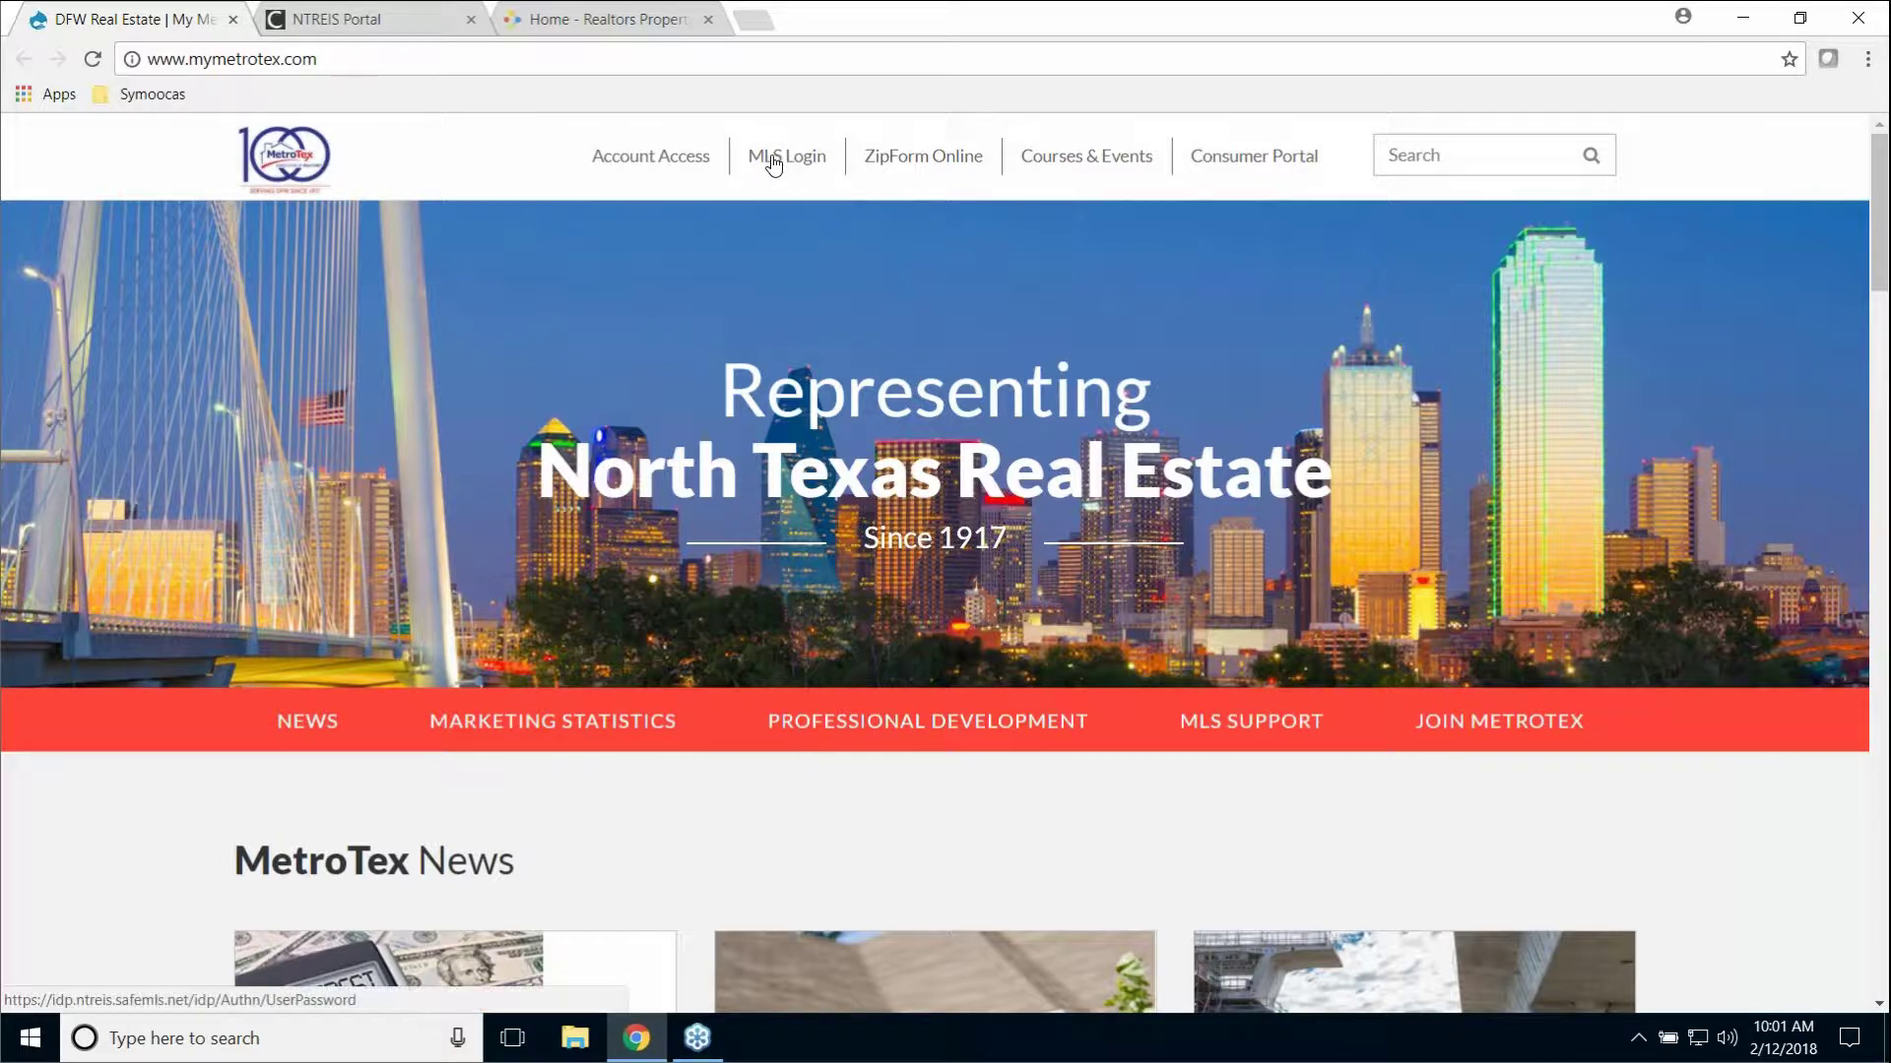
Step: Switch to the NTREIS Portal tab to show the dashboard with its partner products
{"action": "left_click", "coordinate": [404, 22]}
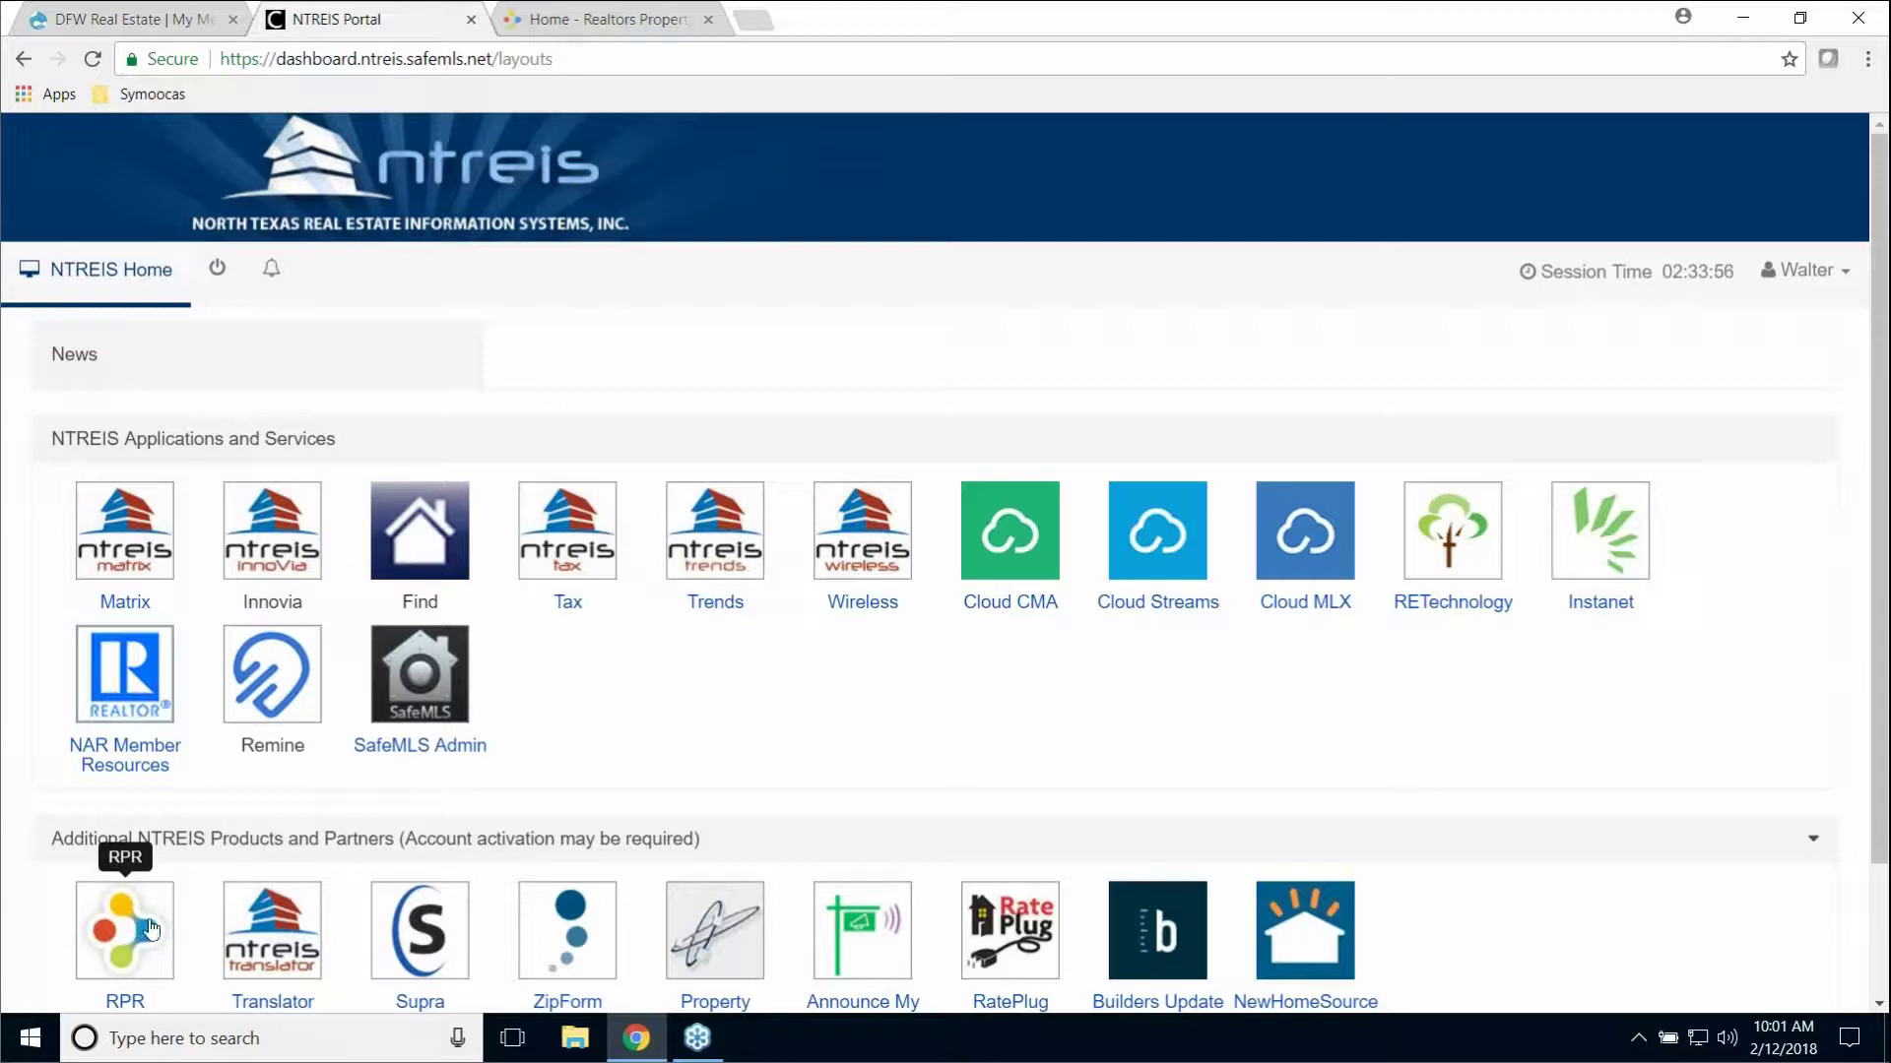
Step: Sign out of RPR, sign back in with the account password, and dismiss the save-password prompt
{"action": "left_click", "coordinate": [635, 19]}
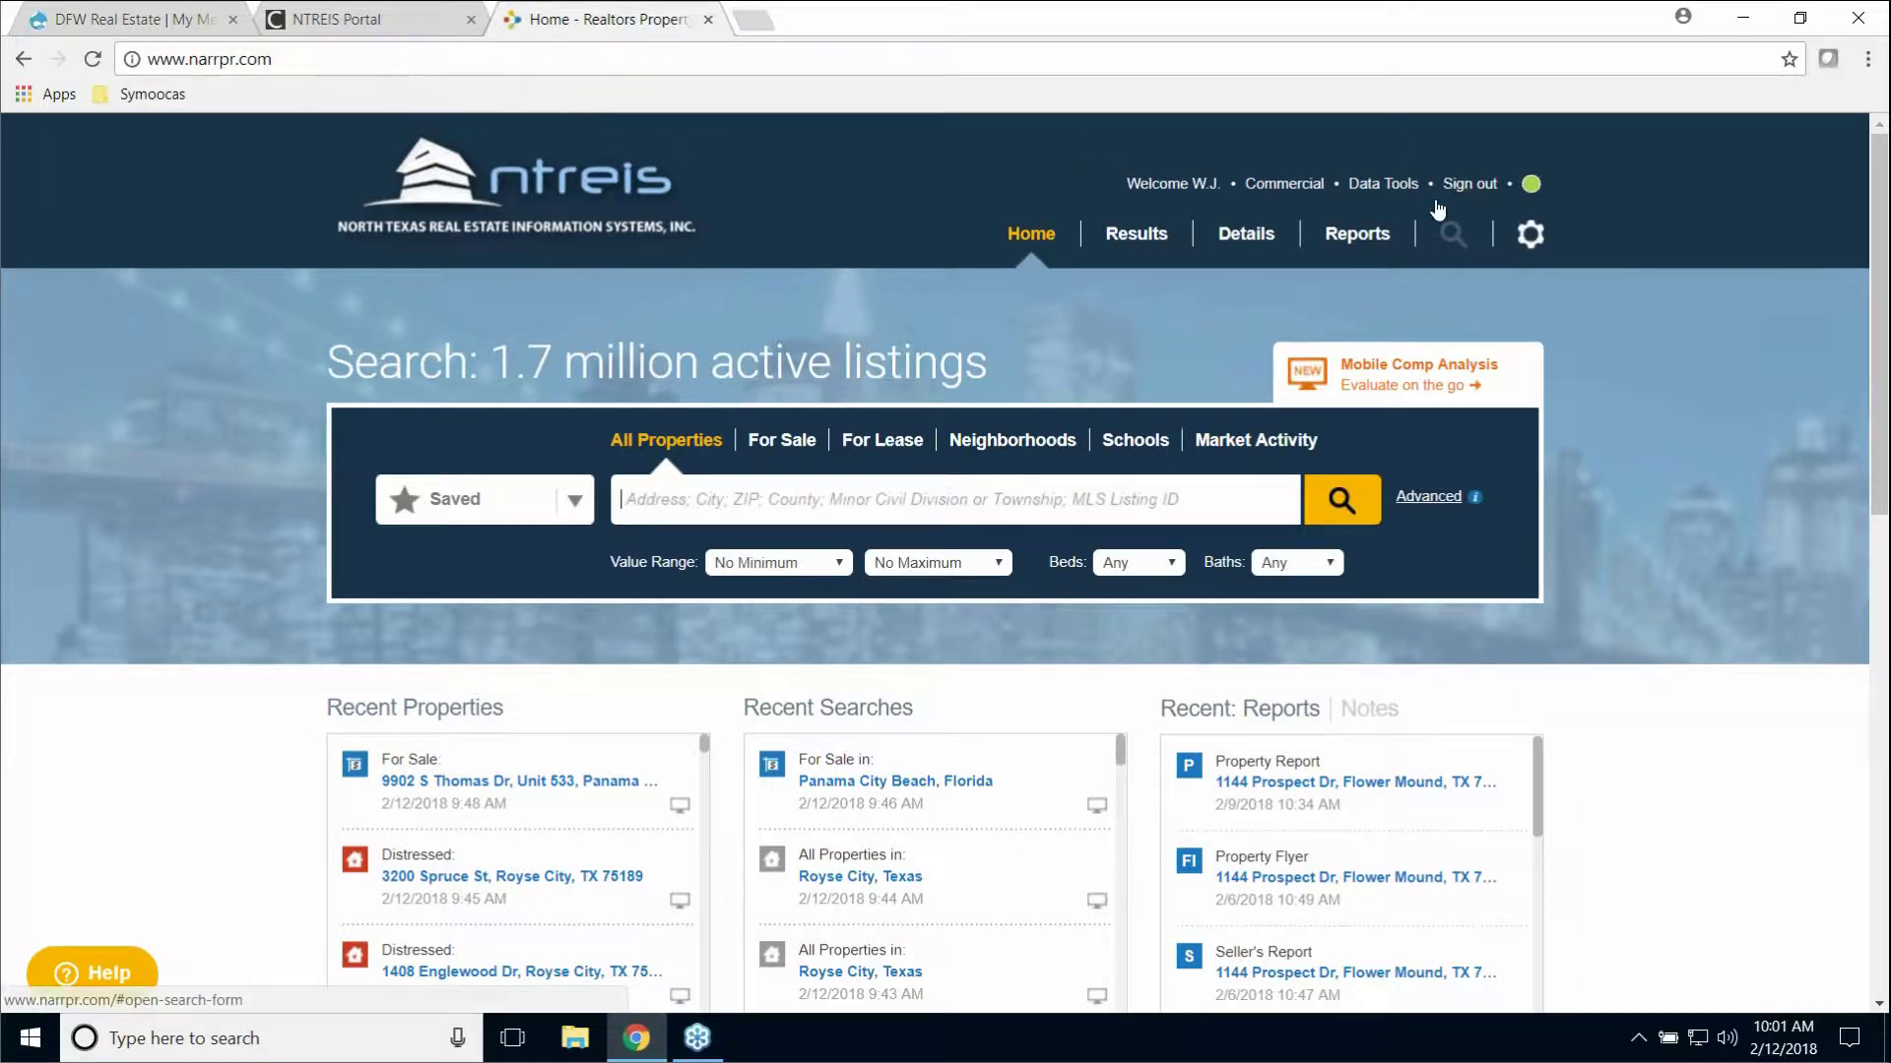
{"action": "left_click", "coordinate": [1474, 182]}
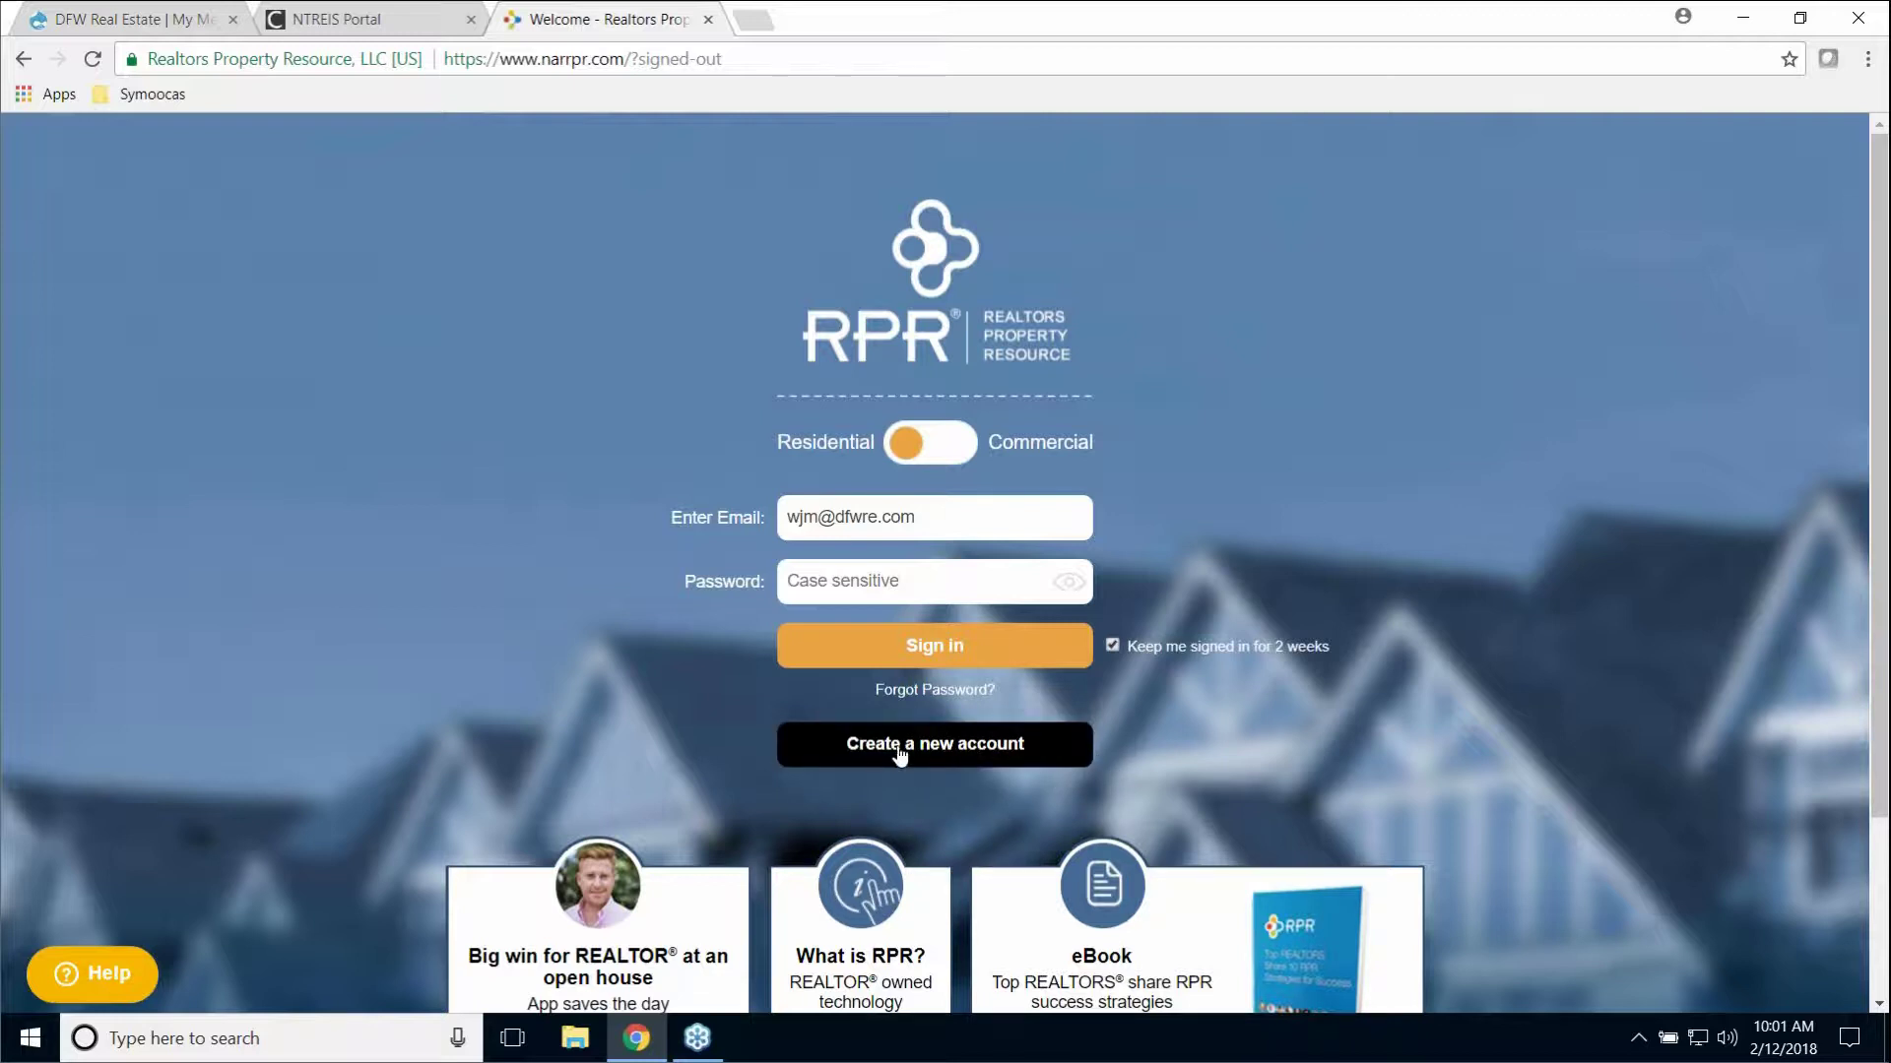
{"action": "left_click", "coordinate": [997, 754]}
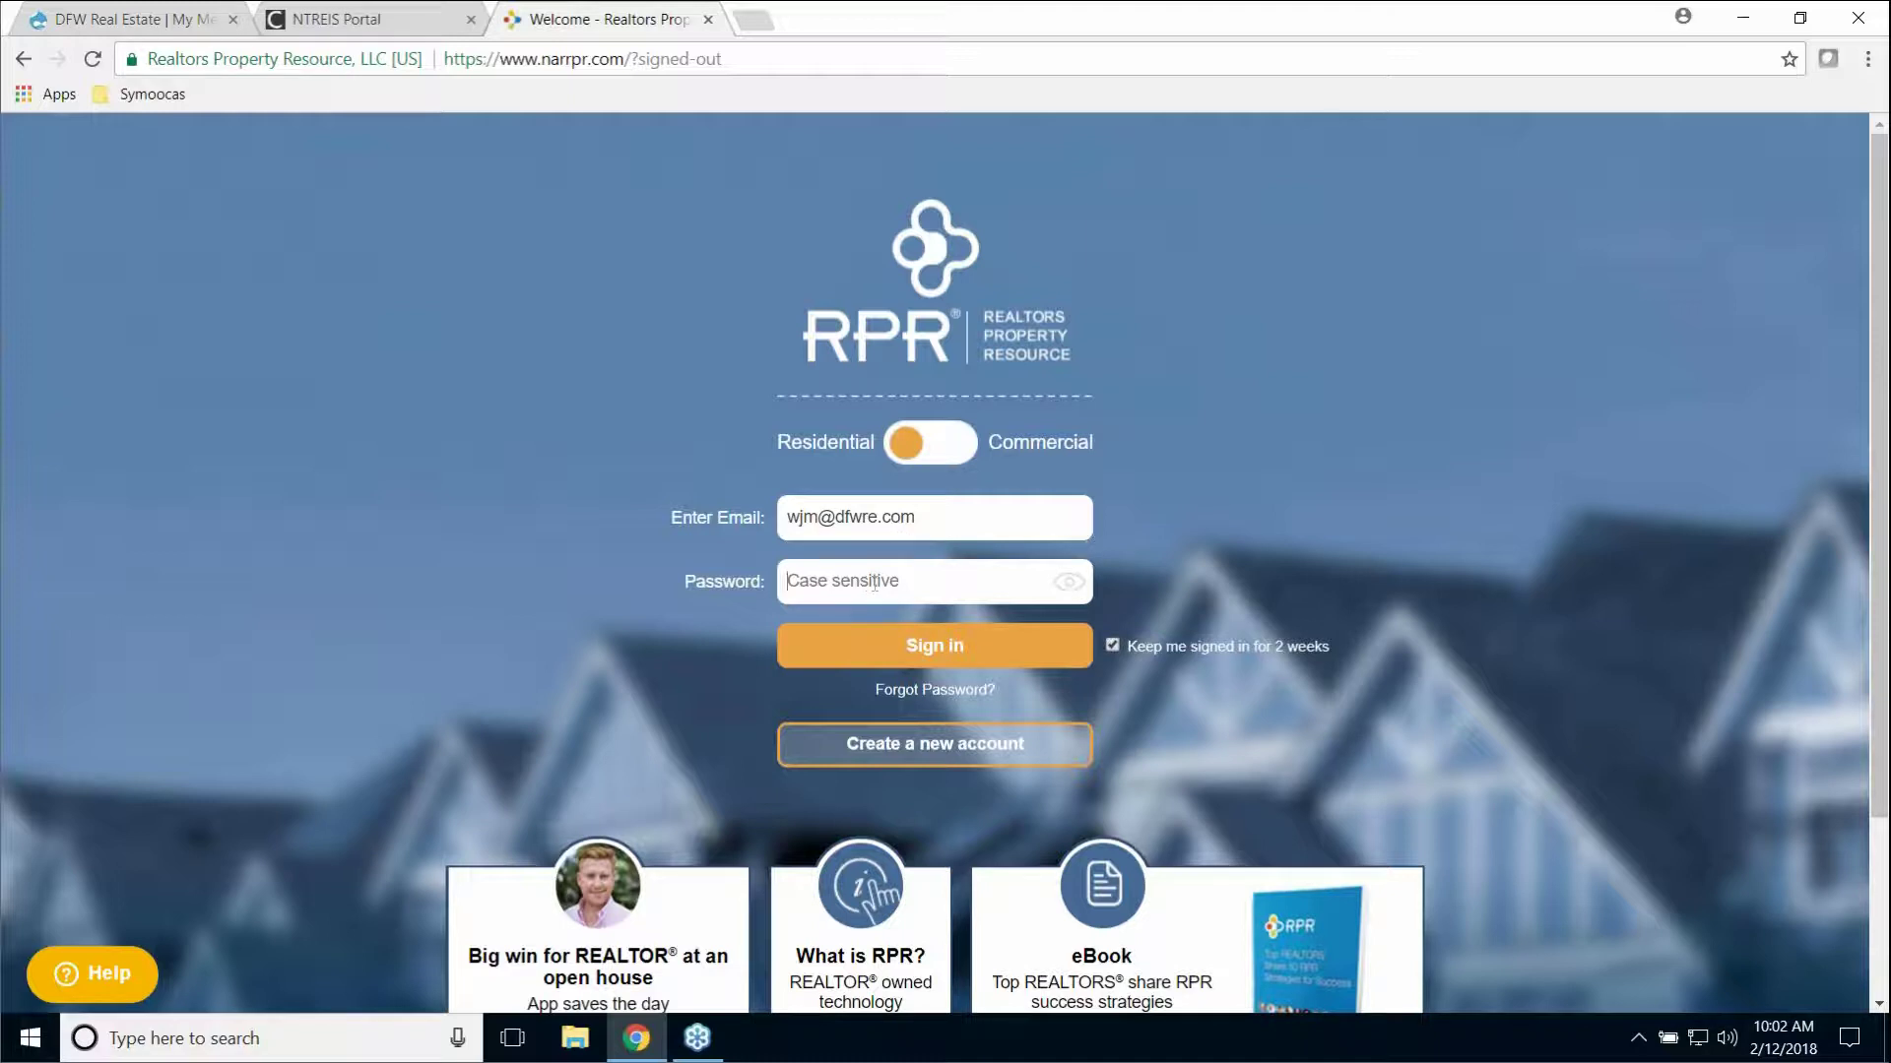
{"action": "type", "text": "••••••••"}
{"action": "left_click", "coordinate": [926, 648]}
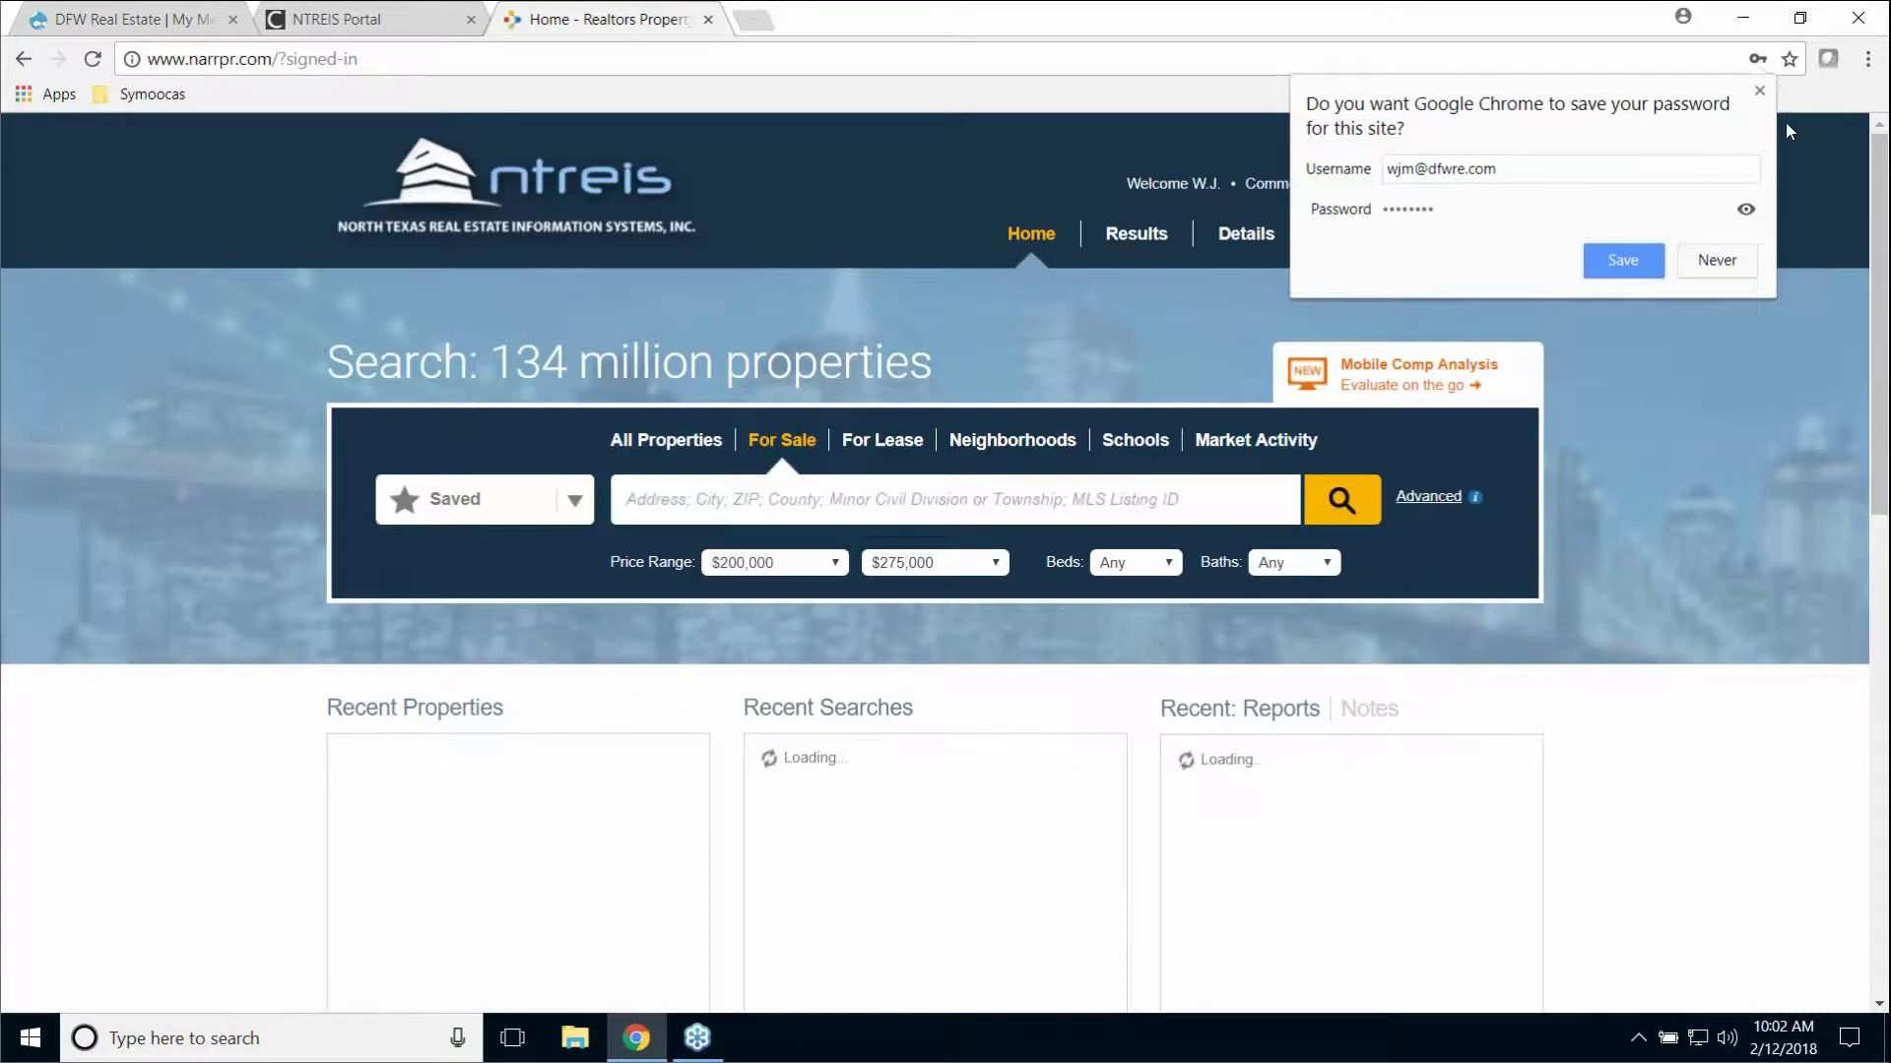
{"action": "left_click", "coordinate": [1758, 93]}
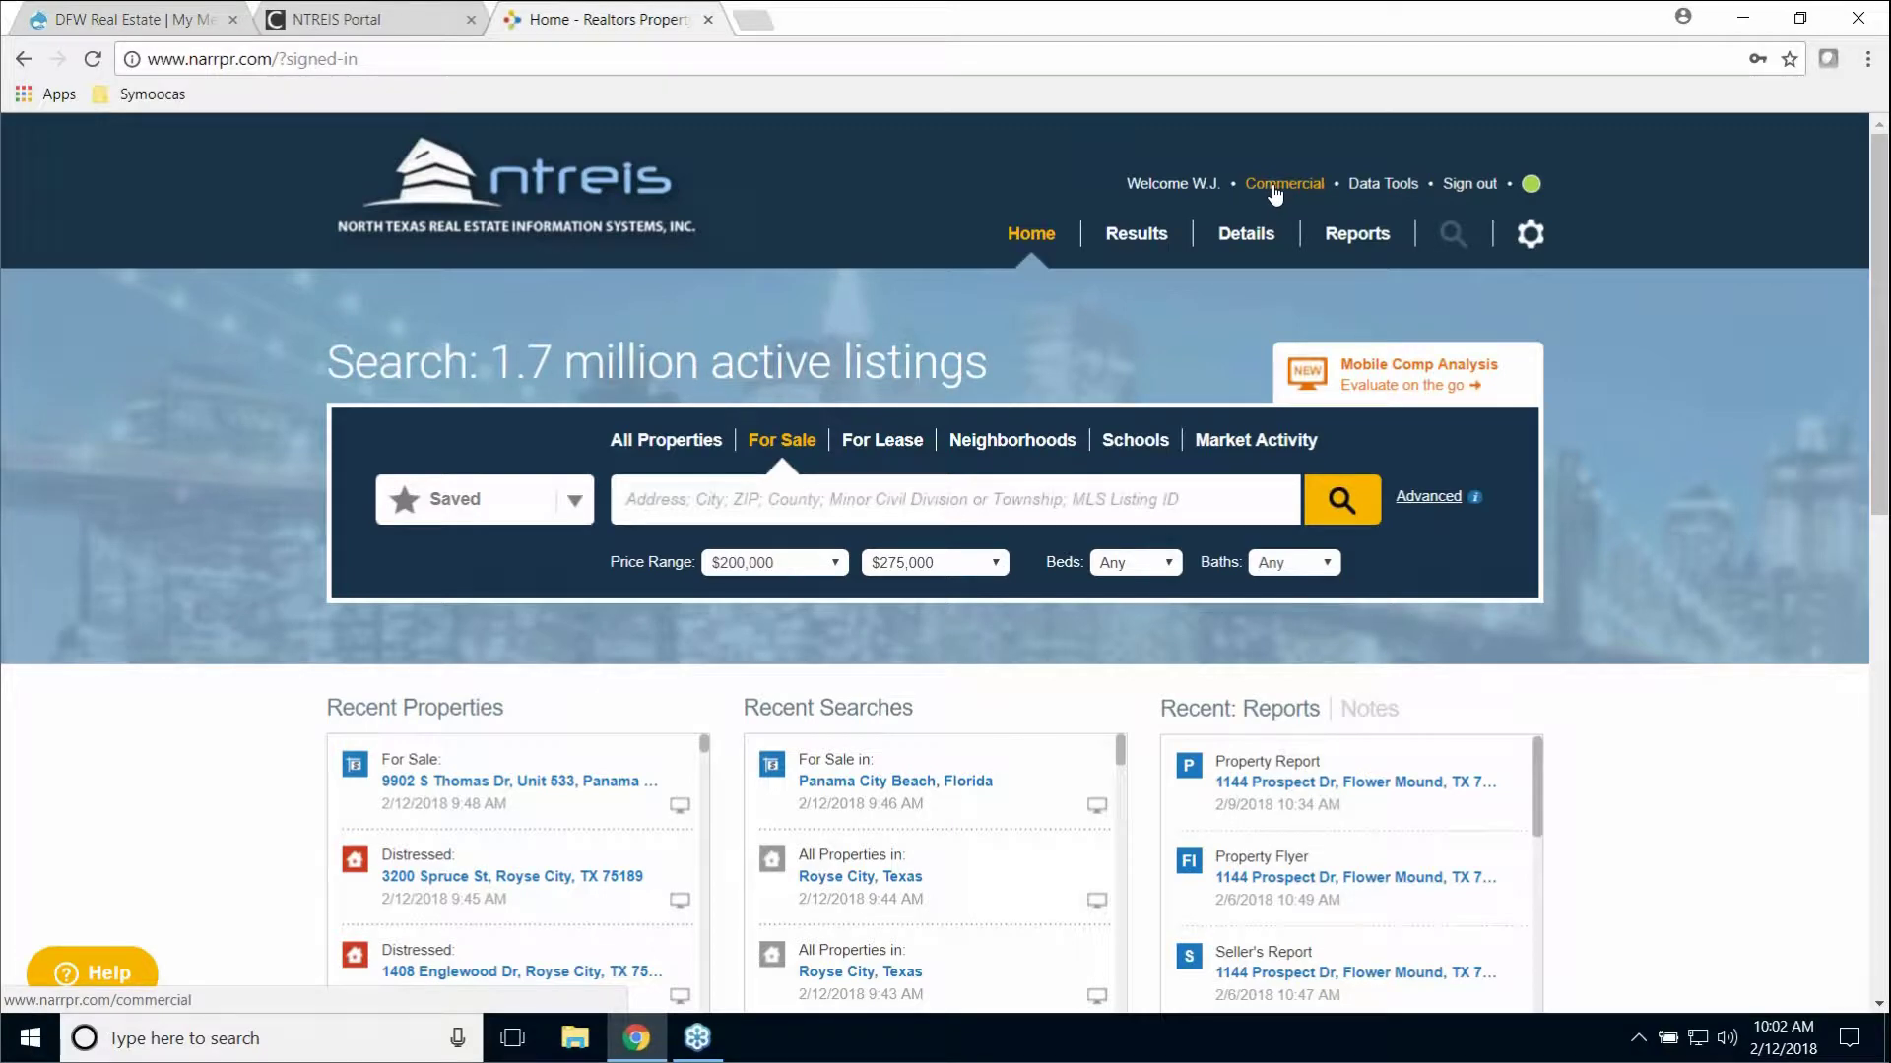
{"action": "left_click", "coordinate": [1273, 187]}
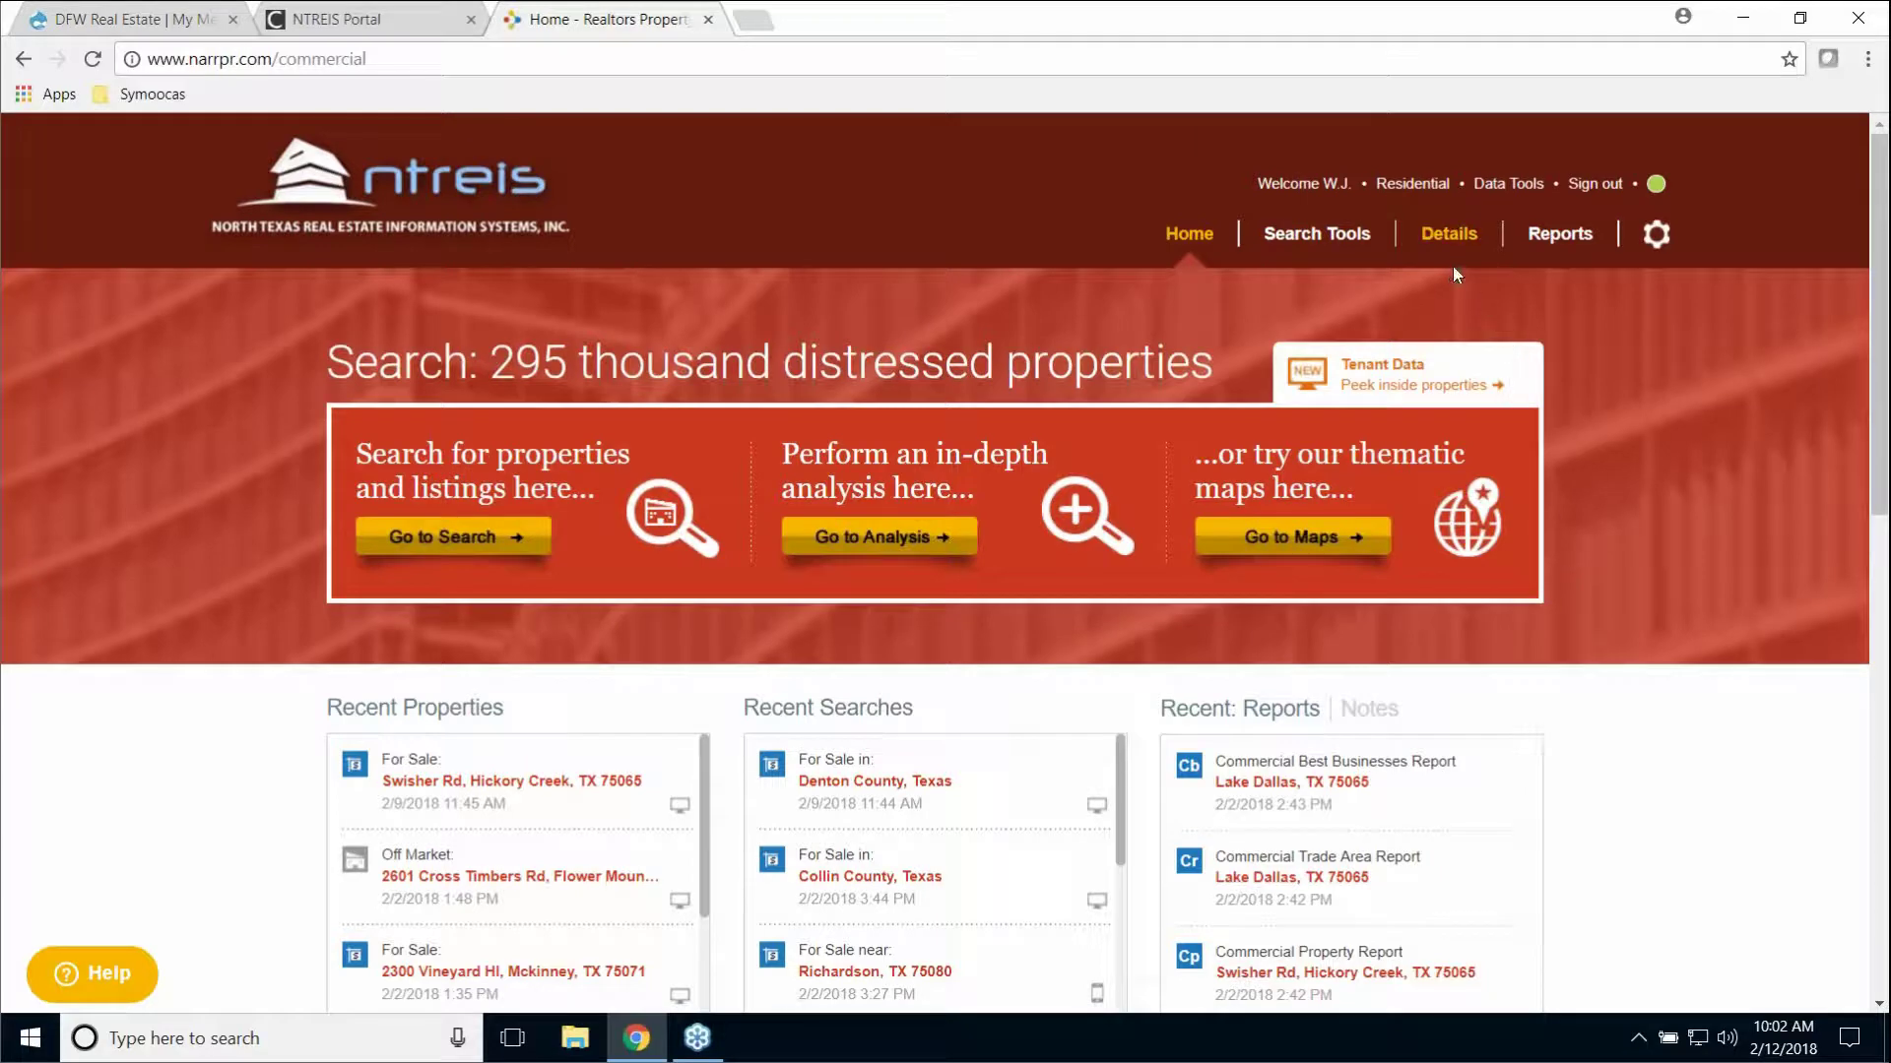
{"action": "left_click", "coordinate": [1412, 185]}
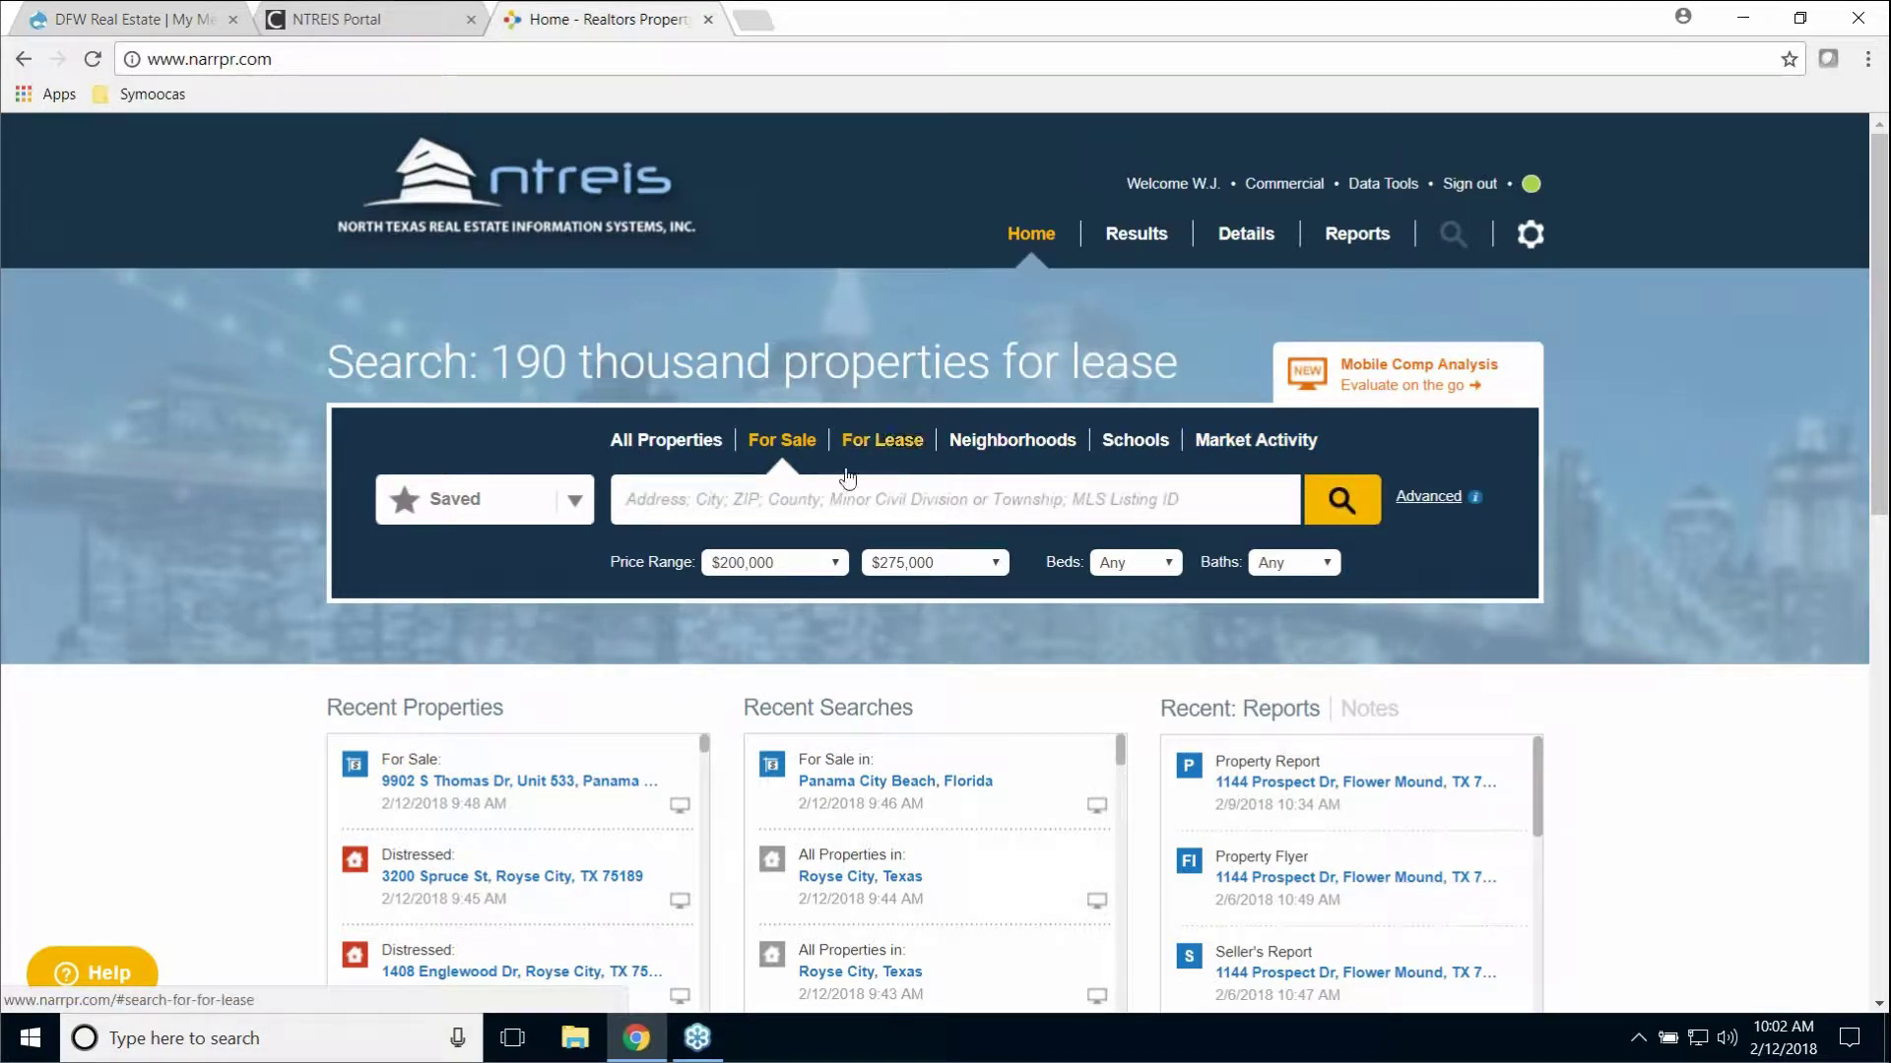
{"action": "left_click", "coordinate": [1429, 500]}
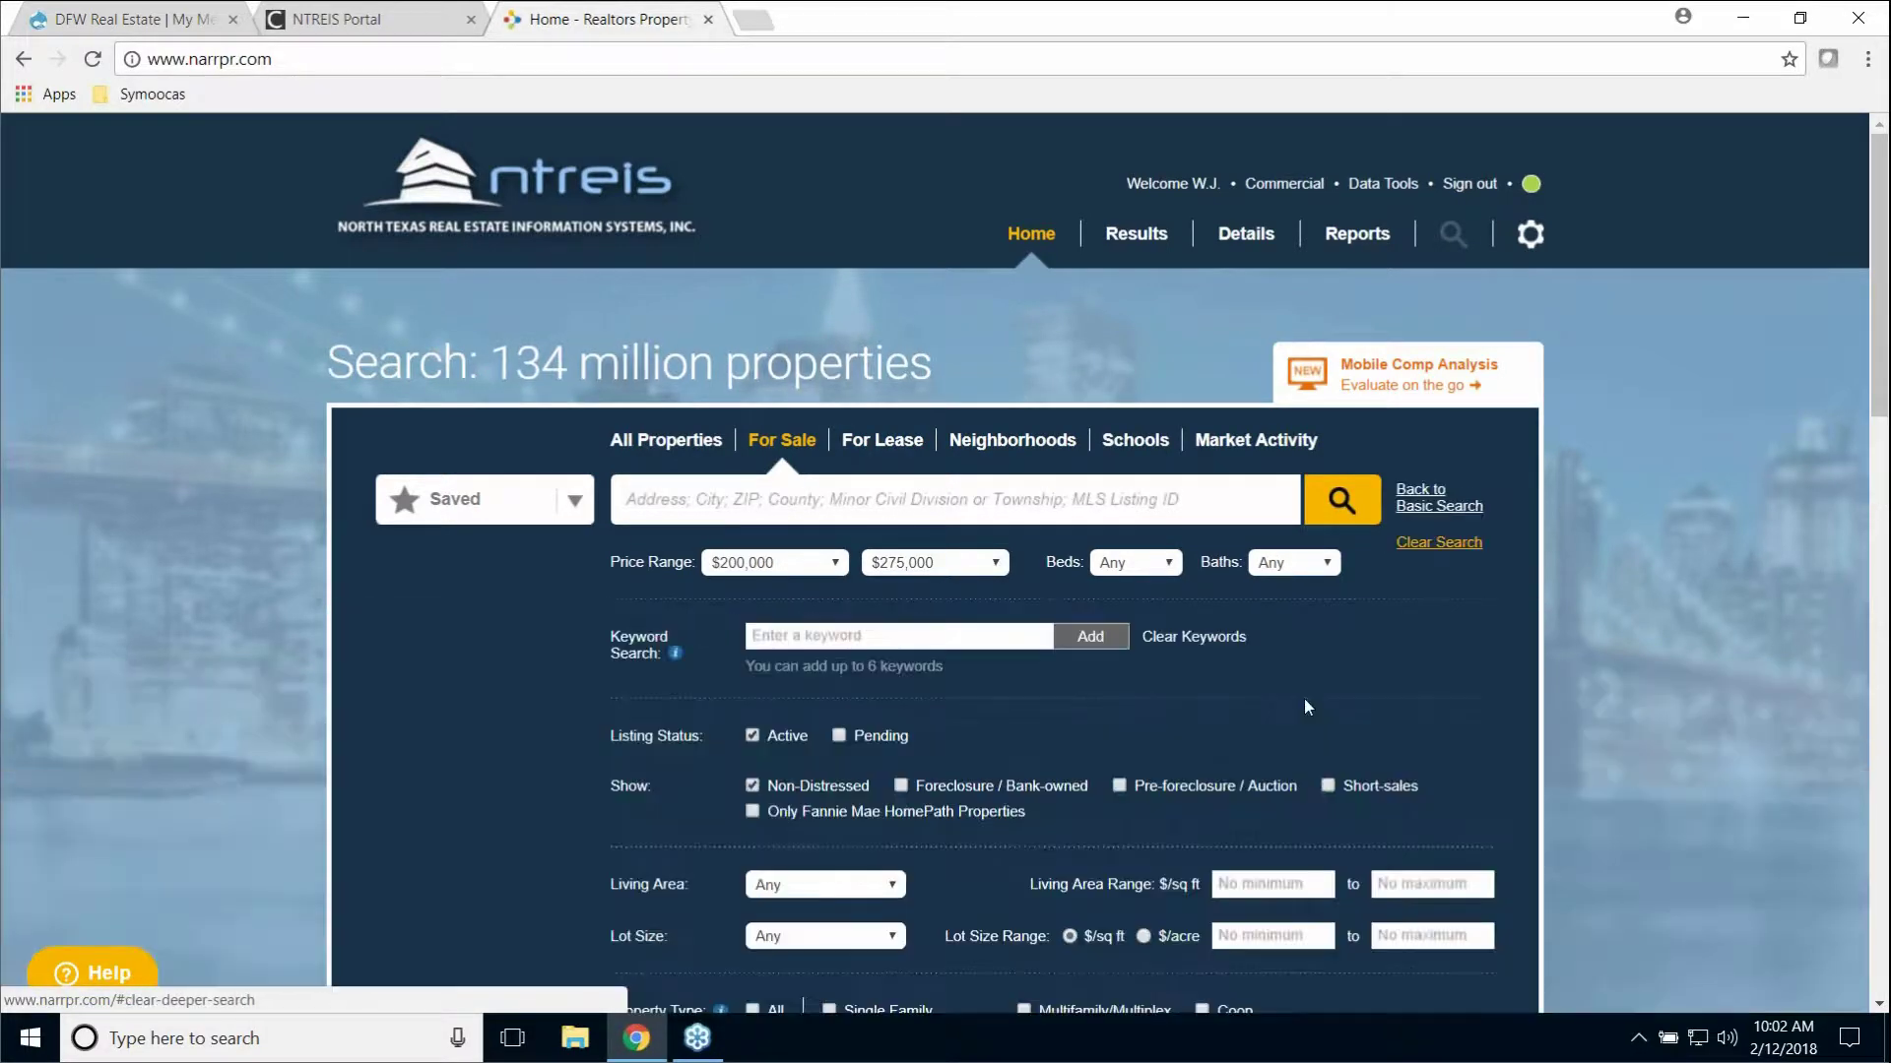
{"action": "scroll", "coordinate": [1558, 776], "scroll_direction": "down", "scroll_amount": 5}
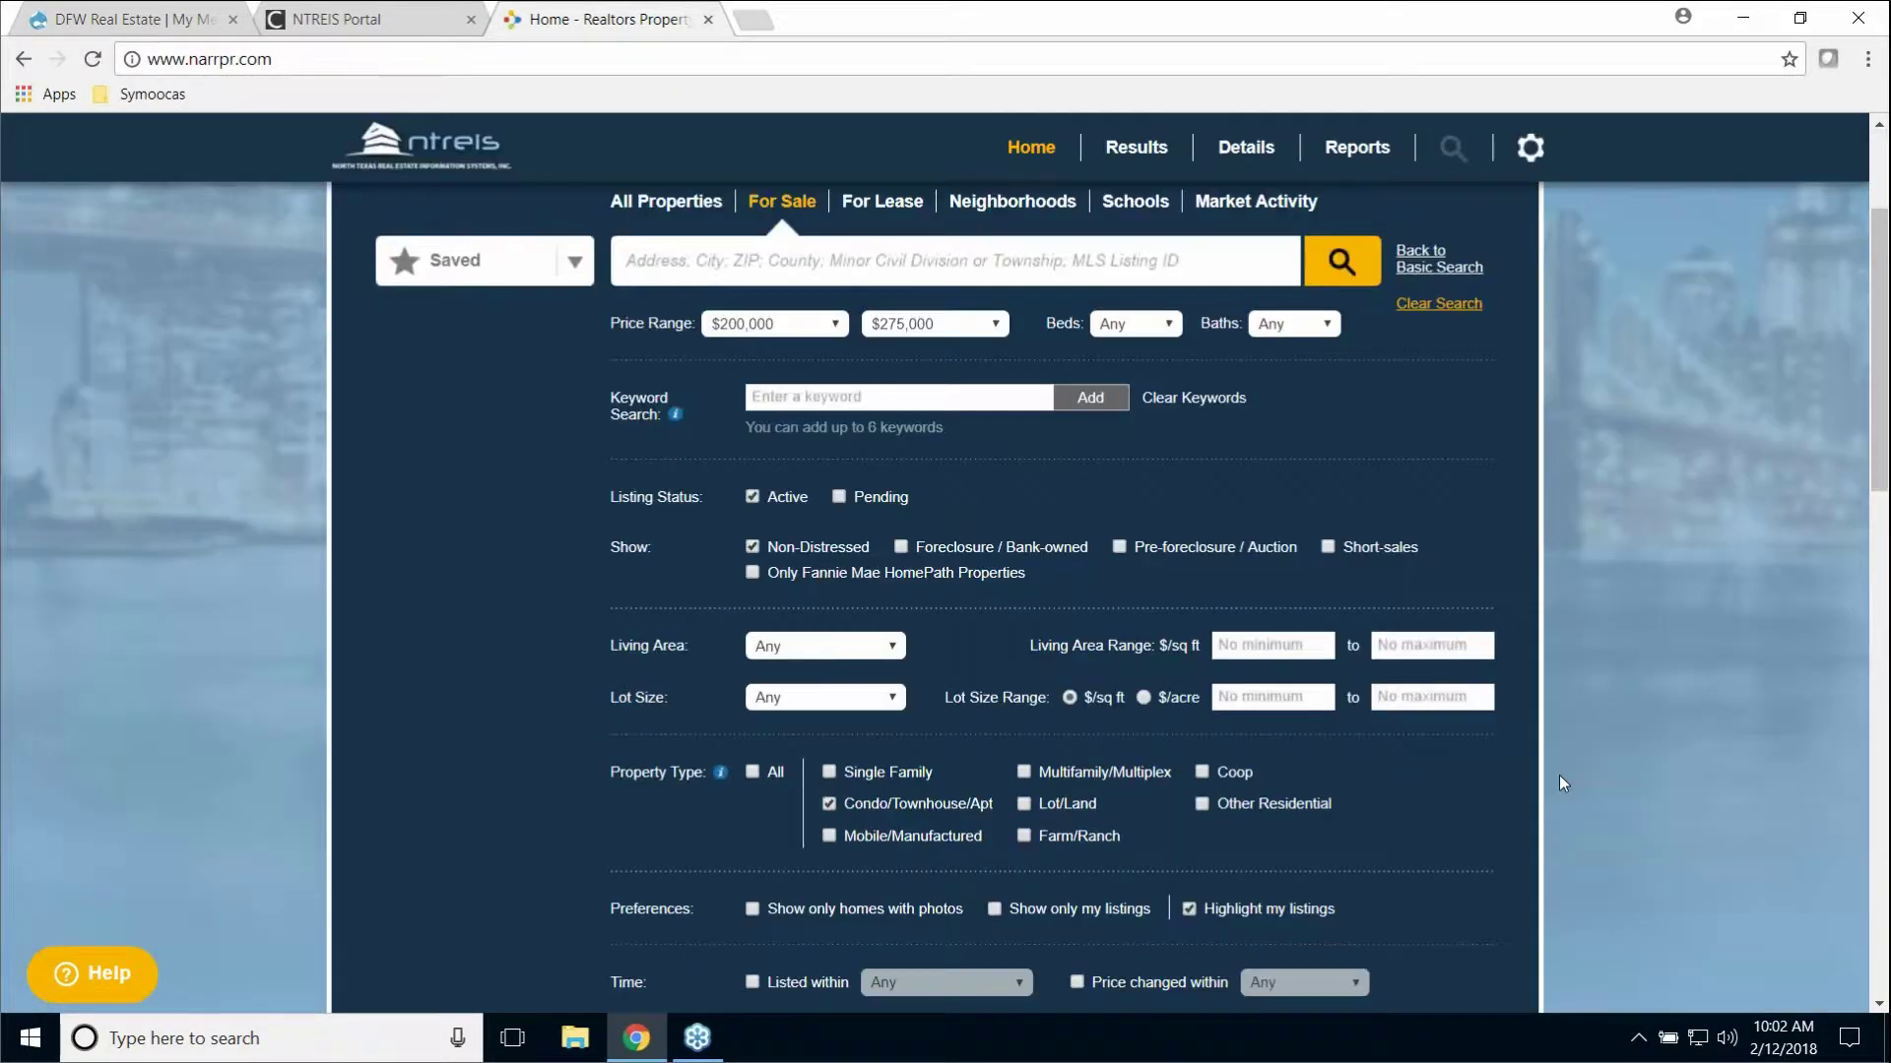
{"action": "scroll", "coordinate": [1563, 771], "scroll_direction": "up", "scroll_amount": 5}
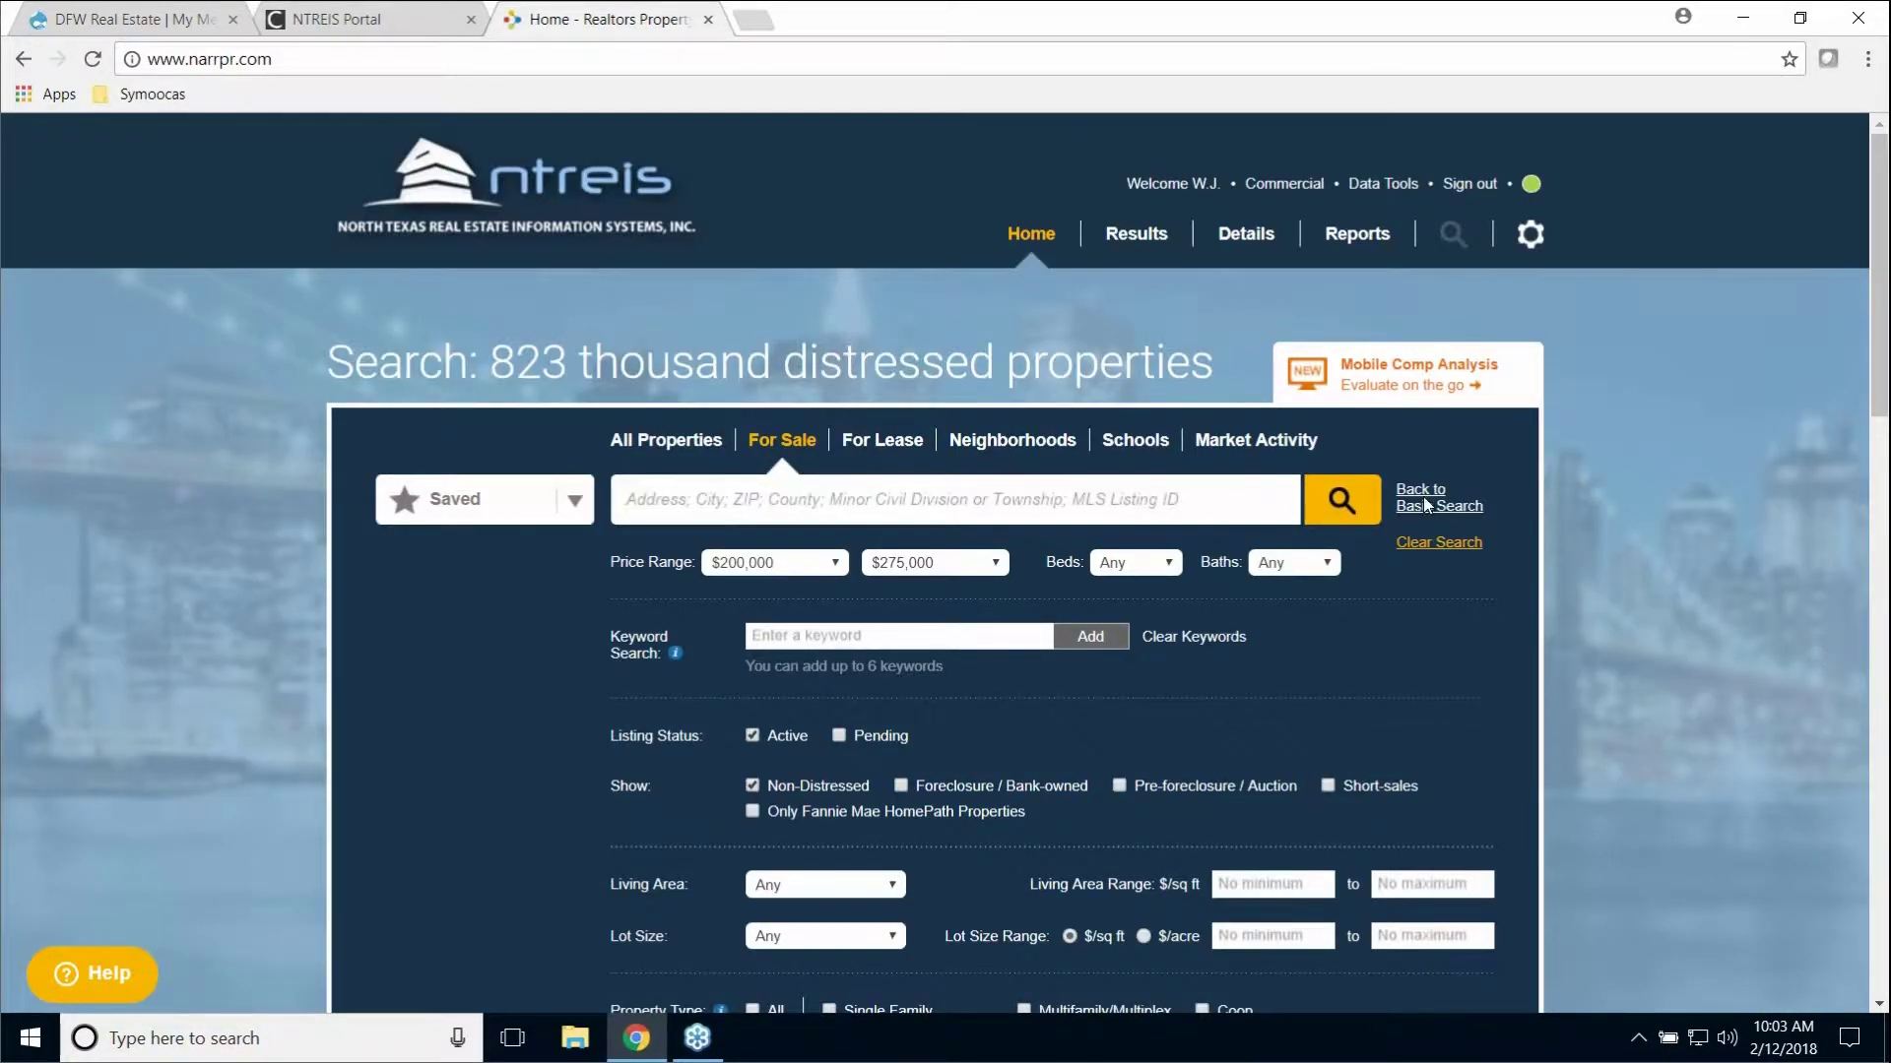
{"action": "left_click", "coordinate": [1424, 503]}
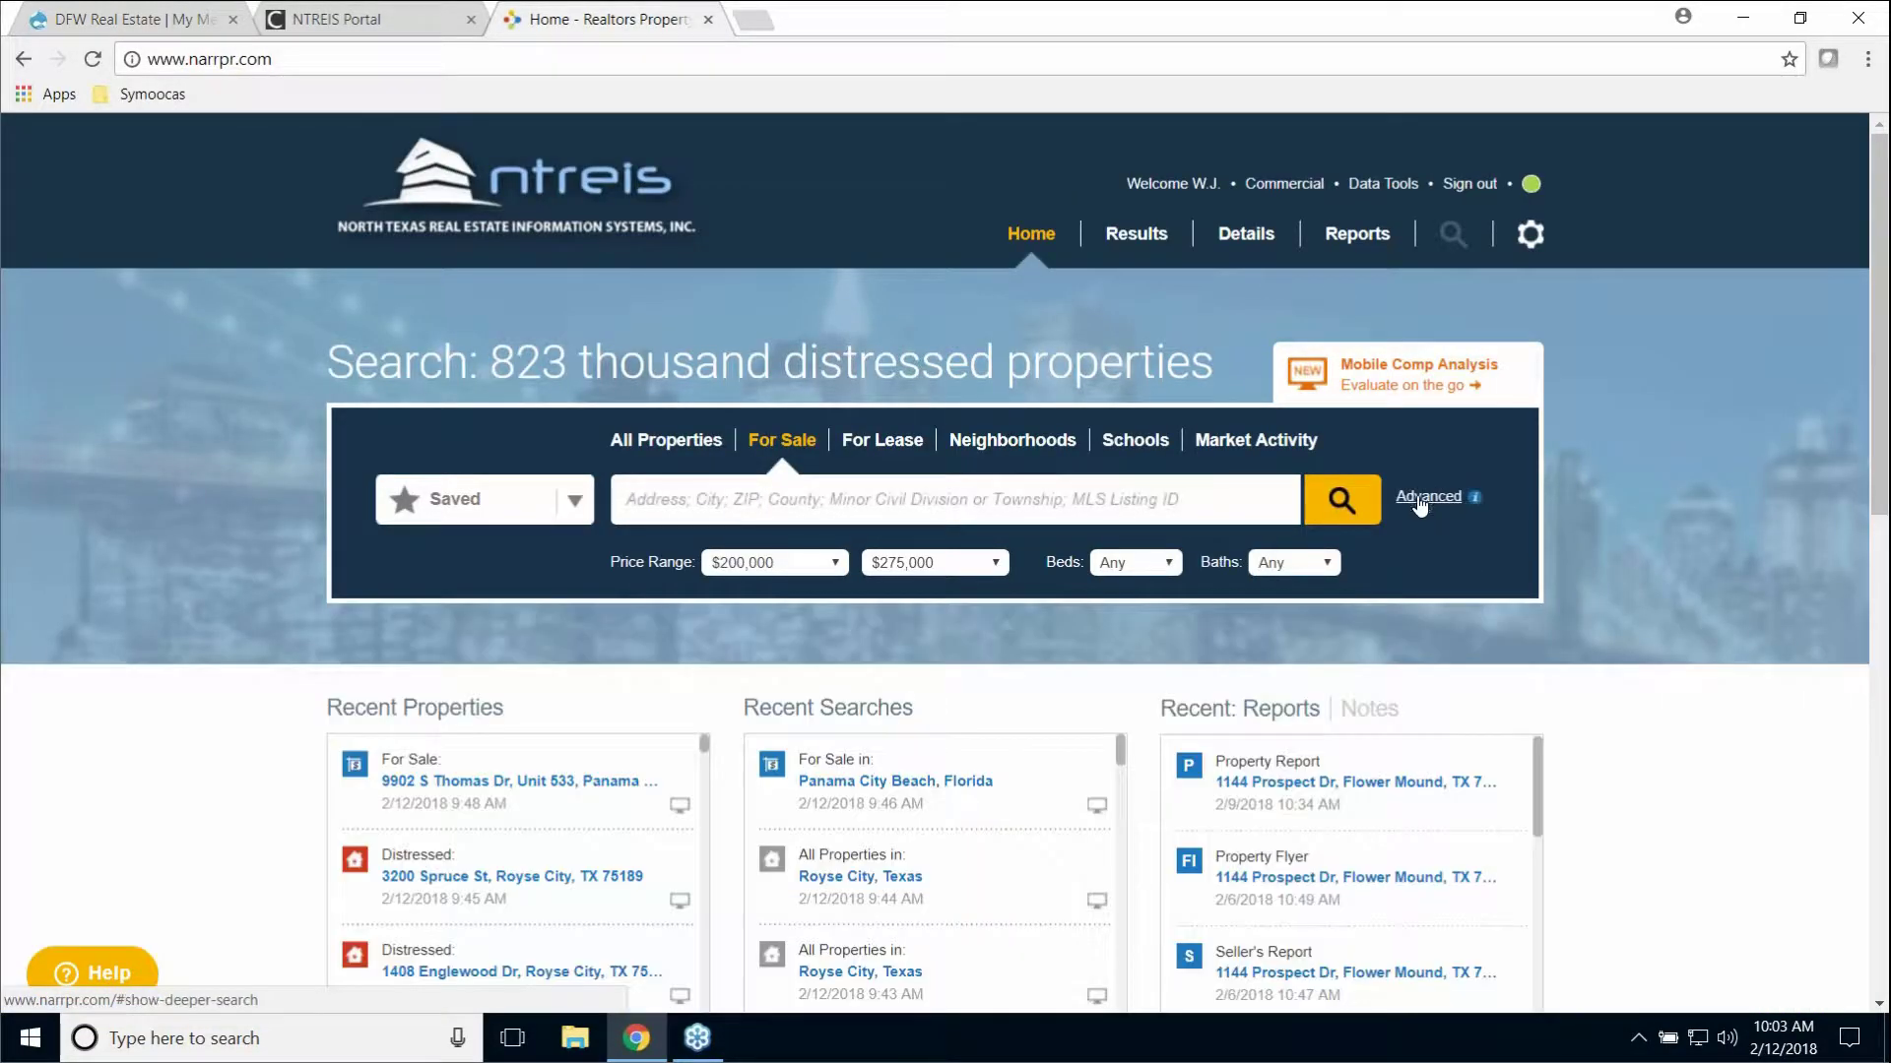
{"action": "scroll", "coordinate": [1617, 641], "scroll_direction": "down", "scroll_amount": 3}
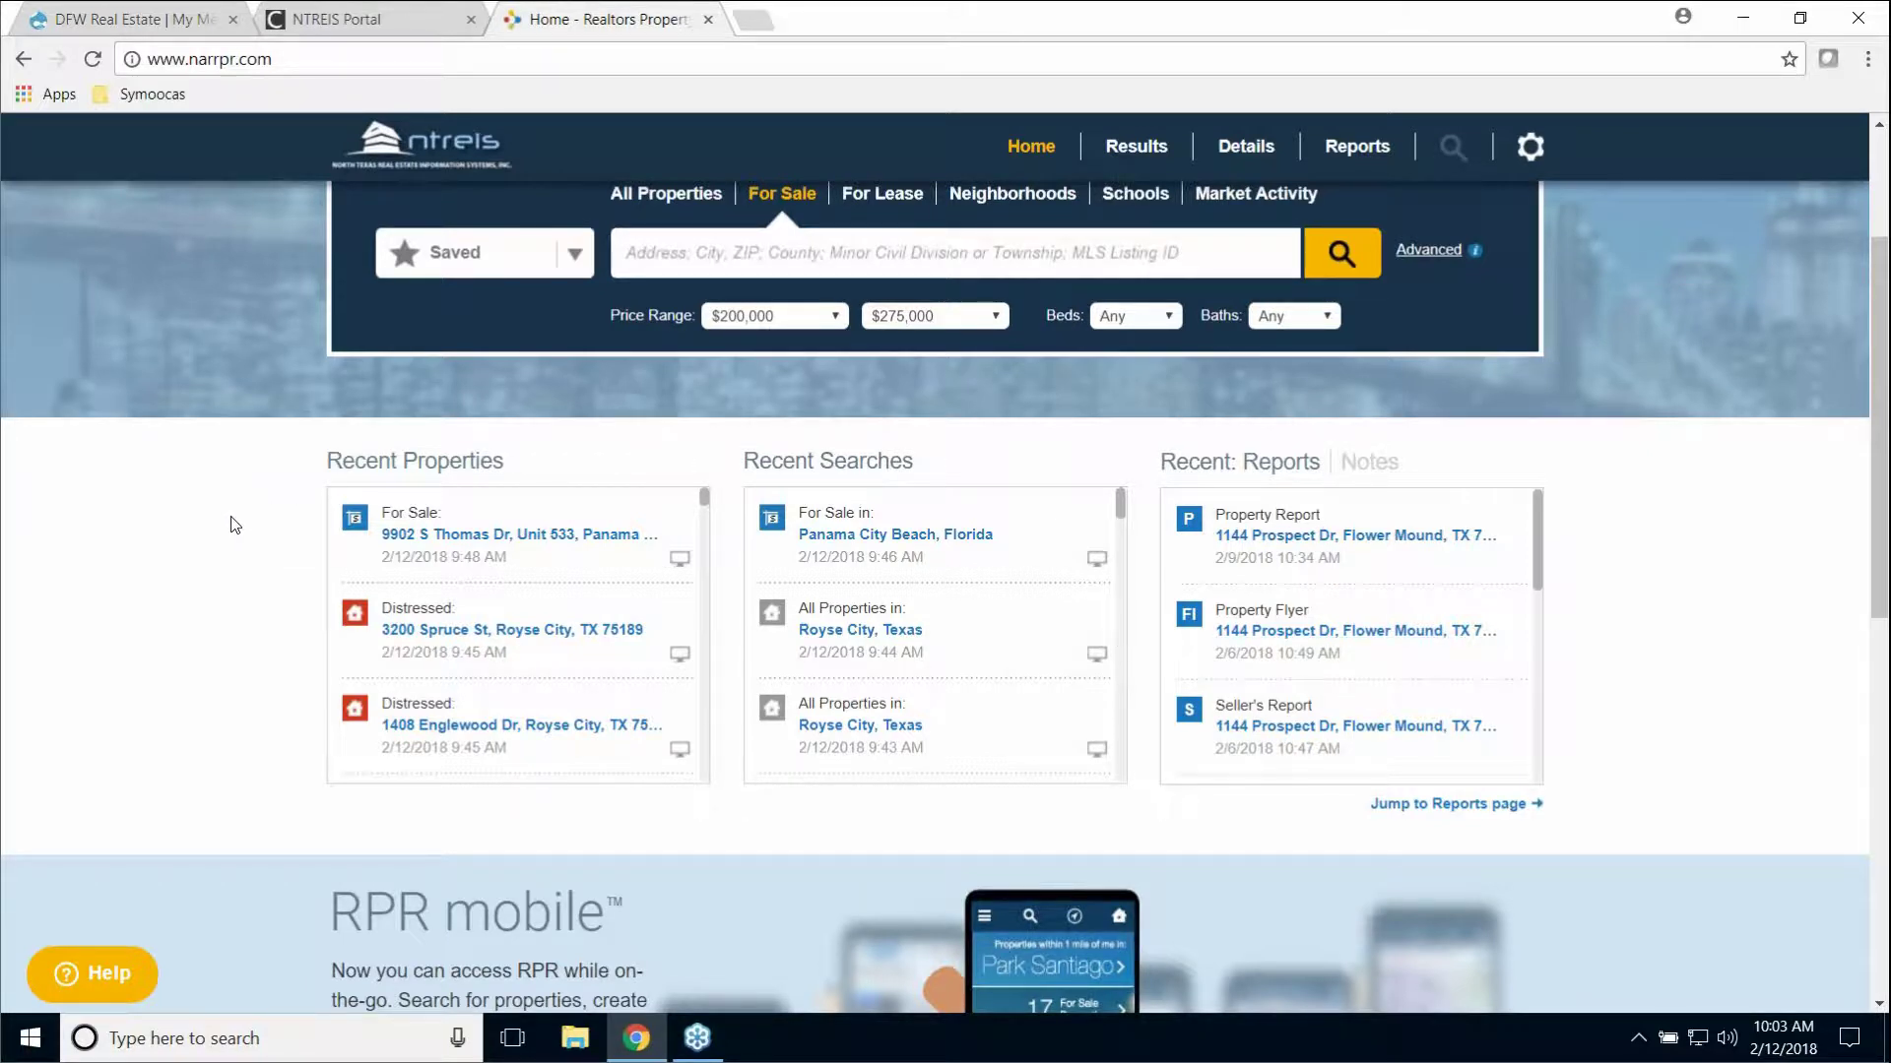
{"action": "scroll", "coordinate": [230, 528], "scroll_direction": "down", "scroll_amount": 5}
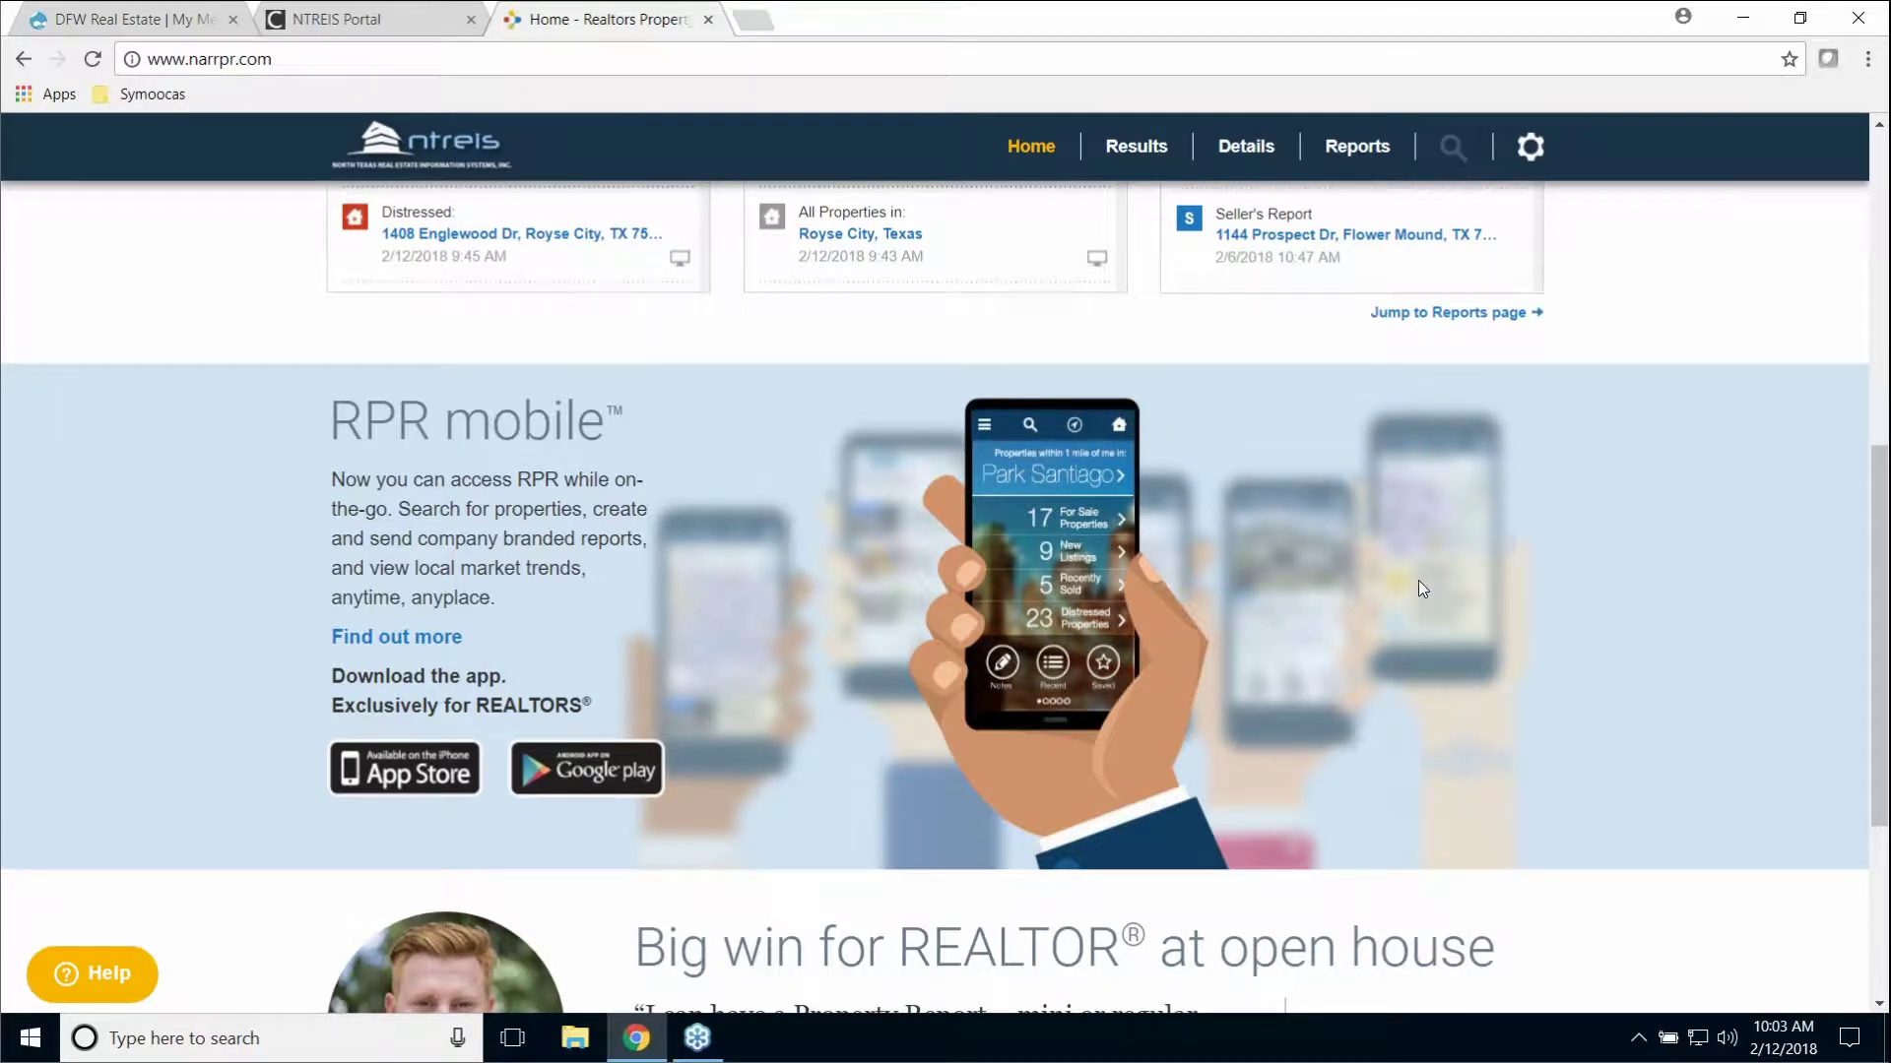
{"action": "scroll", "coordinate": [1406, 547], "scroll_direction": "down", "scroll_amount": 1}
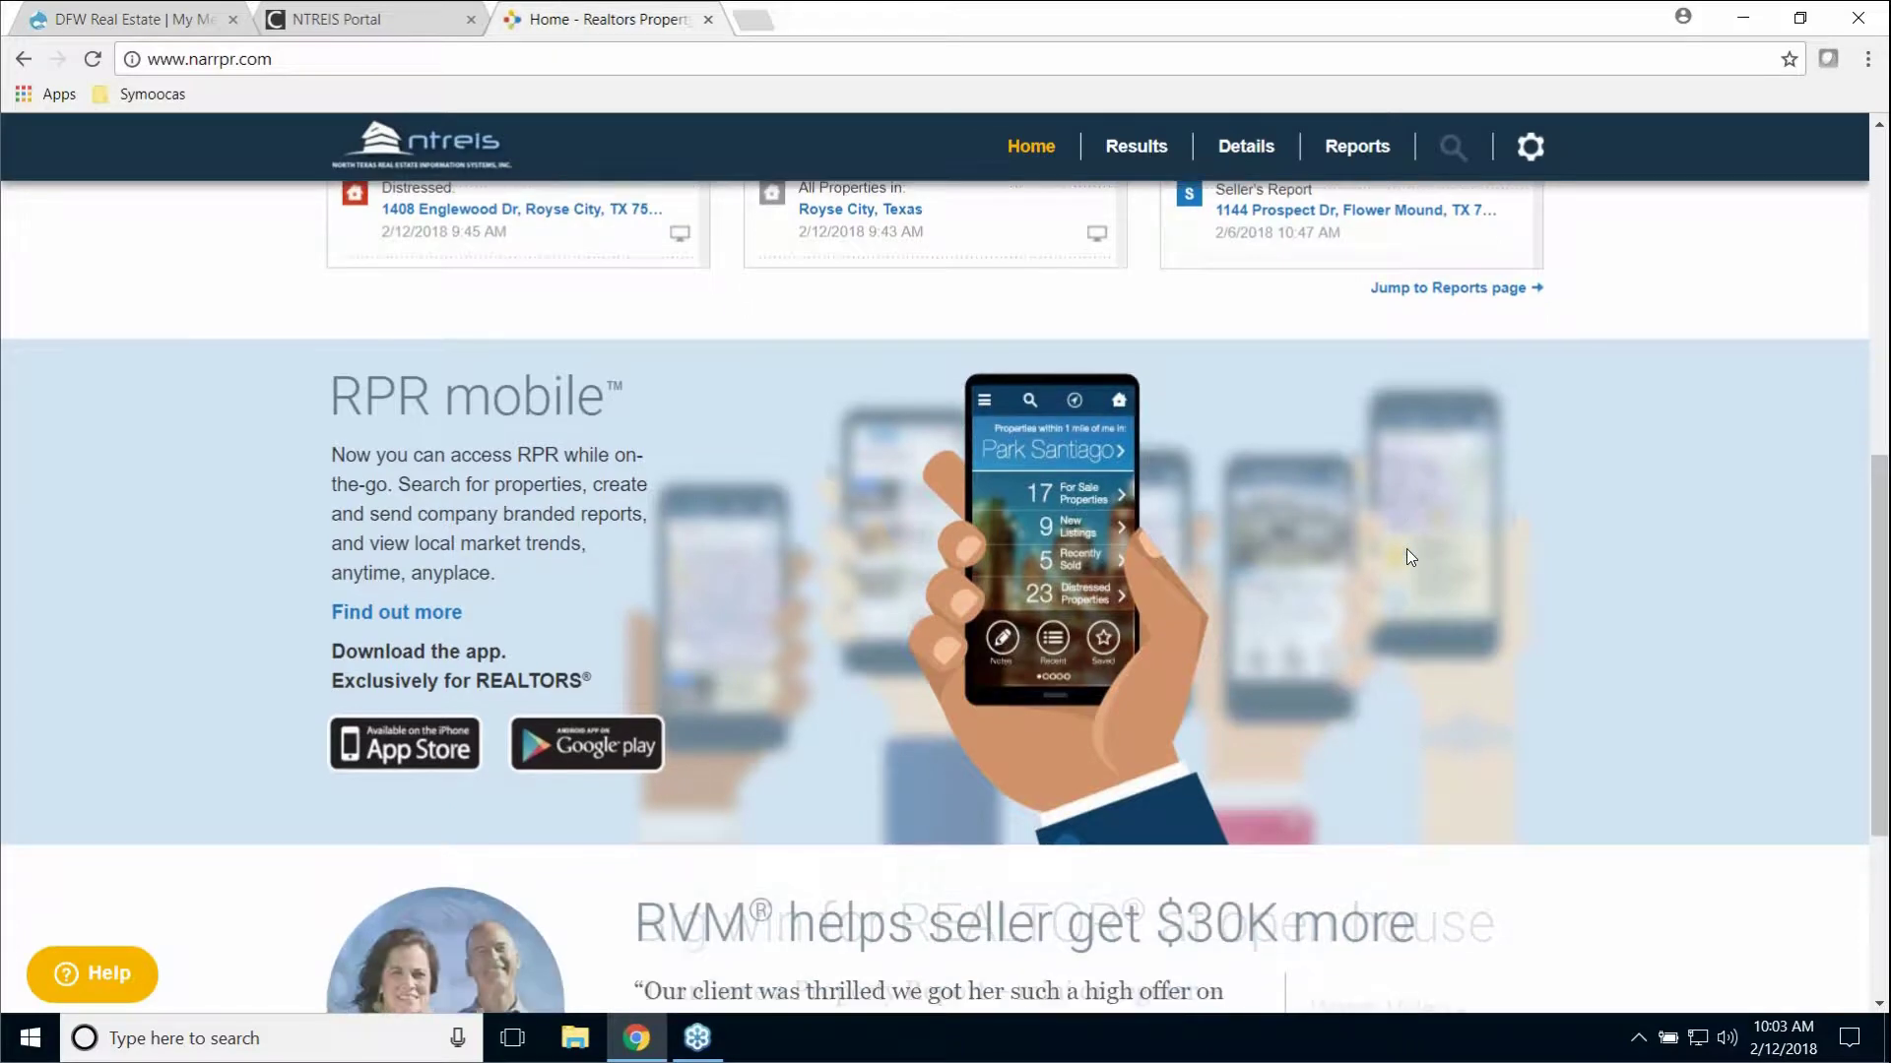
{"action": "scroll", "coordinate": [1407, 547], "scroll_direction": "down", "scroll_amount": 2}
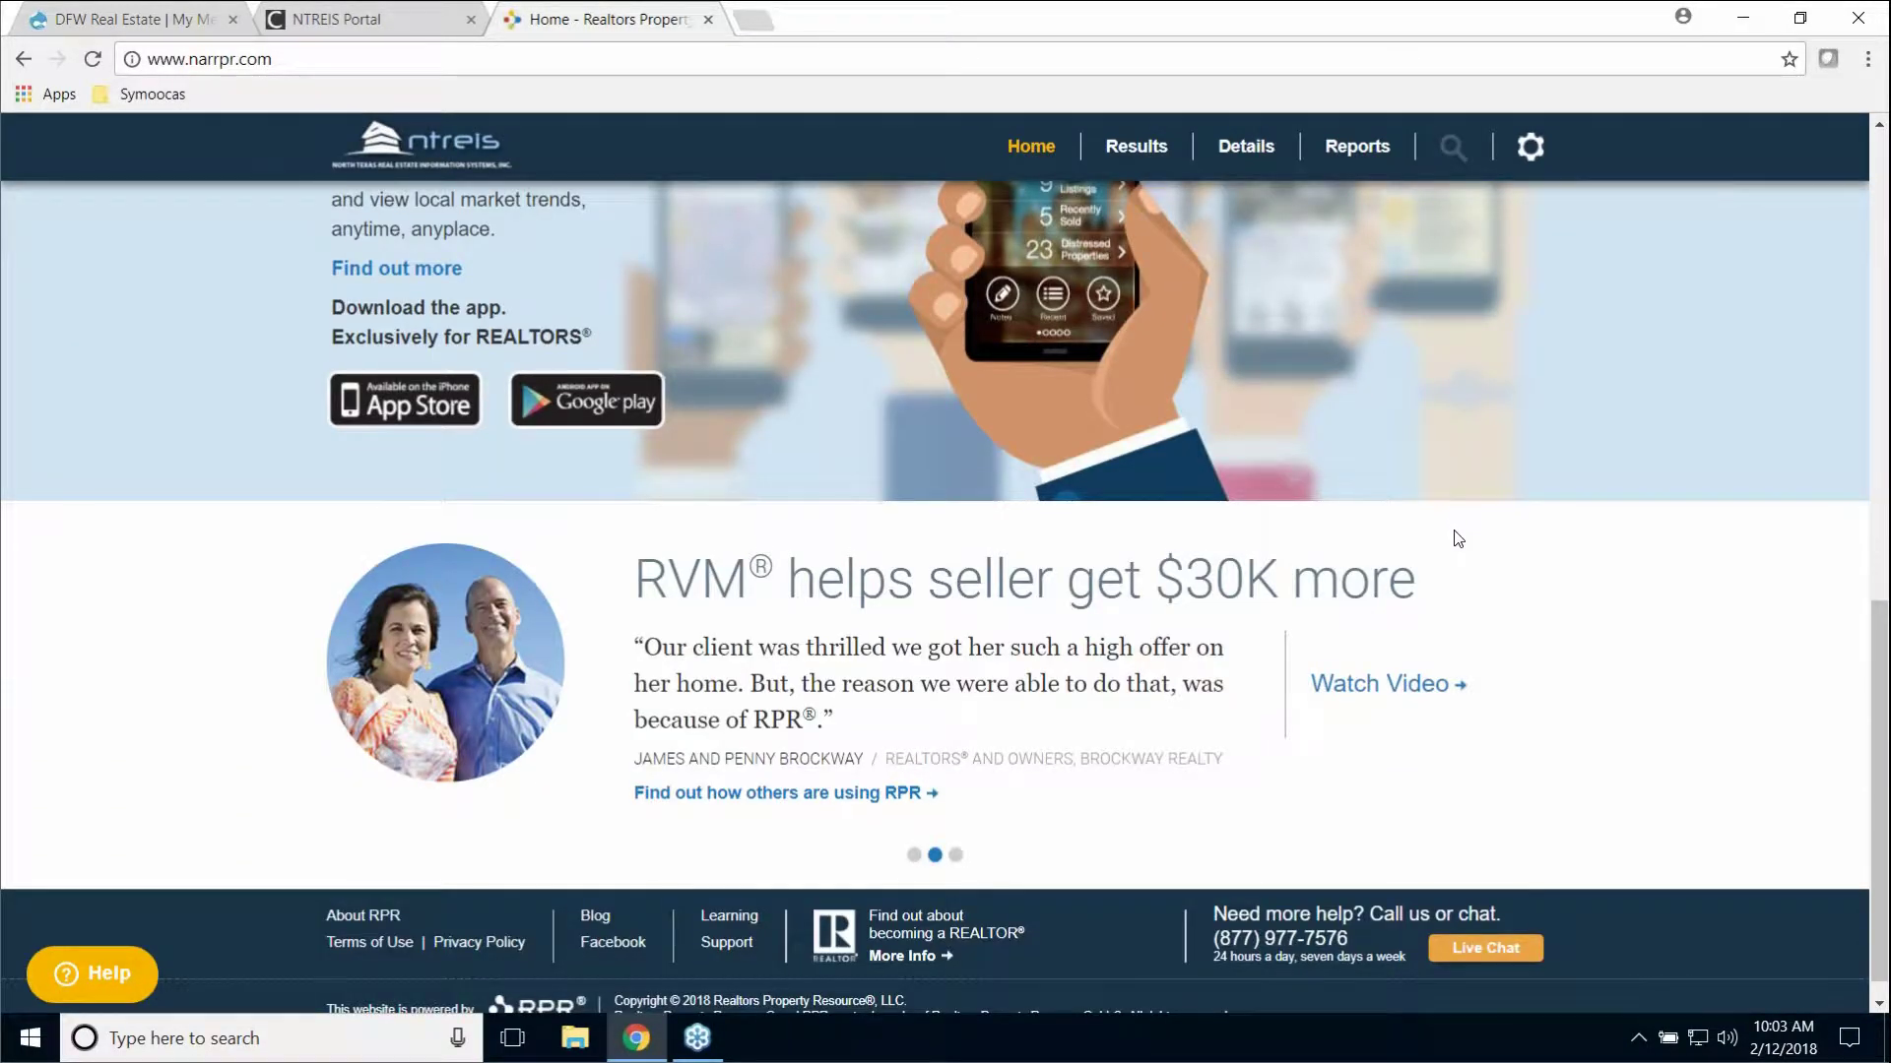
{"action": "scroll", "coordinate": [1457, 540], "scroll_direction": "down", "scroll_amount": 1}
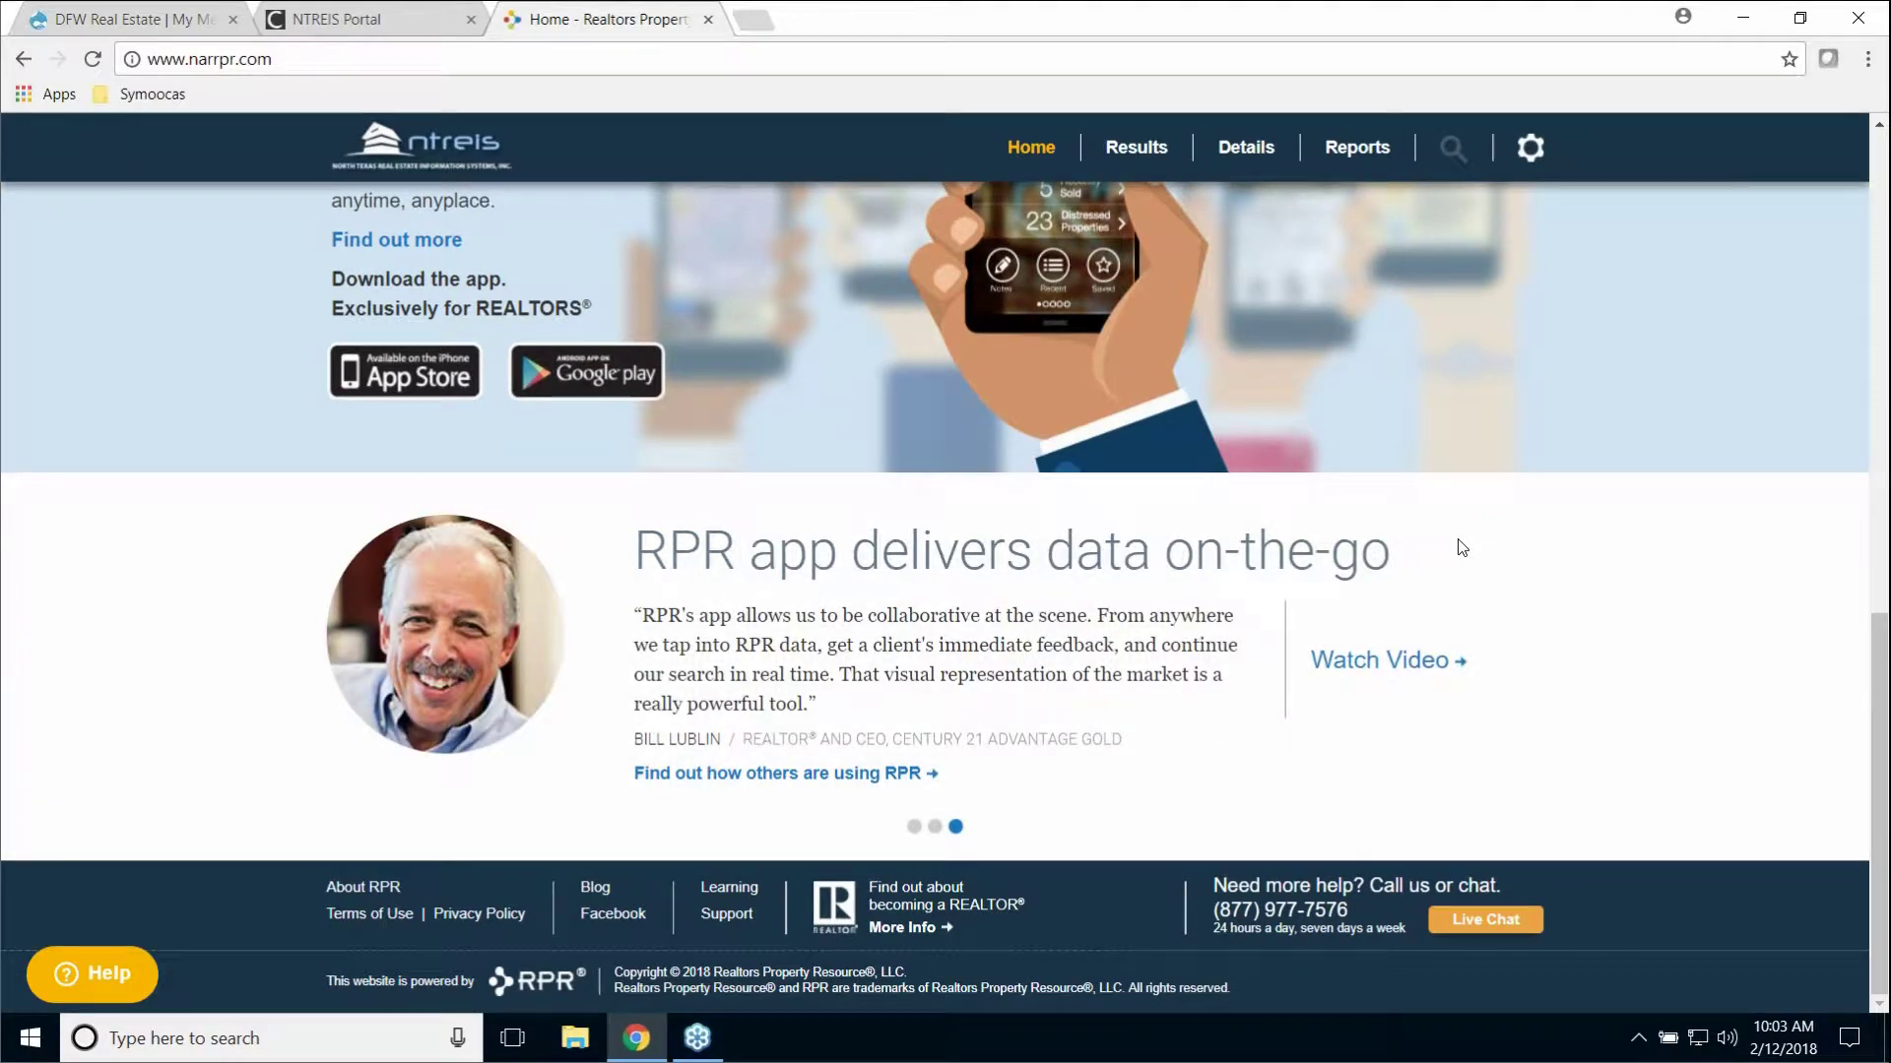
{"action": "scroll", "coordinate": [1460, 548], "scroll_direction": "up", "scroll_amount": 6}
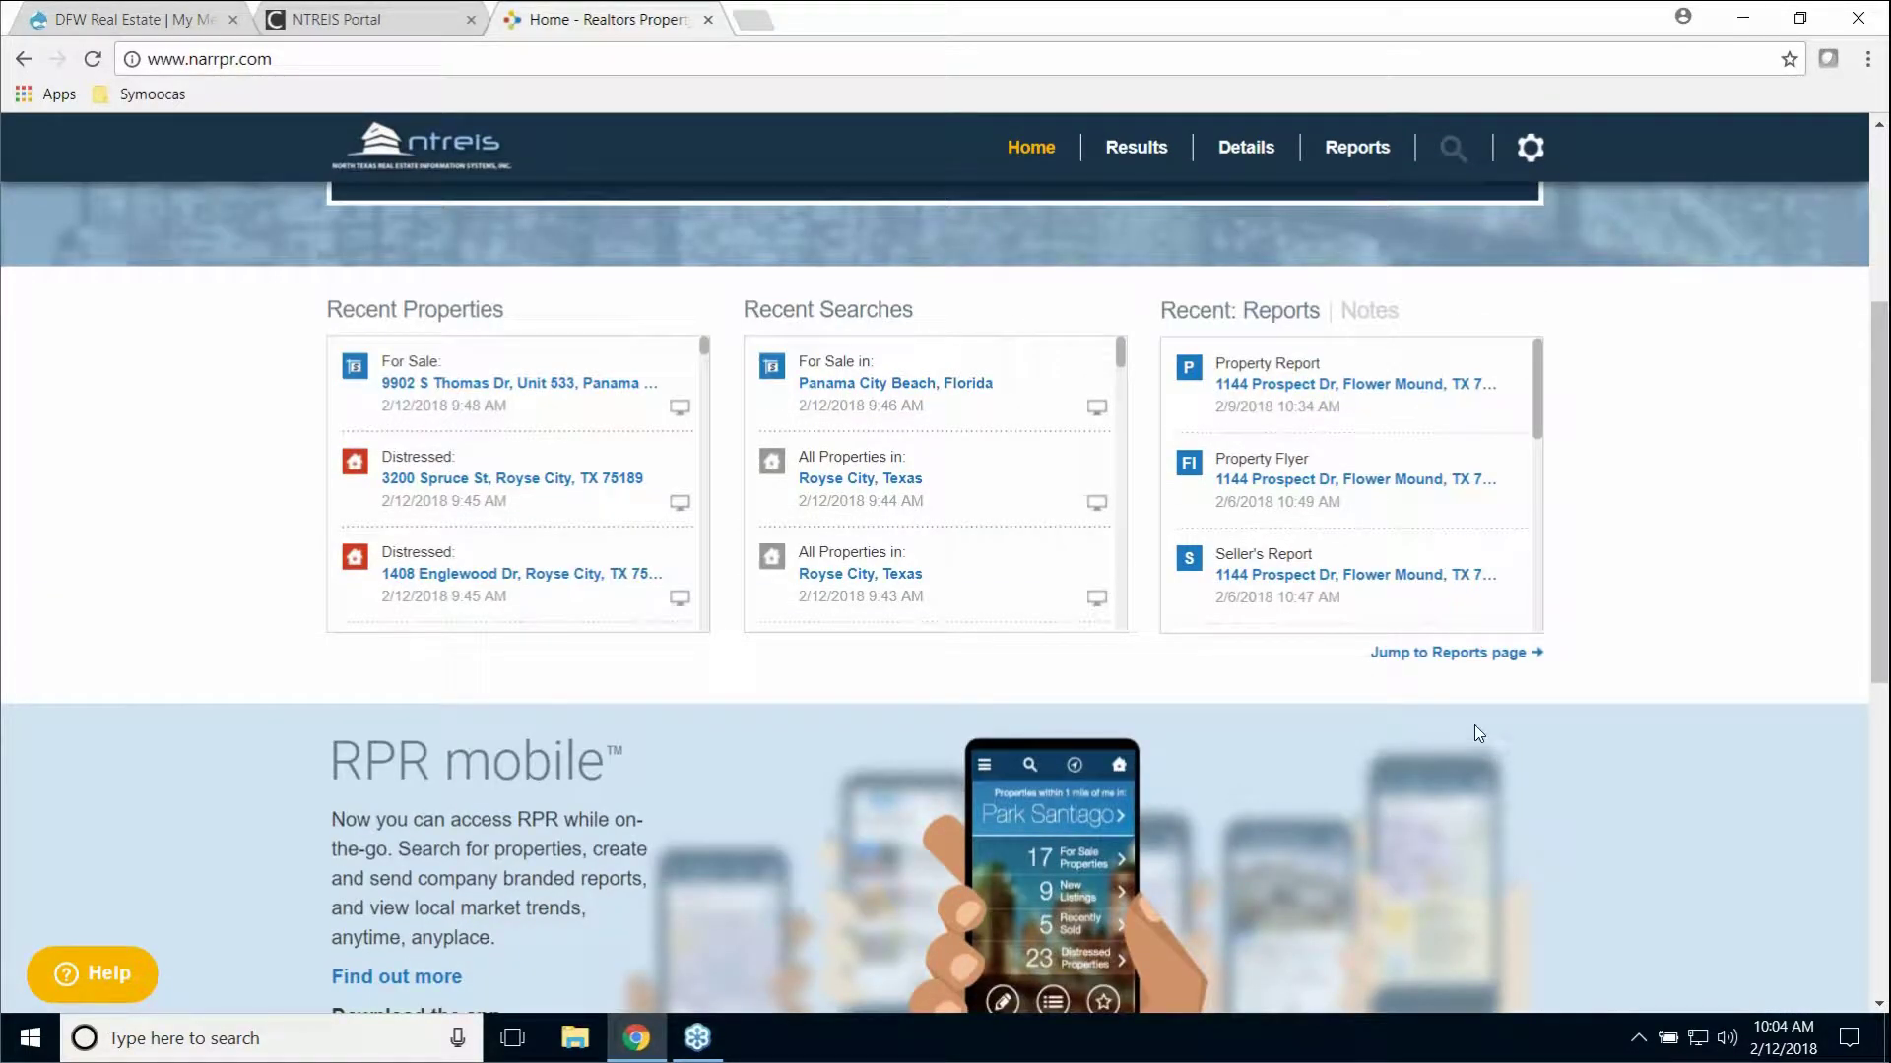
{"action": "scroll", "coordinate": [1478, 732], "scroll_direction": "down", "scroll_amount": 5}
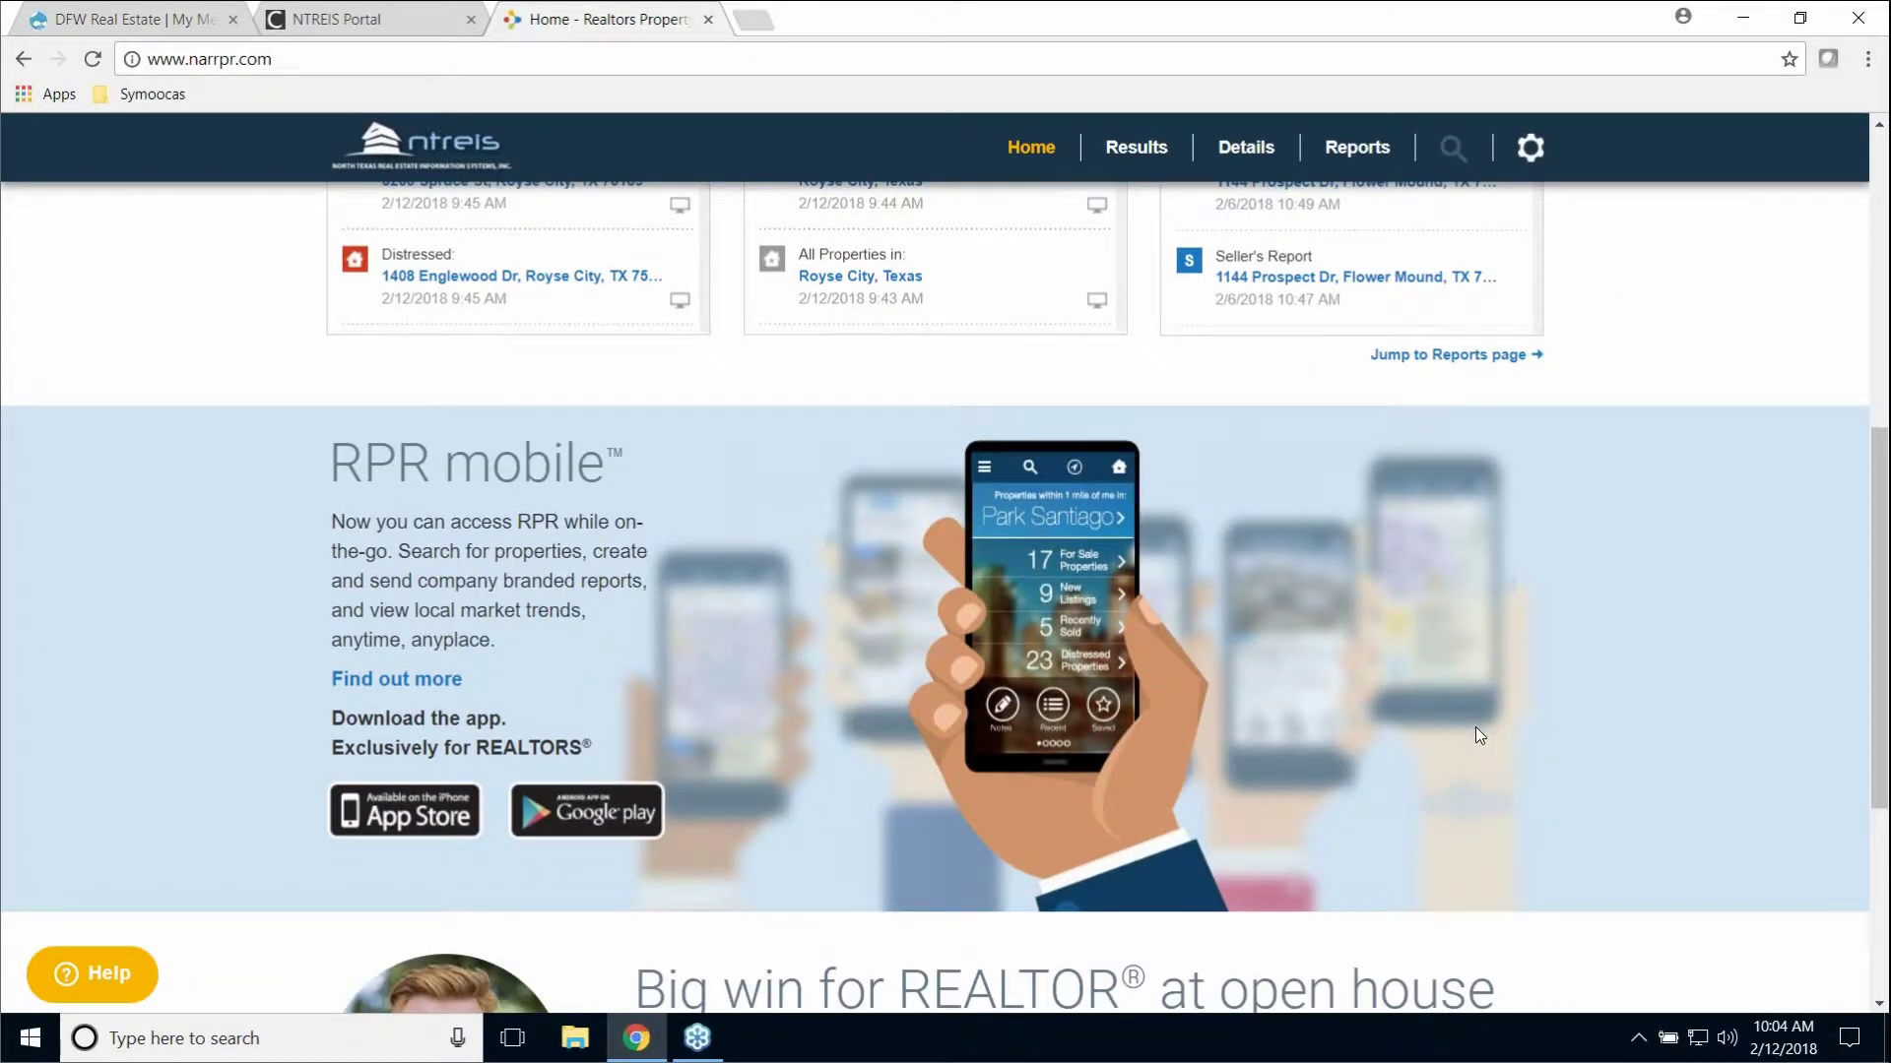
{"action": "scroll", "coordinate": [1482, 739], "scroll_direction": "down", "scroll_amount": 3}
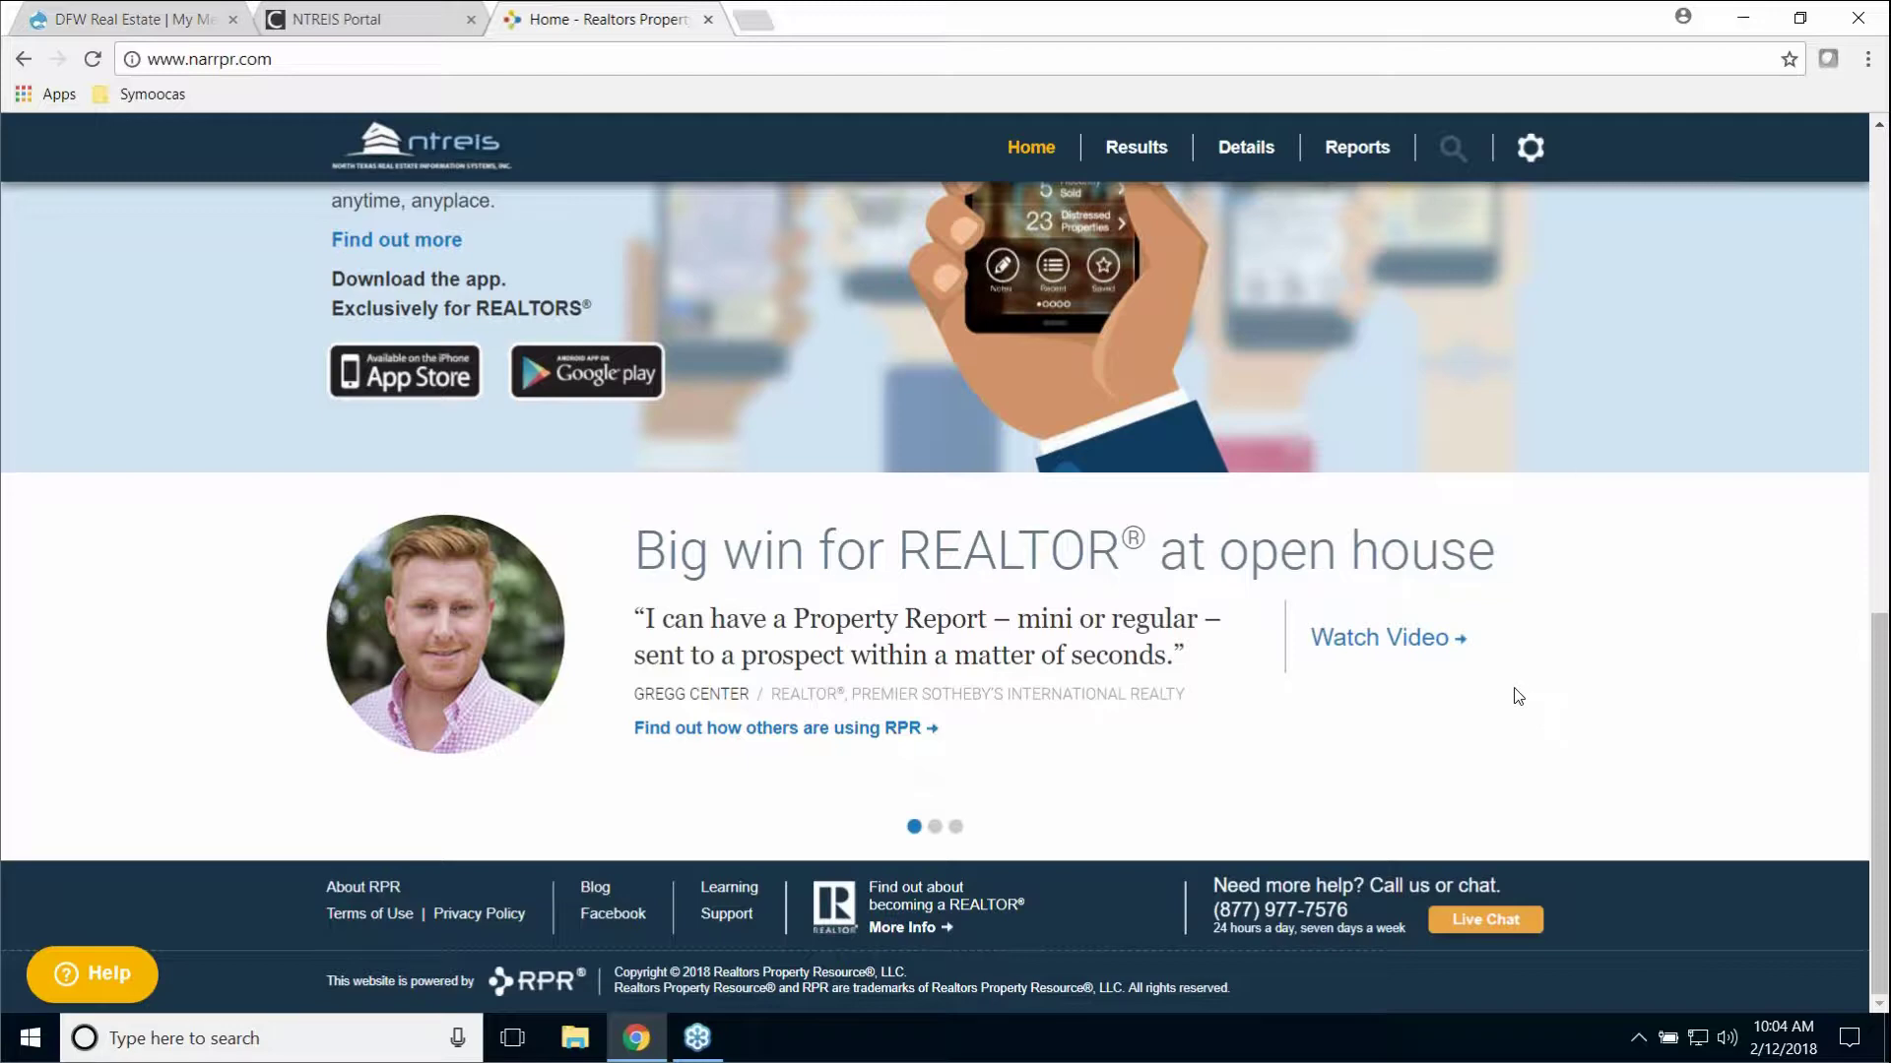
{"action": "scroll", "coordinate": [1521, 684], "scroll_direction": "up", "scroll_amount": 5}
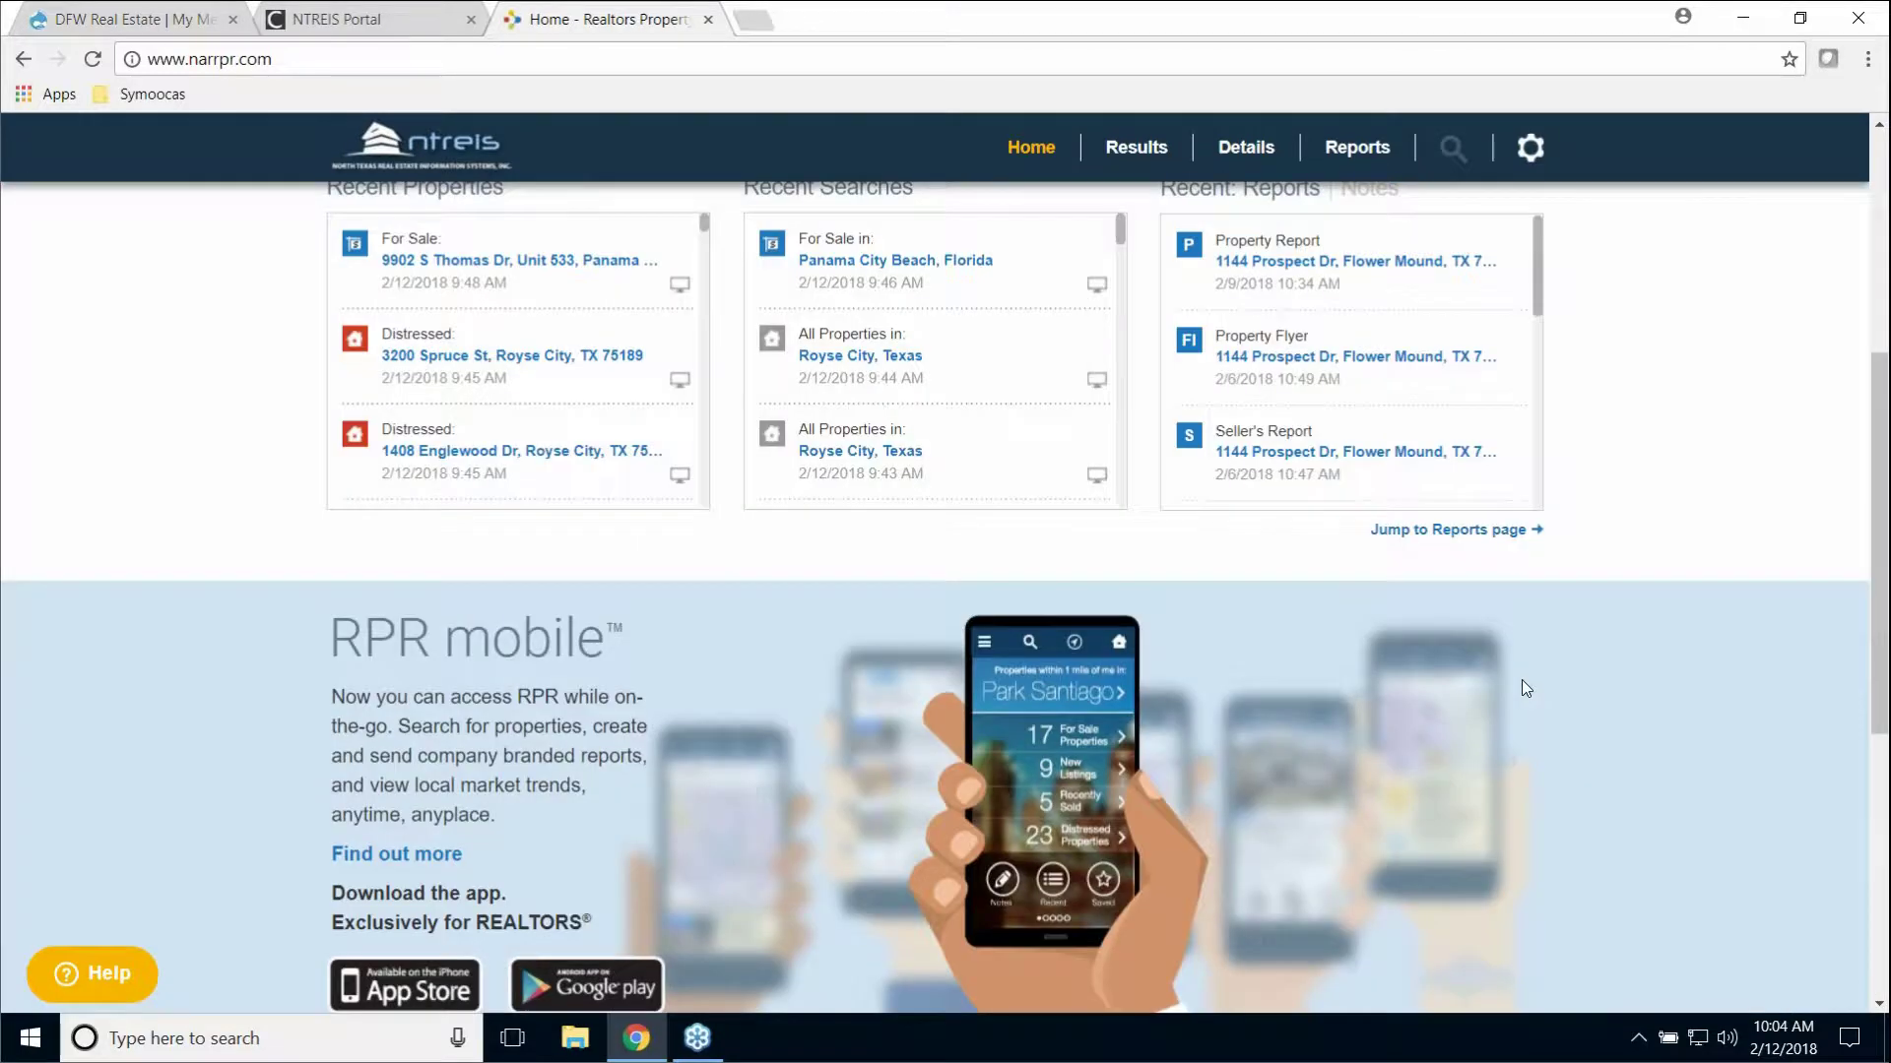
{"action": "scroll", "coordinate": [1521, 684], "scroll_direction": "up", "scroll_amount": 5}
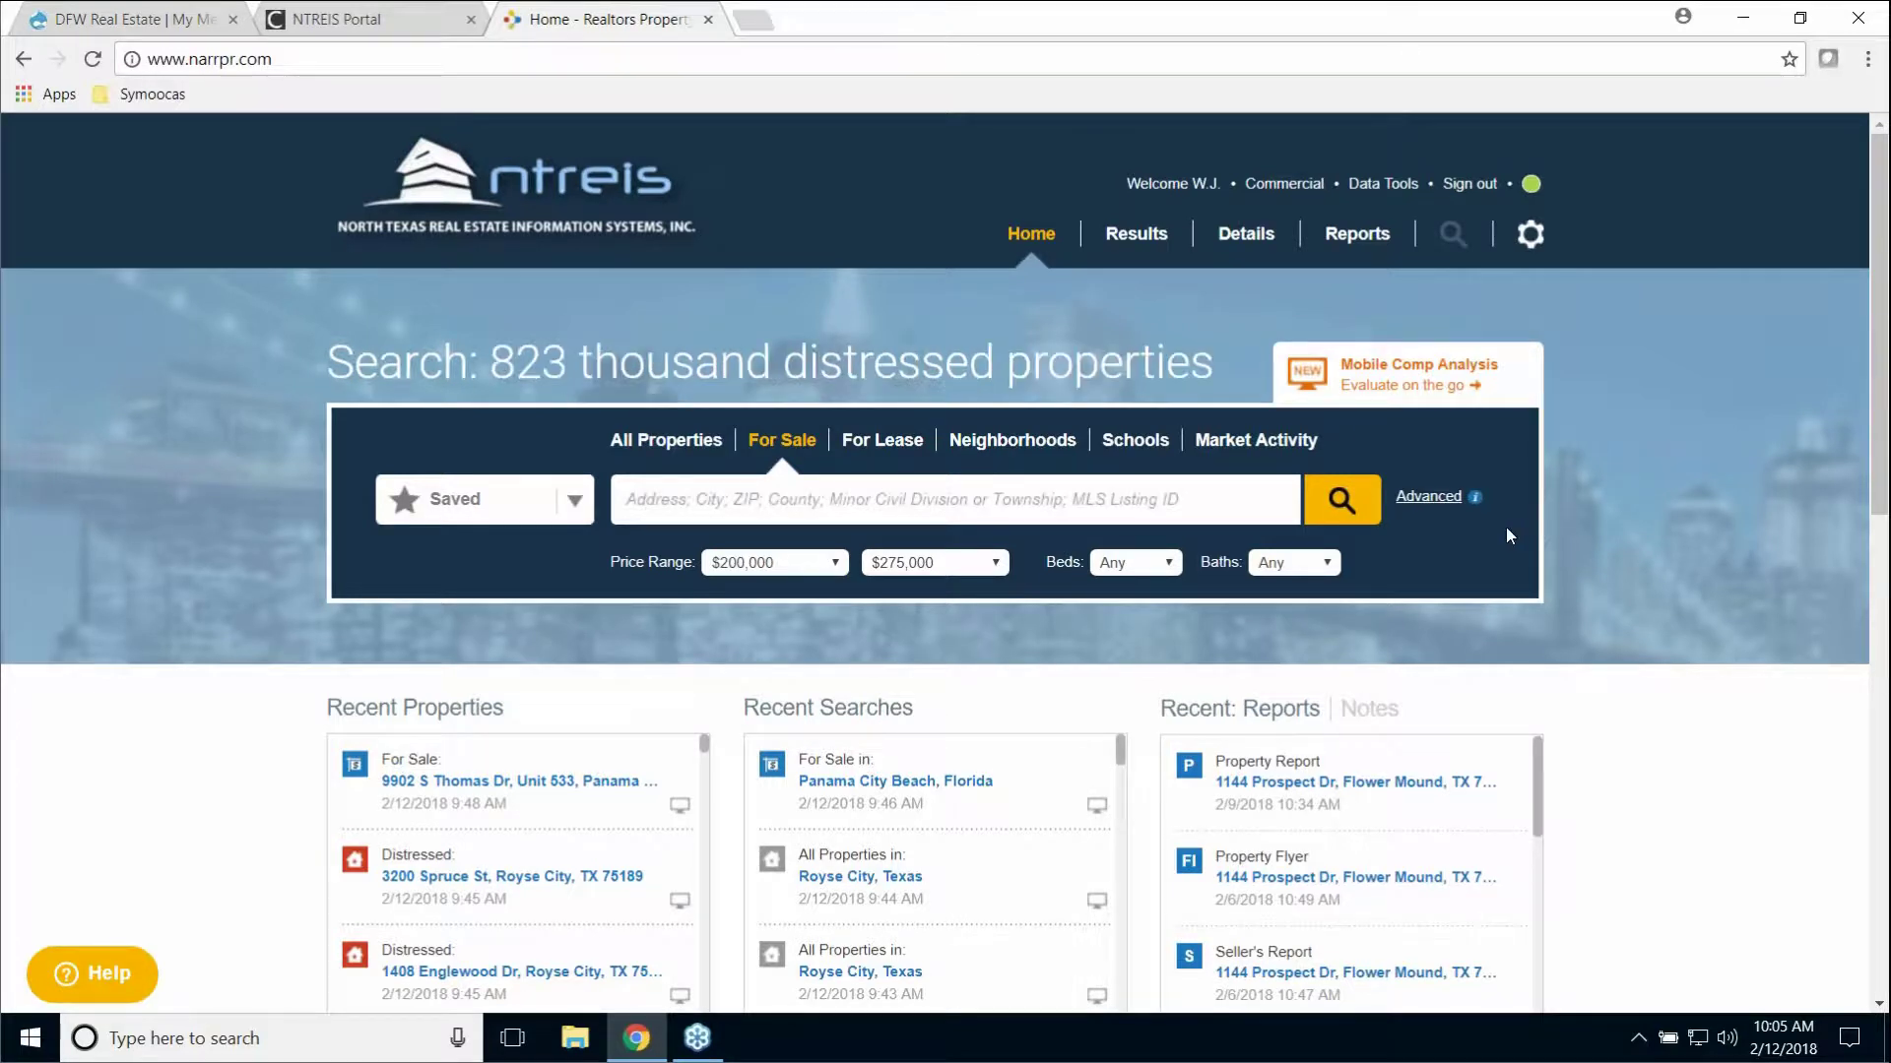
{"action": "left_click", "coordinate": [641, 443]}
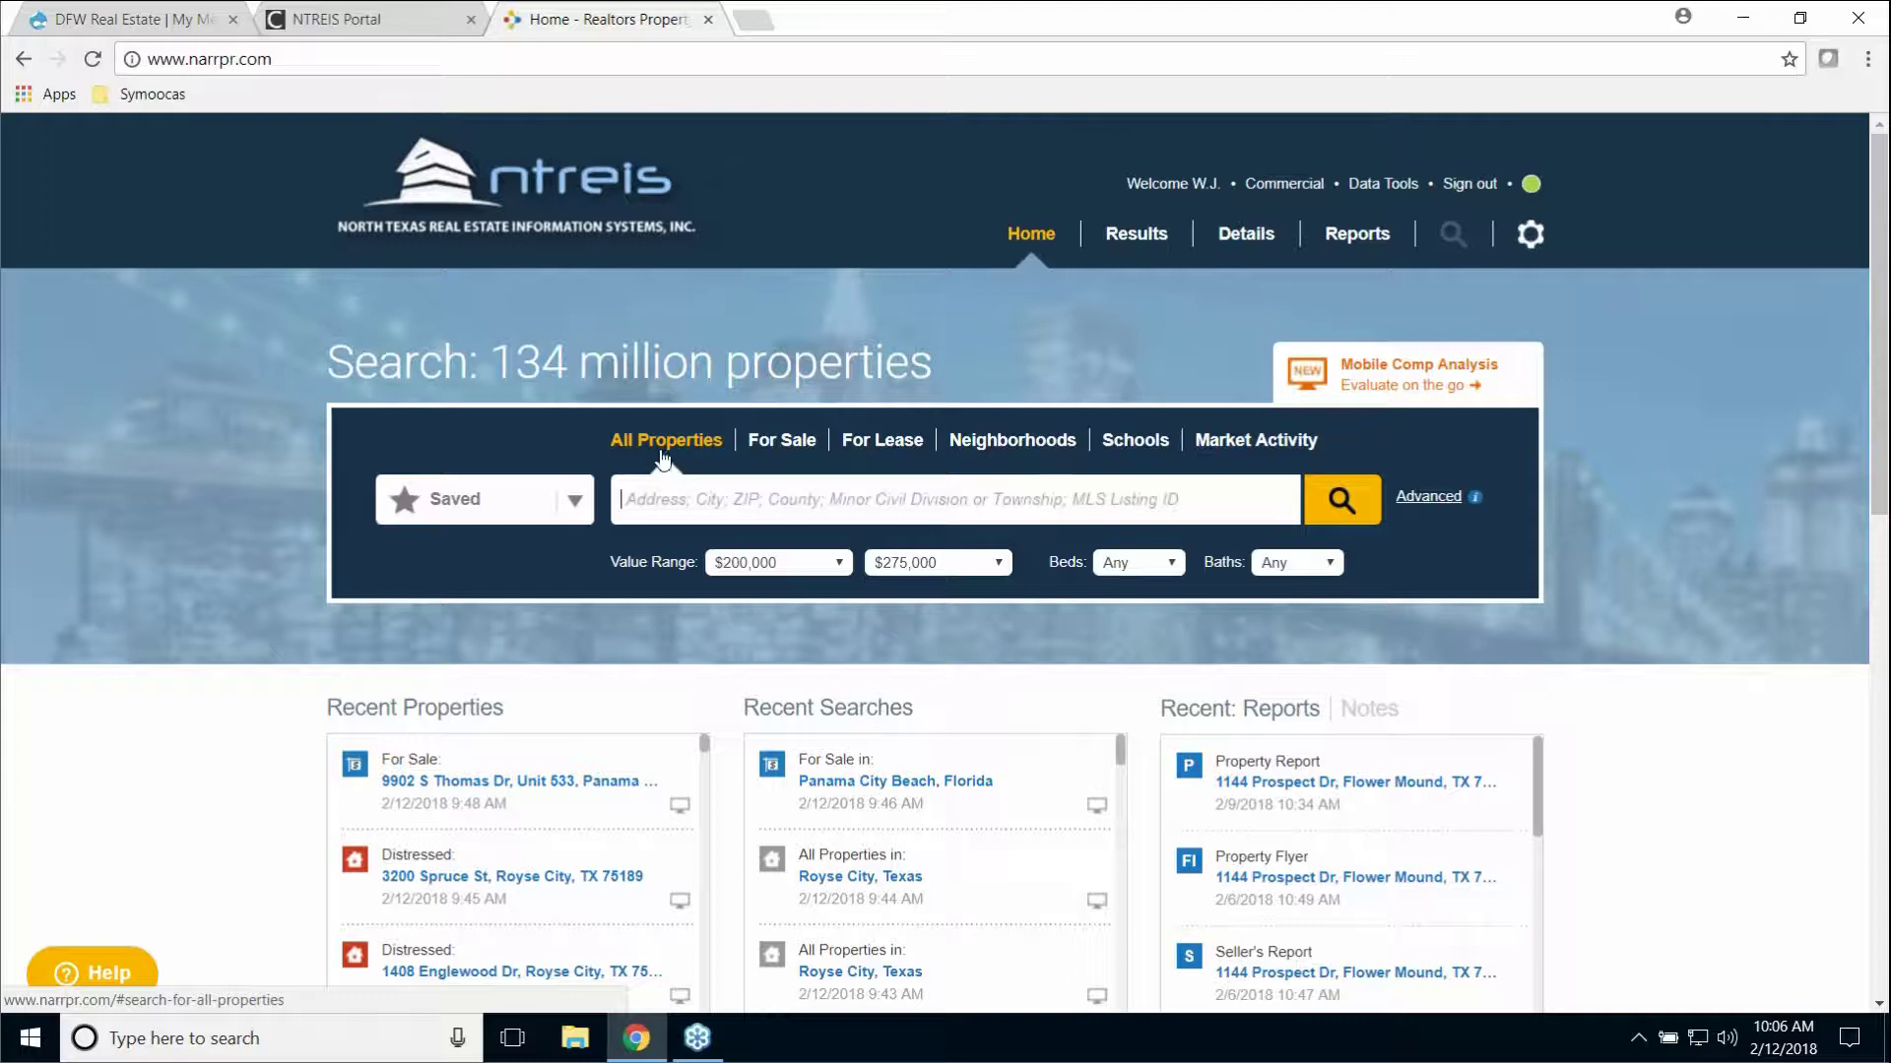
{"action": "left_click", "coordinate": [784, 444]}
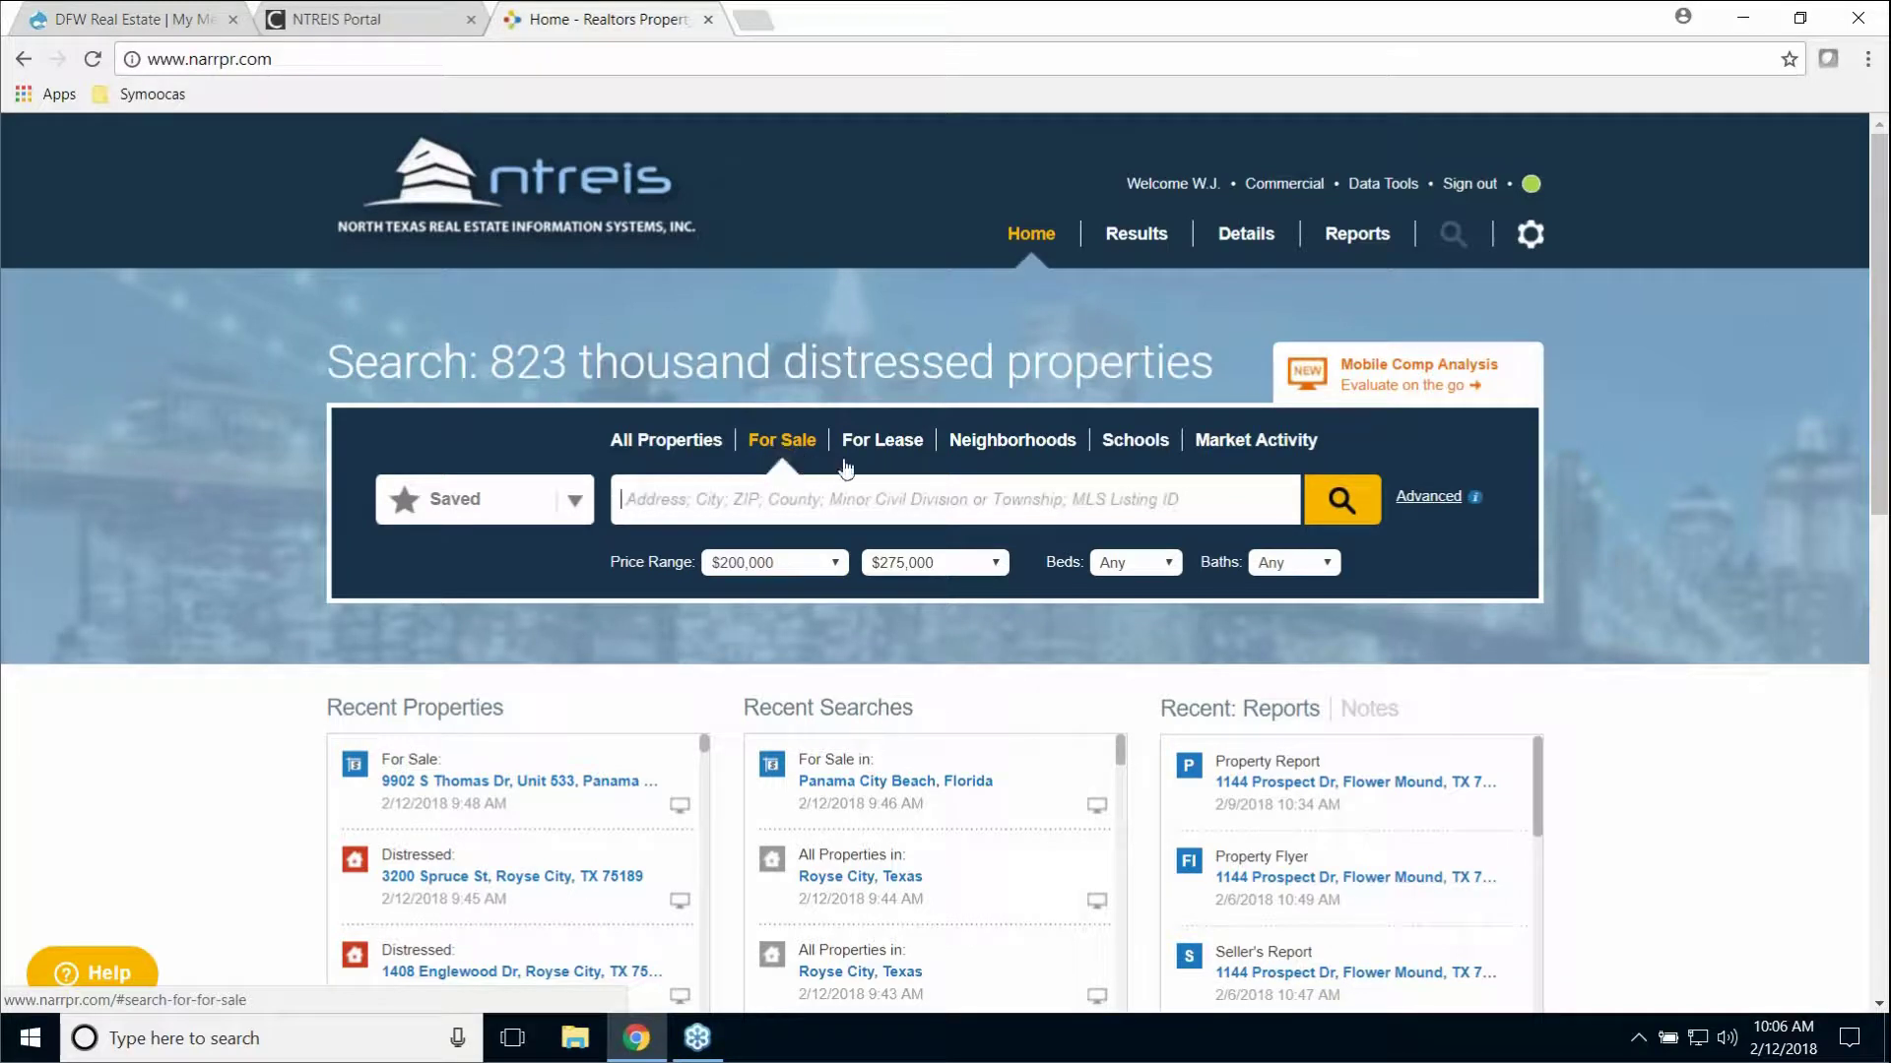
{"action": "left_click", "coordinate": [882, 451]}
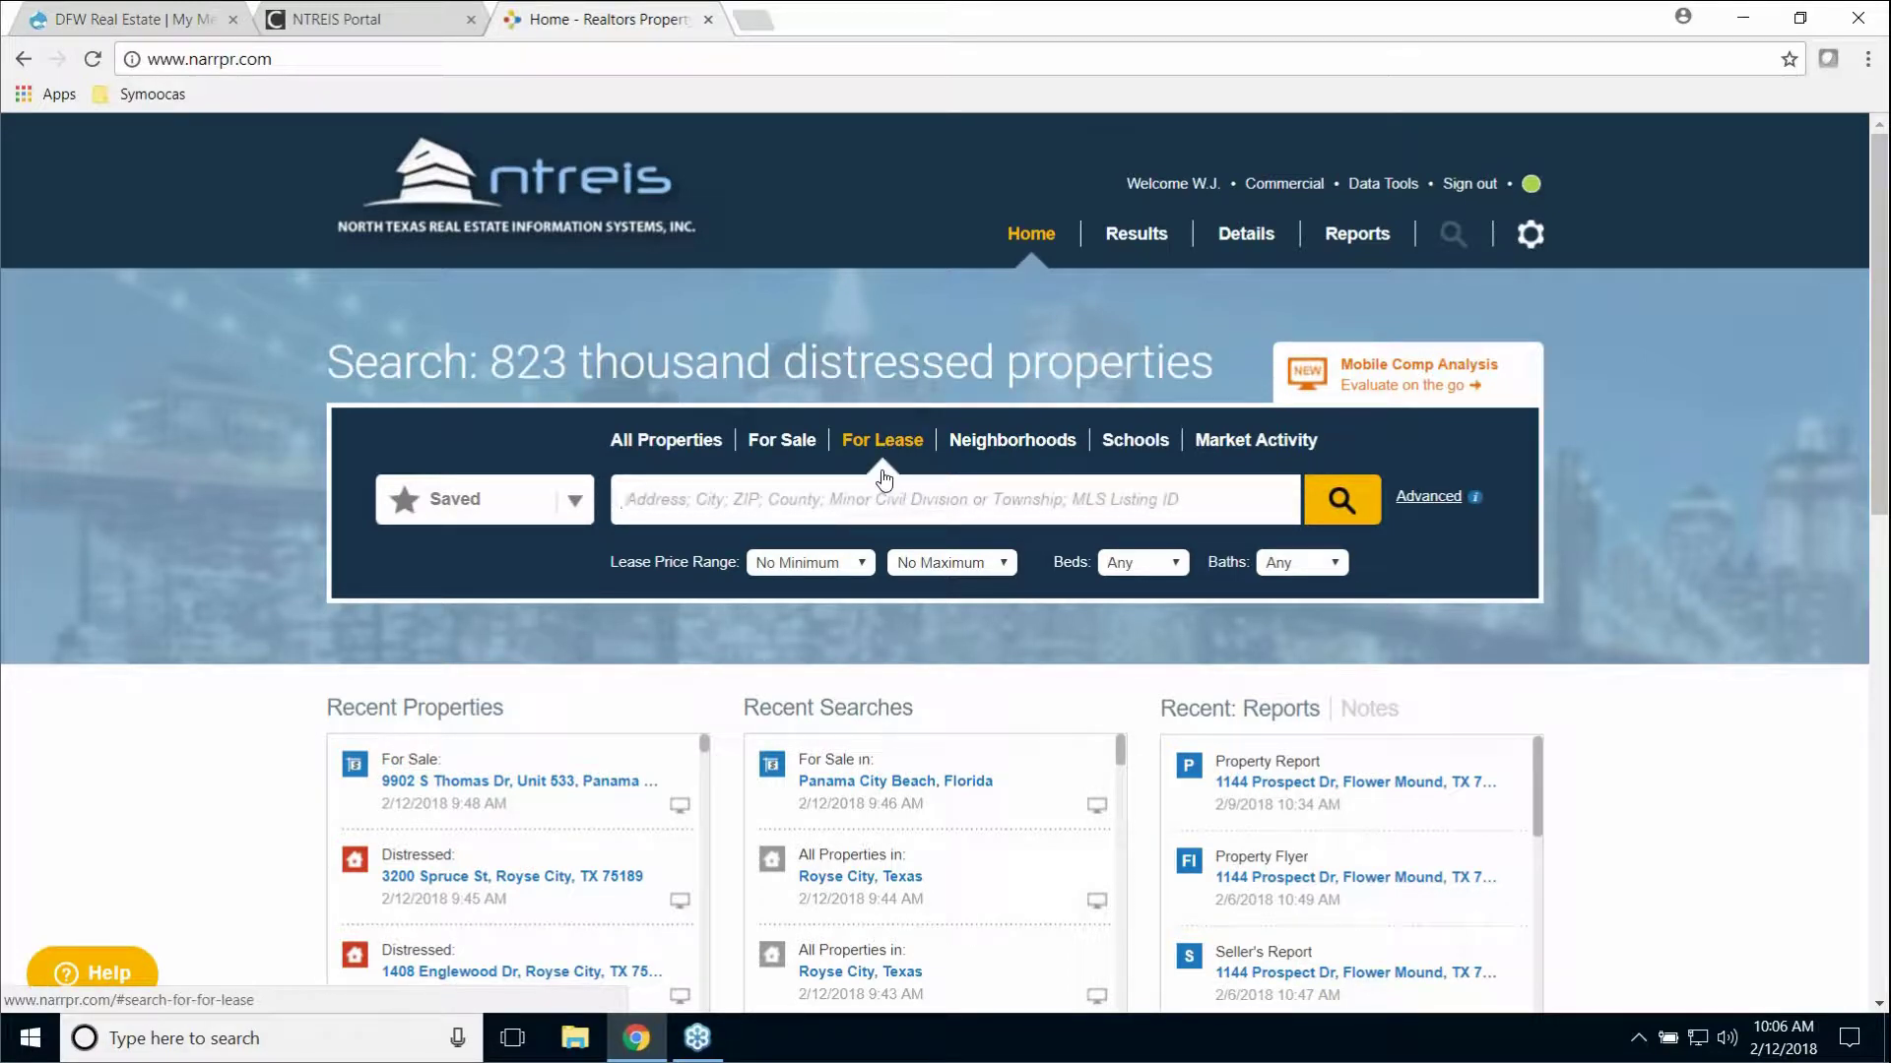
{"action": "left_click", "coordinate": [1006, 455]}
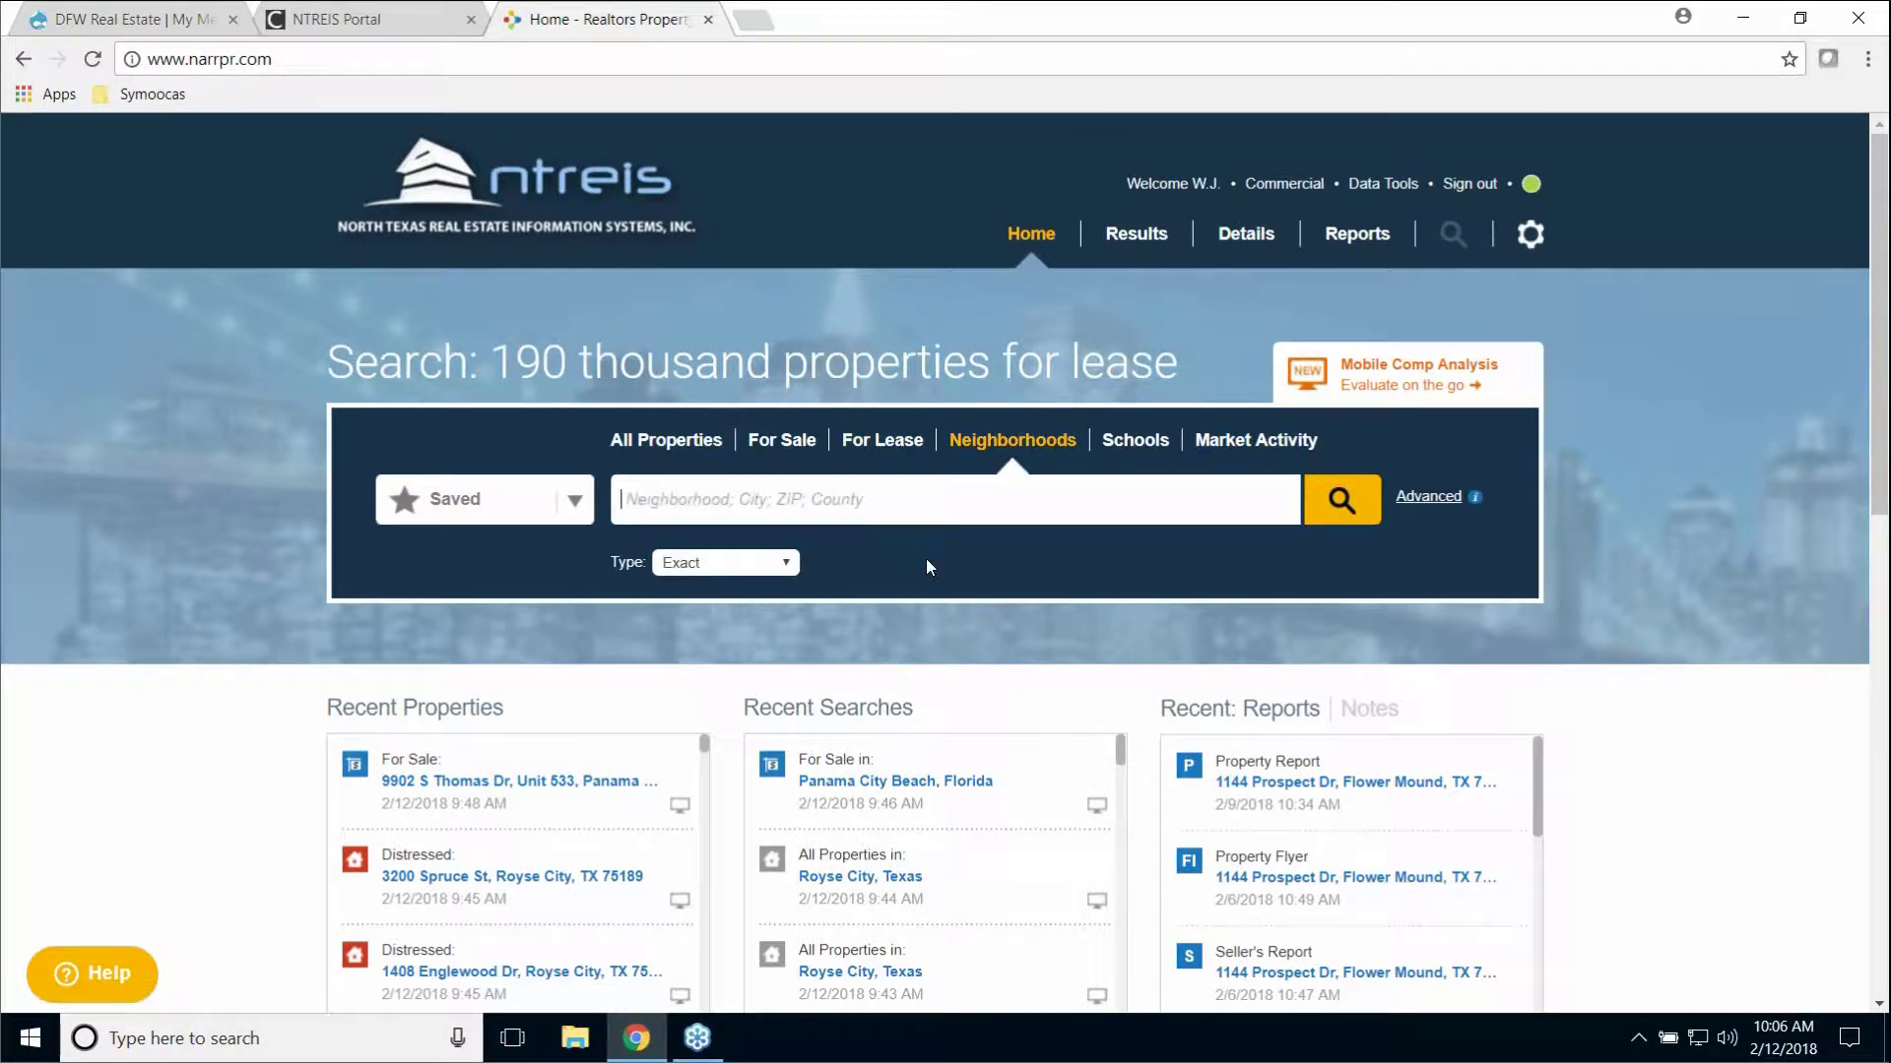
{"action": "left_click", "coordinate": [1136, 452]}
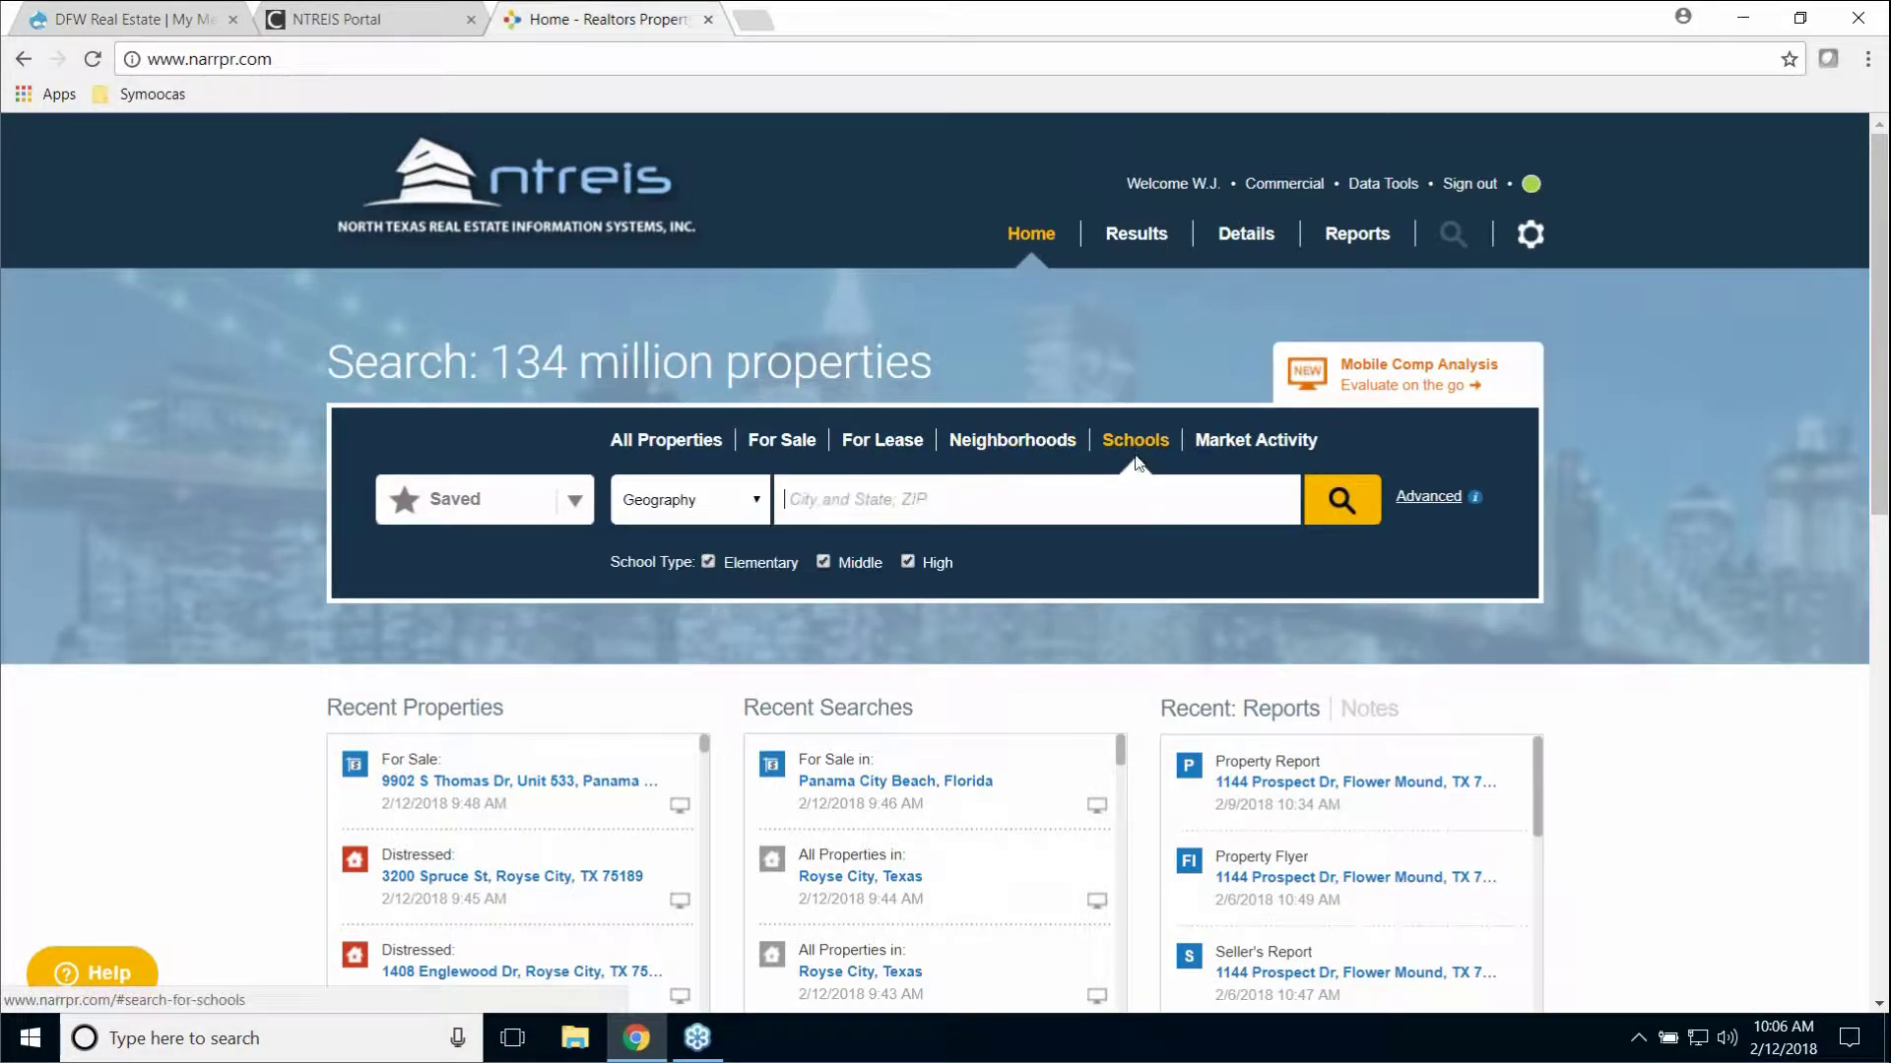
{"action": "left_click", "coordinate": [1251, 448]}
{"action": "left_click", "coordinate": [661, 444]}
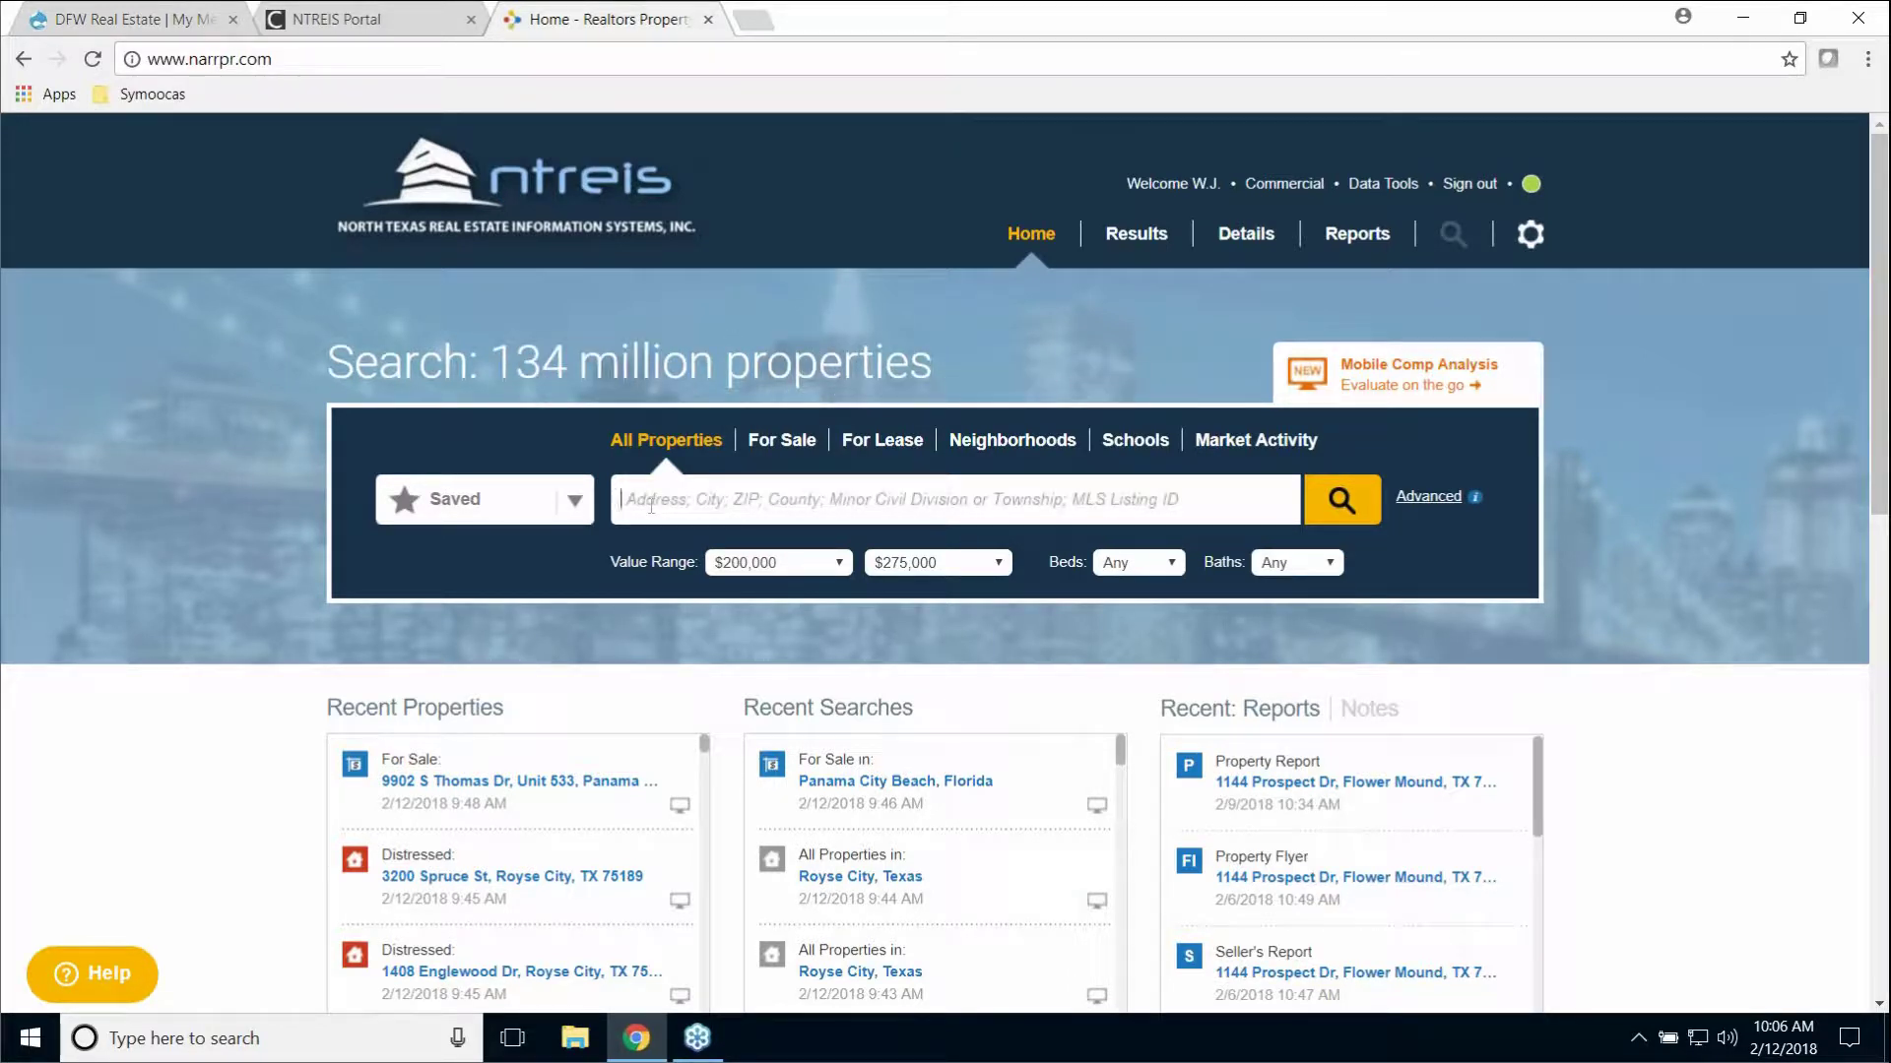
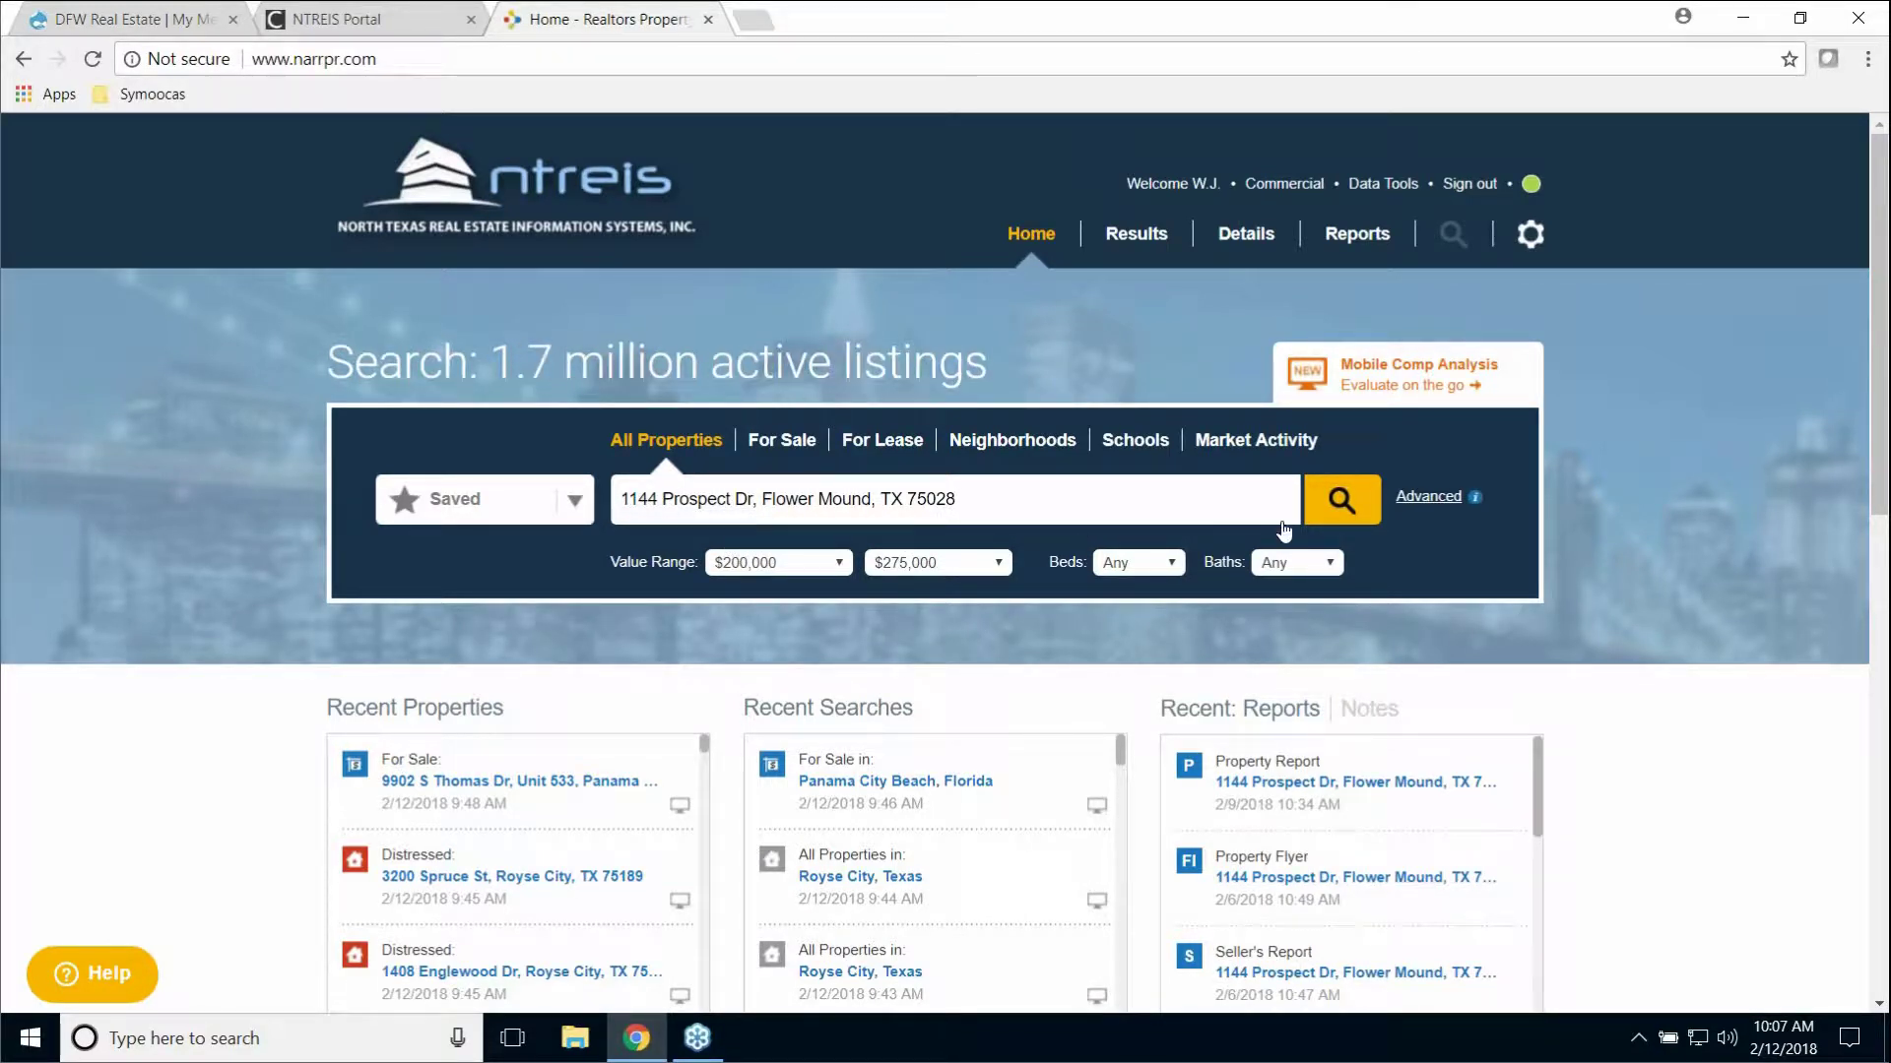
{"action": "left_click", "coordinate": [1343, 520]}
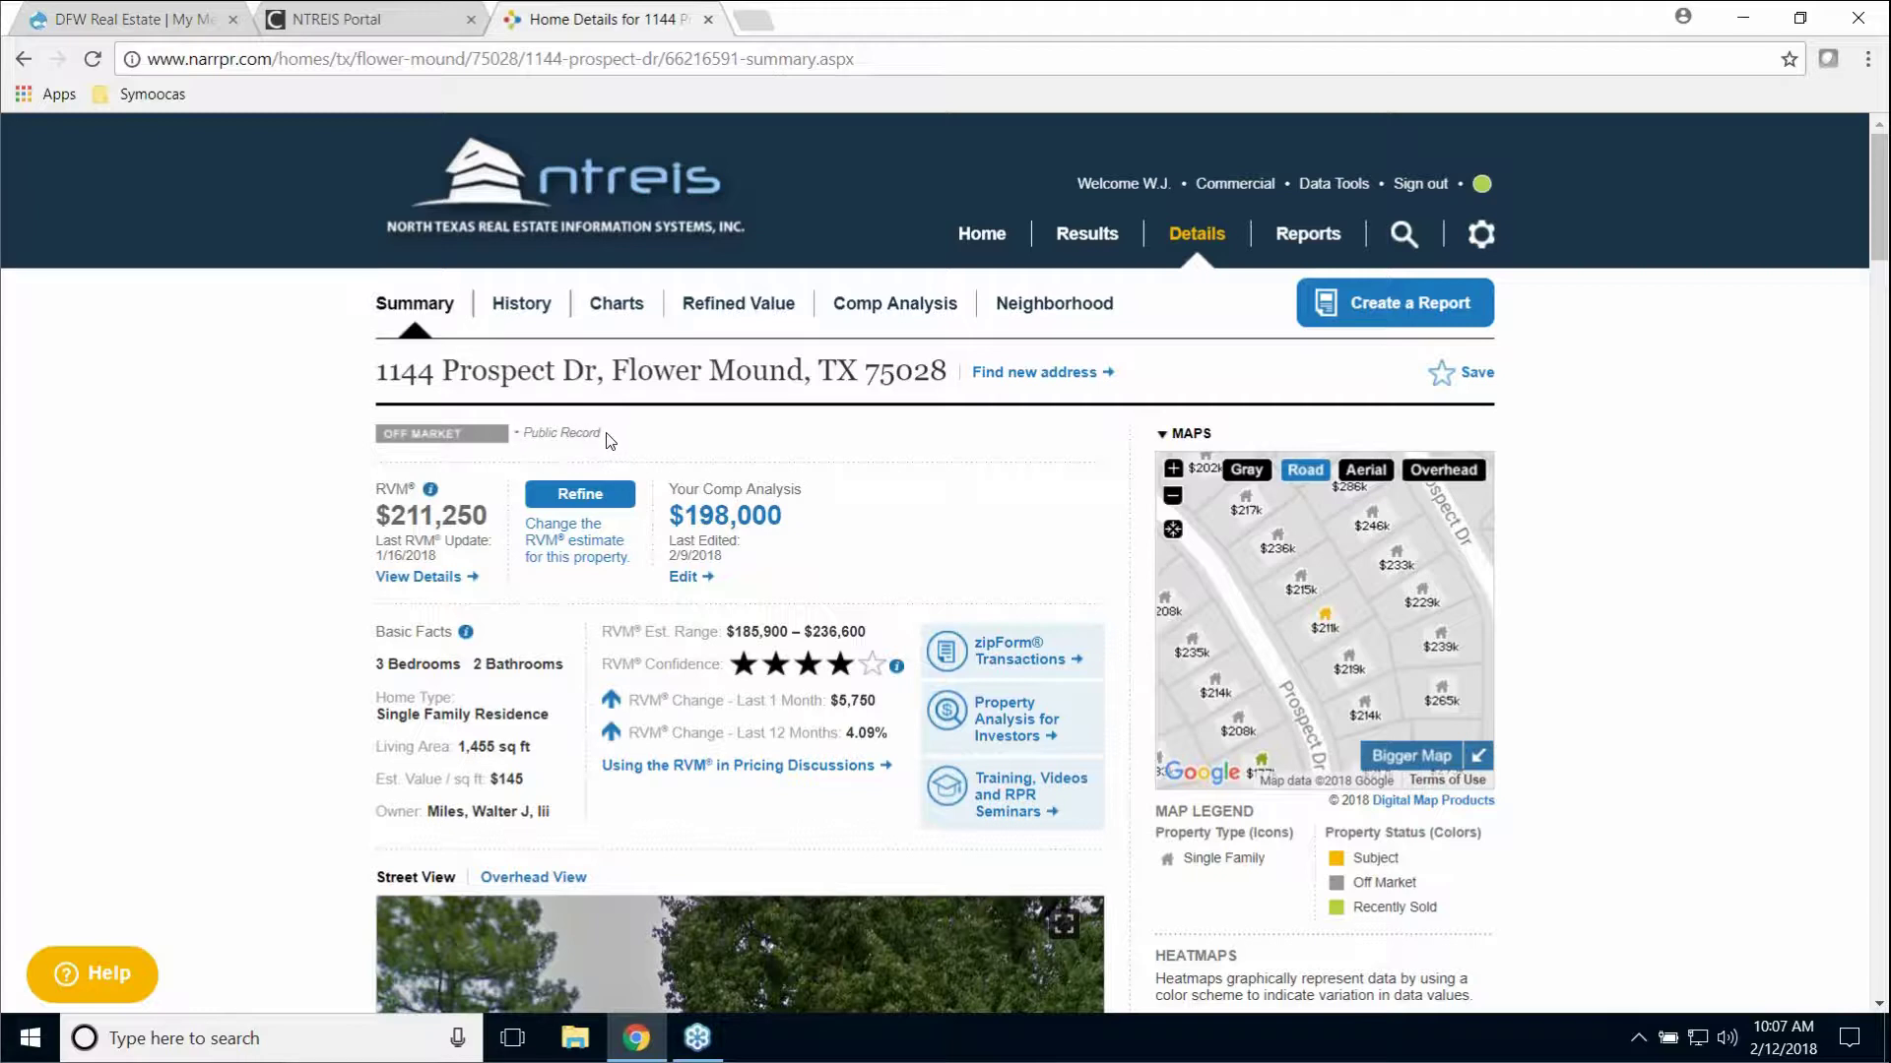
{"action": "left_click_drag", "start_coordinate": [604, 439], "coordinate": [508, 437]}
{"action": "left_click", "coordinate": [607, 445]}
{"action": "mouse_move", "coordinate": [432, 491]}
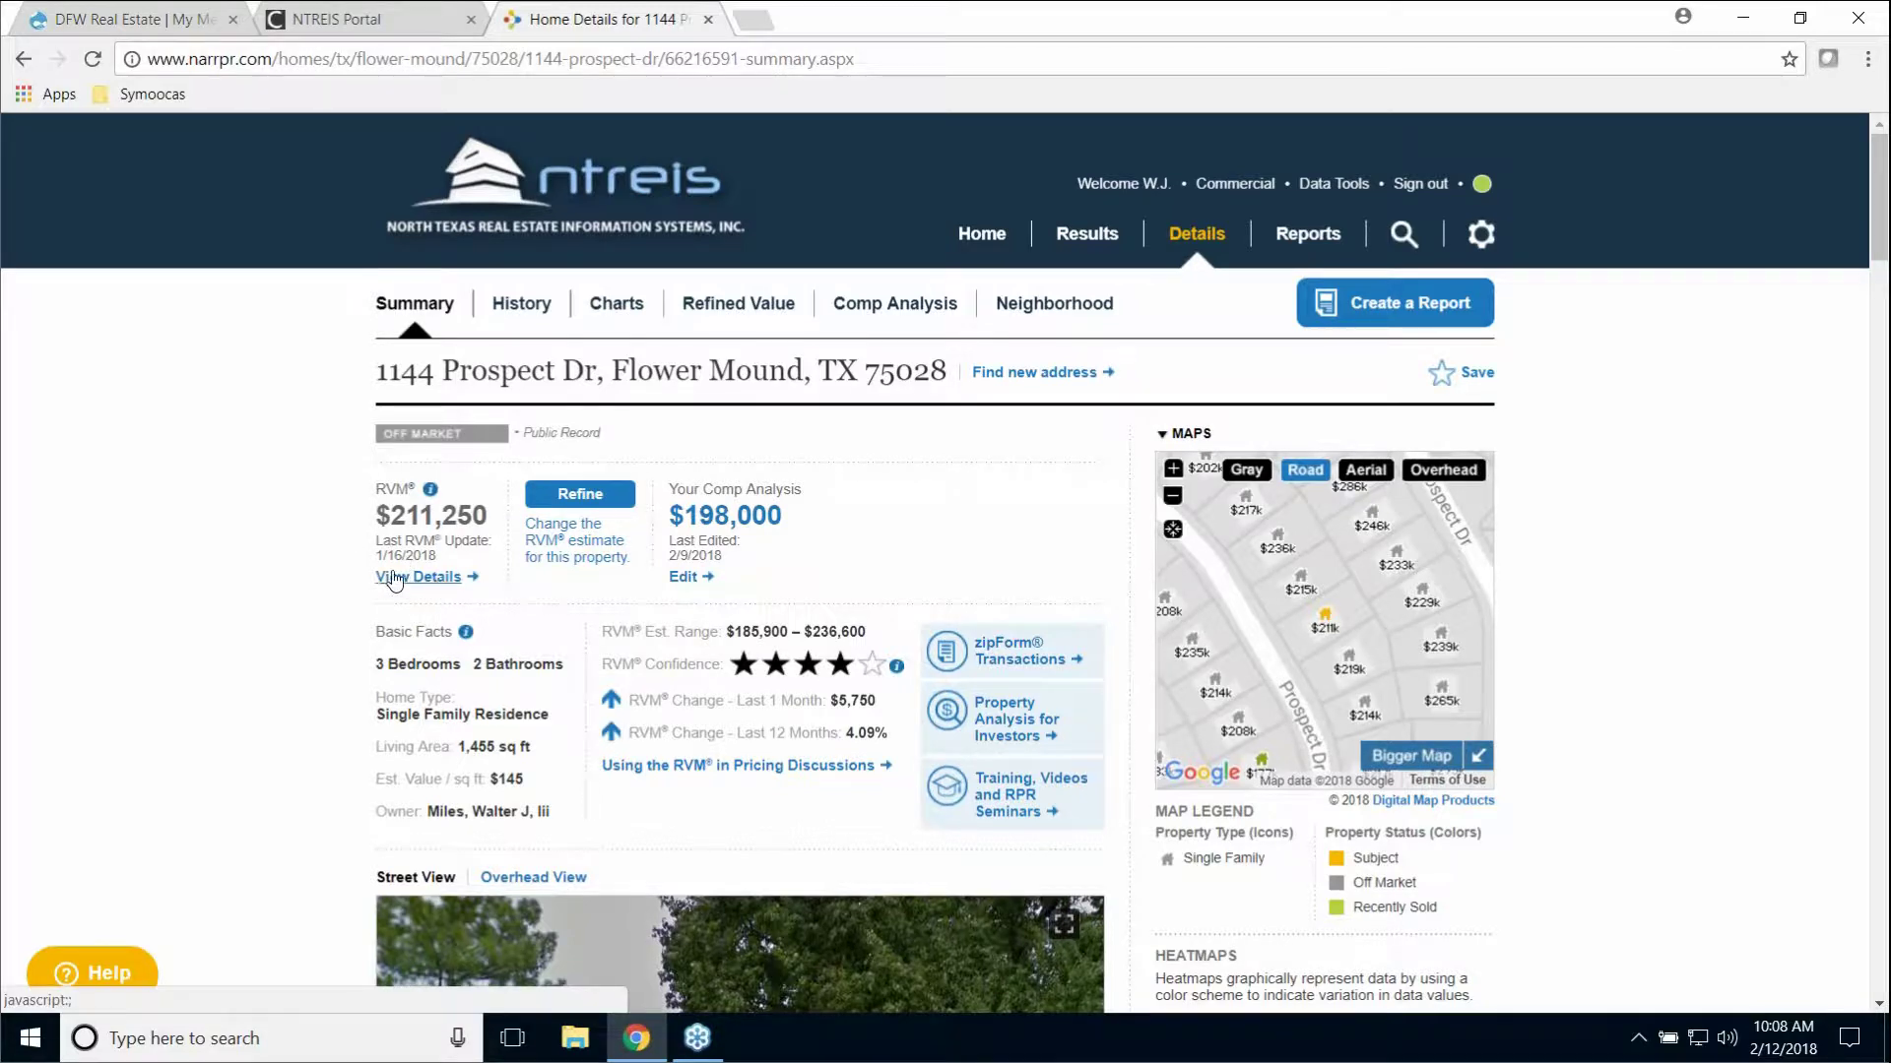
Step: Open the RVM details and review the map and four sold comps behind the $211,250 RVM
{"action": "left_click", "coordinate": [436, 581]}
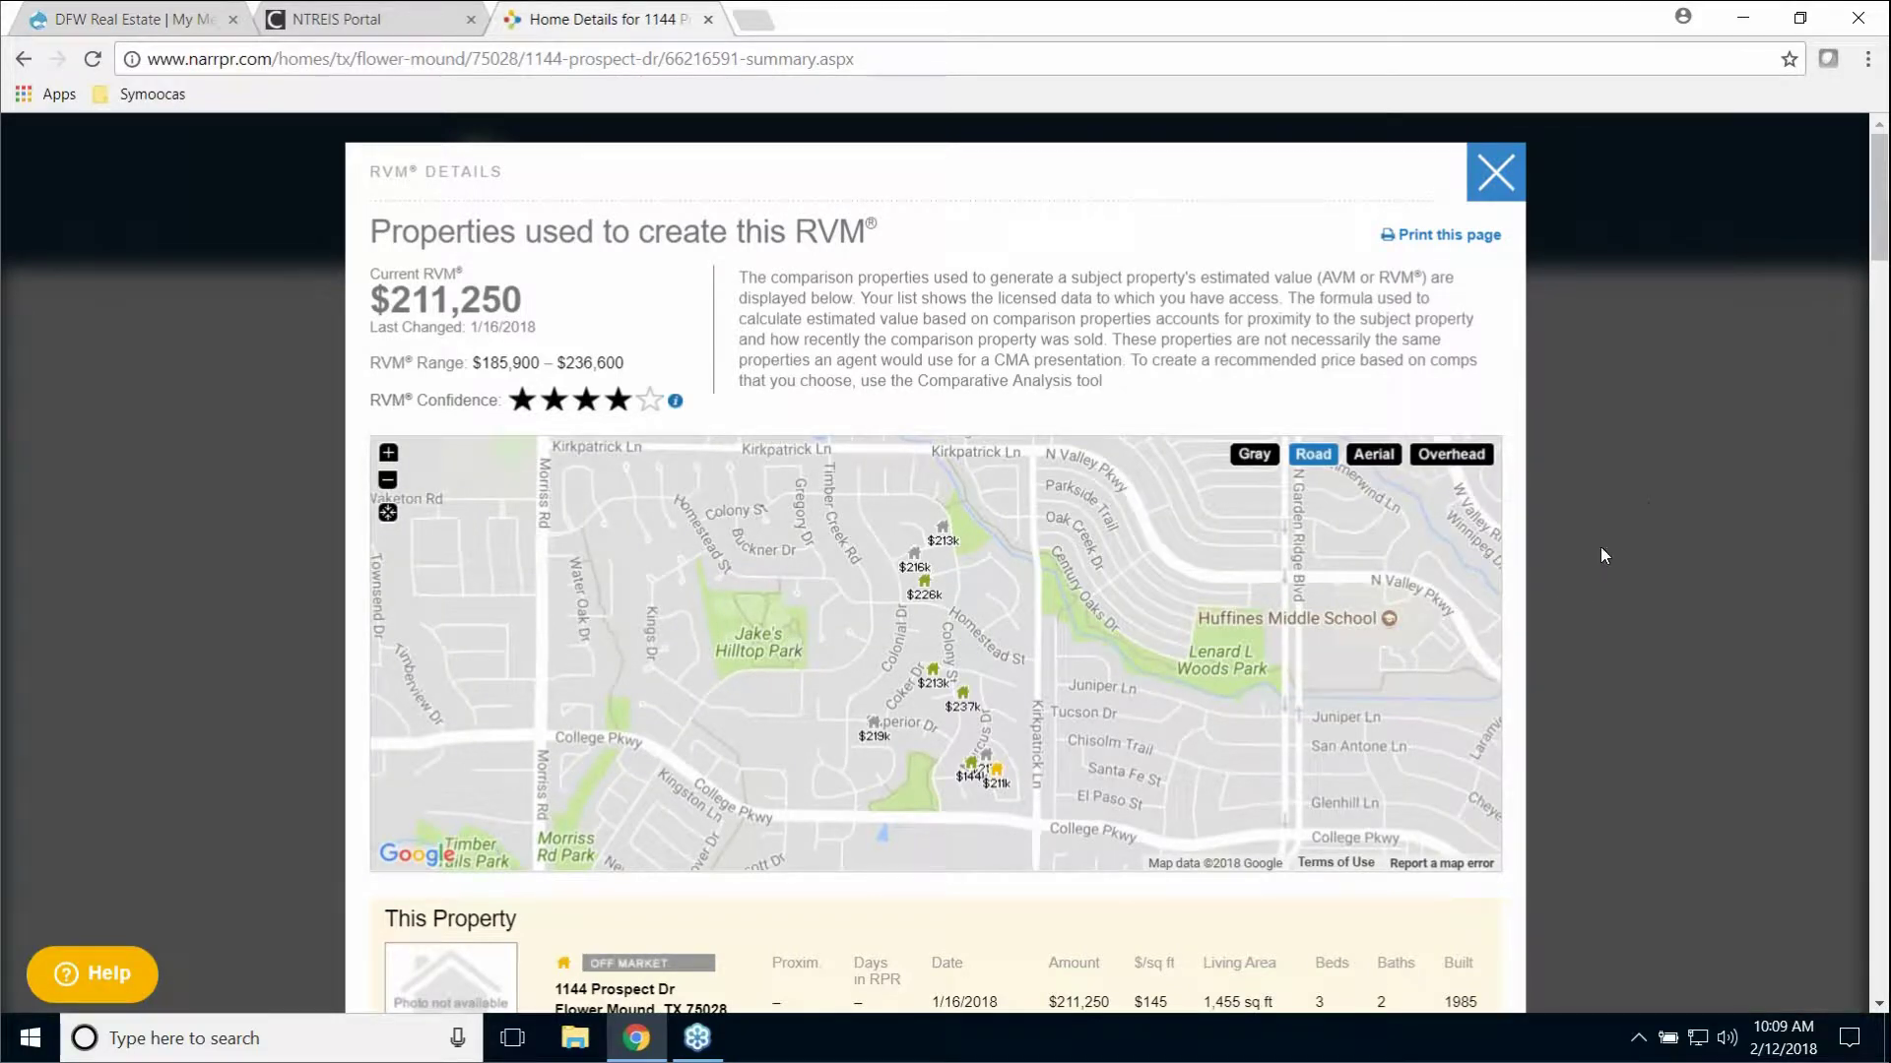
{"action": "scroll", "coordinate": [1645, 515], "scroll_direction": "down", "scroll_amount": 5}
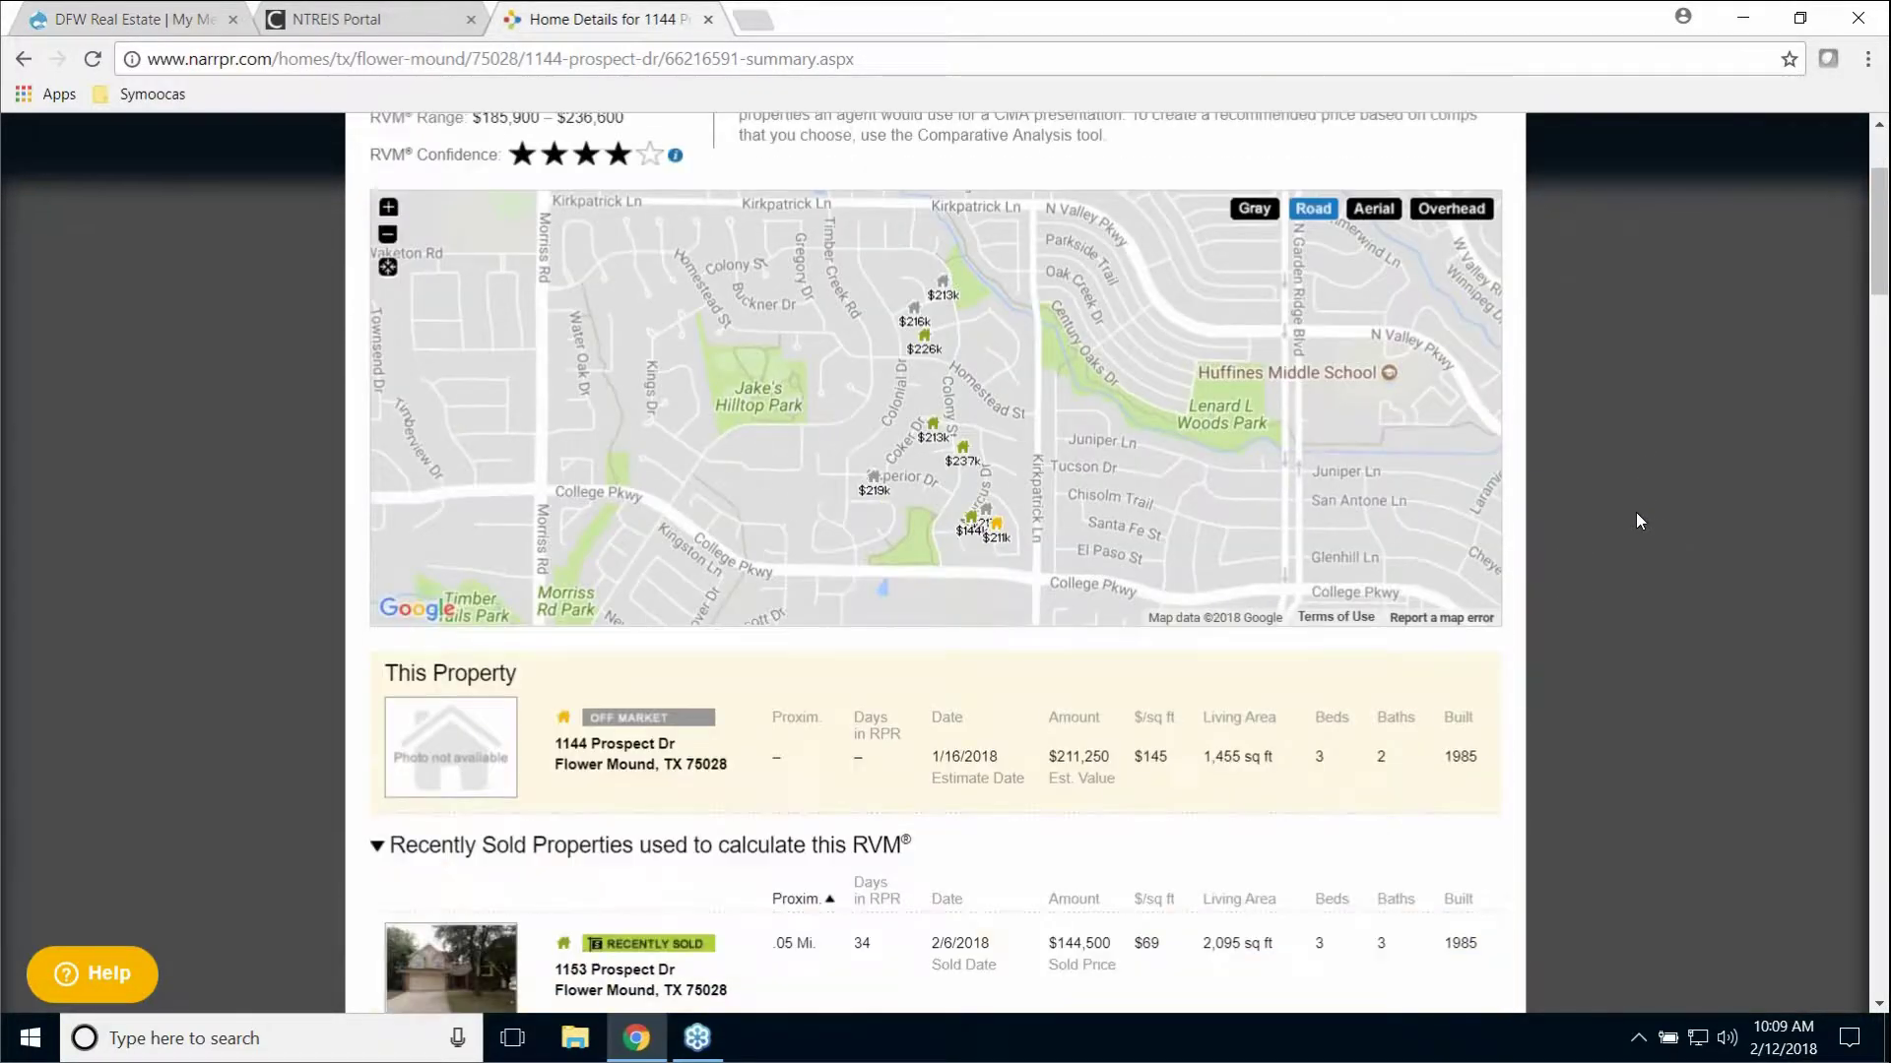
{"action": "scroll", "coordinate": [1628, 514], "scroll_direction": "down", "scroll_amount": 3}
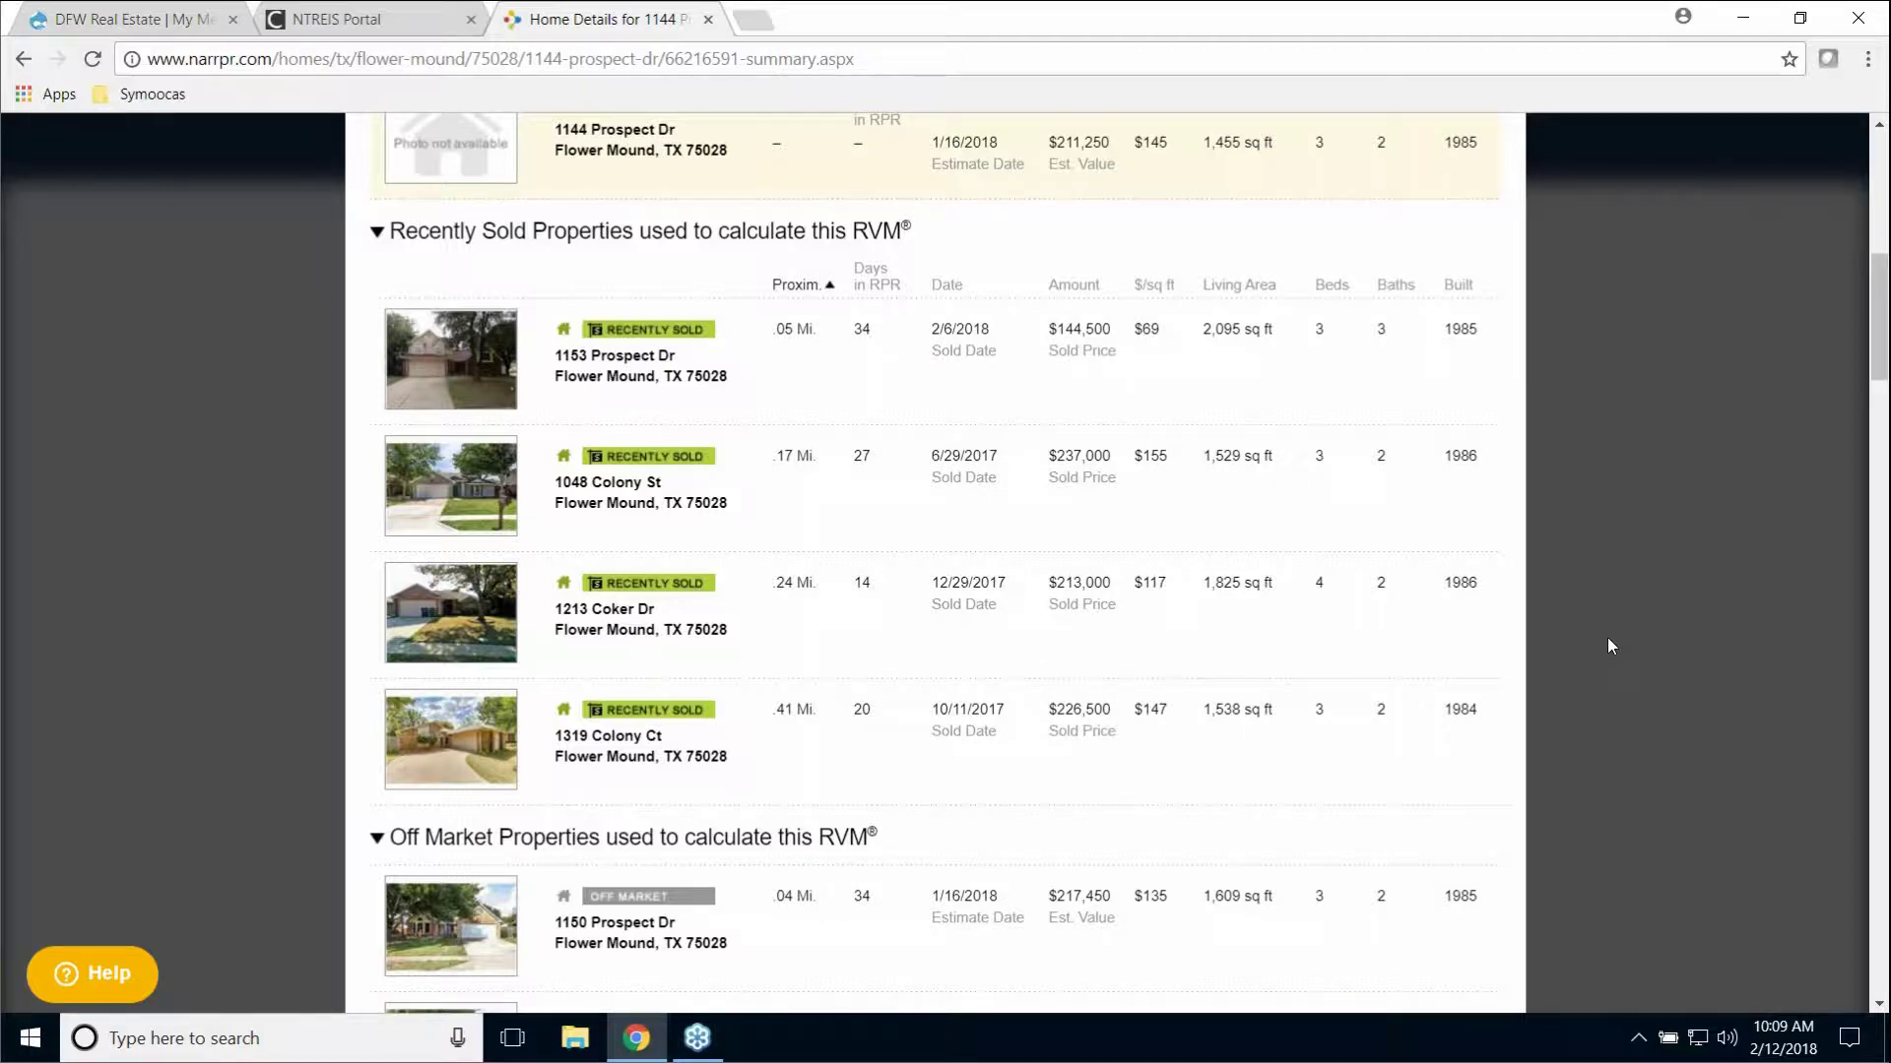
{"action": "scroll", "coordinate": [1607, 638], "scroll_direction": "up", "scroll_amount": 2}
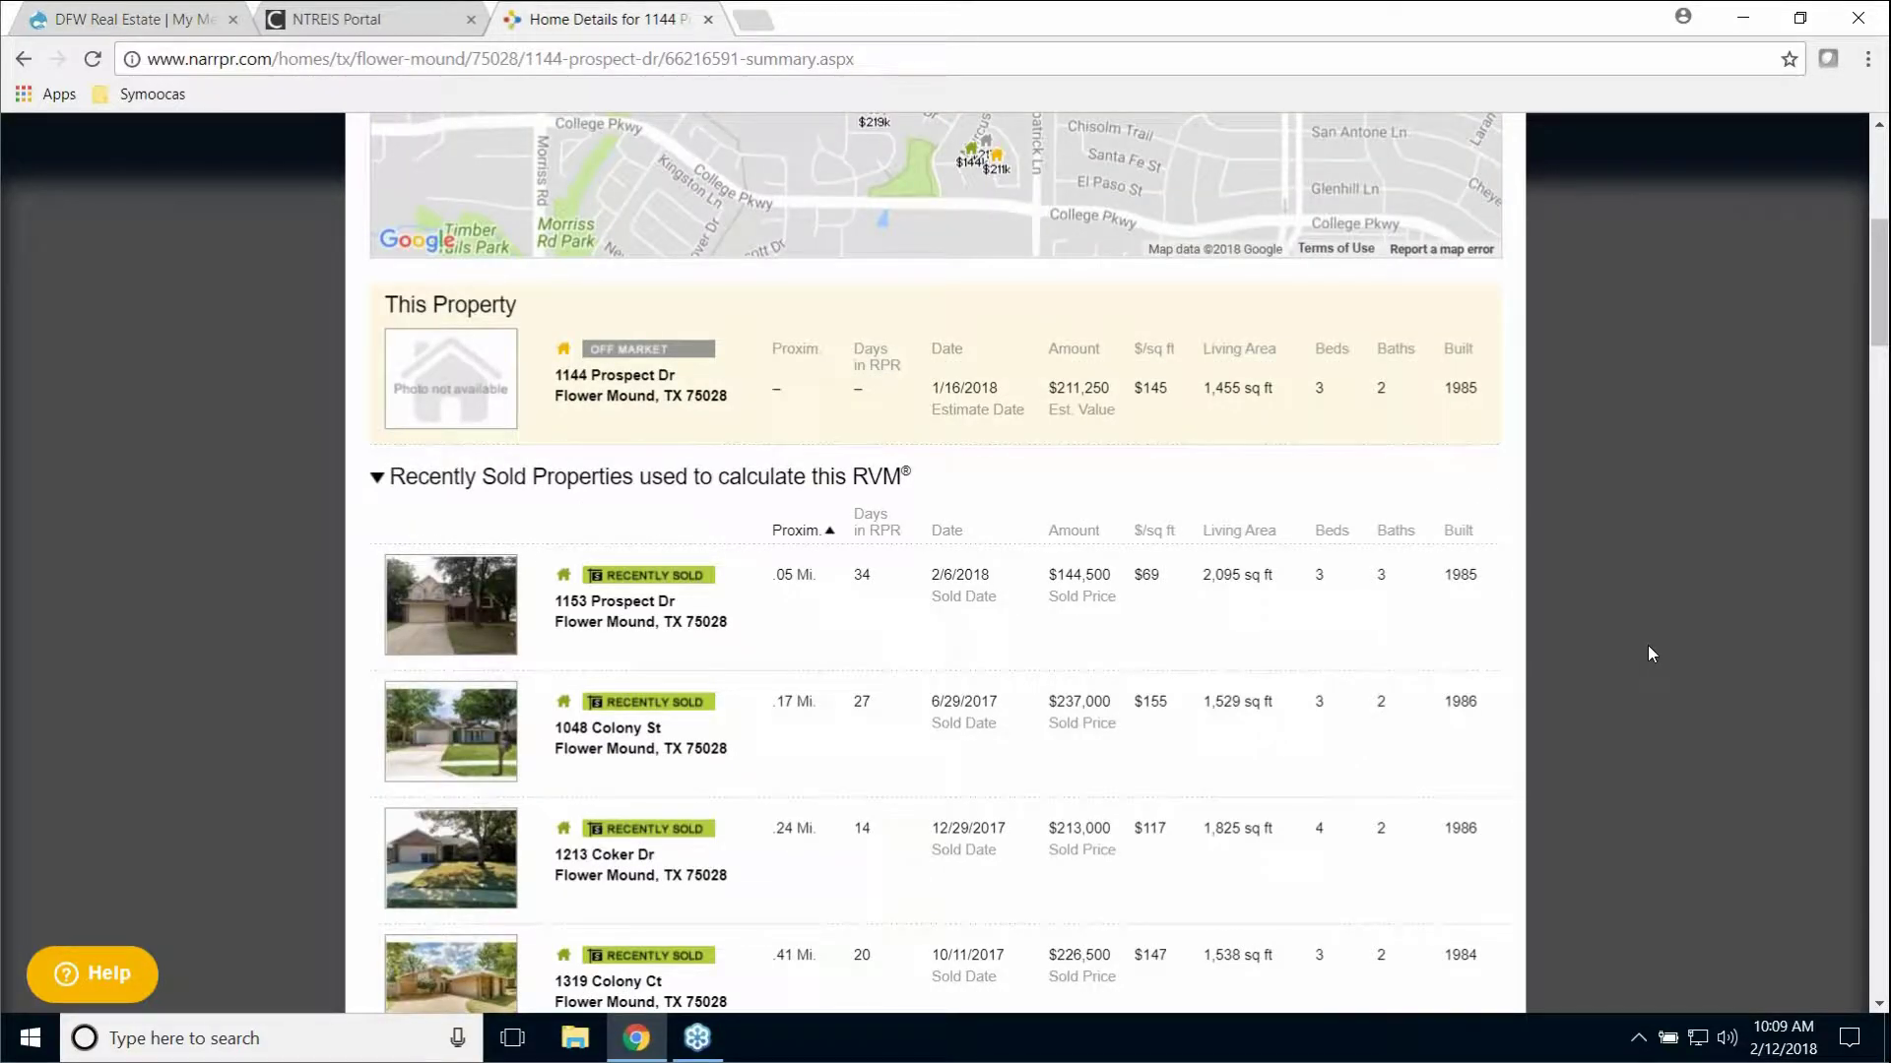
{"action": "scroll", "coordinate": [1644, 648], "scroll_direction": "up", "scroll_amount": 2}
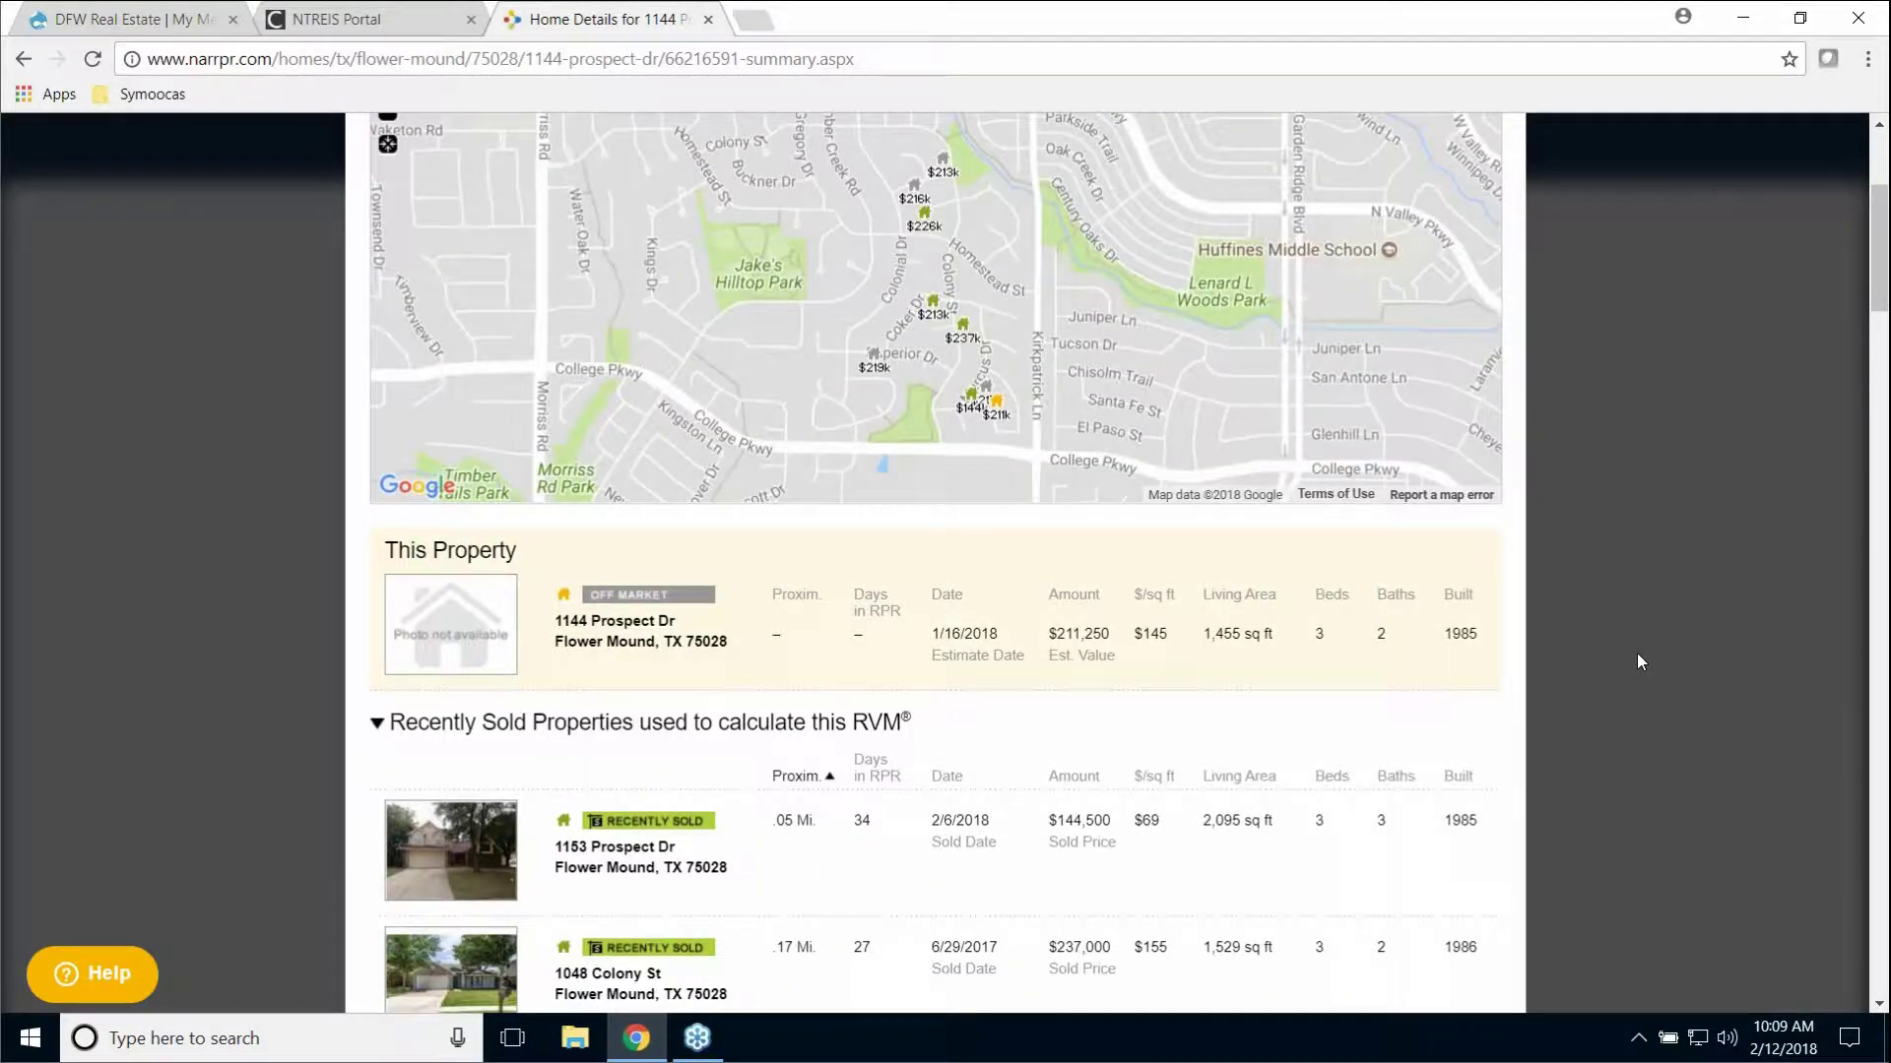
{"action": "scroll", "coordinate": [1637, 655], "scroll_direction": "down", "scroll_amount": 4}
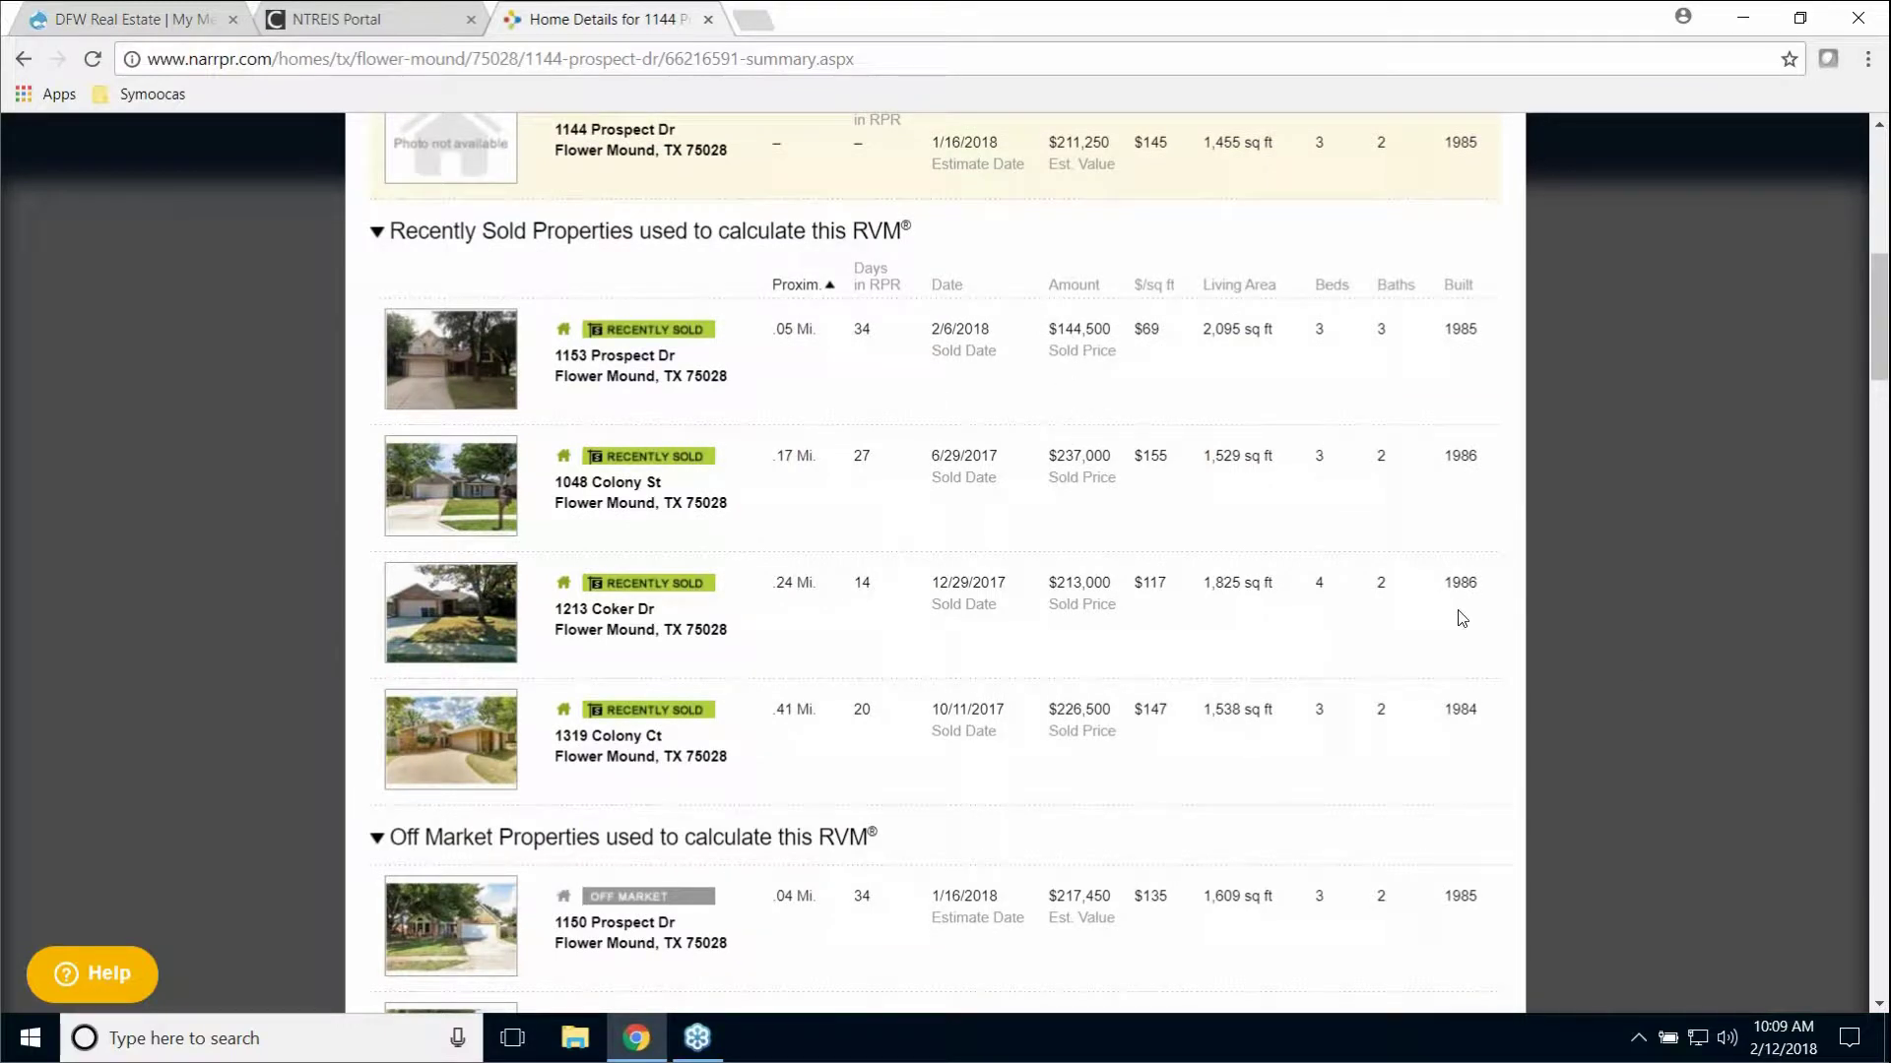
{"action": "scroll", "coordinate": [1478, 615], "scroll_direction": "up", "scroll_amount": 6}
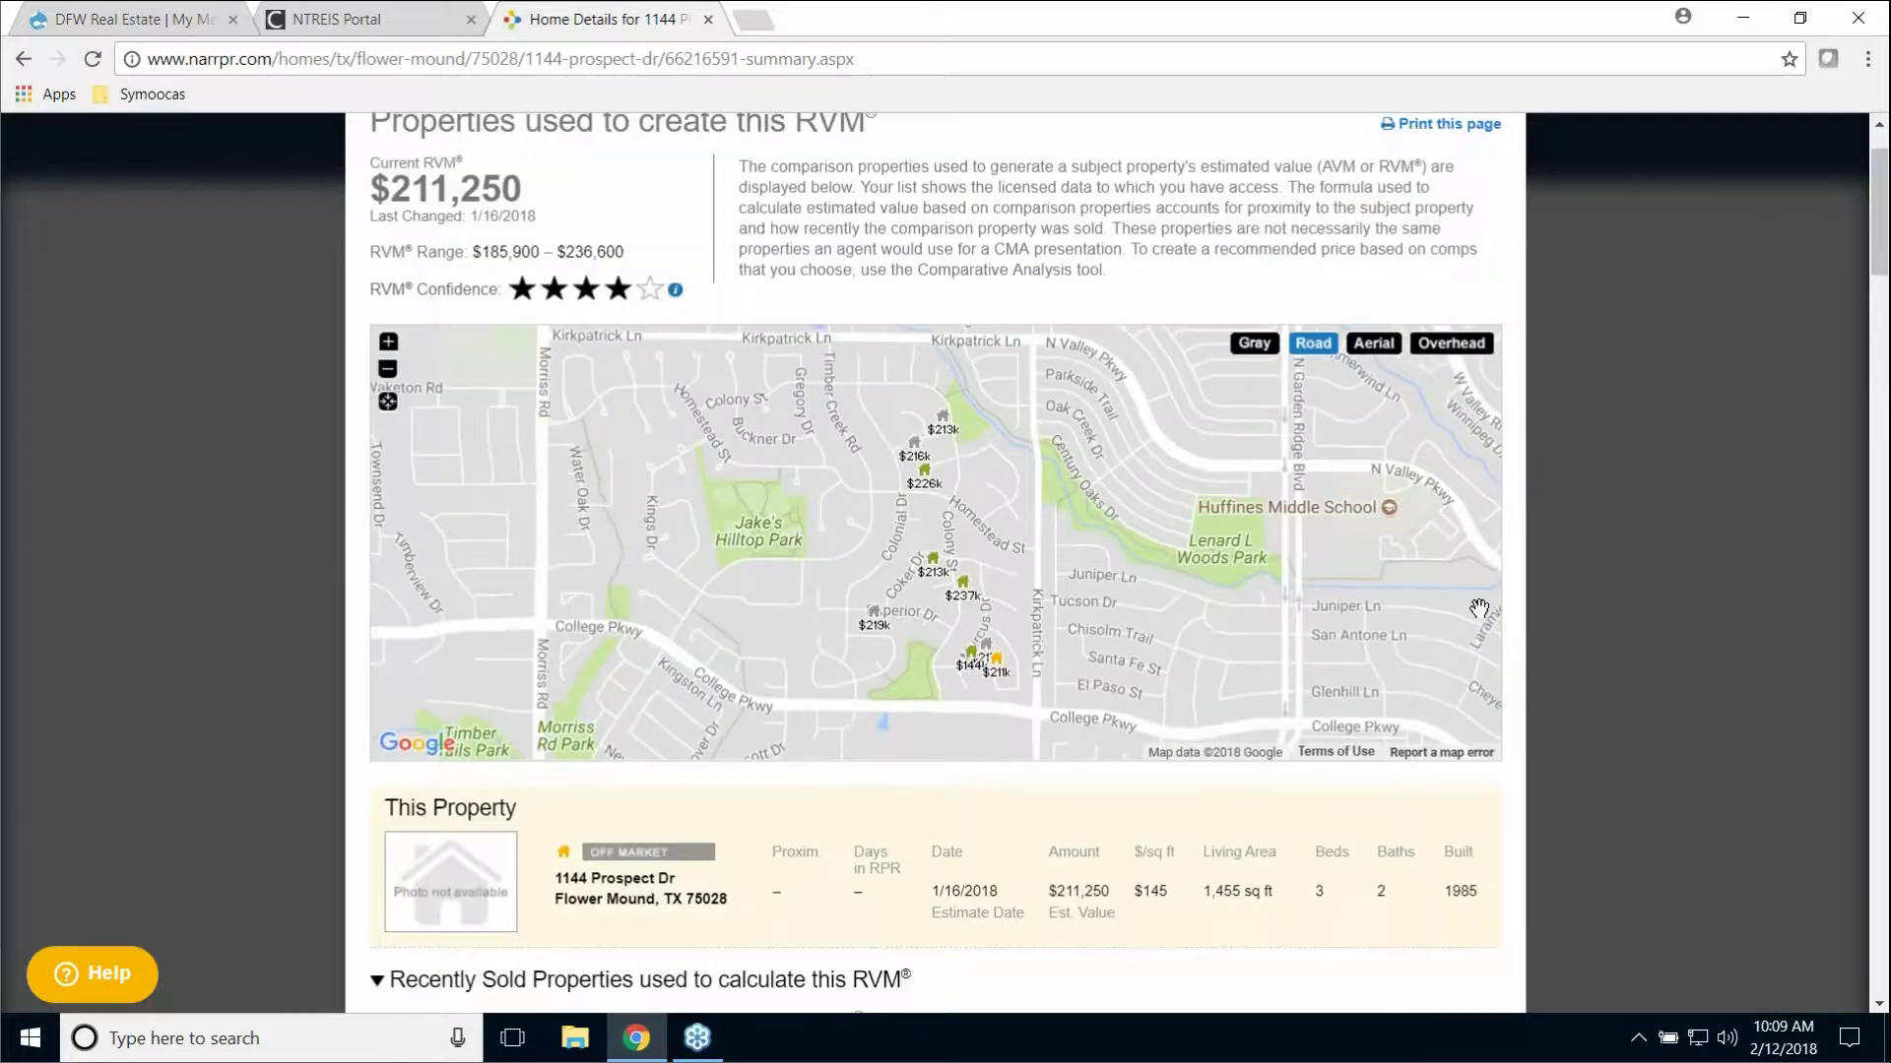
{"action": "scroll", "coordinate": [1479, 608], "scroll_direction": "up", "scroll_amount": 1}
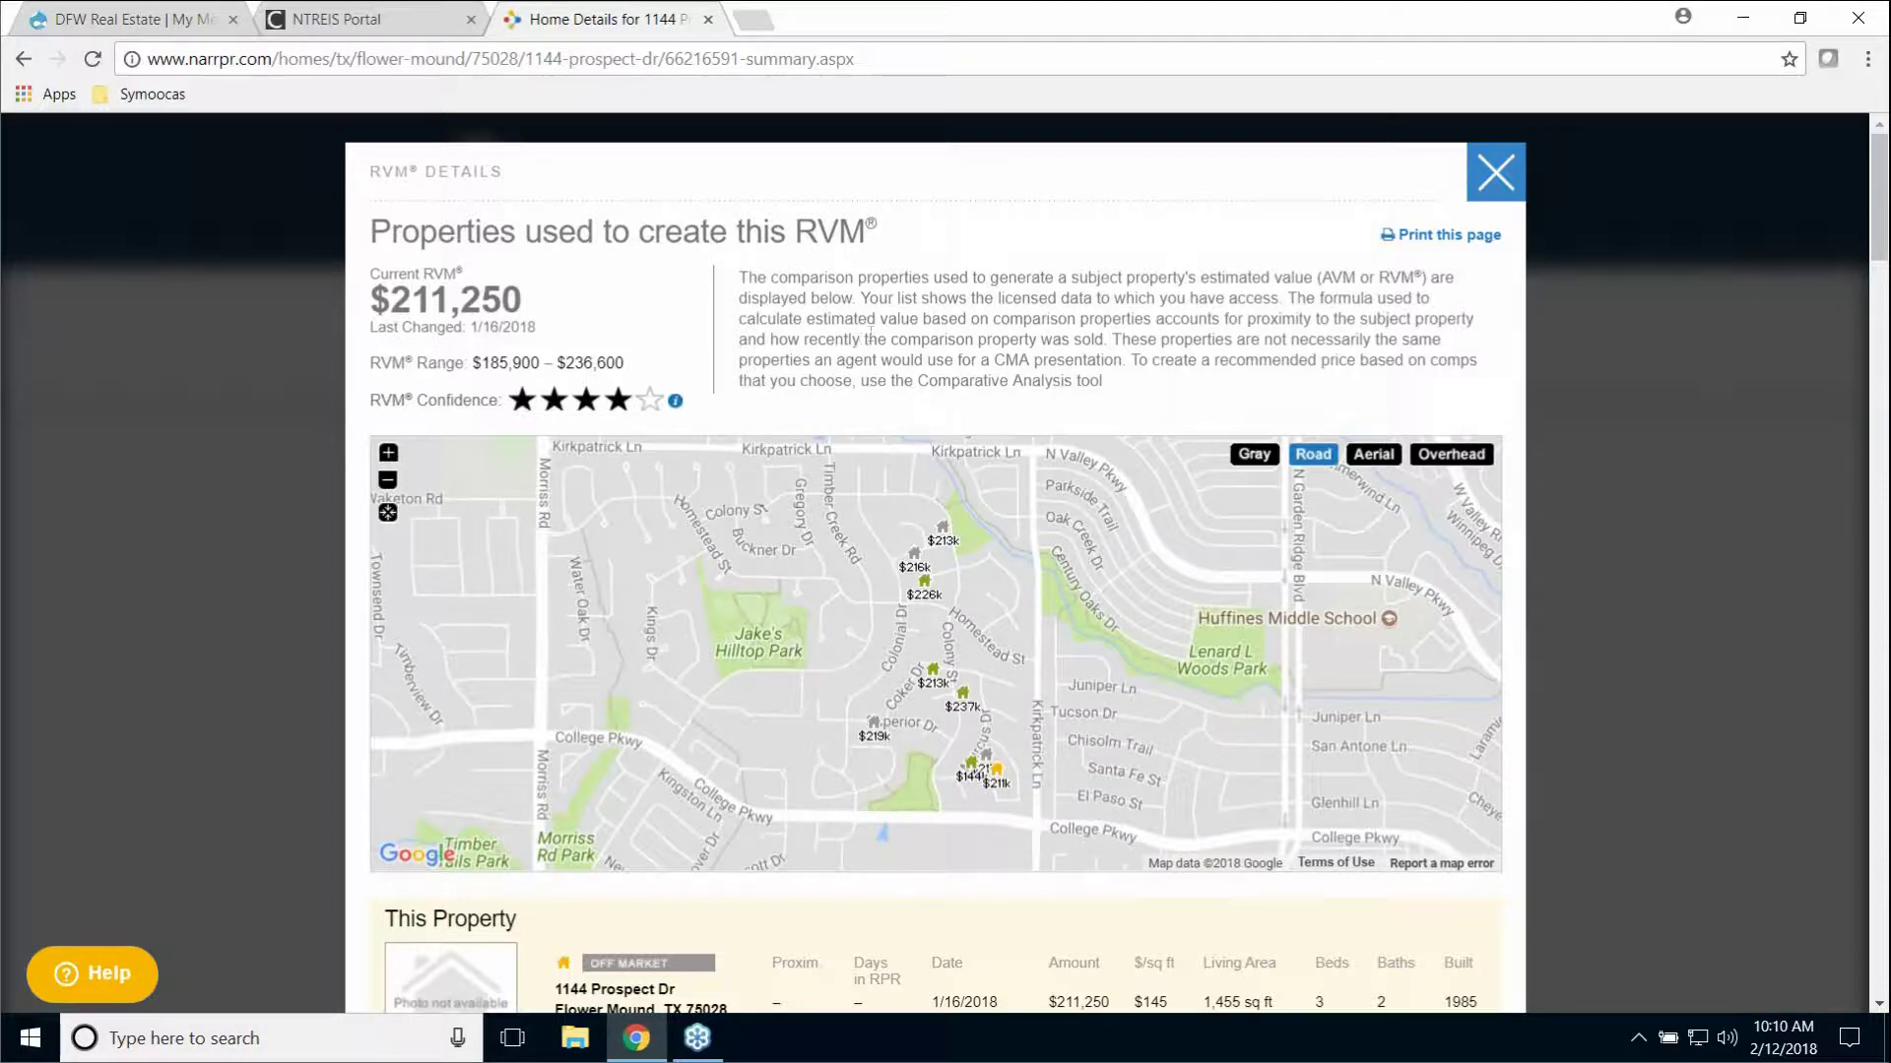
Step: Close the RVM Details window to return to the property Summary page
{"action": "left_click", "coordinate": [1494, 172]}
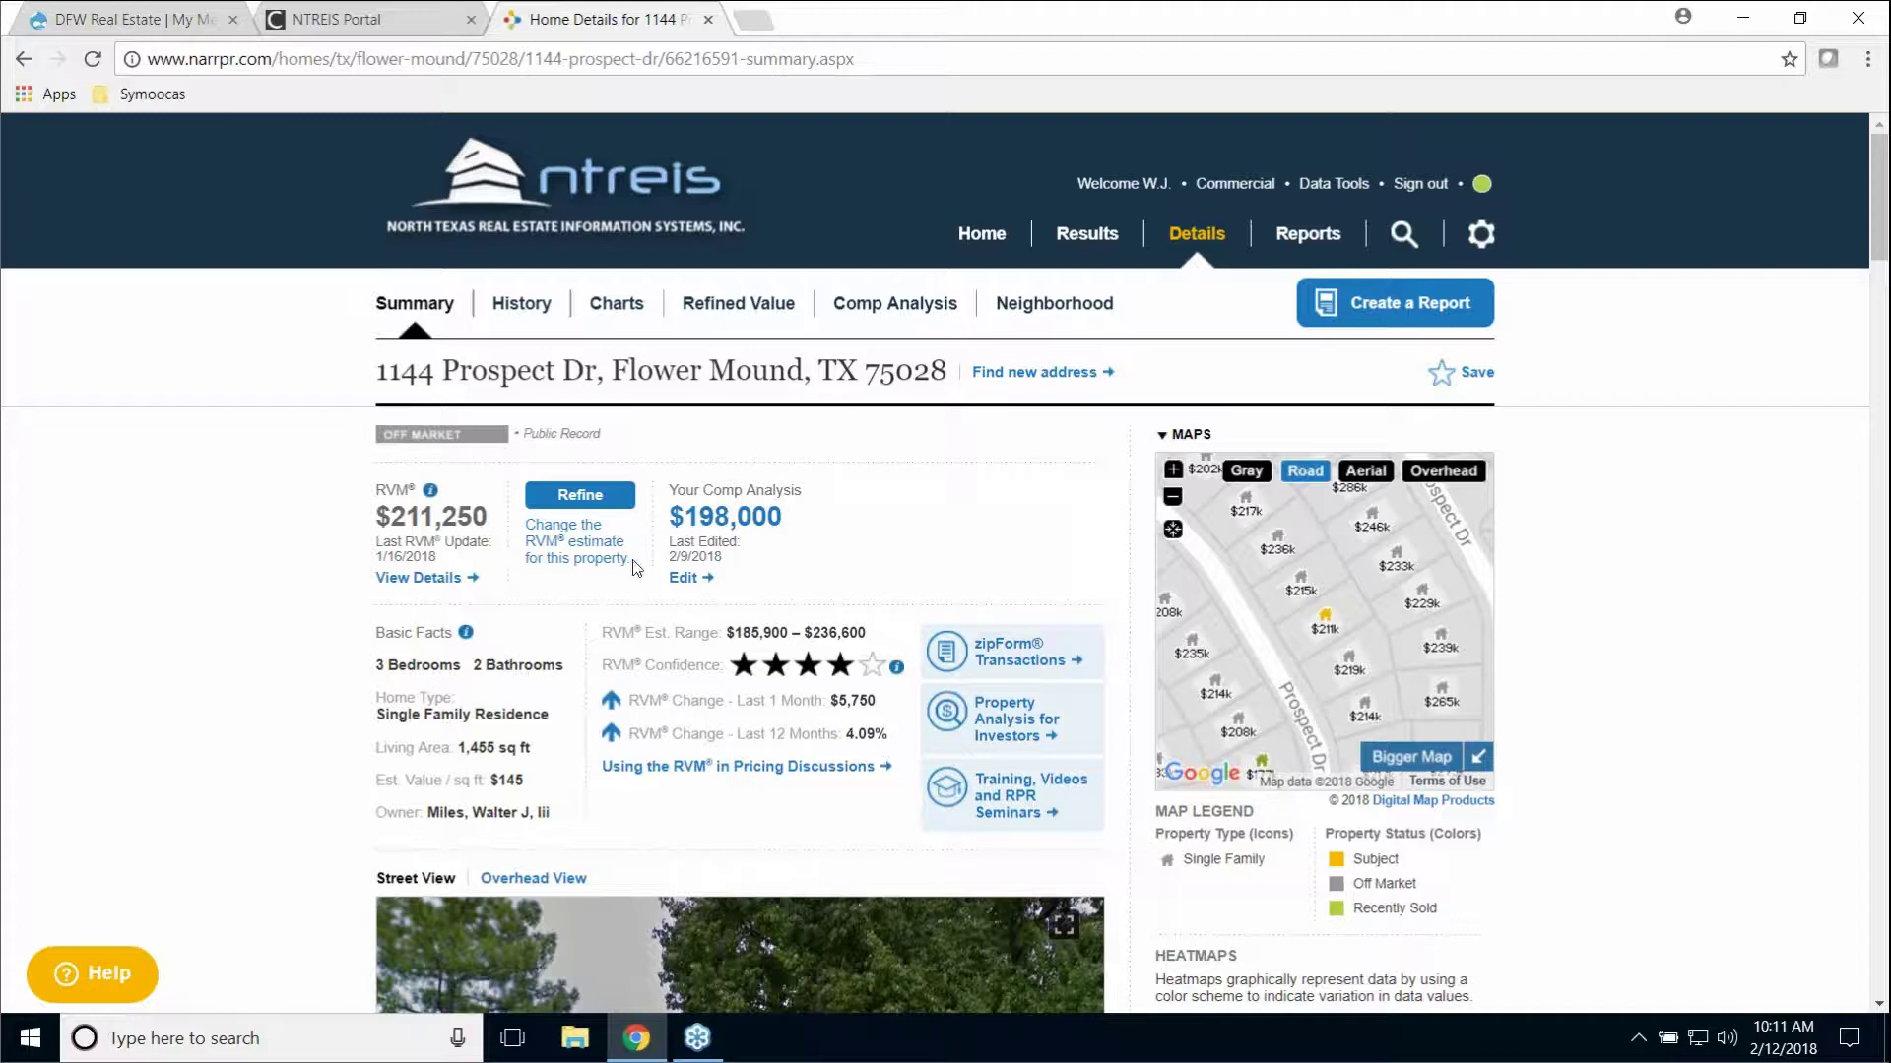
Step: Inspect the History tab's sales and financing chart, then return to the Summary tab
{"action": "left_click", "coordinate": [524, 309]}
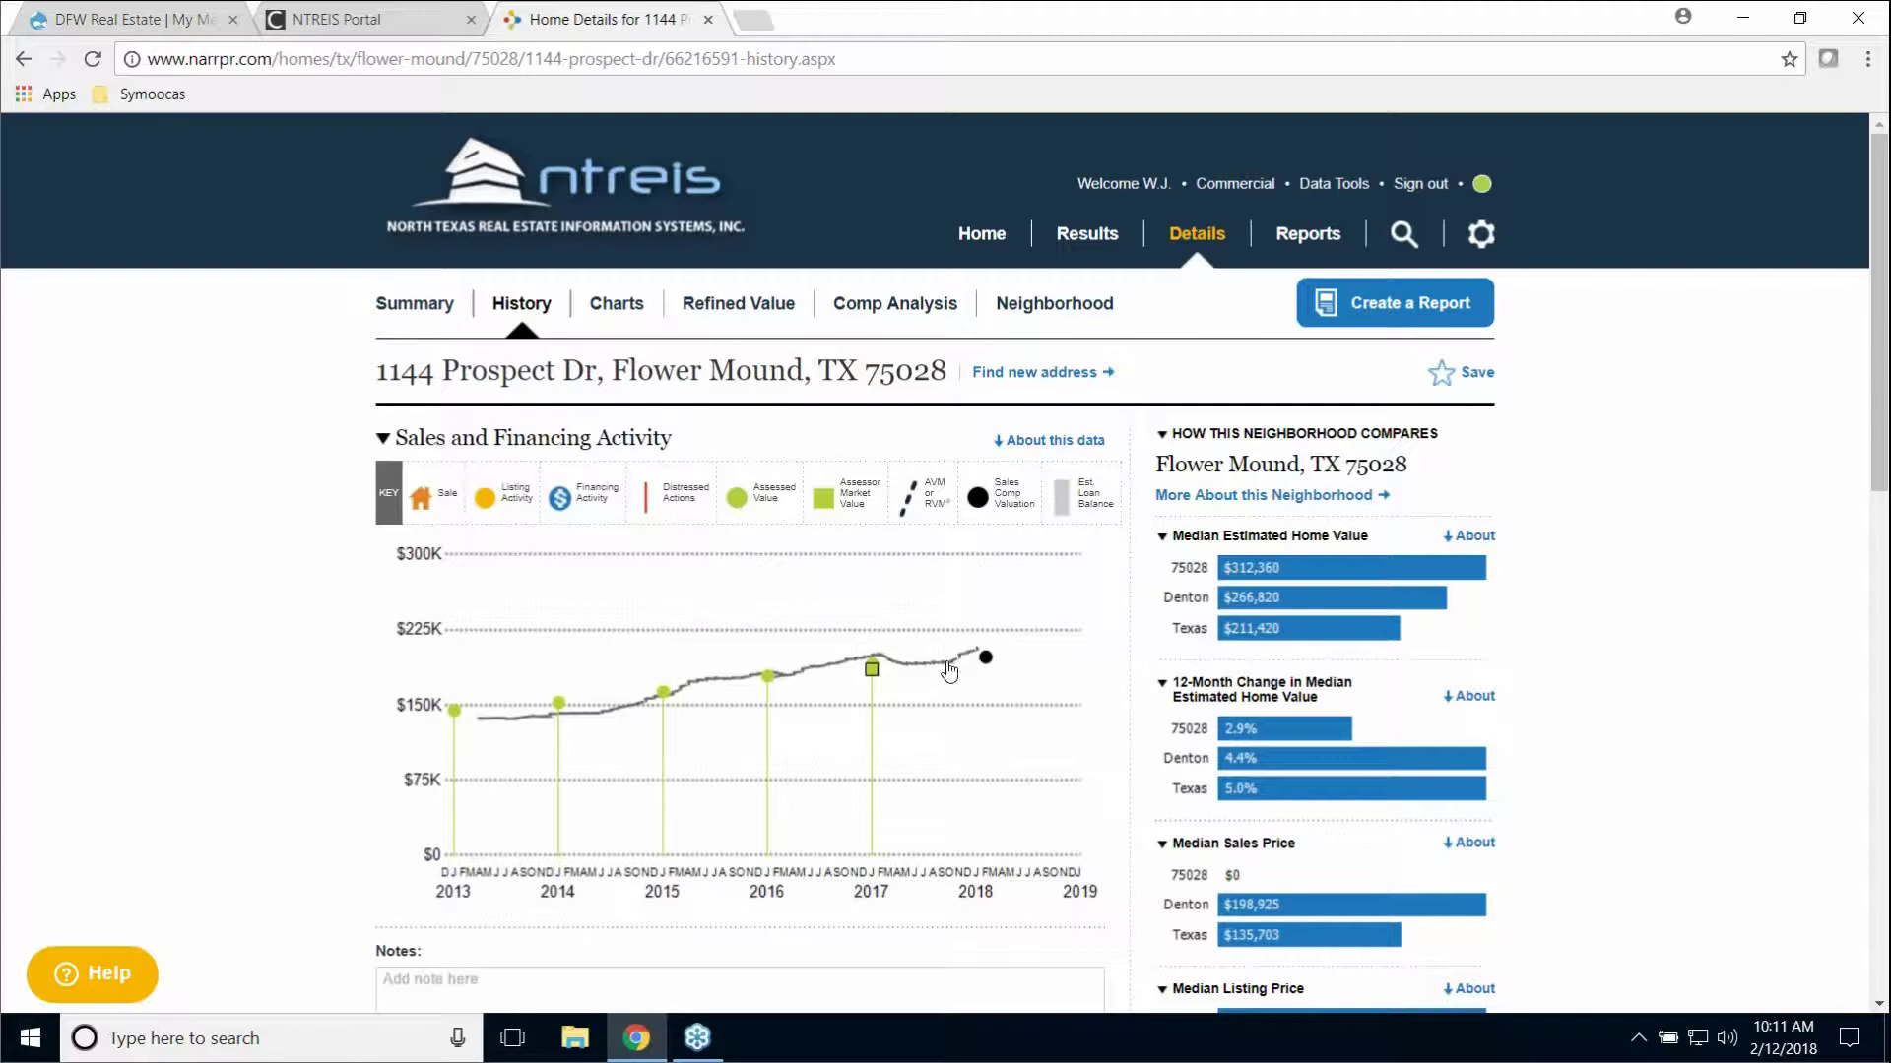
{"action": "mouse_move", "coordinate": [951, 670]}
{"action": "left_click", "coordinate": [417, 307]}
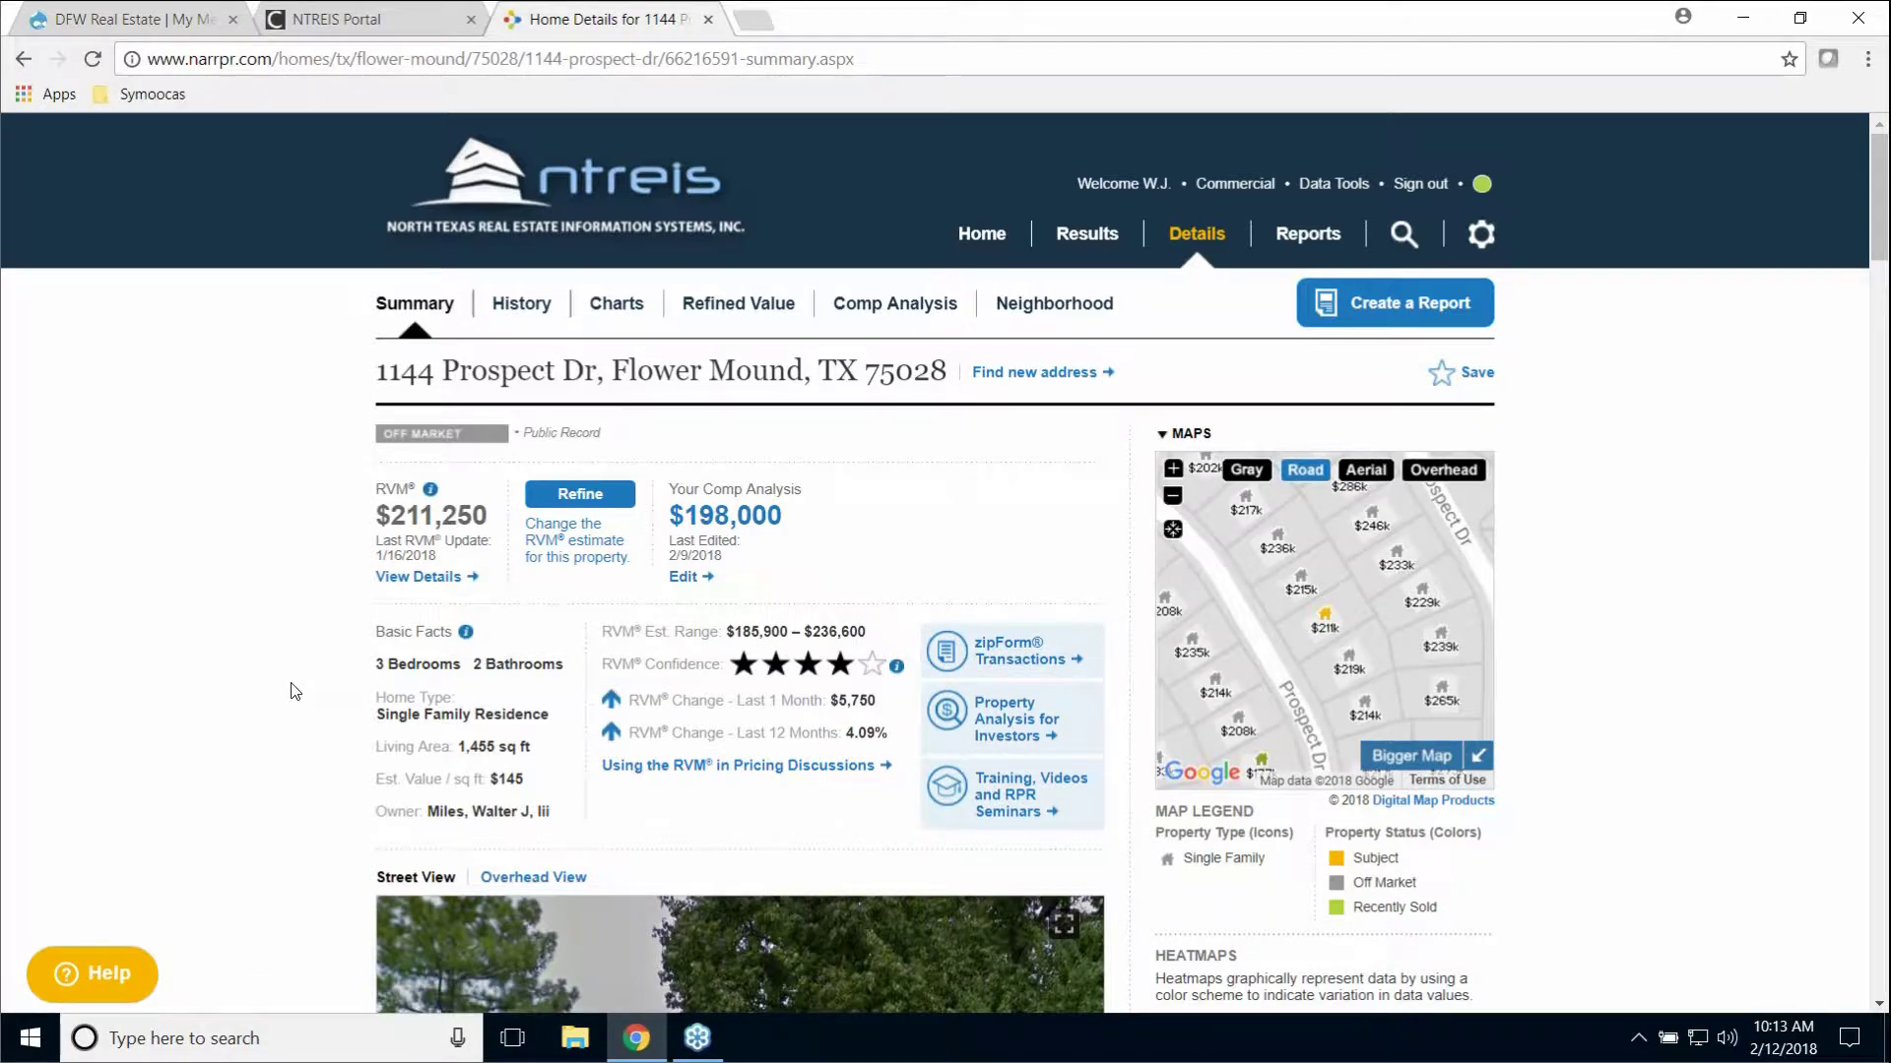
Step: Move along the street in Street View and rotate the panorama to look down the street
{"action": "scroll", "coordinate": [283, 686], "scroll_direction": "down", "scroll_amount": 6}
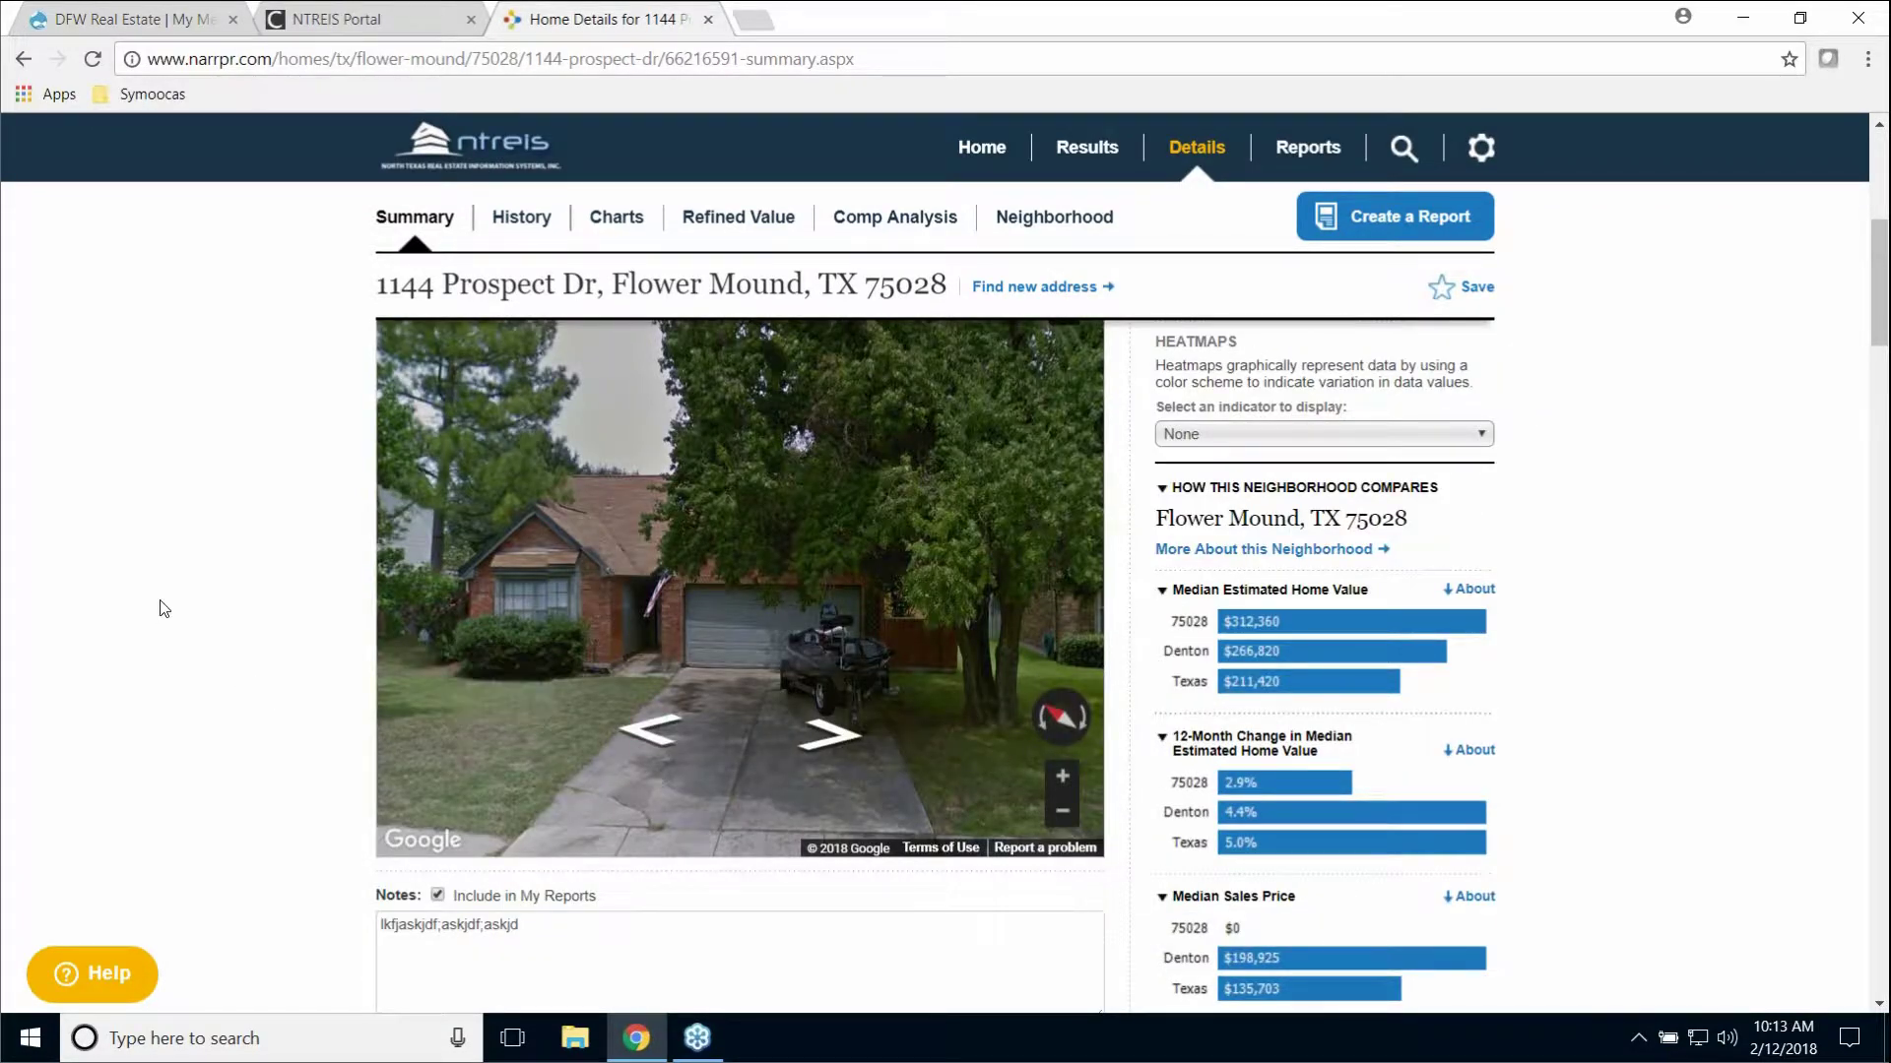
{"action": "scroll", "coordinate": [165, 572], "scroll_direction": "up", "scroll_amount": 4}
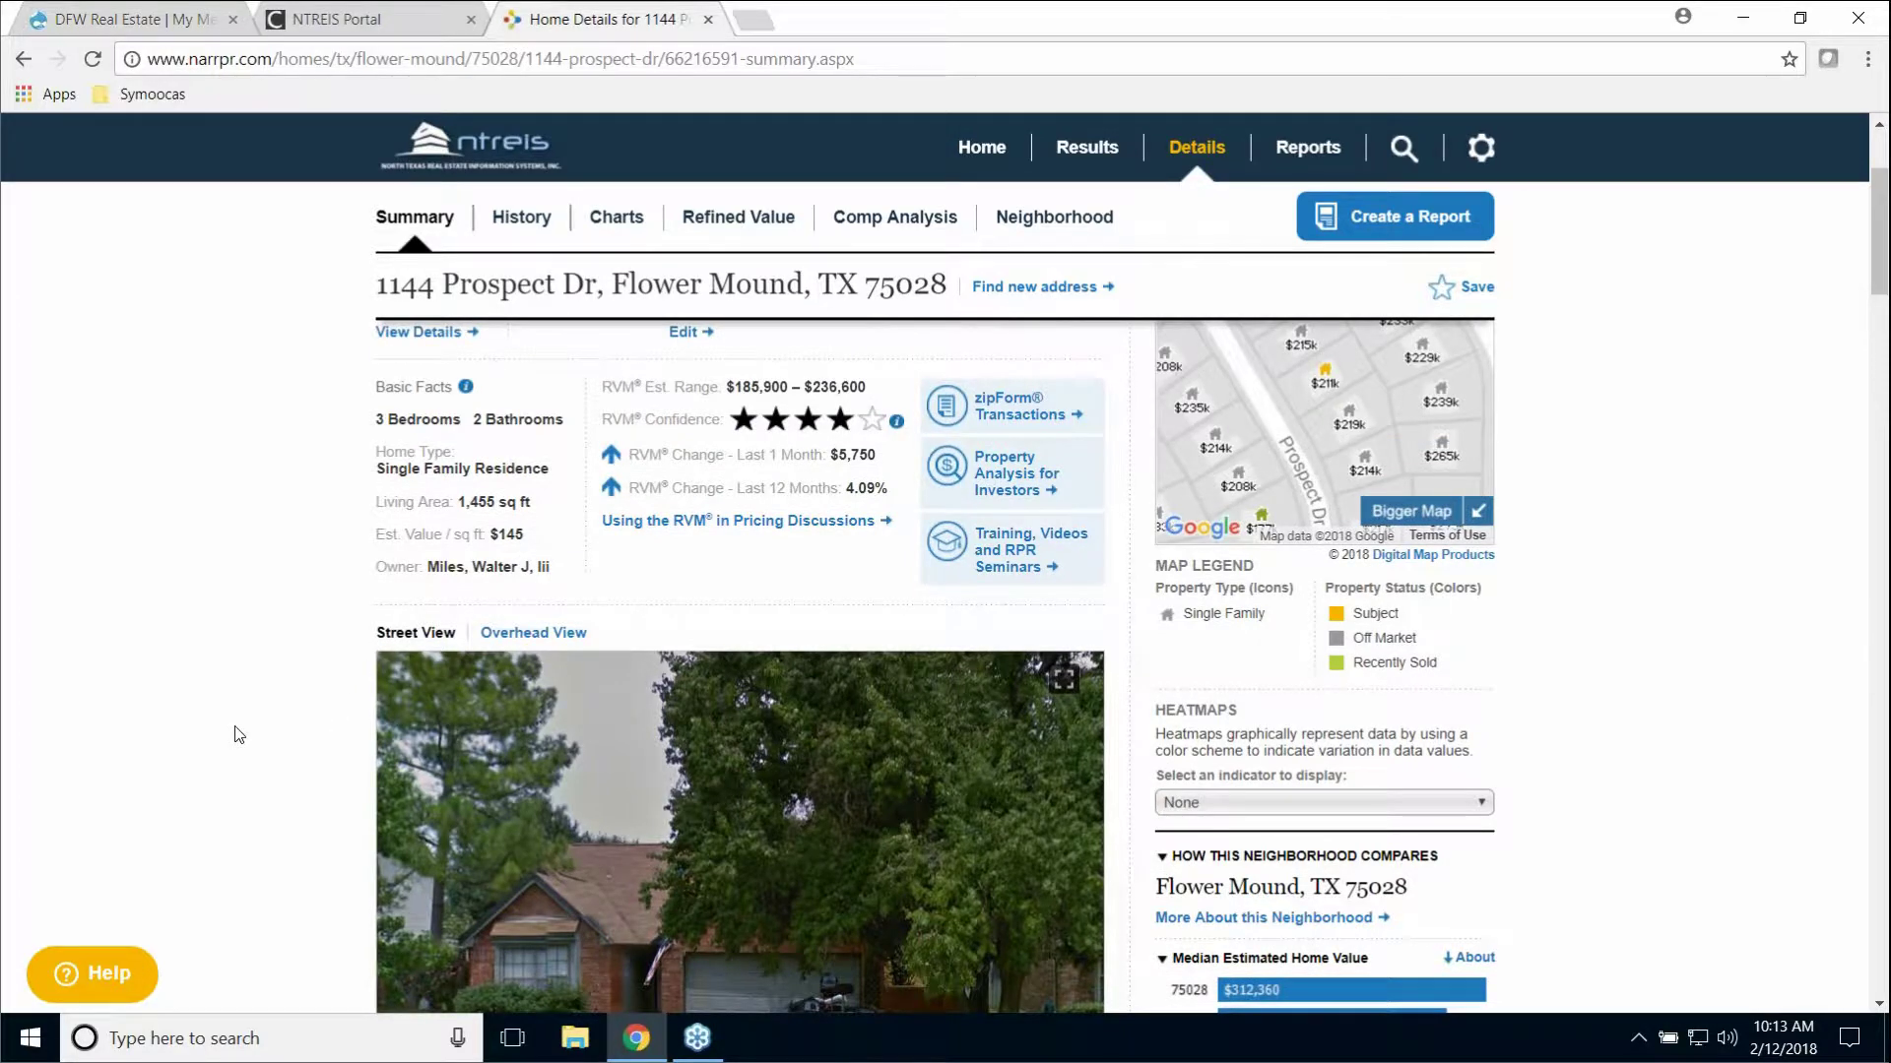
{"action": "scroll", "coordinate": [241, 734], "scroll_direction": "down", "scroll_amount": 3}
{"action": "left_click", "coordinate": [572, 790]}
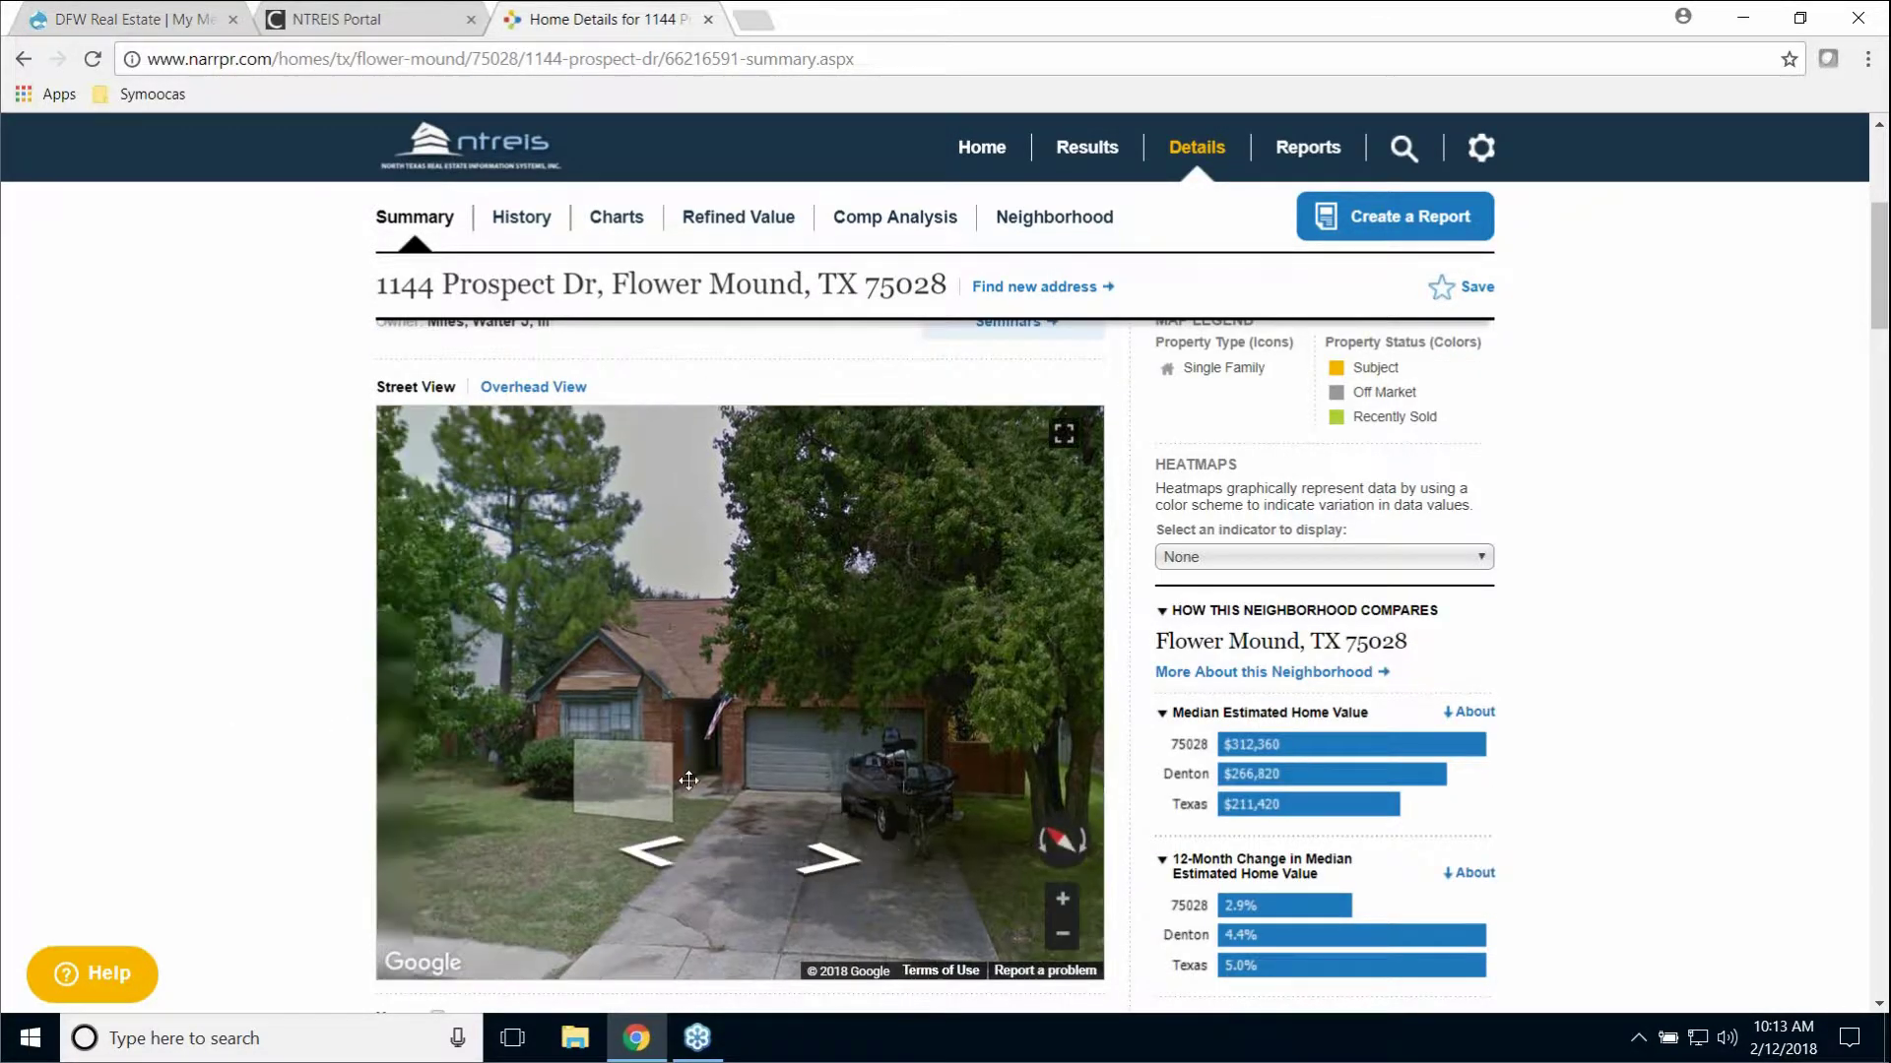
{"action": "left_click_drag", "start_coordinate": [556, 773], "coordinate": [666, 847]}
{"action": "left_click", "coordinate": [638, 771]}
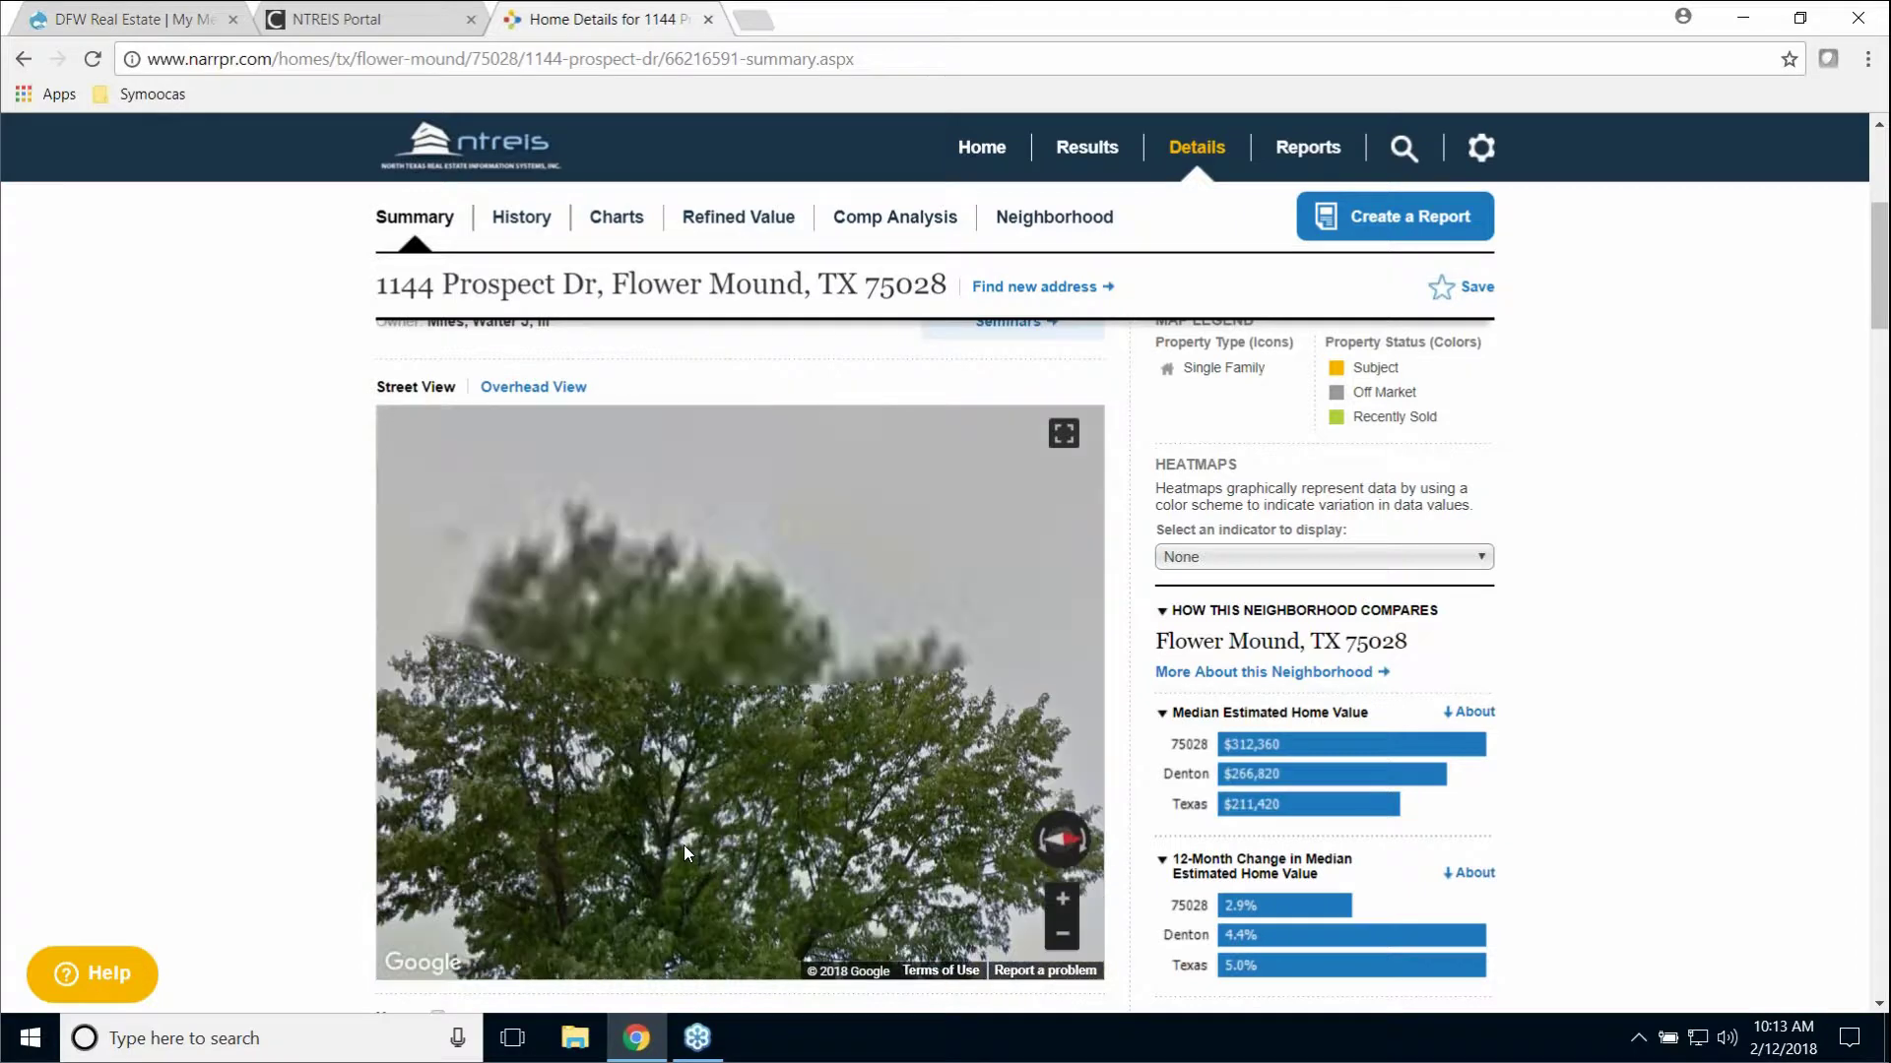
{"action": "left_click_drag", "start_coordinate": [633, 771], "coordinate": [707, 645]}
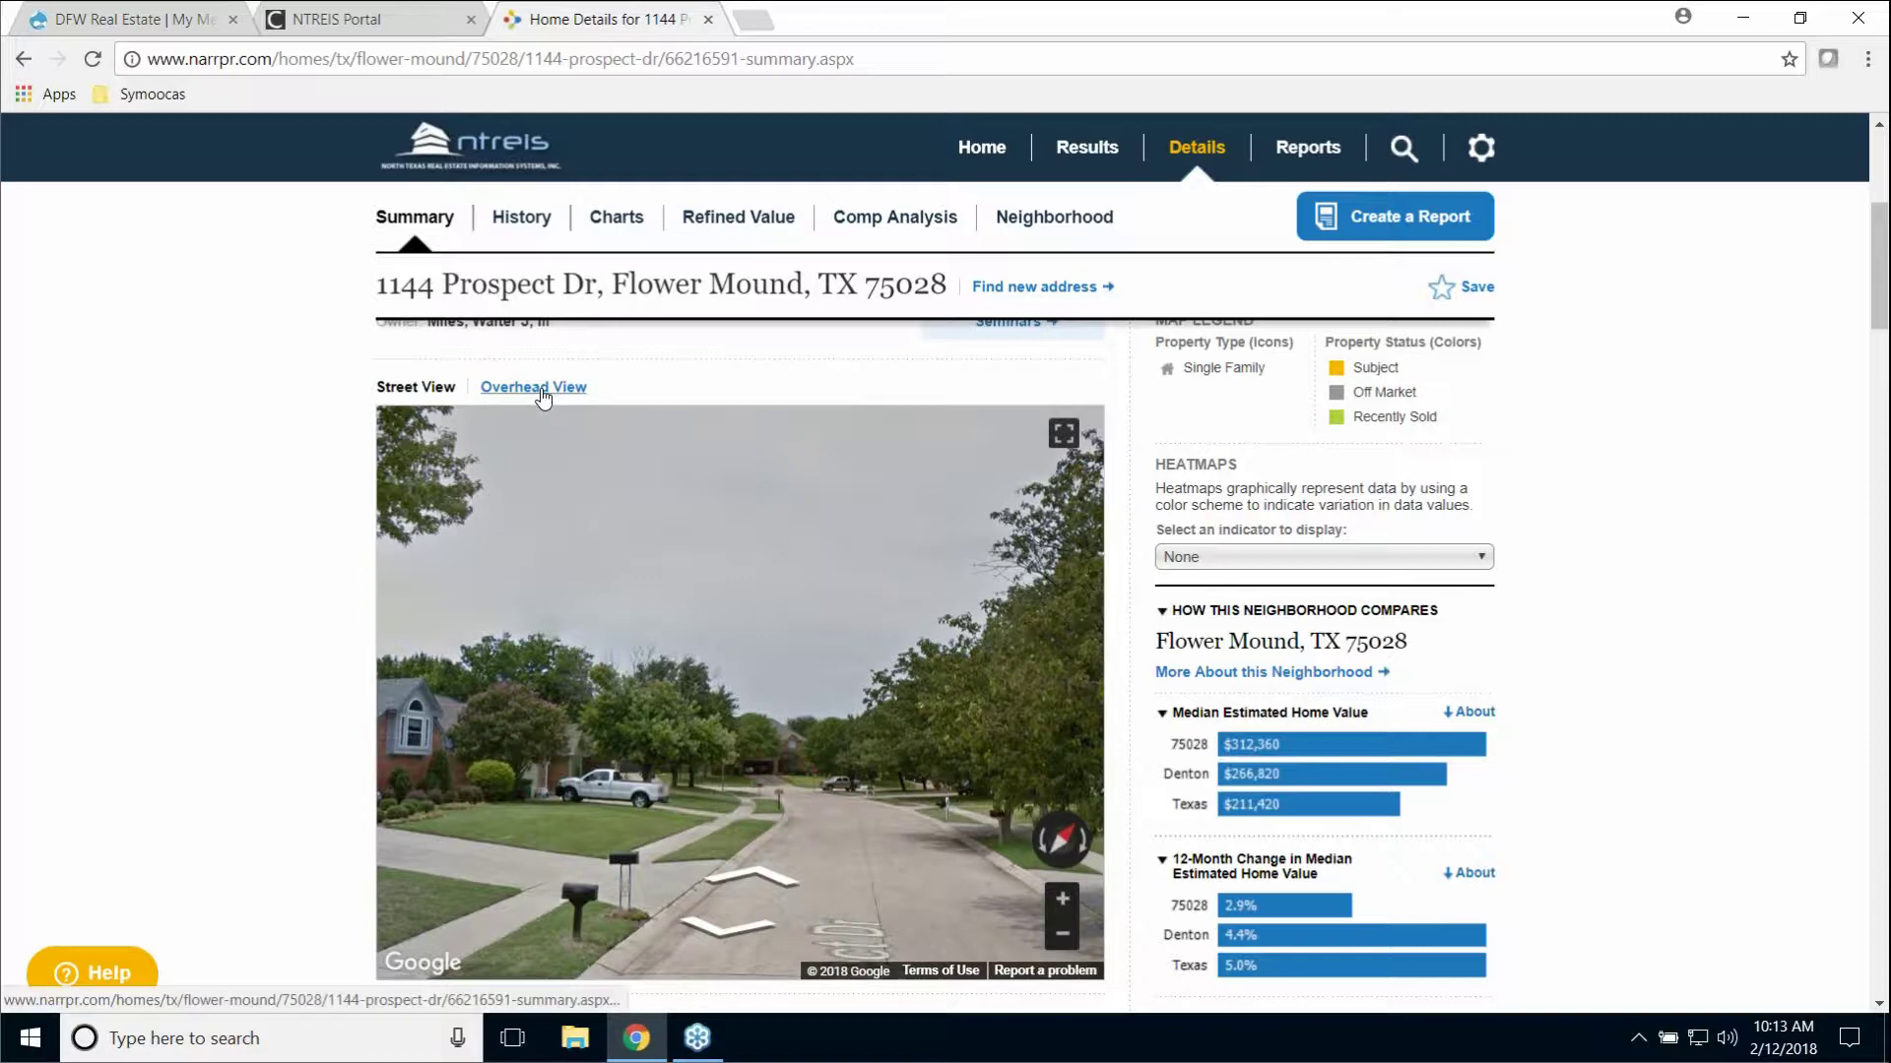
Step: Switch the property image from Street View to the Overhead View aerial image
{"action": "left_click", "coordinate": [543, 388]}
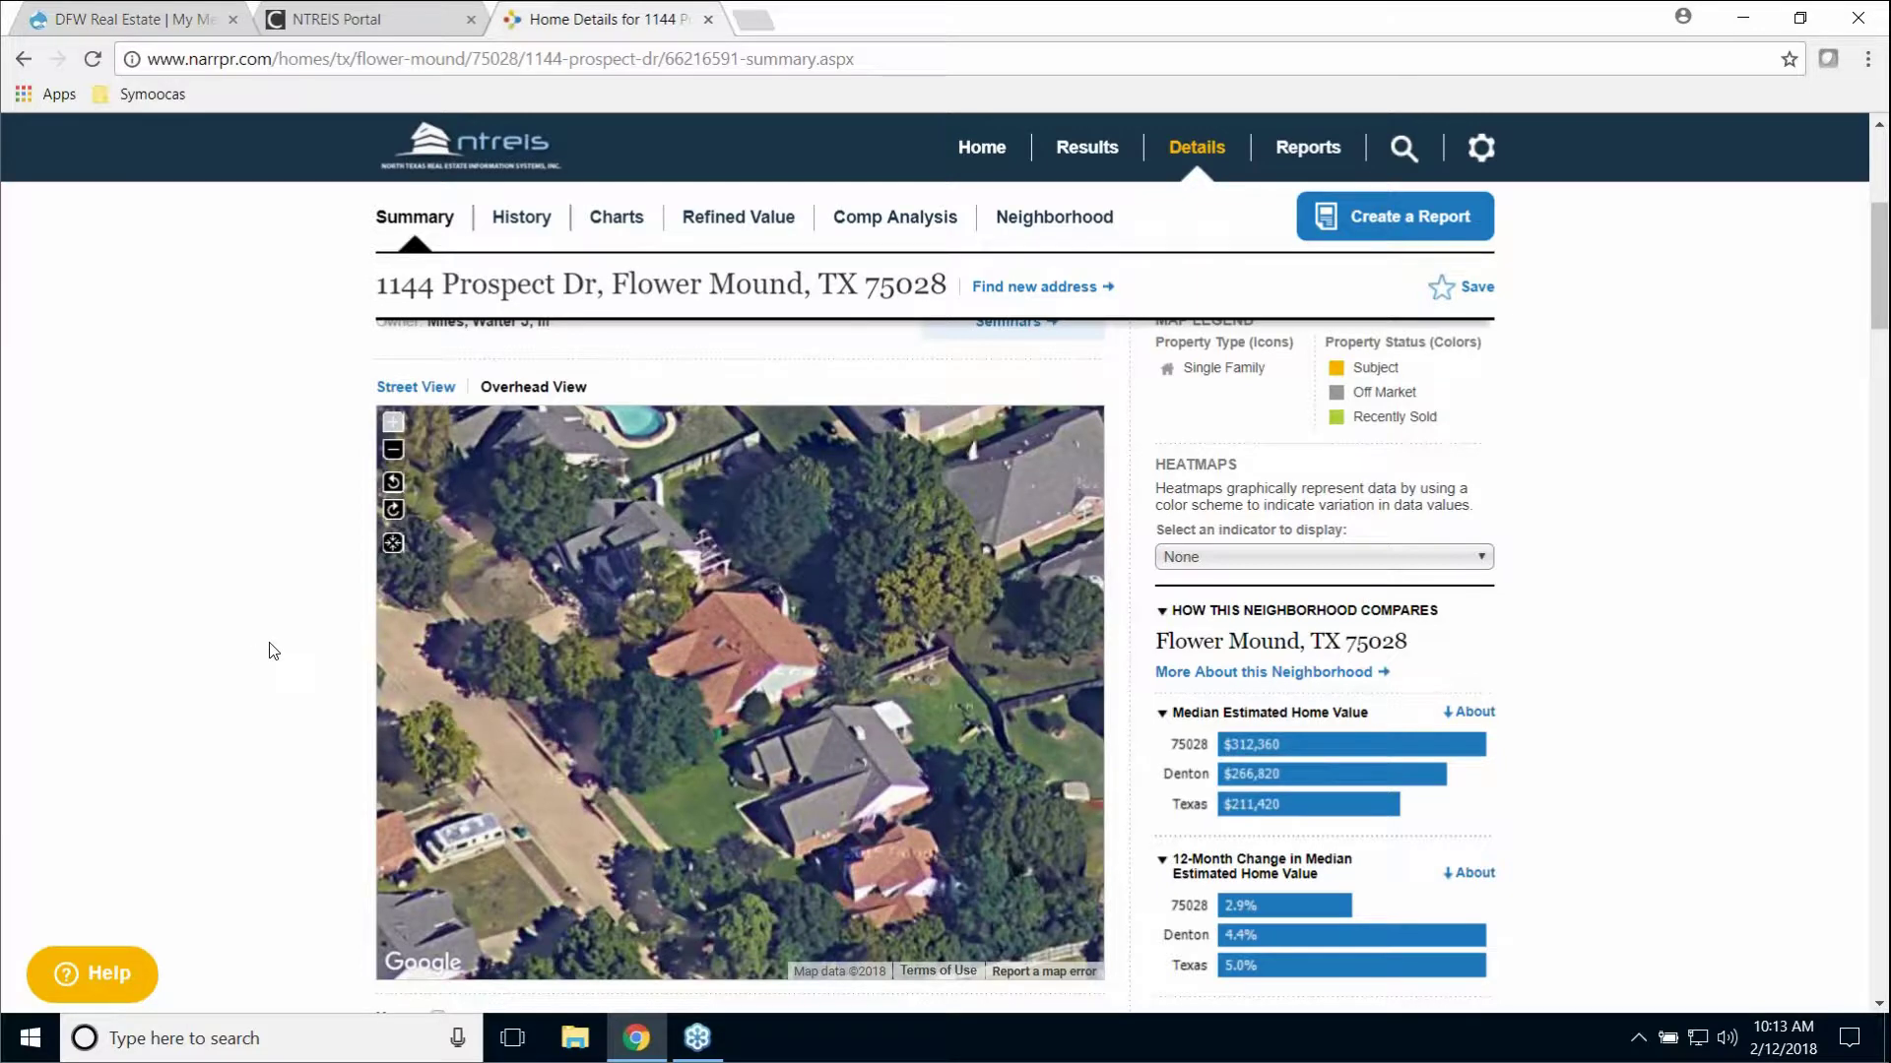
{"action": "scroll", "coordinate": [271, 646], "scroll_direction": "down", "scroll_amount": 3}
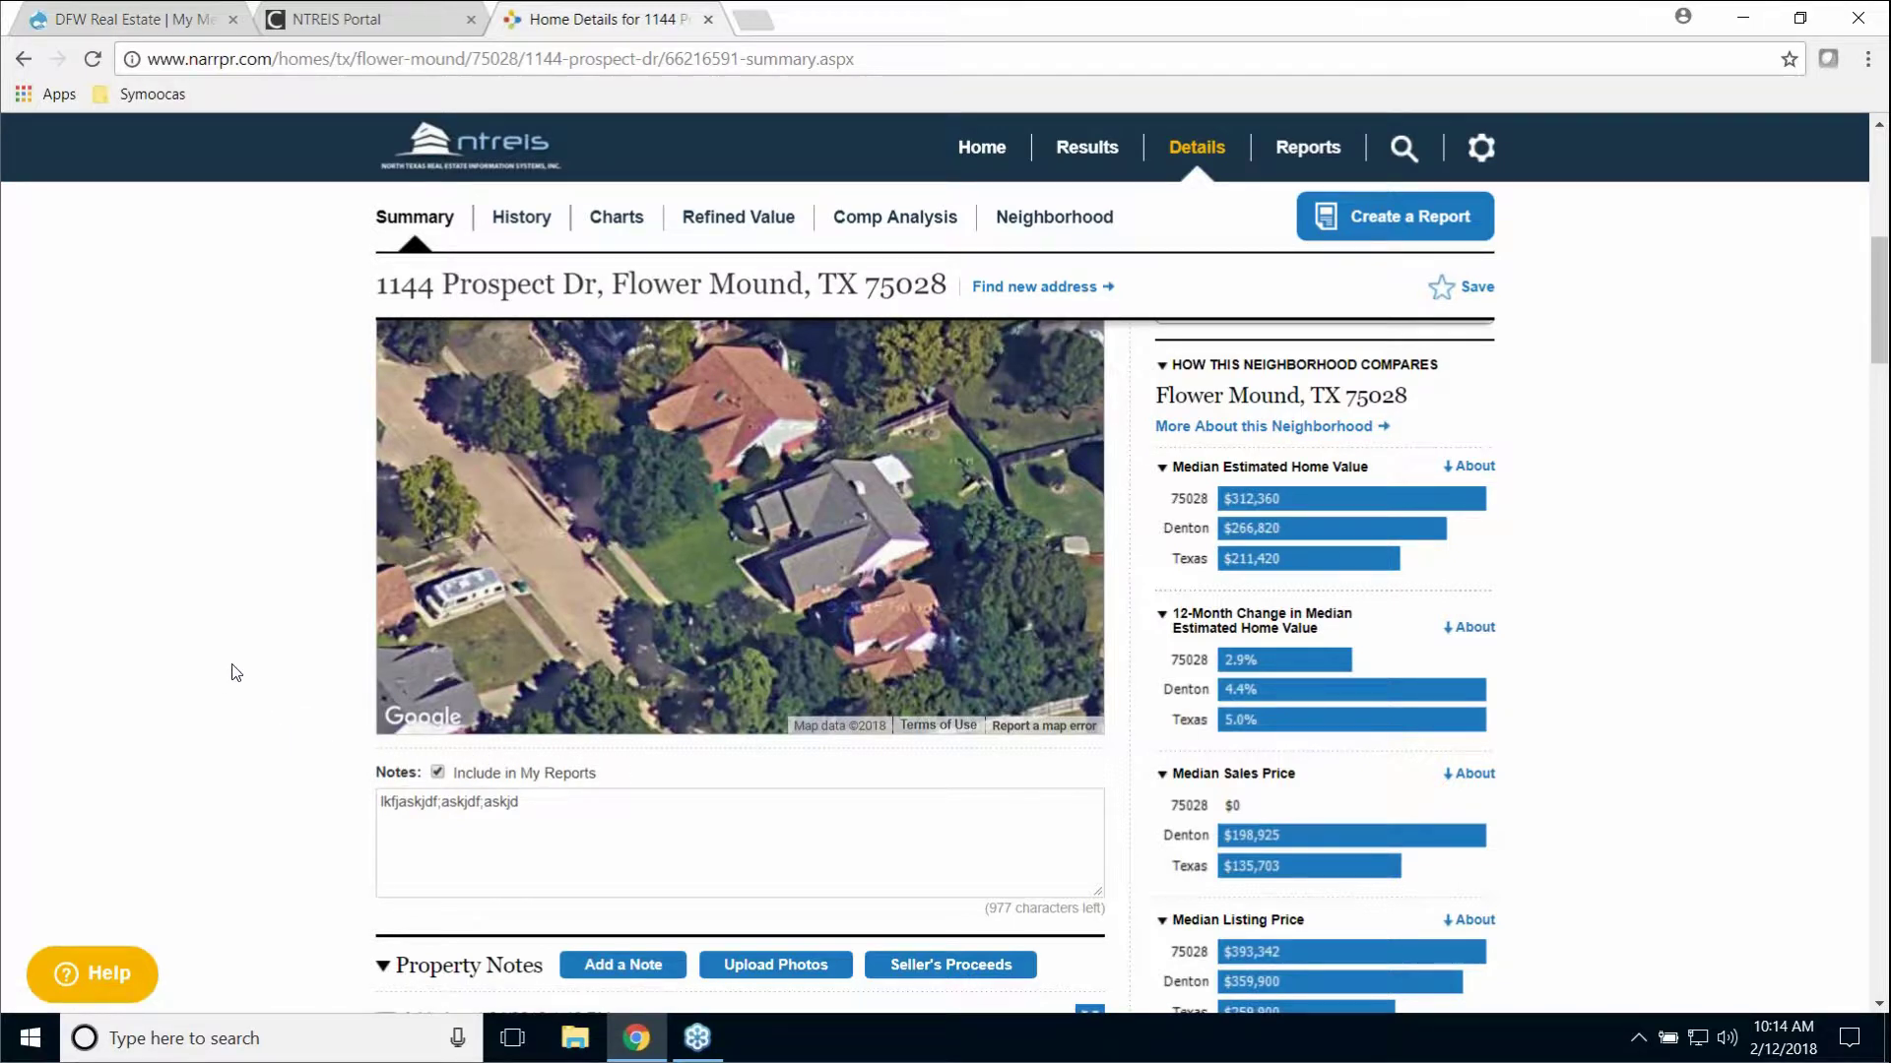
Step: Scroll the summary to the Property Notes section showing the 2017–2018 photo notes
{"action": "scroll", "coordinate": [241, 669], "scroll_direction": "down", "scroll_amount": 3}
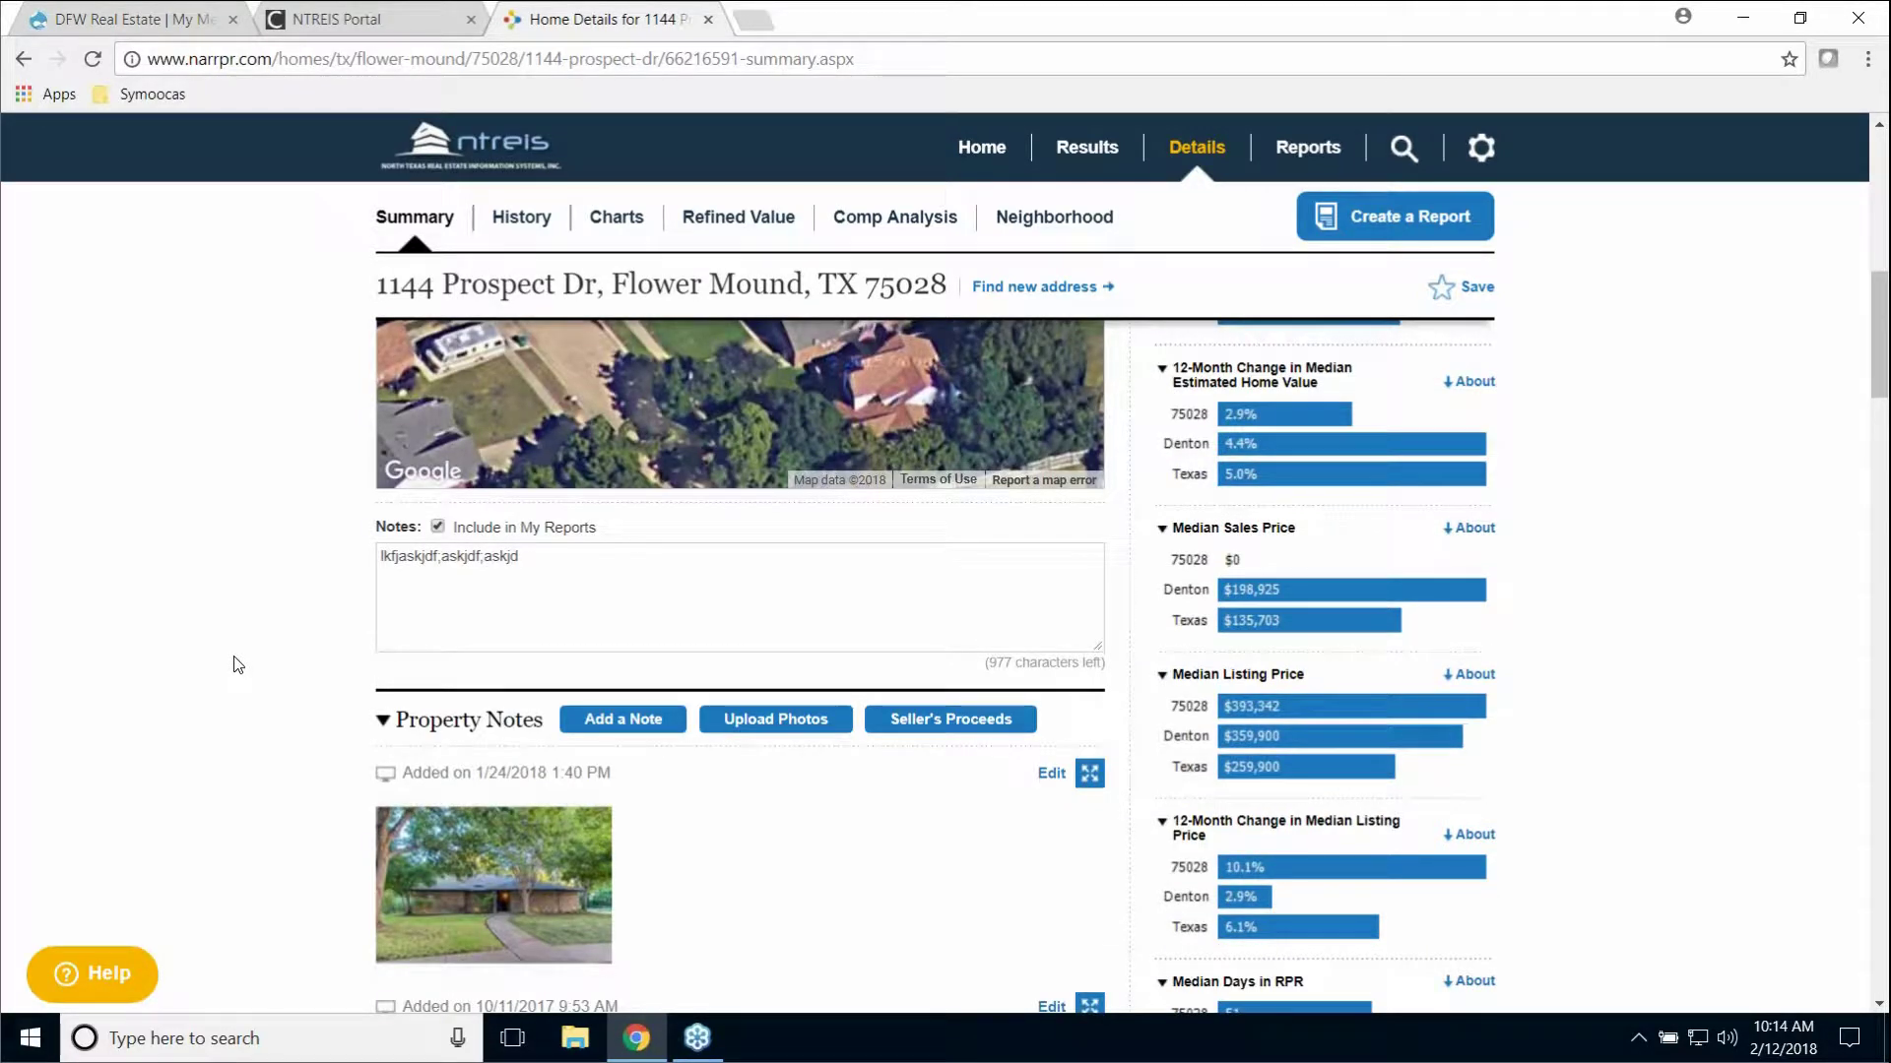
{"action": "scroll", "coordinate": [238, 669], "scroll_direction": "down", "scroll_amount": 1}
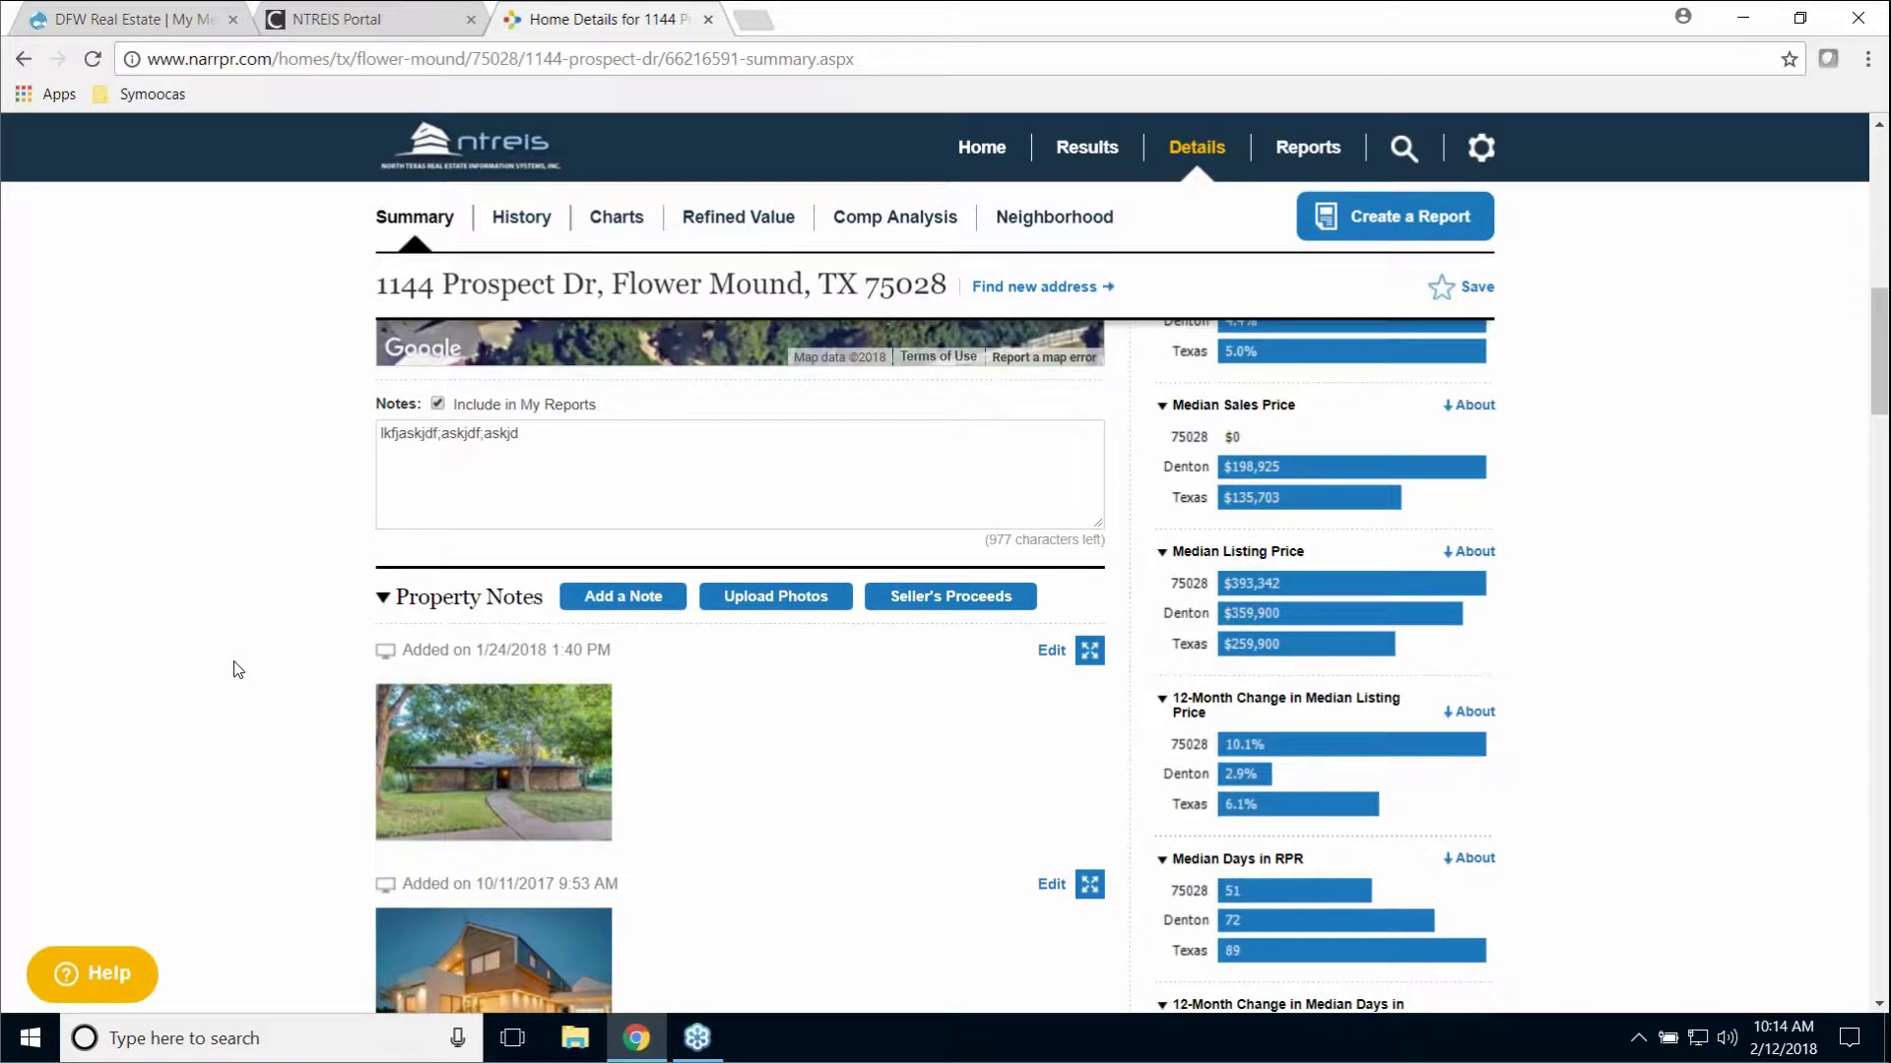
{"action": "scroll", "coordinate": [238, 670], "scroll_direction": "down", "scroll_amount": 1}
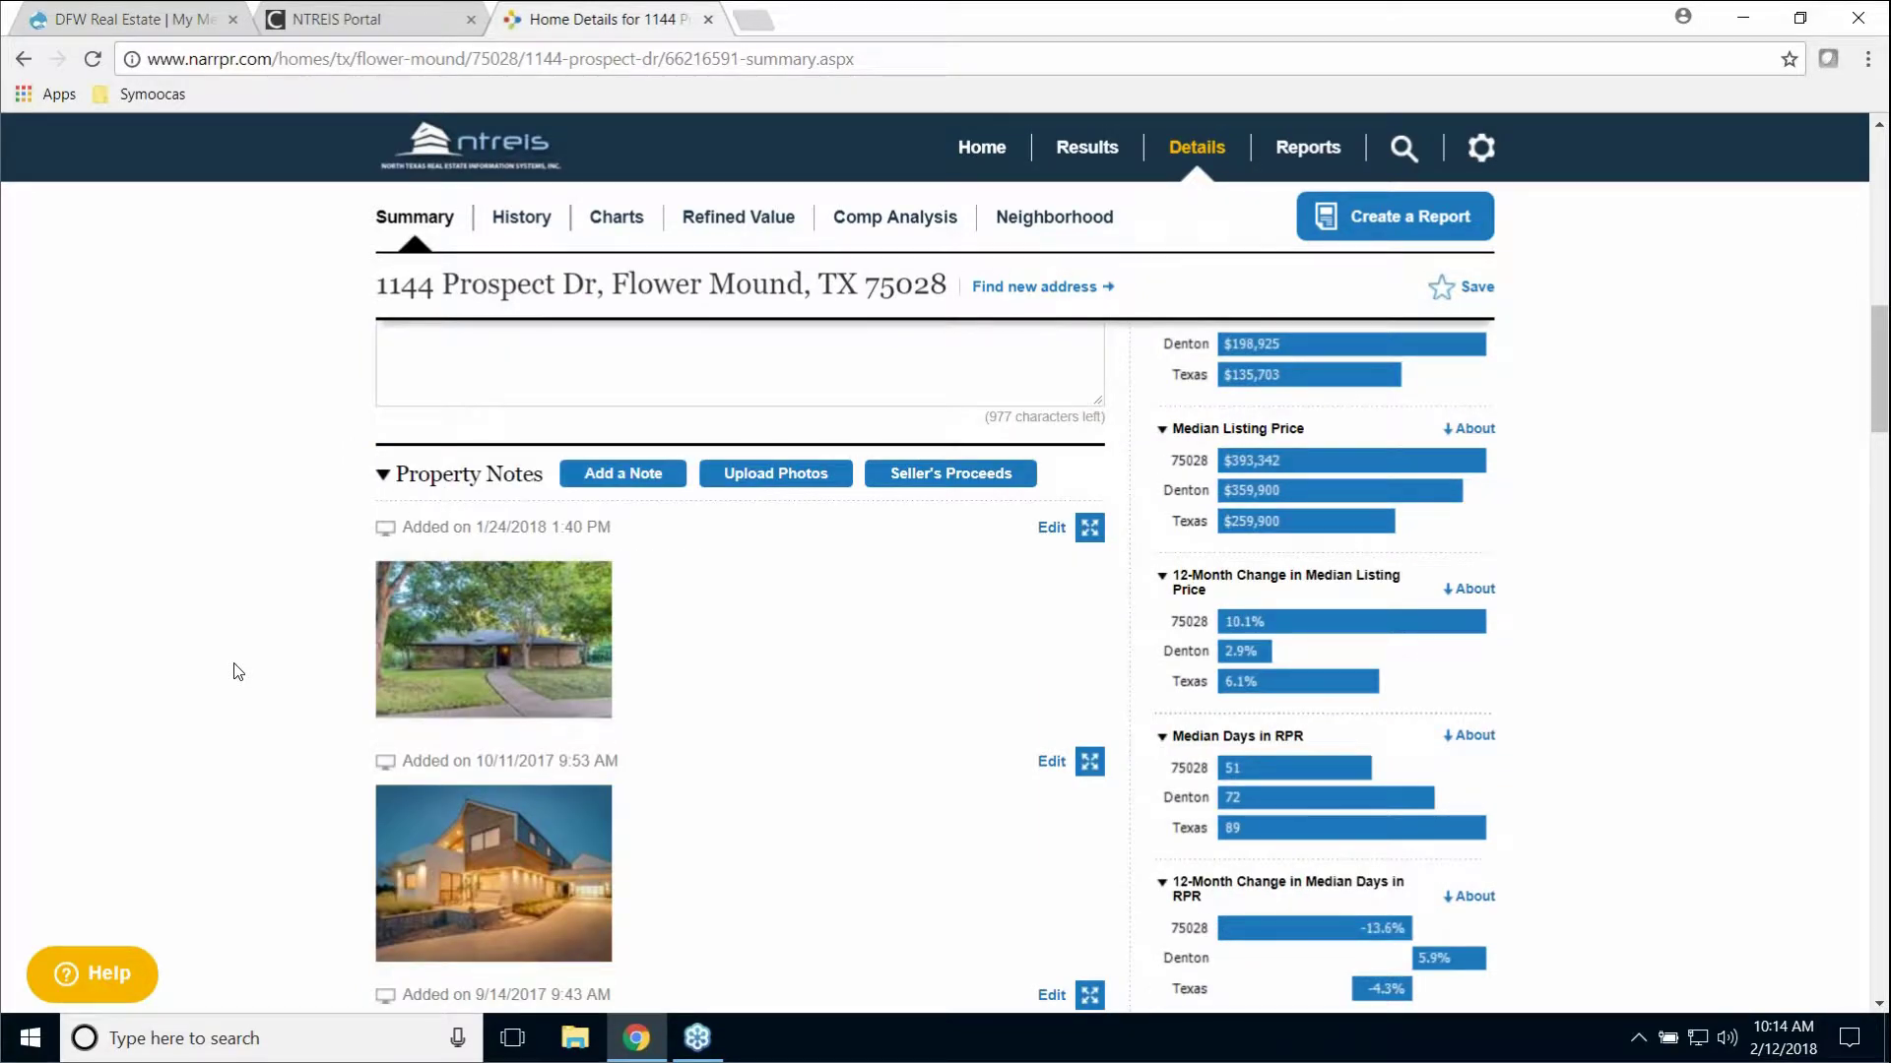
{"action": "scroll", "coordinate": [237, 671], "scroll_direction": "down", "scroll_amount": 1}
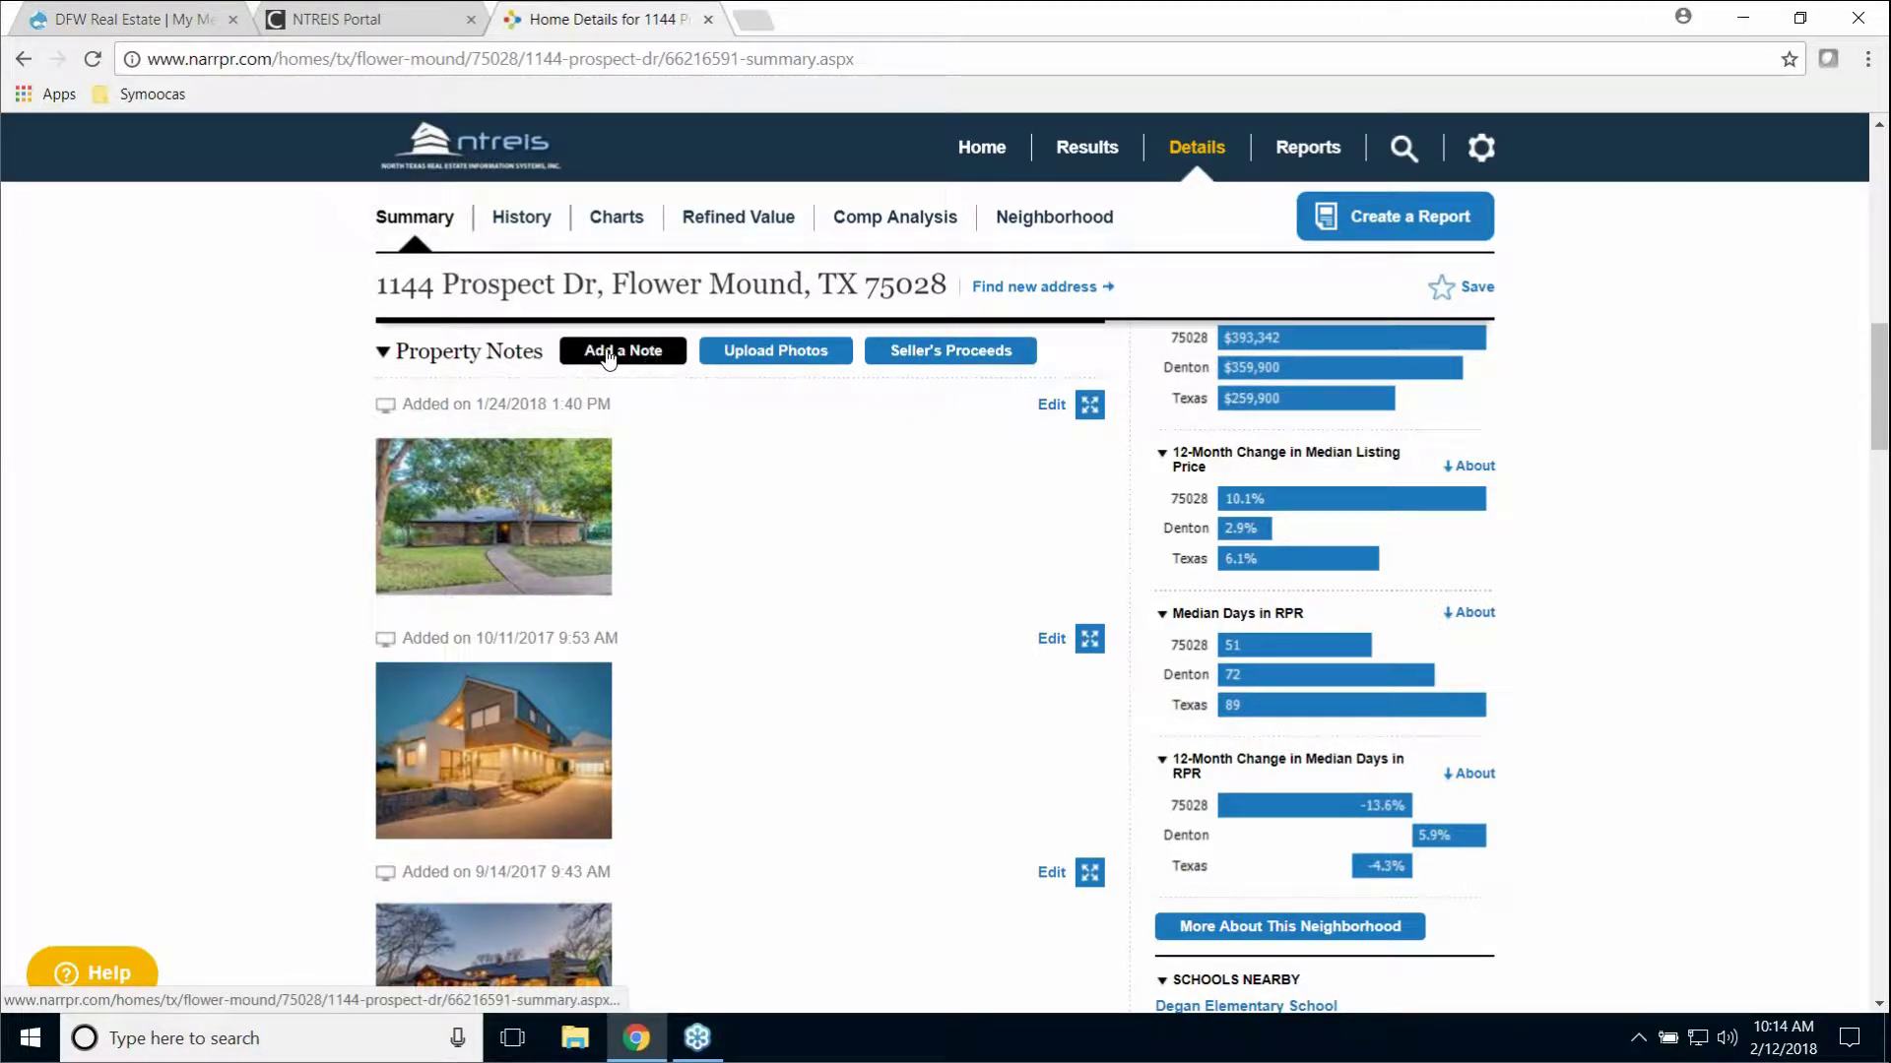
Step: Add a placeholder text note to the property with Include in My Reports unchecked
{"action": "left_click", "coordinate": [641, 357]}
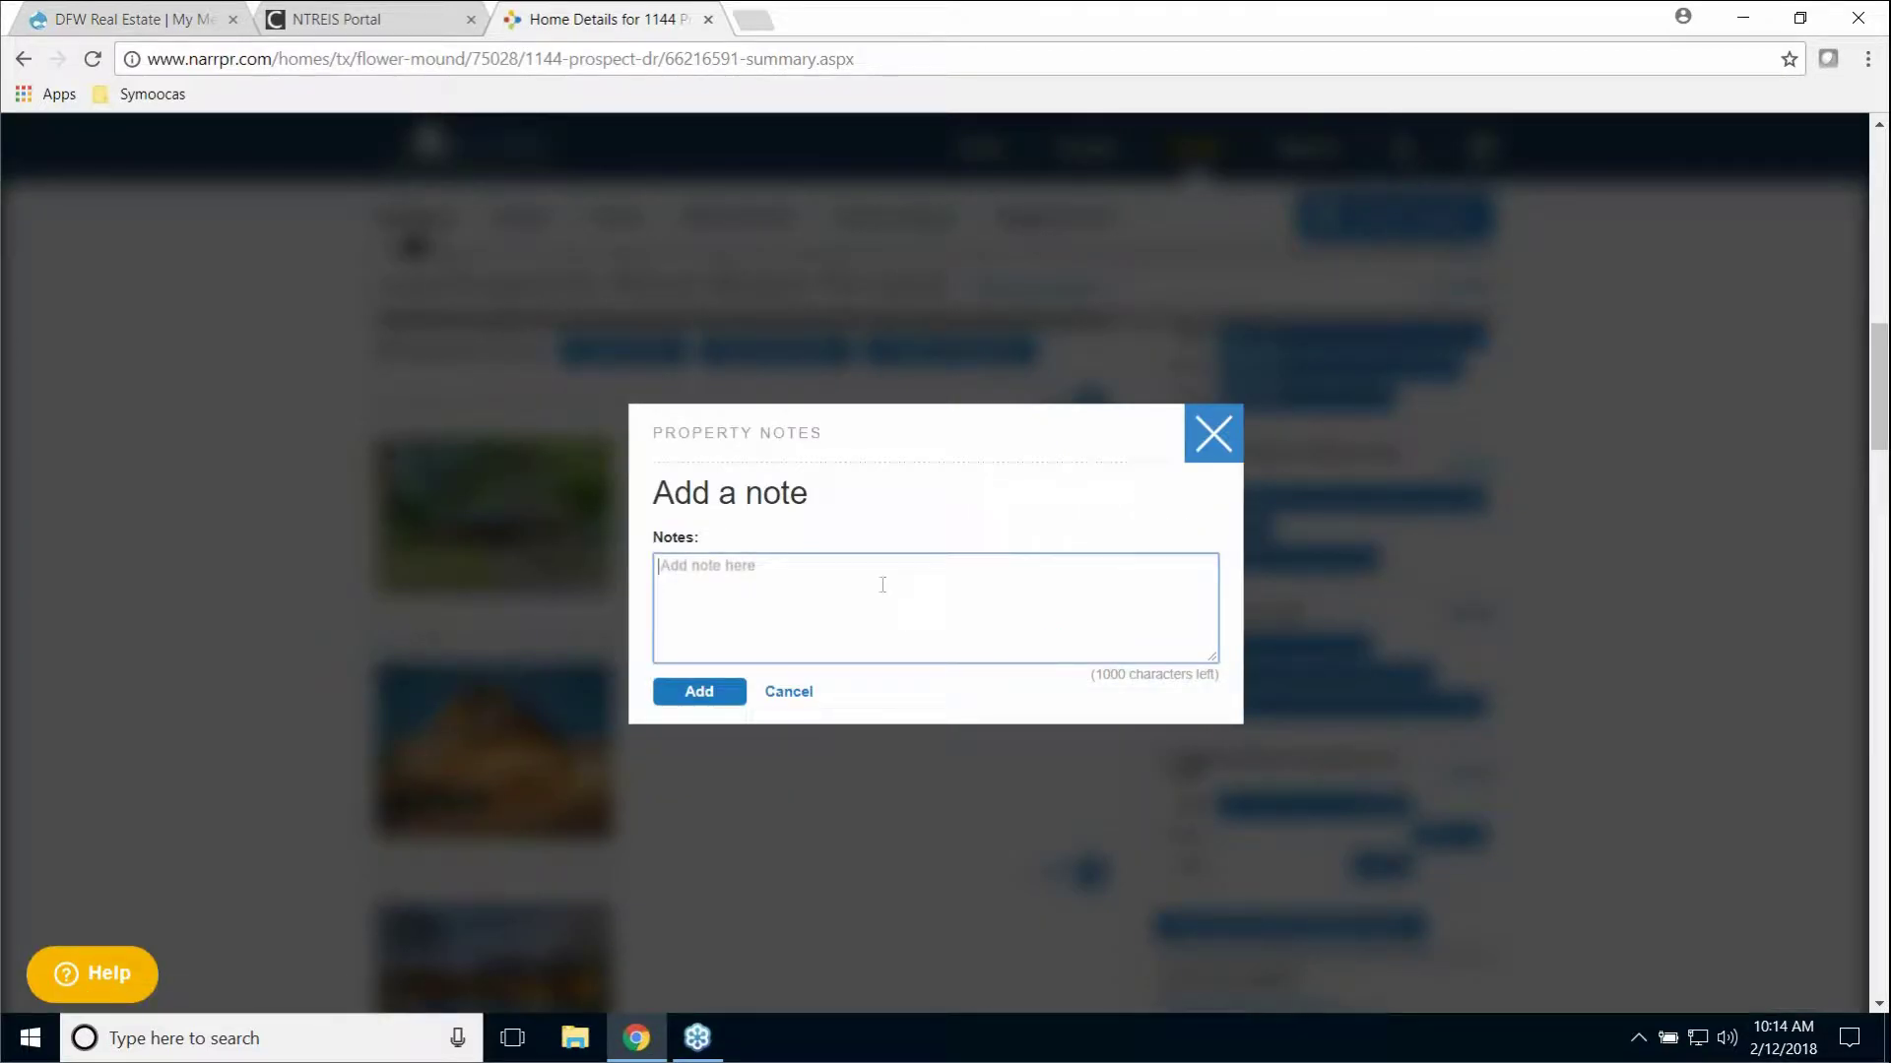
{"action": "type", "text": "kjfsd;laksjd;flkjas;dkflja;lskd"}
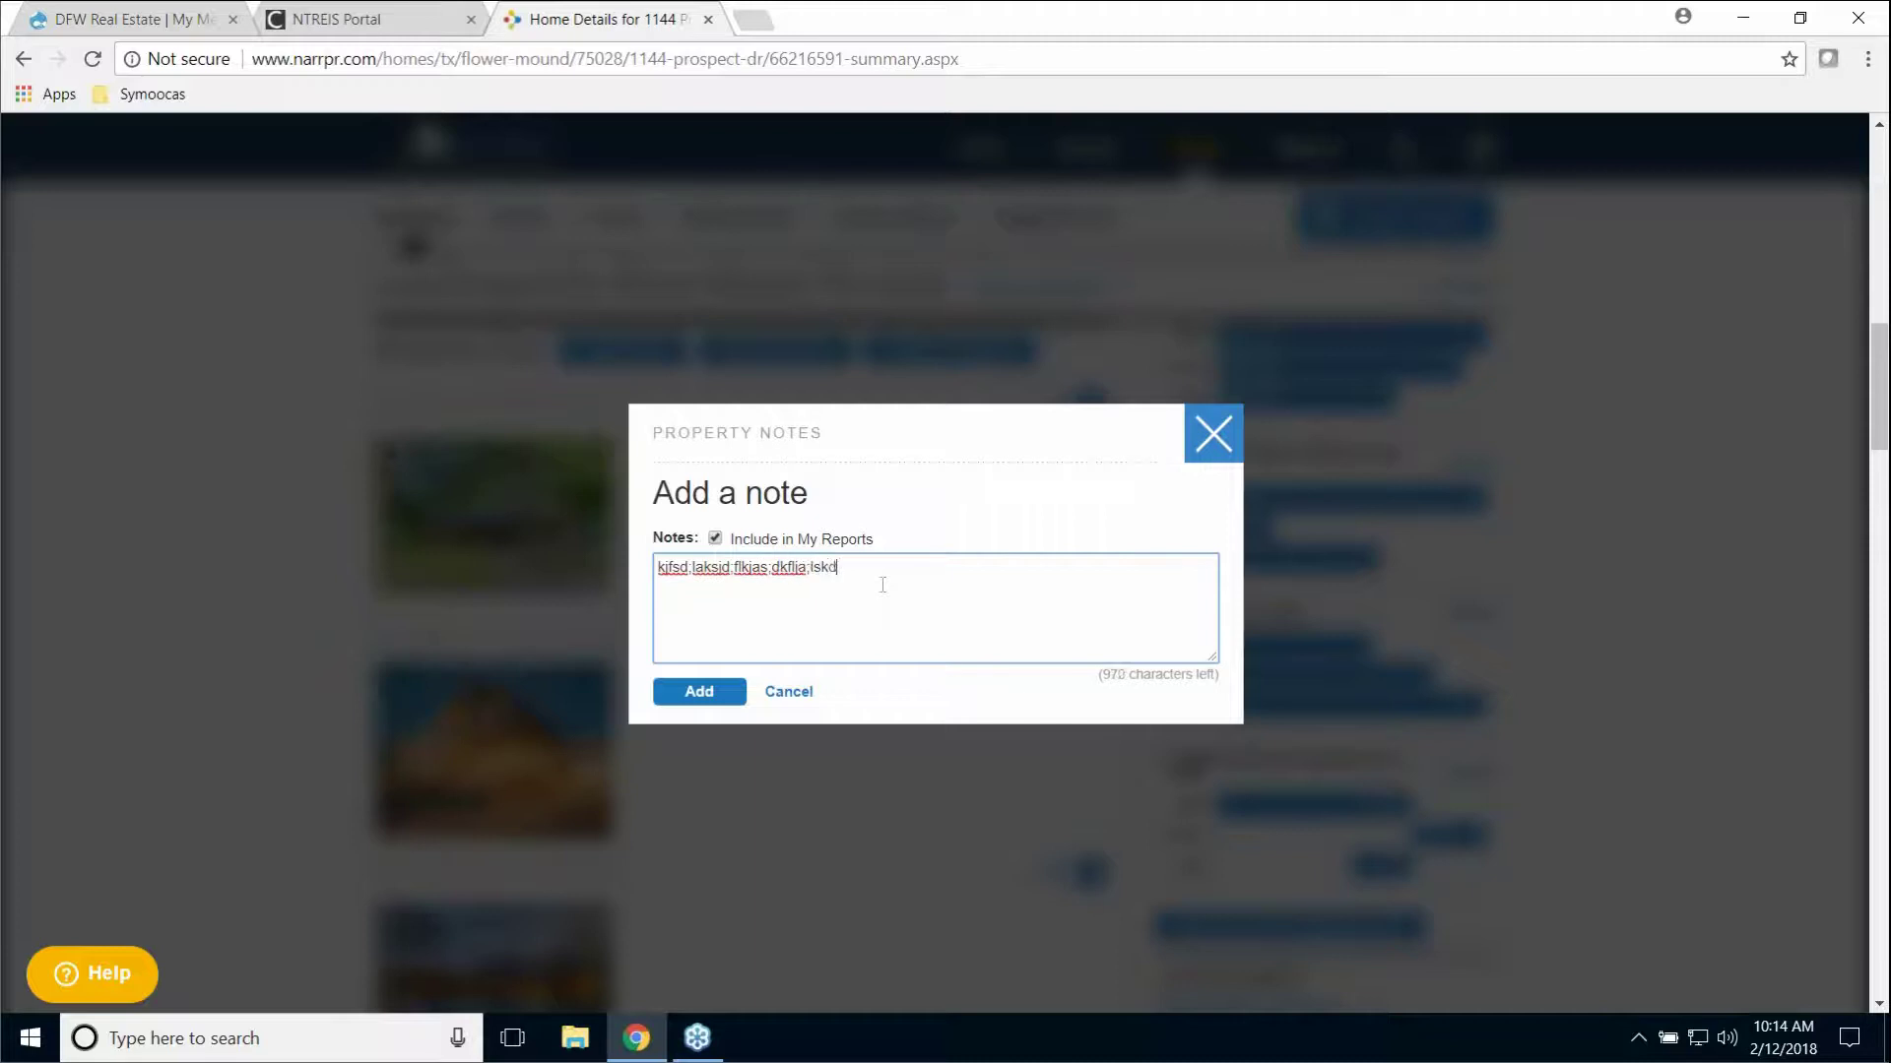
{"action": "type", "text": "jf;alksdjf;lkahsdf;lkhasdf"}
{"action": "left_click", "coordinate": [716, 538]}
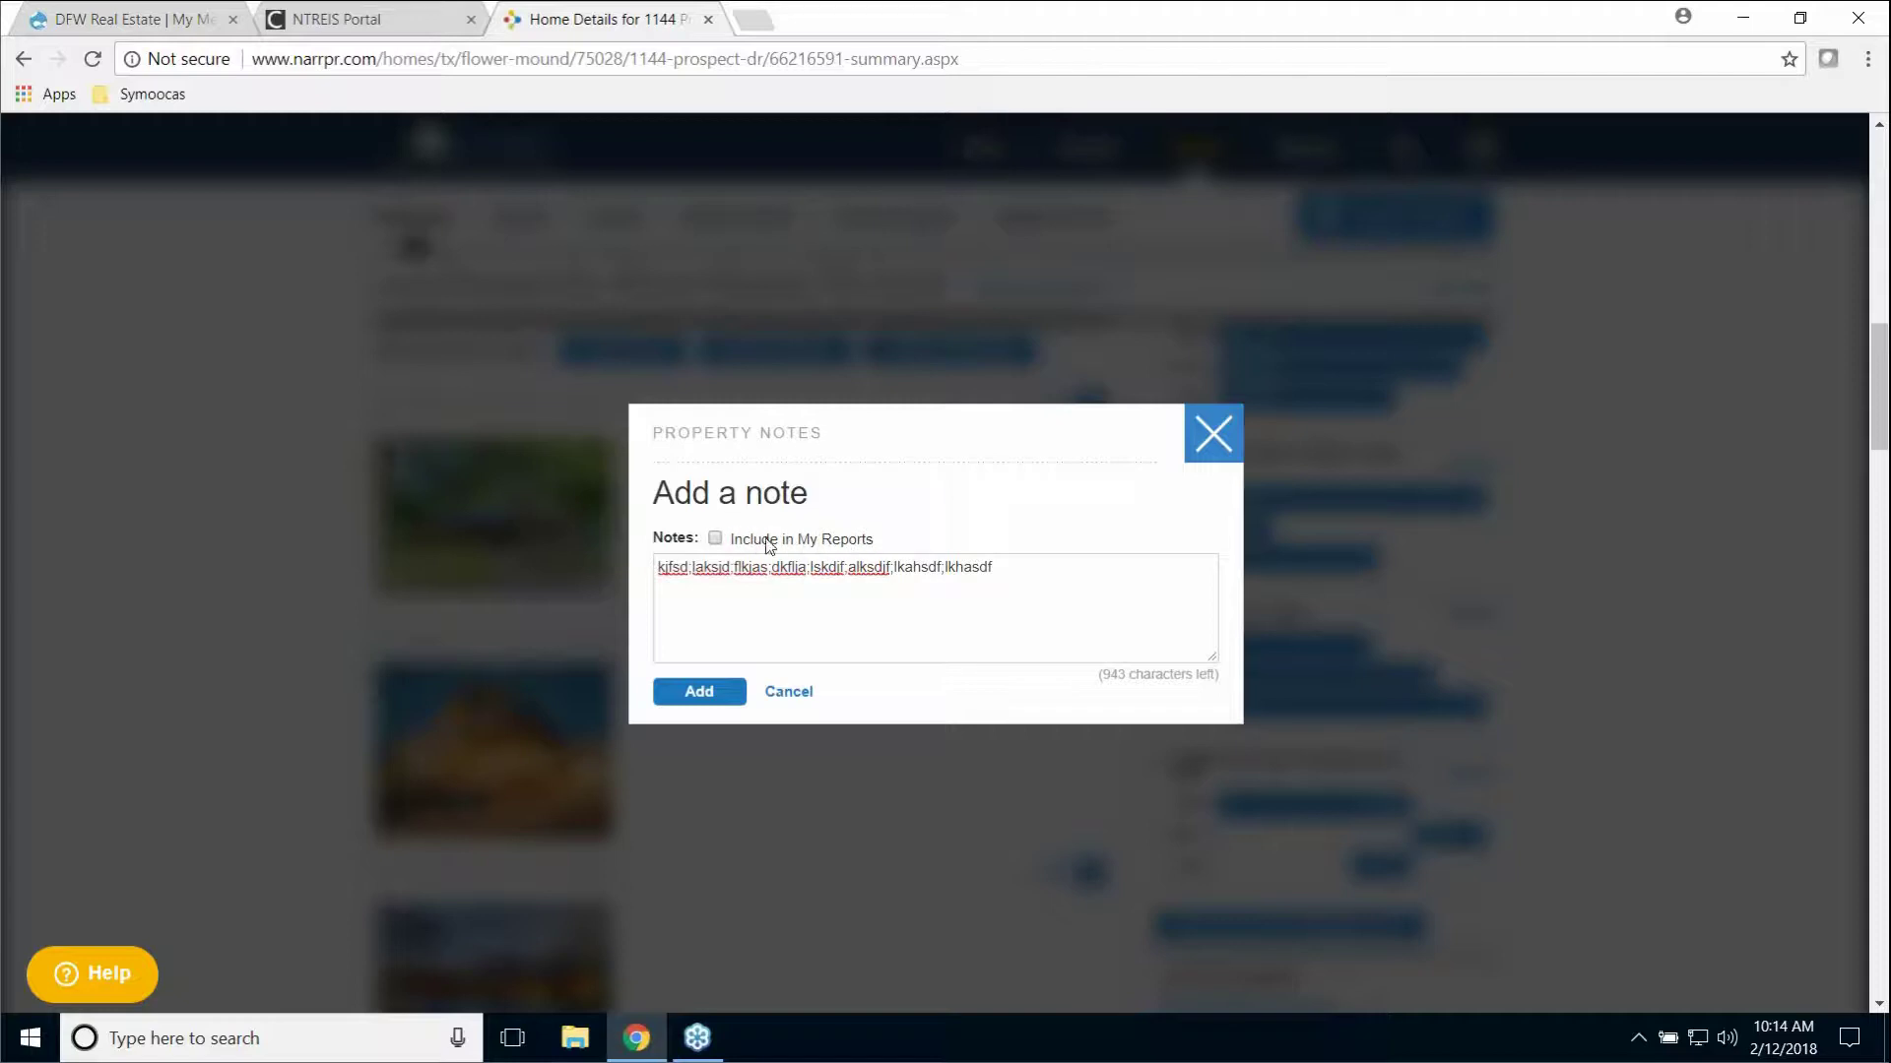
{"action": "left_click", "coordinate": [715, 539]}
{"action": "left_click", "coordinate": [700, 693]}
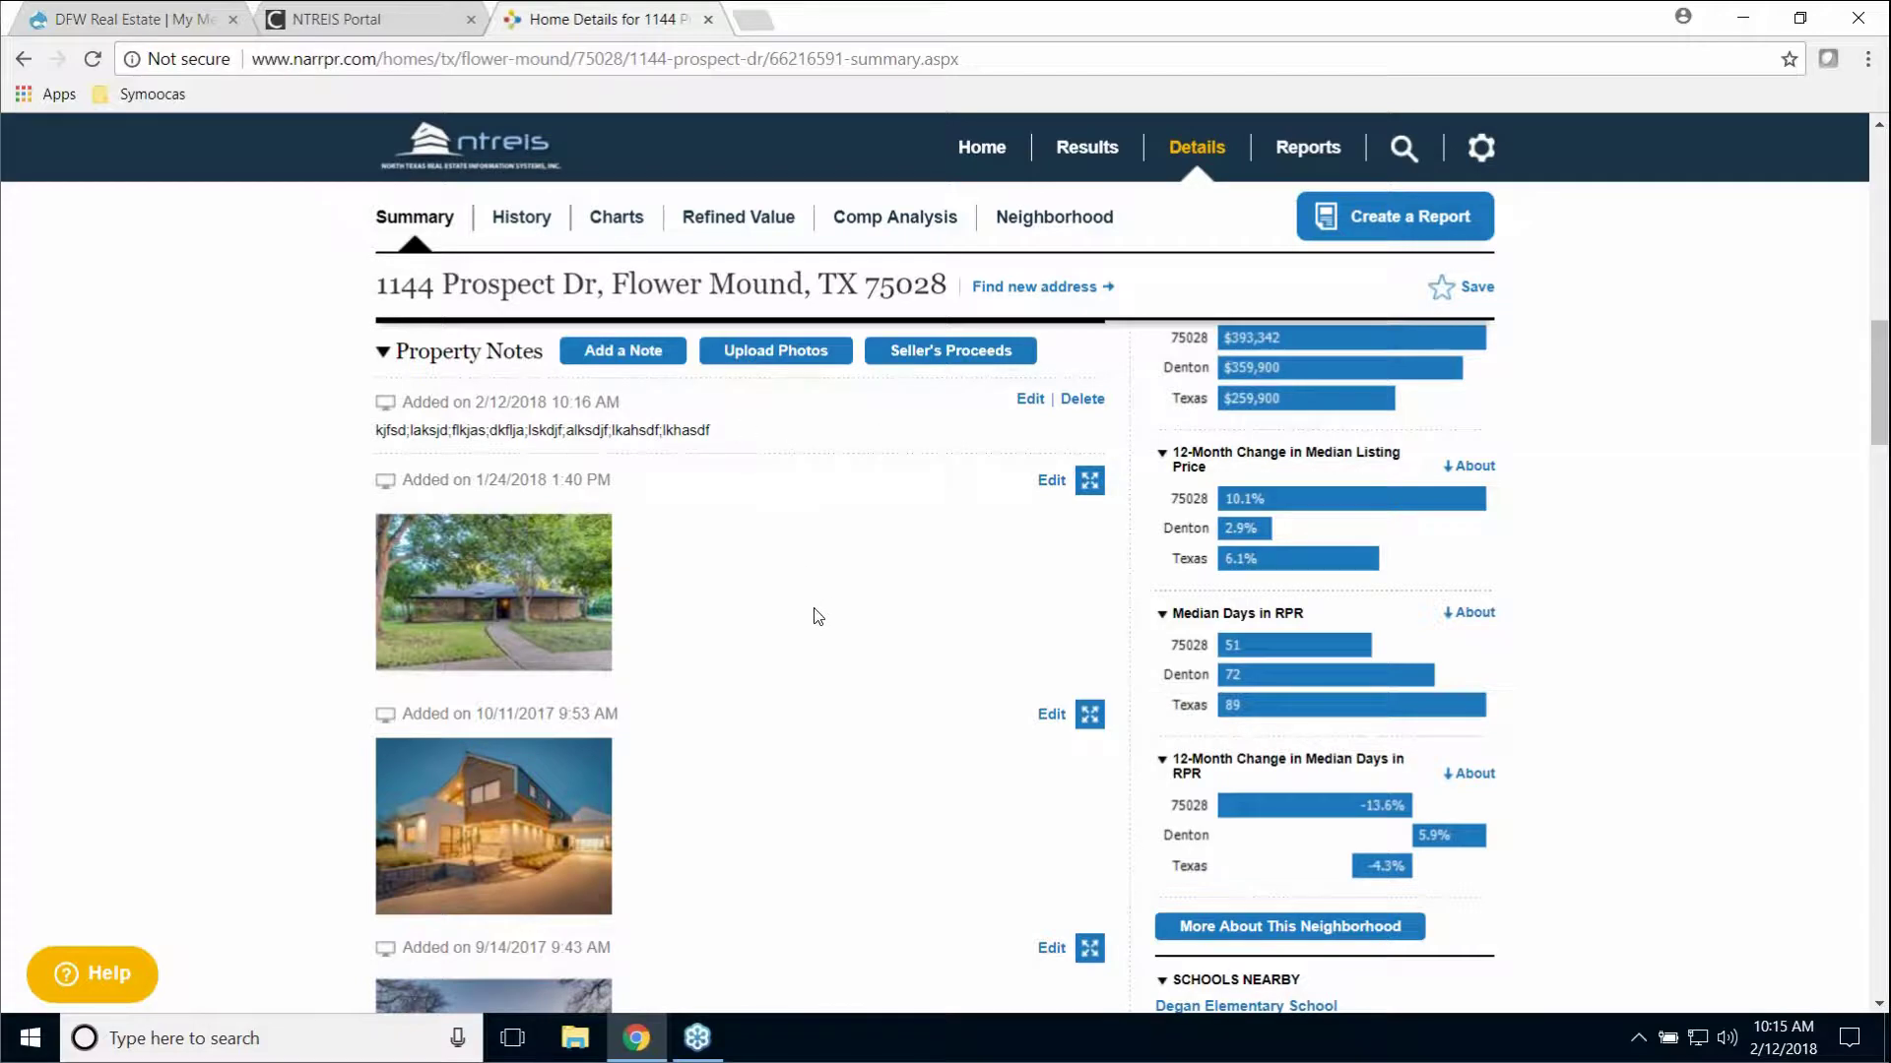
{"action": "scroll", "coordinate": [807, 627], "scroll_direction": "down", "scroll_amount": 3}
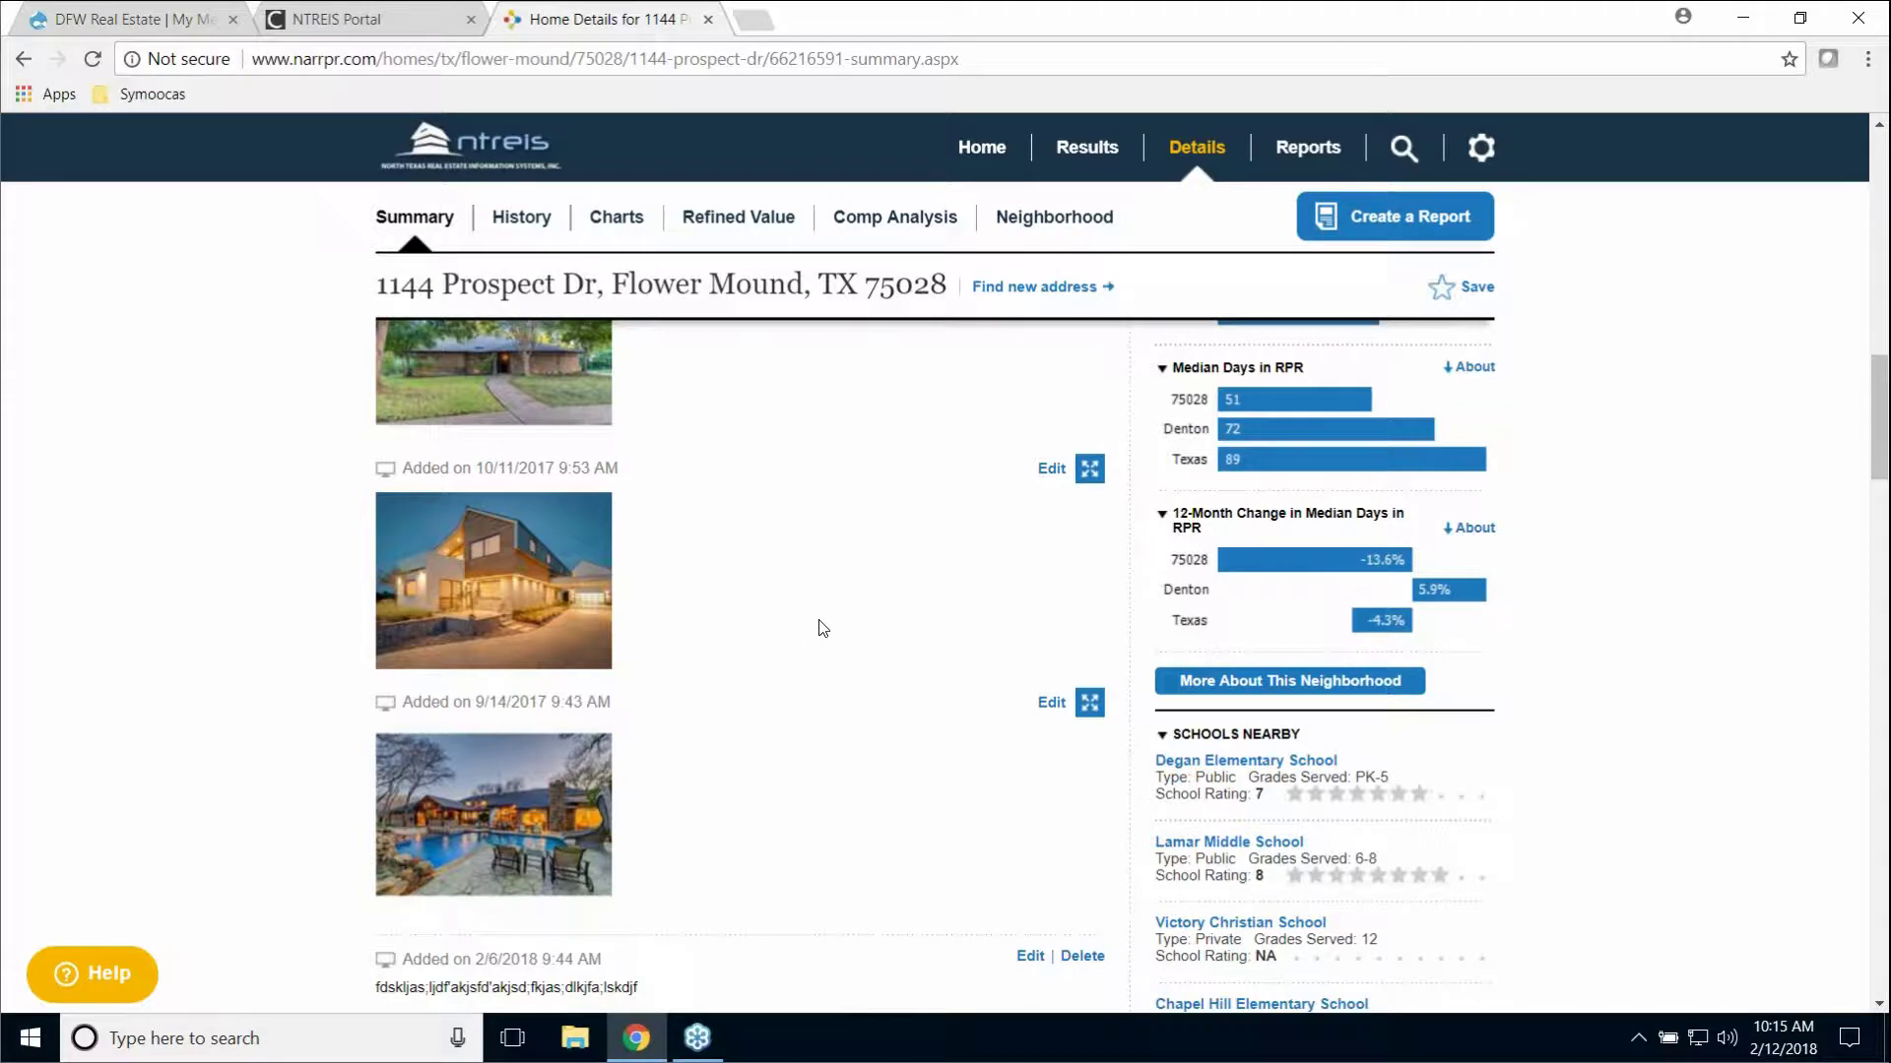
{"action": "scroll", "coordinate": [827, 626], "scroll_direction": "up", "scroll_amount": 4}
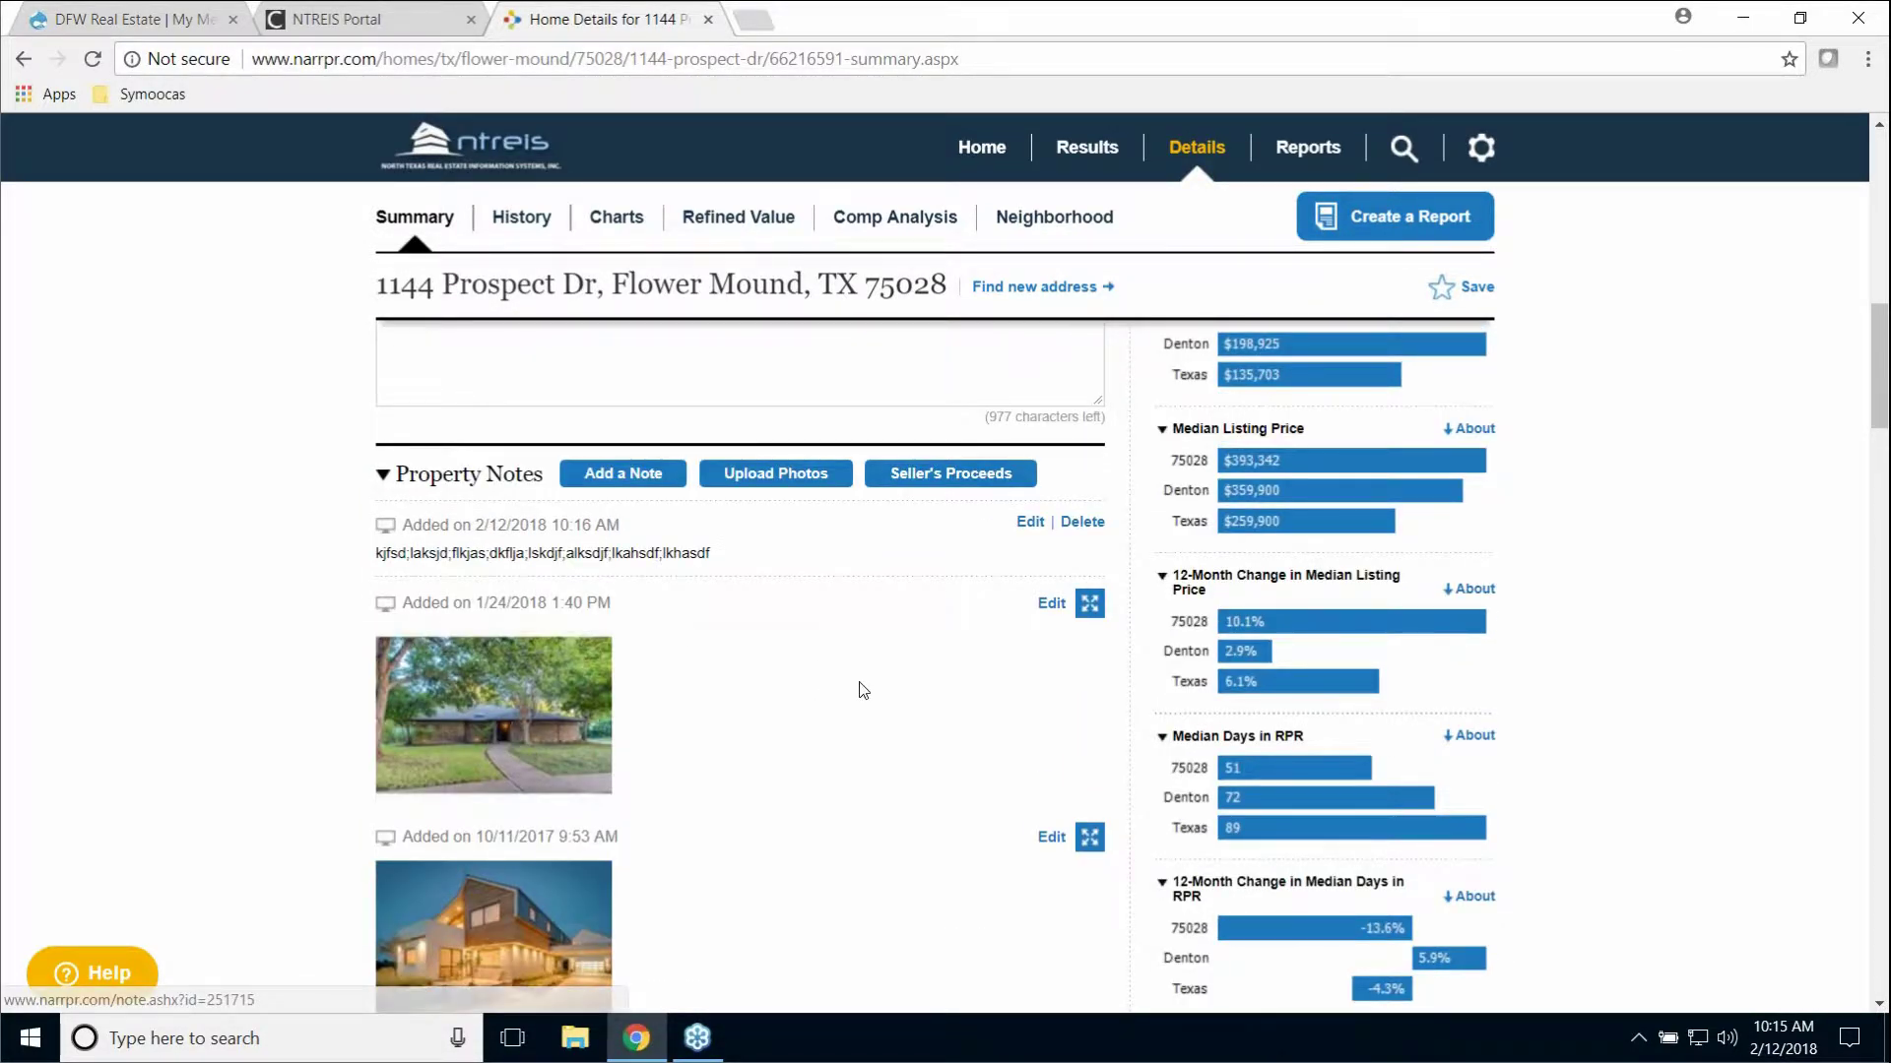
{"action": "scroll", "coordinate": [861, 688], "scroll_direction": "down", "scroll_amount": 8}
{"action": "scroll", "coordinate": [853, 693], "scroll_direction": "down", "scroll_amount": 3}
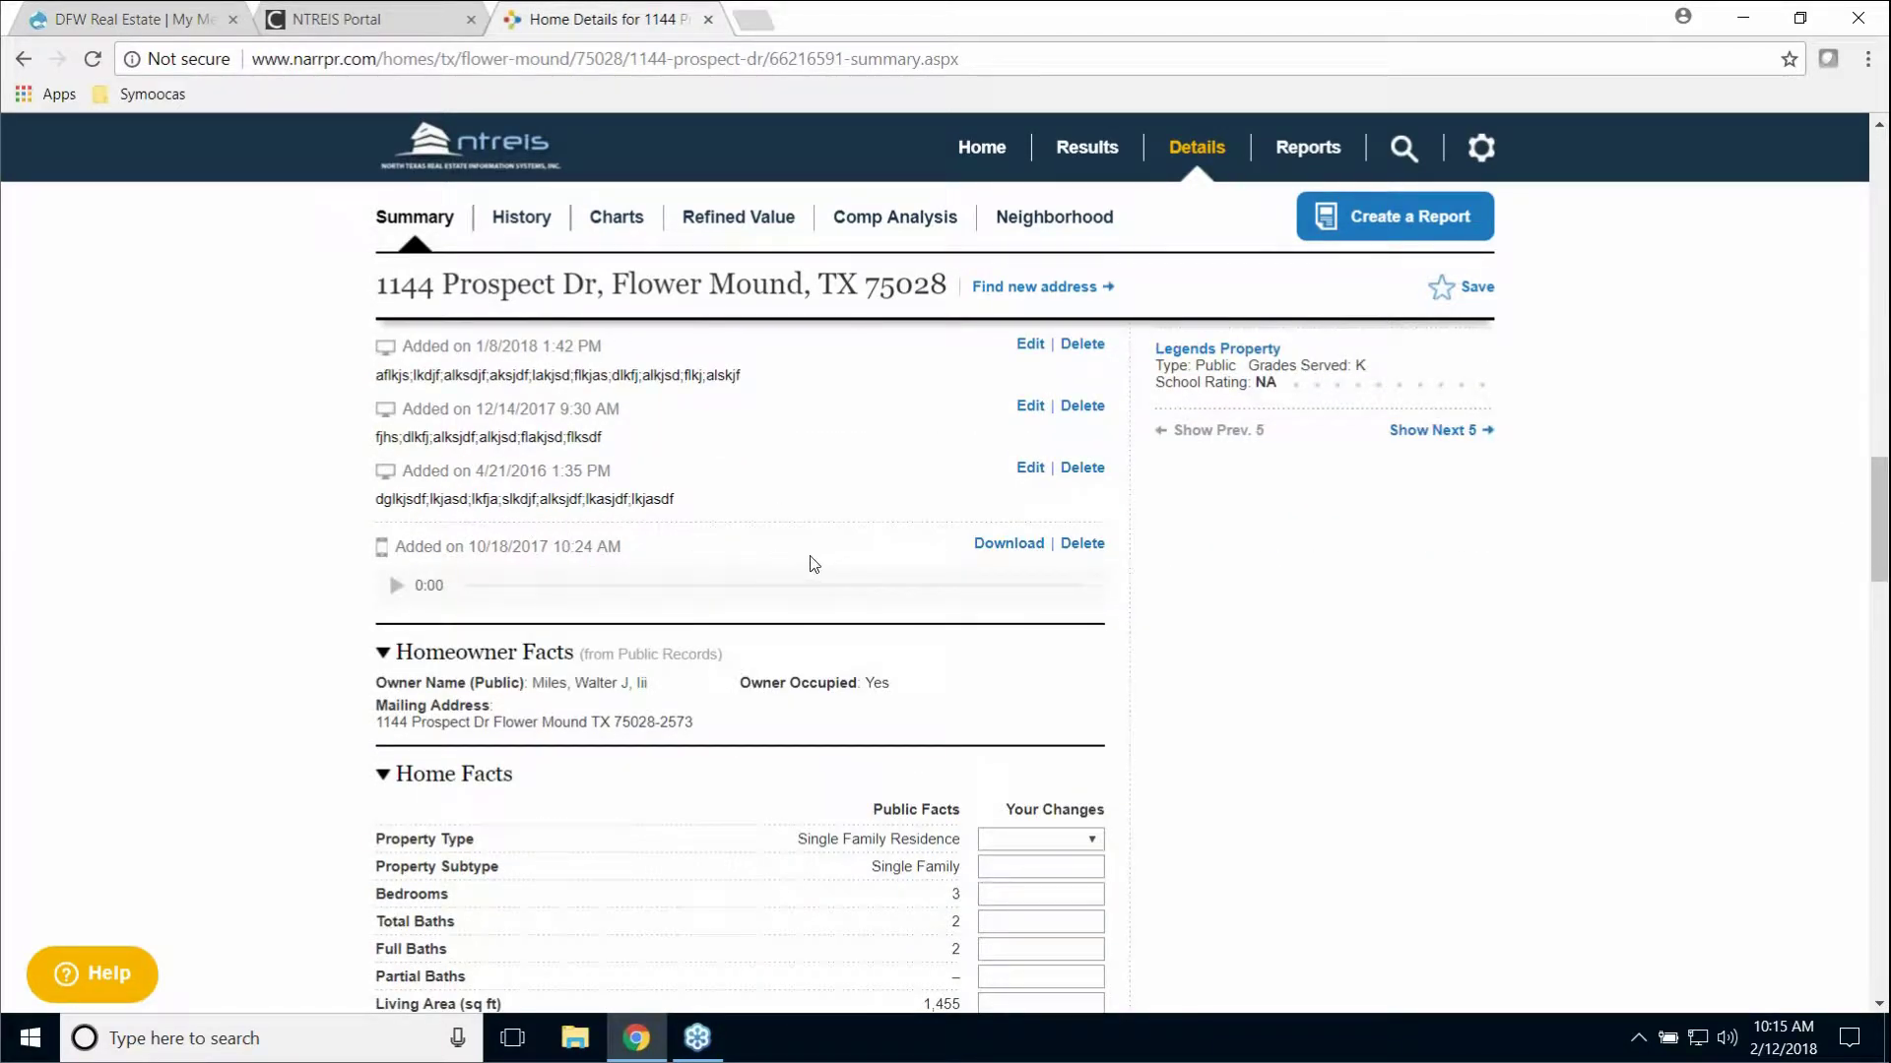
{"action": "scroll", "coordinate": [812, 560], "scroll_direction": "up", "scroll_amount": 6}
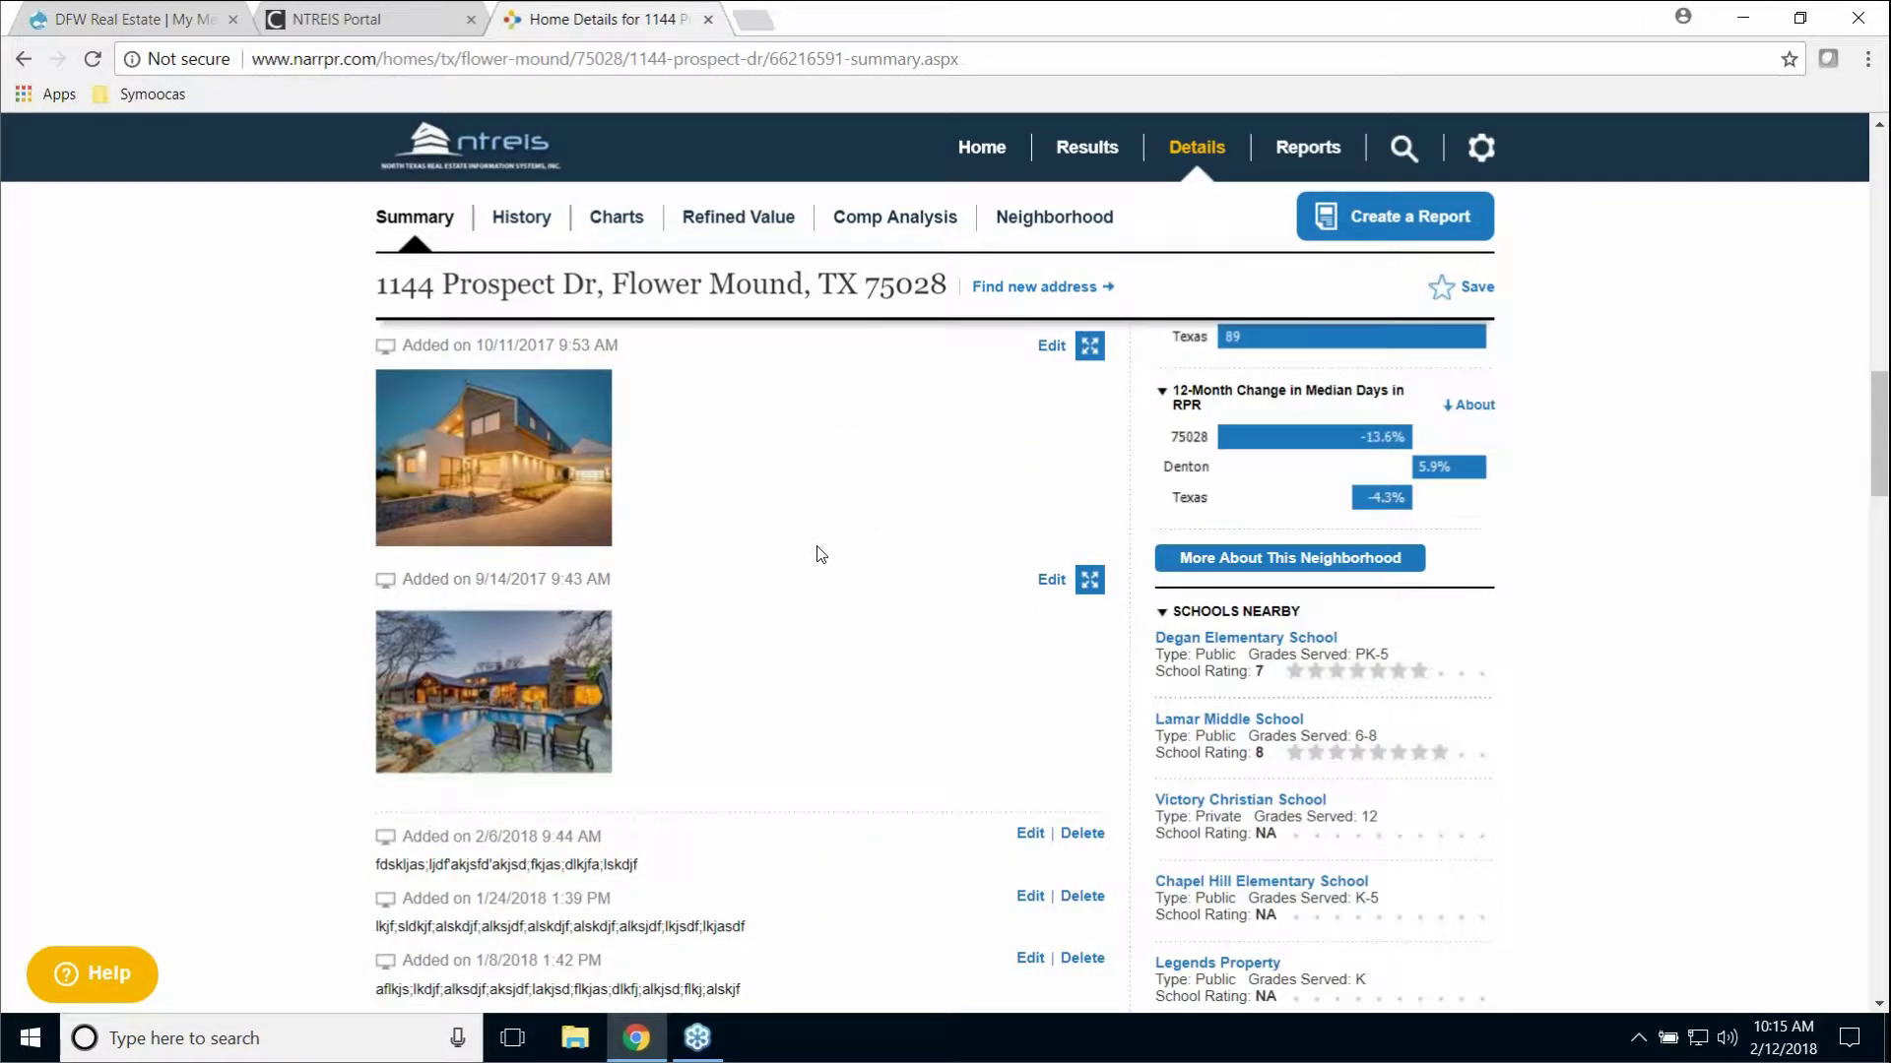
{"action": "scroll", "coordinate": [816, 554], "scroll_direction": "up", "scroll_amount": 4}
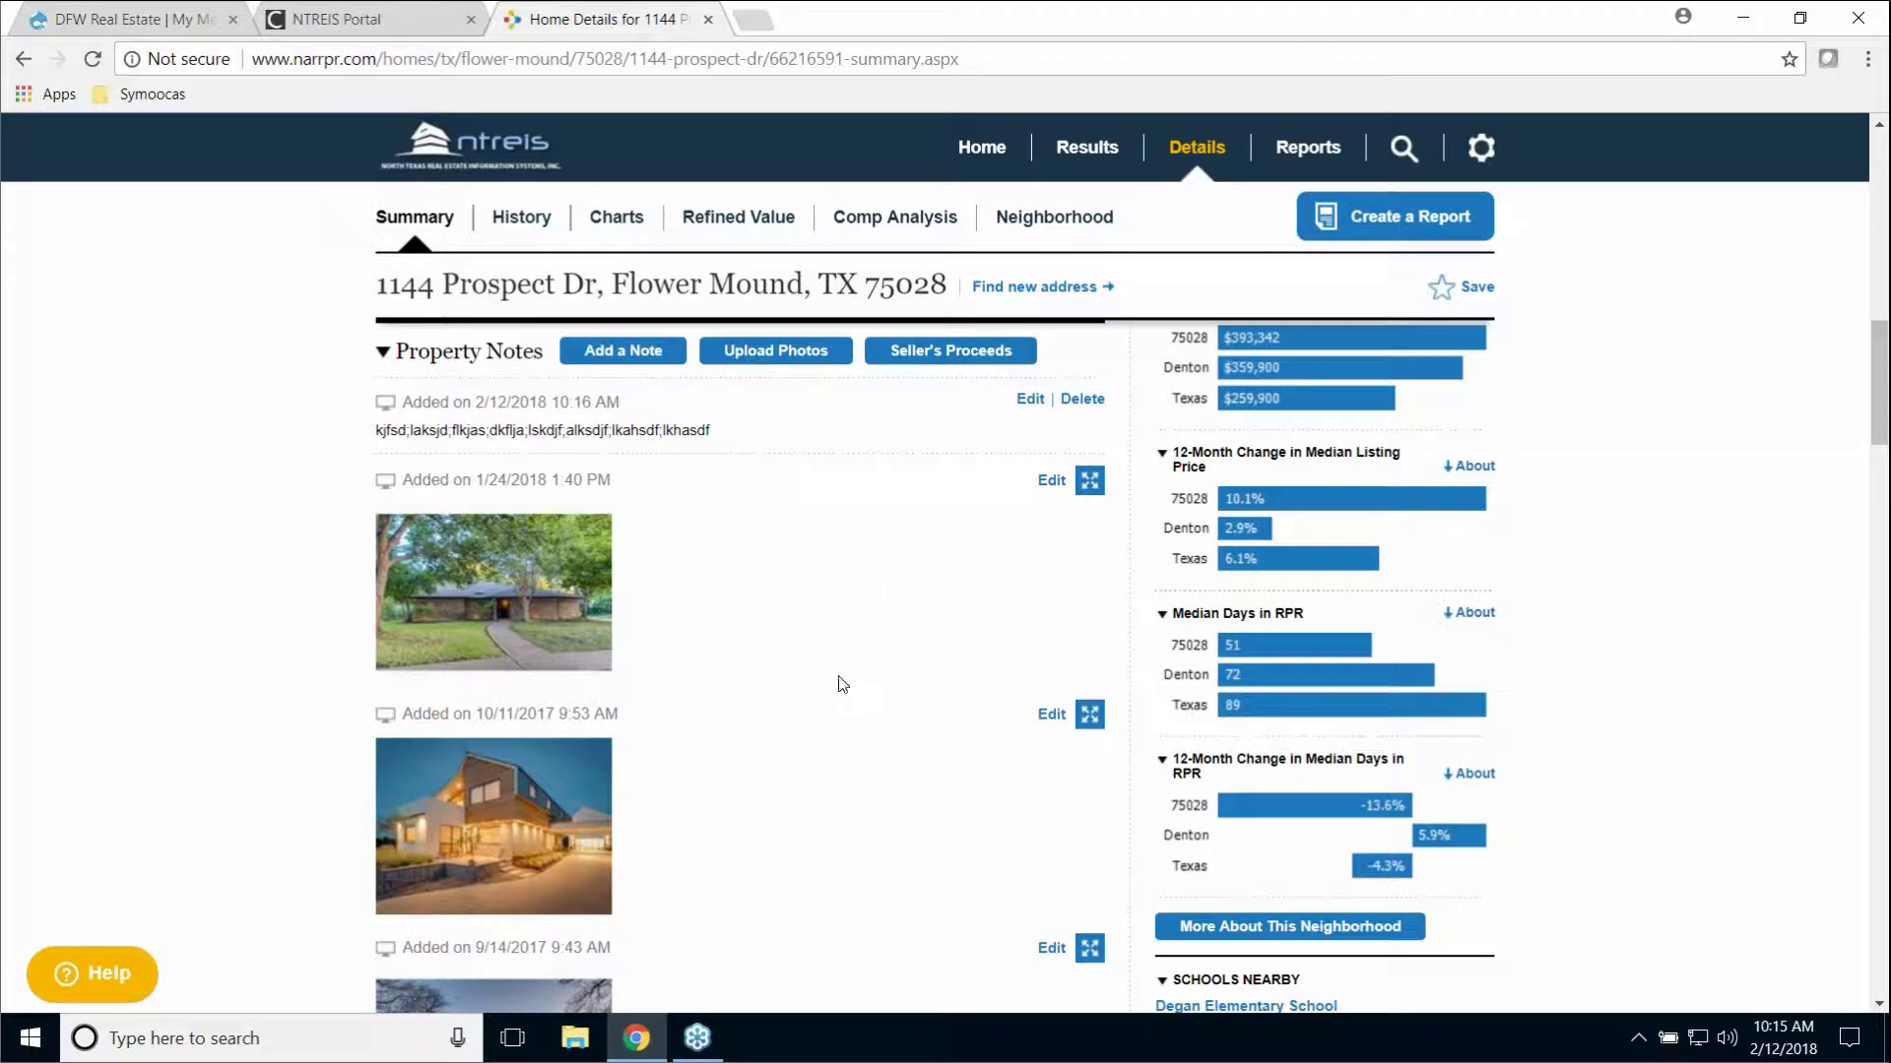
{"action": "scroll", "coordinate": [891, 677], "scroll_direction": "down", "scroll_amount": 4}
{"action": "scroll", "coordinate": [895, 673], "scroll_direction": "down", "scroll_amount": 1}
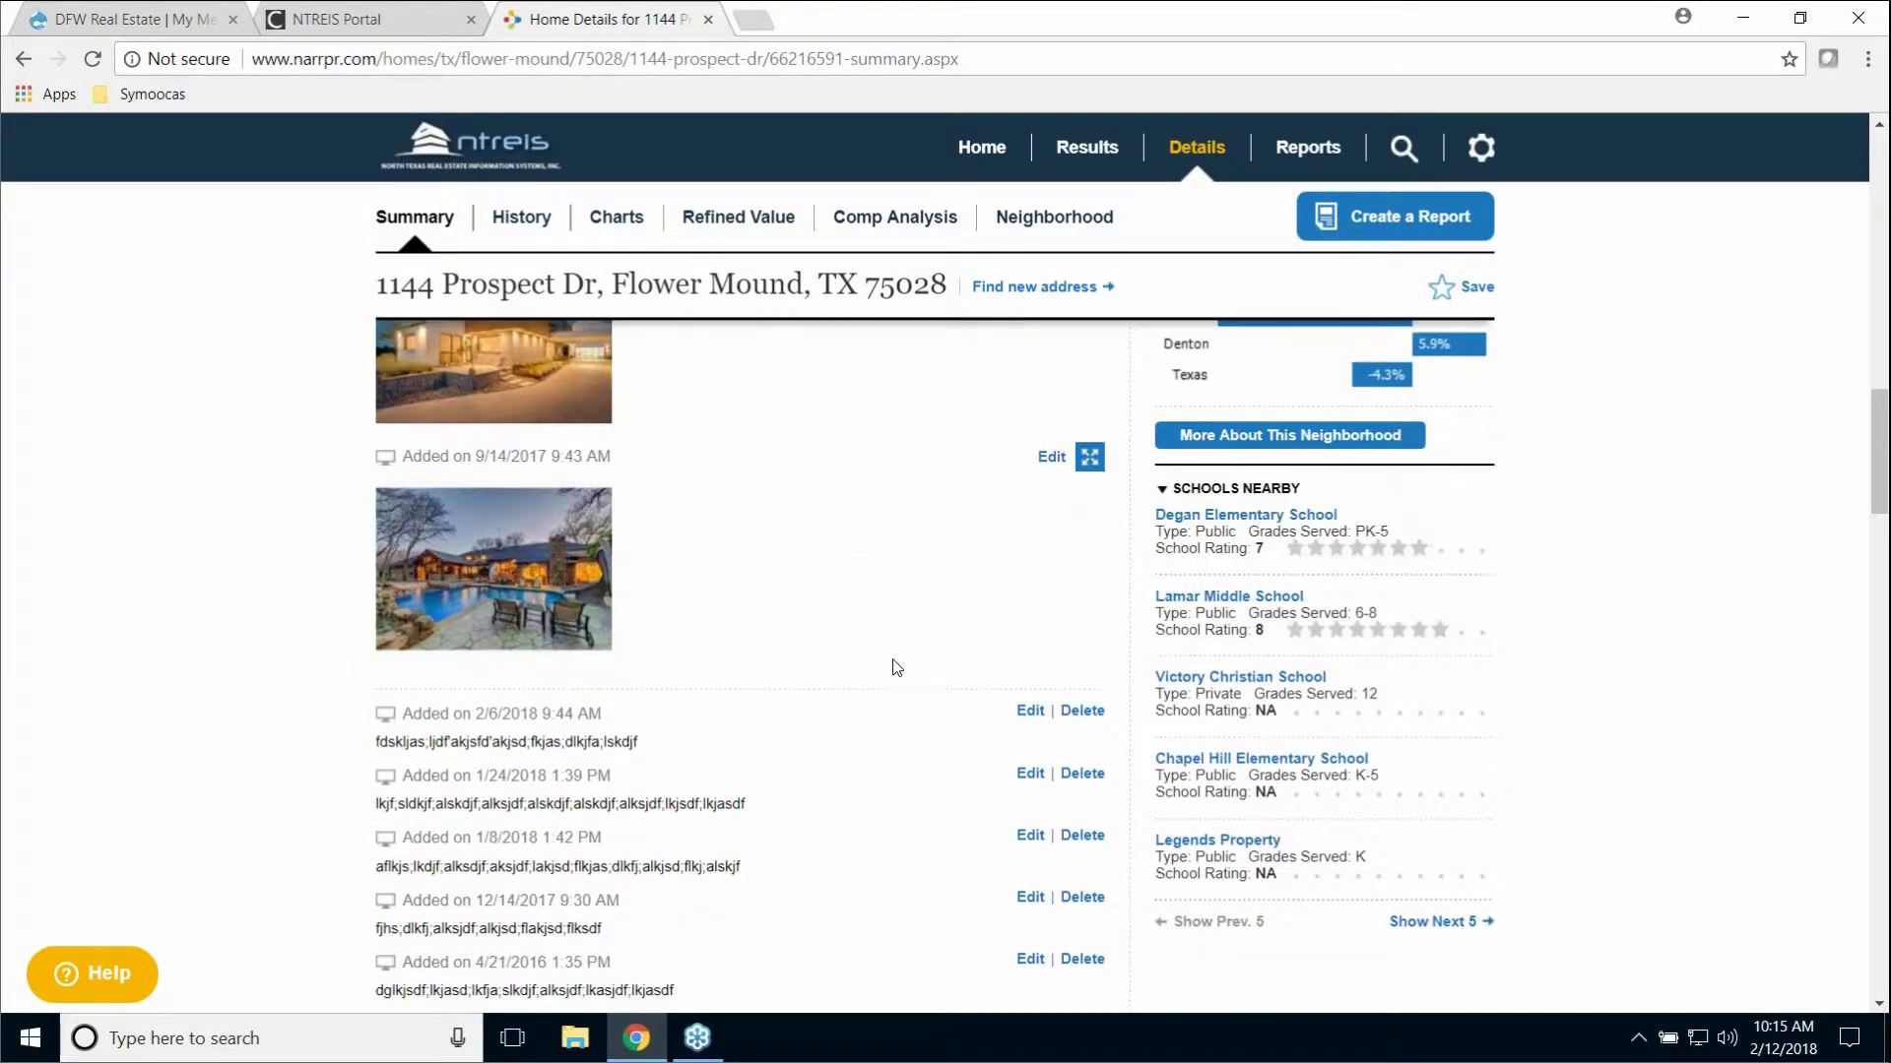
{"action": "scroll", "coordinate": [898, 666], "scroll_direction": "down", "scroll_amount": 2}
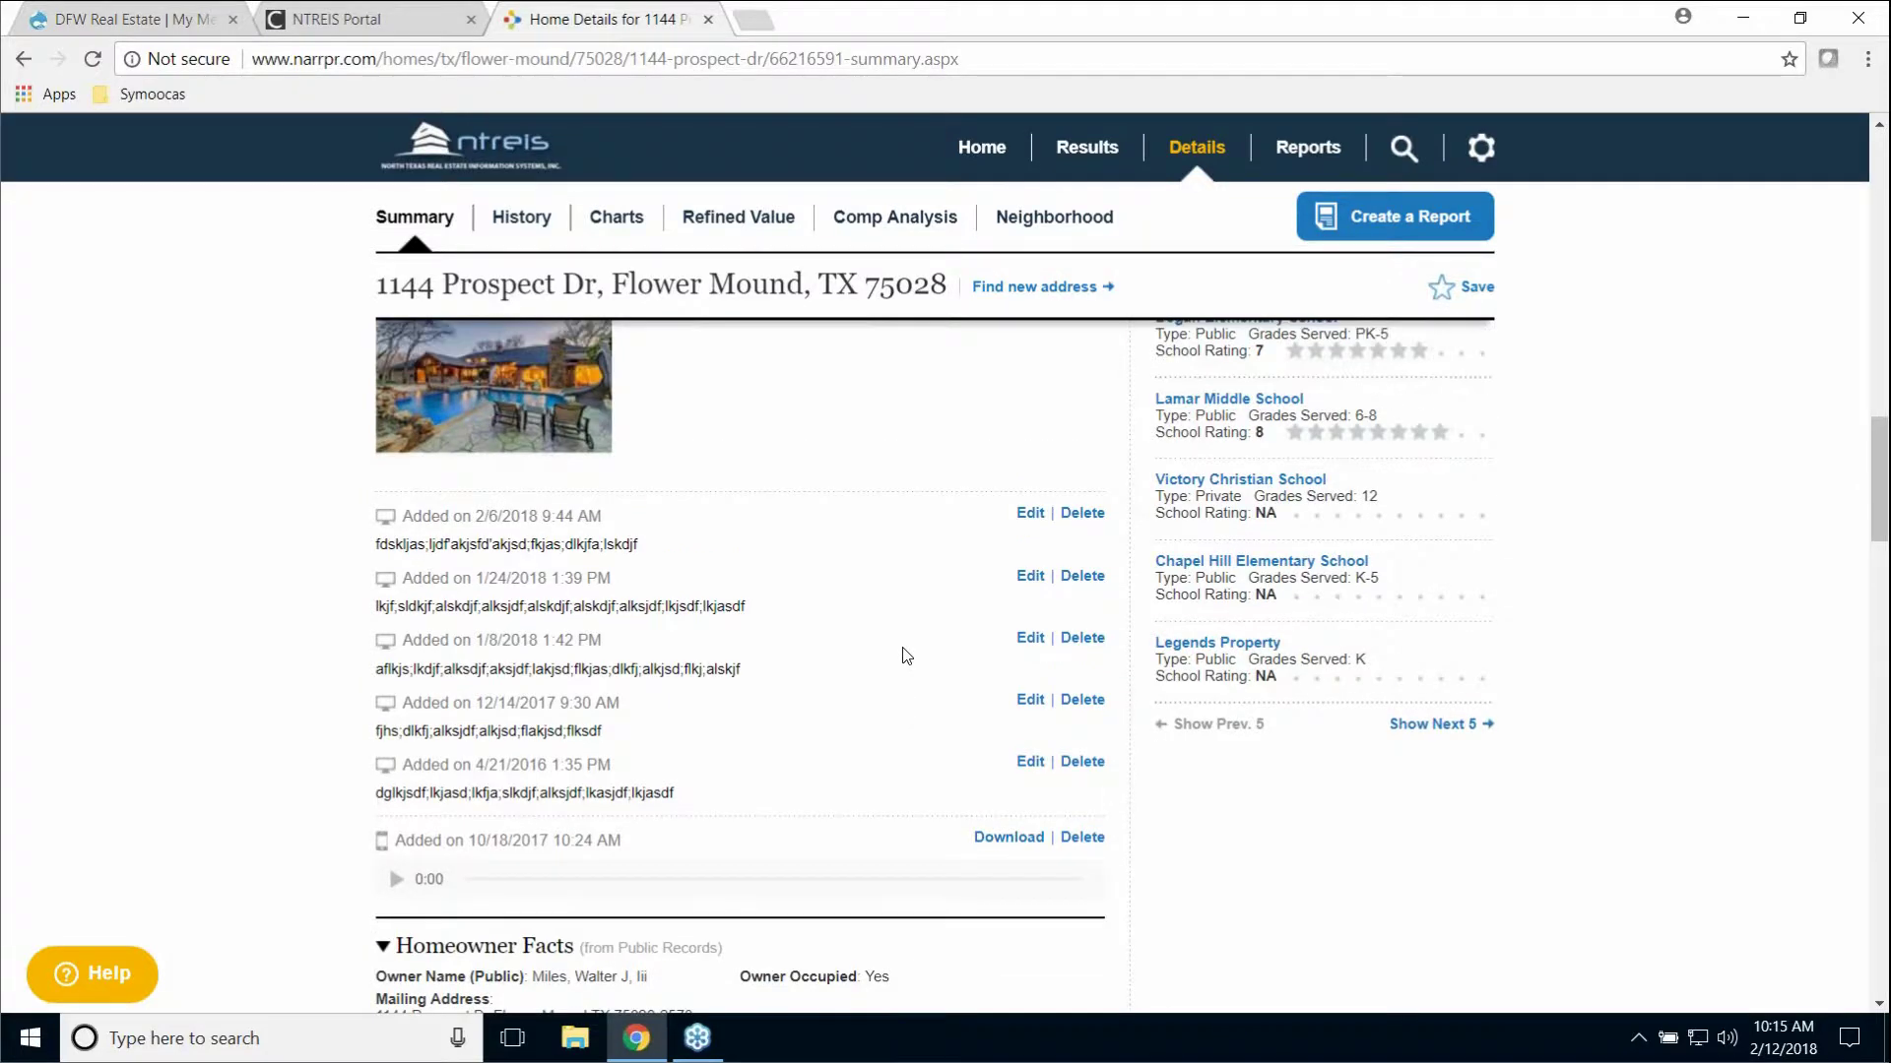
{"action": "scroll", "coordinate": [899, 655], "scroll_direction": "up", "scroll_amount": 4}
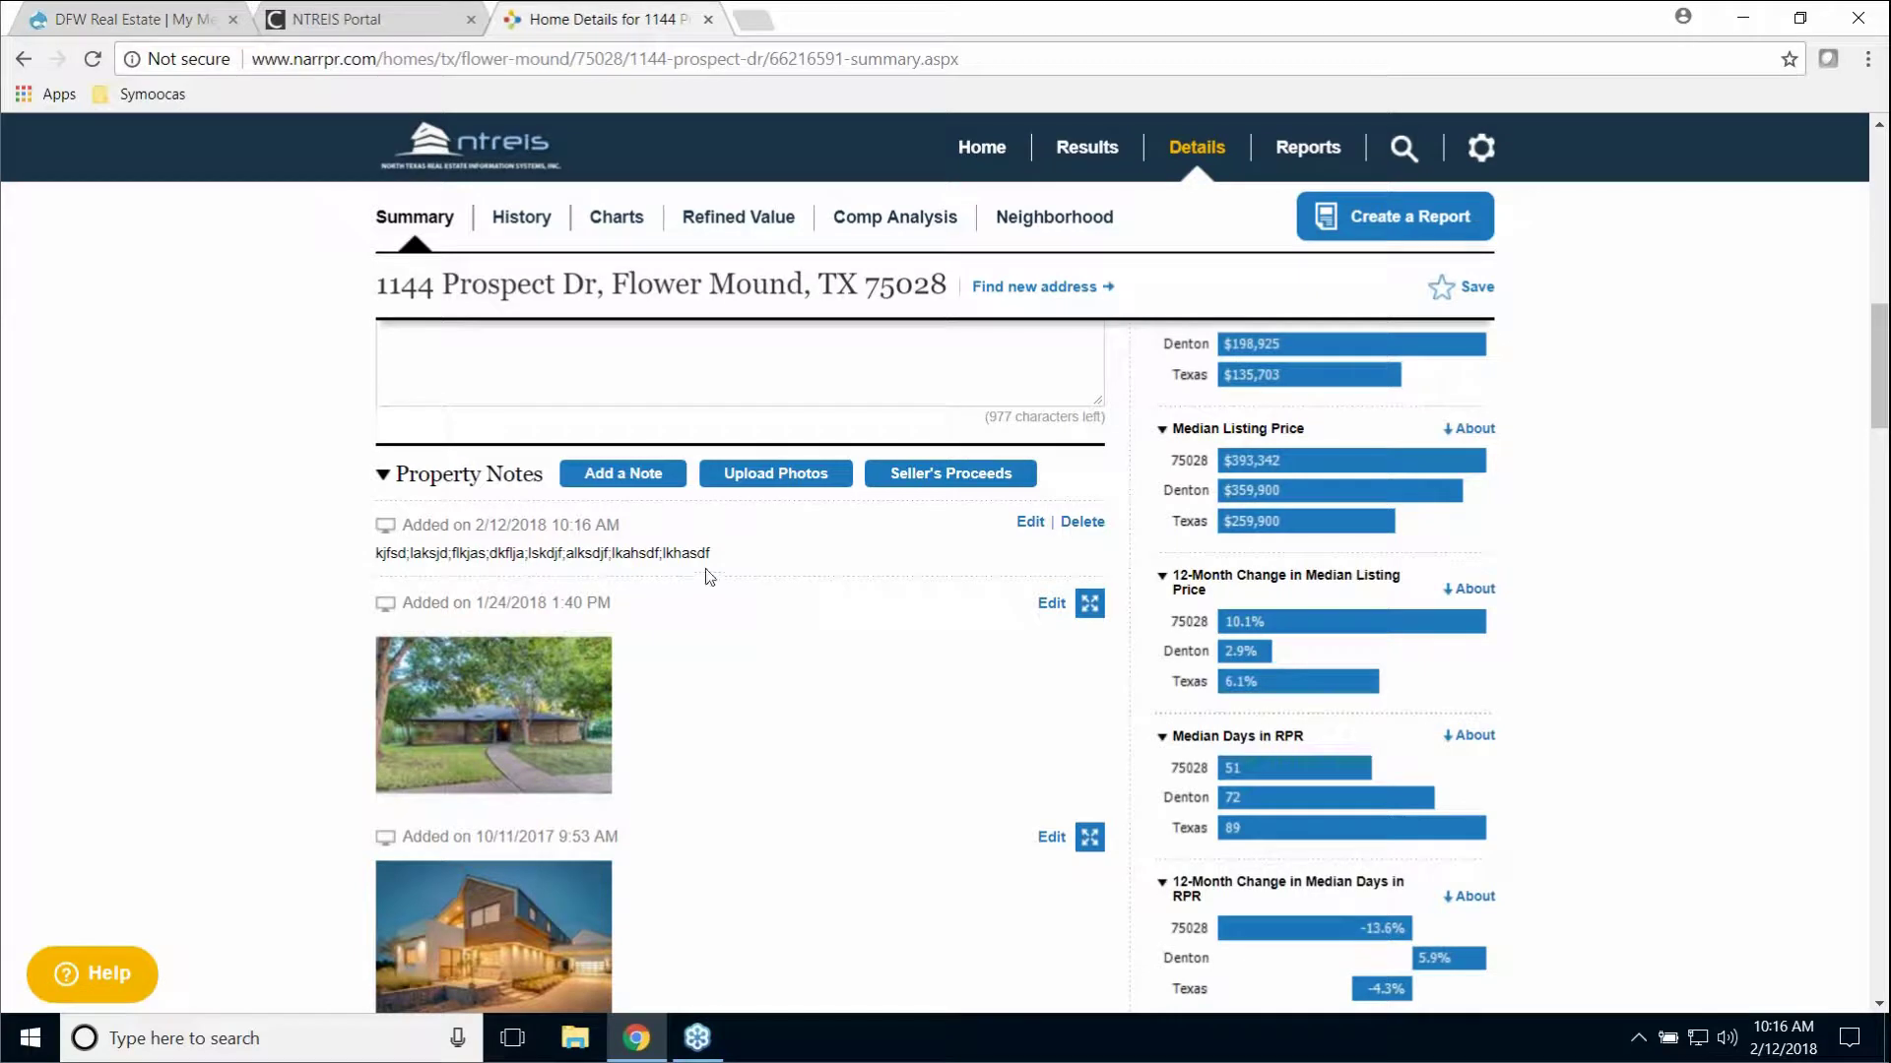
Step: Delete the 2/12/2018 text note, then open the 1/24/2018 photo note's editor and cancel it unchanged
{"action": "left_click", "coordinate": [1091, 520]}
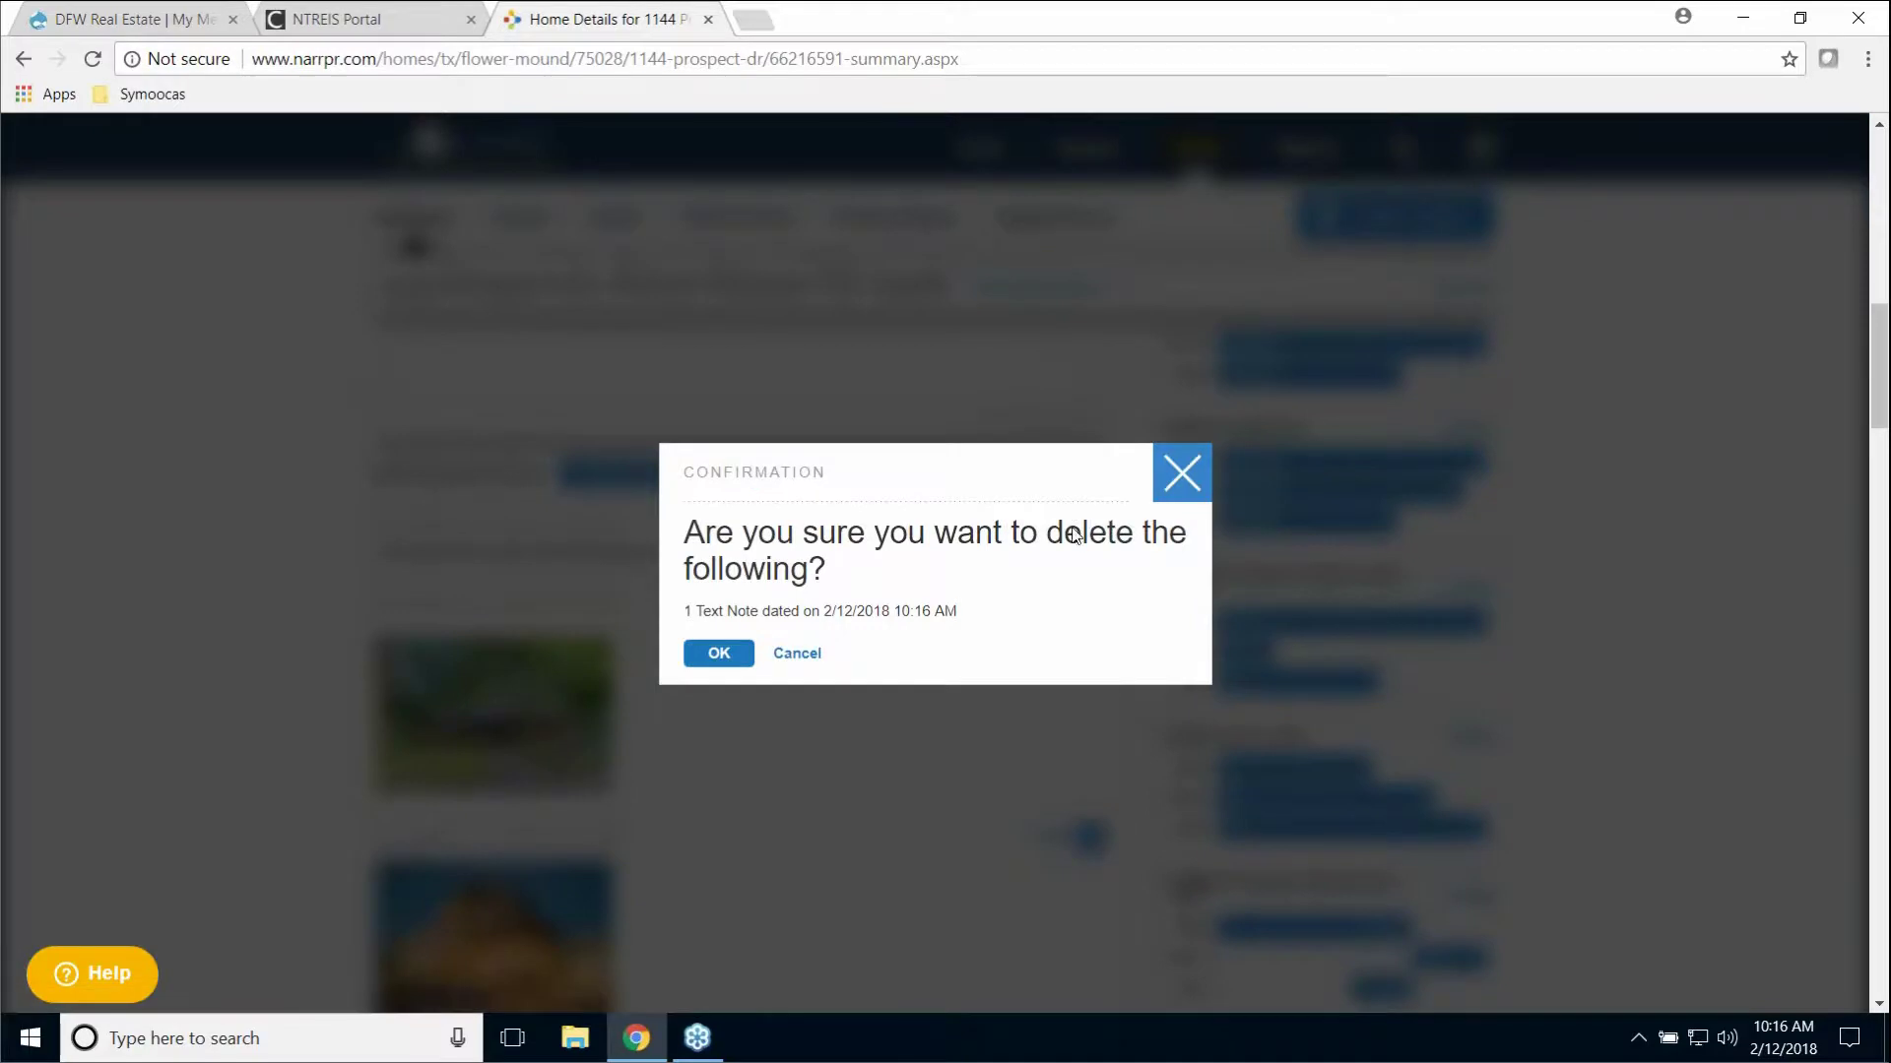
{"action": "left_click", "coordinate": [731, 657]}
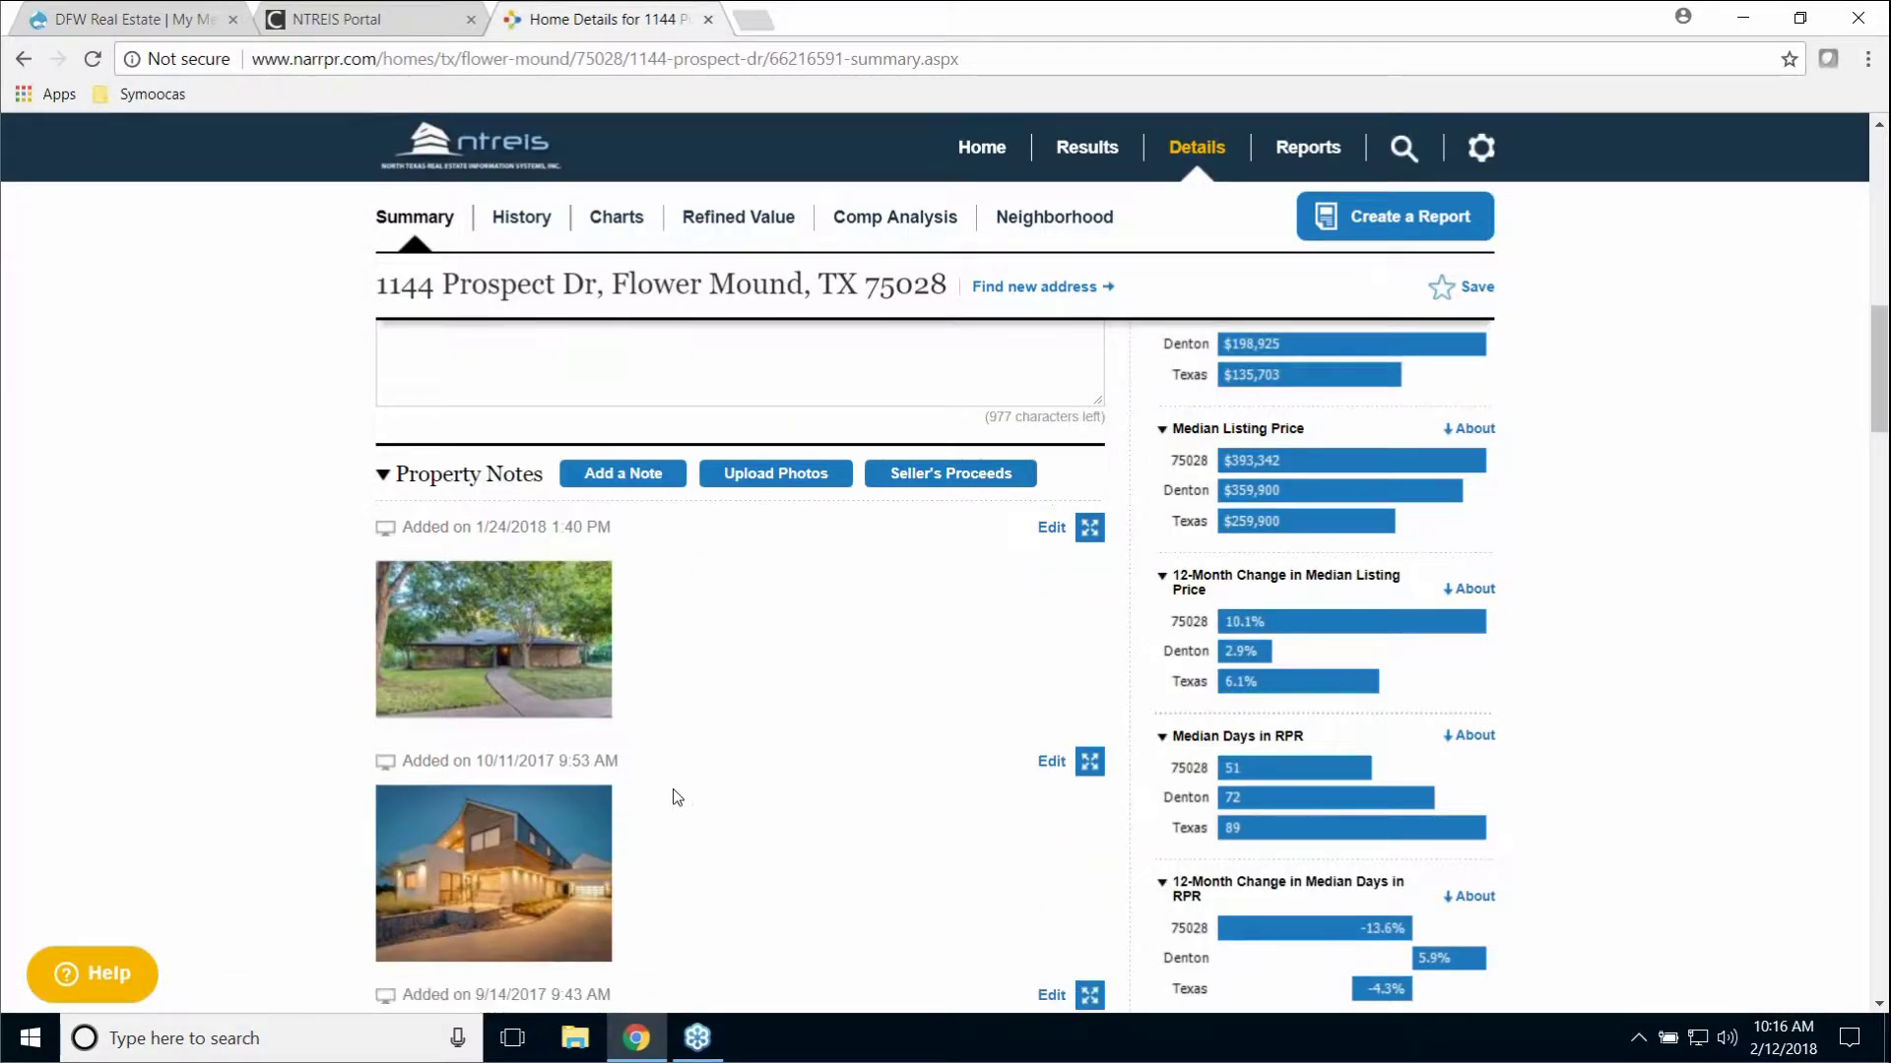
{"action": "left_click", "coordinate": [1052, 530]}
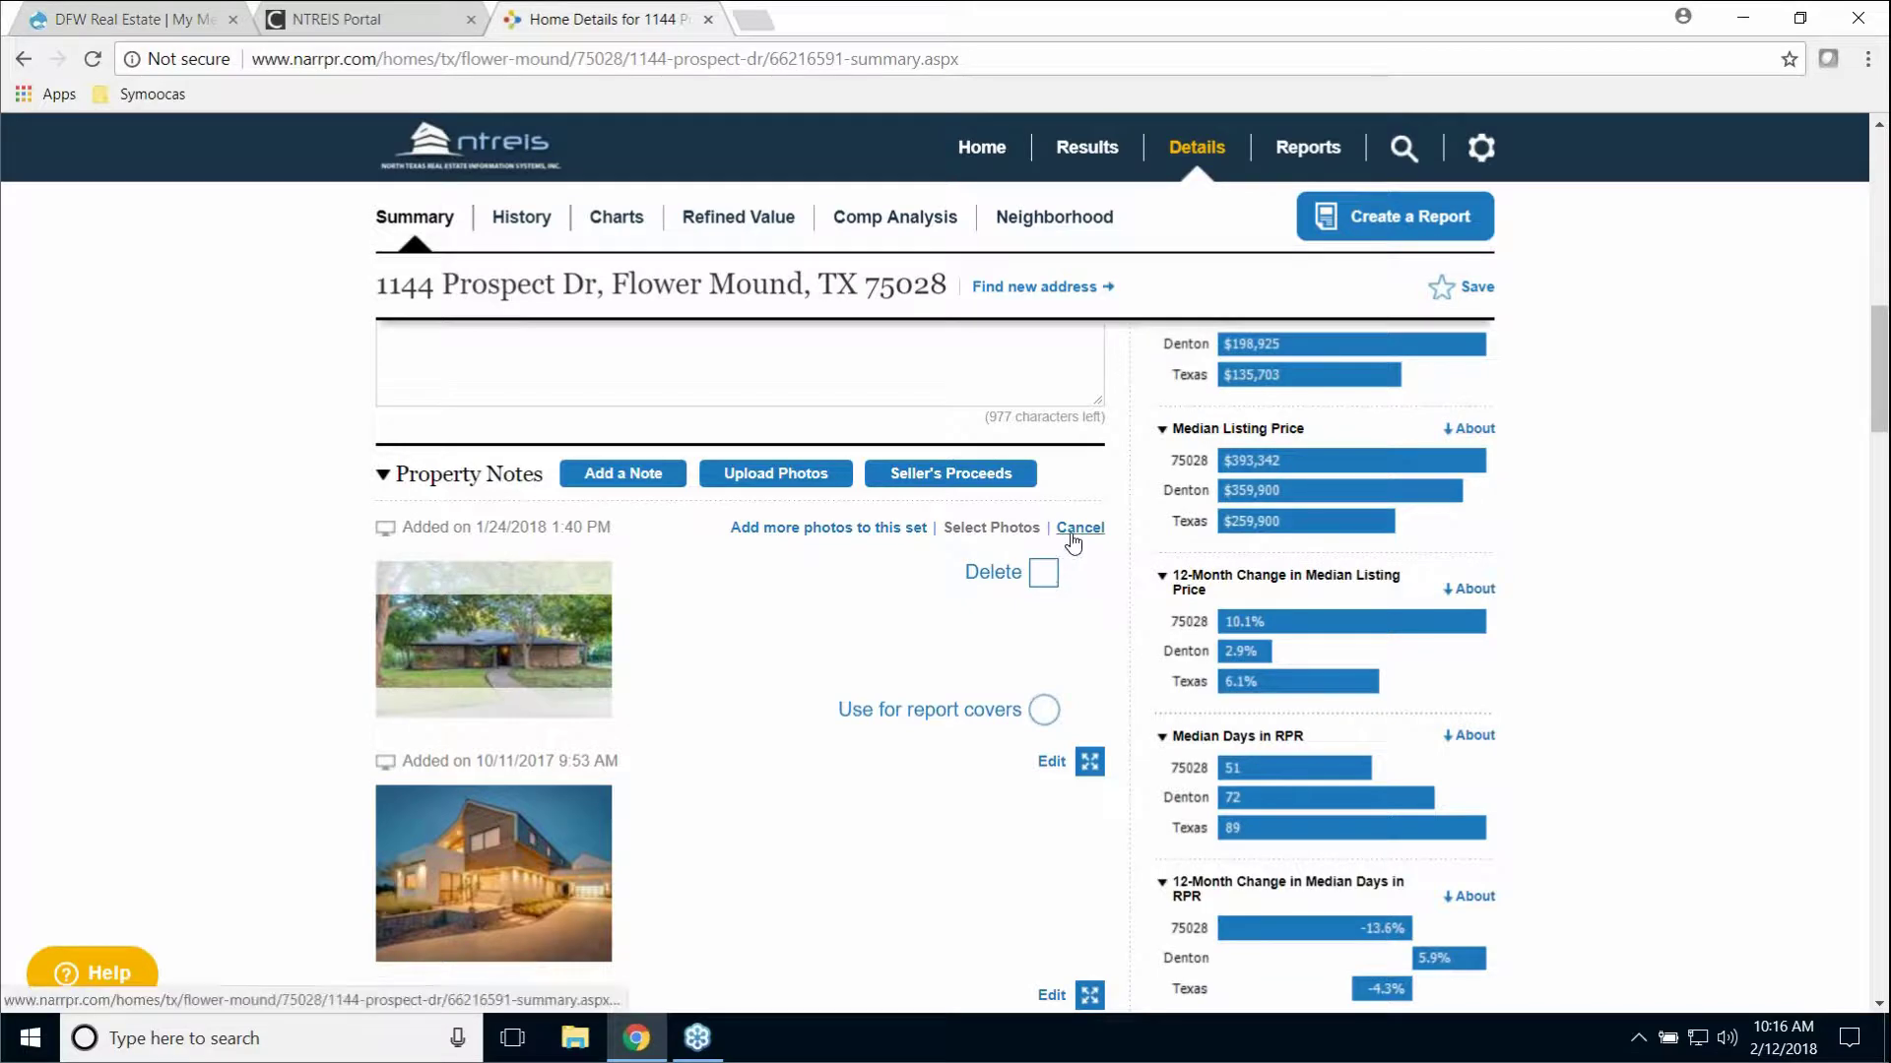
{"action": "left_click", "coordinate": [1080, 529]}
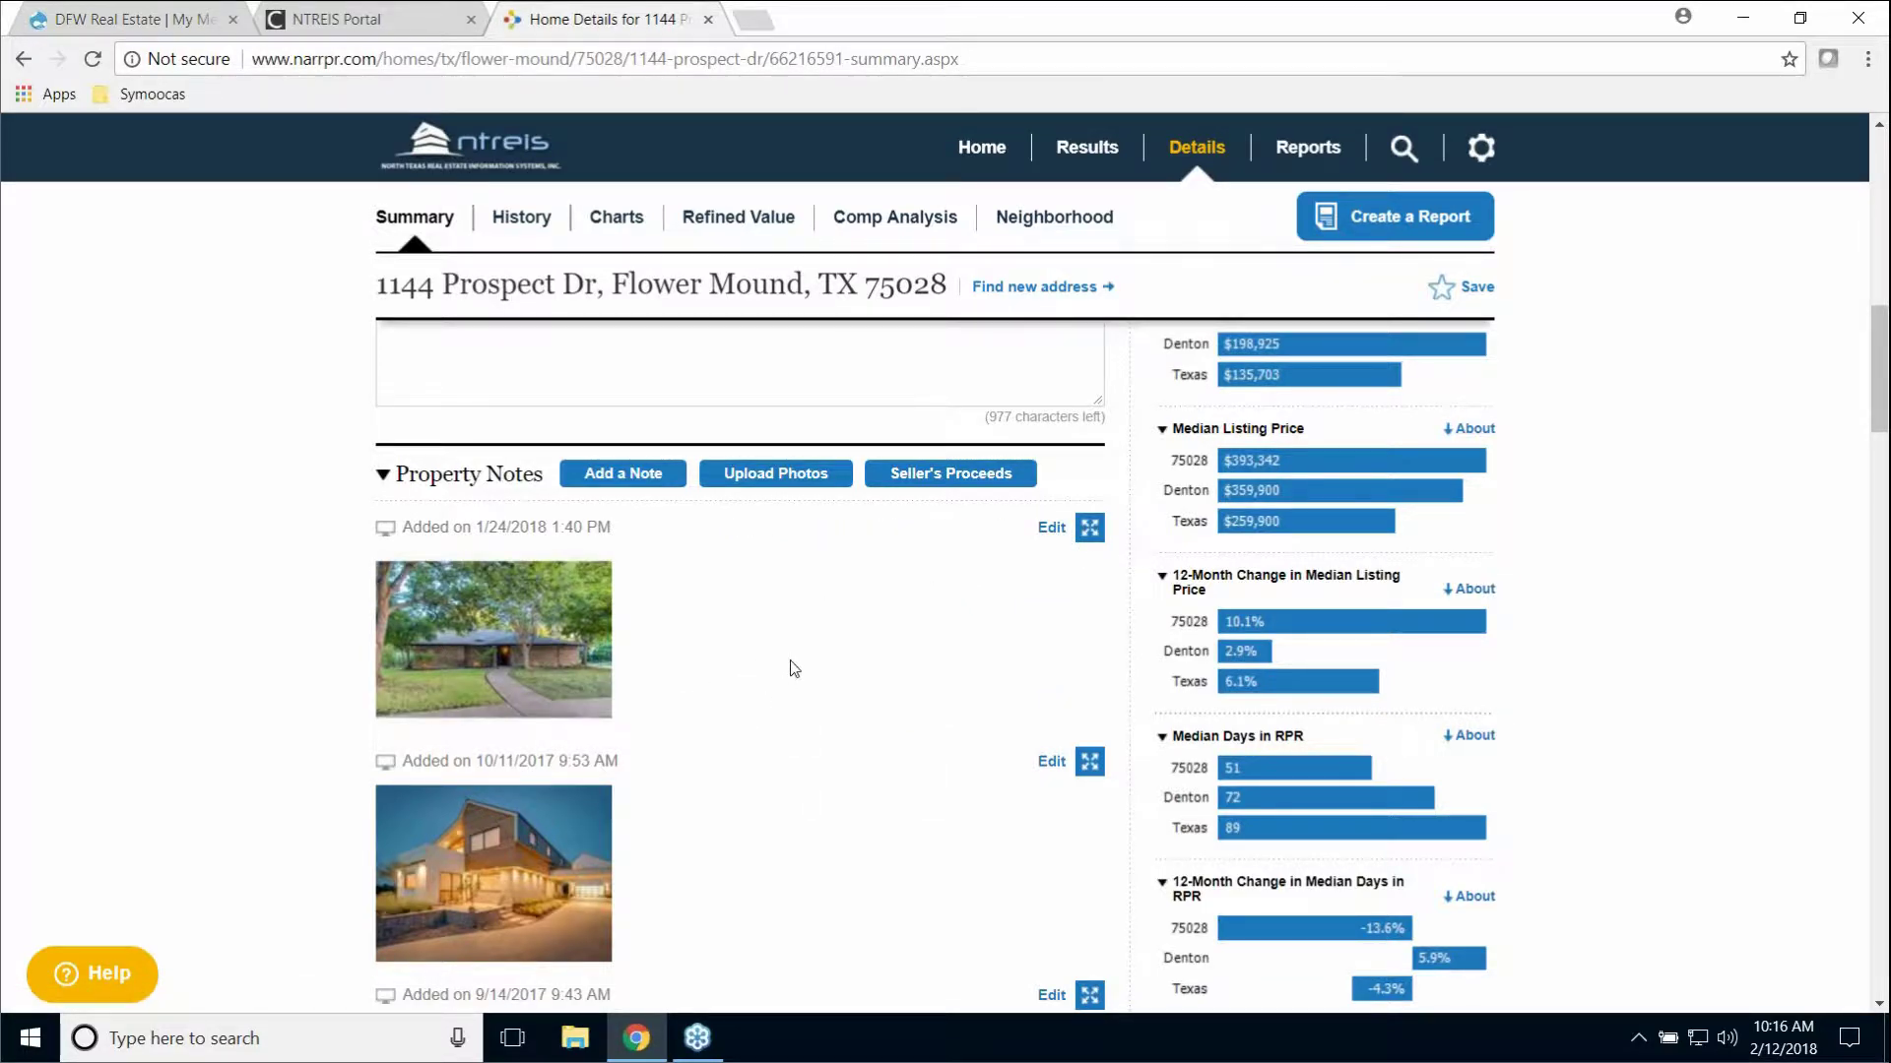
Step: Scroll past the Property Notes list to the Homeowner Facts and Home Facts sections
{"action": "scroll", "coordinate": [800, 668], "scroll_direction": "down", "scroll_amount": 4}
{"action": "scroll", "coordinate": [812, 670], "scroll_direction": "down", "scroll_amount": 5}
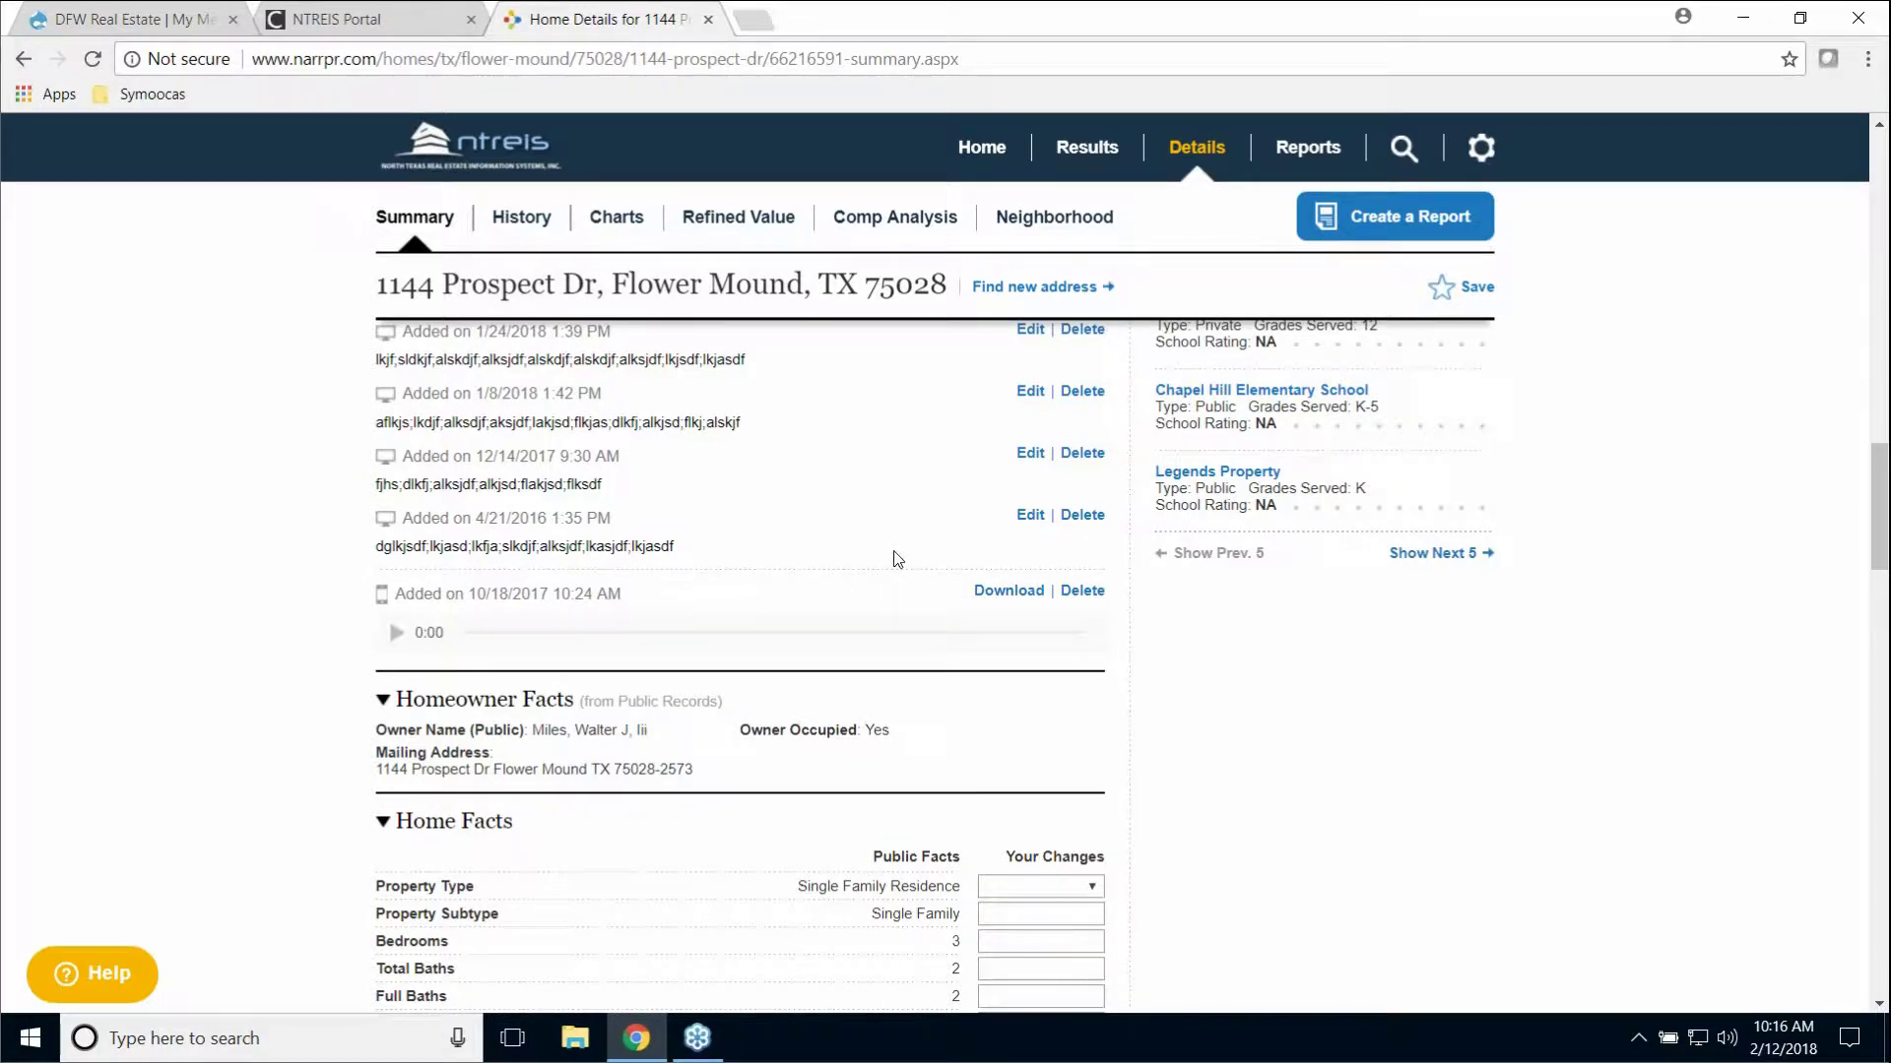
{"action": "scroll", "coordinate": [892, 562], "scroll_direction": "up", "scroll_amount": 4}
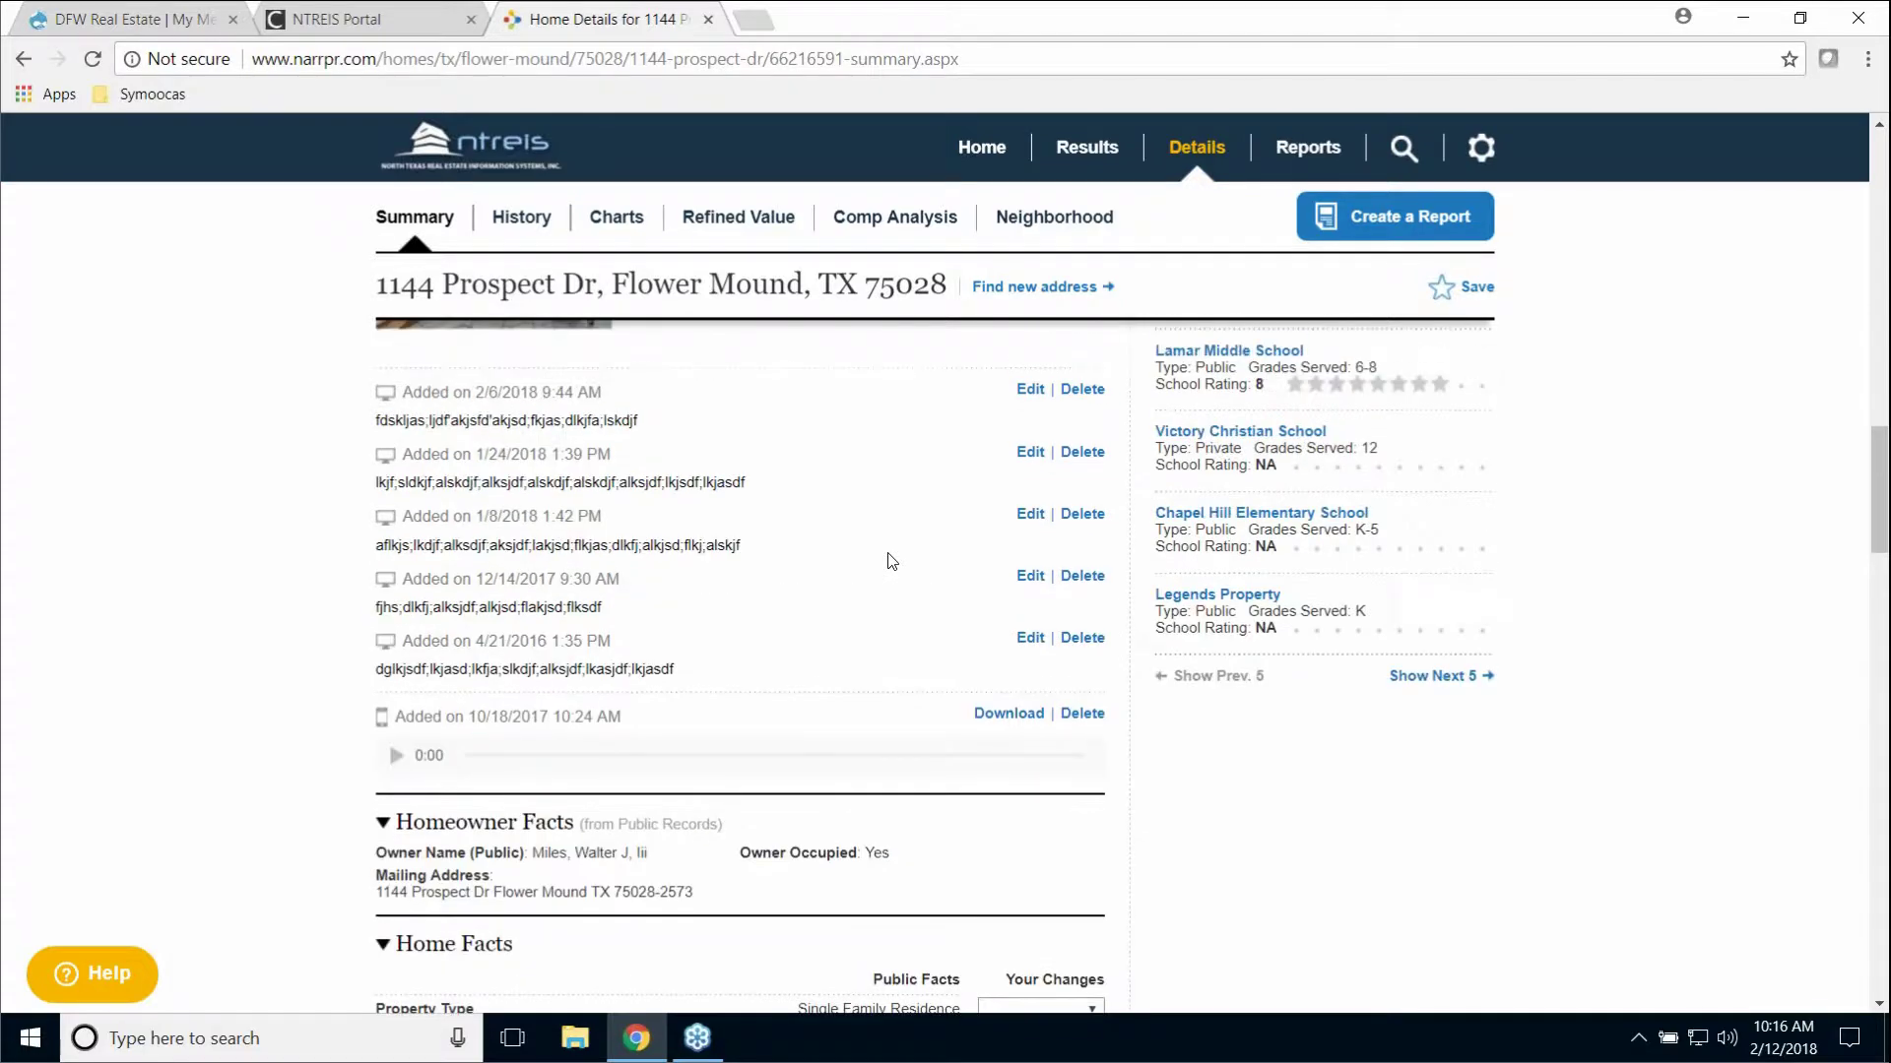
{"action": "scroll", "coordinate": [892, 562], "scroll_direction": "up", "scroll_amount": 3}
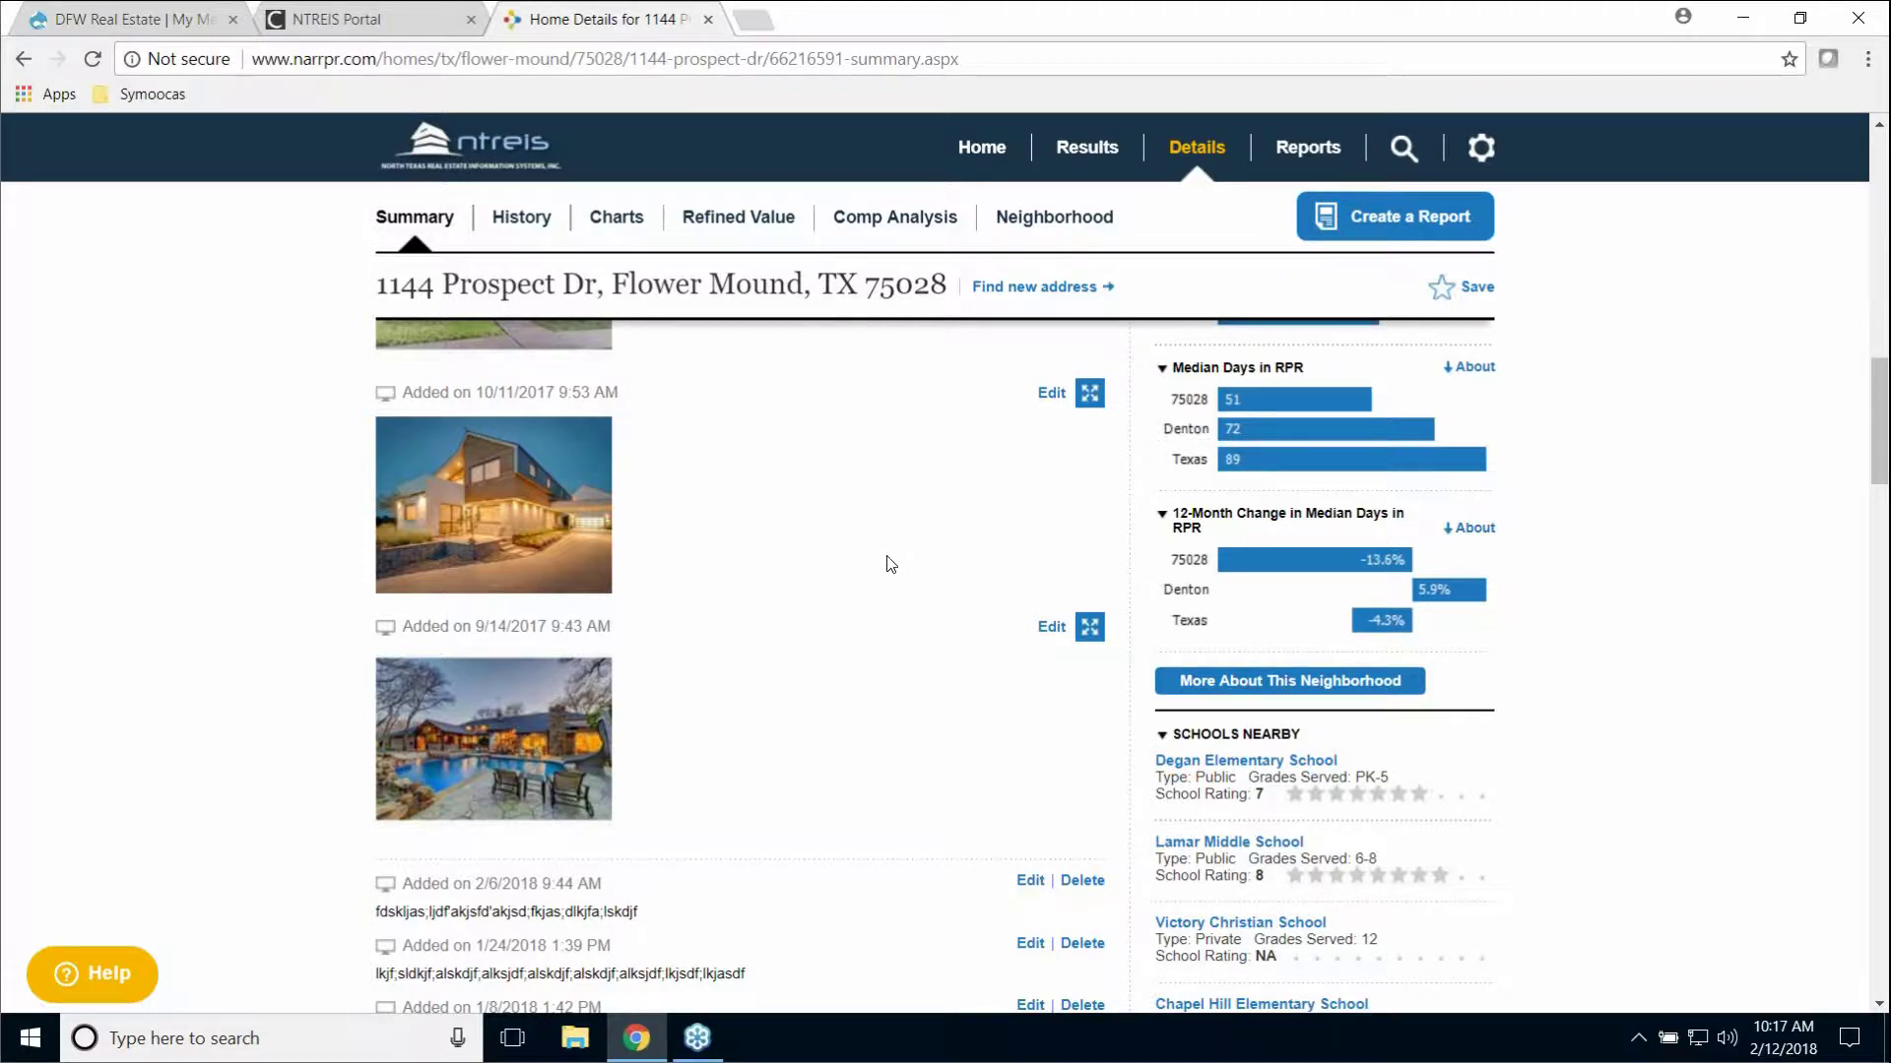
{"action": "scroll", "coordinate": [889, 563], "scroll_direction": "up", "scroll_amount": 3}
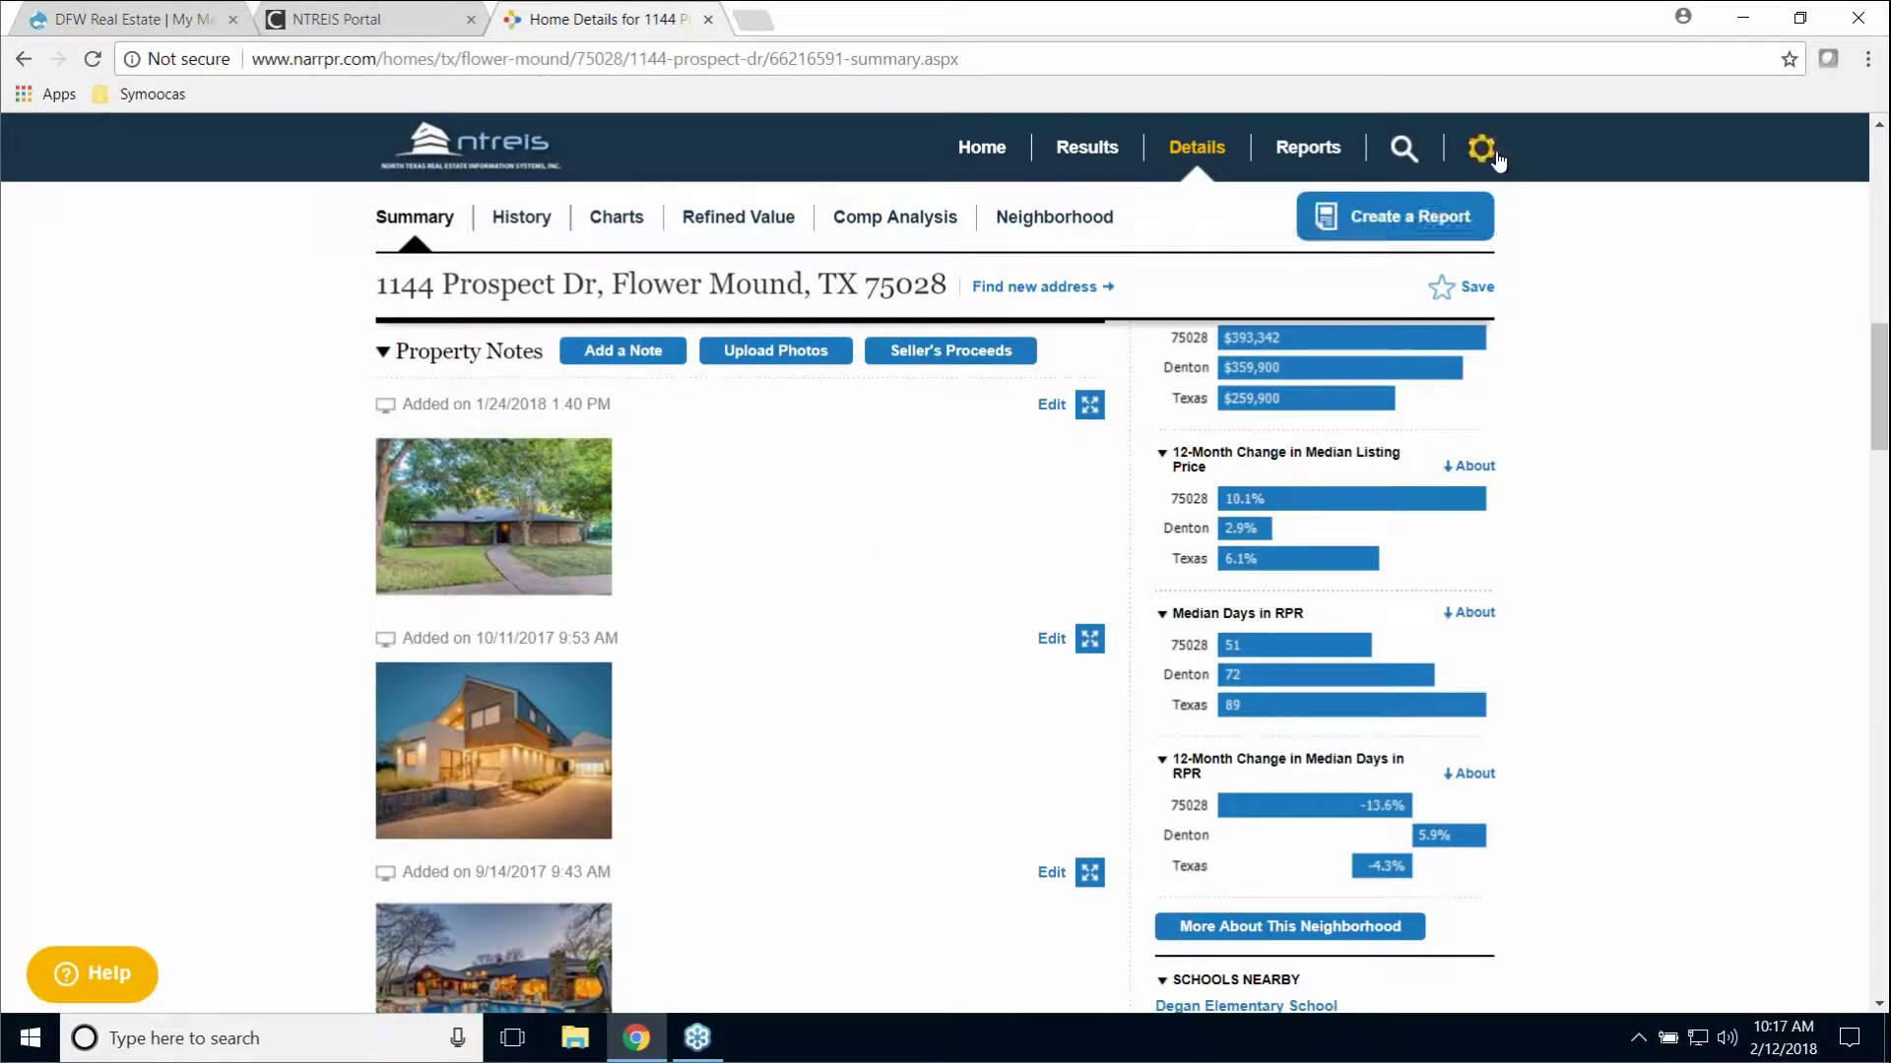
{"action": "scroll", "coordinate": [757, 764], "scroll_direction": "down", "scroll_amount": 8}
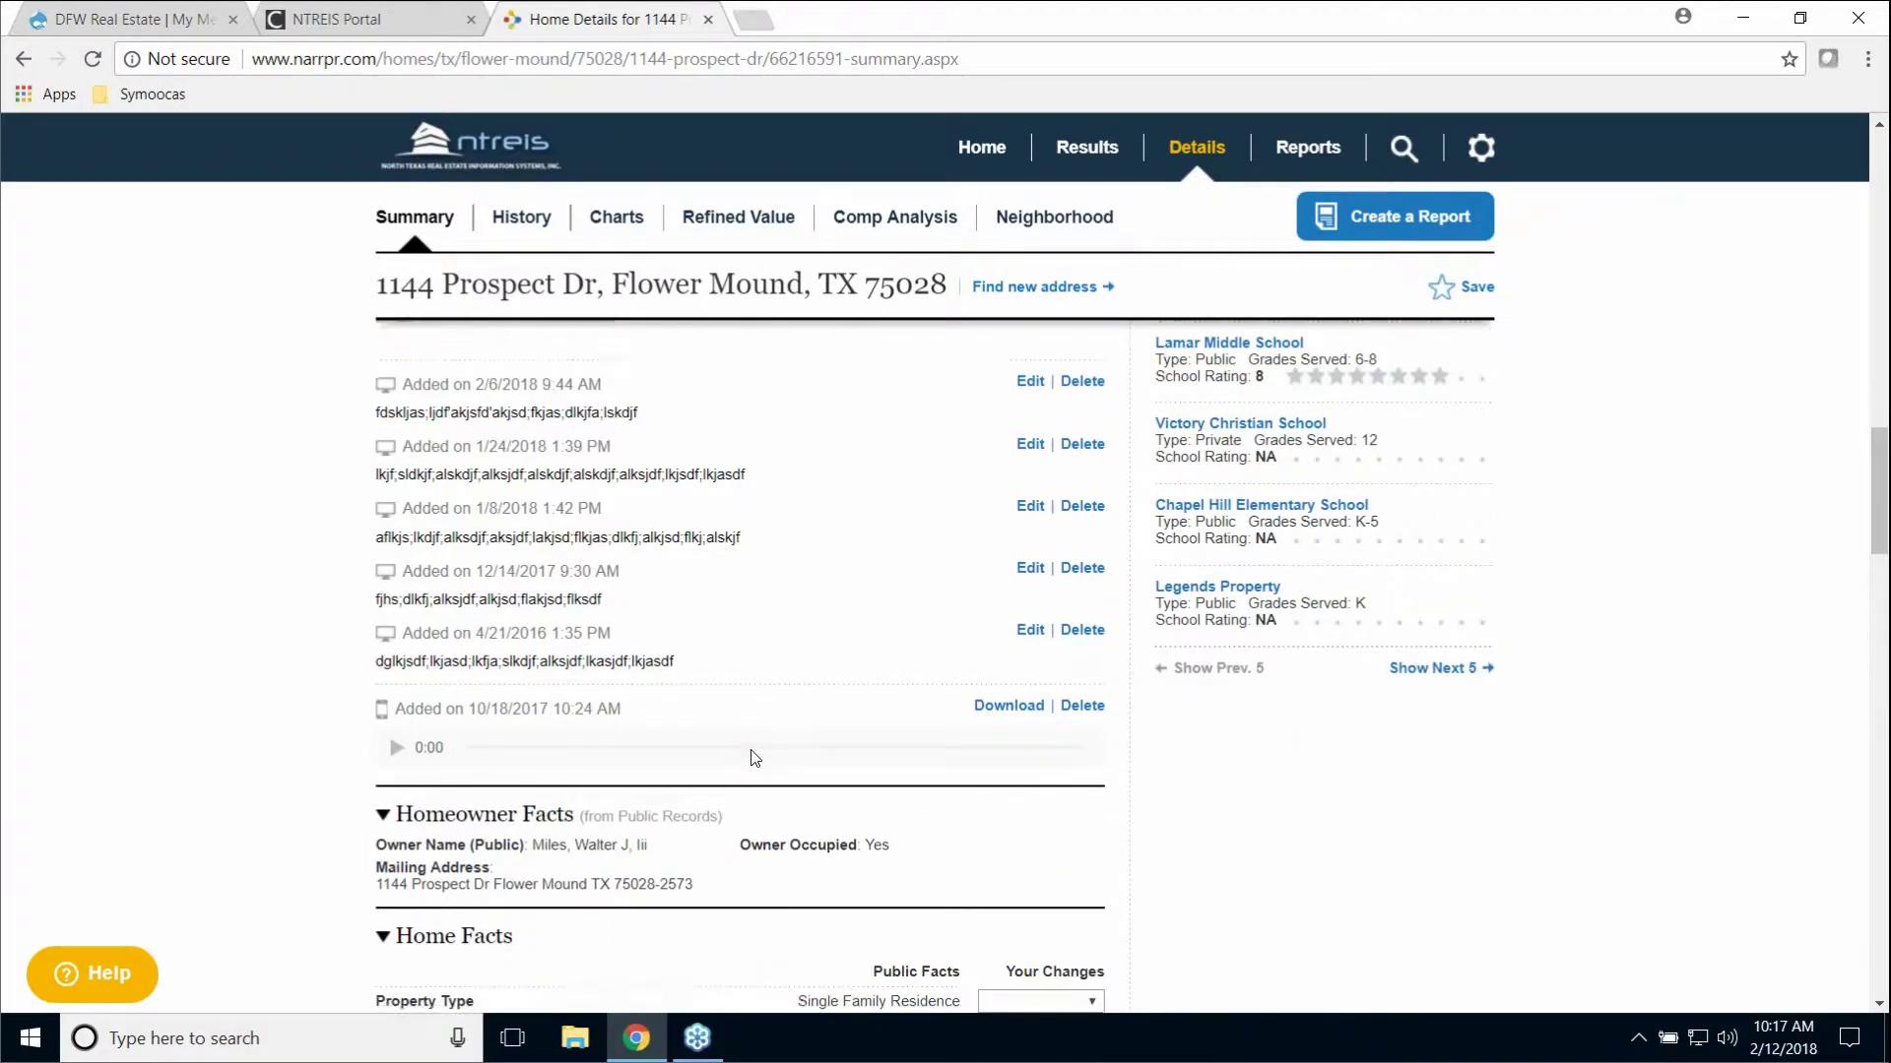
{"action": "scroll", "coordinate": [755, 756], "scroll_direction": "down", "scroll_amount": 4}
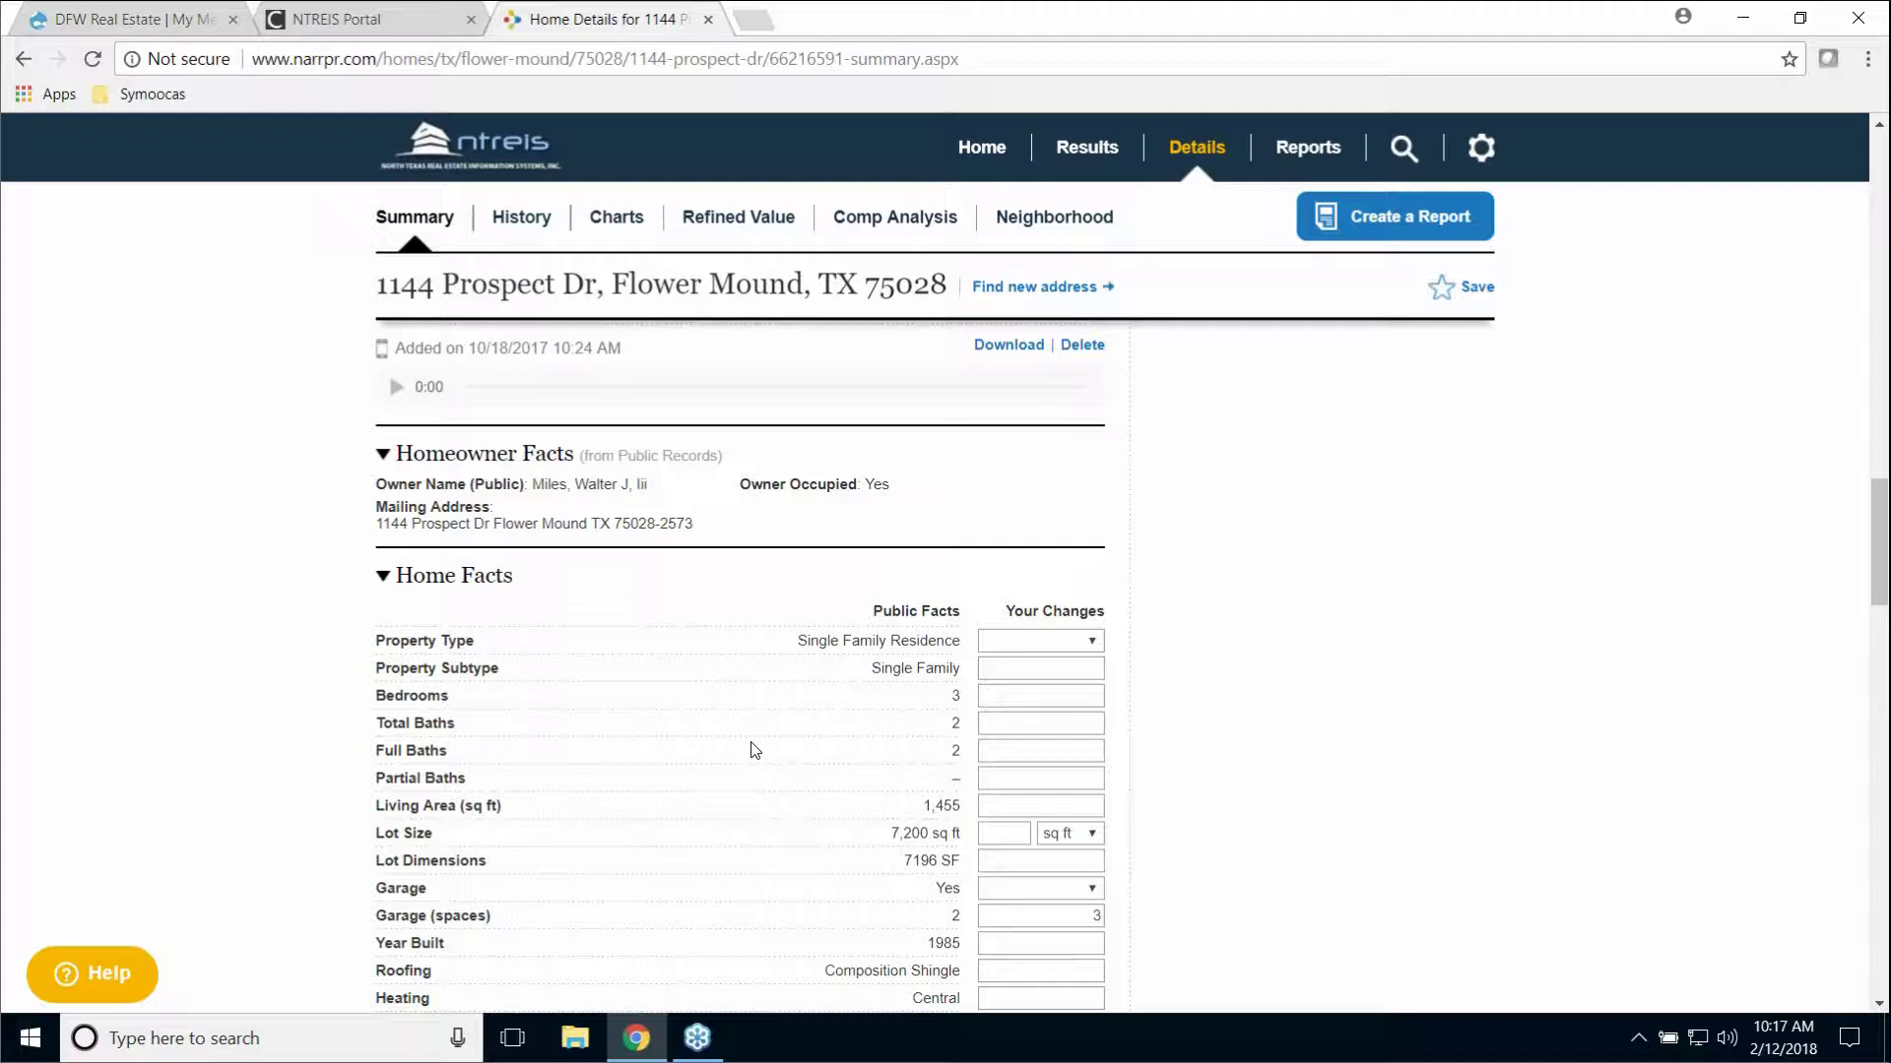
{"action": "scroll", "coordinate": [755, 750], "scroll_direction": "down", "scroll_amount": 3}
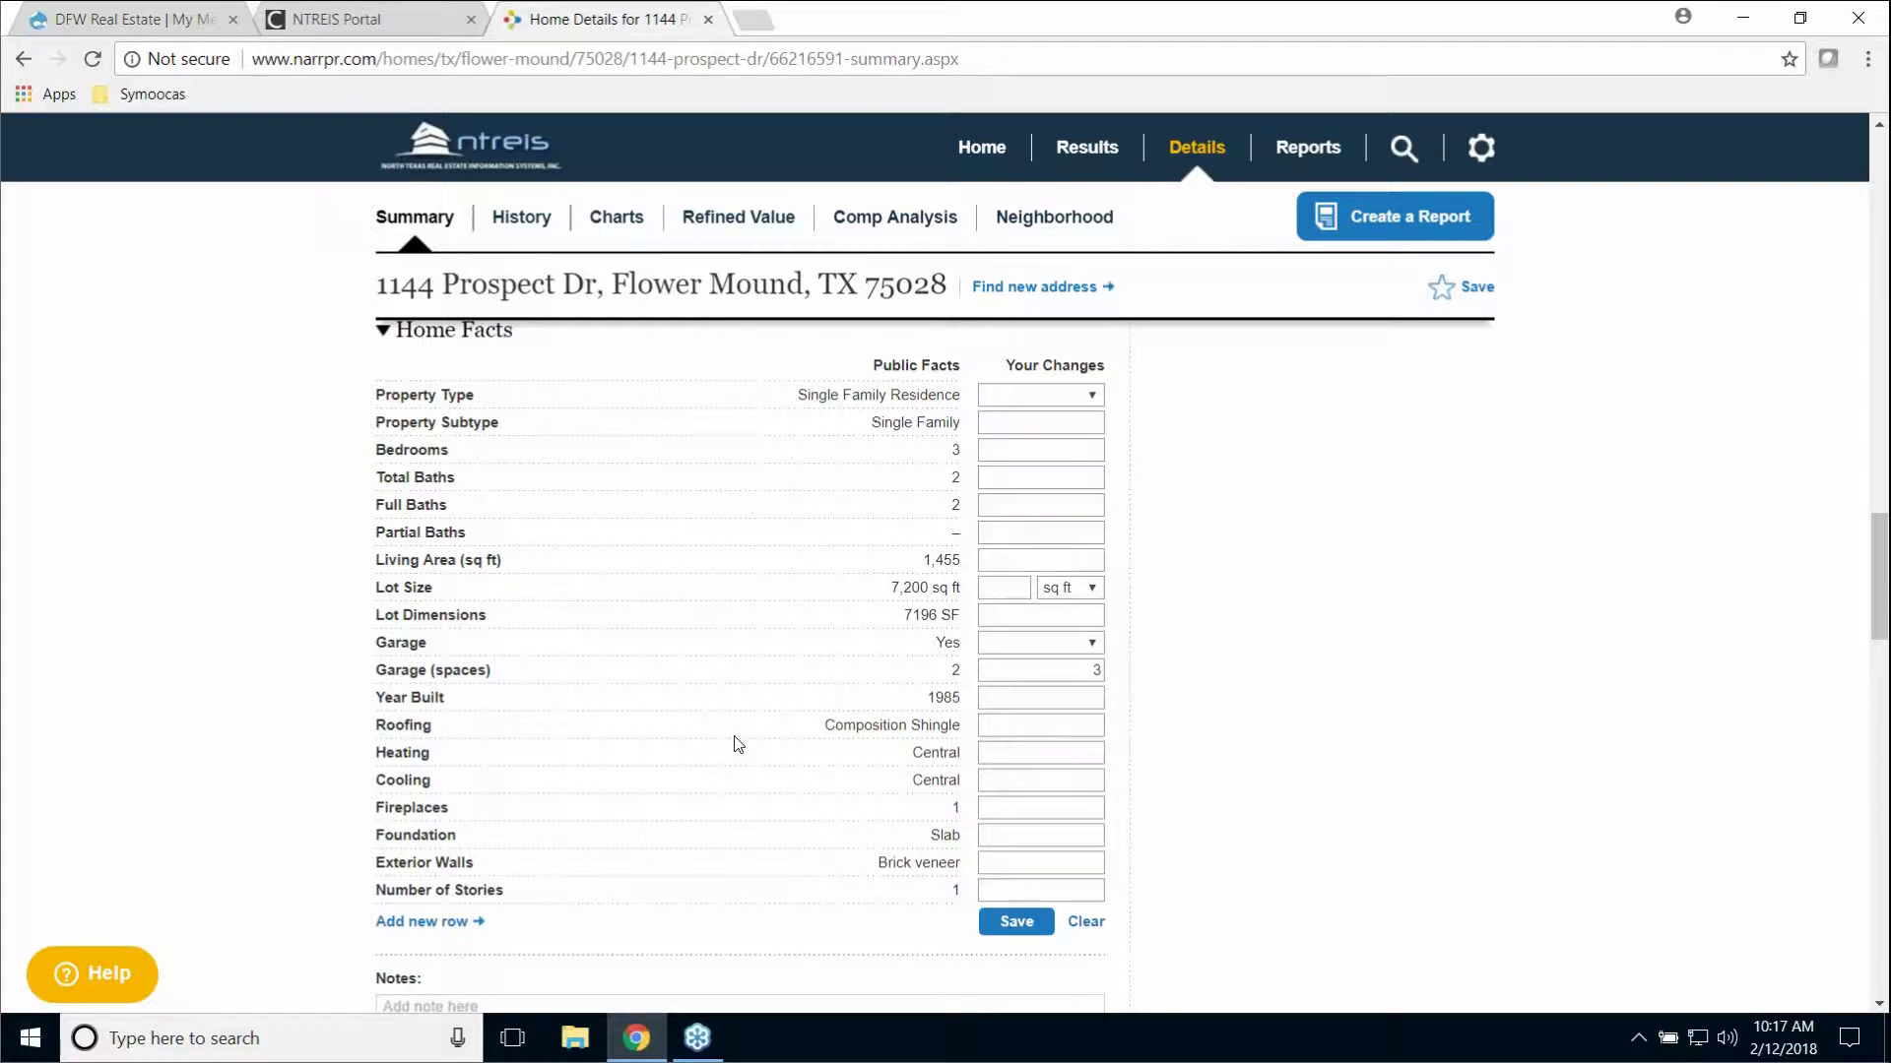
{"action": "scroll", "coordinate": [738, 744], "scroll_direction": "down", "scroll_amount": 1}
{"action": "scroll", "coordinate": [740, 746], "scroll_direction": "down", "scroll_amount": 1}
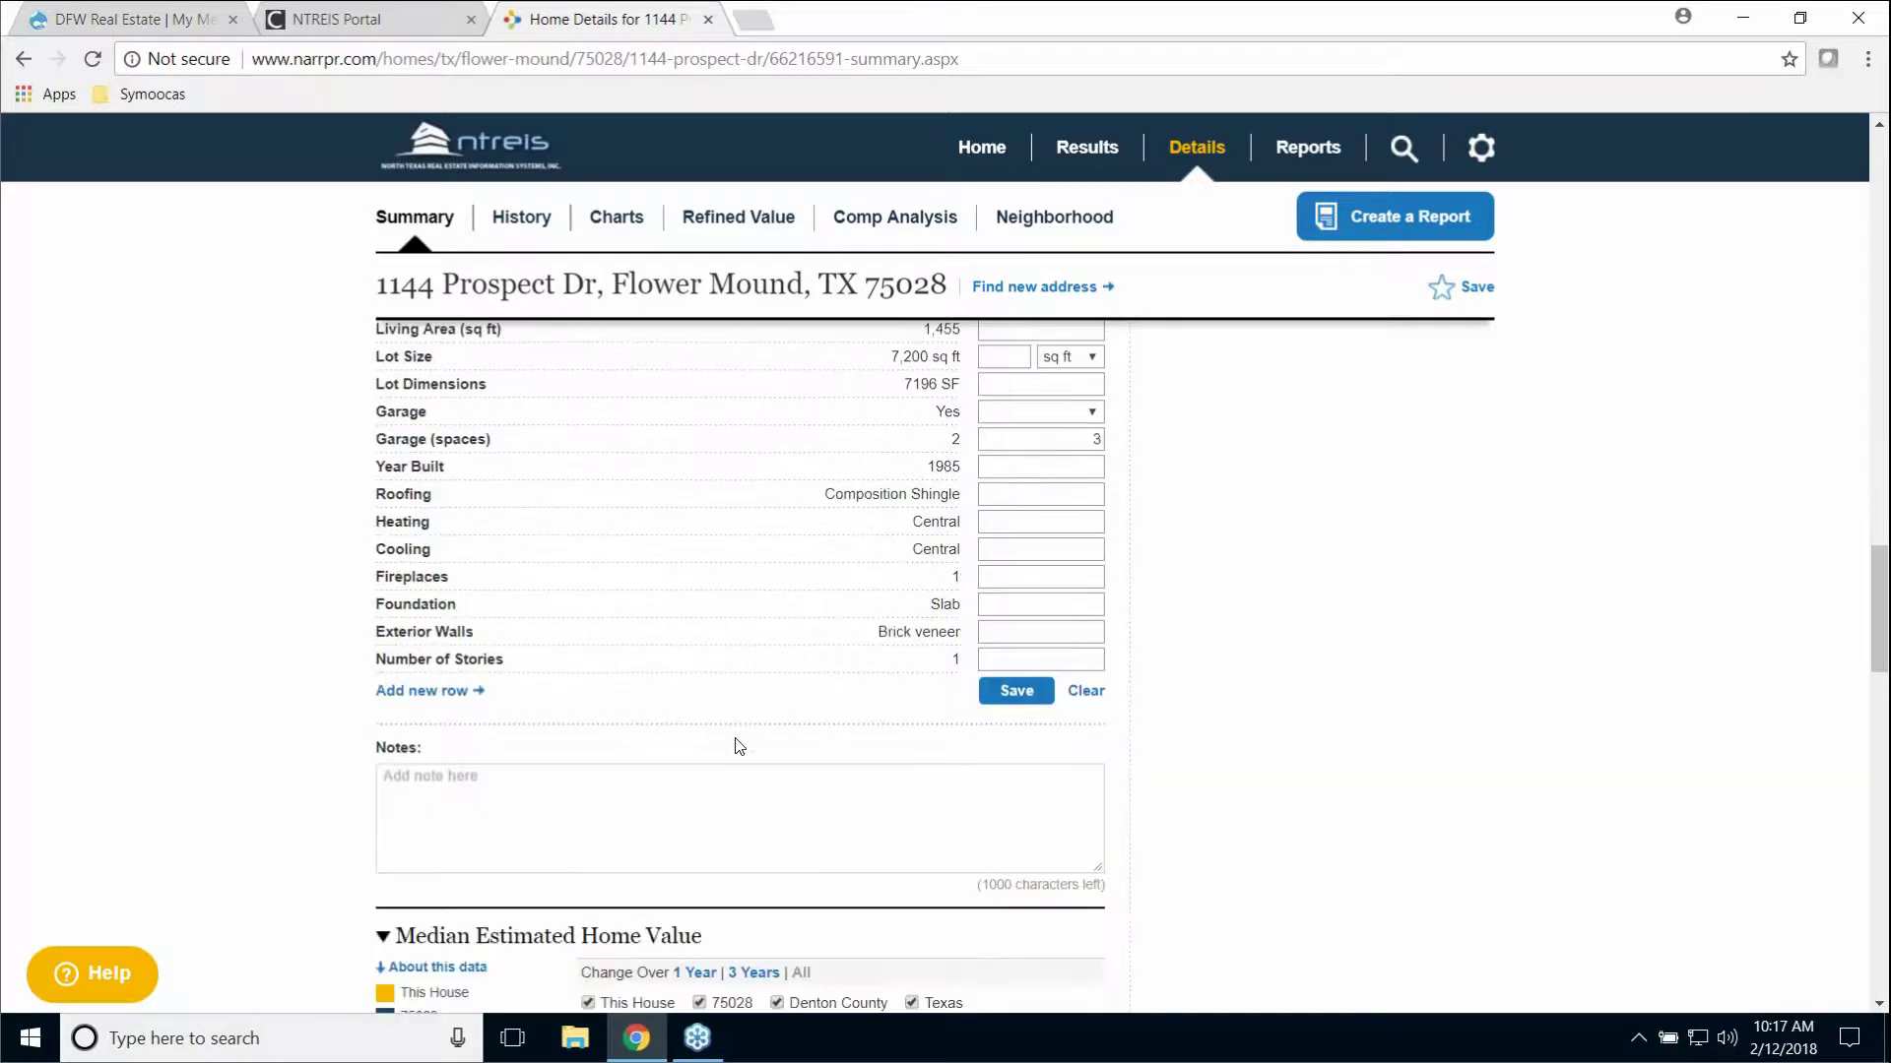
{"action": "scroll", "coordinate": [738, 748], "scroll_direction": "up", "scroll_amount": 2}
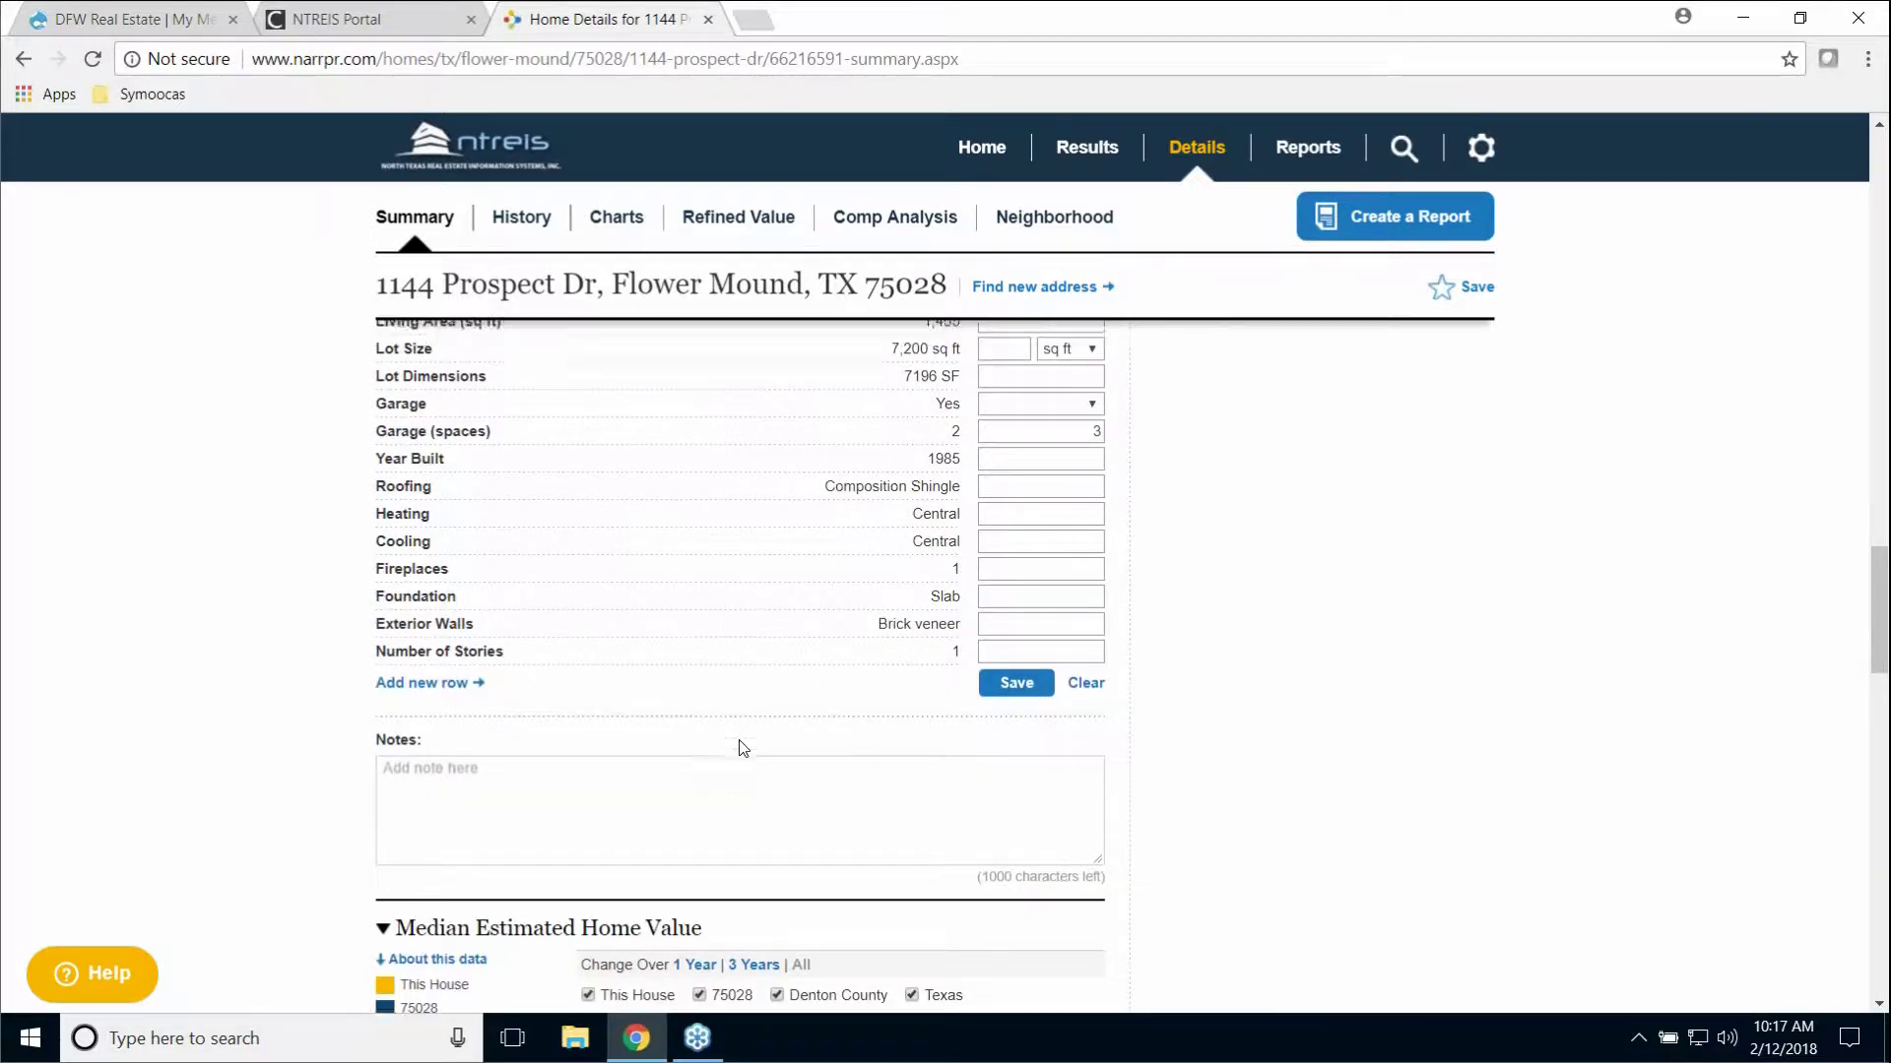
{"action": "scroll", "coordinate": [744, 748], "scroll_direction": "up", "scroll_amount": 1}
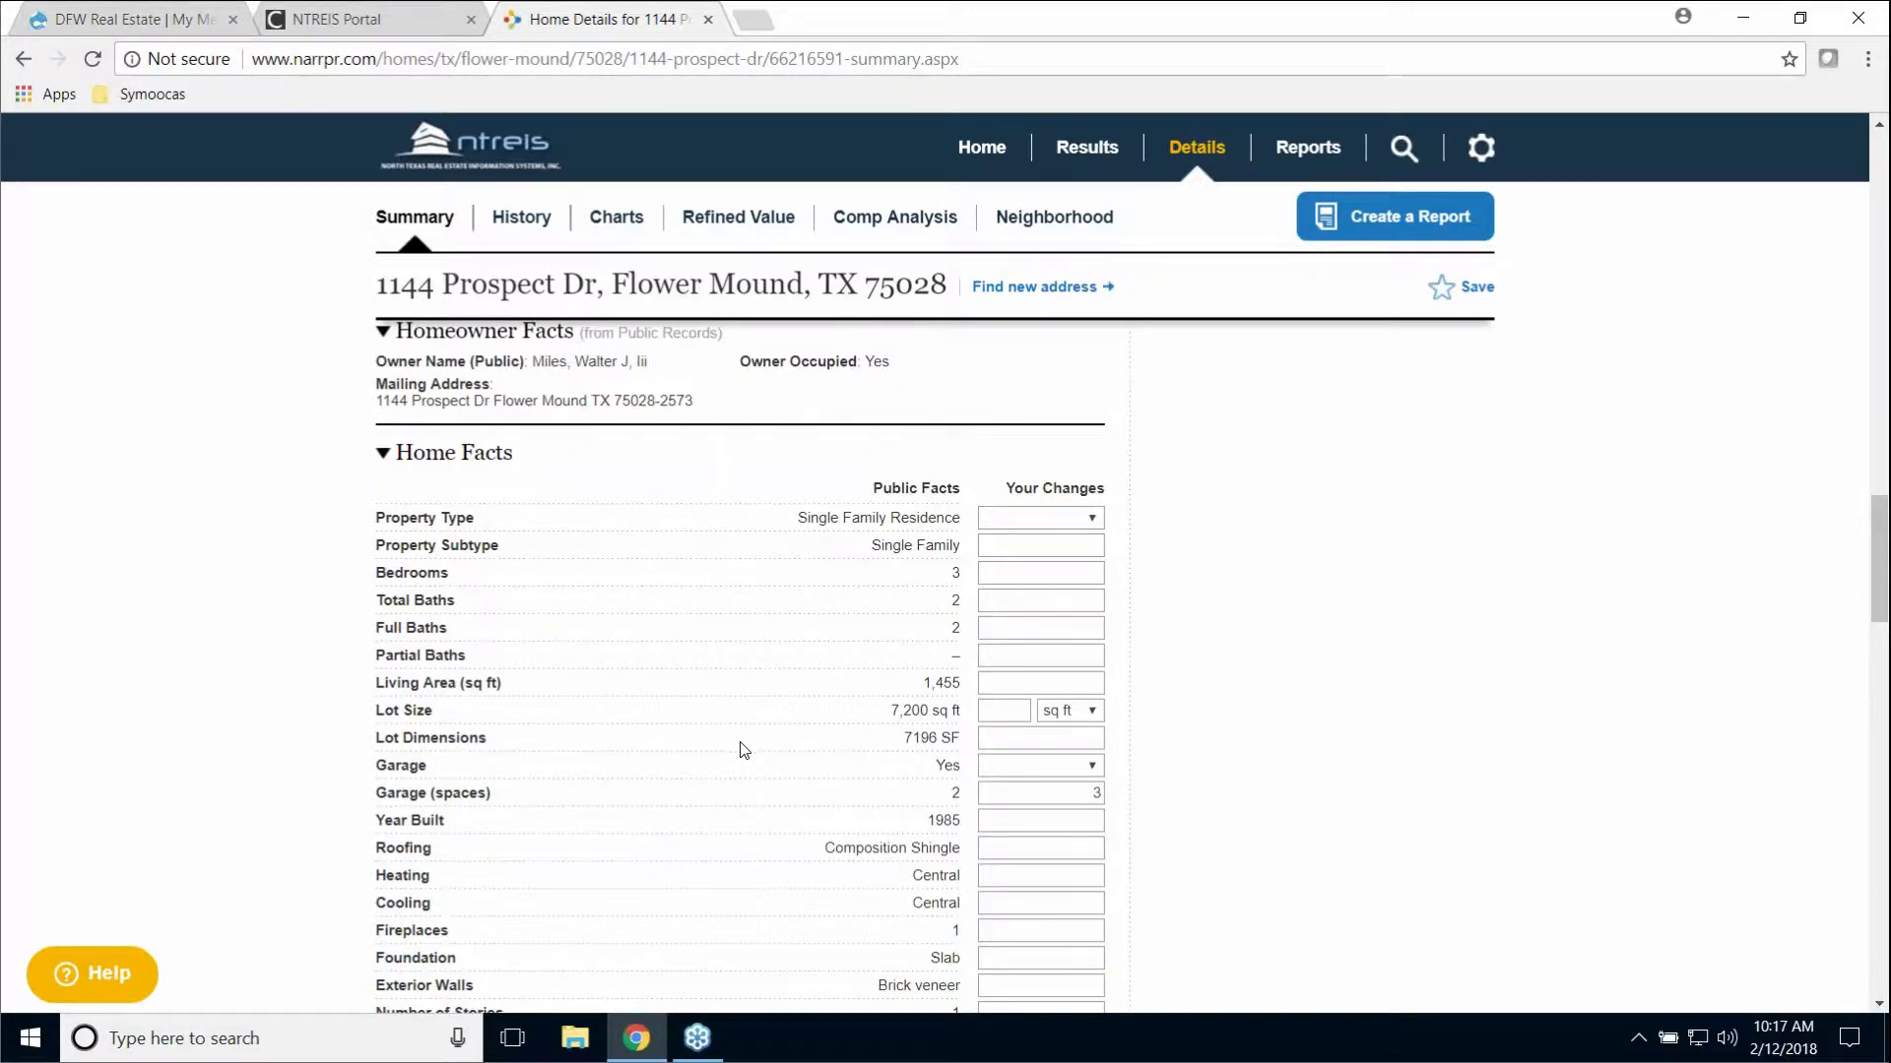
{"action": "scroll", "coordinate": [743, 750], "scroll_direction": "down", "scroll_amount": 1}
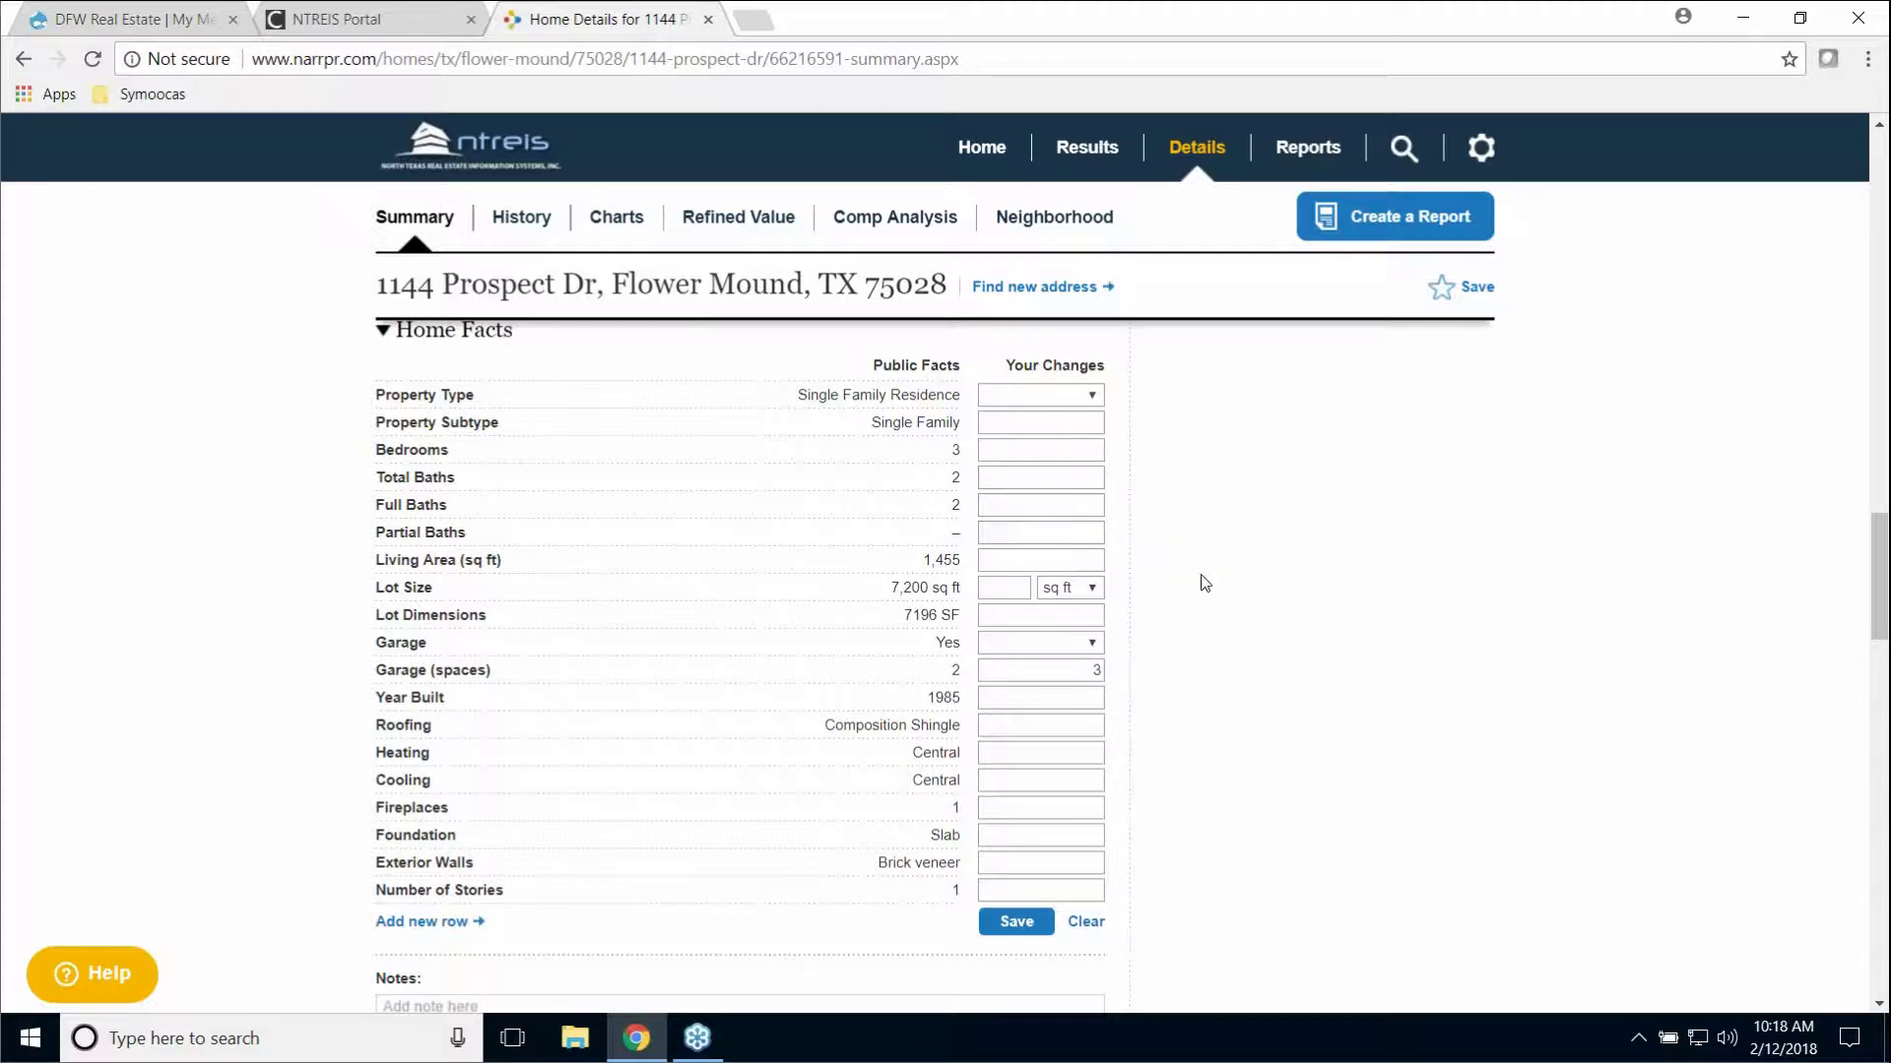
{"action": "scroll", "coordinate": [1203, 587], "scroll_direction": "down", "scroll_amount": 1}
{"action": "scroll", "coordinate": [1203, 587], "scroll_direction": "down", "scroll_amount": 4}
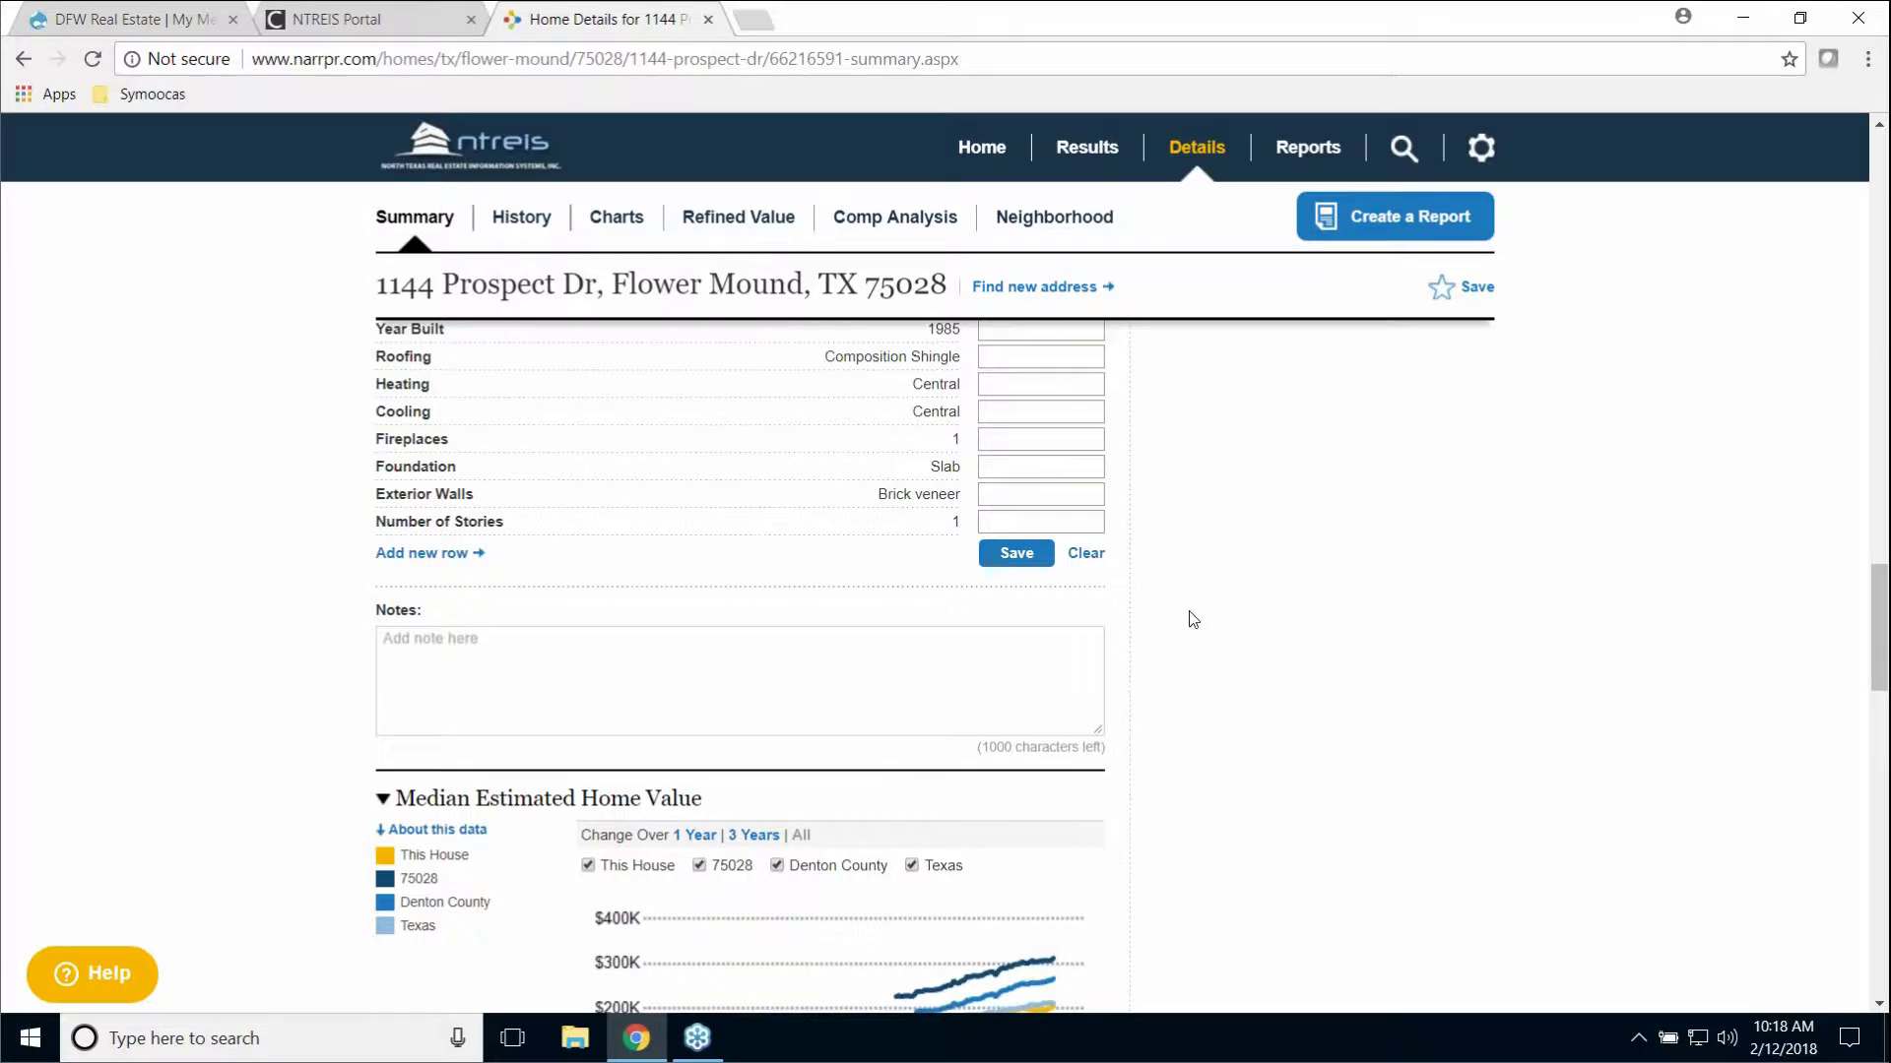
Step: Uncheck Texas, Denton County and 75028 so the home value chart plots only This House
{"action": "scroll", "coordinate": [1189, 620], "scroll_direction": "down", "scroll_amount": 2}
{"action": "scroll", "coordinate": [1175, 623], "scroll_direction": "down", "scroll_amount": 2}
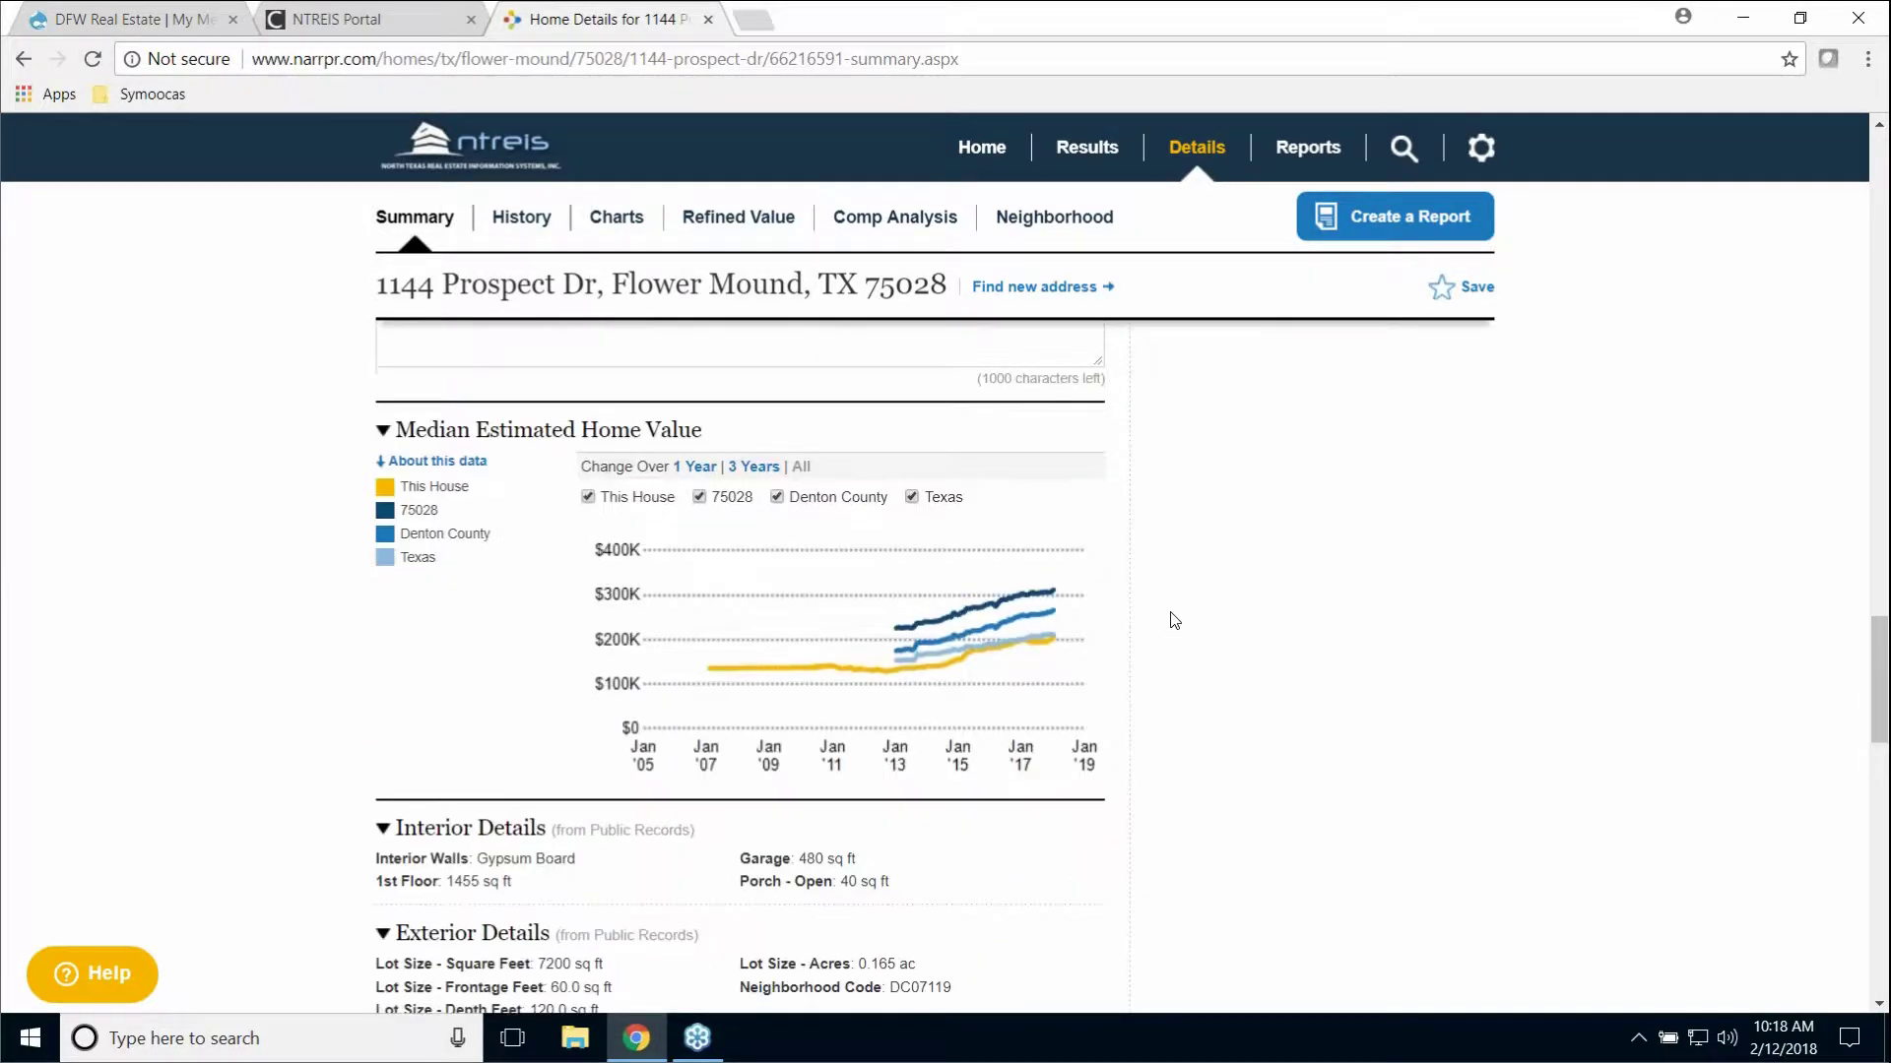
{"action": "scroll", "coordinate": [1179, 615], "scroll_direction": "down", "scroll_amount": 1}
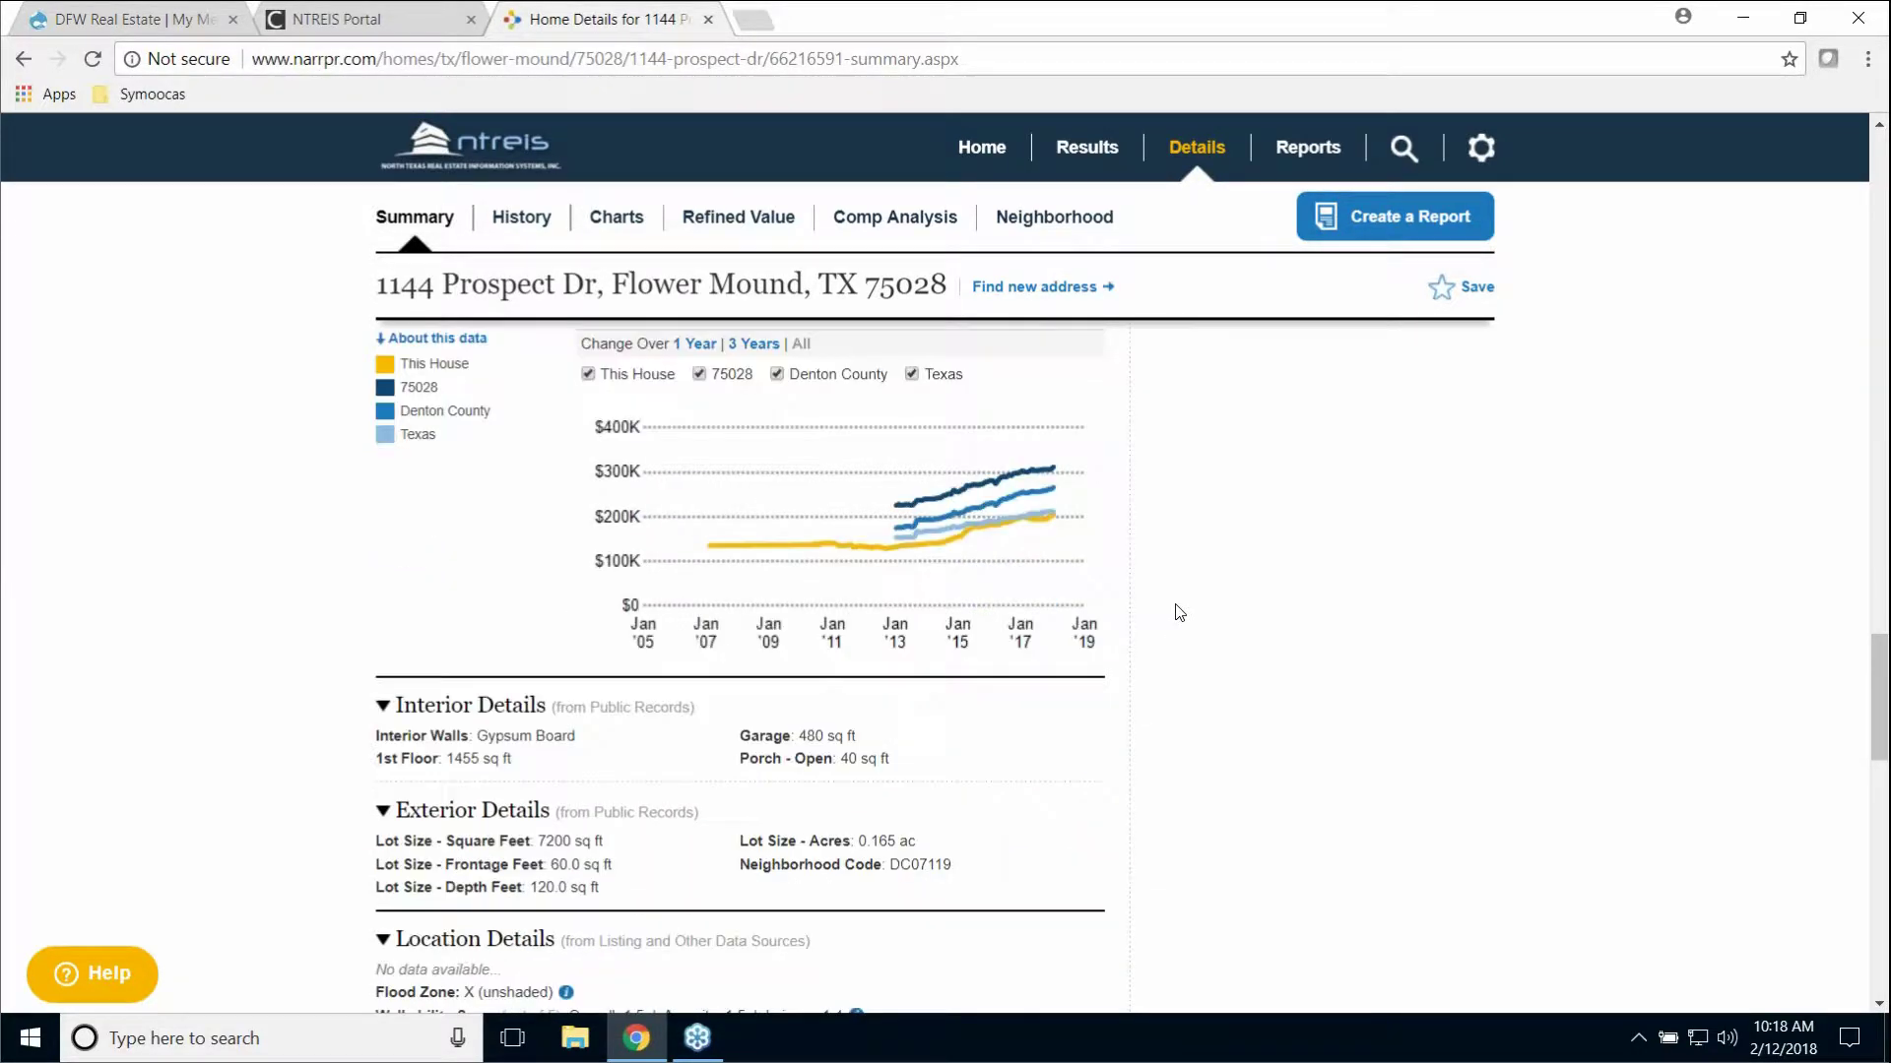
{"action": "scroll", "coordinate": [1173, 612], "scroll_direction": "up", "scroll_amount": 1}
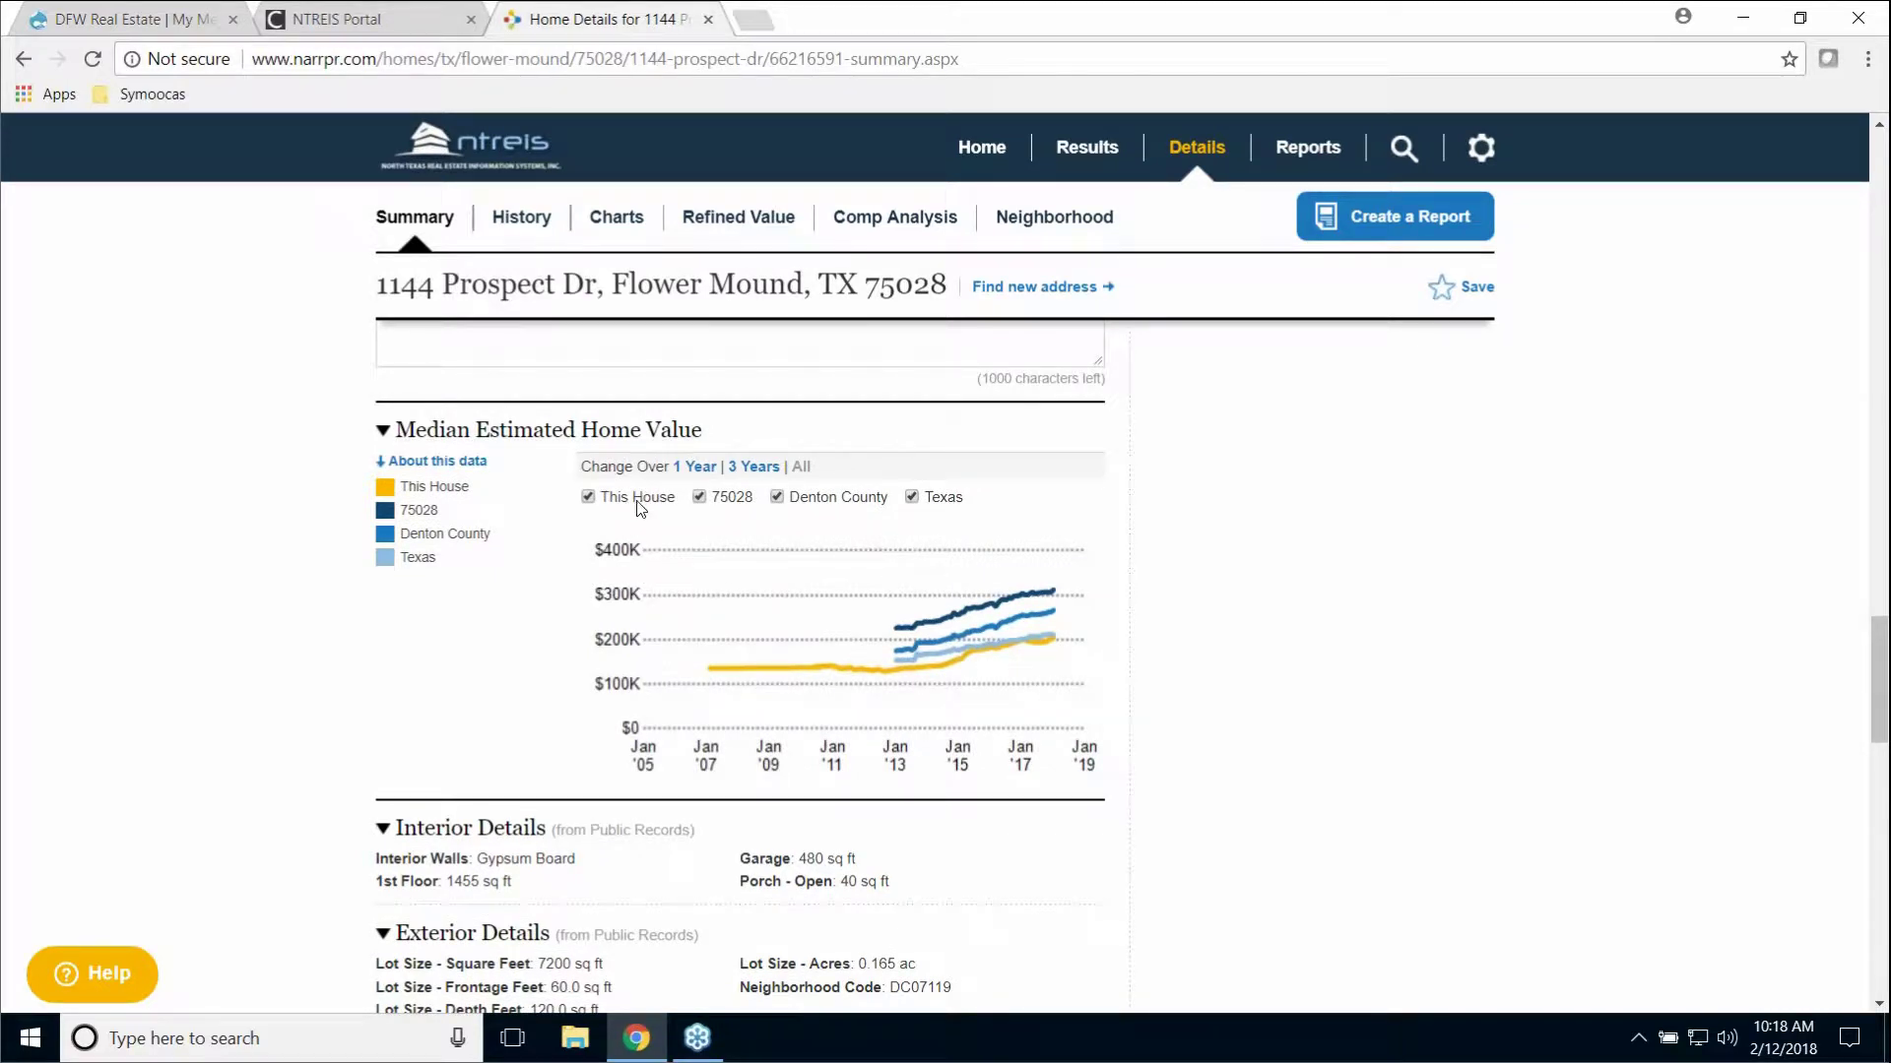
{"action": "left_click", "coordinate": [912, 497]}
{"action": "left_click", "coordinate": [777, 498]}
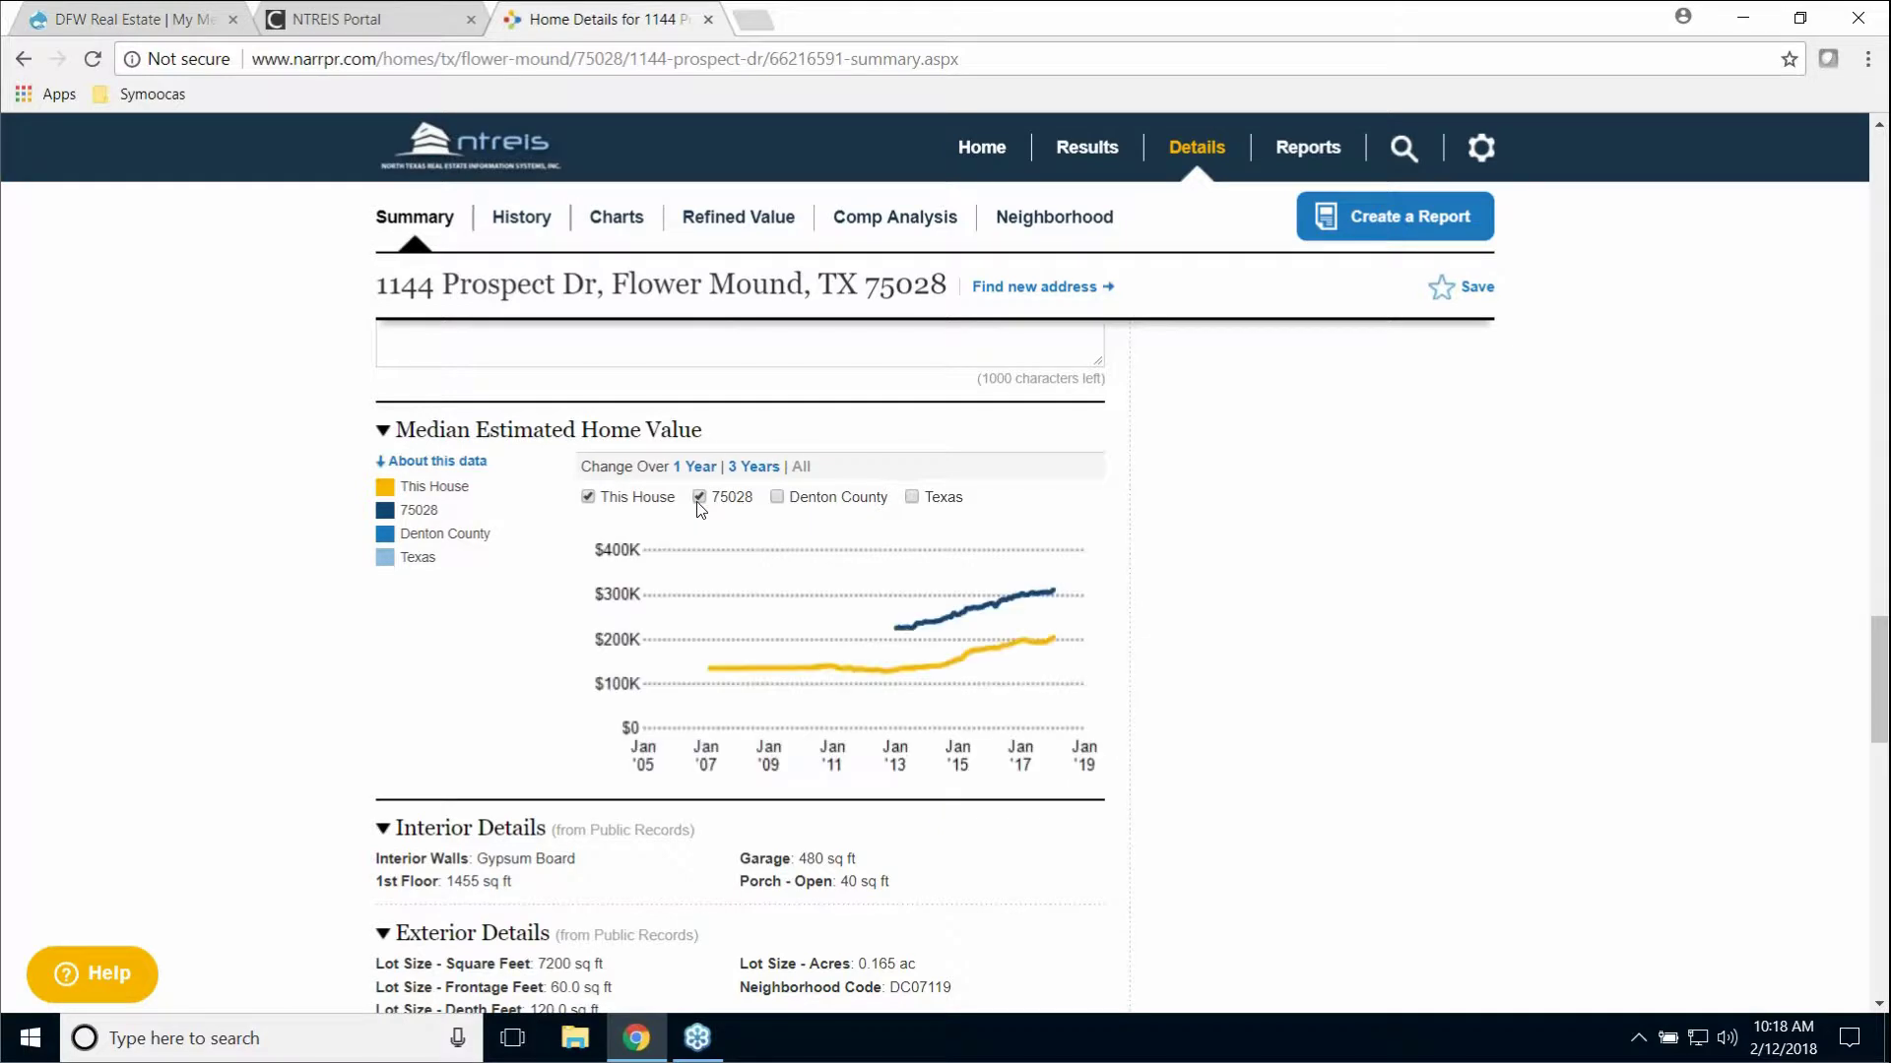
{"action": "left_click", "coordinate": [699, 498]}
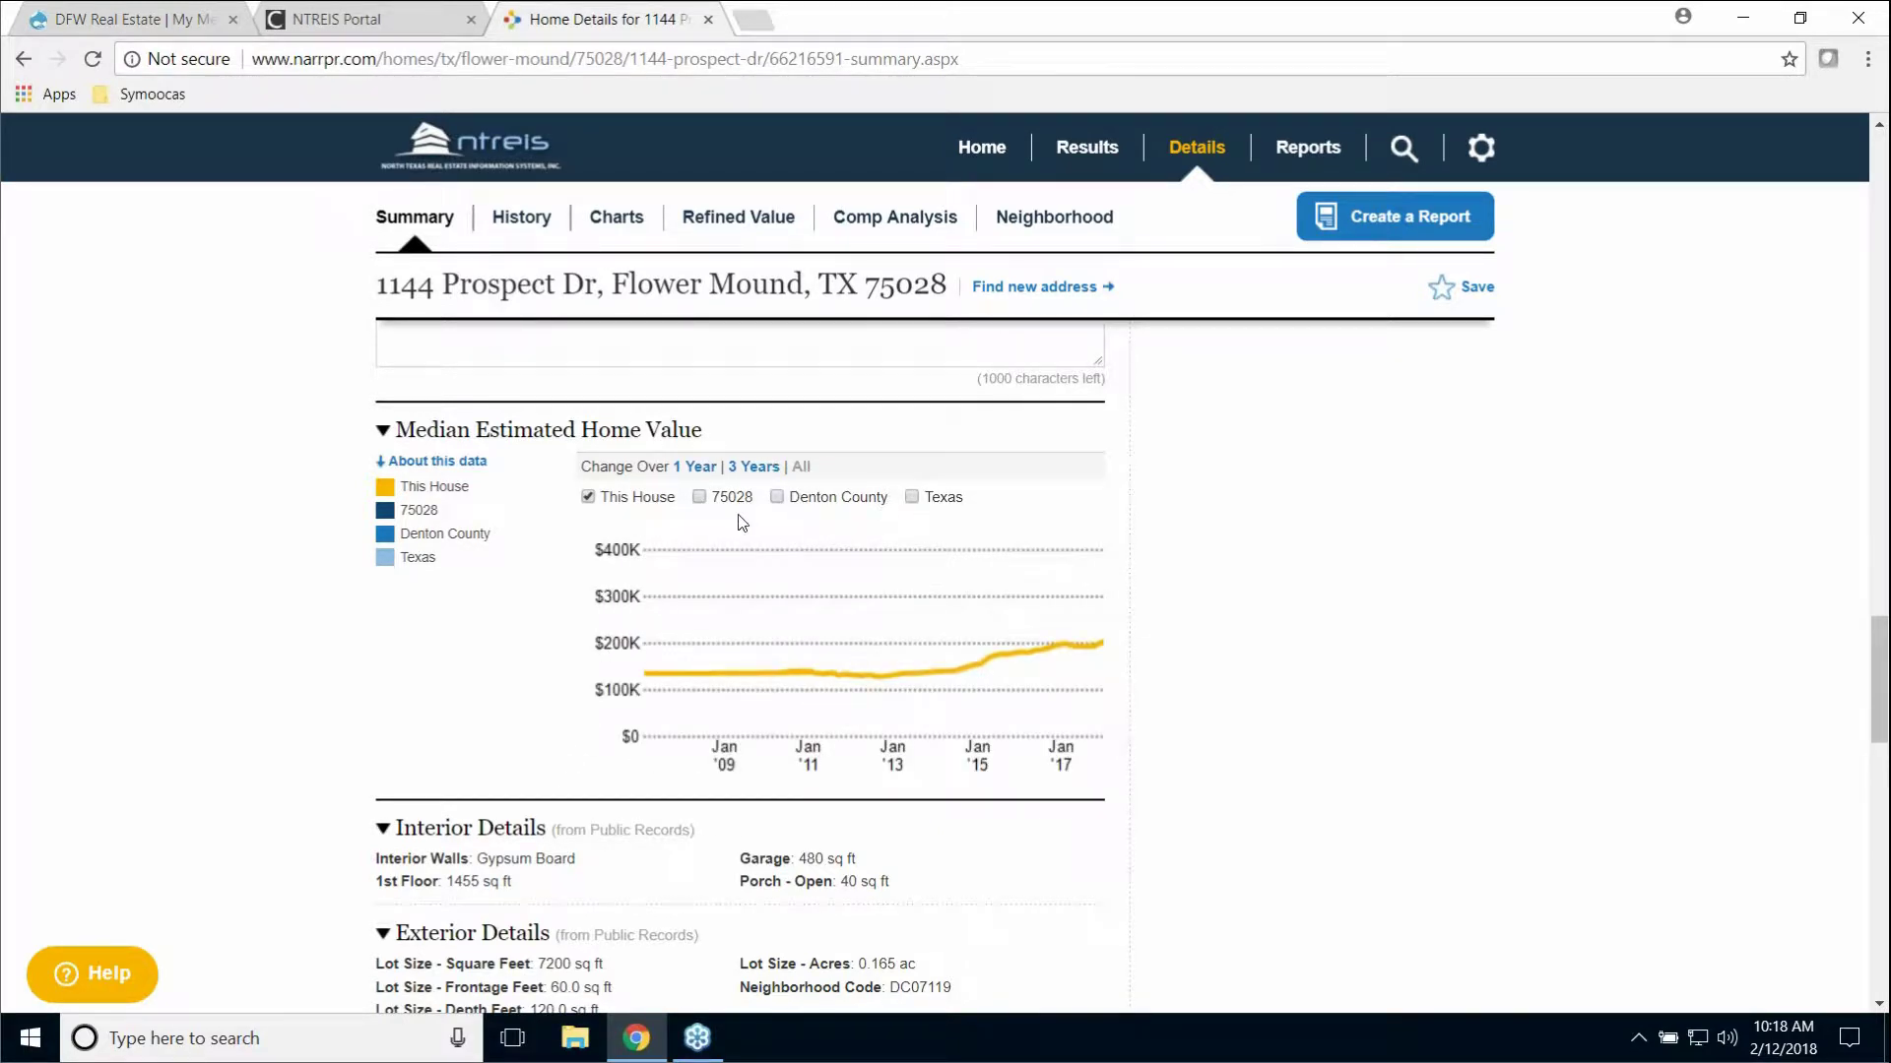
{"action": "scroll", "coordinate": [1244, 620], "scroll_direction": "down", "scroll_amount": 3}
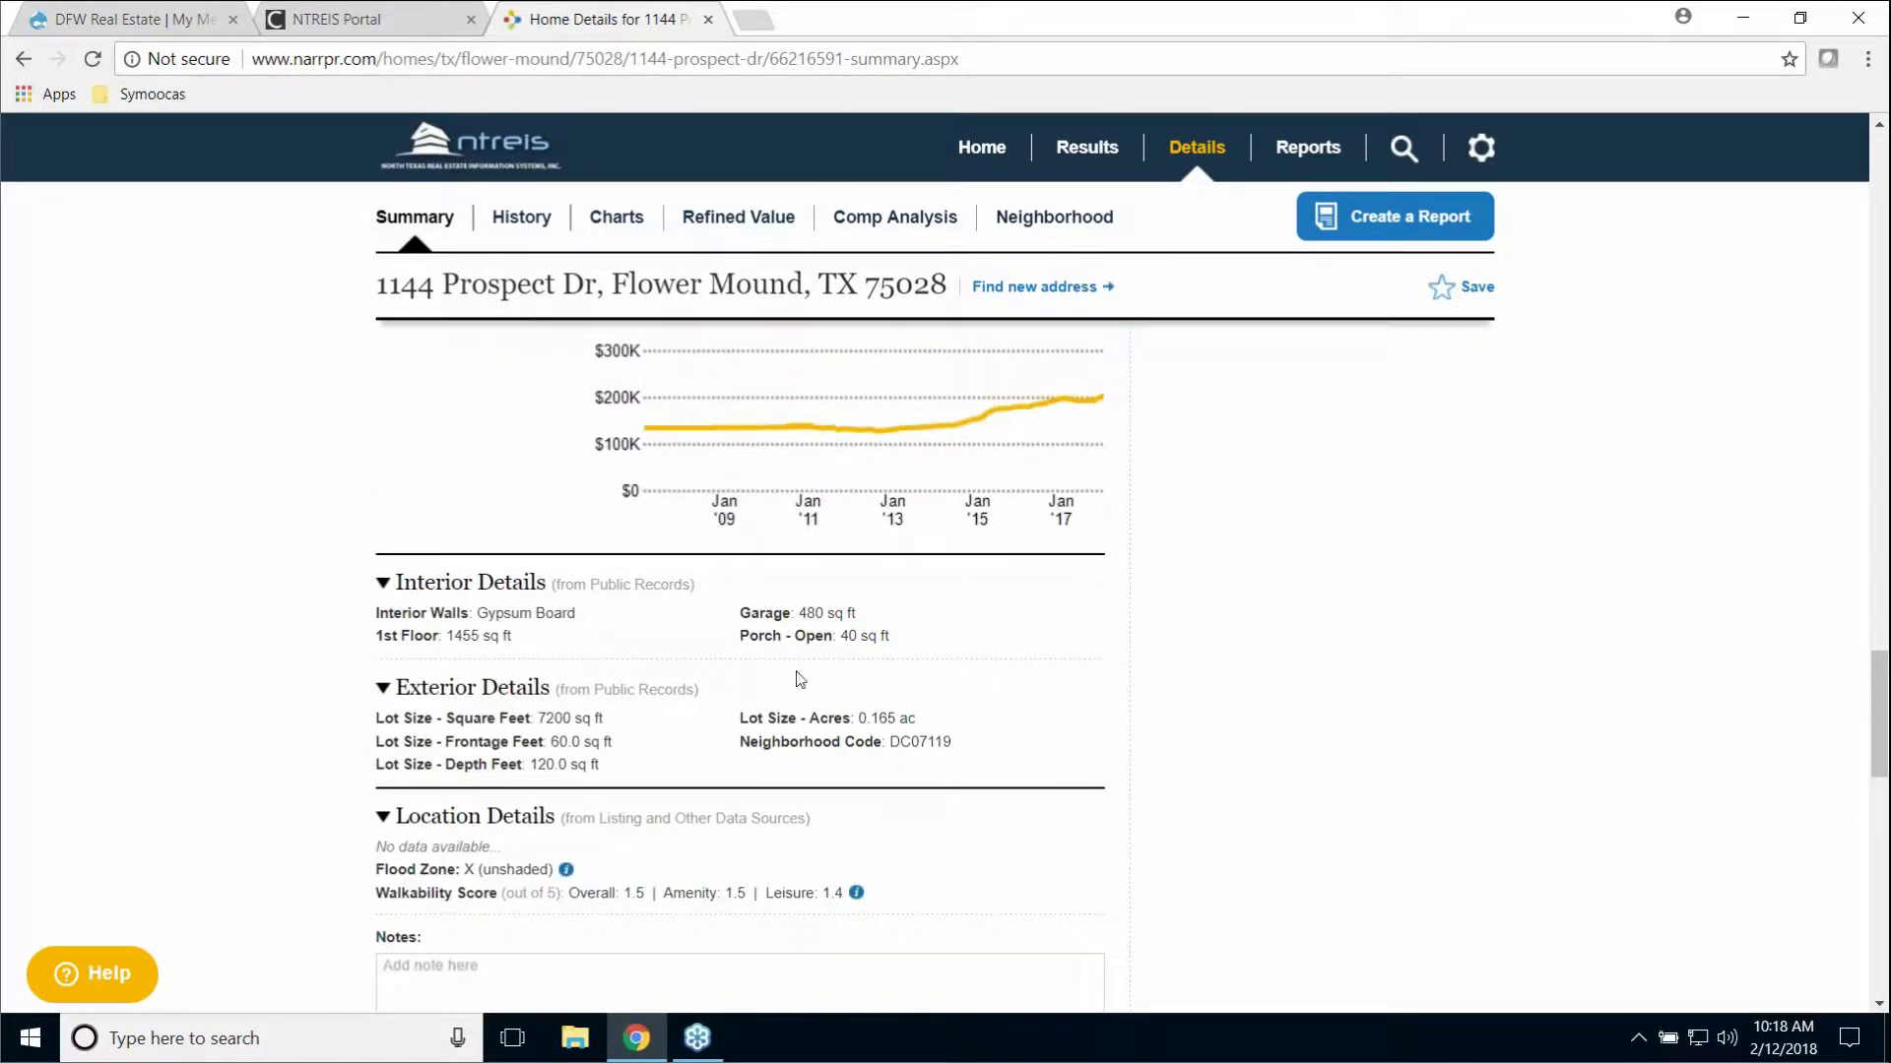
{"action": "scroll", "coordinate": [1132, 657], "scroll_direction": "down", "scroll_amount": 1}
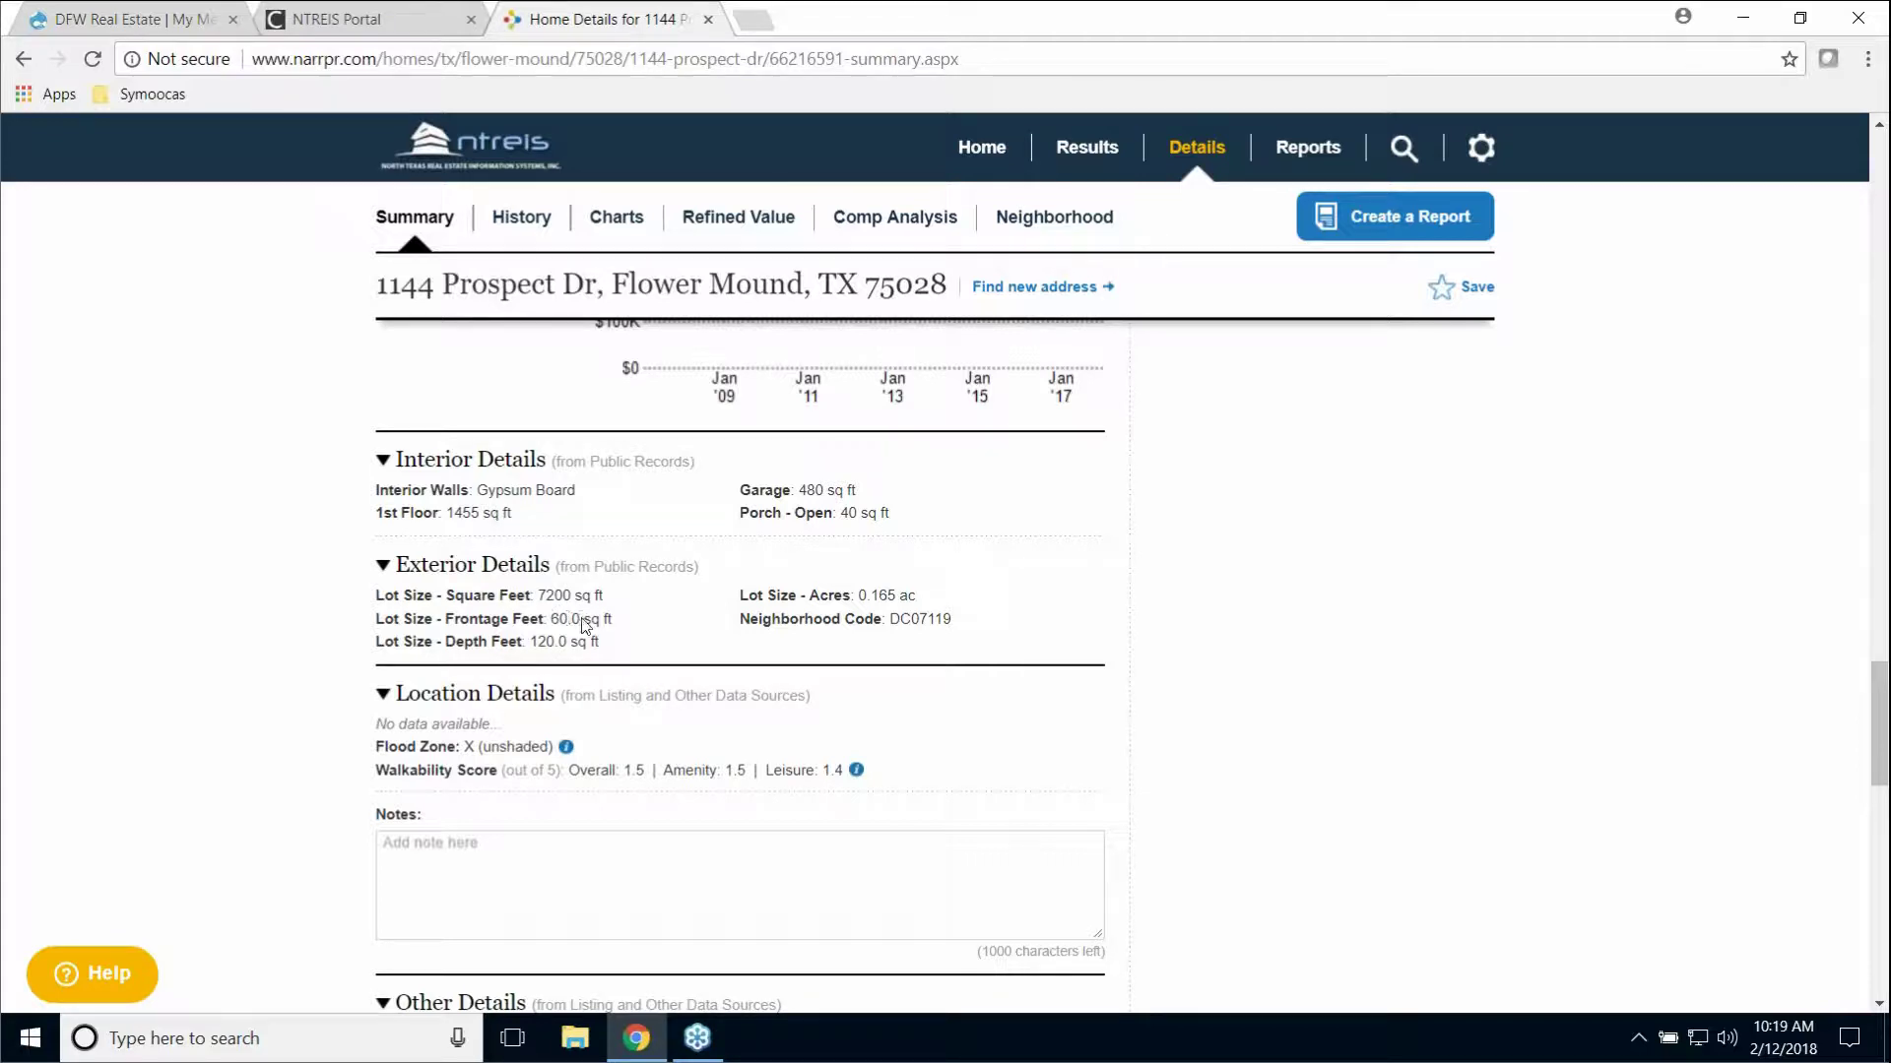
{"action": "scroll", "coordinate": [1179, 644], "scroll_direction": "down", "scroll_amount": 2}
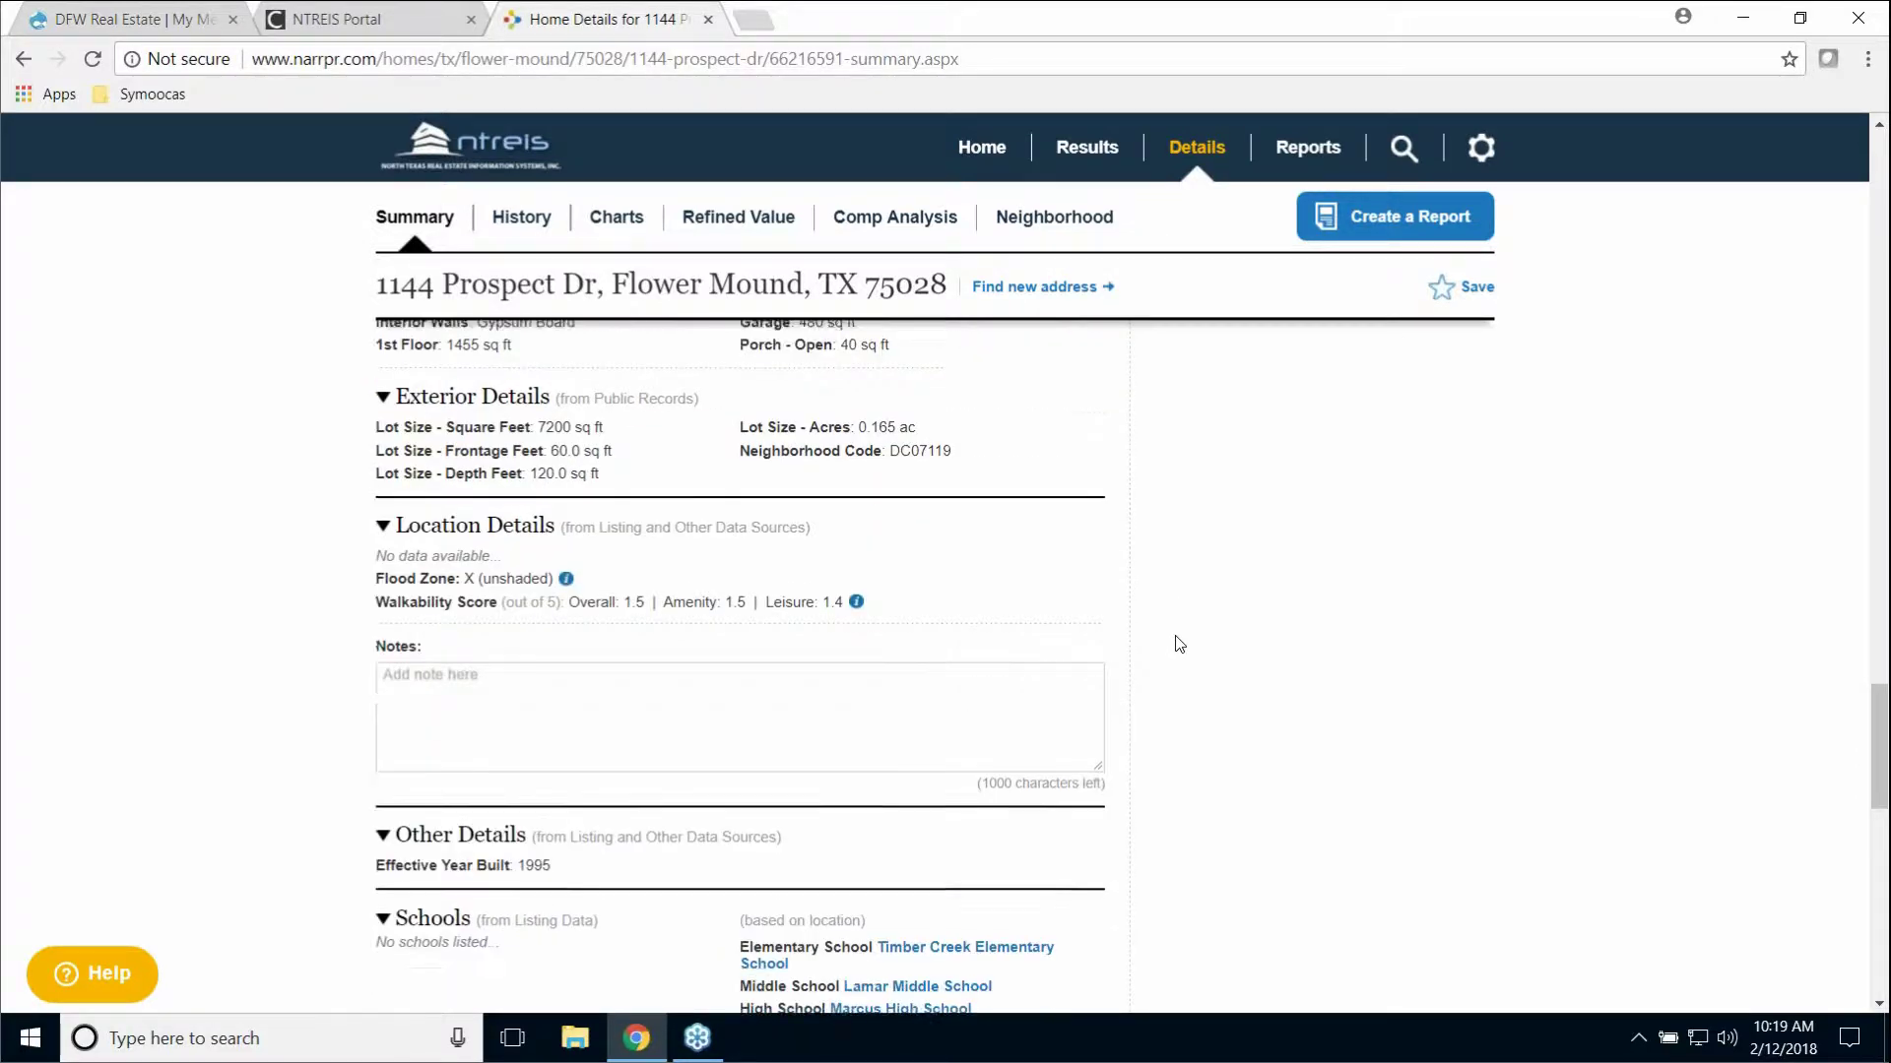
{"action": "scroll", "coordinate": [1179, 644], "scroll_direction": "down", "scroll_amount": 2}
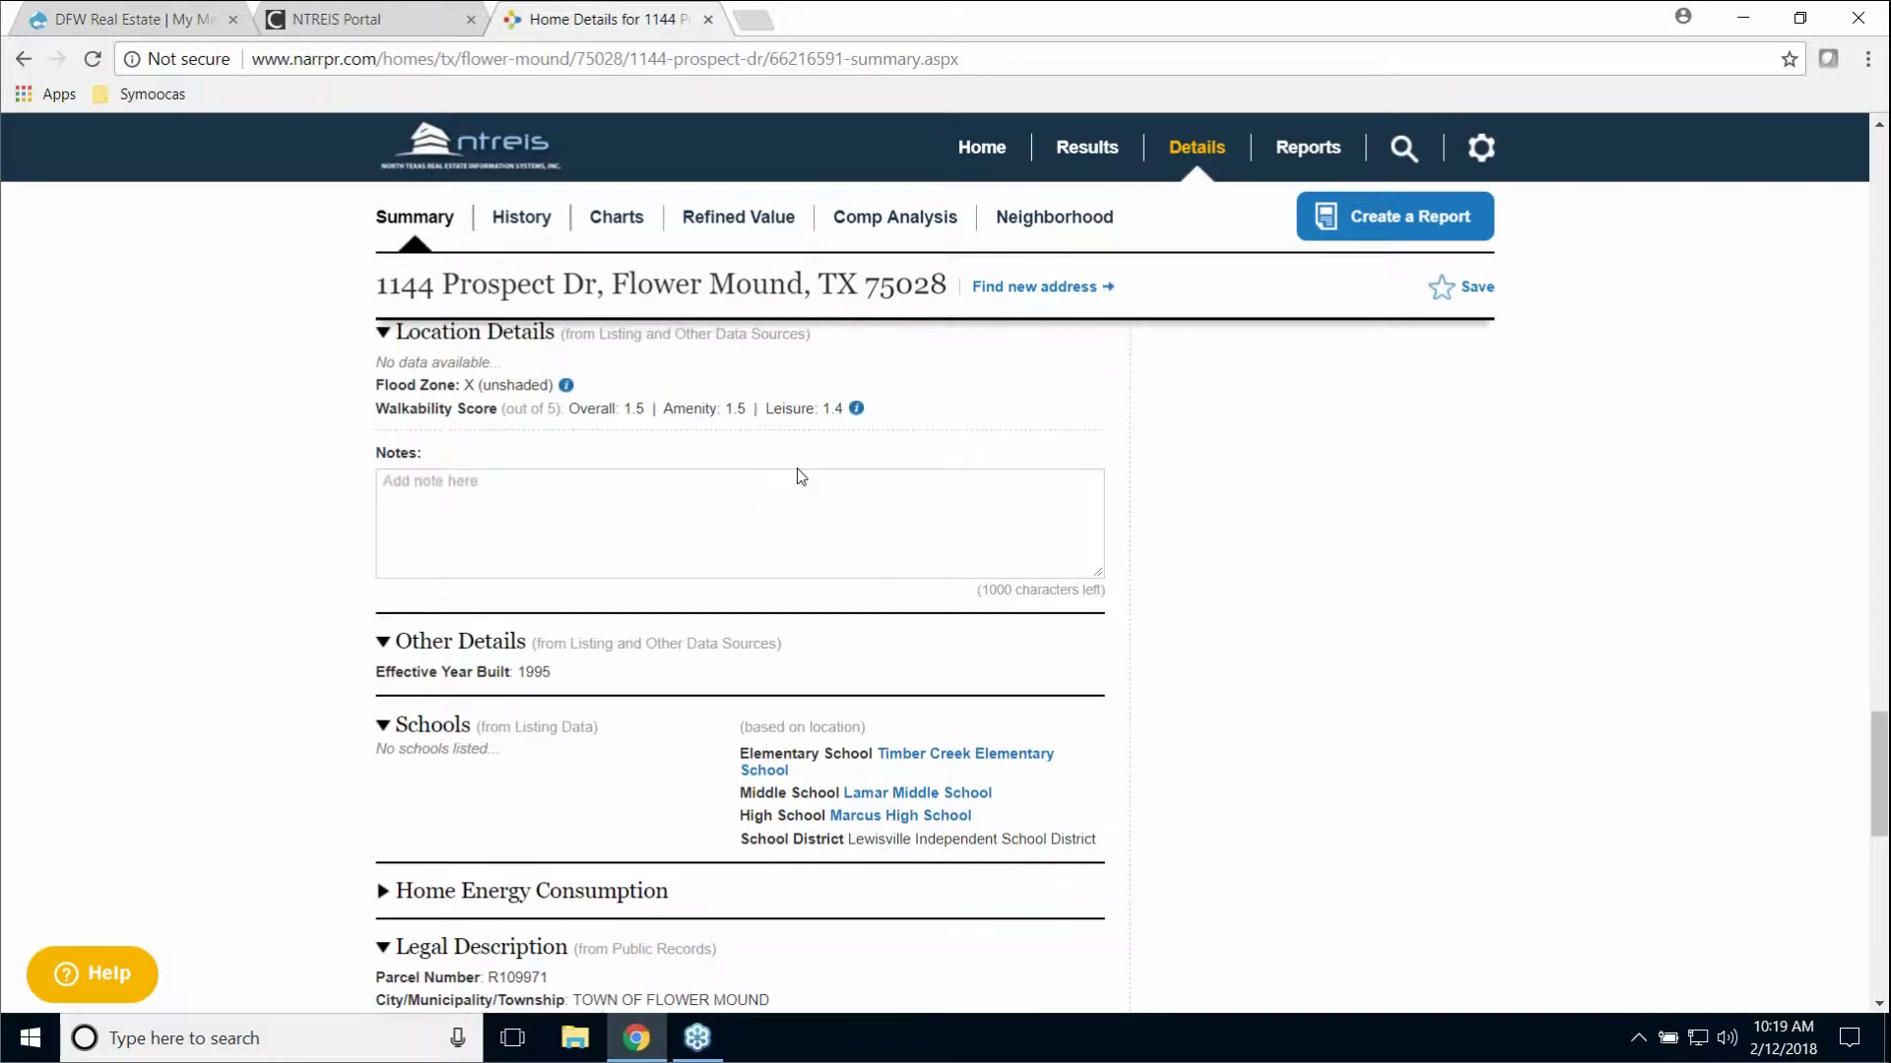
{"action": "scroll", "coordinate": [801, 477], "scroll_direction": "up", "scroll_amount": 1}
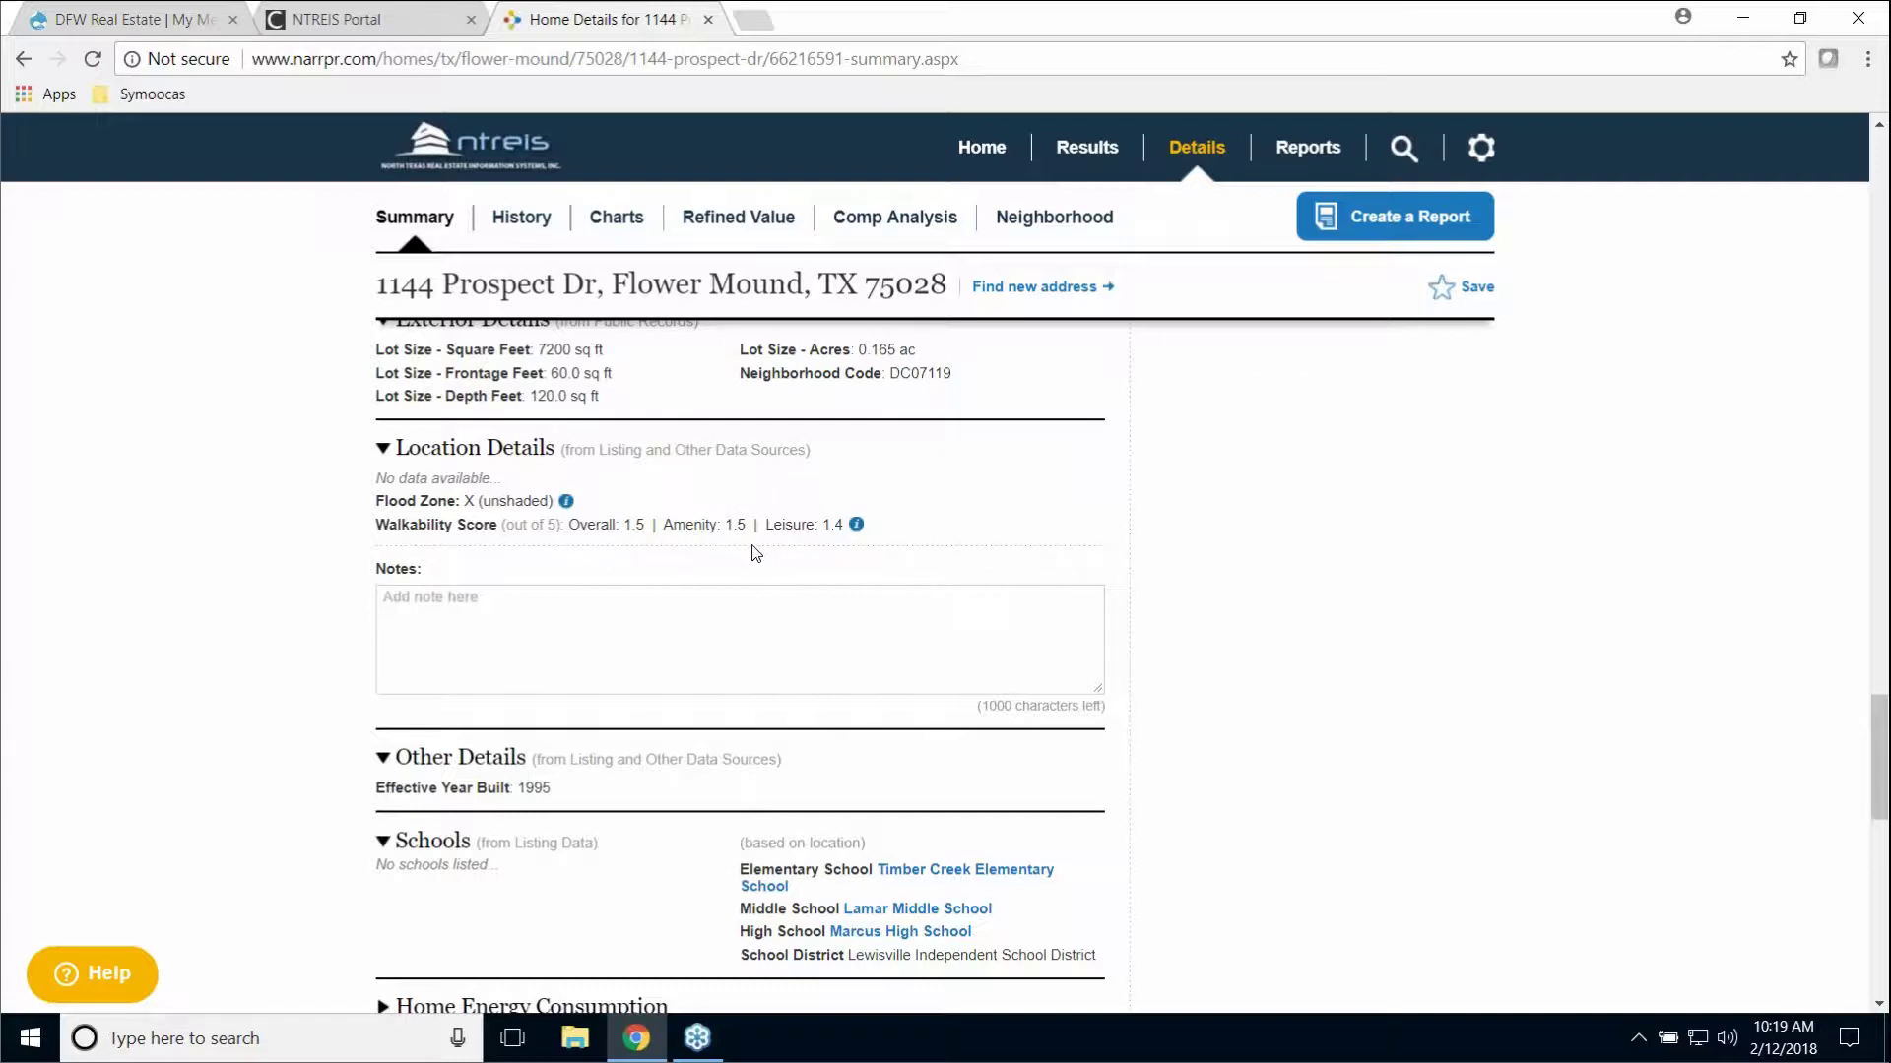
{"action": "scroll", "coordinate": [1289, 582], "scroll_direction": "down", "scroll_amount": 5}
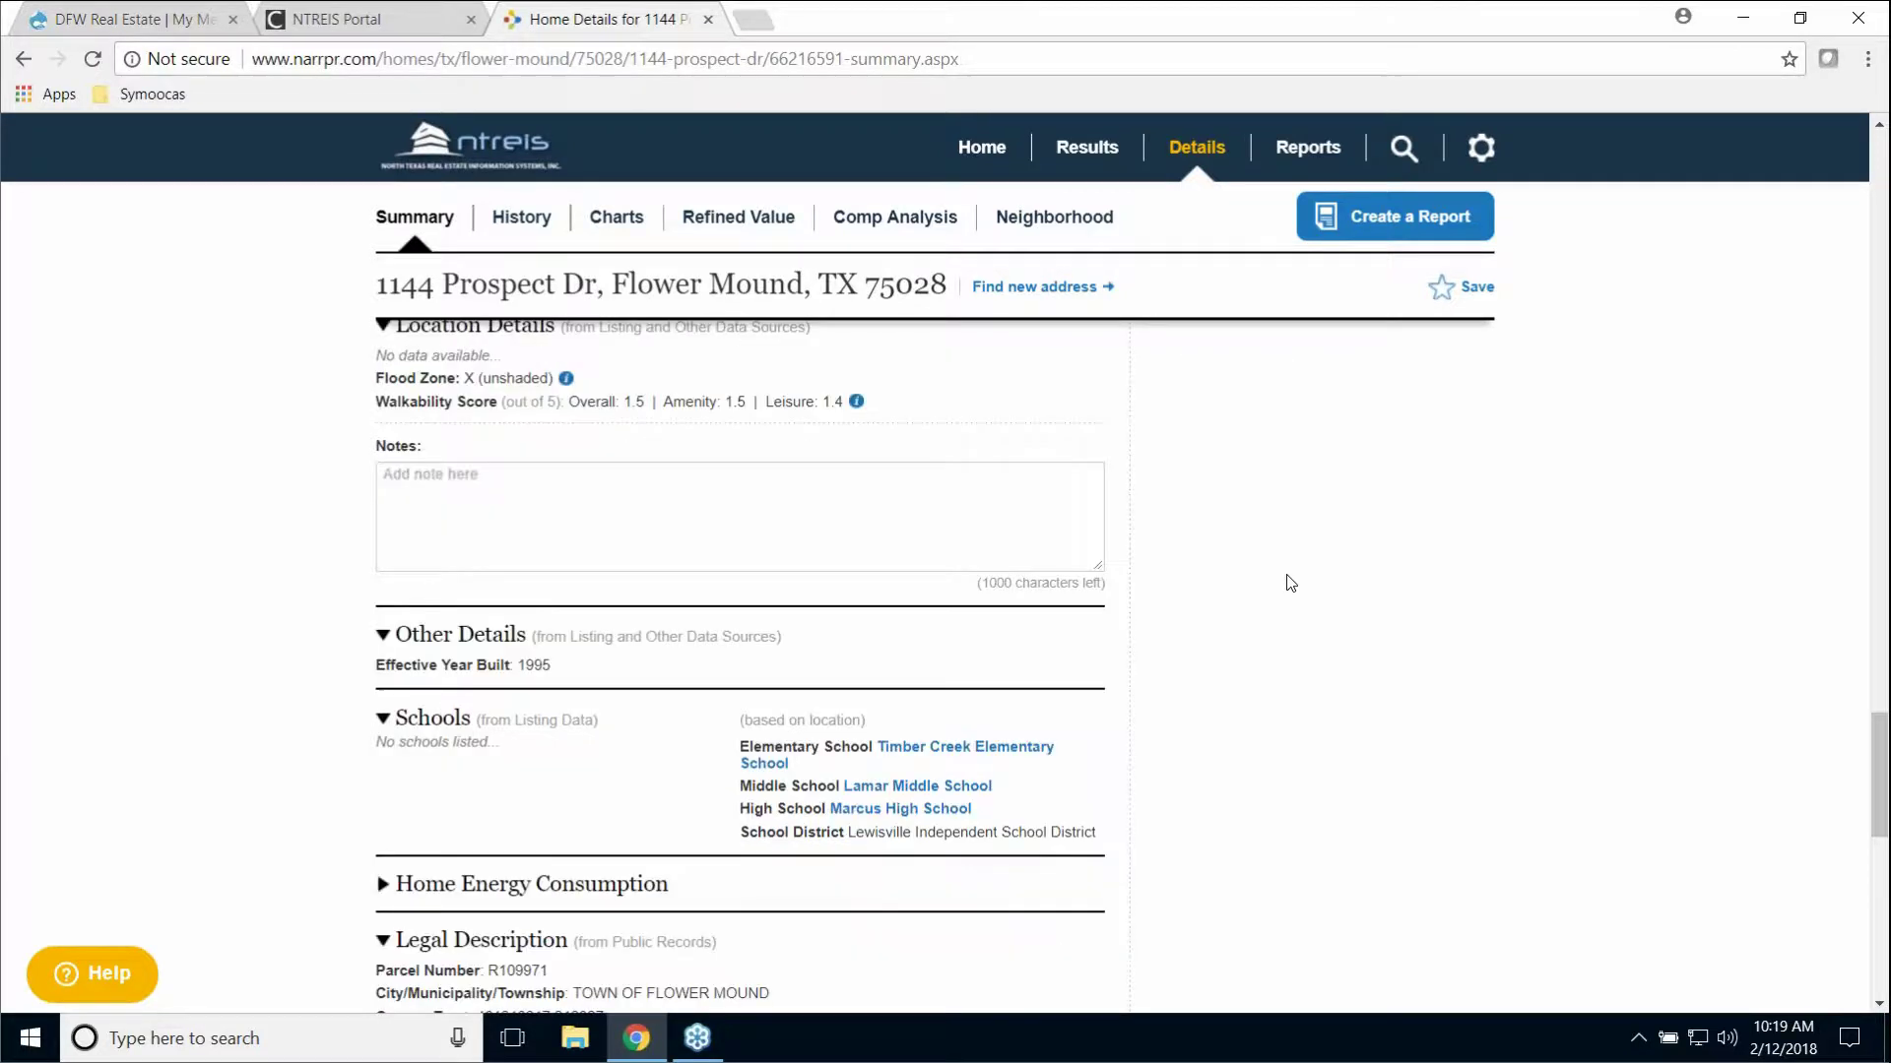
{"action": "scroll", "coordinate": [1287, 578], "scroll_direction": "up", "scroll_amount": 1}
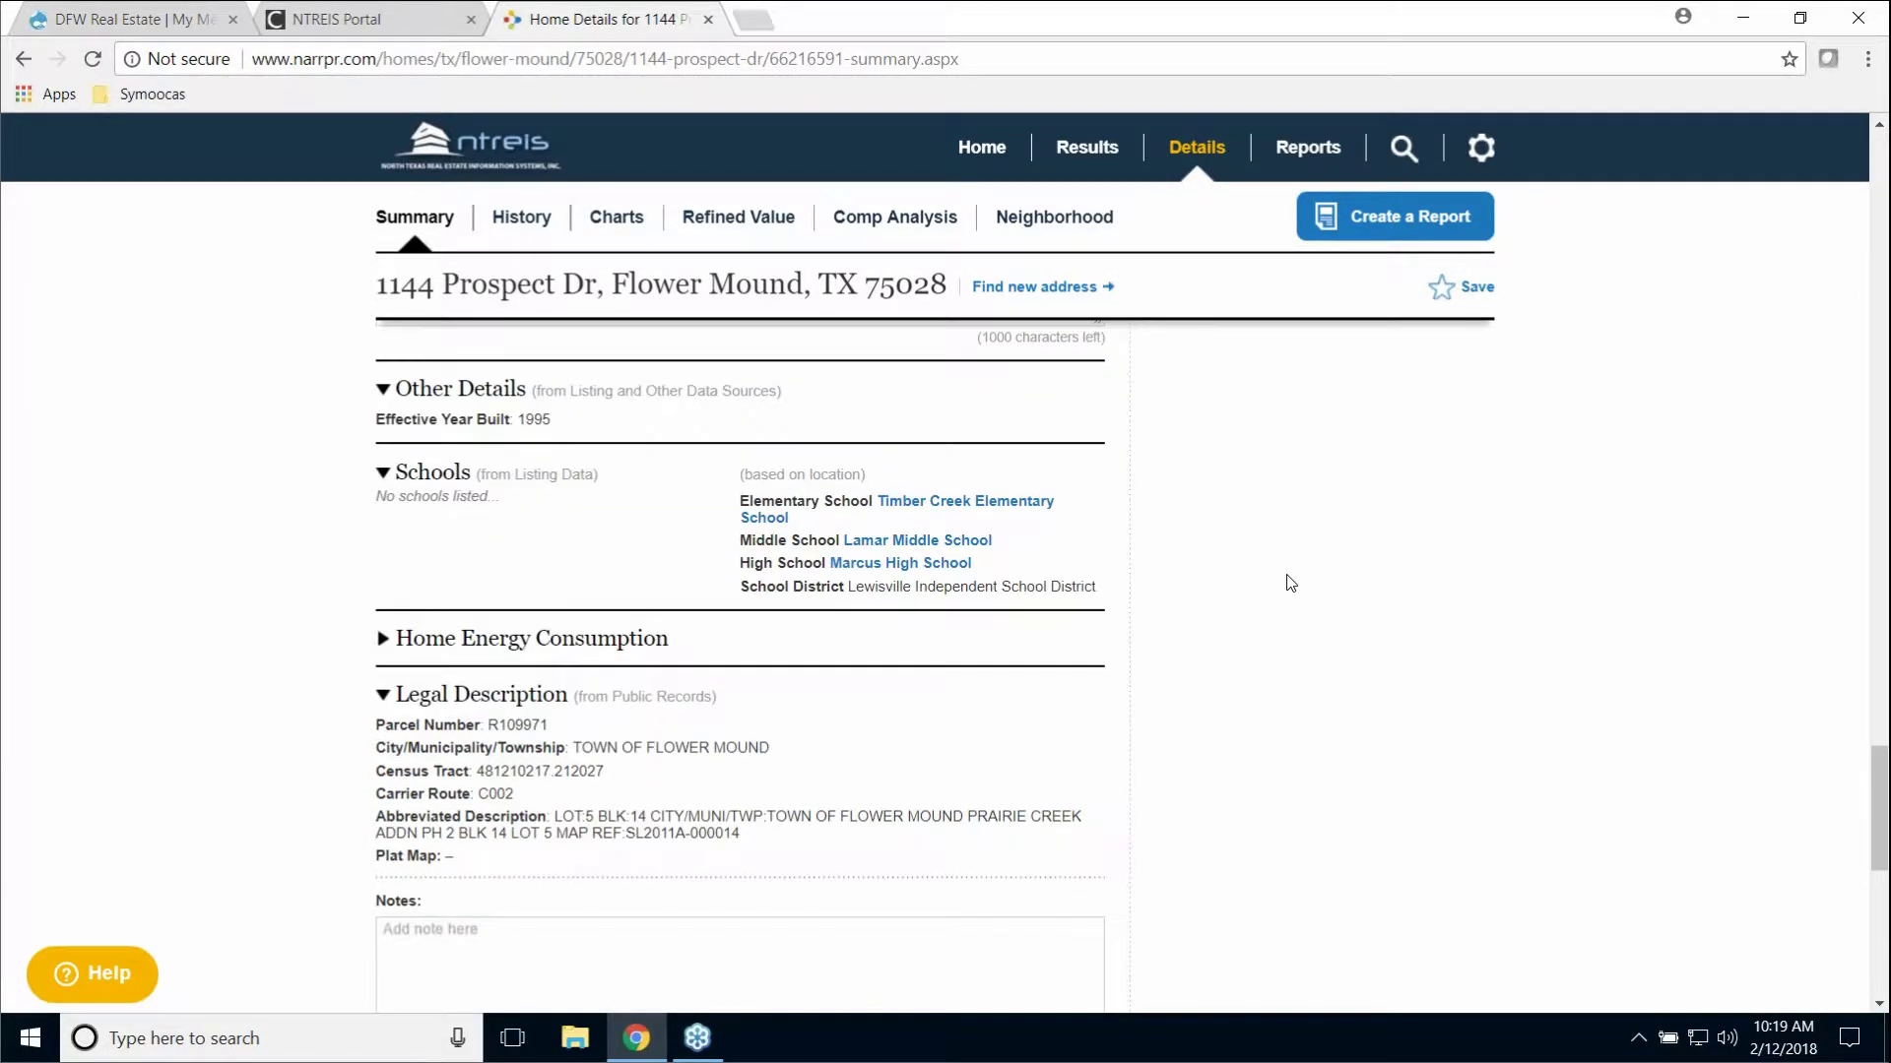
{"action": "scroll", "coordinate": [1280, 576], "scroll_direction": "down", "scroll_amount": 1}
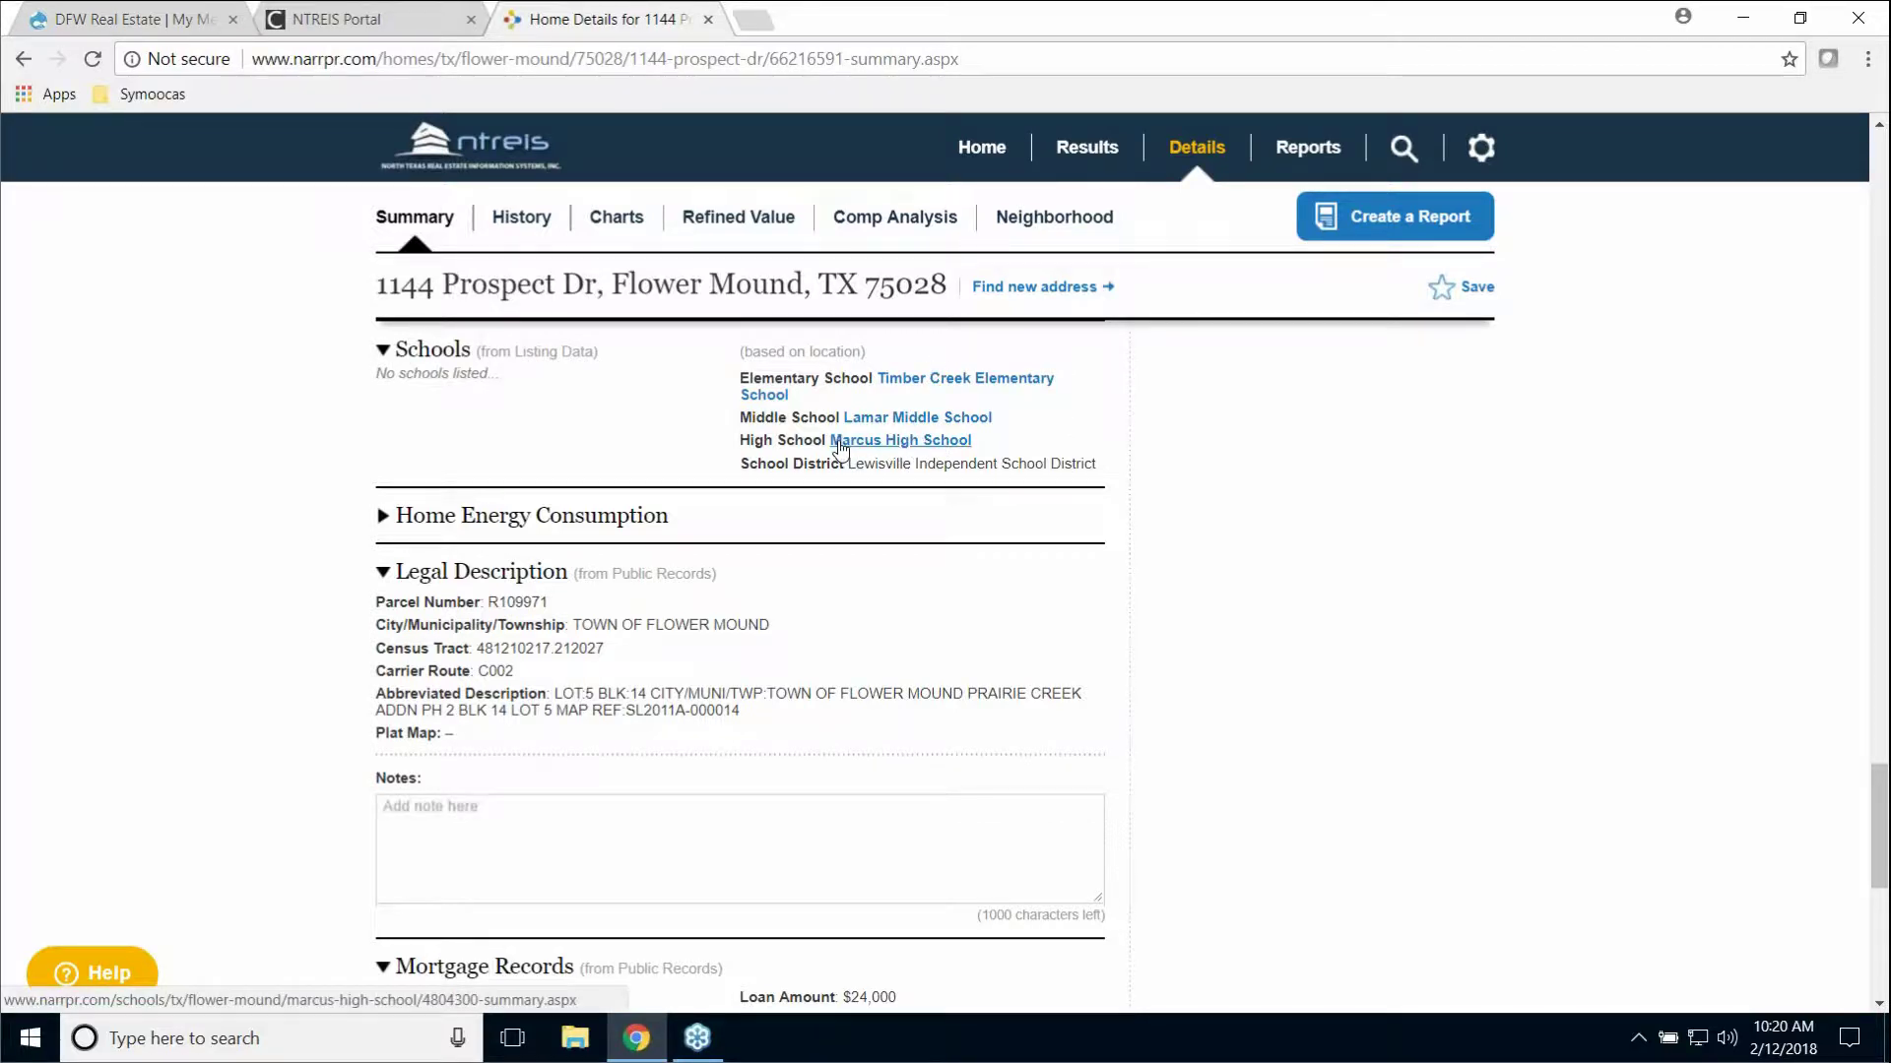
Step: Open the Marcus High School page, review its ratings and test scores, then go back
{"action": "left_click", "coordinate": [896, 443]}
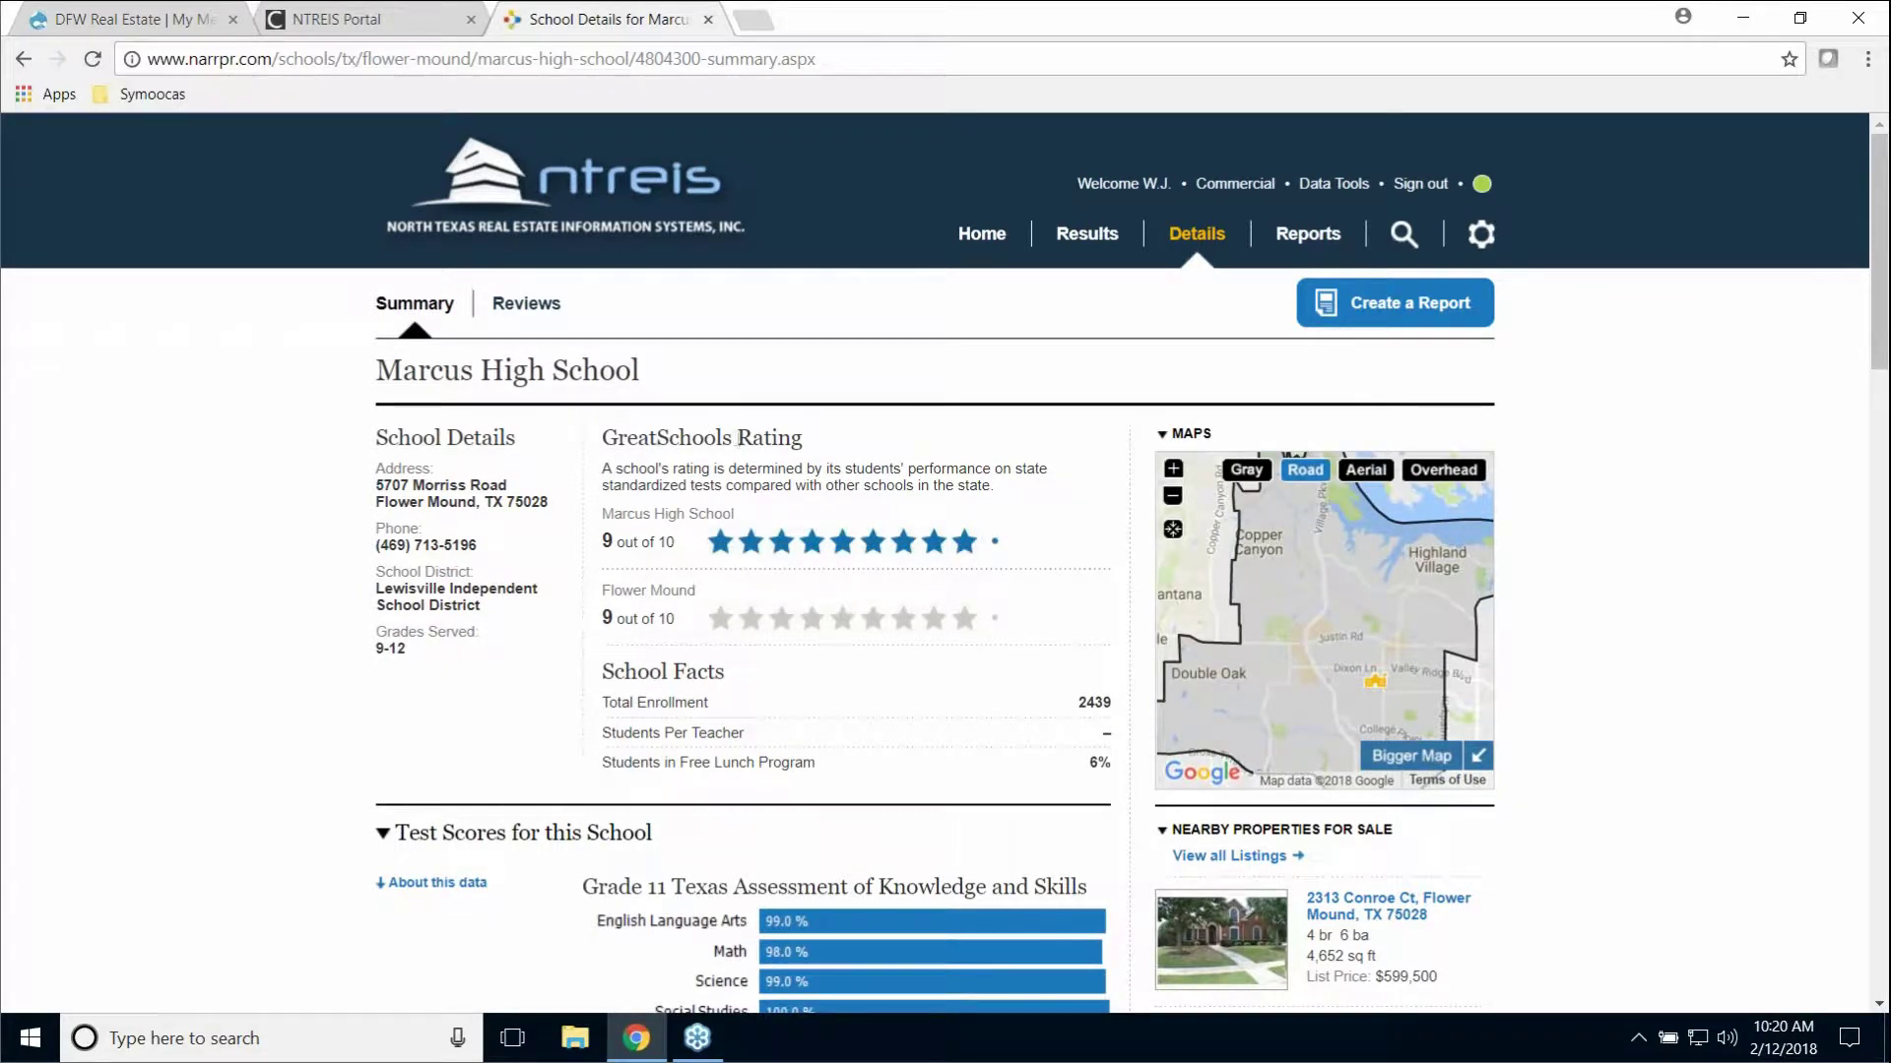
{"action": "key", "text": "ctrl"}
{"action": "key", "text": "ctrl"}
{"action": "key", "text": "ctrl"}
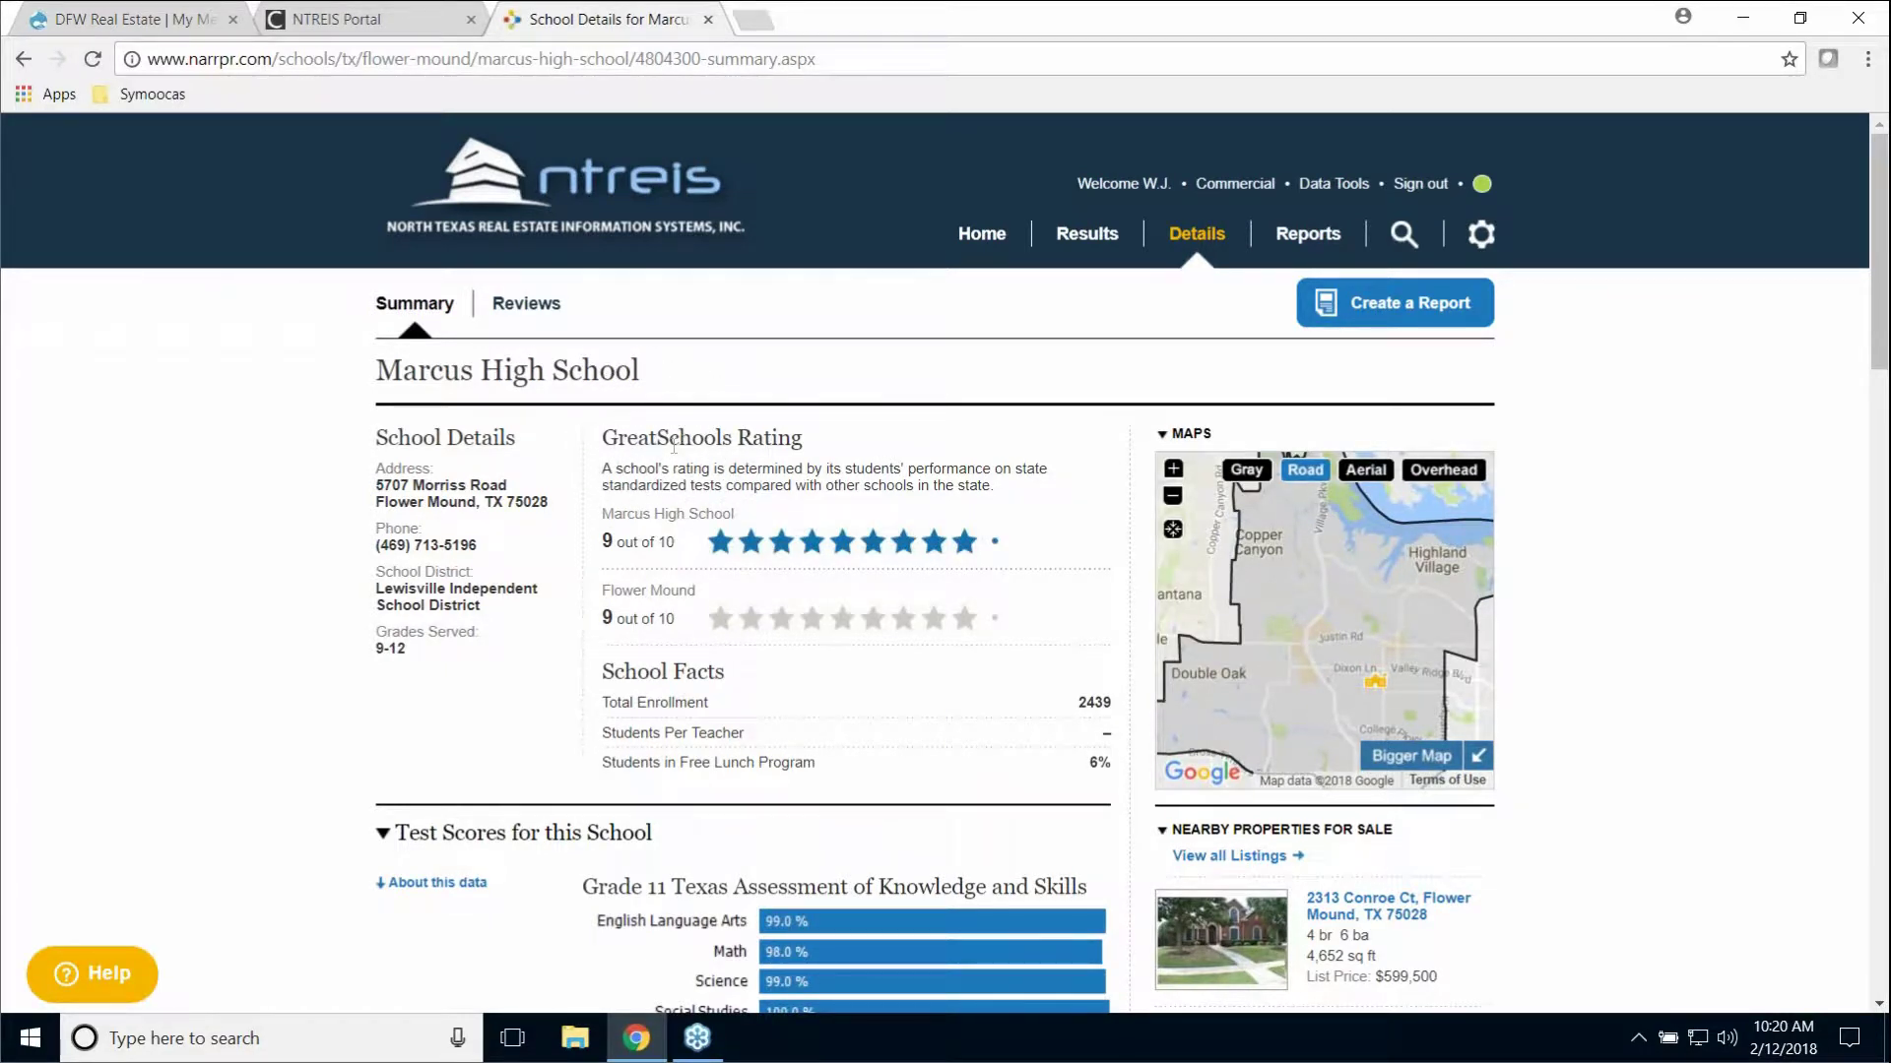
{"action": "key", "text": "ctrl"}
{"action": "scroll", "coordinate": [702, 503], "scroll_direction": "down", "scroll_amount": 3}
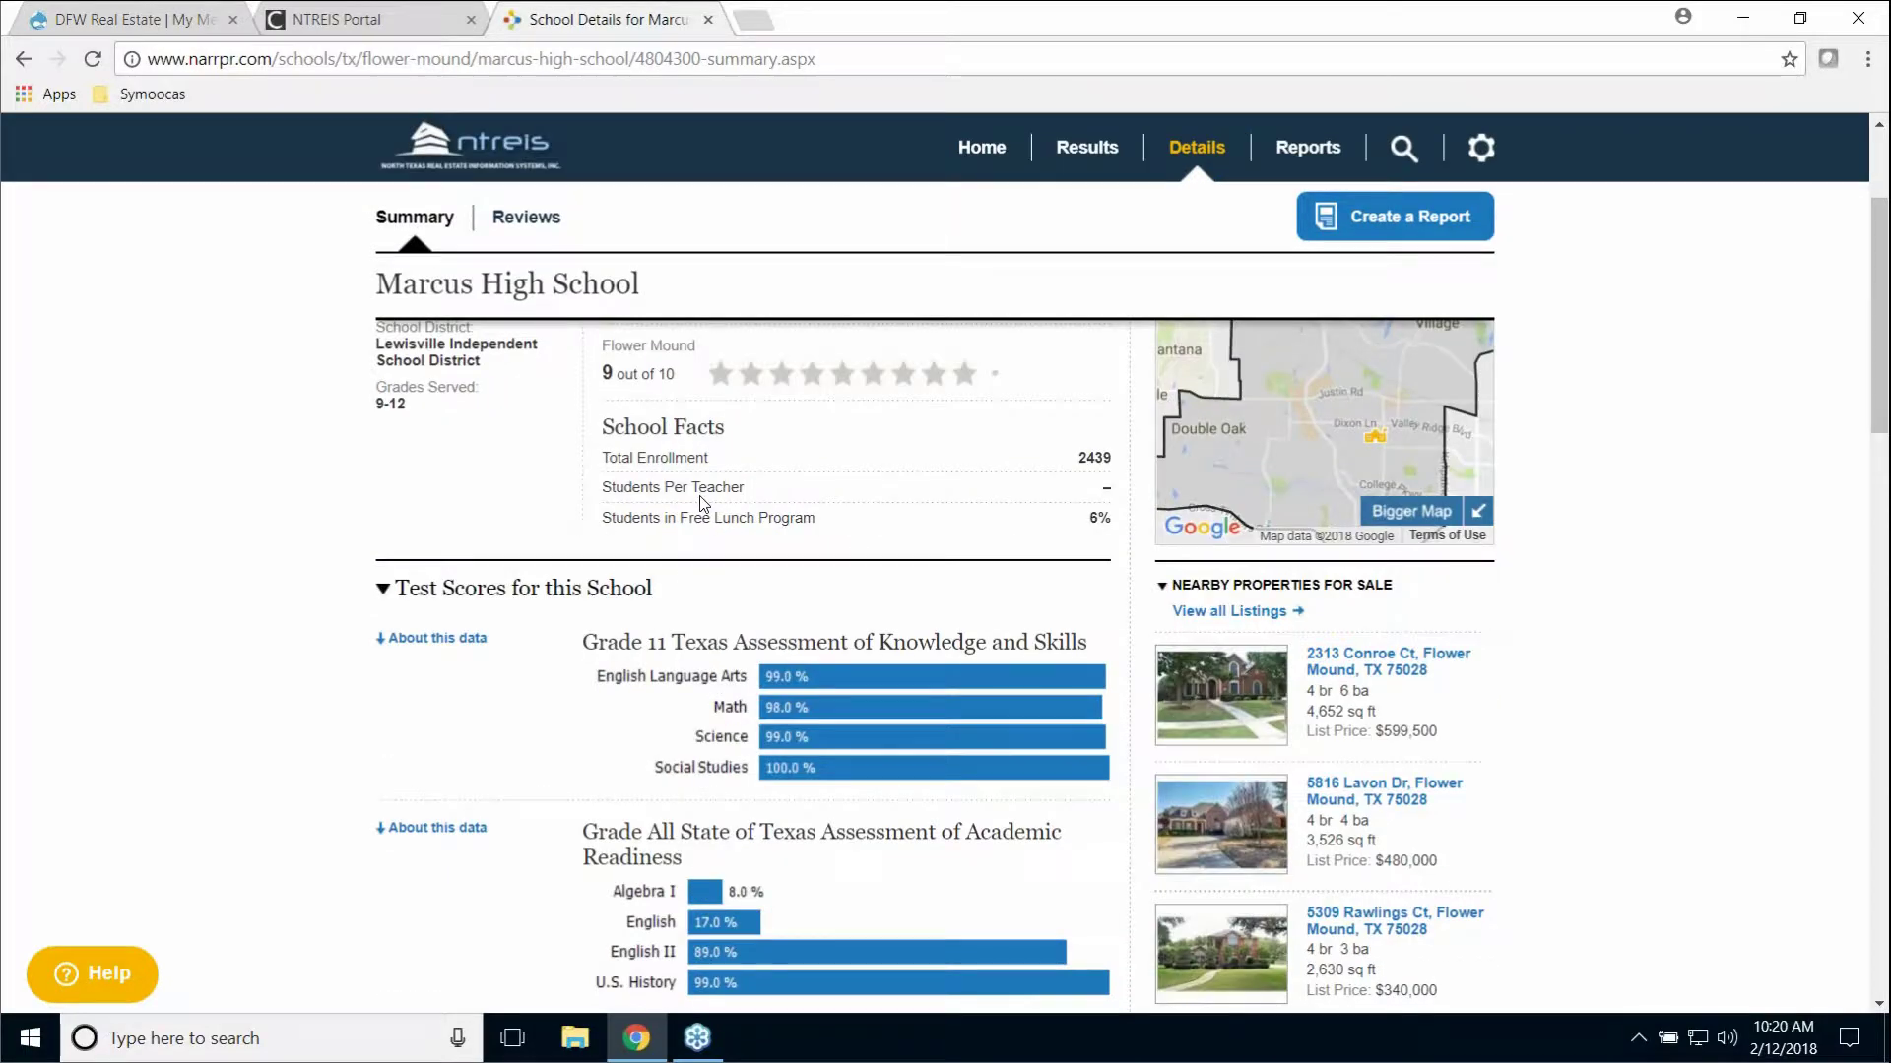
{"action": "scroll", "coordinate": [702, 503], "scroll_direction": "down", "scroll_amount": 1}
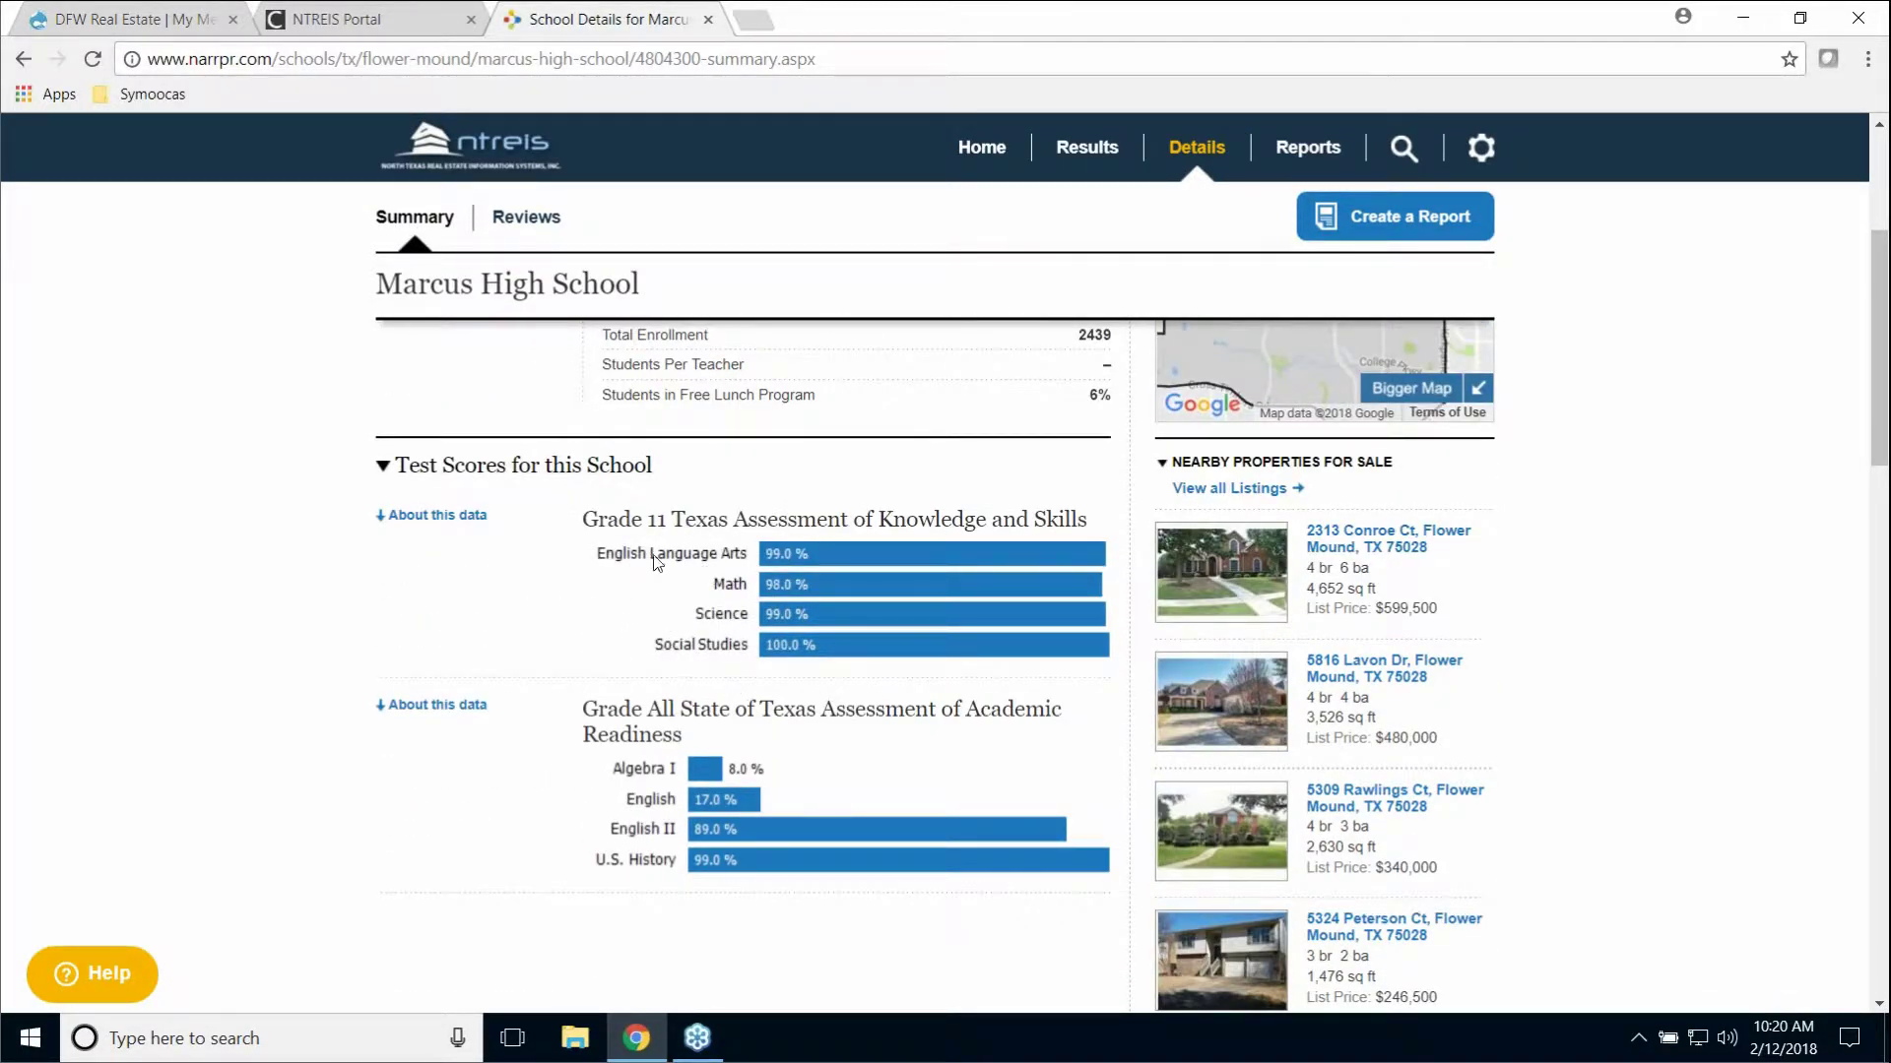
{"action": "scroll", "coordinate": [660, 552], "scroll_direction": "down", "scroll_amount": 1}
{"action": "scroll", "coordinate": [662, 548], "scroll_direction": "up", "scroll_amount": 2}
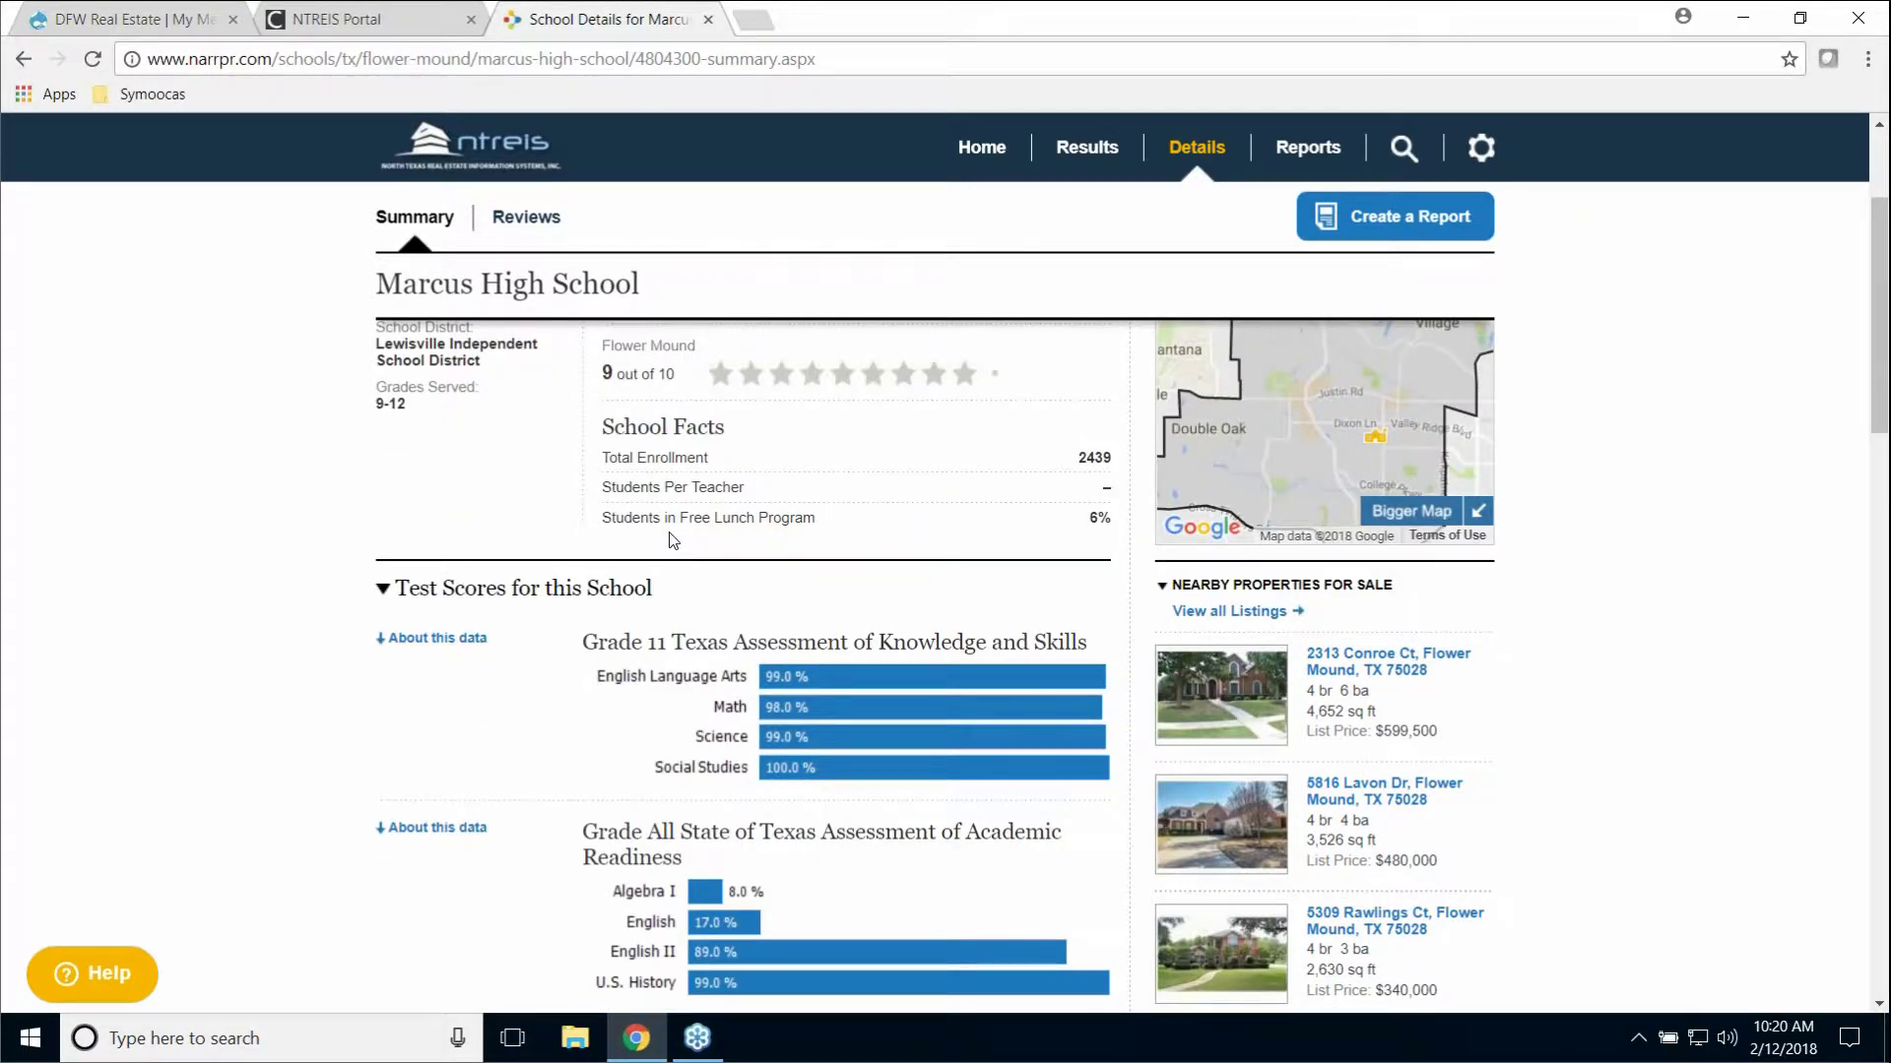
{"action": "scroll", "coordinate": [672, 540], "scroll_direction": "down", "scroll_amount": 1}
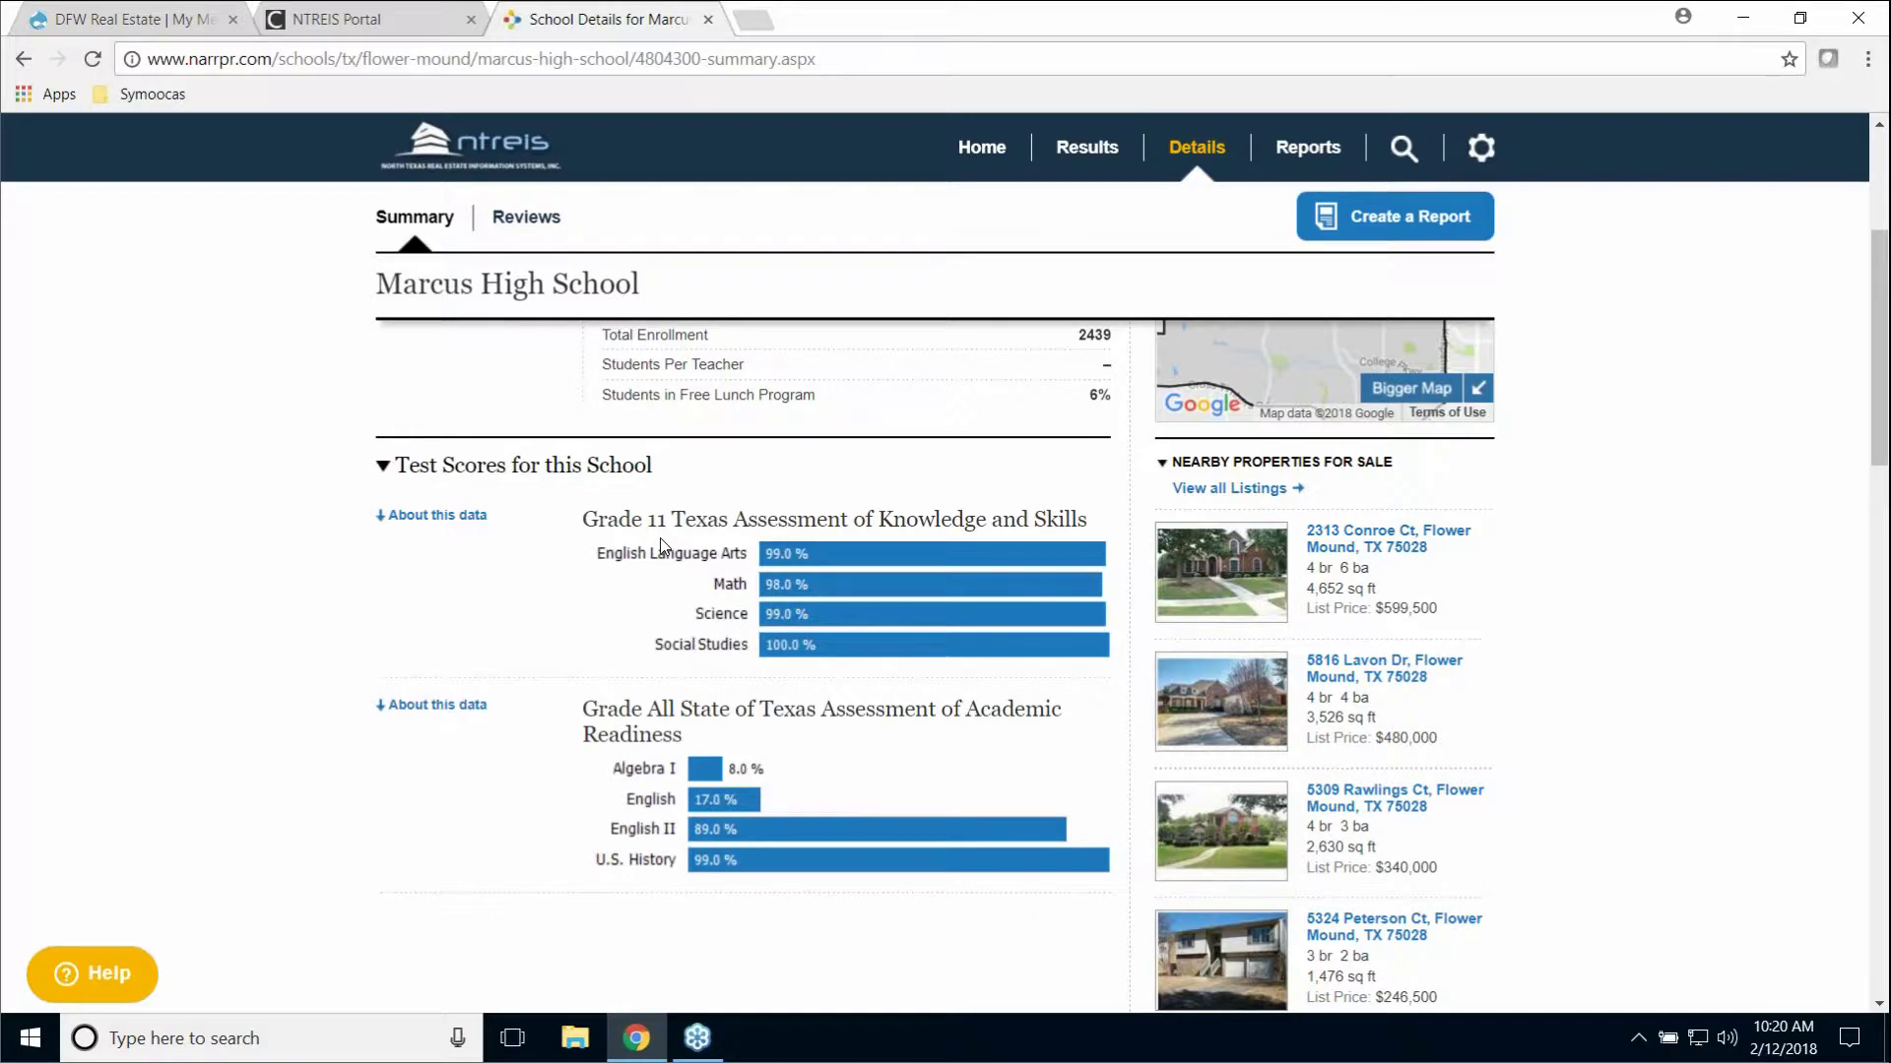
{"action": "scroll", "coordinate": [660, 544], "scroll_direction": "up", "scroll_amount": 2}
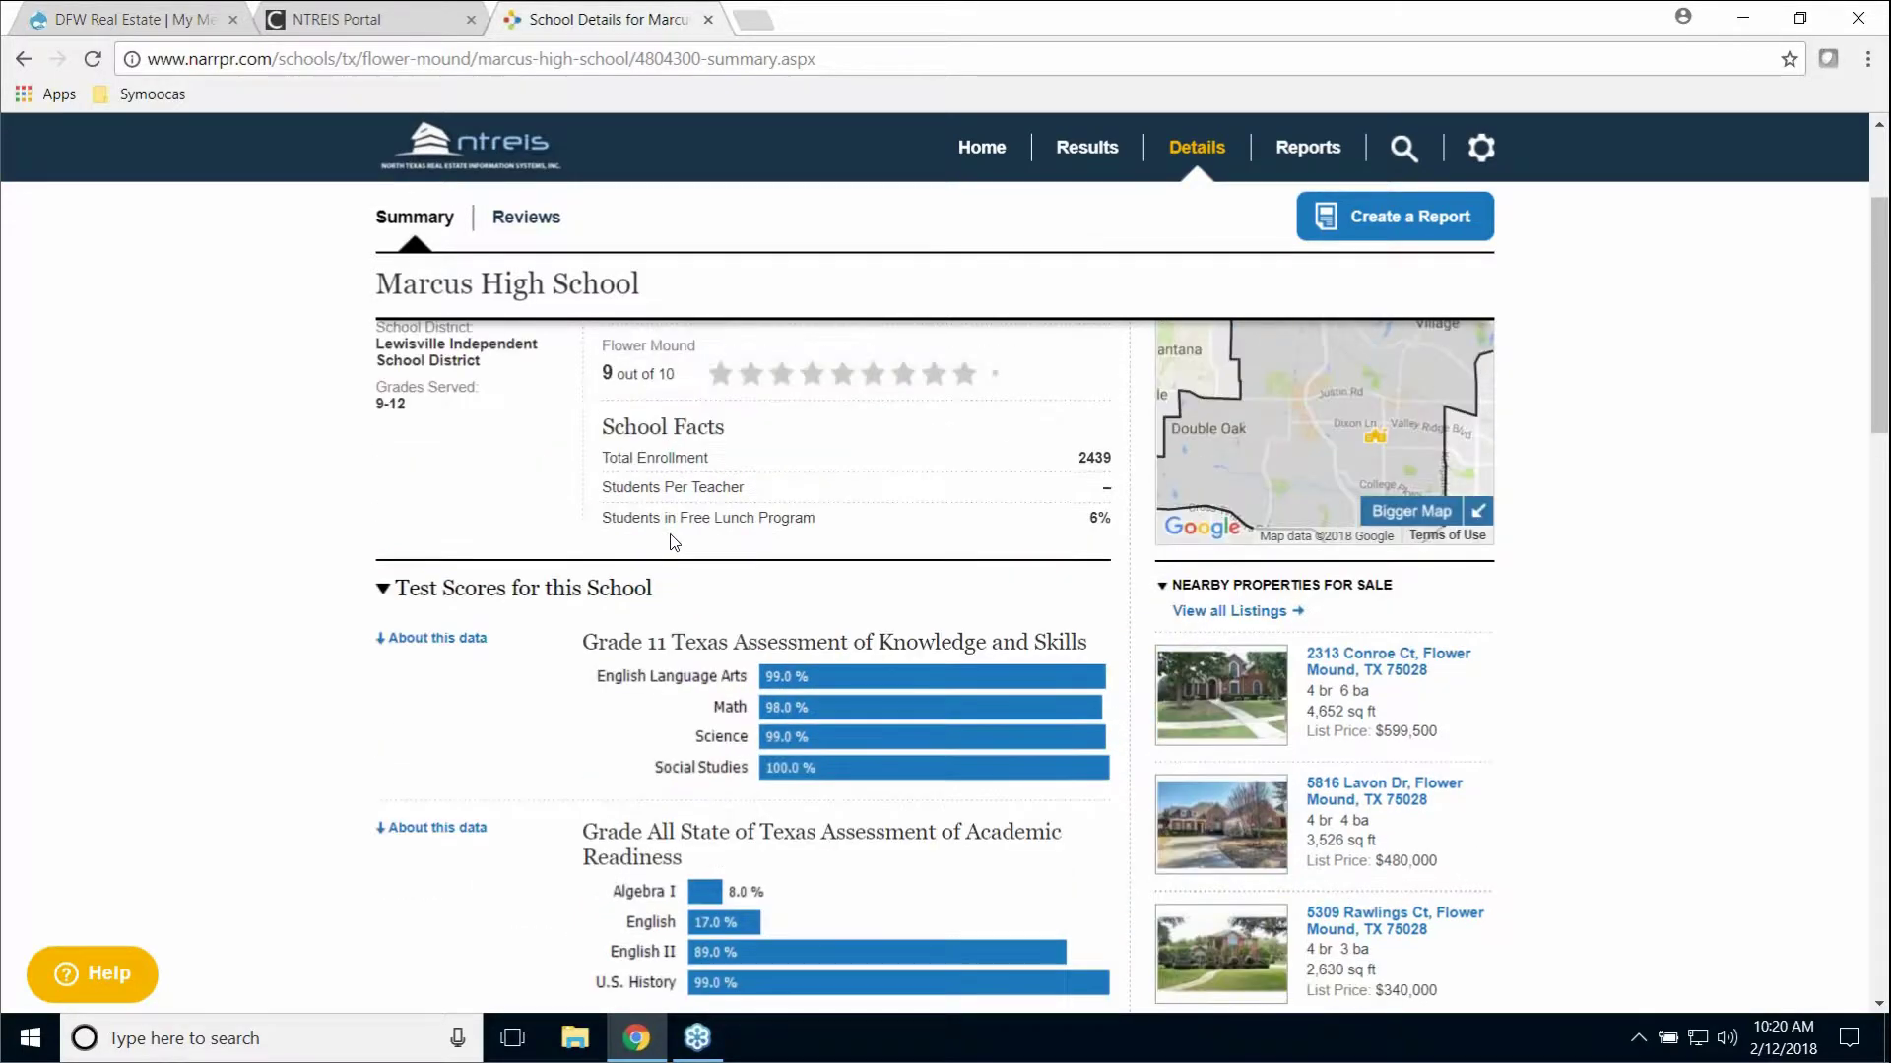
{"action": "scroll", "coordinate": [666, 536], "scroll_direction": "up", "scroll_amount": 1}
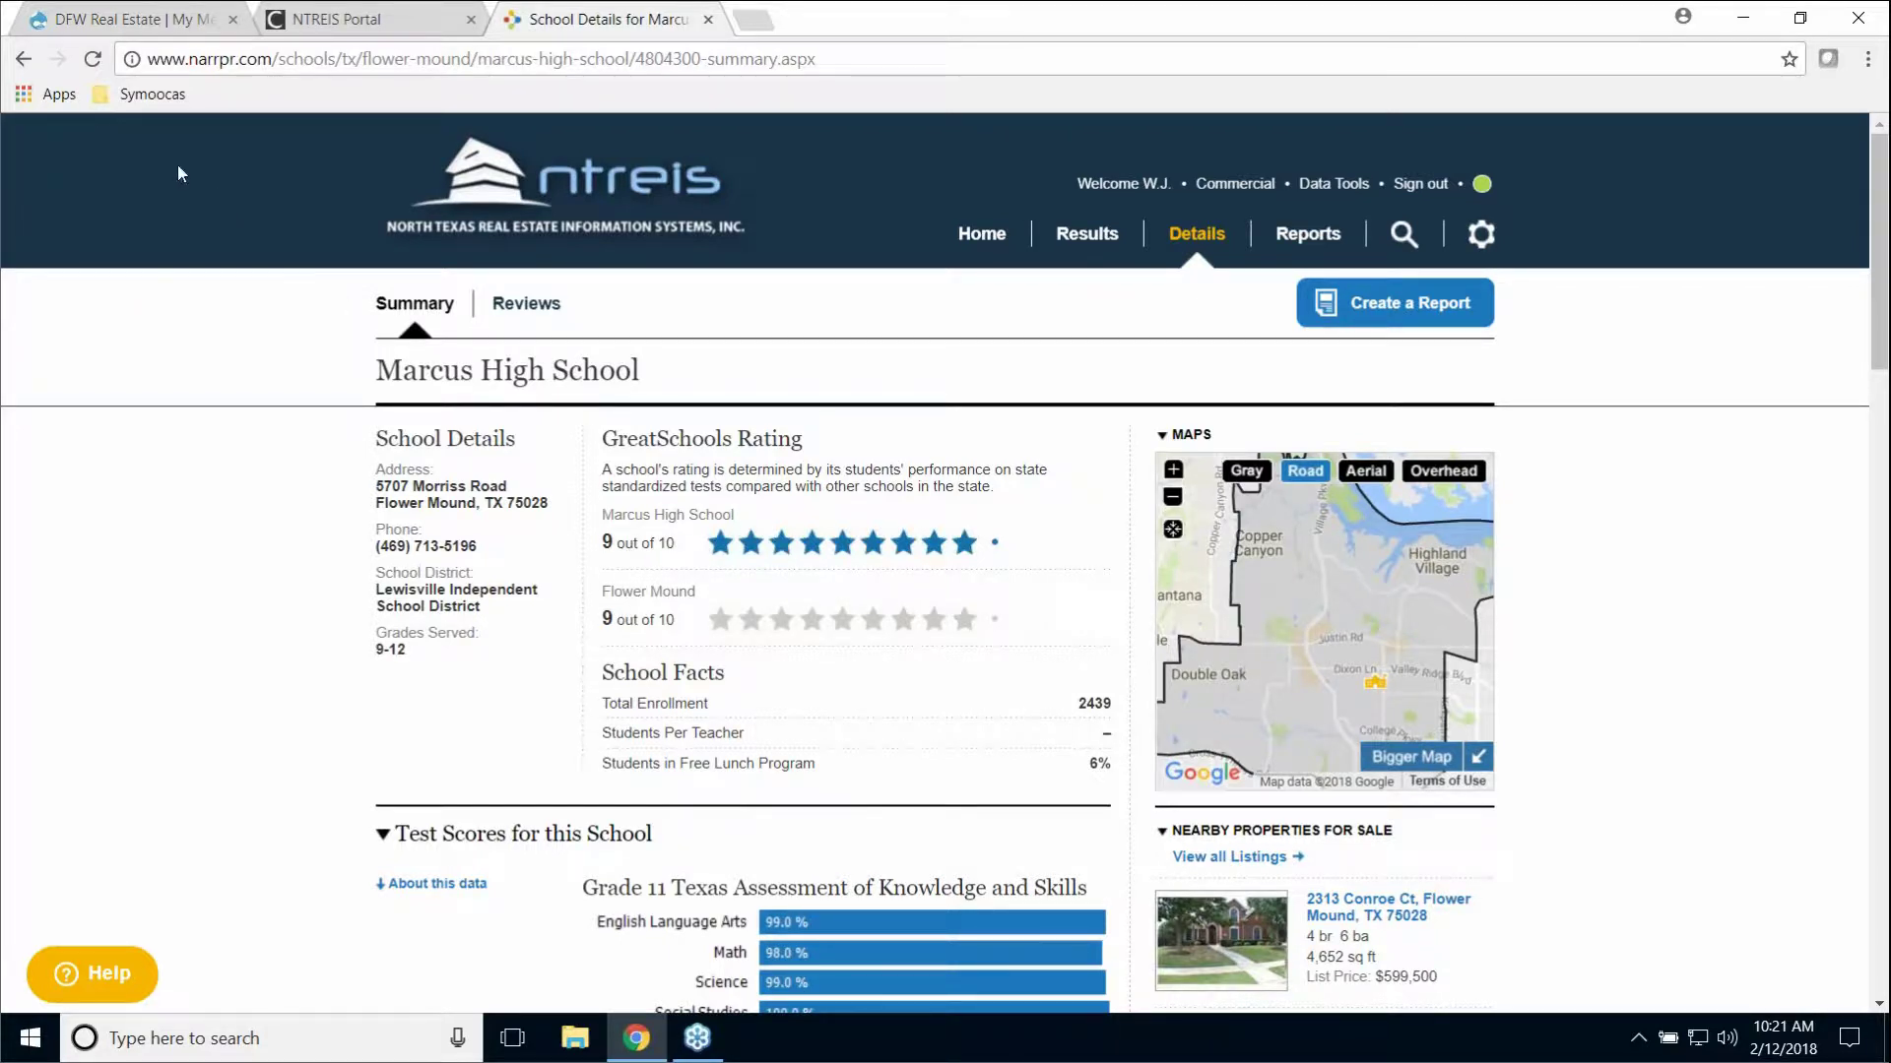
{"action": "left_click", "coordinate": [26, 63]}
{"action": "left_click", "coordinate": [27, 63]}
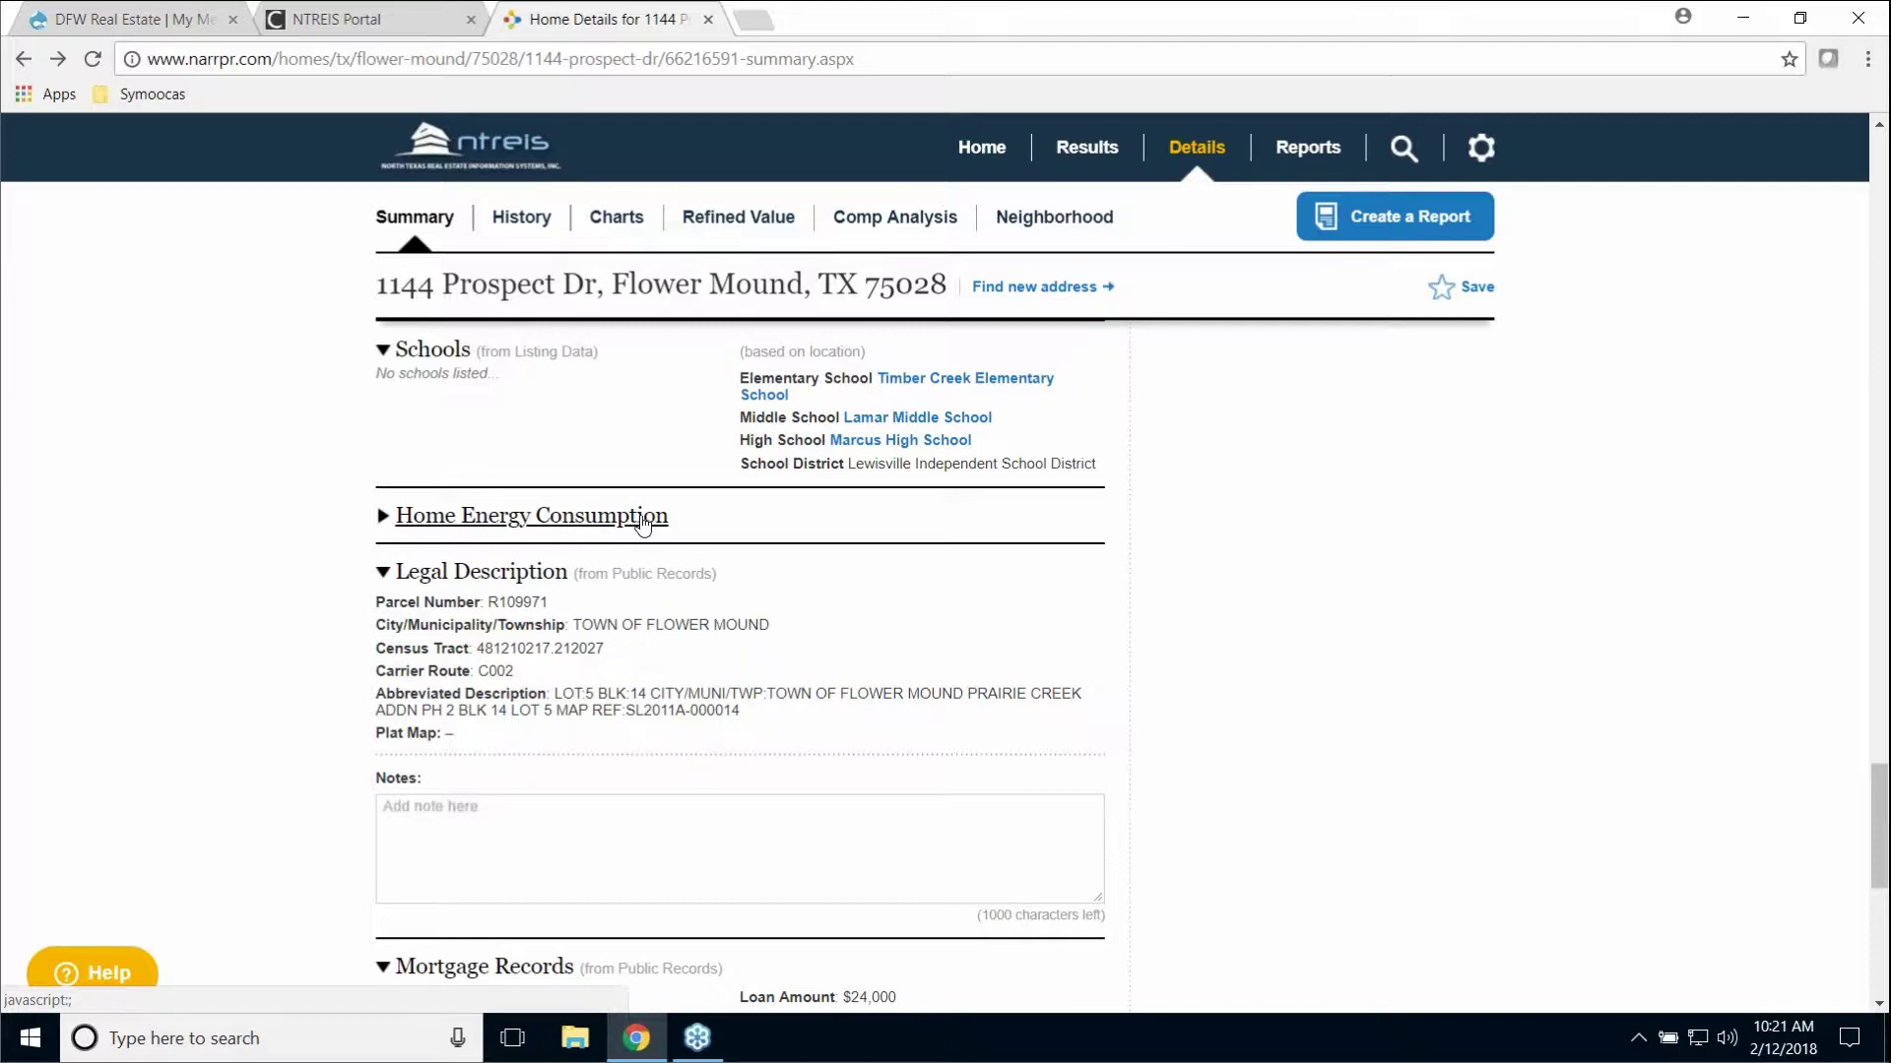
{"action": "left_click", "coordinate": [602, 522]}
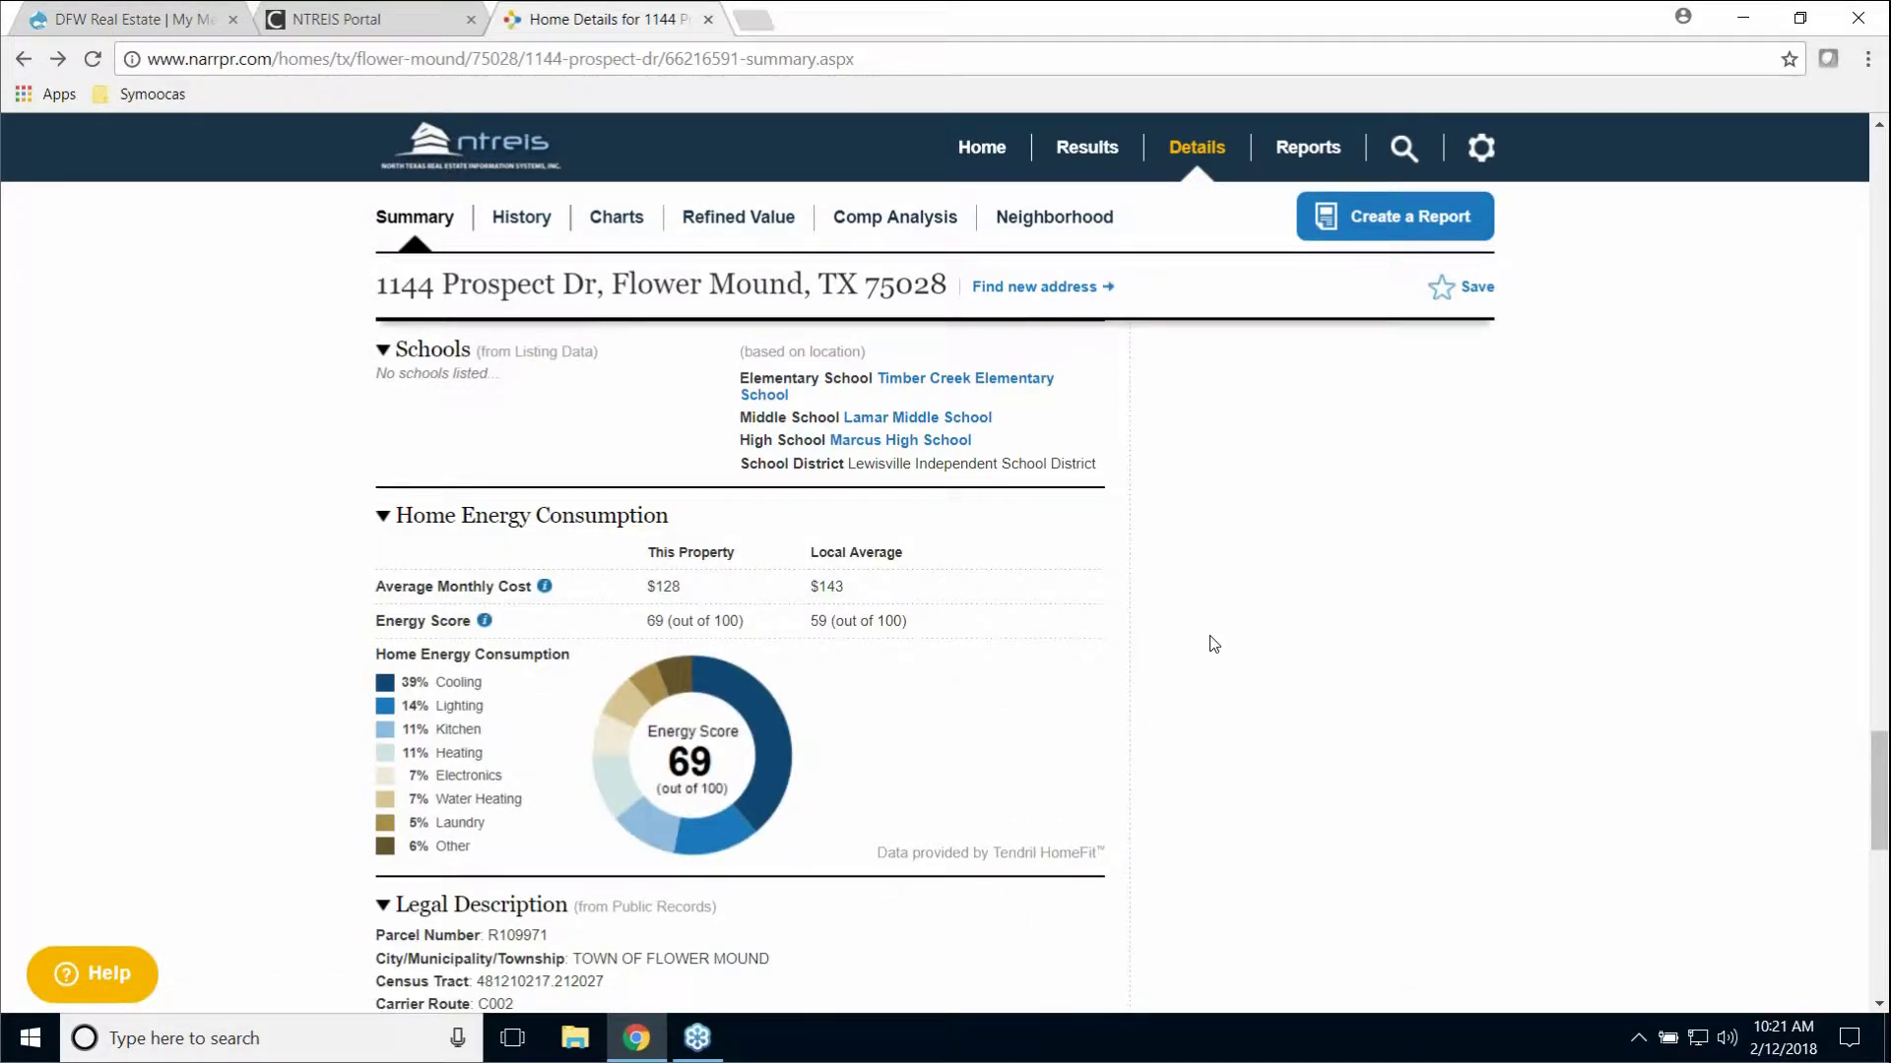
{"action": "scroll", "coordinate": [1213, 644], "scroll_direction": "down", "scroll_amount": 1}
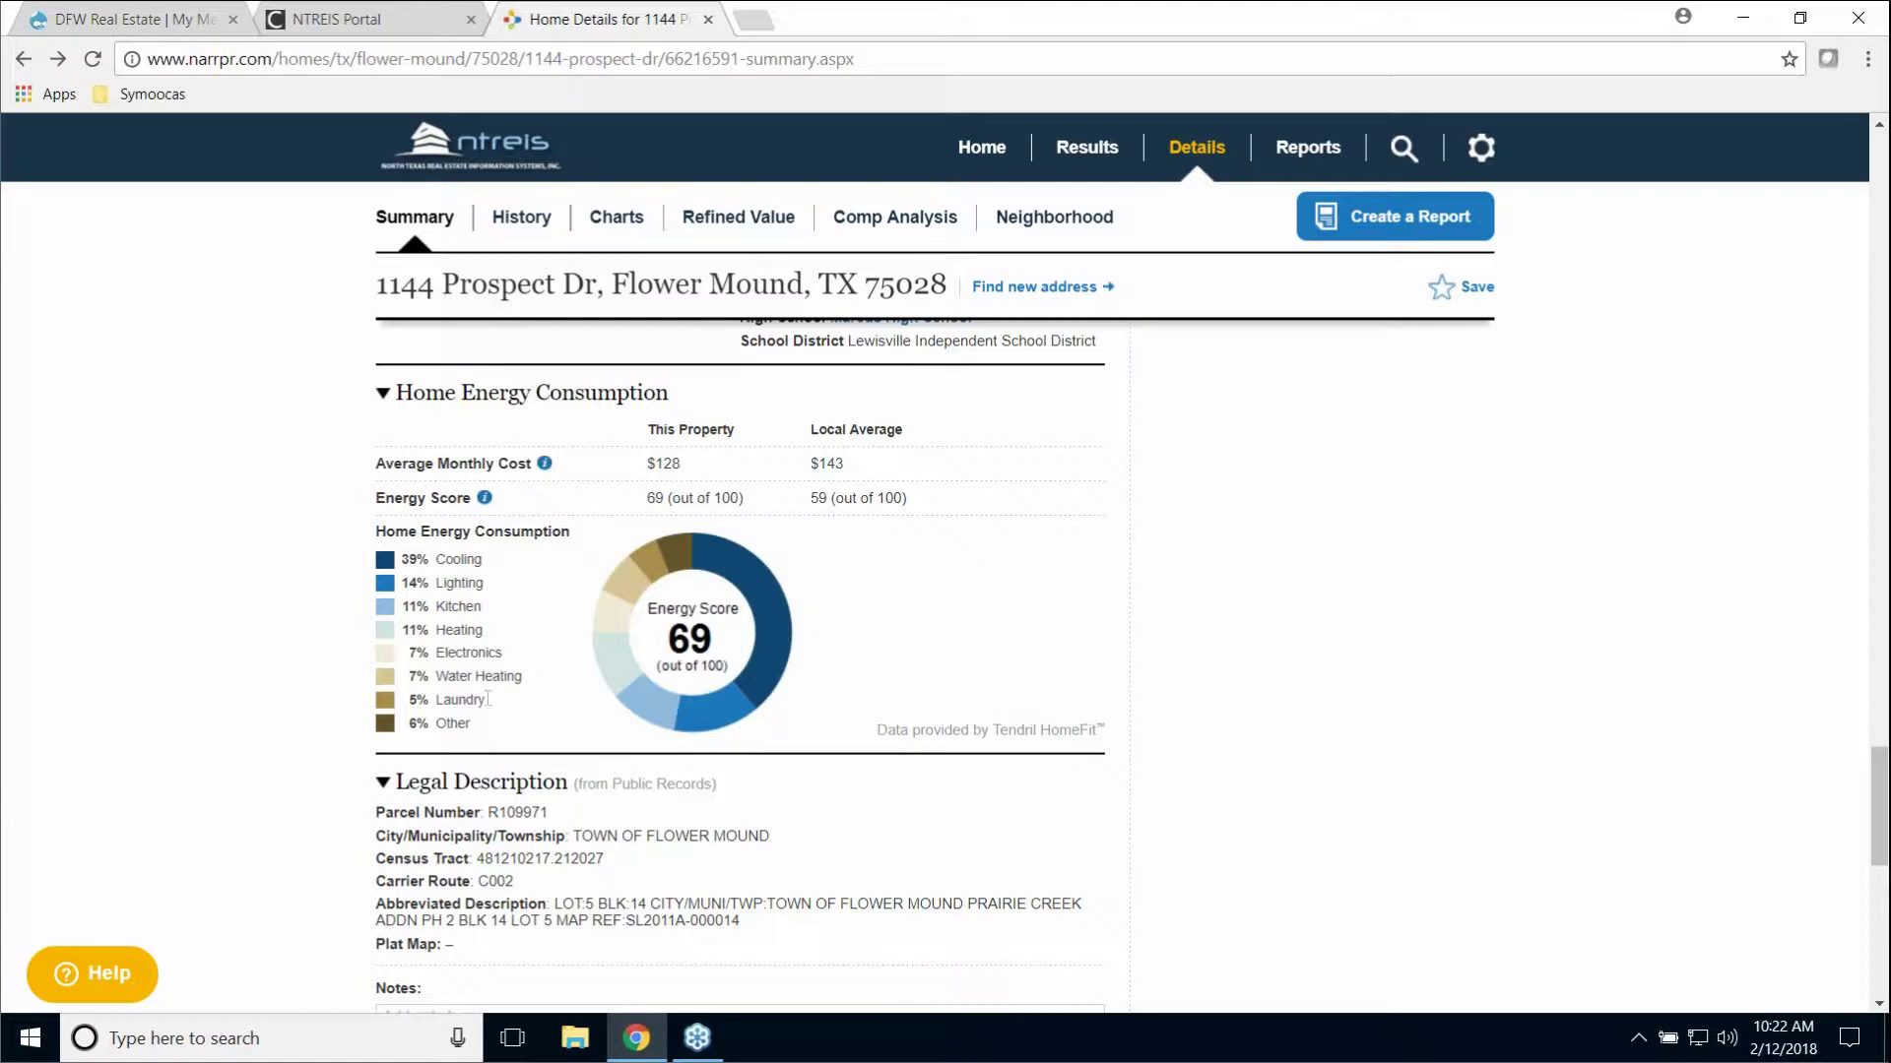
{"action": "scroll", "coordinate": [1085, 621], "scroll_direction": "down", "scroll_amount": 2}
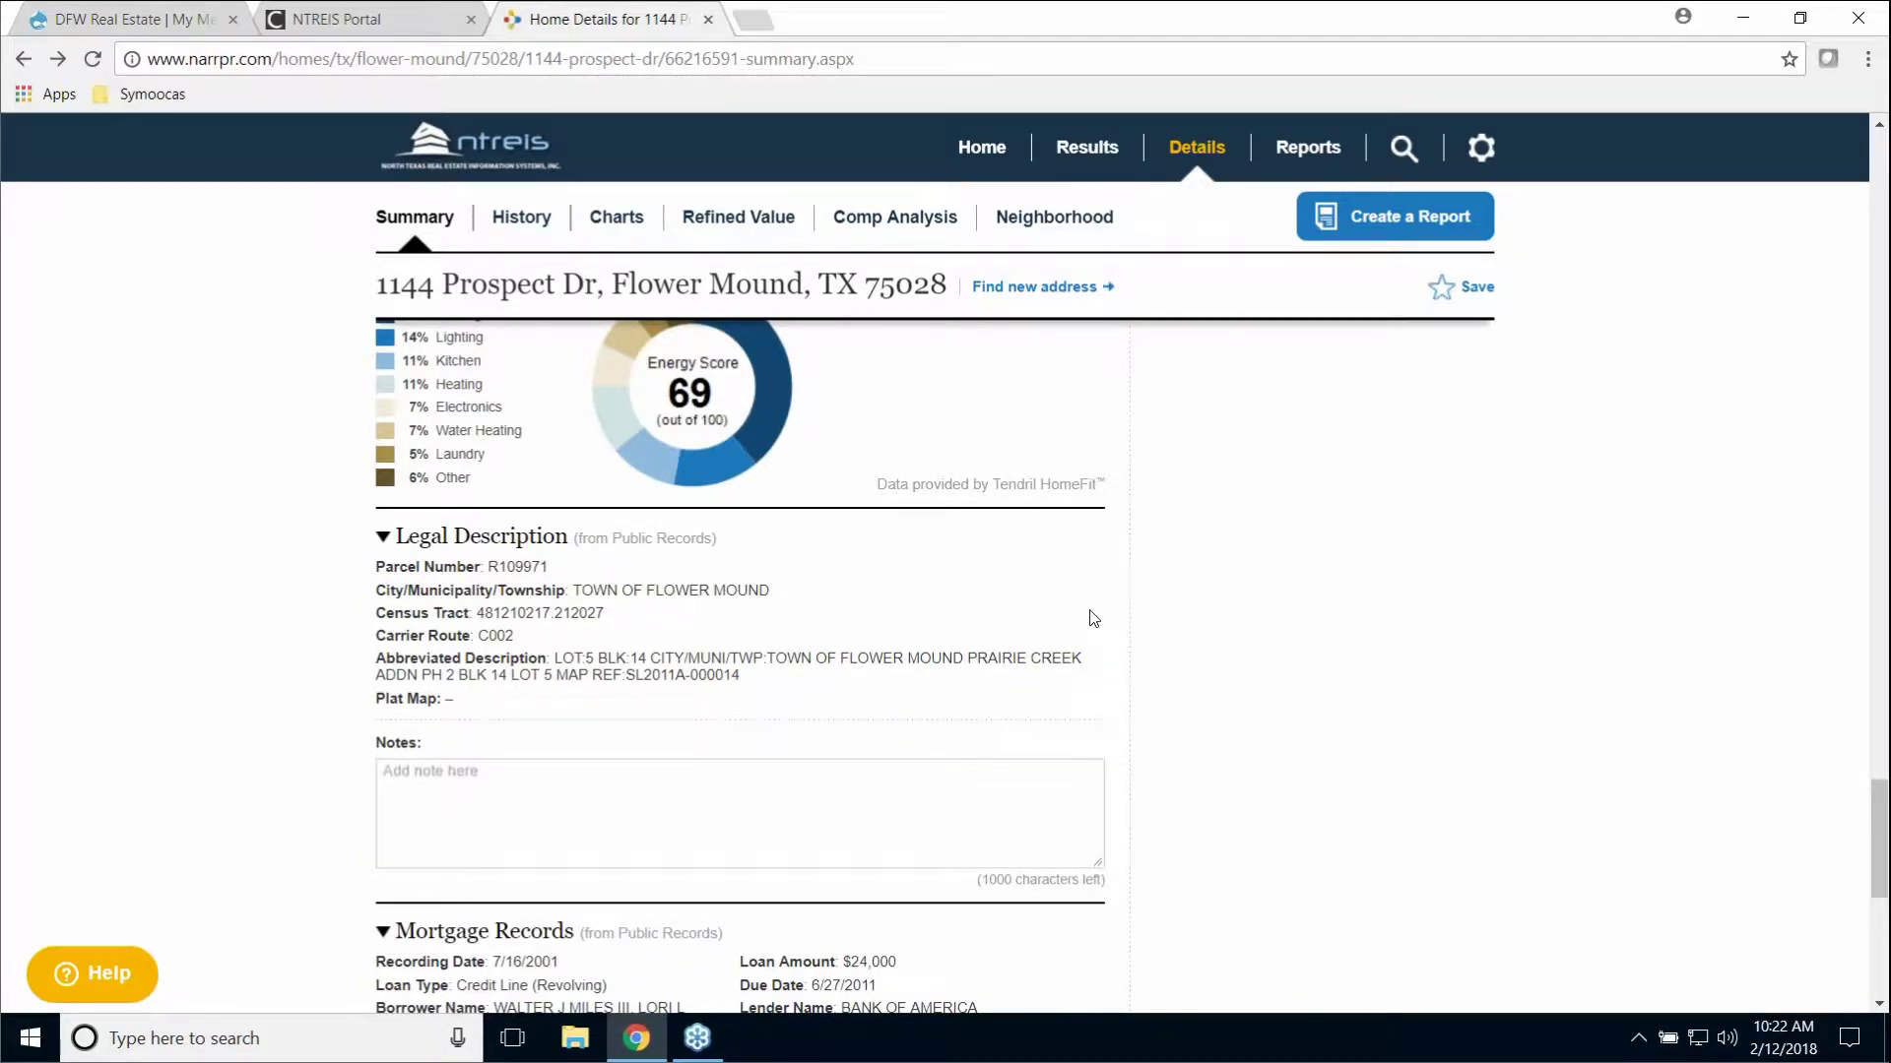
{"action": "scroll", "coordinate": [1093, 618], "scroll_direction": "down", "scroll_amount": 2}
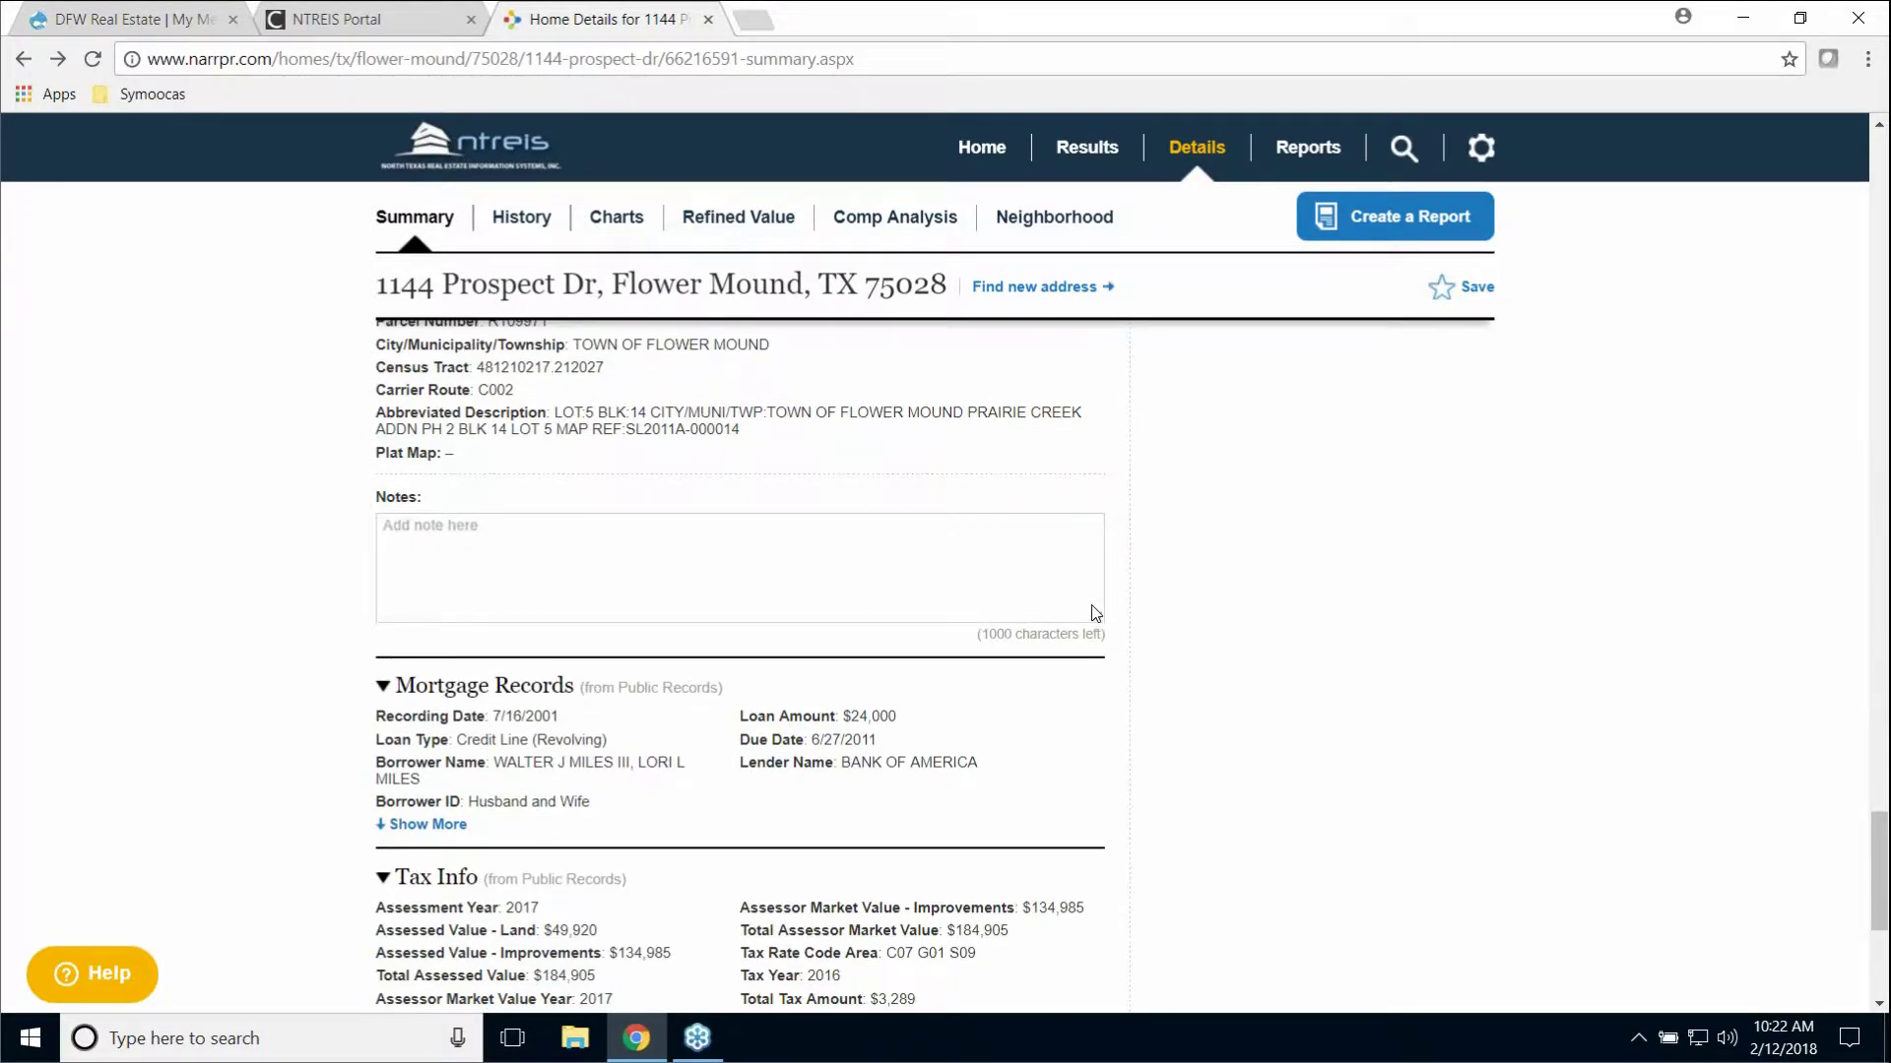
{"action": "scroll", "coordinate": [1091, 612], "scroll_direction": "down", "scroll_amount": 1}
{"action": "scroll", "coordinate": [1089, 612], "scroll_direction": "down", "scroll_amount": 1}
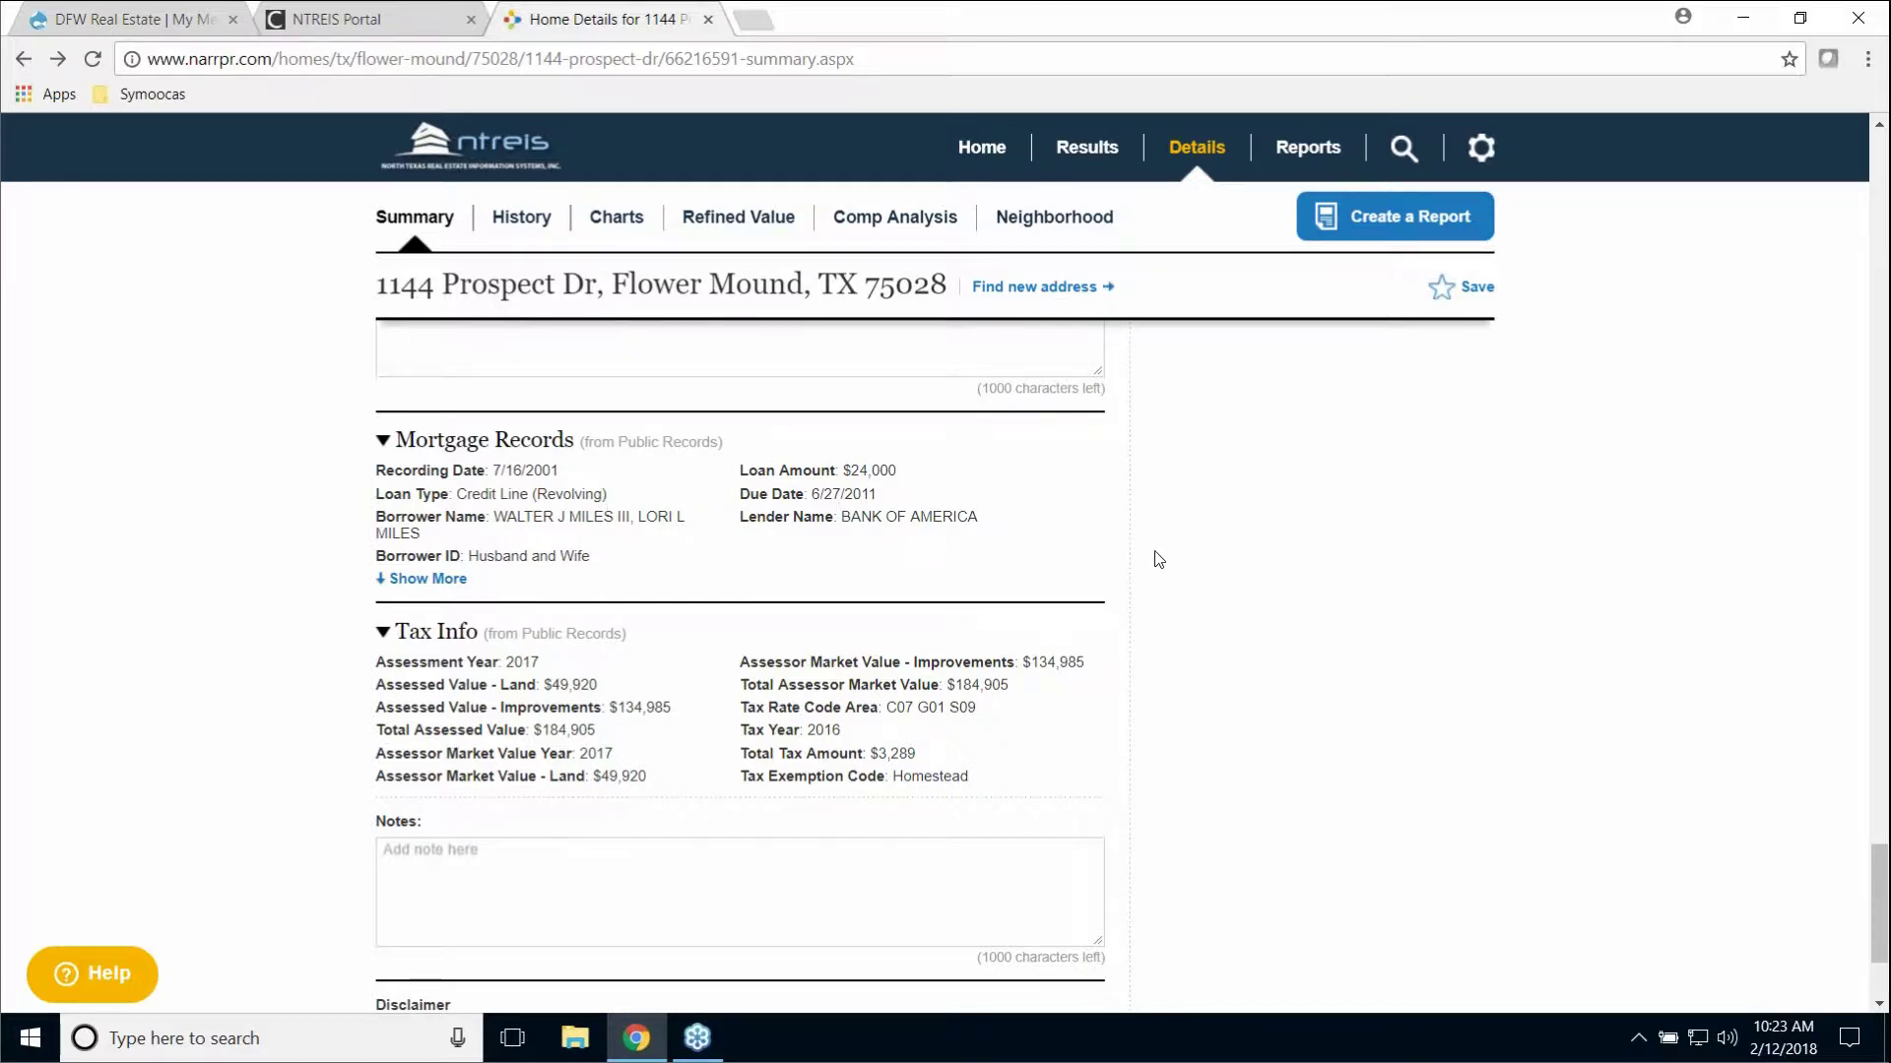
{"action": "scroll", "coordinate": [1156, 553], "scroll_direction": "down", "scroll_amount": 2}
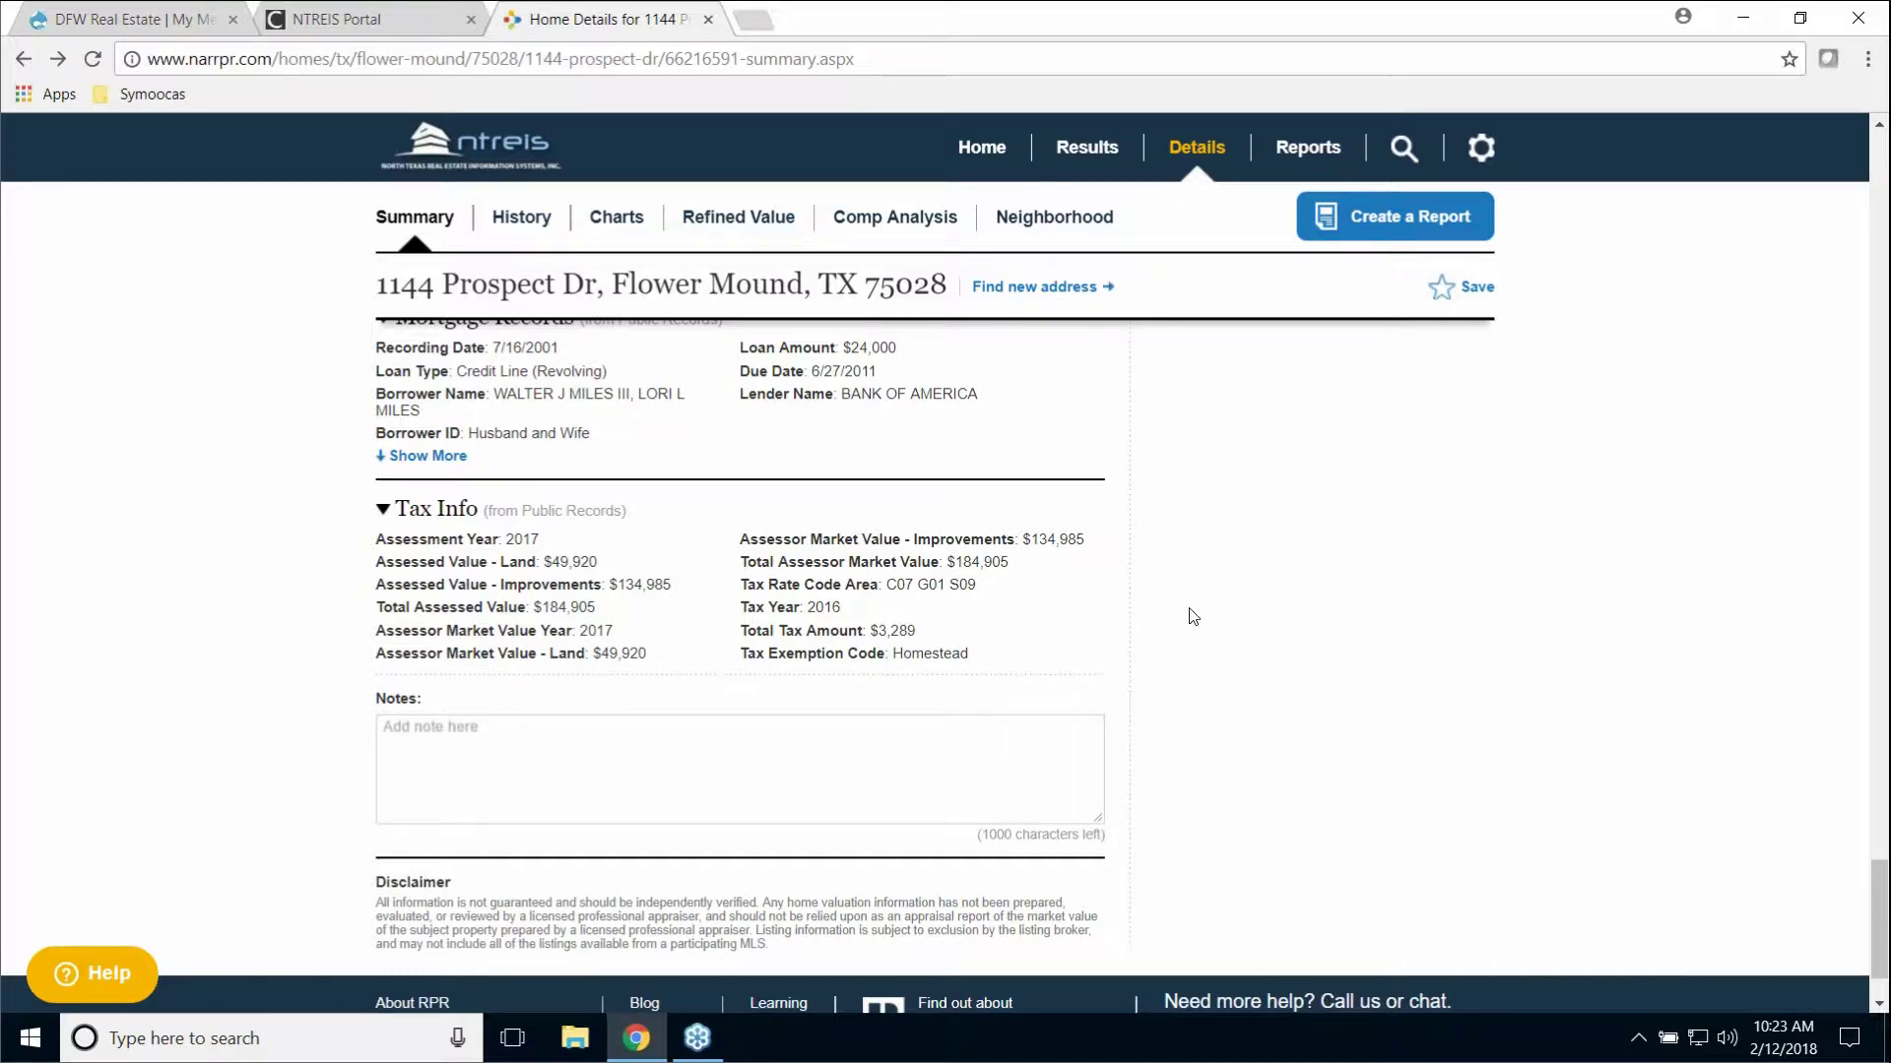
{"action": "scroll", "coordinate": [1193, 618], "scroll_direction": "up", "scroll_amount": 5}
{"action": "scroll", "coordinate": [1192, 618], "scroll_direction": "up", "scroll_amount": 15}
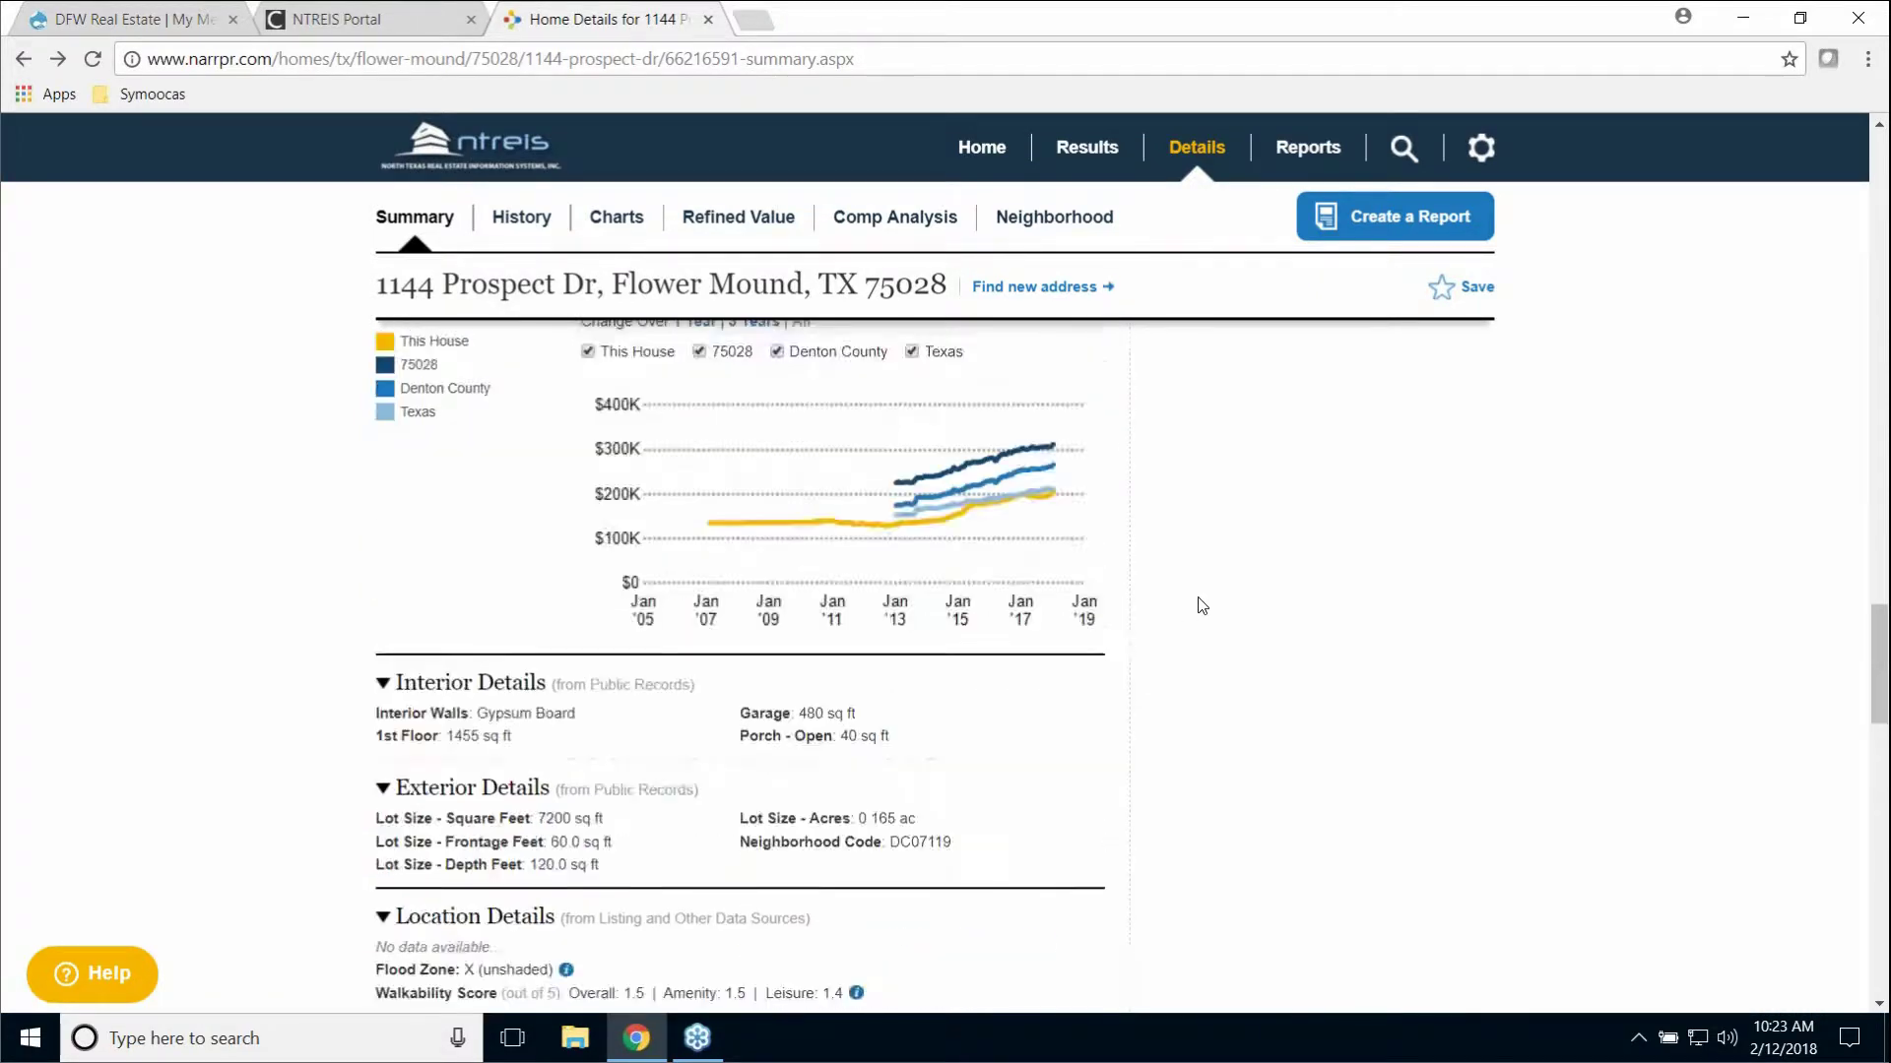
{"action": "scroll", "coordinate": [1196, 606], "scroll_direction": "up", "scroll_amount": 15}
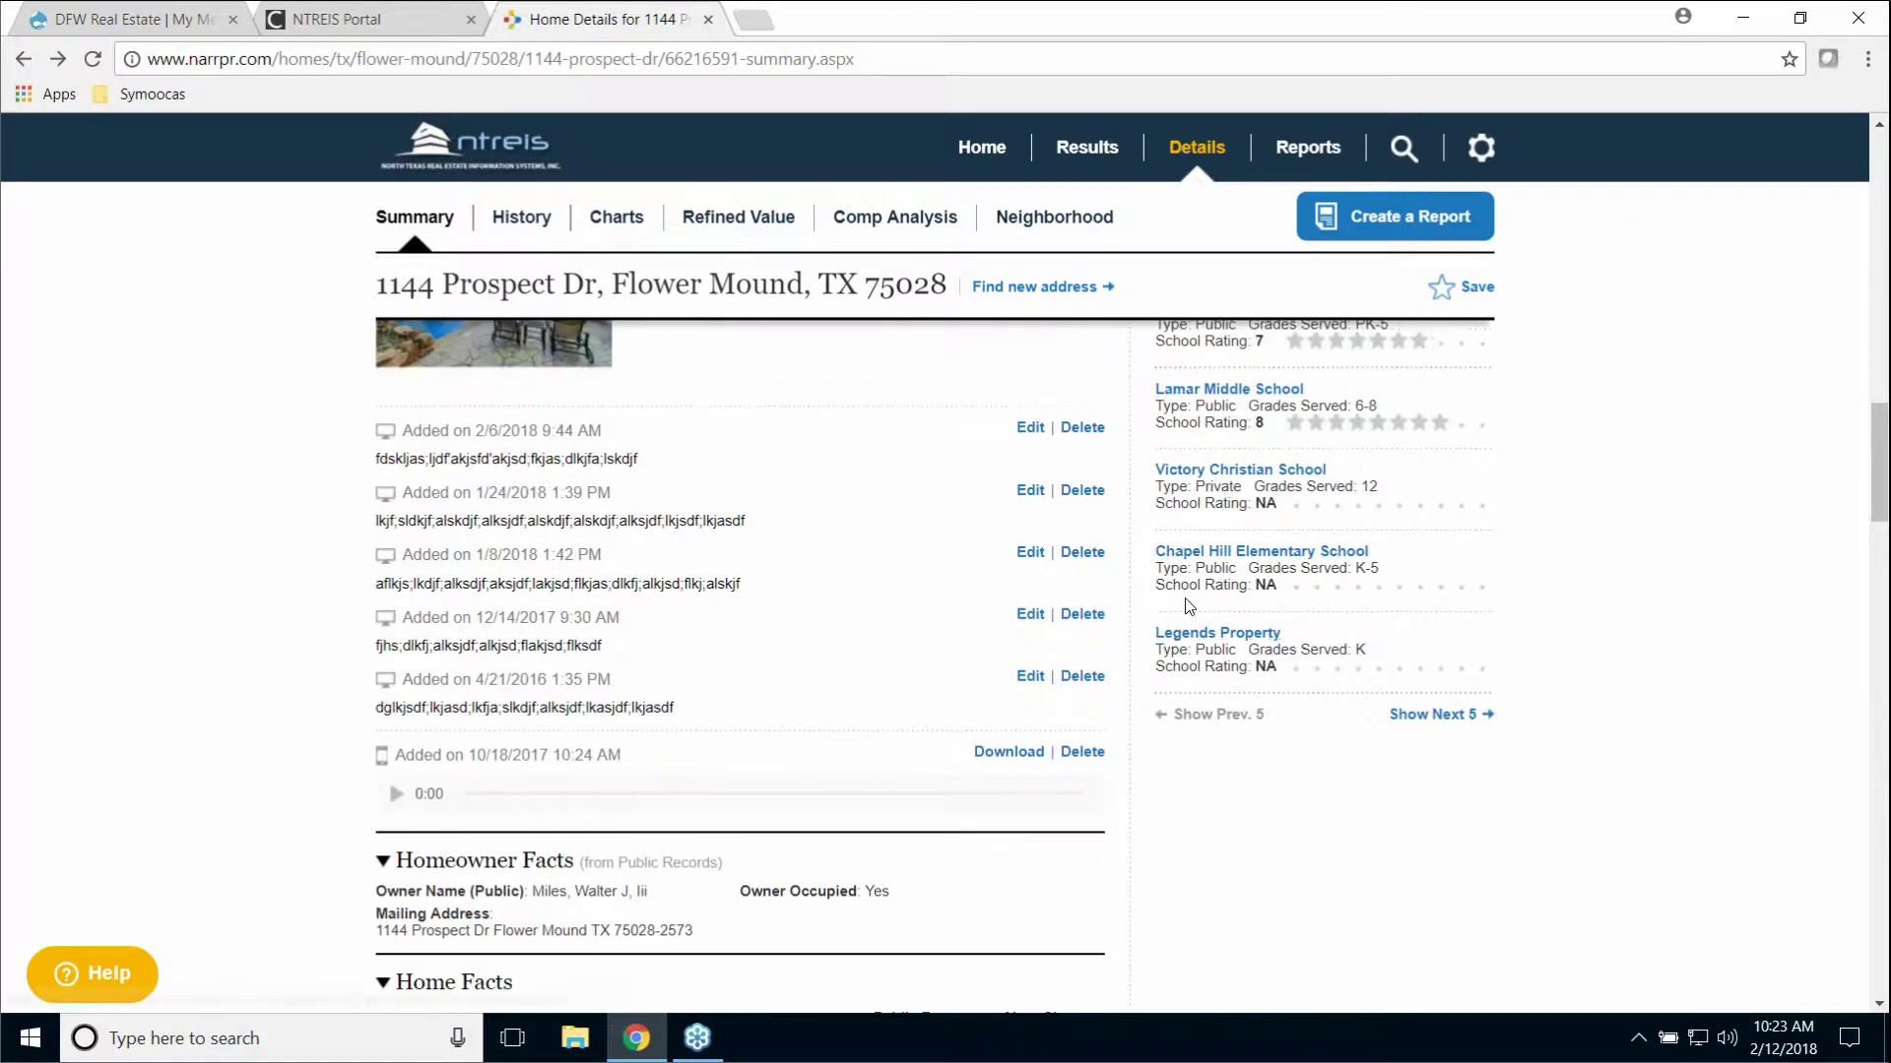
{"action": "scroll", "coordinate": [1728, 515], "scroll_direction": "up", "scroll_amount": 10}
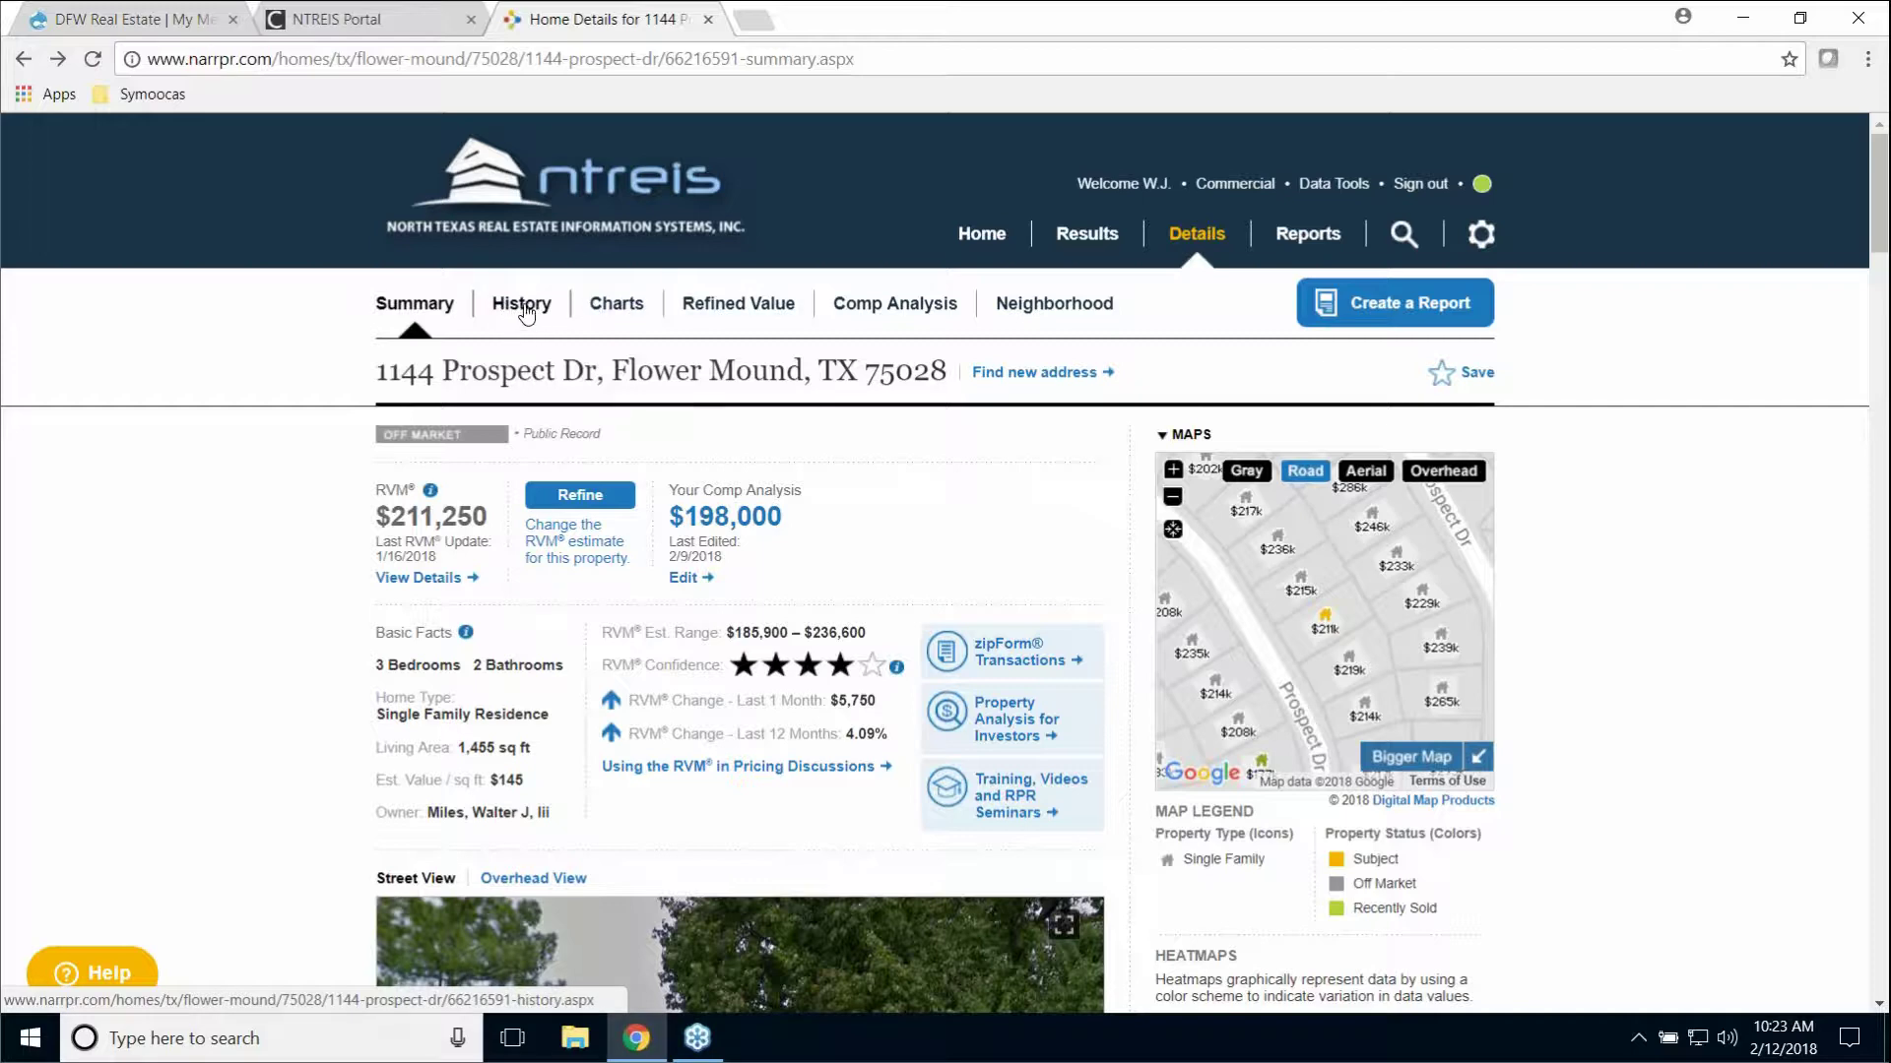
Step: Open the History tab and inspect the 2013–2017 assessed-value points on the Sales and Financing chart
{"action": "left_click", "coordinate": [521, 307]}
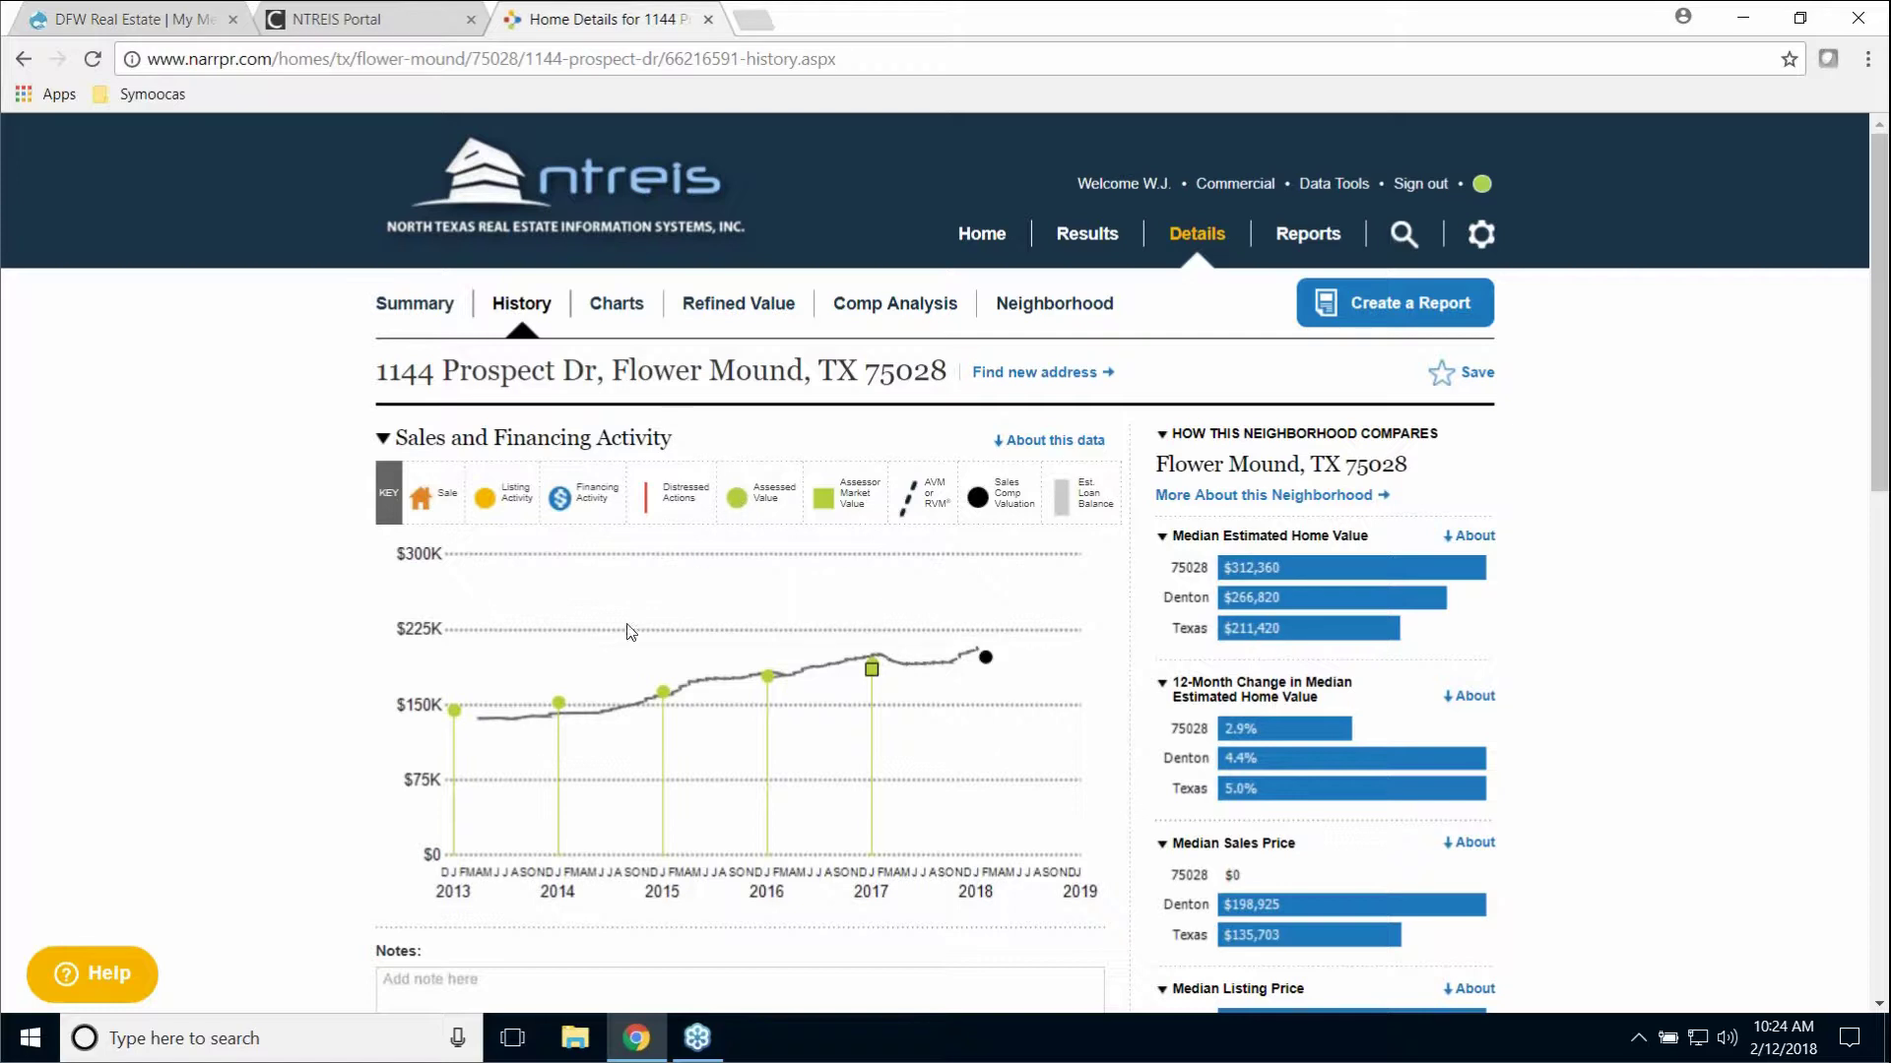
{"action": "mouse_move", "coordinate": [456, 726]}
{"action": "mouse_move", "coordinate": [564, 713]}
{"action": "mouse_move", "coordinate": [663, 696]}
{"action": "mouse_move", "coordinate": [770, 687]}
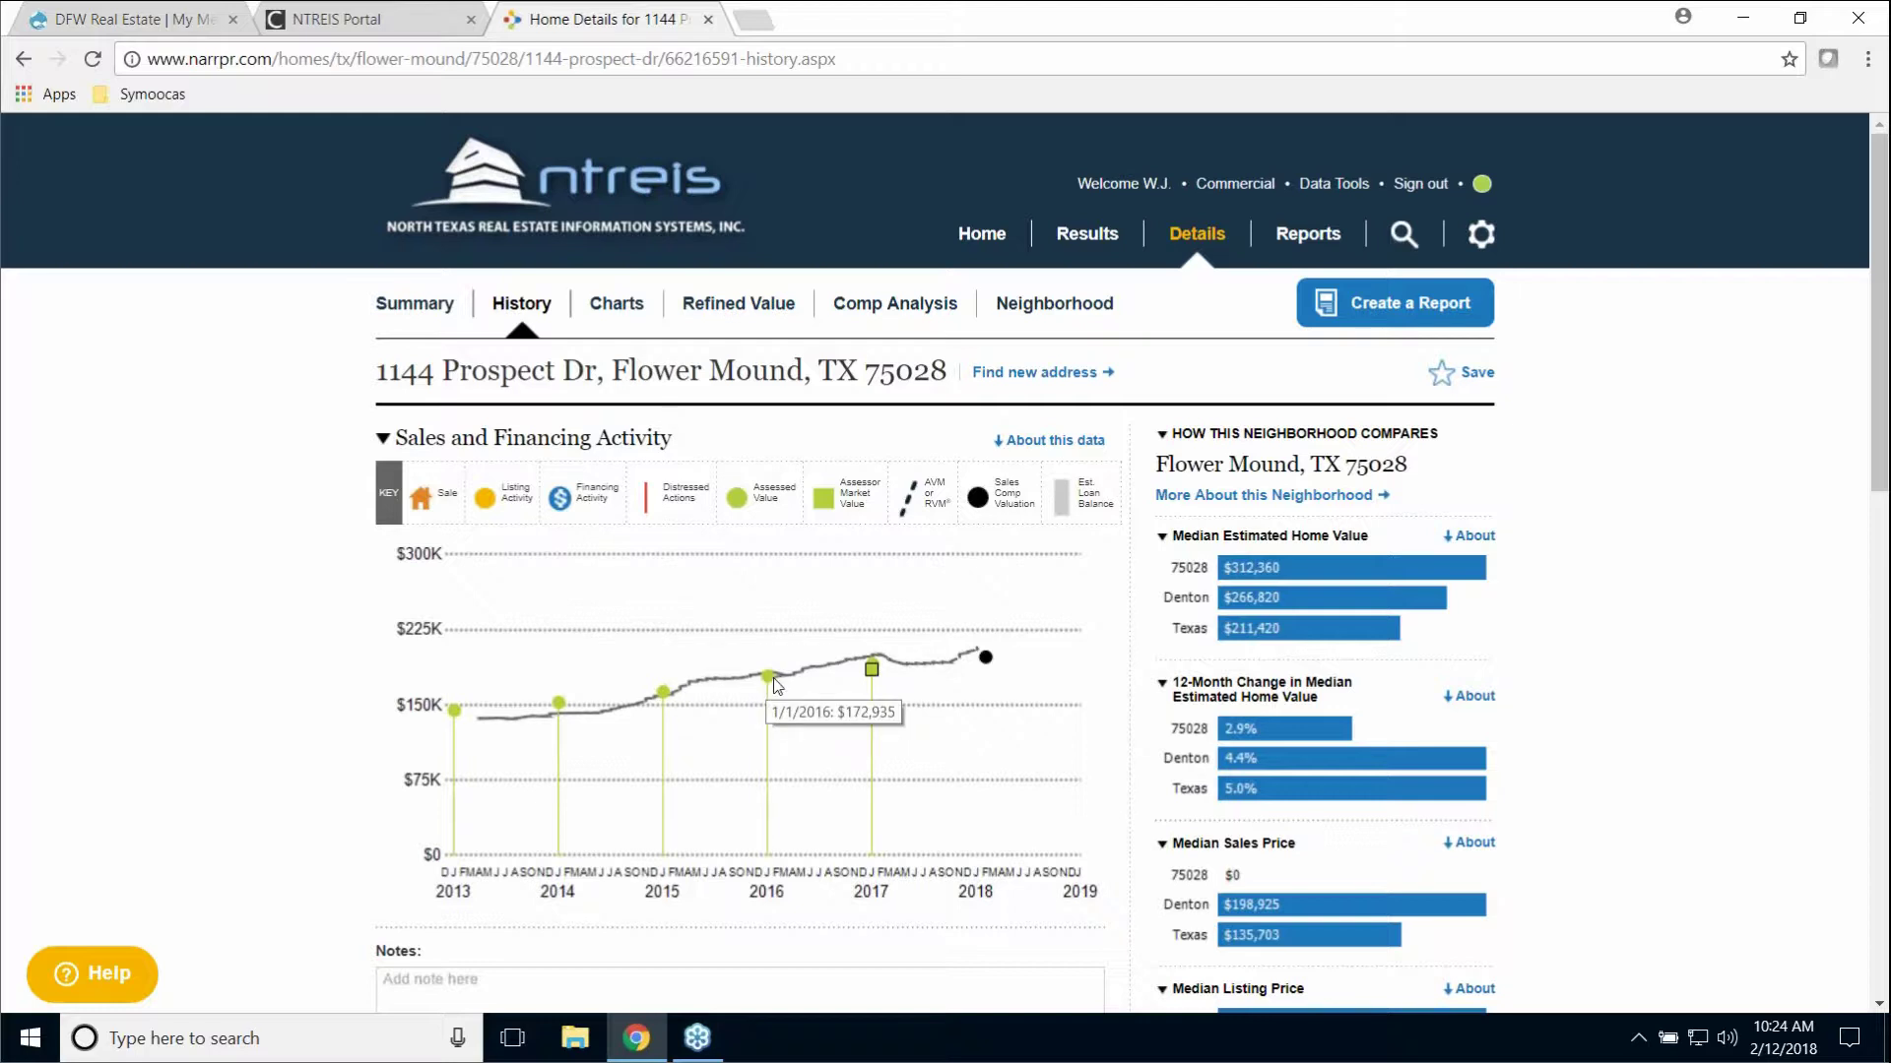
{"action": "mouse_move", "coordinate": [873, 670]}
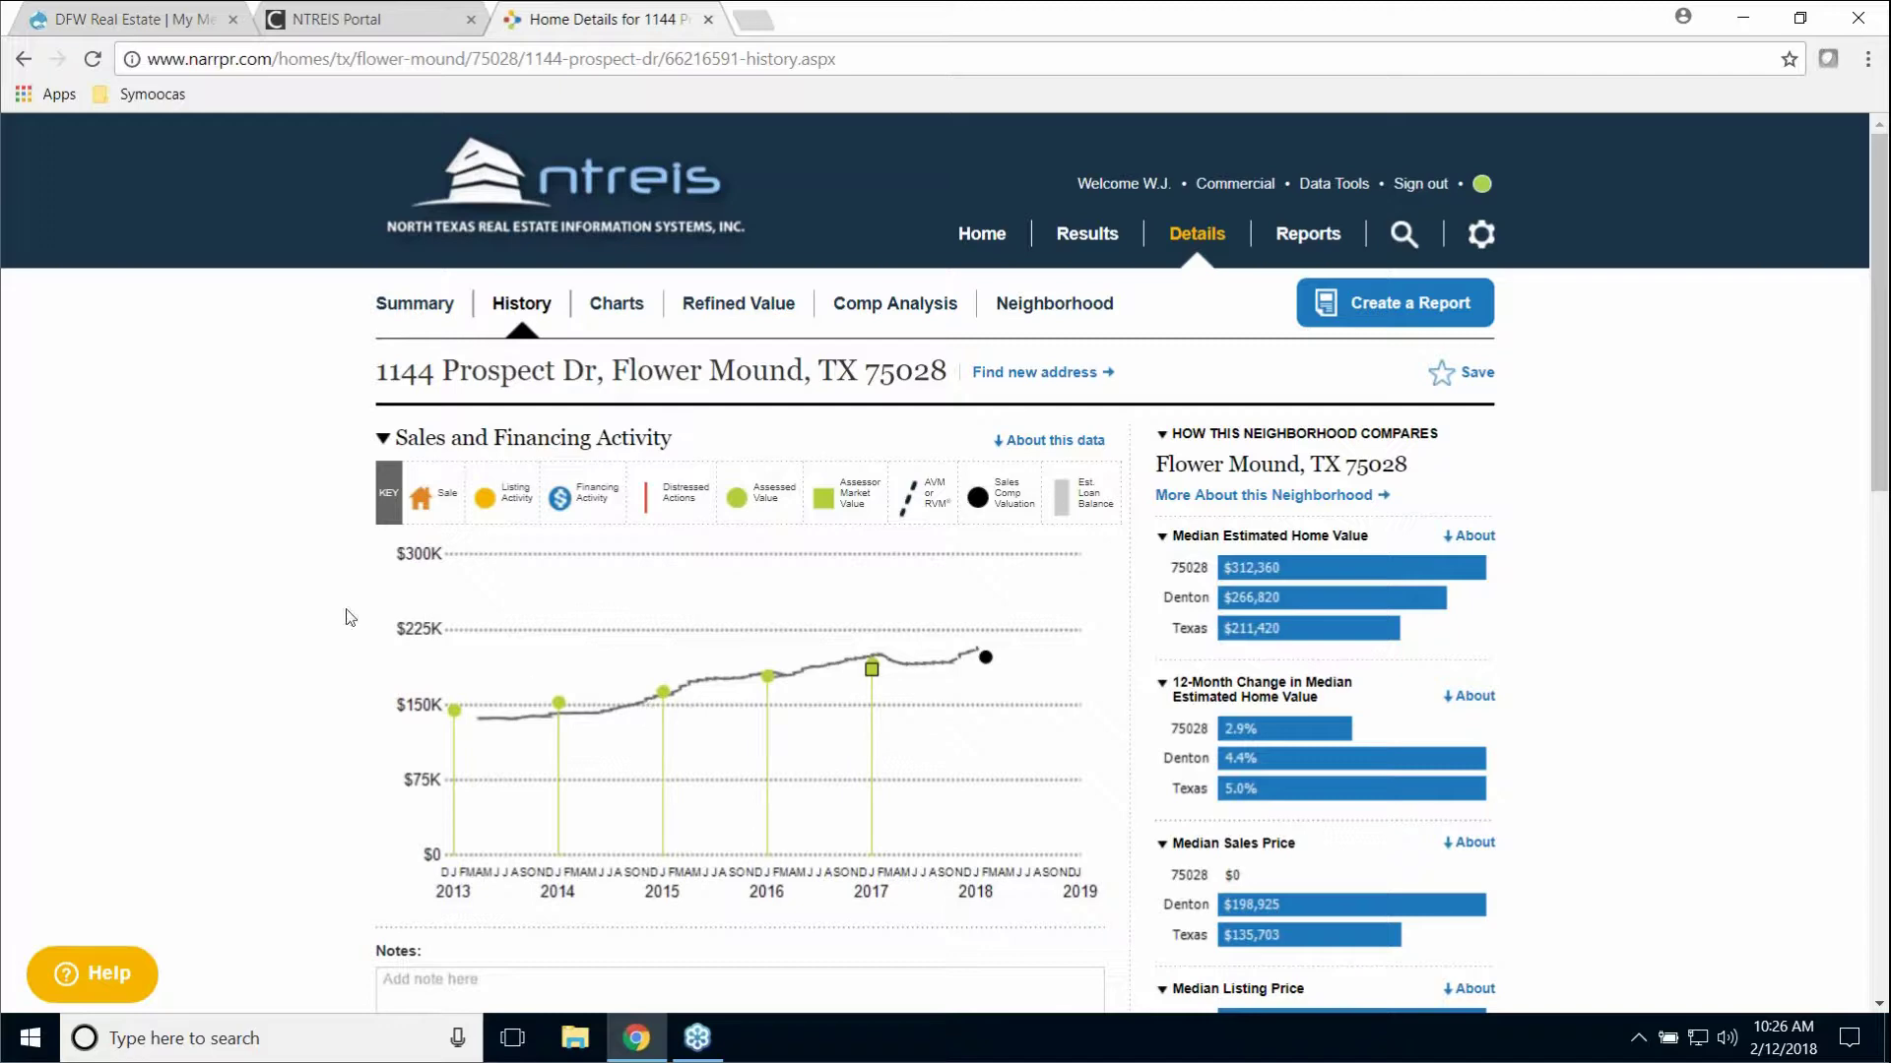
Step: Expand Prior Sales Transactions, toggle Listing and Public Records to confirm no data, then collapse it
{"action": "scroll", "coordinate": [193, 610], "scroll_direction": "down", "scroll_amount": 3}
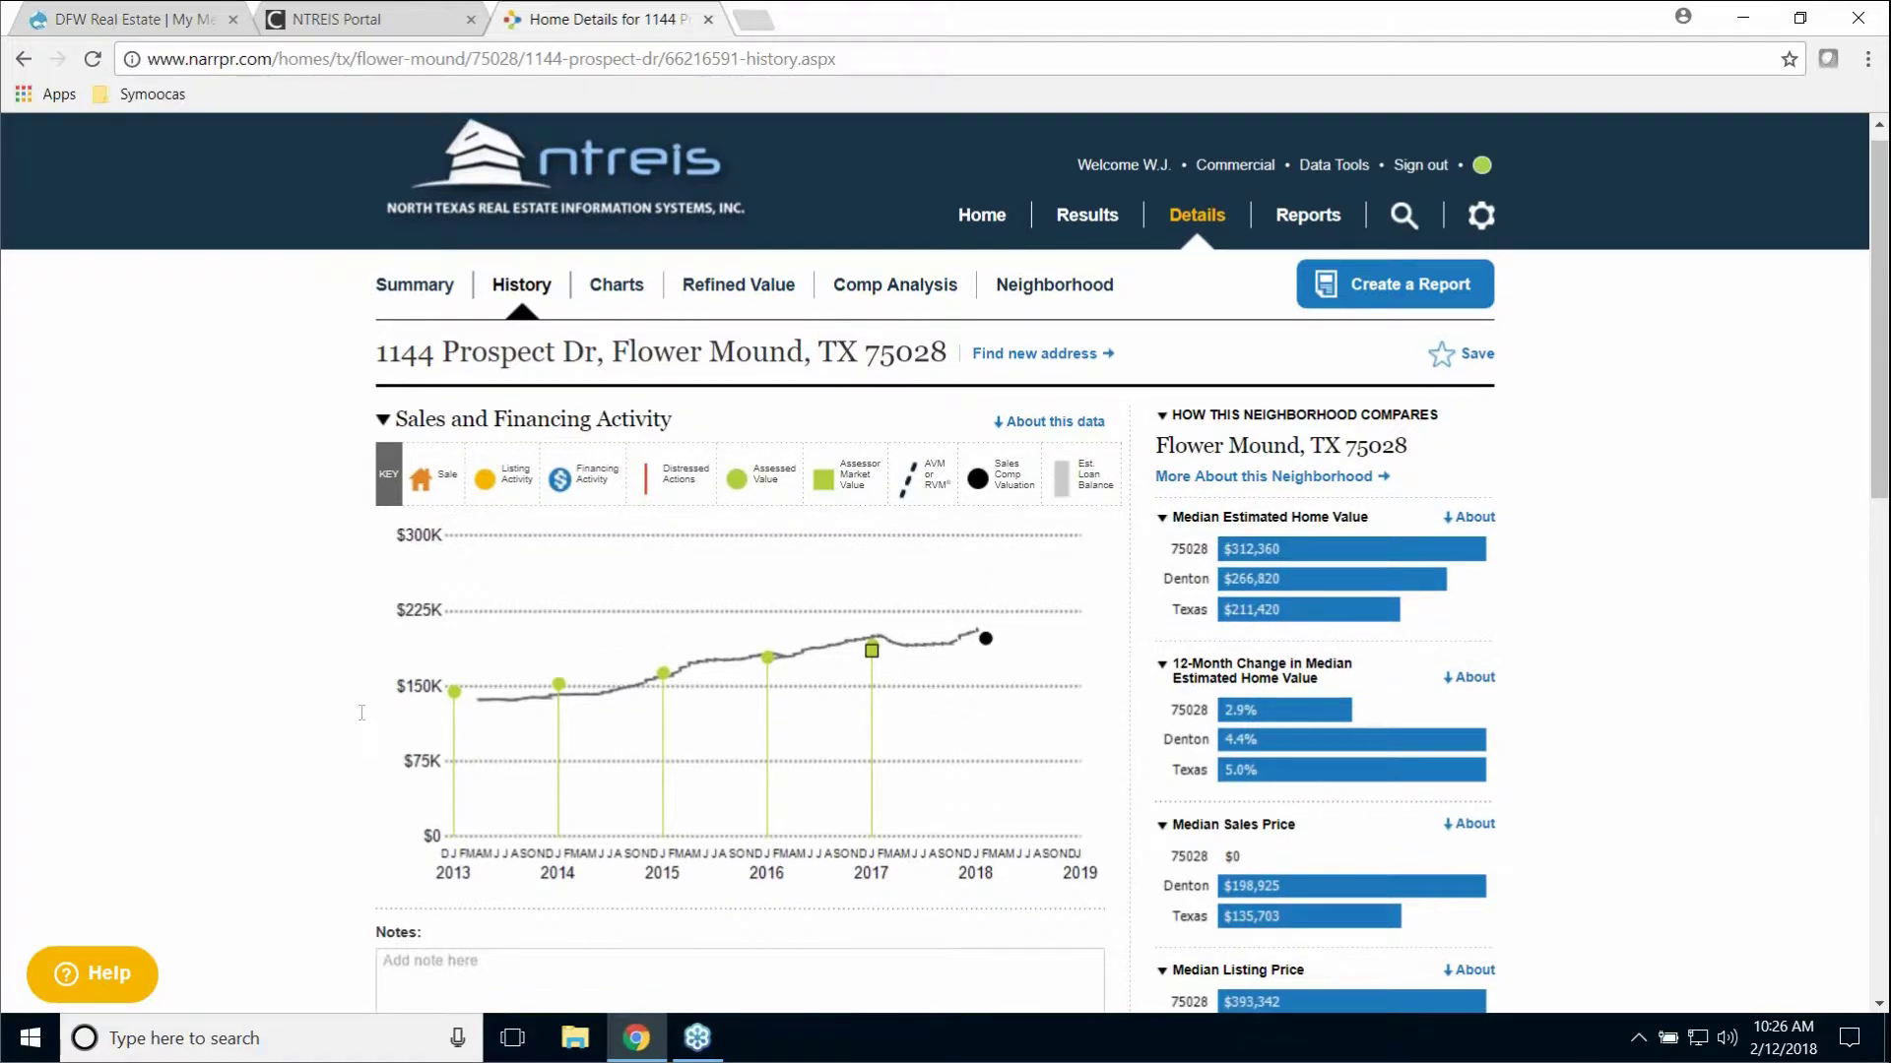
{"action": "scroll", "coordinate": [678, 761], "scroll_direction": "down", "scroll_amount": 3}
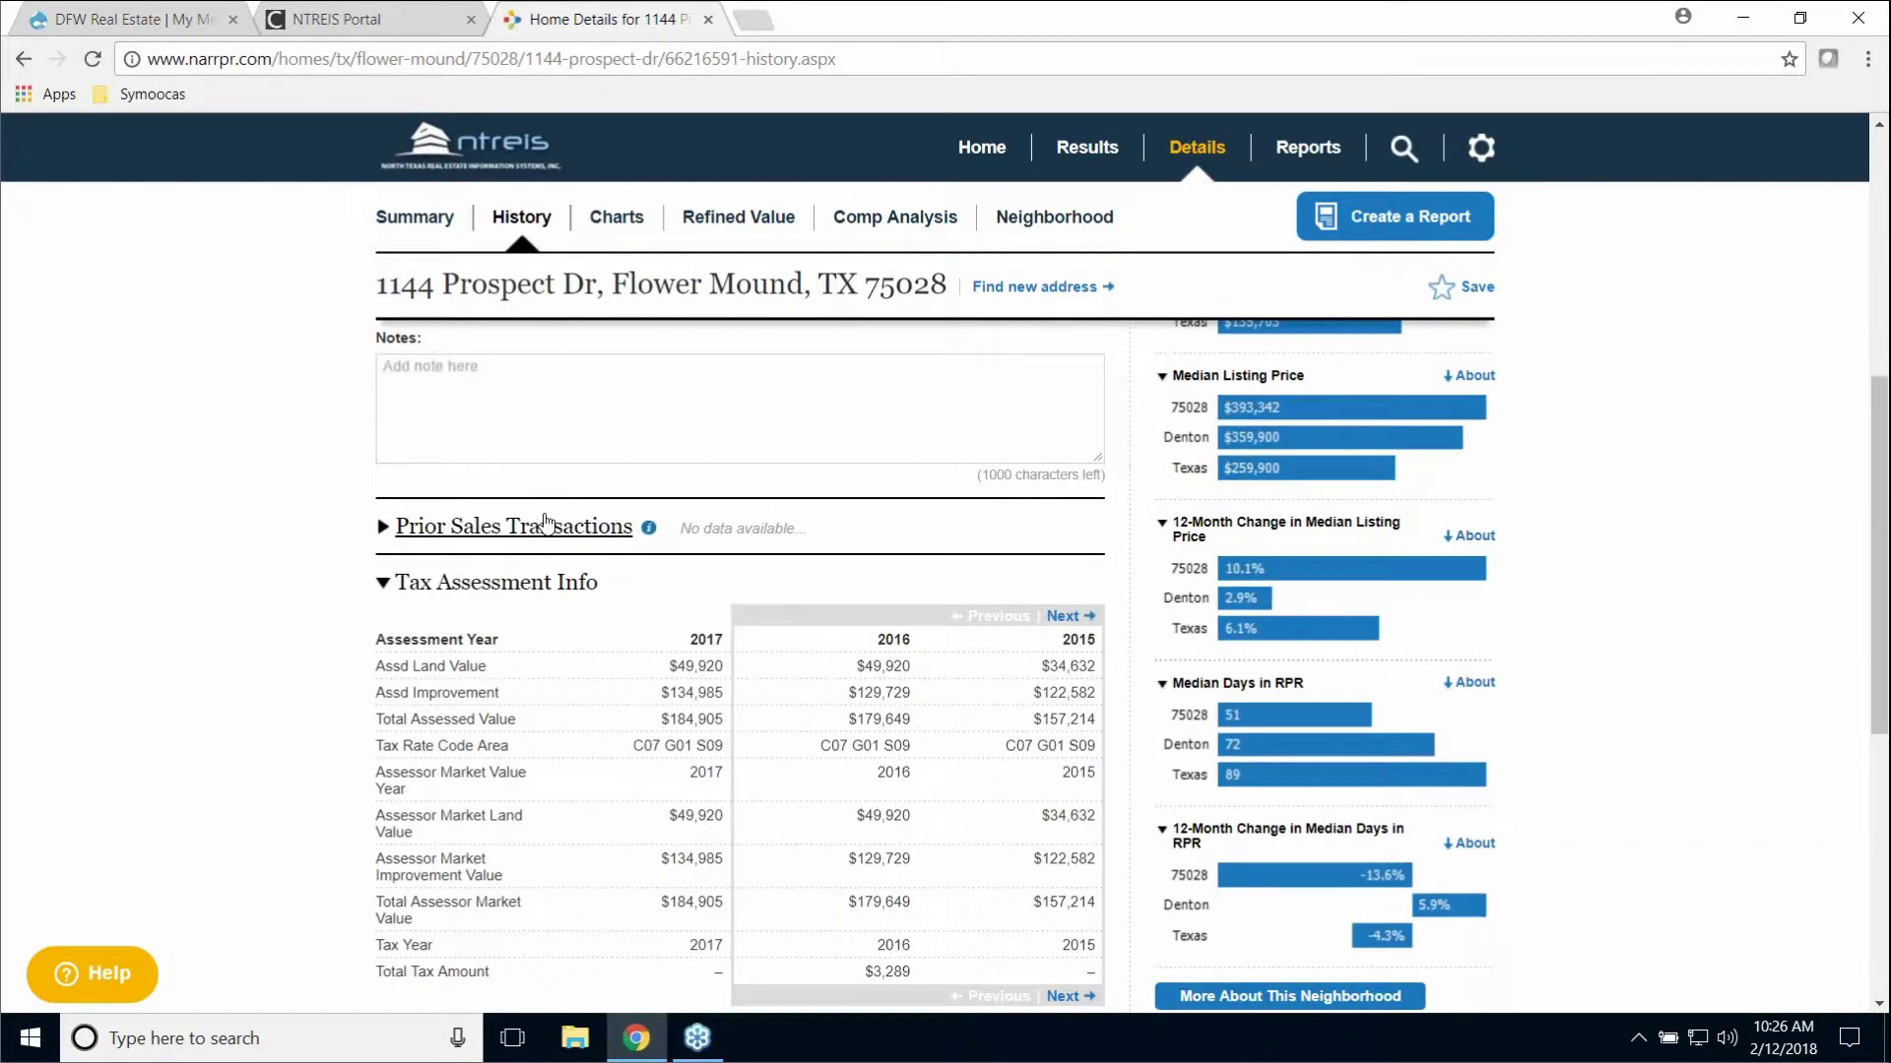
{"action": "left_click", "coordinate": [587, 530]}
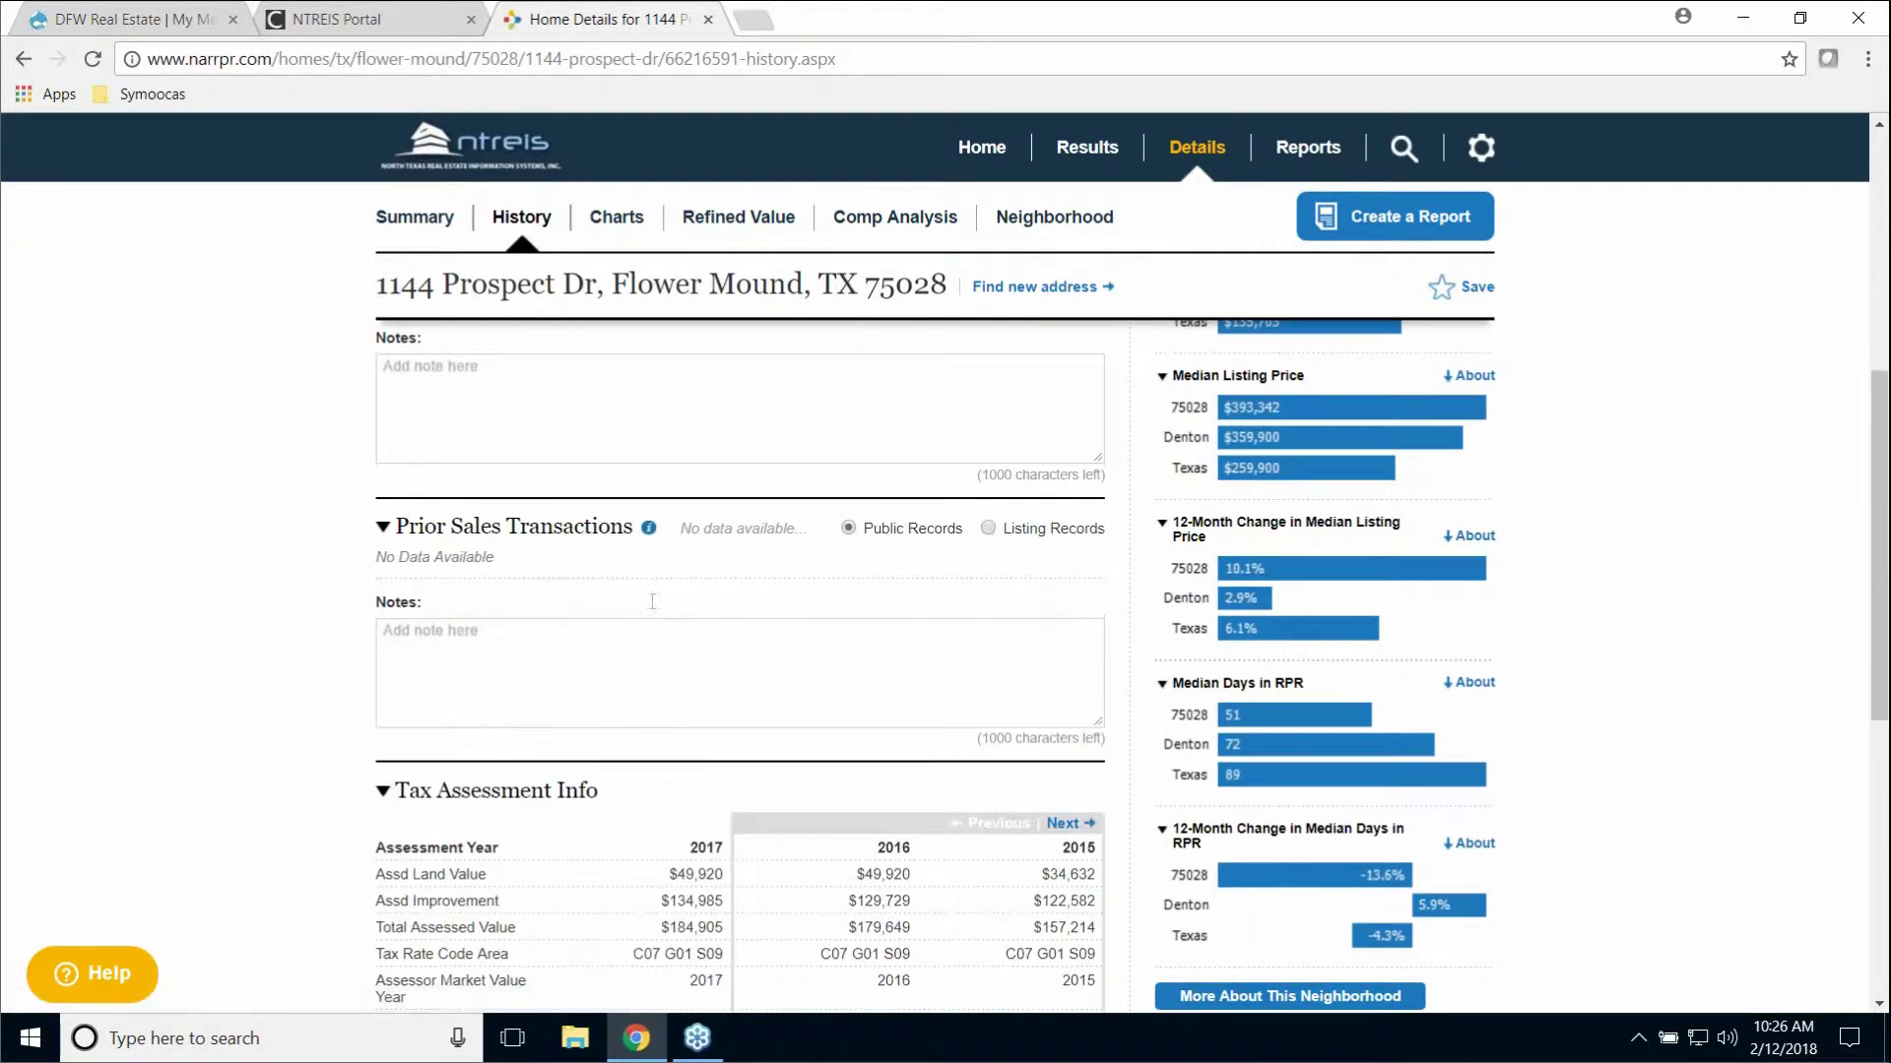
{"action": "left_click", "coordinate": [991, 530]}
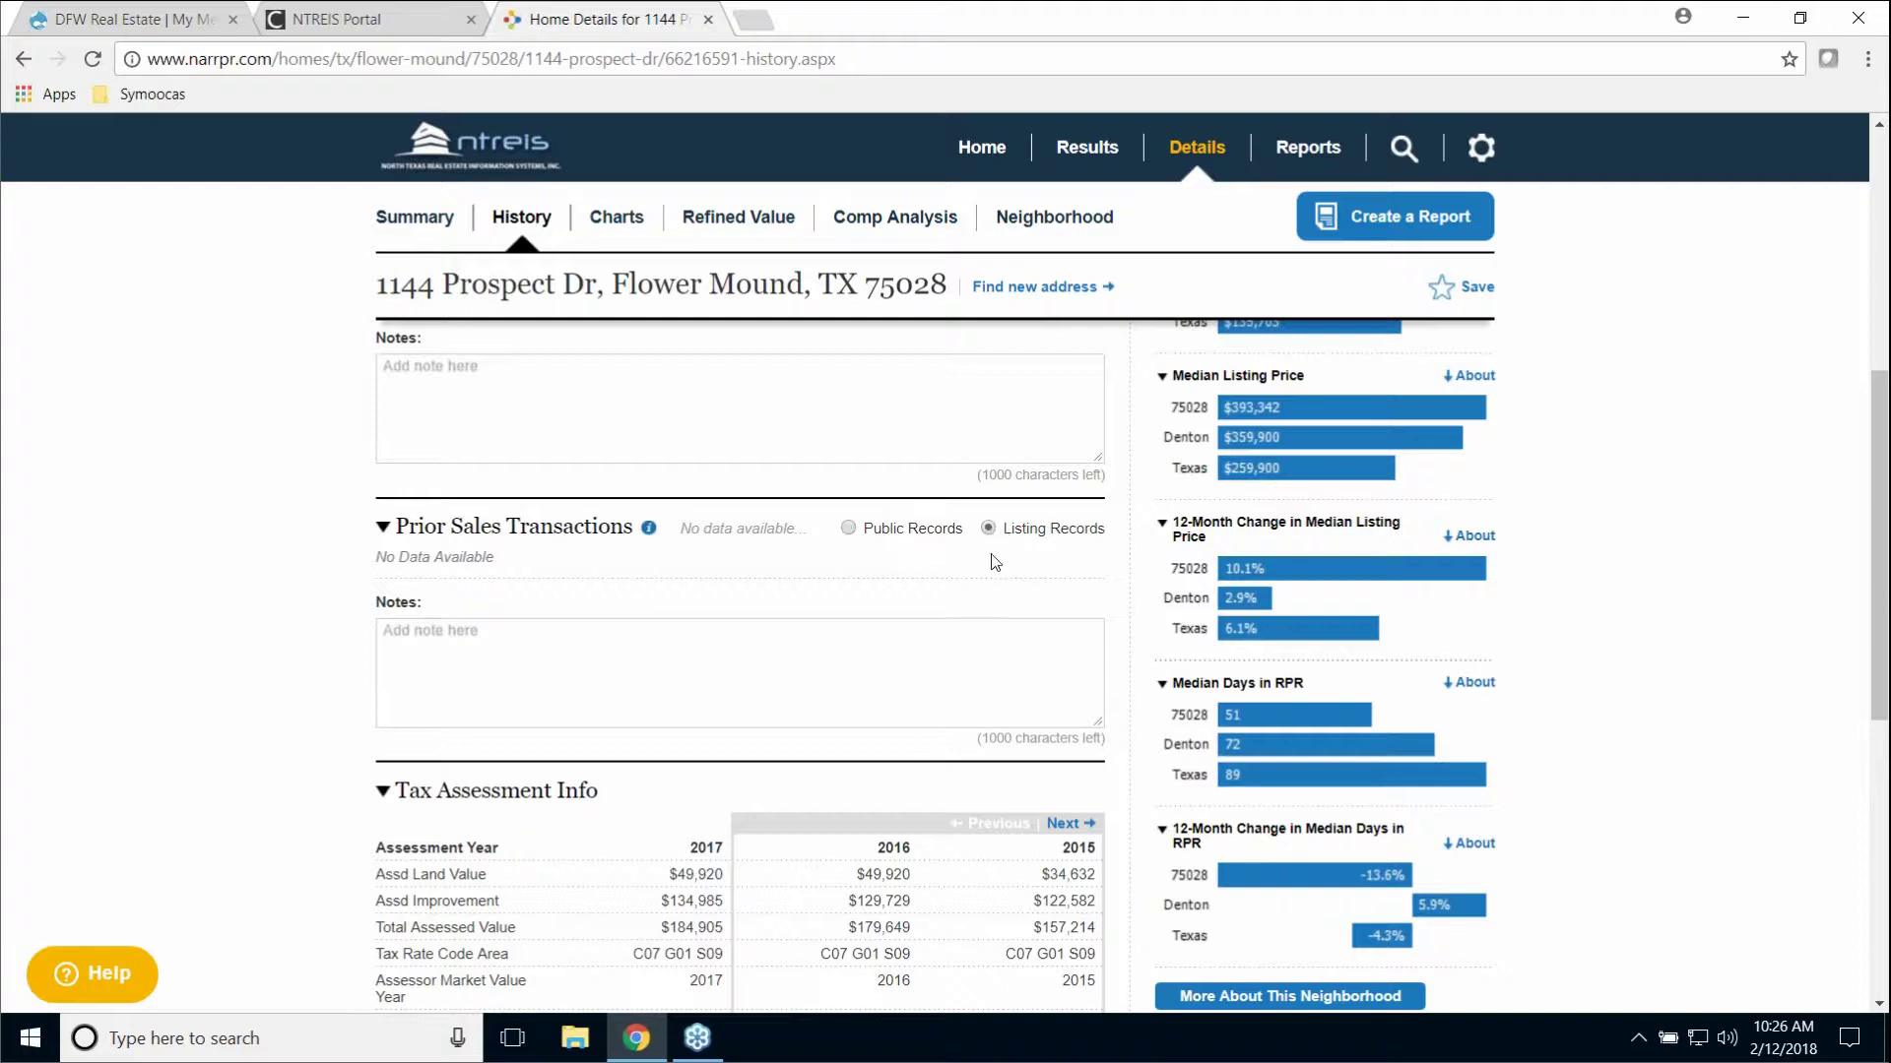
{"action": "left_click", "coordinate": [851, 532]}
{"action": "left_click", "coordinate": [509, 537]}
{"action": "scroll", "coordinate": [837, 564], "scroll_direction": "down", "scroll_amount": 1}
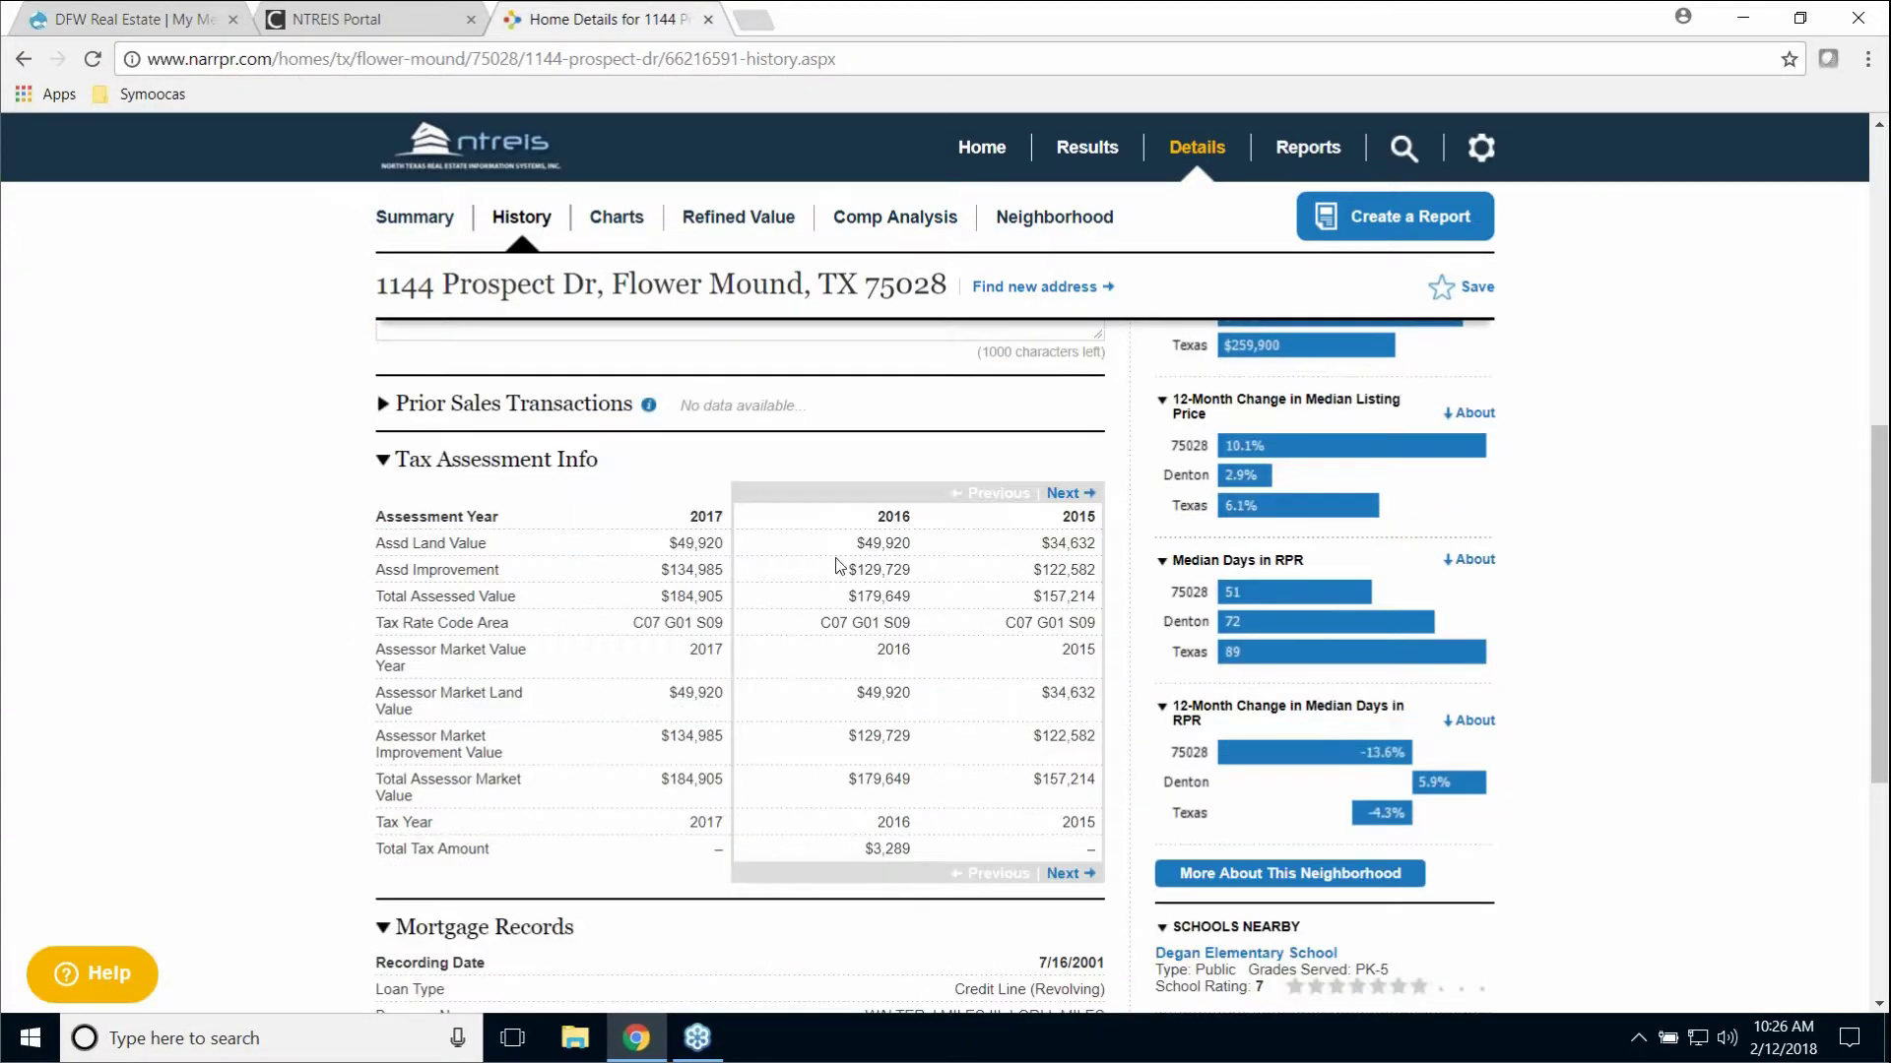
Step: Page the Tax Assessment Info table back to its earliest years, 2005 and 2004
{"action": "left_click", "coordinate": [1069, 494]}
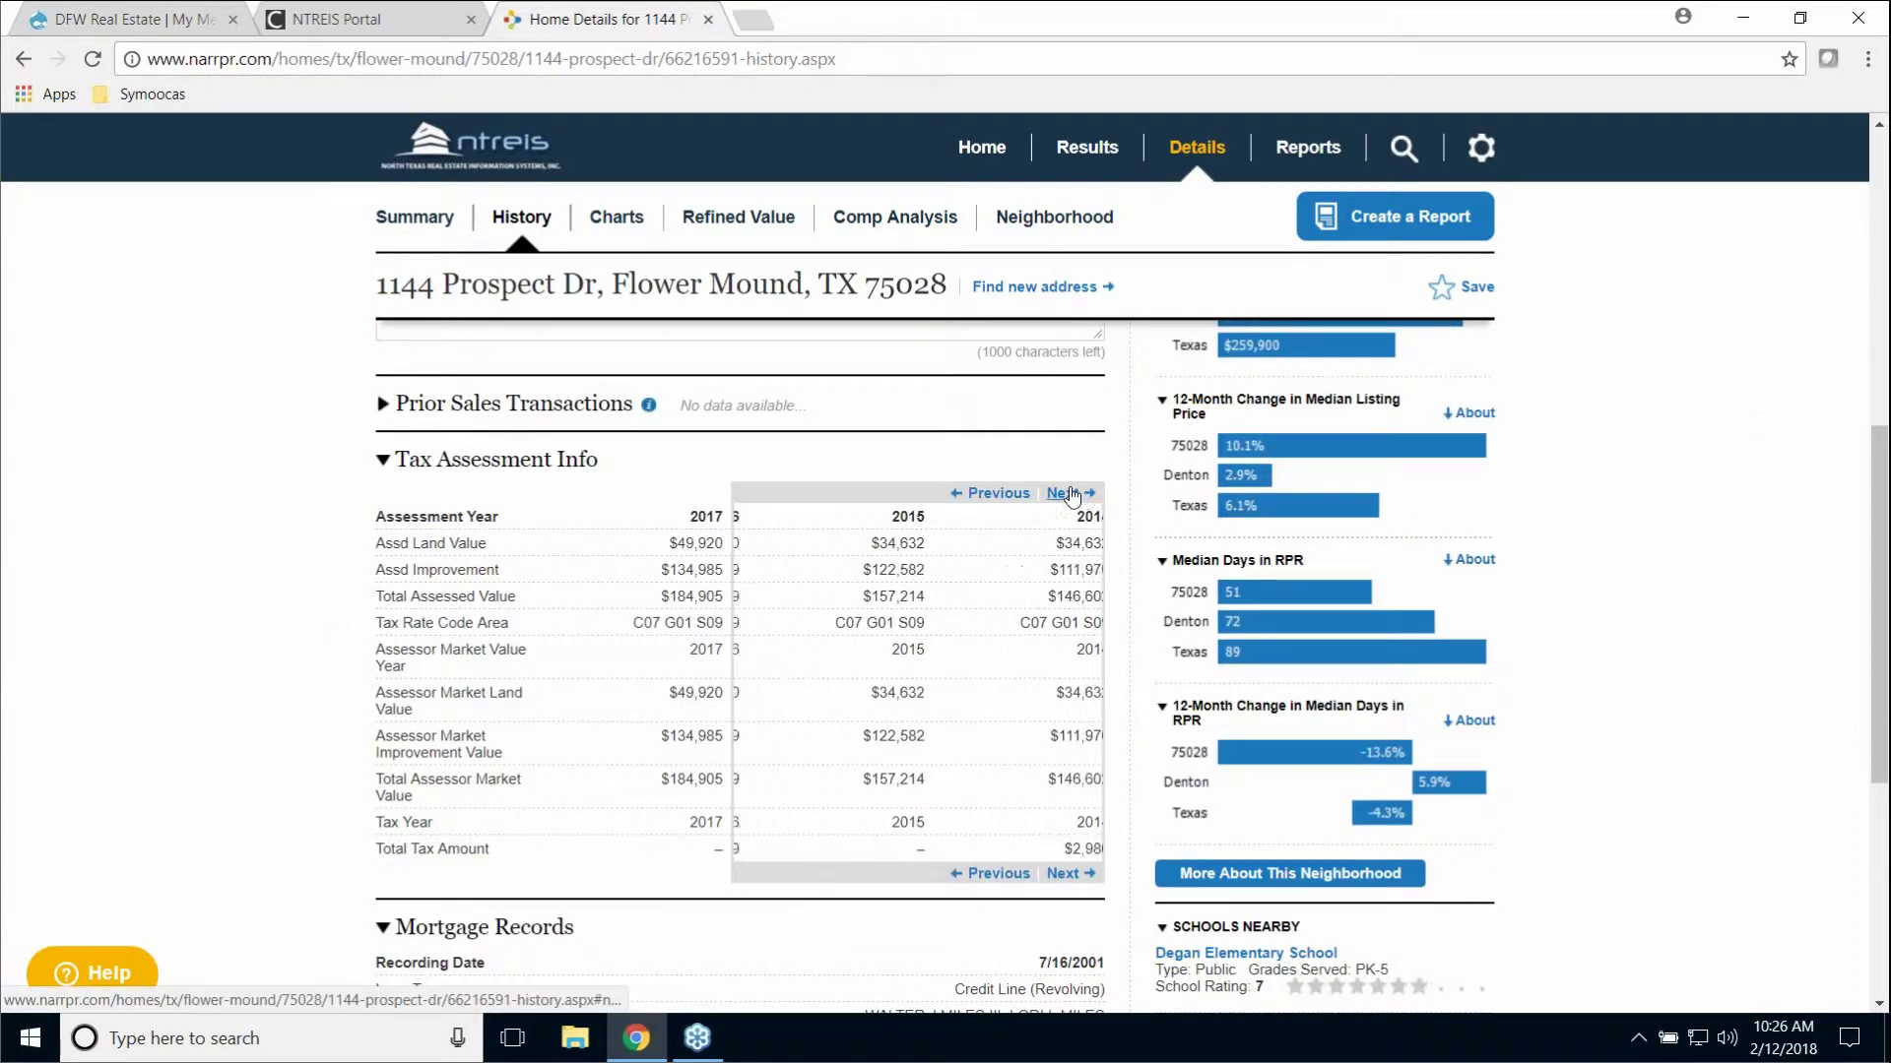
{"action": "left_click", "coordinate": [1072, 493]}
{"action": "left_click", "coordinate": [1073, 493]}
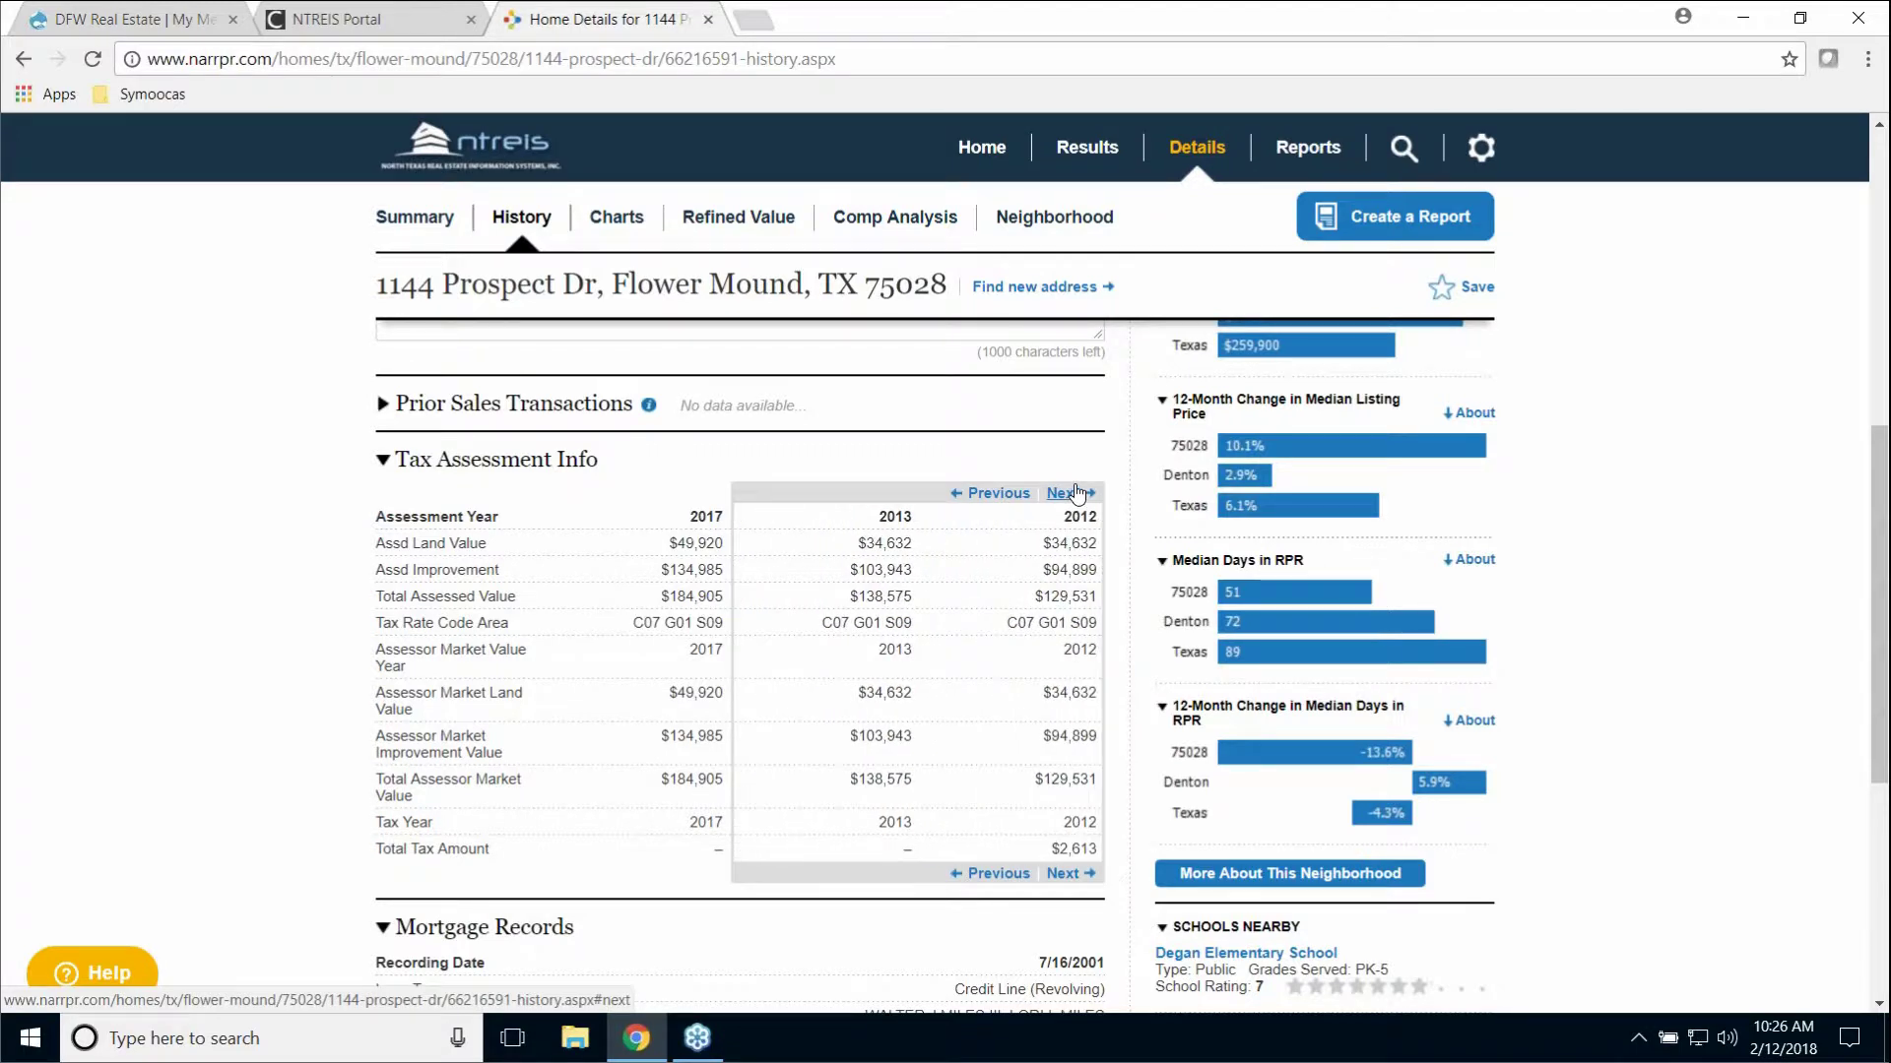
{"action": "left_click", "coordinate": [1075, 493]}
{"action": "left_click", "coordinate": [1078, 493]}
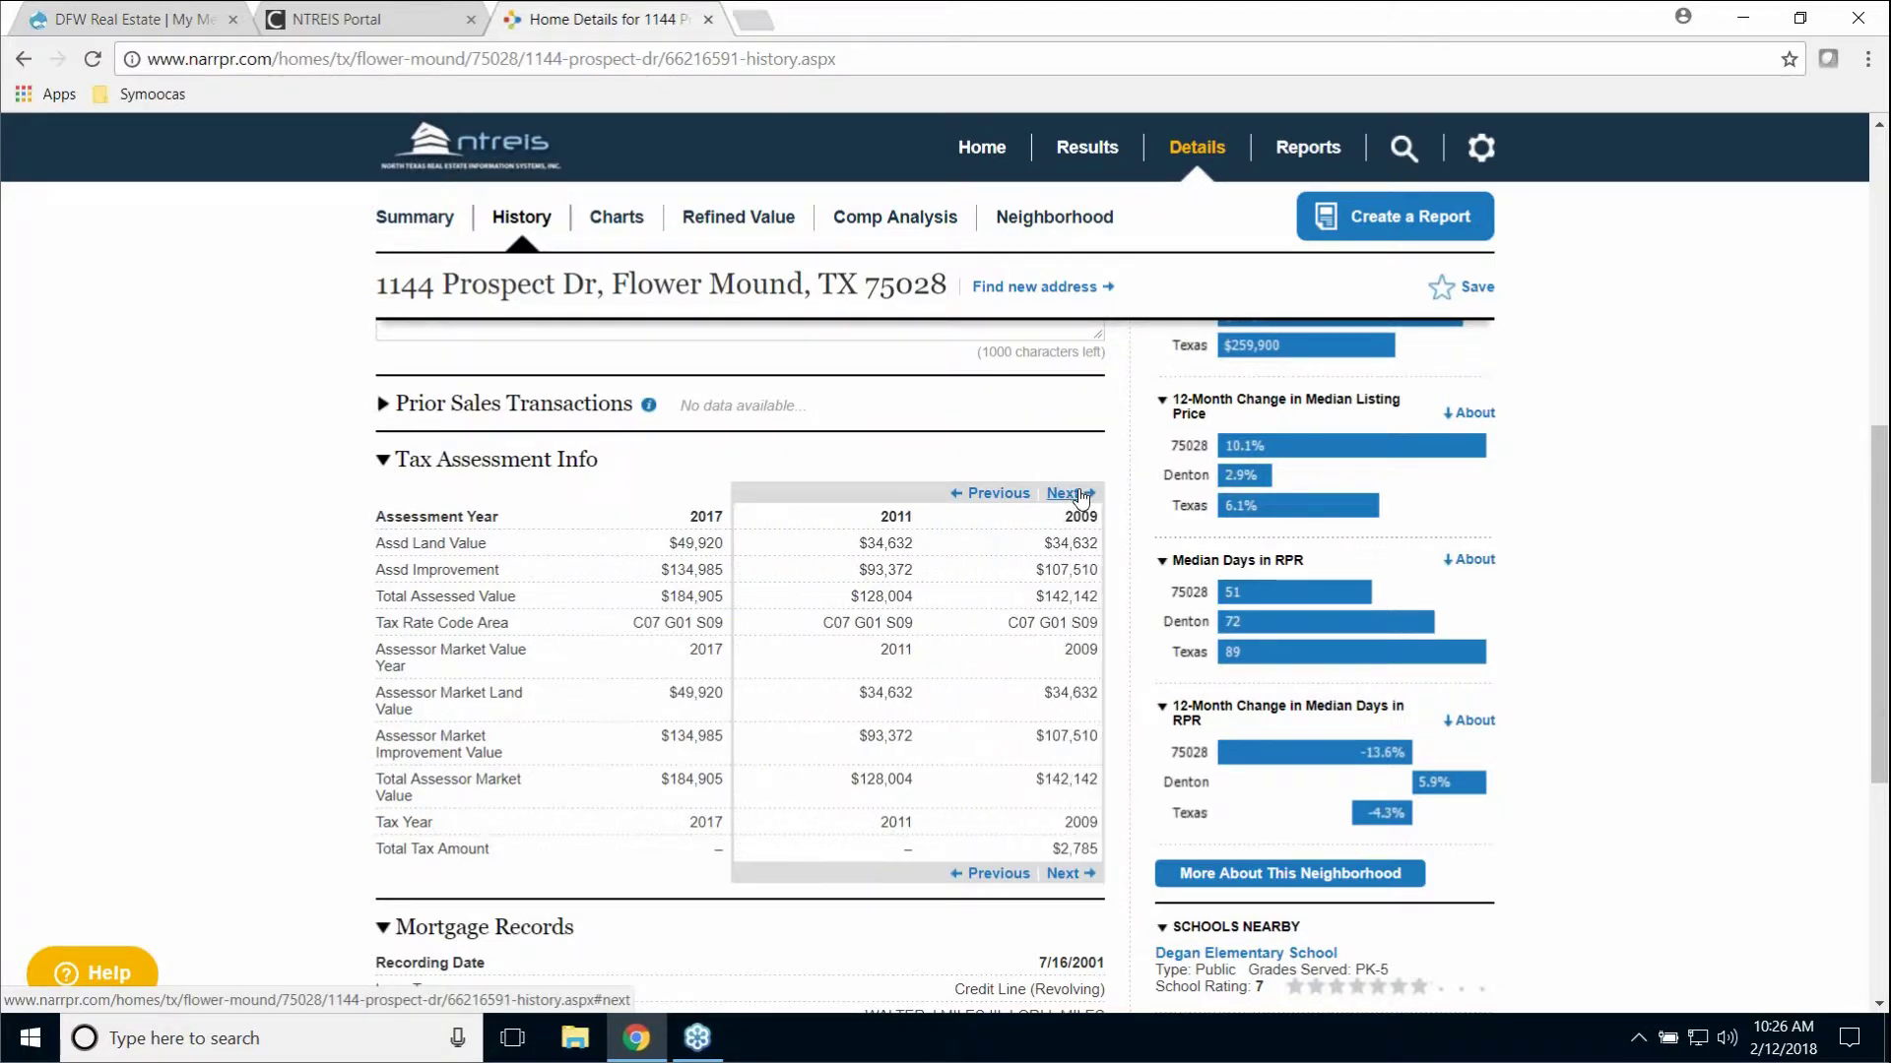
{"action": "left_click", "coordinate": [1080, 494]}
{"action": "left_click", "coordinate": [1080, 494]}
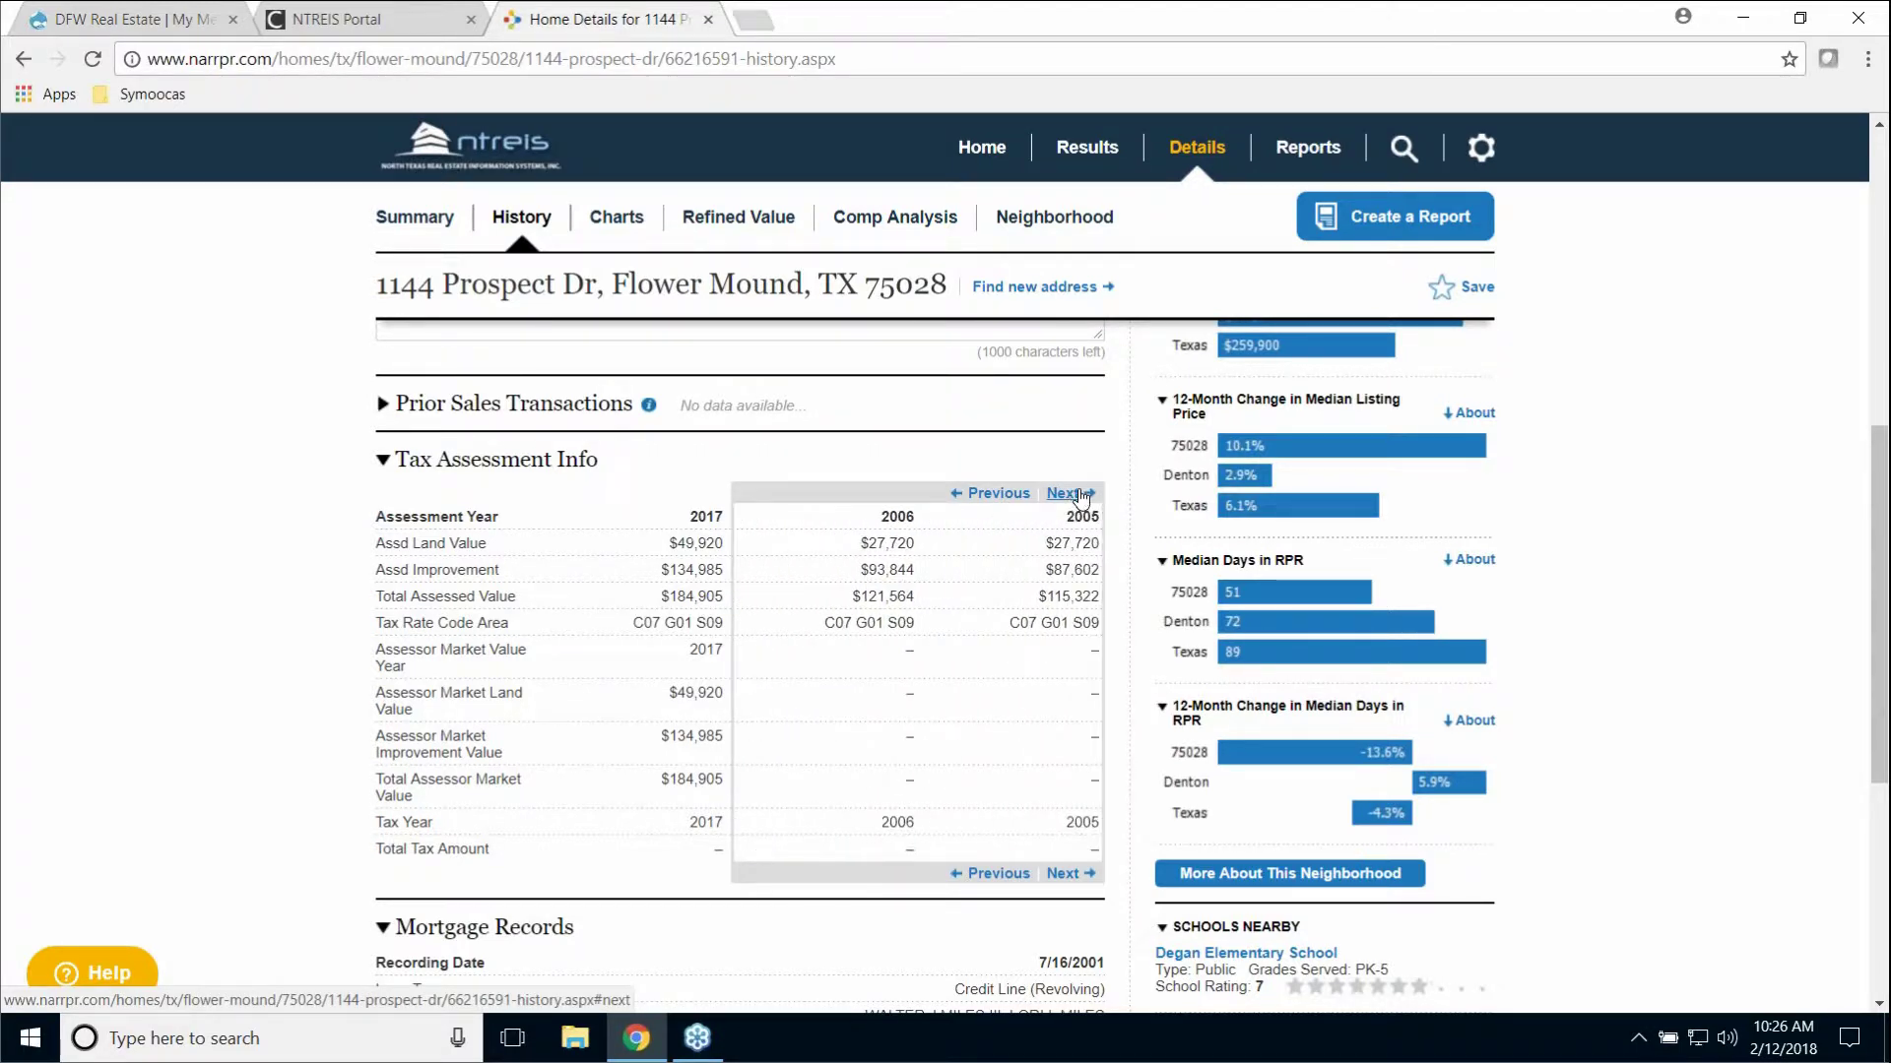
{"action": "left_click", "coordinate": [1080, 493]}
{"action": "scroll", "coordinate": [907, 689], "scroll_direction": "down", "scroll_amount": 4}
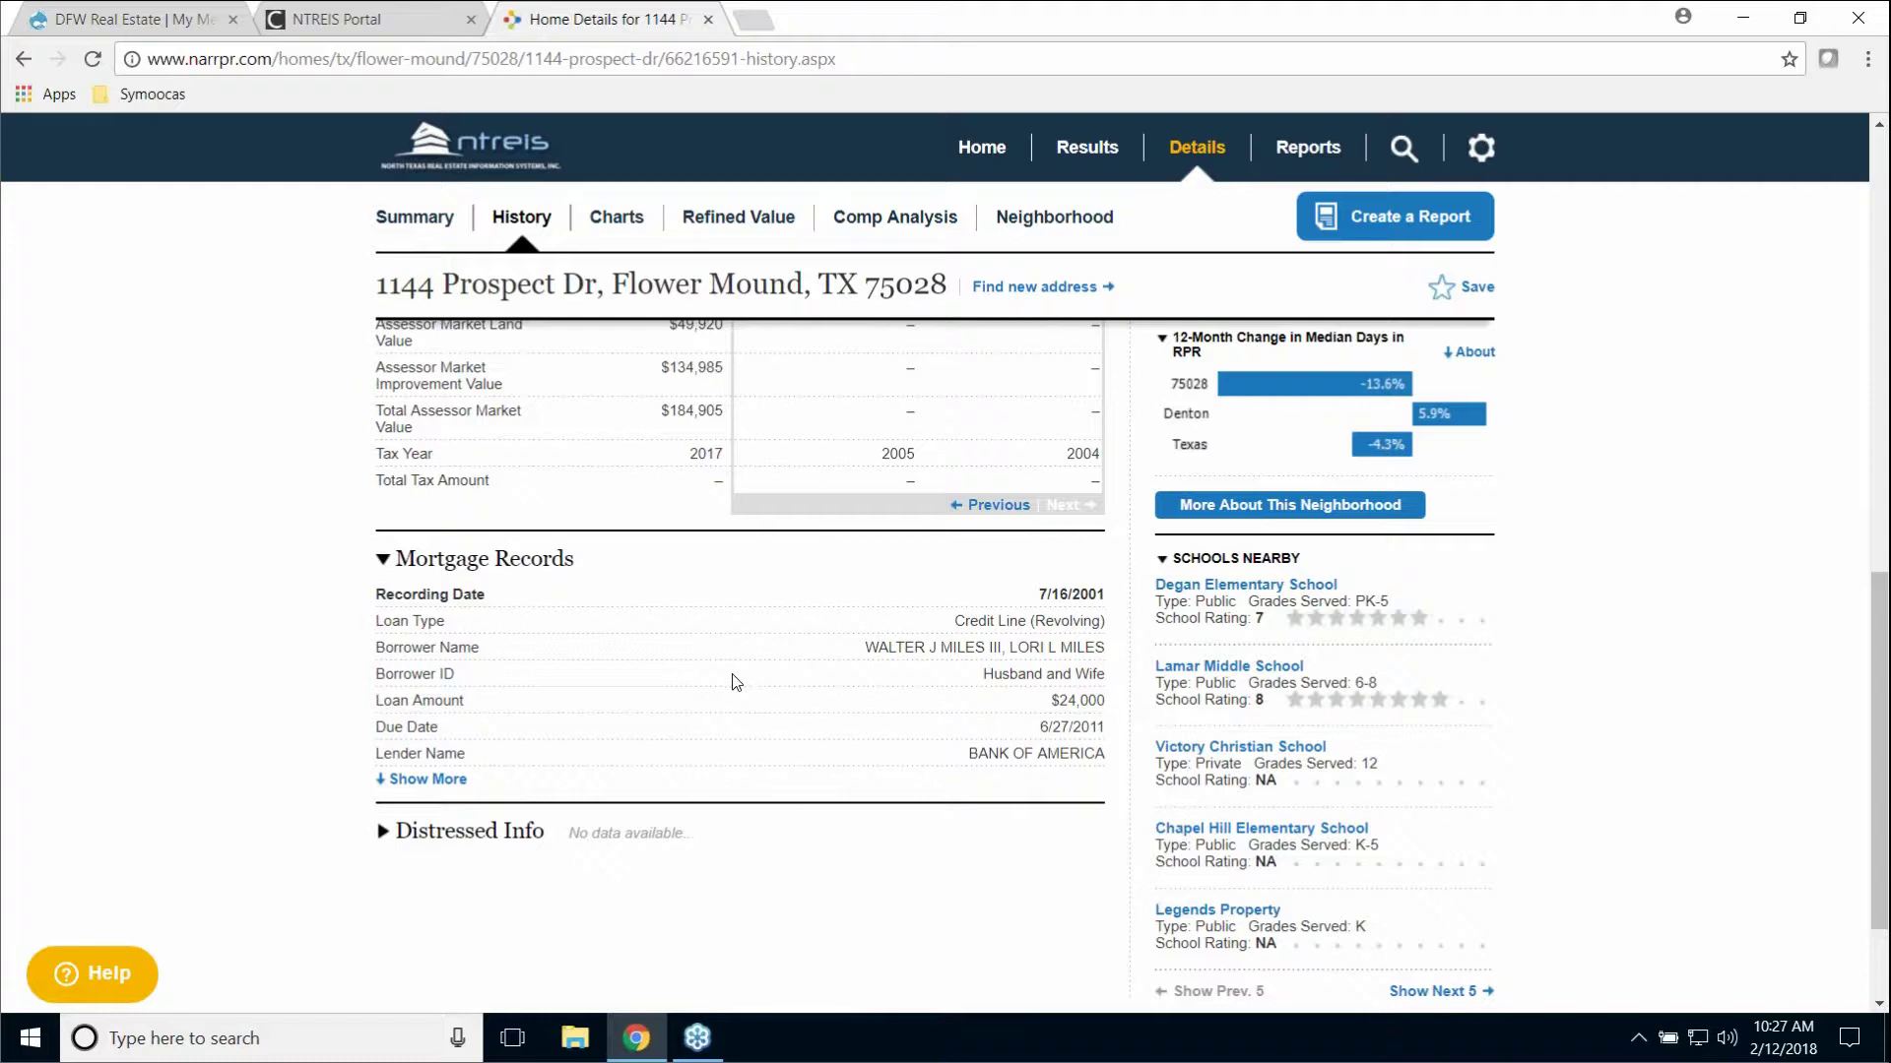
{"action": "scroll", "coordinate": [715, 683], "scroll_direction": "down", "scroll_amount": 2}
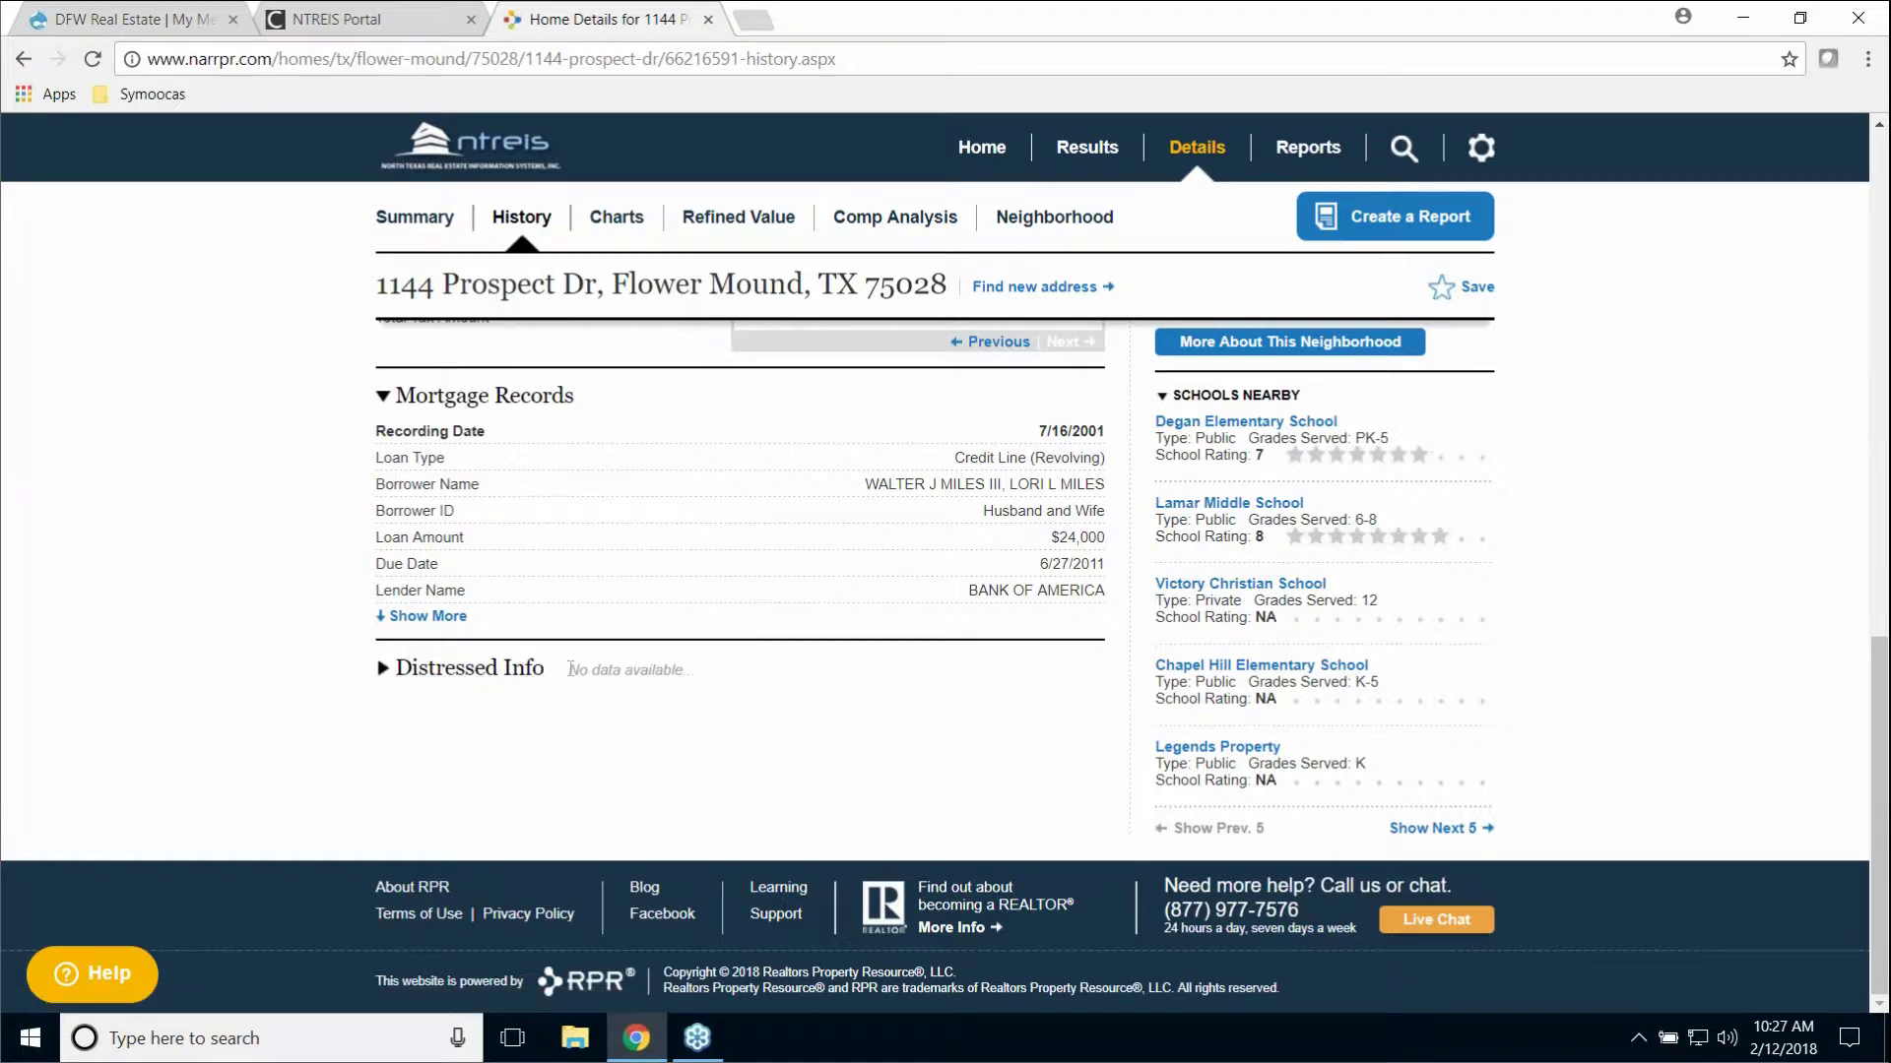
{"action": "scroll", "coordinate": [569, 678], "scroll_direction": "up", "scroll_amount": 5}
{"action": "scroll", "coordinate": [569, 678], "scroll_direction": "up", "scroll_amount": 5}
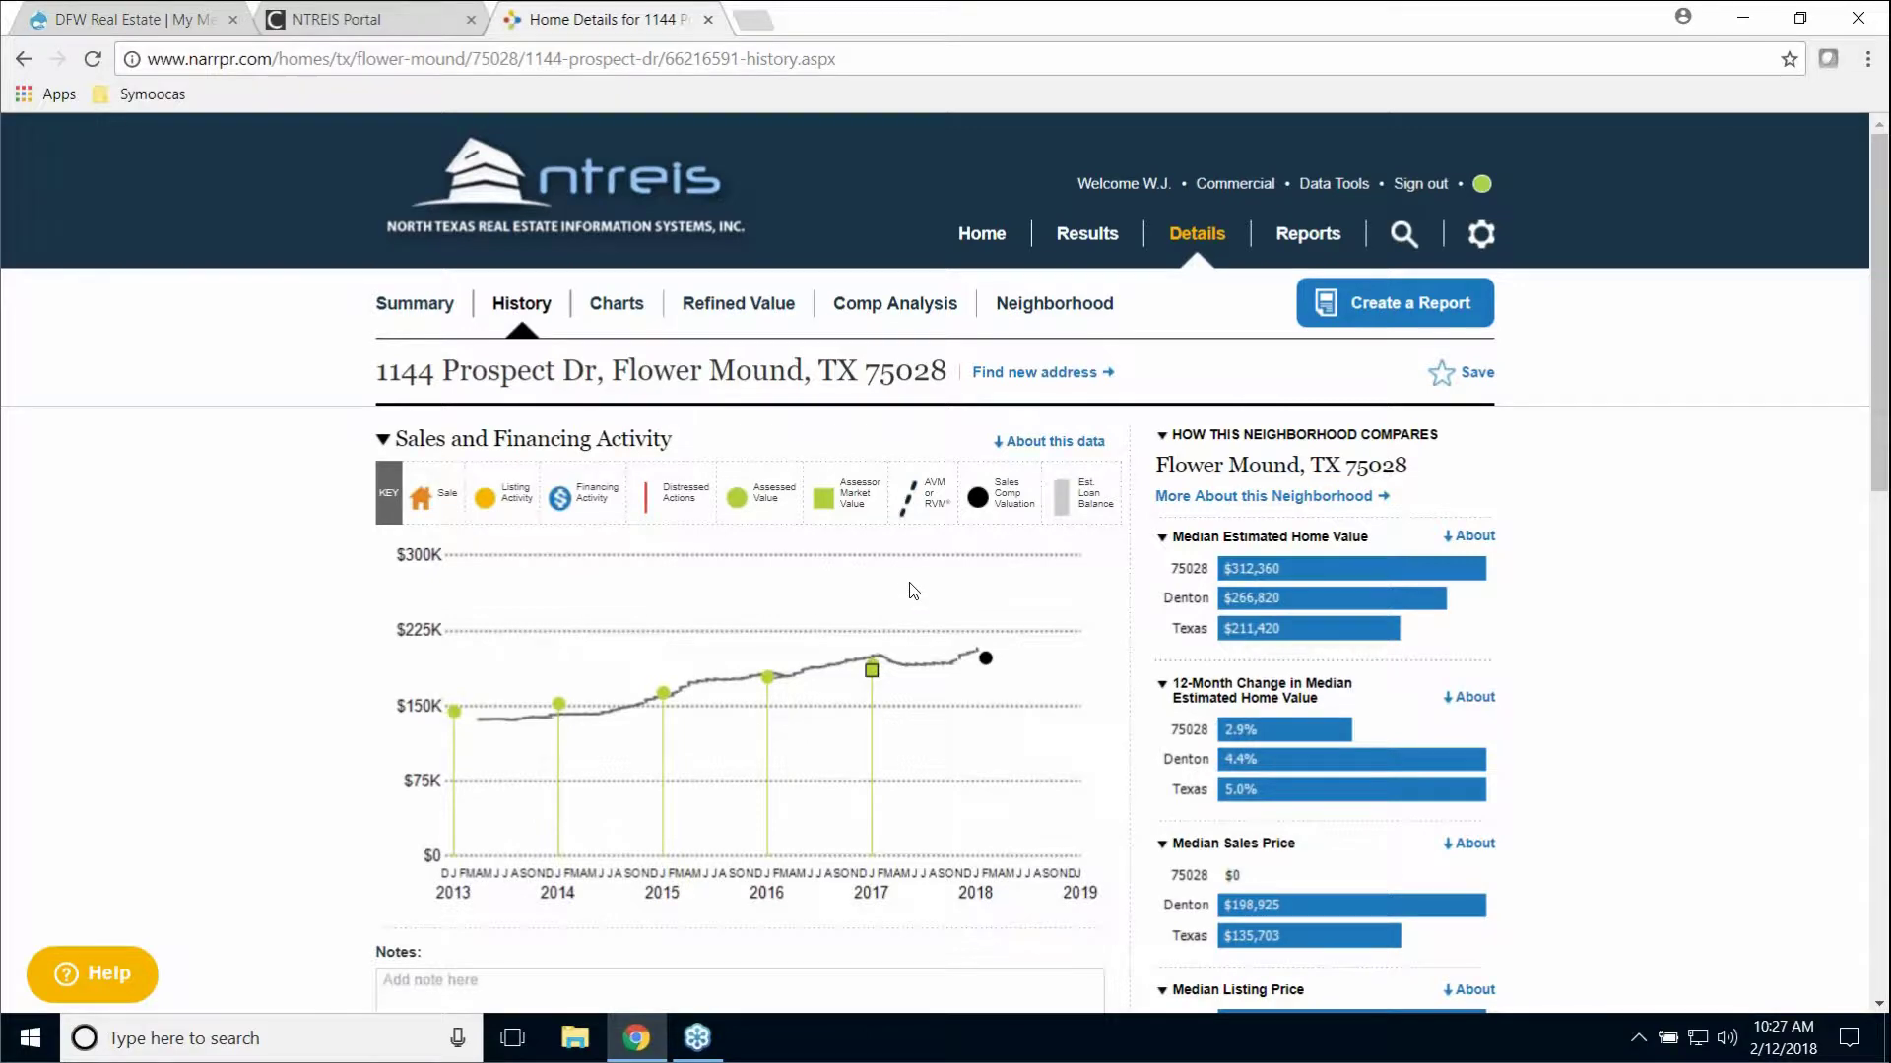
{"action": "scroll", "coordinate": [333, 674], "scroll_direction": "down", "scroll_amount": 4}
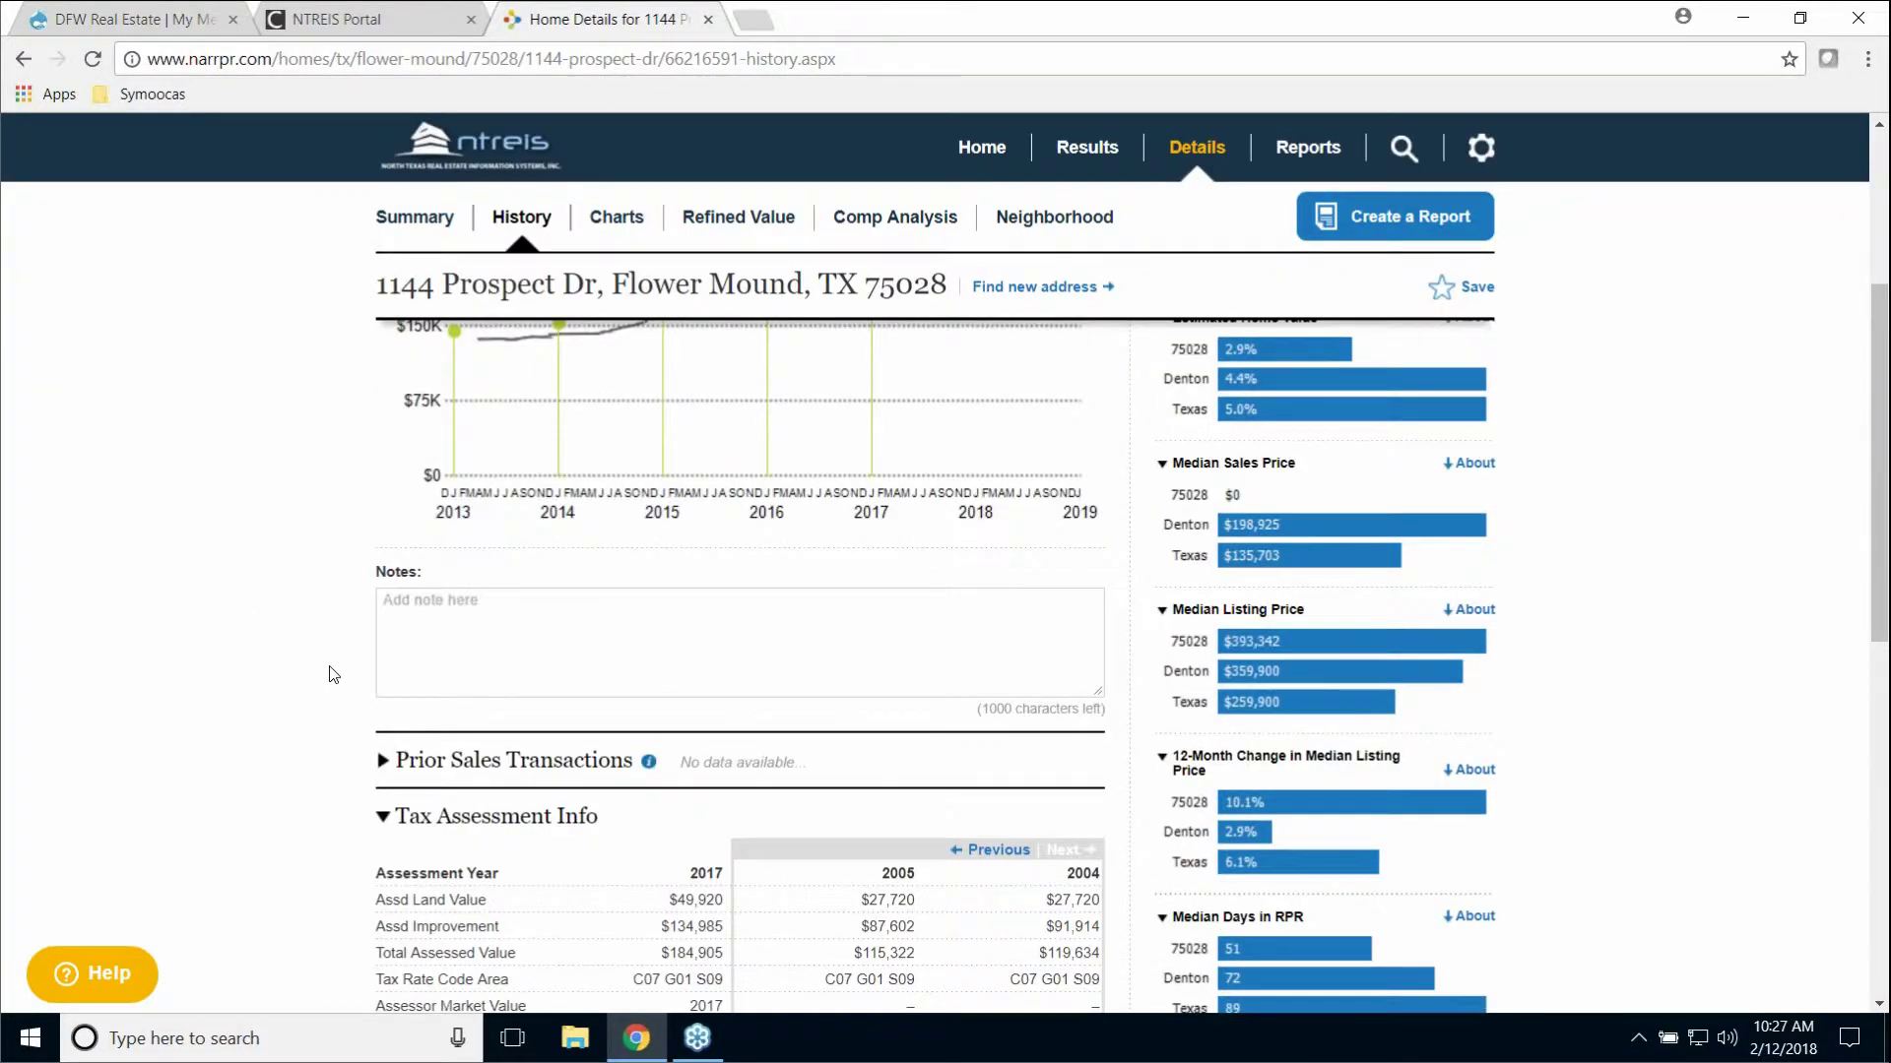
{"action": "scroll", "coordinate": [332, 674], "scroll_direction": "down", "scroll_amount": 5}
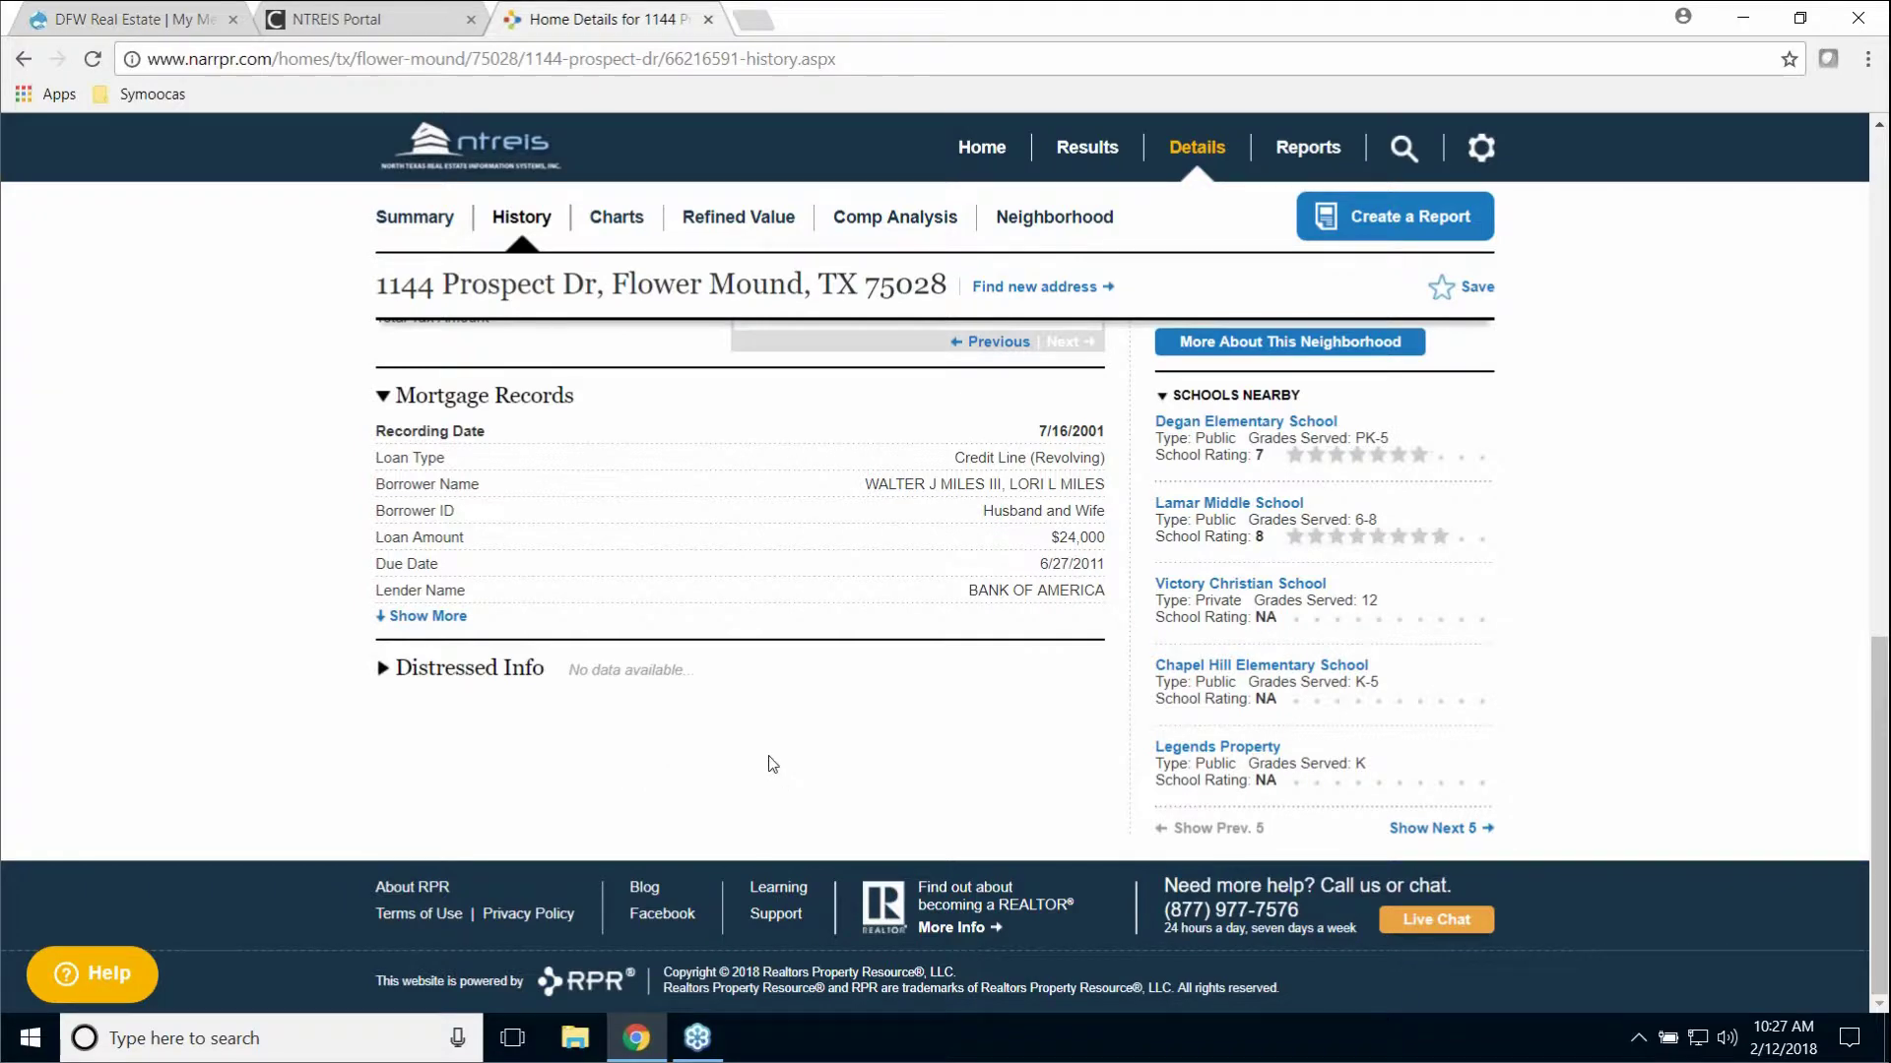
{"action": "scroll", "coordinate": [793, 741], "scroll_direction": "up", "scroll_amount": 15}
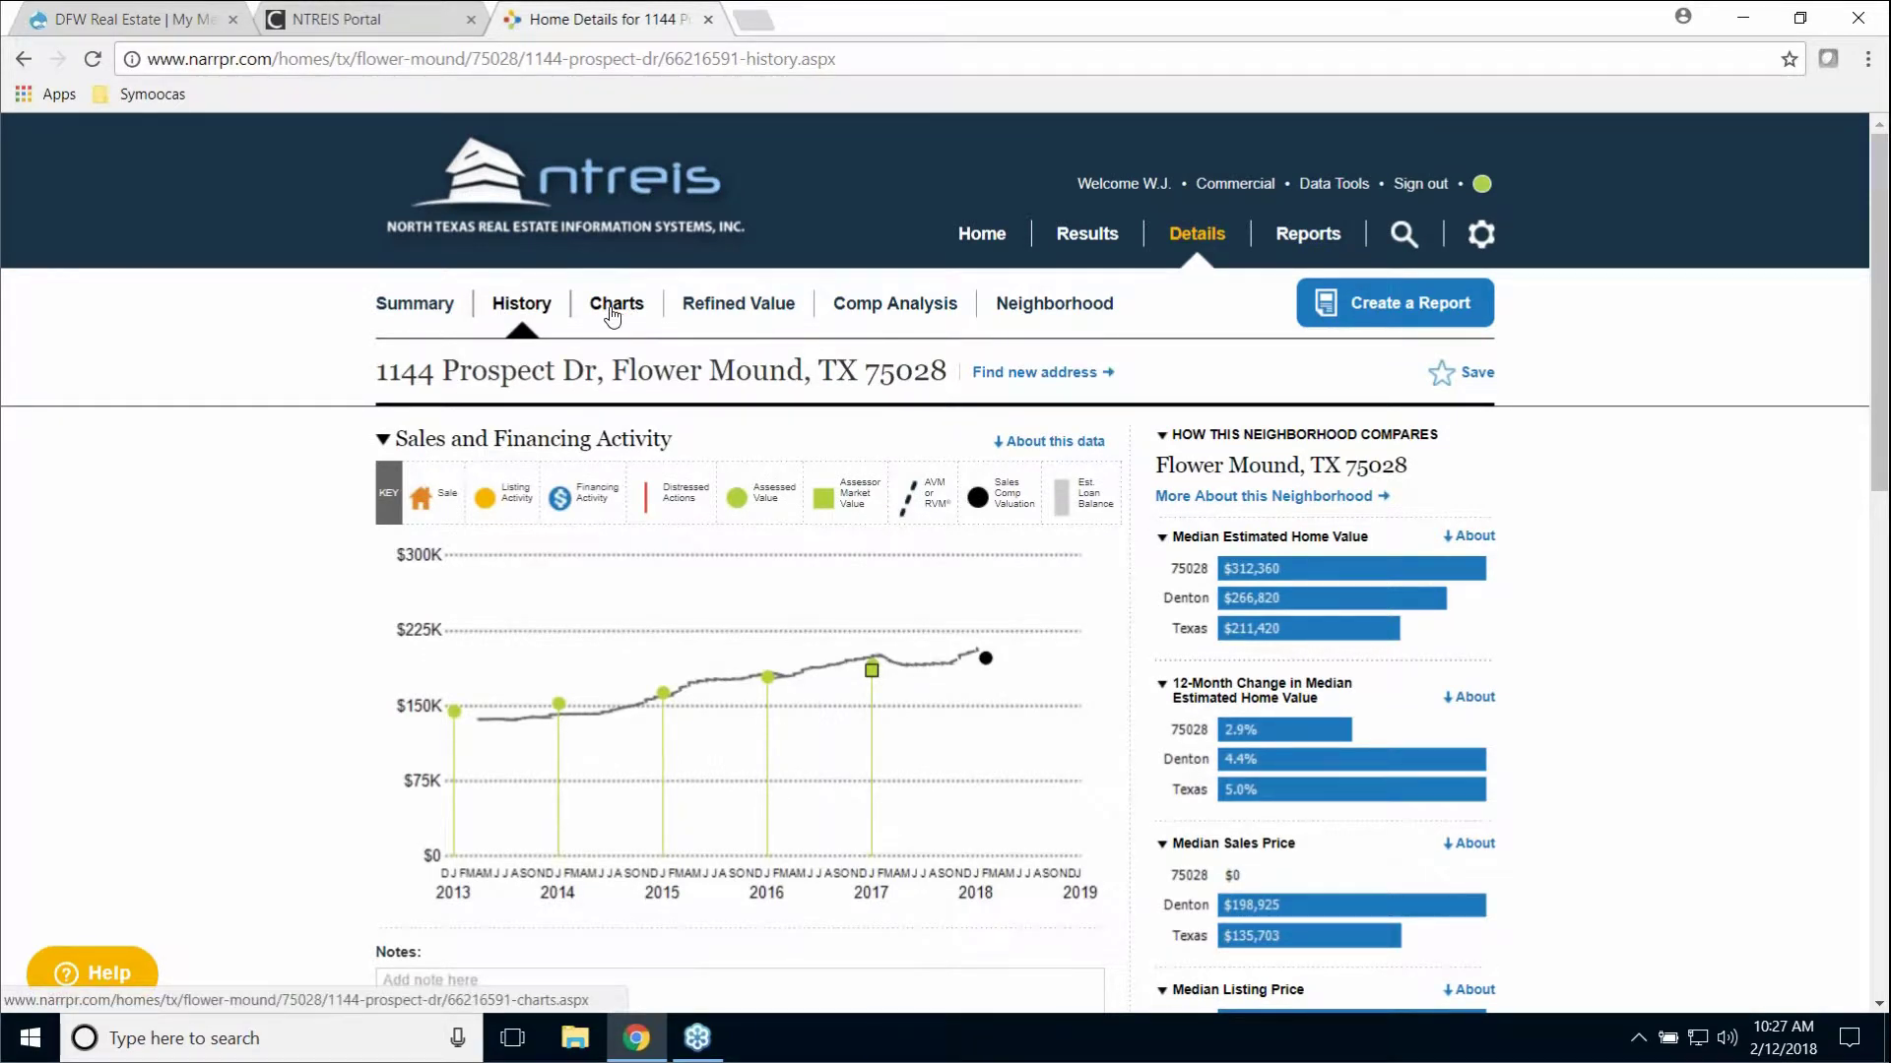
{"action": "left_click", "coordinate": [615, 314]}
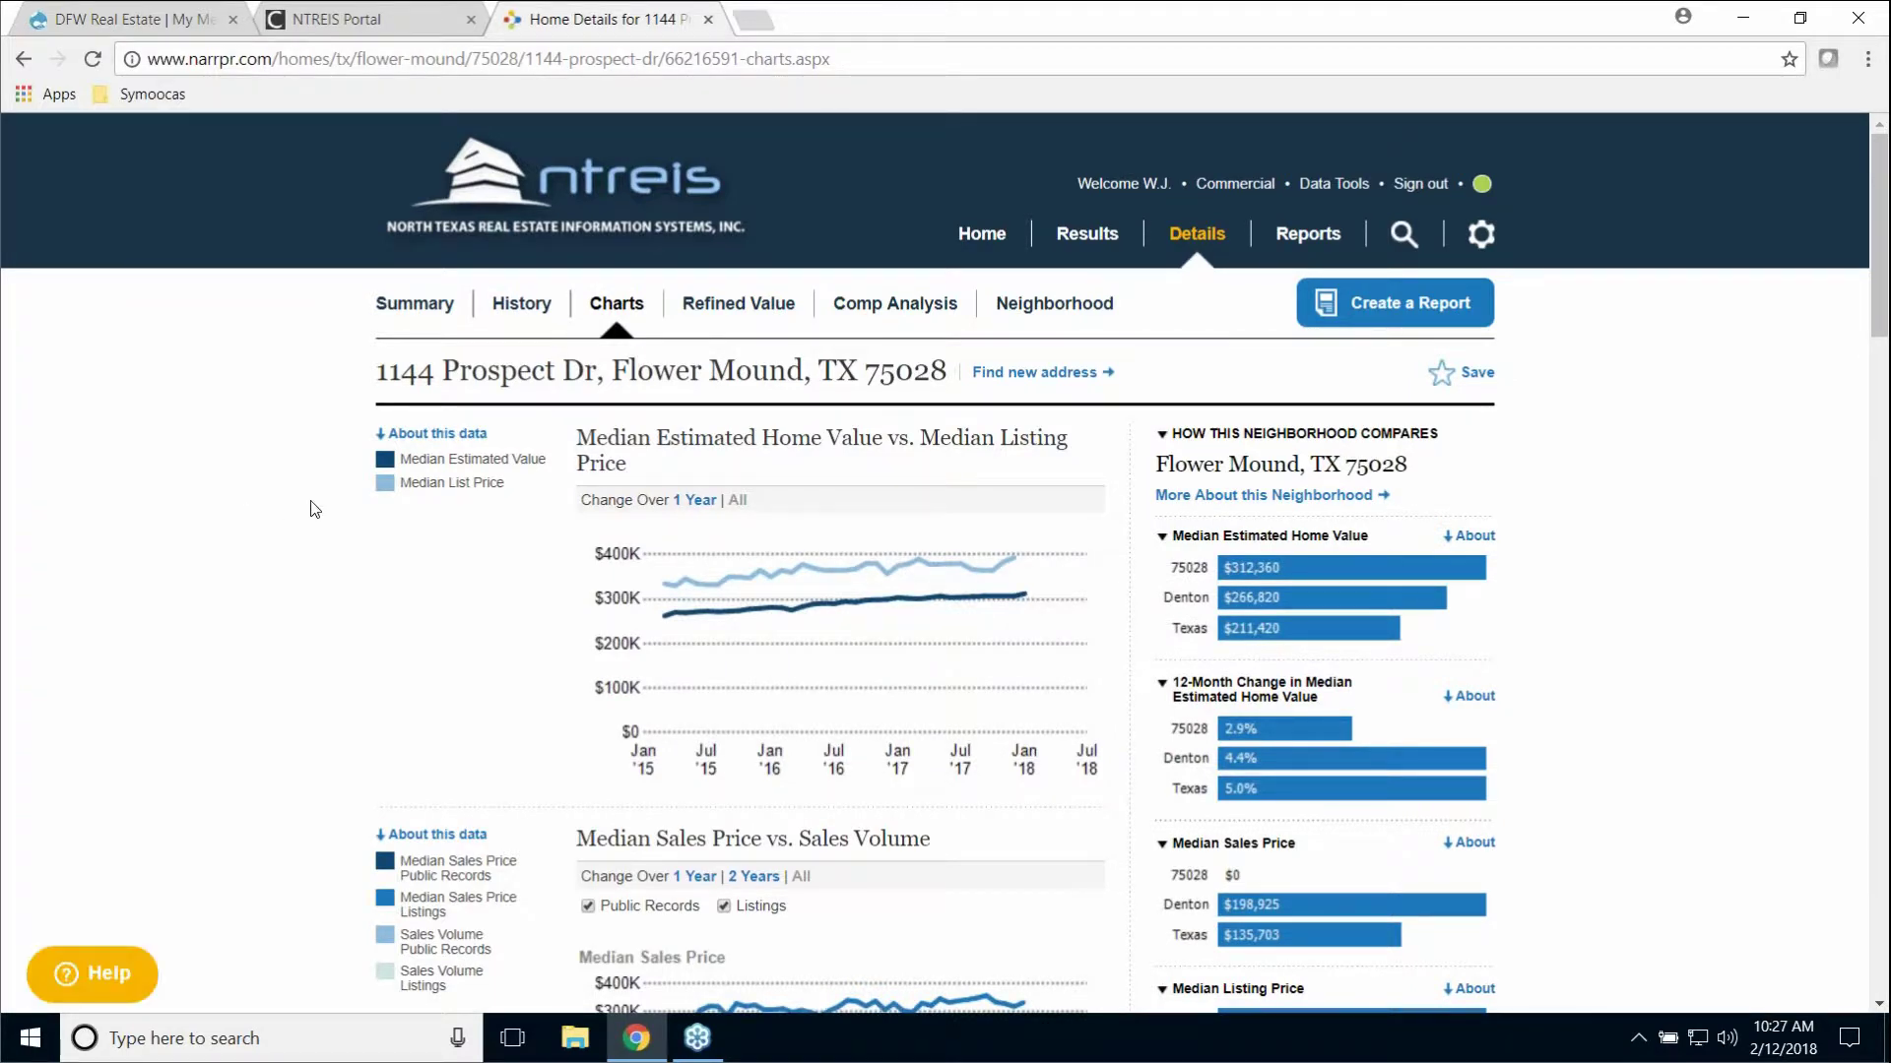
{"action": "scroll", "coordinate": [287, 573], "scroll_direction": "down", "scroll_amount": 5}
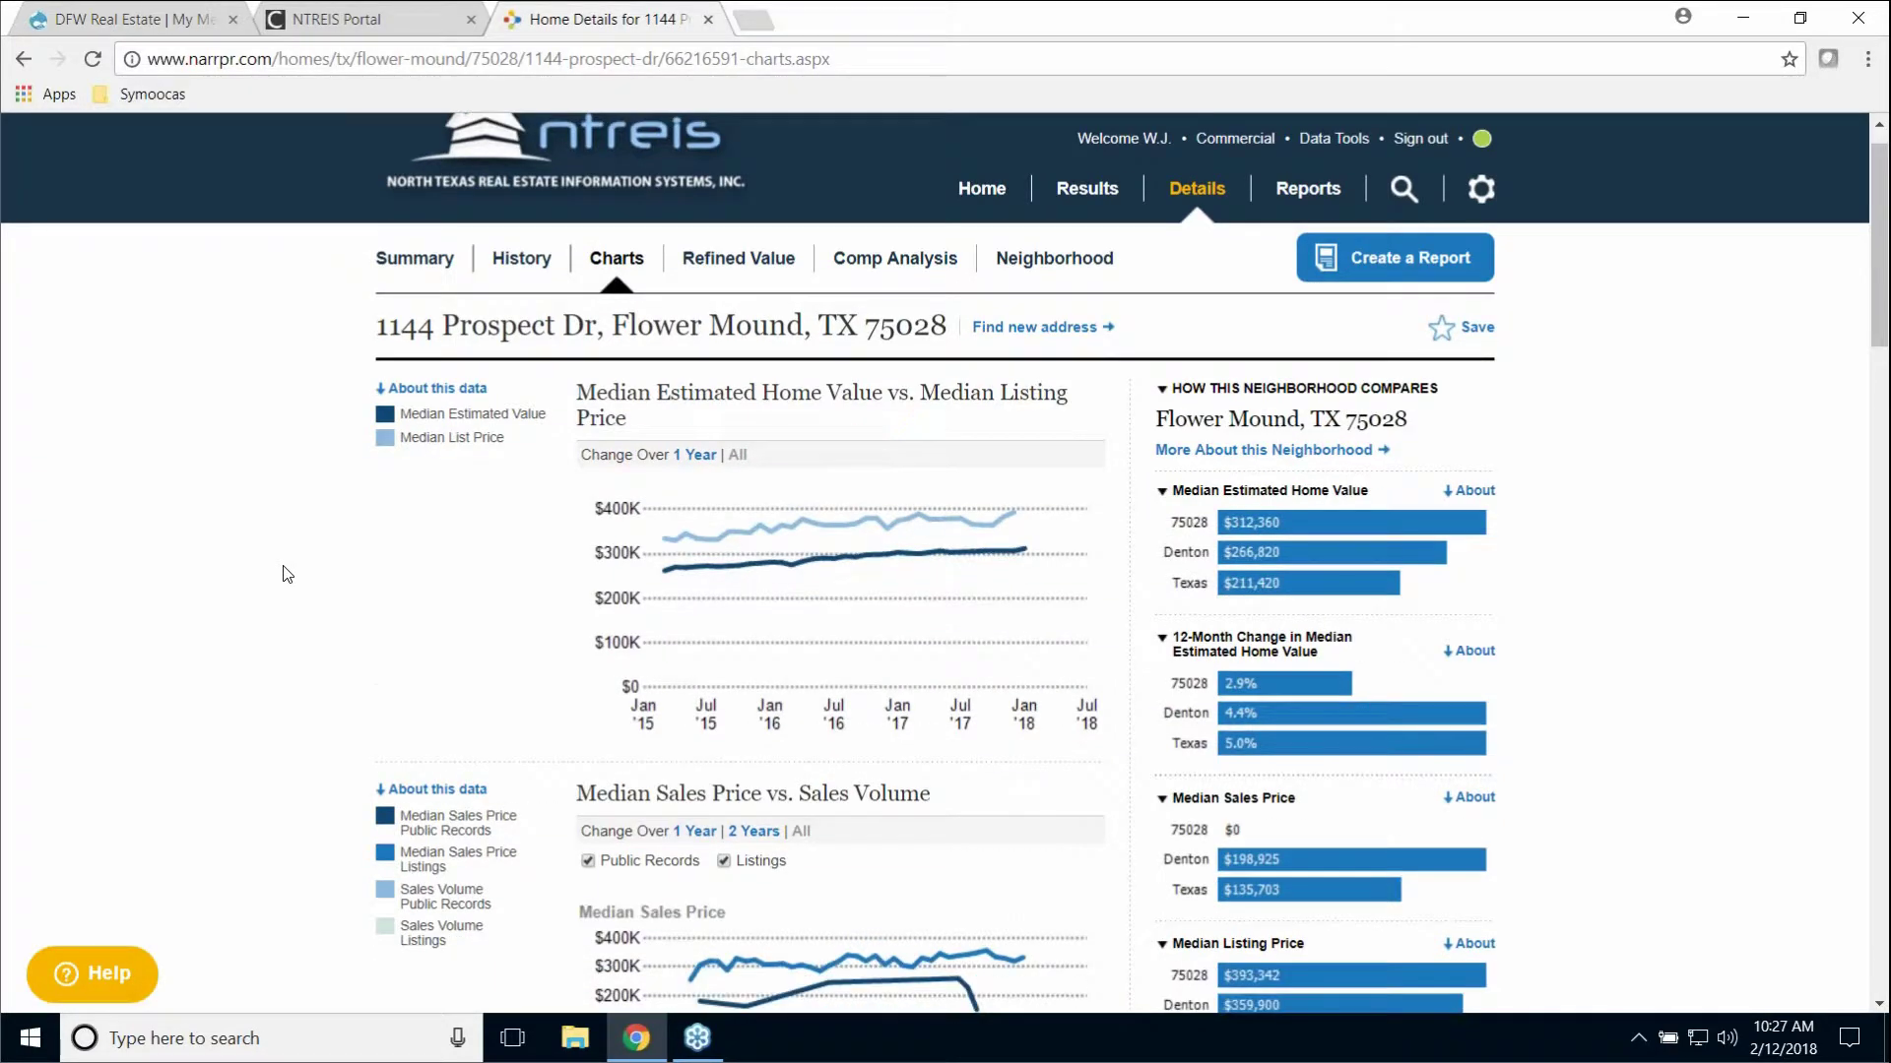
{"action": "scroll", "coordinate": [307, 564], "scroll_direction": "down", "scroll_amount": 5}
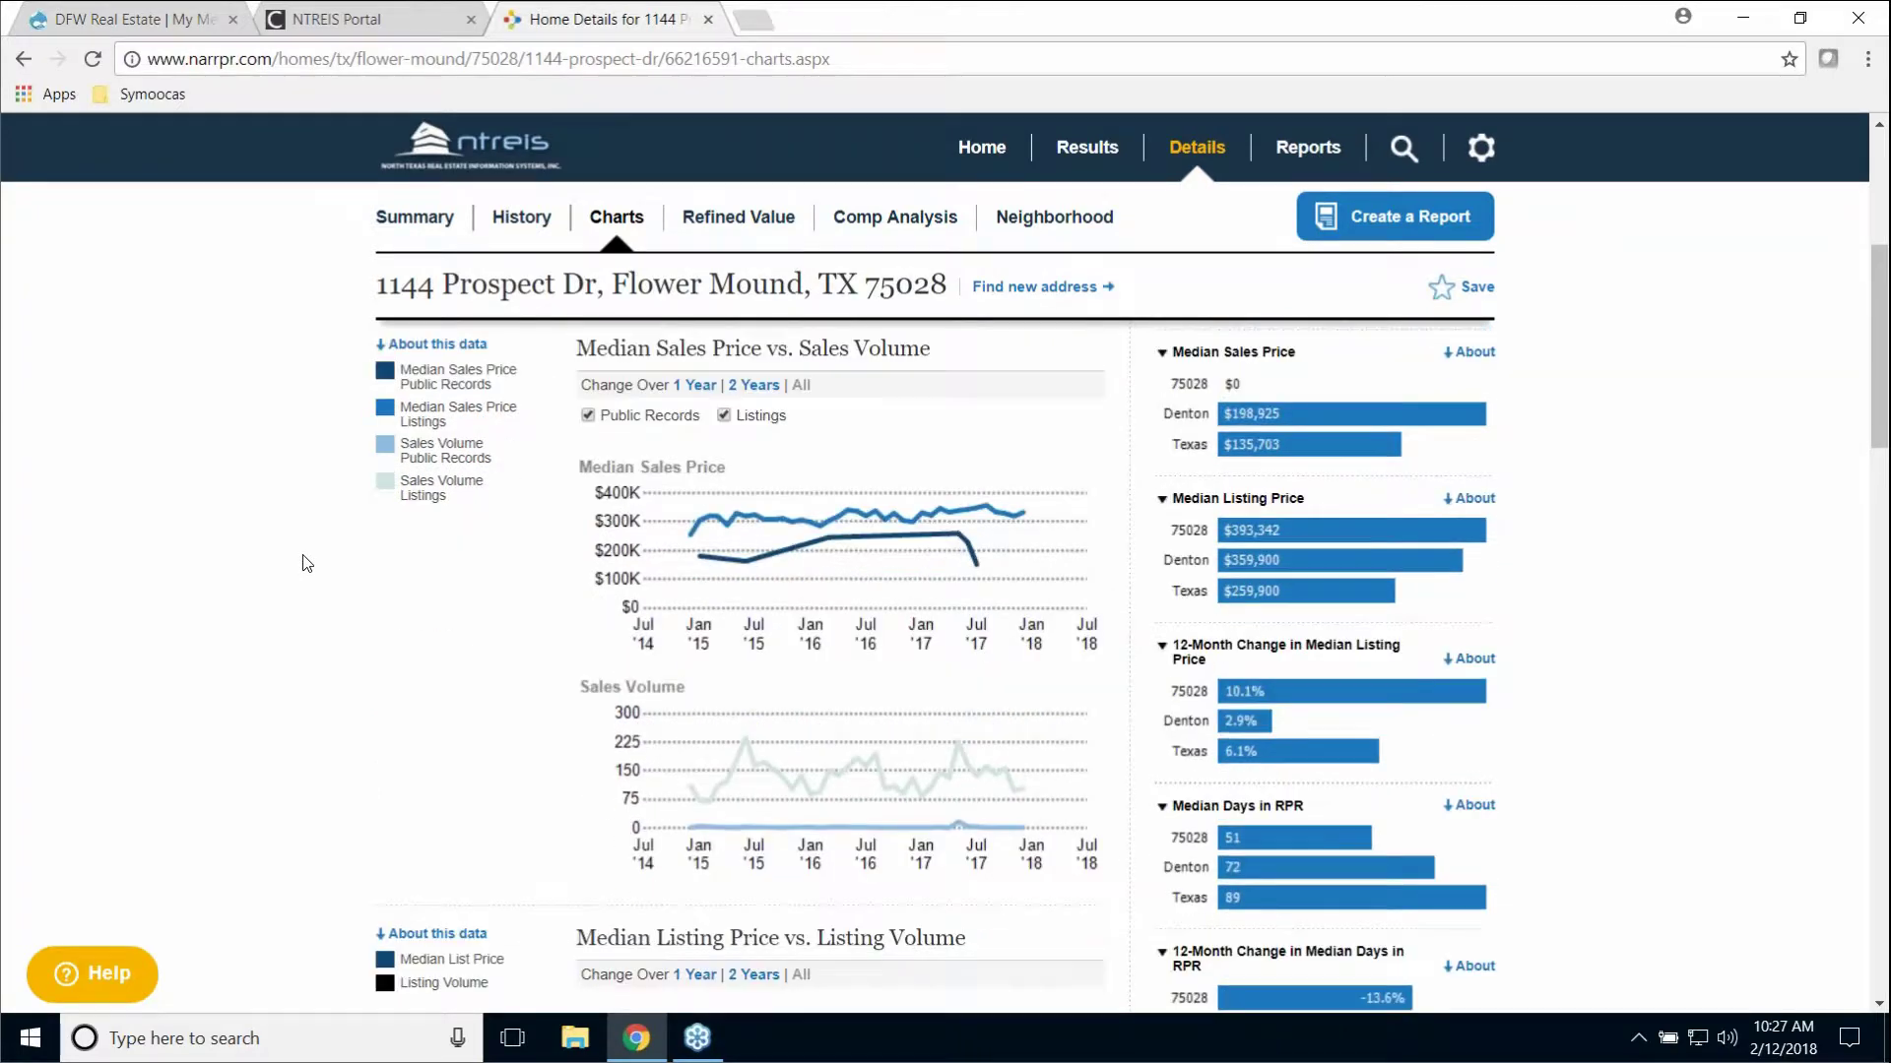
{"action": "scroll", "coordinate": [306, 564], "scroll_direction": "down", "scroll_amount": 5}
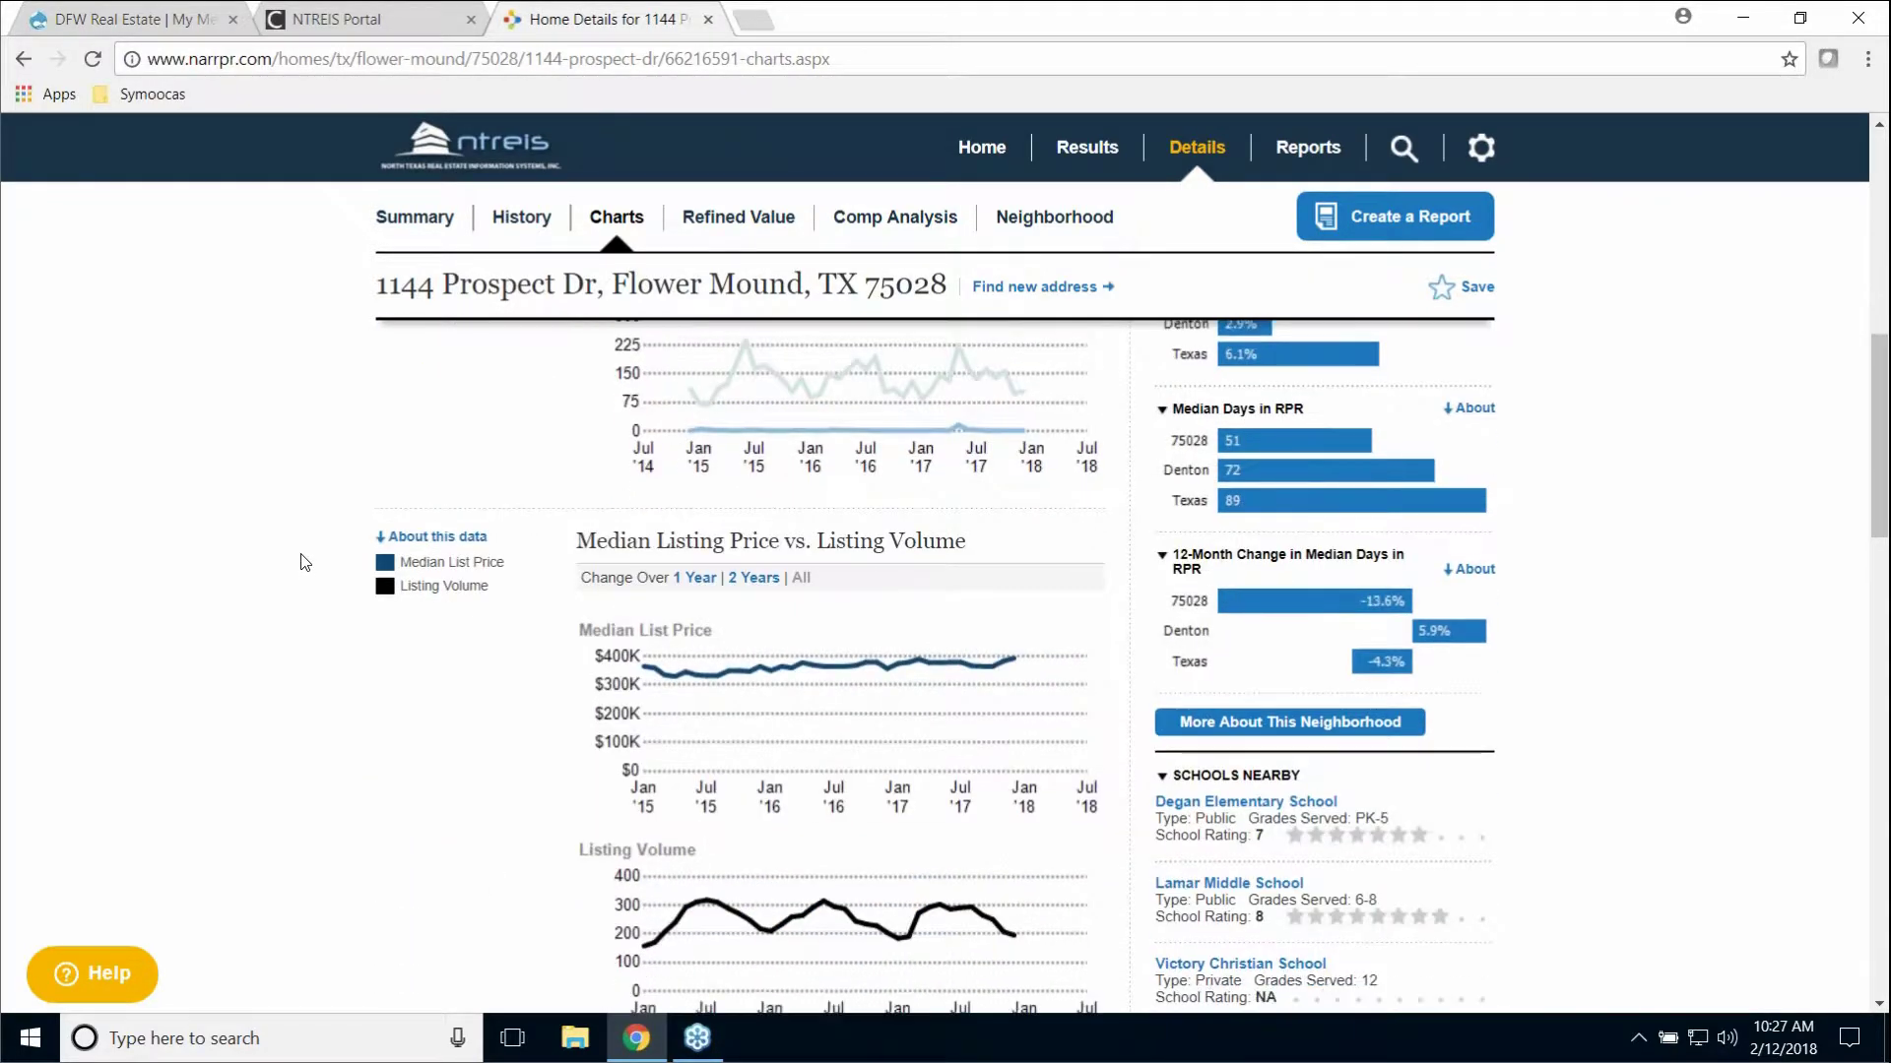
{"action": "scroll", "coordinate": [307, 561], "scroll_direction": "down", "scroll_amount": 3}
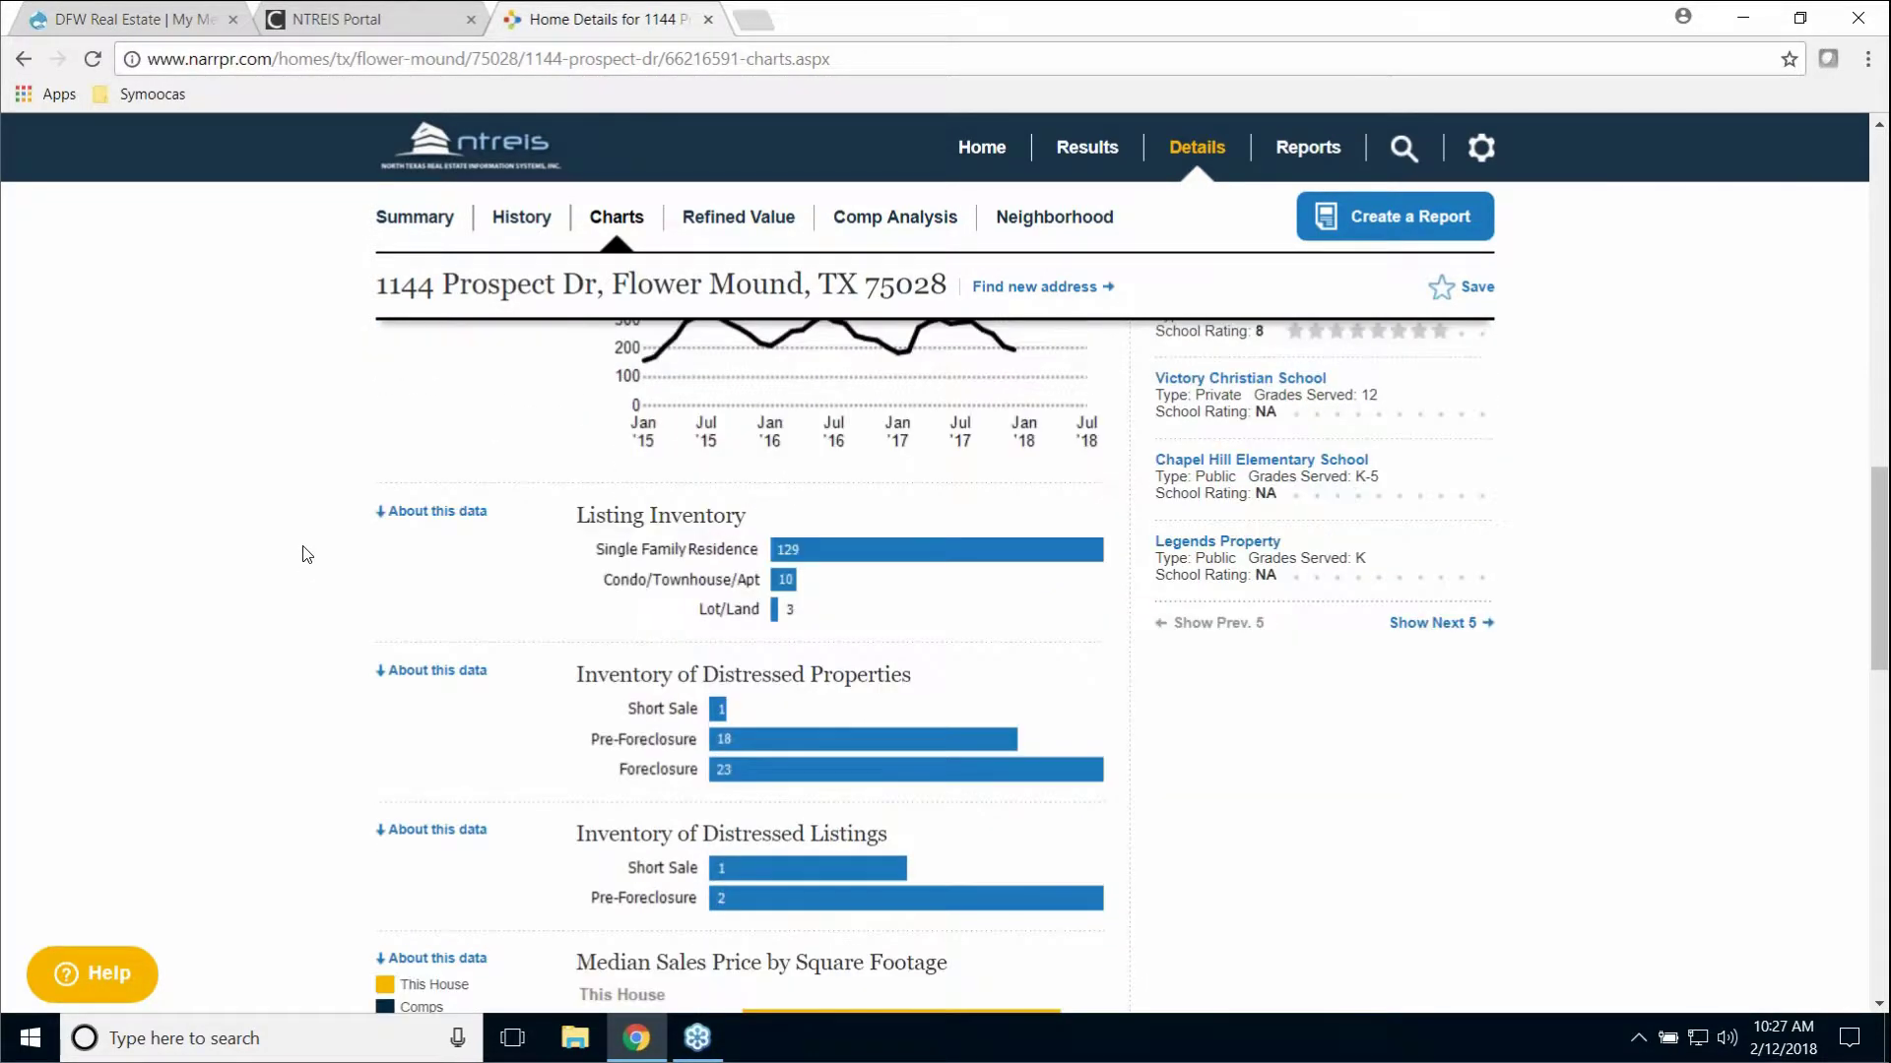
{"action": "scroll", "coordinate": [315, 547], "scroll_direction": "down", "scroll_amount": 1}
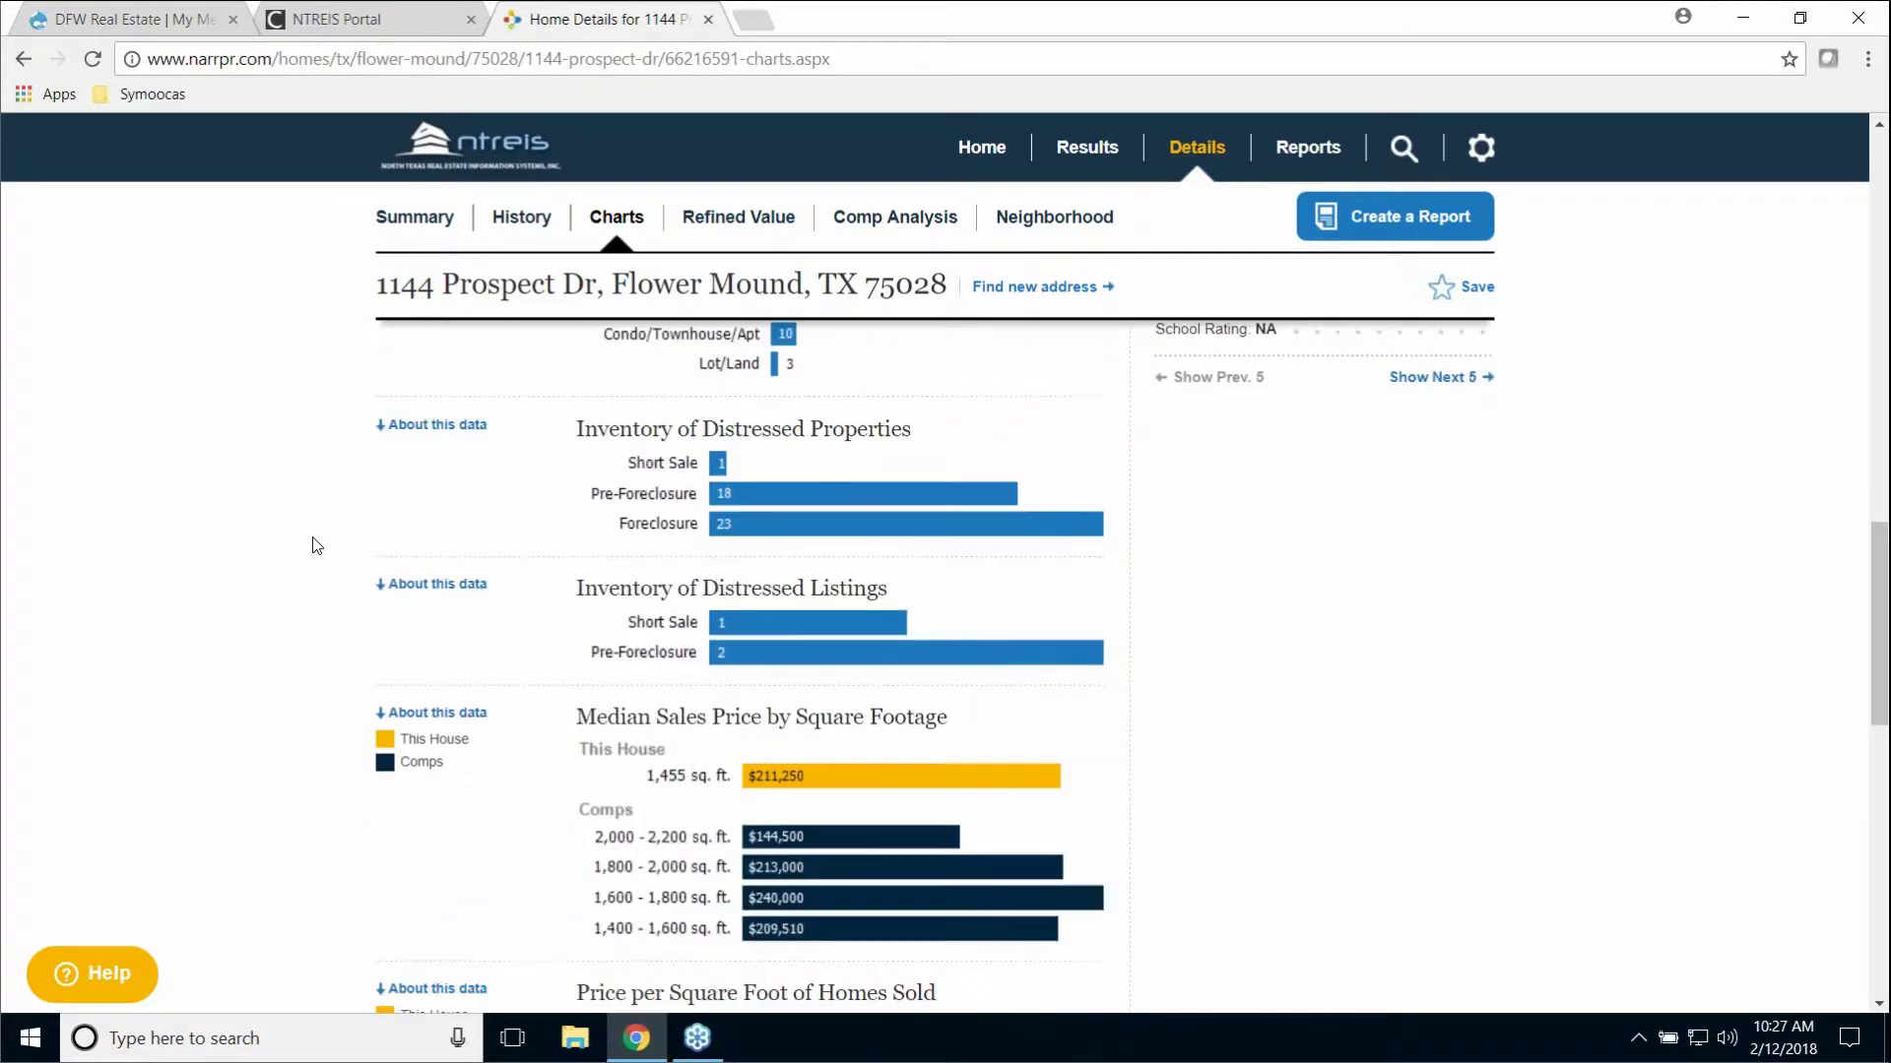
{"action": "scroll", "coordinate": [313, 549], "scroll_direction": "down", "scroll_amount": 3}
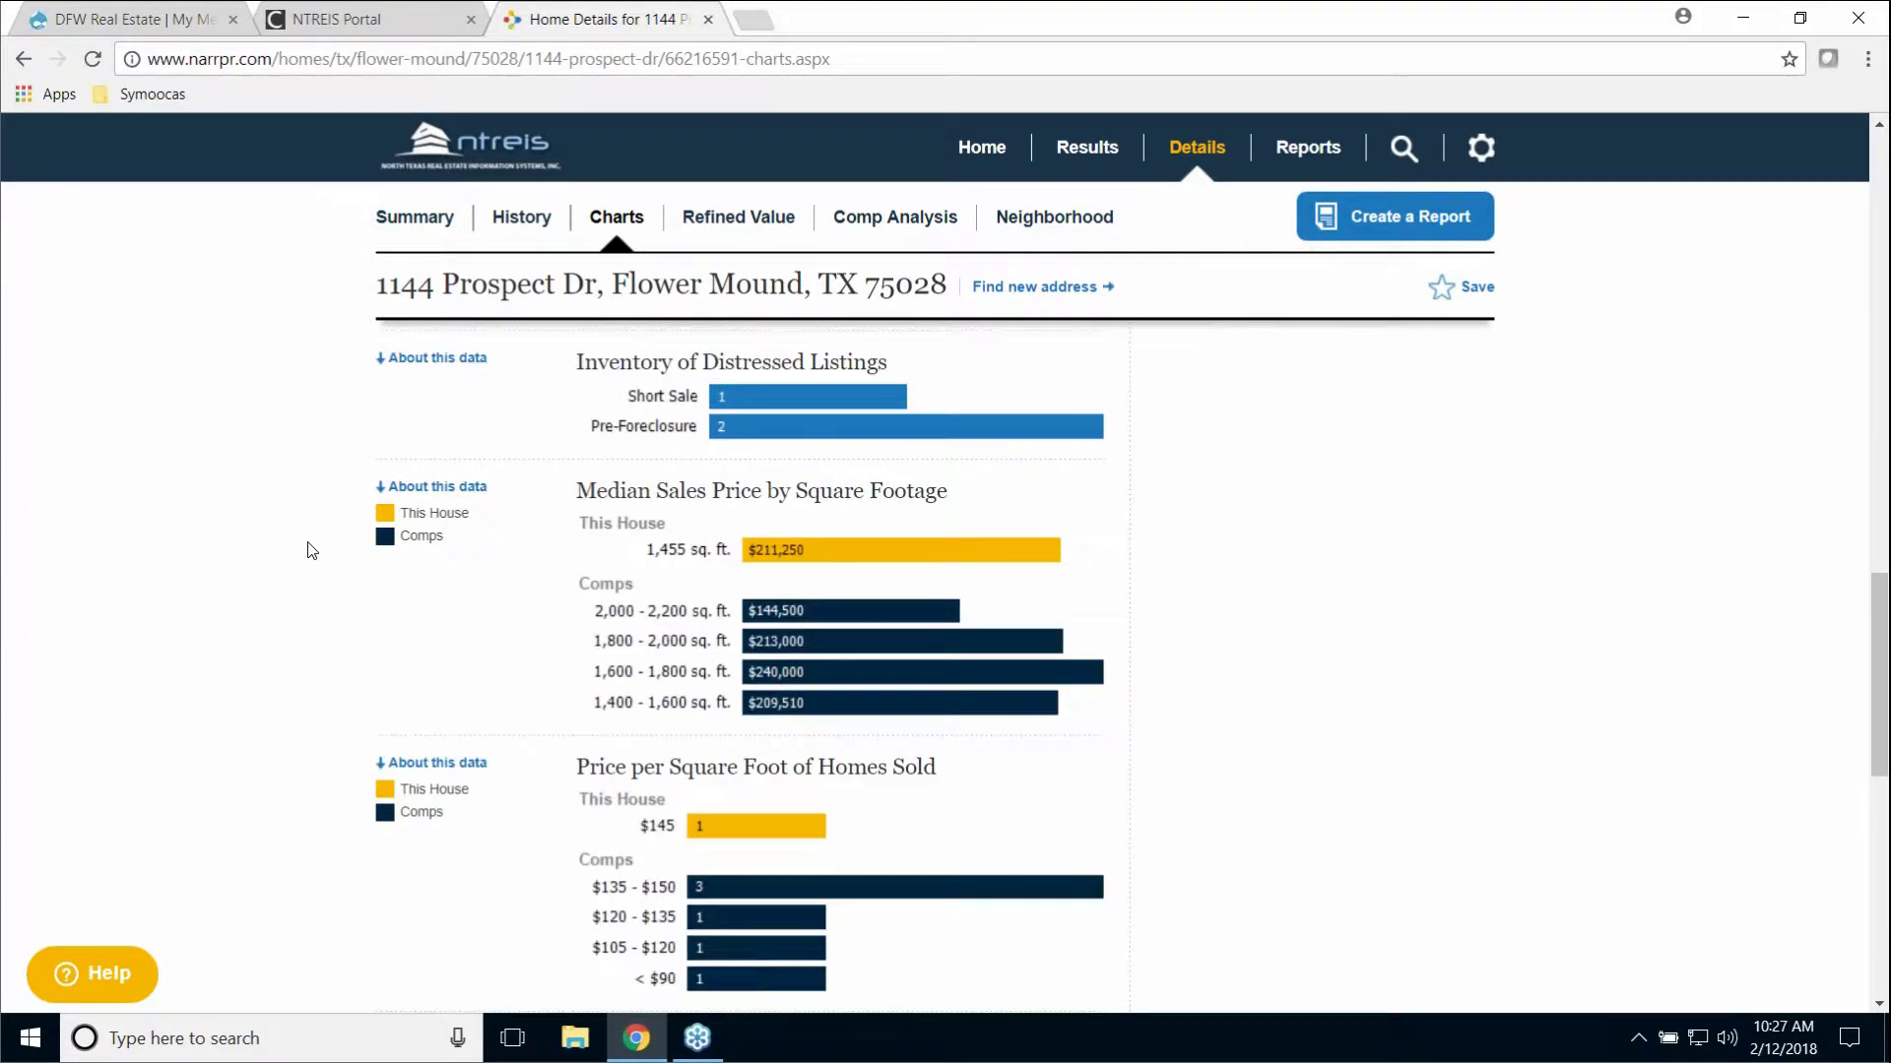
{"action": "scroll", "coordinate": [311, 548], "scroll_direction": "down", "scroll_amount": 5}
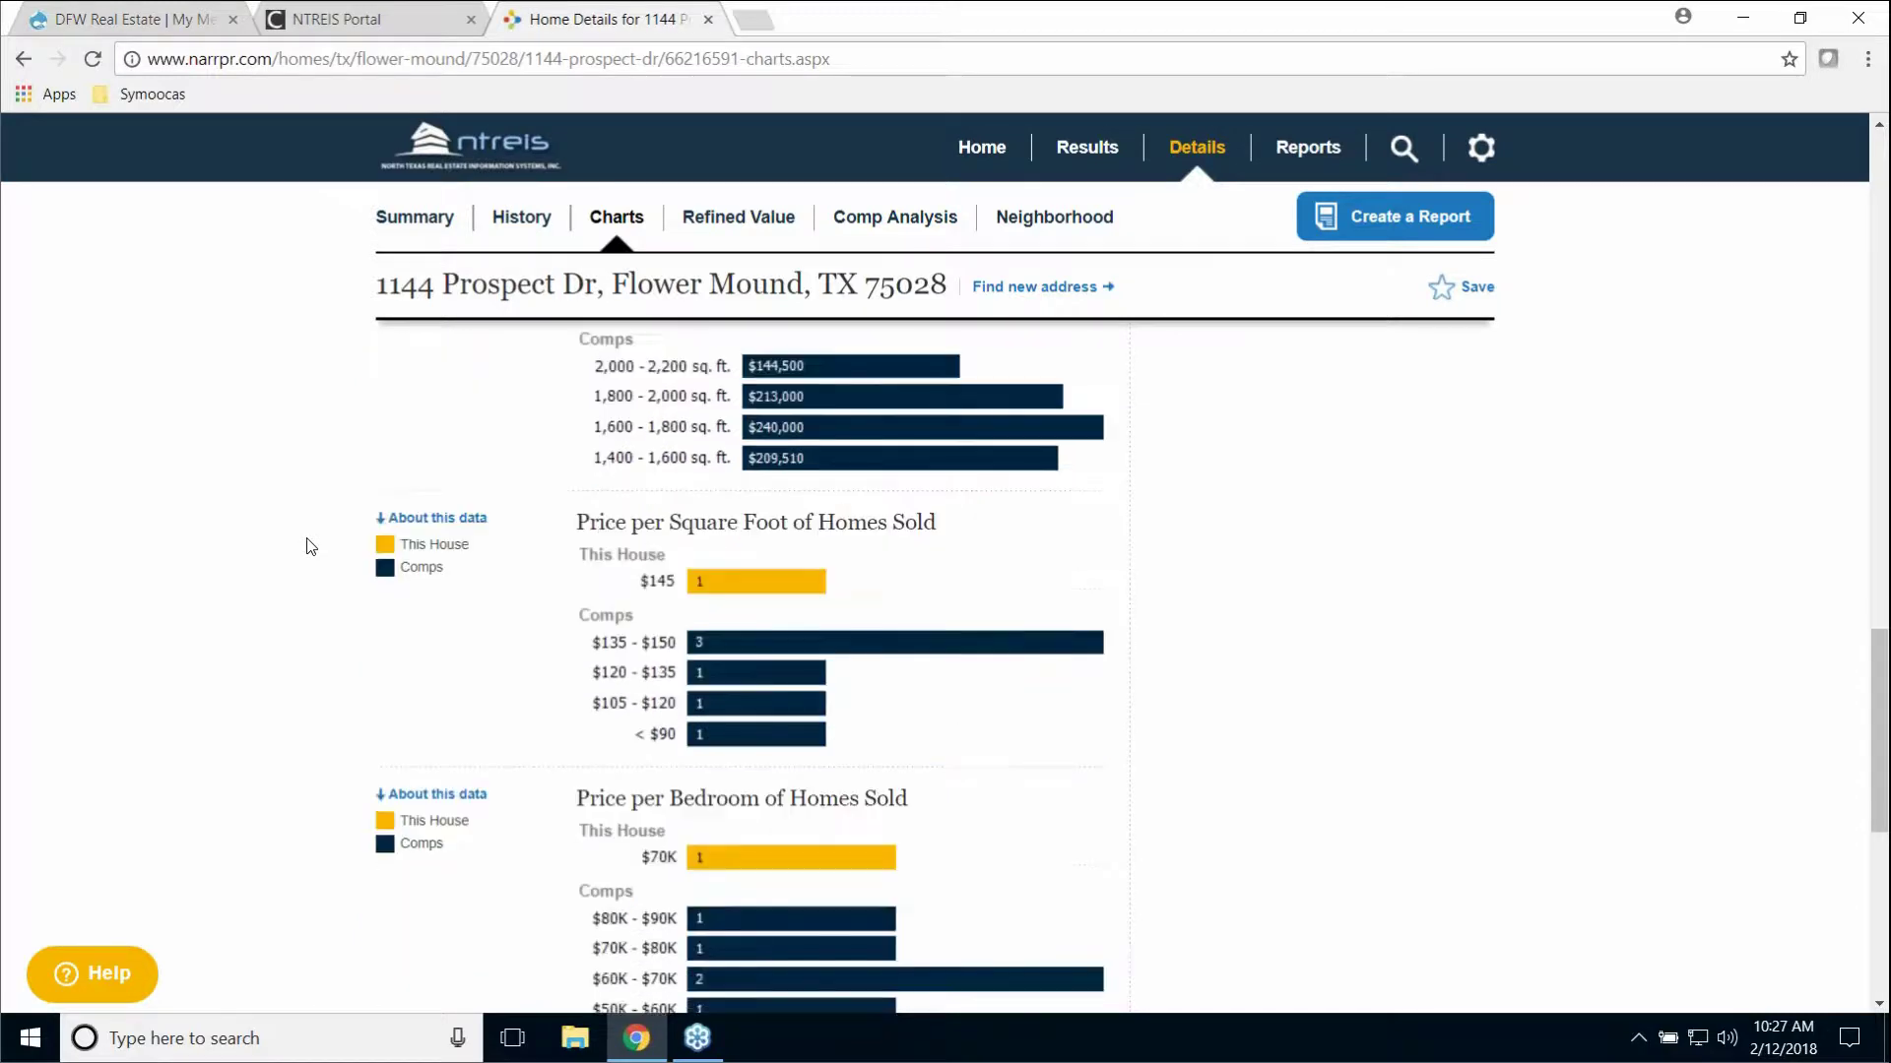
{"action": "scroll", "coordinate": [309, 545], "scroll_direction": "down", "scroll_amount": 2}
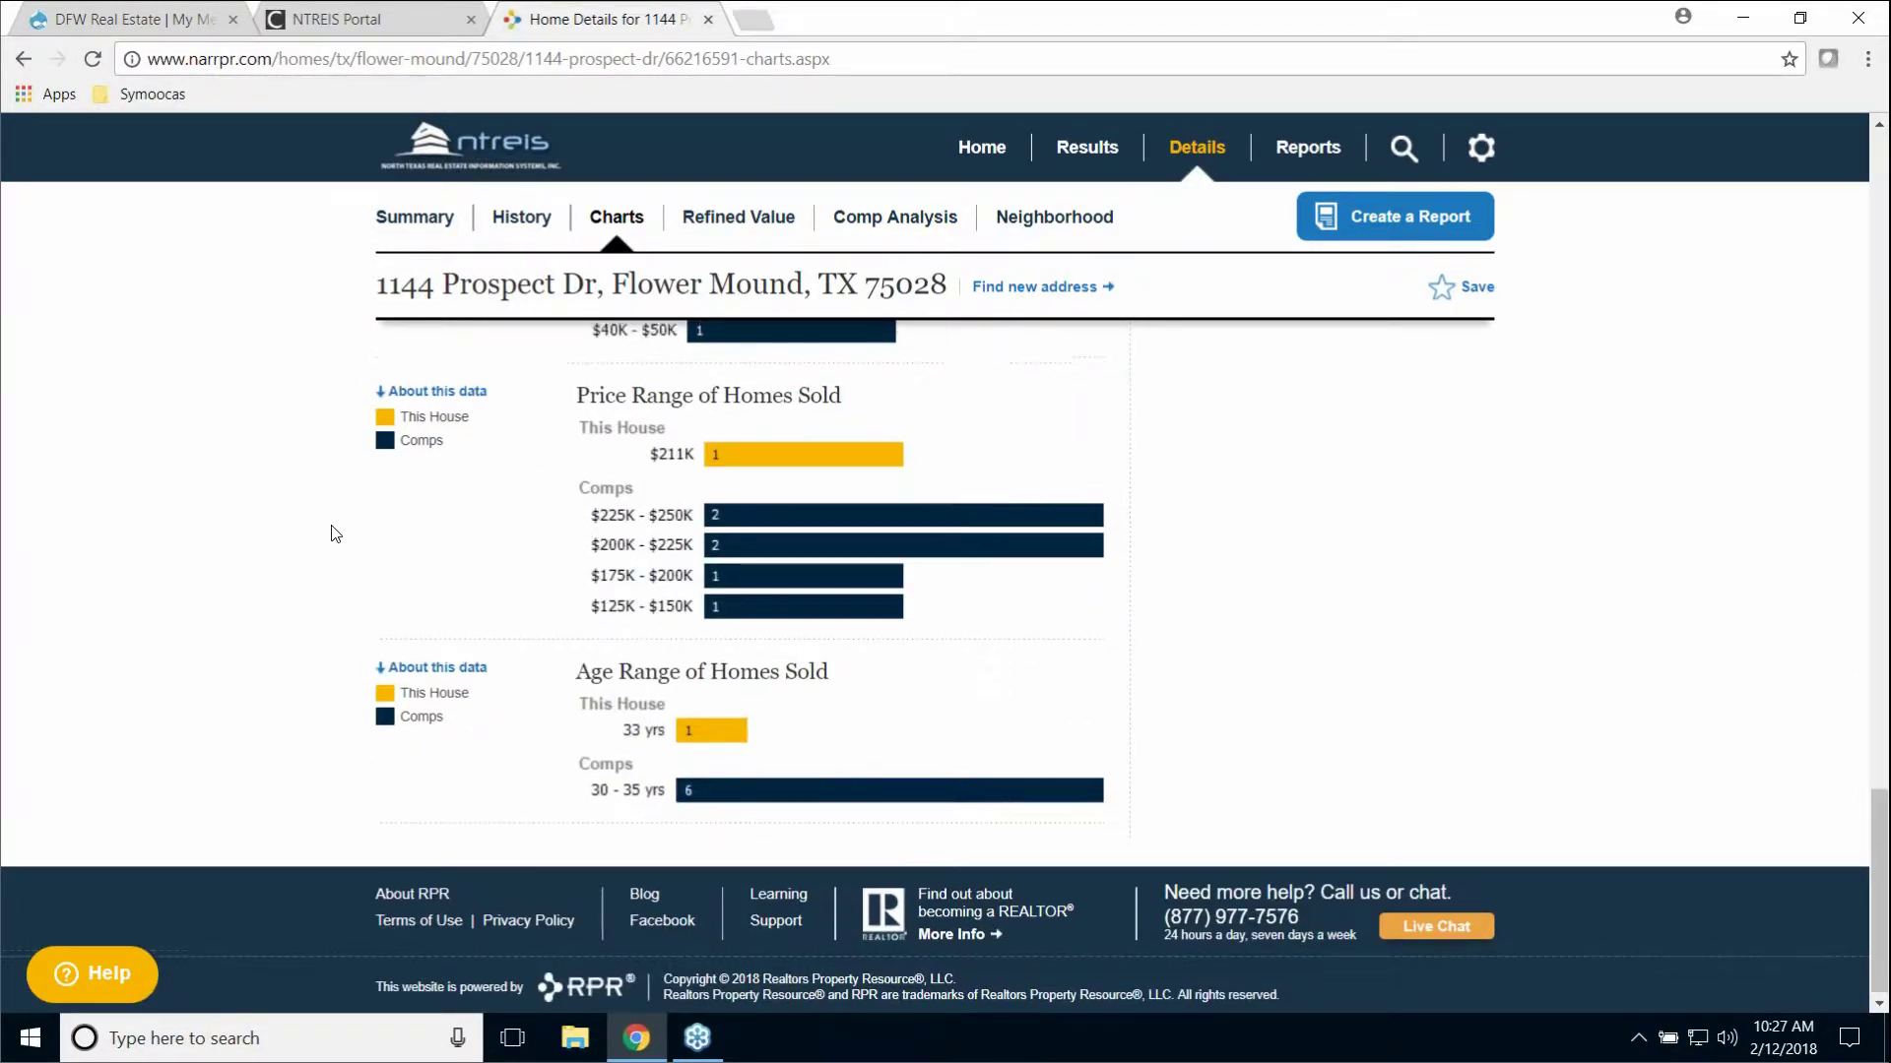
{"action": "scroll", "coordinate": [335, 534], "scroll_direction": "up", "scroll_amount": 2}
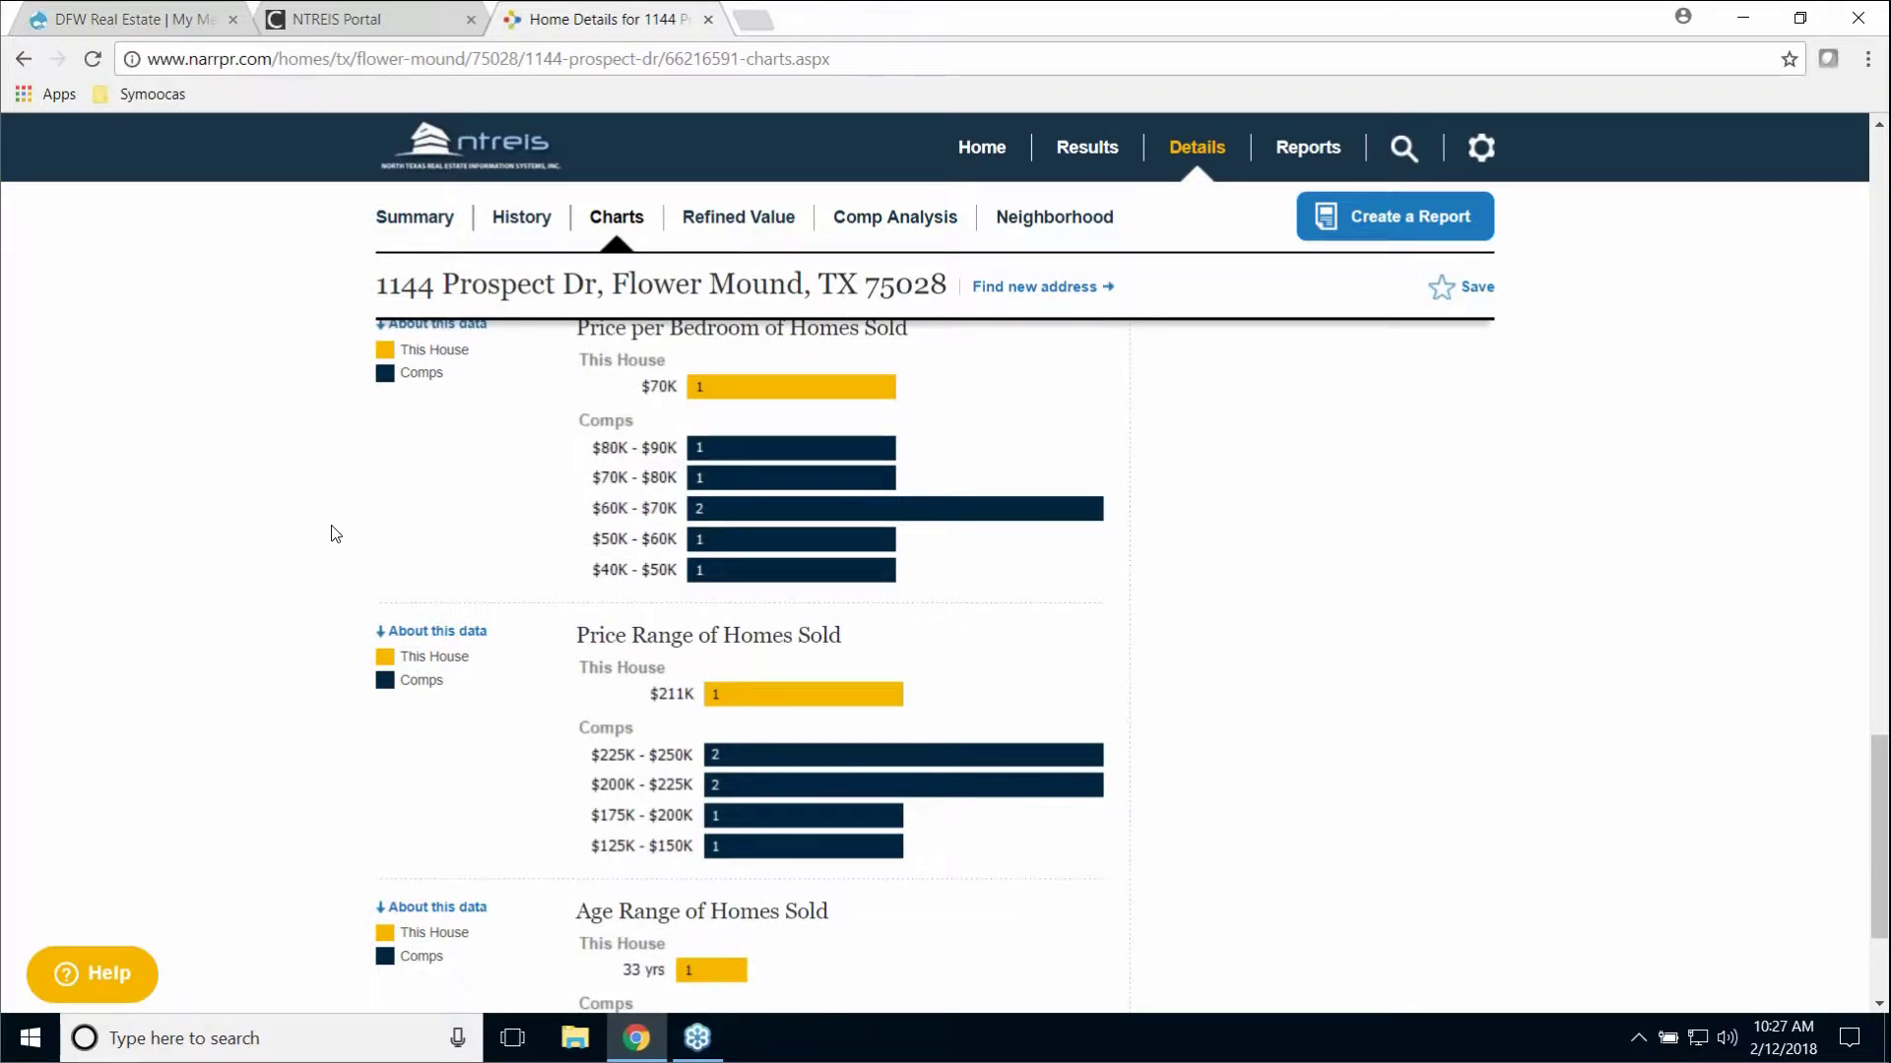
{"action": "scroll", "coordinate": [335, 534], "scroll_direction": "up", "scroll_amount": 9}
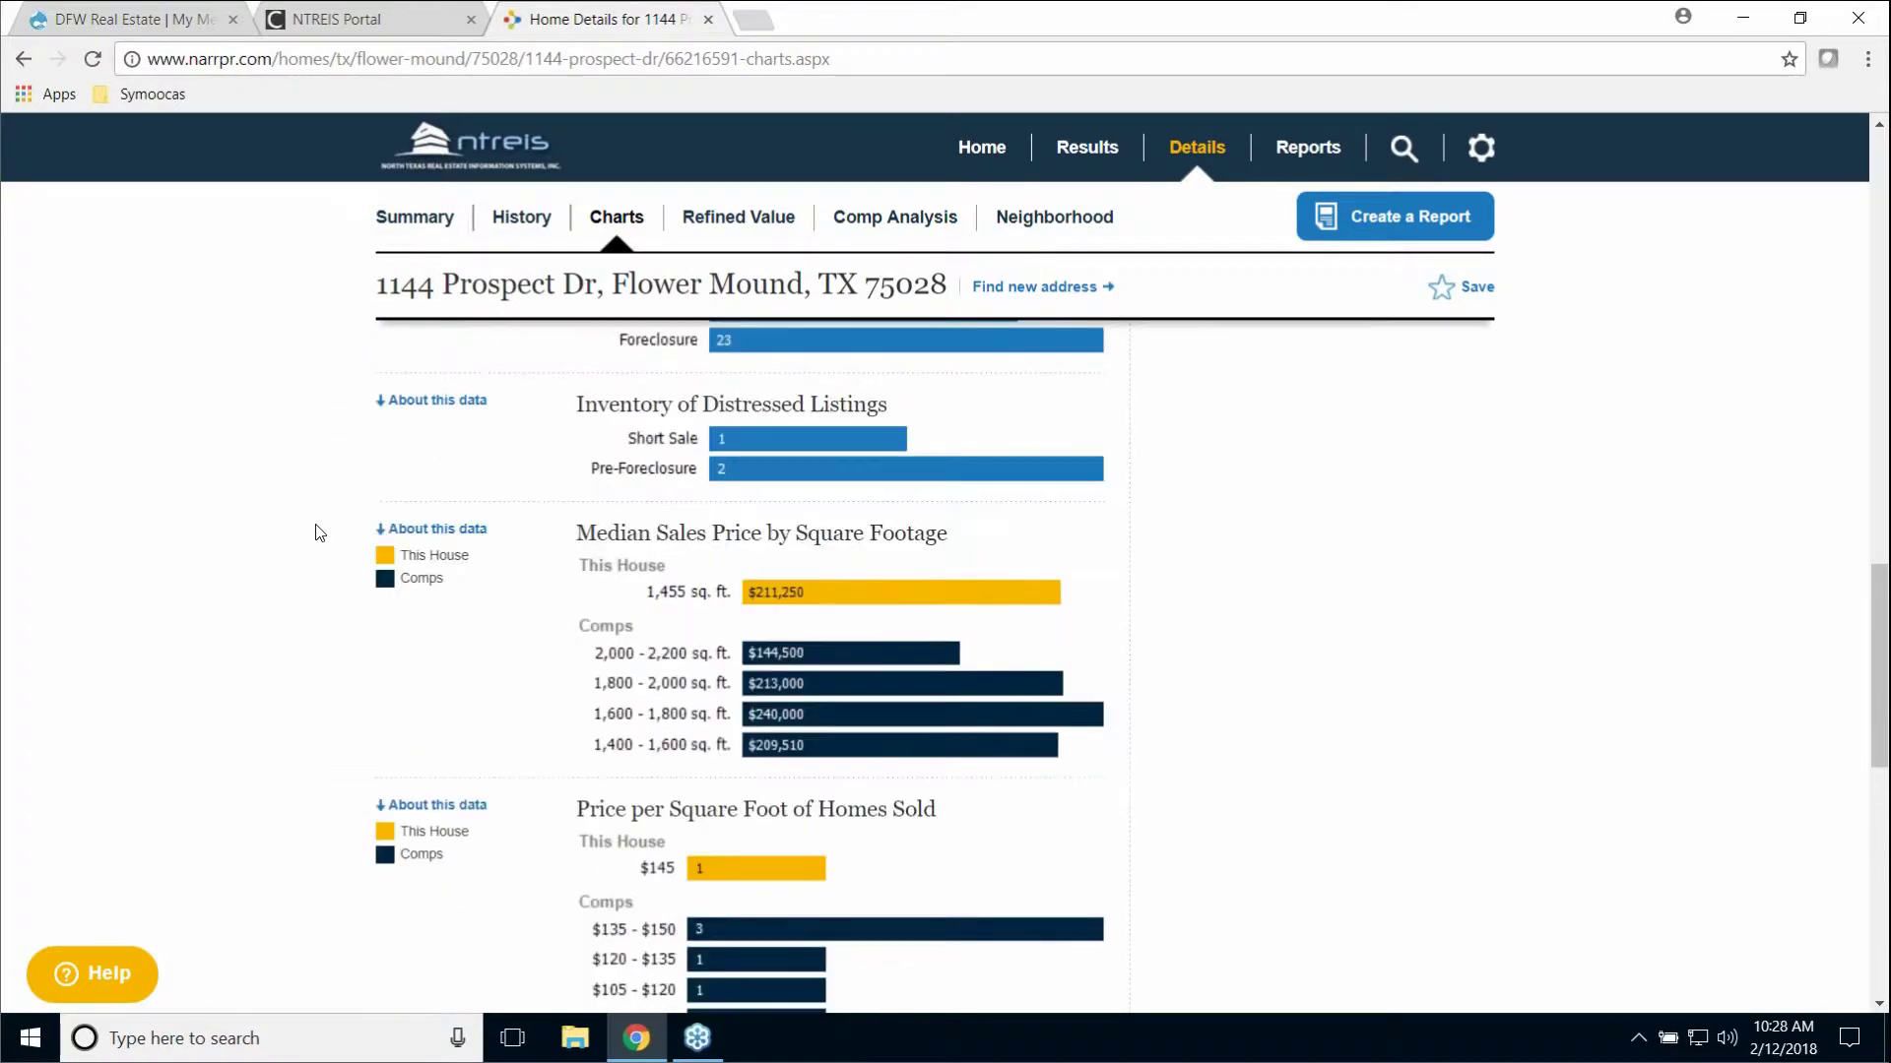
{"action": "scroll", "coordinate": [315, 533], "scroll_direction": "up", "scroll_amount": 6}
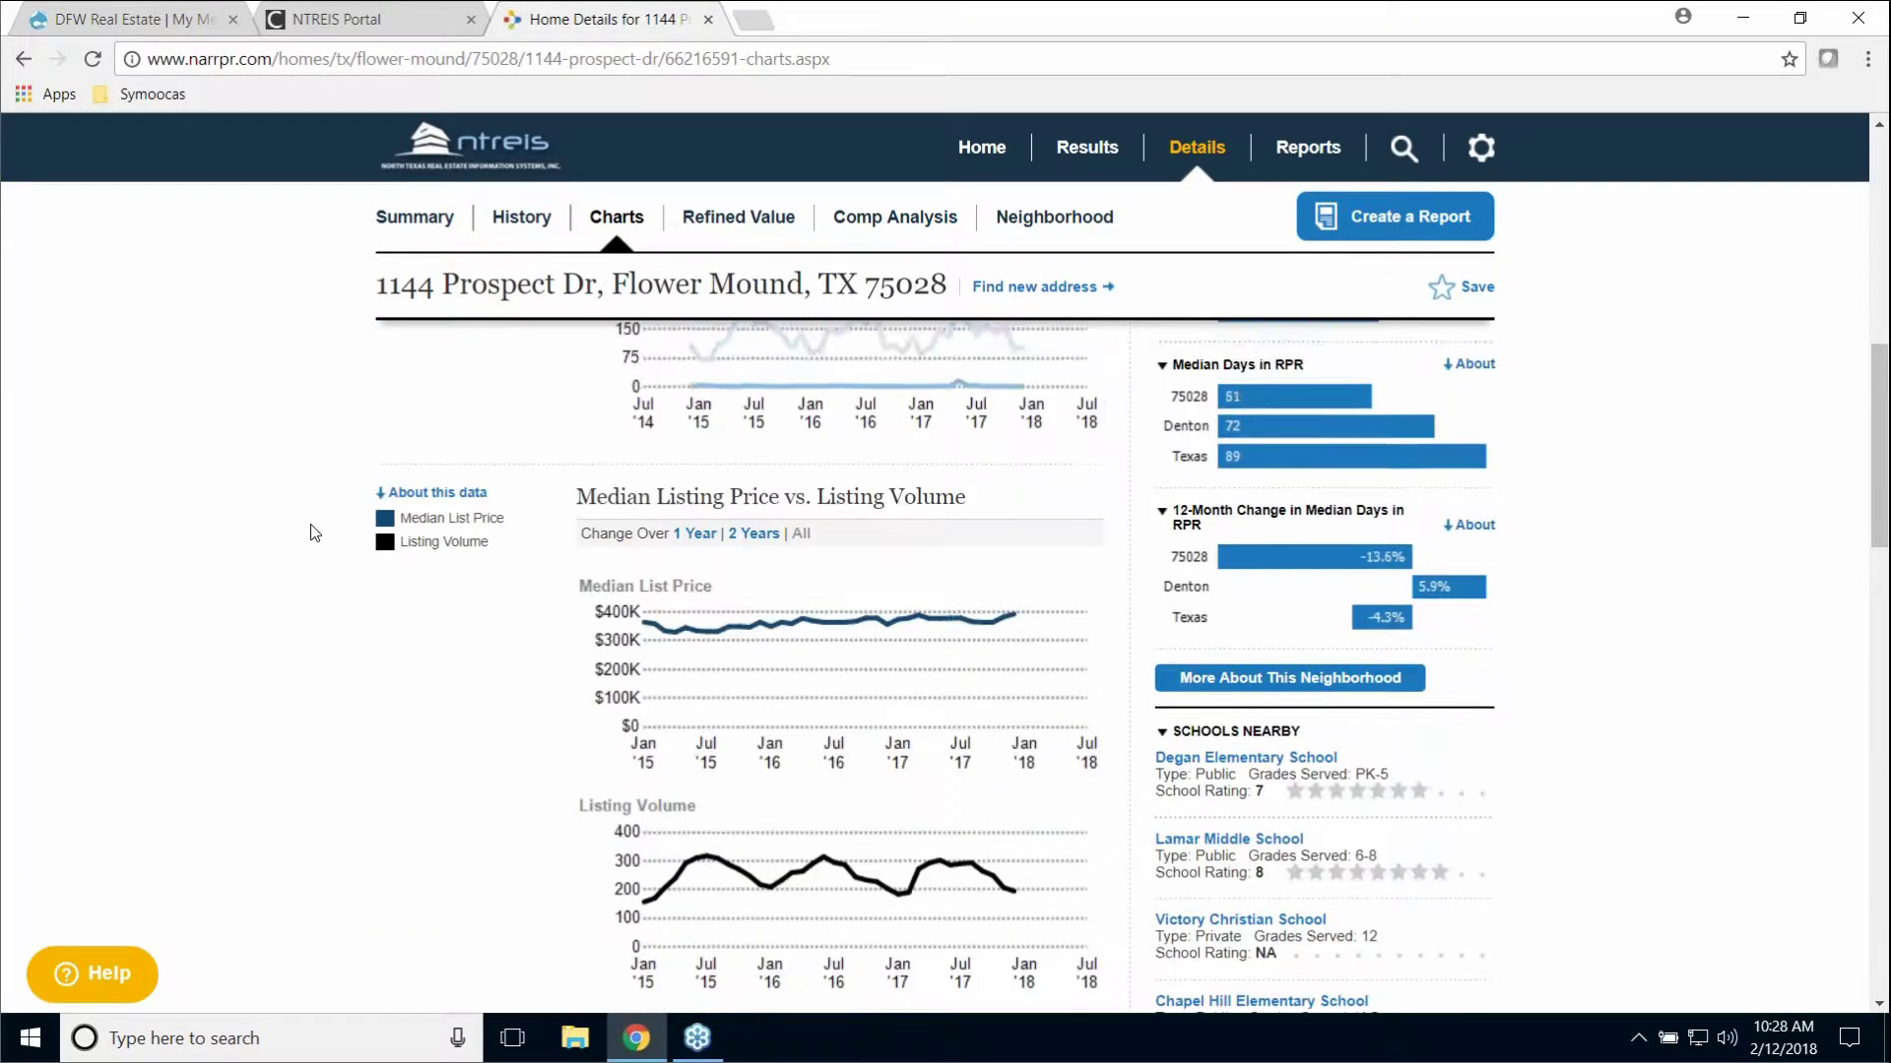
{"action": "scroll", "coordinate": [301, 535], "scroll_direction": "up", "scroll_amount": 4}
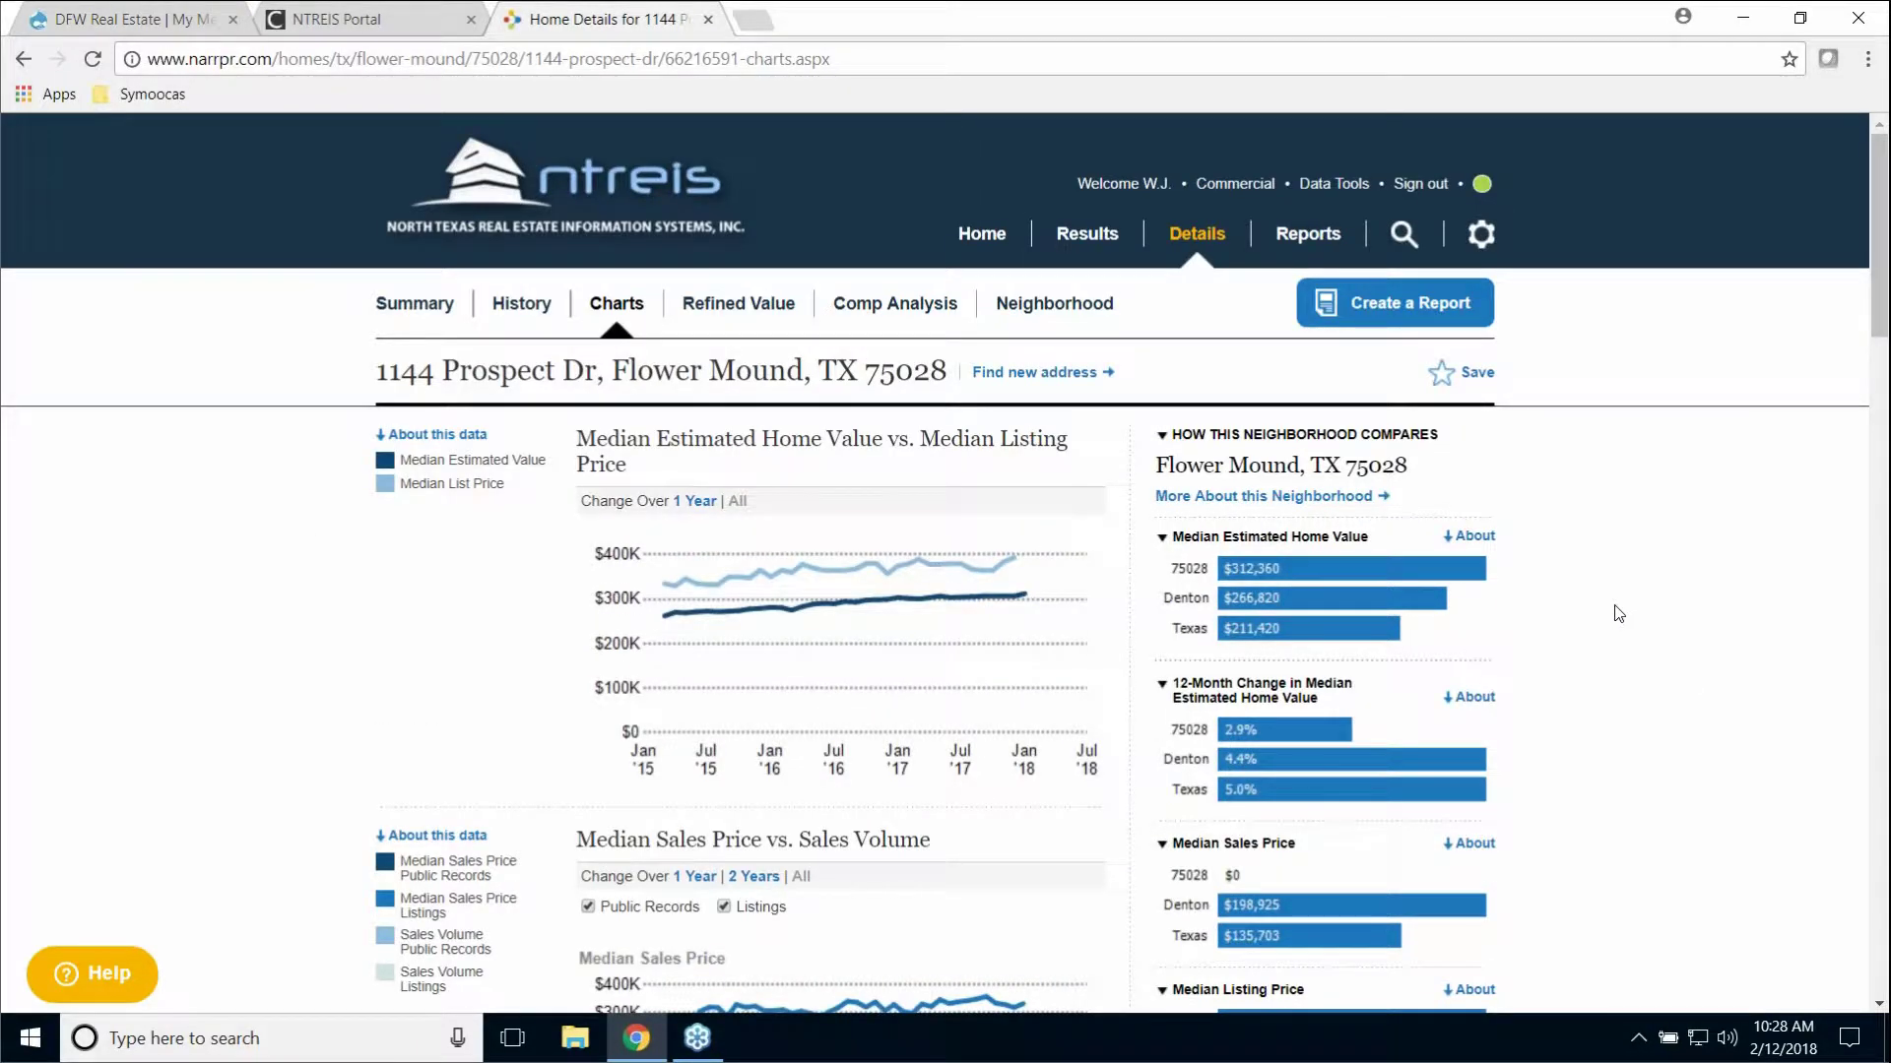
{"action": "scroll", "coordinate": [1625, 610], "scroll_direction": "down", "scroll_amount": 5}
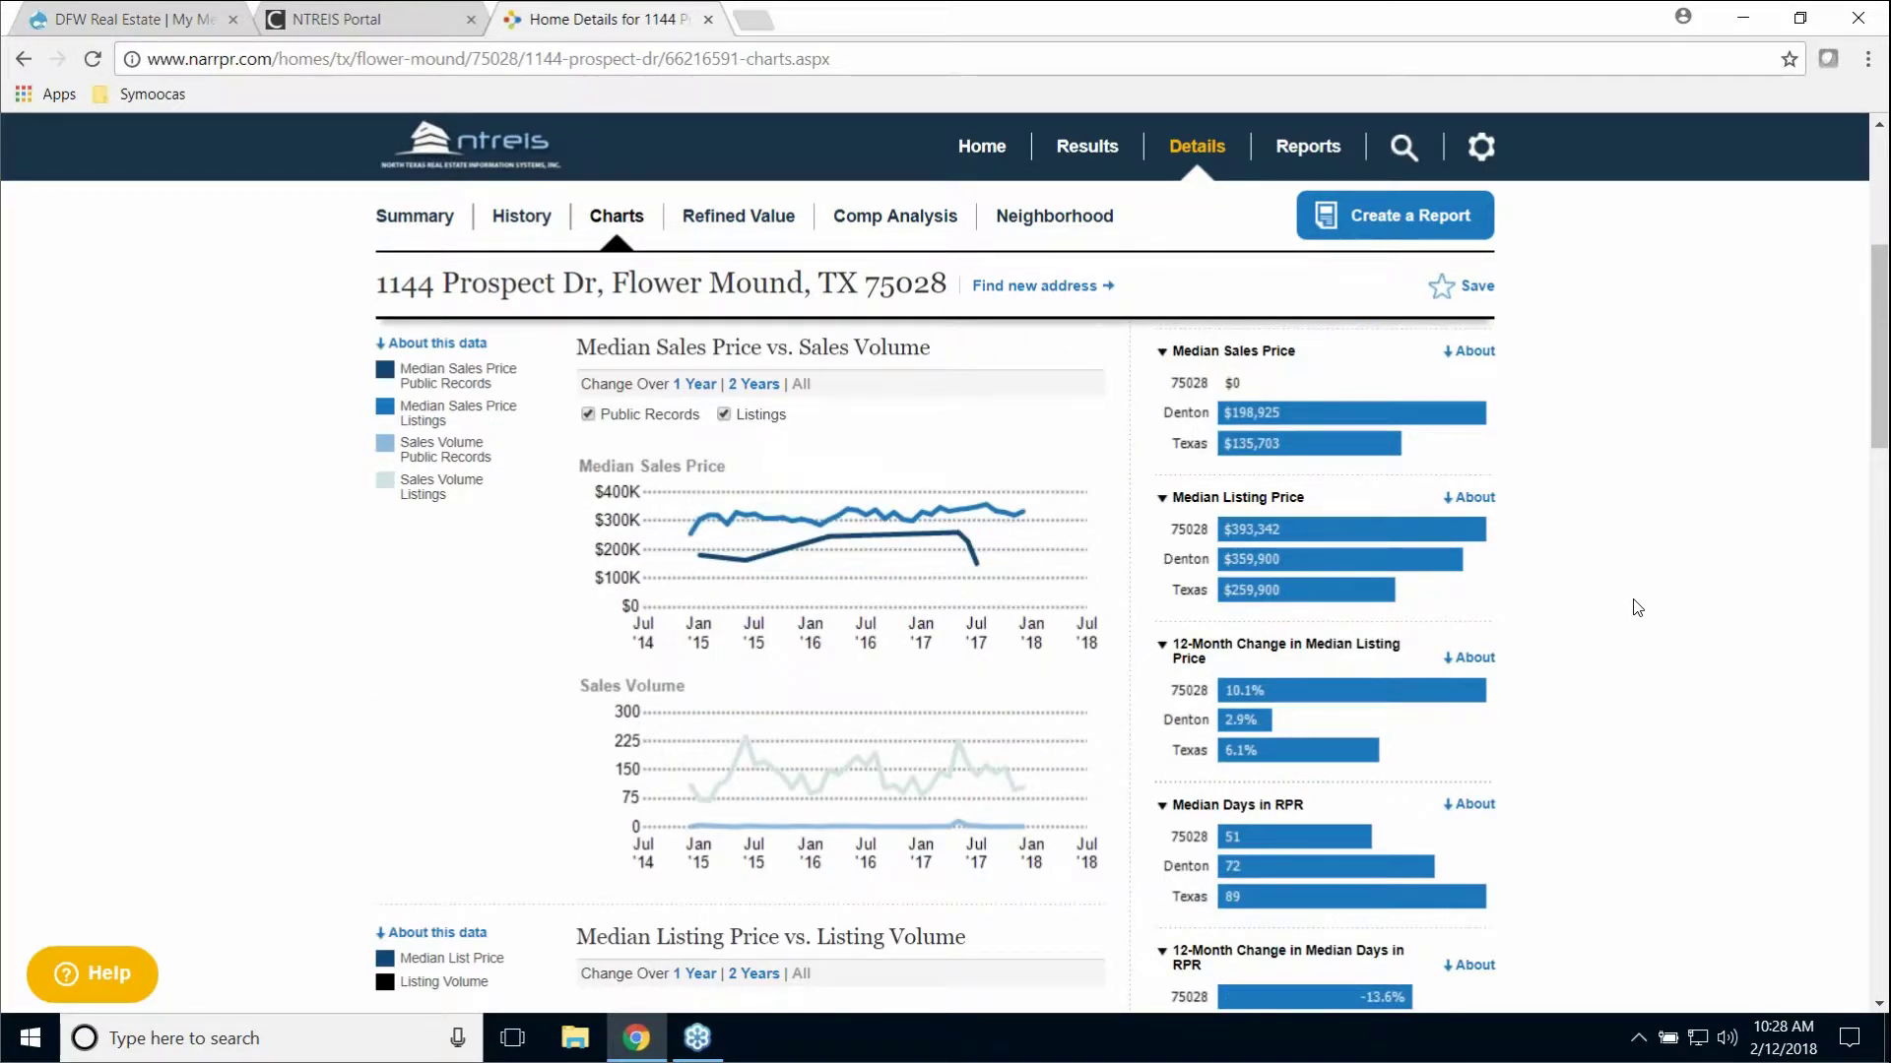
{"action": "scroll", "coordinate": [1637, 607], "scroll_direction": "down", "scroll_amount": 5}
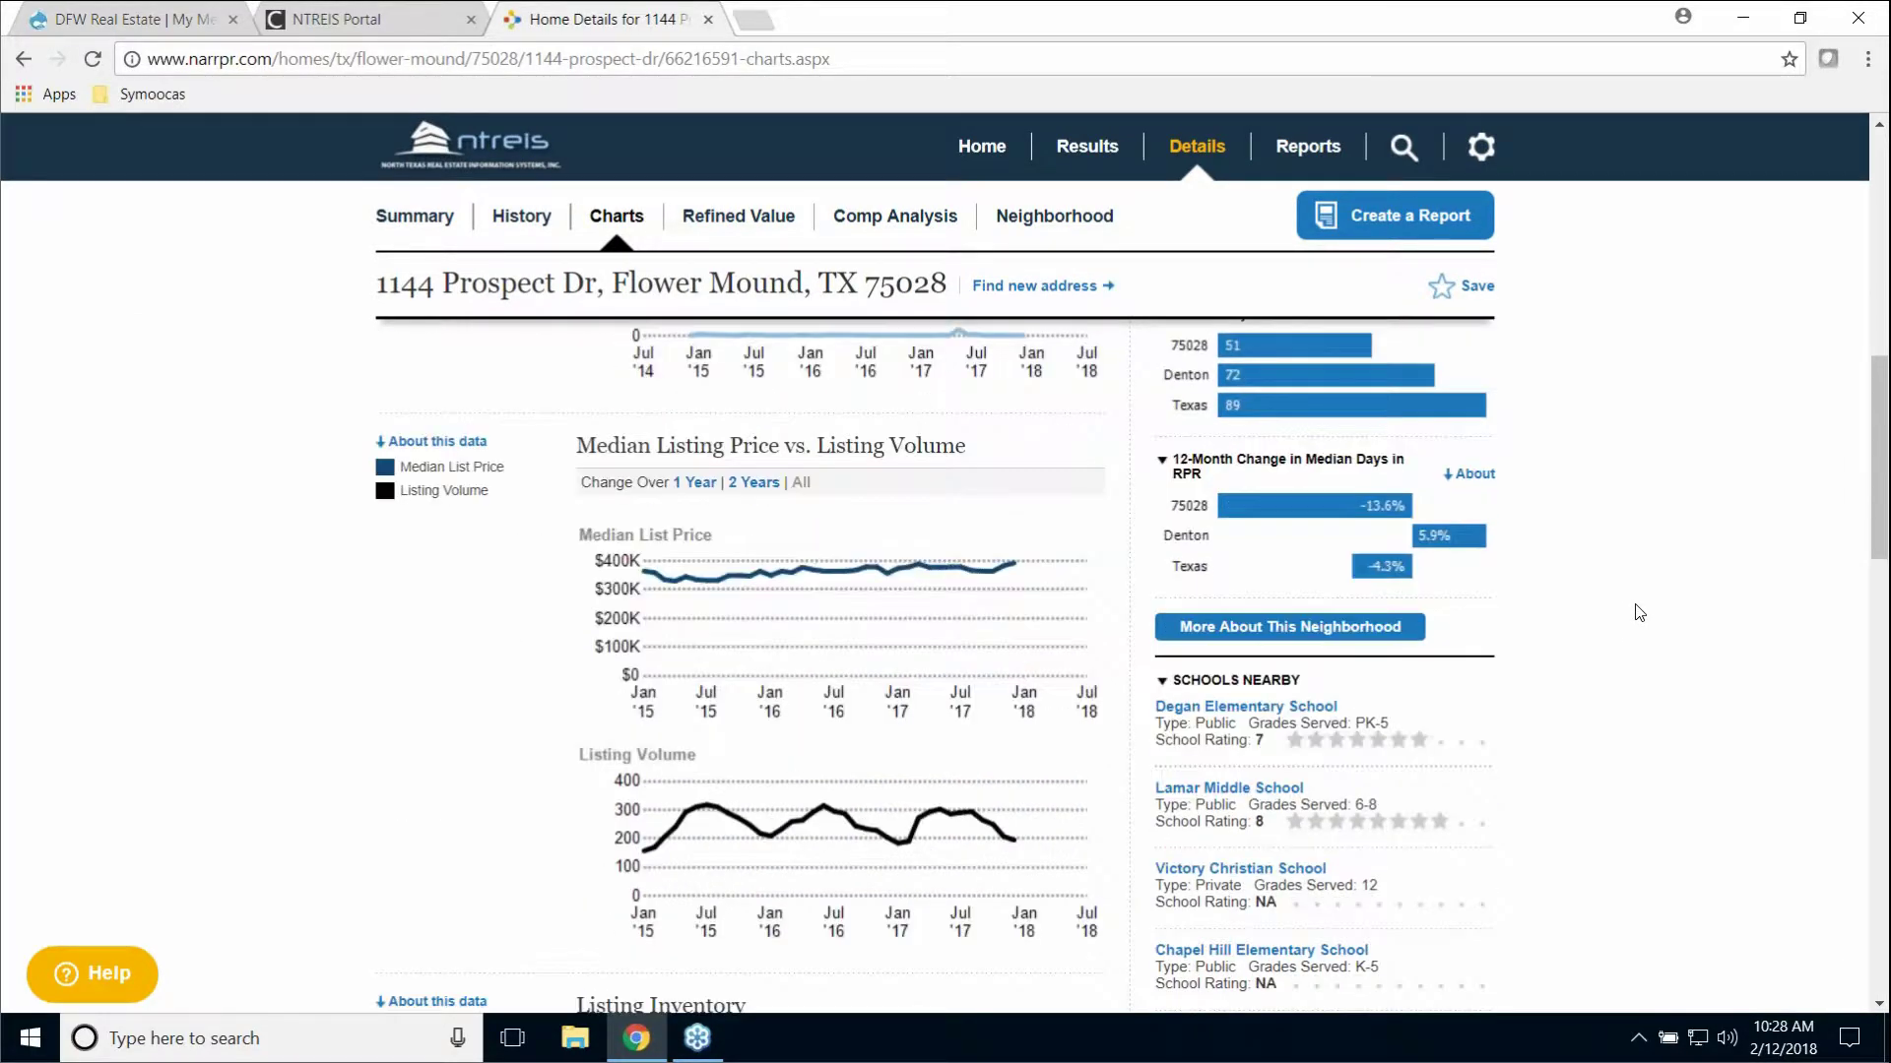
{"action": "scroll", "coordinate": [1639, 608], "scroll_direction": "up", "scroll_amount": 10}
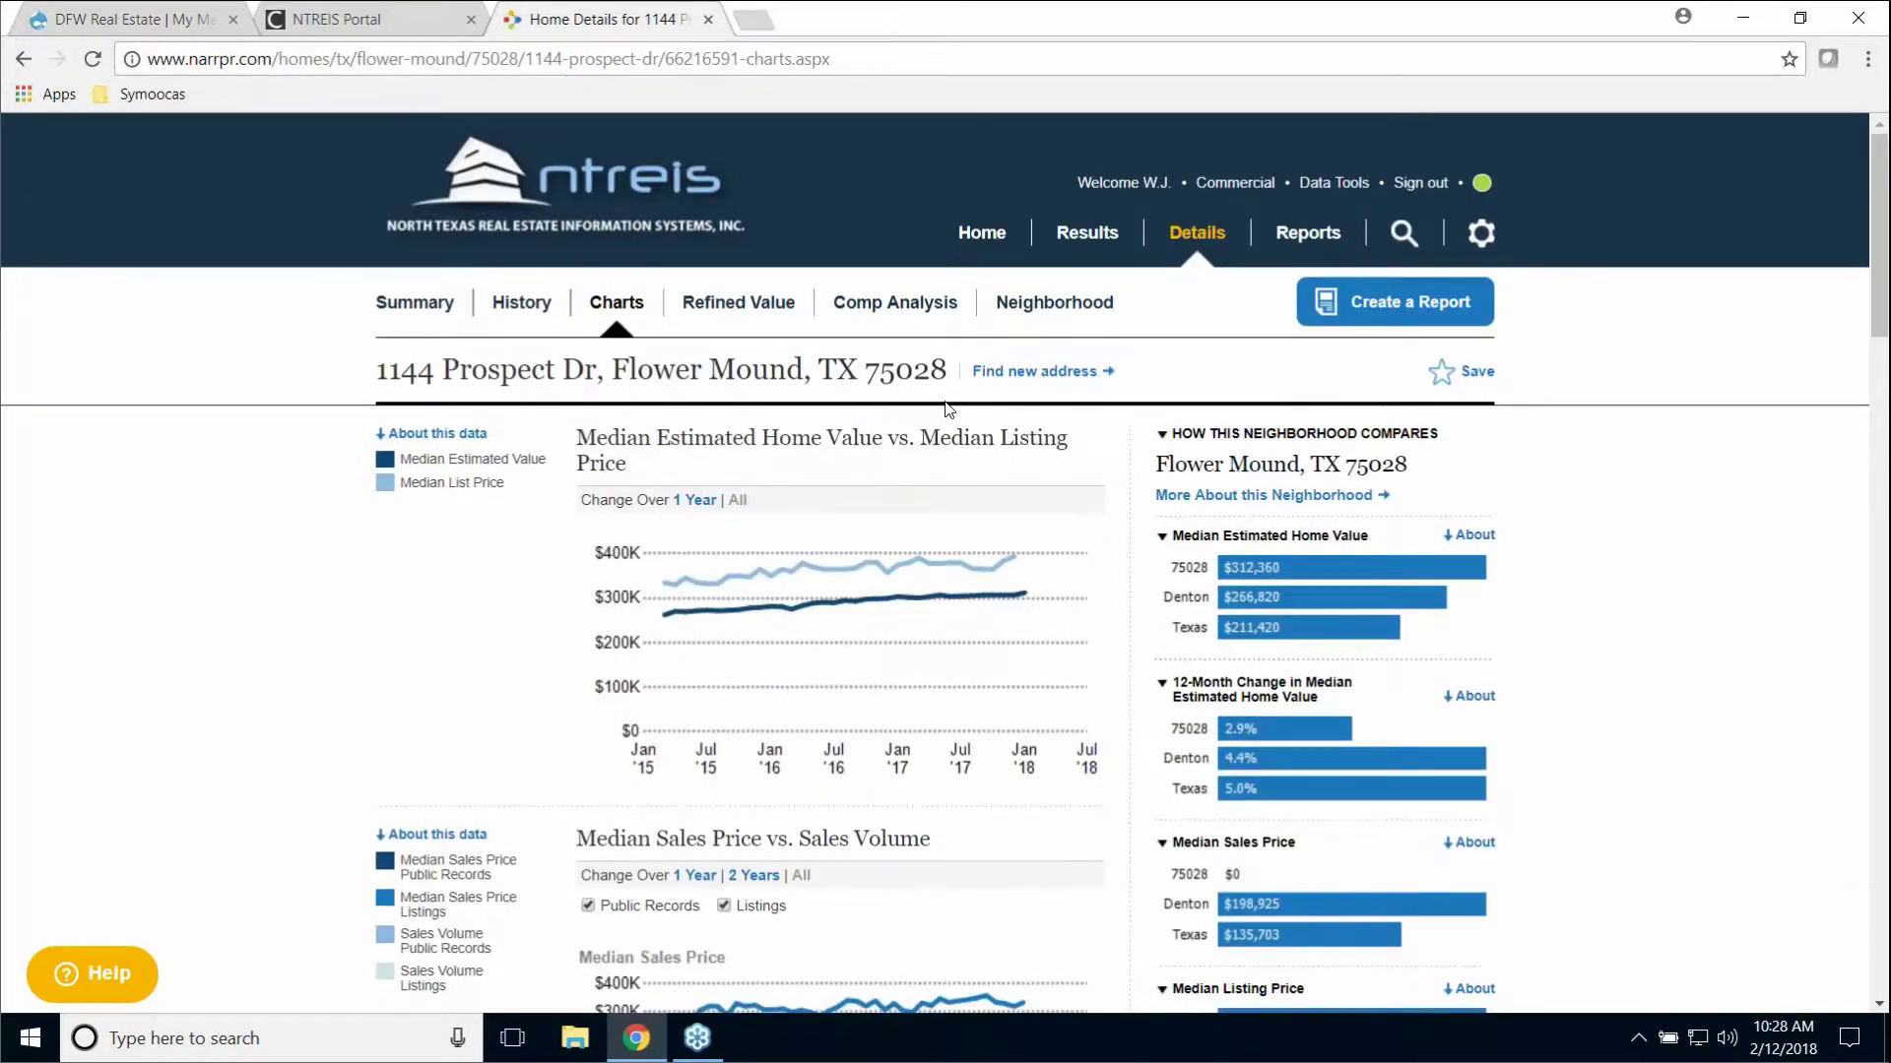
Step: Open the Flower Mound, TX 75028 neighborhood Summary, review it, and switch to its Housing stats
{"action": "left_click", "coordinate": [1069, 310]}
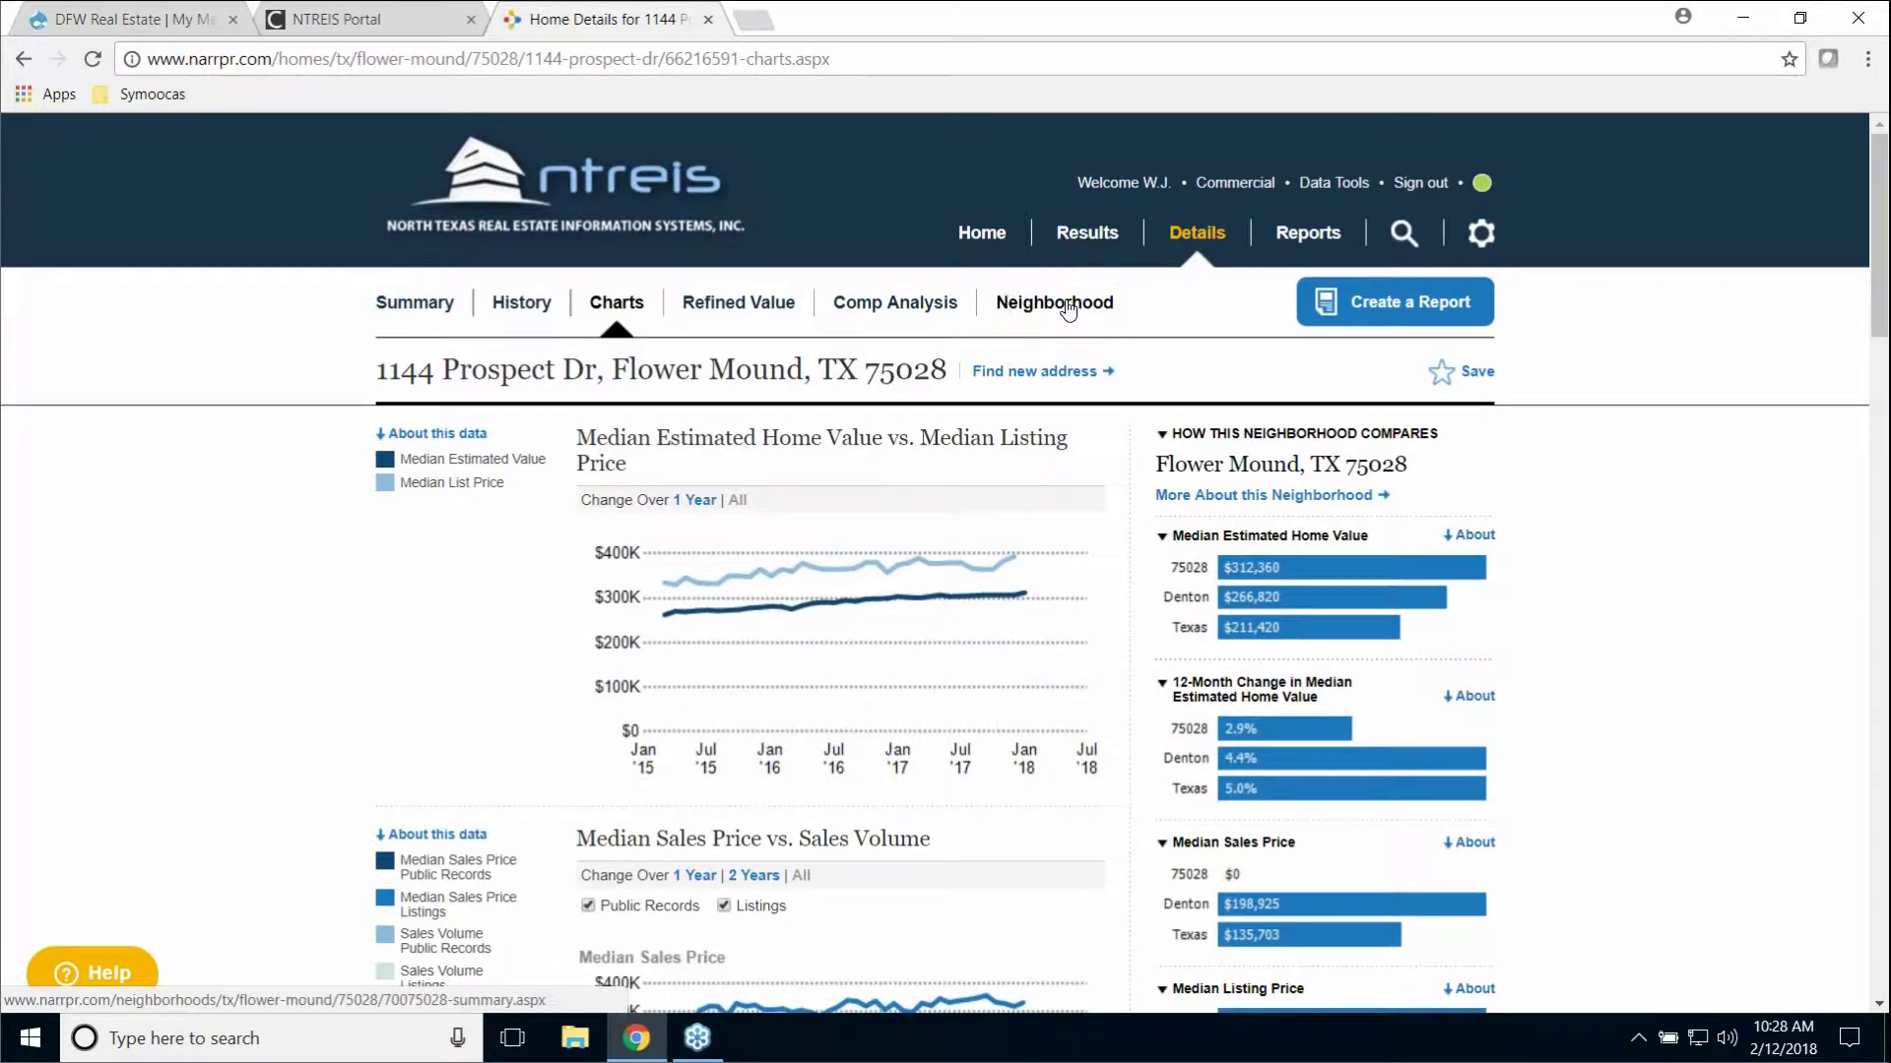
{"action": "left_click", "coordinate": [1068, 310]}
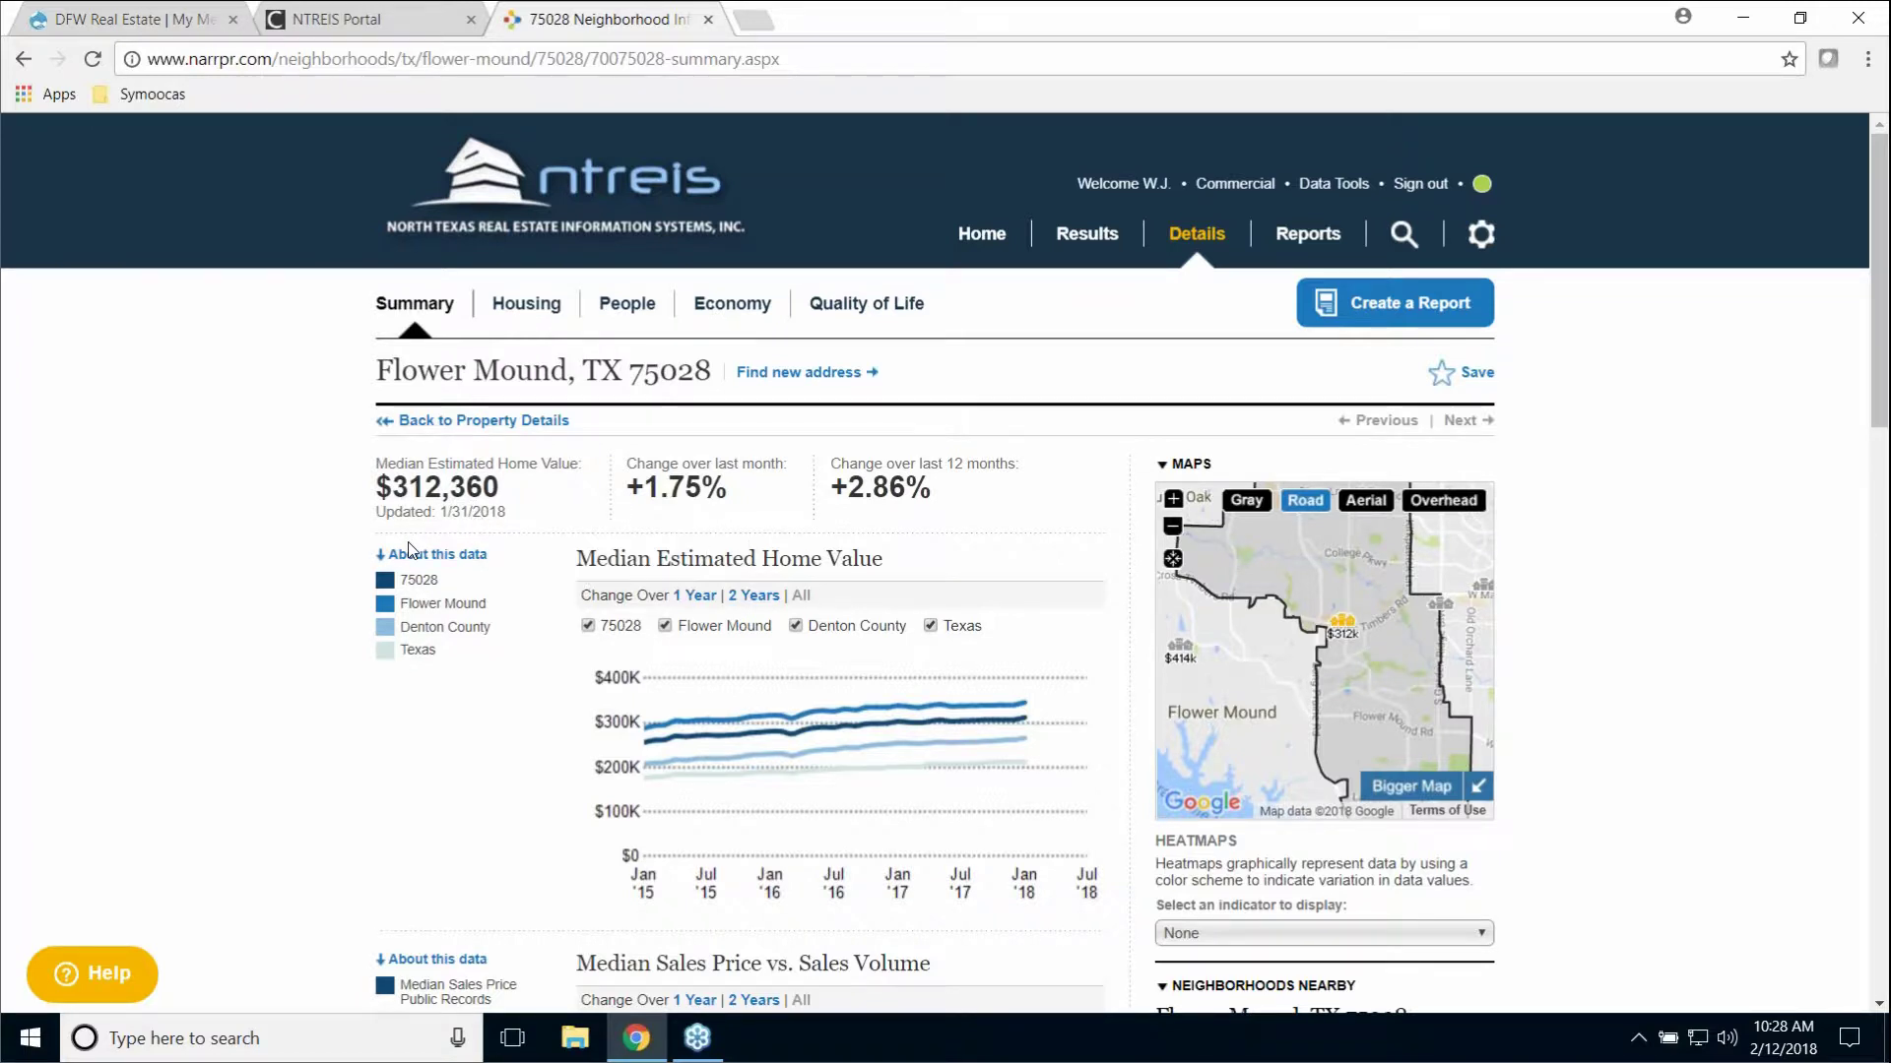
{"action": "scroll", "coordinate": [443, 620], "scroll_direction": "down", "scroll_amount": 10}
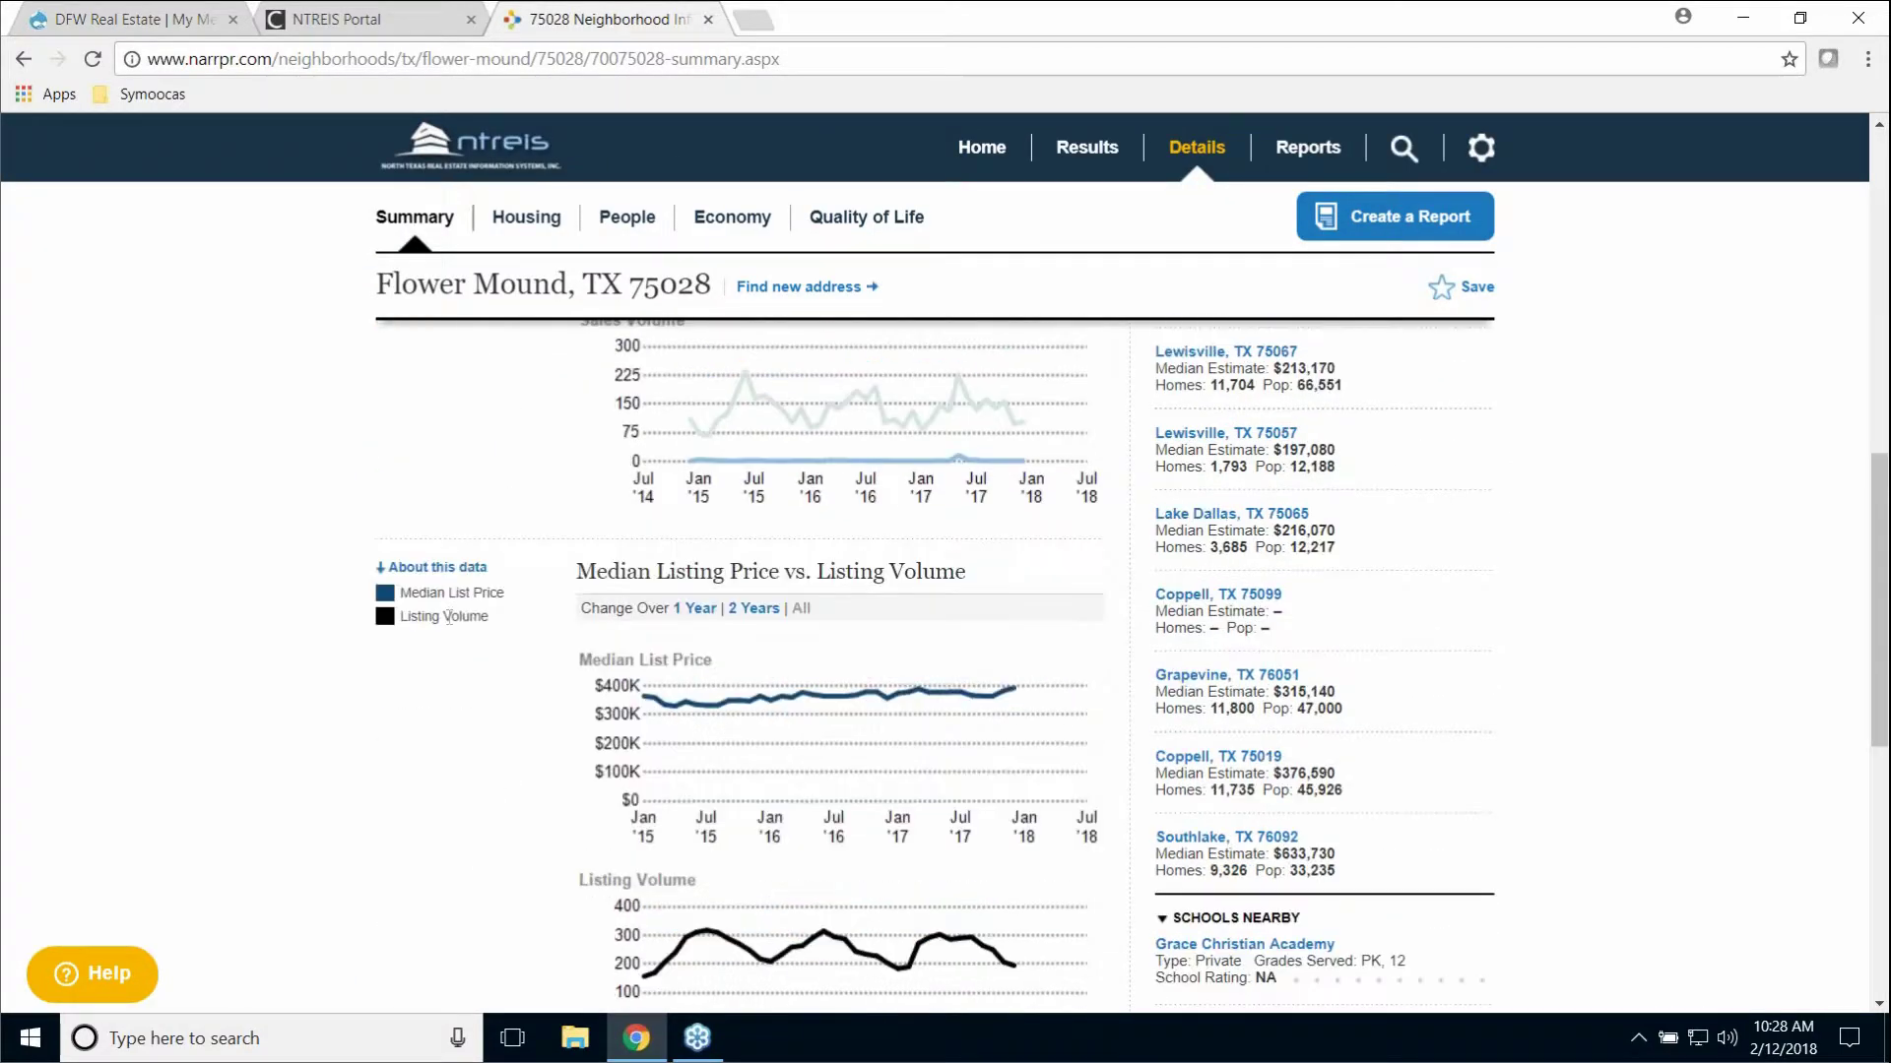
{"action": "scroll", "coordinate": [449, 621], "scroll_direction": "down", "scroll_amount": 2}
{"action": "scroll", "coordinate": [453, 623], "scroll_direction": "up", "scroll_amount": 10}
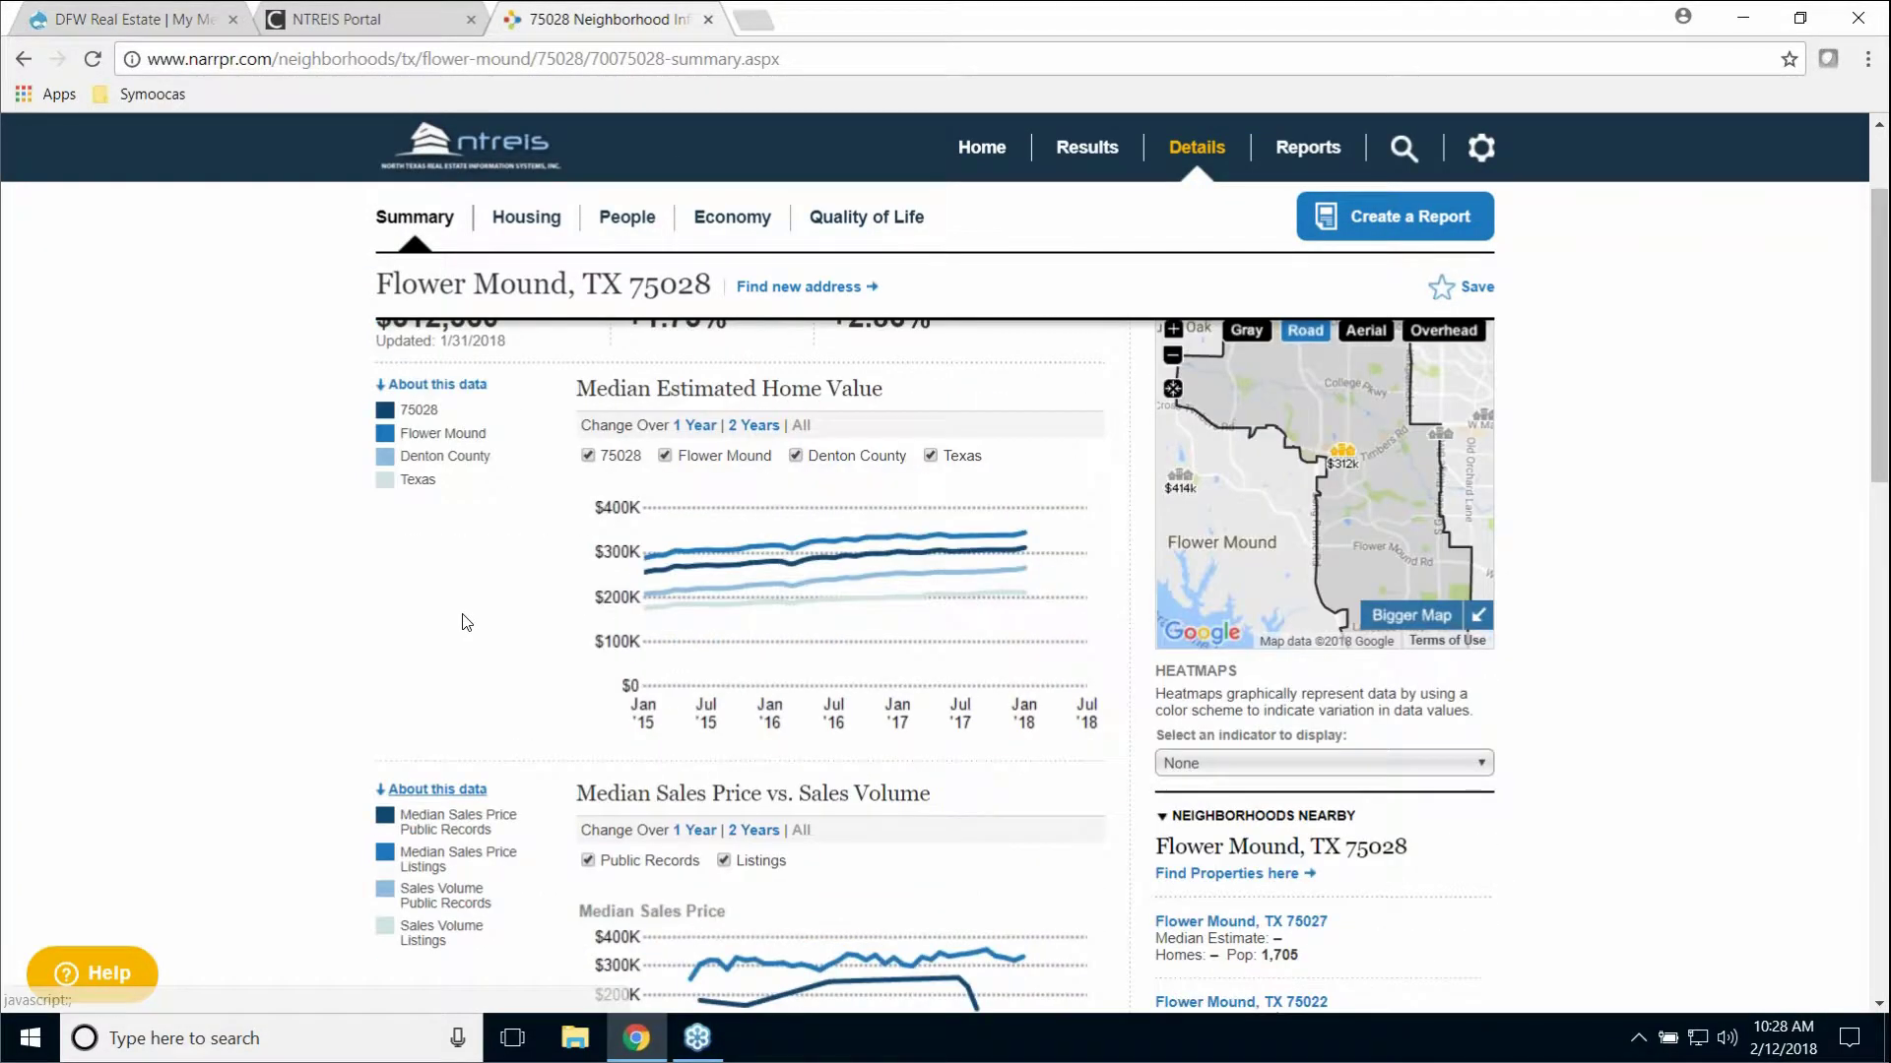
{"action": "left_click", "coordinate": [536, 221]}
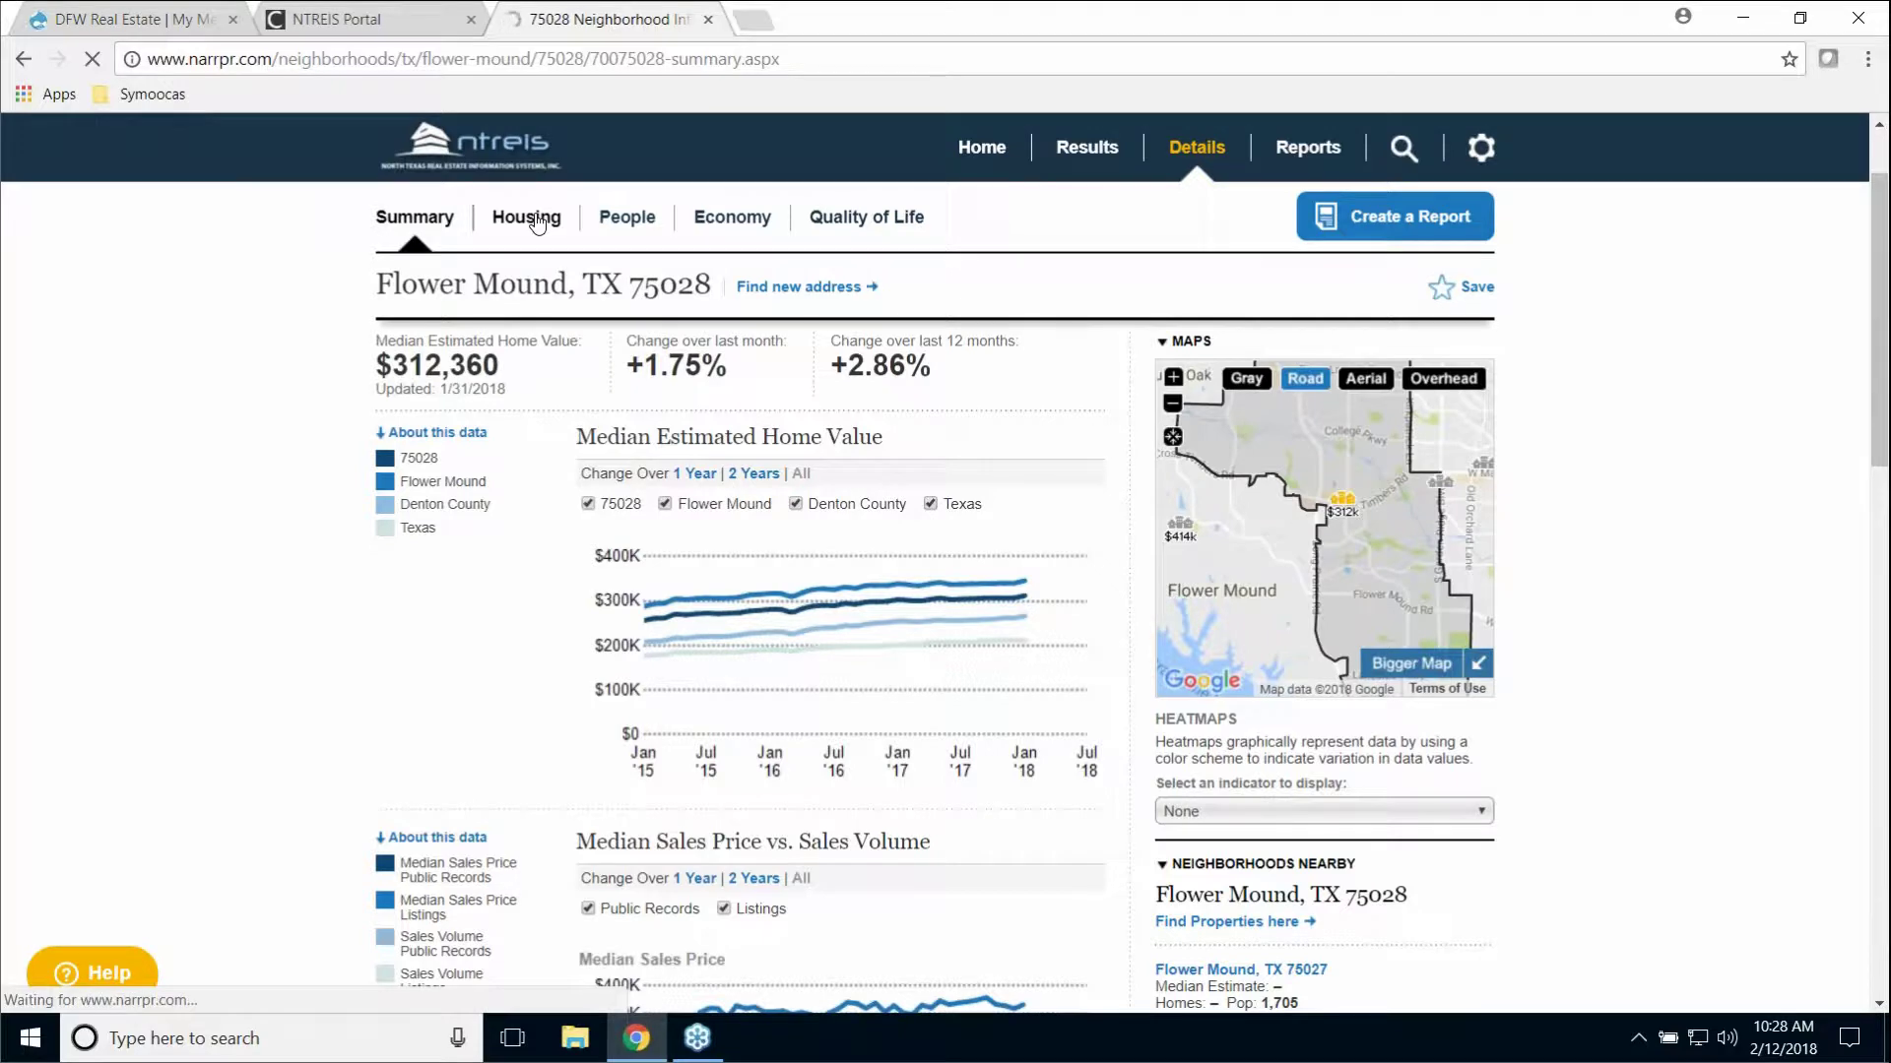
{"action": "left_click", "coordinate": [536, 221]}
Step: Review the 75028 Housing facts and charts, including homes sold by size
{"action": "left_click", "coordinate": [537, 220]}
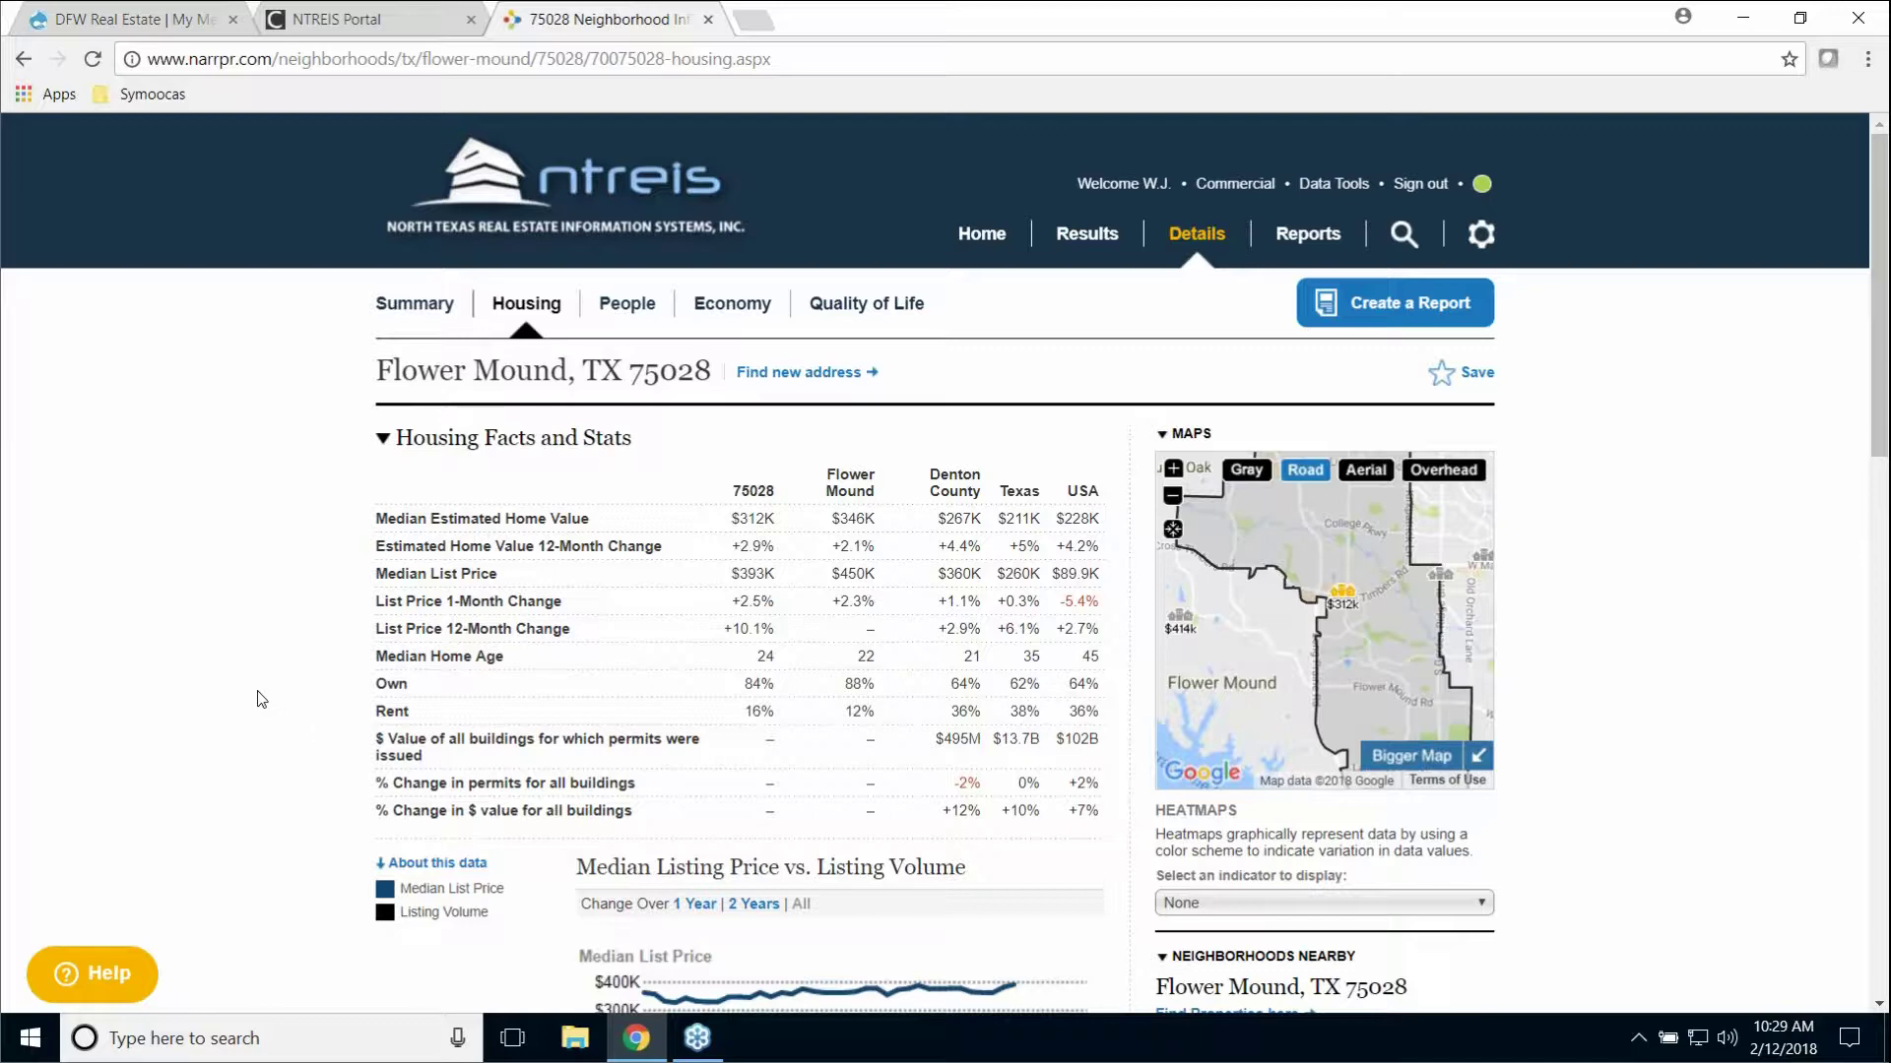
{"action": "scroll", "coordinate": [261, 699], "scroll_direction": "down", "scroll_amount": 3}
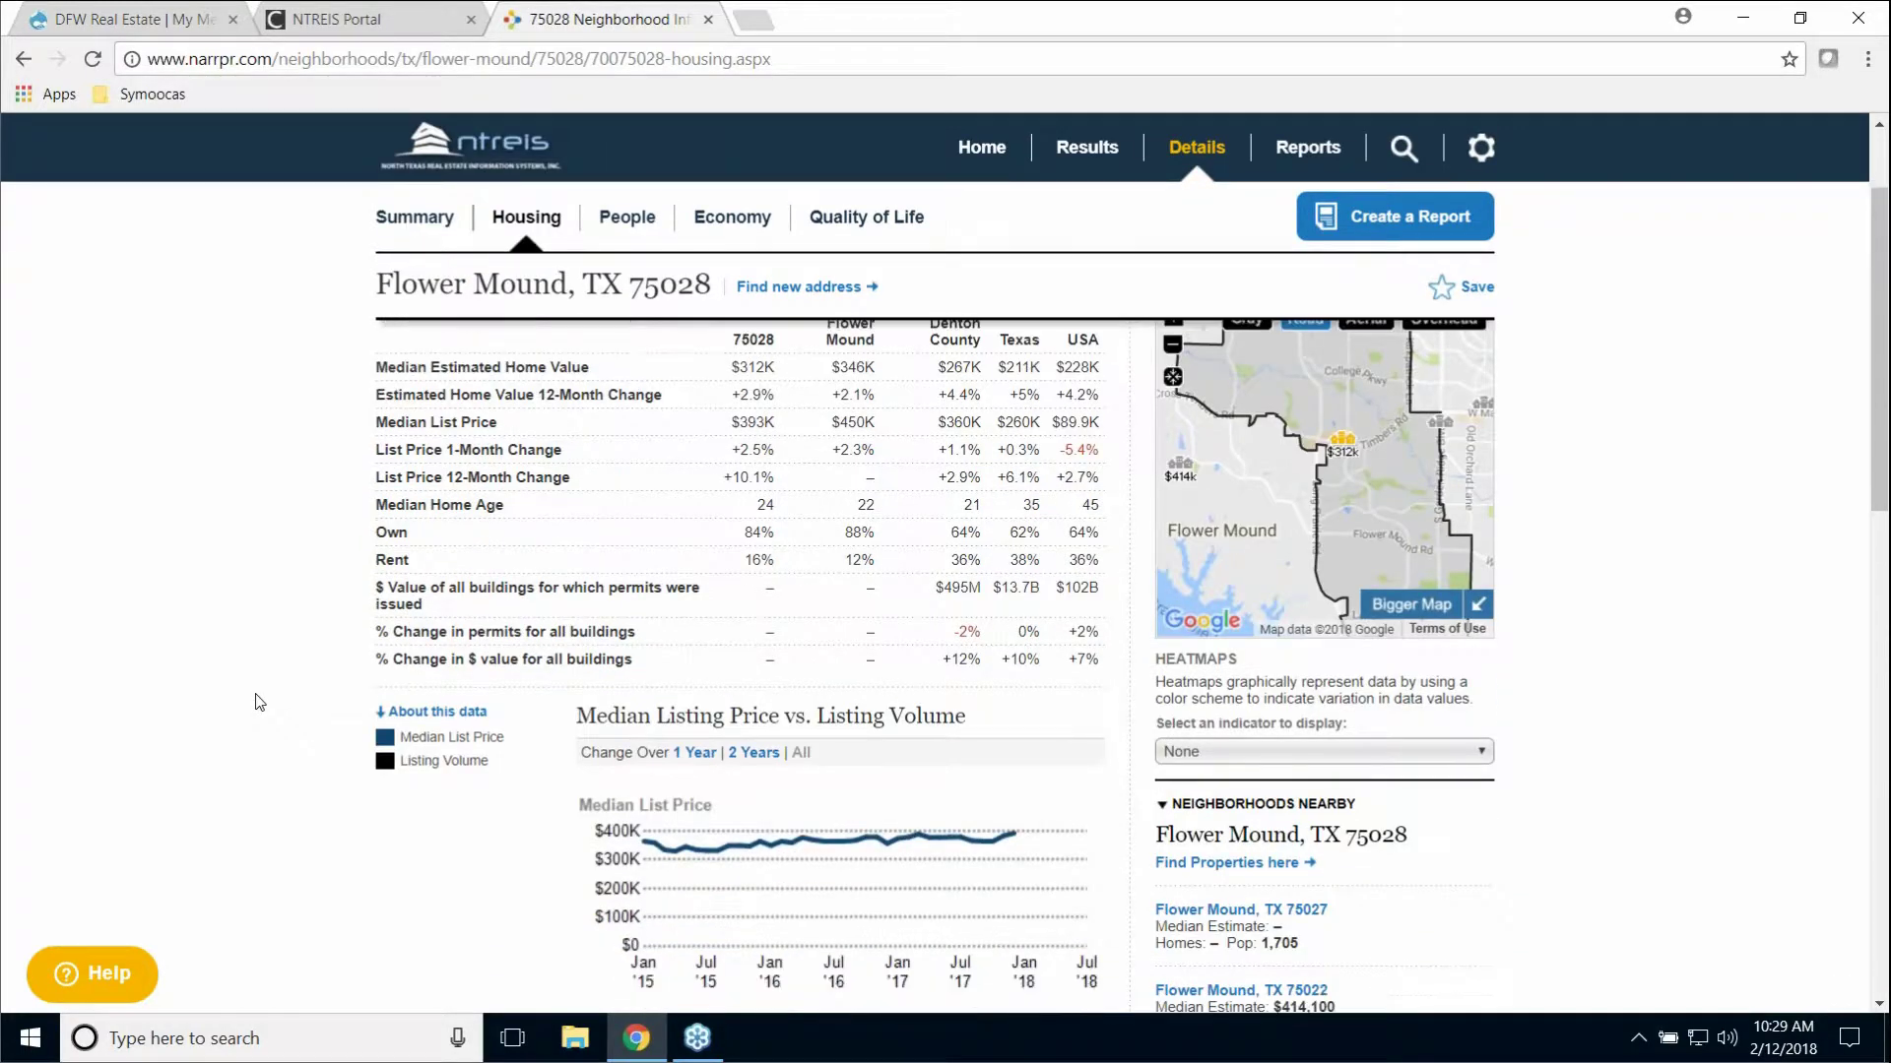
{"action": "scroll", "coordinate": [259, 701], "scroll_direction": "down", "scroll_amount": 7}
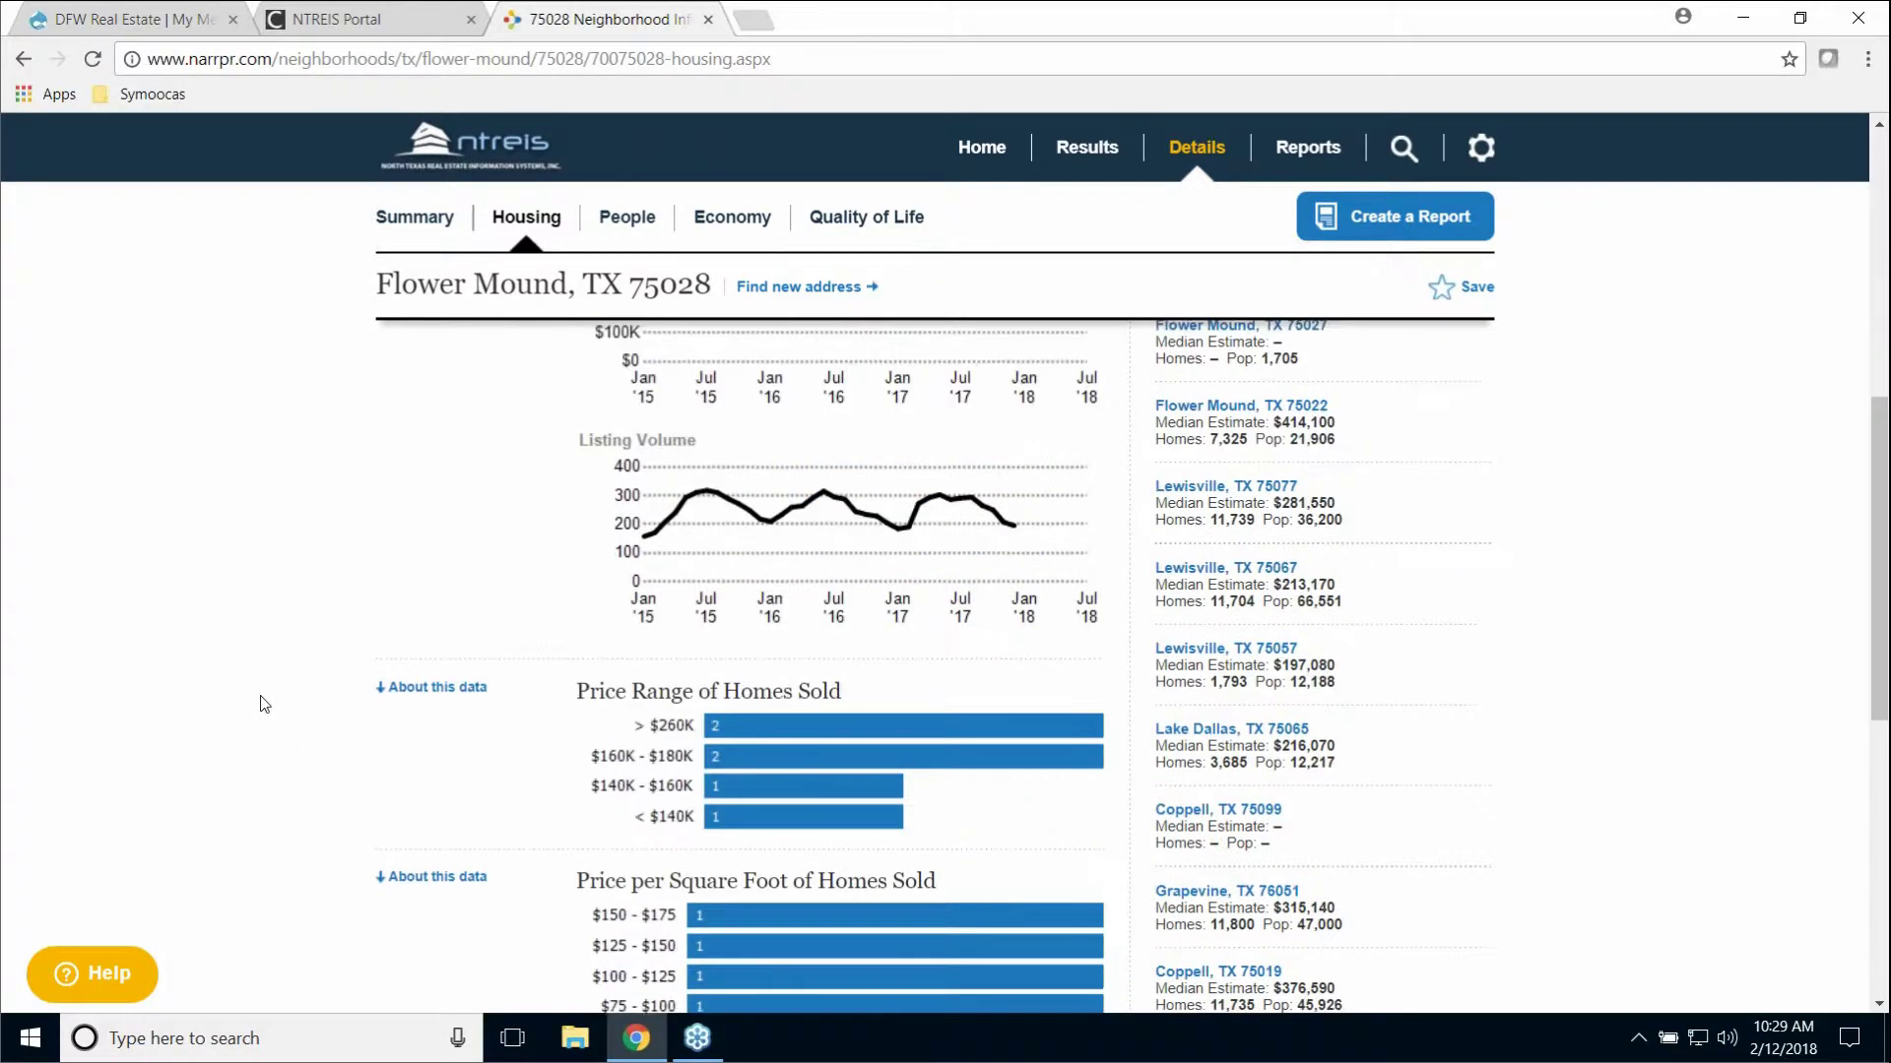
{"action": "scroll", "coordinate": [264, 707], "scroll_direction": "down", "scroll_amount": 2}
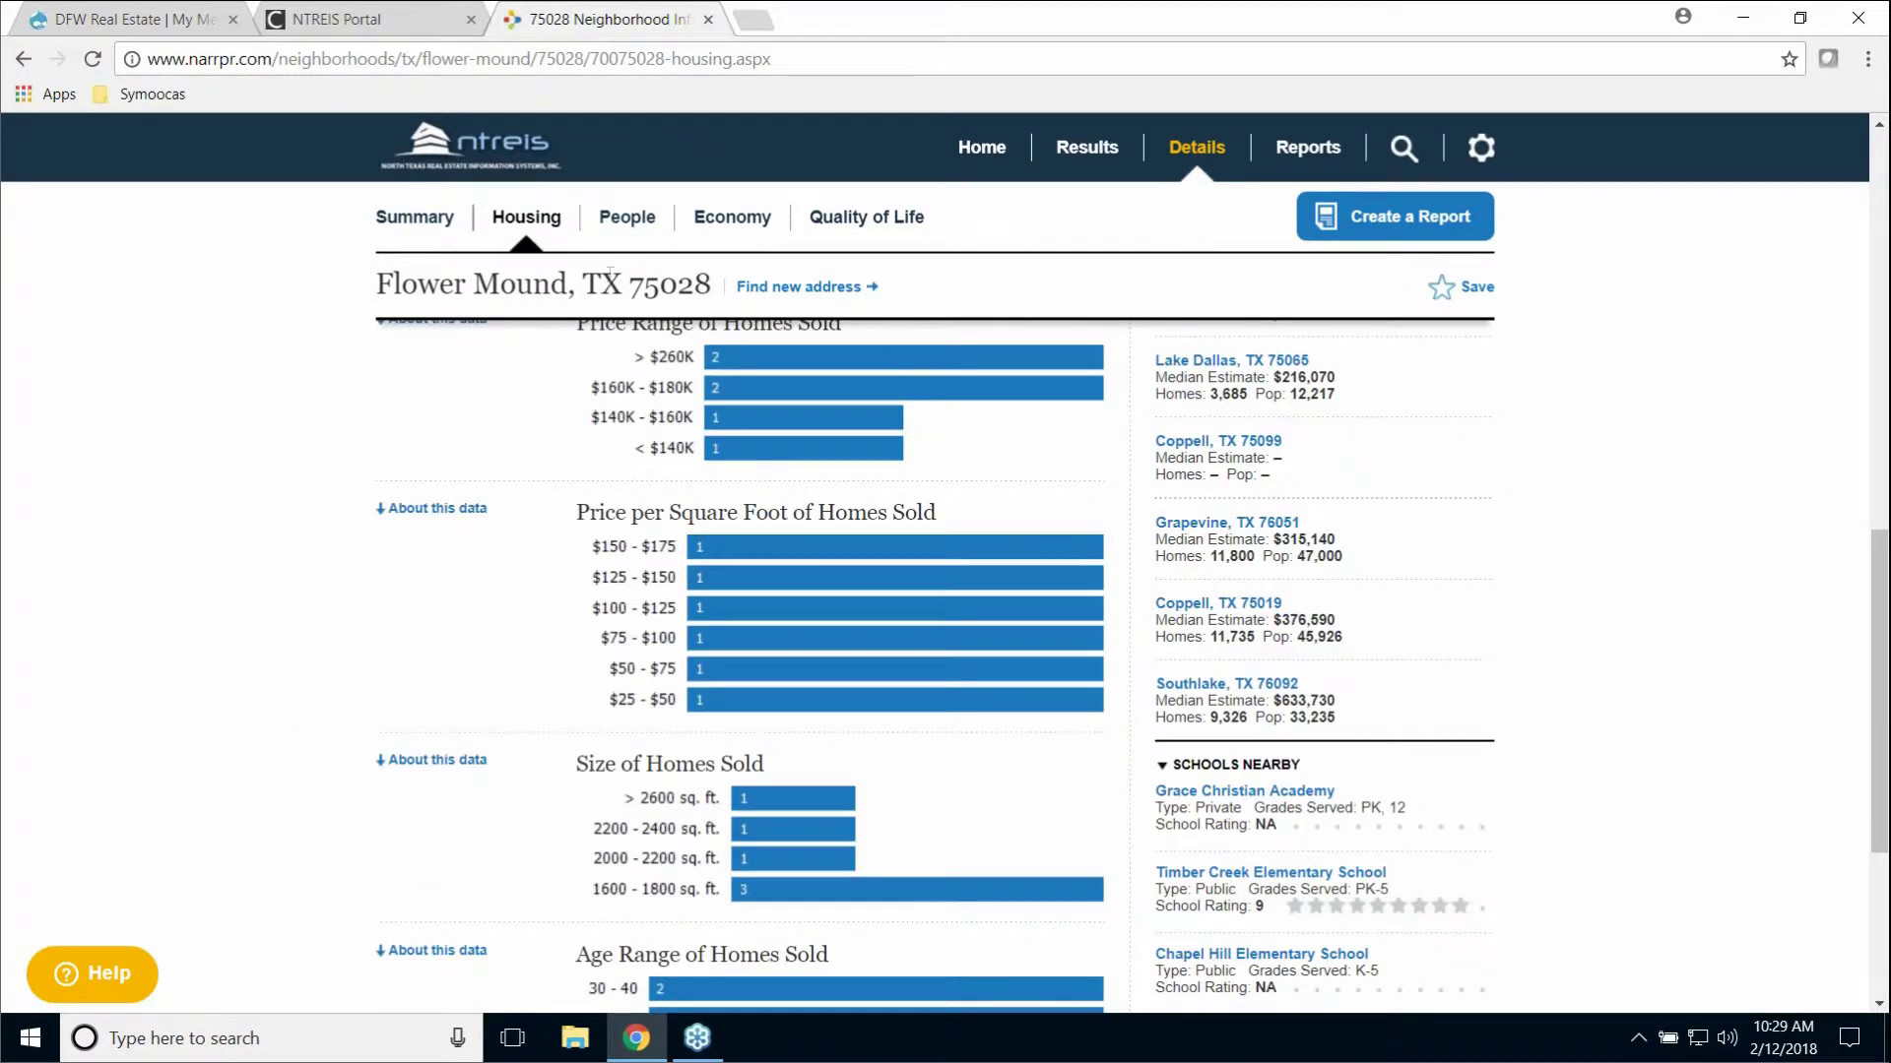
{"action": "left_click", "coordinate": [640, 219]}
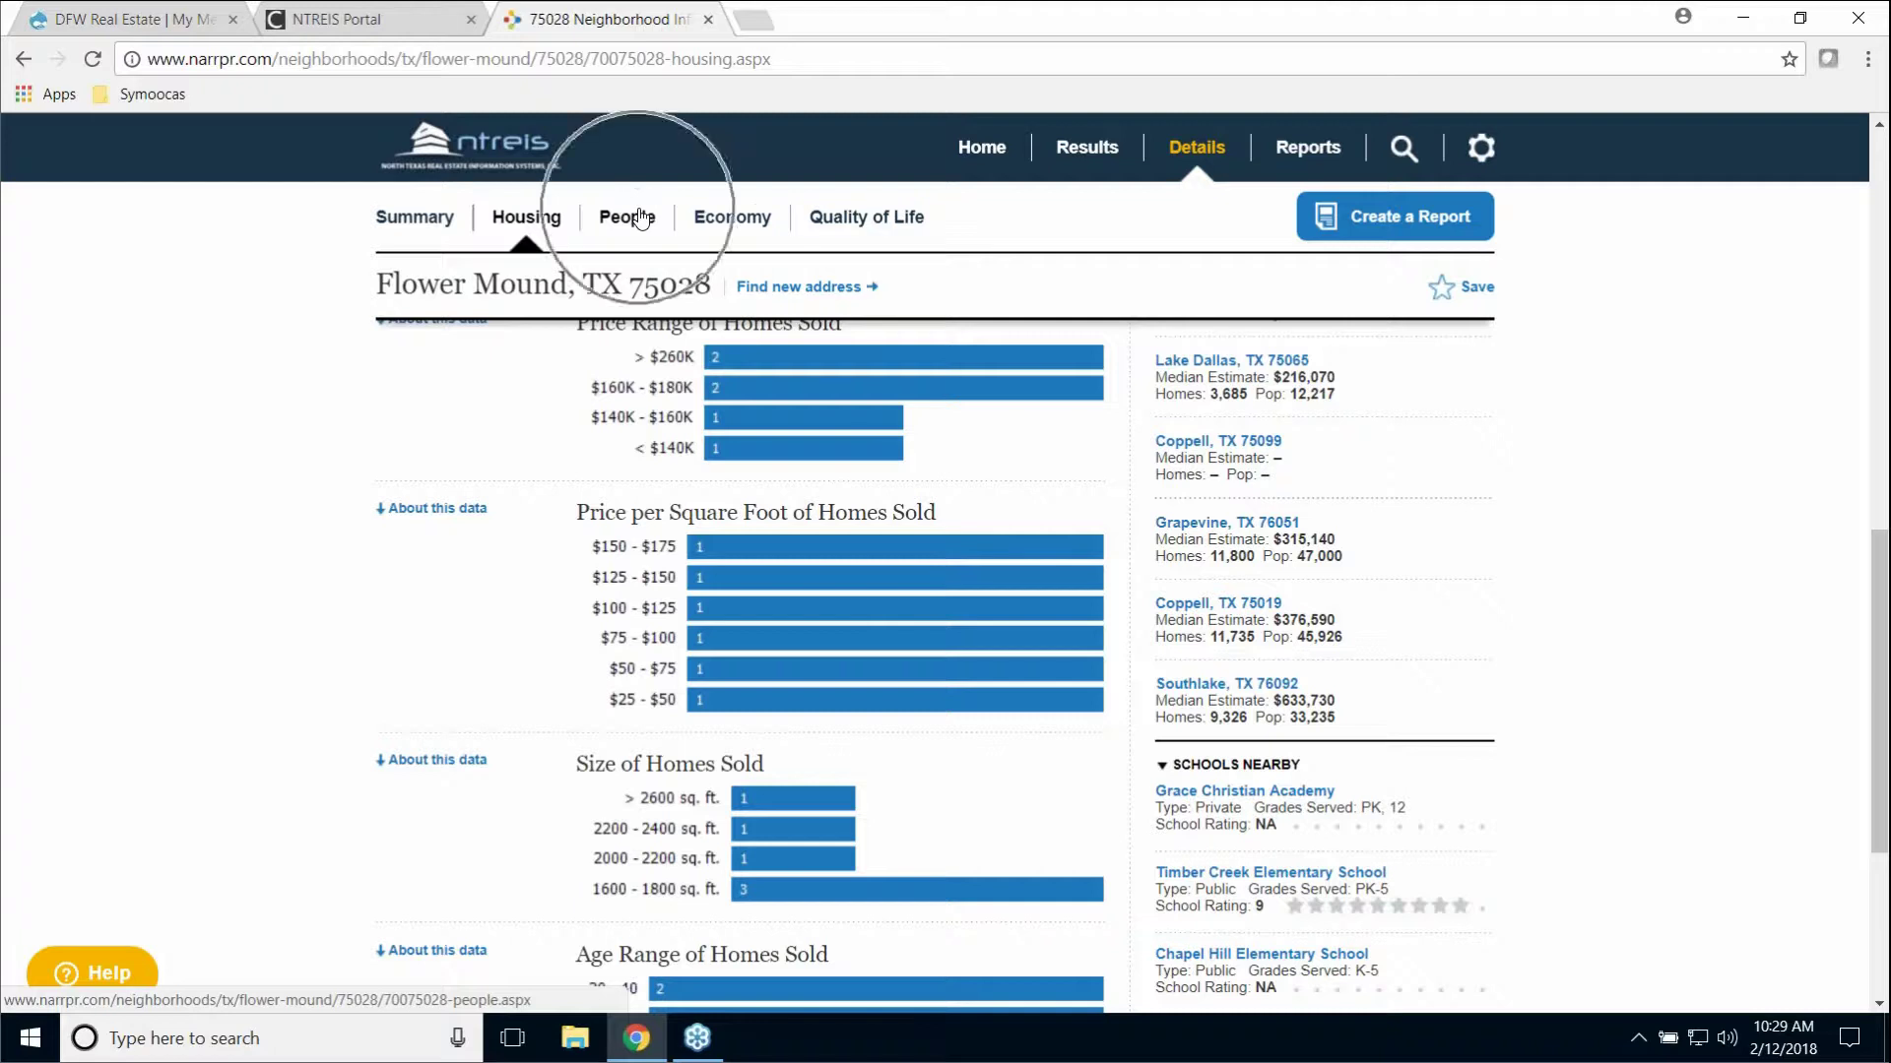
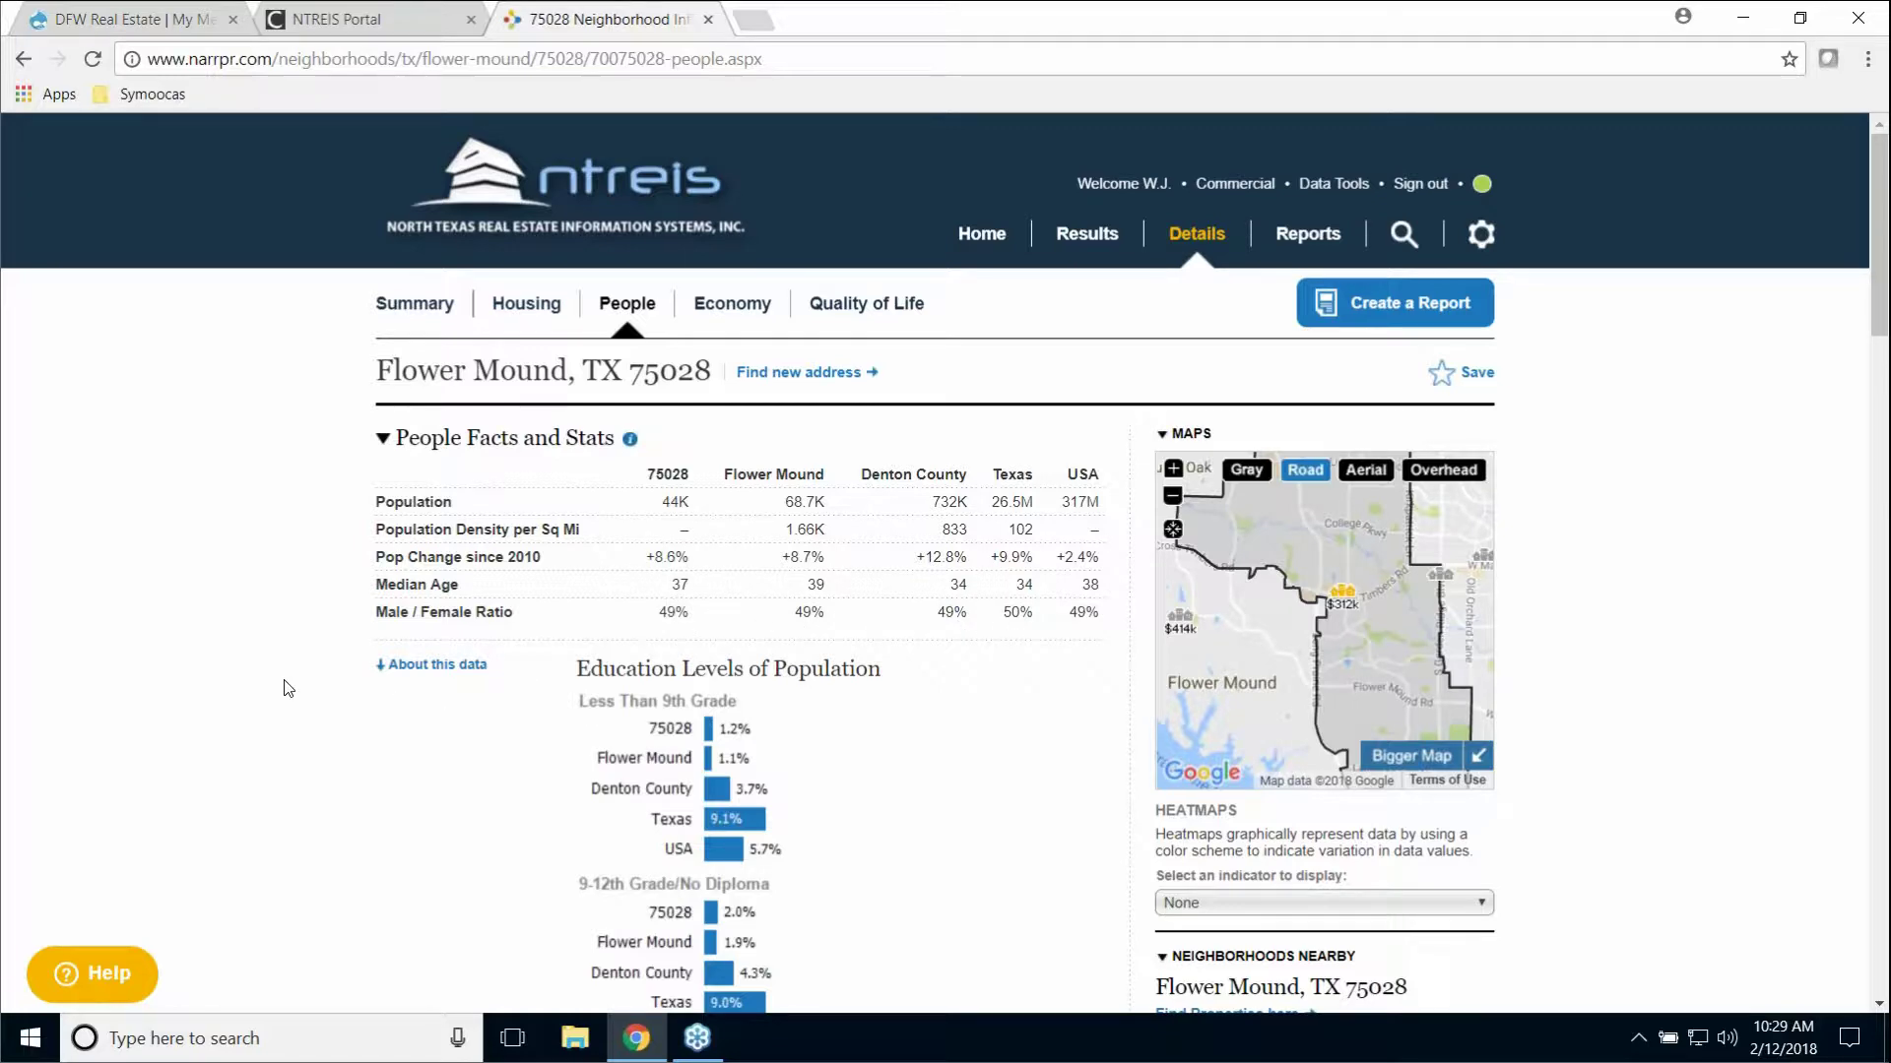
Step: Scroll through the 75028 People charts on age groups, households with children and income
{"action": "scroll", "coordinate": [289, 689], "scroll_direction": "down", "scroll_amount": 4}
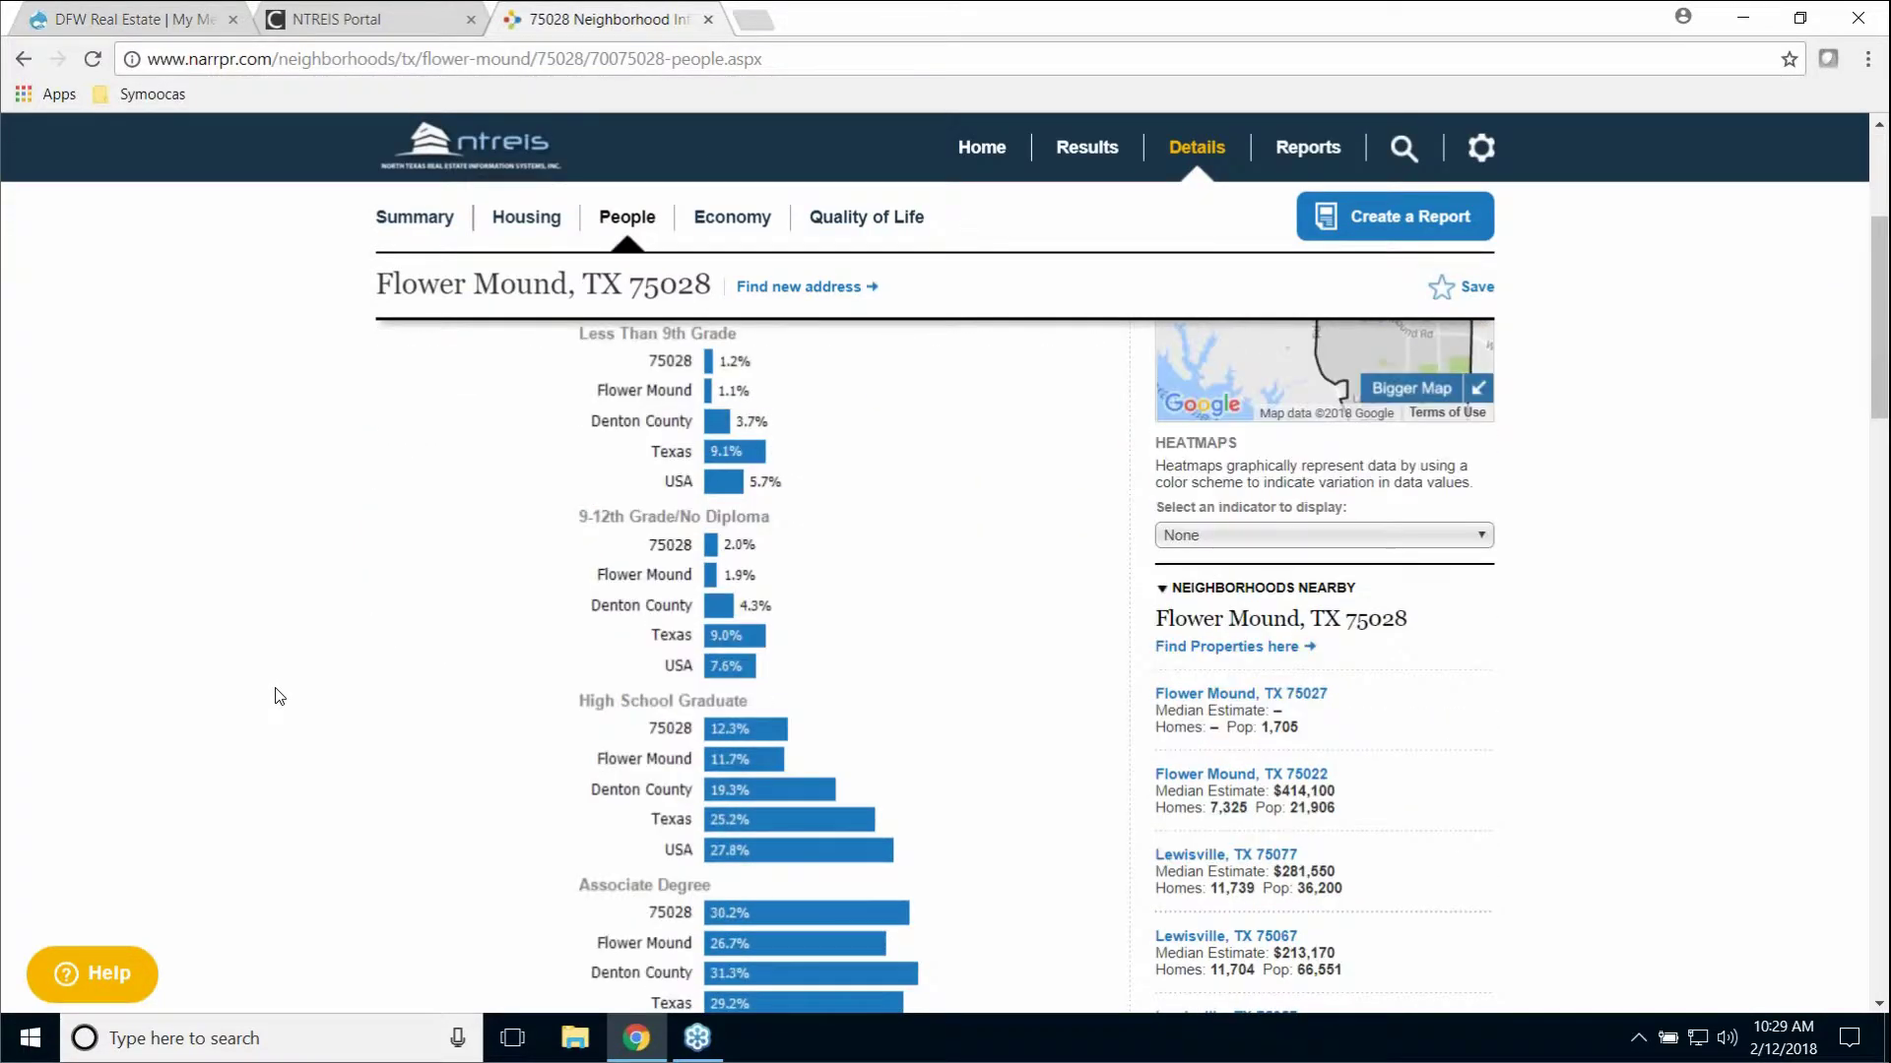
{"action": "scroll", "coordinate": [280, 697], "scroll_direction": "down", "scroll_amount": 4}
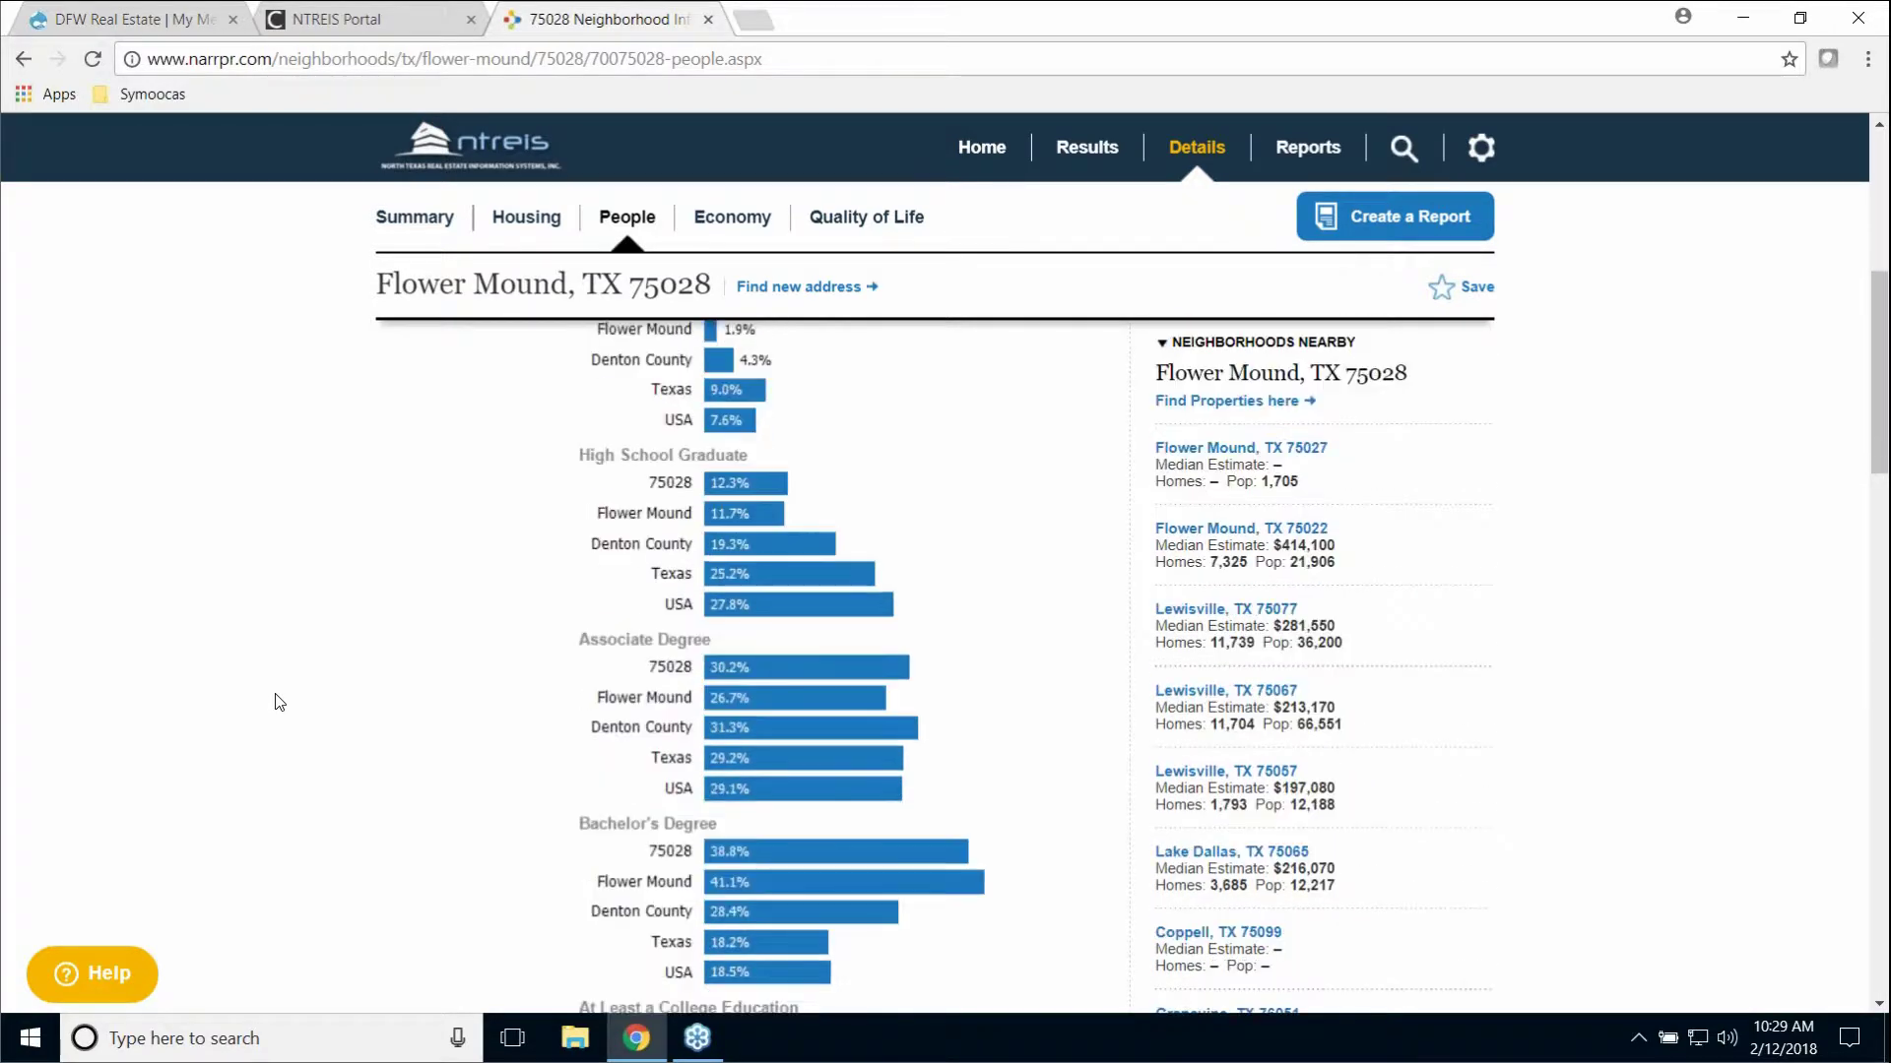
{"action": "scroll", "coordinate": [280, 702], "scroll_direction": "down", "scroll_amount": 5}
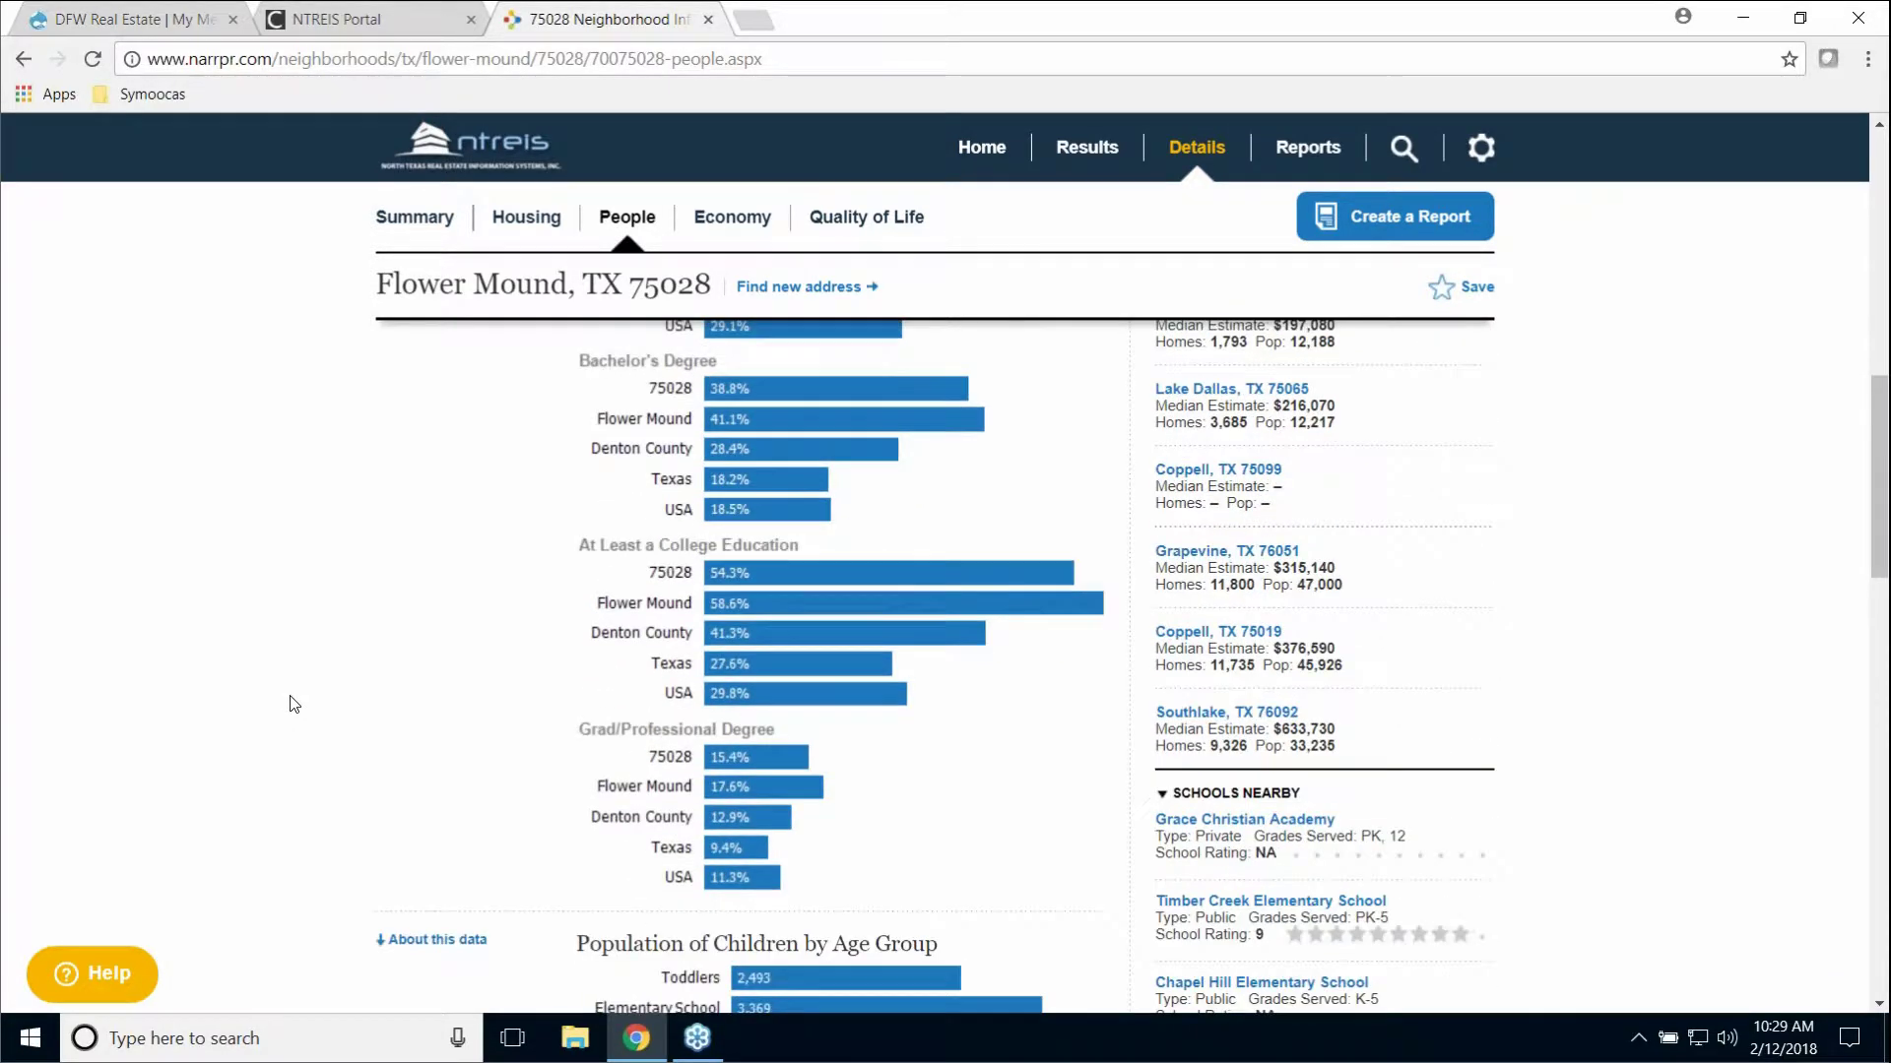
{"action": "scroll", "coordinate": [289, 705], "scroll_direction": "down", "scroll_amount": 4}
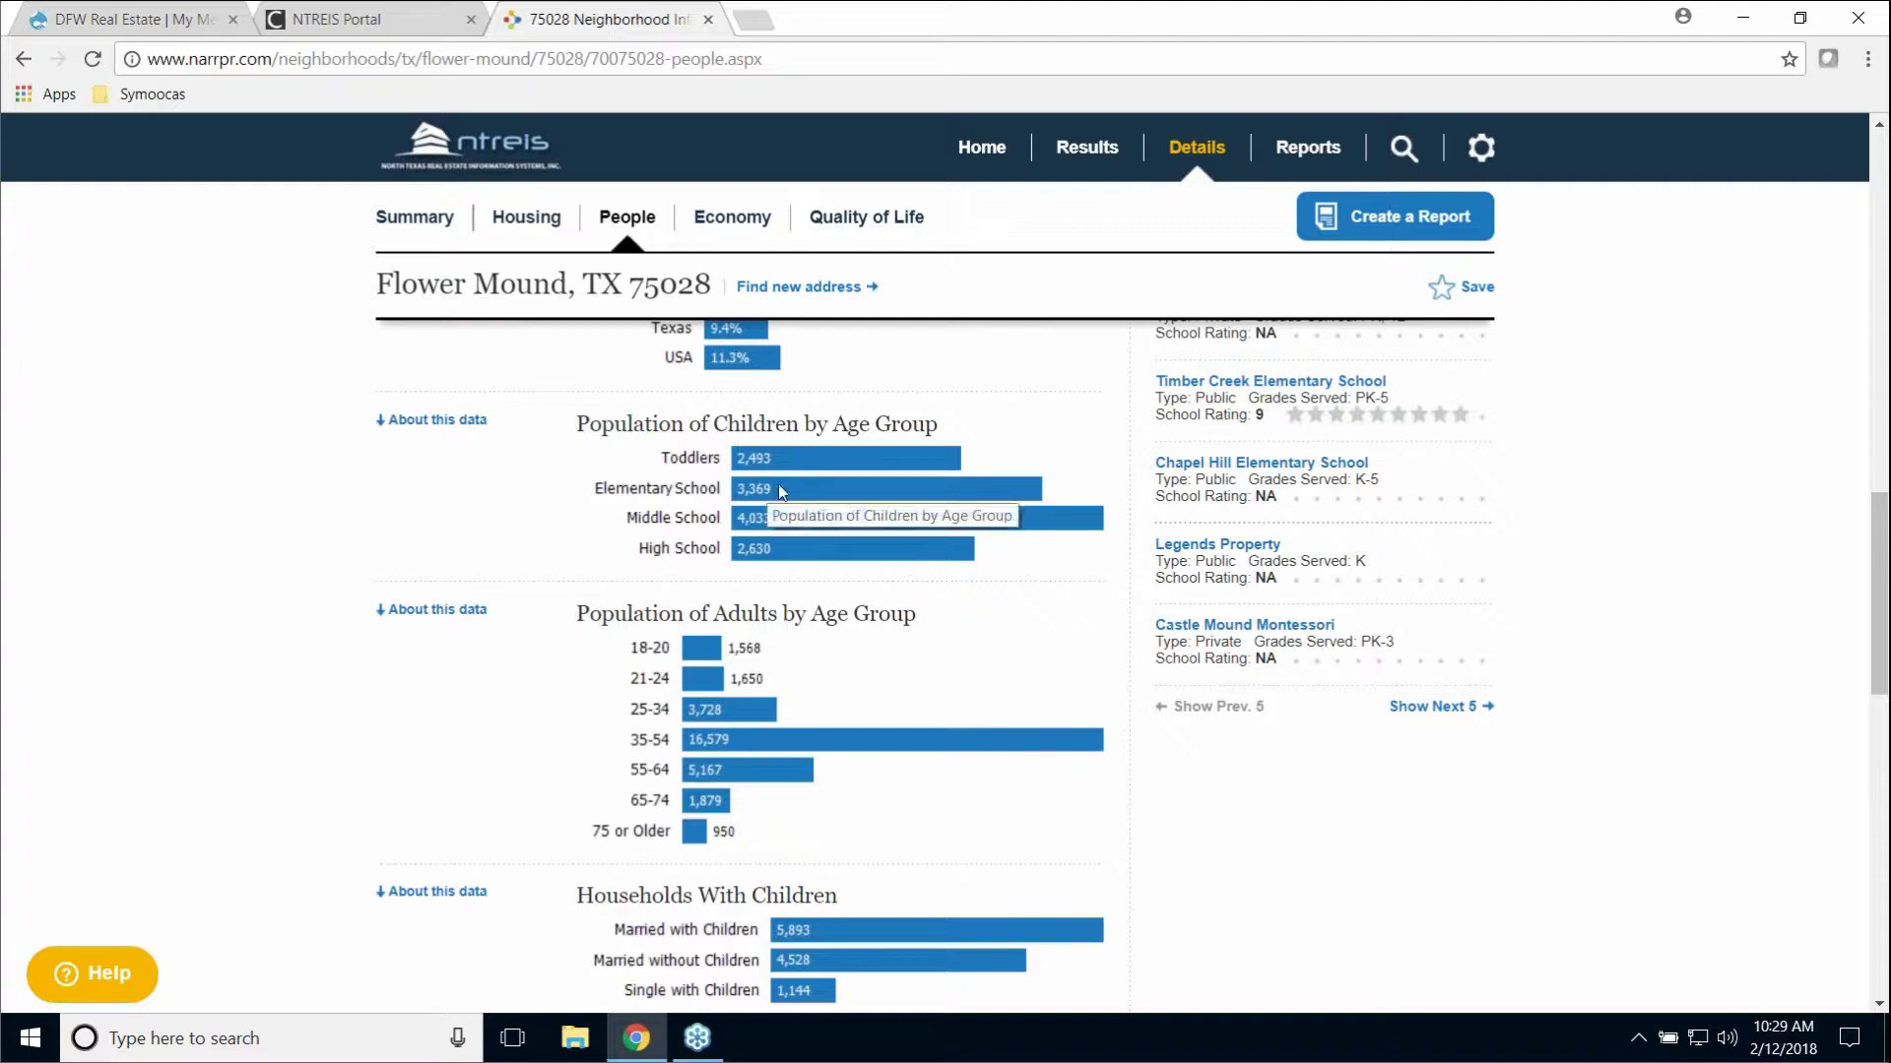
{"action": "scroll", "coordinate": [525, 643], "scroll_direction": "down", "scroll_amount": 1}
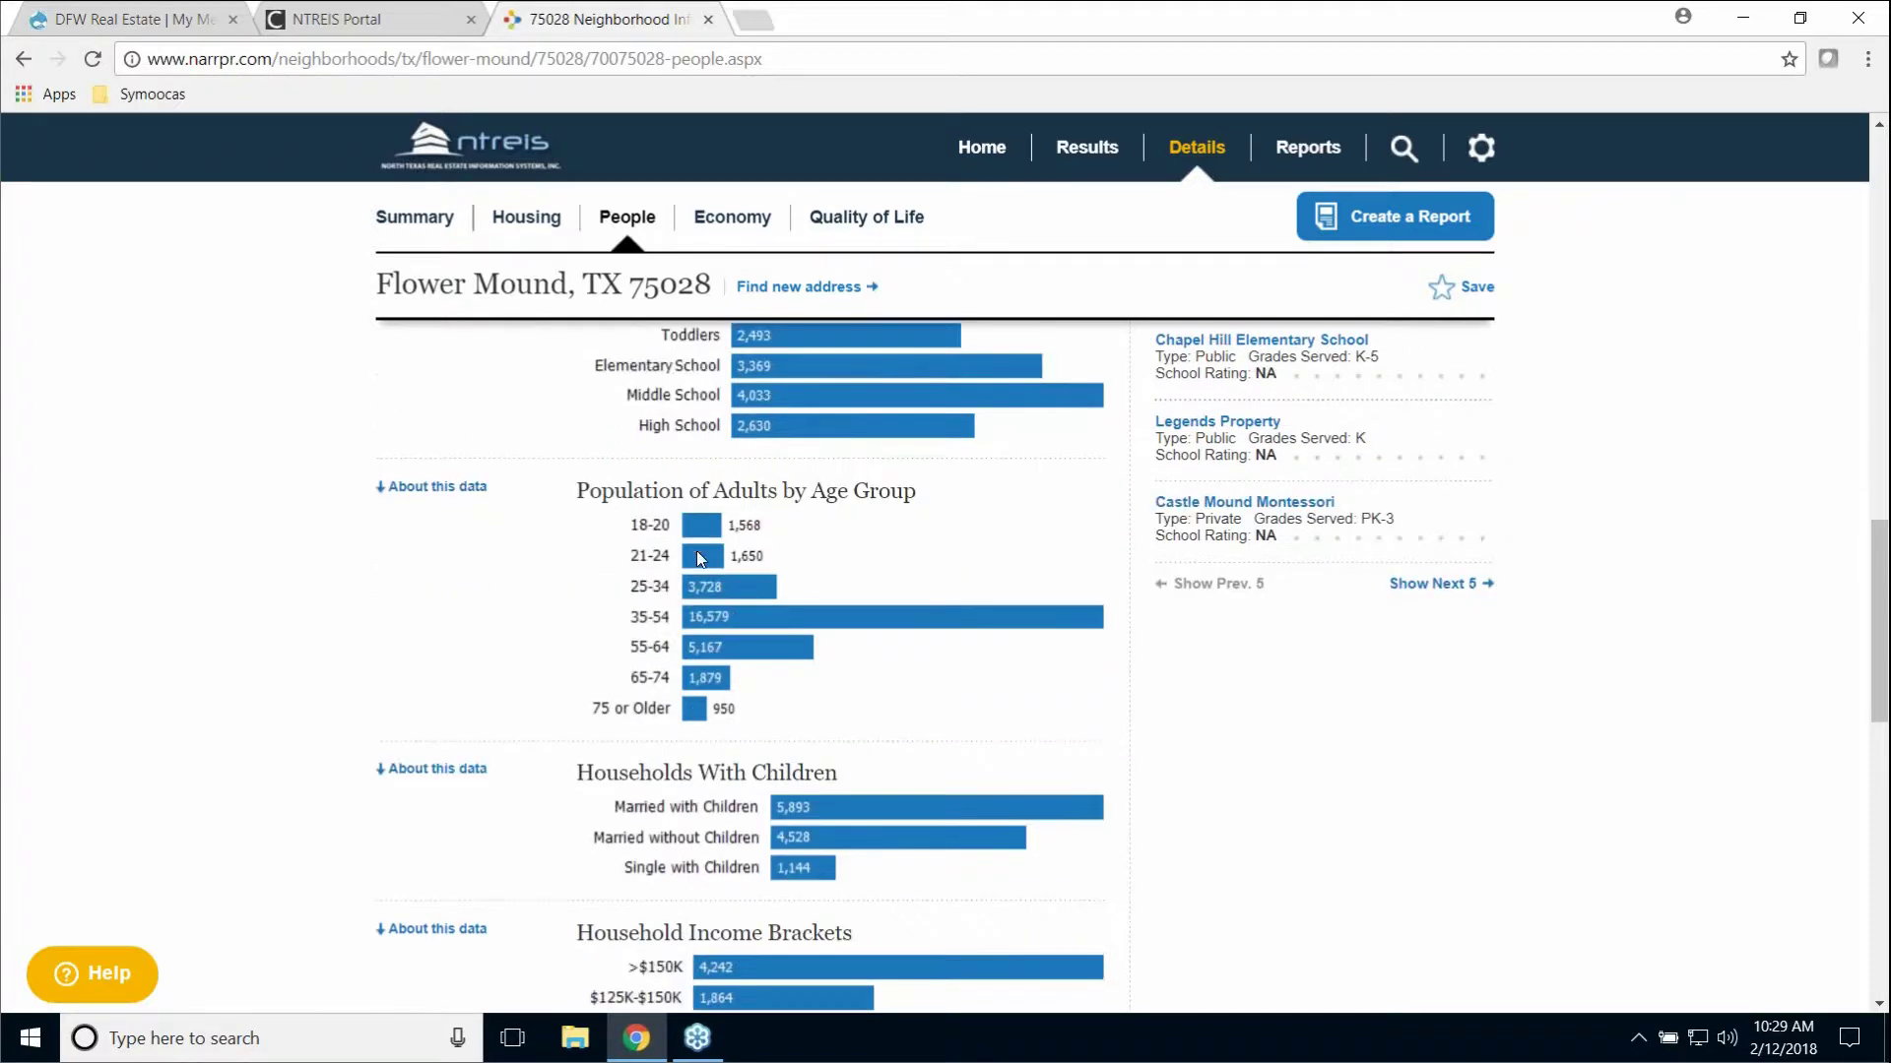
{"action": "scroll", "coordinate": [402, 605], "scroll_direction": "down", "scroll_amount": 1}
{"action": "scroll", "coordinate": [402, 605], "scroll_direction": "down", "scroll_amount": 2}
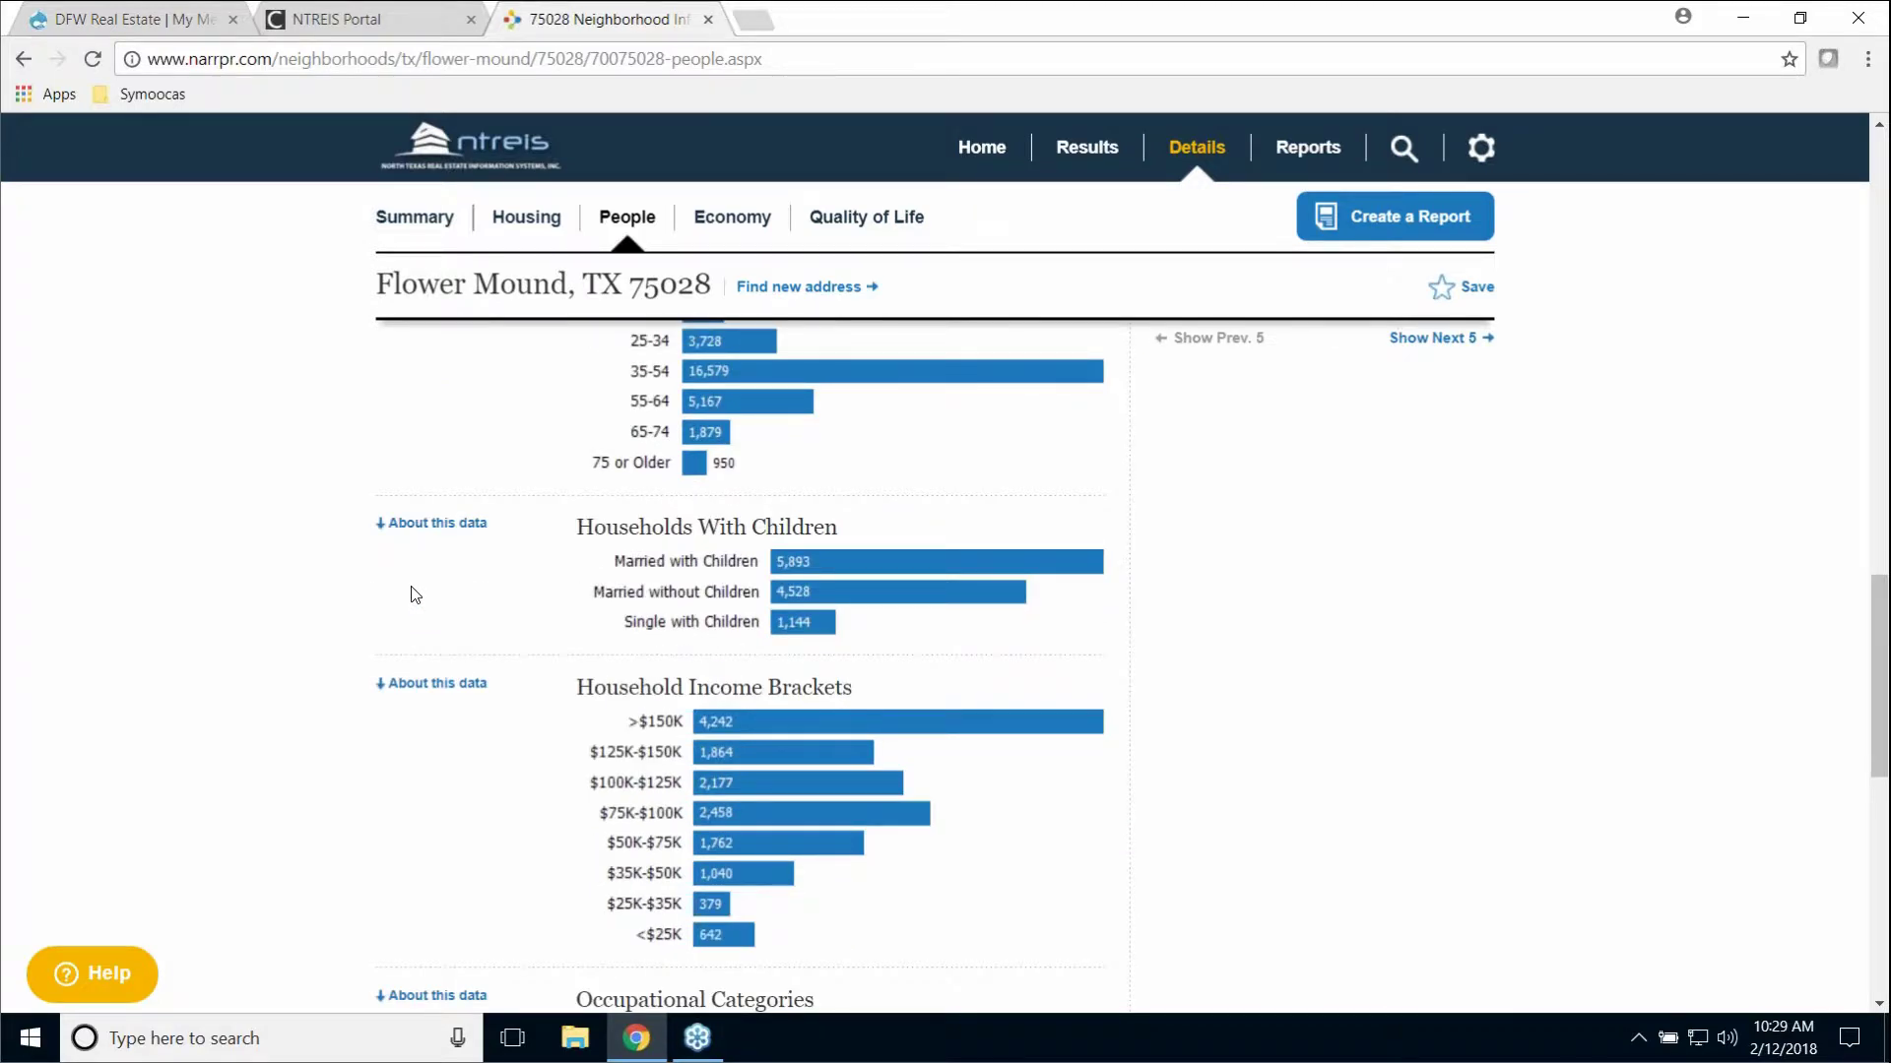
{"action": "scroll", "coordinate": [413, 596], "scroll_direction": "down", "scroll_amount": 1}
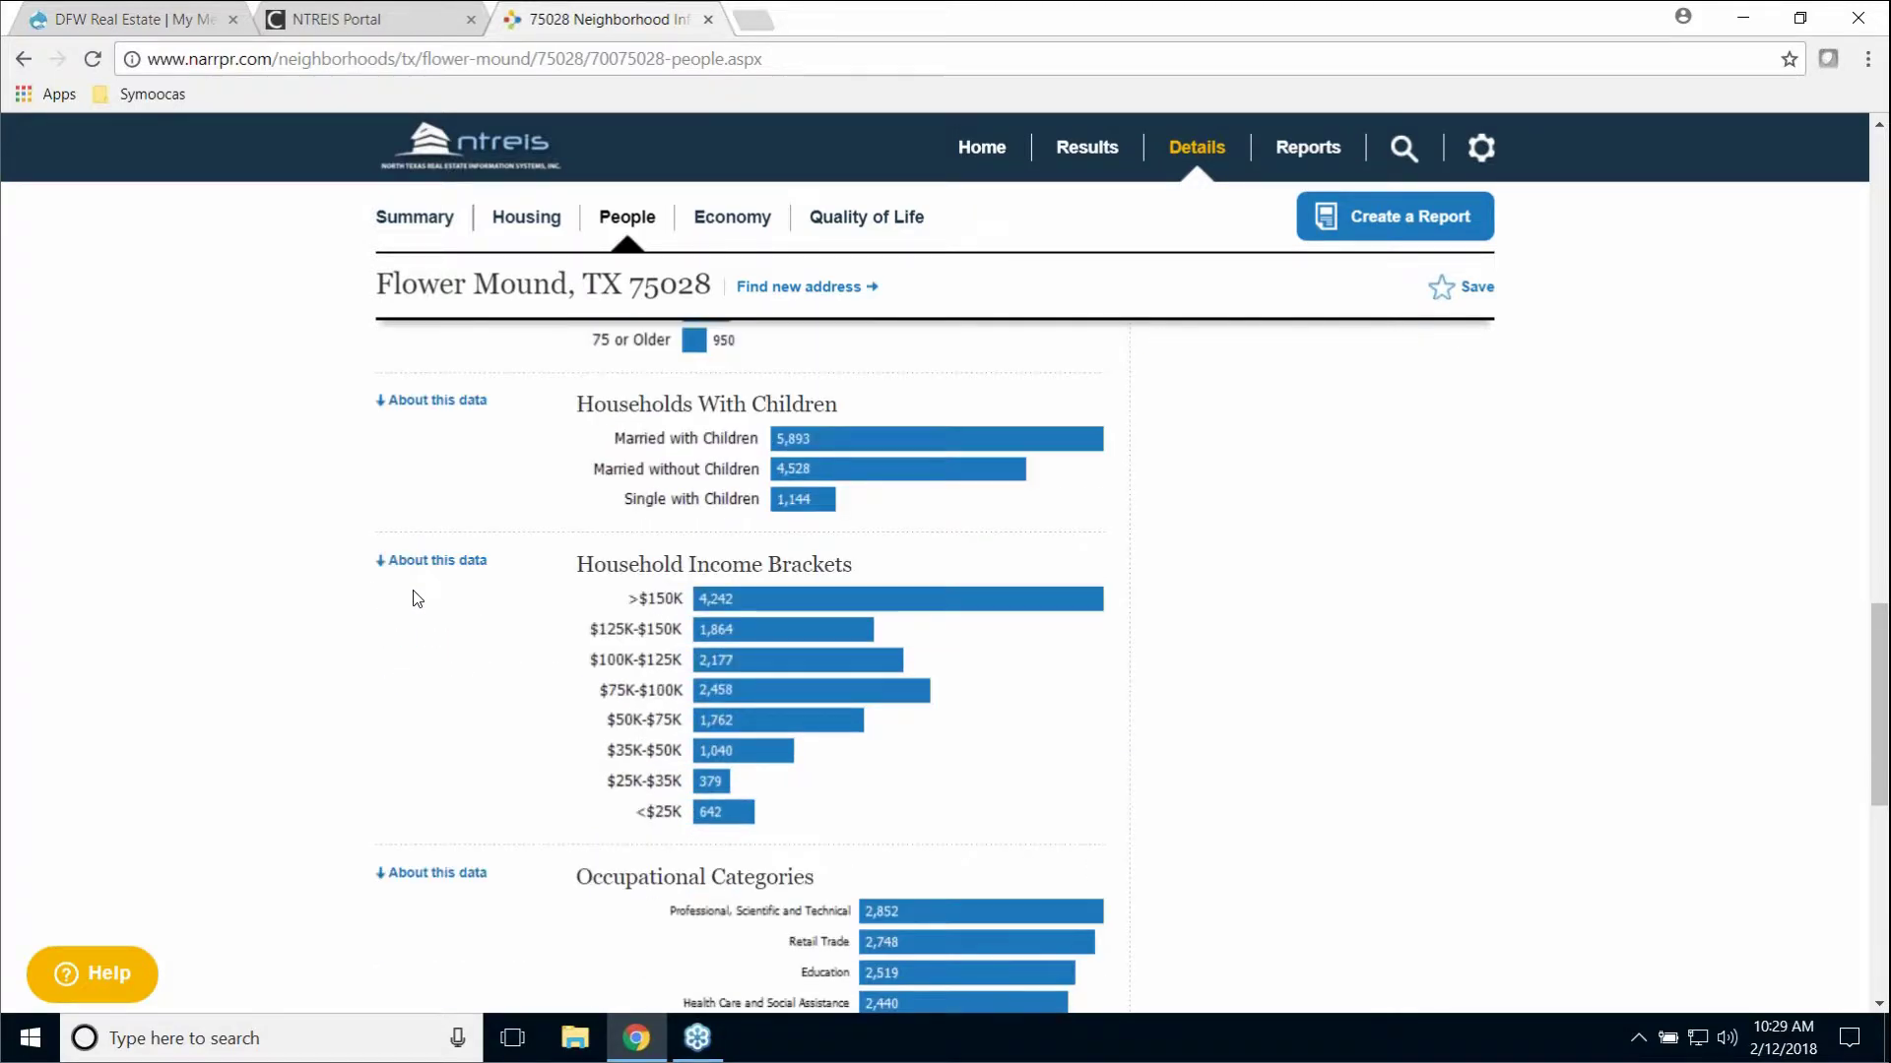
{"action": "scroll", "coordinate": [417, 597], "scroll_direction": "down", "scroll_amount": 4}
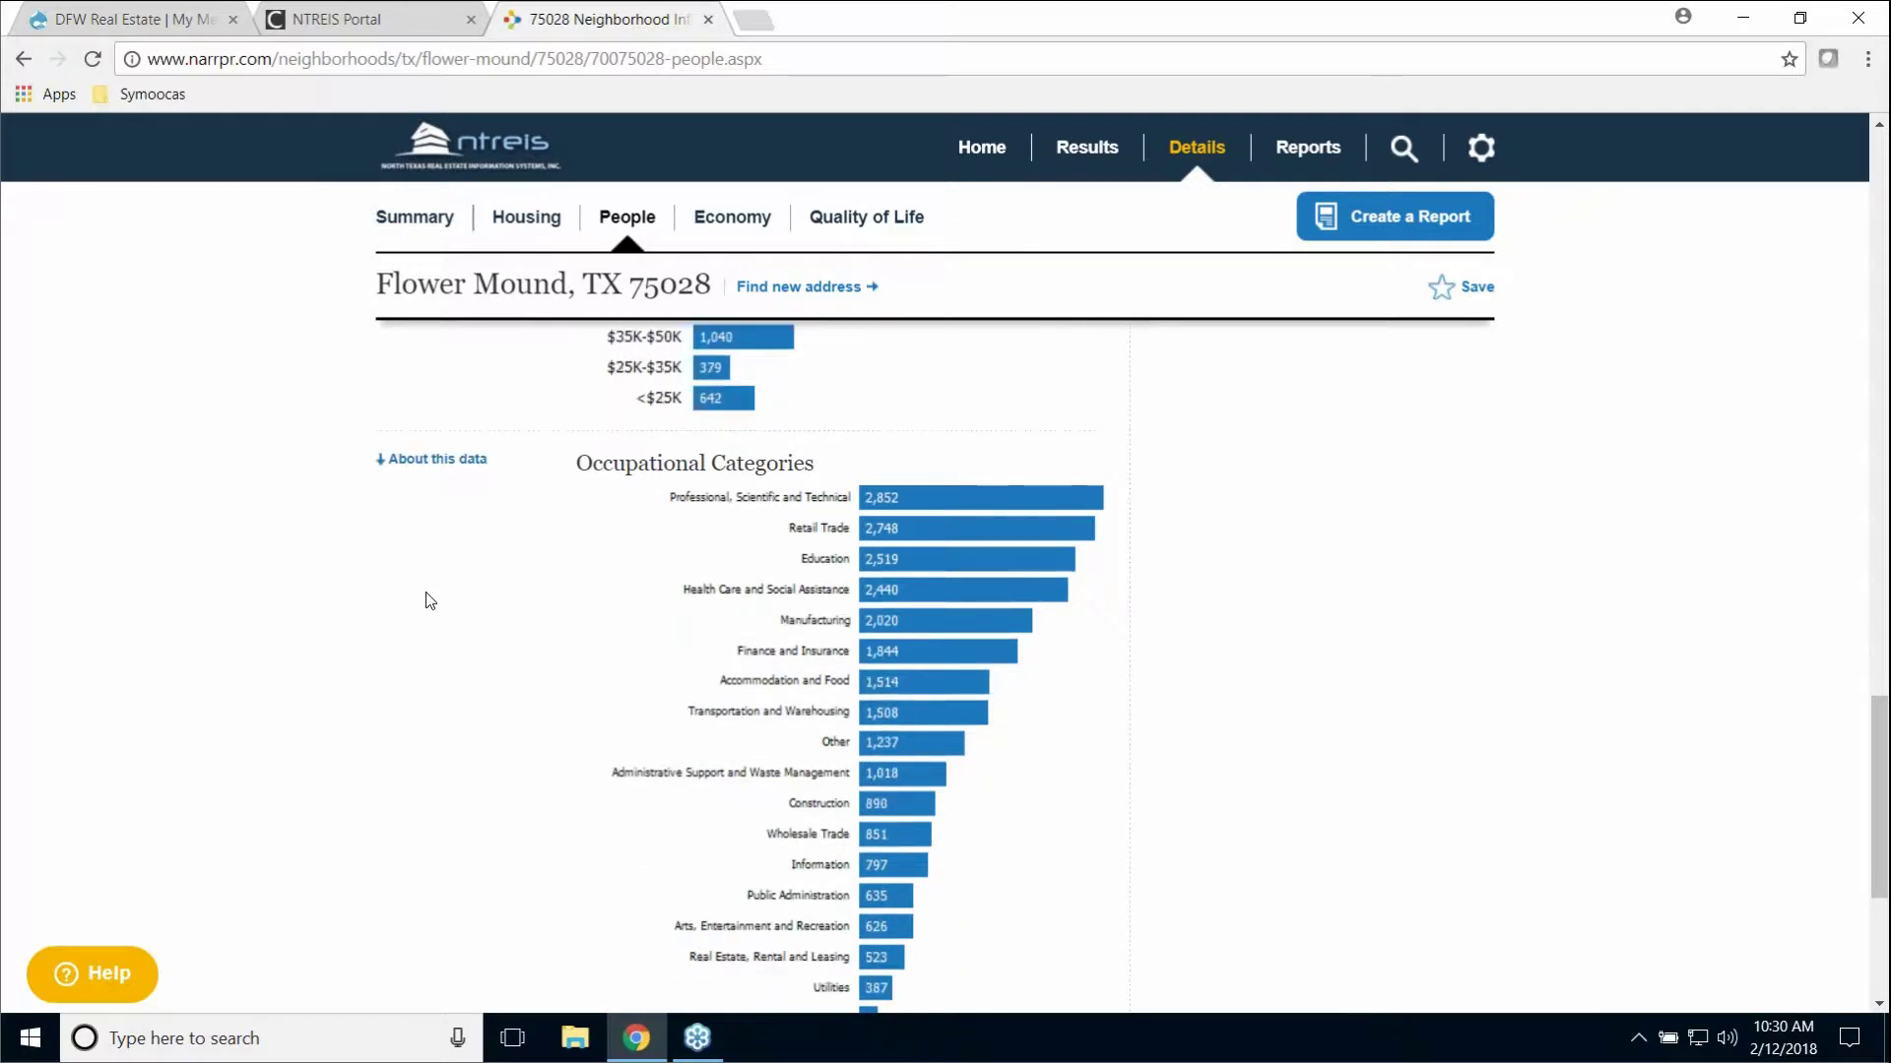
Step: Review the Presidential Voting Pattern chart and show its 'About this data' source details
{"action": "scroll", "coordinate": [431, 600], "scroll_direction": "down", "scroll_amount": 1}
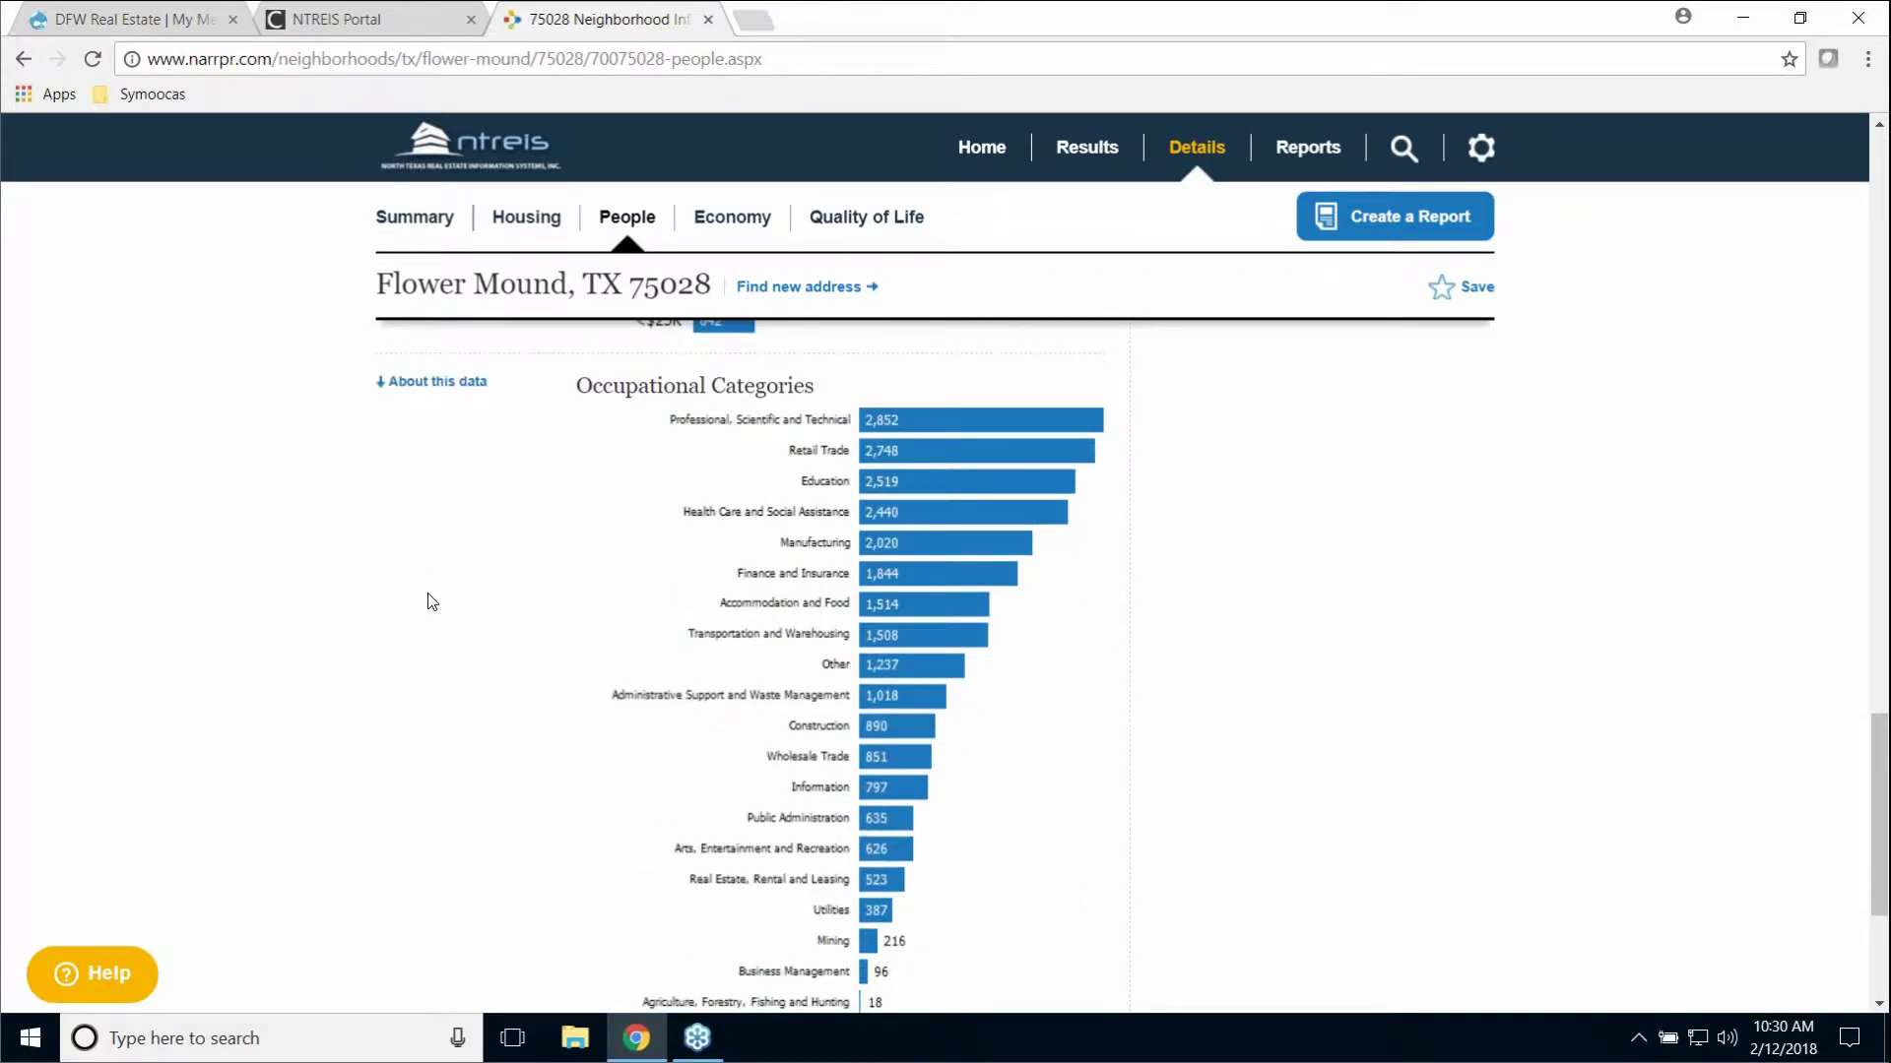
{"action": "scroll", "coordinate": [430, 600], "scroll_direction": "down", "scroll_amount": 2}
{"action": "scroll", "coordinate": [760, 614], "scroll_direction": "up", "scroll_amount": 2}
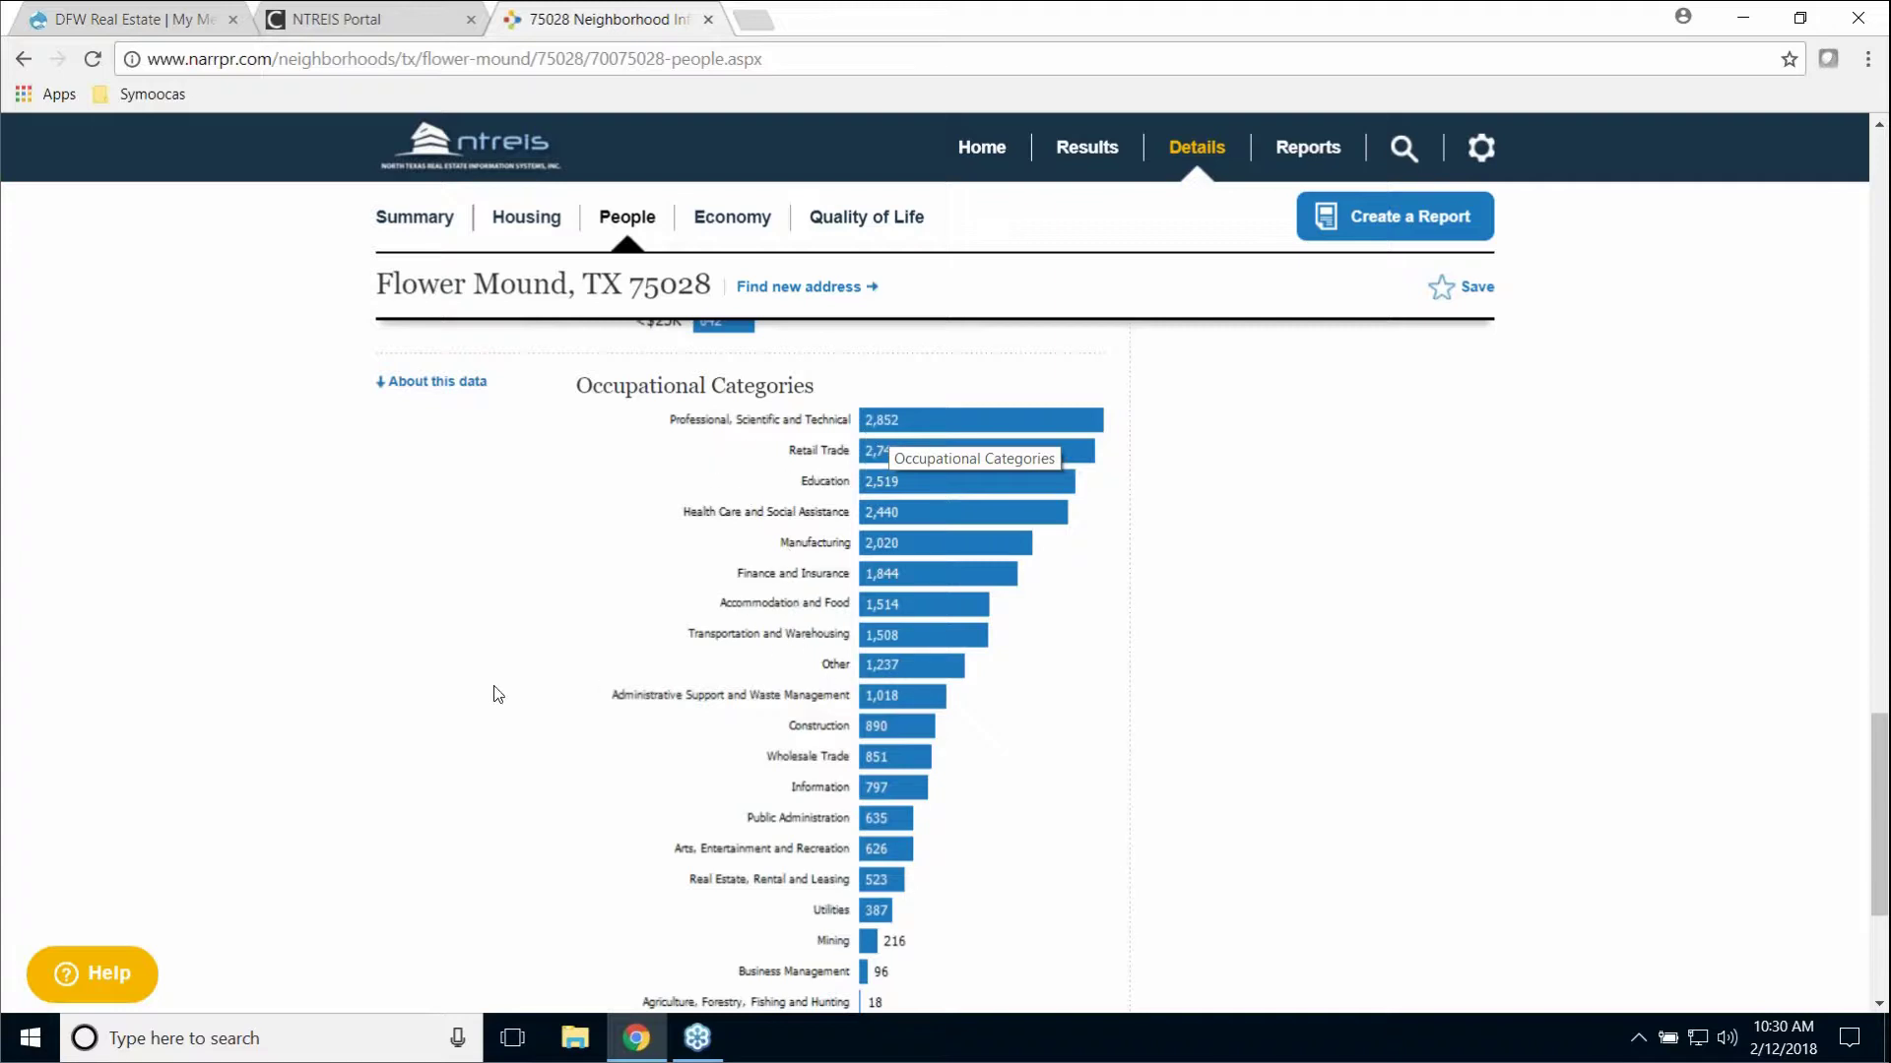
{"action": "scroll", "coordinate": [471, 695], "scroll_direction": "down", "scroll_amount": 4}
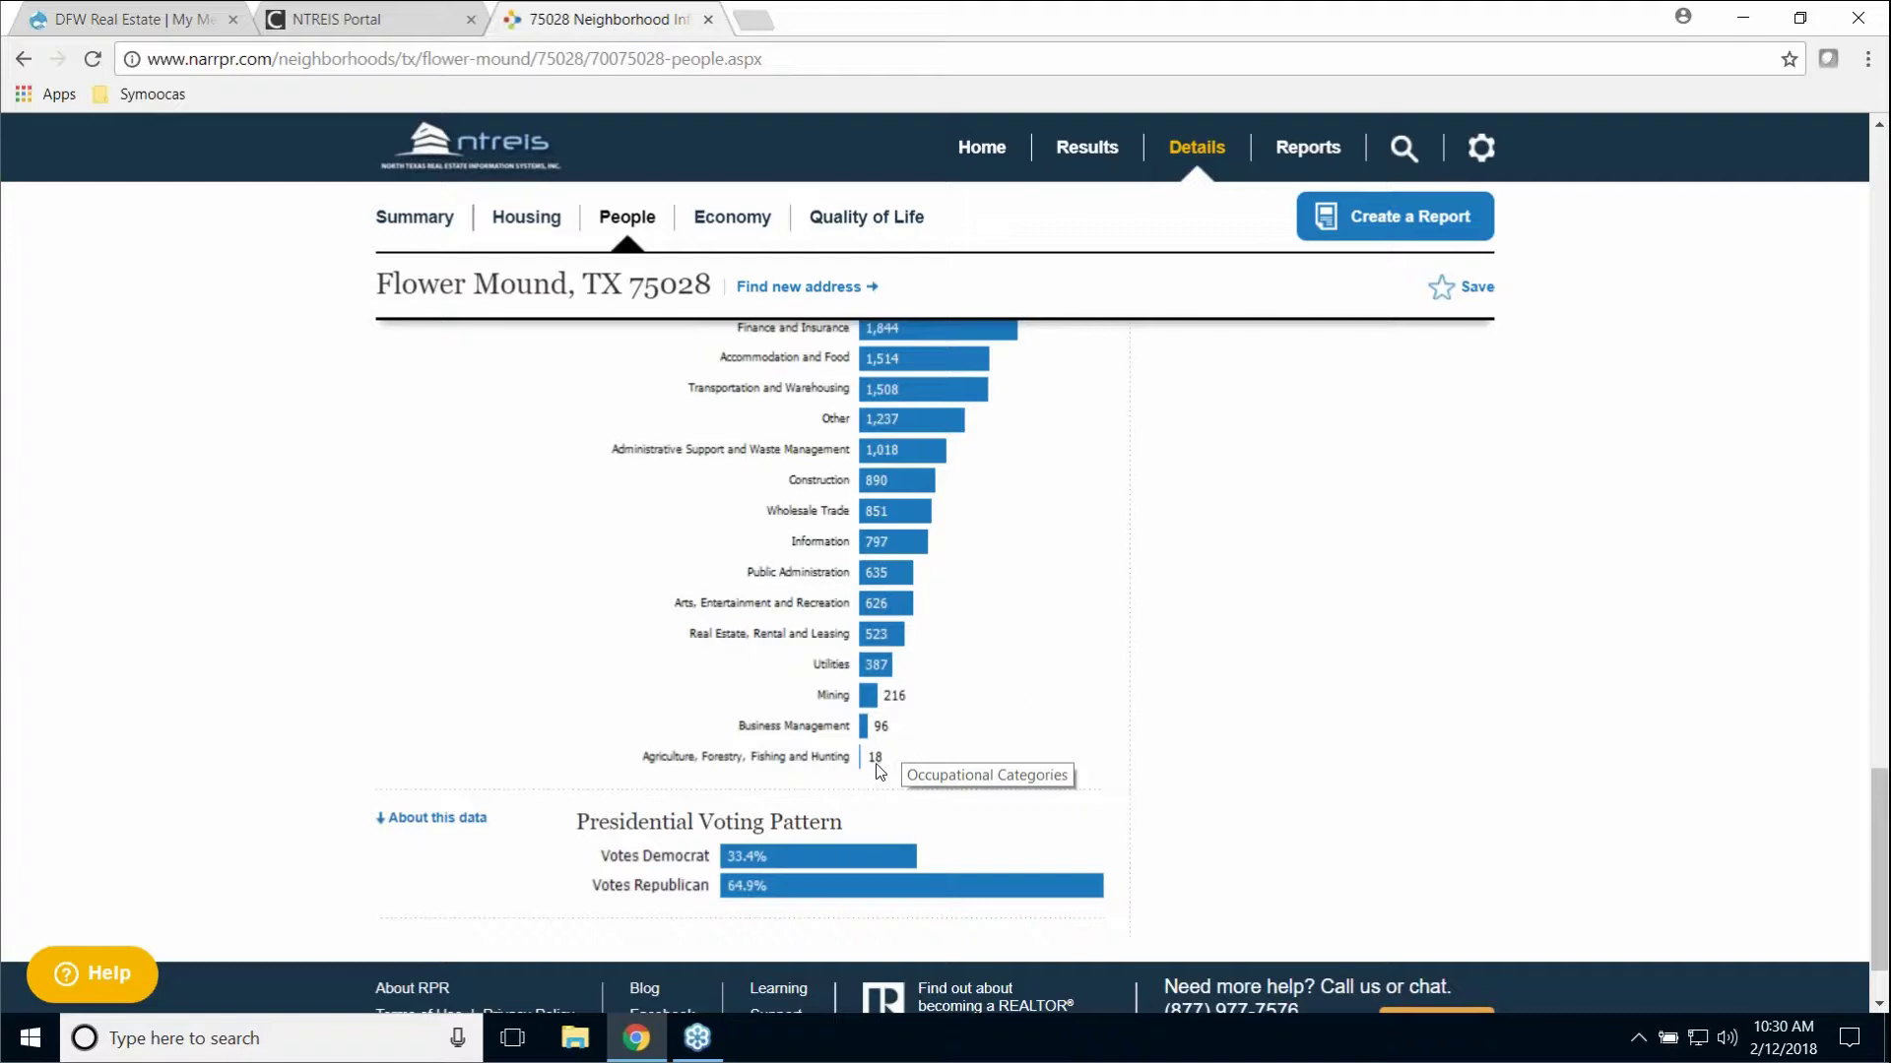
{"action": "scroll", "coordinate": [551, 630], "scroll_direction": "down", "scroll_amount": 1}
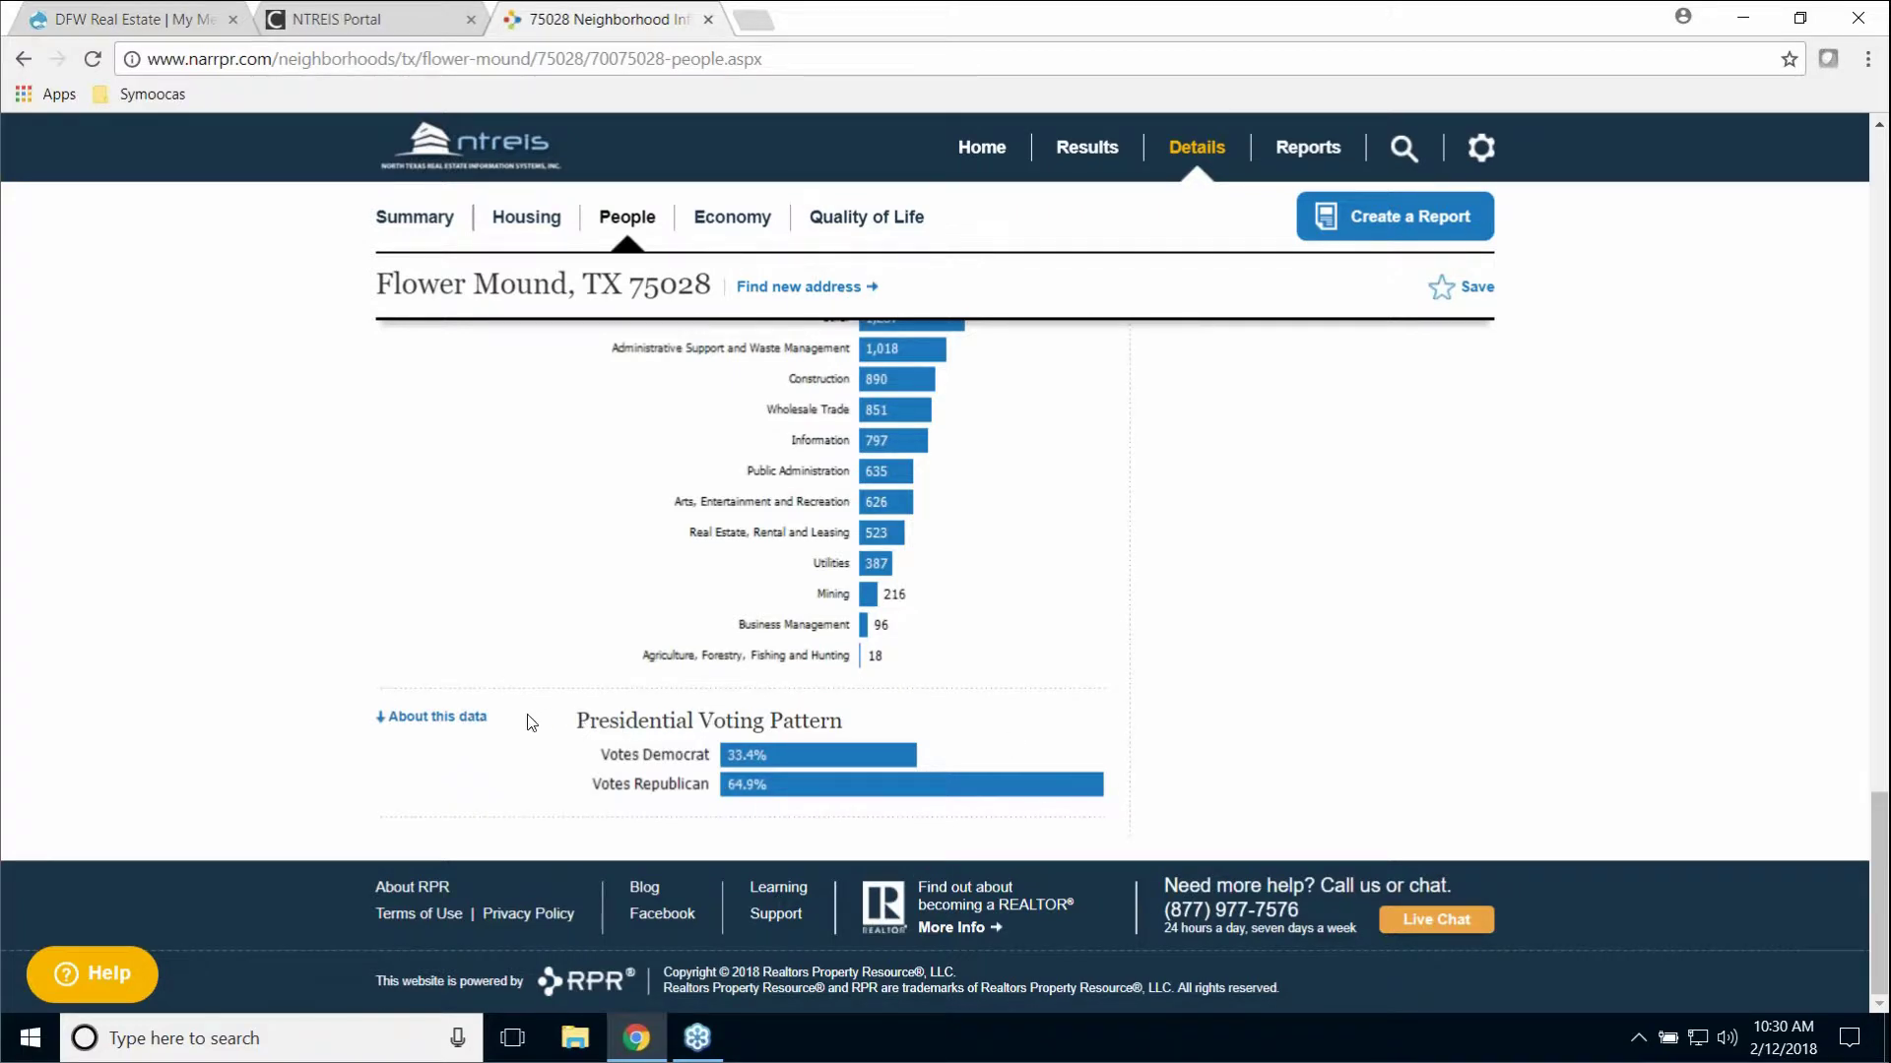
{"action": "left_click", "coordinate": [443, 724]}
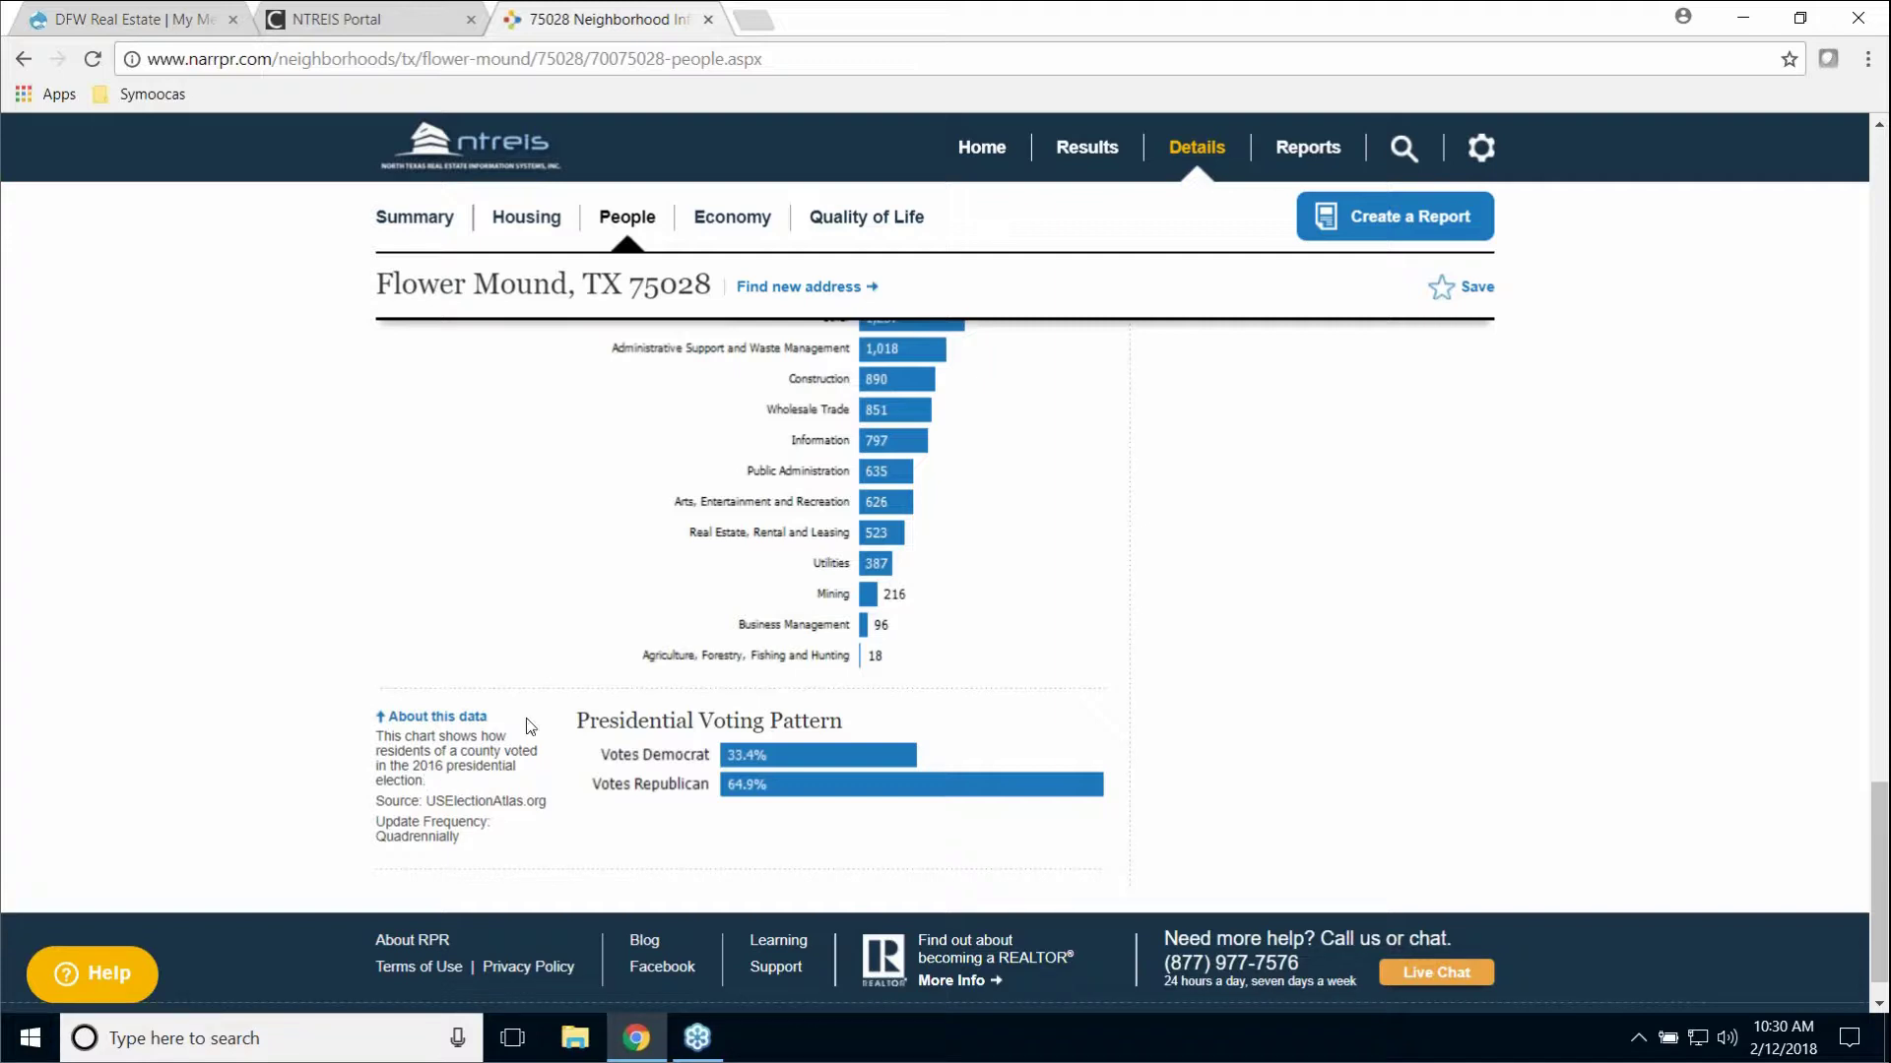
{"action": "scroll", "coordinate": [1491, 658], "scroll_direction": "up", "scroll_amount": 12}
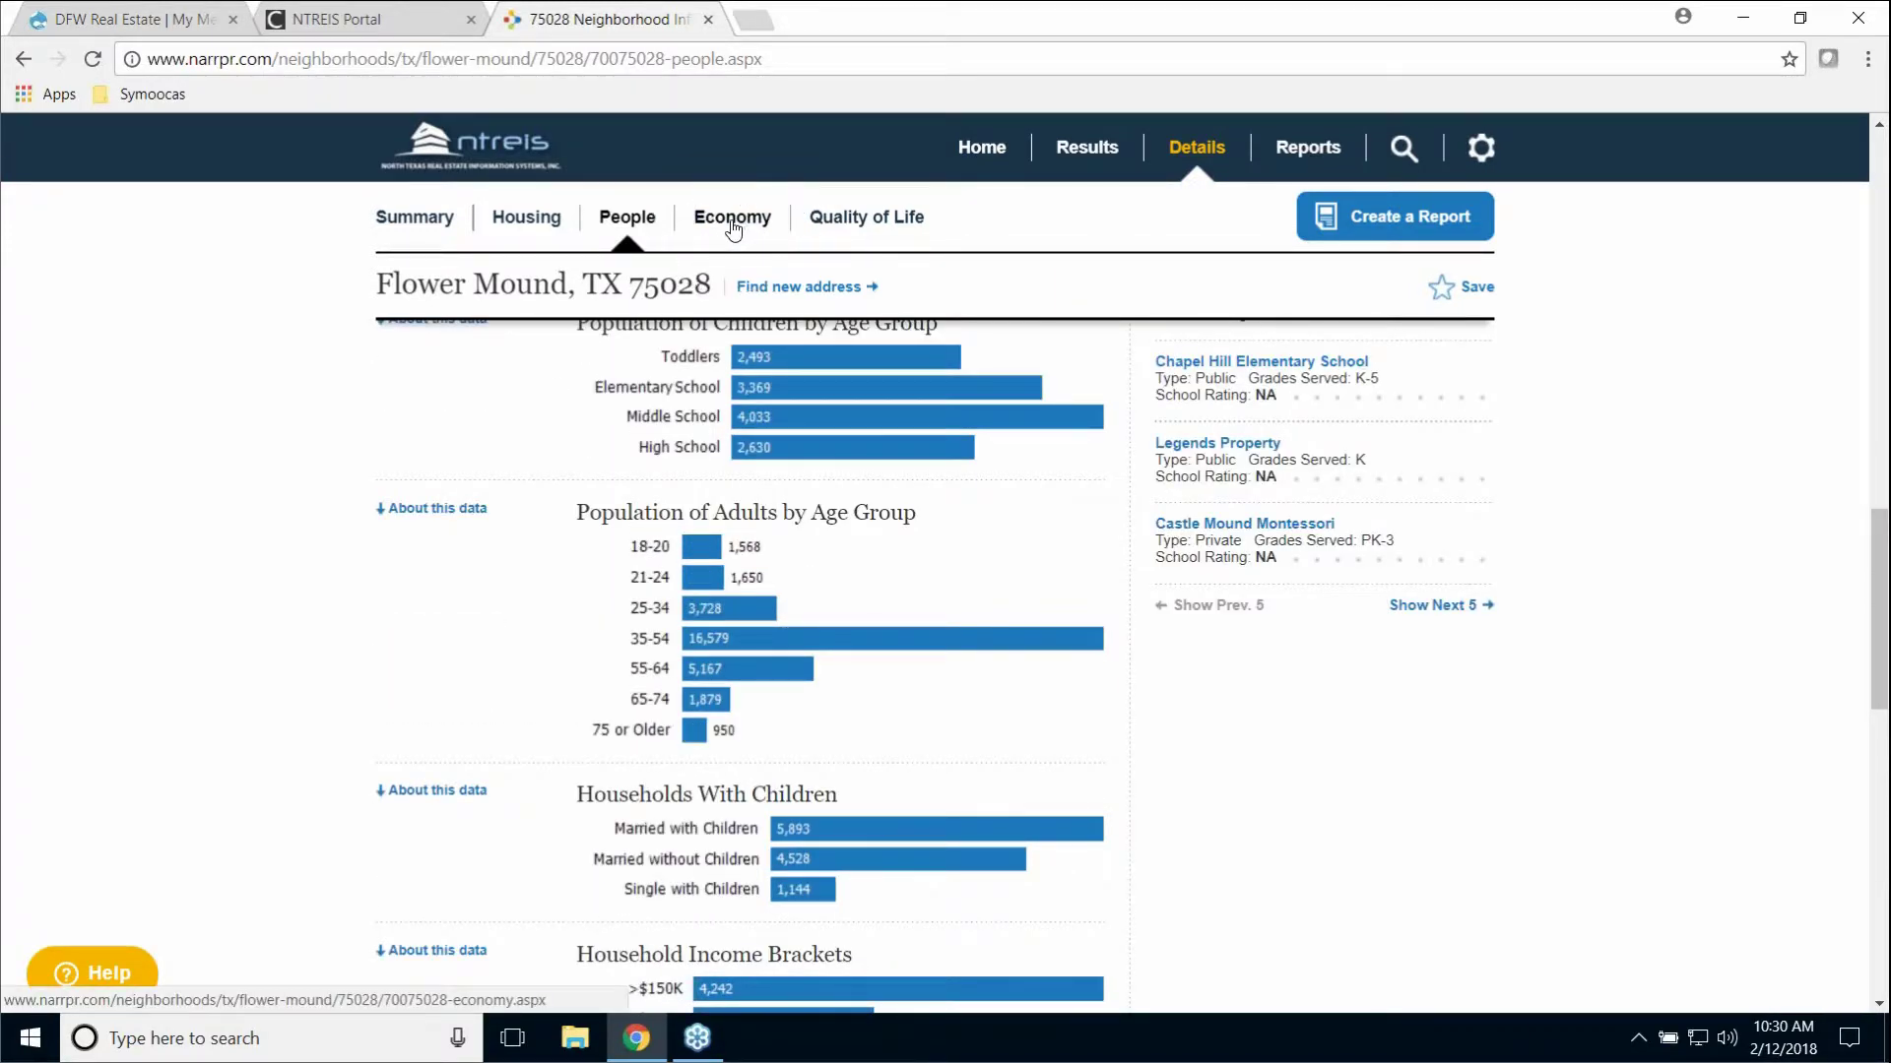
Step: Open the 75028 Economy stats and review income, employment and the Unemployment Rate chart
{"action": "left_click", "coordinate": [731, 224]}
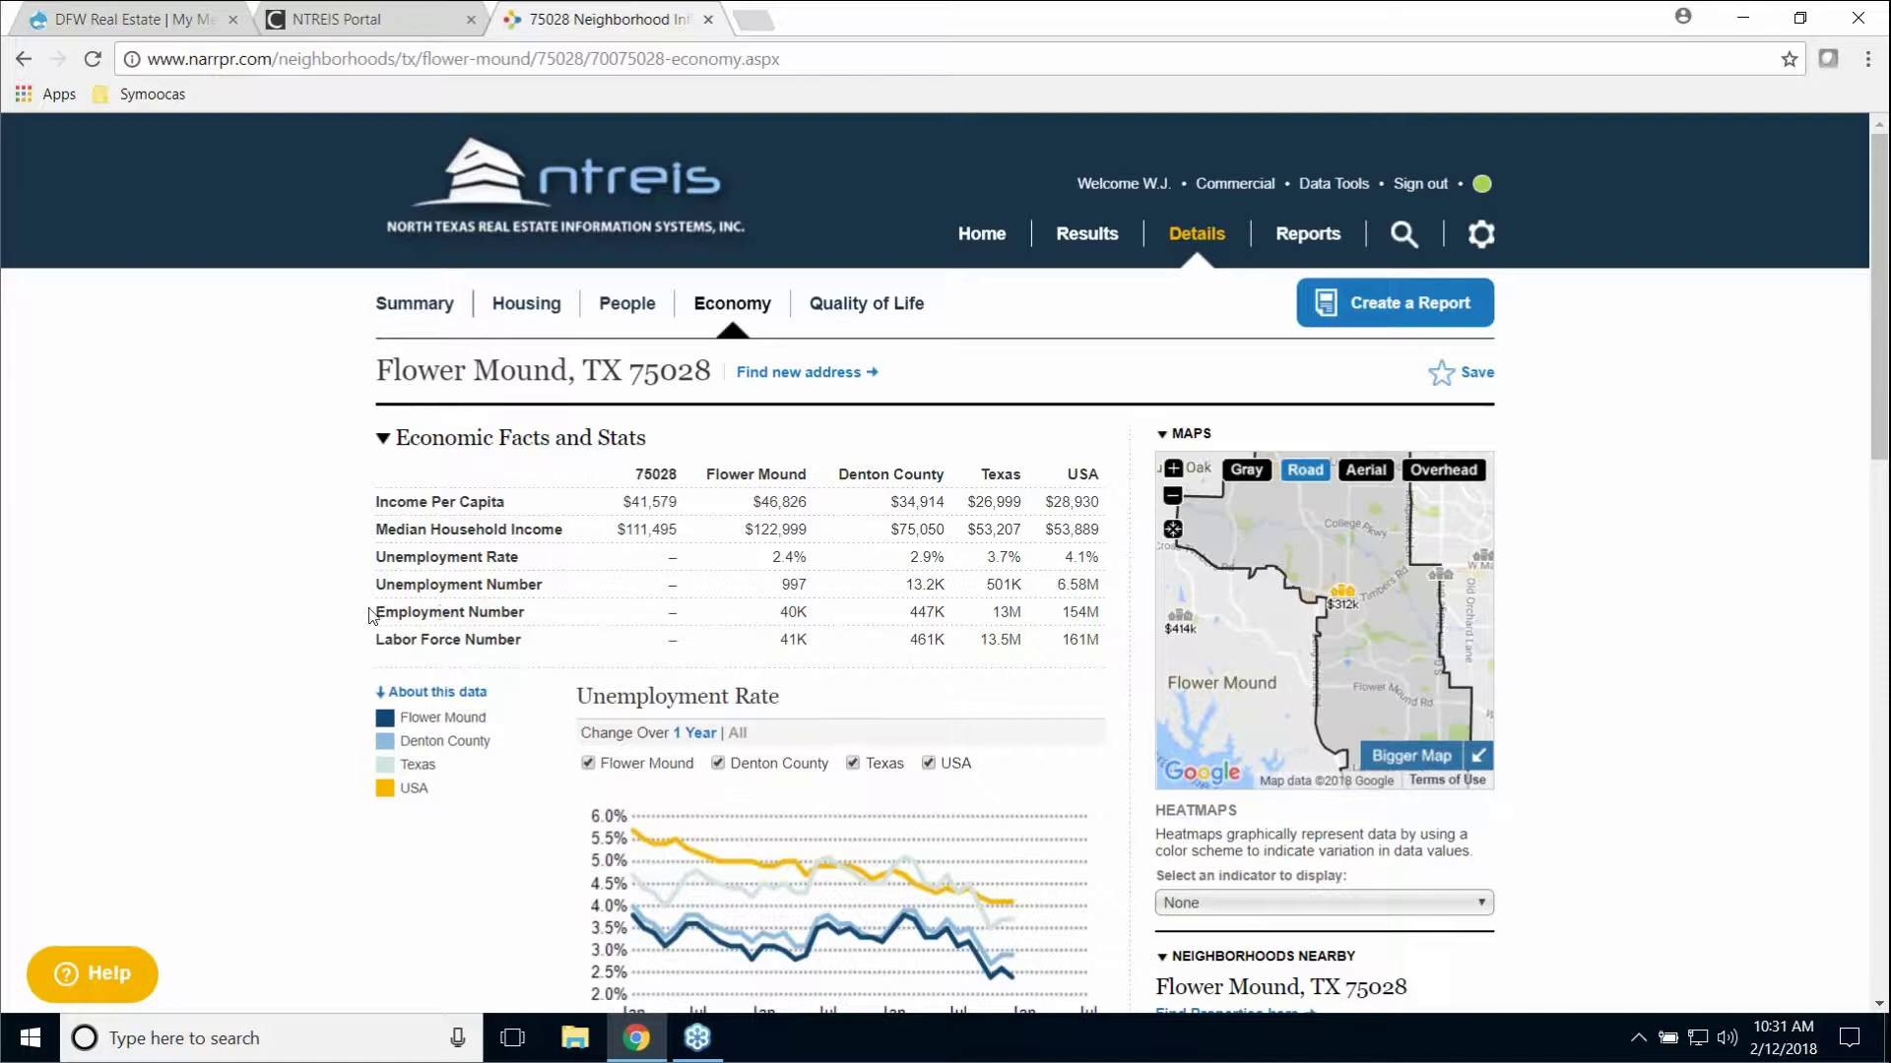
{"action": "scroll", "coordinate": [195, 588], "scroll_direction": "down", "scroll_amount": 3}
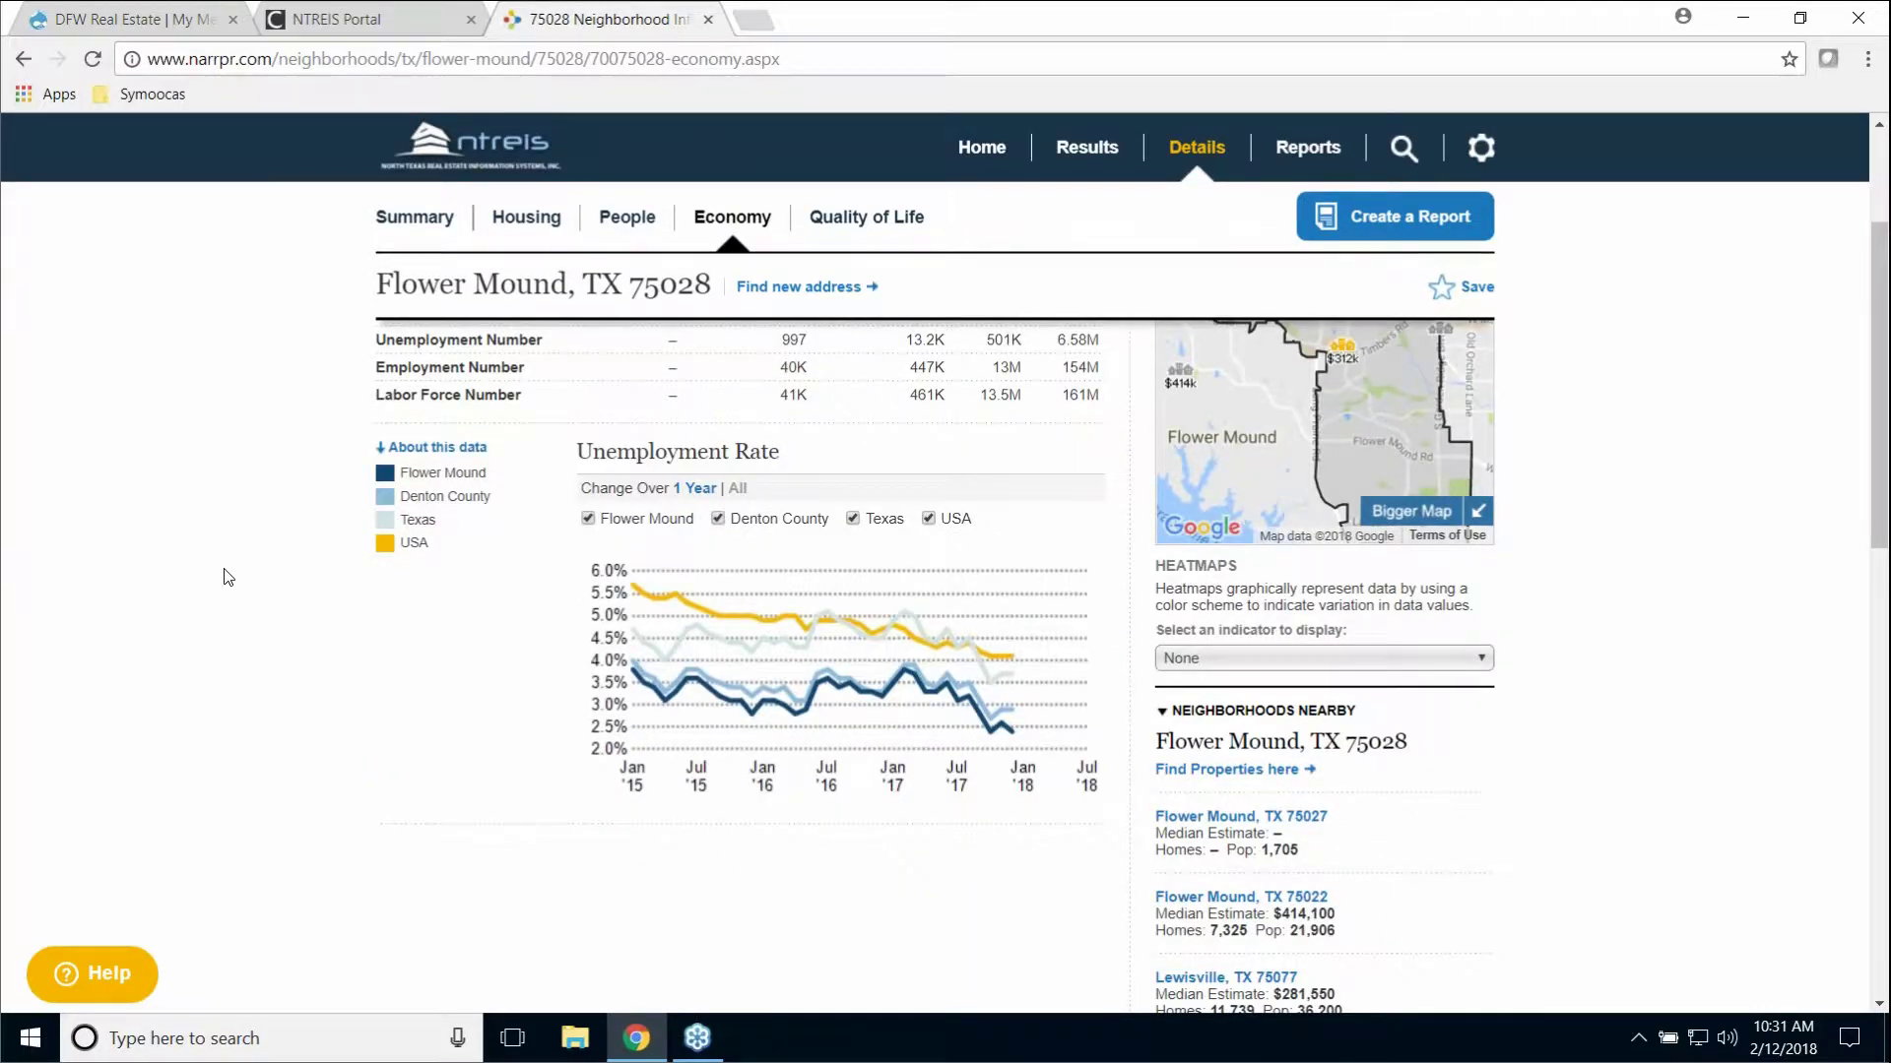
{"action": "scroll", "coordinate": [225, 575], "scroll_direction": "up", "scroll_amount": 3}
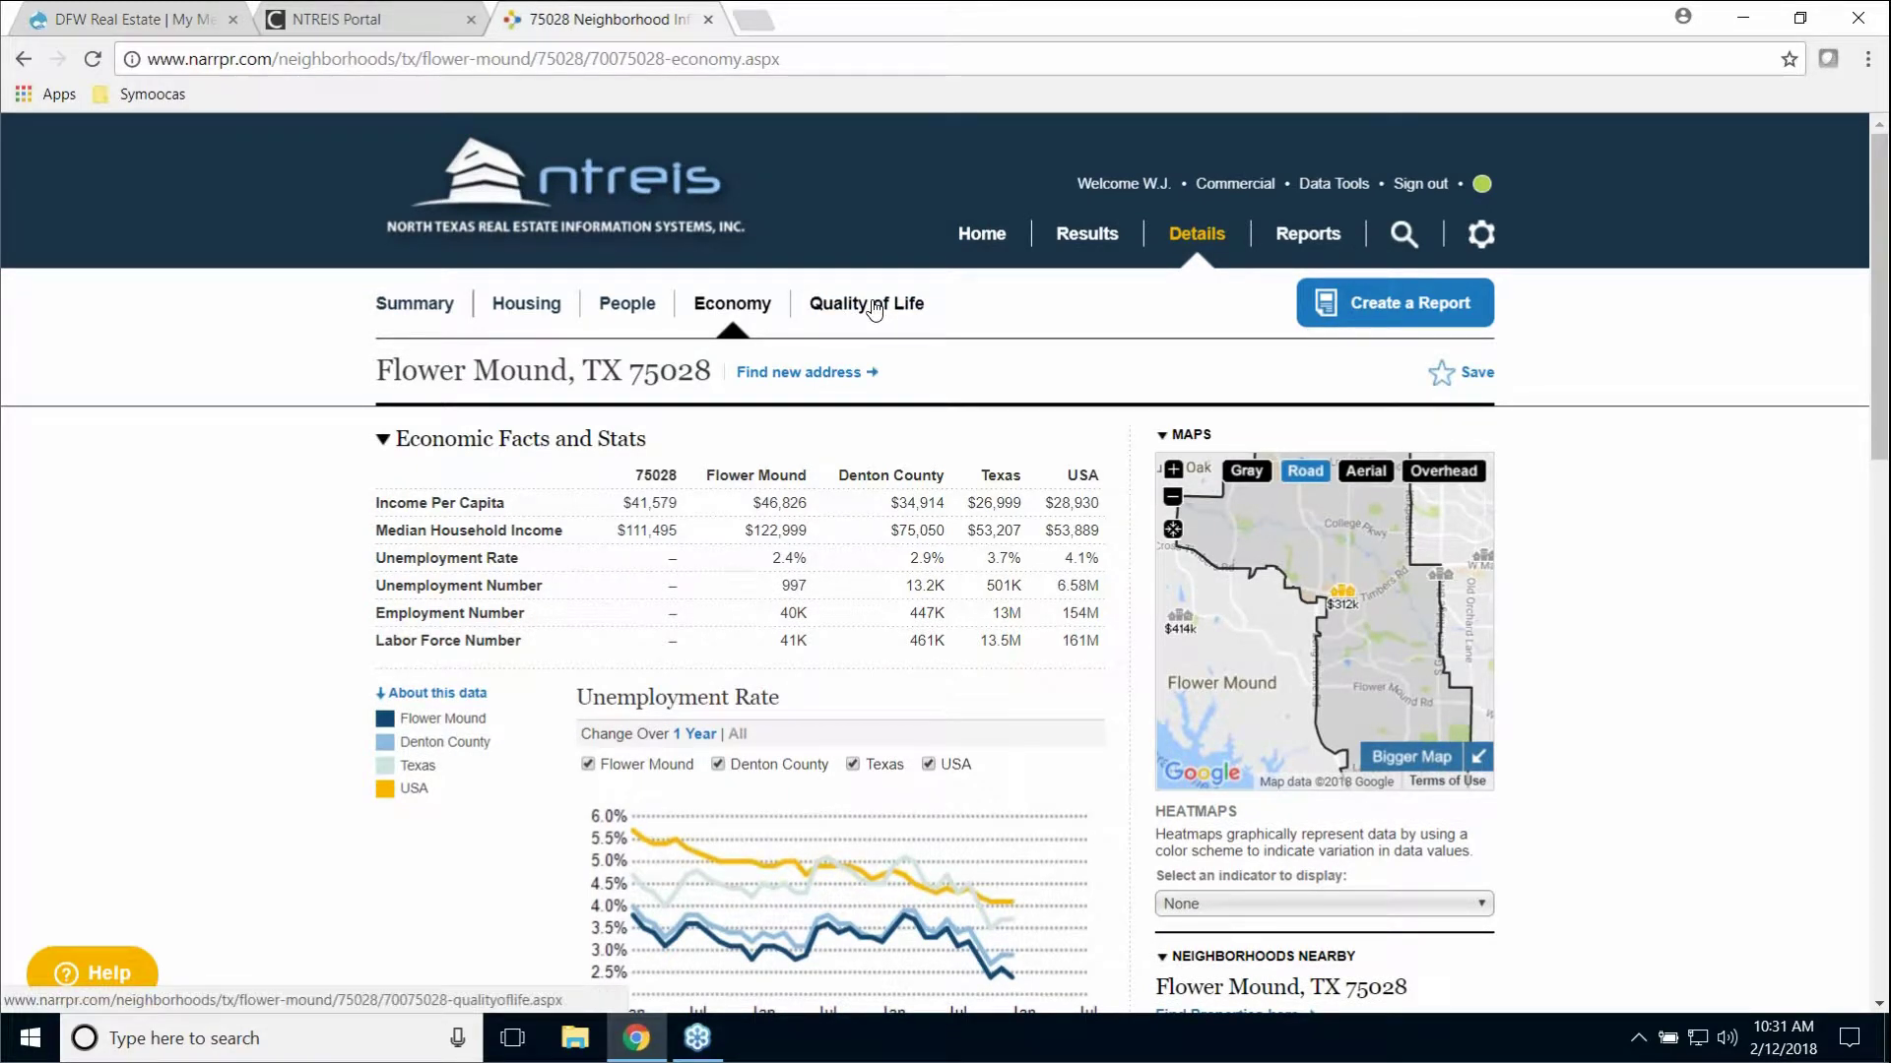
Step: Open the Quality of Life statistics for 75028 and scroll to the commute charts
{"action": "left_click", "coordinate": [874, 307]}
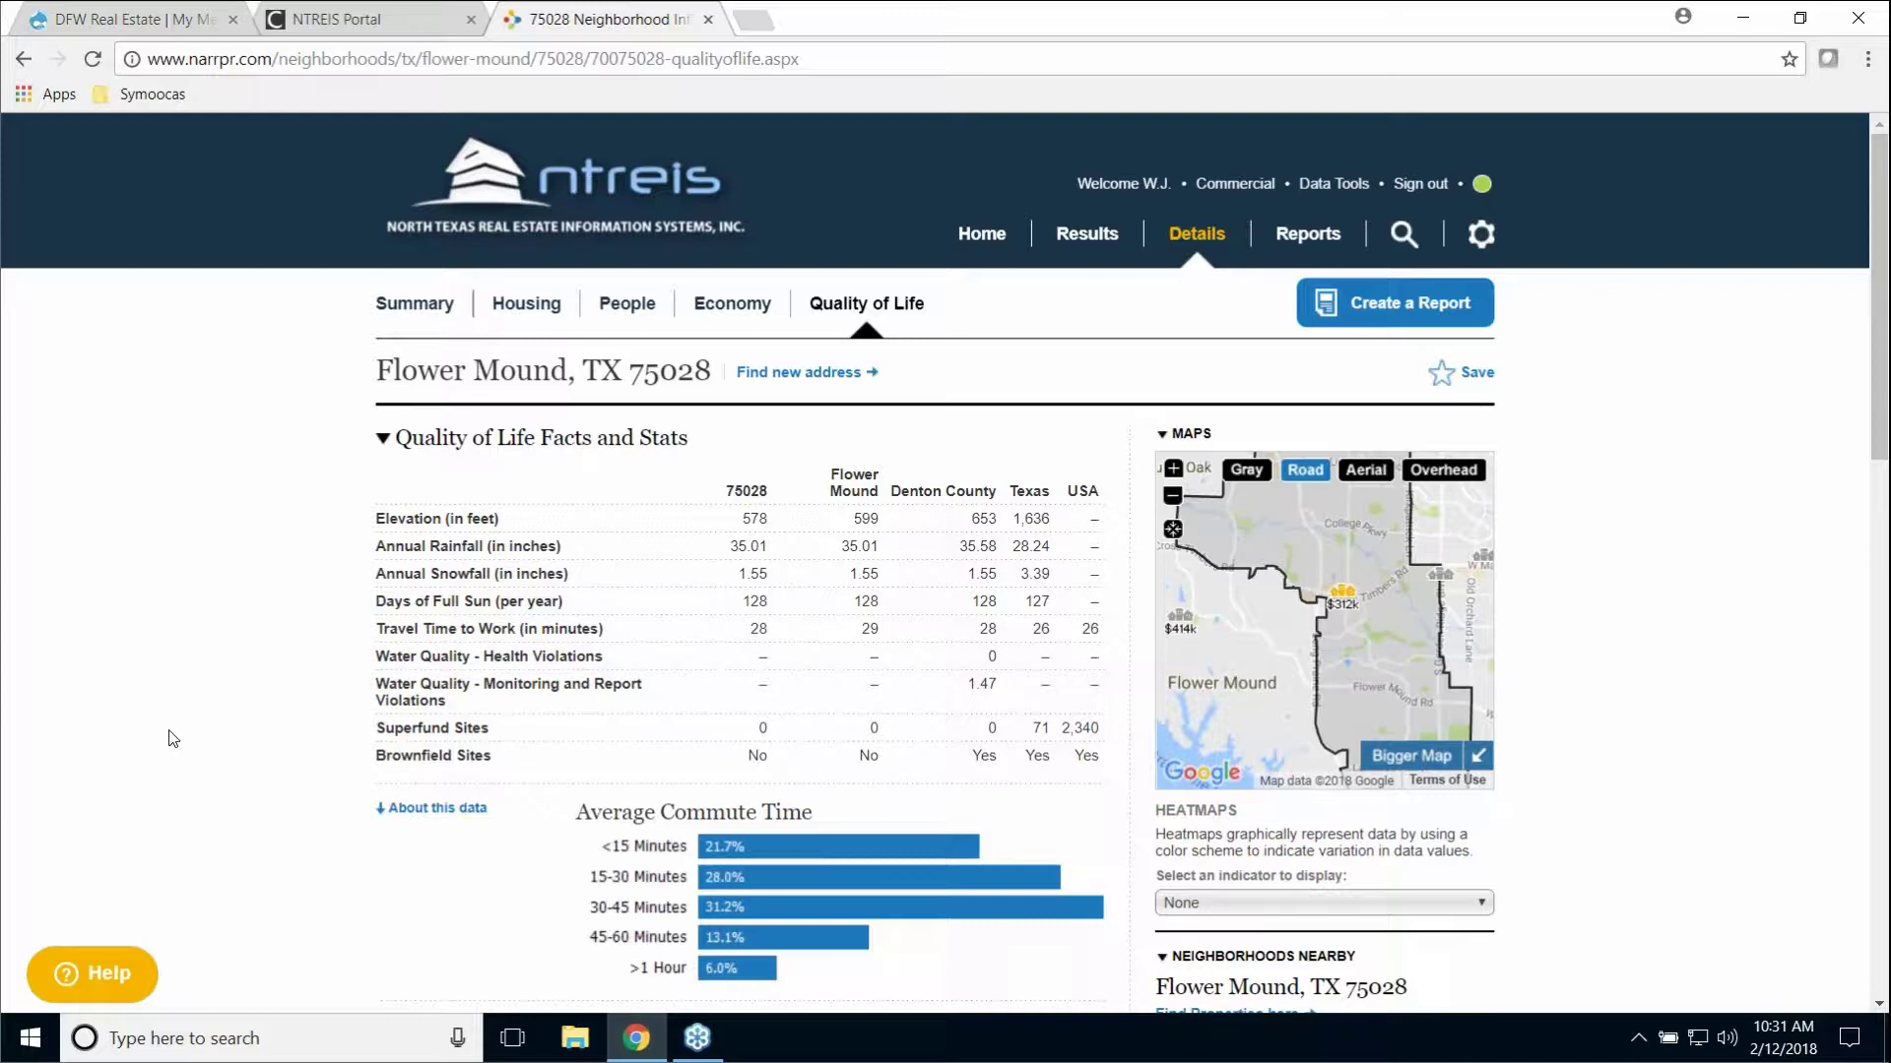
{"action": "scroll", "coordinate": [172, 738], "scroll_direction": "down", "scroll_amount": 3}
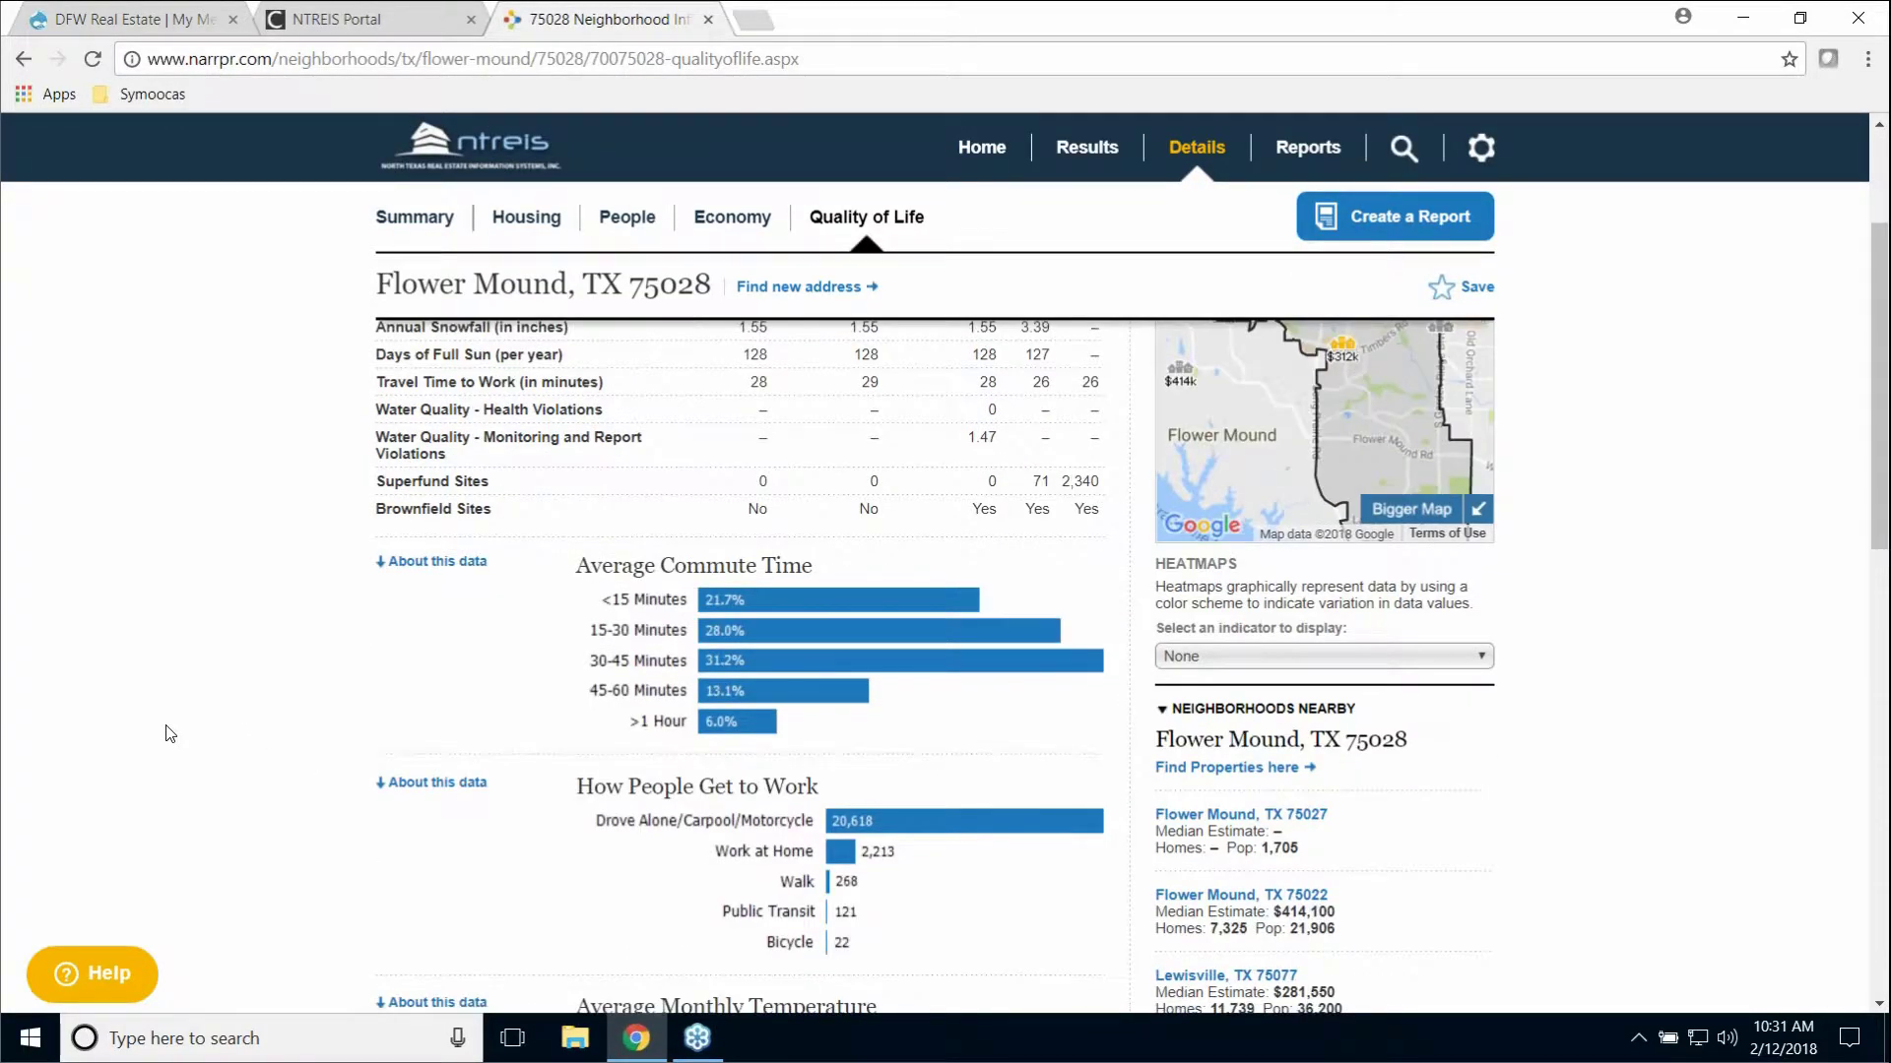
{"action": "scroll", "coordinate": [170, 734], "scroll_direction": "down", "scroll_amount": 1}
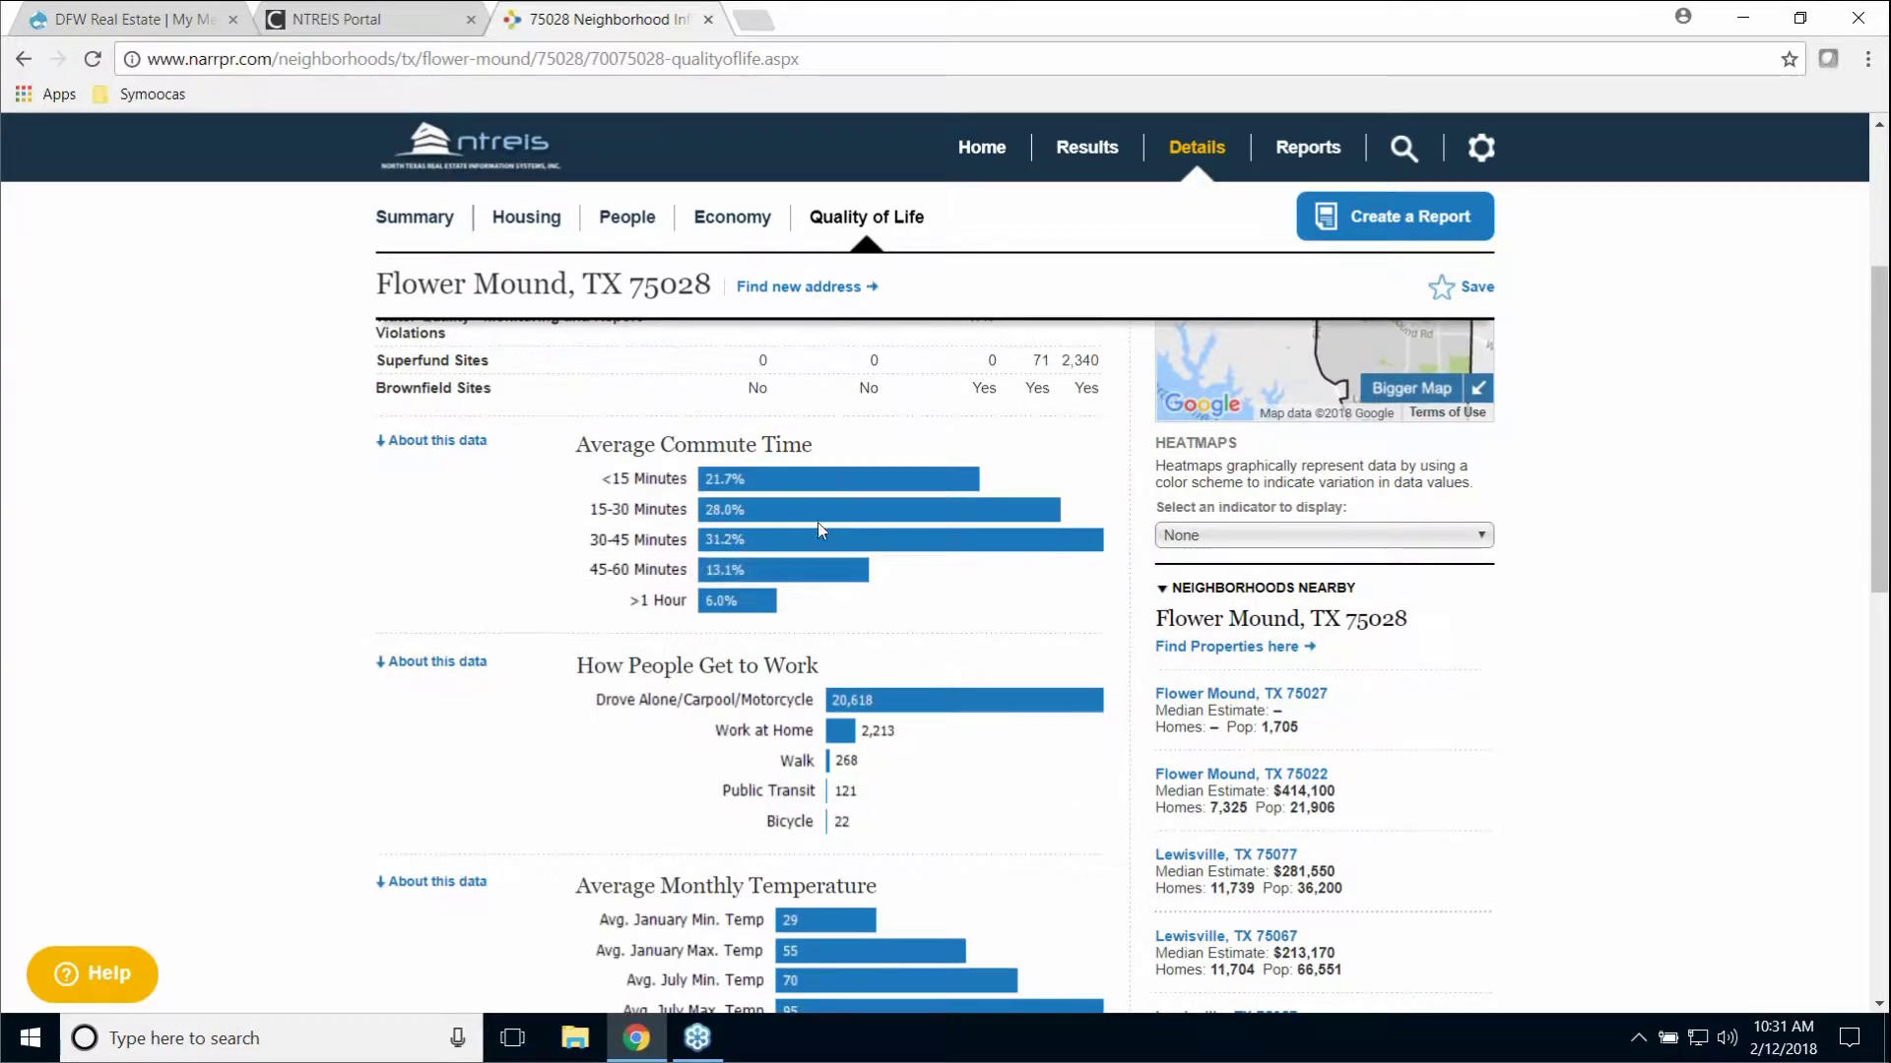
{"action": "scroll", "coordinate": [448, 557], "scroll_direction": "down", "scroll_amount": 1}
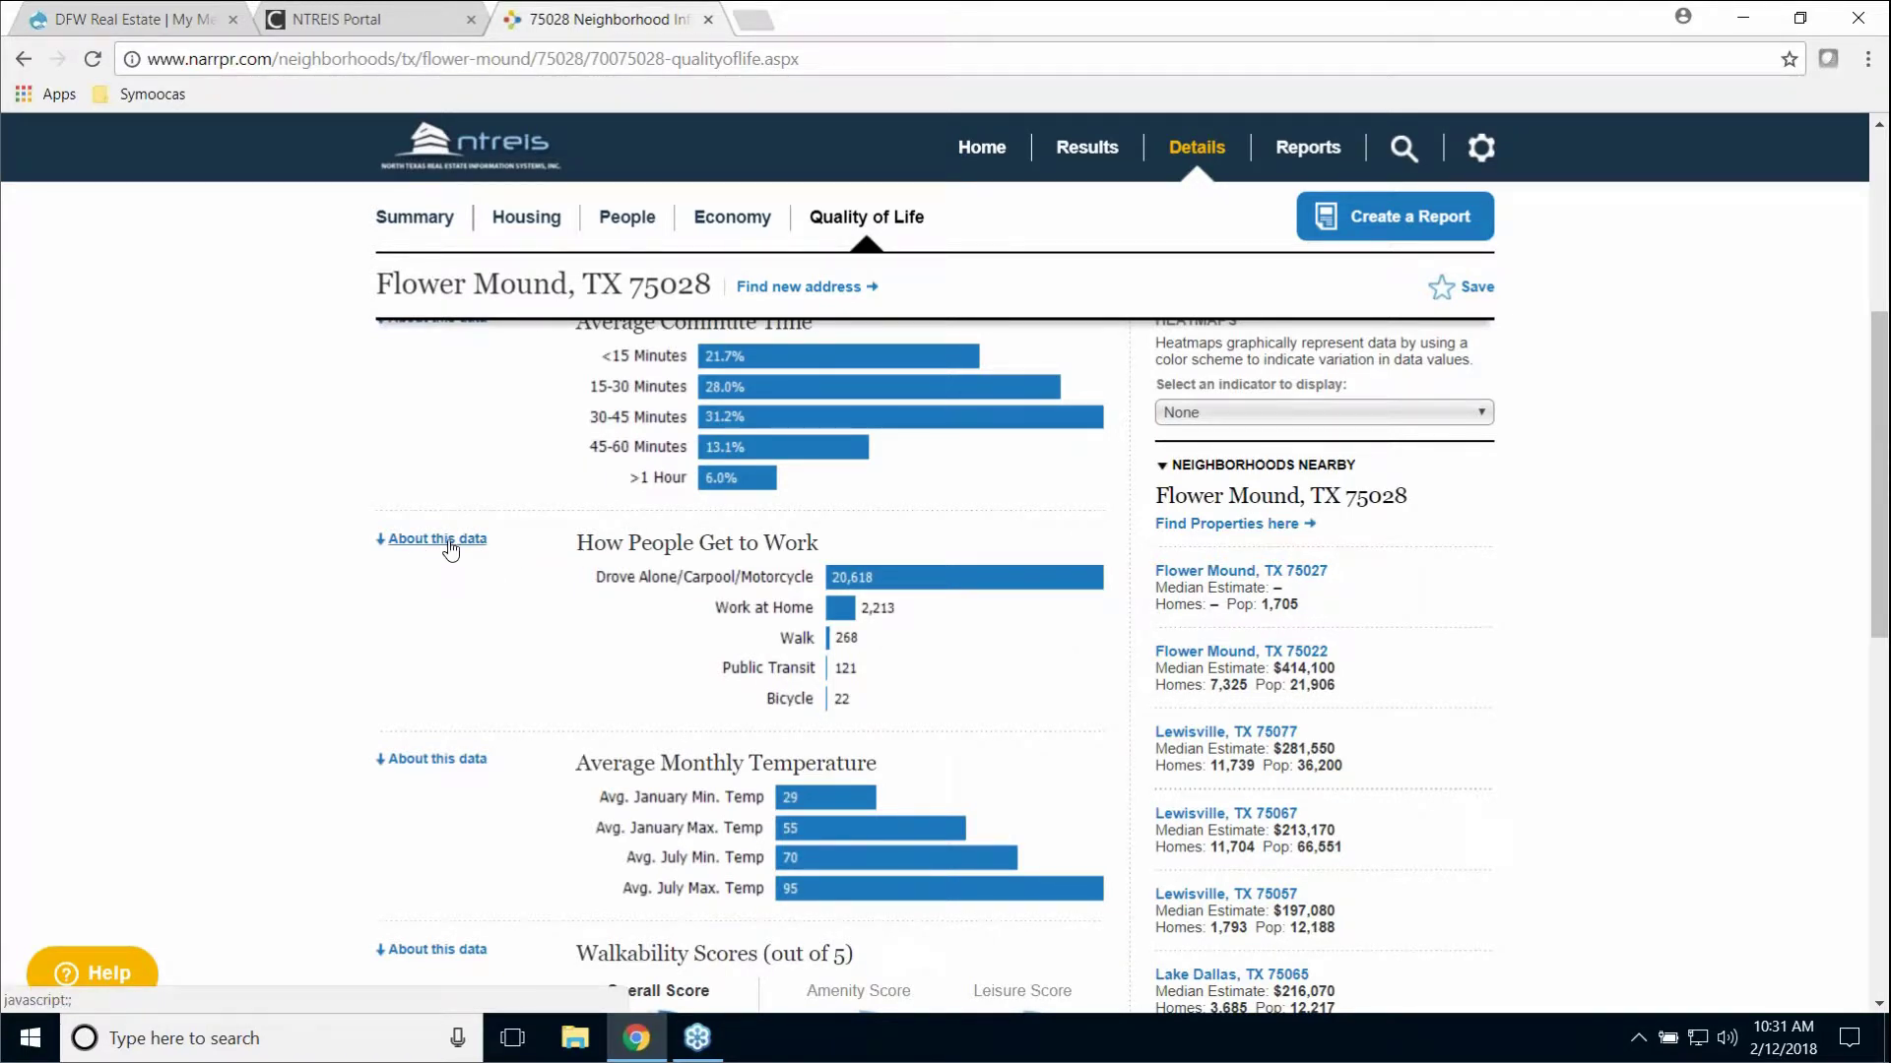
Step: Show and hide the commute chart's source details, review walkability scores, then return Home
{"action": "left_click", "coordinate": [448, 543]}
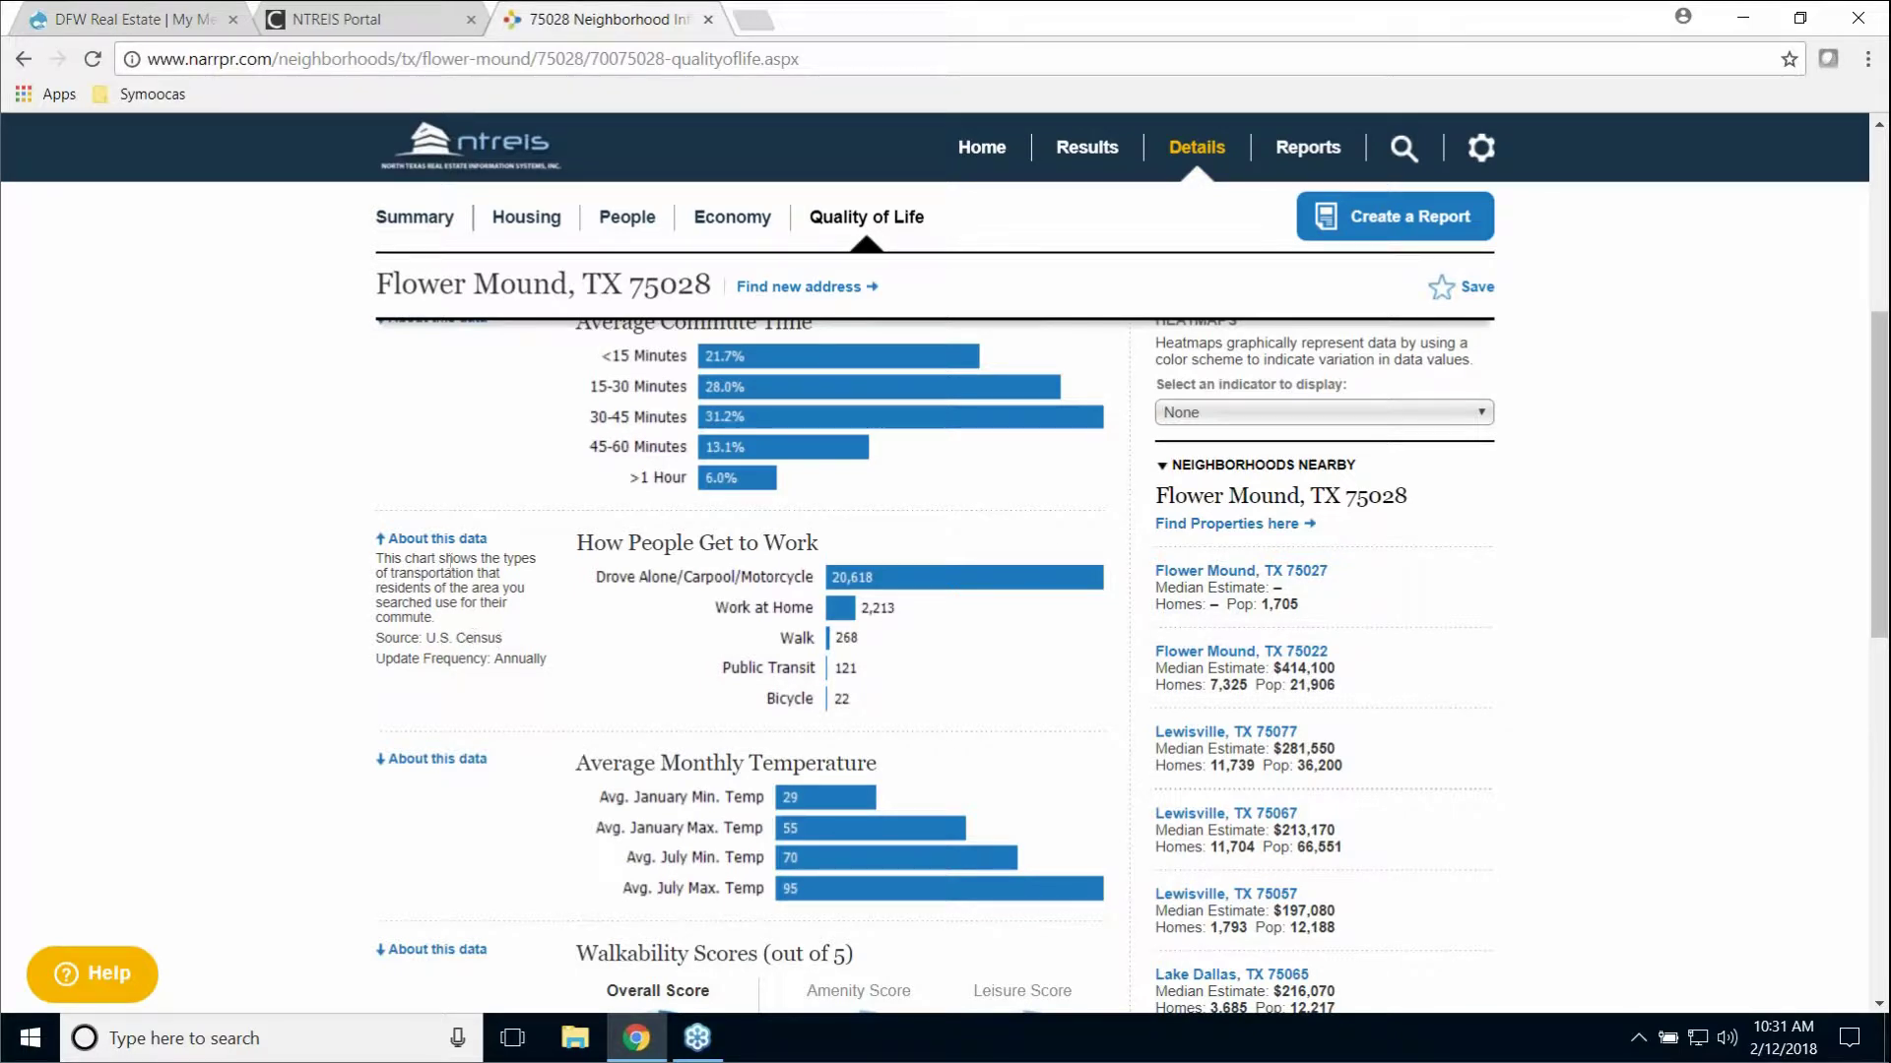
{"action": "left_click", "coordinate": [445, 541]}
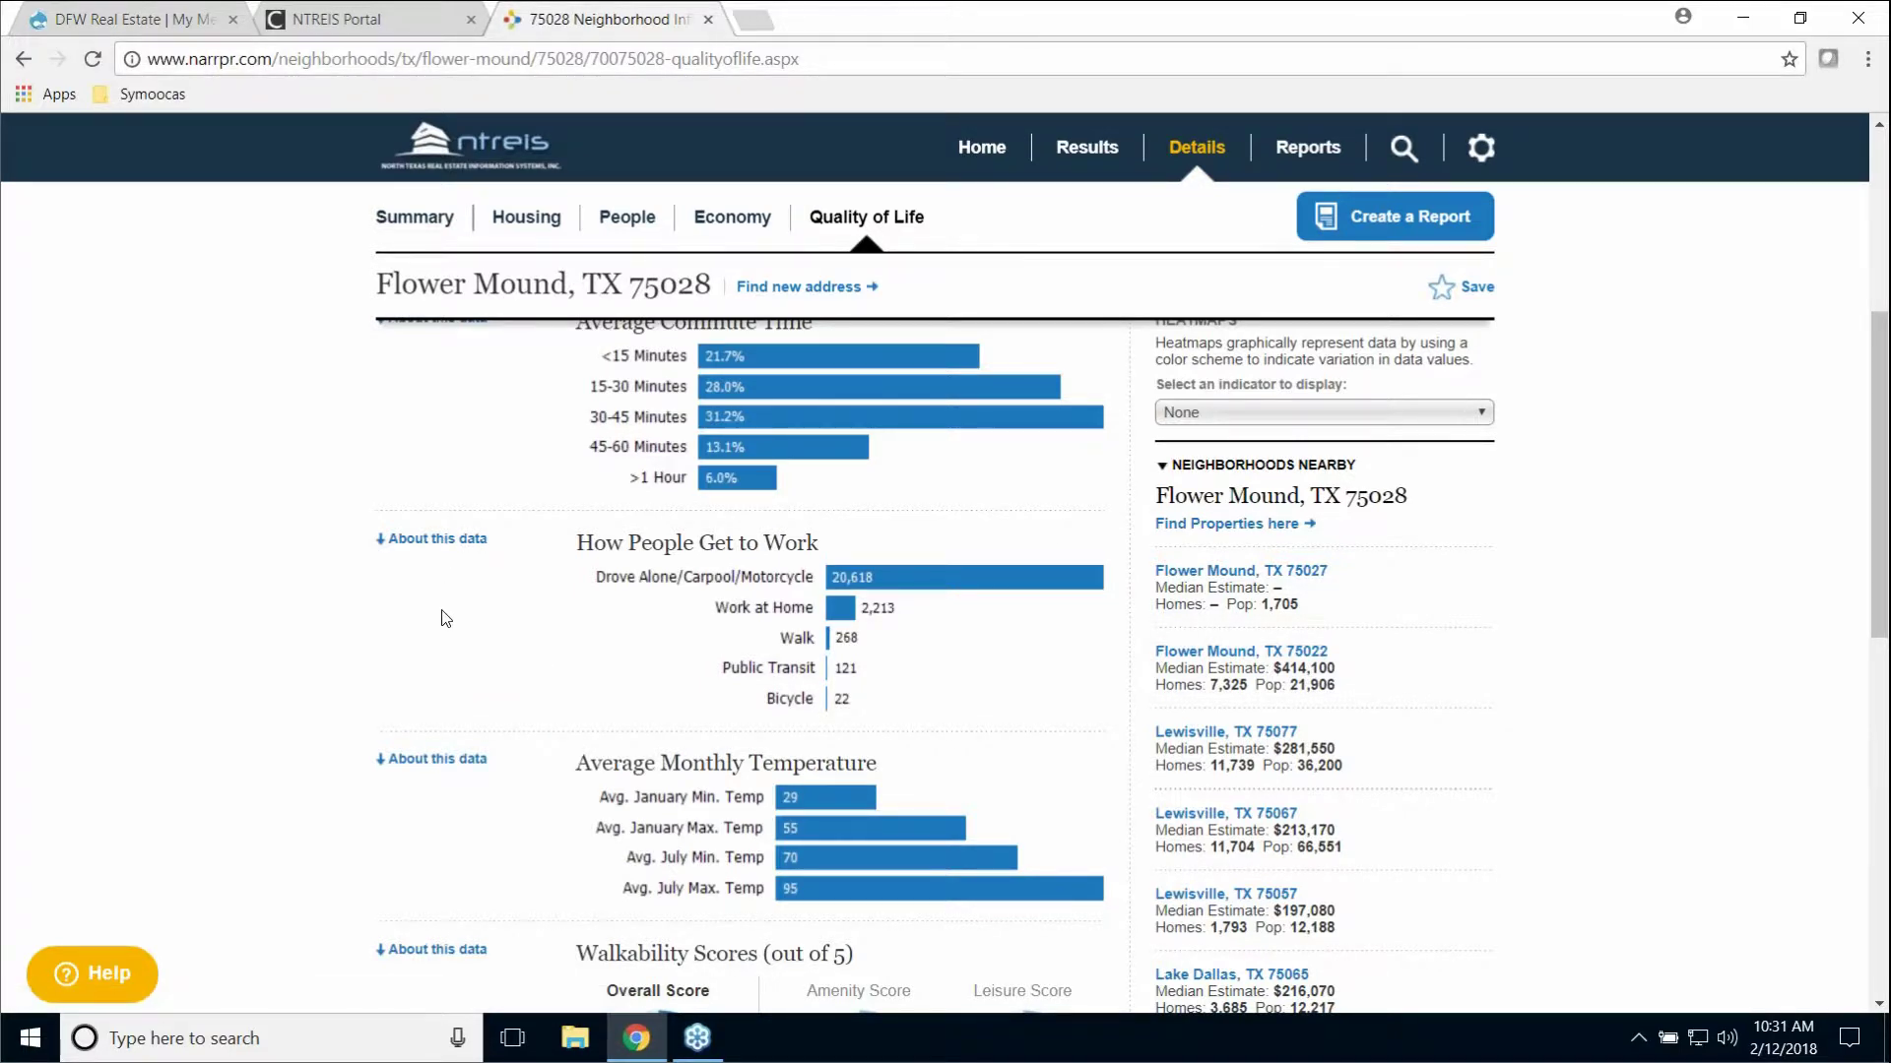
{"action": "scroll", "coordinate": [443, 615], "scroll_direction": "down", "scroll_amount": 4}
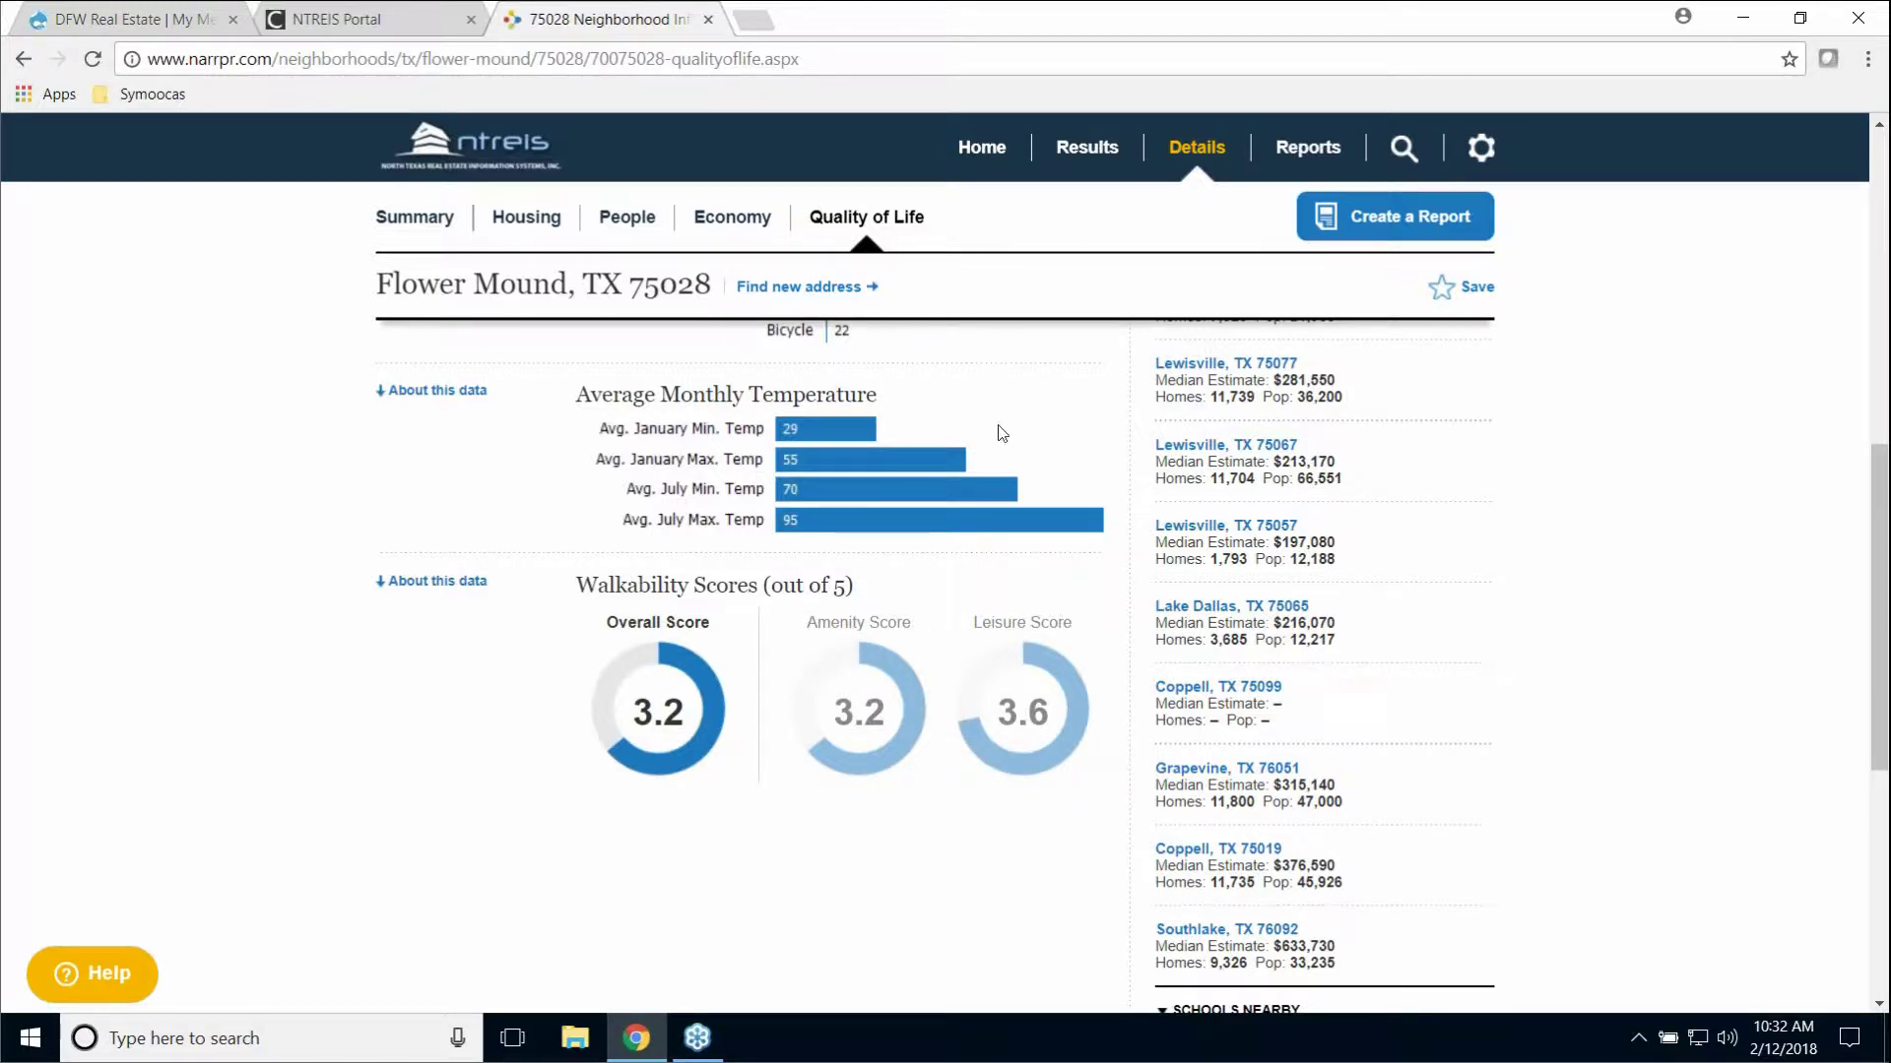
{"action": "scroll", "coordinate": [1091, 522], "scroll_direction": "up", "scroll_amount": 8}
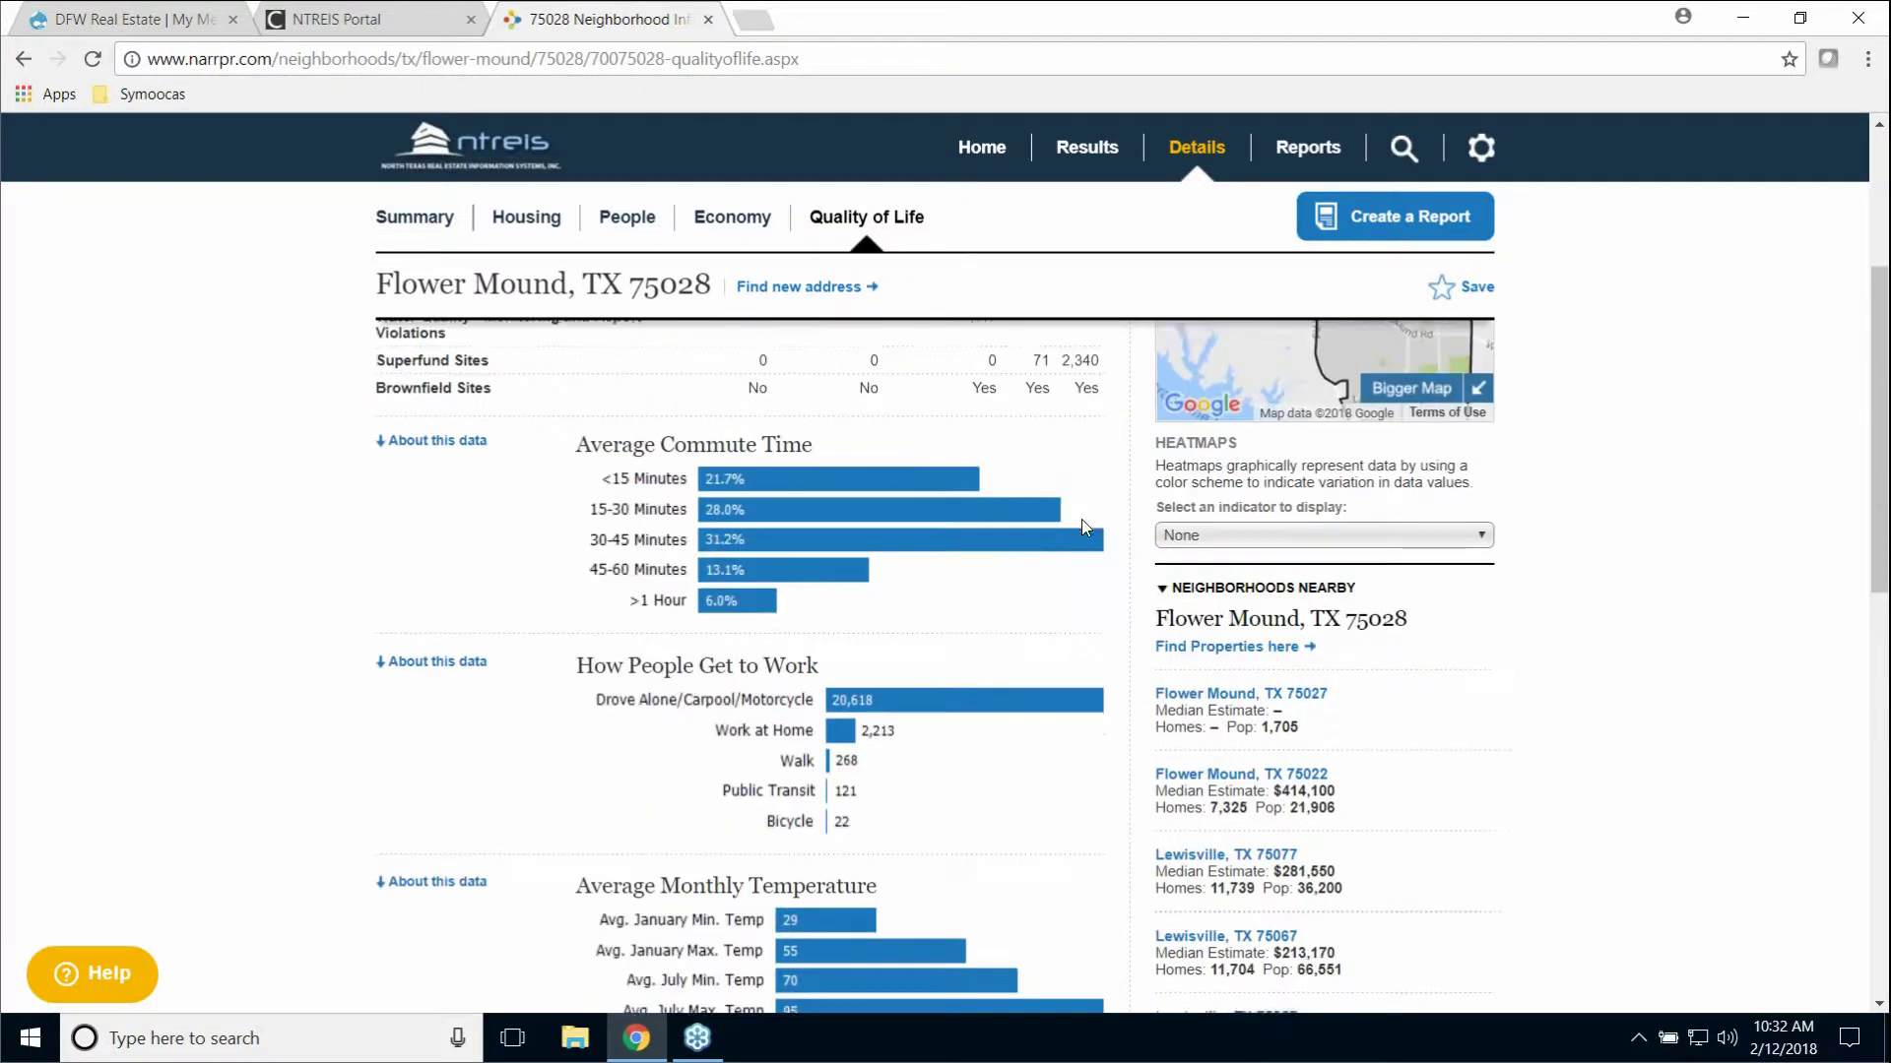
{"action": "scroll", "coordinate": [1091, 514], "scroll_direction": "up", "scroll_amount": 2}
{"action": "left_click", "coordinate": [981, 237]}
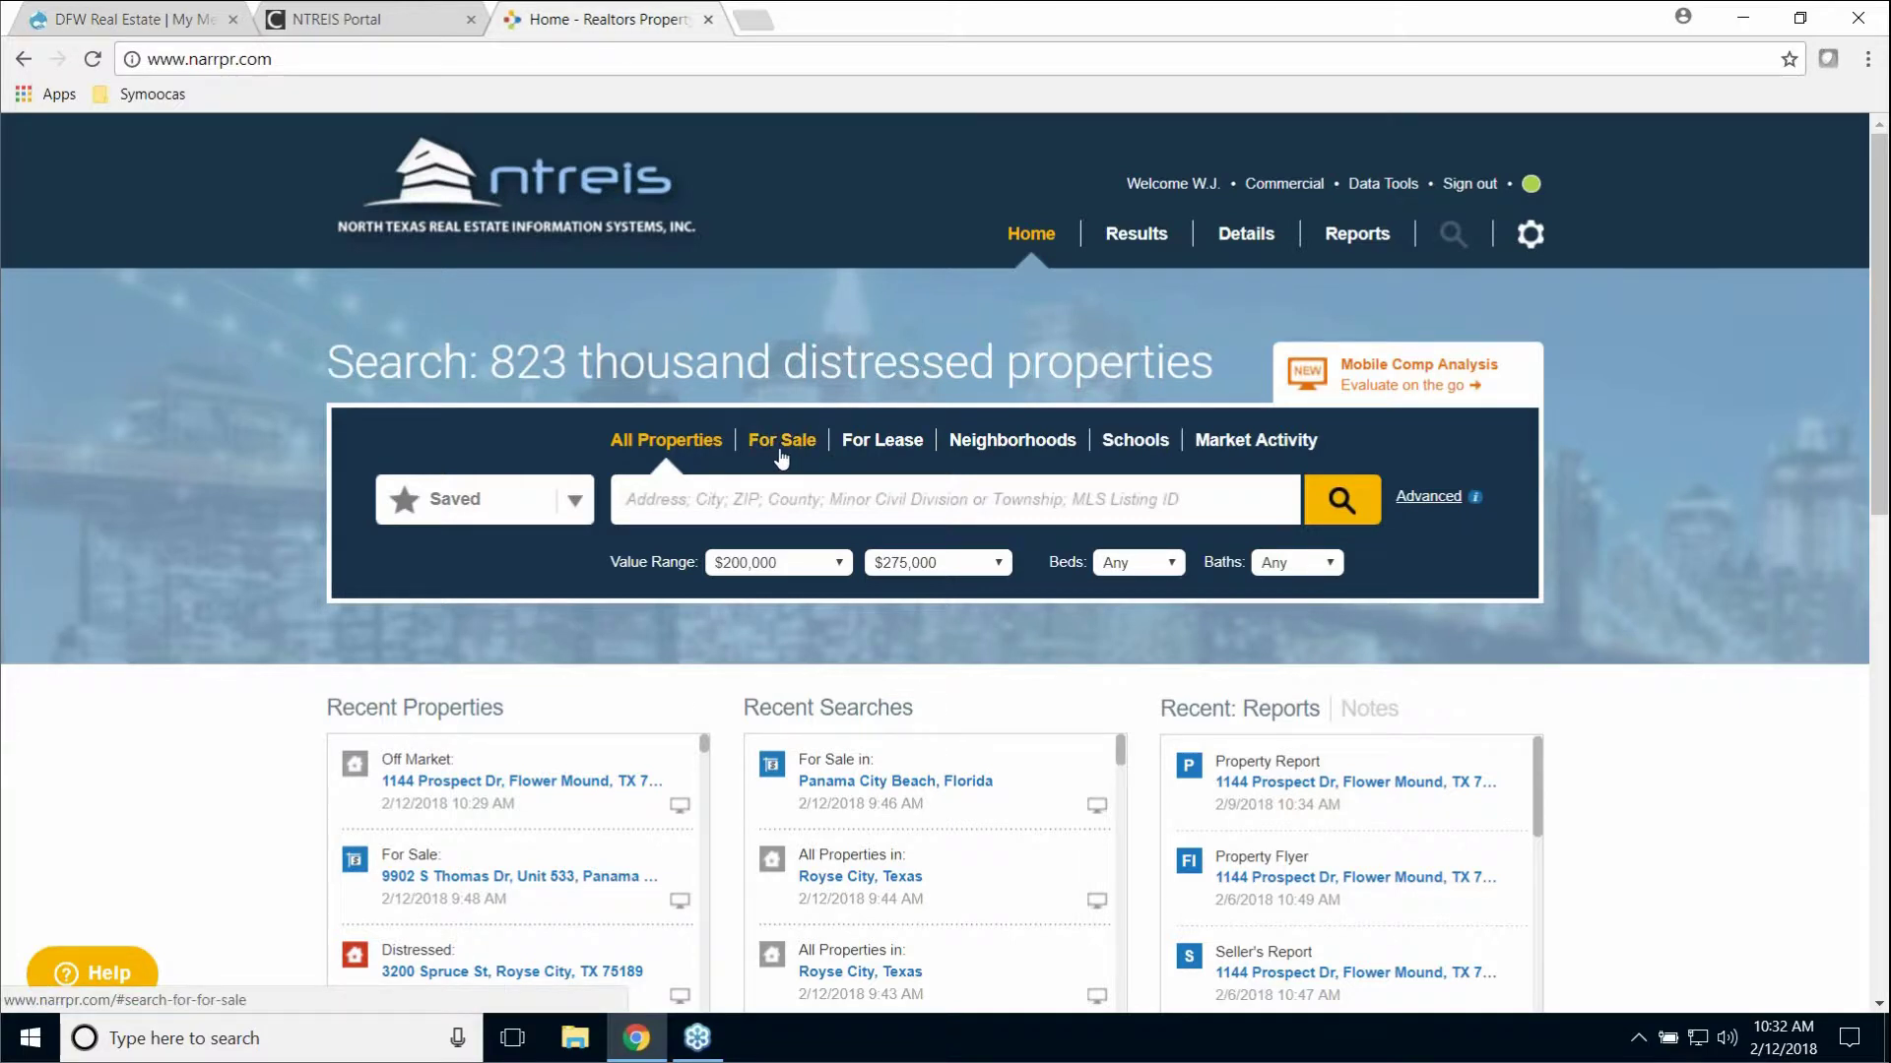
{"action": "left_click", "coordinate": [1026, 247]}
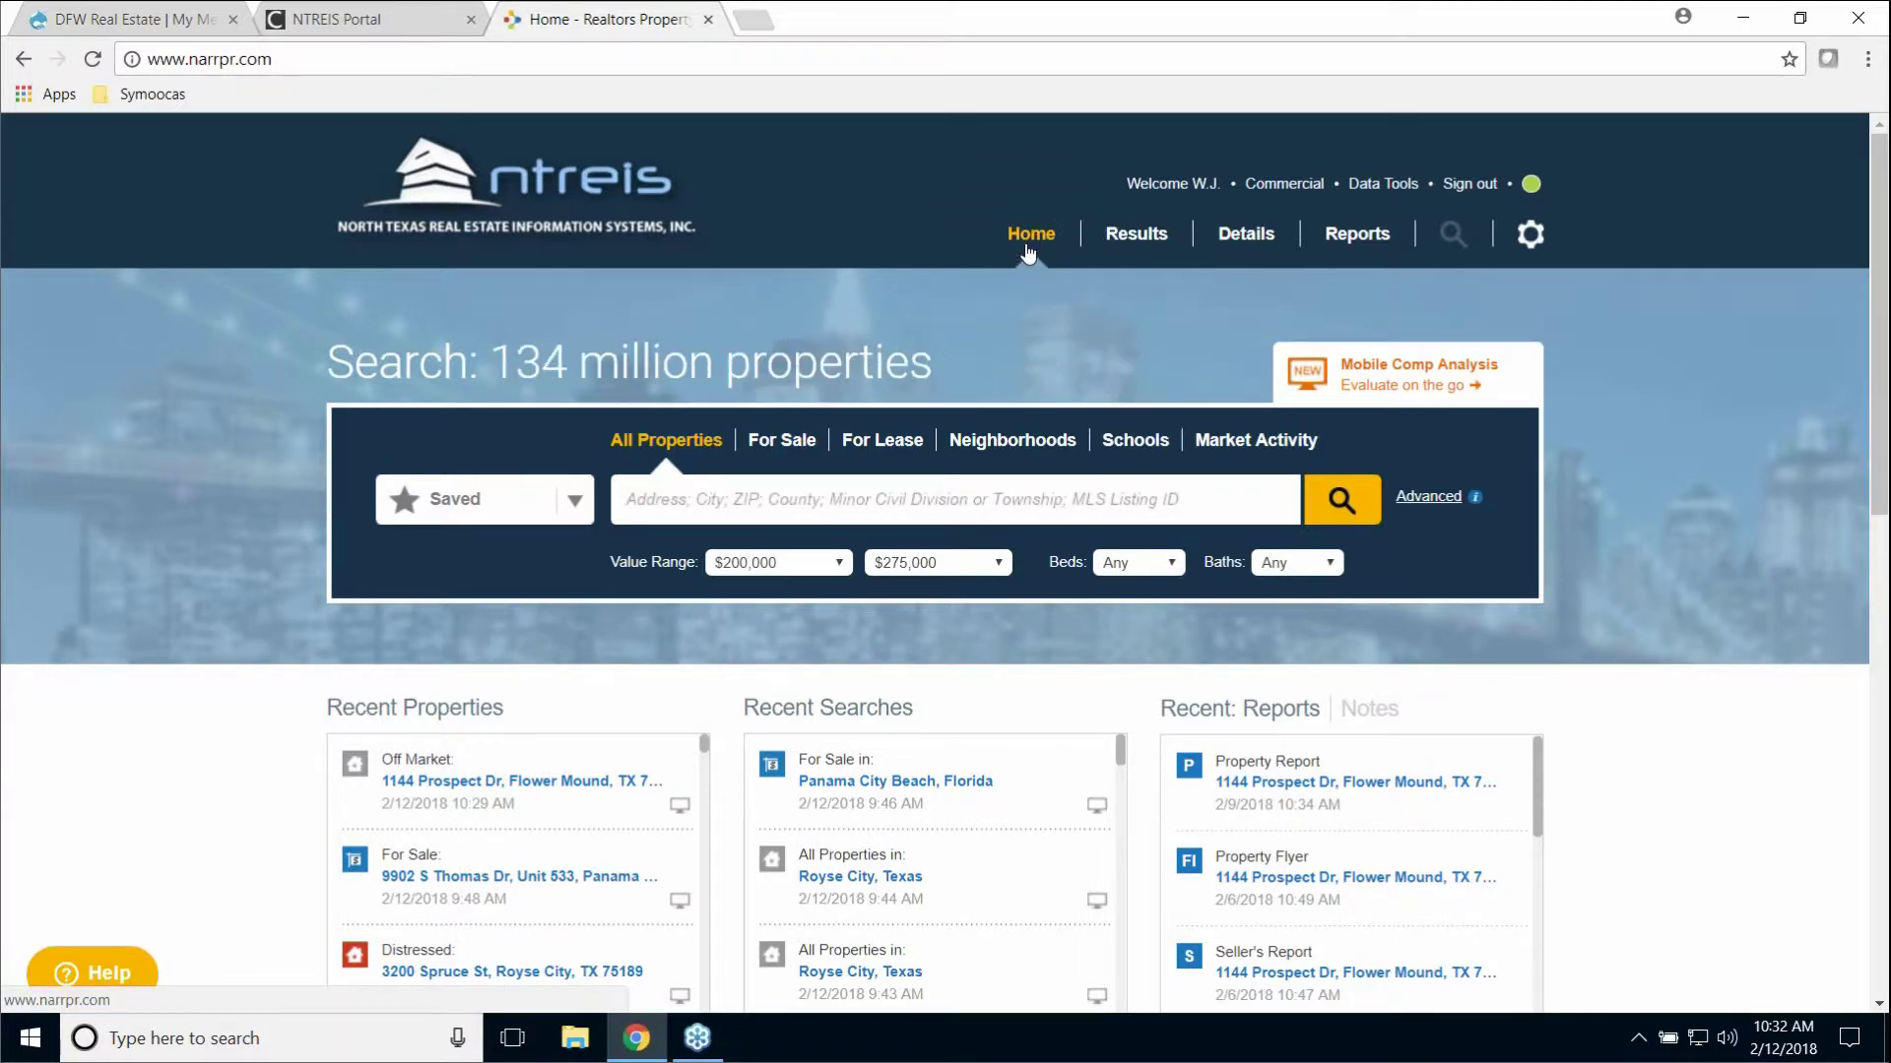
{"action": "left_click", "coordinate": [780, 448]}
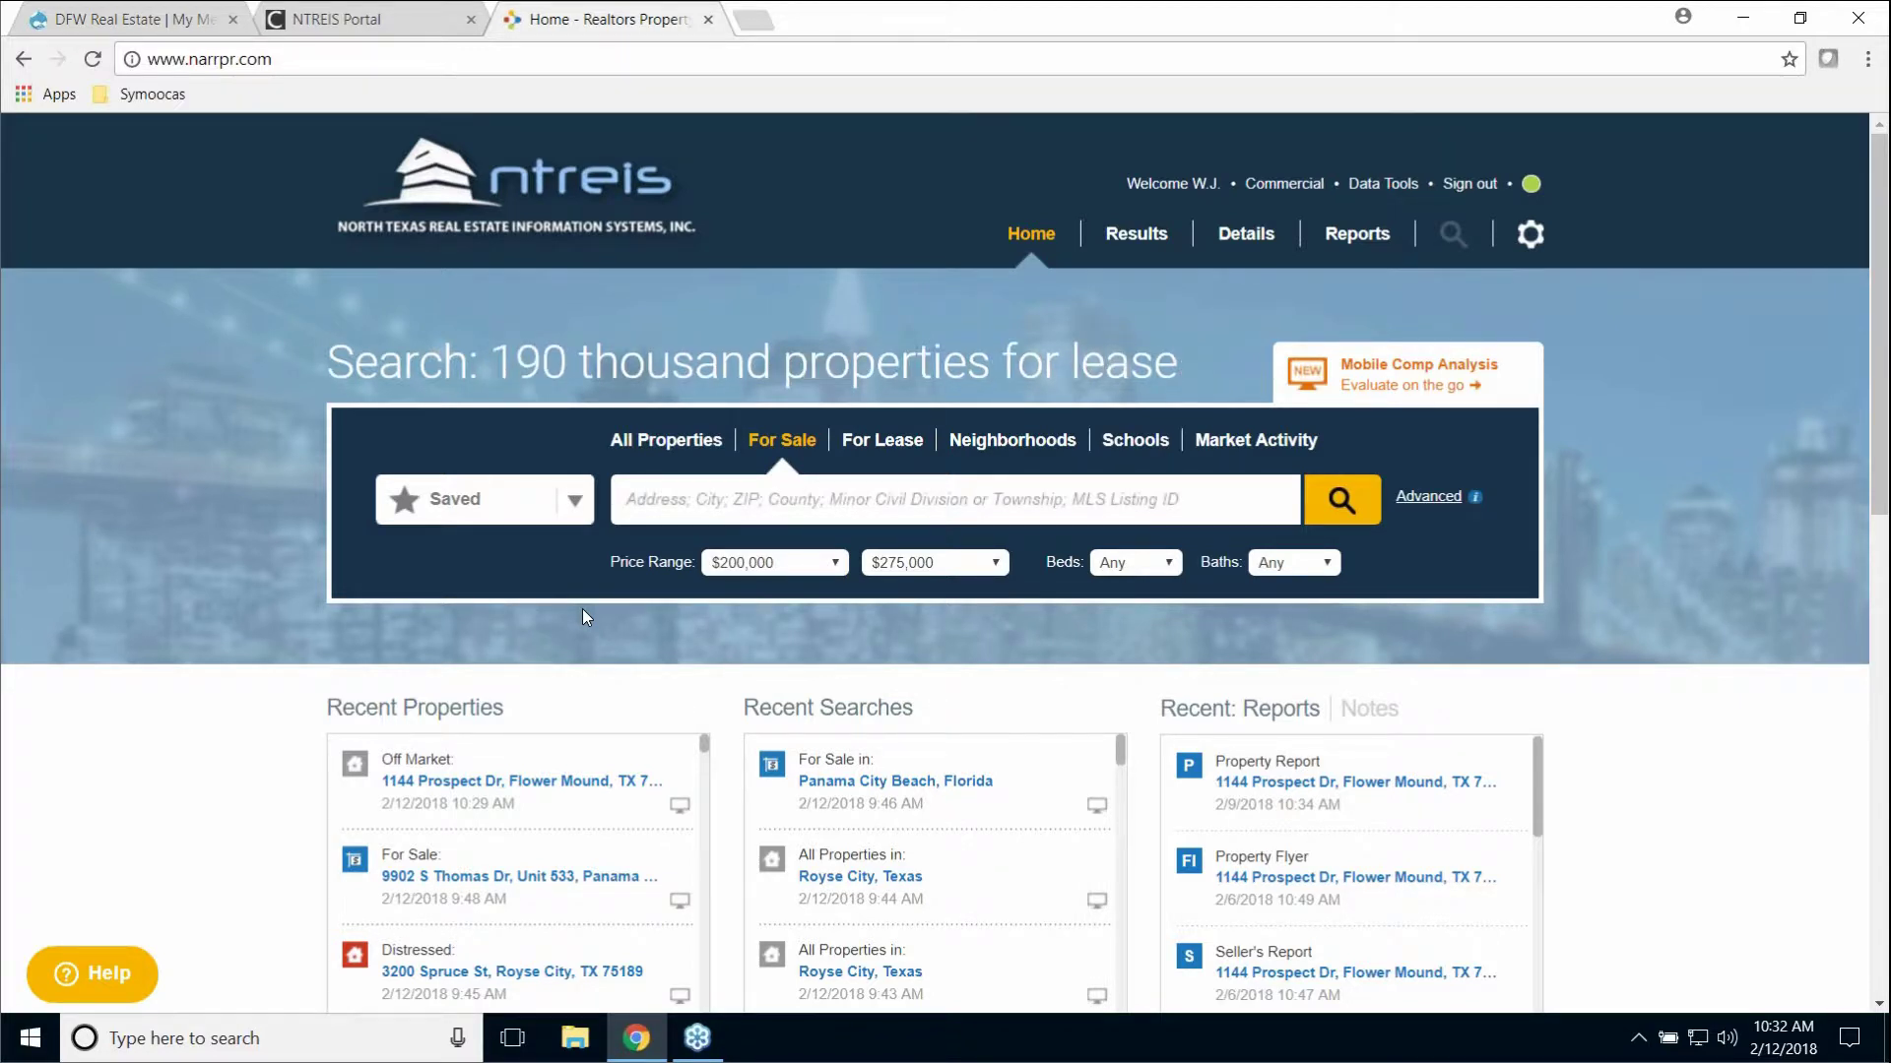
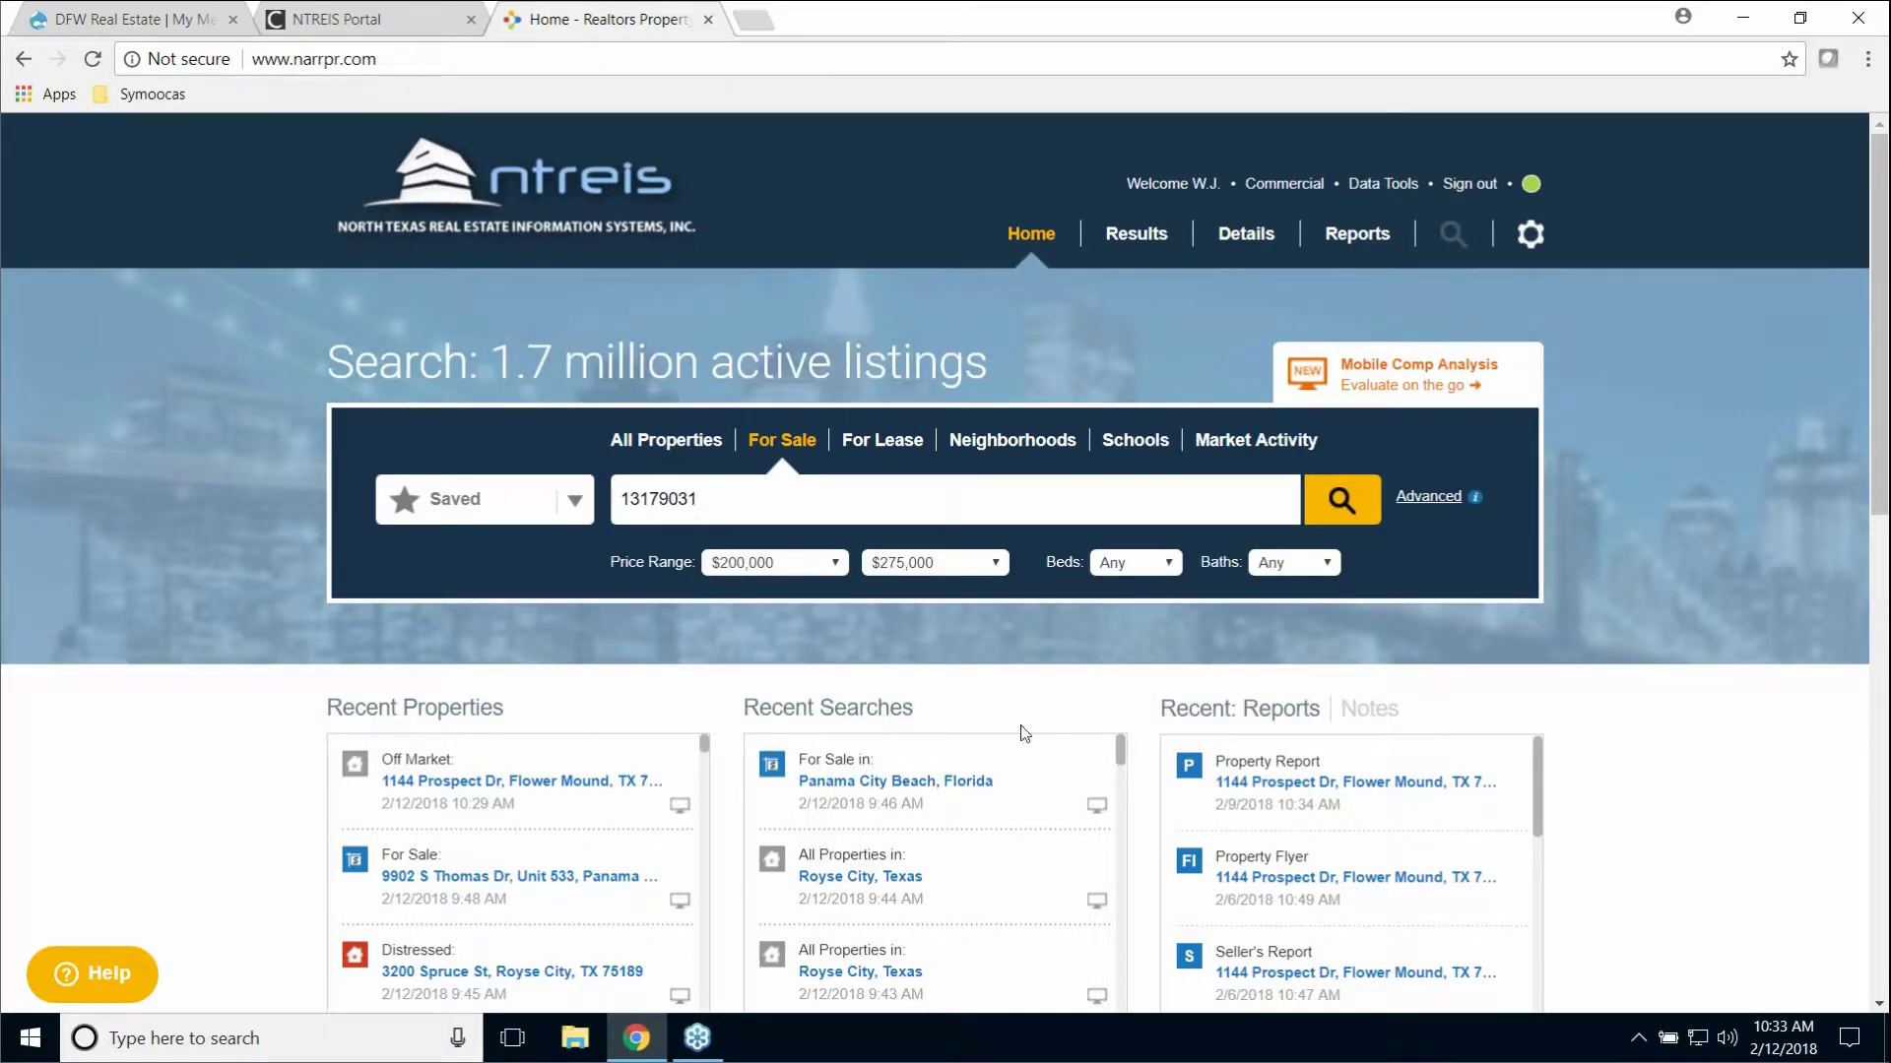
{"action": "left_click", "coordinate": [1342, 502]}
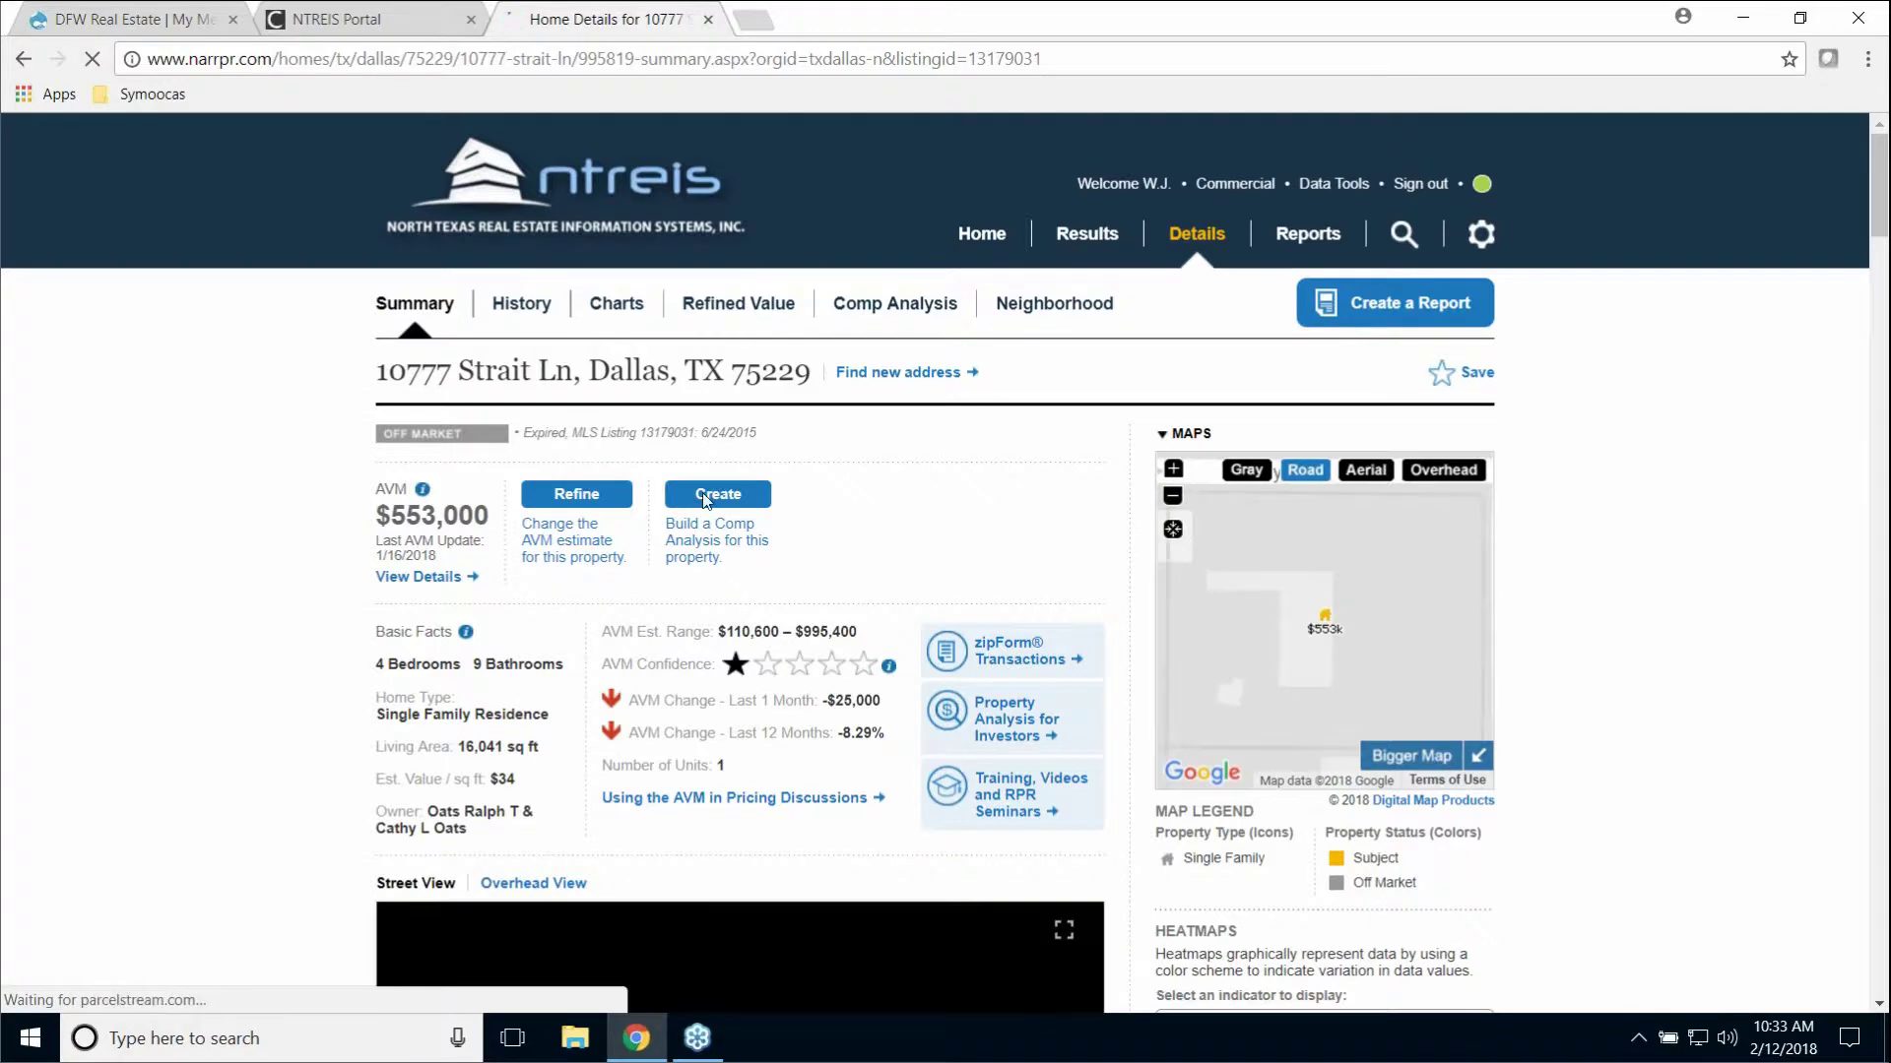
{"action": "scroll", "coordinate": [188, 531], "scroll_direction": "down", "scroll_amount": 1}
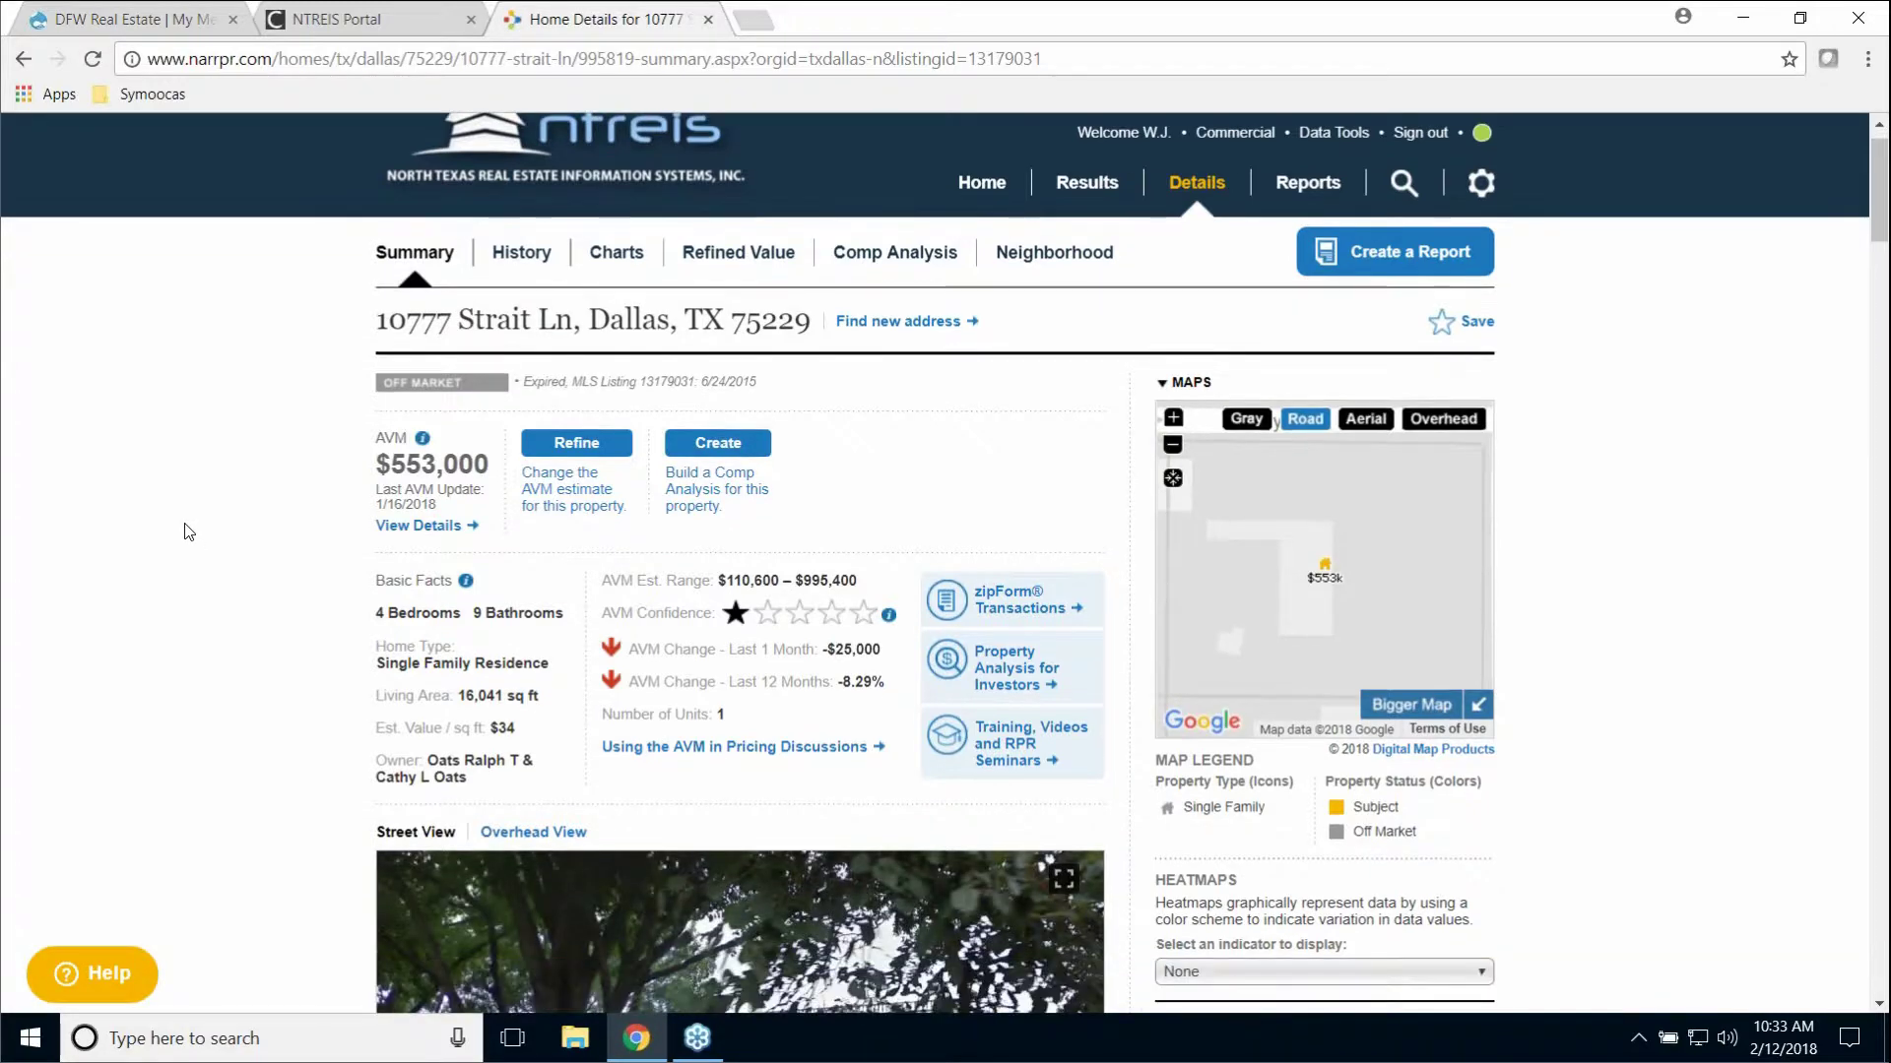
{"action": "scroll", "coordinate": [188, 532], "scroll_direction": "down", "scroll_amount": 4}
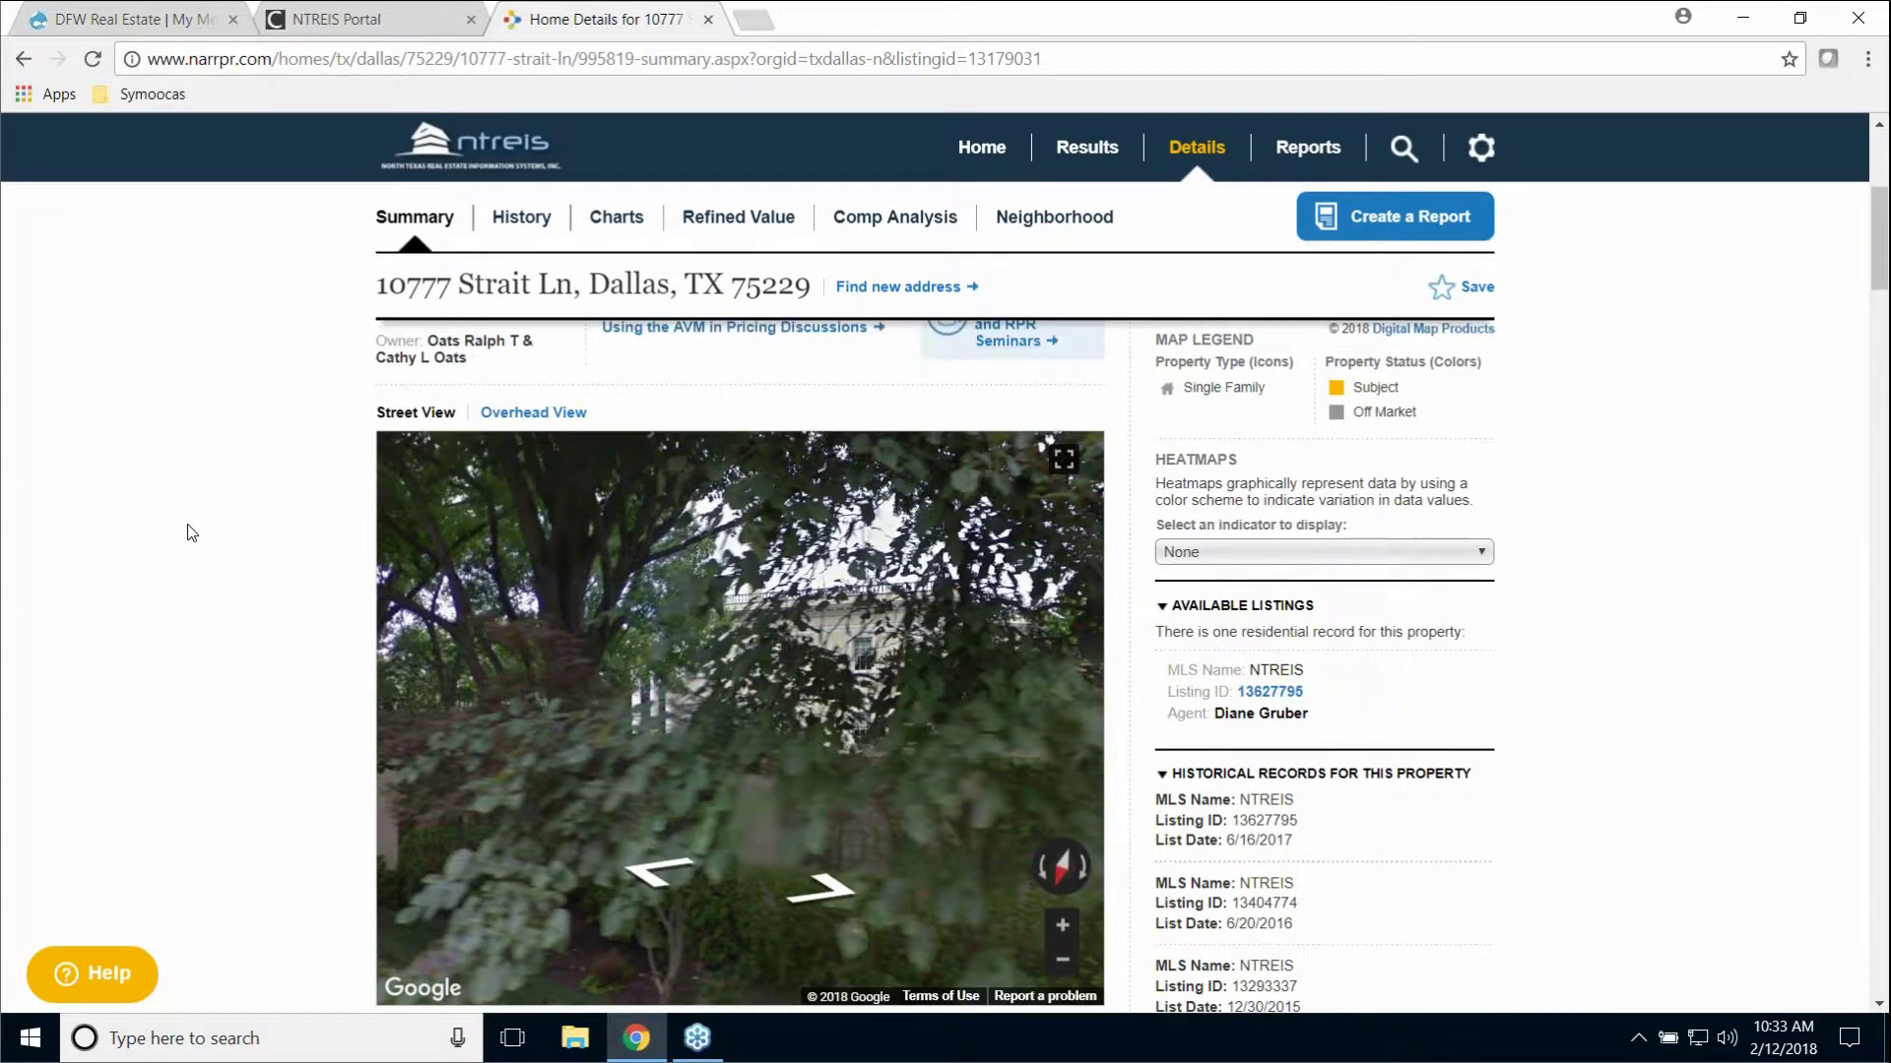
{"action": "scroll", "coordinate": [194, 532], "scroll_direction": "down", "scroll_amount": 4}
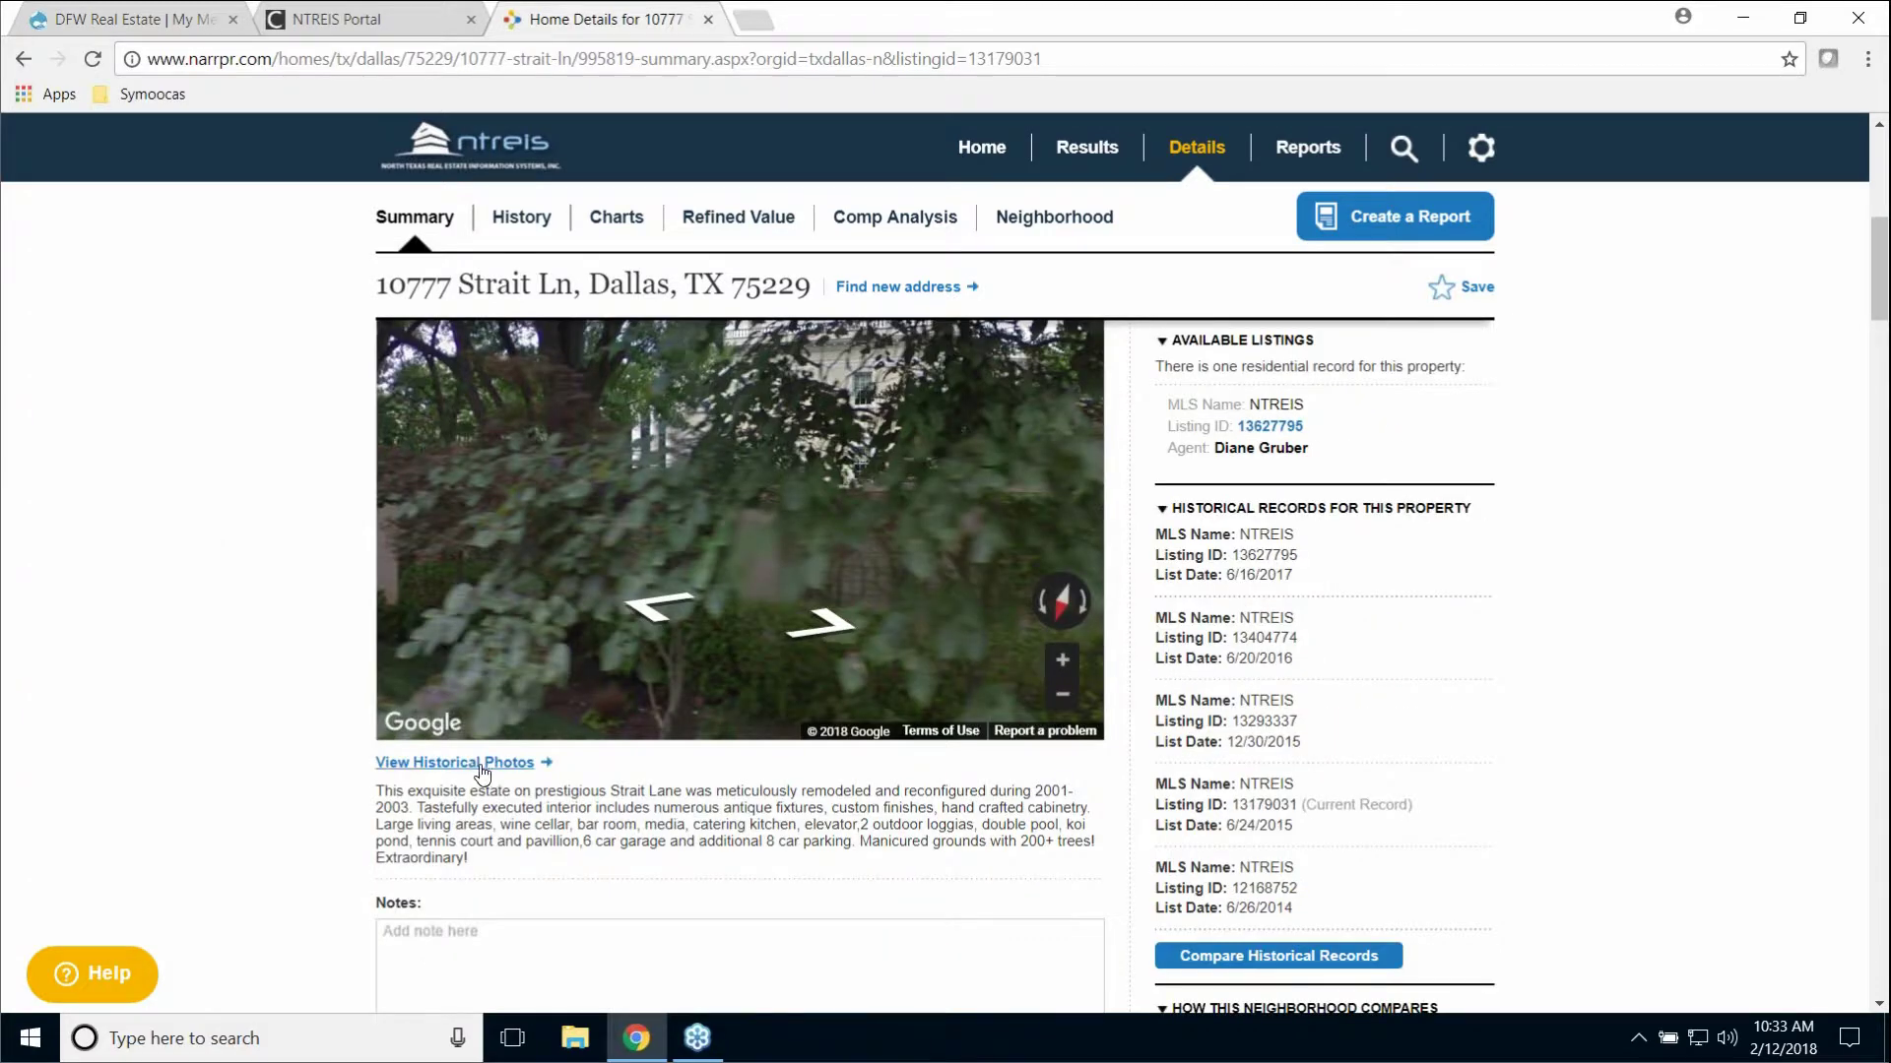
{"action": "left_click", "coordinate": [482, 764]}
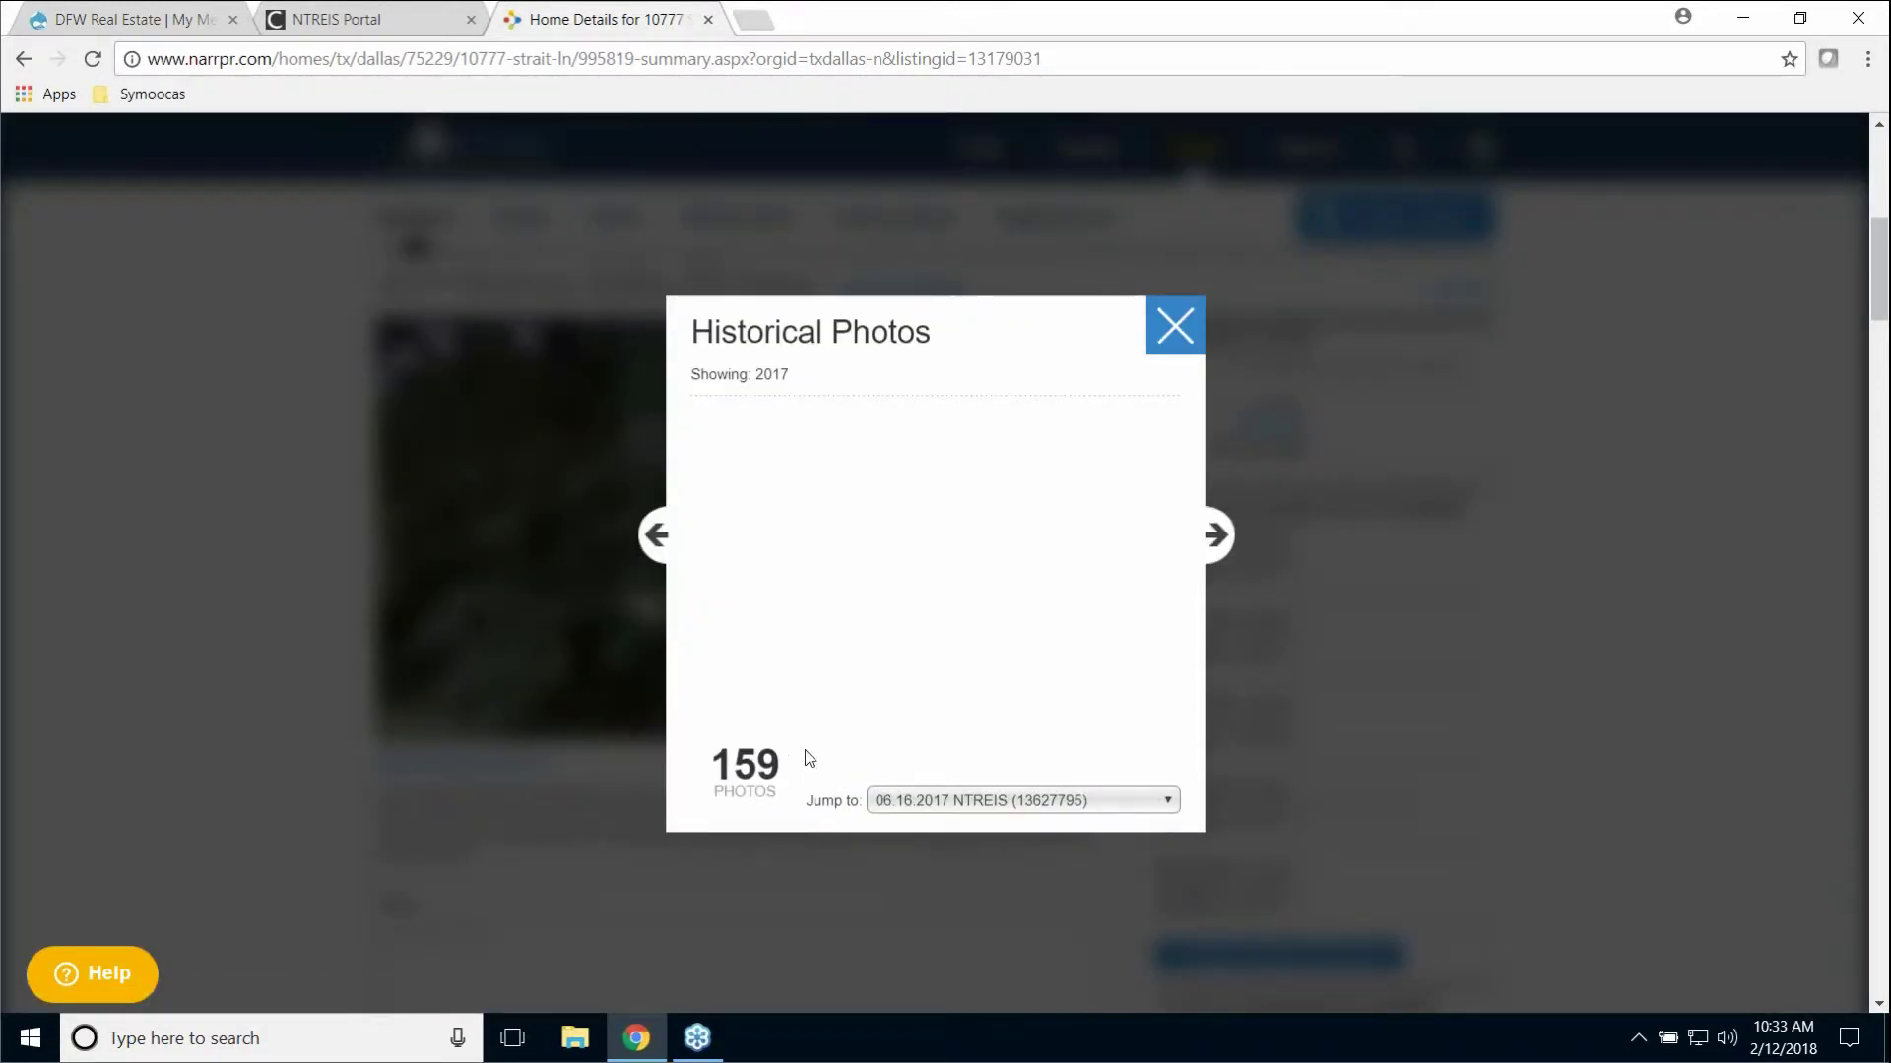
{"action": "left_click", "coordinate": [1033, 807]}
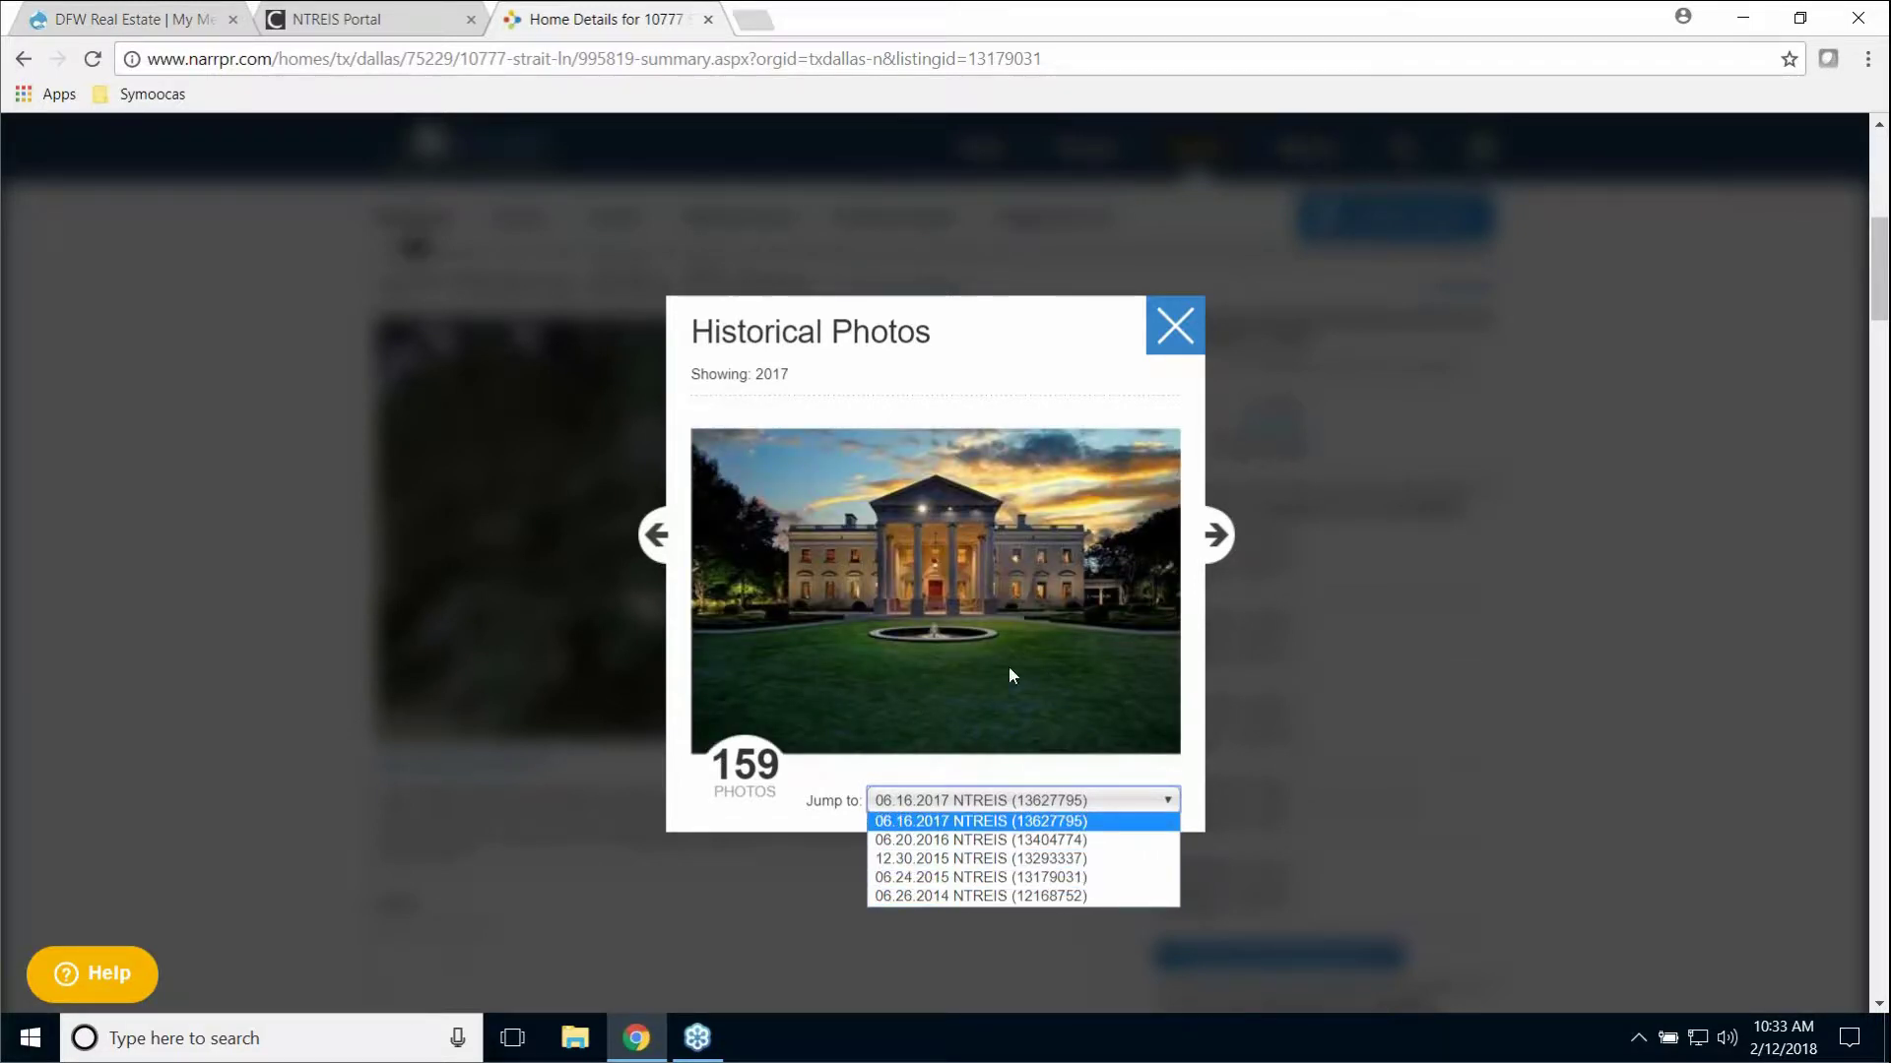
{"action": "left_click", "coordinate": [1032, 896]}
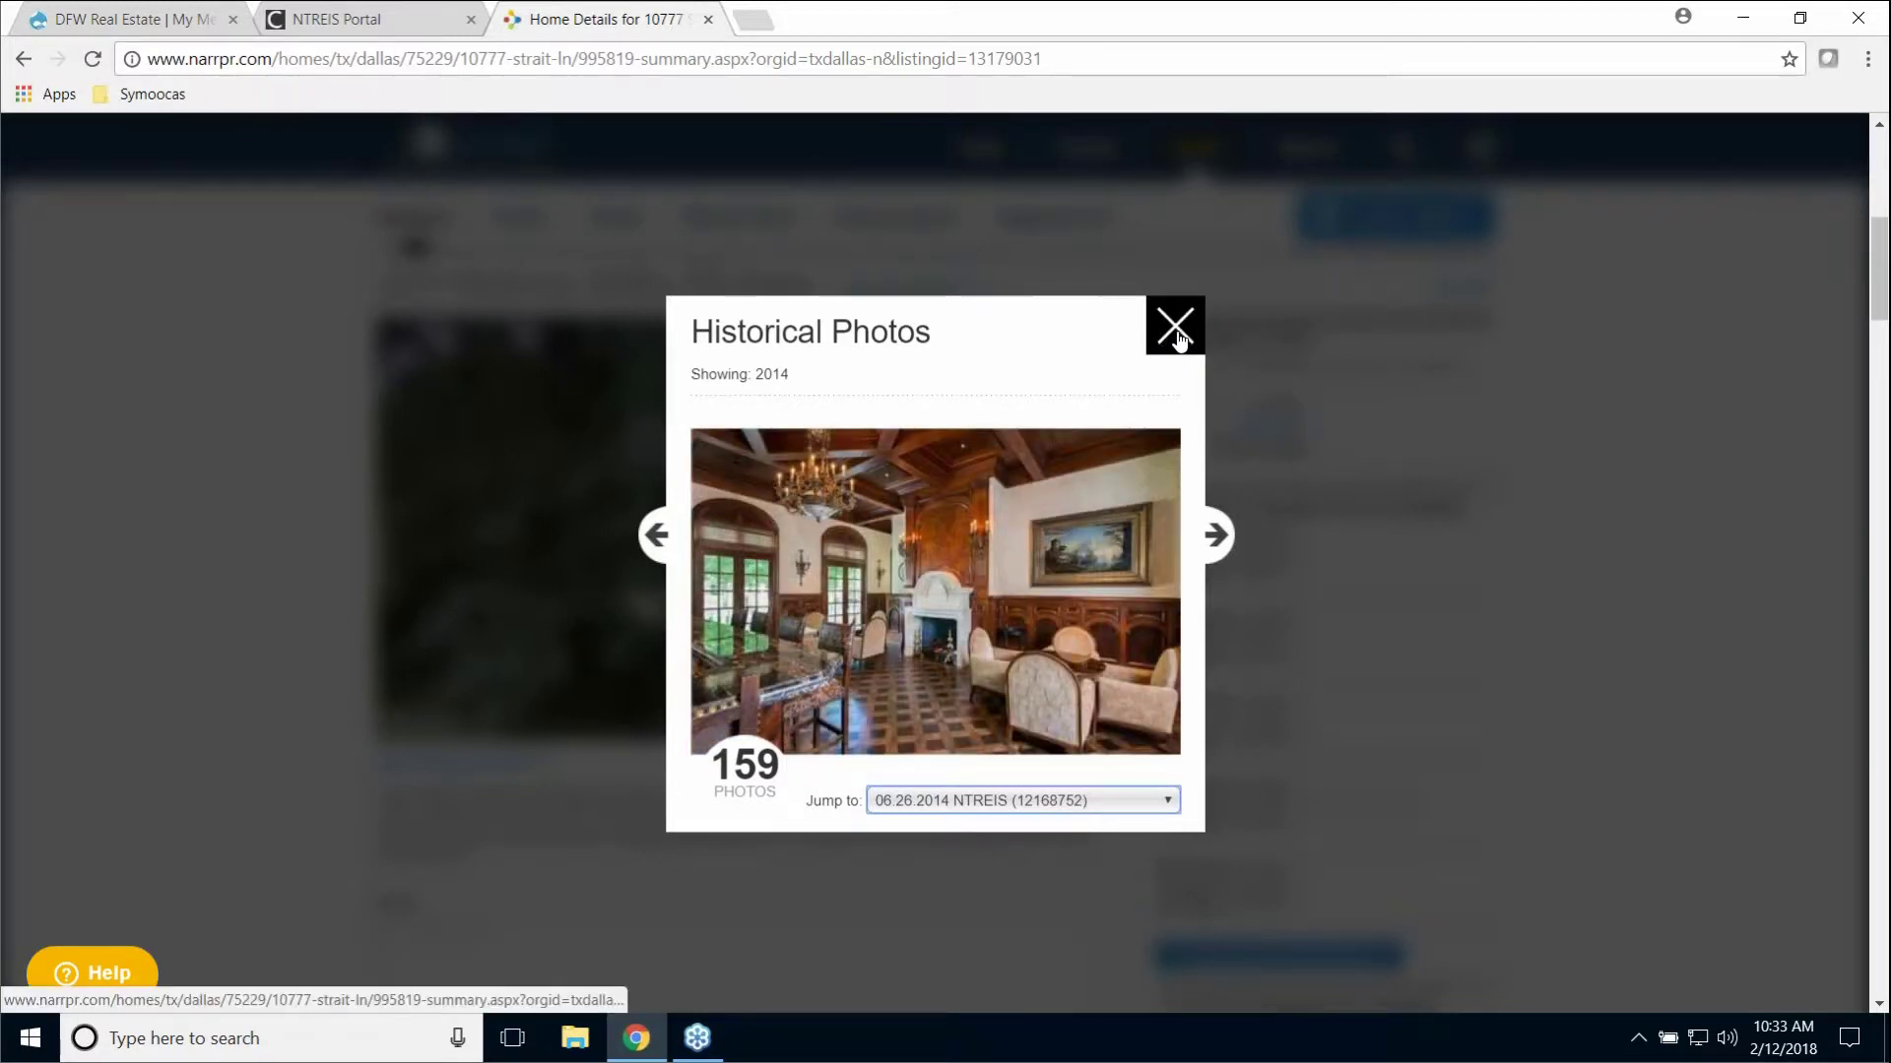
{"action": "left_click", "coordinate": [1178, 335]}
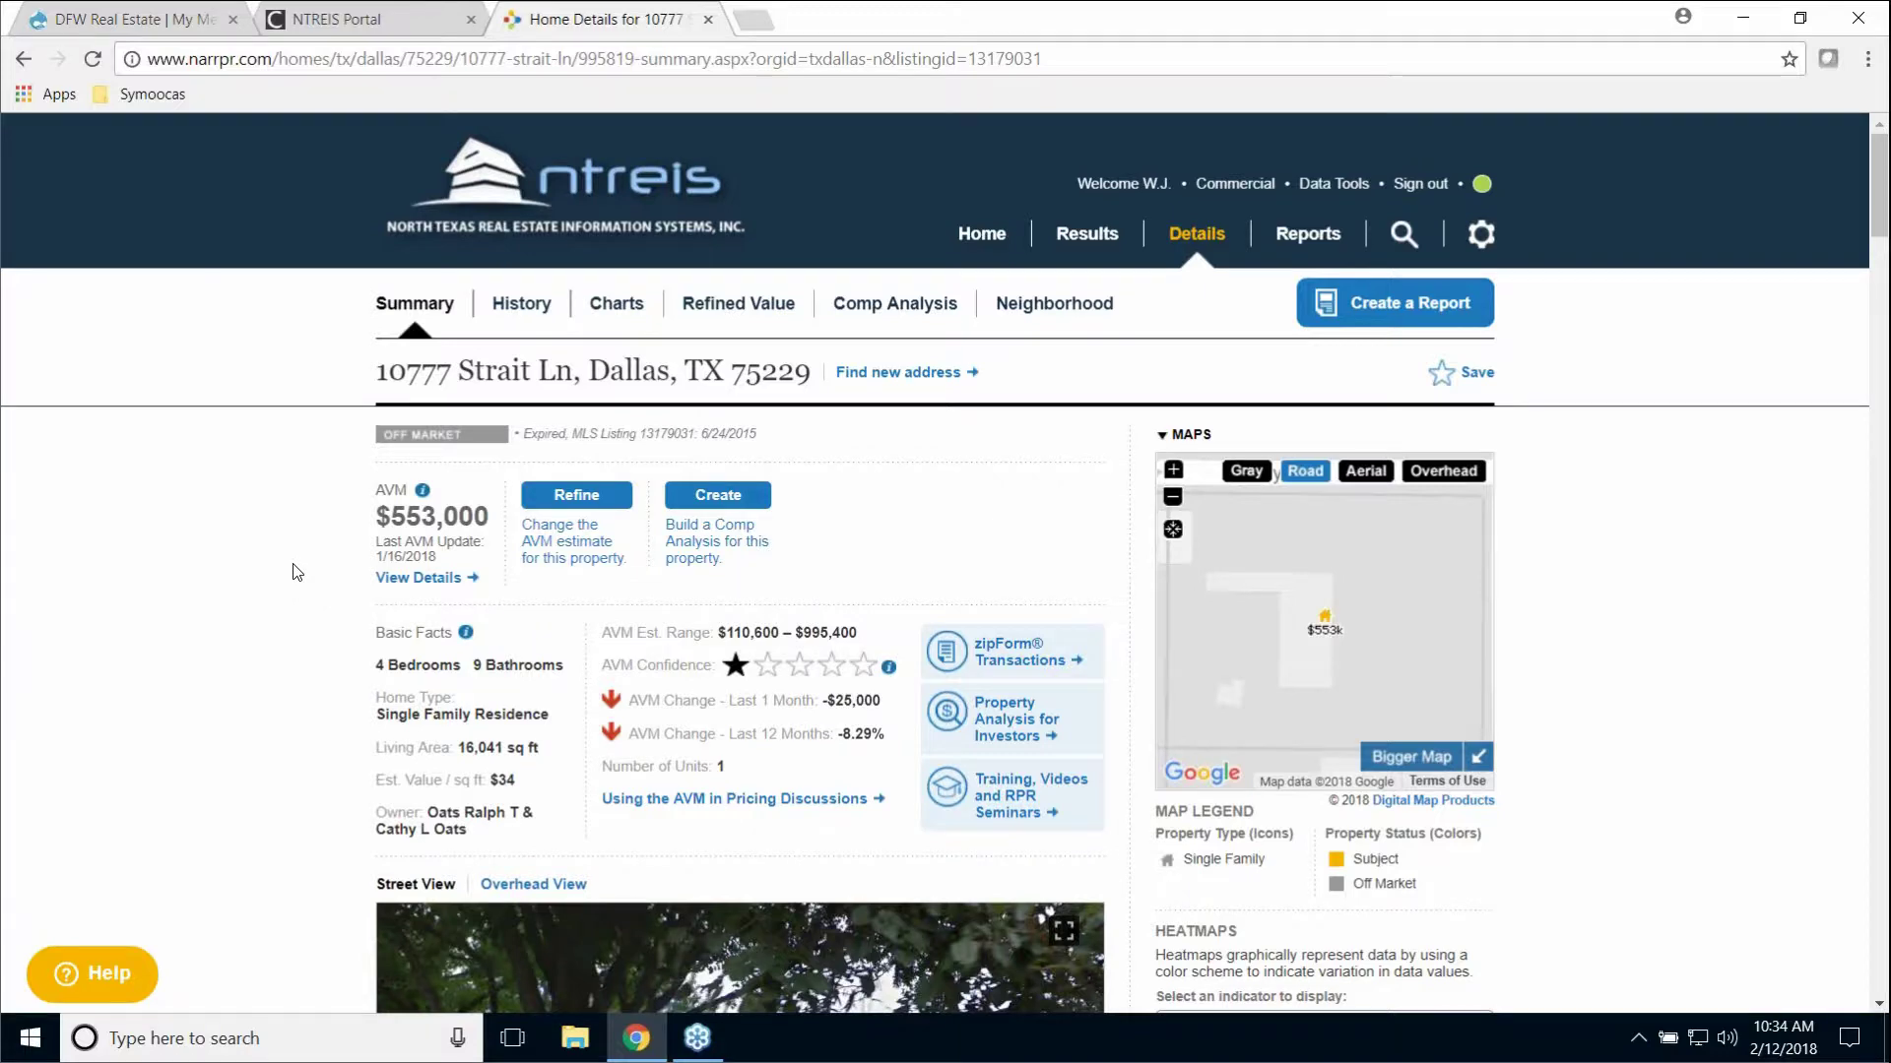
{"action": "scroll", "coordinate": [295, 569], "scroll_direction": "down", "scroll_amount": 1}
{"action": "scroll", "coordinate": [308, 566], "scroll_direction": "down", "scroll_amount": 1}
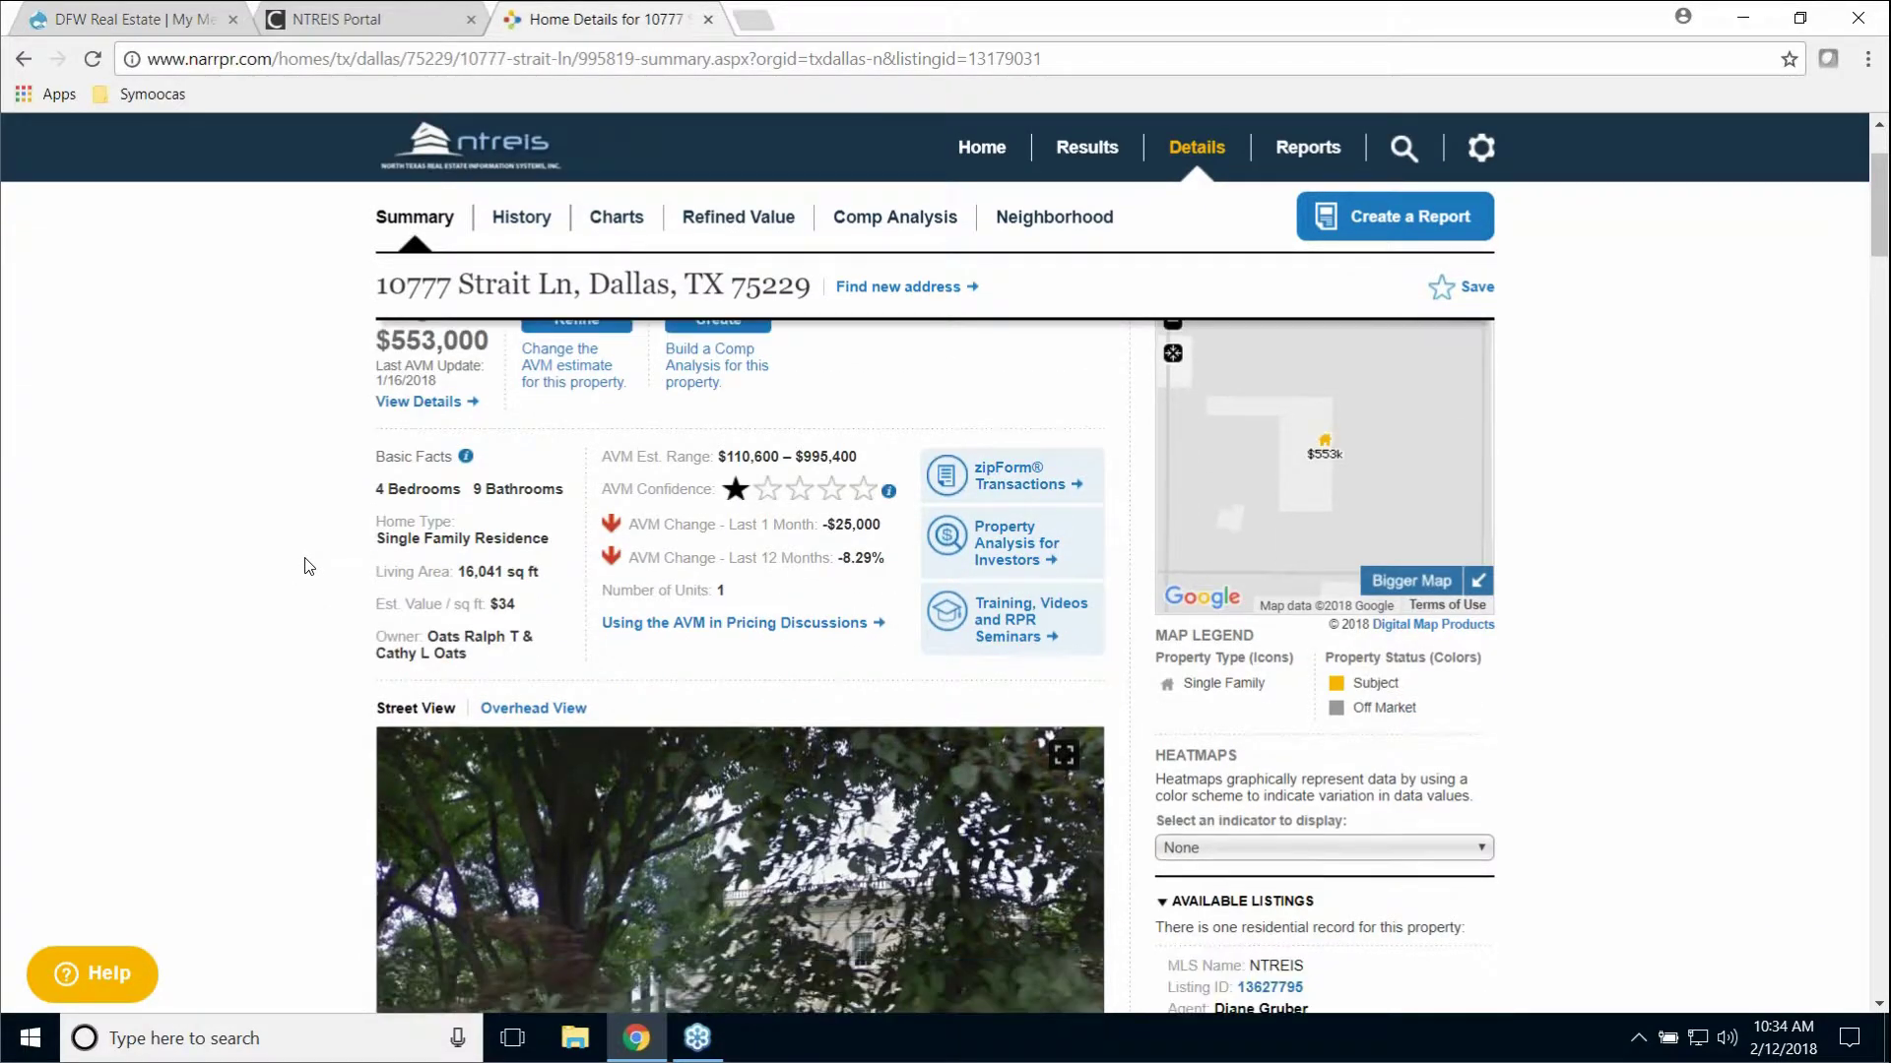
{"action": "scroll", "coordinate": [308, 566], "scroll_direction": "down", "scroll_amount": 1}
{"action": "scroll", "coordinate": [308, 566], "scroll_direction": "up", "scroll_amount": 1}
{"action": "scroll", "coordinate": [426, 562], "scroll_direction": "up", "scroll_amount": 1}
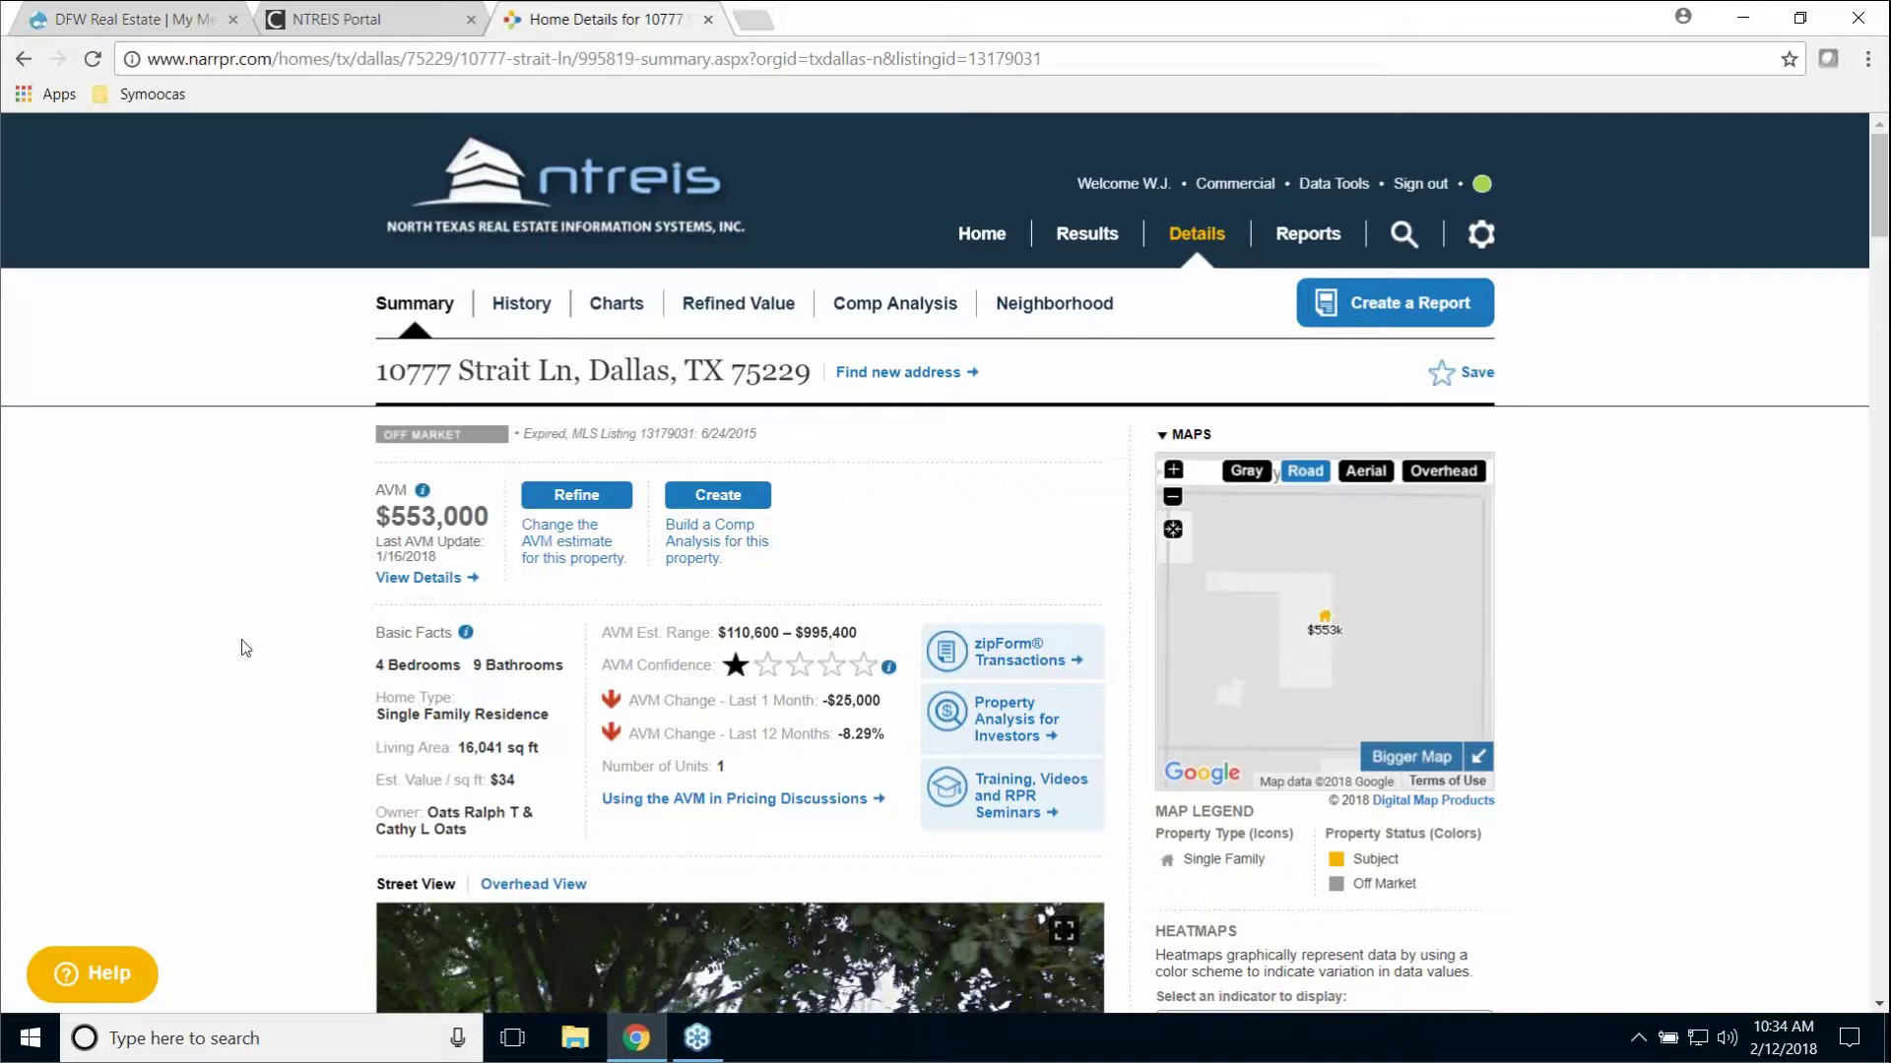
{"action": "scroll", "coordinate": [215, 674], "scroll_direction": "down", "scroll_amount": 1}
{"action": "scroll", "coordinate": [214, 673], "scroll_direction": "down", "scroll_amount": 10}
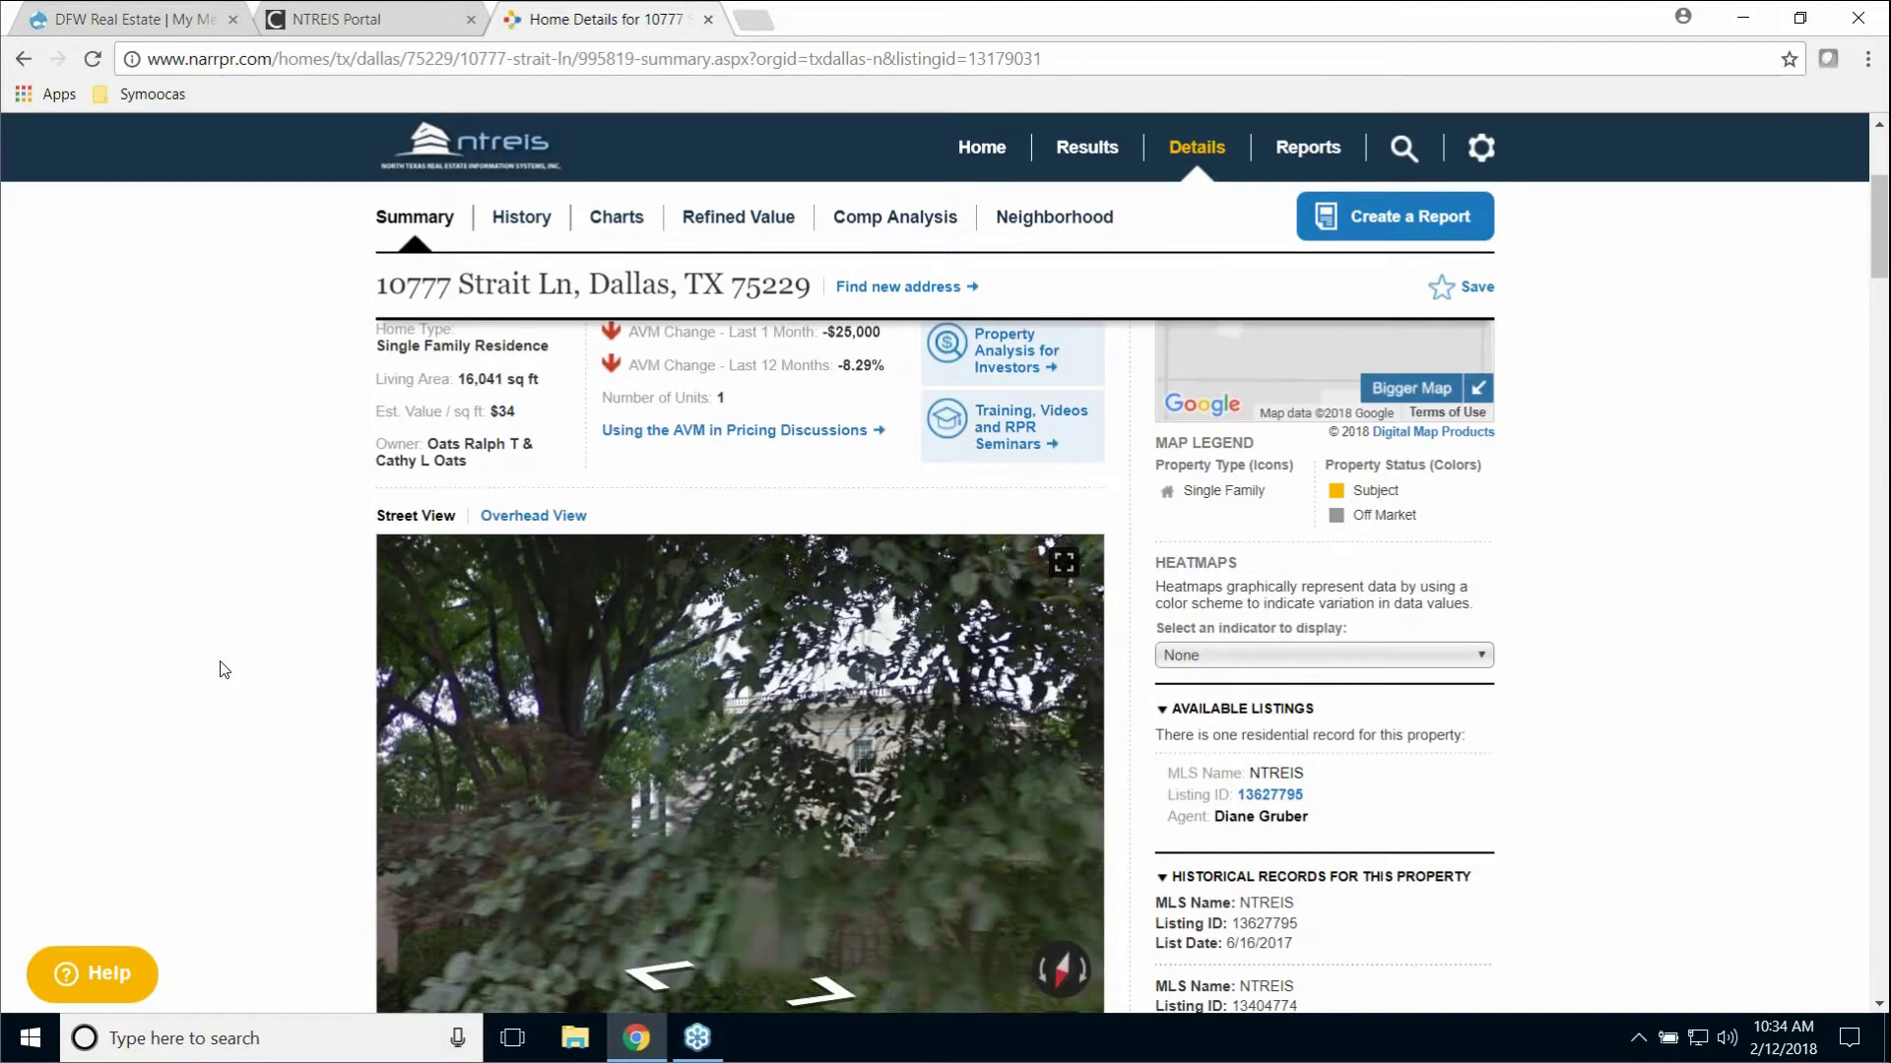
{"action": "scroll", "coordinate": [239, 668], "scroll_direction": "down", "scroll_amount": 8}
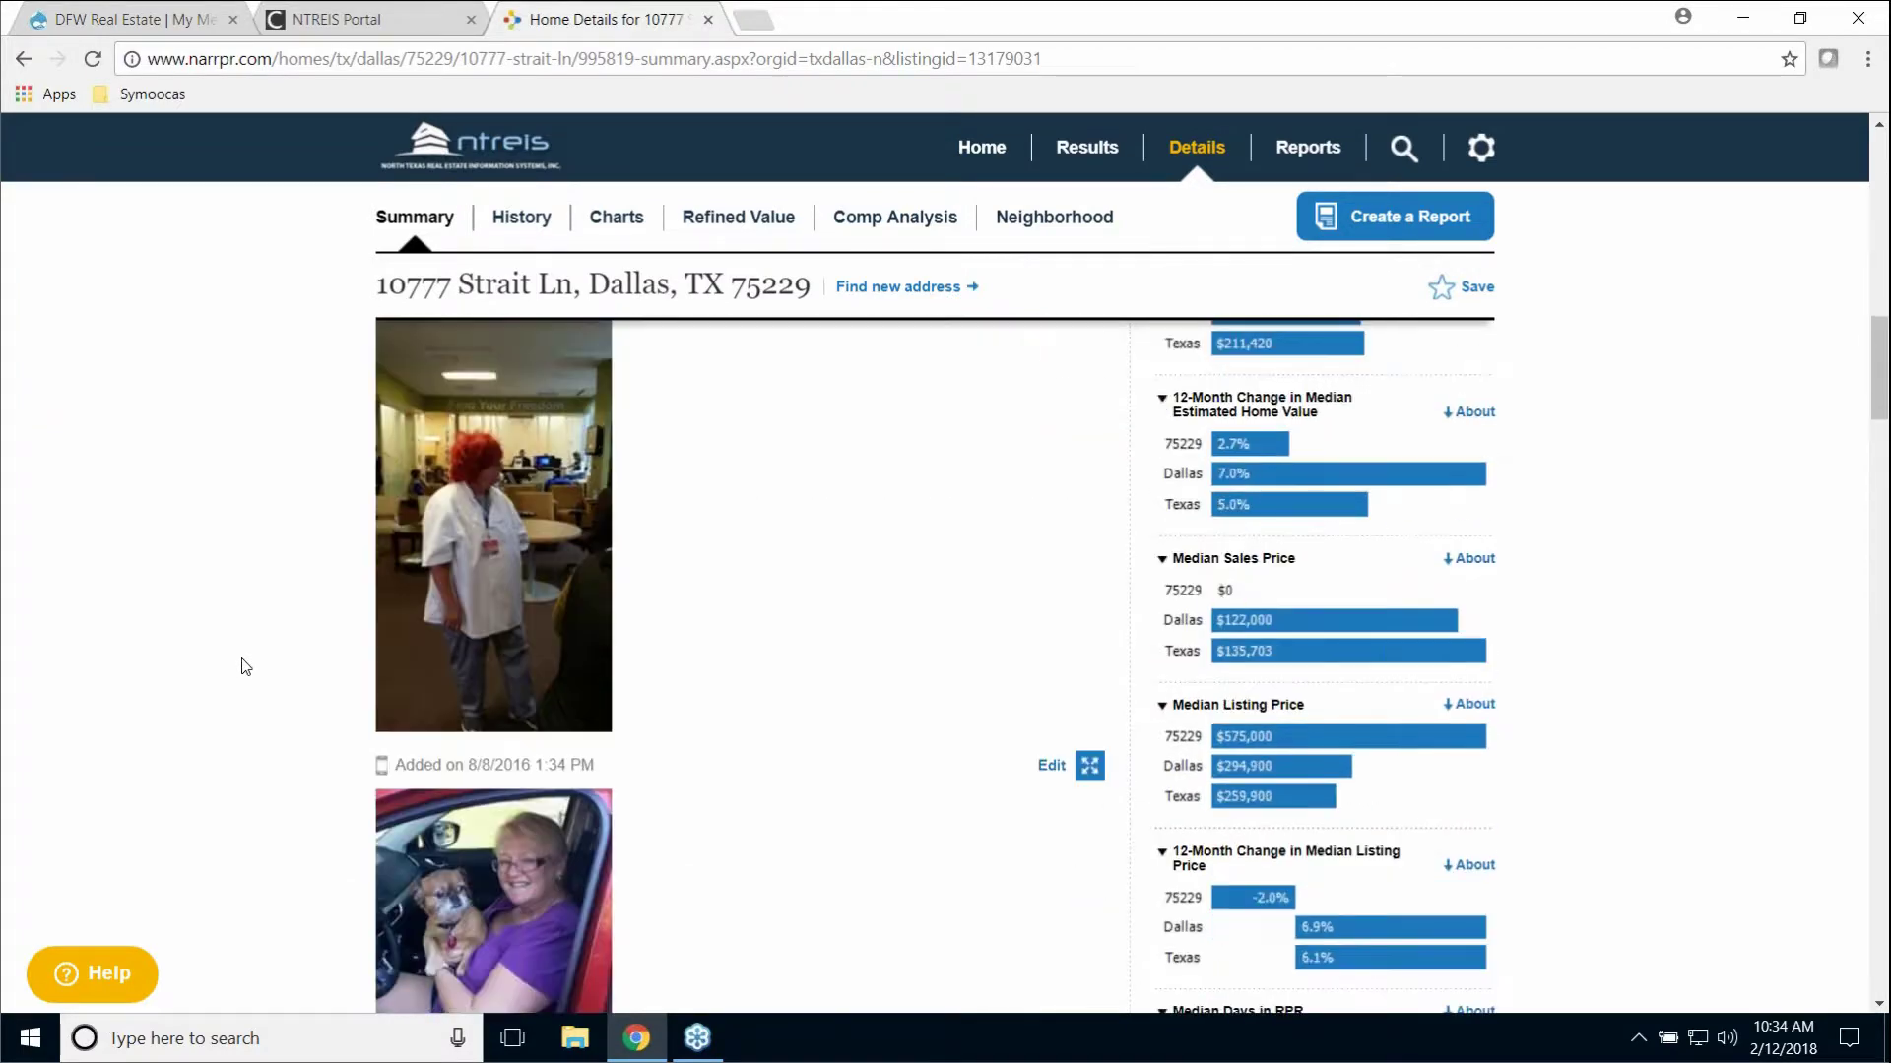
{"action": "scroll", "coordinate": [246, 667], "scroll_direction": "down", "scroll_amount": 5}
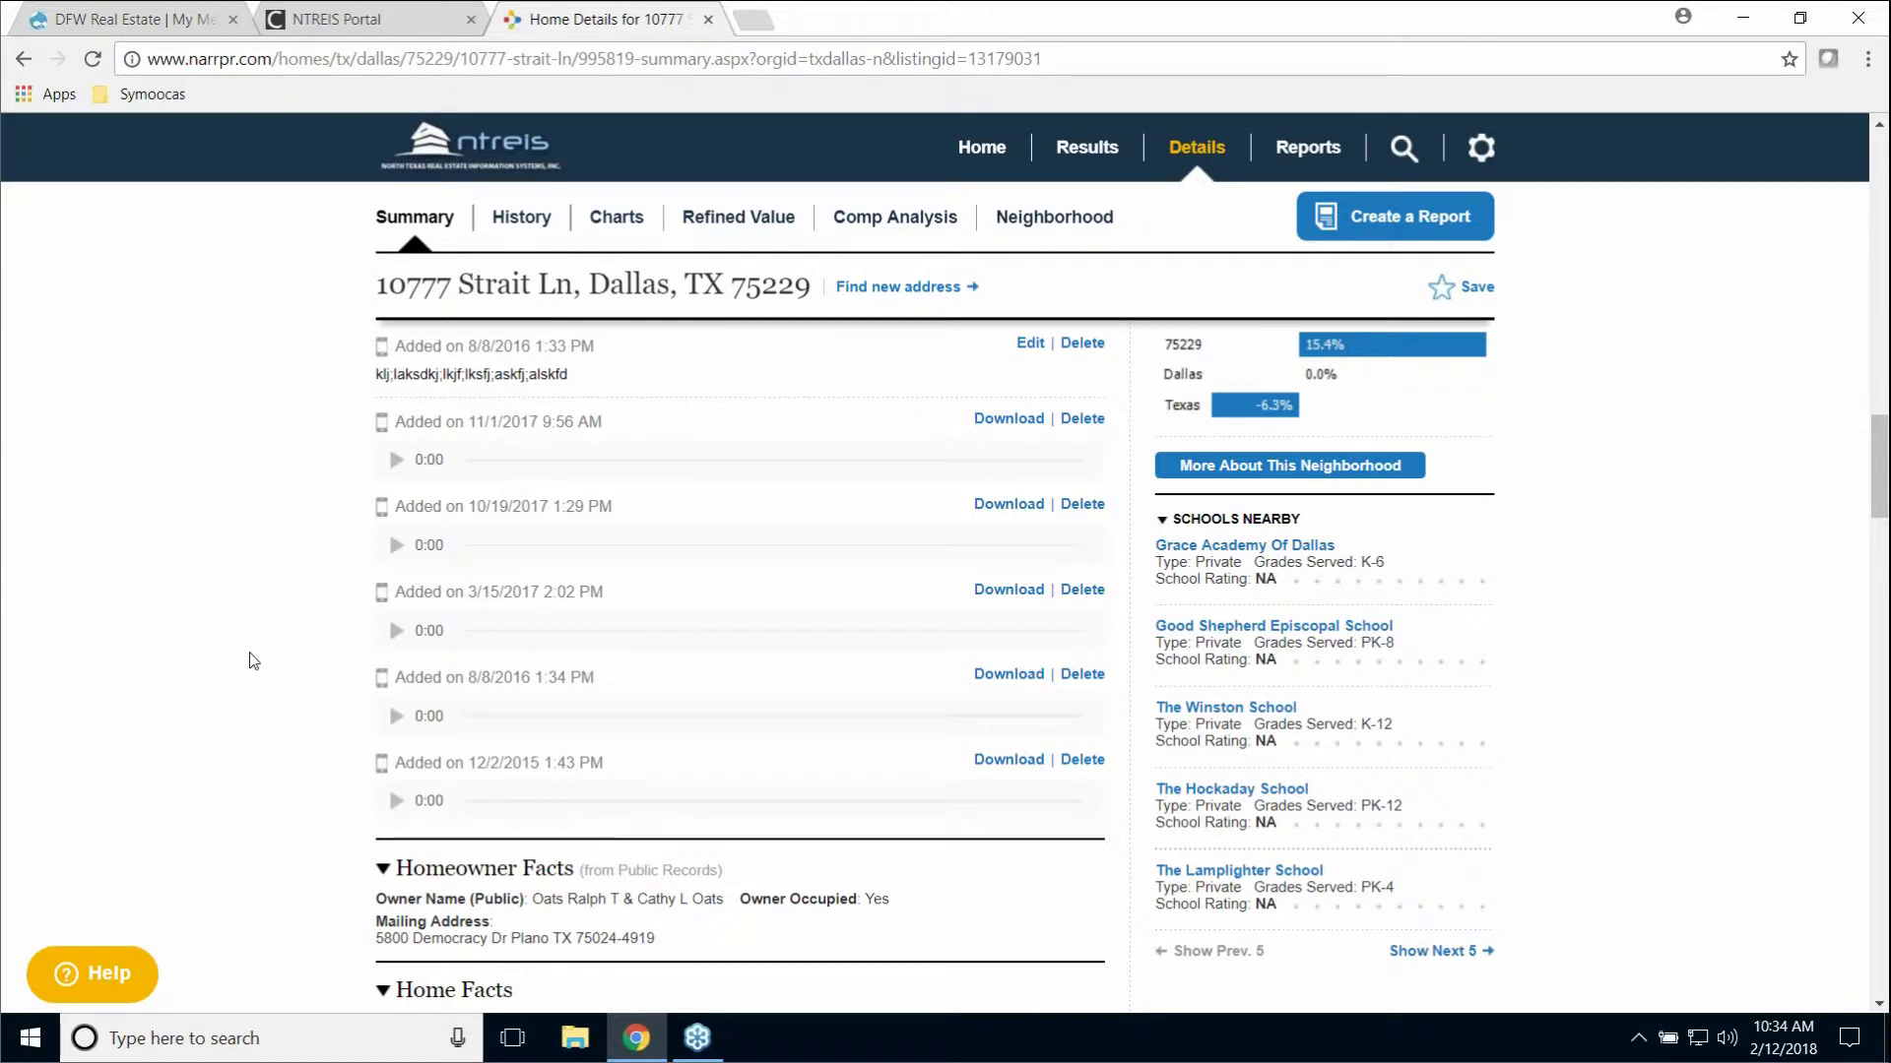
{"action": "scroll", "coordinate": [254, 661], "scroll_direction": "up", "scroll_amount": 10}
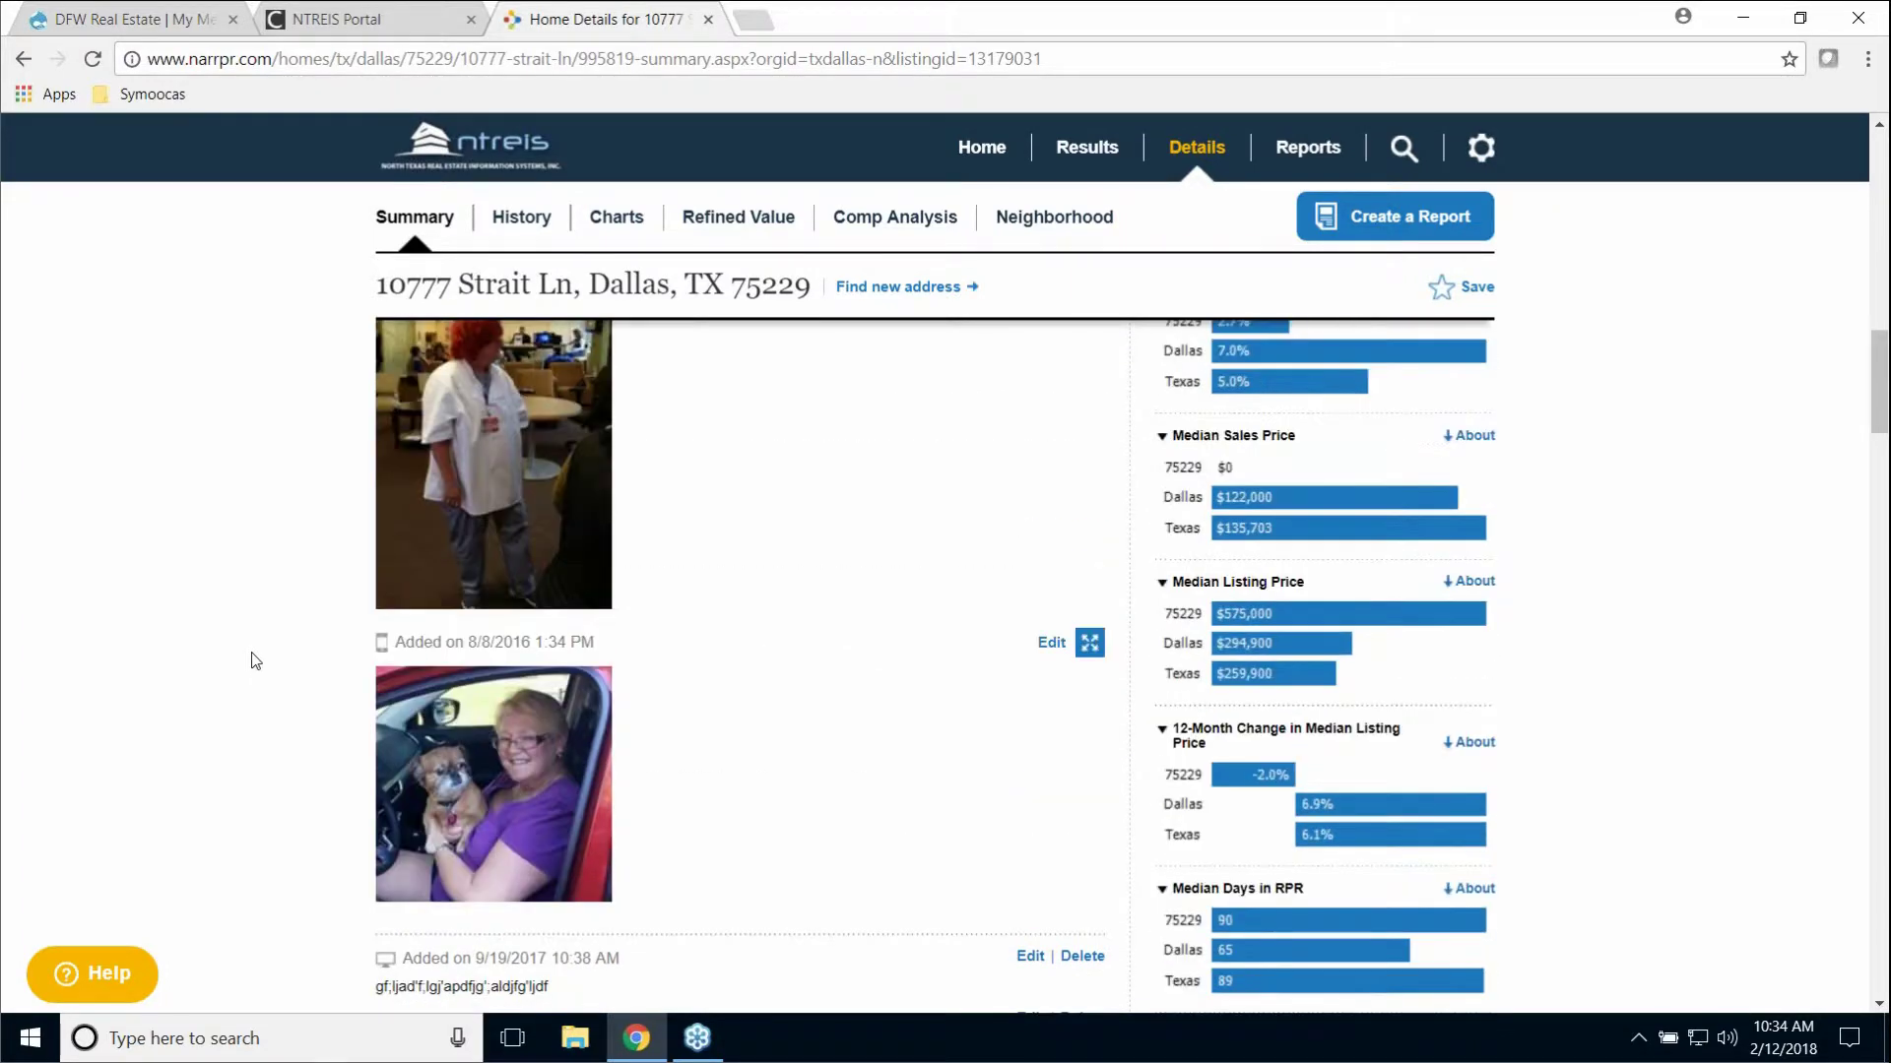
{"action": "scroll", "coordinate": [255, 661], "scroll_direction": "down", "scroll_amount": 3}
{"action": "scroll", "coordinate": [255, 658], "scroll_direction": "down", "scroll_amount": 1}
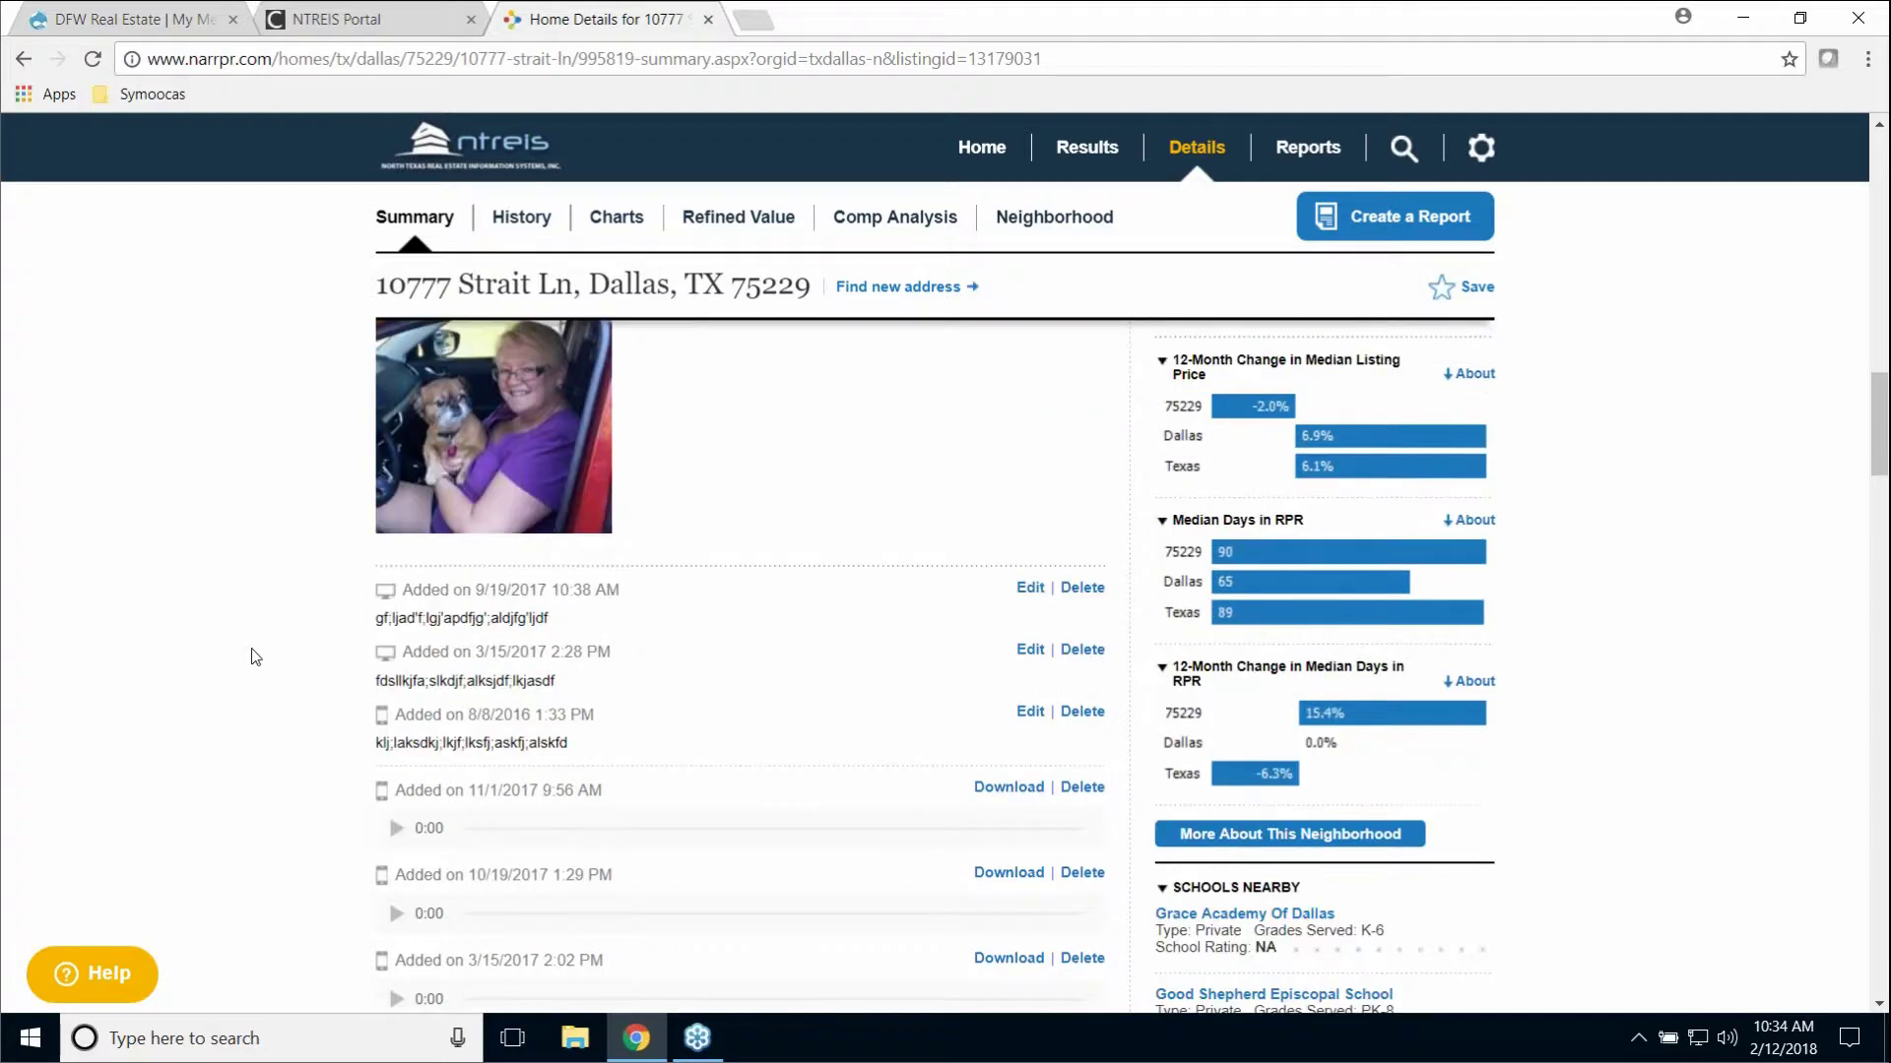
{"action": "scroll", "coordinate": [255, 656], "scroll_direction": "down", "scroll_amount": 5}
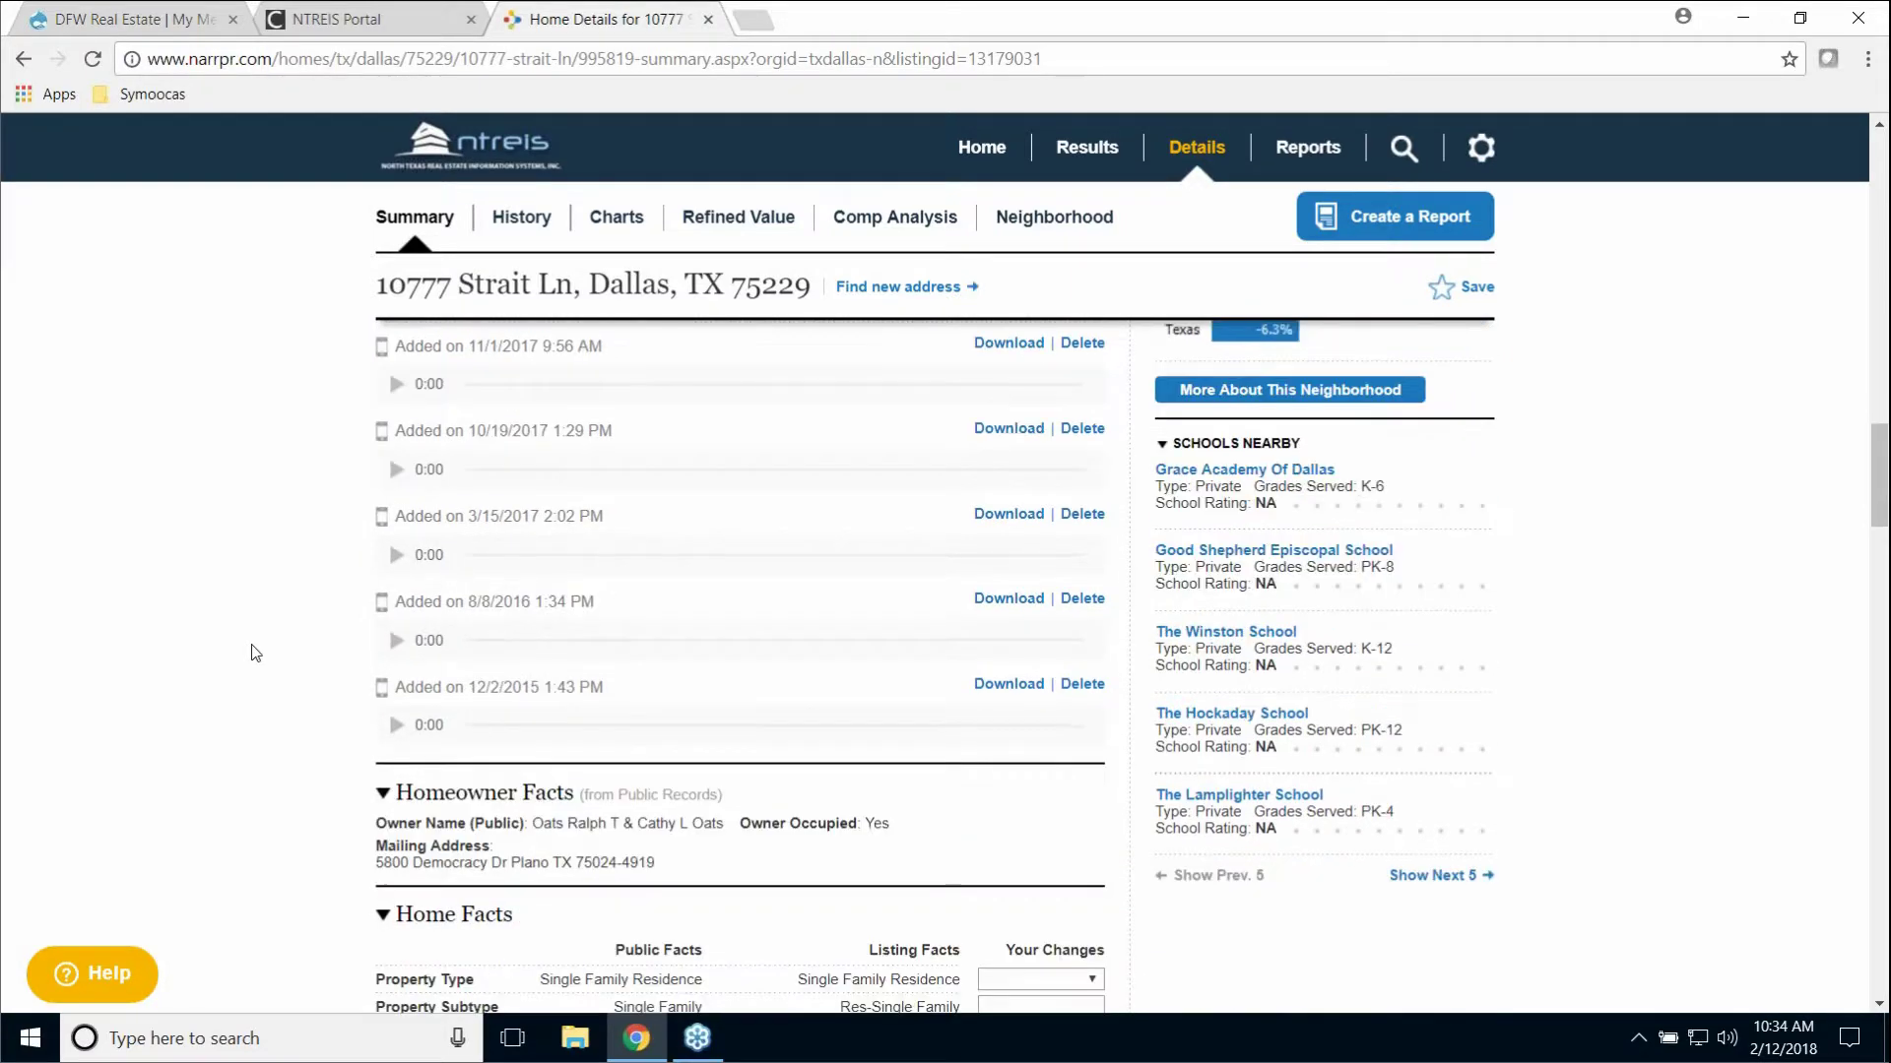
{"action": "scroll", "coordinate": [255, 653], "scroll_direction": "down", "scroll_amount": 11}
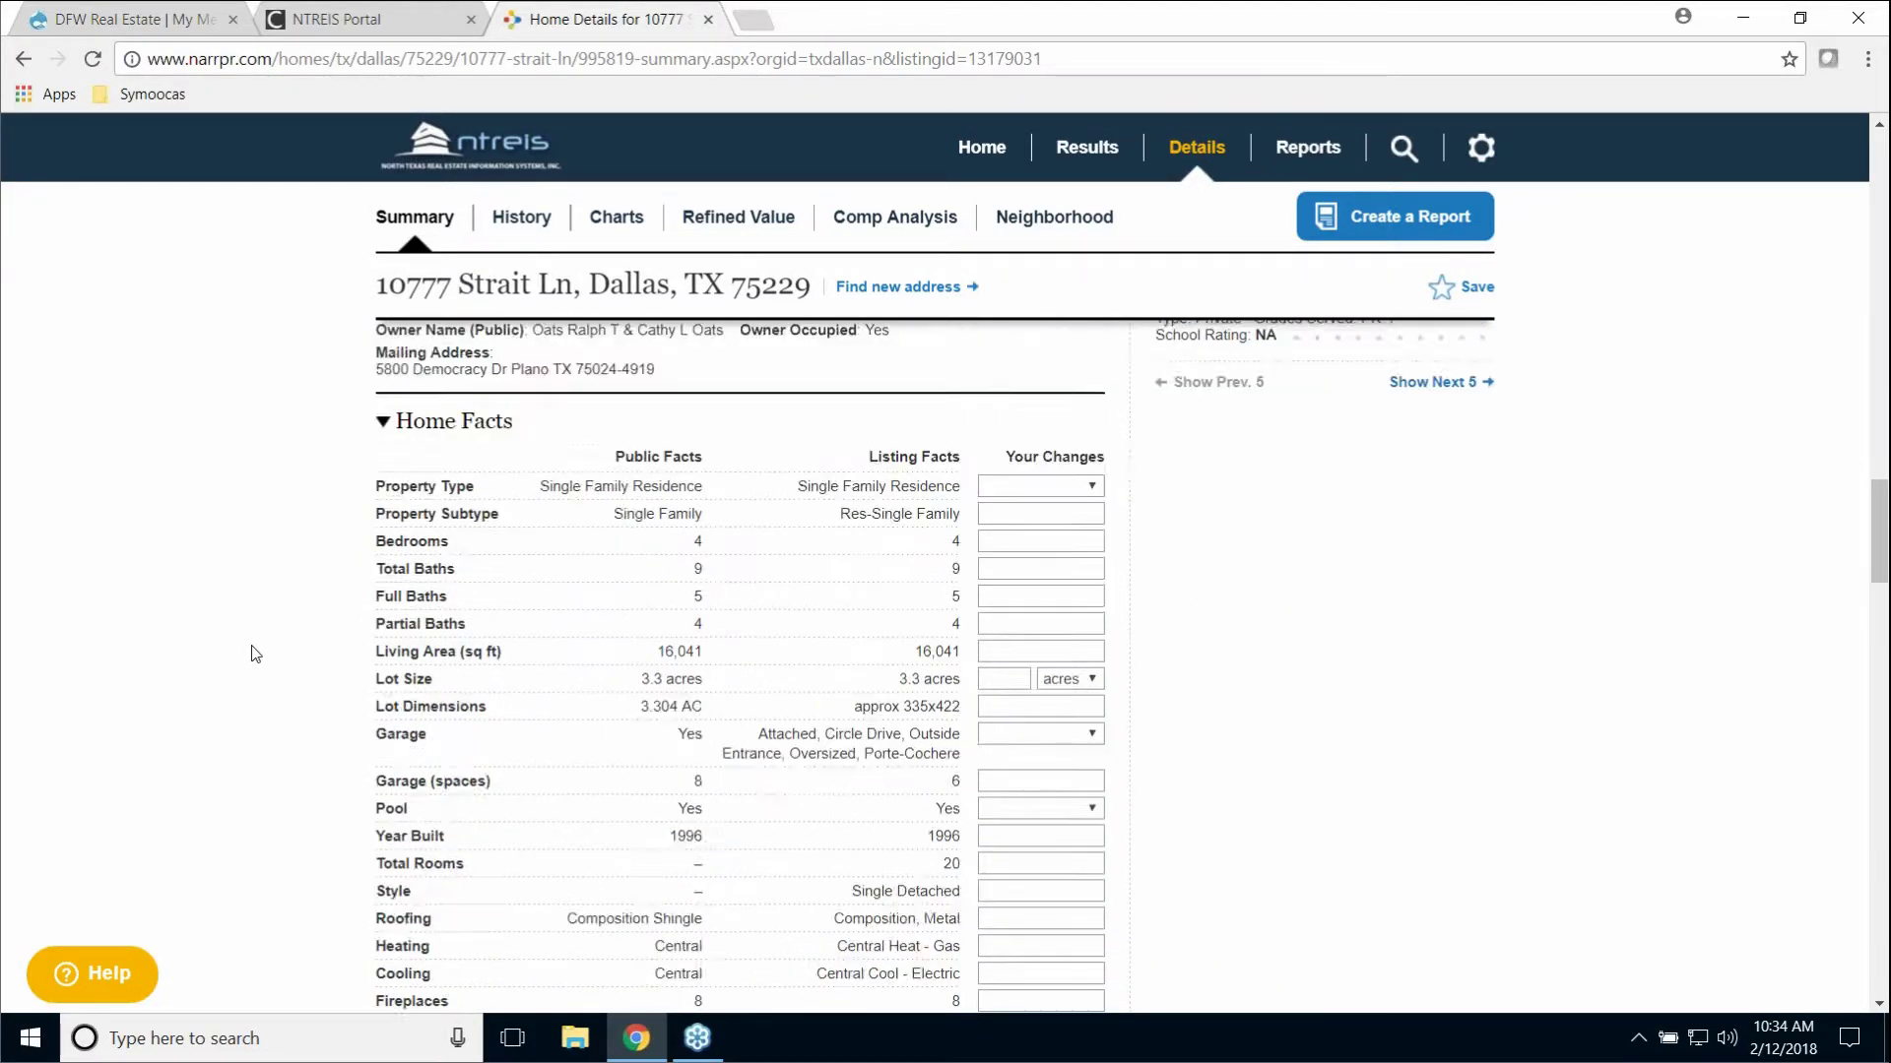
{"action": "scroll", "coordinate": [254, 656], "scroll_direction": "down", "scroll_amount": 2}
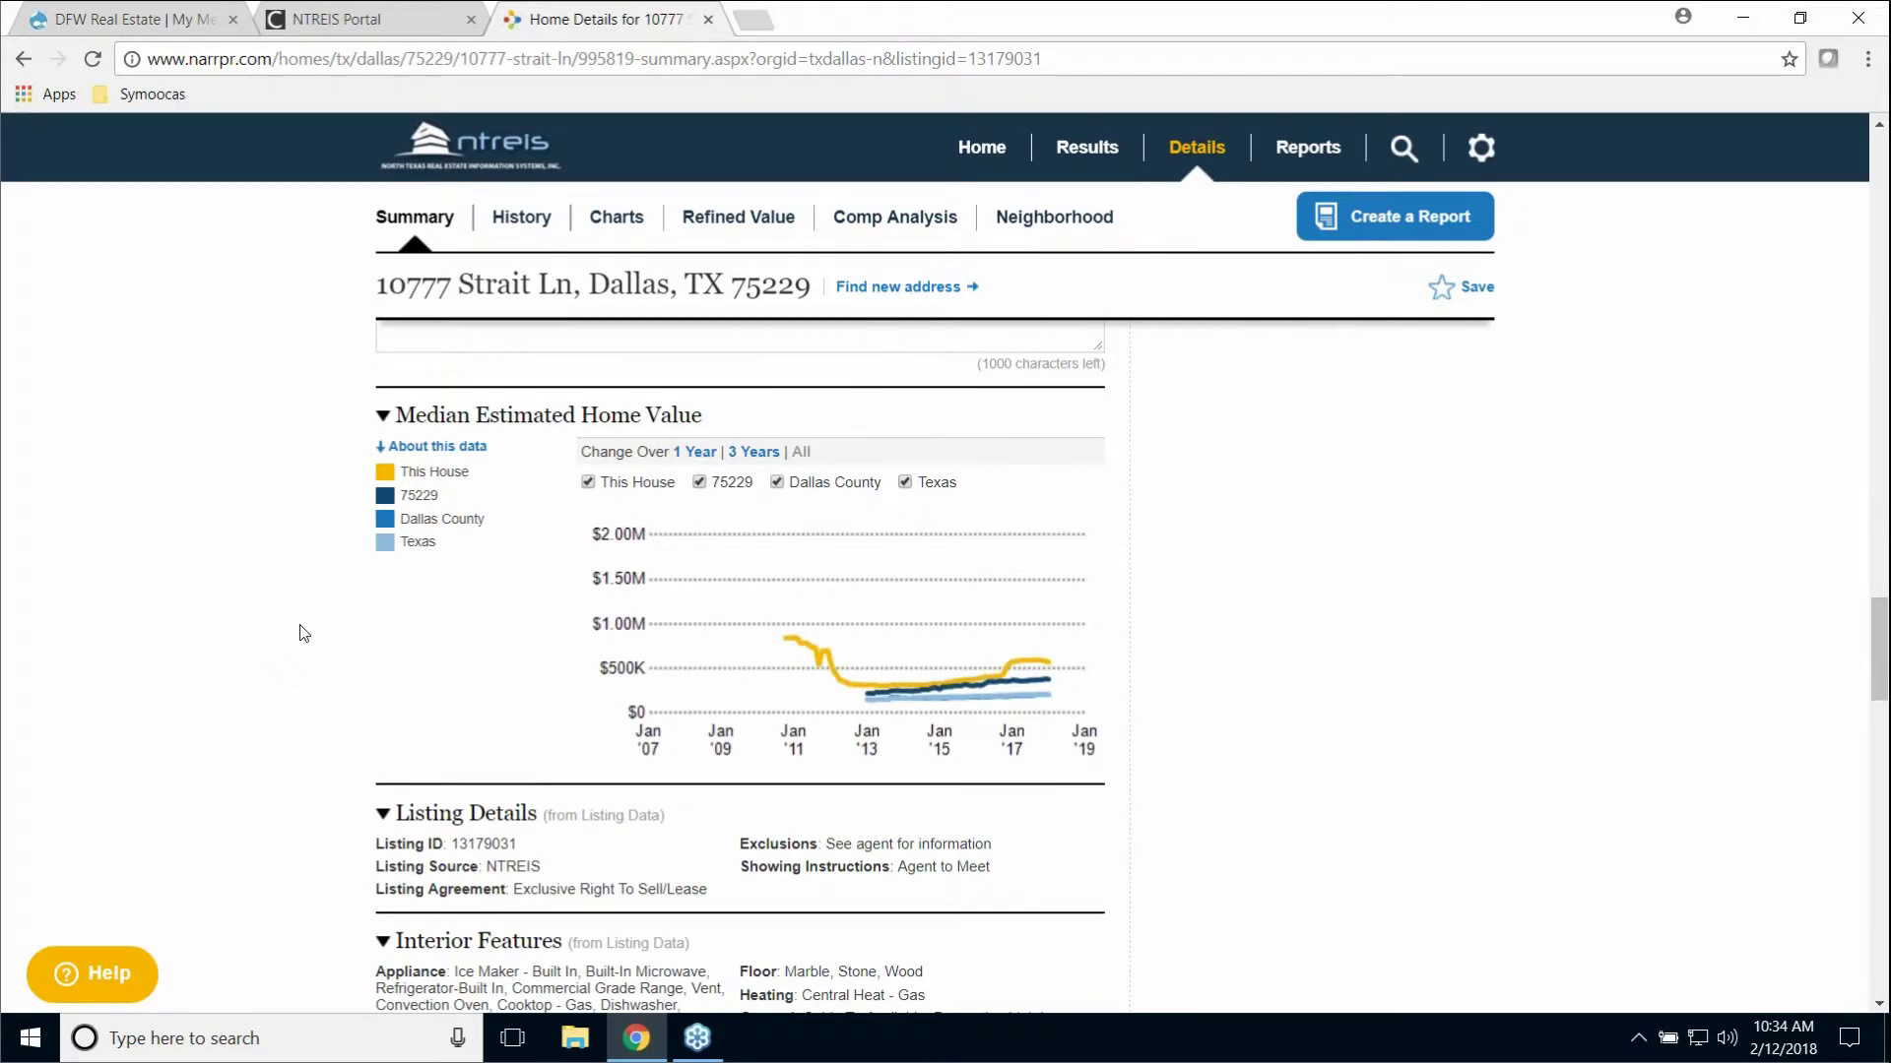
{"action": "scroll", "coordinate": [305, 633], "scroll_direction": "up", "scroll_amount": 15}
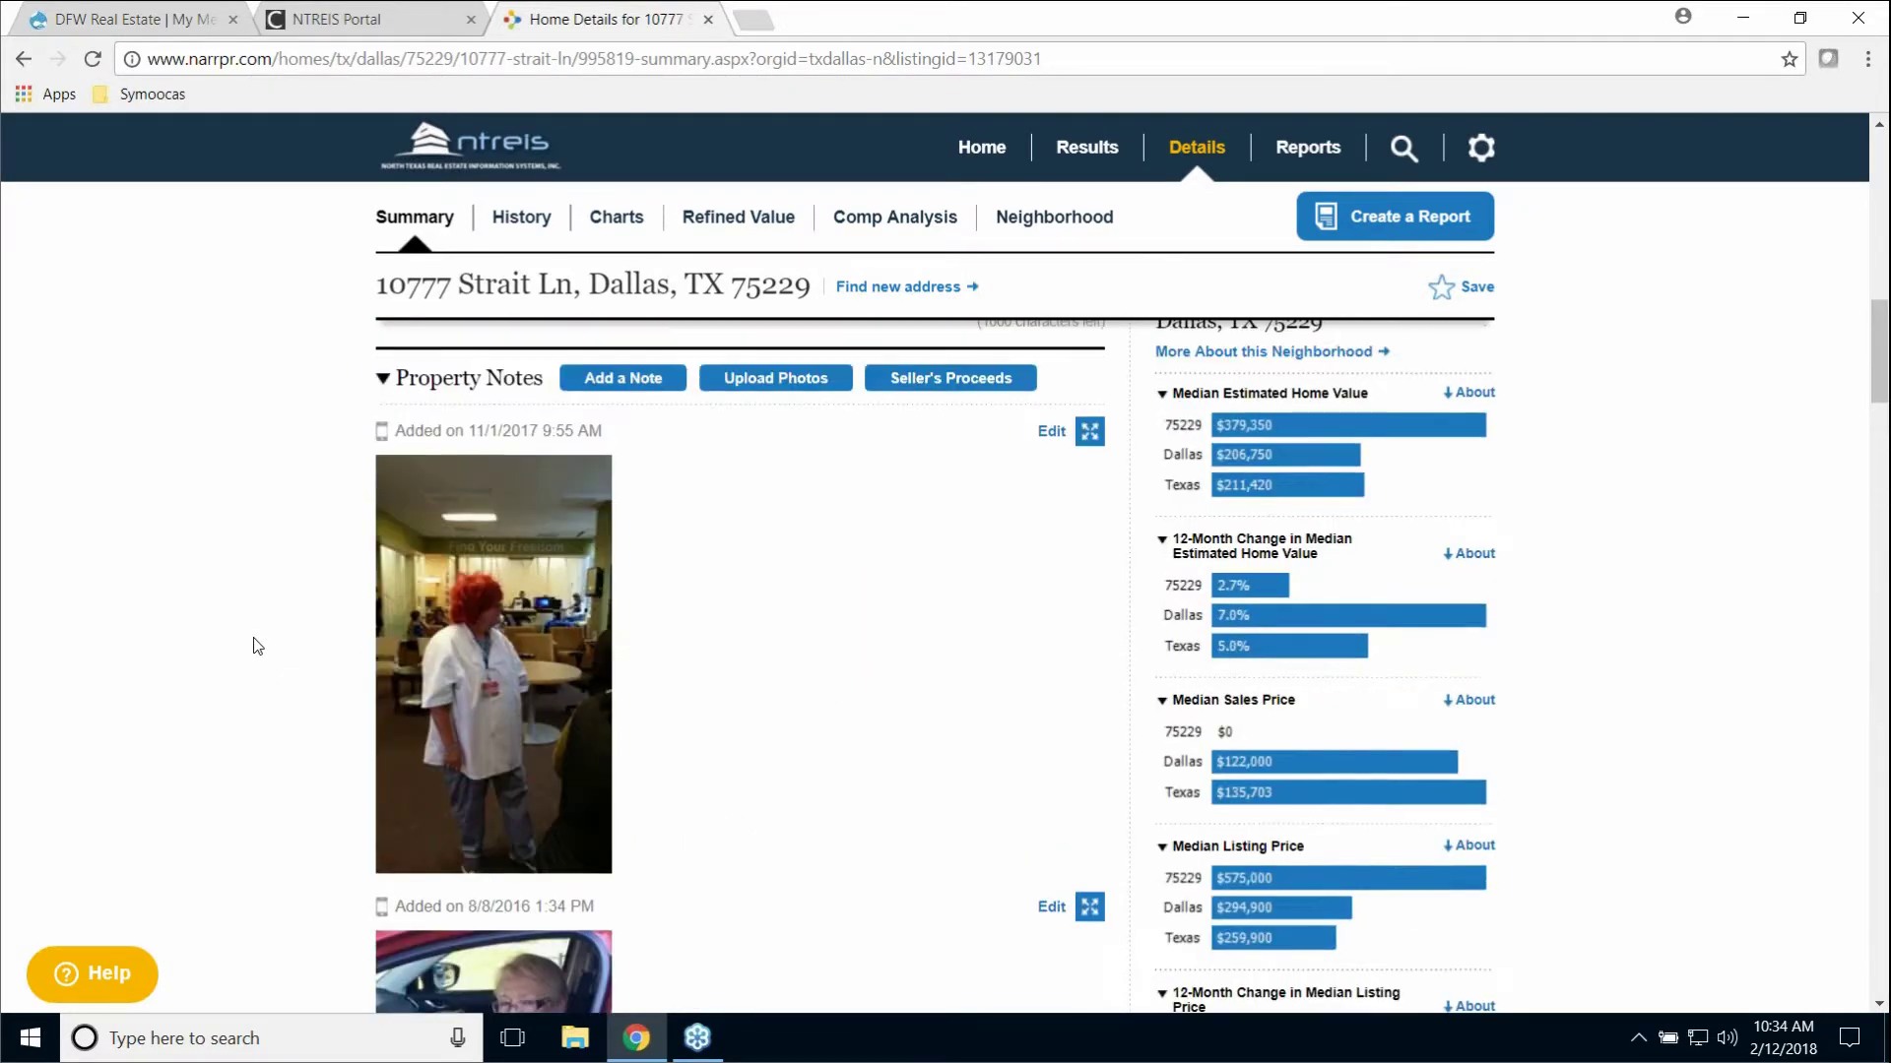
{"action": "scroll", "coordinate": [255, 646], "scroll_direction": "up", "scroll_amount": 11}
{"action": "scroll", "coordinate": [748, 701], "scroll_direction": "down", "scroll_amount": 3}
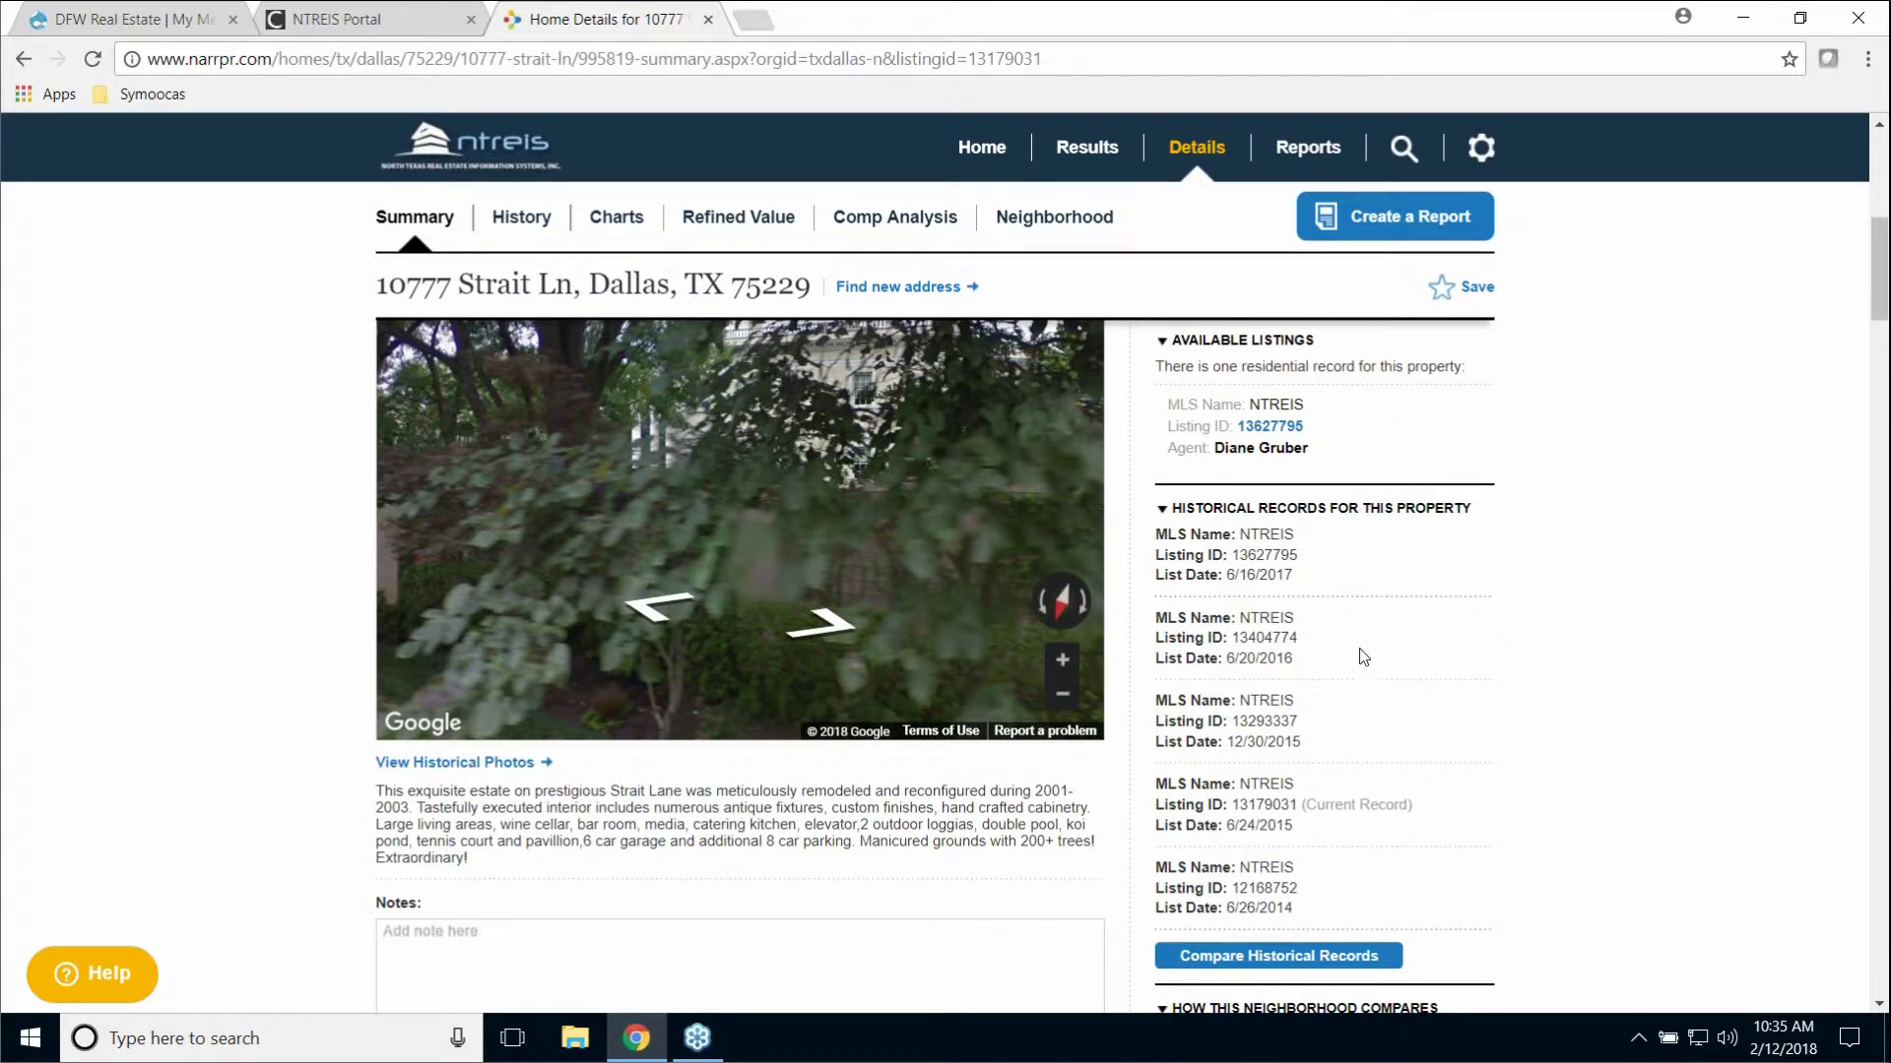
{"action": "scroll", "coordinate": [1525, 705], "scroll_direction": "up", "scroll_amount": 3}
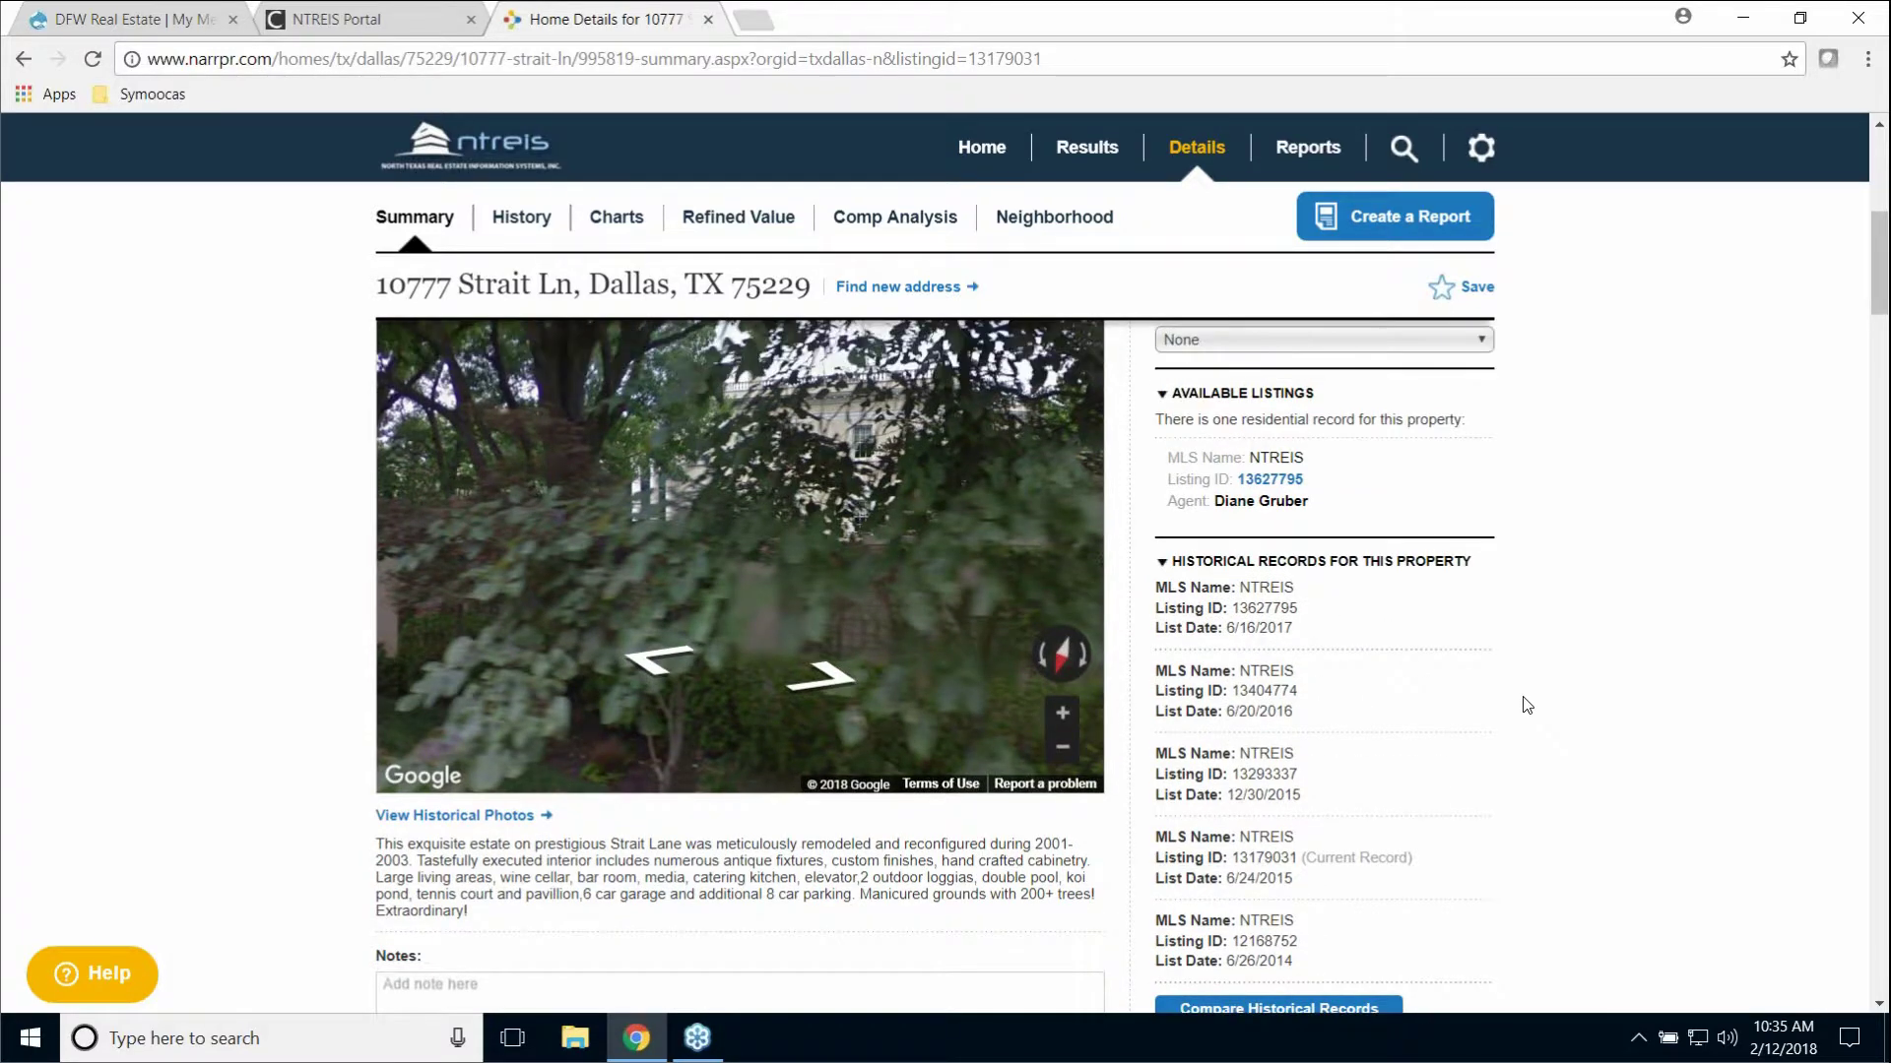
{"action": "scroll", "coordinate": [1525, 705], "scroll_direction": "up", "scroll_amount": 5}
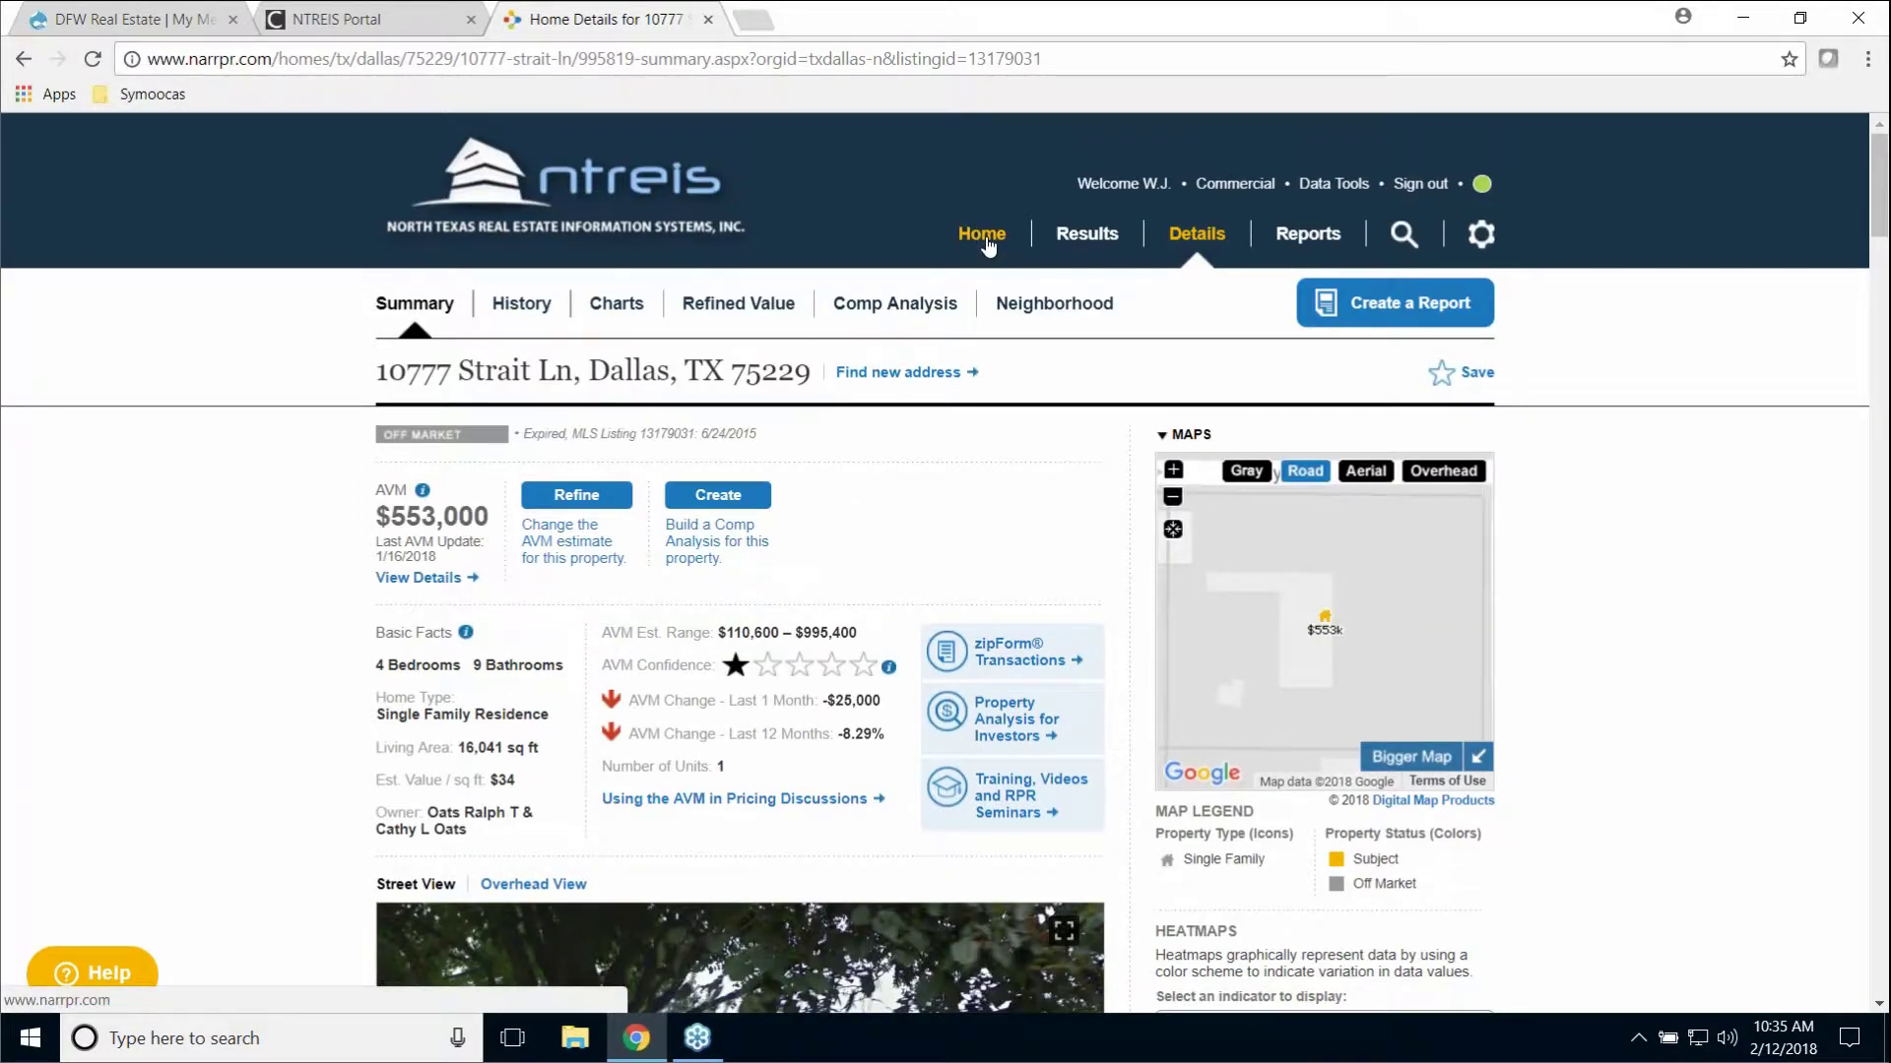
Step: Reload the Home search page and expand the Advanced For Sale search form
{"action": "left_click", "coordinate": [984, 236]}
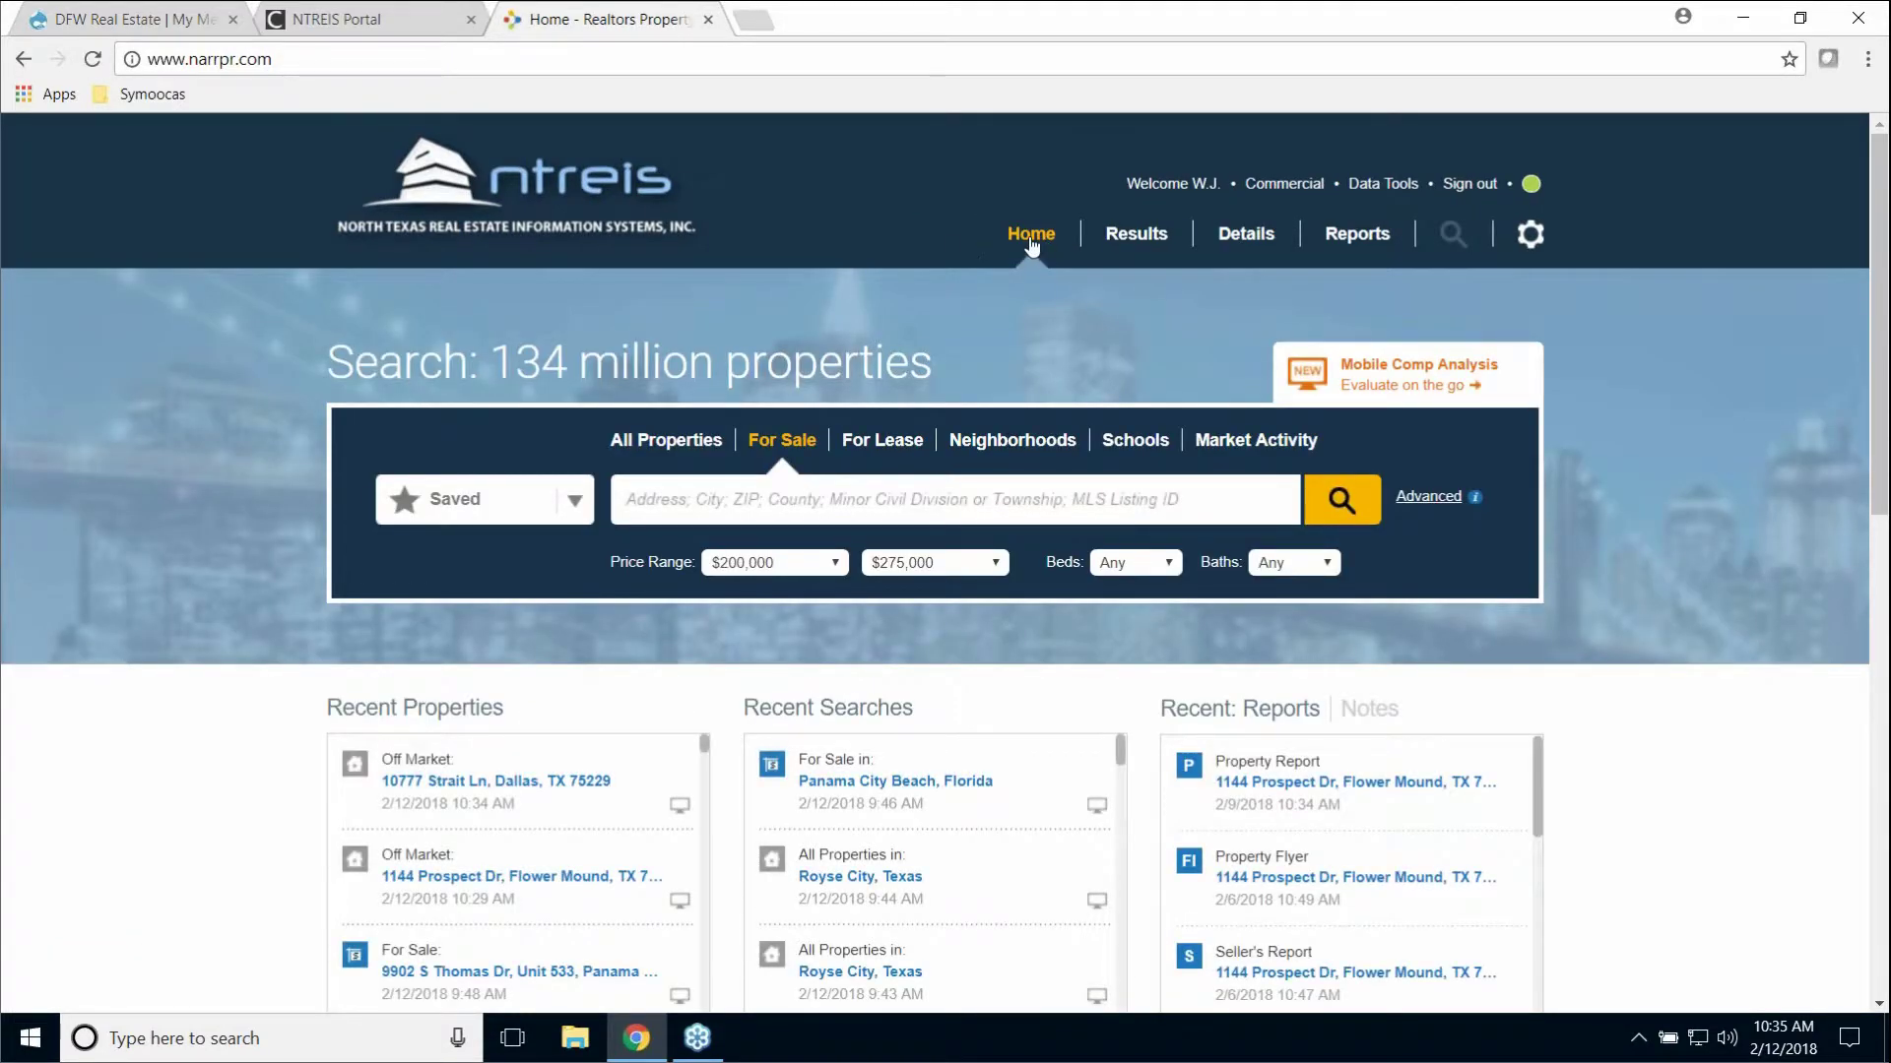
{"action": "left_click", "coordinate": [1031, 241]}
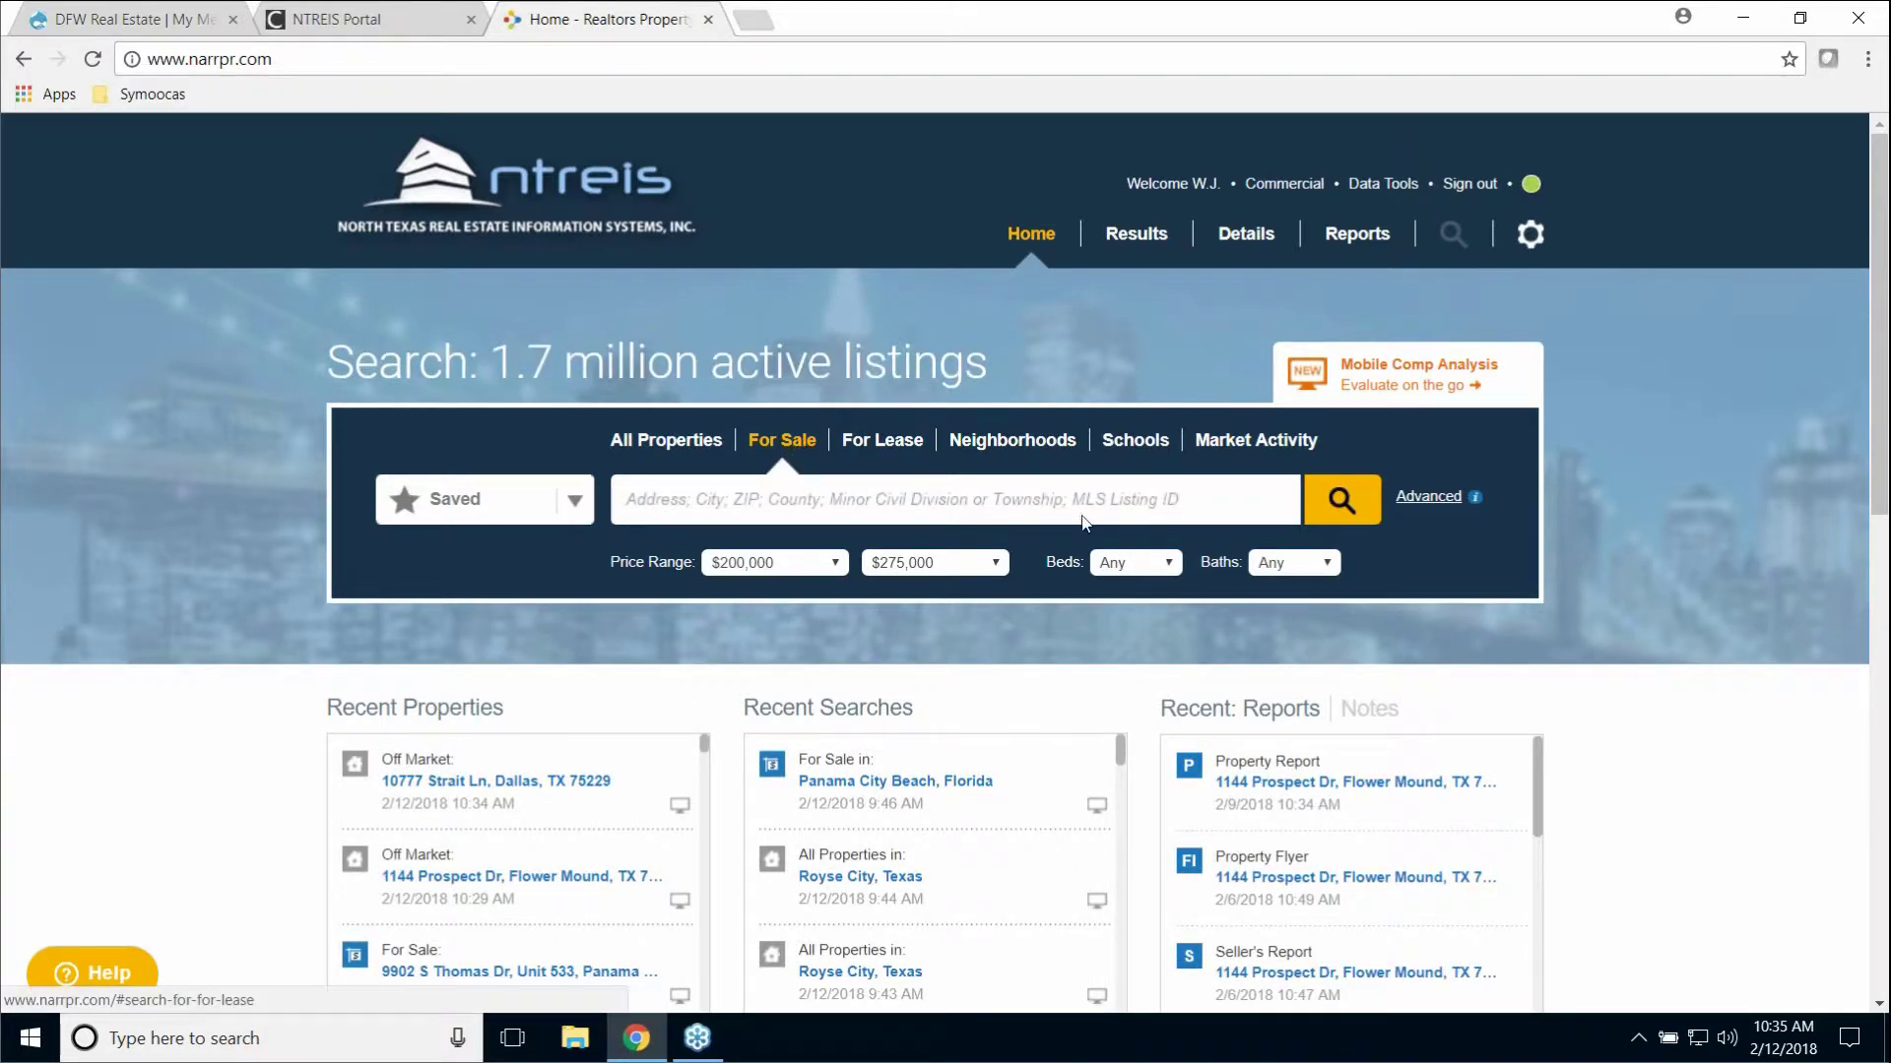
{"action": "left_click", "coordinate": [1434, 498]}
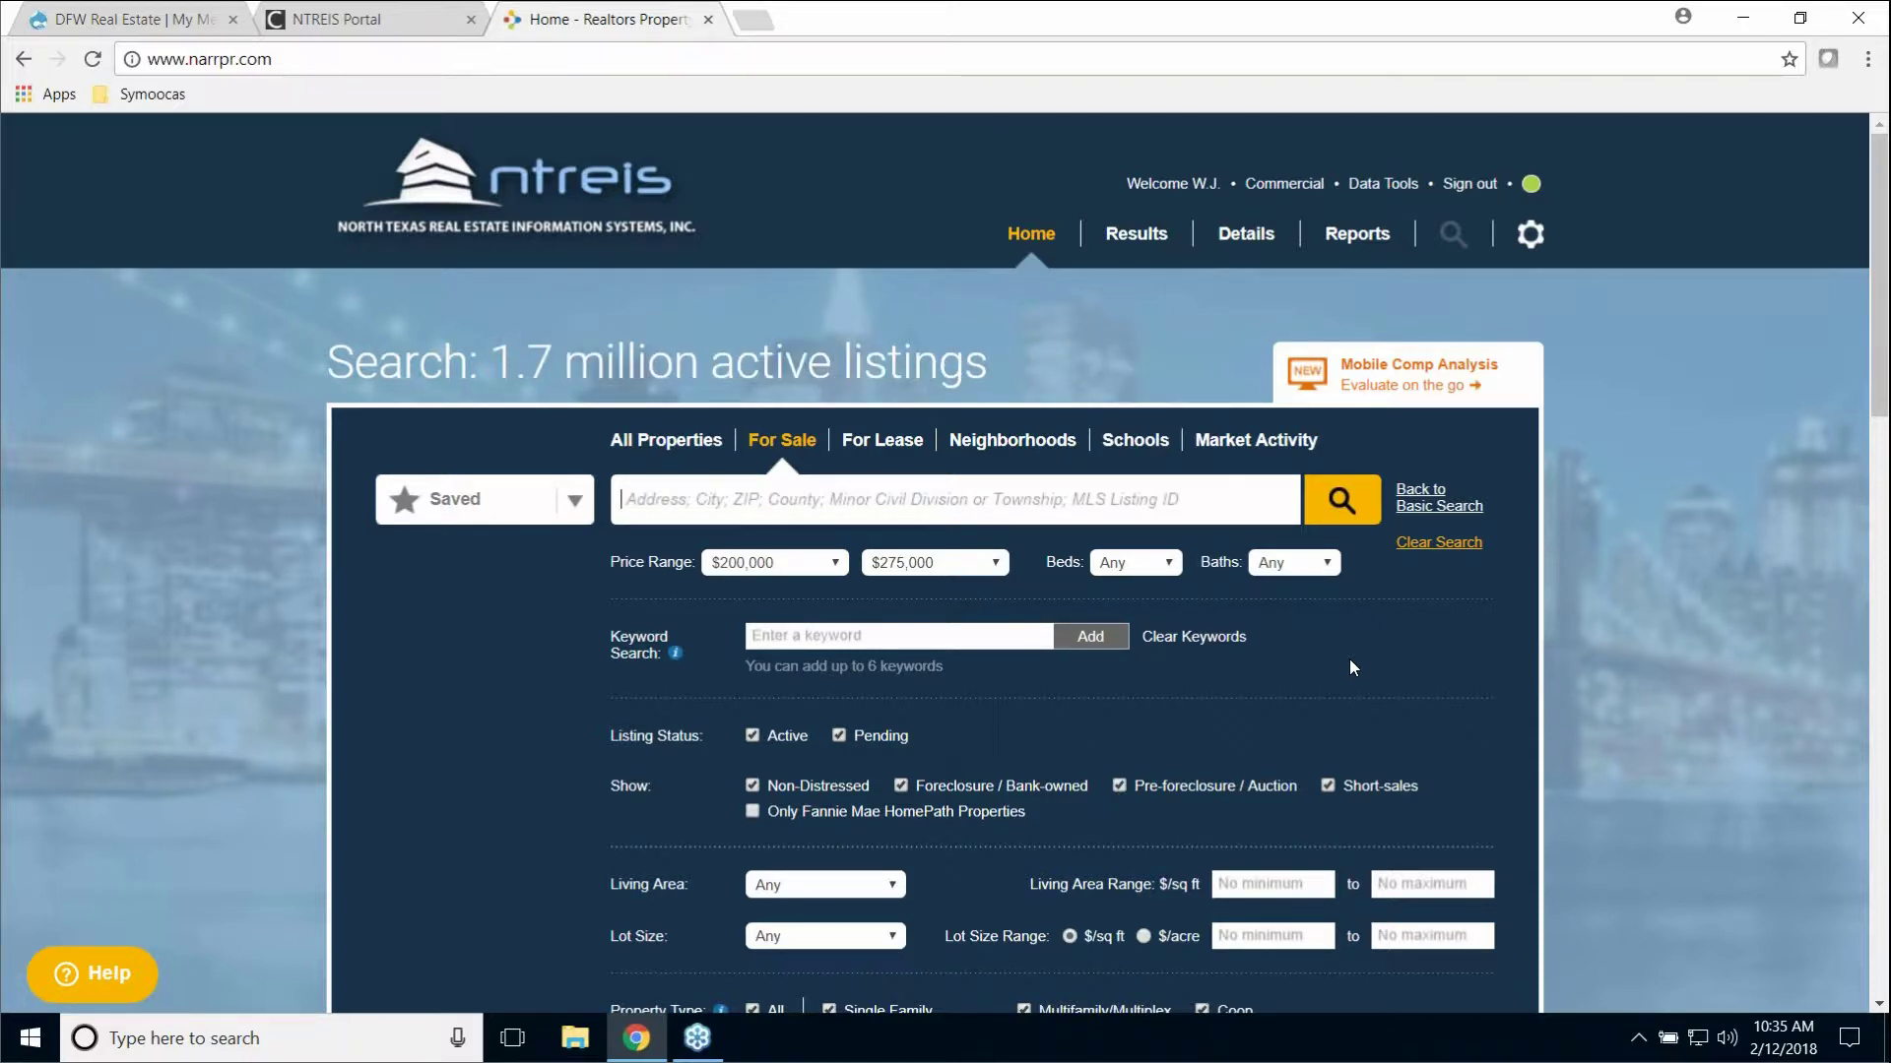
Step: Choose Addison, Texas as the location and set the price range to $300,000–$400,000
{"action": "type", "text": "Addi"}
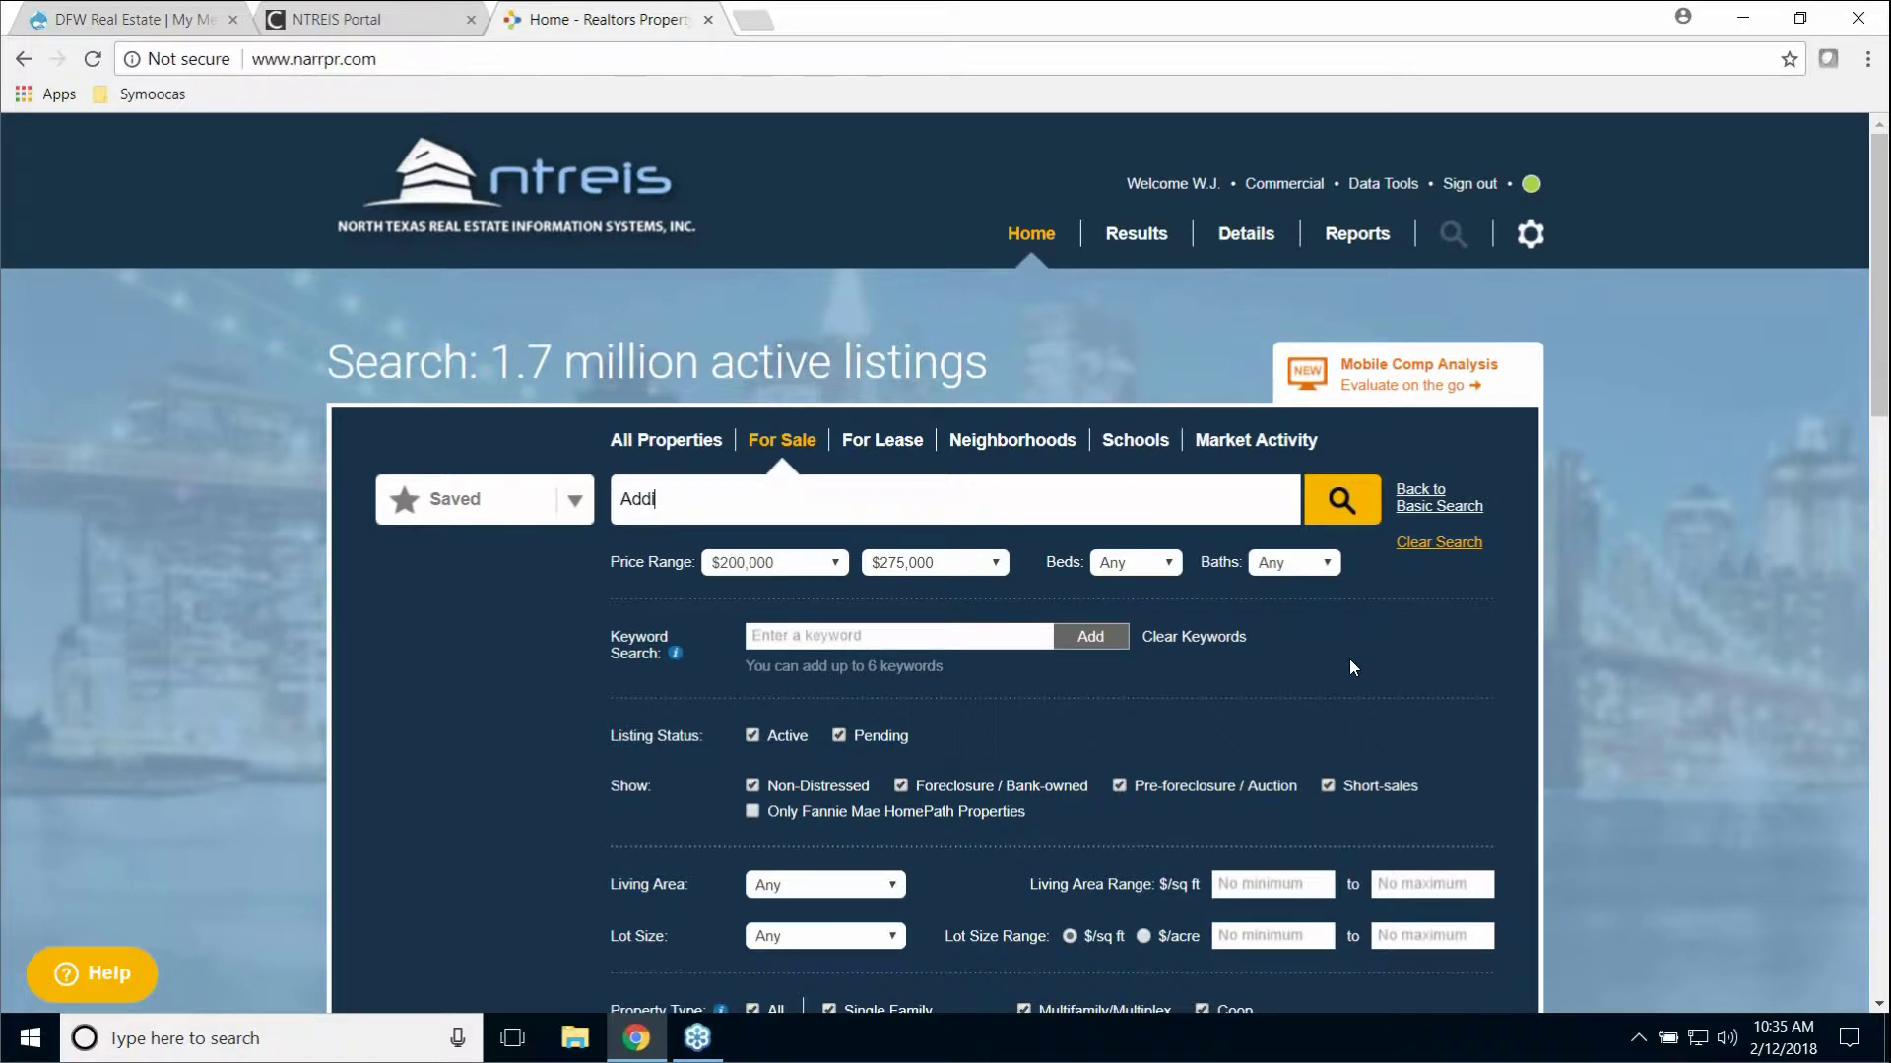
{"action": "type", "text": "son"}
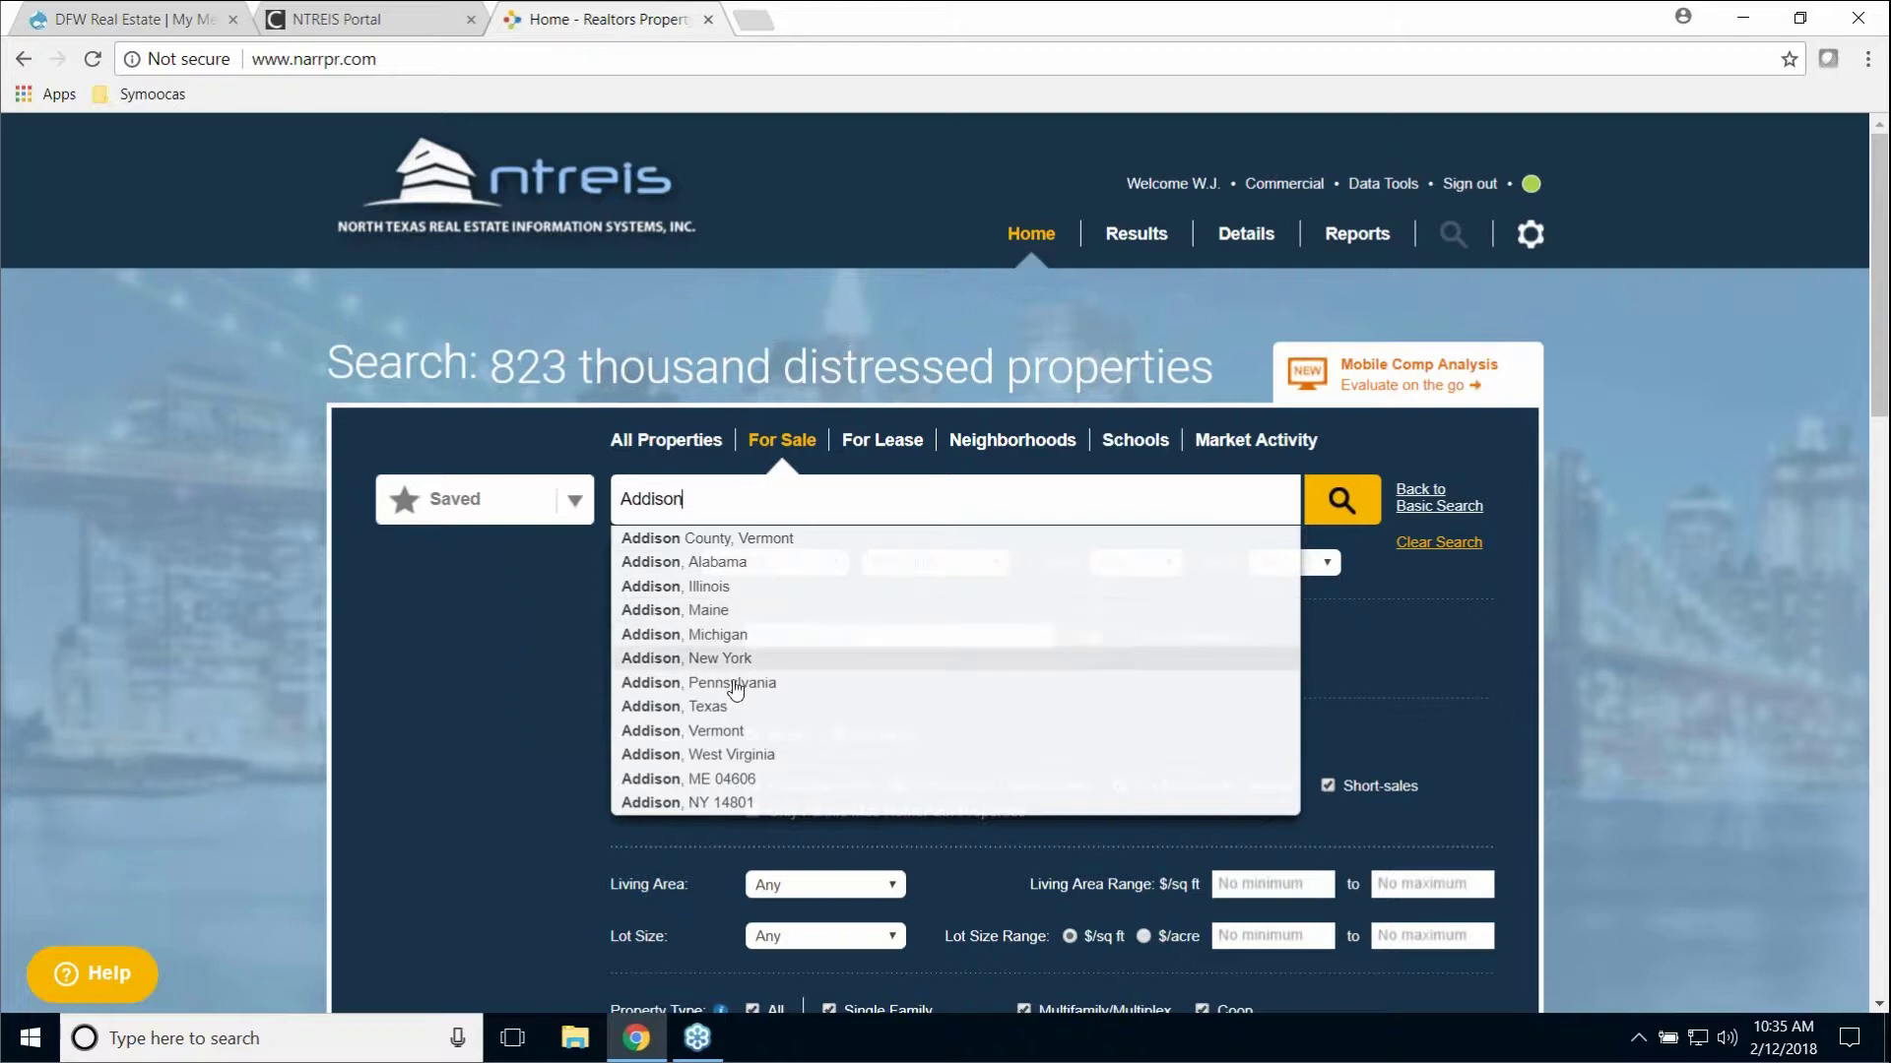
{"action": "left_click", "coordinate": [706, 708]}
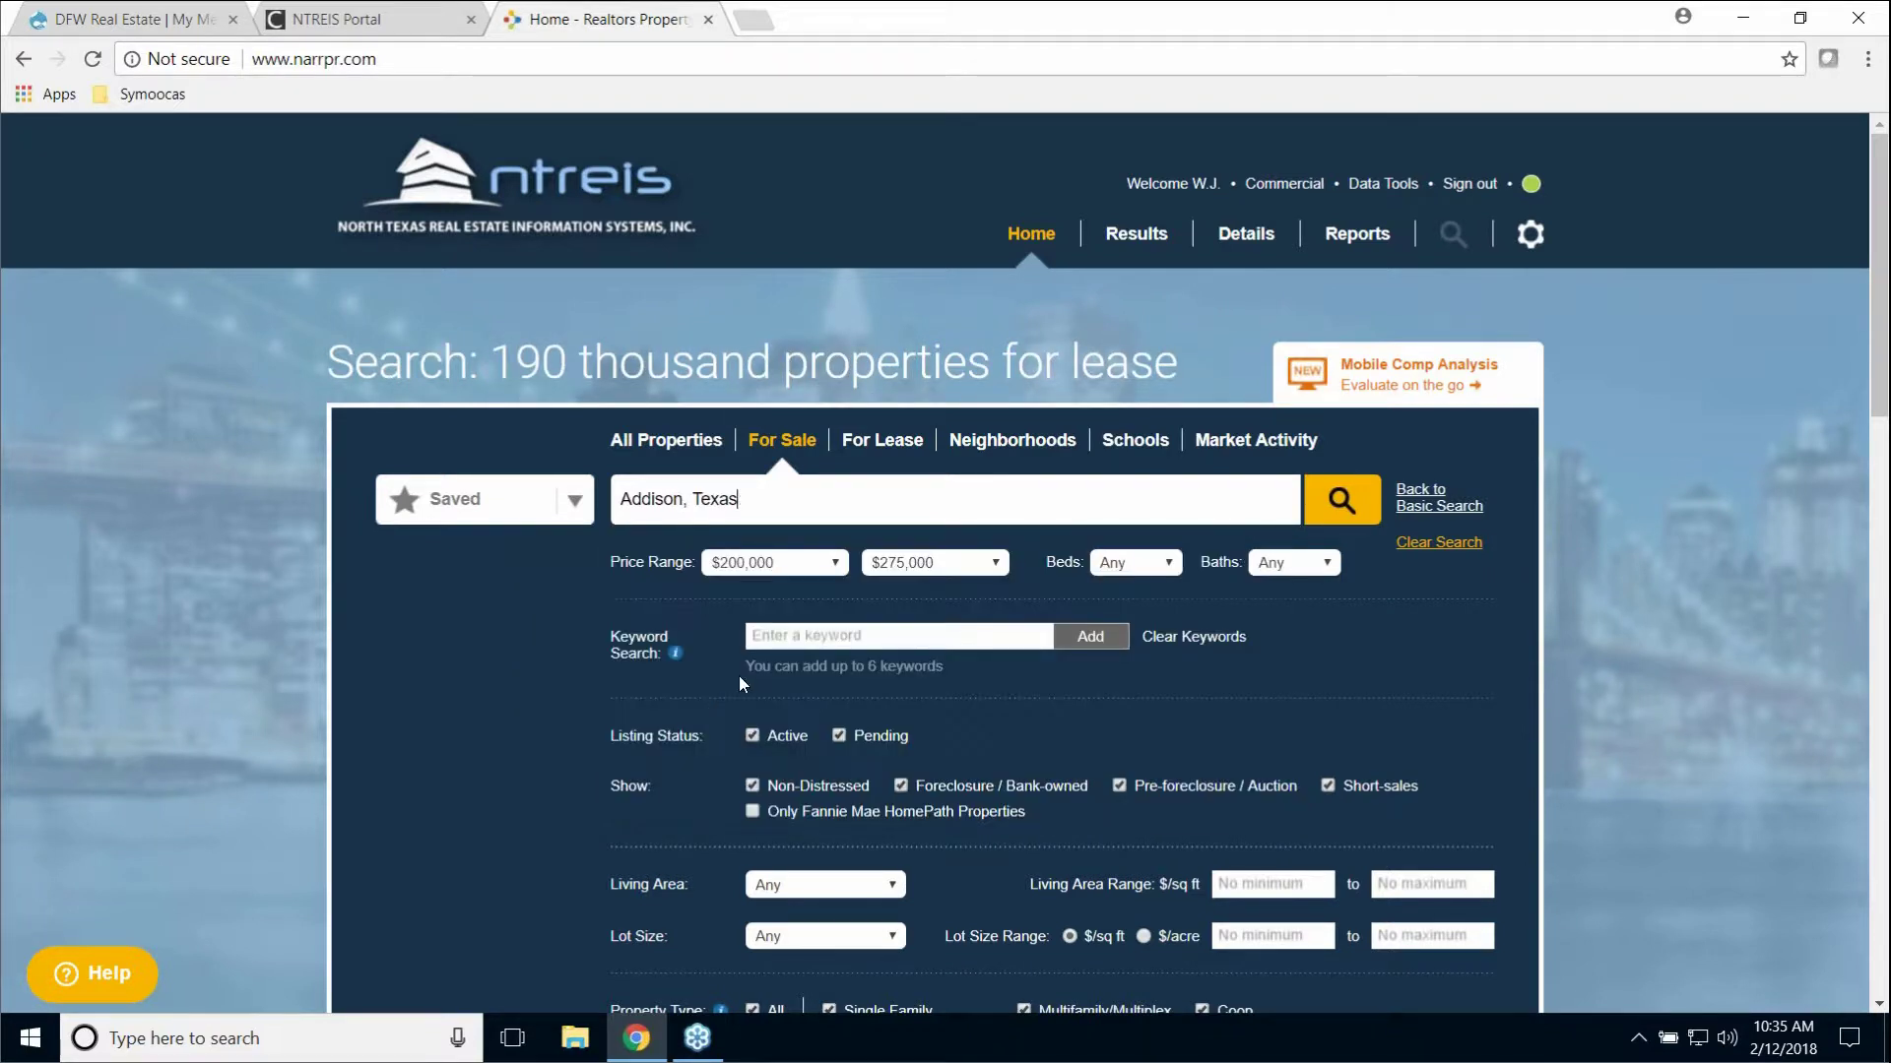
{"action": "left_click", "coordinate": [837, 564]}
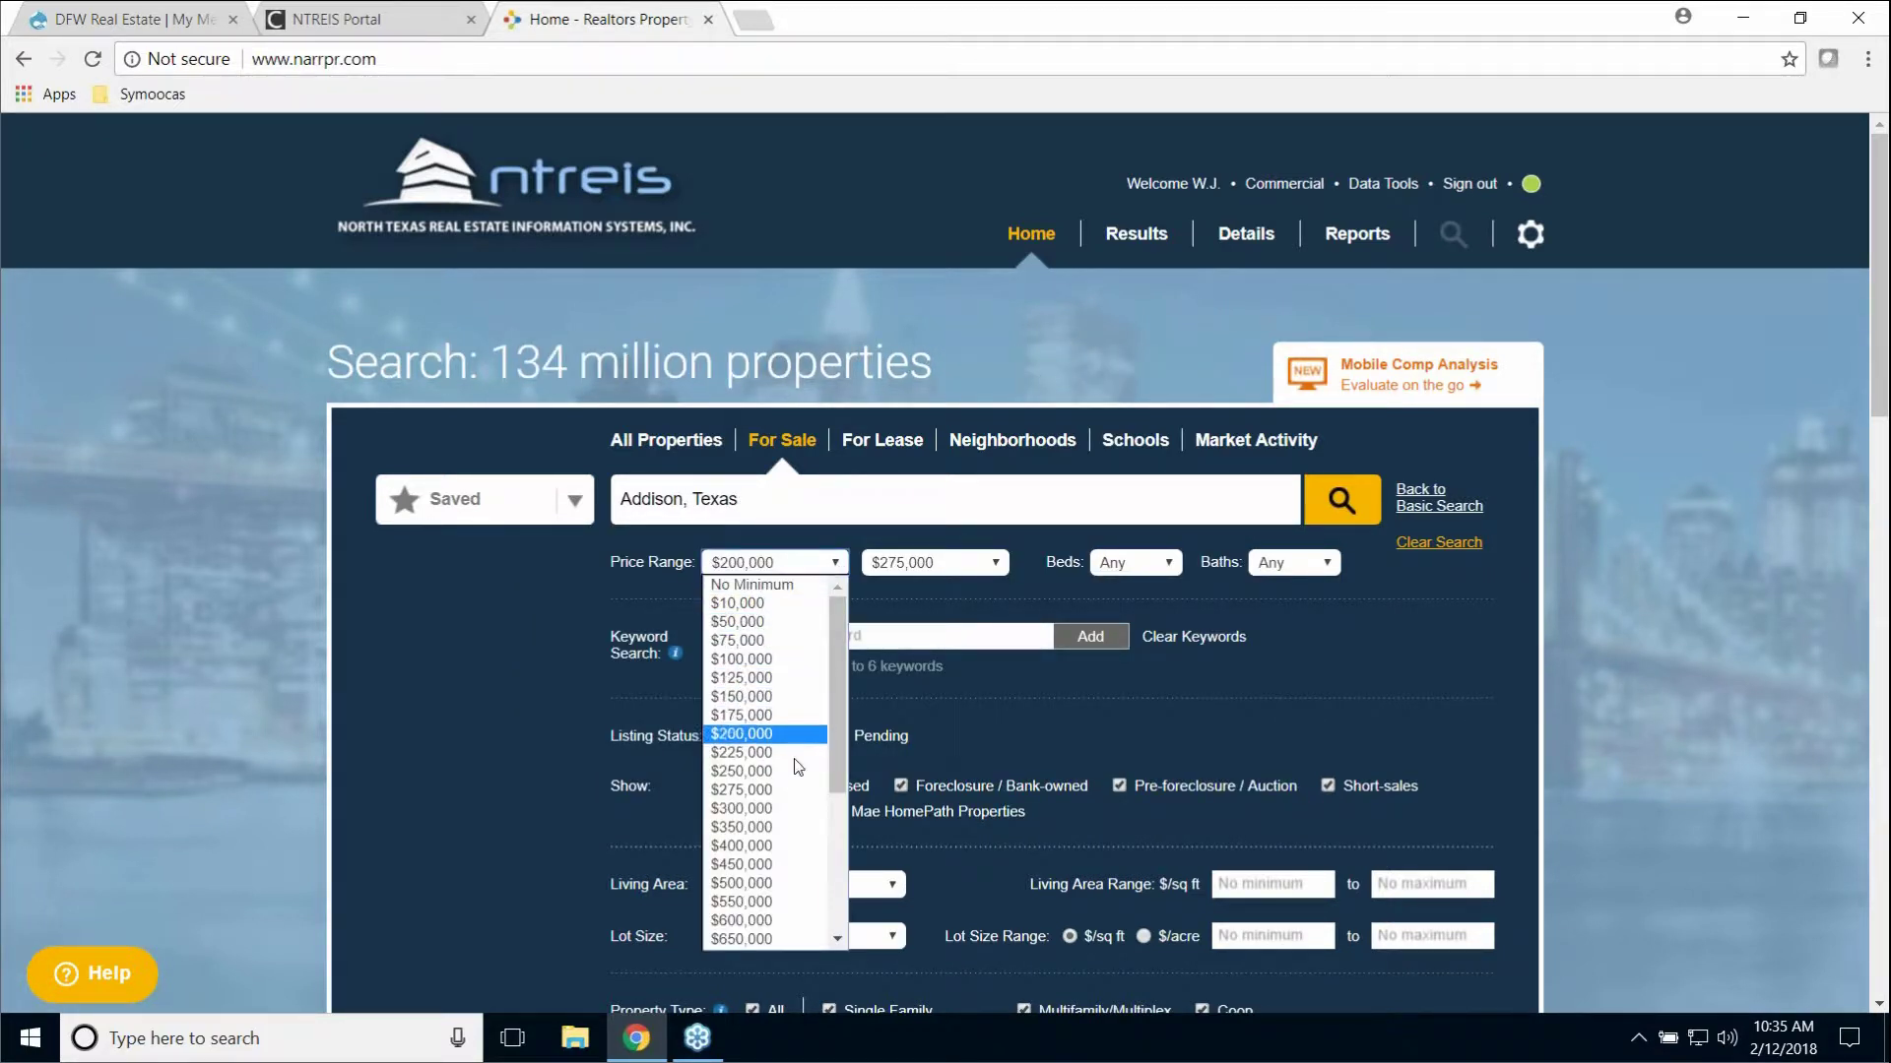
{"action": "left_click", "coordinate": [789, 808]}
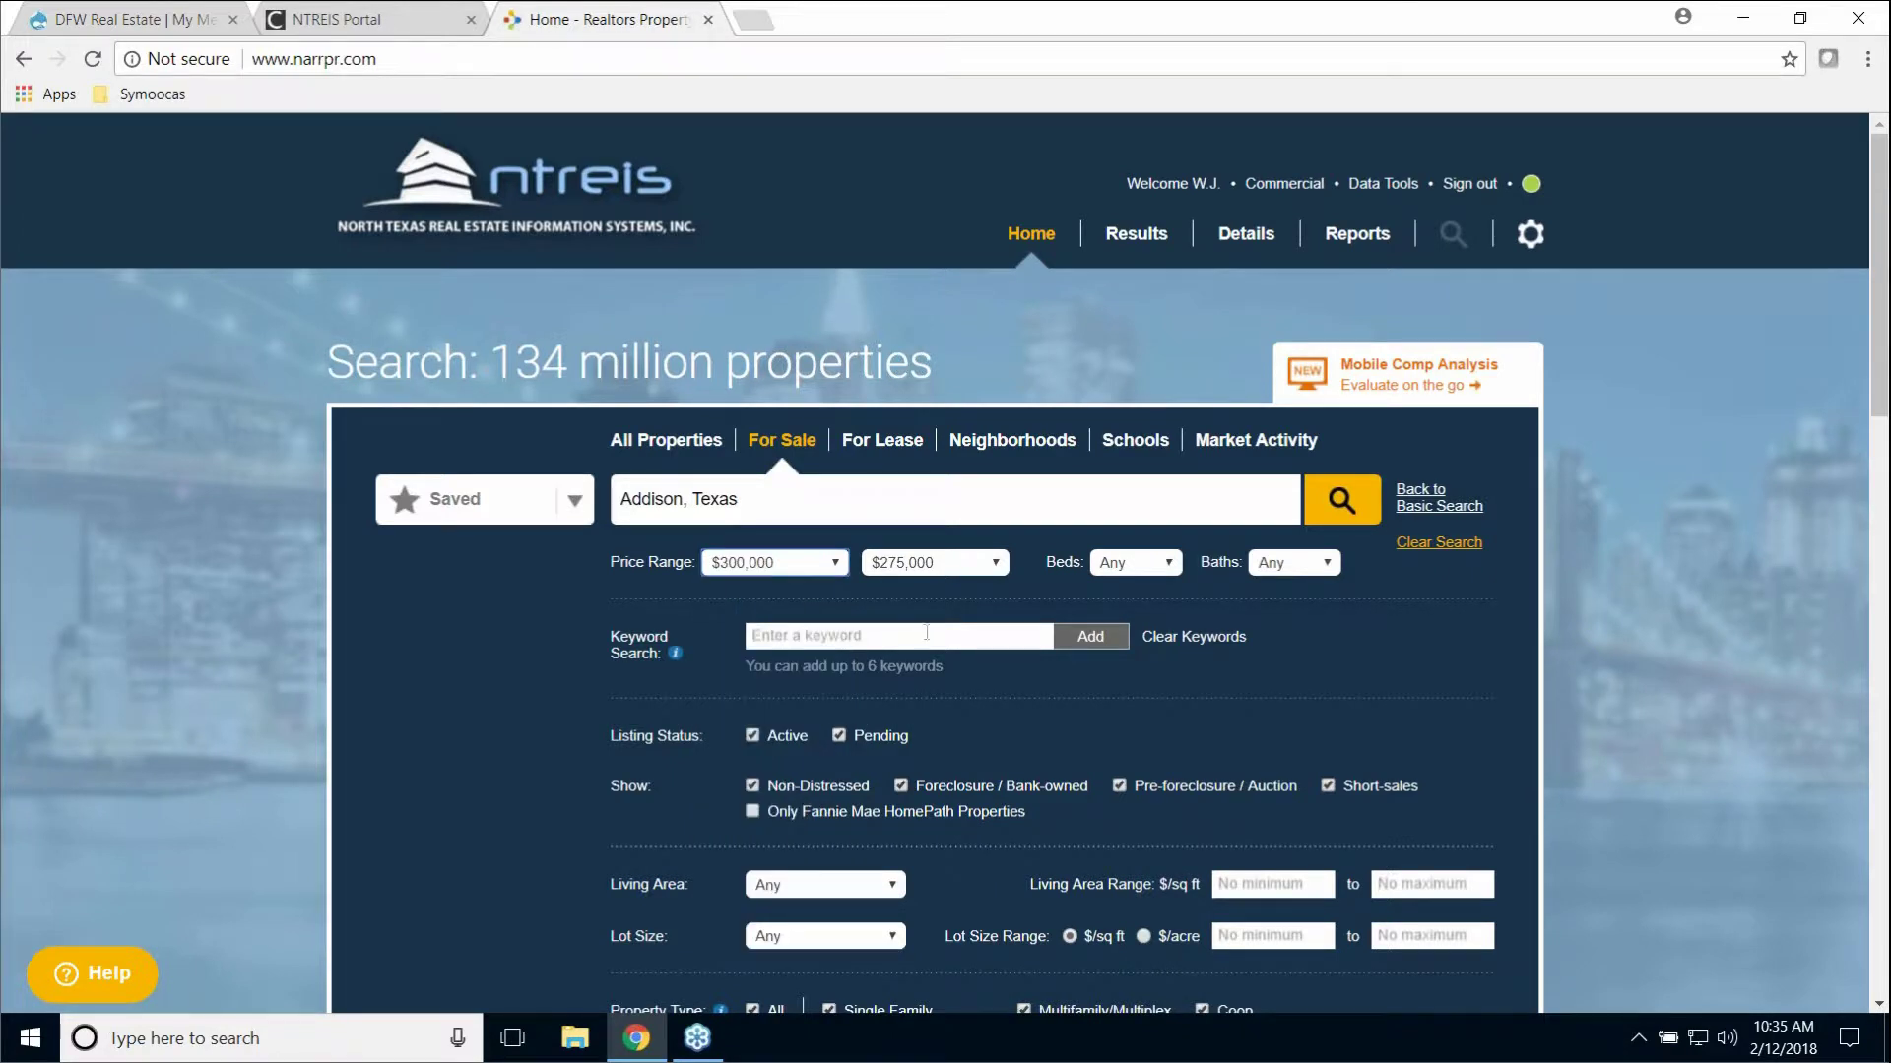
{"action": "left_click", "coordinate": [991, 569]}
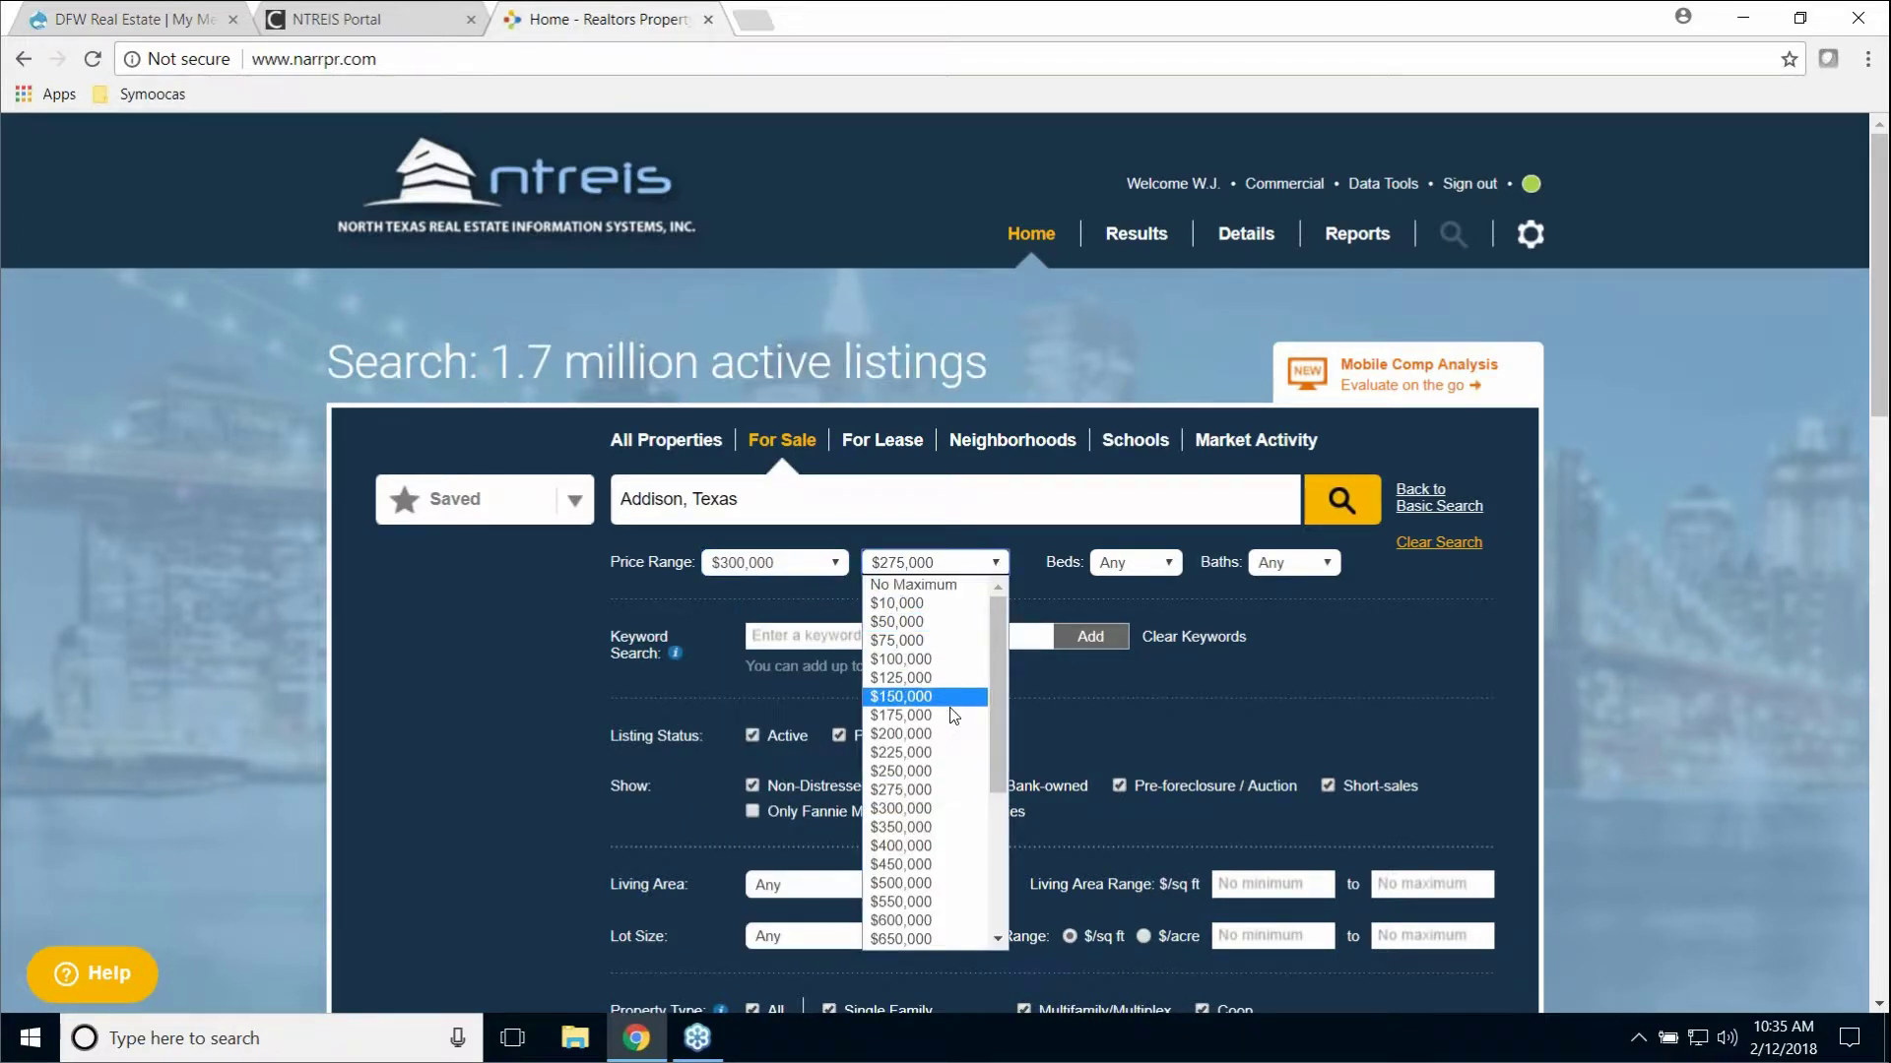
{"action": "left_click", "coordinate": [940, 852]}
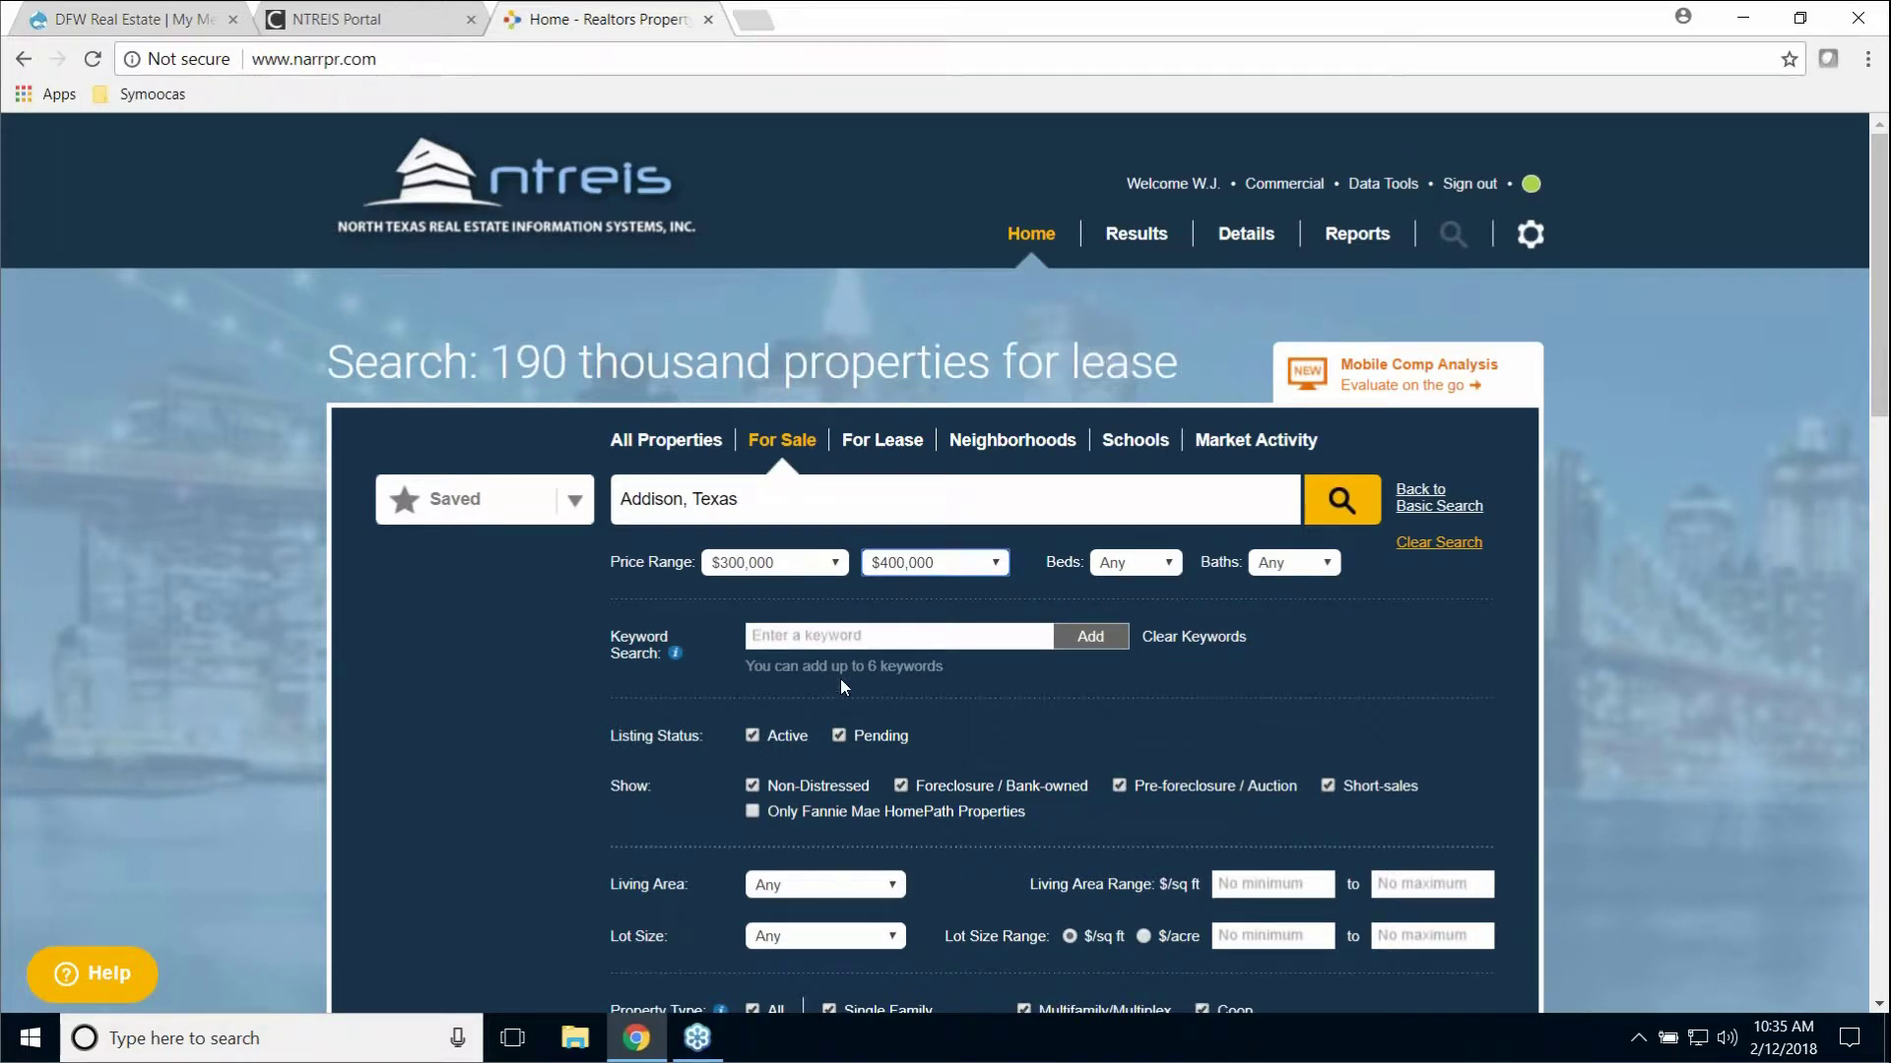
{"action": "left_click", "coordinate": [788, 642]}
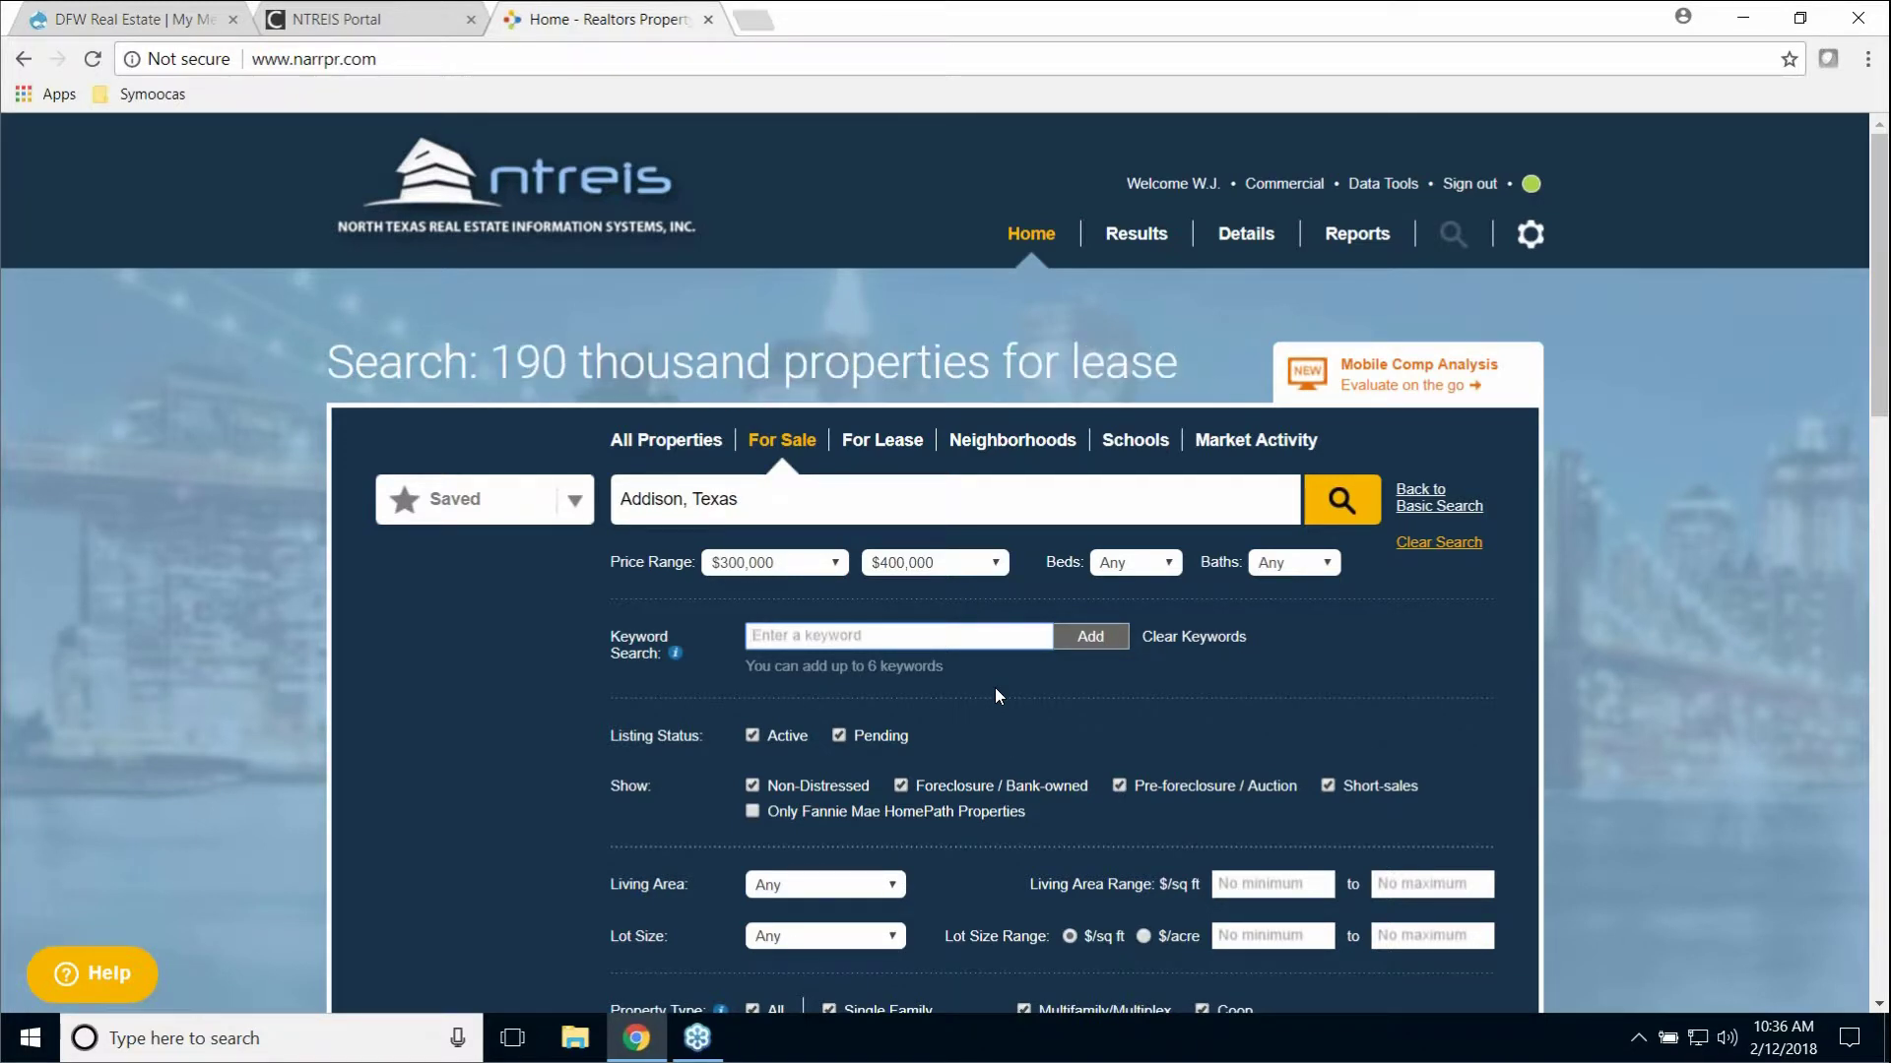
Step: Add the keyword granite and uncheck Pending, Short-sales, Pre-foreclosure/Auction and Foreclosure/Bank-owned
{"action": "type", "text": "granite"}
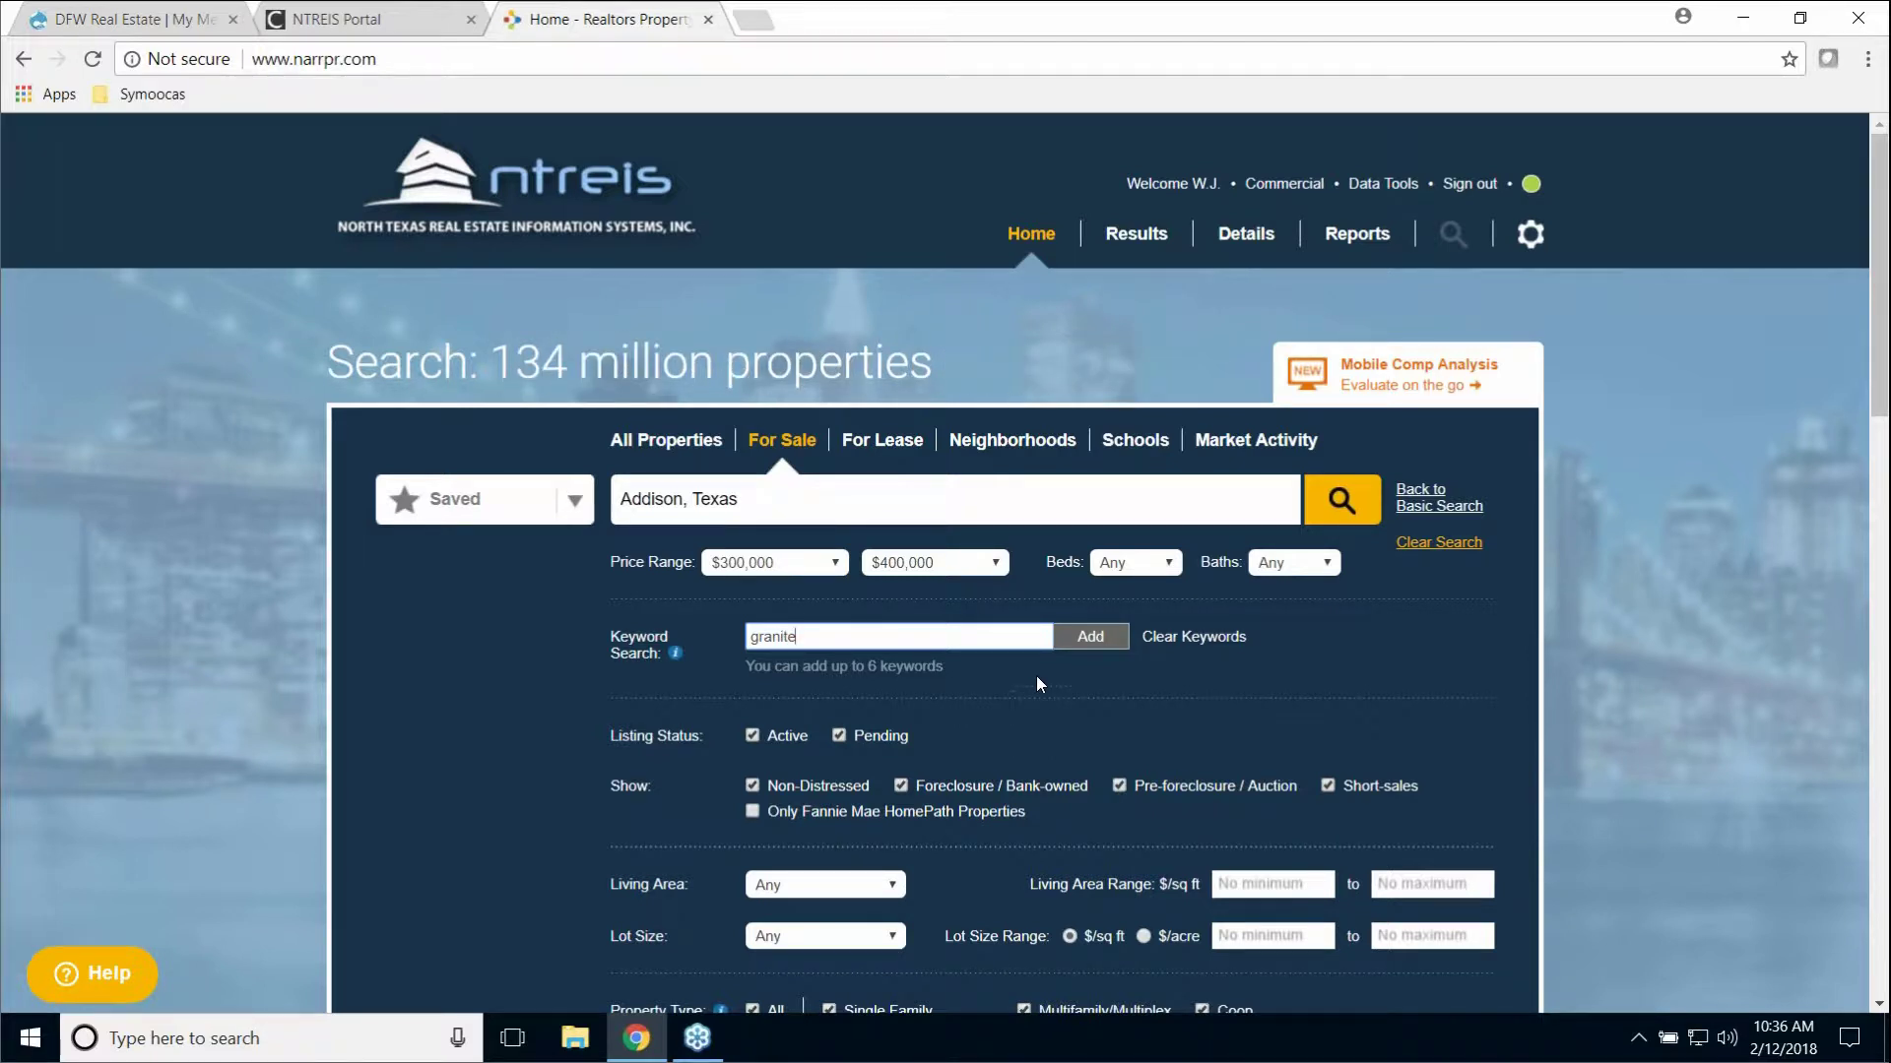
{"action": "left_click", "coordinate": [1062, 638]}
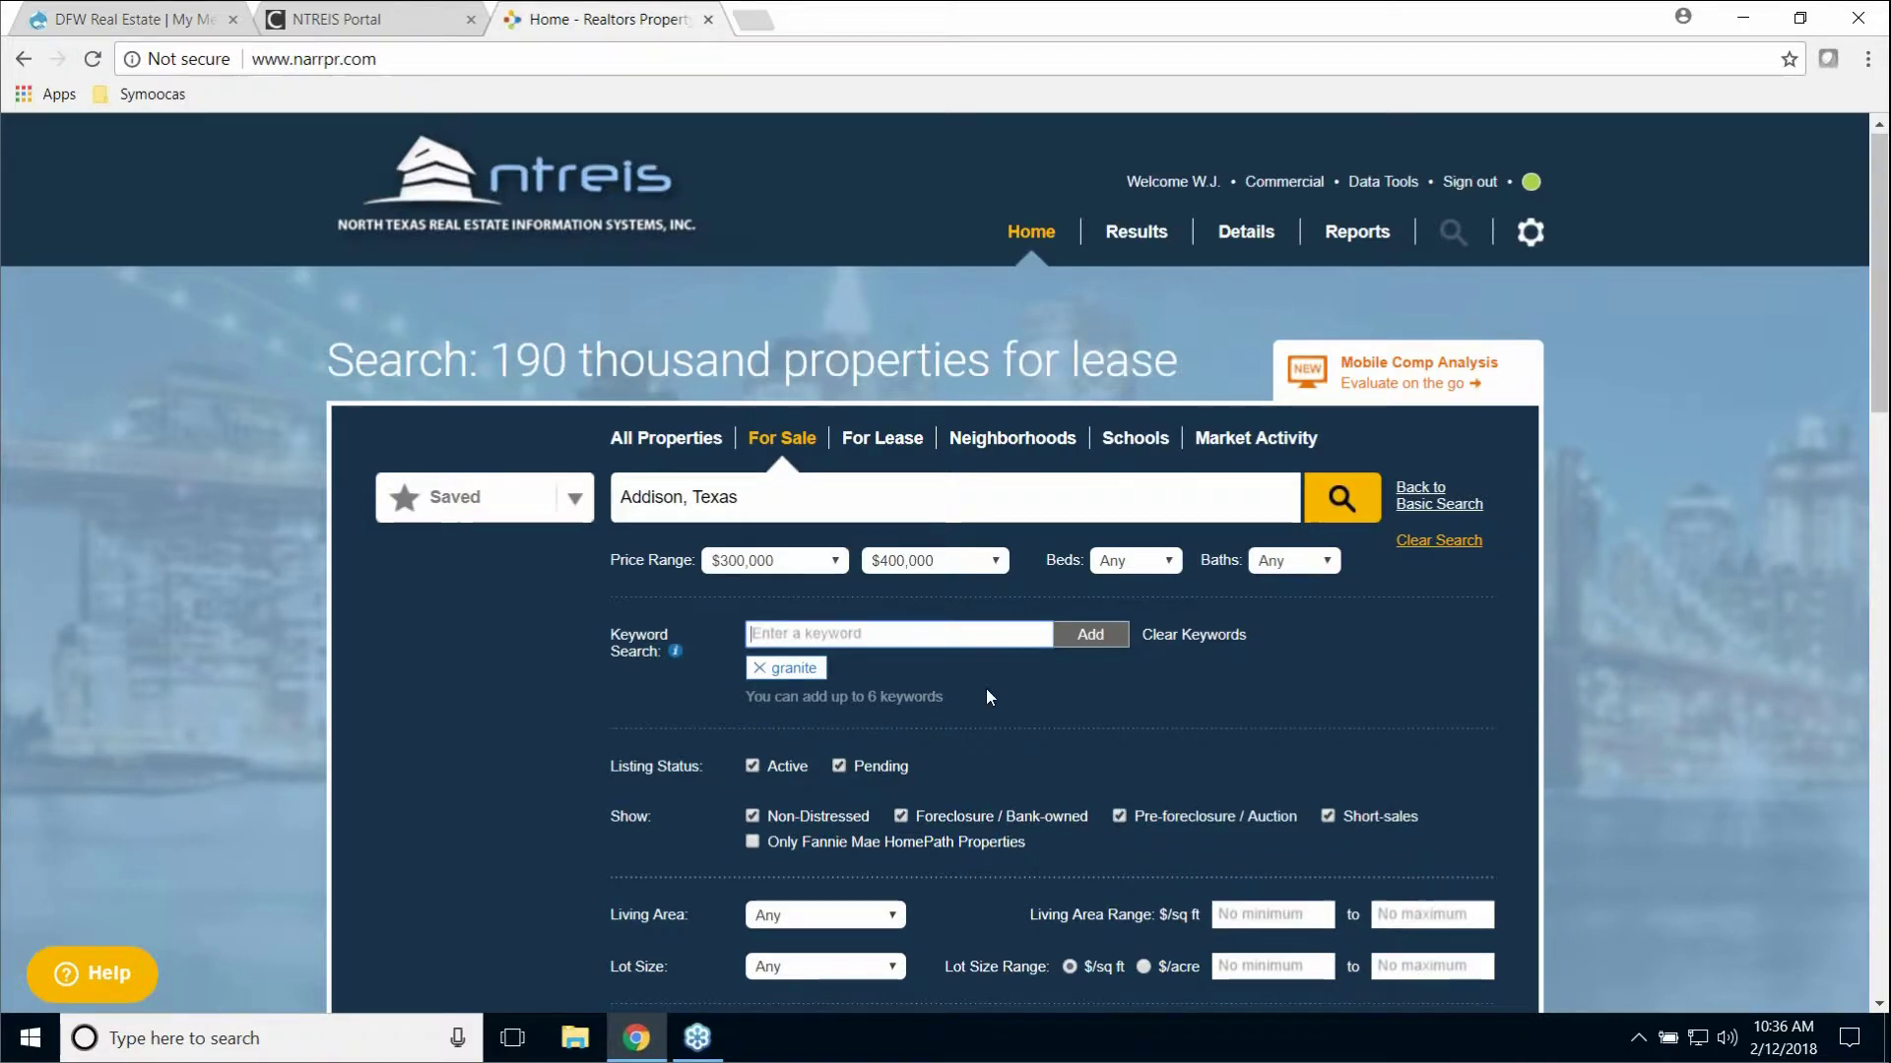
{"action": "scroll", "coordinate": [1059, 638], "scroll_direction": "down", "scroll_amount": 1}
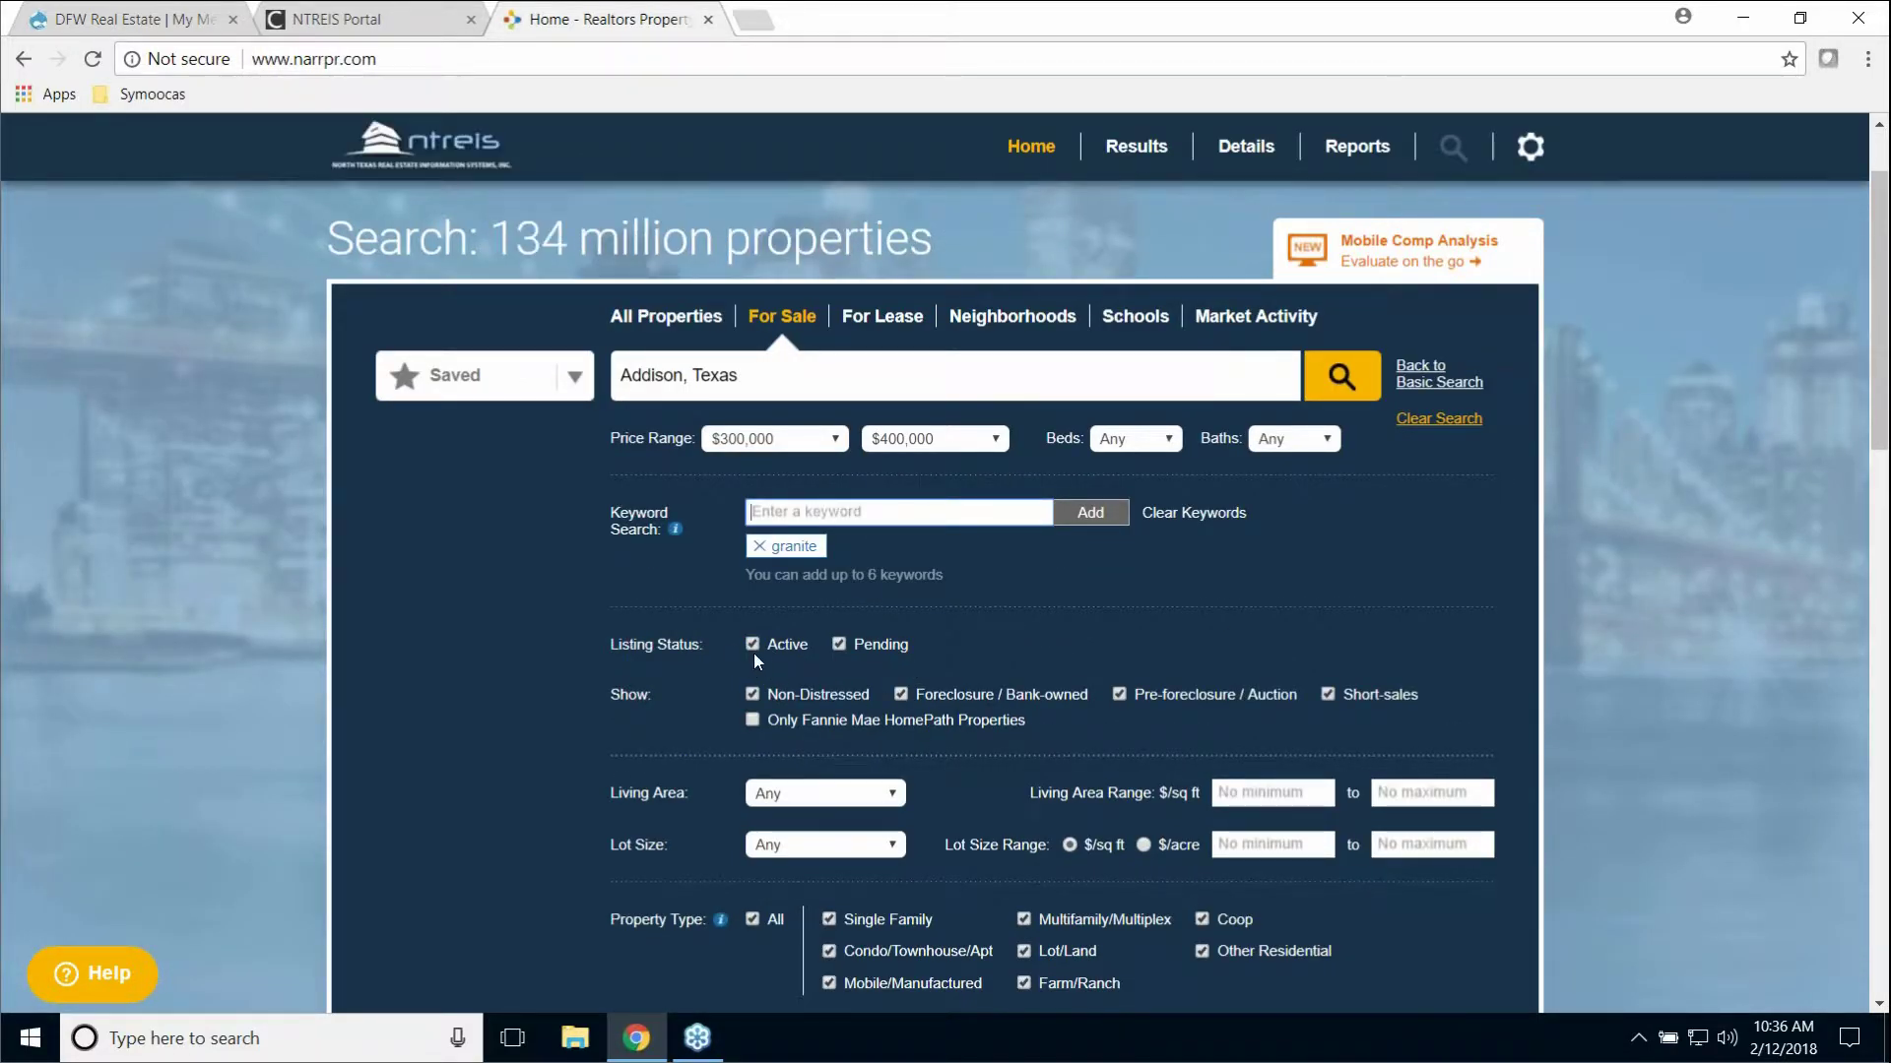
{"action": "left_click", "coordinate": [839, 646]}
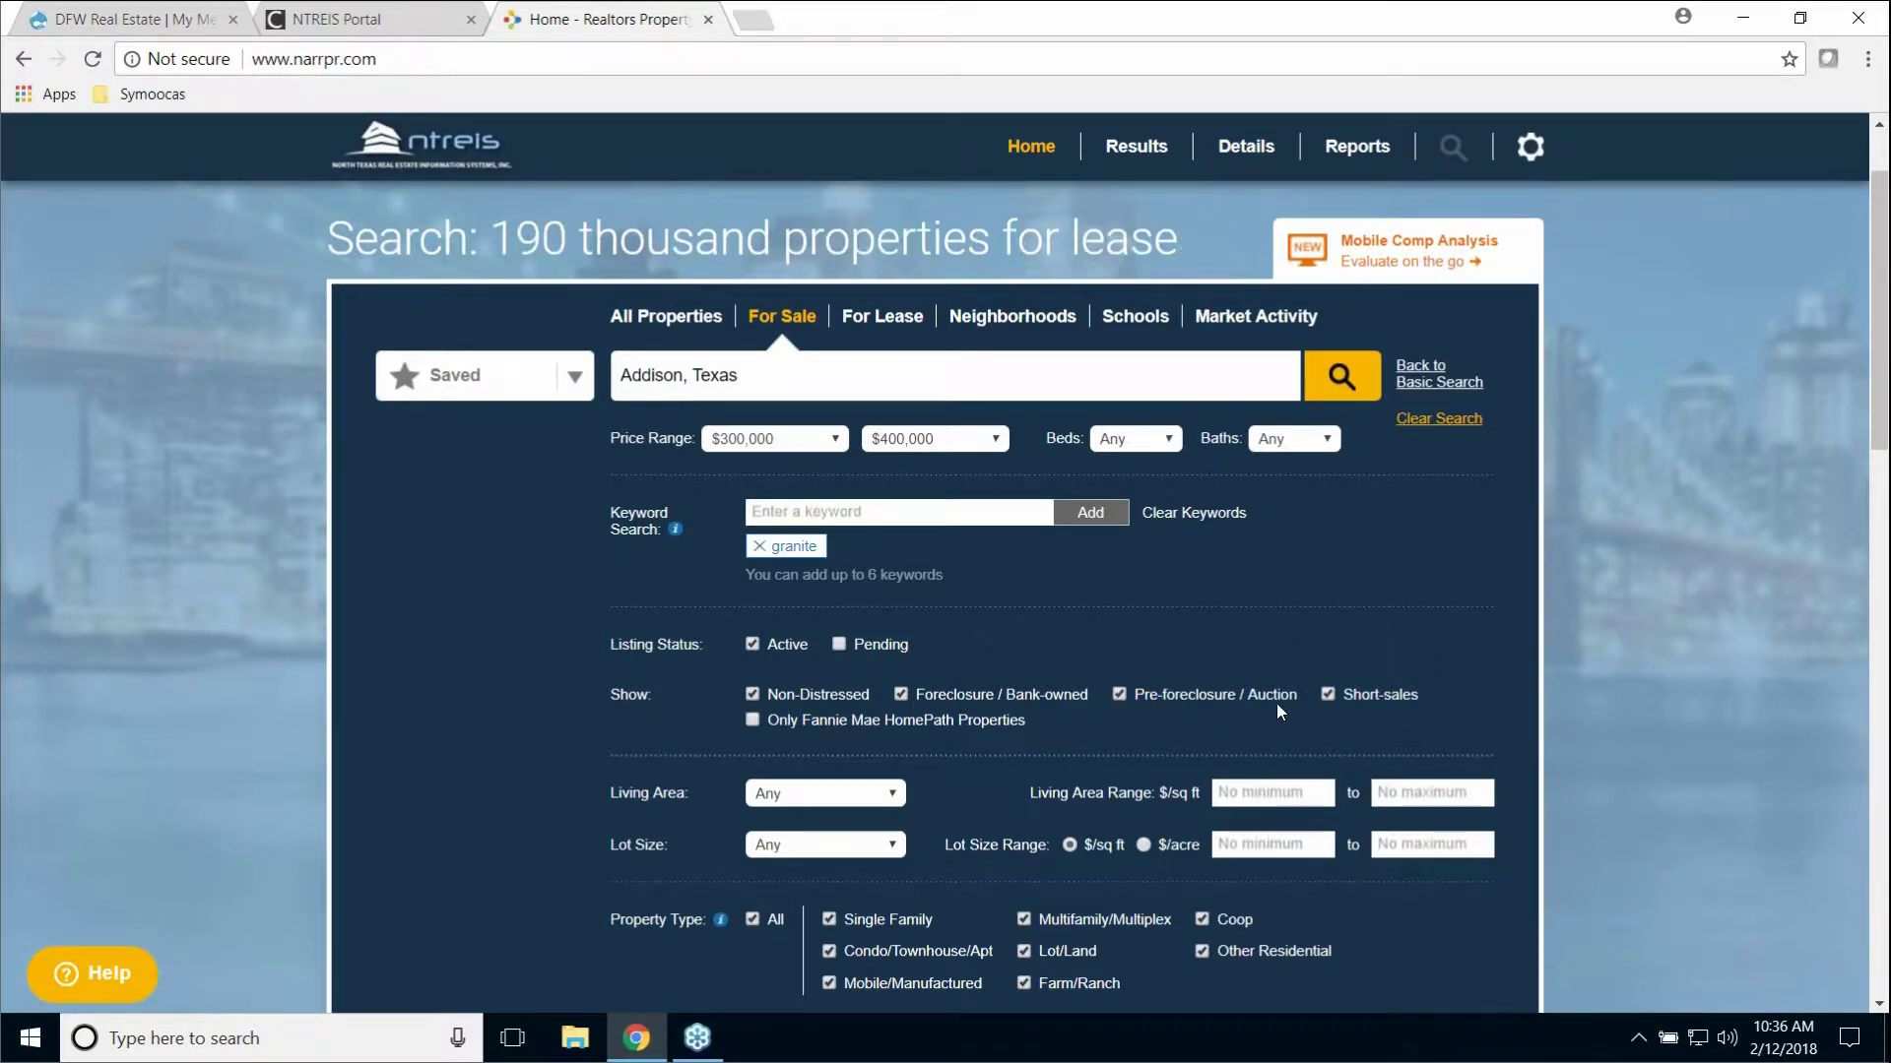
{"action": "left_click", "coordinate": [1327, 697]}
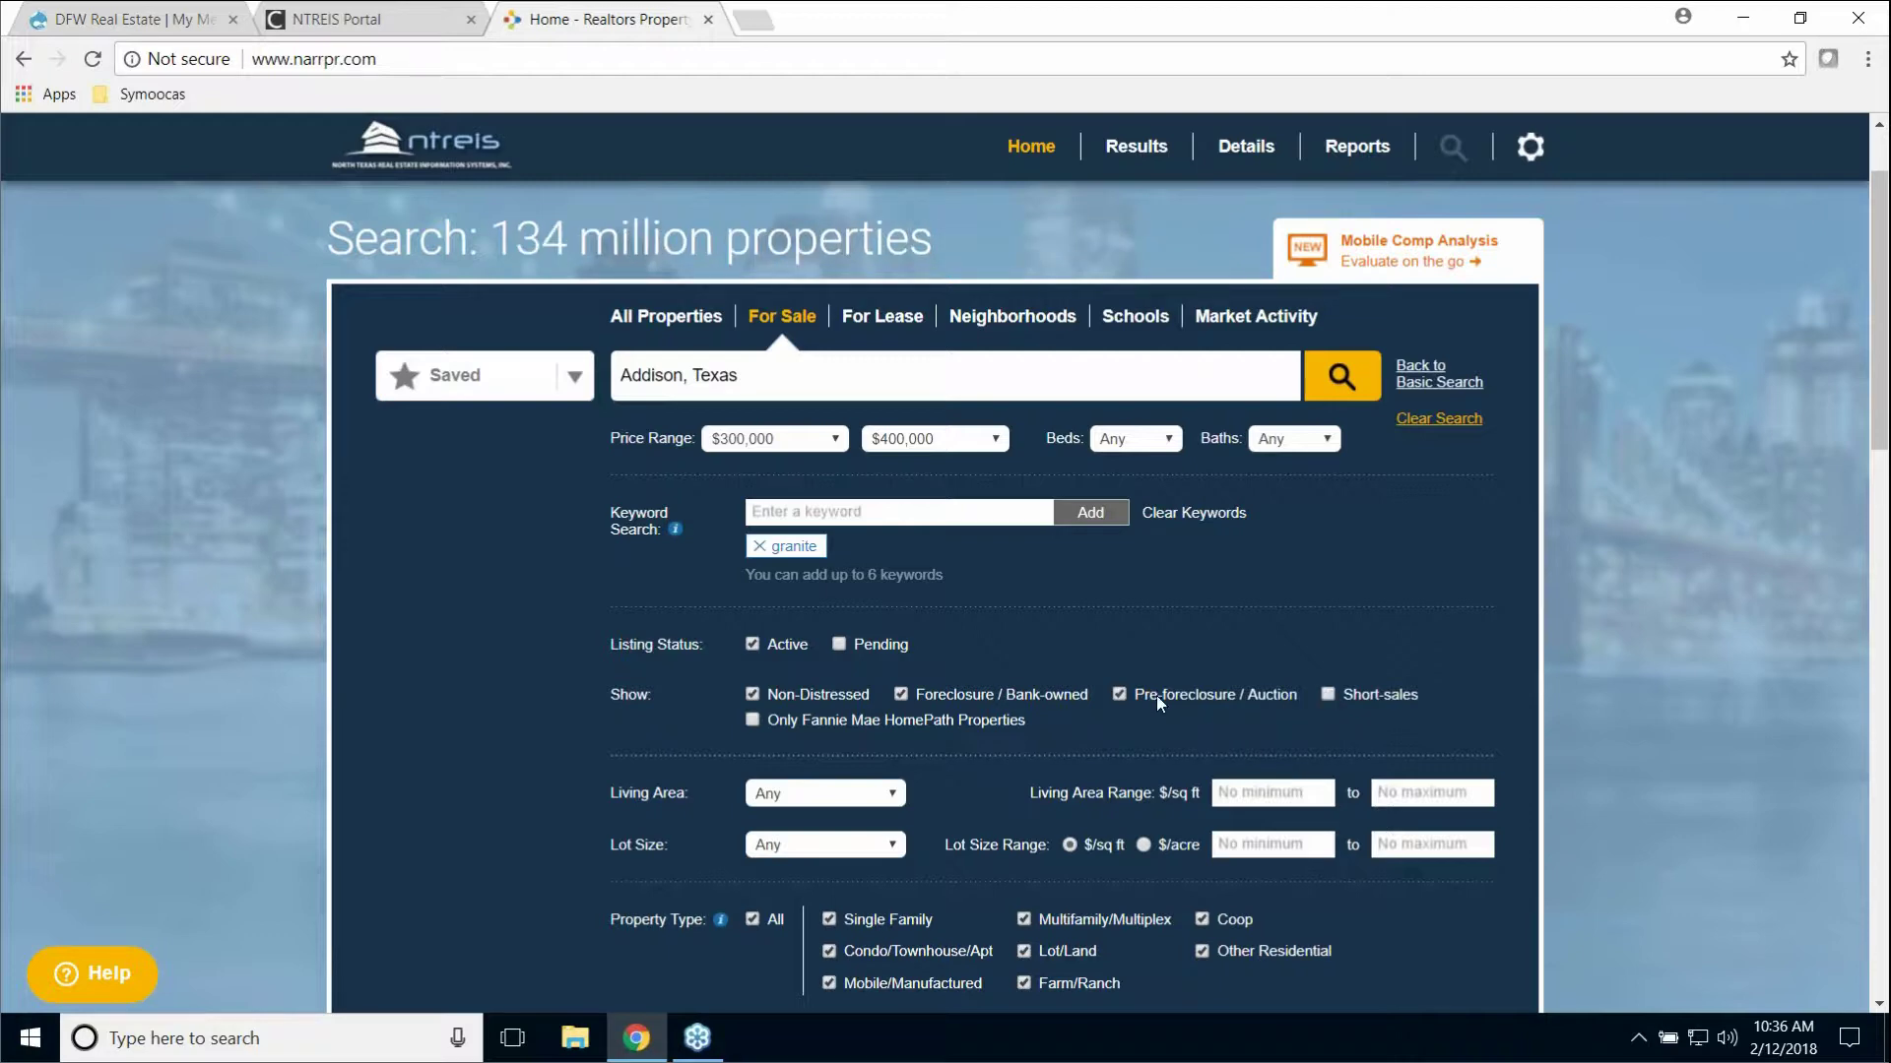
{"action": "left_click", "coordinate": [1118, 694]}
{"action": "left_click", "coordinate": [902, 695]}
Step: Restrict the property type to Single Family only
{"action": "scroll", "coordinate": [1129, 656], "scroll_direction": "down", "scroll_amount": 3}
{"action": "scroll", "coordinate": [1122, 687], "scroll_direction": "down", "scroll_amount": 2}
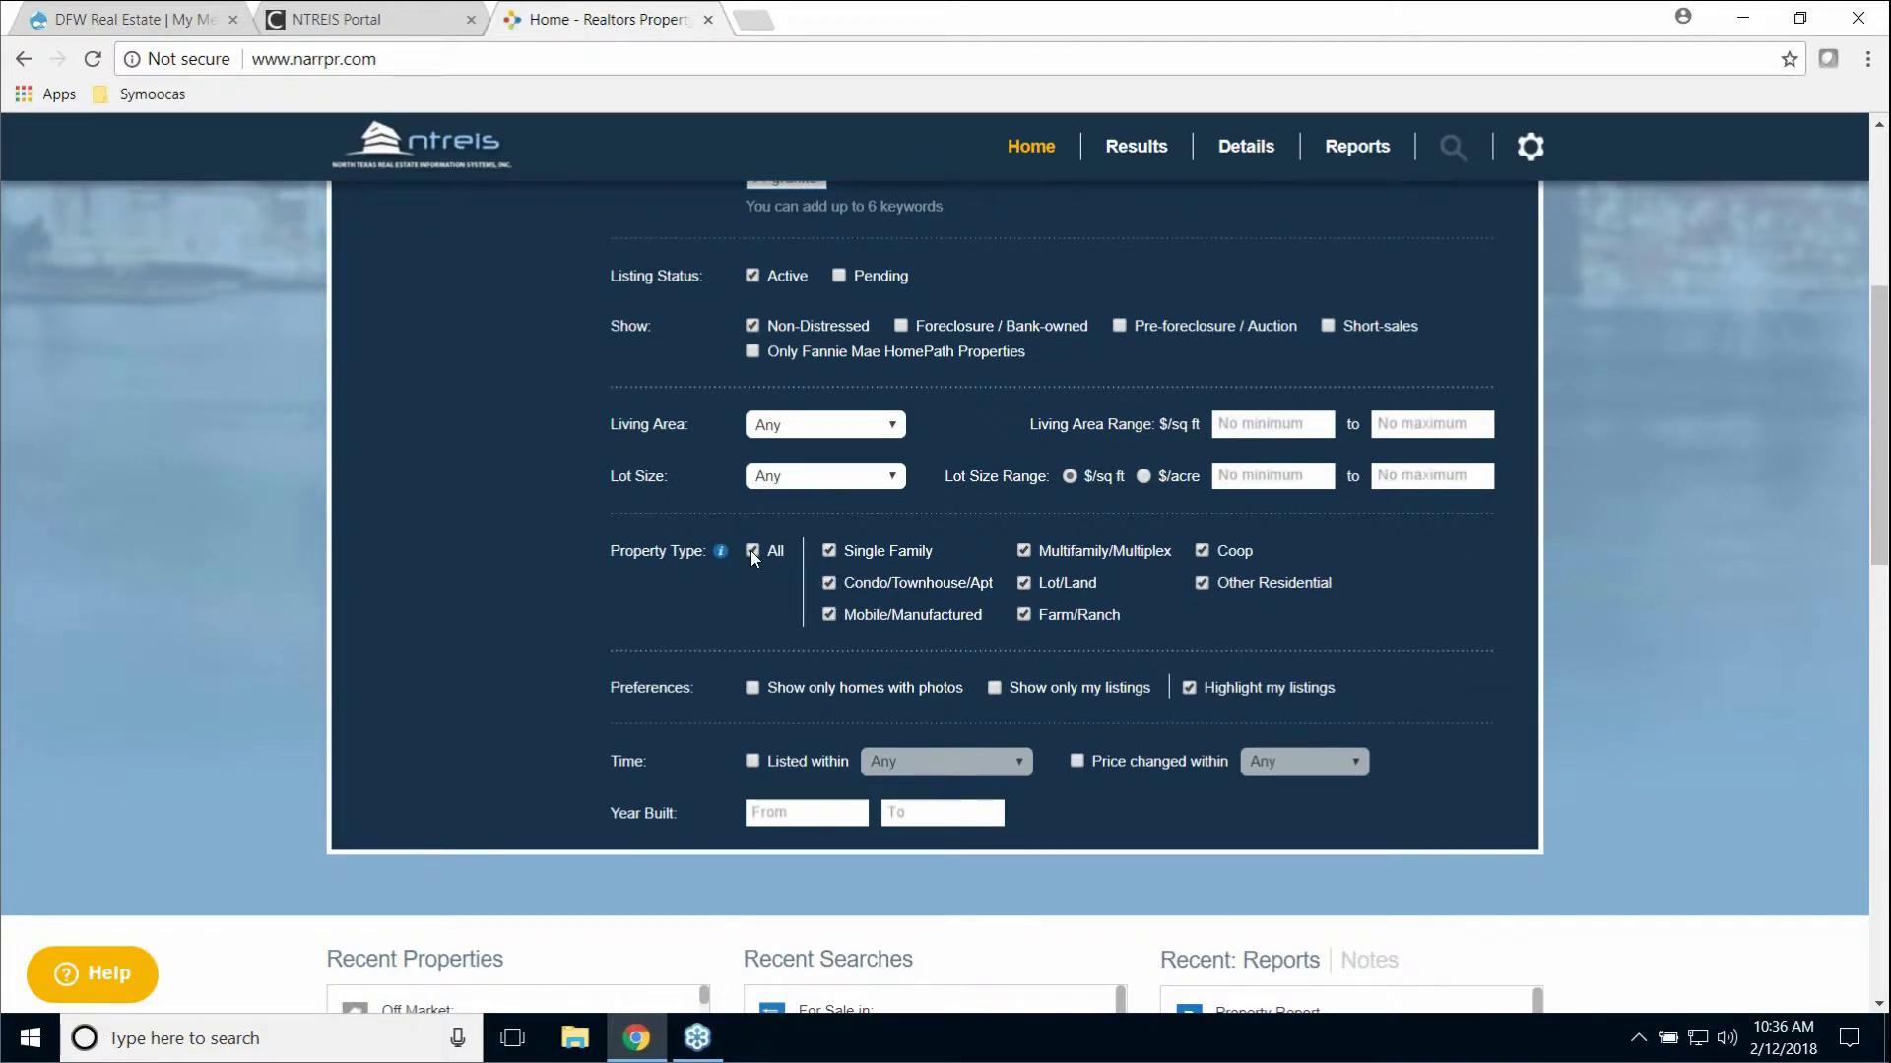
{"action": "left_click", "coordinate": [829, 552]}
{"action": "scroll", "coordinate": [1386, 689], "scroll_direction": "up", "scroll_amount": 3}
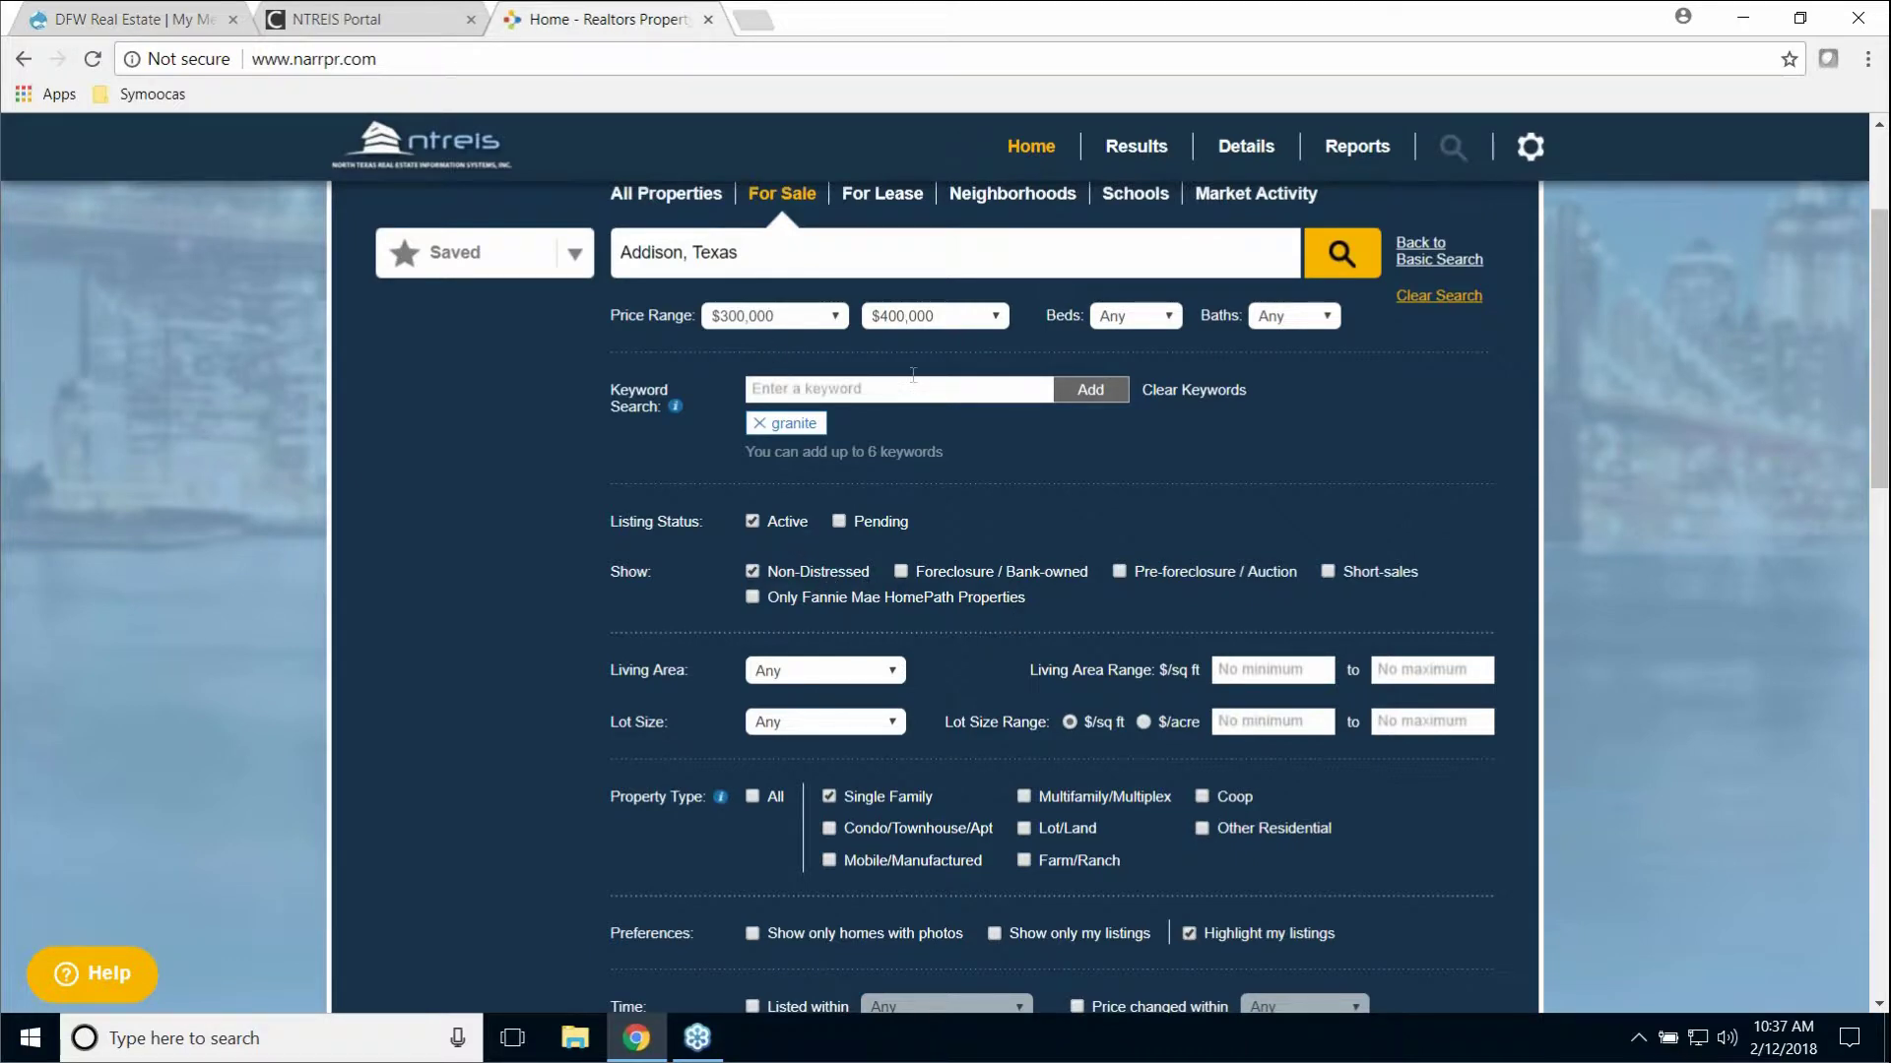
{"action": "scroll", "coordinate": [663, 372], "scroll_direction": "up", "scroll_amount": 2}
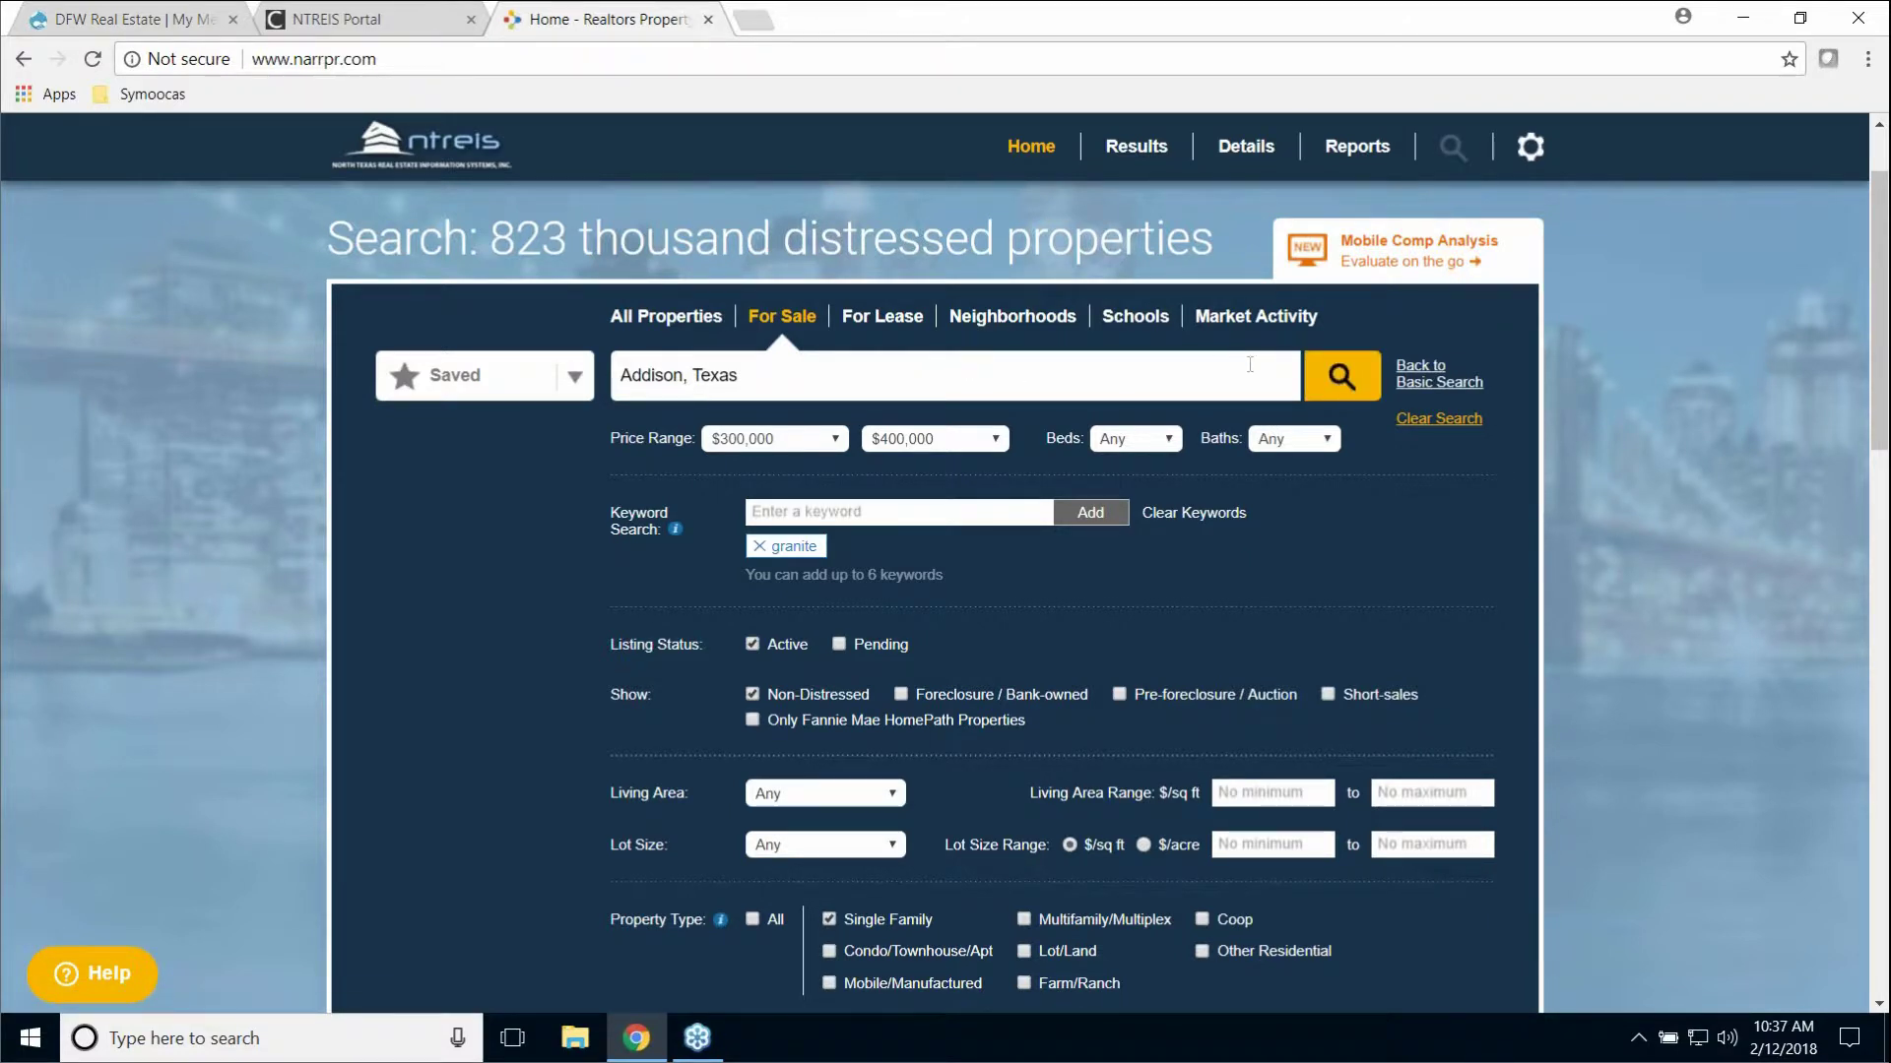
Step: Run the Addison search, then change the results price filter to $500,000–$700,000
{"action": "left_click", "coordinate": [1347, 384]}
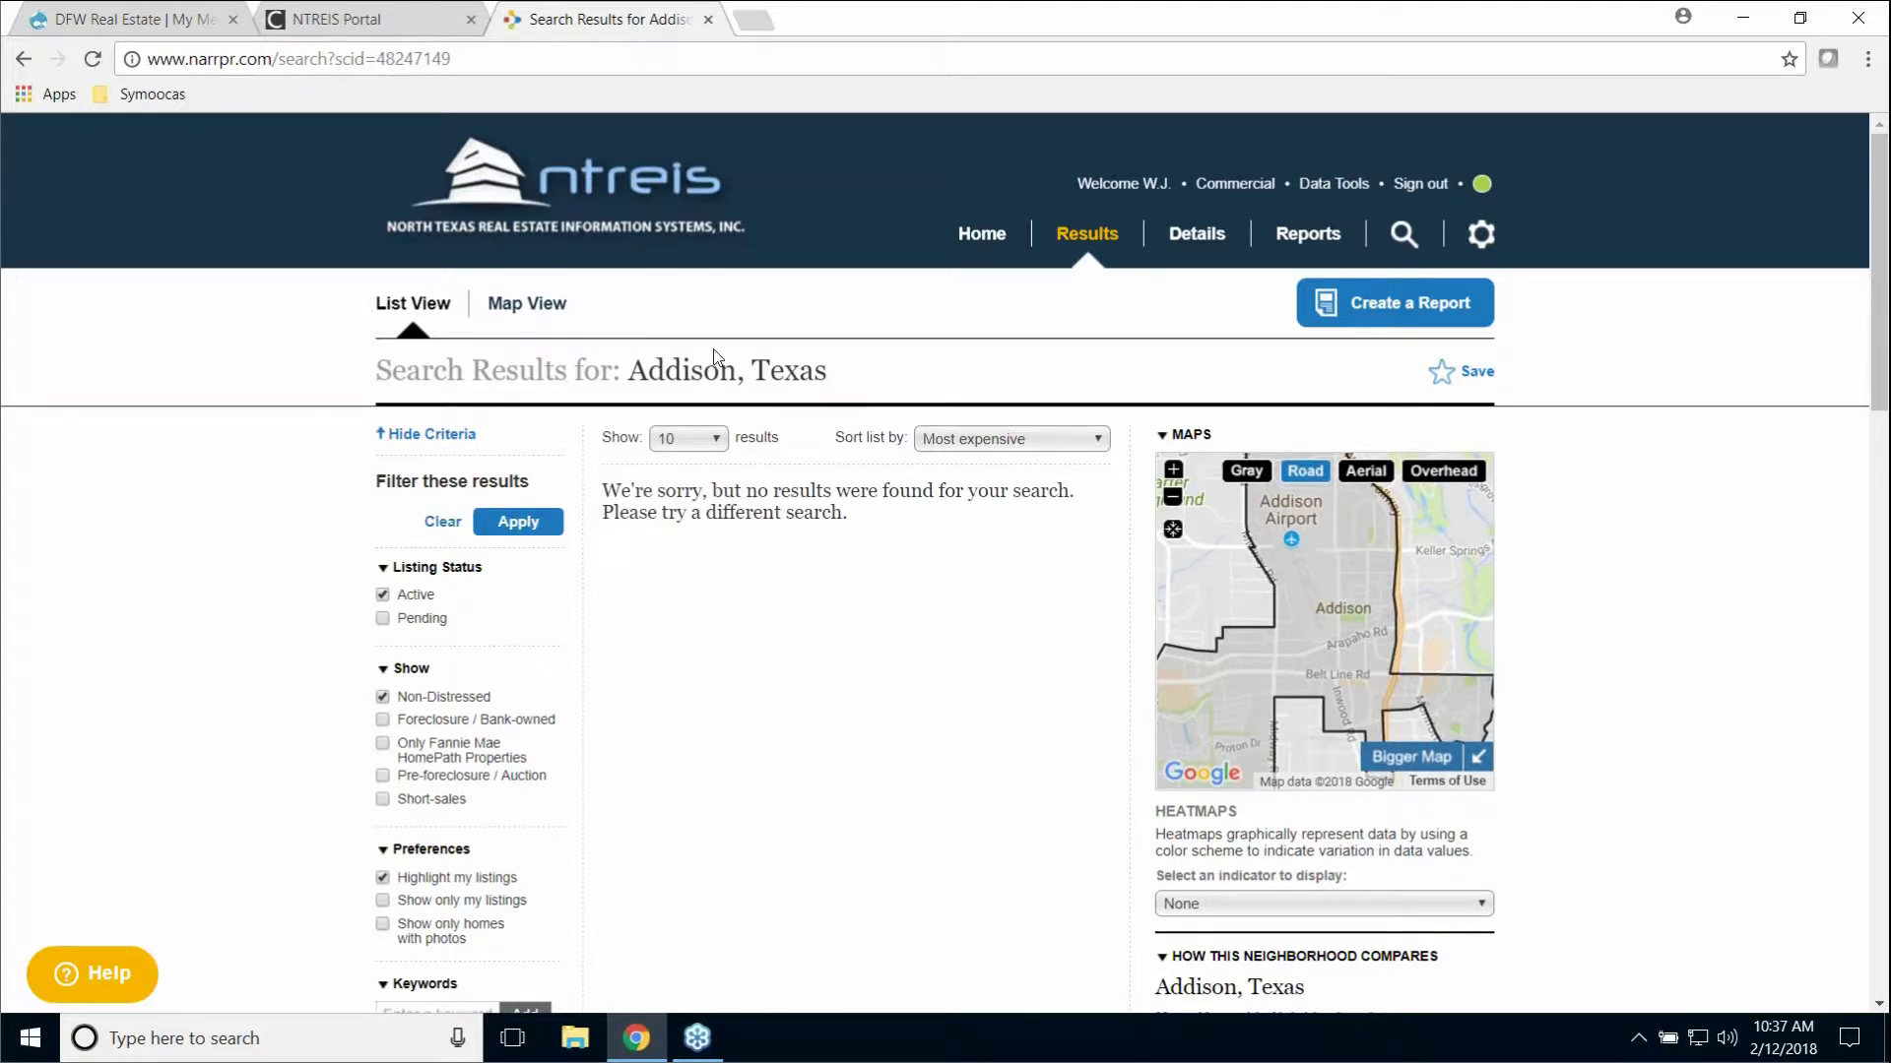
{"action": "scroll", "coordinate": [394, 780], "scroll_direction": "down", "scroll_amount": 4}
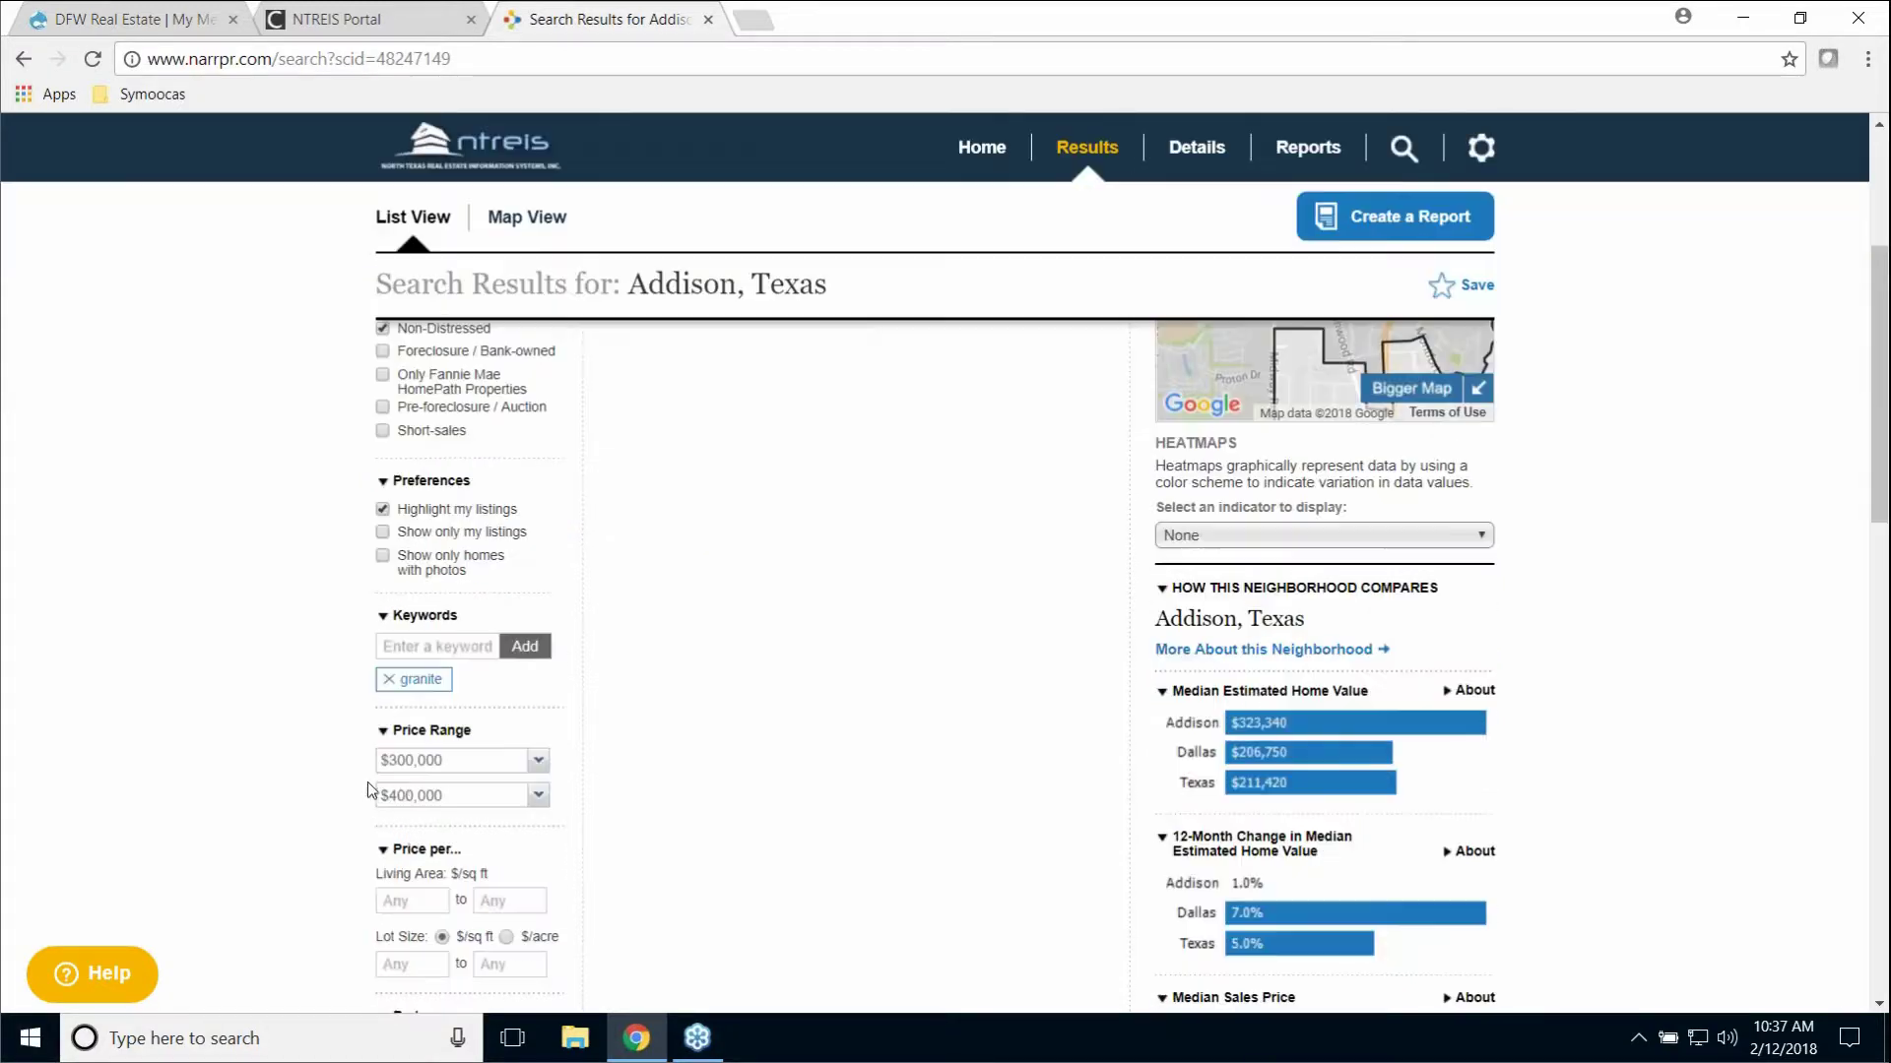
{"action": "left_click", "coordinate": [538, 760]}
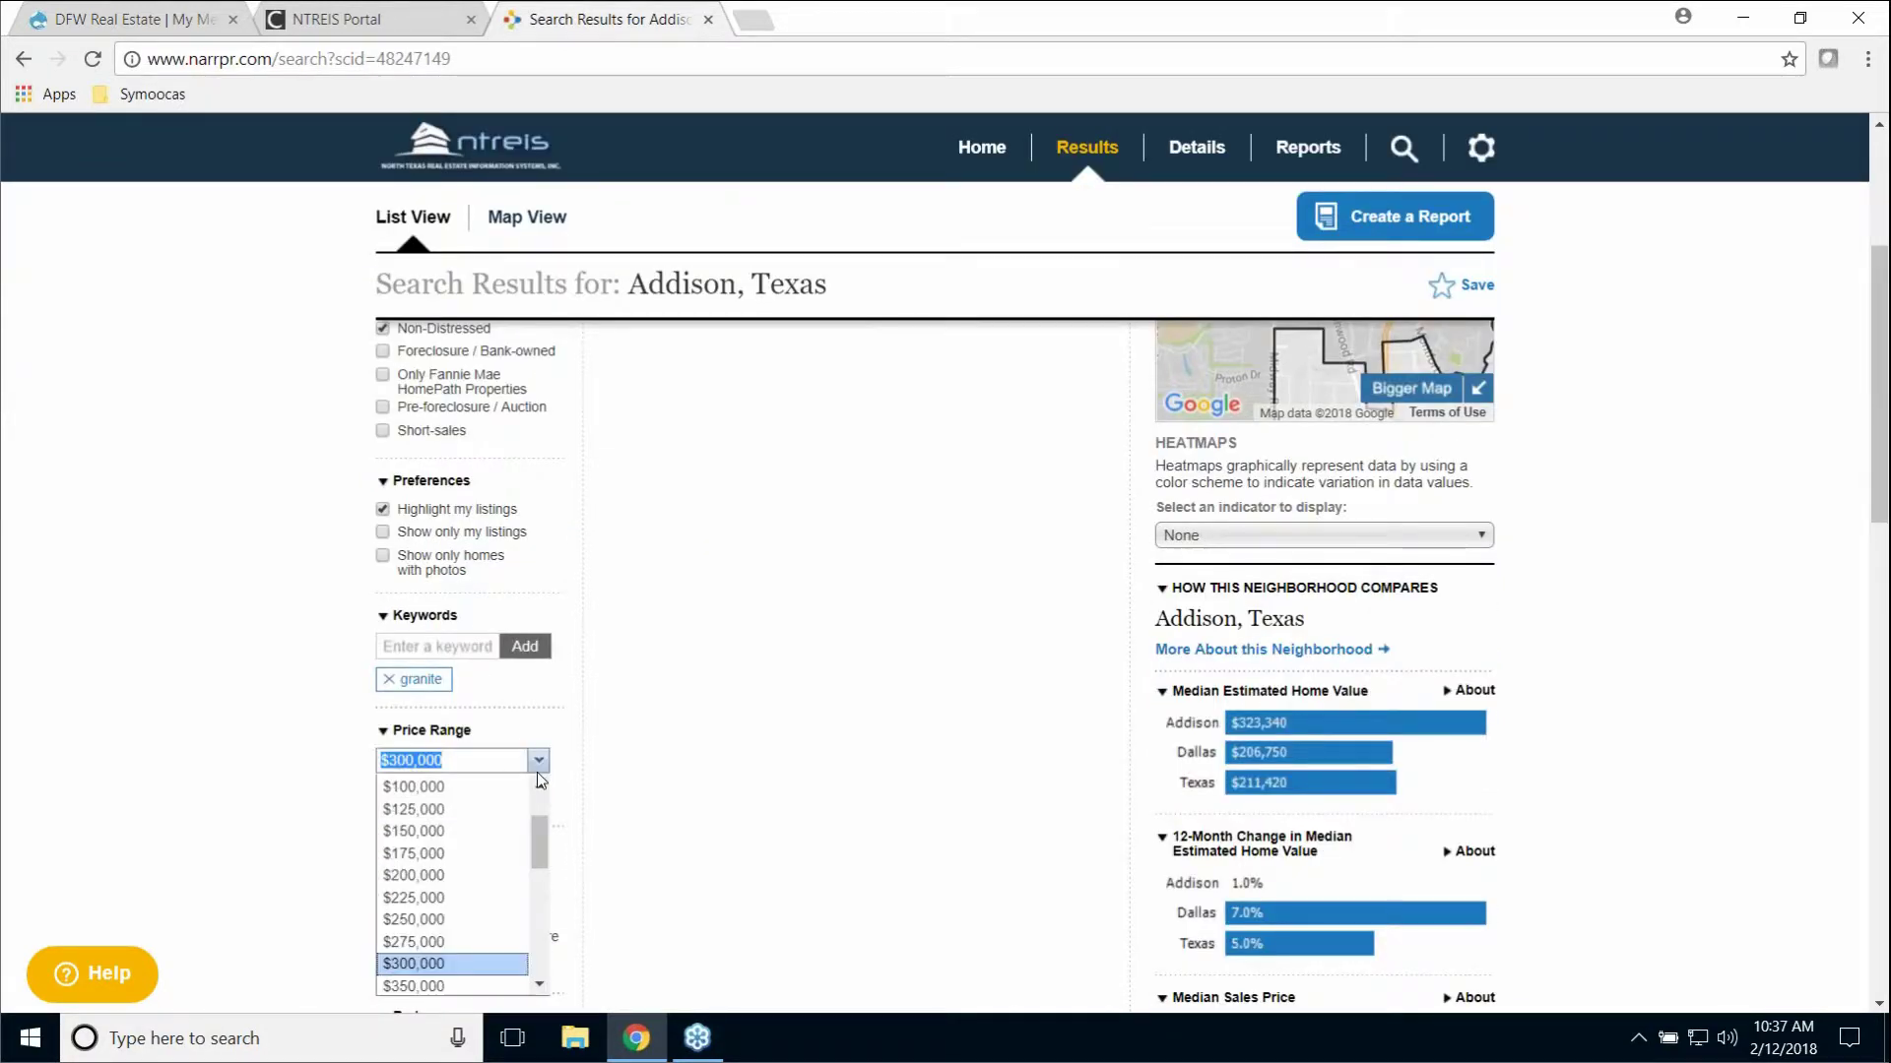
{"action": "scroll", "coordinate": [541, 872], "scroll_direction": "down", "scroll_amount": 2}
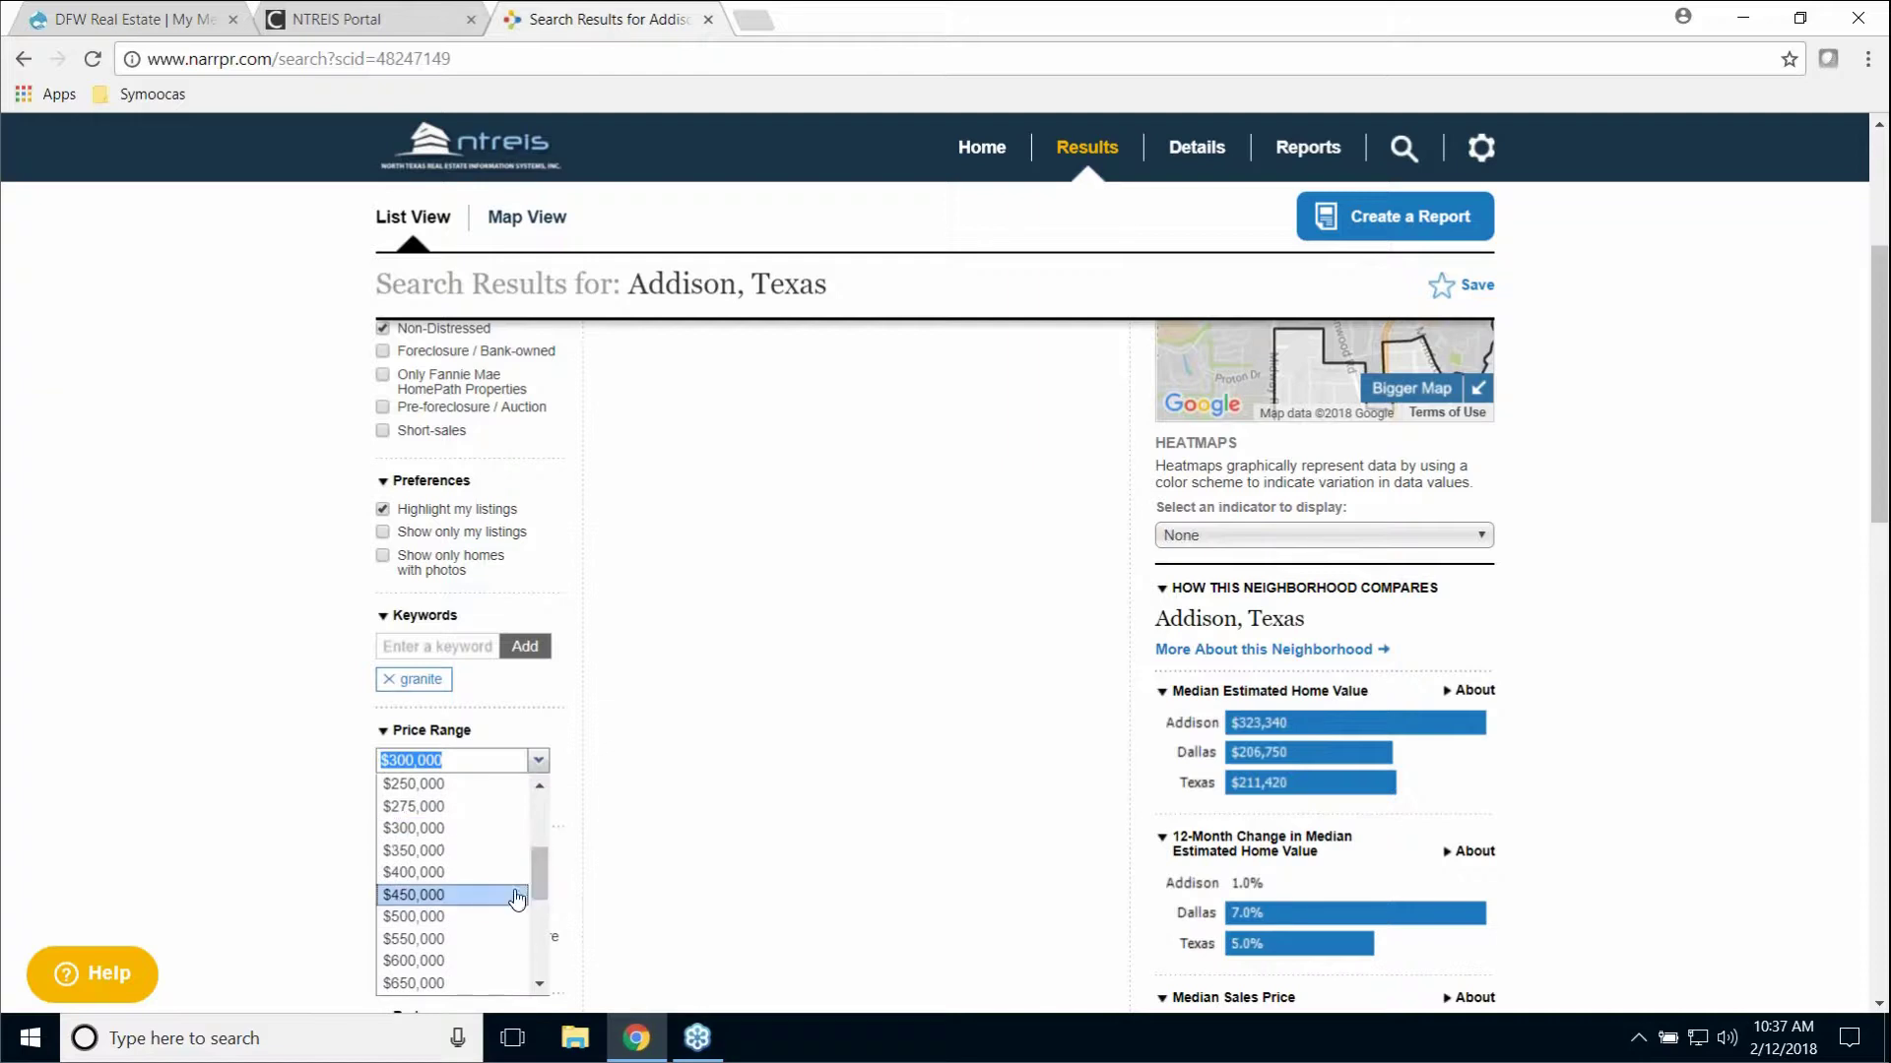
{"action": "left_click", "coordinate": [483, 916]}
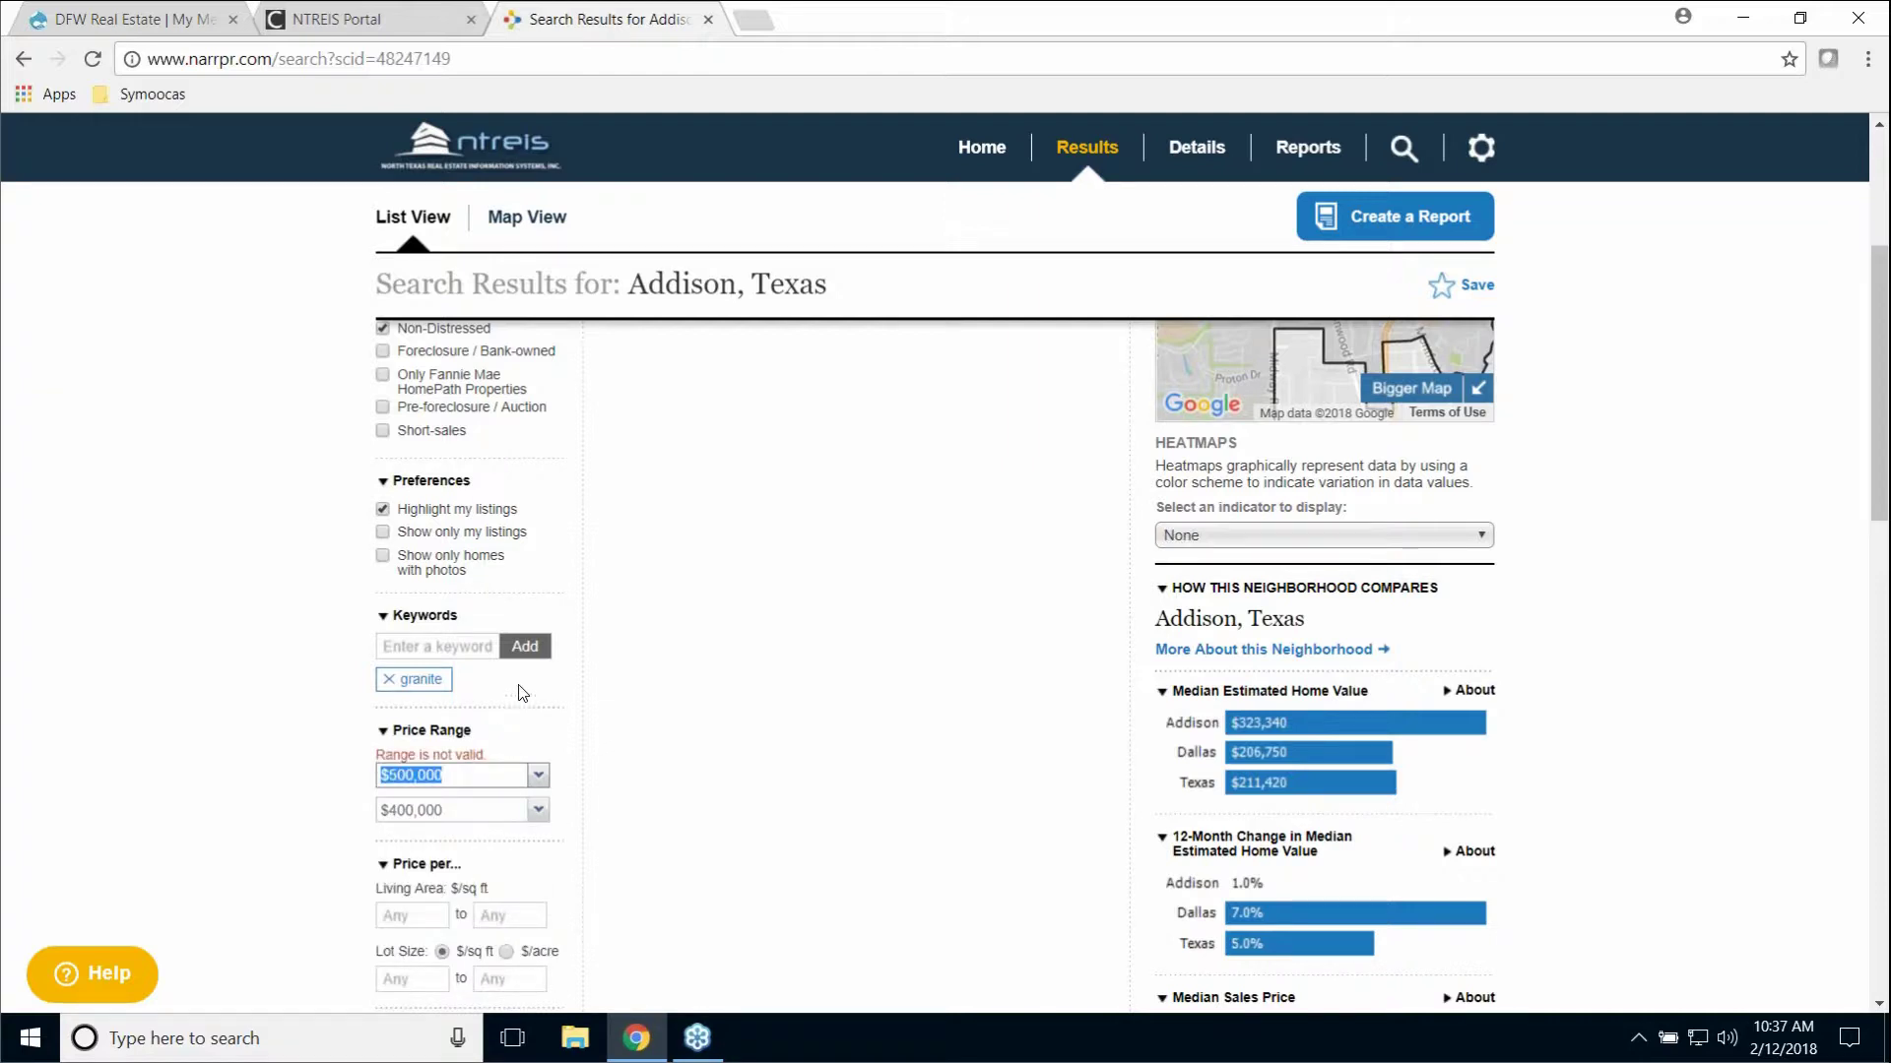
{"action": "left_click", "coordinate": [538, 809]}
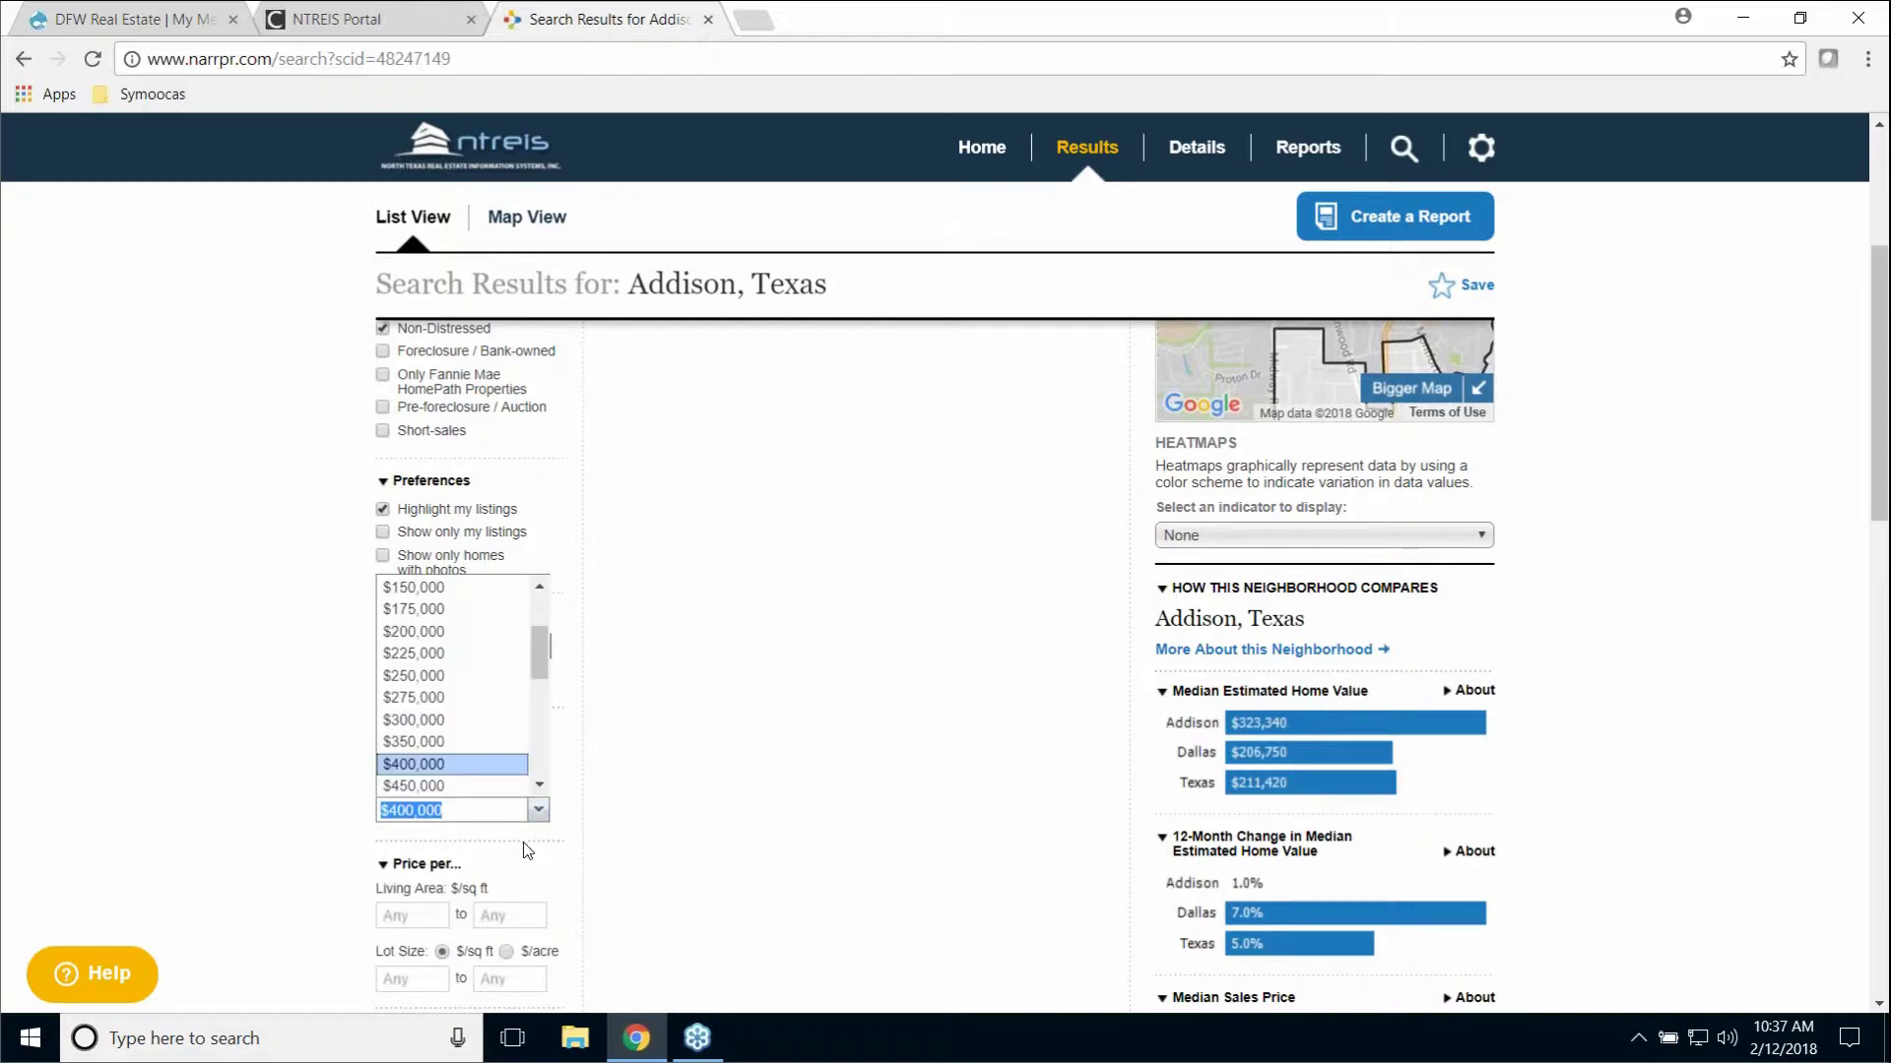
{"action": "scroll", "coordinate": [536, 789], "scroll_direction": "down", "scroll_amount": 2}
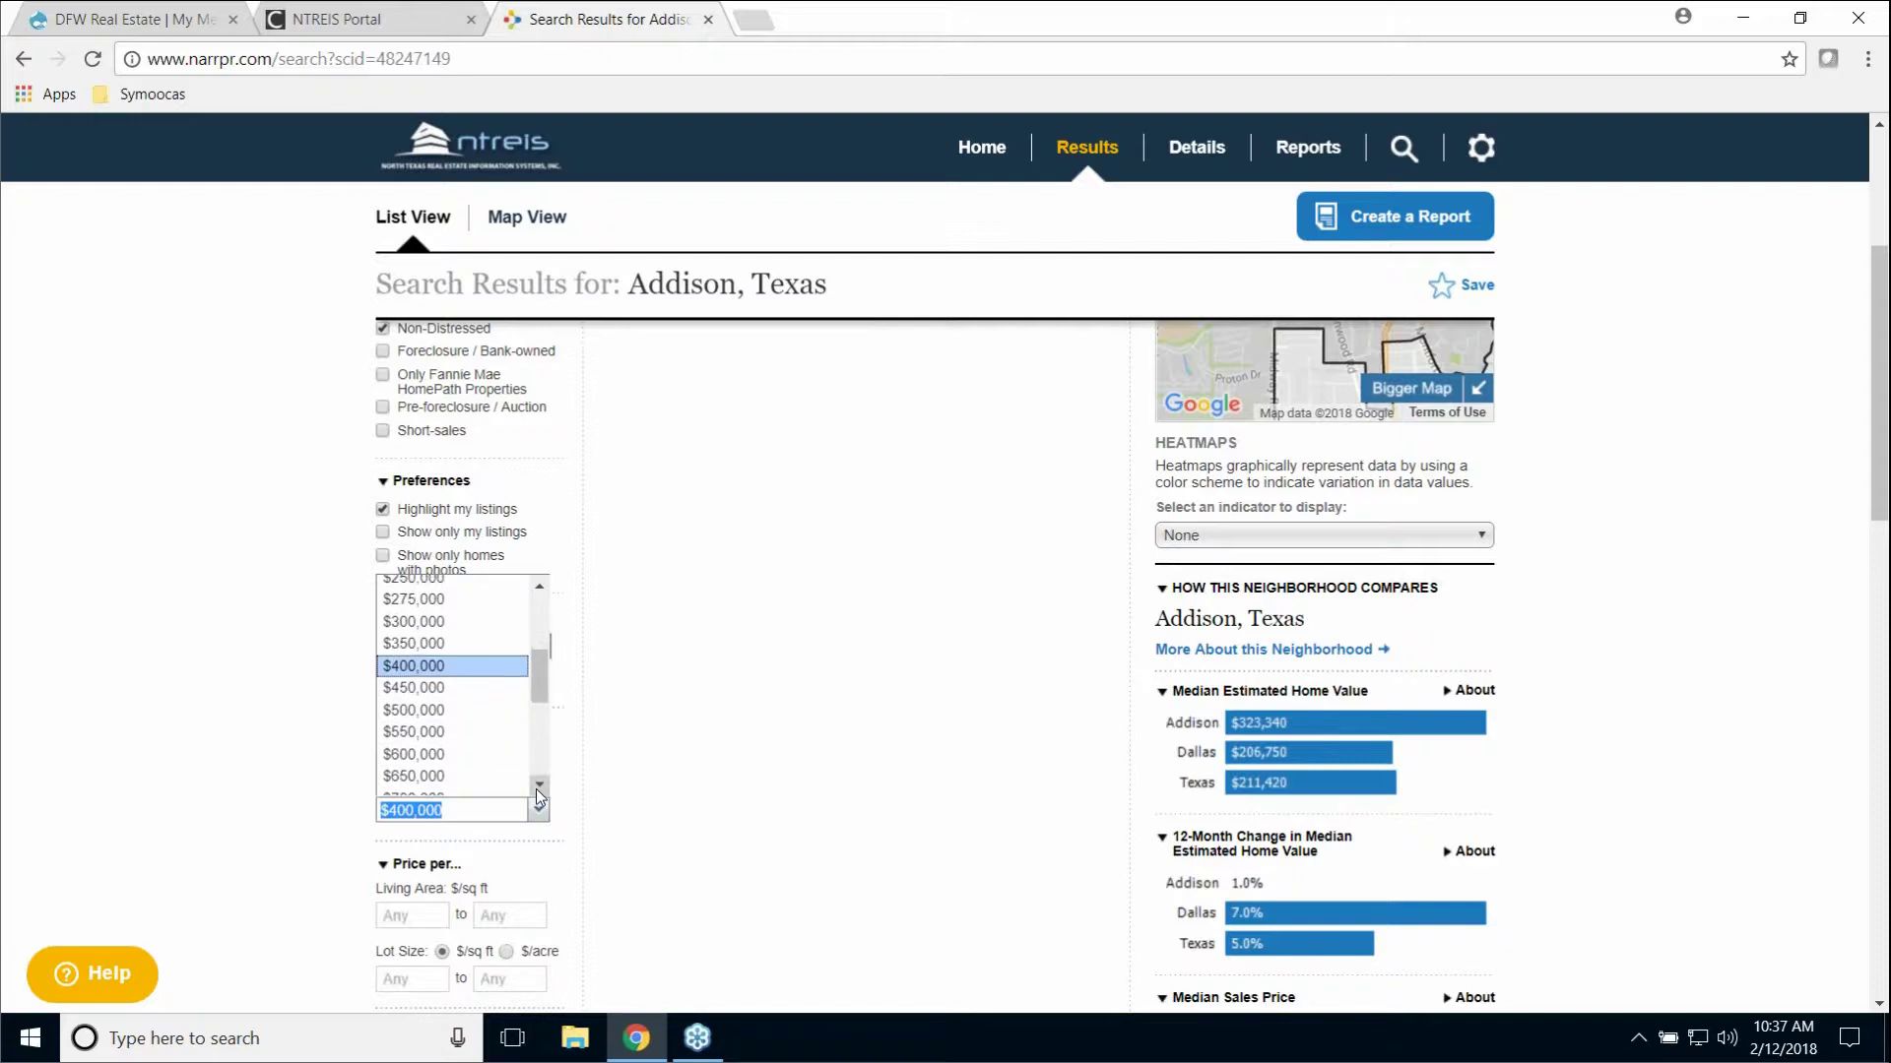
{"action": "scroll", "coordinate": [535, 789], "scroll_direction": "down", "scroll_amount": 2}
{"action": "left_click", "coordinate": [466, 763]}
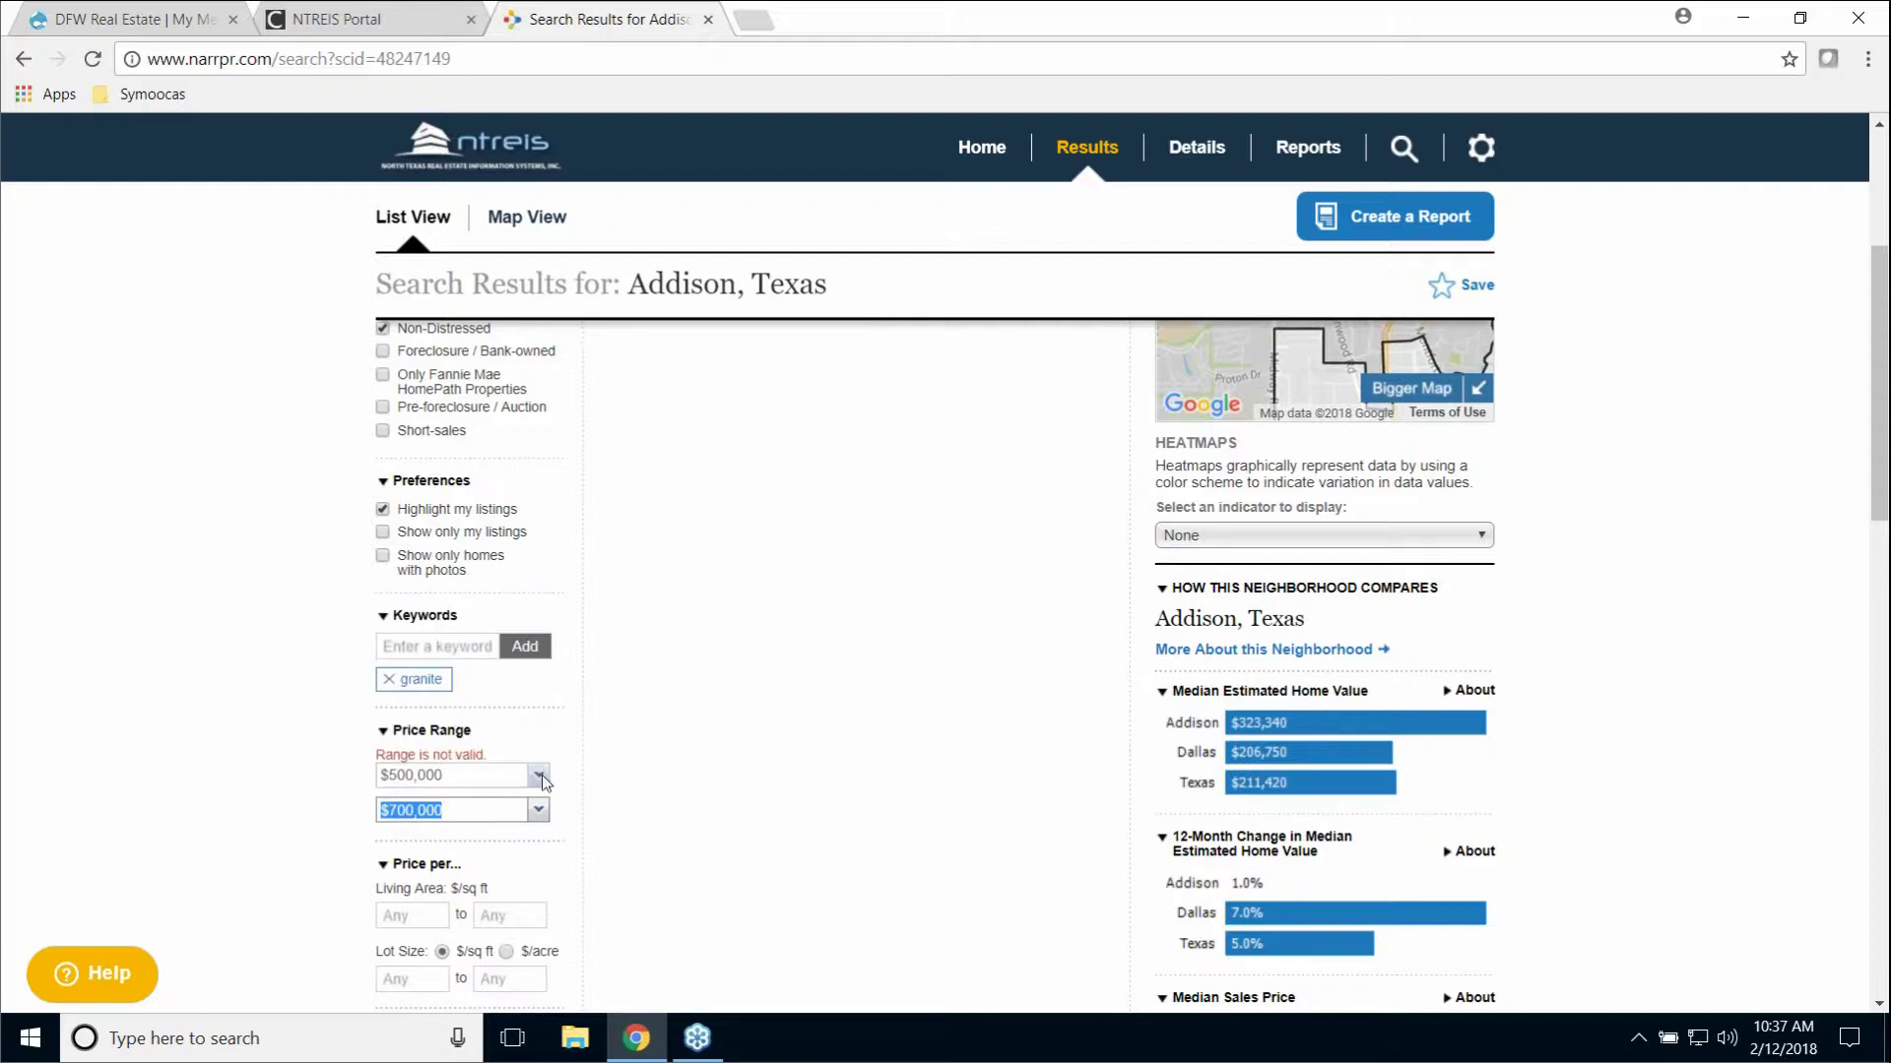
{"action": "scroll", "coordinate": [540, 757], "scroll_direction": "up", "scroll_amount": 4}
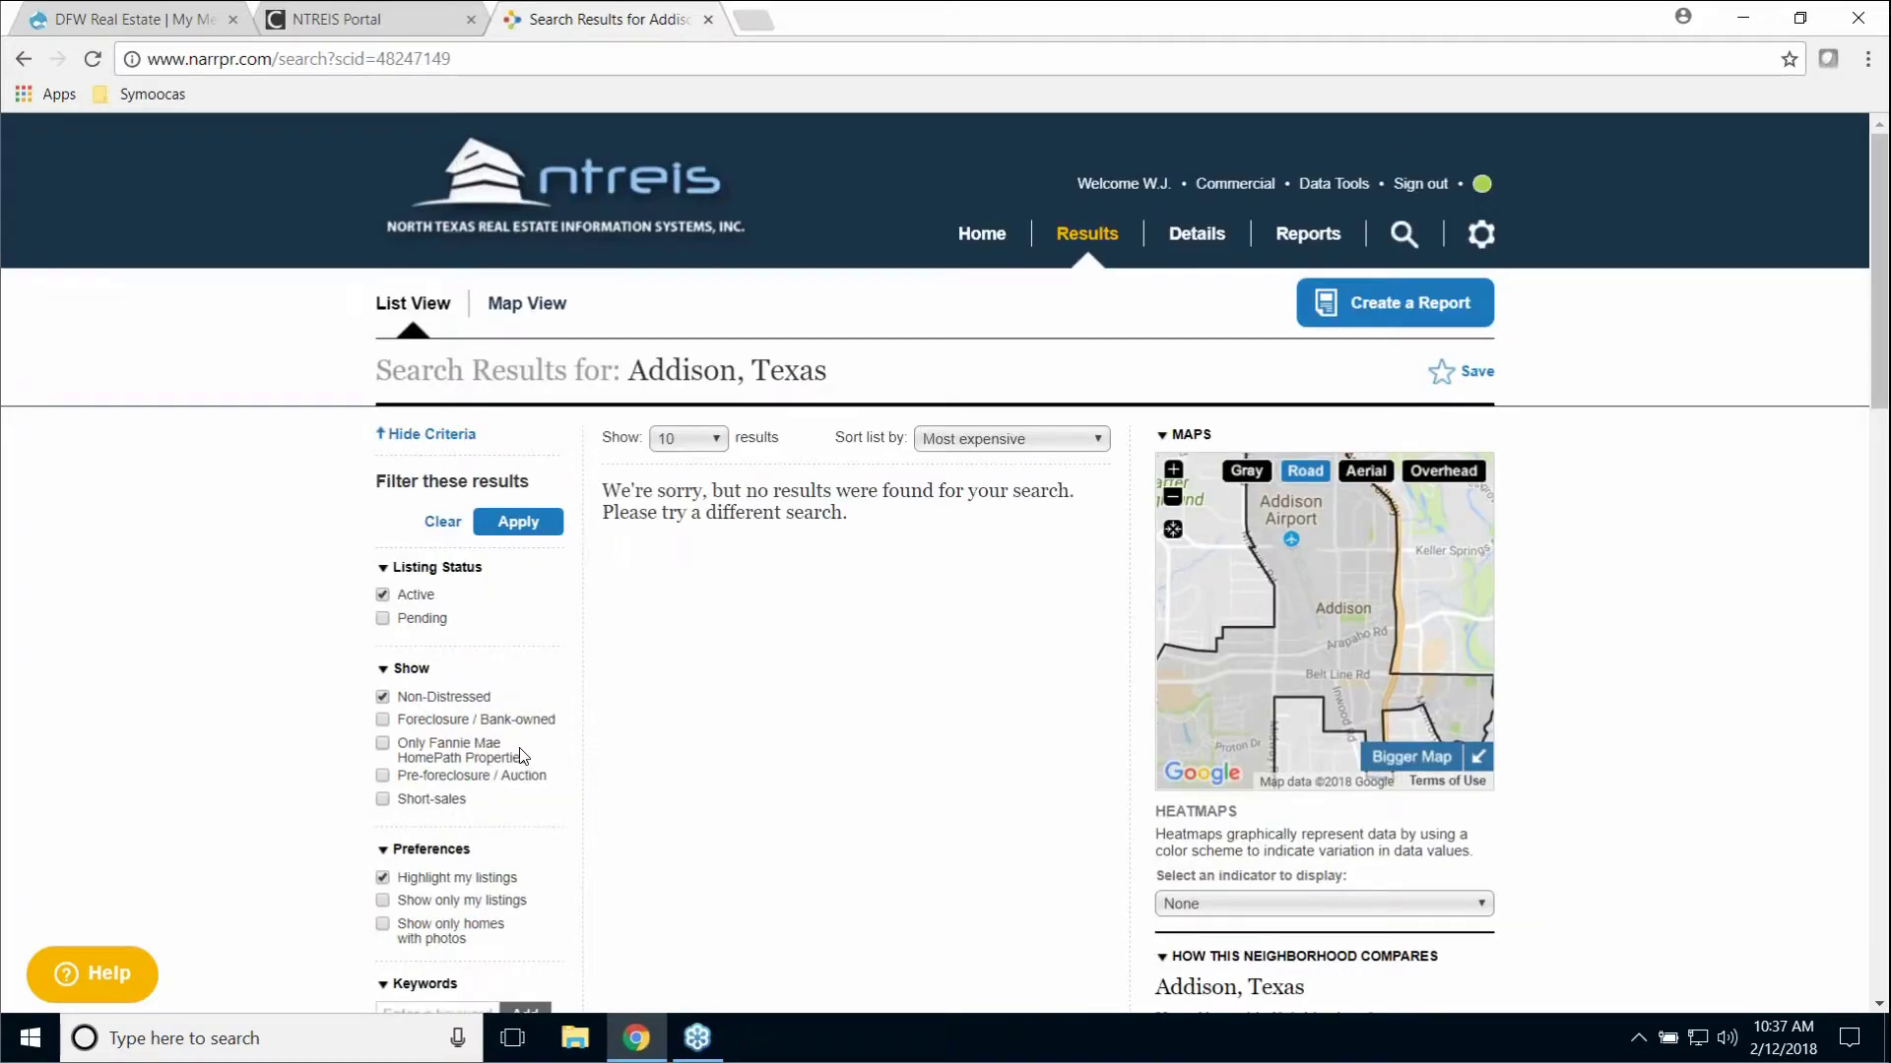
{"action": "scroll", "coordinate": [522, 756], "scroll_direction": "down", "scroll_amount": 7}
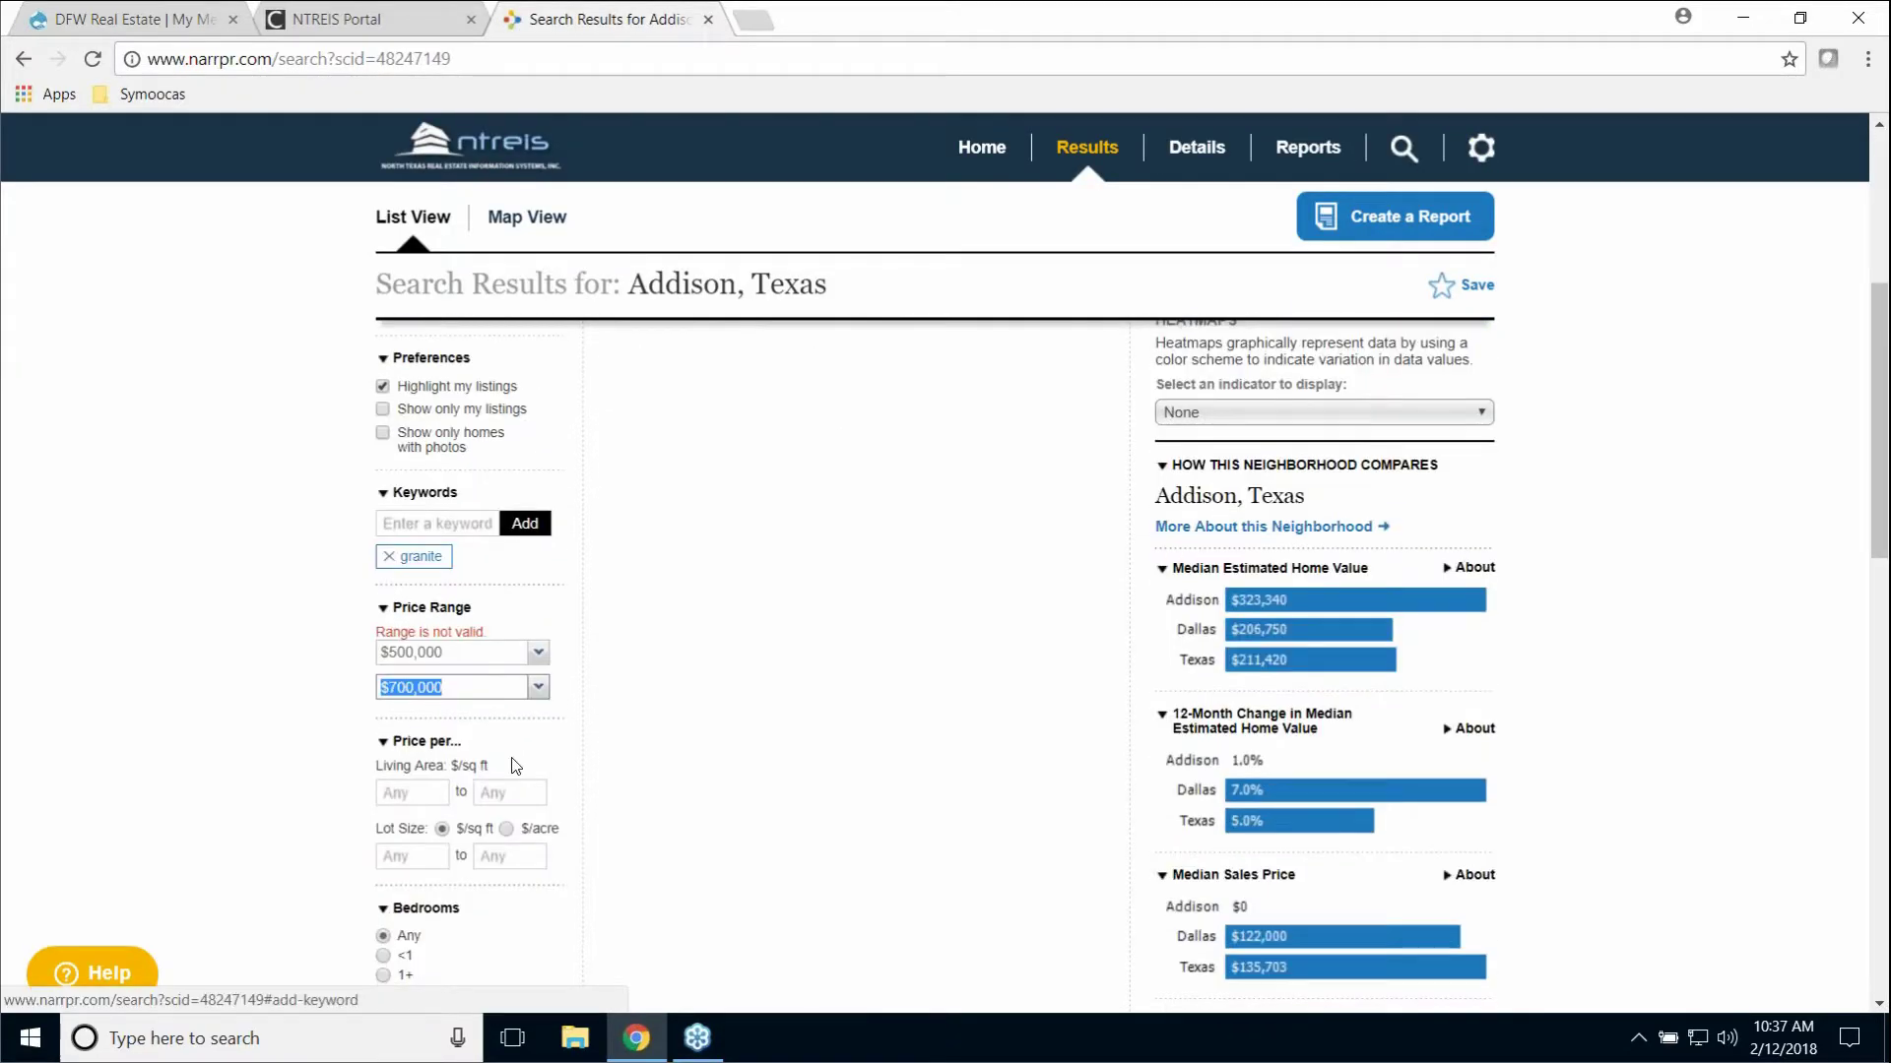
{"action": "scroll", "coordinate": [530, 769], "scroll_direction": "down", "scroll_amount": 5}
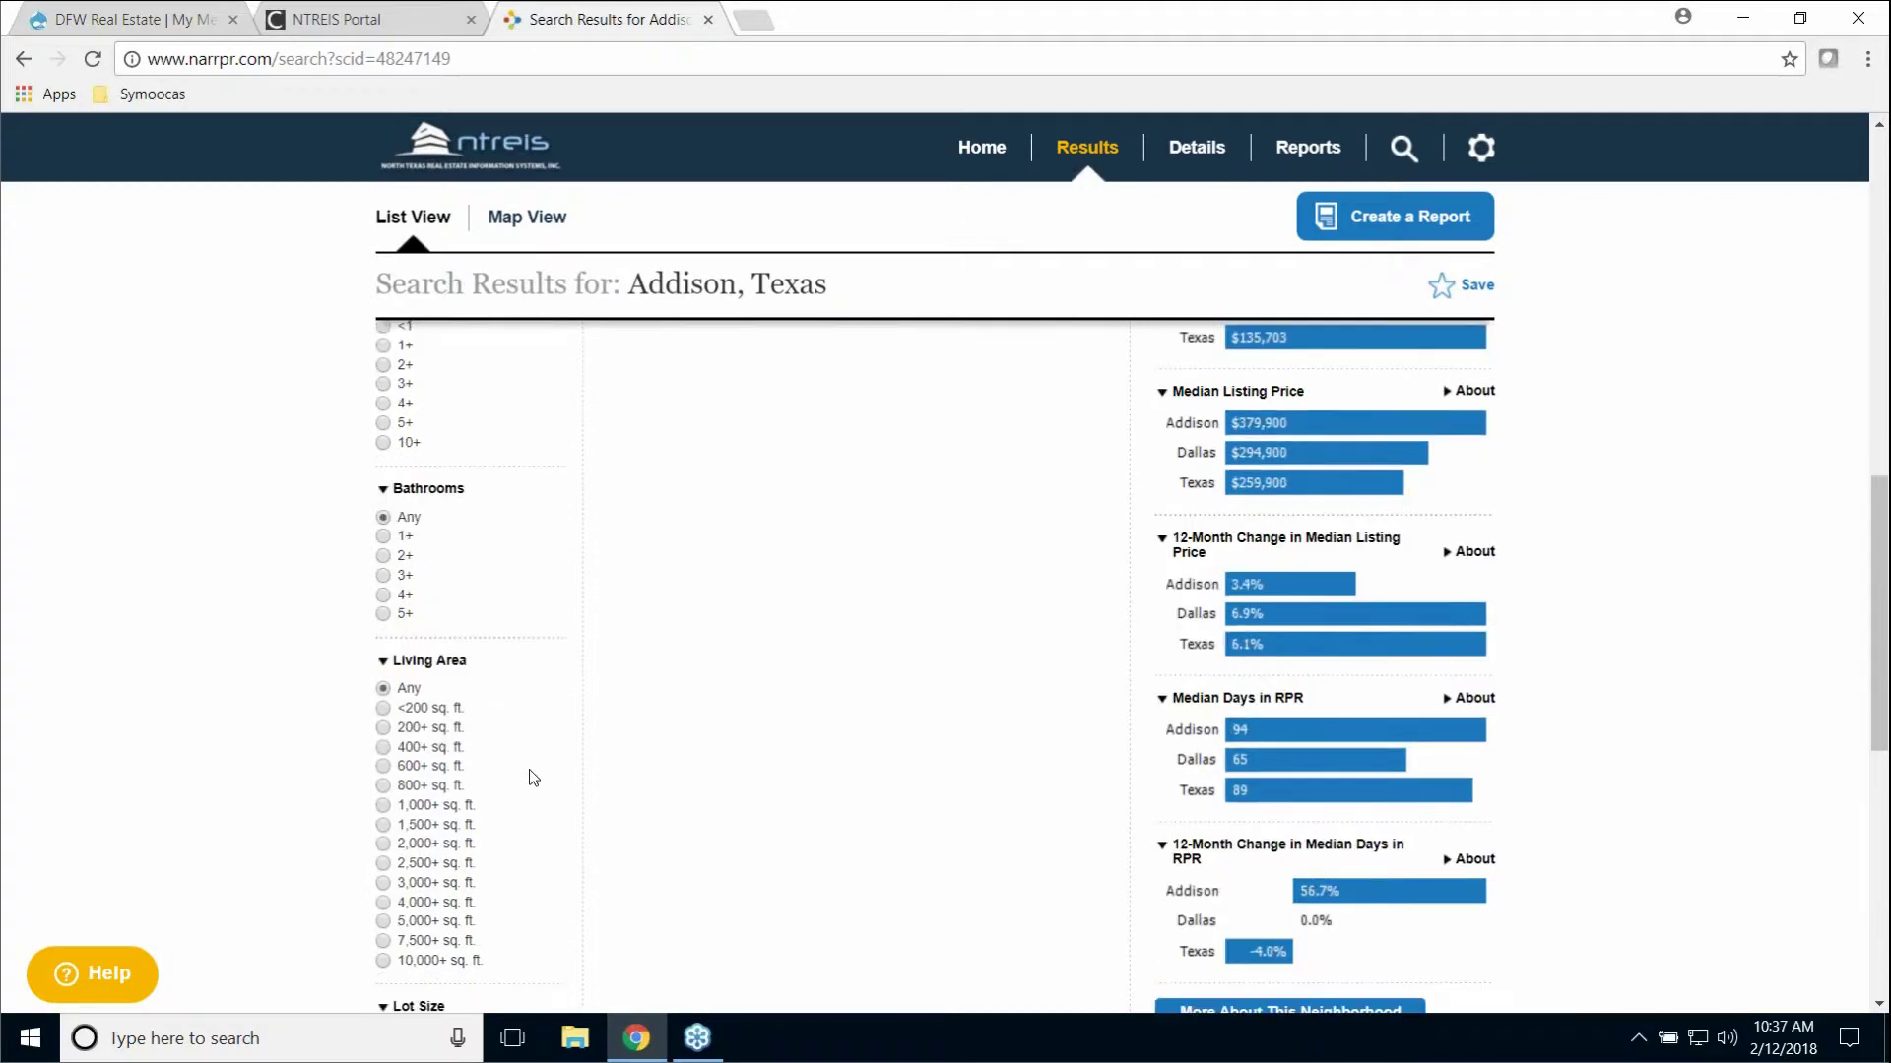
{"action": "scroll", "coordinate": [529, 773], "scroll_direction": "up", "scroll_amount": 12}
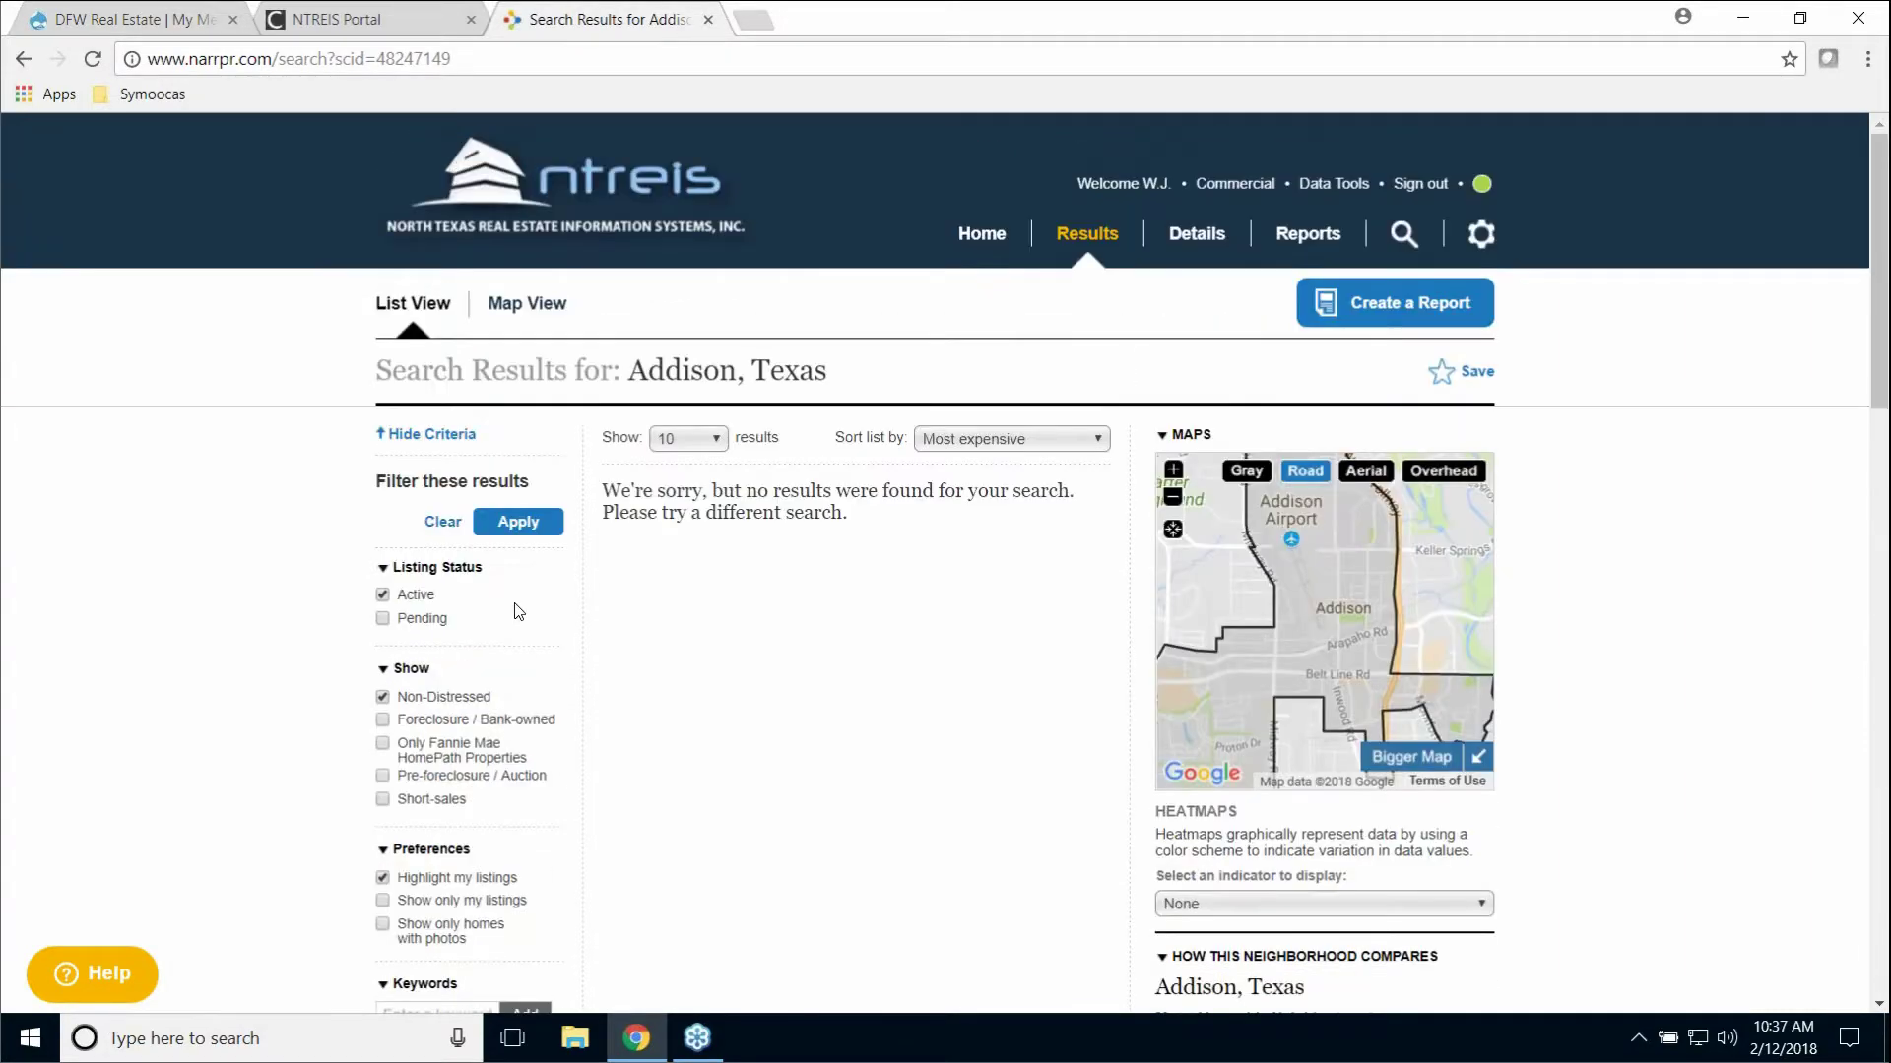
{"action": "left_click", "coordinate": [520, 530]}
{"action": "scroll", "coordinate": [478, 659], "scroll_direction": "down", "scroll_amount": 5}
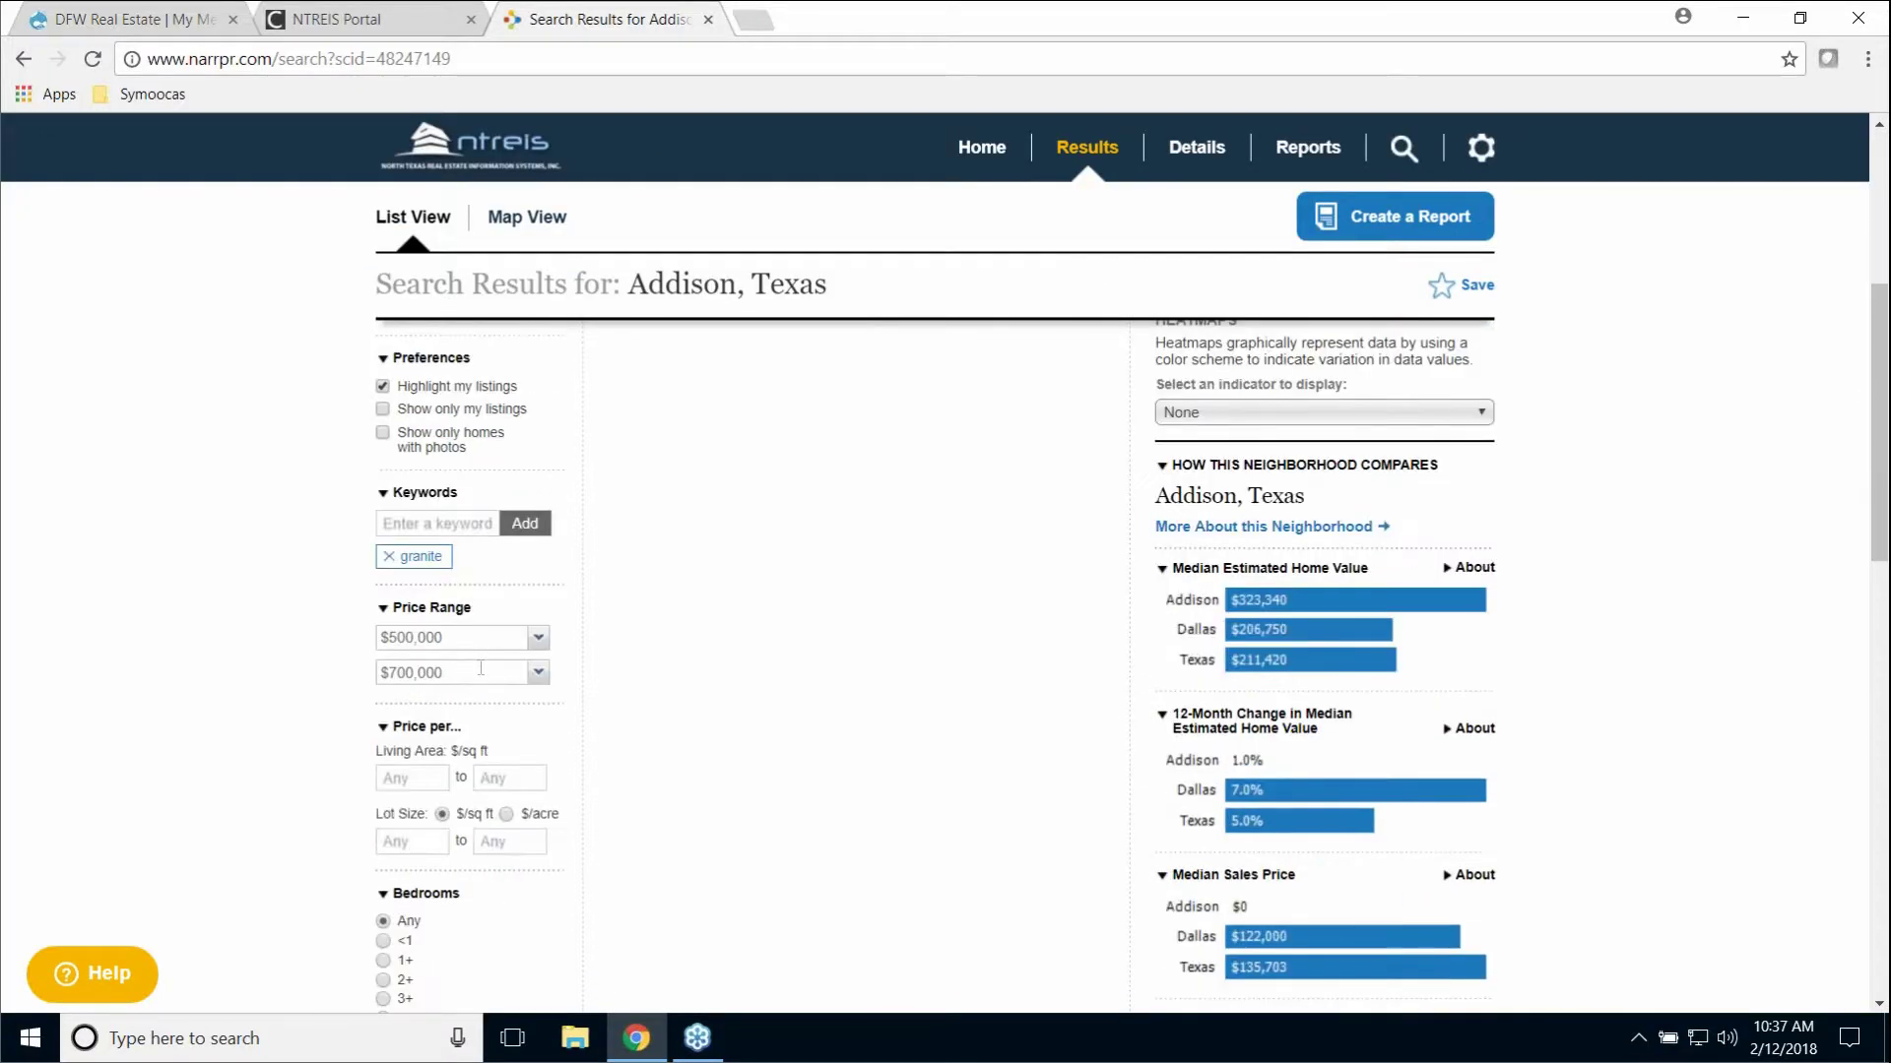
{"action": "scroll", "coordinate": [481, 668], "scroll_direction": "down", "scroll_amount": 1}
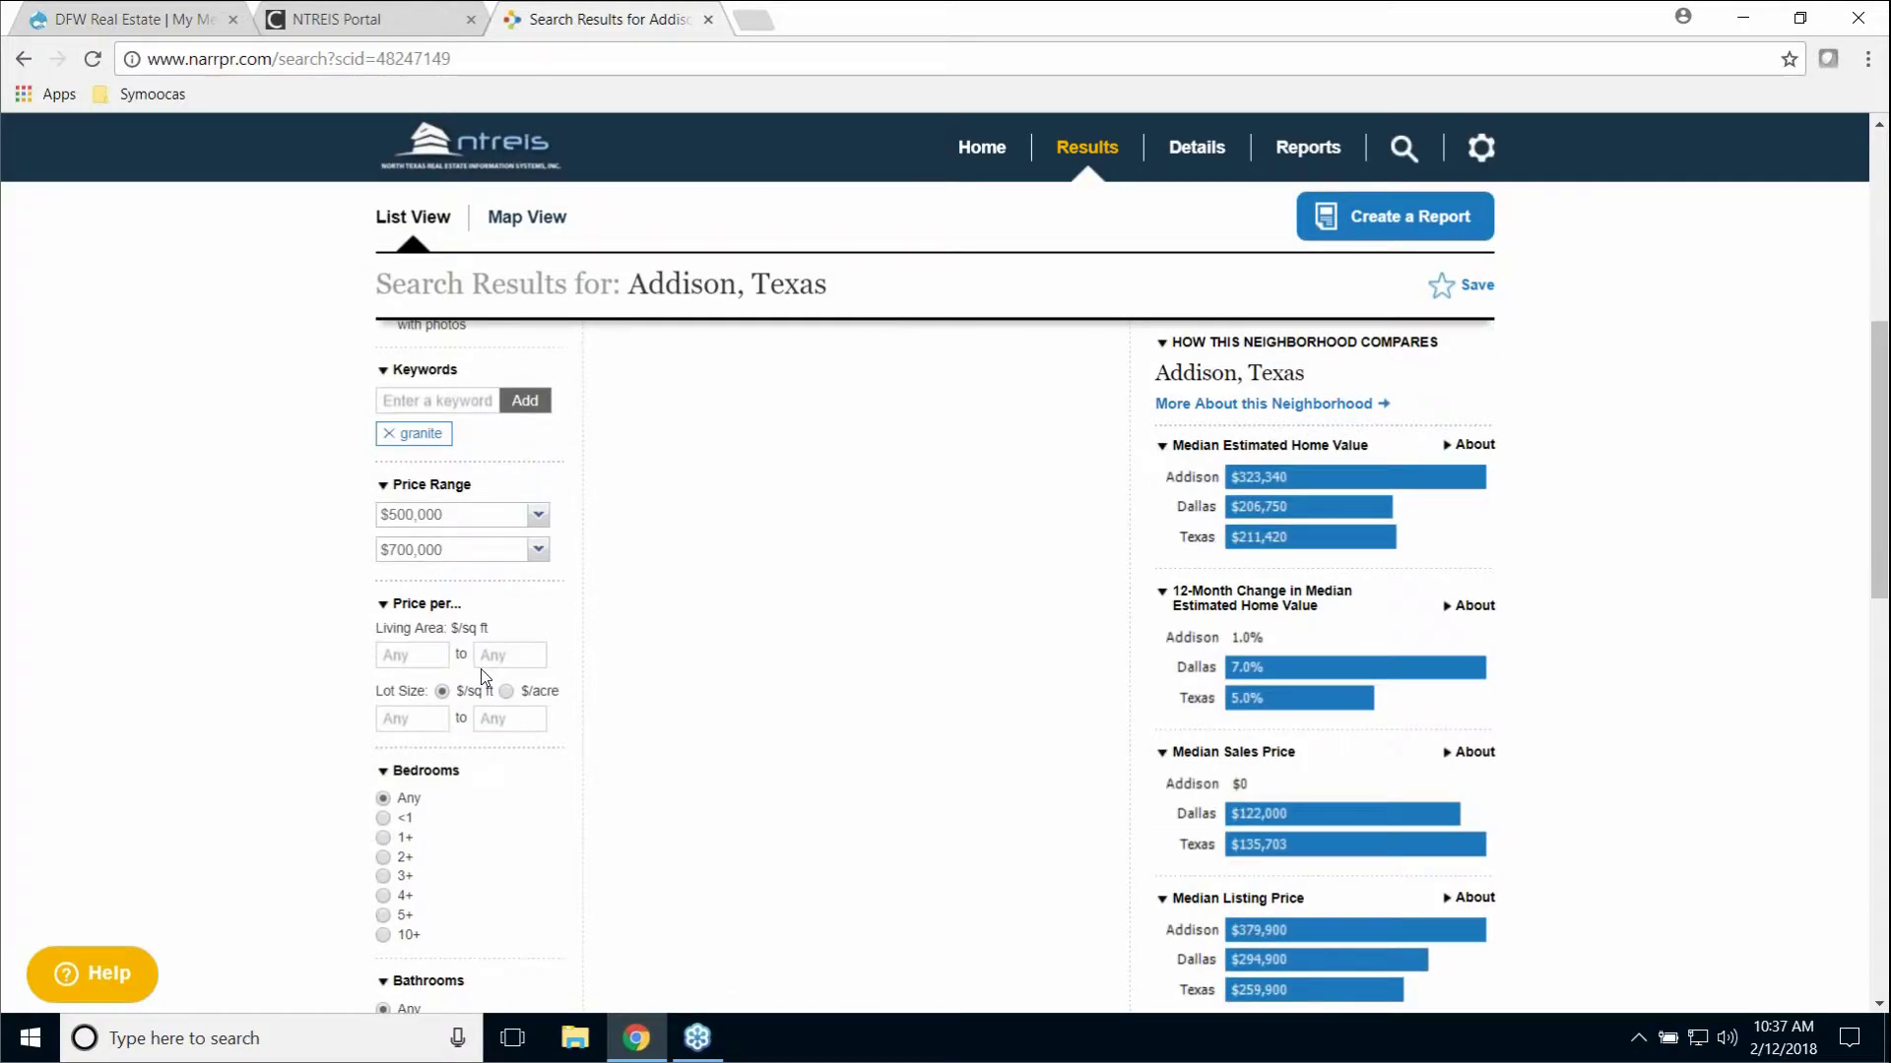
{"action": "scroll", "coordinate": [480, 670], "scroll_direction": "up", "scroll_amount": 2}
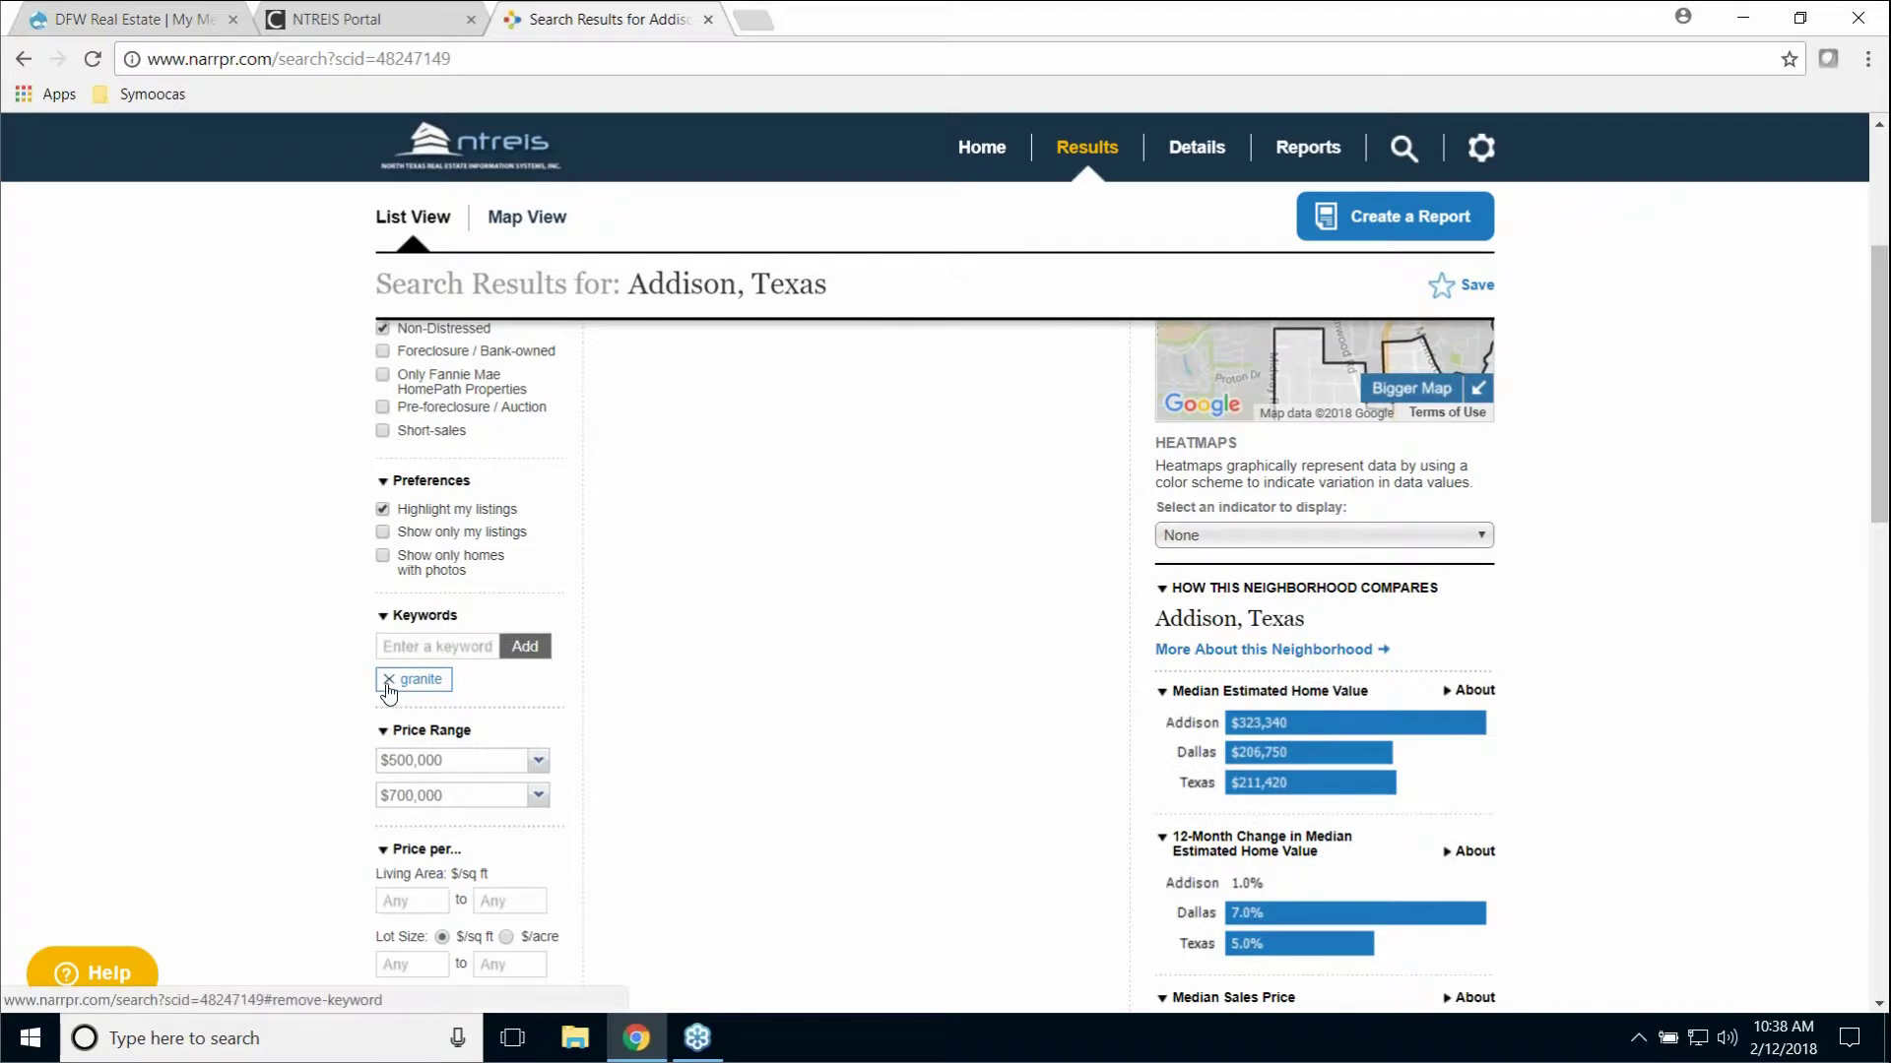
{"action": "left_click", "coordinate": [389, 683]}
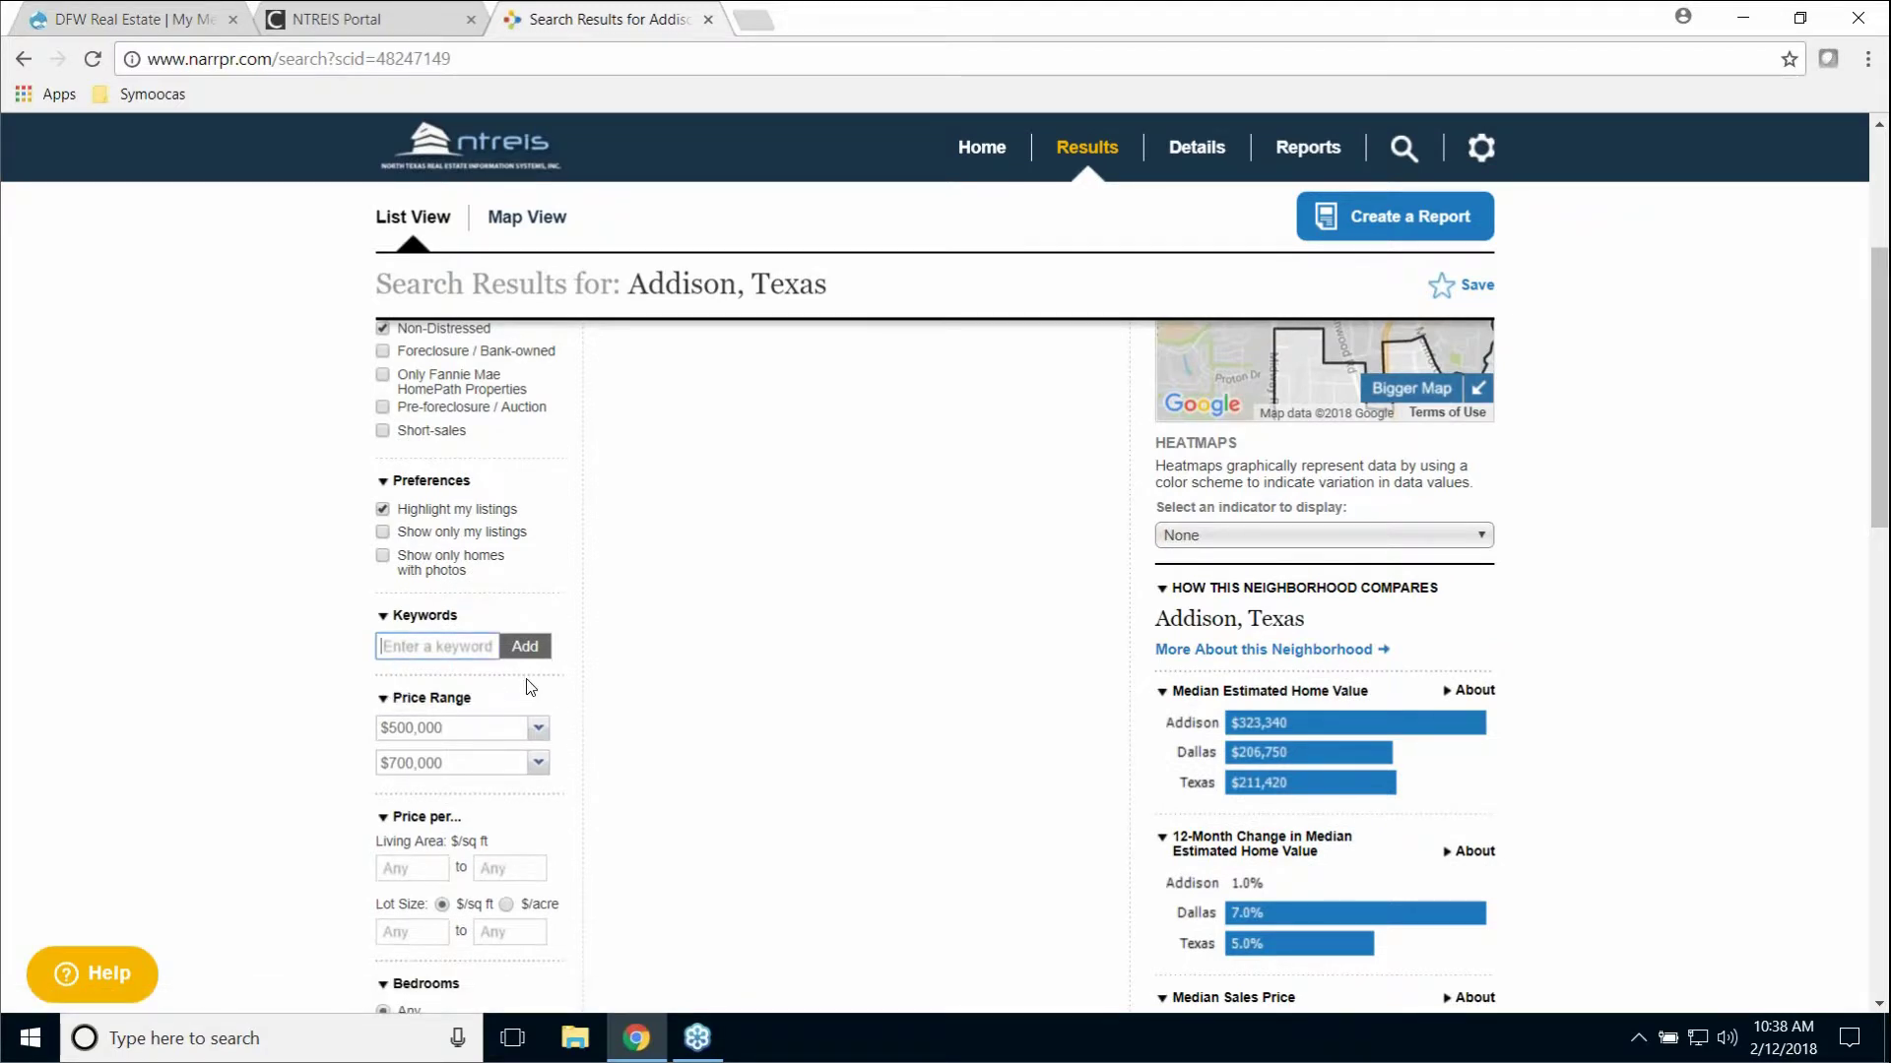
{"action": "scroll", "coordinate": [538, 689], "scroll_direction": "up", "scroll_amount": 3}
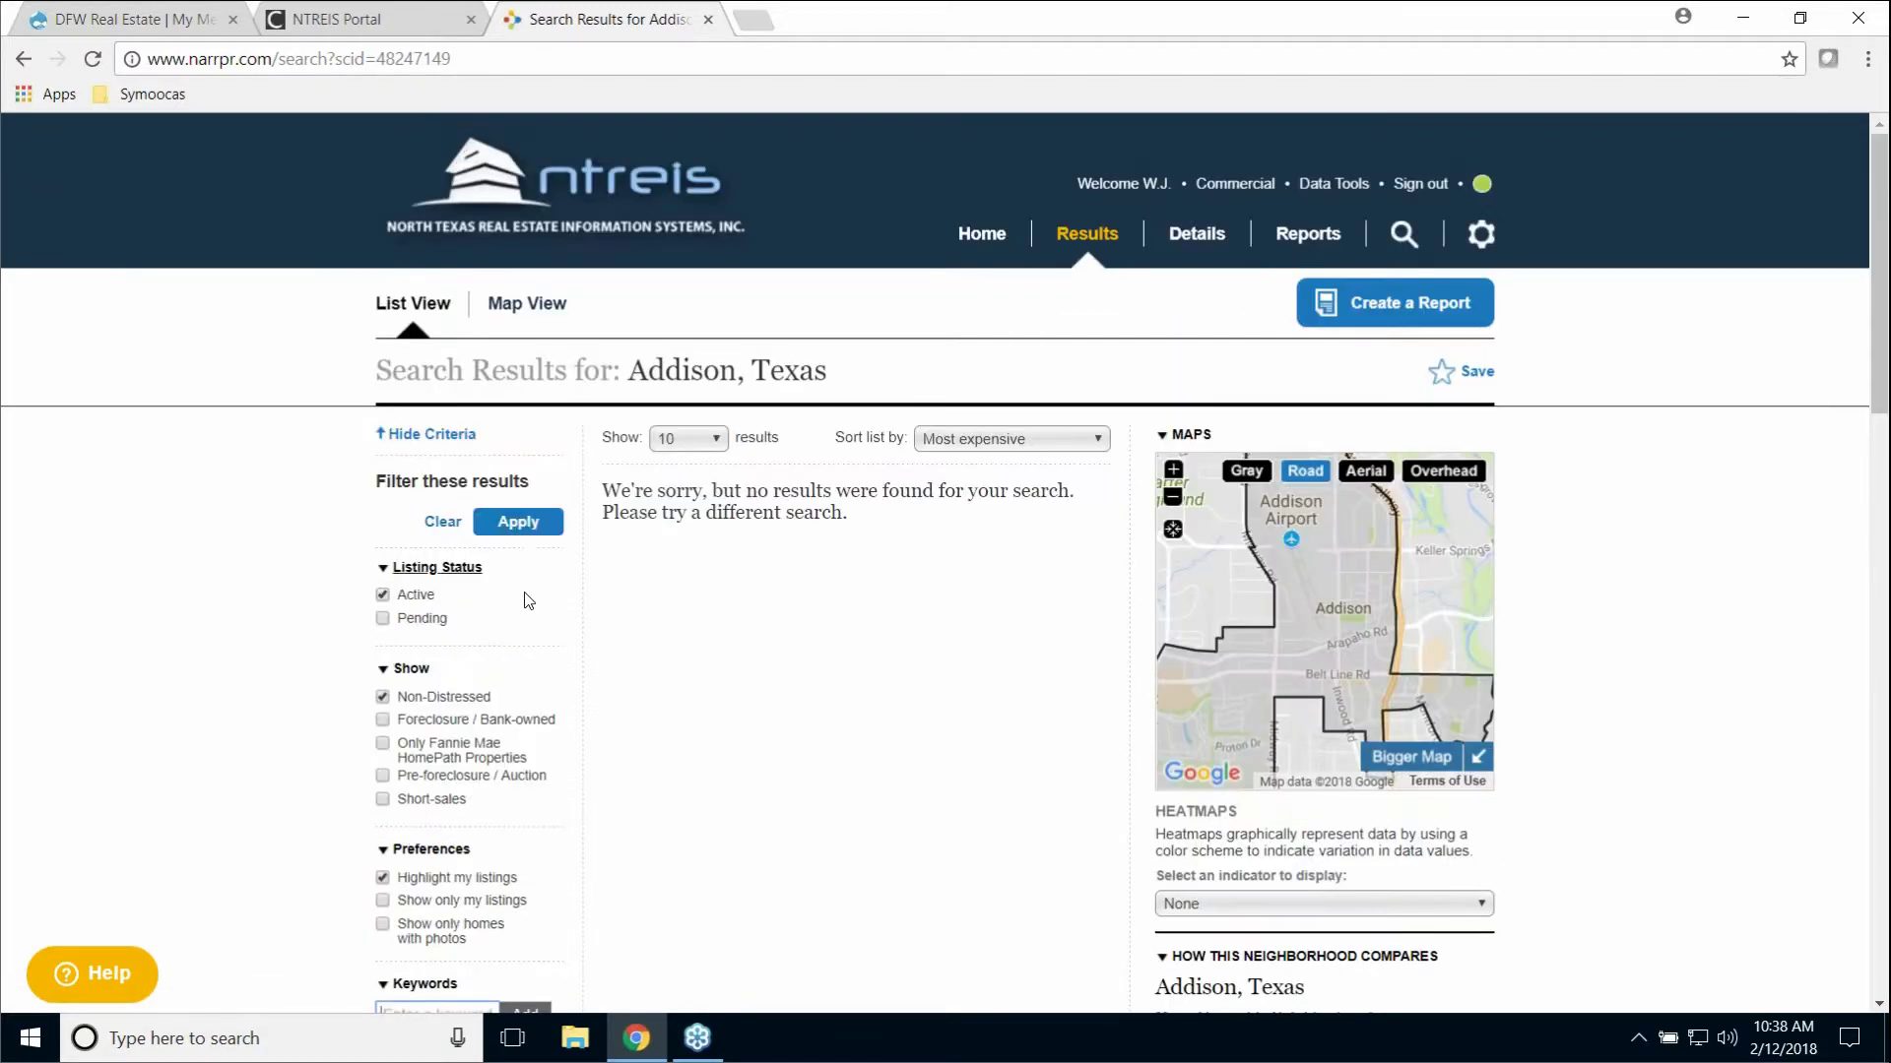
{"action": "left_click", "coordinate": [523, 520]}
{"action": "scroll", "coordinate": [519, 692], "scroll_direction": "down", "scroll_amount": 5}
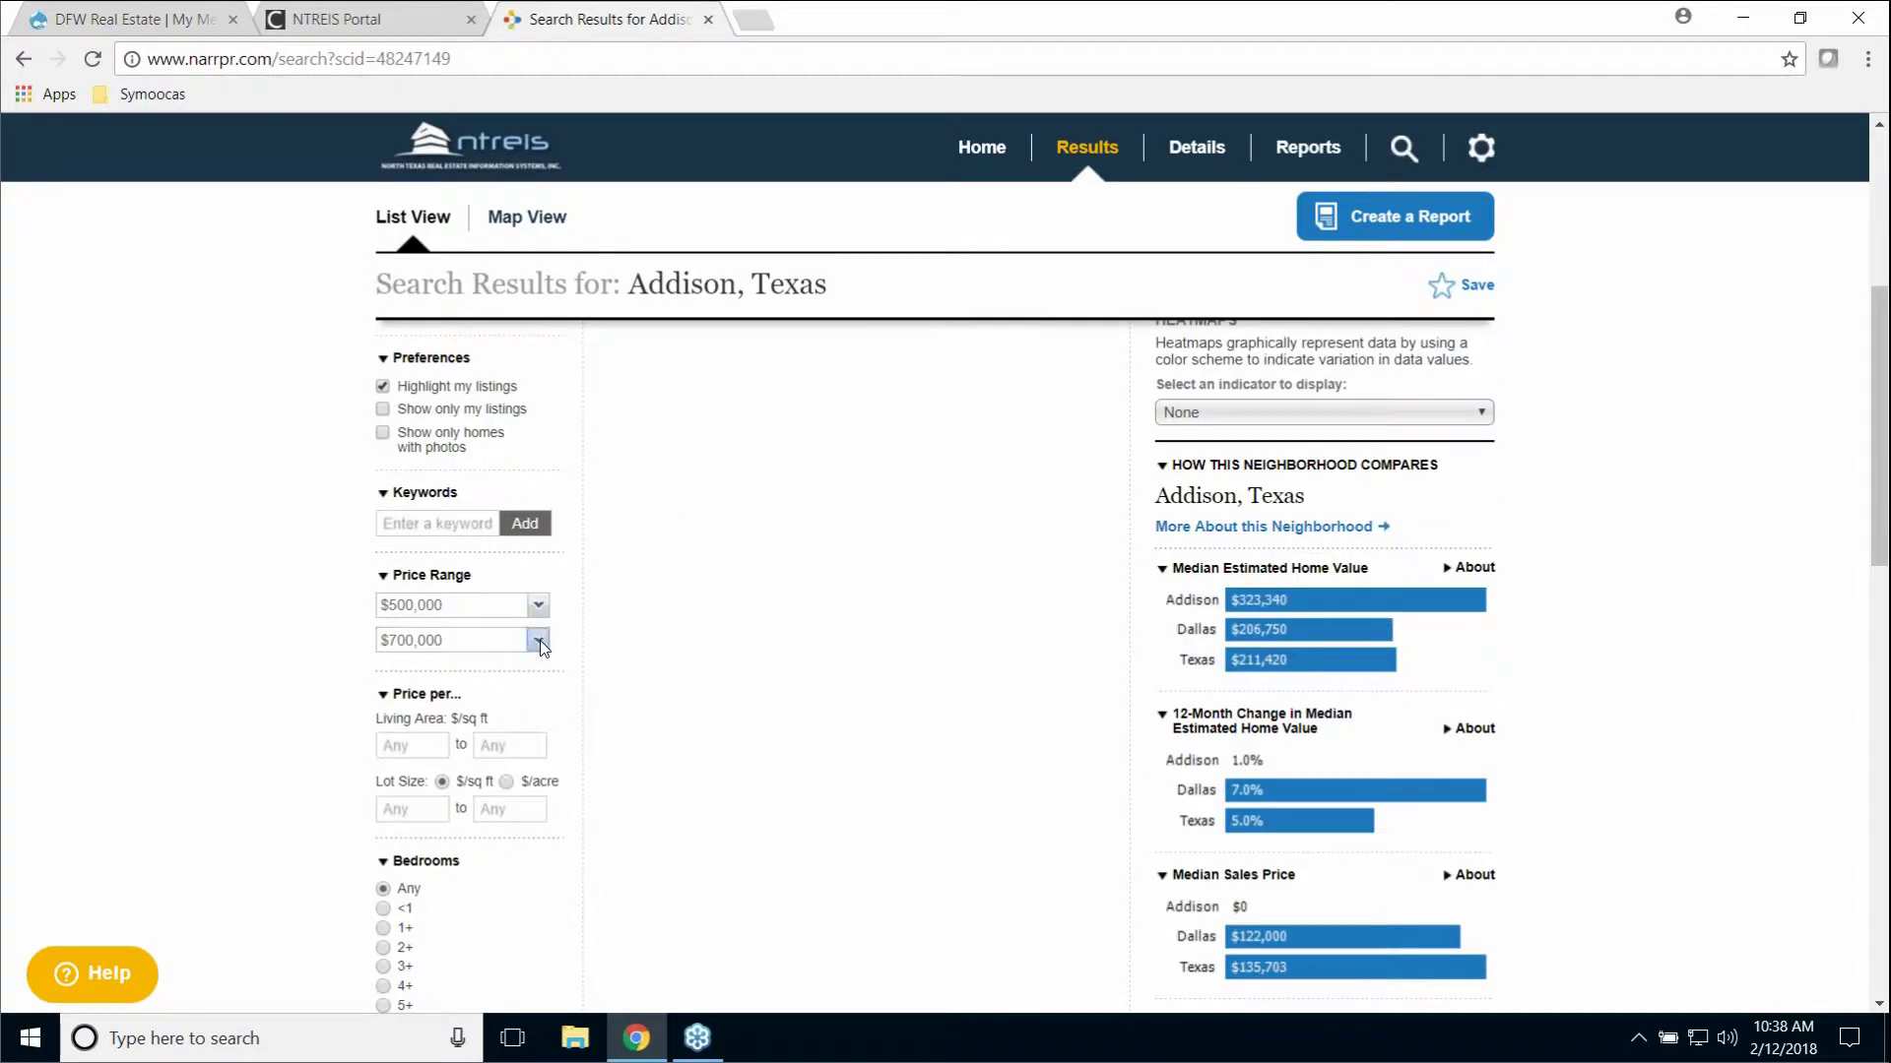
{"action": "left_click", "coordinate": [537, 641]}
{"action": "left_click_drag", "start_coordinate": [547, 731], "coordinate": [545, 678]}
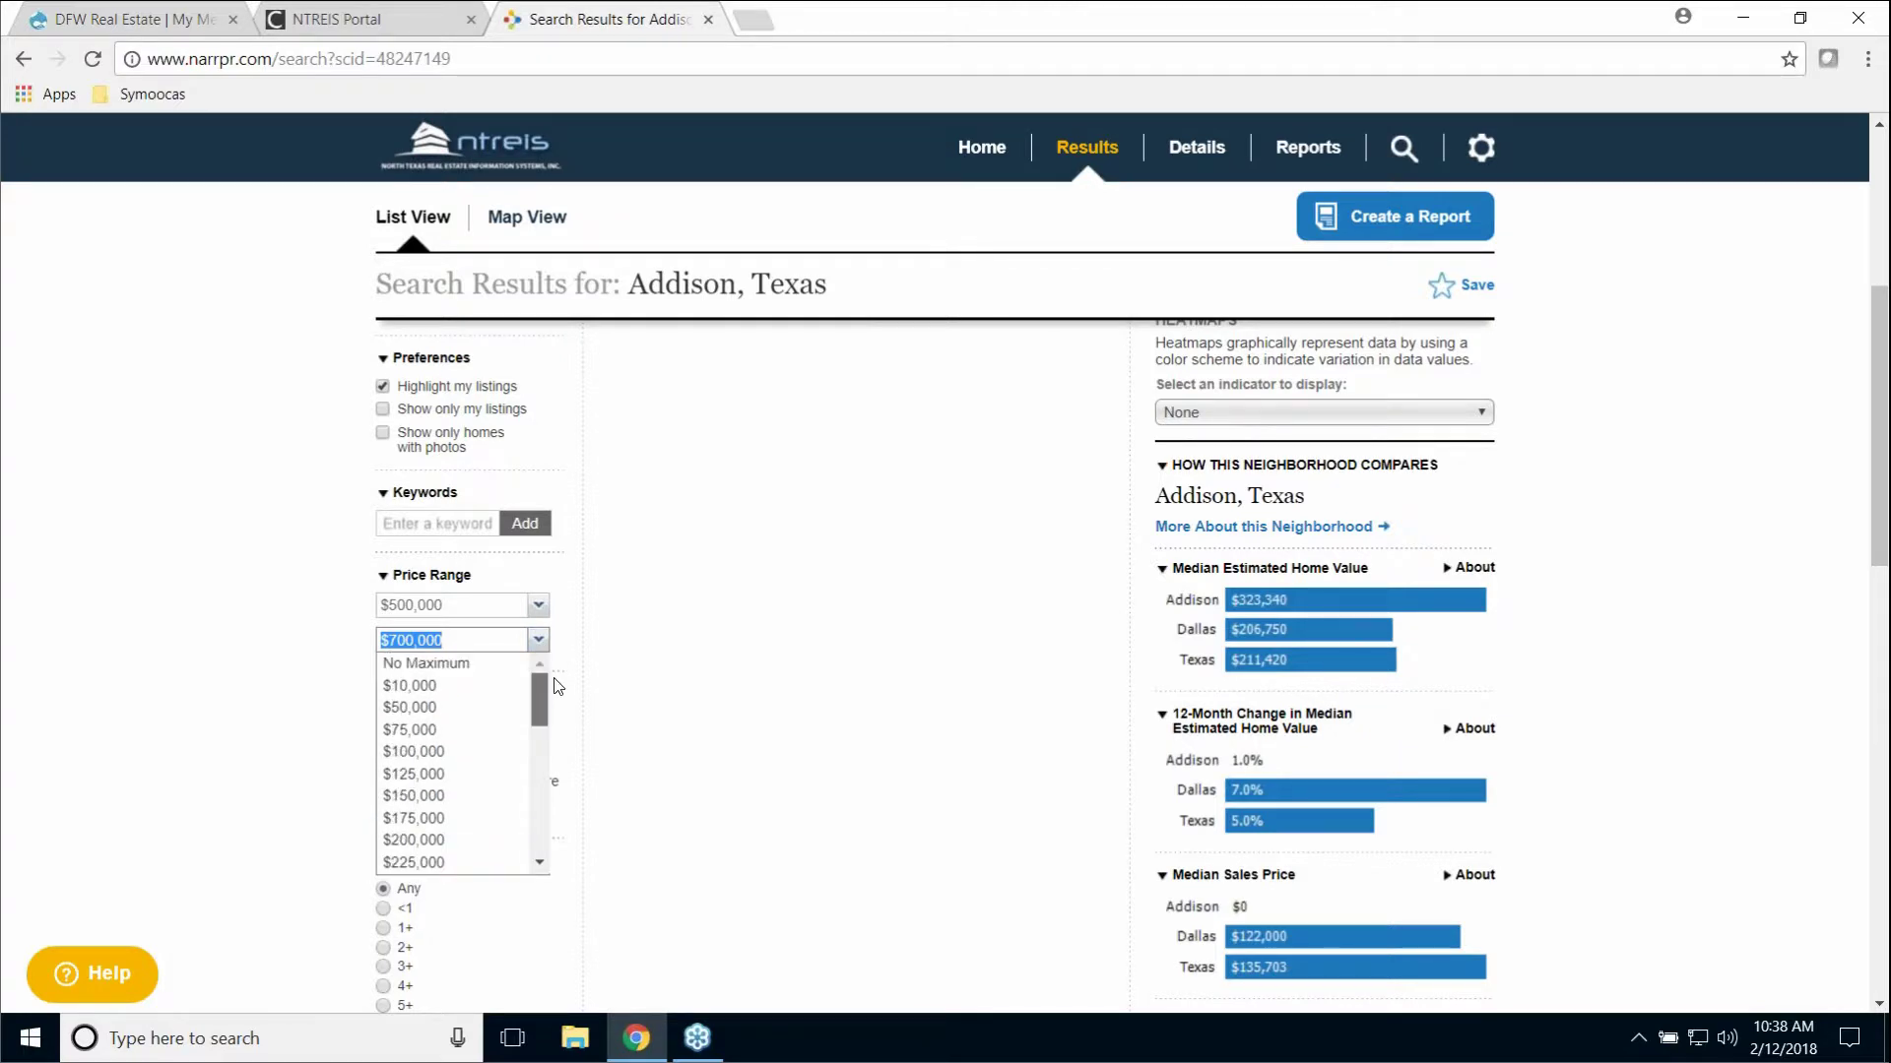
{"action": "left_click", "coordinate": [472, 663]}
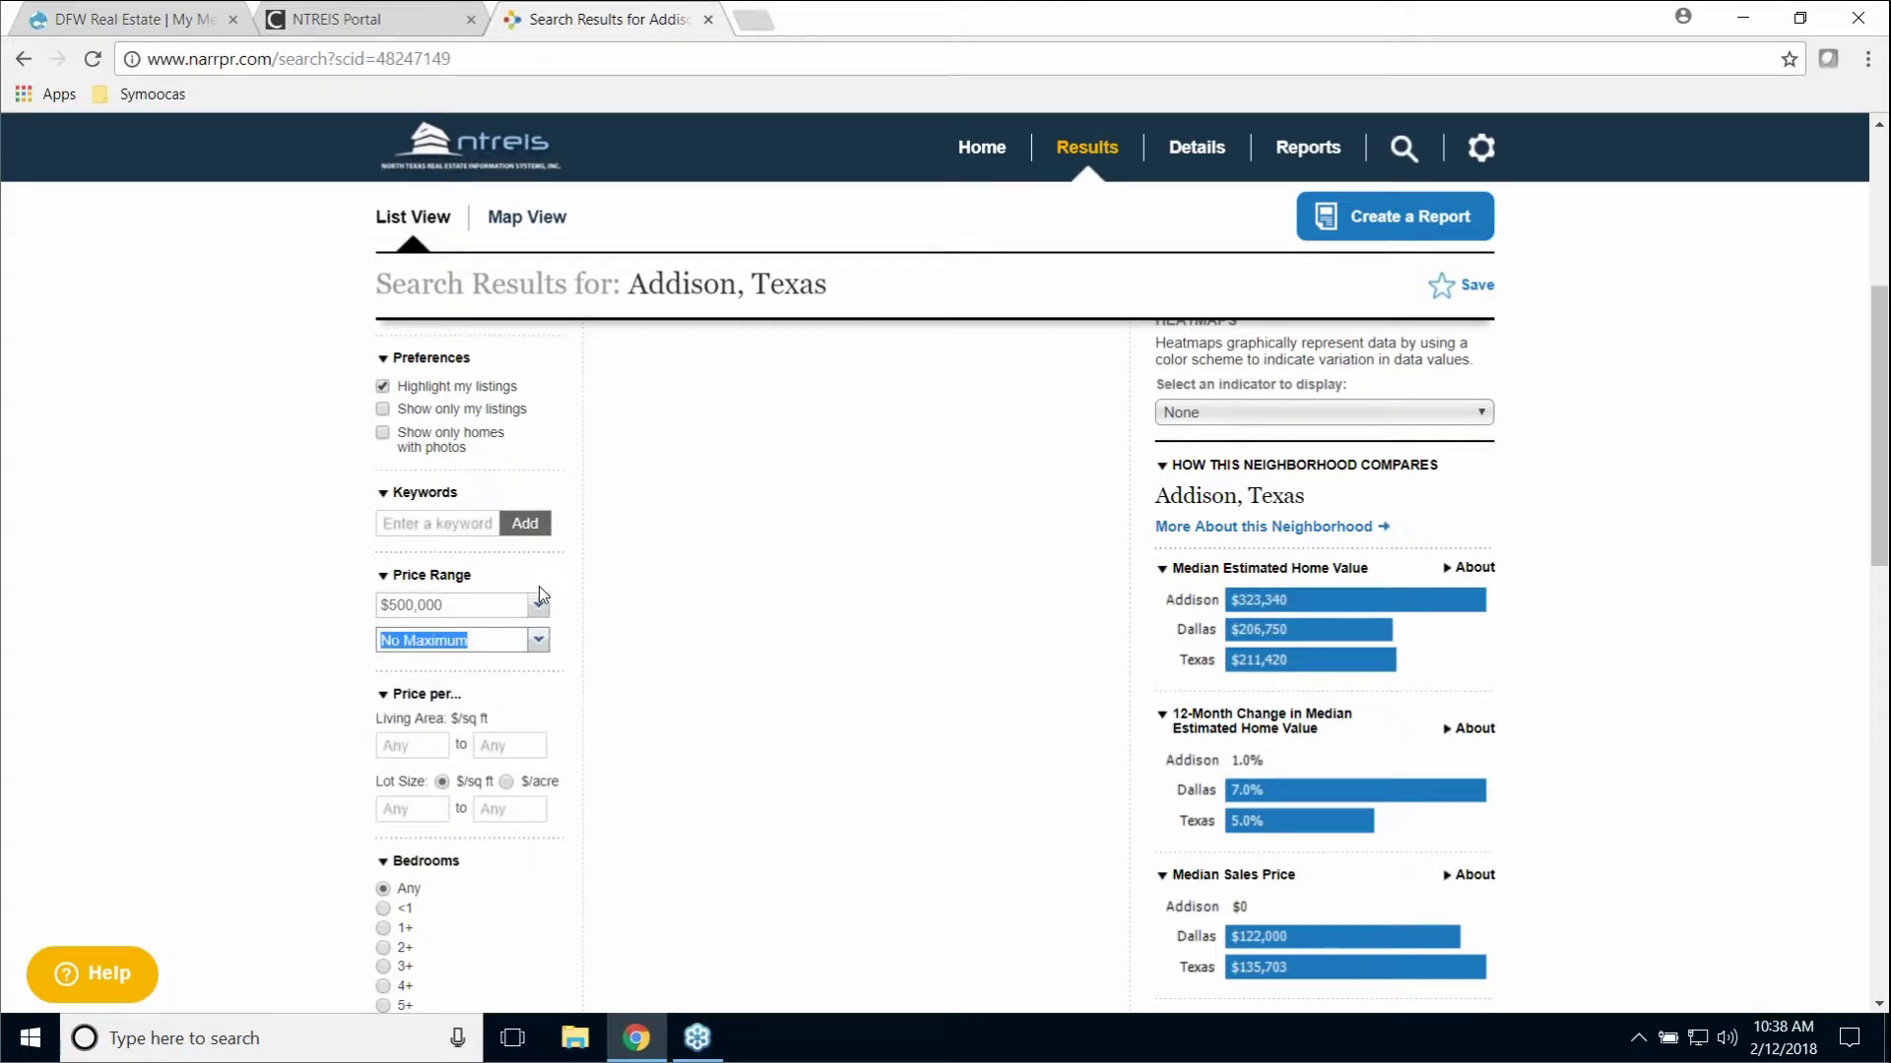
{"action": "scroll", "coordinate": [570, 557], "scroll_direction": "up", "scroll_amount": 2}
{"action": "scroll", "coordinate": [568, 562], "scroll_direction": "up", "scroll_amount": 4}
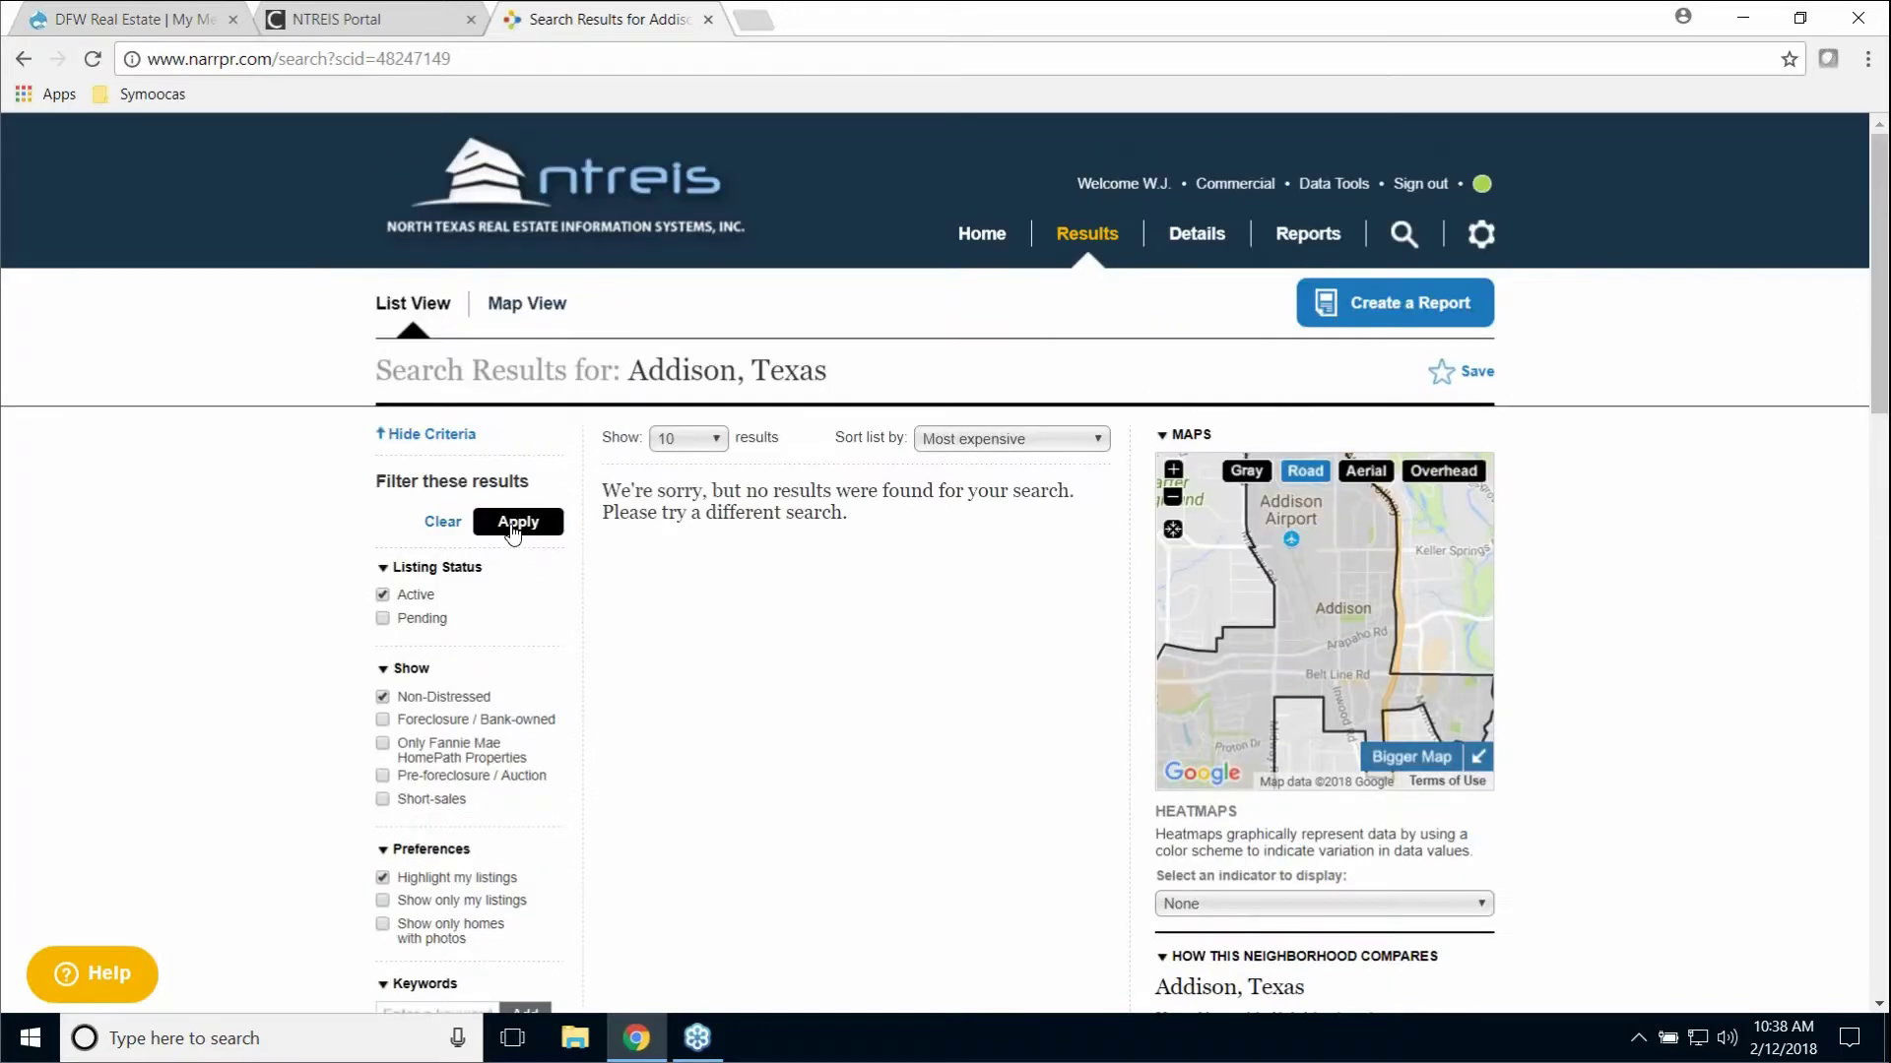
{"action": "left_click", "coordinate": [513, 531]}
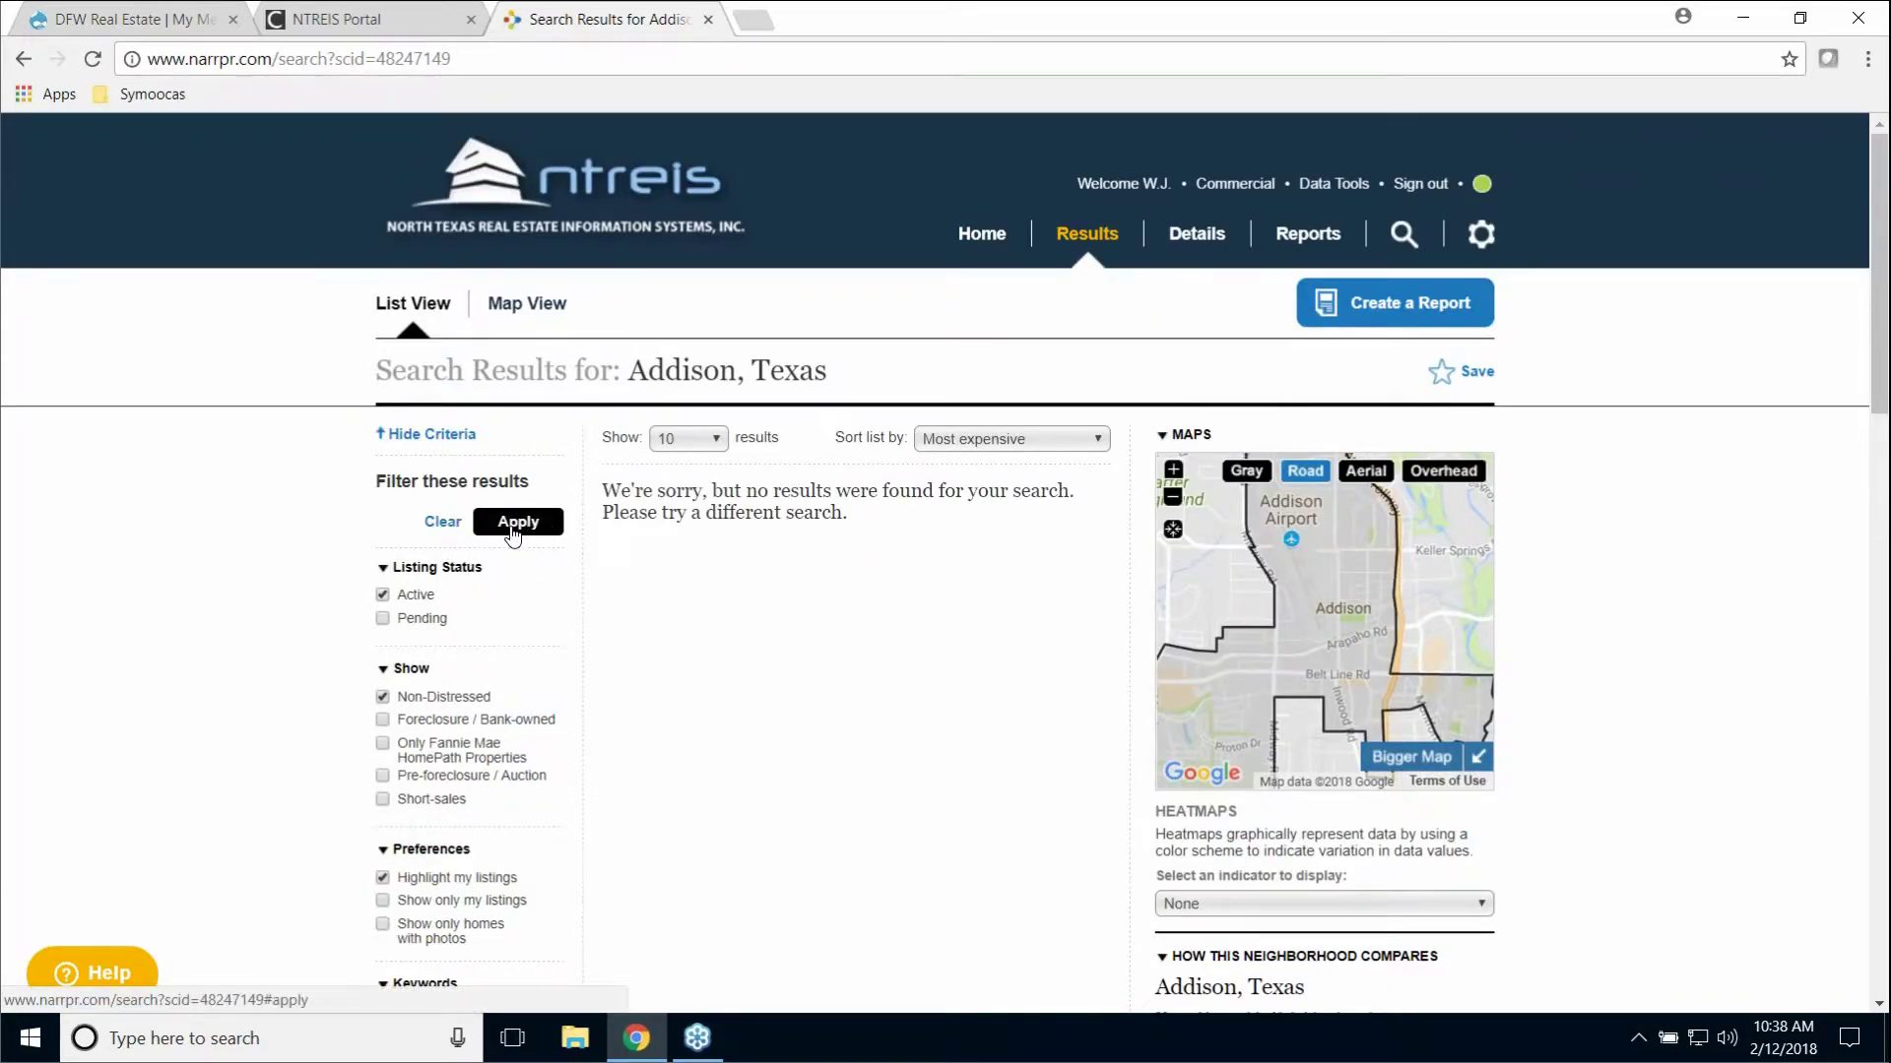
{"action": "scroll", "coordinate": [513, 547], "scroll_direction": "down", "scroll_amount": 3}
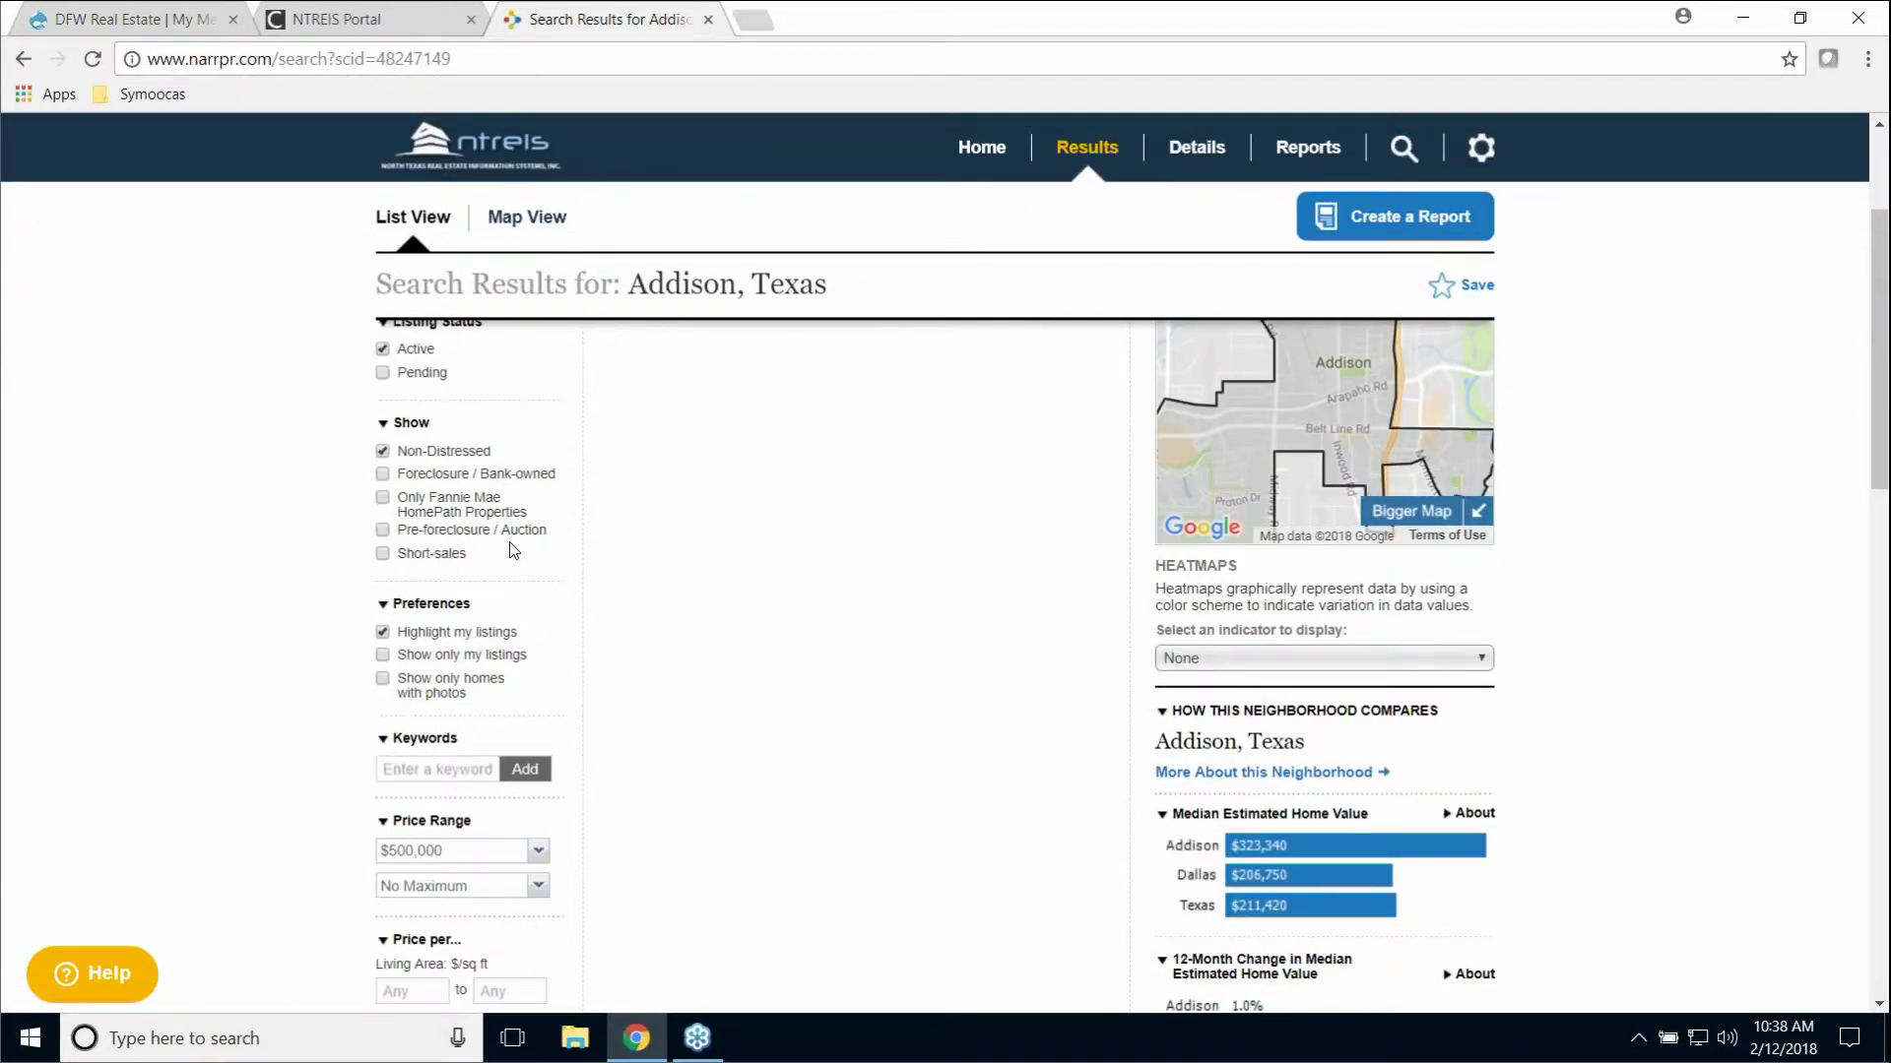
{"action": "scroll", "coordinate": [513, 549], "scroll_direction": "down", "scroll_amount": 1}
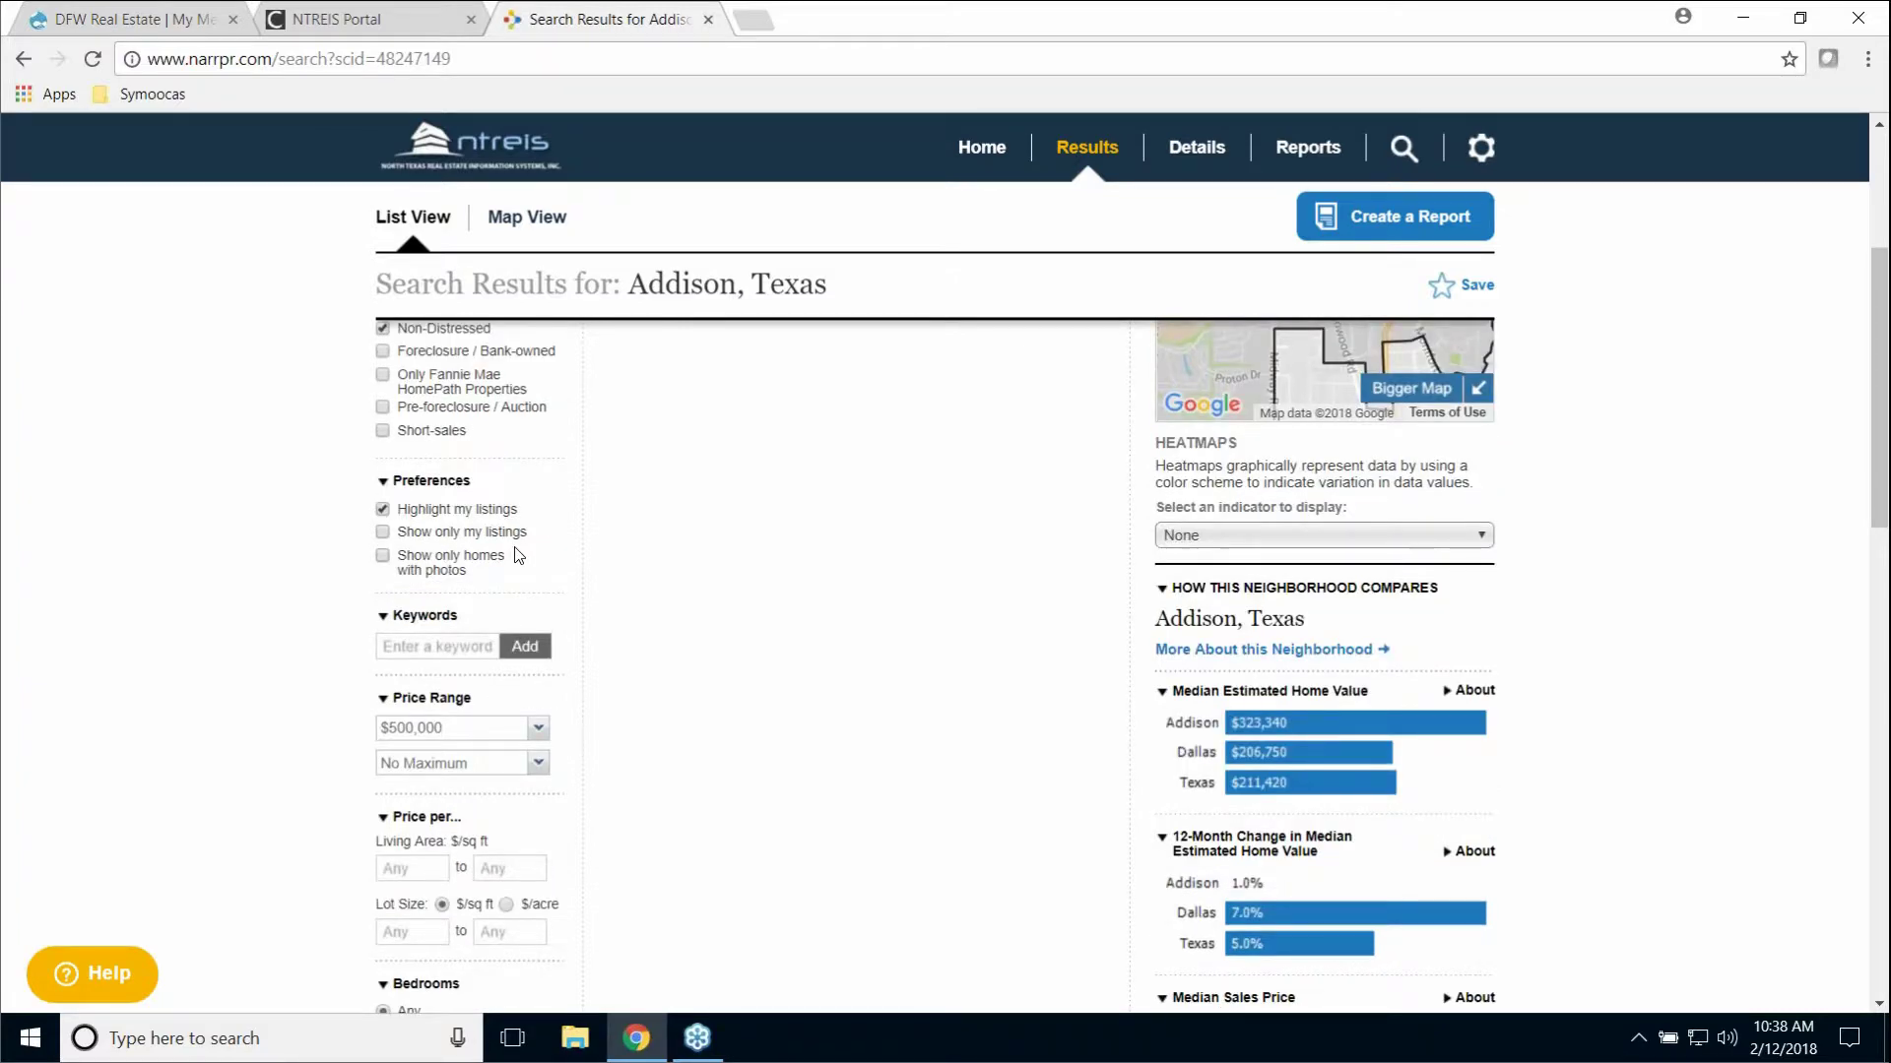
{"action": "scroll", "coordinate": [519, 557], "scroll_direction": "down", "scroll_amount": 5}
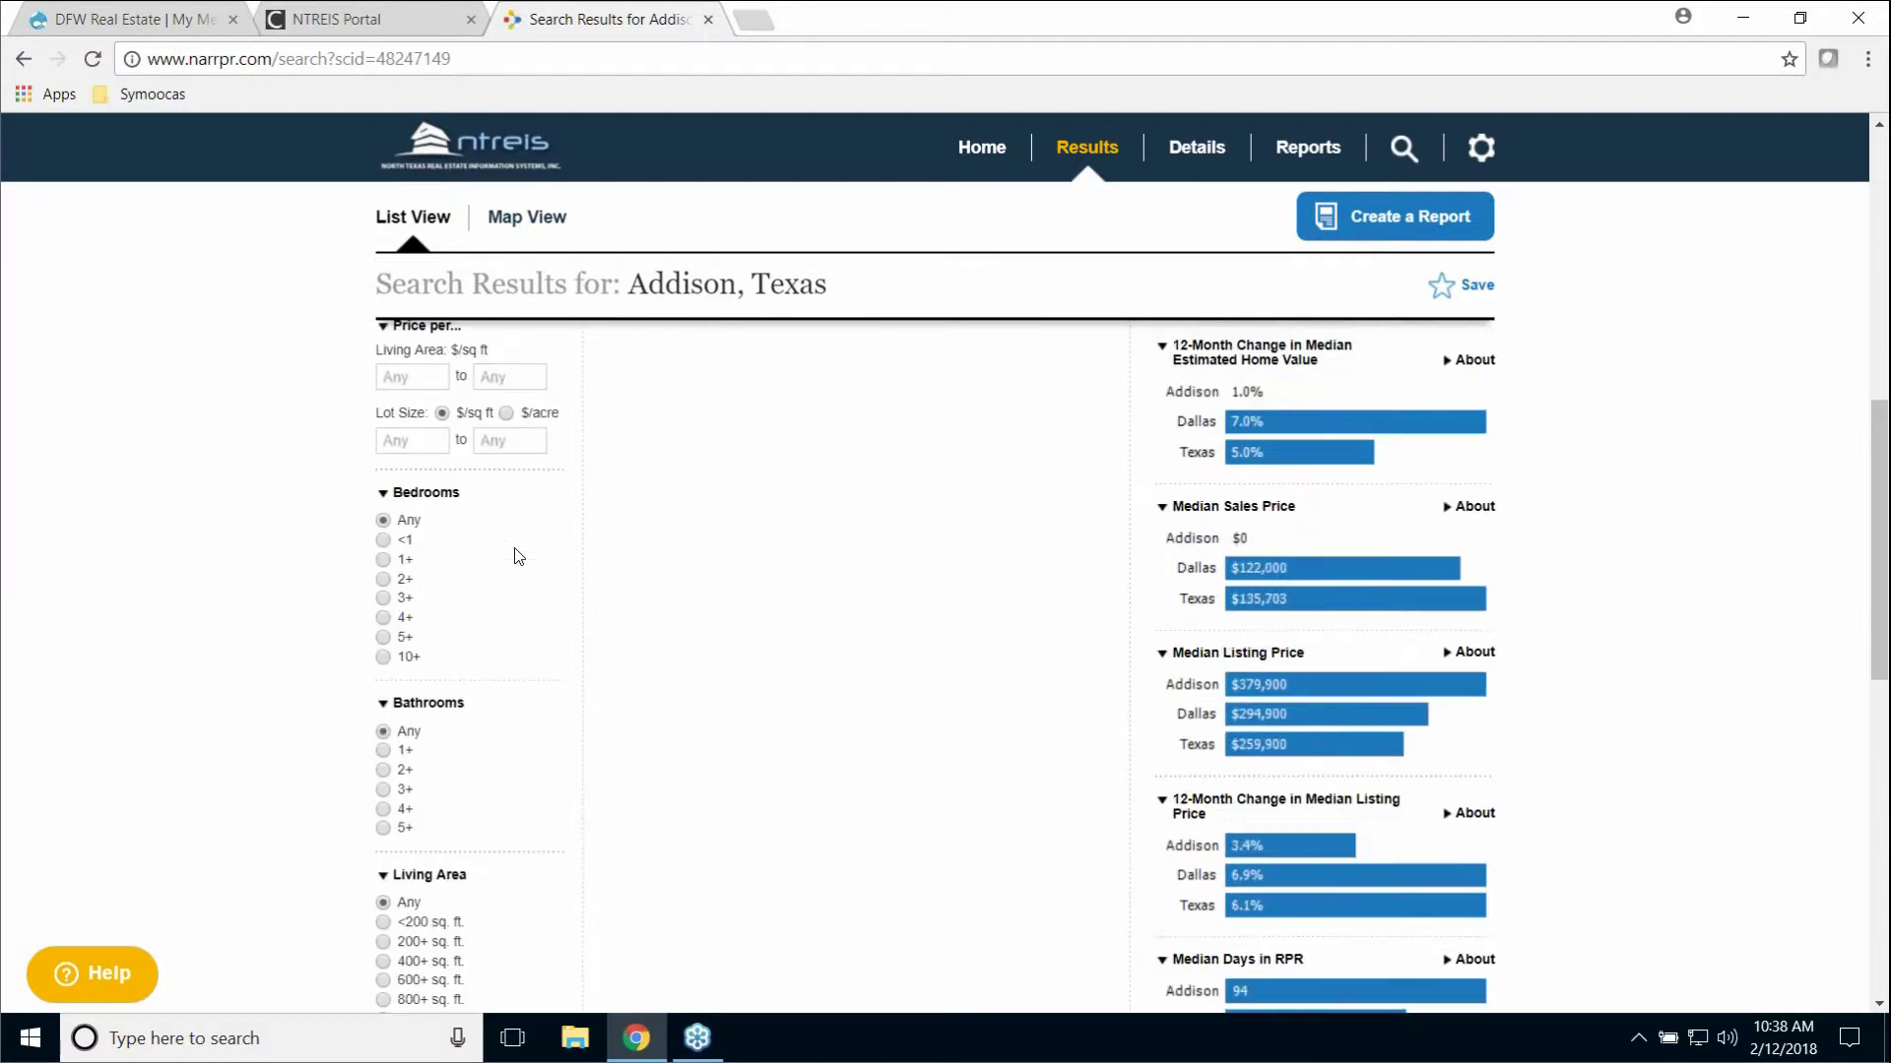
{"action": "scroll", "coordinate": [519, 557], "scroll_direction": "down", "scroll_amount": 8}
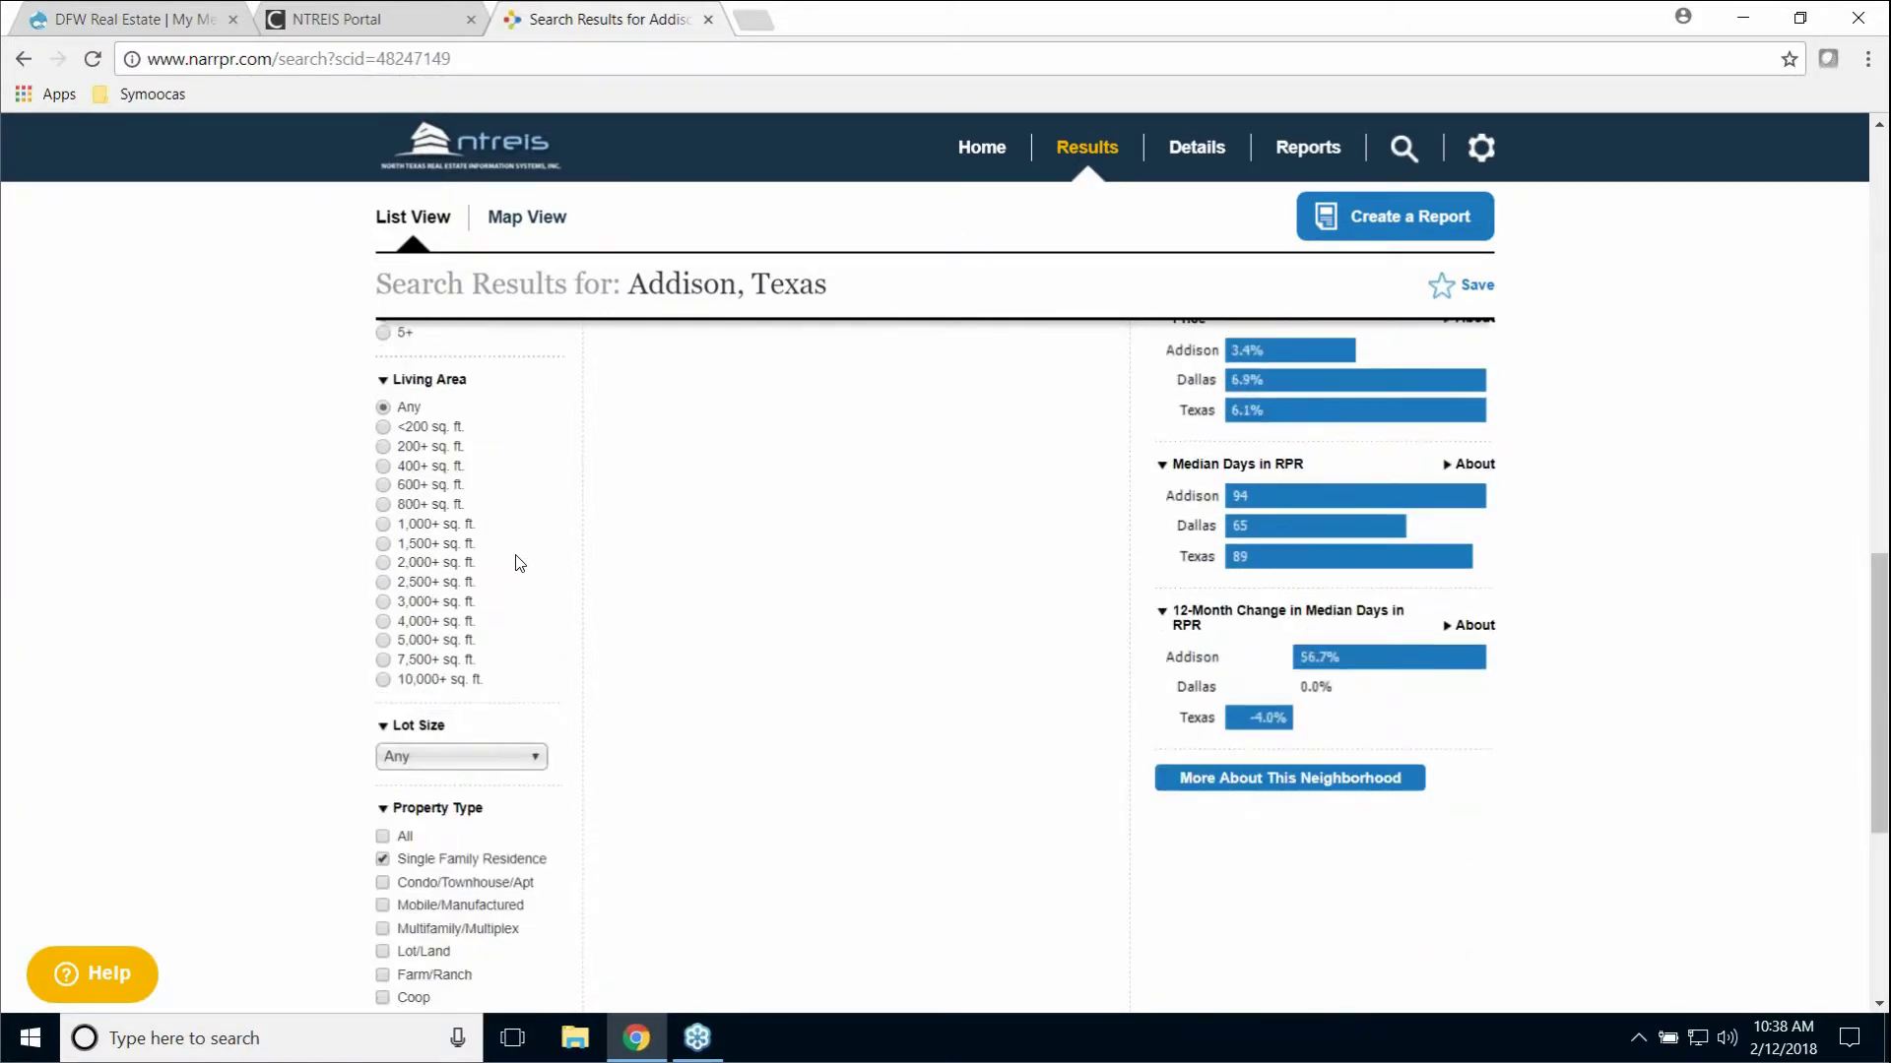
{"action": "scroll", "coordinate": [519, 563], "scroll_direction": "down", "scroll_amount": 2}
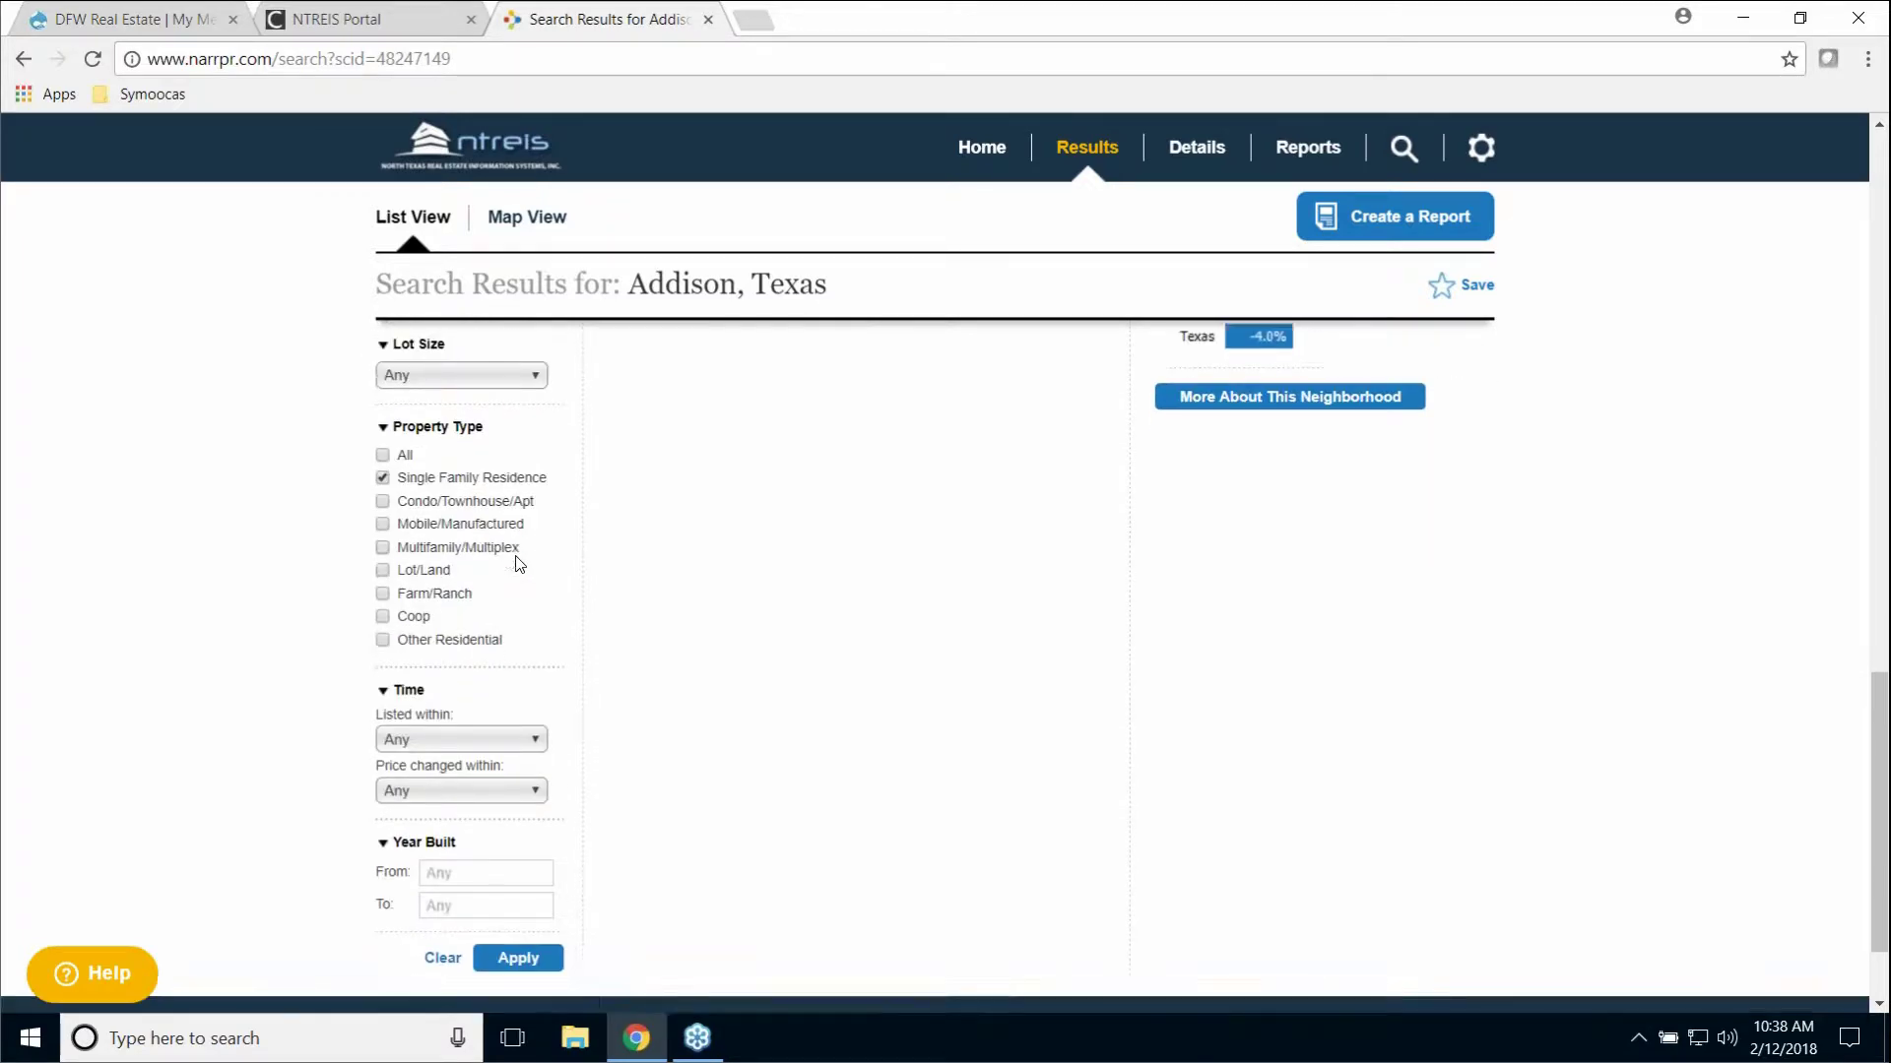
{"action": "scroll", "coordinate": [519, 563], "scroll_direction": "up", "scroll_amount": 15}
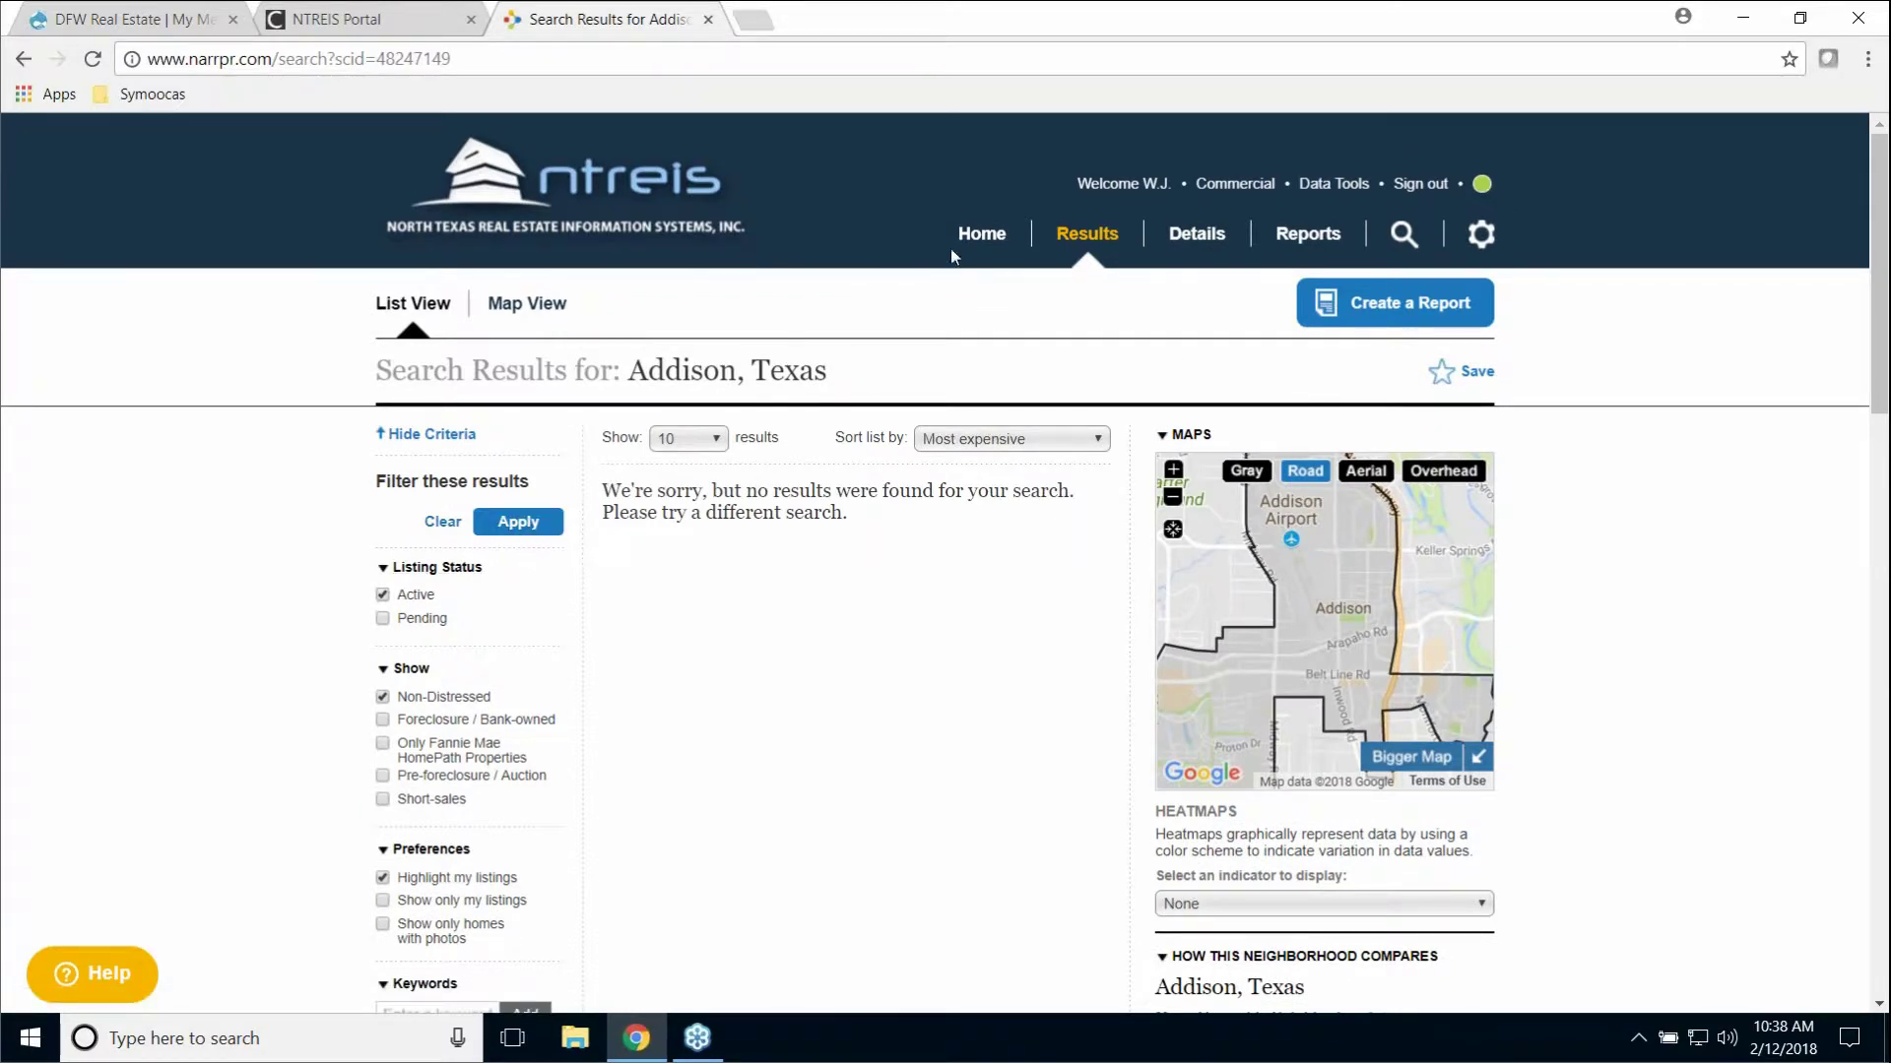
Step: Go back Home and choose Plano, Texas as the search location
{"action": "left_click", "coordinate": [980, 236]}
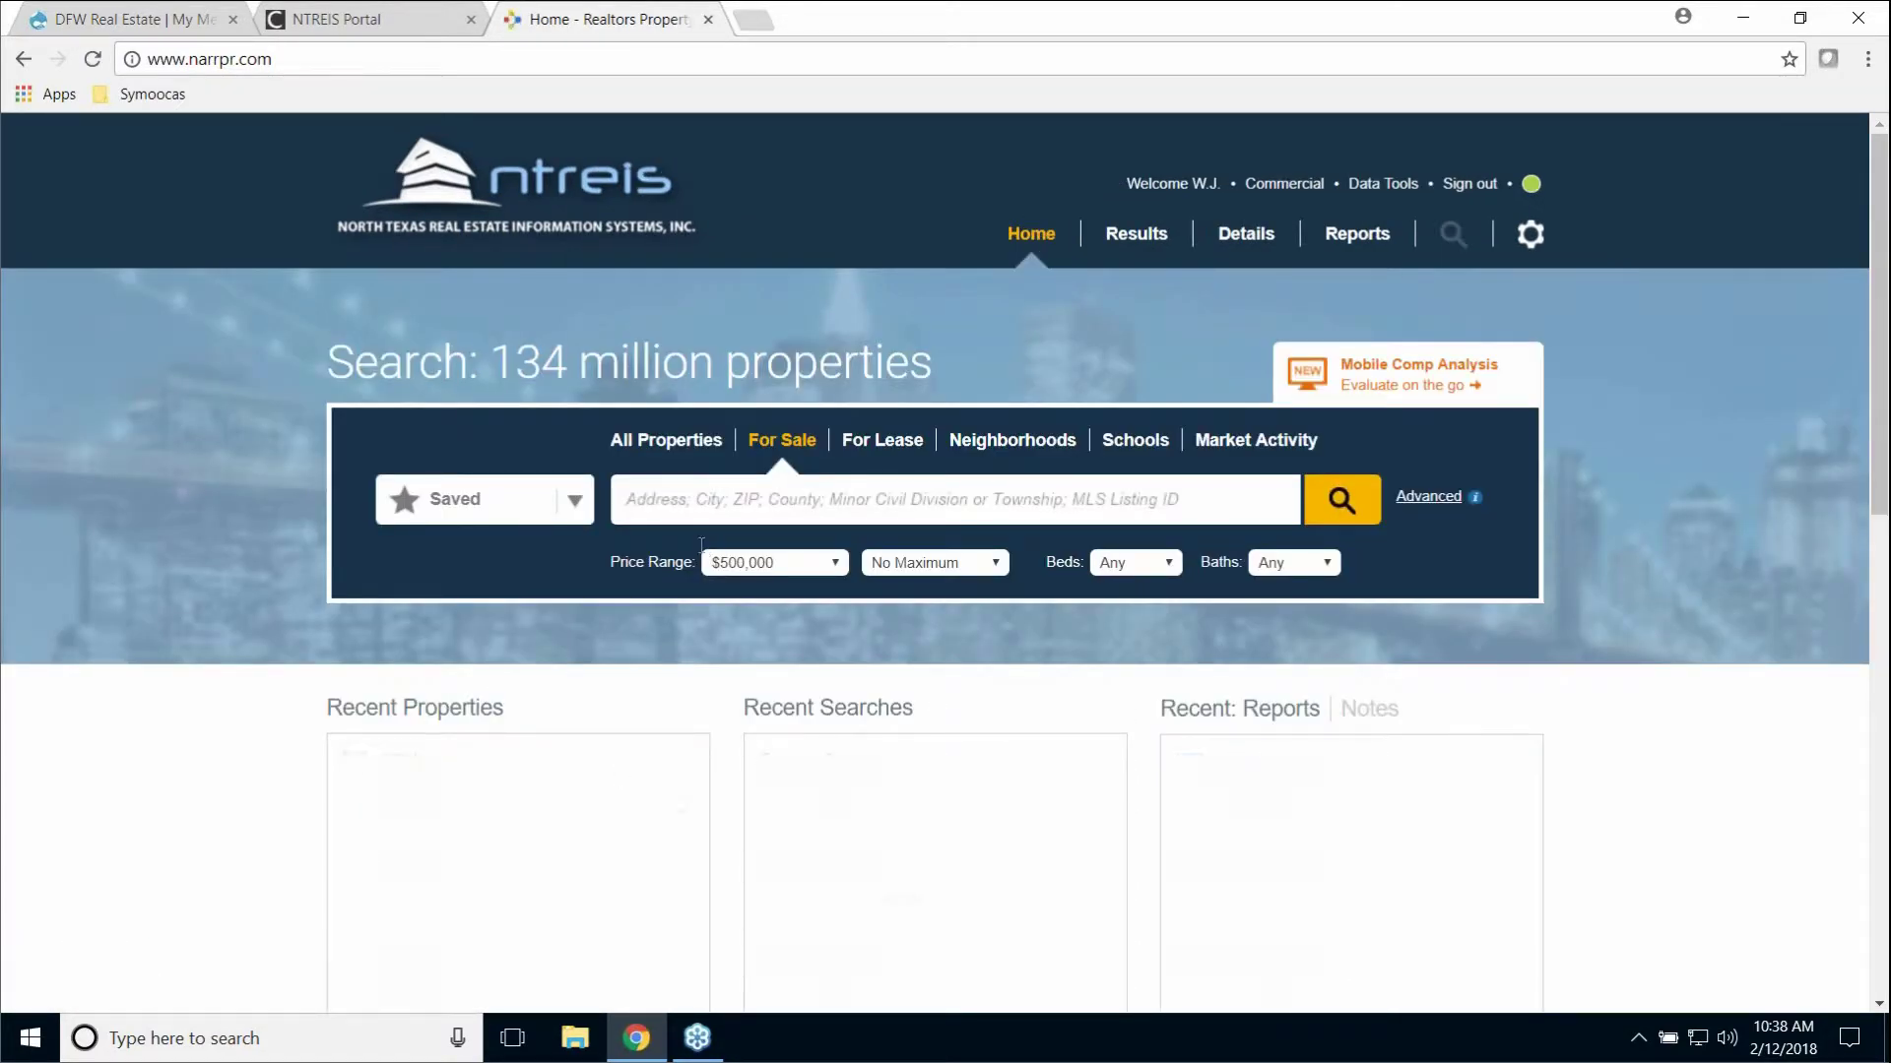
{"action": "type", "text": "plano"}
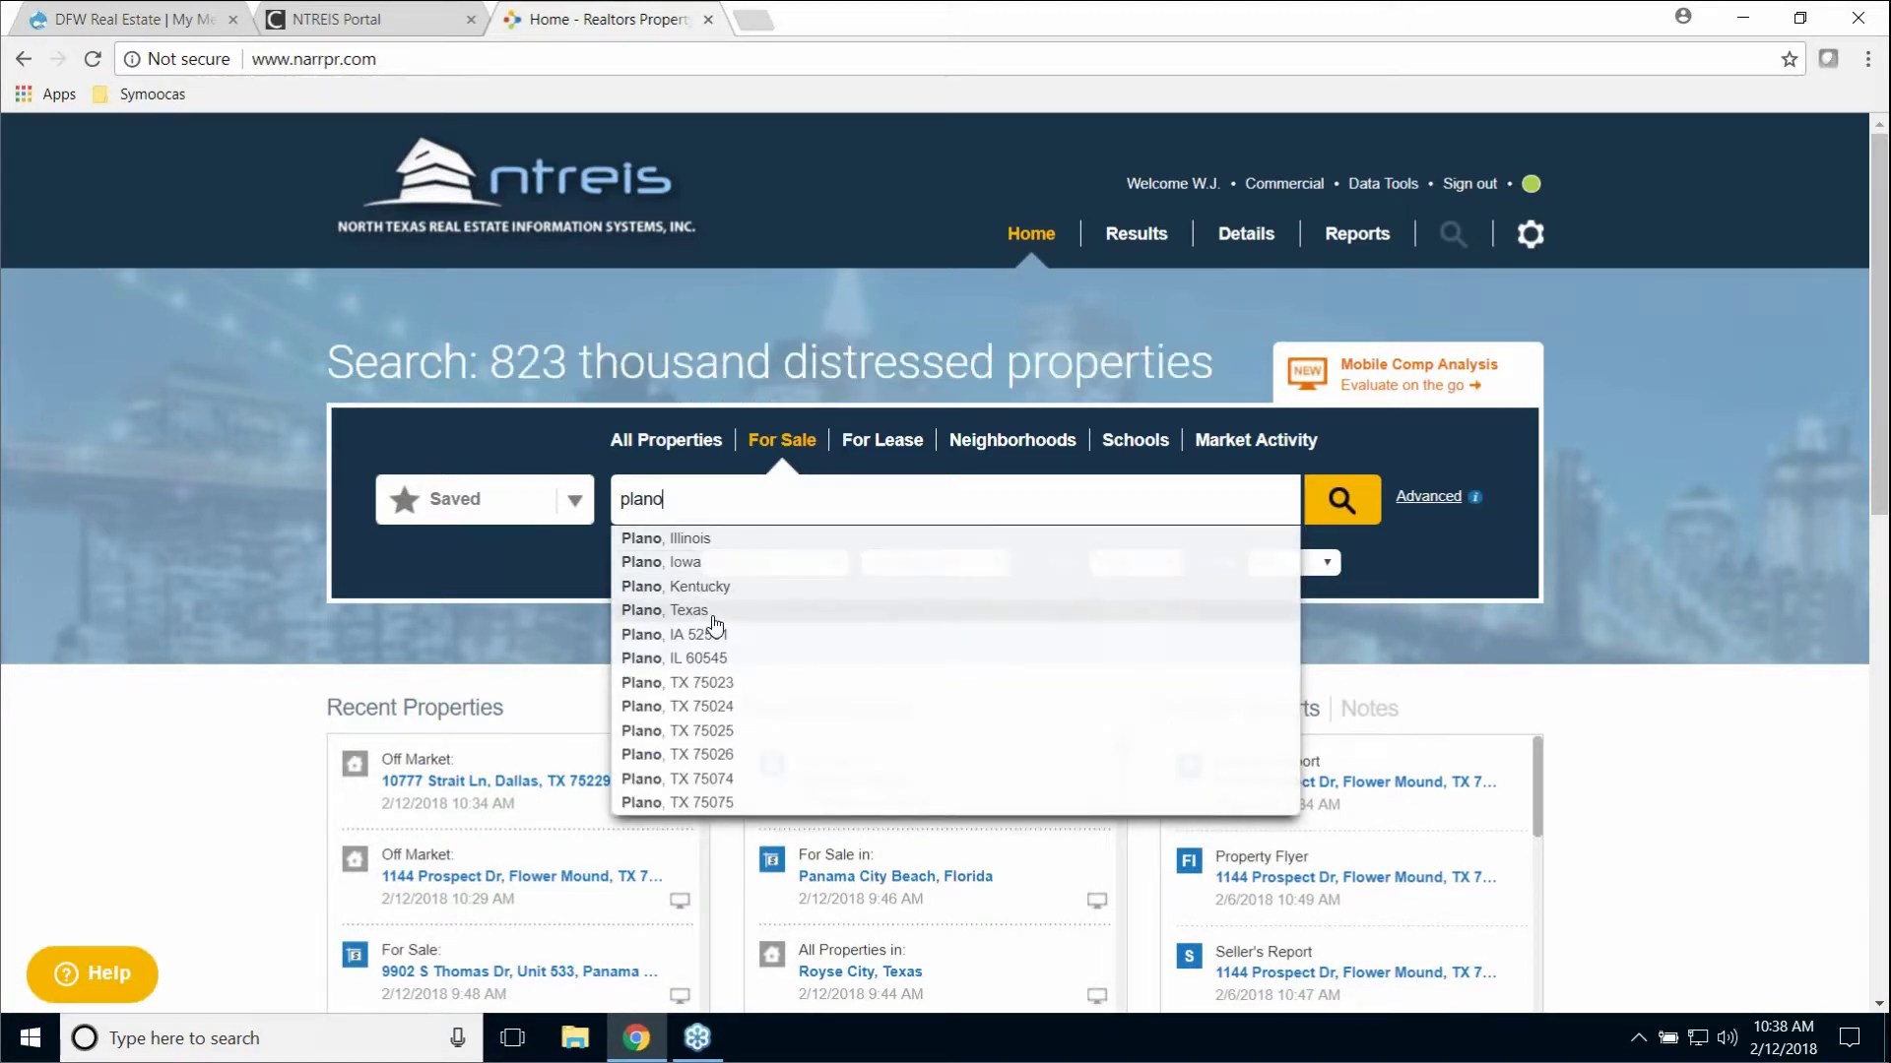
{"action": "left_click", "coordinate": [714, 611]}
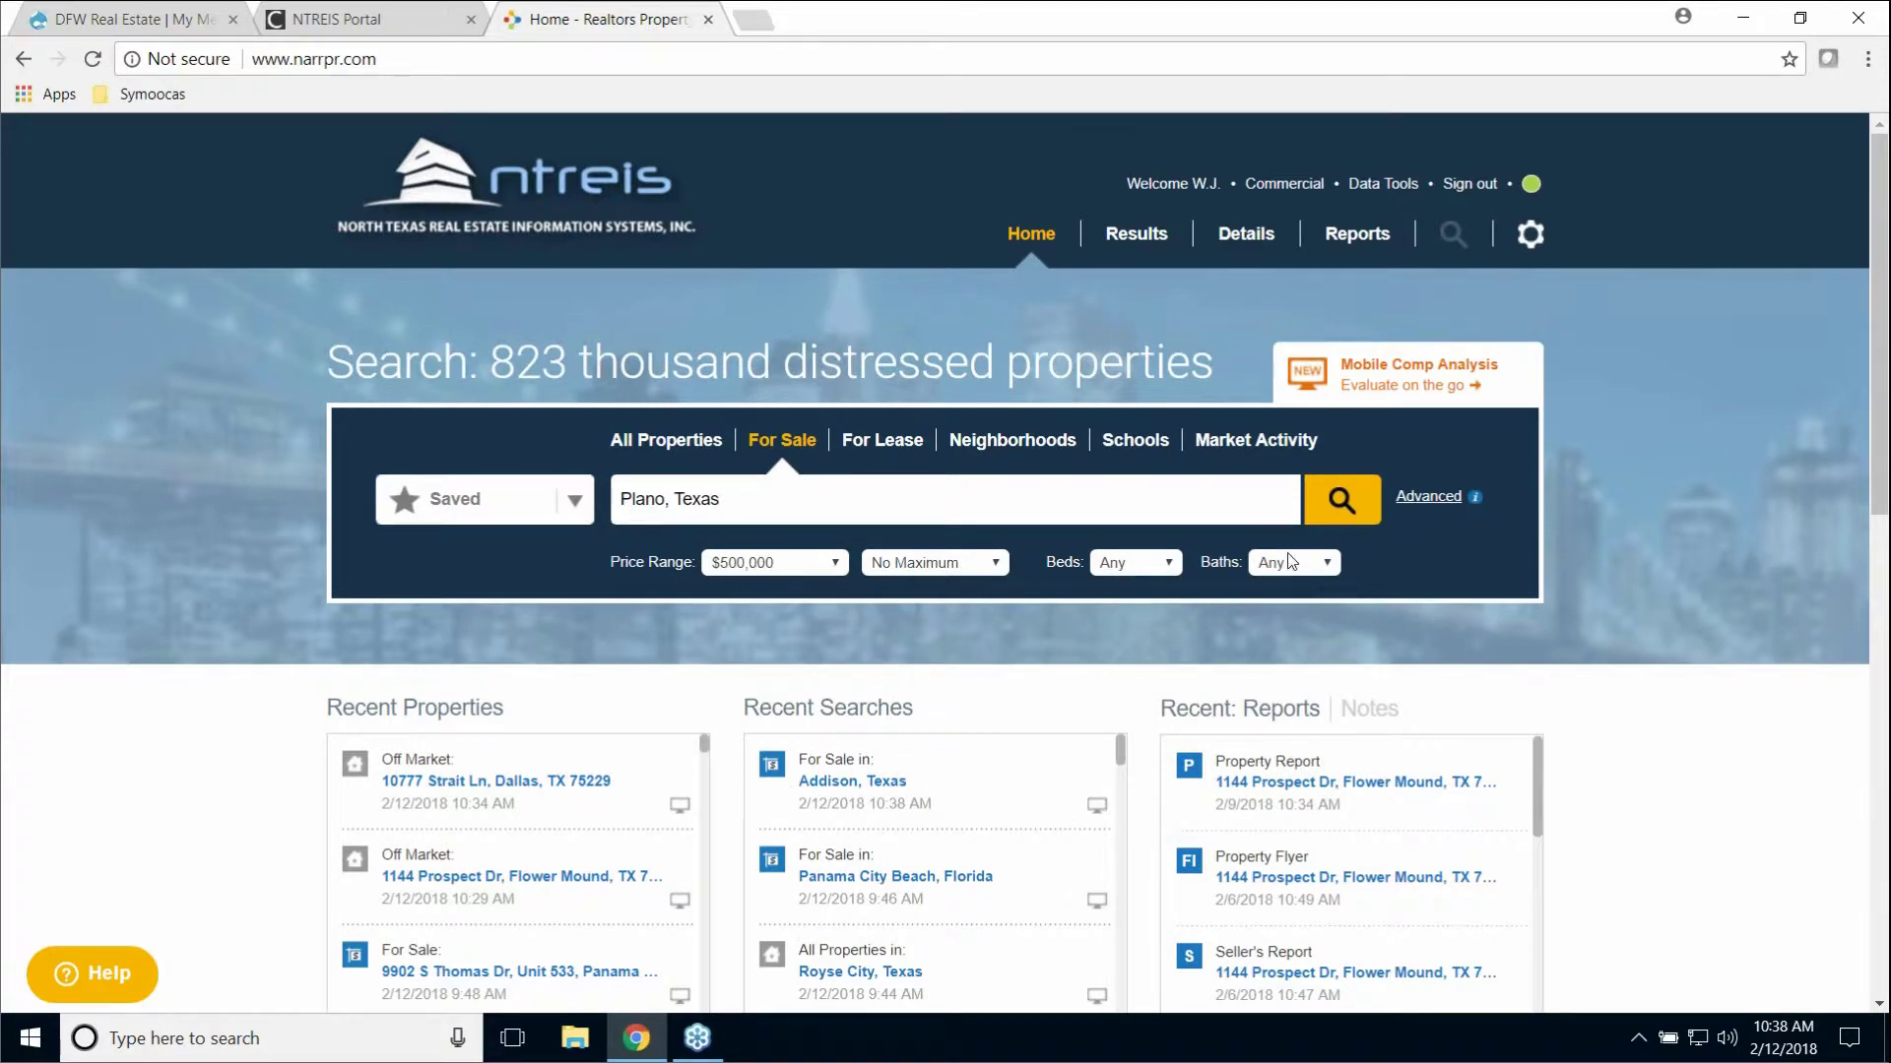
Step: Add the keyword granite under Advanced, run the Plano search, then return Home
{"action": "left_click", "coordinate": [1419, 498]}
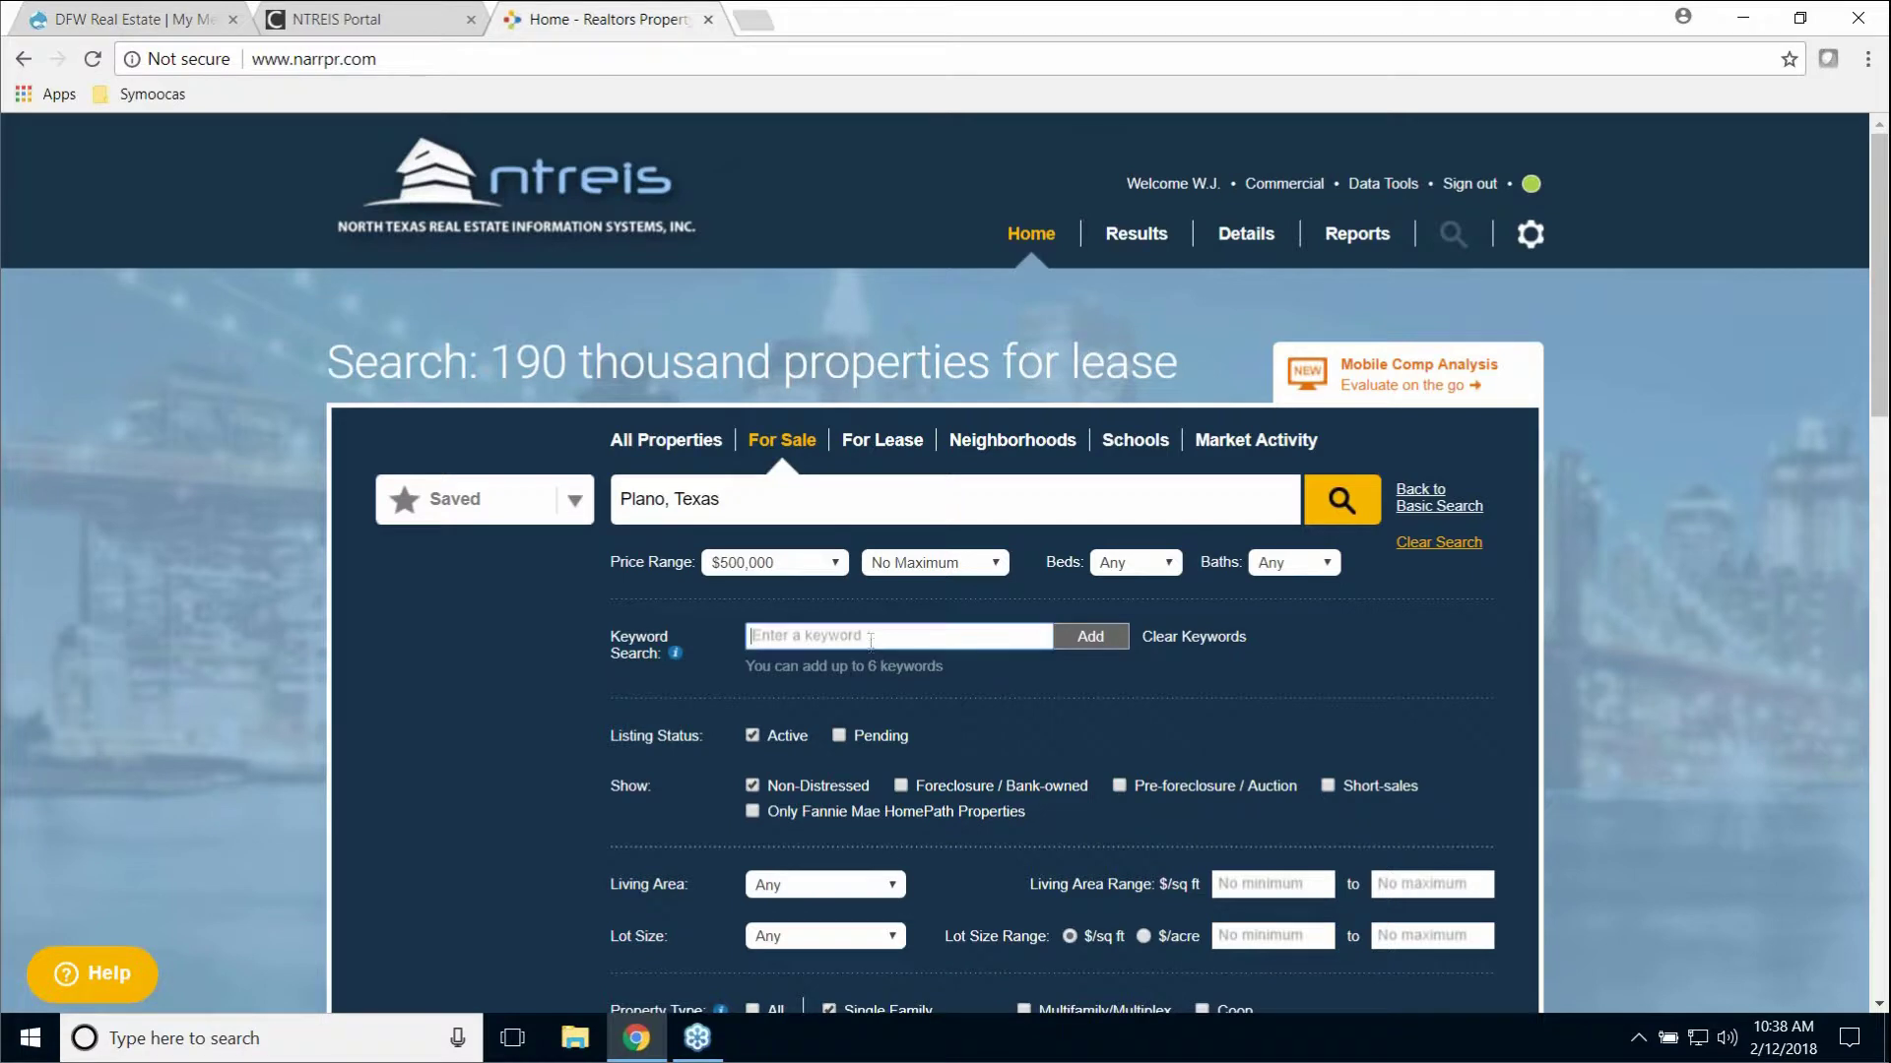
{"action": "type", "text": "granite"}
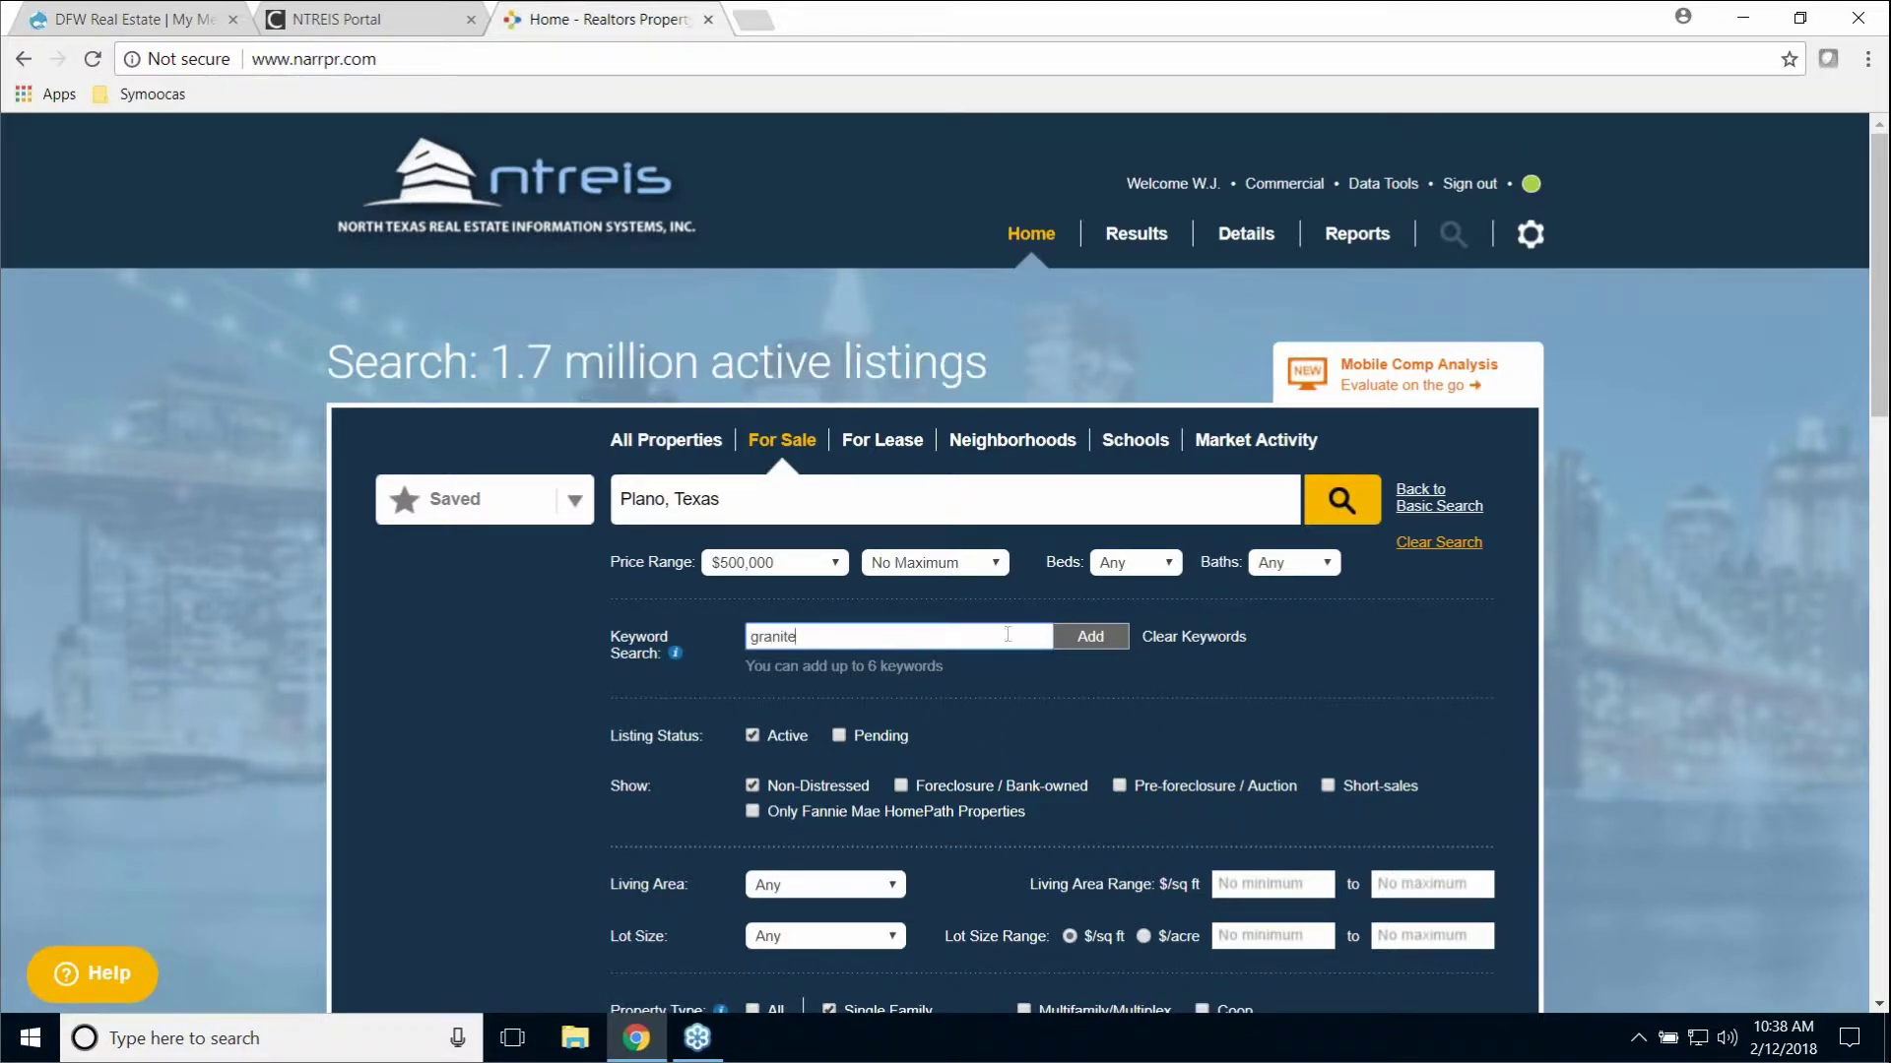
{"action": "left_click", "coordinate": [1076, 641]}
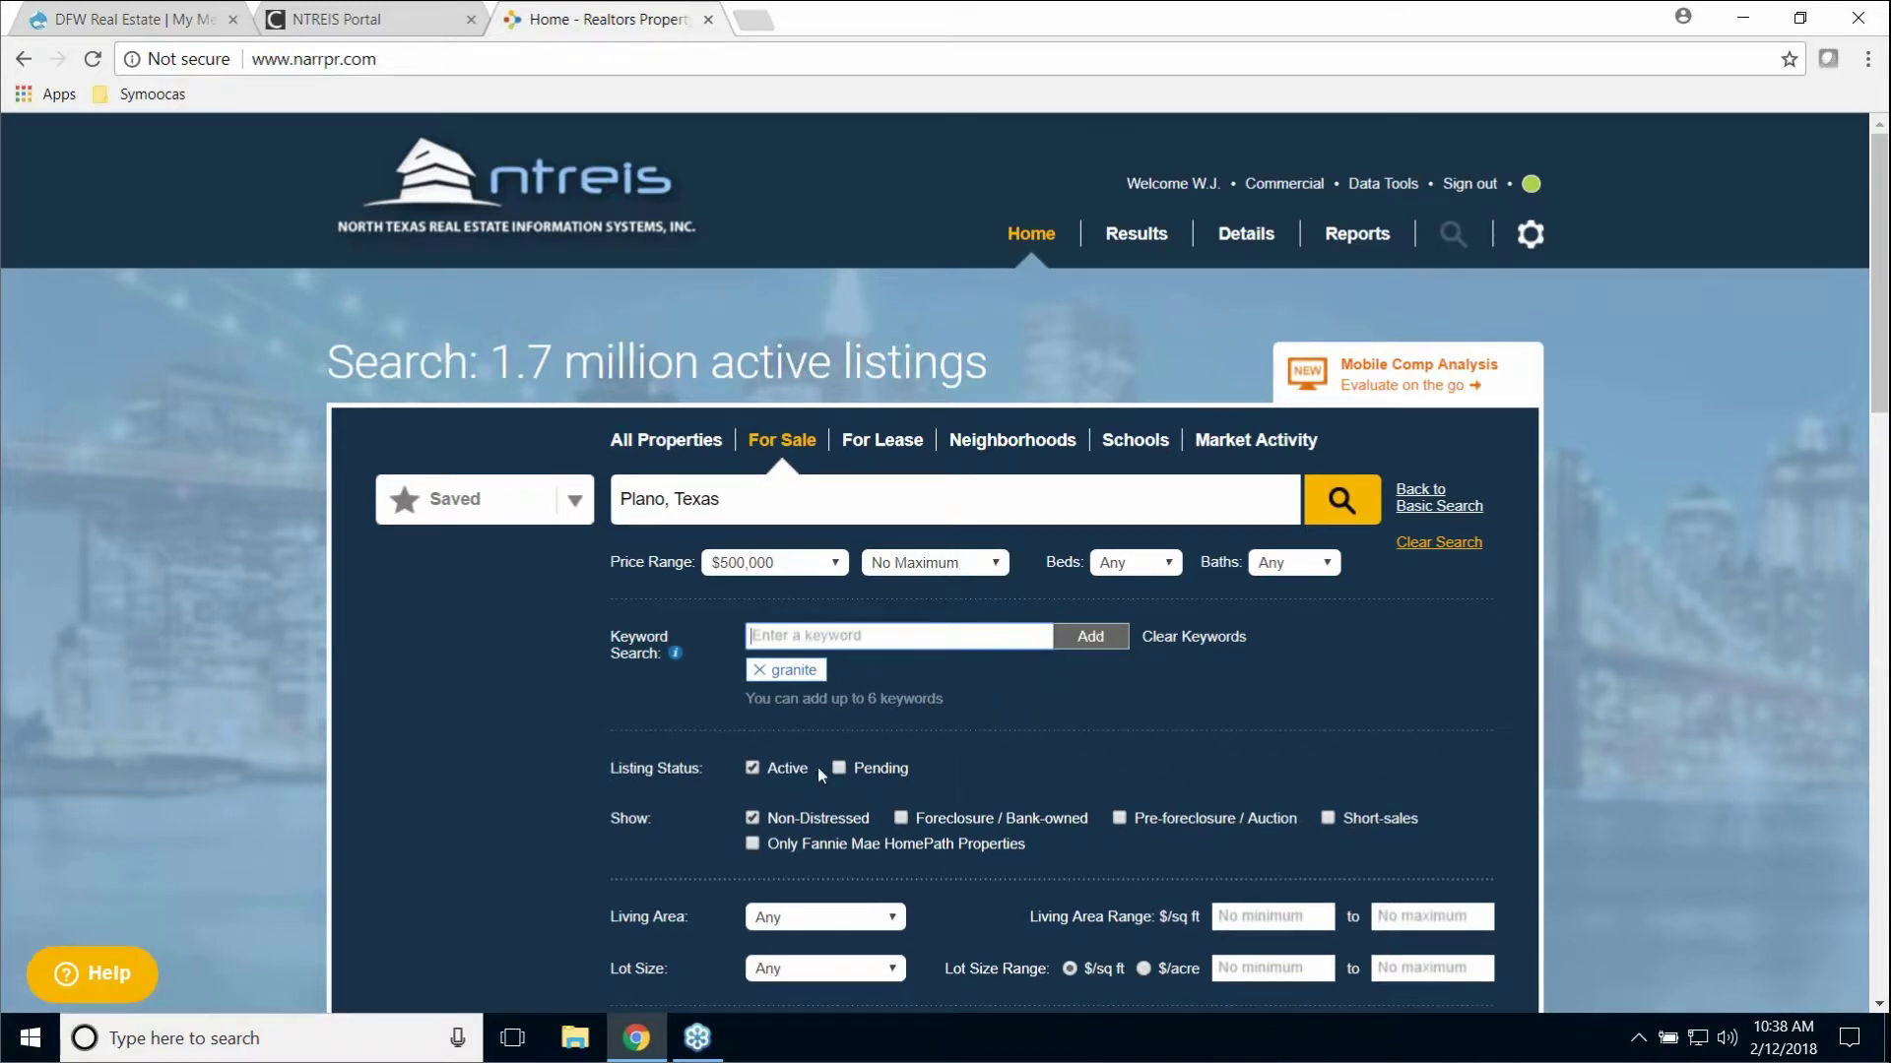
{"action": "scroll", "coordinate": [971, 790], "scroll_direction": "down", "scroll_amount": 5}
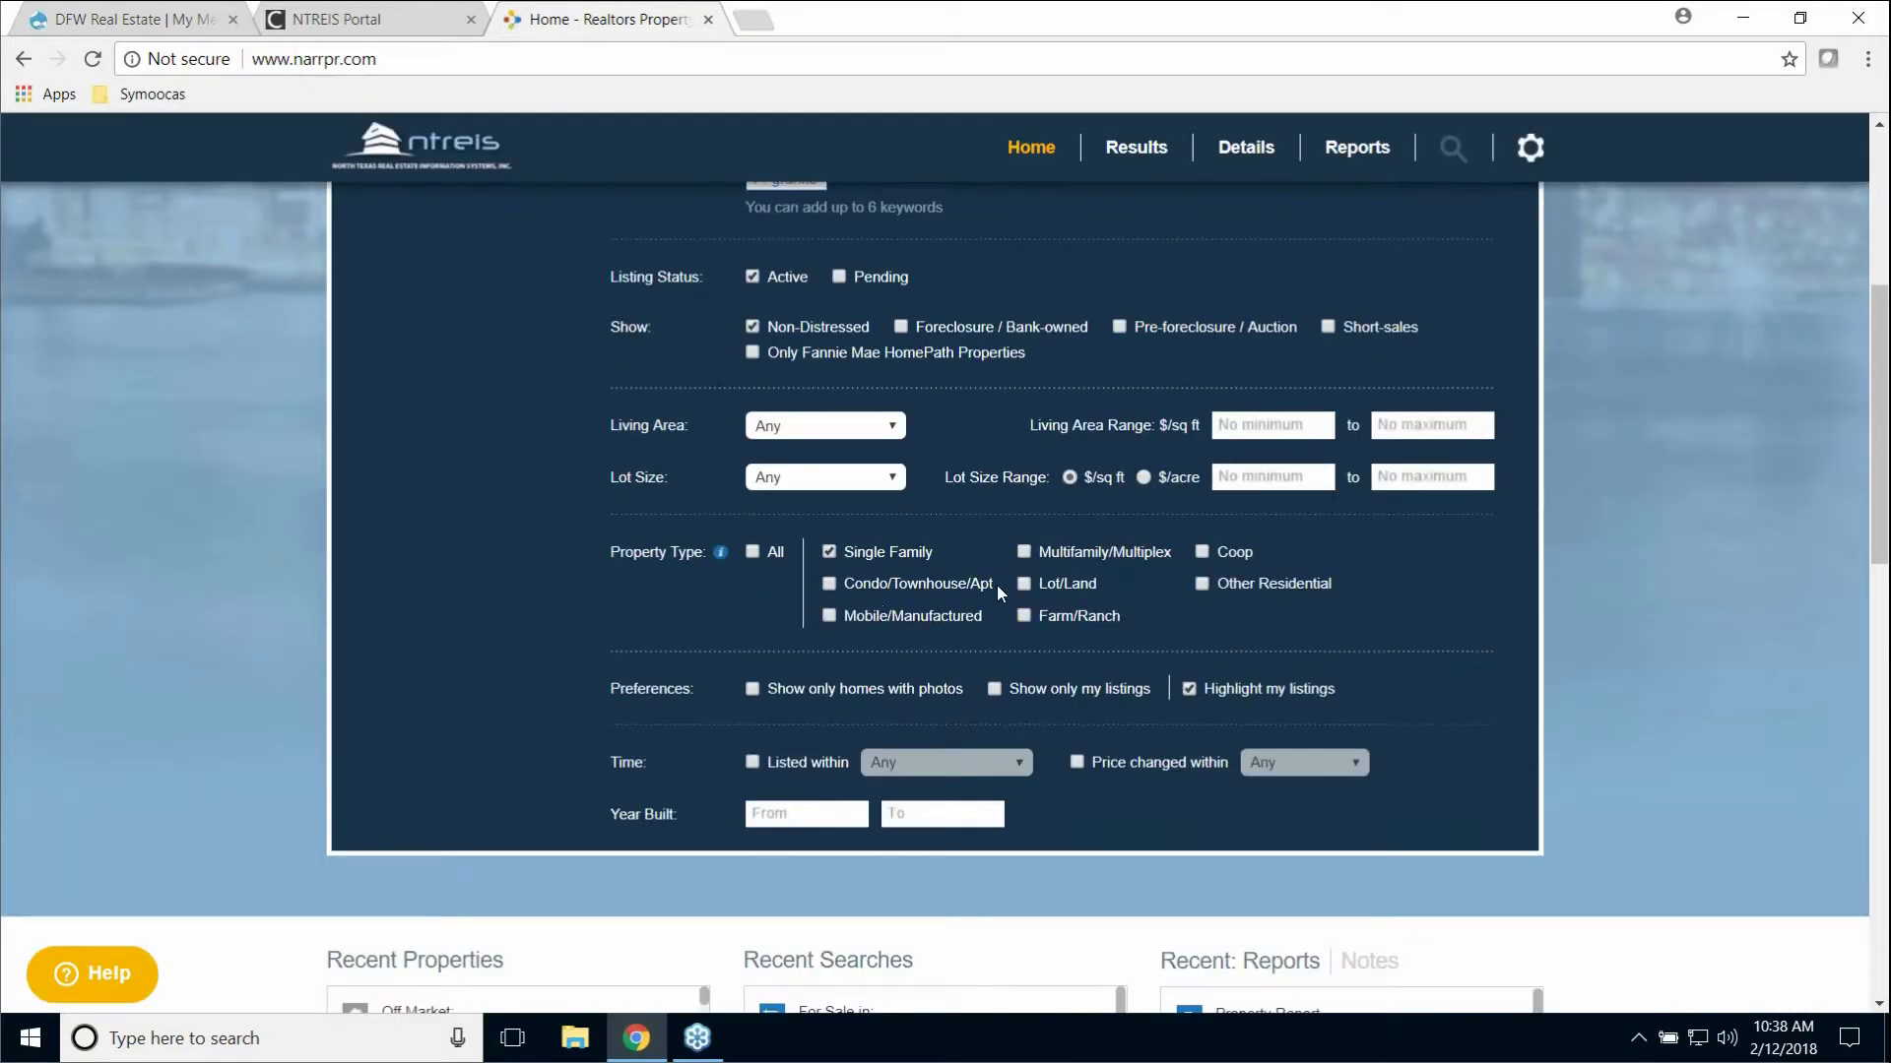
{"action": "scroll", "coordinate": [778, 575], "scroll_direction": "up", "scroll_amount": 5}
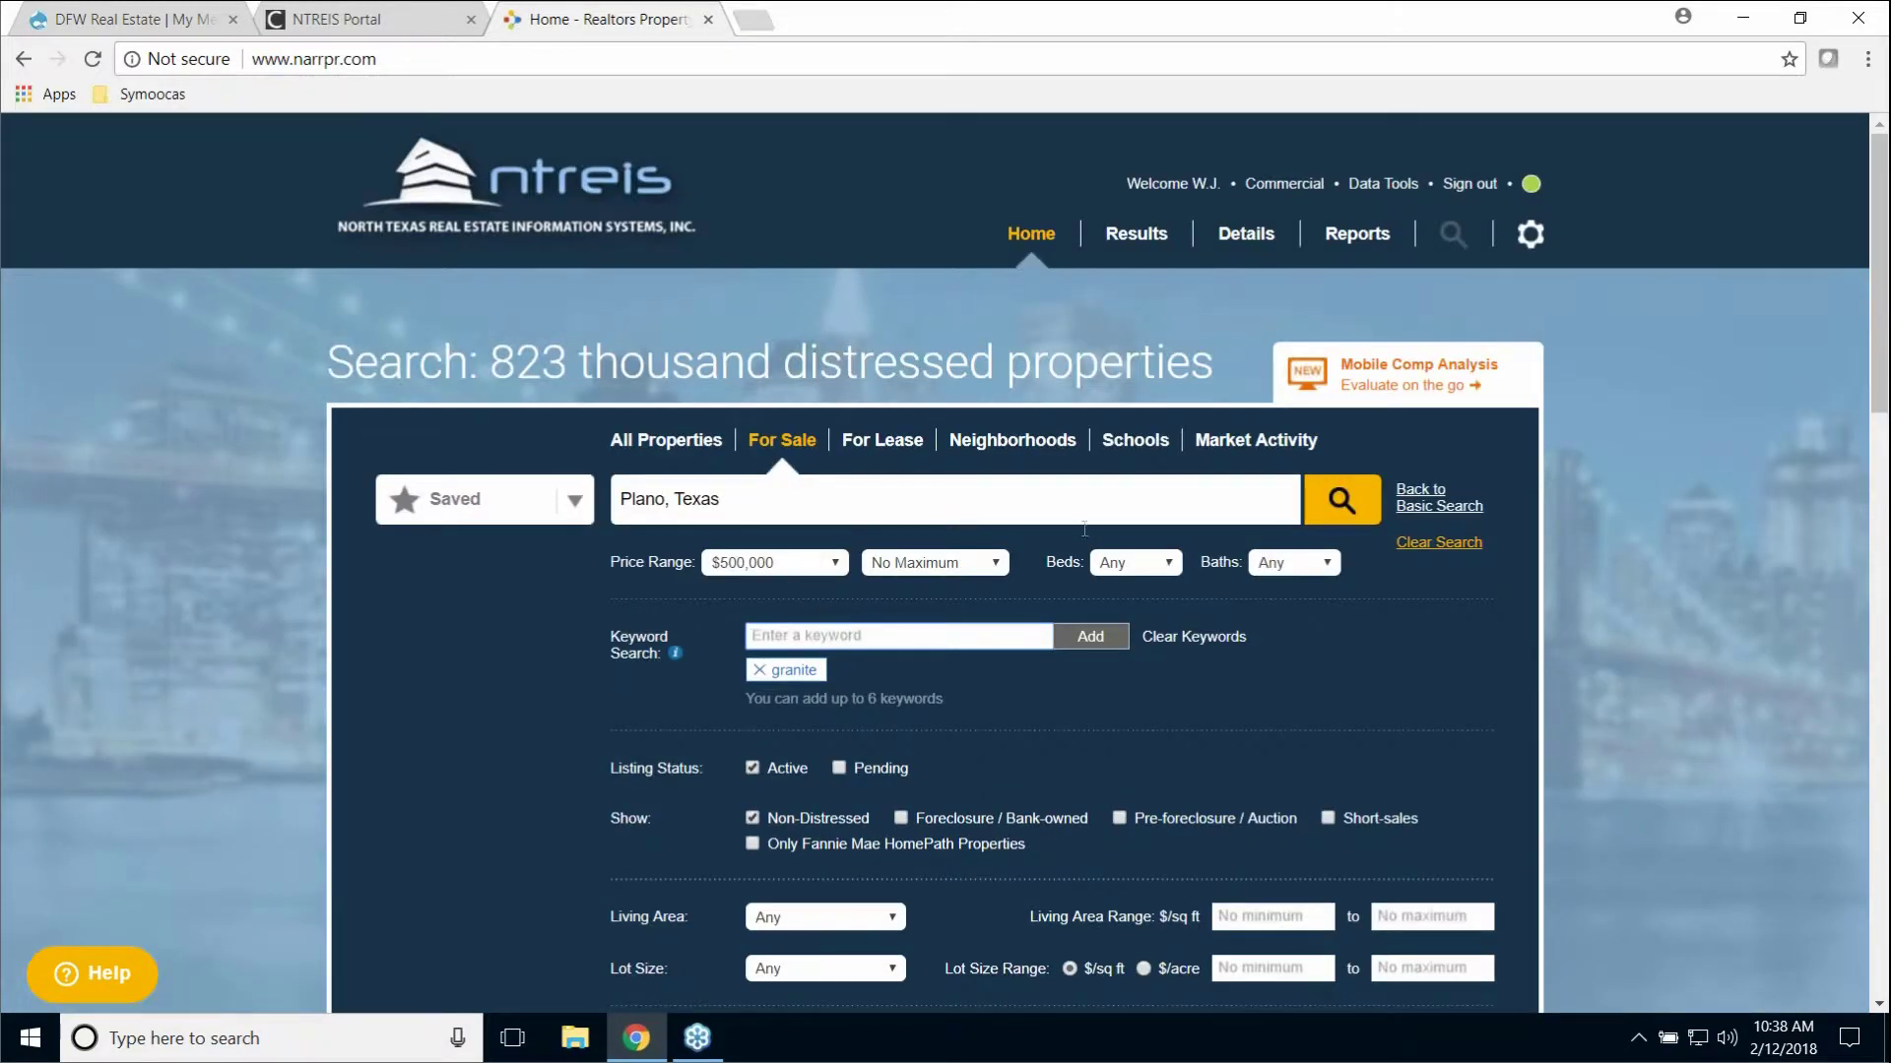
{"action": "left_click", "coordinate": [1325, 497]}
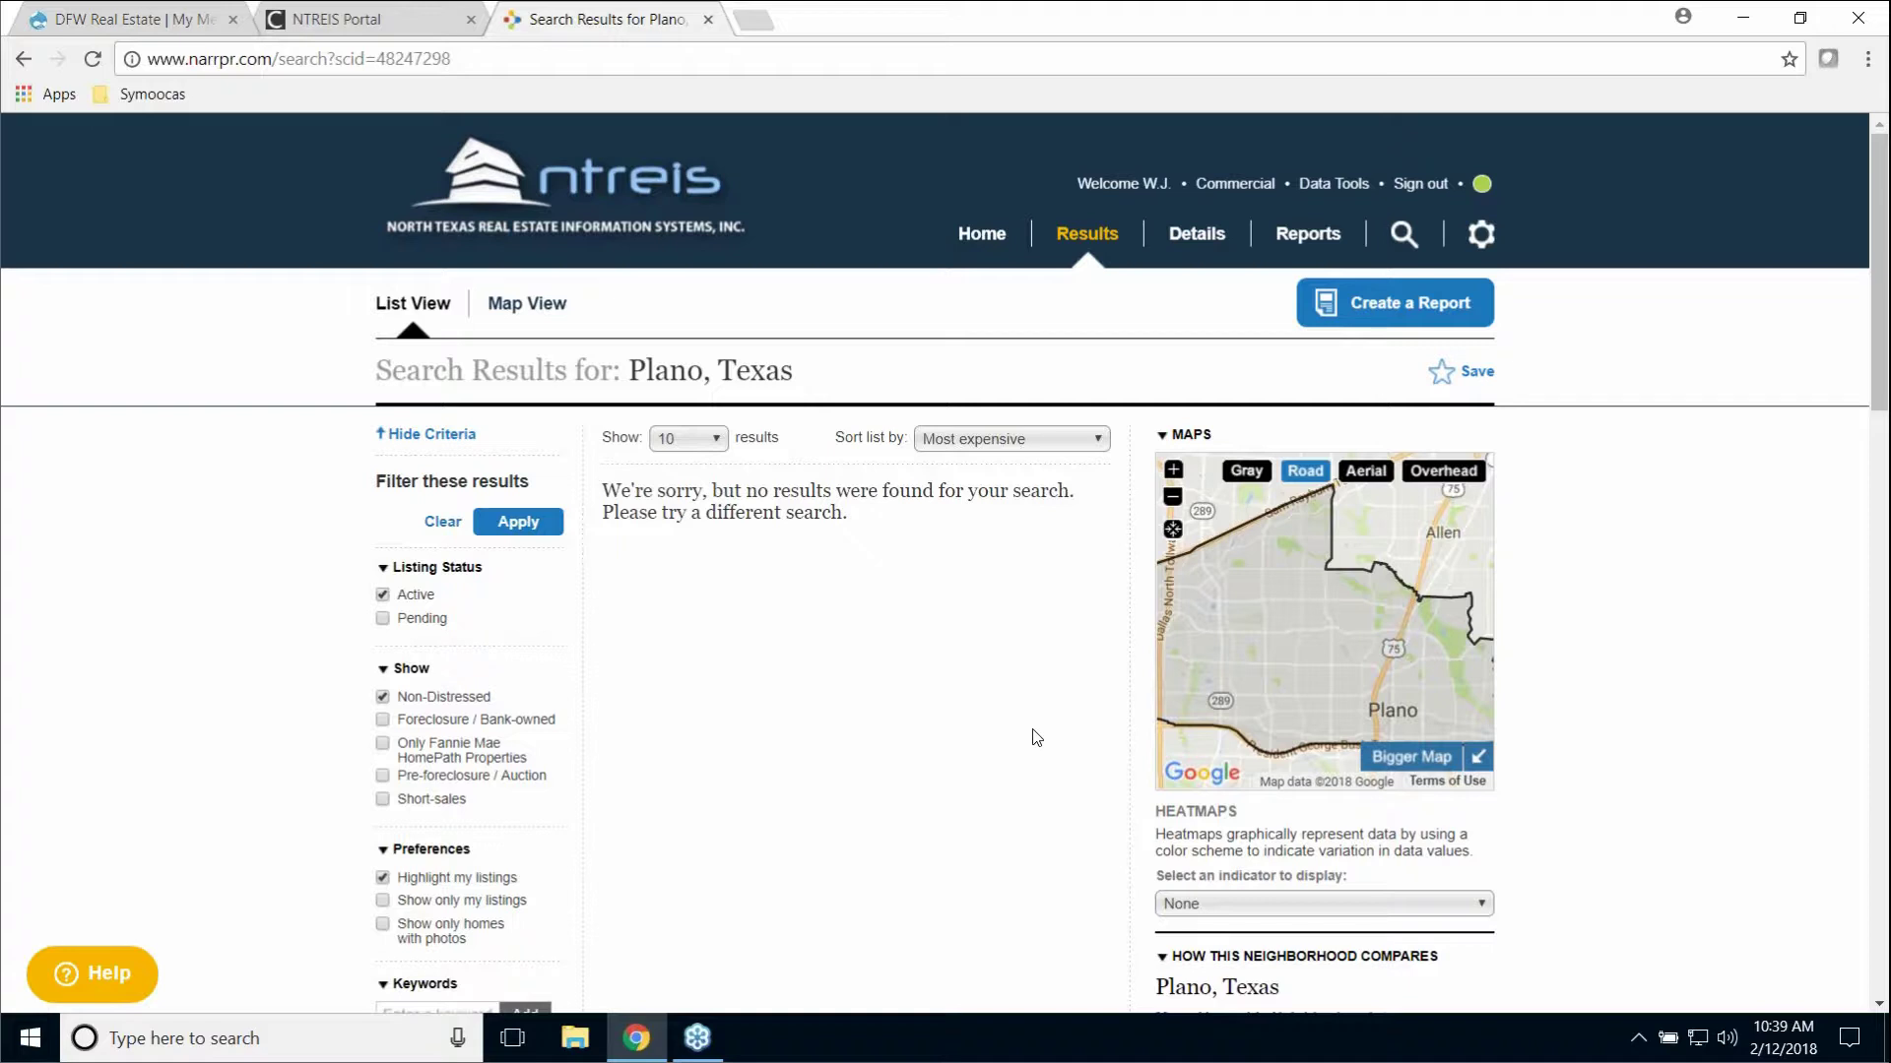
{"action": "scroll", "coordinate": [912, 653], "scroll_direction": "down", "scroll_amount": 3}
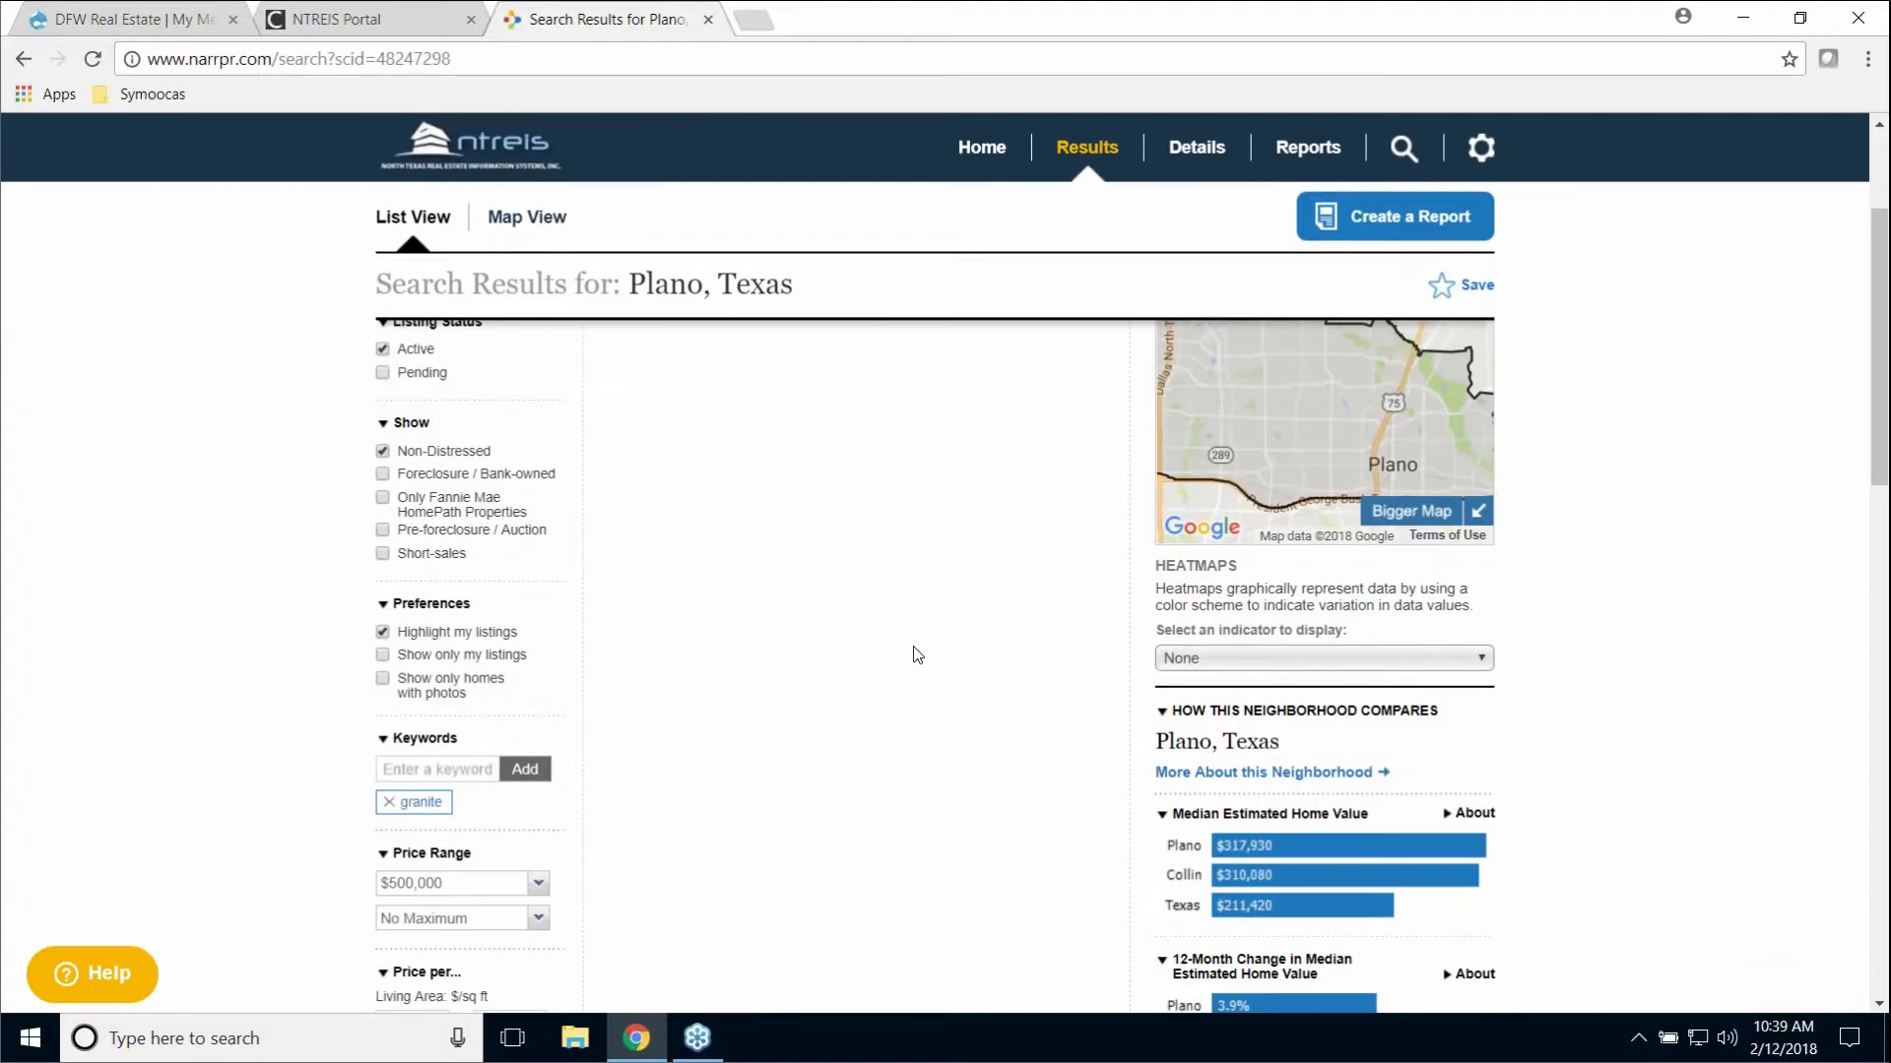
{"action": "scroll", "coordinate": [912, 654], "scroll_direction": "up", "scroll_amount": 3}
{"action": "left_click", "coordinate": [989, 250]}
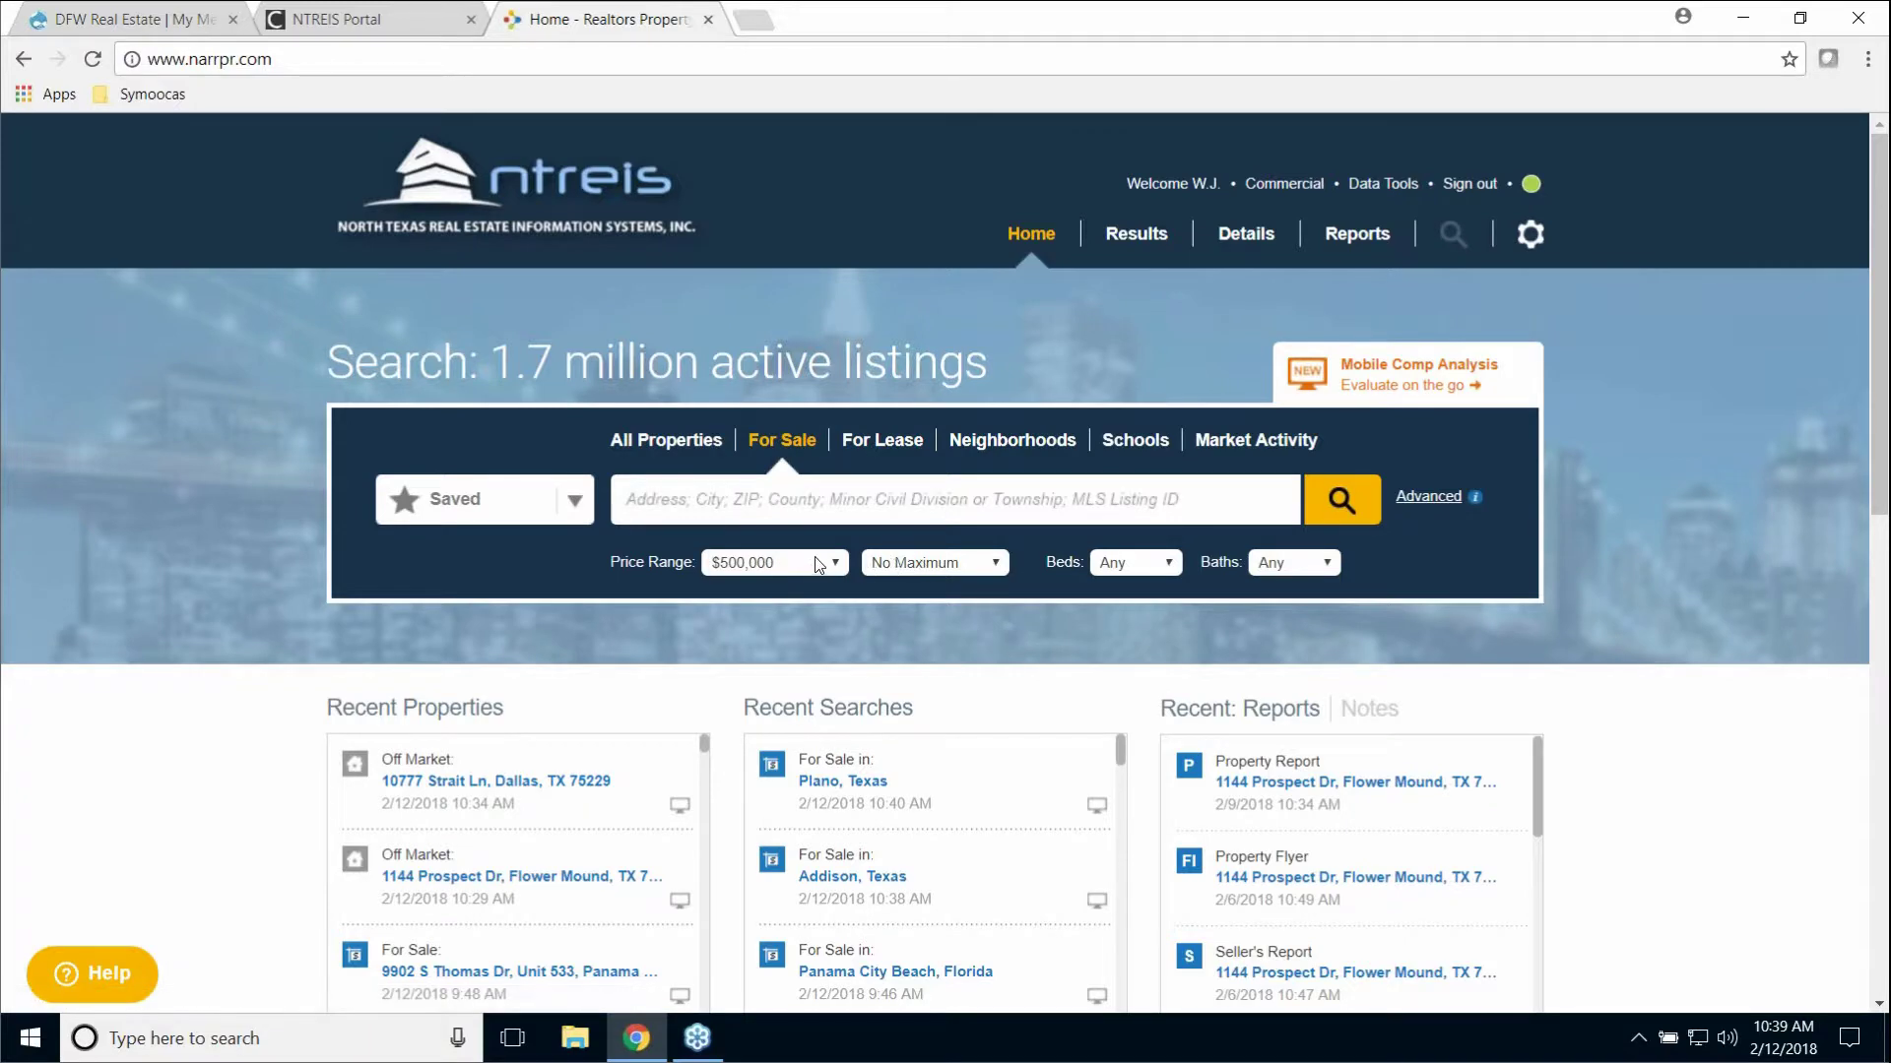
Step: Open the Advanced search options and clear the previous search criteria
{"action": "left_click", "coordinate": [1429, 496]}
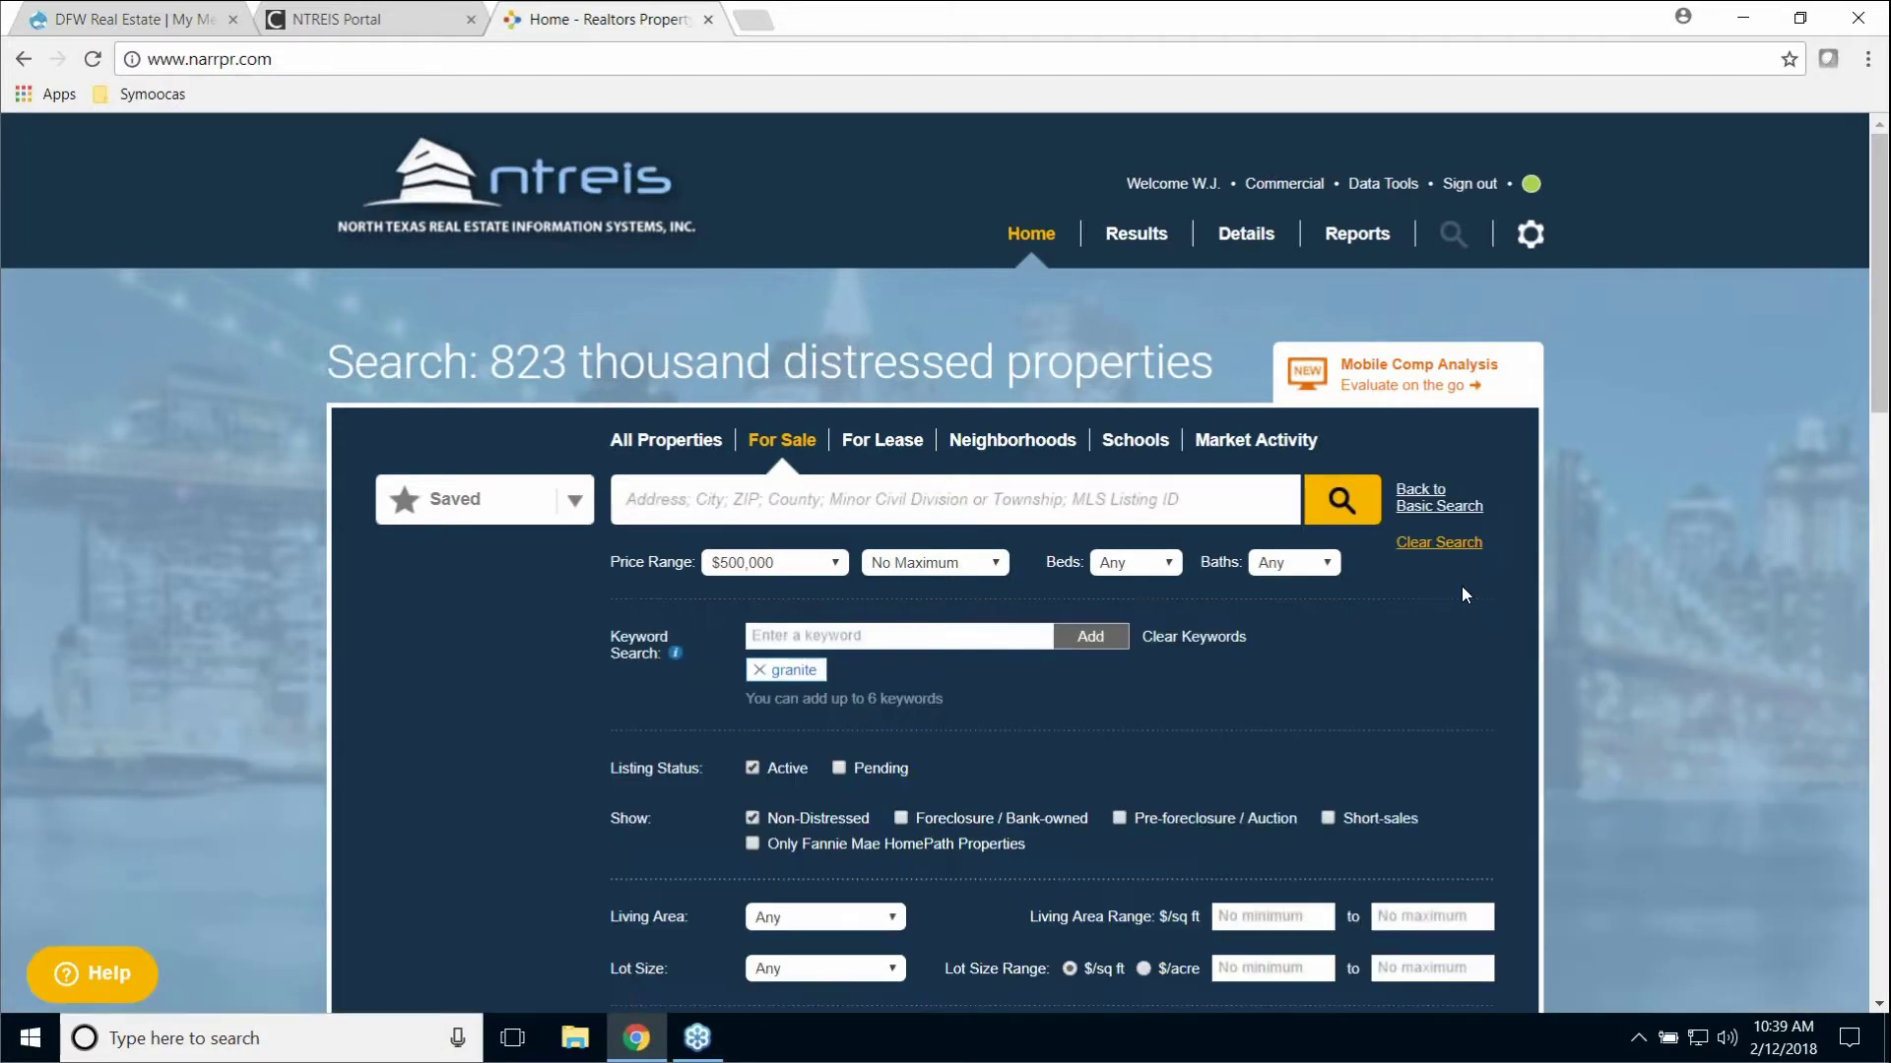
{"action": "scroll", "coordinate": [1461, 586], "scroll_direction": "down", "scroll_amount": 3}
{"action": "scroll", "coordinate": [1449, 451], "scroll_direction": "up", "scroll_amount": 1}
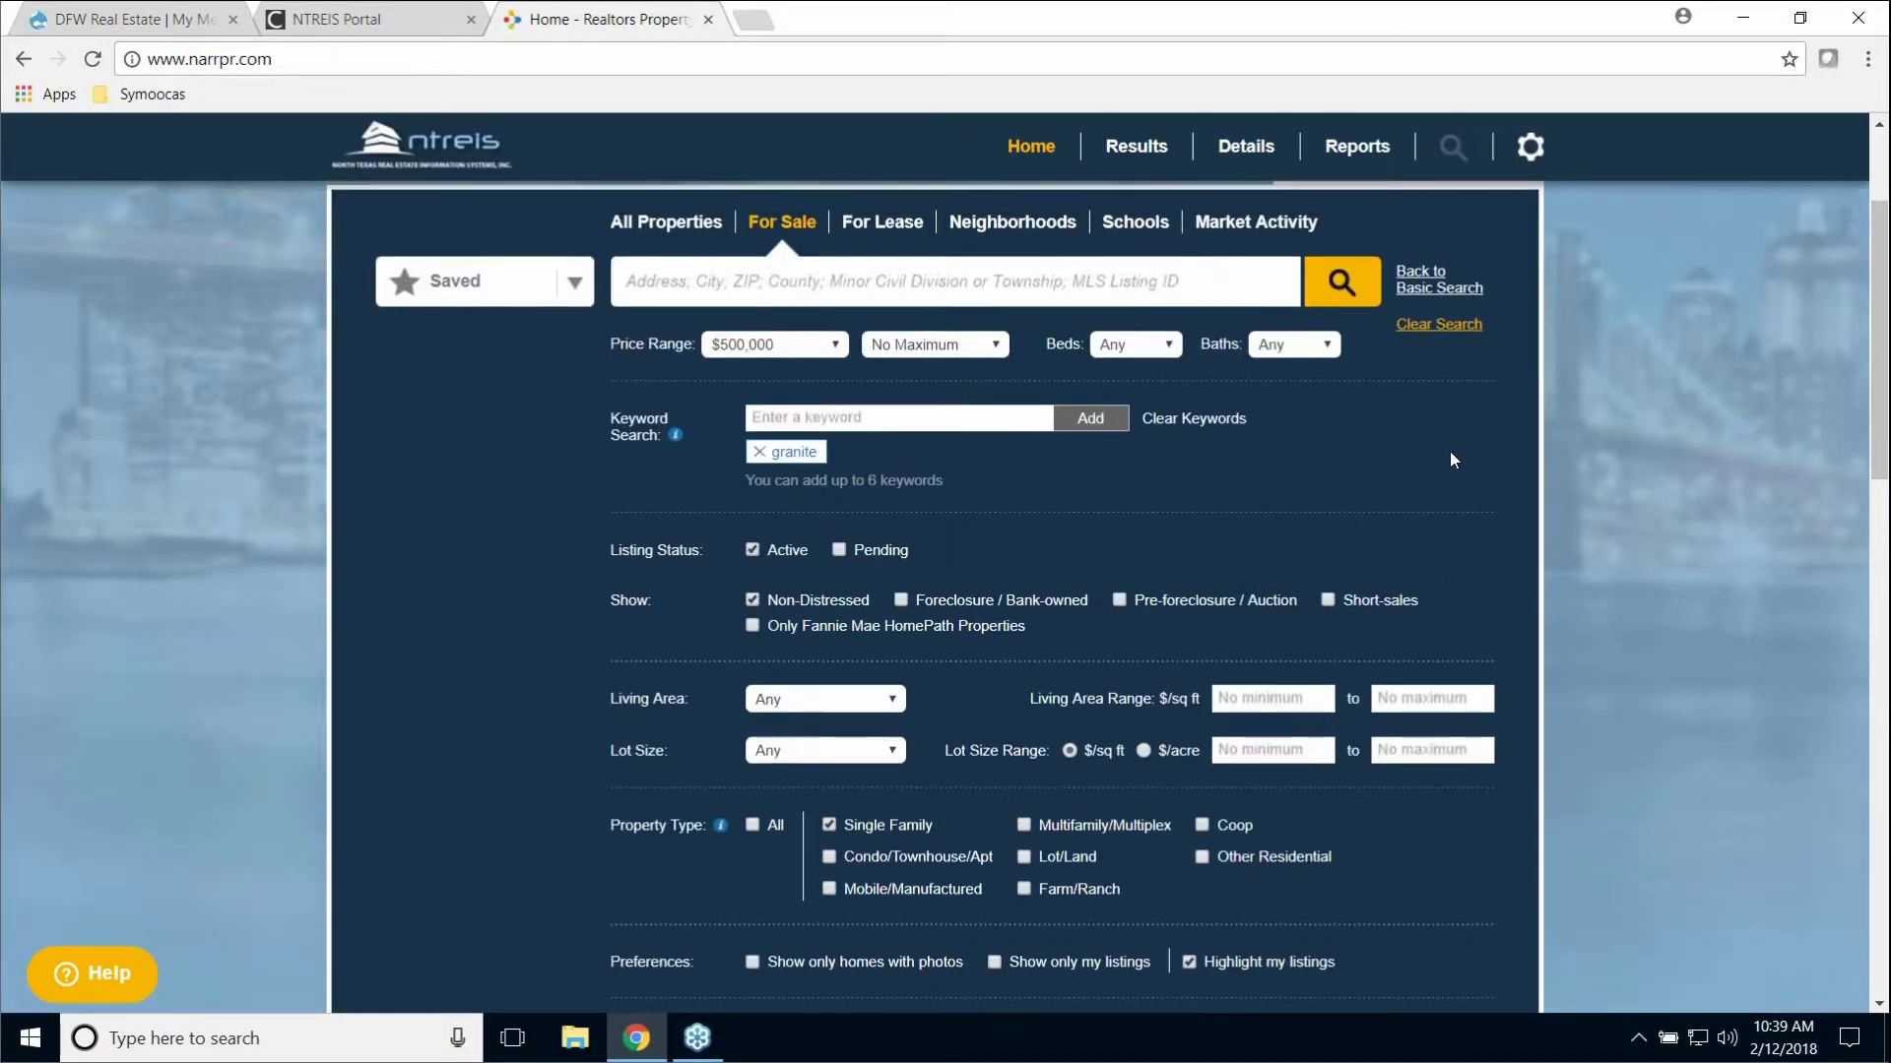
{"action": "left_click", "coordinate": [1450, 421]}
{"action": "scroll", "coordinate": [1447, 417], "scroll_direction": "up", "scroll_amount": 2}
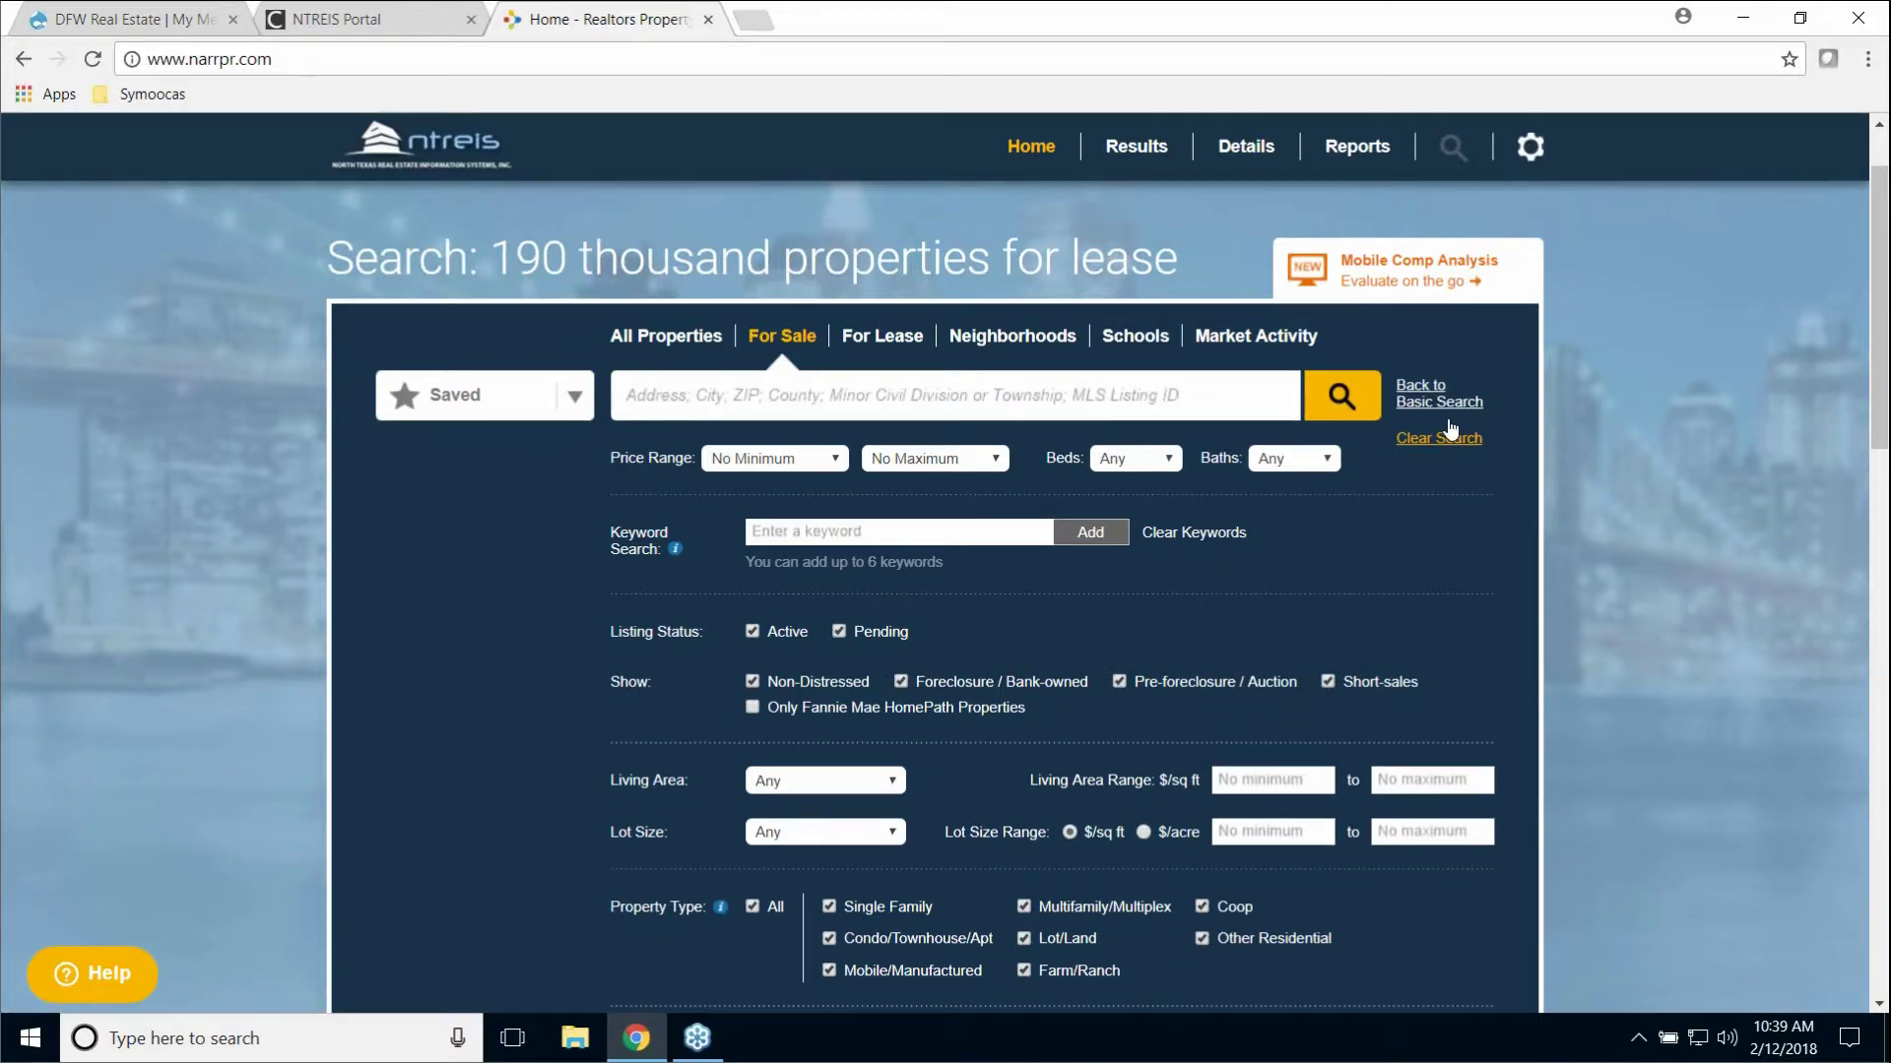
Step: Choose Keller, Texas, exclude Pending and Foreclosure/Bank-owned listings, and run the search
{"action": "type", "text": "Keller"}
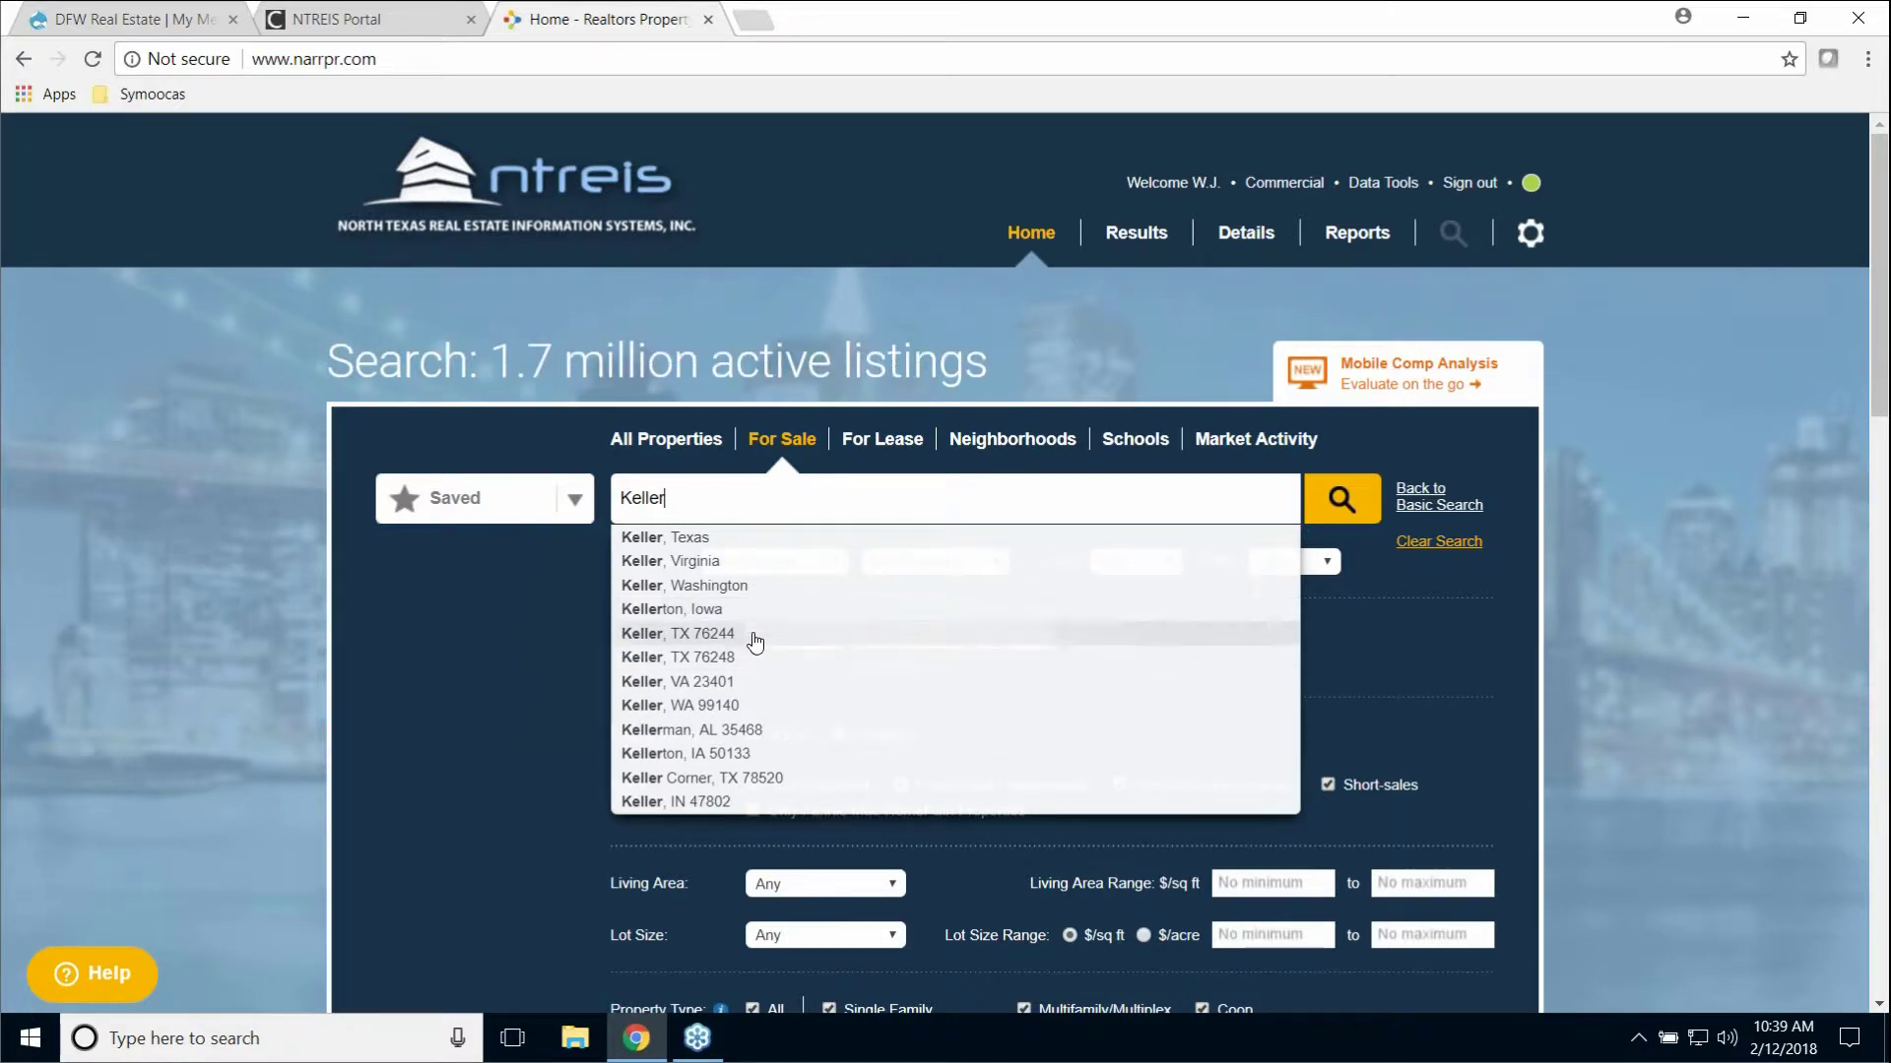
{"action": "left_click", "coordinate": [690, 538]}
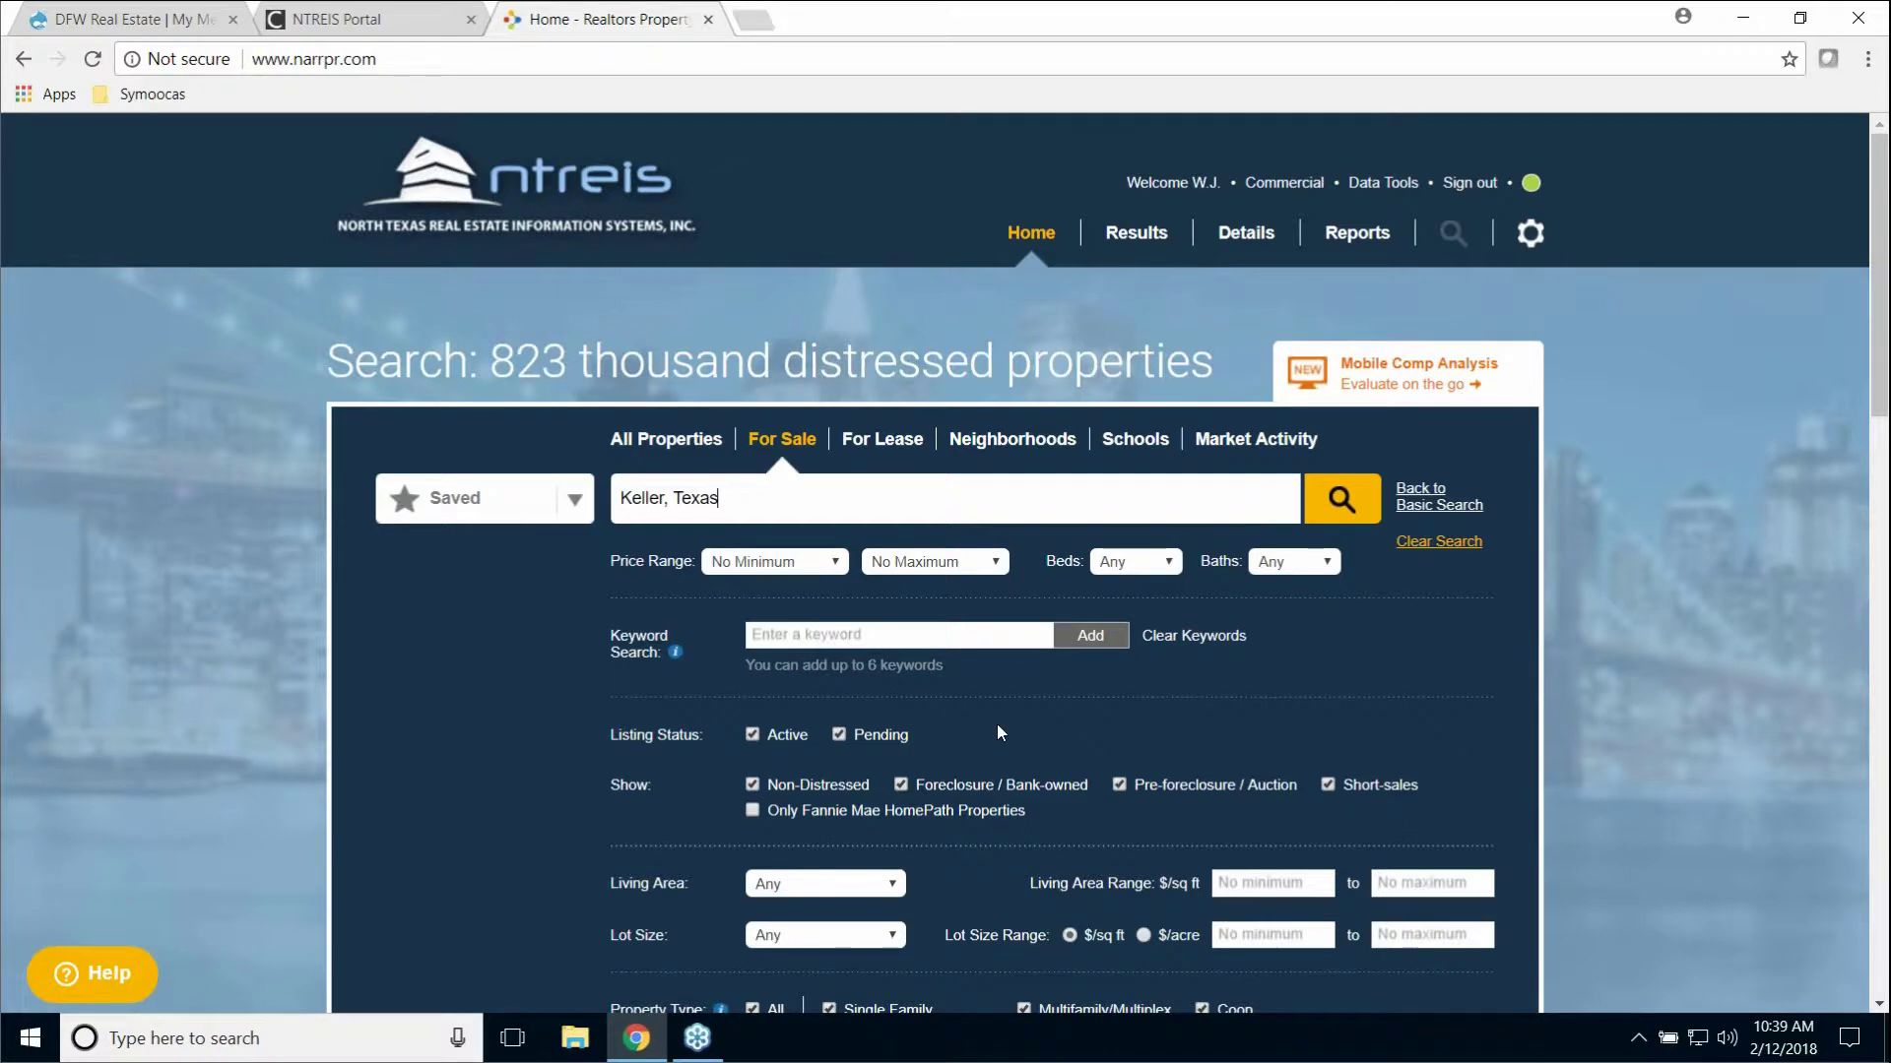
{"action": "left_click", "coordinate": [839, 738]}
{"action": "left_click", "coordinate": [898, 784]}
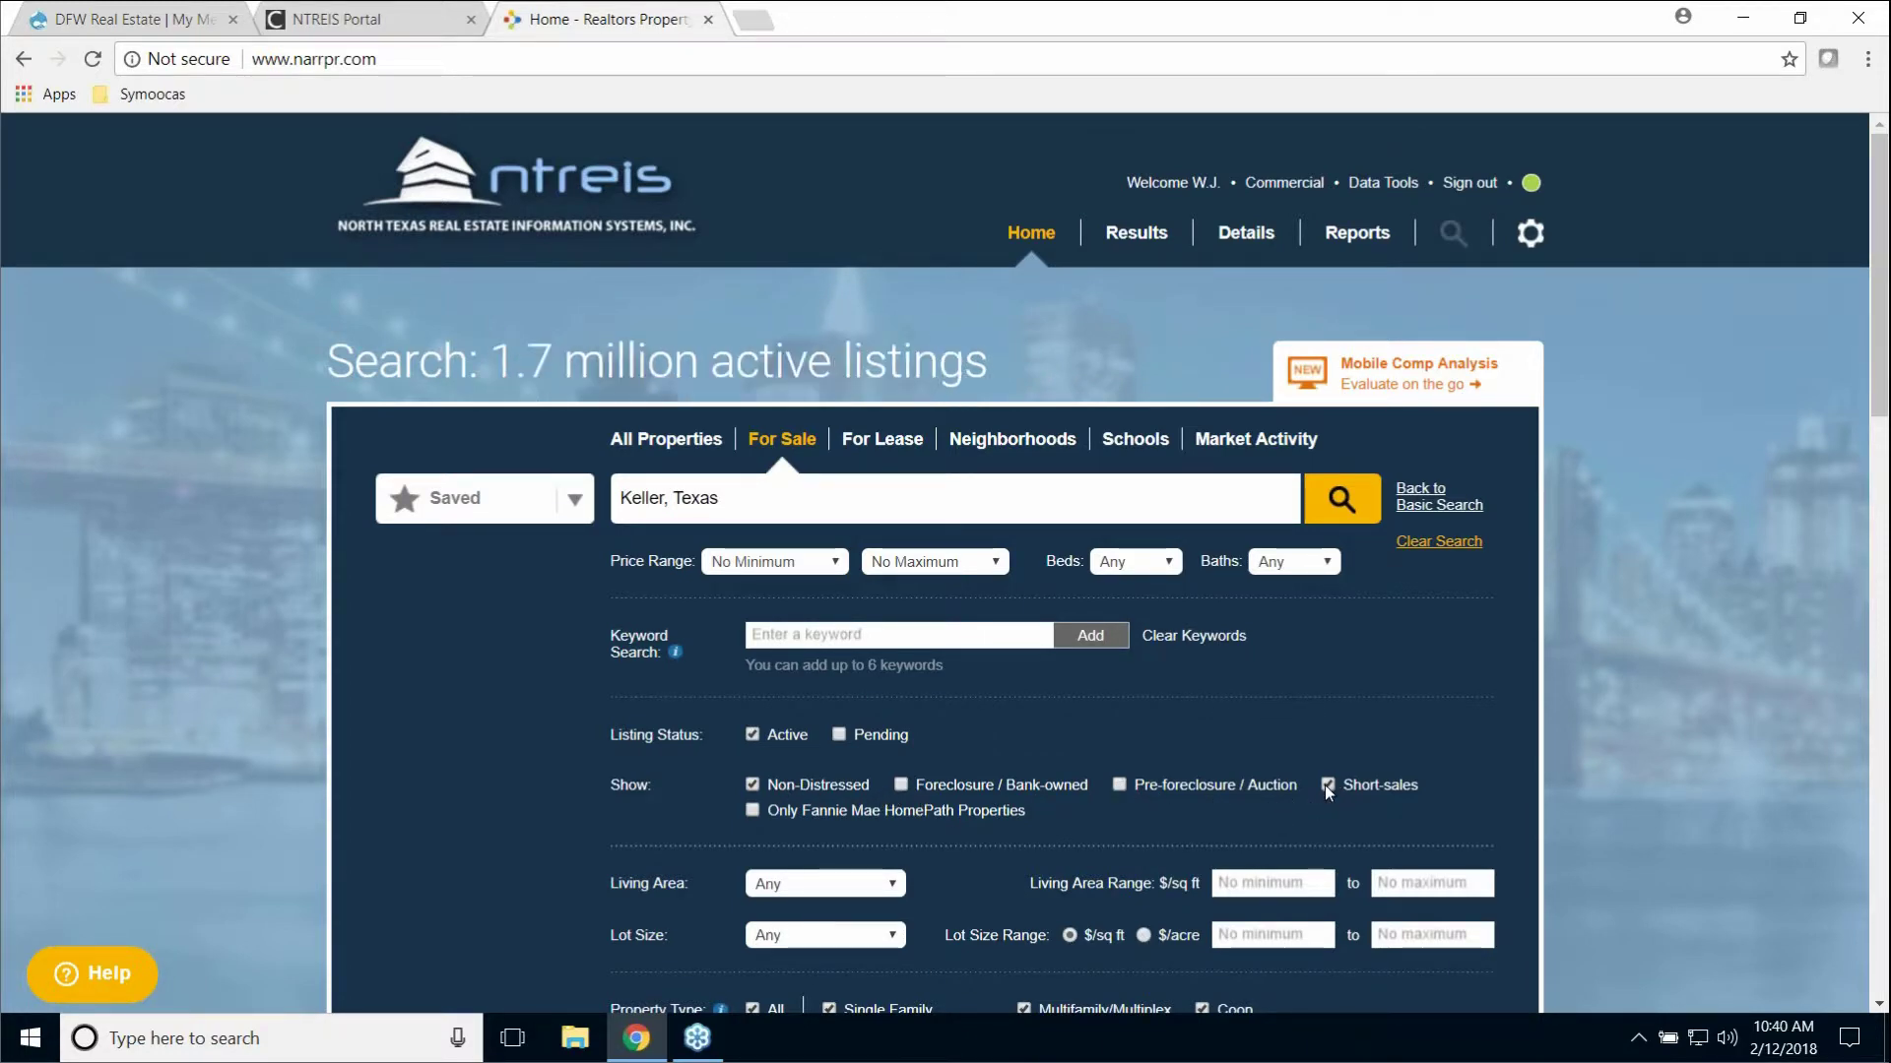
{"action": "scroll", "coordinate": [1125, 853], "scroll_direction": "down", "scroll_amount": 3}
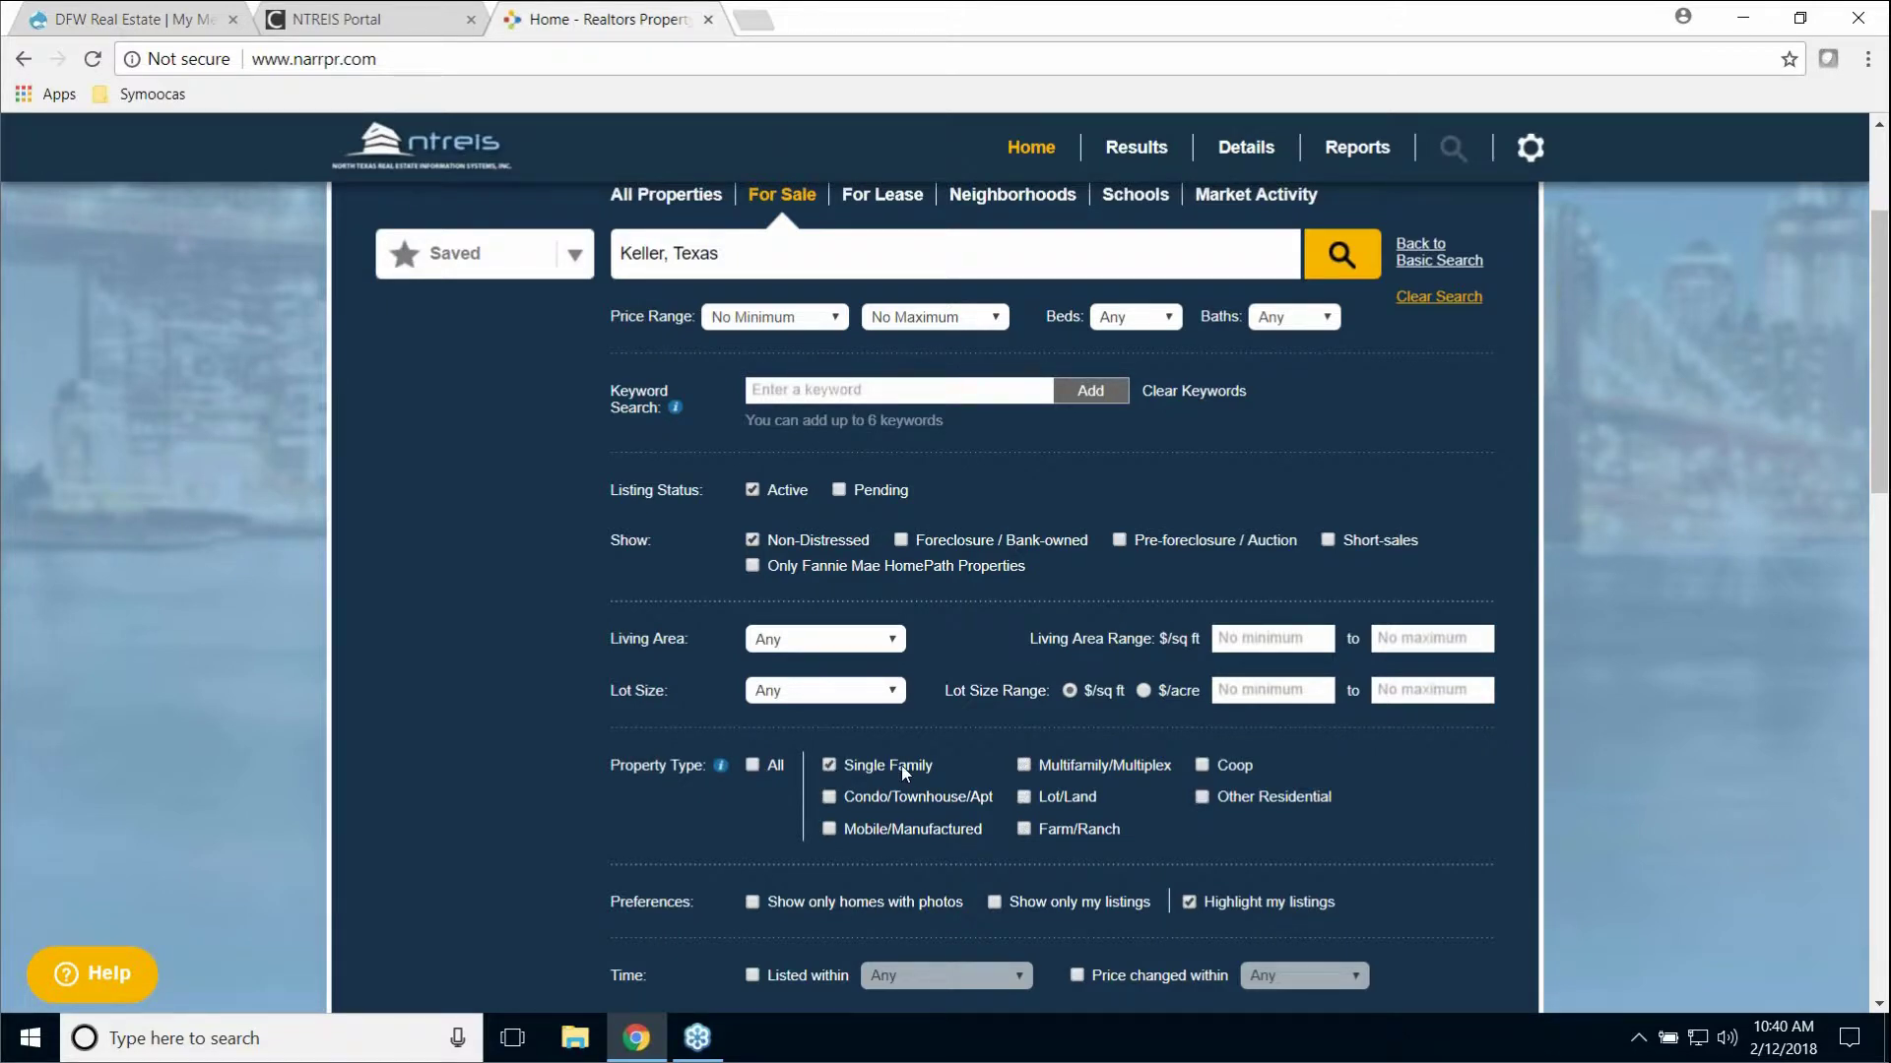
{"action": "scroll", "coordinate": [996, 728], "scroll_direction": "up", "scroll_amount": 3}
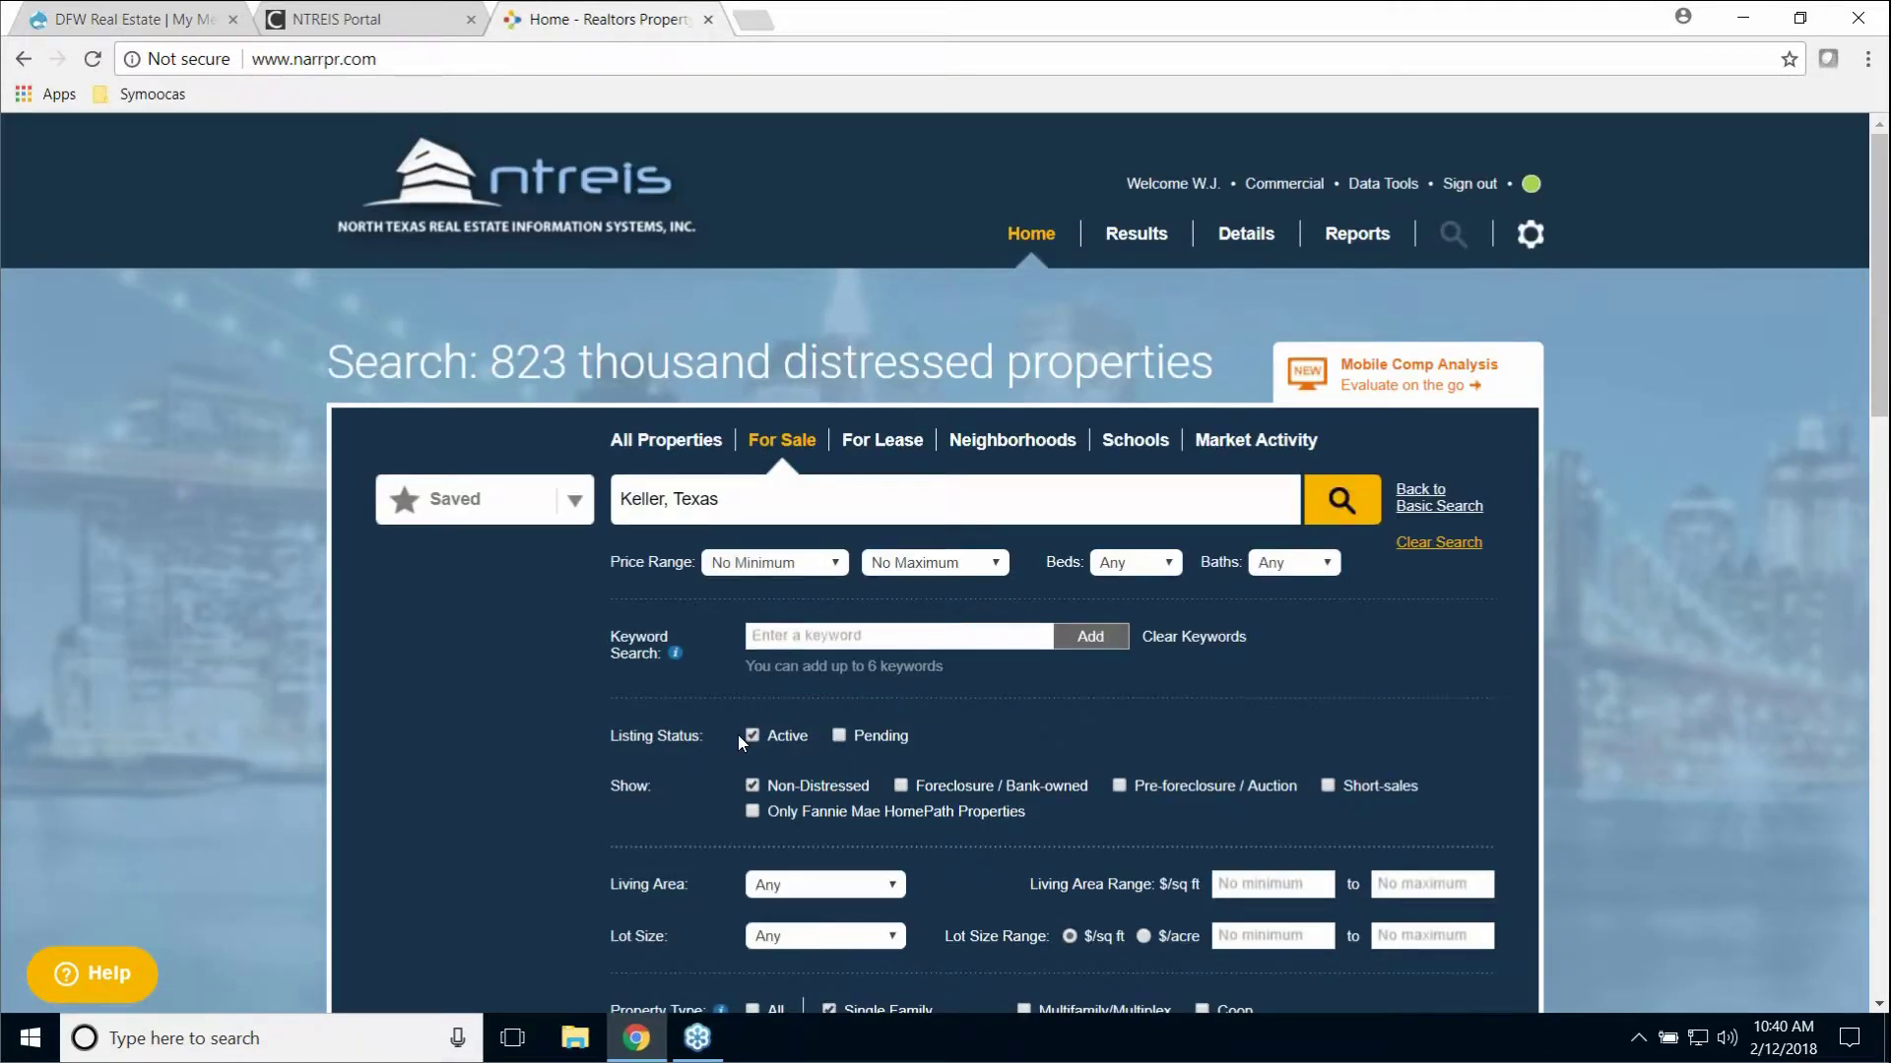
{"action": "left_click", "coordinate": [1341, 504]}
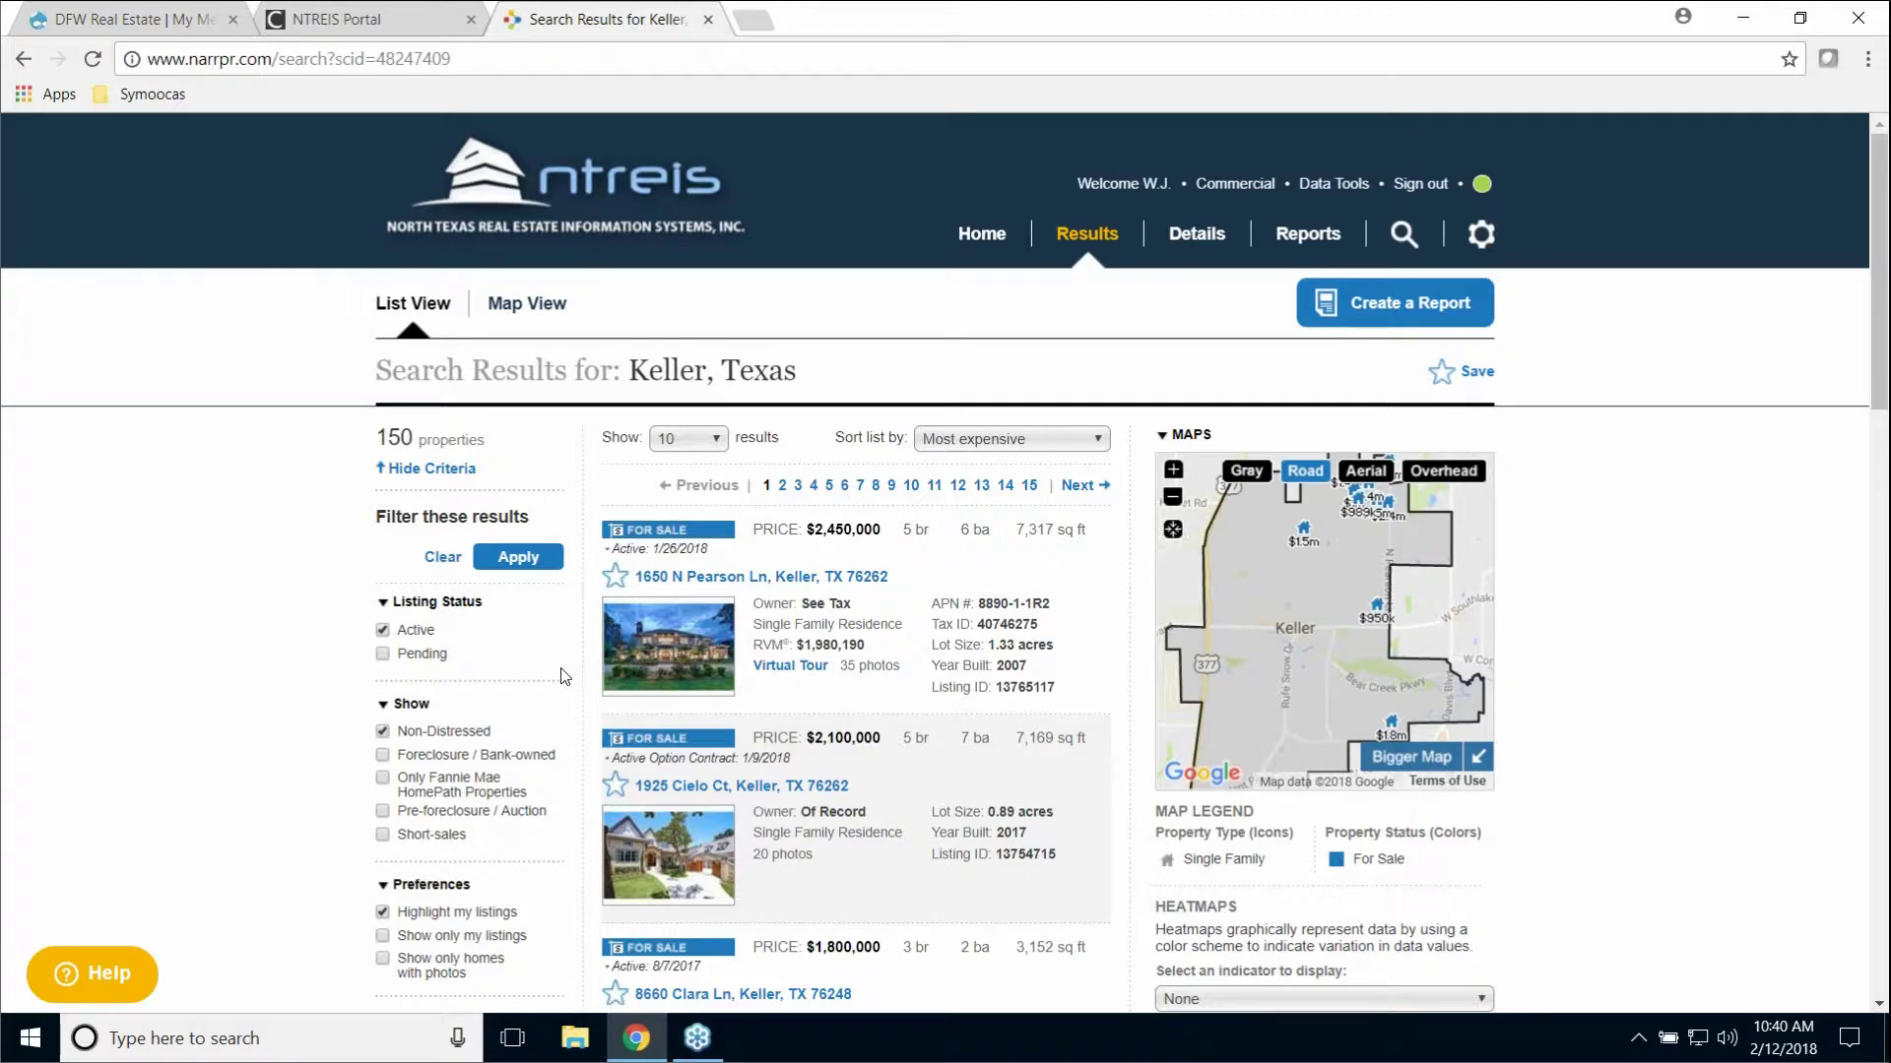
Step: Add 'granite' as a keyword filter and apply it to the Keller, Texas results
{"action": "scroll", "coordinate": [563, 676], "scroll_direction": "down", "scroll_amount": 5}
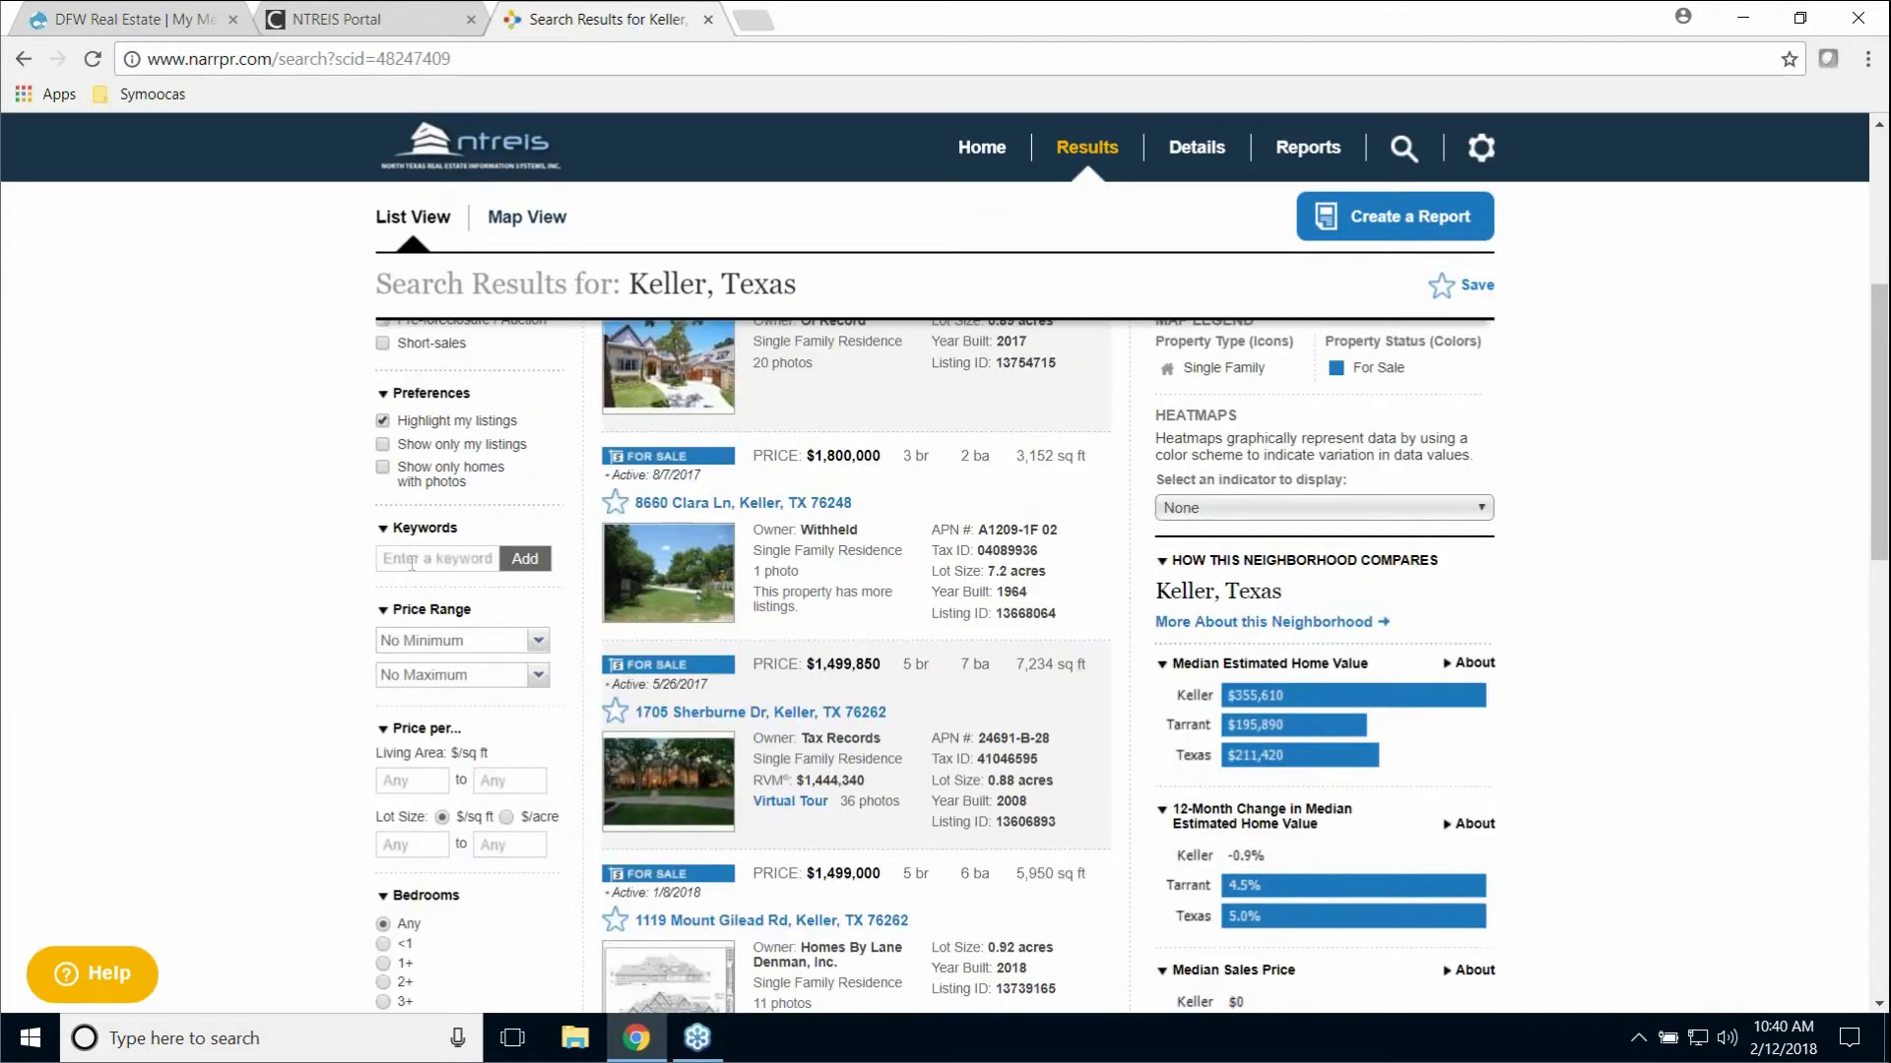
{"action": "left_click", "coordinate": [410, 558]}
{"action": "type", "text": "gr"}
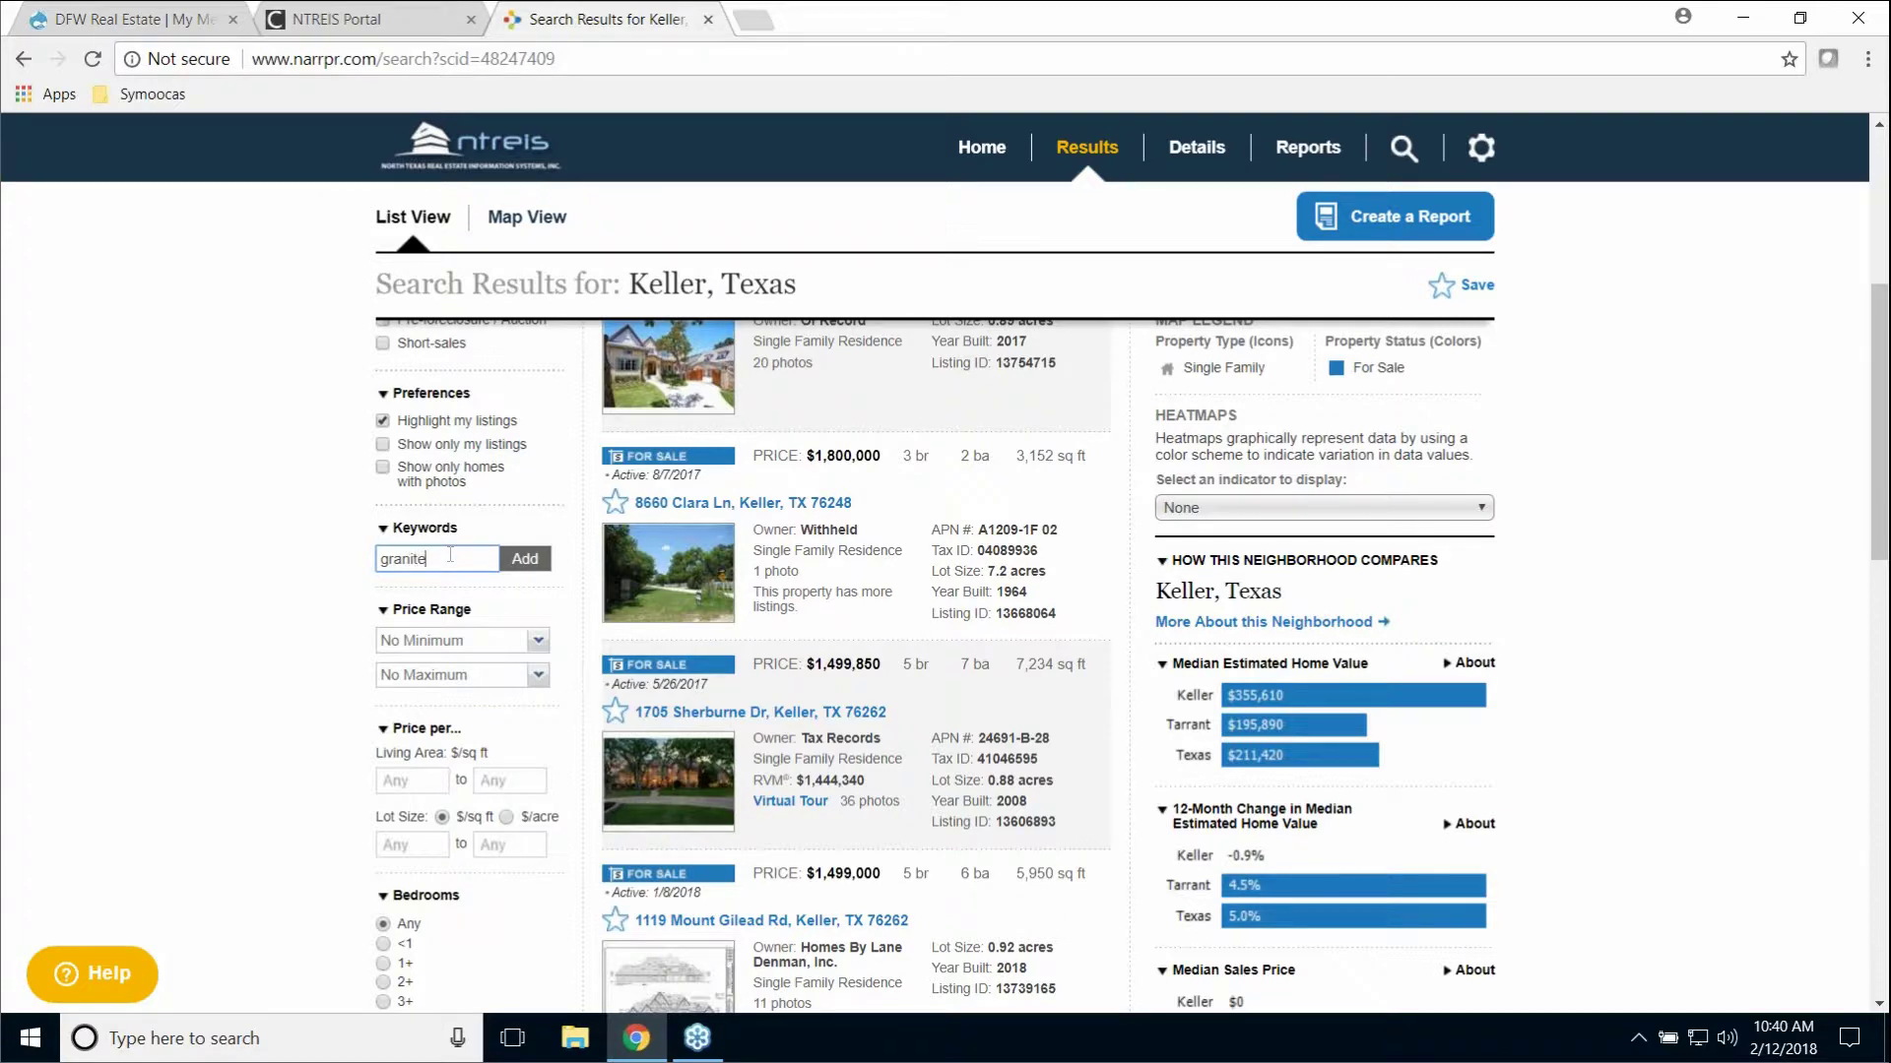
{"action": "type", "text": "anite"}
{"action": "key", "text": "Return"}
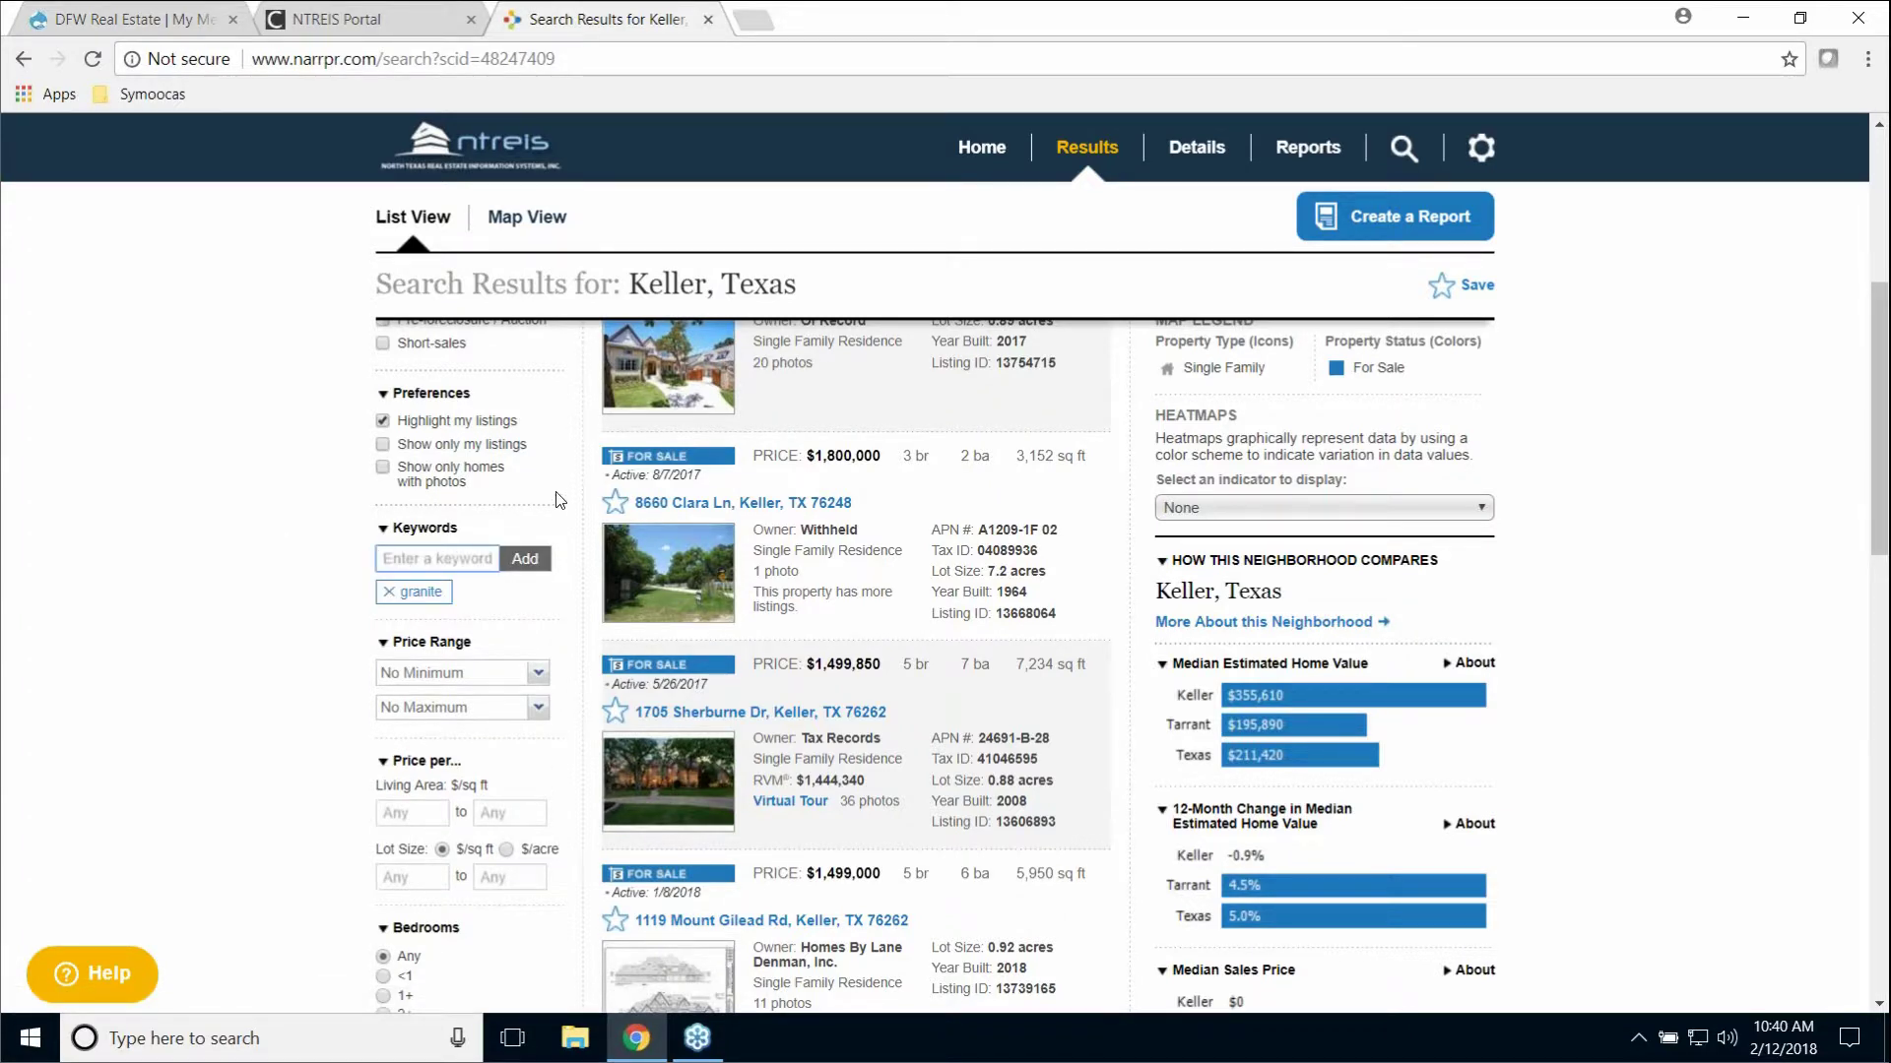
{"action": "scroll", "coordinate": [559, 499], "scroll_direction": "up", "scroll_amount": 5}
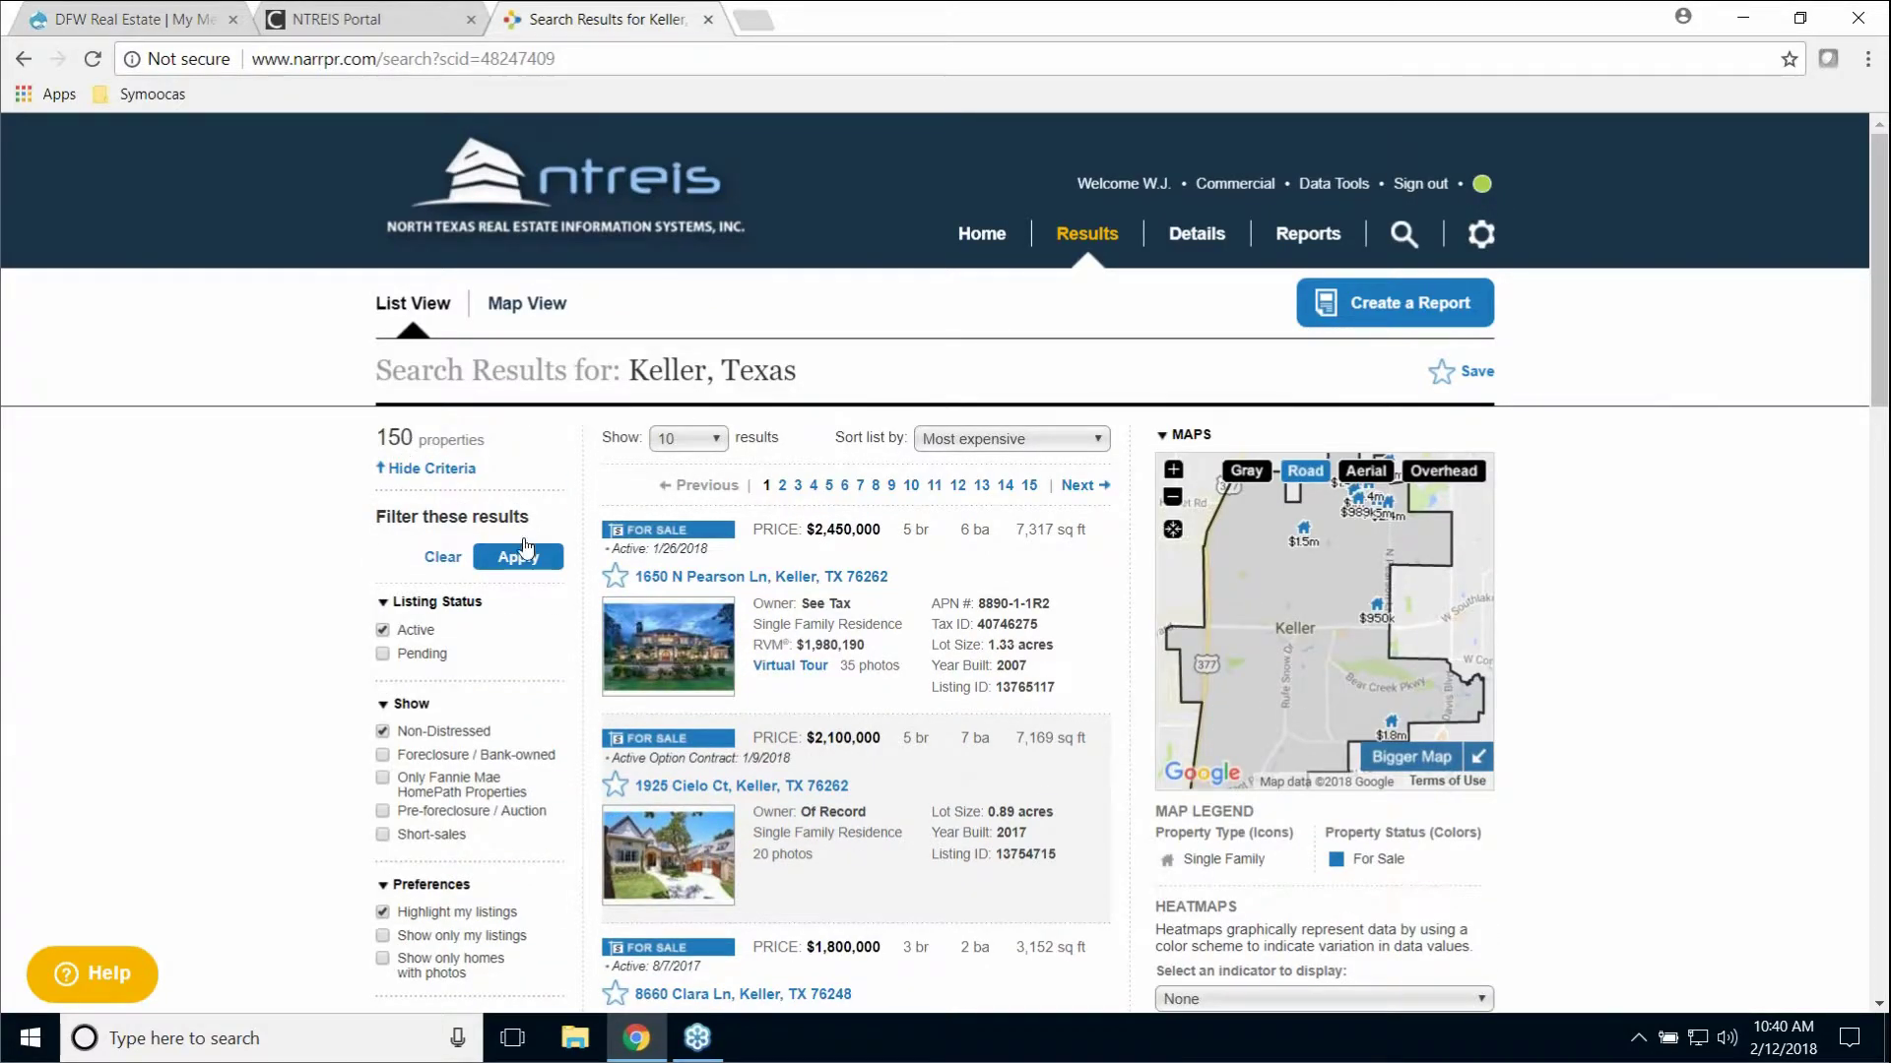
{"action": "left_click", "coordinate": [513, 560]}
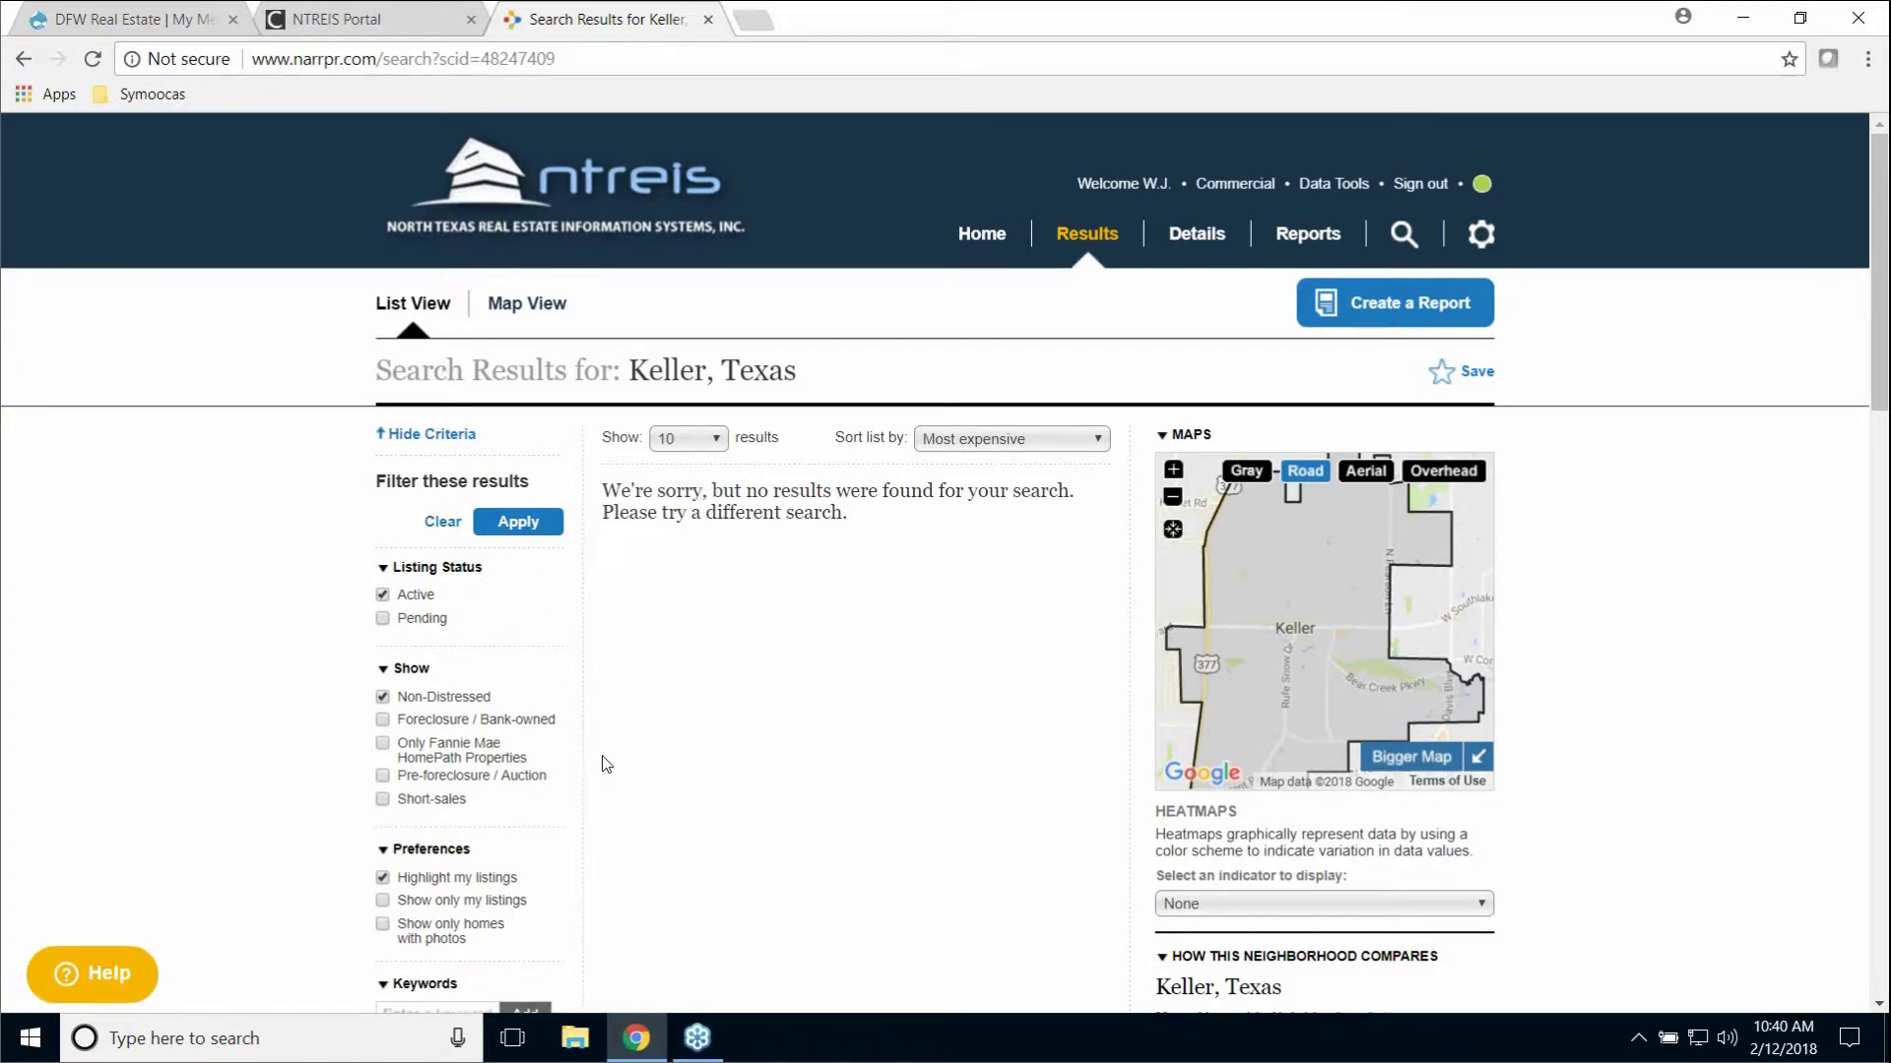
Step: Remove the granite keyword and reapply the listing filters to the Keller search
{"action": "scroll", "coordinate": [604, 742], "scroll_direction": "down", "scroll_amount": 4}
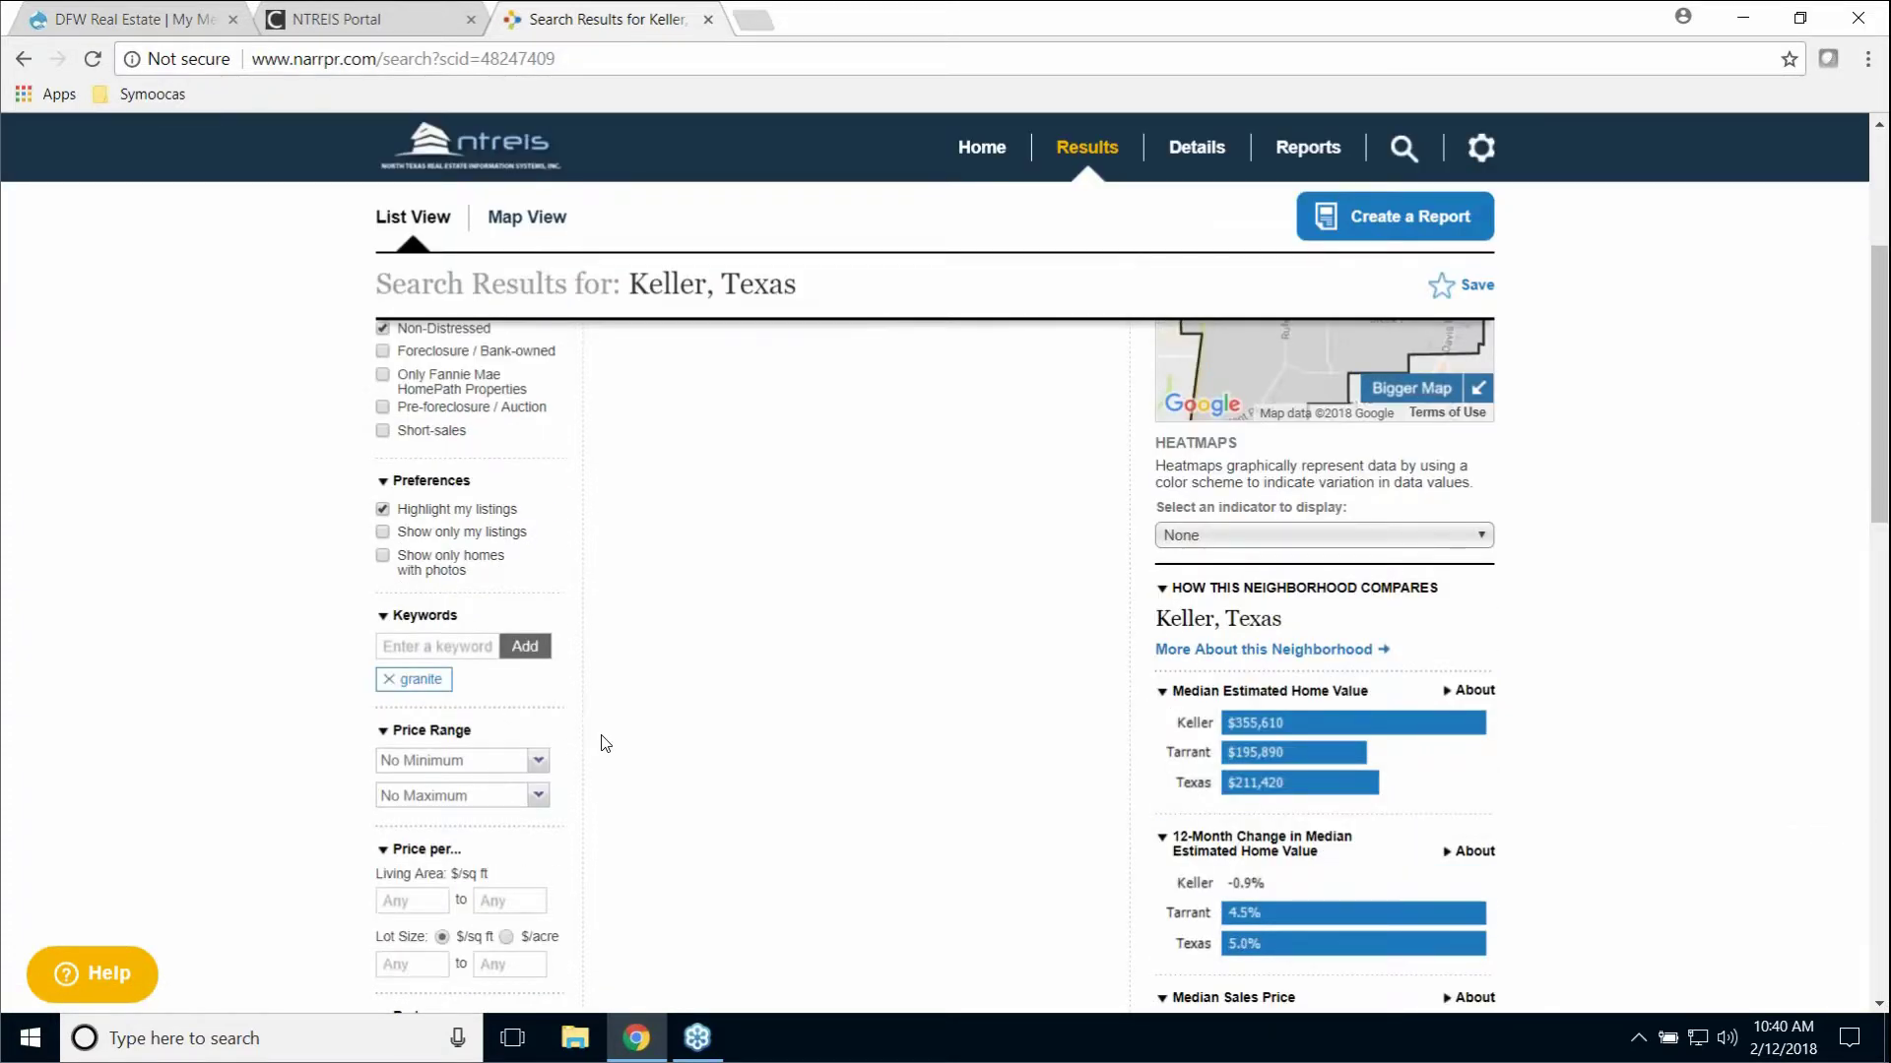
{"action": "scroll", "coordinate": [601, 740], "scroll_direction": "up", "scroll_amount": 4}
{"action": "scroll", "coordinate": [595, 741], "scroll_direction": "down", "scroll_amount": 4}
{"action": "left_click", "coordinate": [389, 679]}
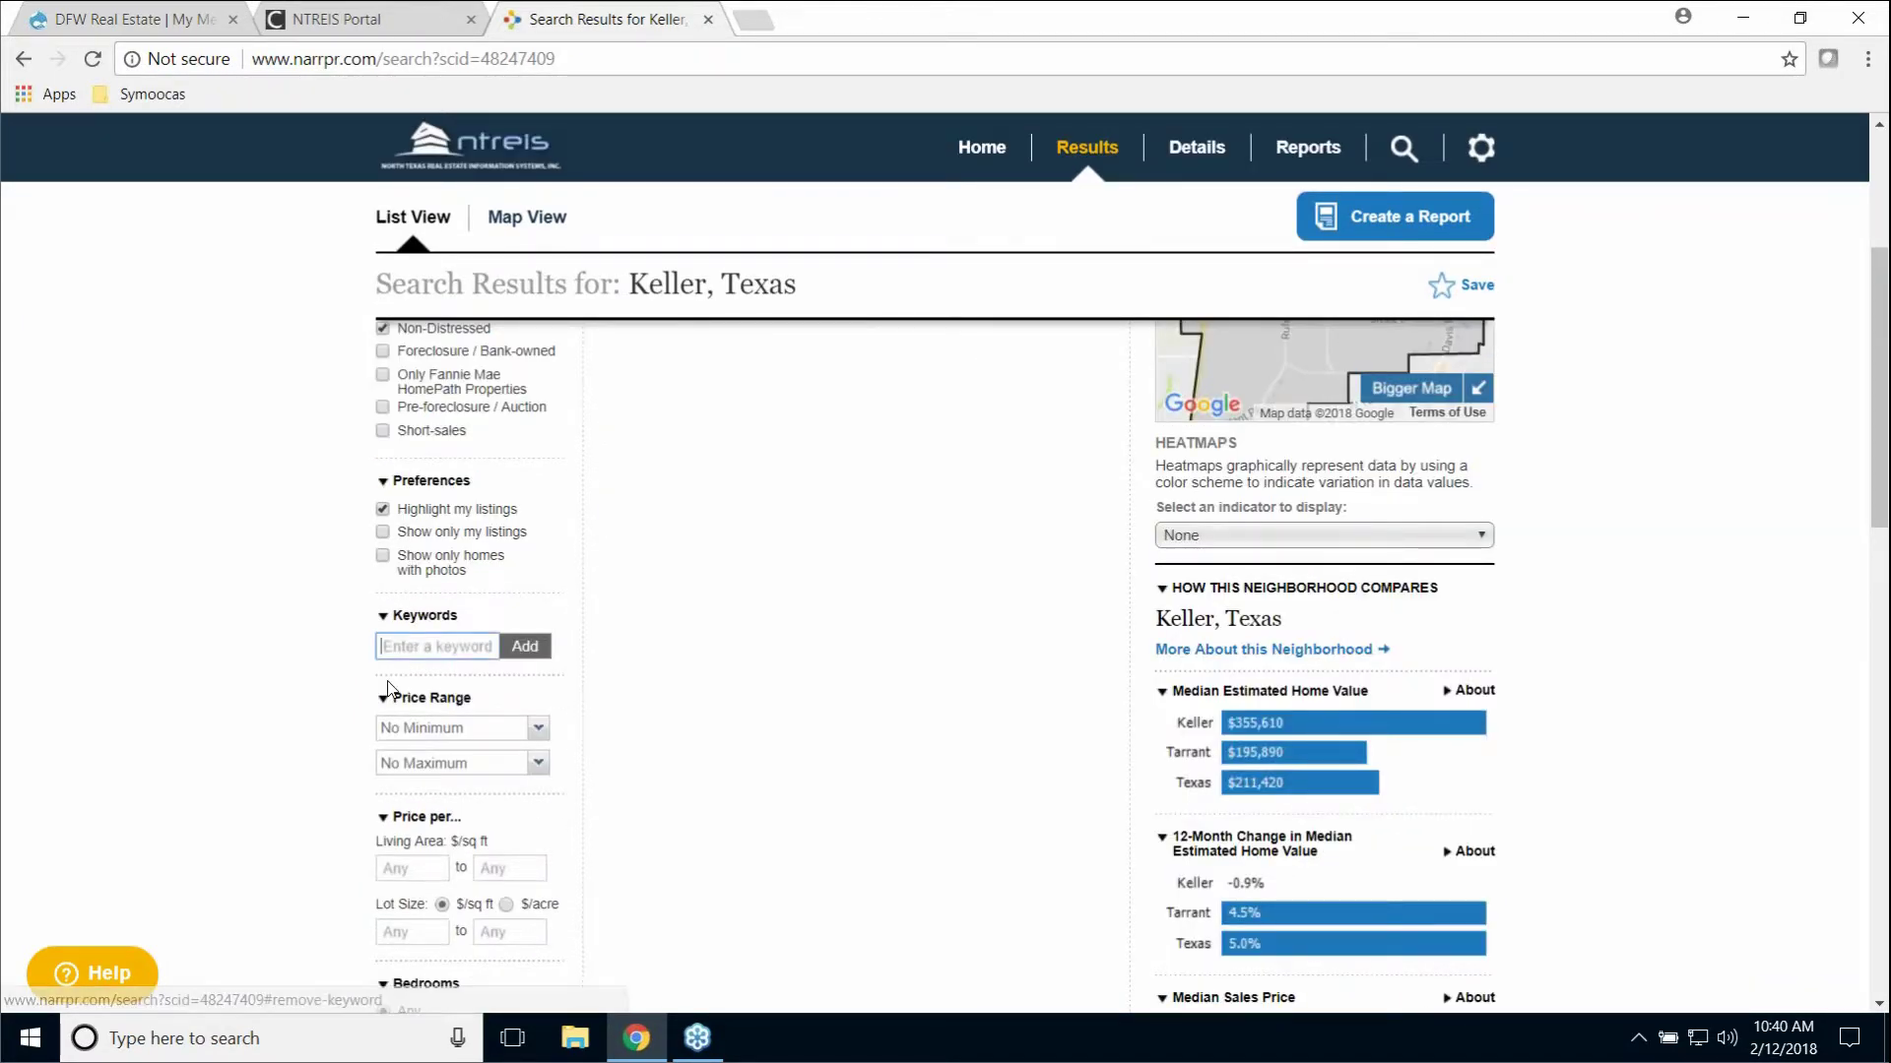
{"action": "scroll", "coordinate": [572, 655], "scroll_direction": "up", "scroll_amount": 4}
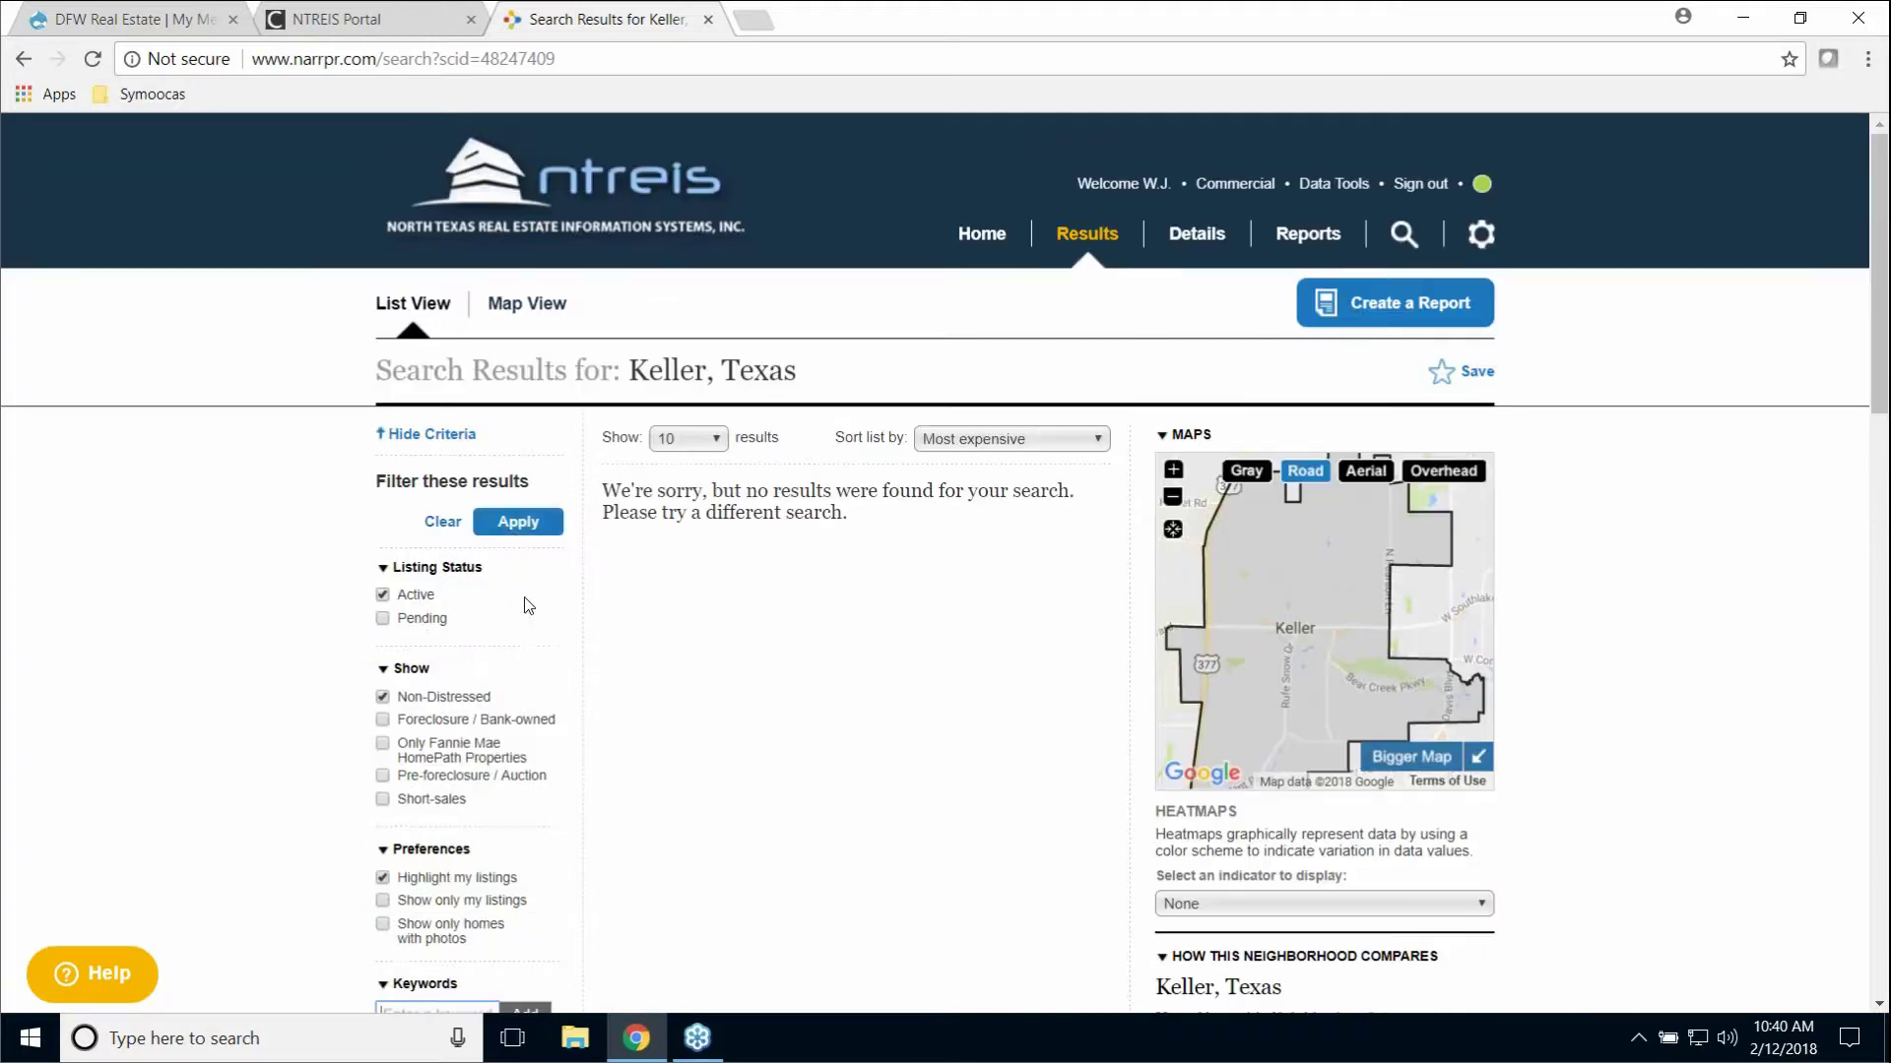
{"action": "left_click", "coordinate": [522, 522]}
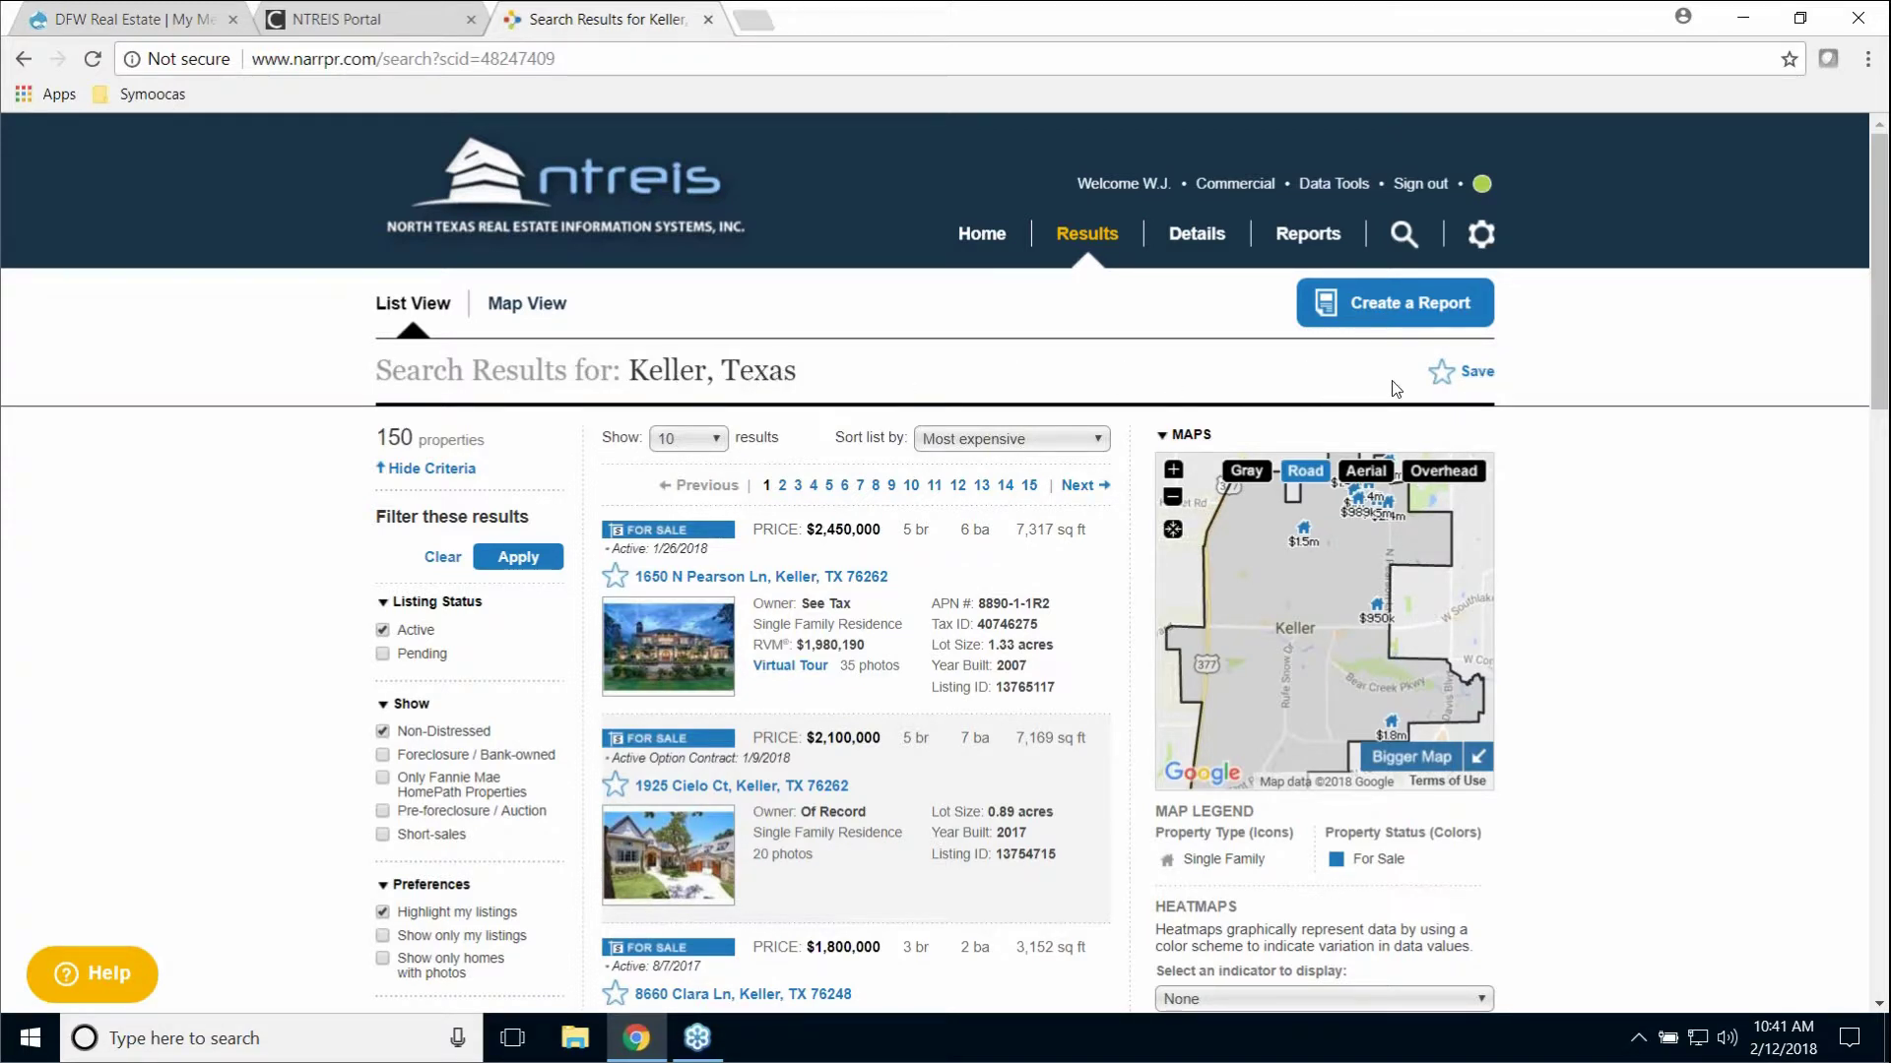
Step: Save the Keller, Texas search and rename it to the client's surname plus 'Keller'
{"action": "left_click", "coordinate": [1476, 374]}
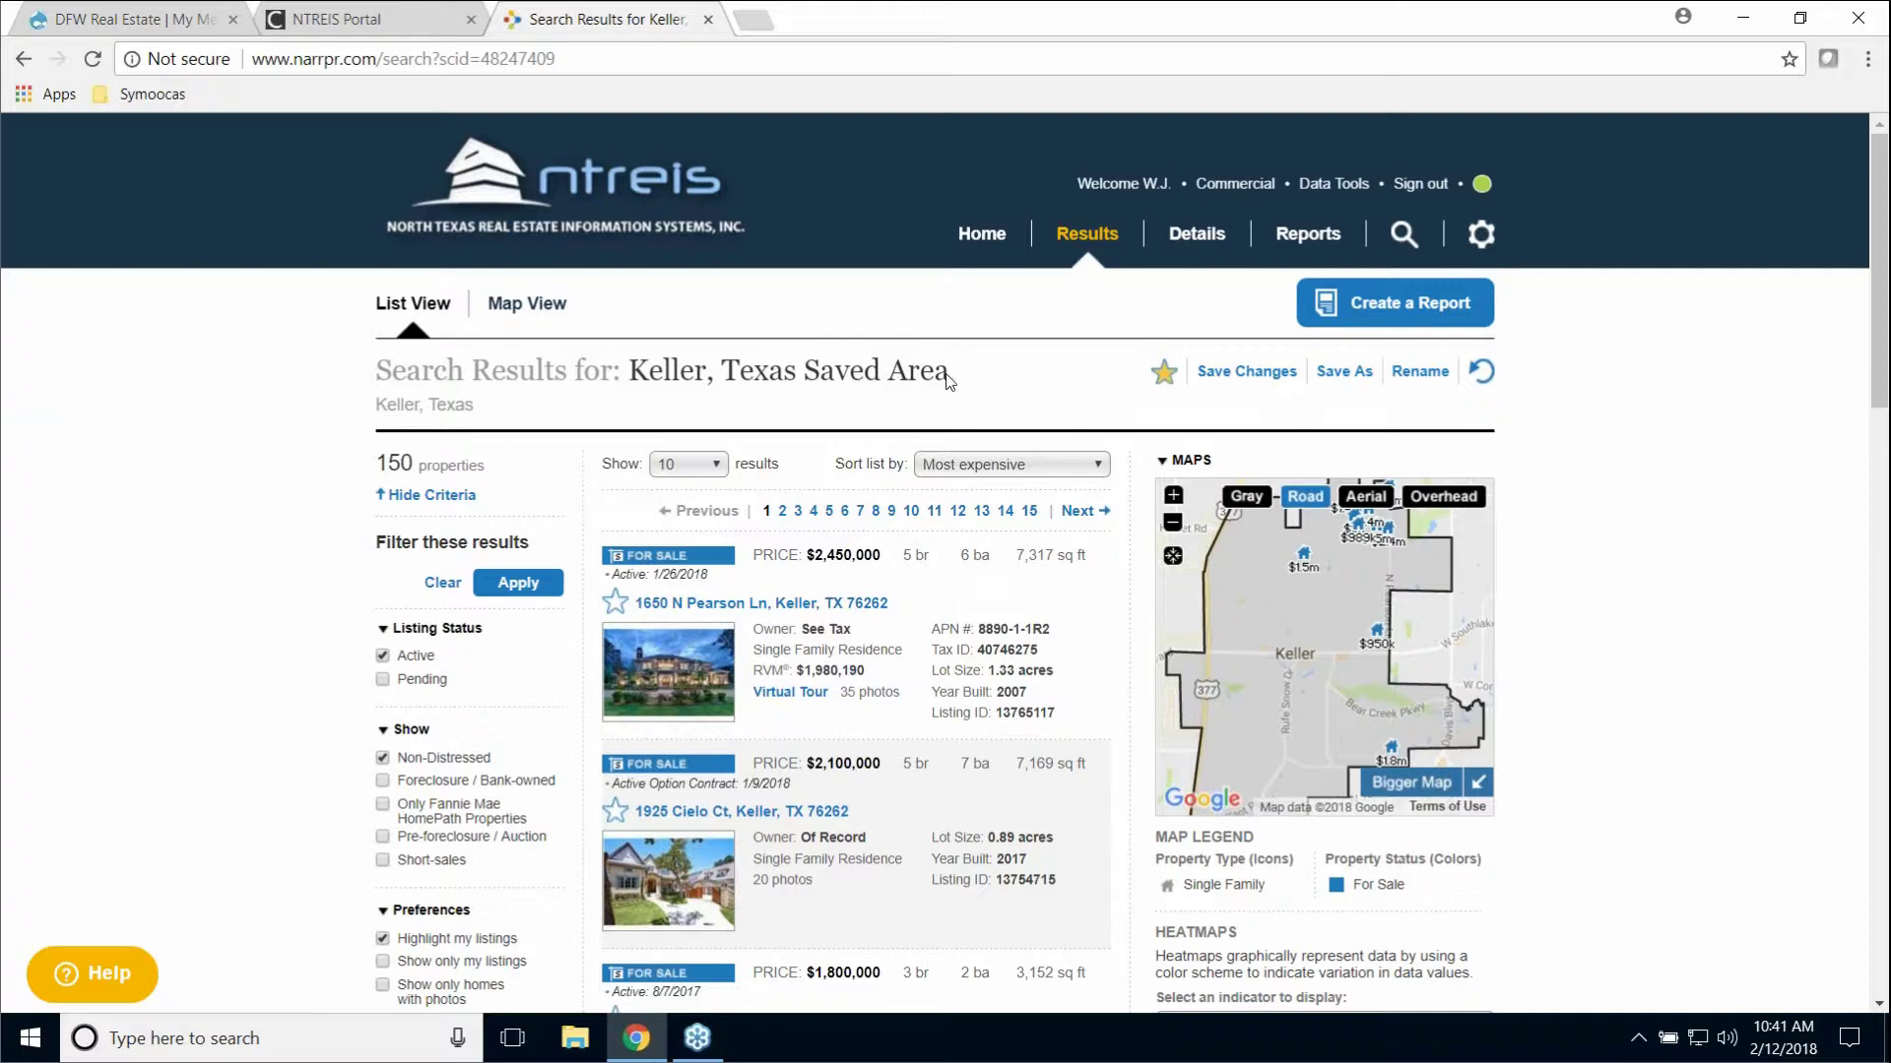
{"action": "left_click", "coordinate": [1420, 371]}
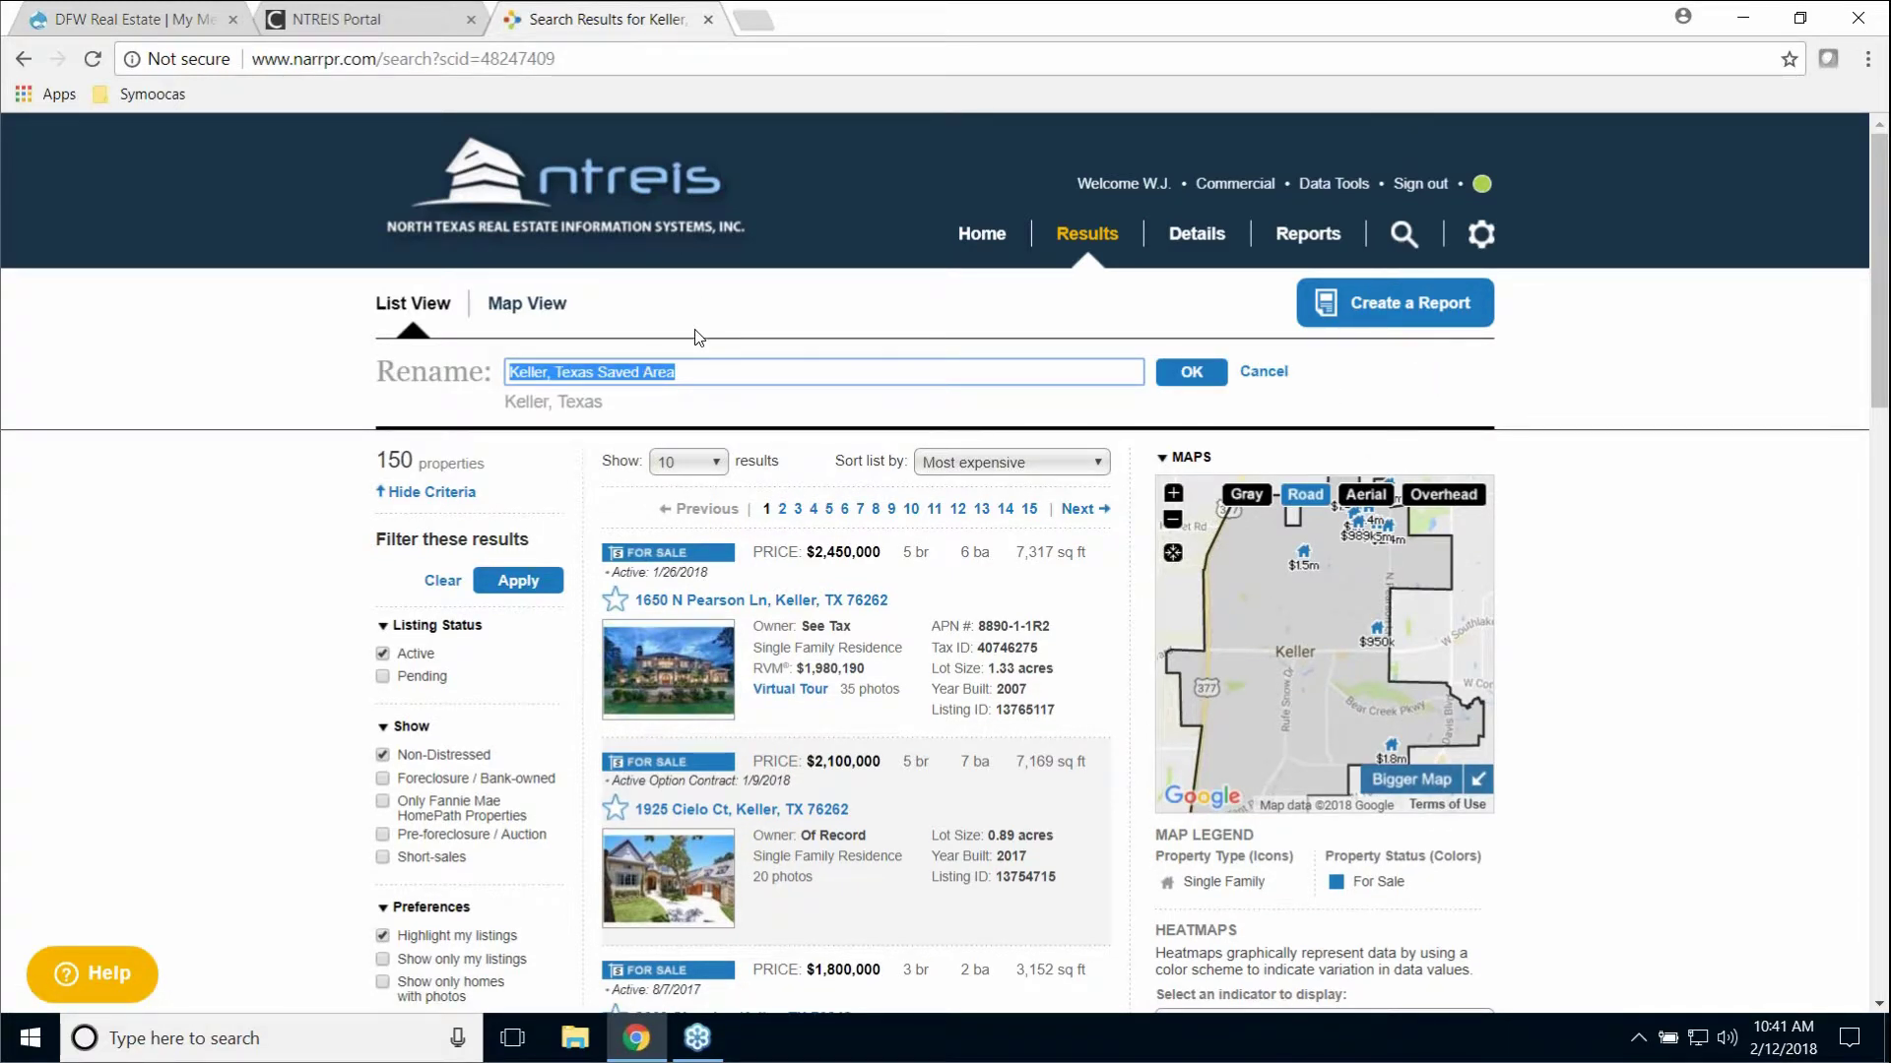
{"action": "type", "text": "S"}
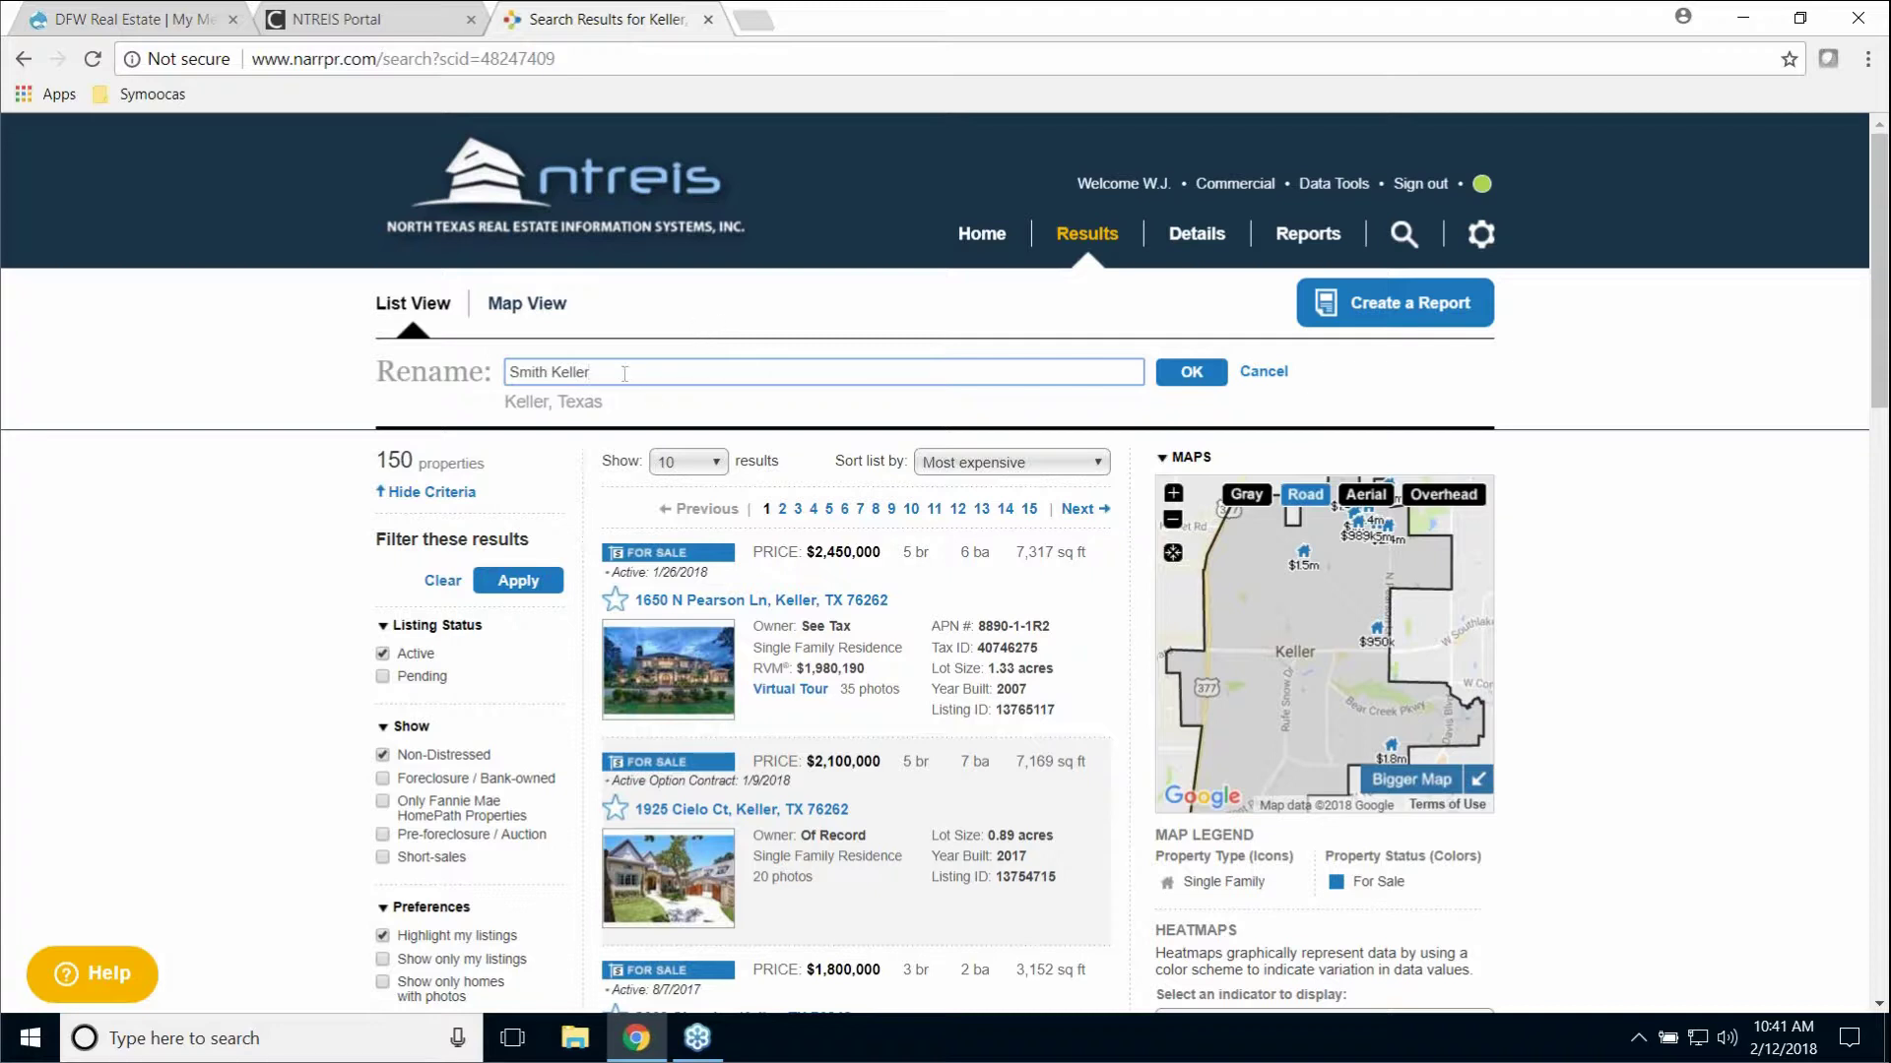
{"action": "type", "text": "mith Keller"}
{"action": "left_click", "coordinate": [1192, 372]}
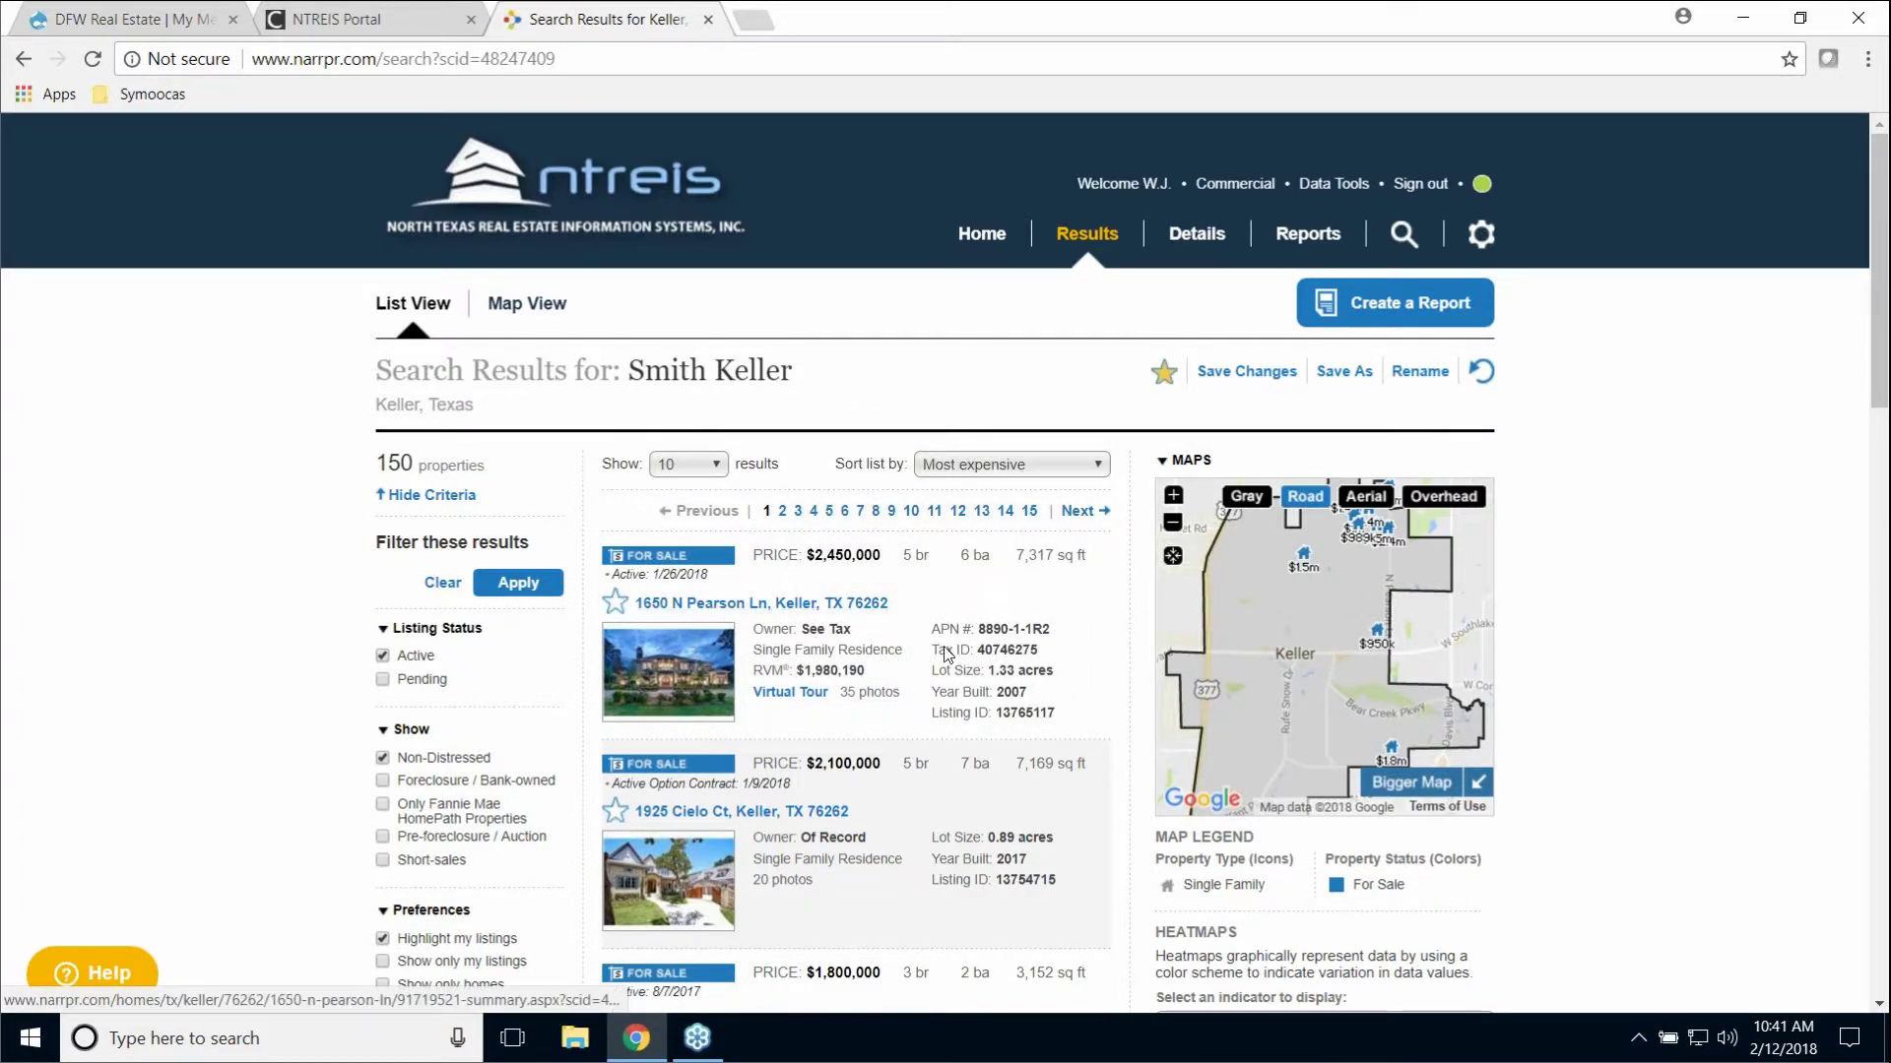
{"action": "scroll", "coordinate": [949, 654], "scroll_direction": "down", "scroll_amount": 3}
{"action": "scroll", "coordinate": [948, 655], "scroll_direction": "up", "scroll_amount": 1}
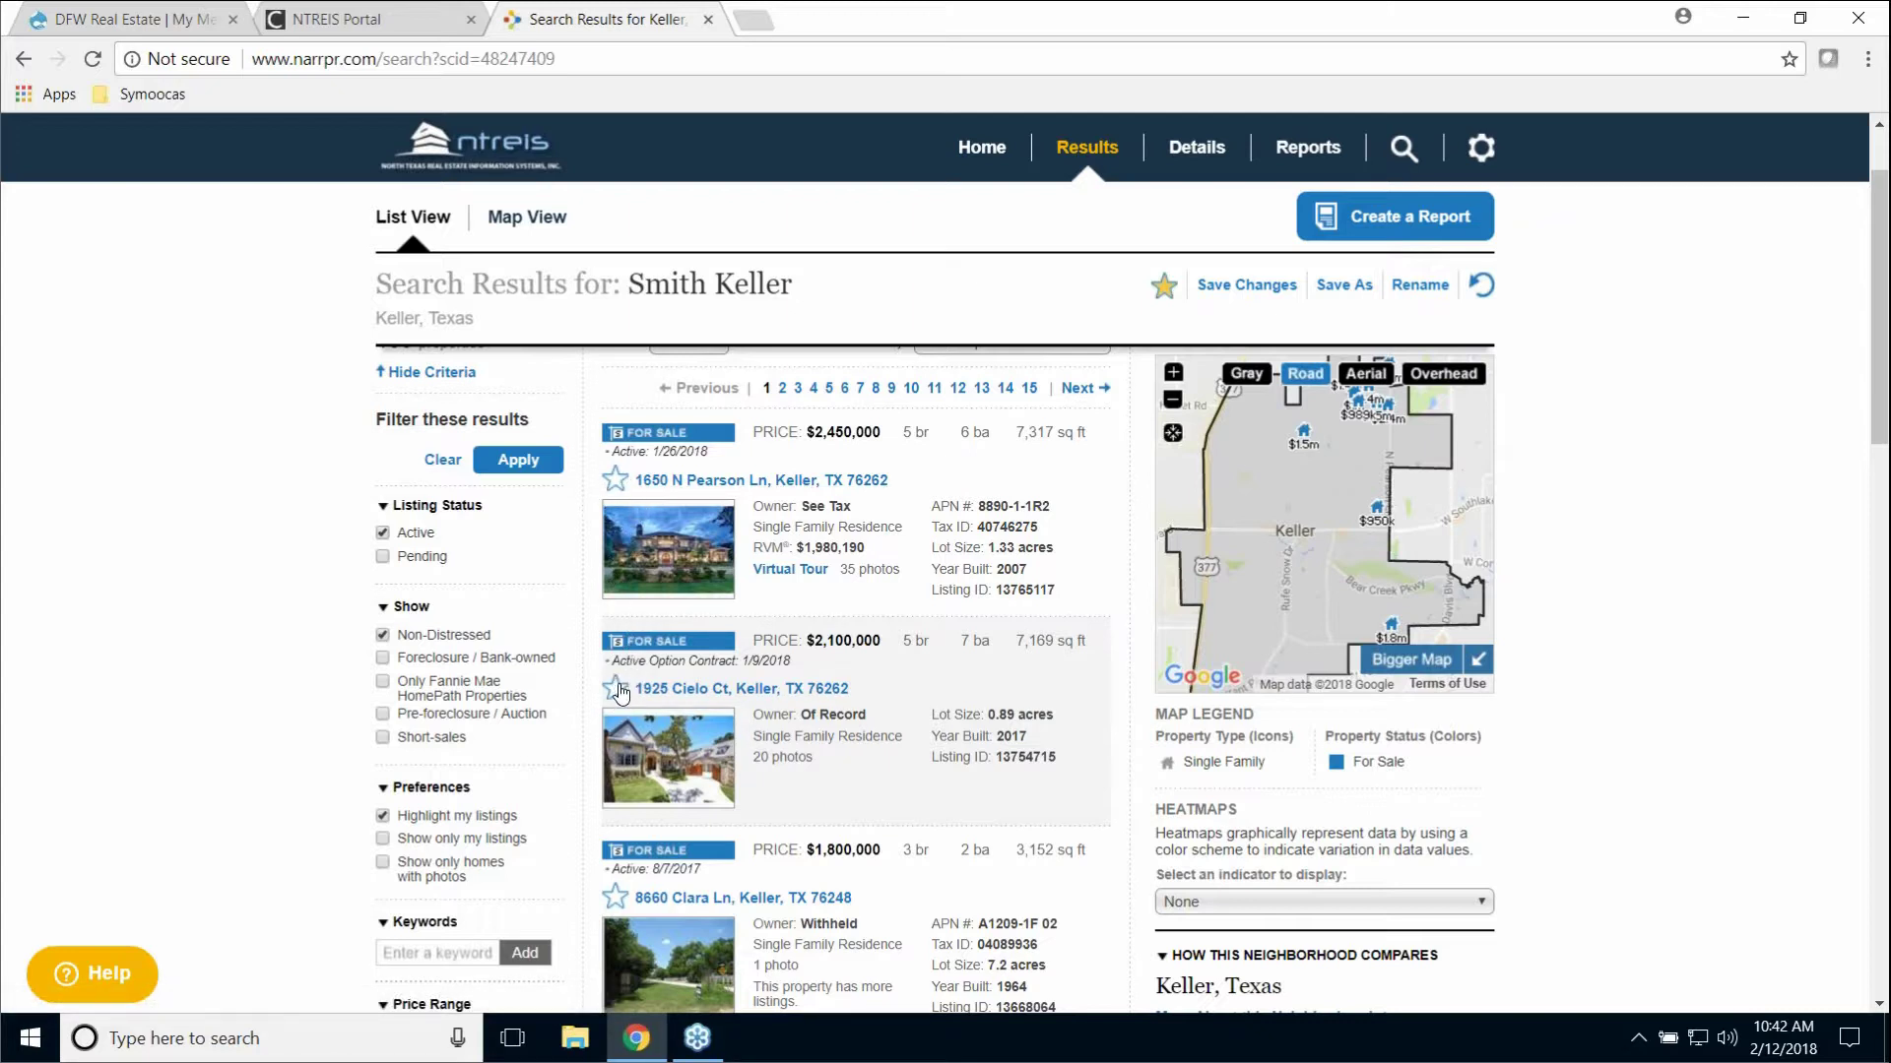
{"action": "left_click", "coordinate": [615, 688]}
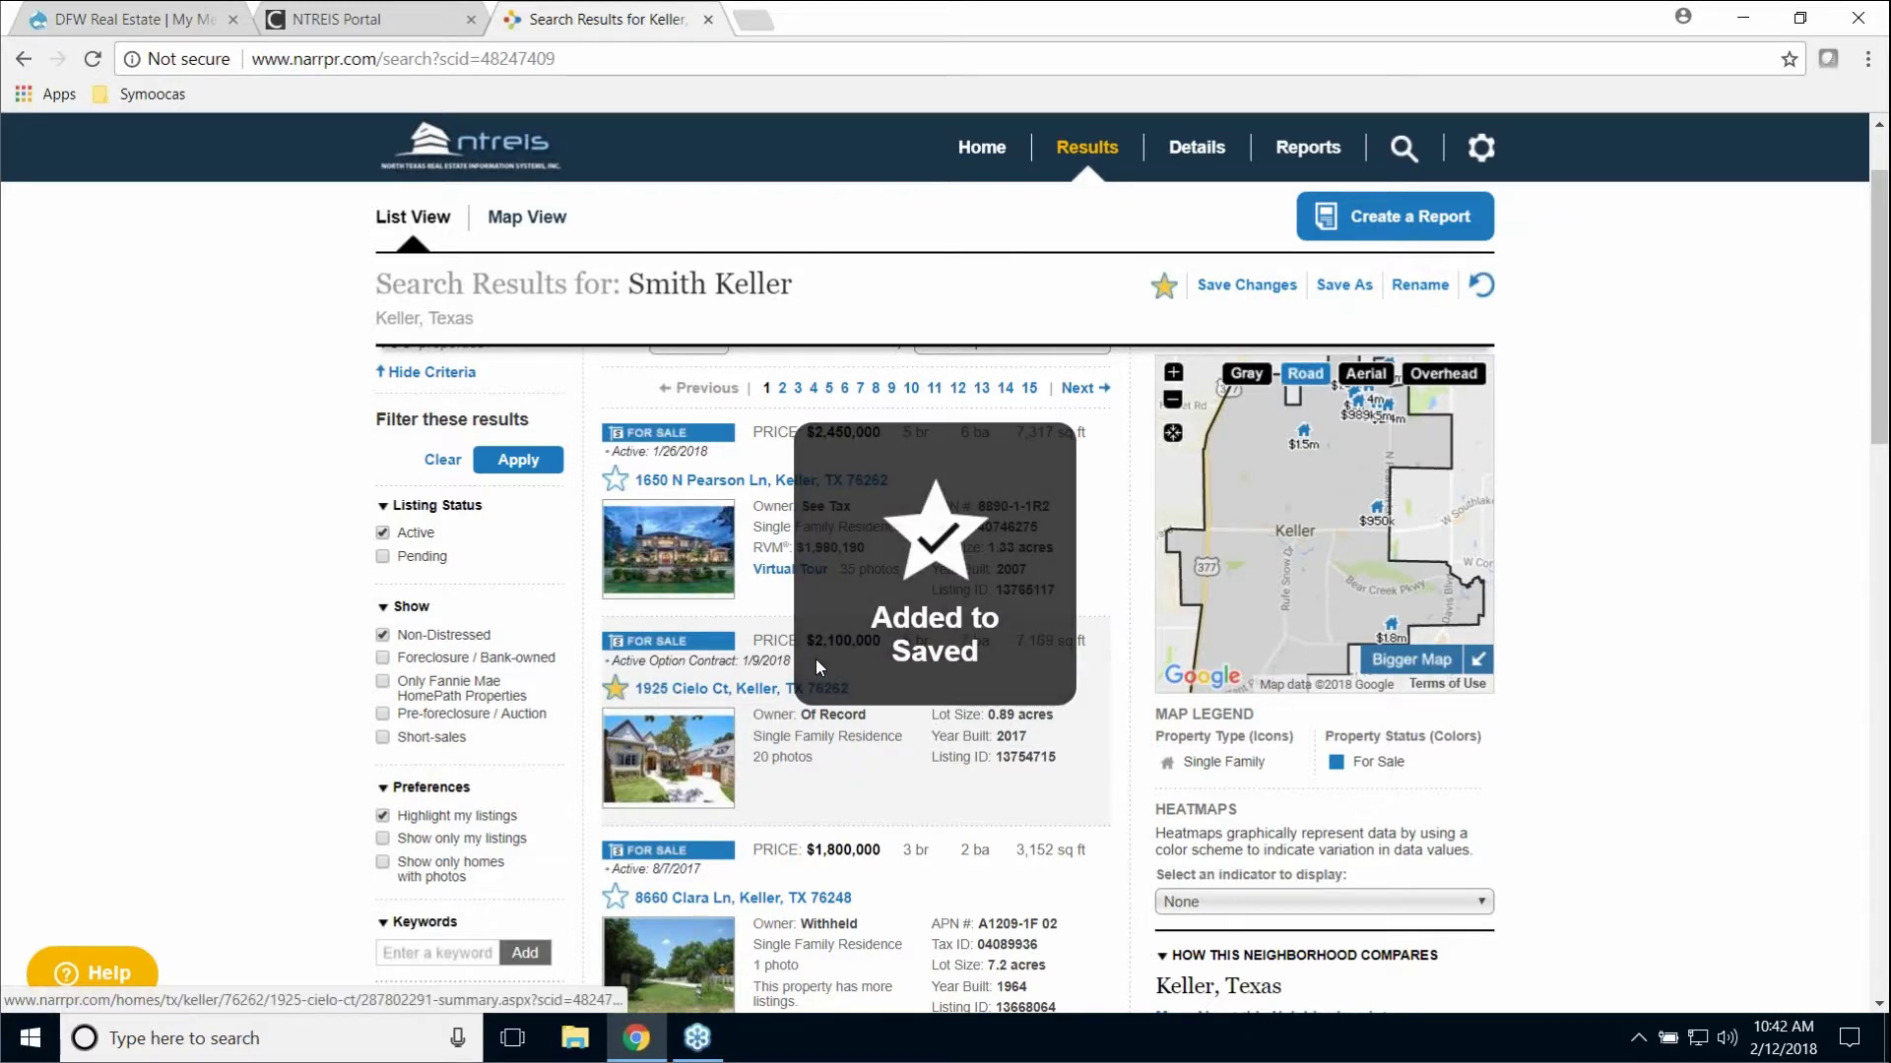
{"action": "scroll", "coordinate": [823, 654], "scroll_direction": "down", "scroll_amount": 4}
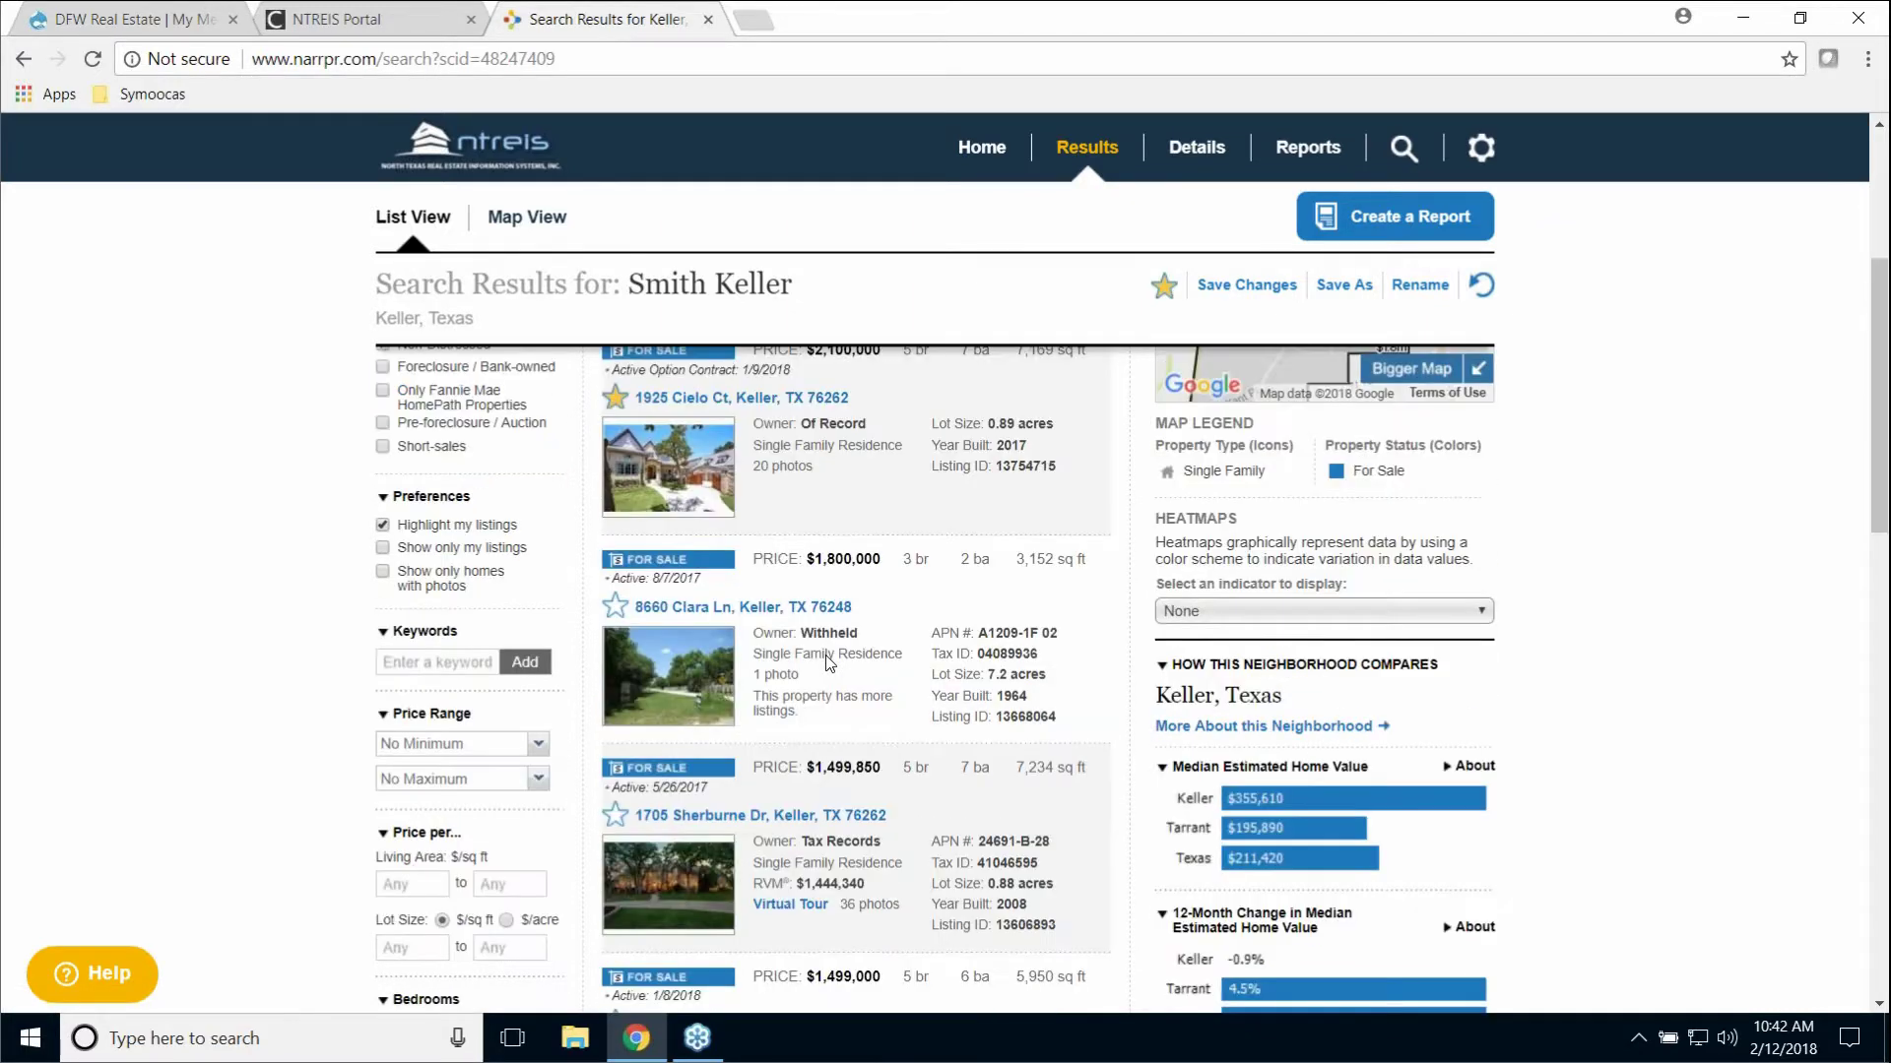
{"action": "left_click", "coordinate": [616, 737]}
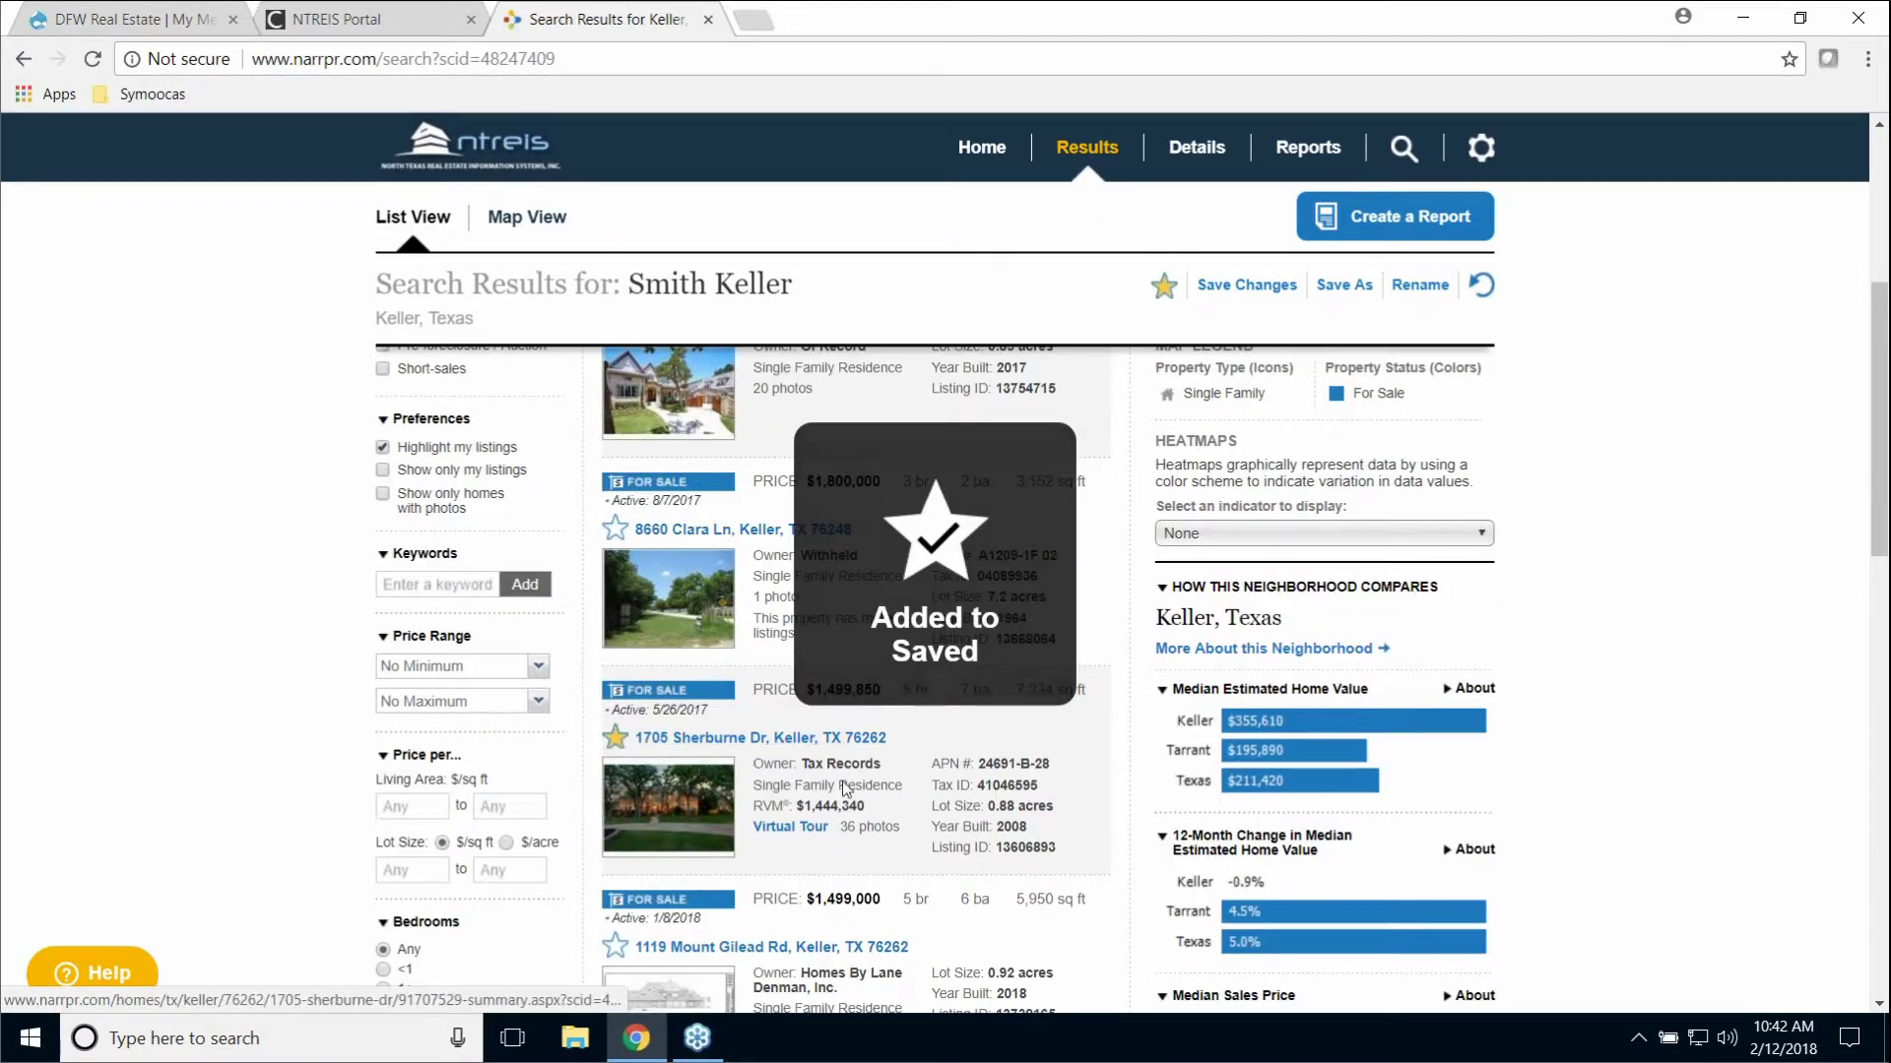
{"action": "scroll", "coordinate": [918, 774], "scroll_direction": "down", "scroll_amount": 4}
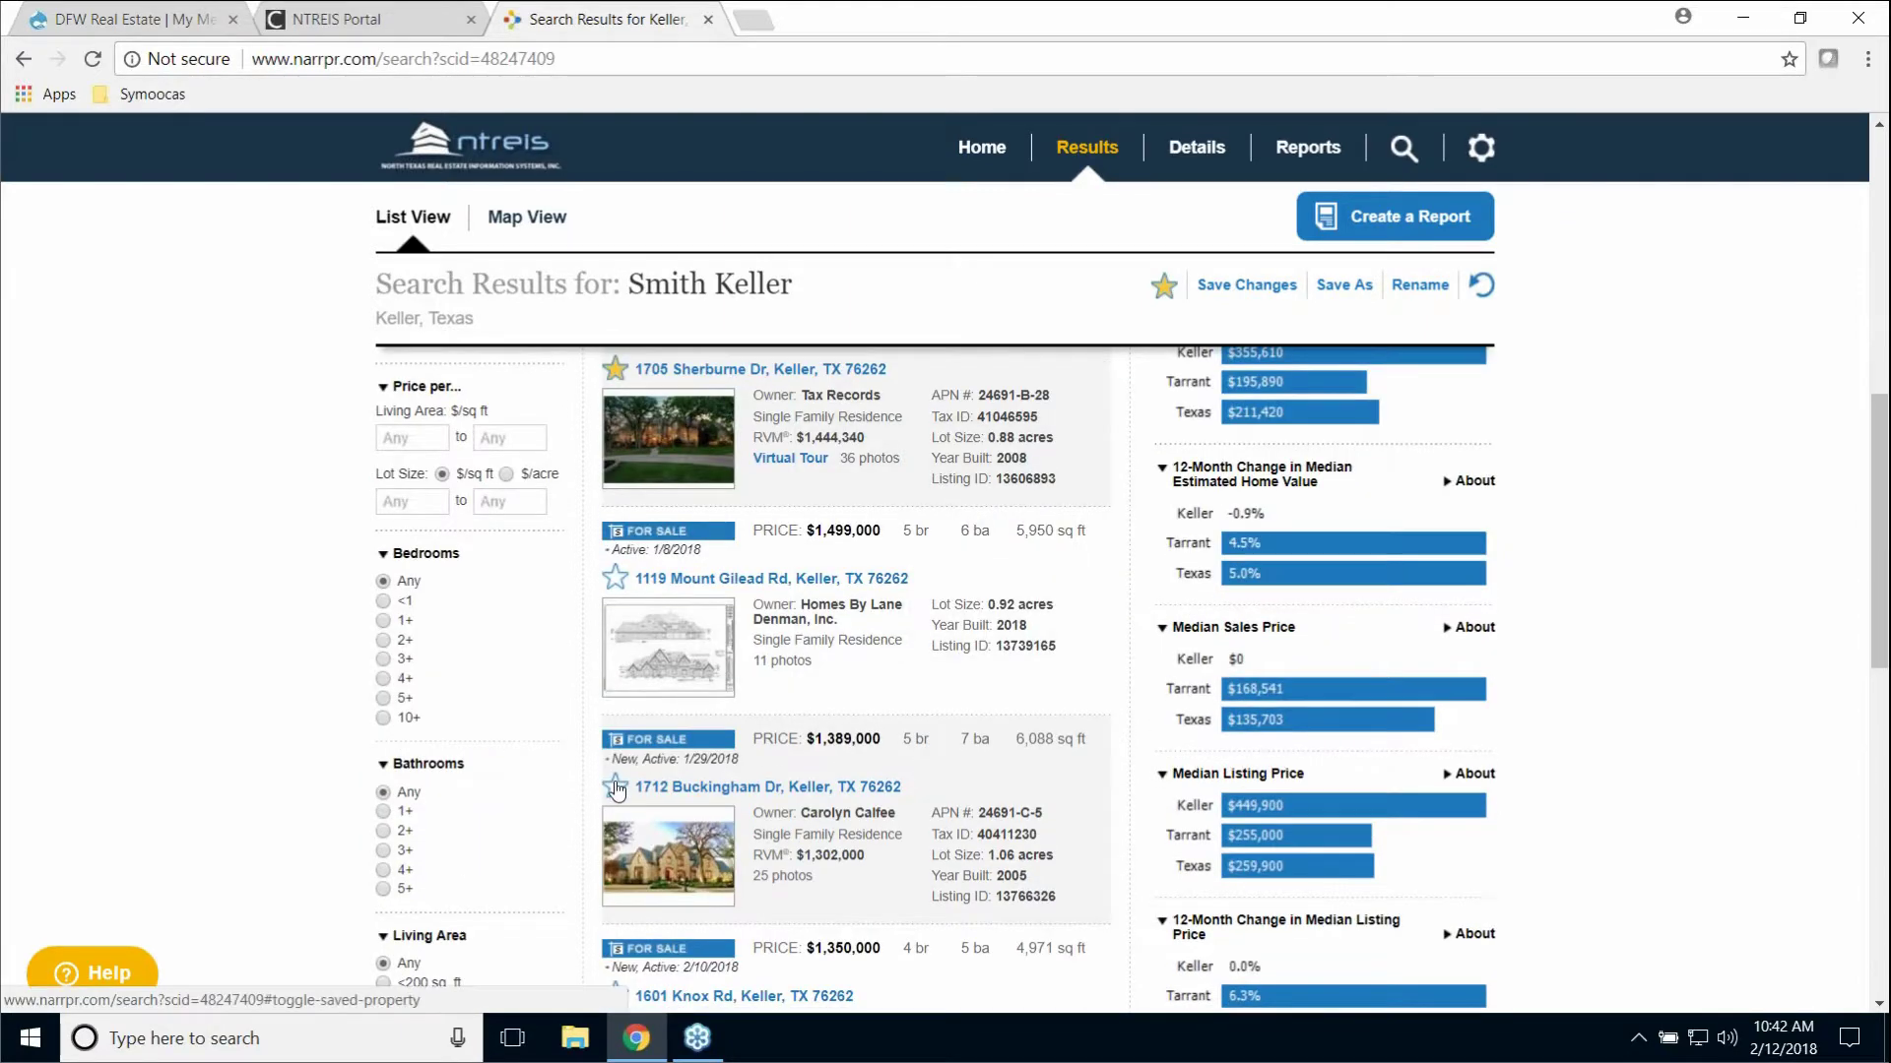
{"action": "left_click", "coordinate": [615, 788]}
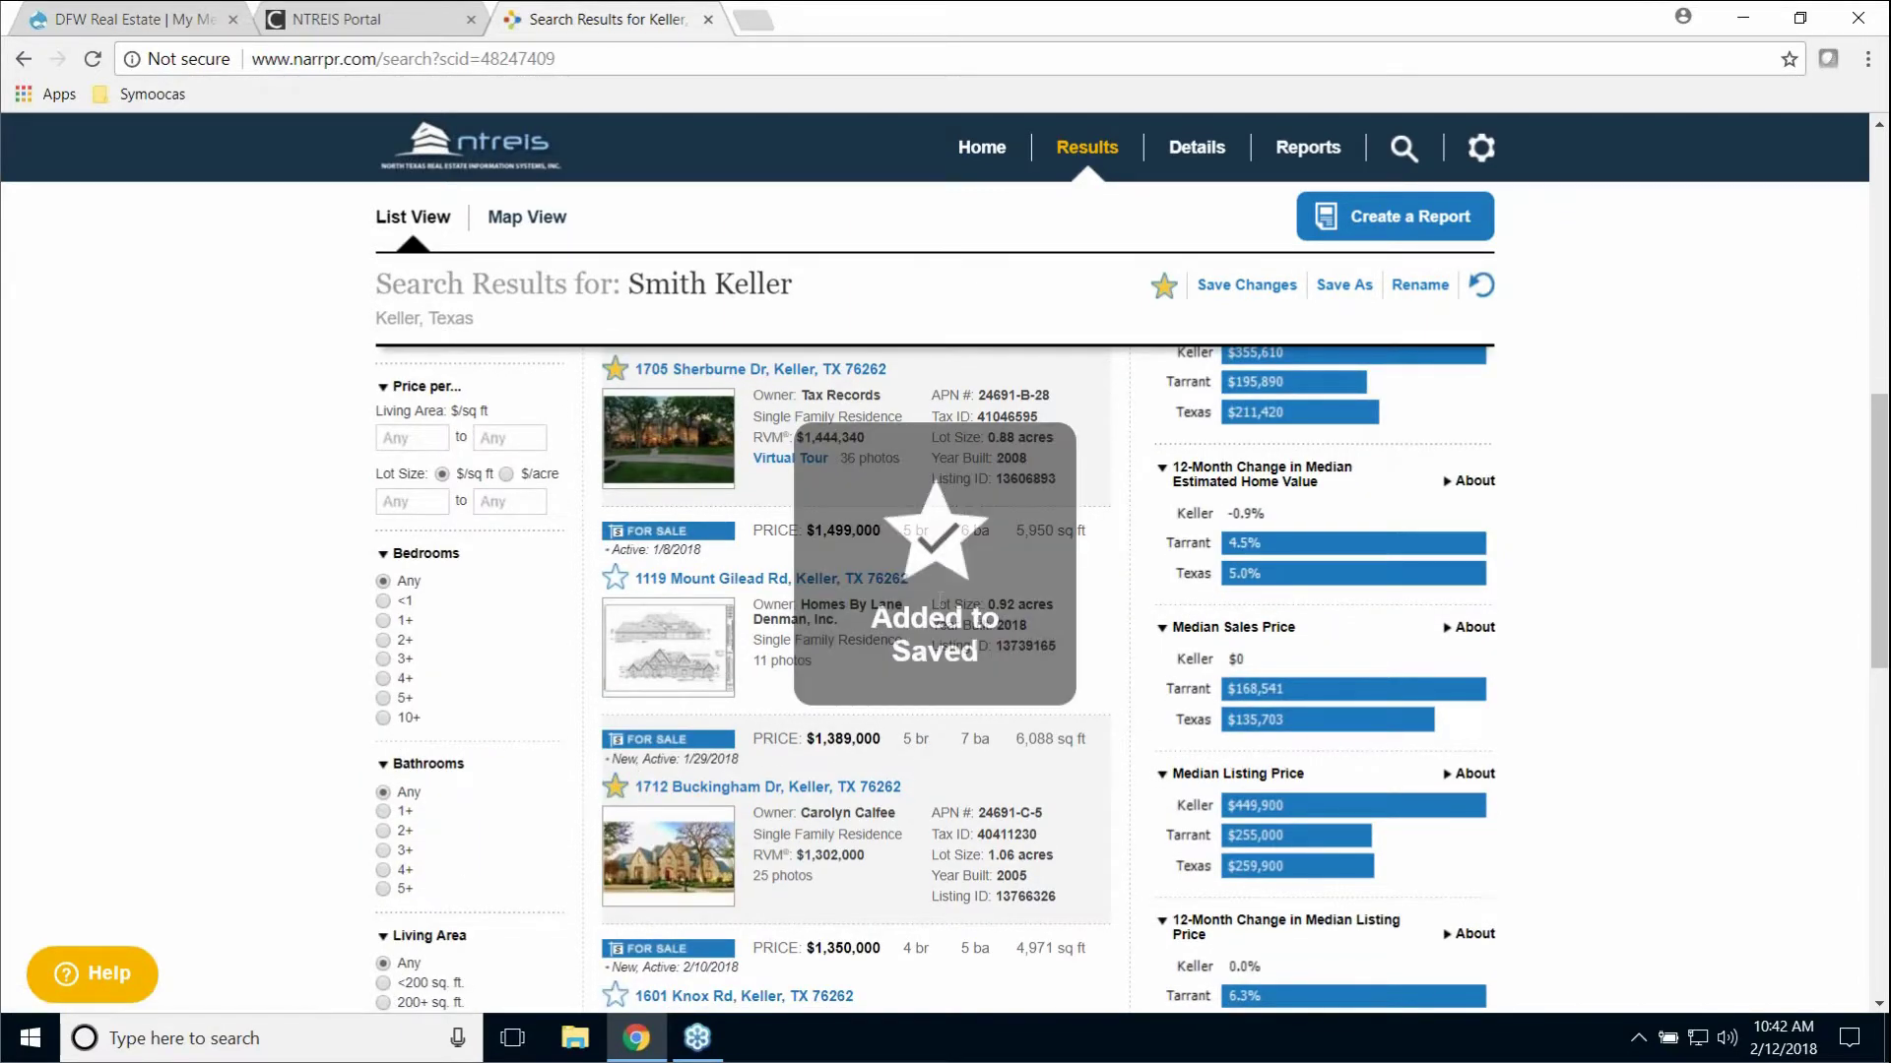
{"action": "scroll", "coordinate": [983, 780], "scroll_direction": "down", "scroll_amount": 5}
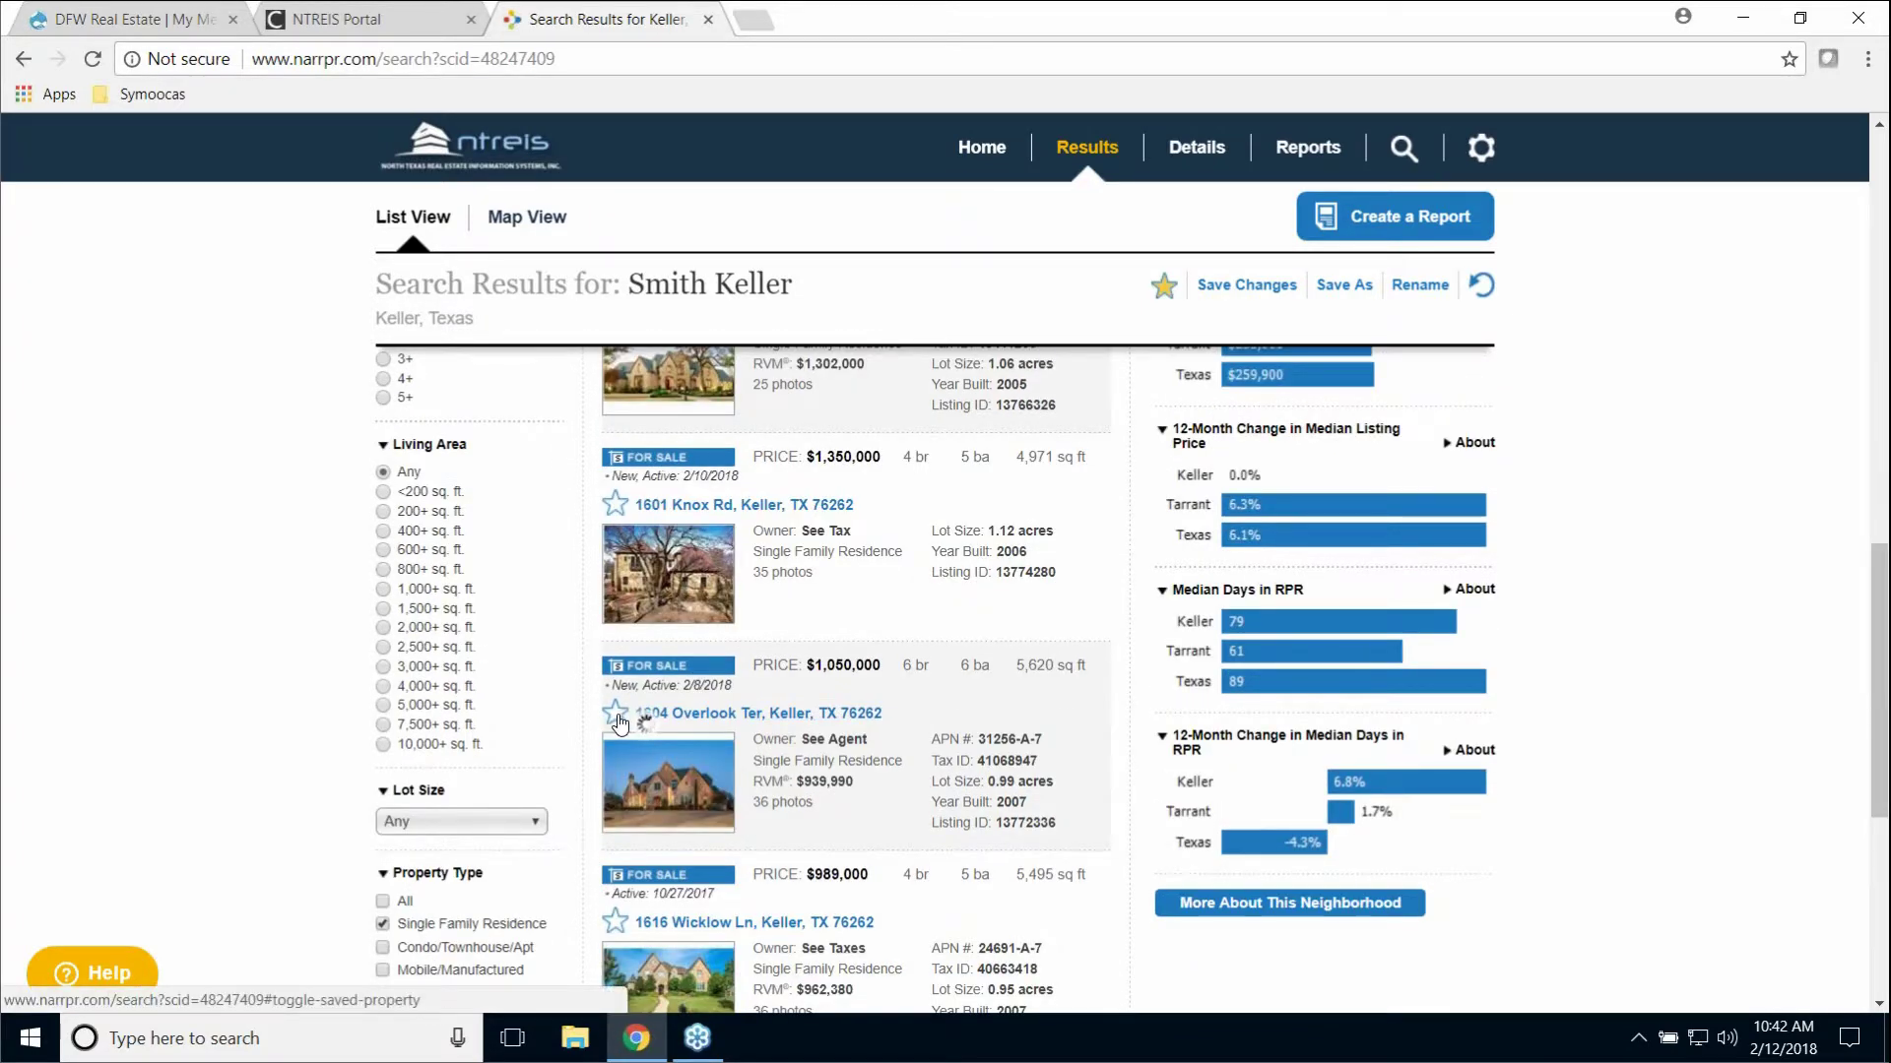
{"action": "left_click", "coordinate": [616, 717]}
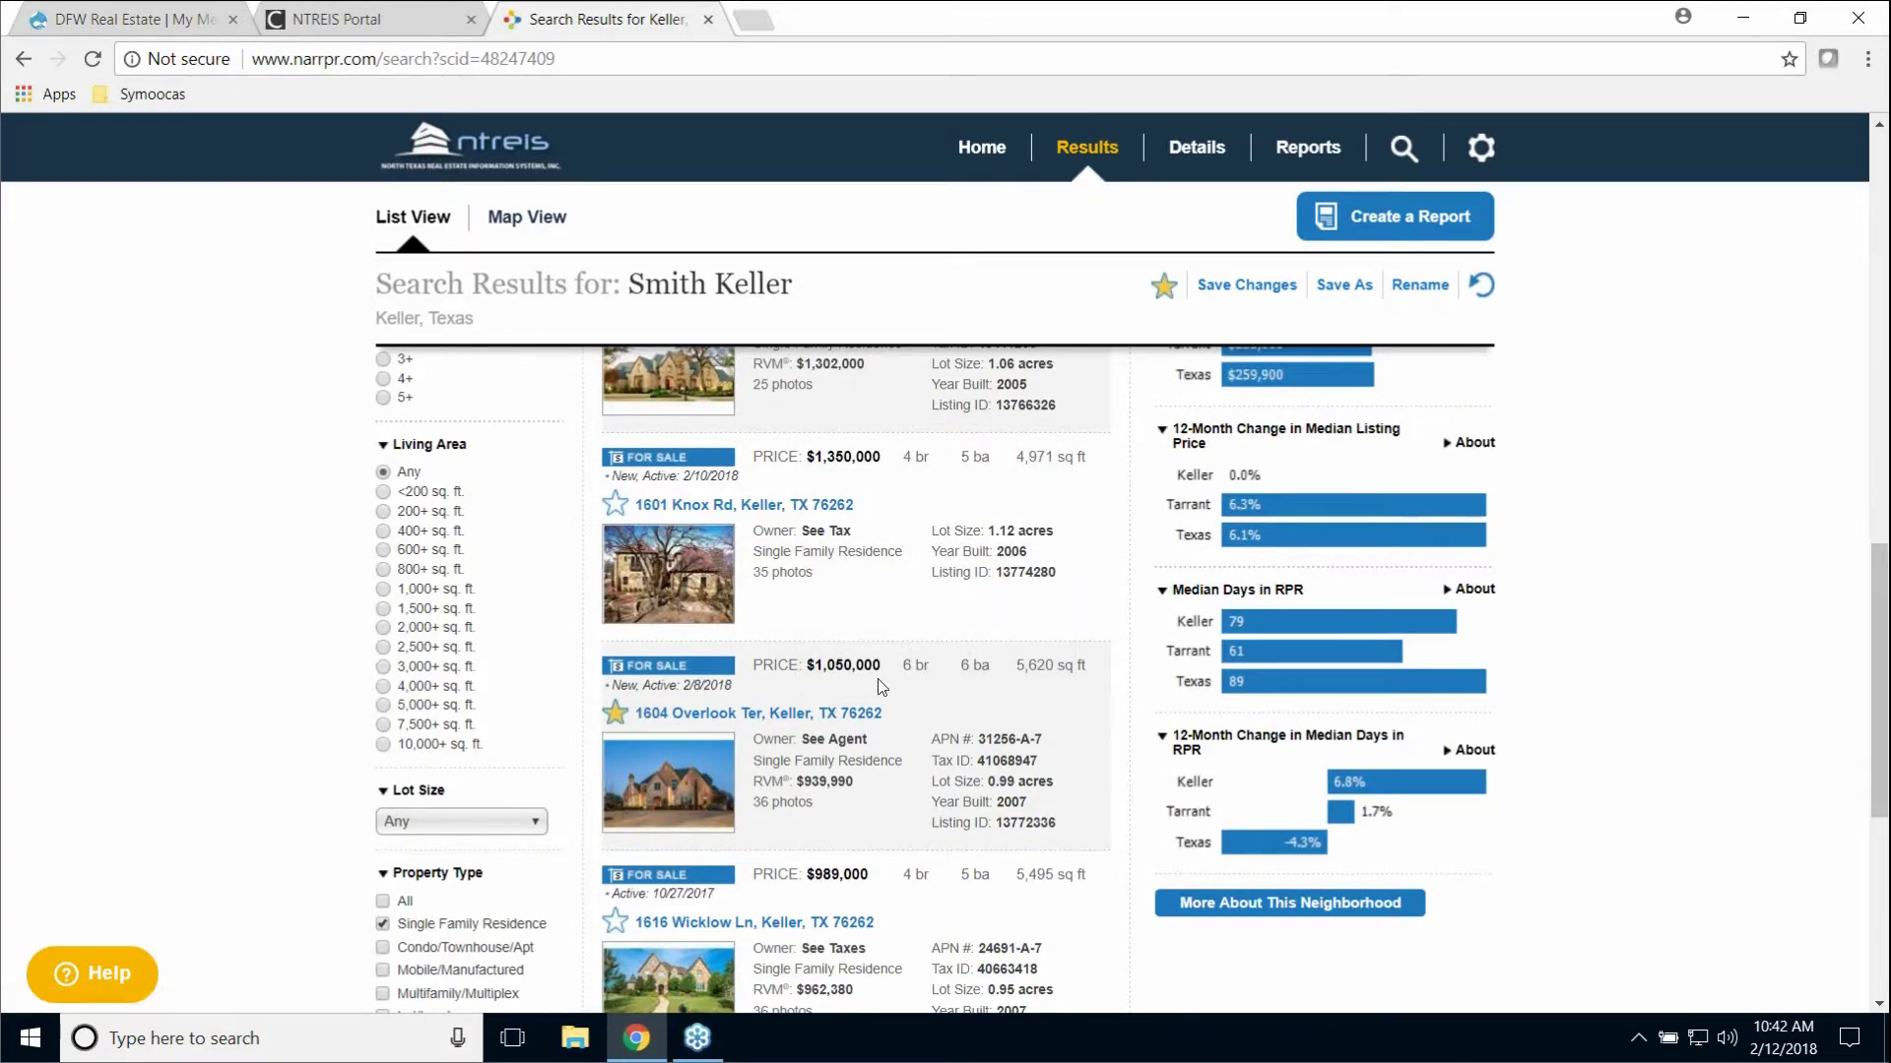
{"action": "scroll", "coordinate": [1019, 539], "scroll_direction": "up", "scroll_amount": 10}
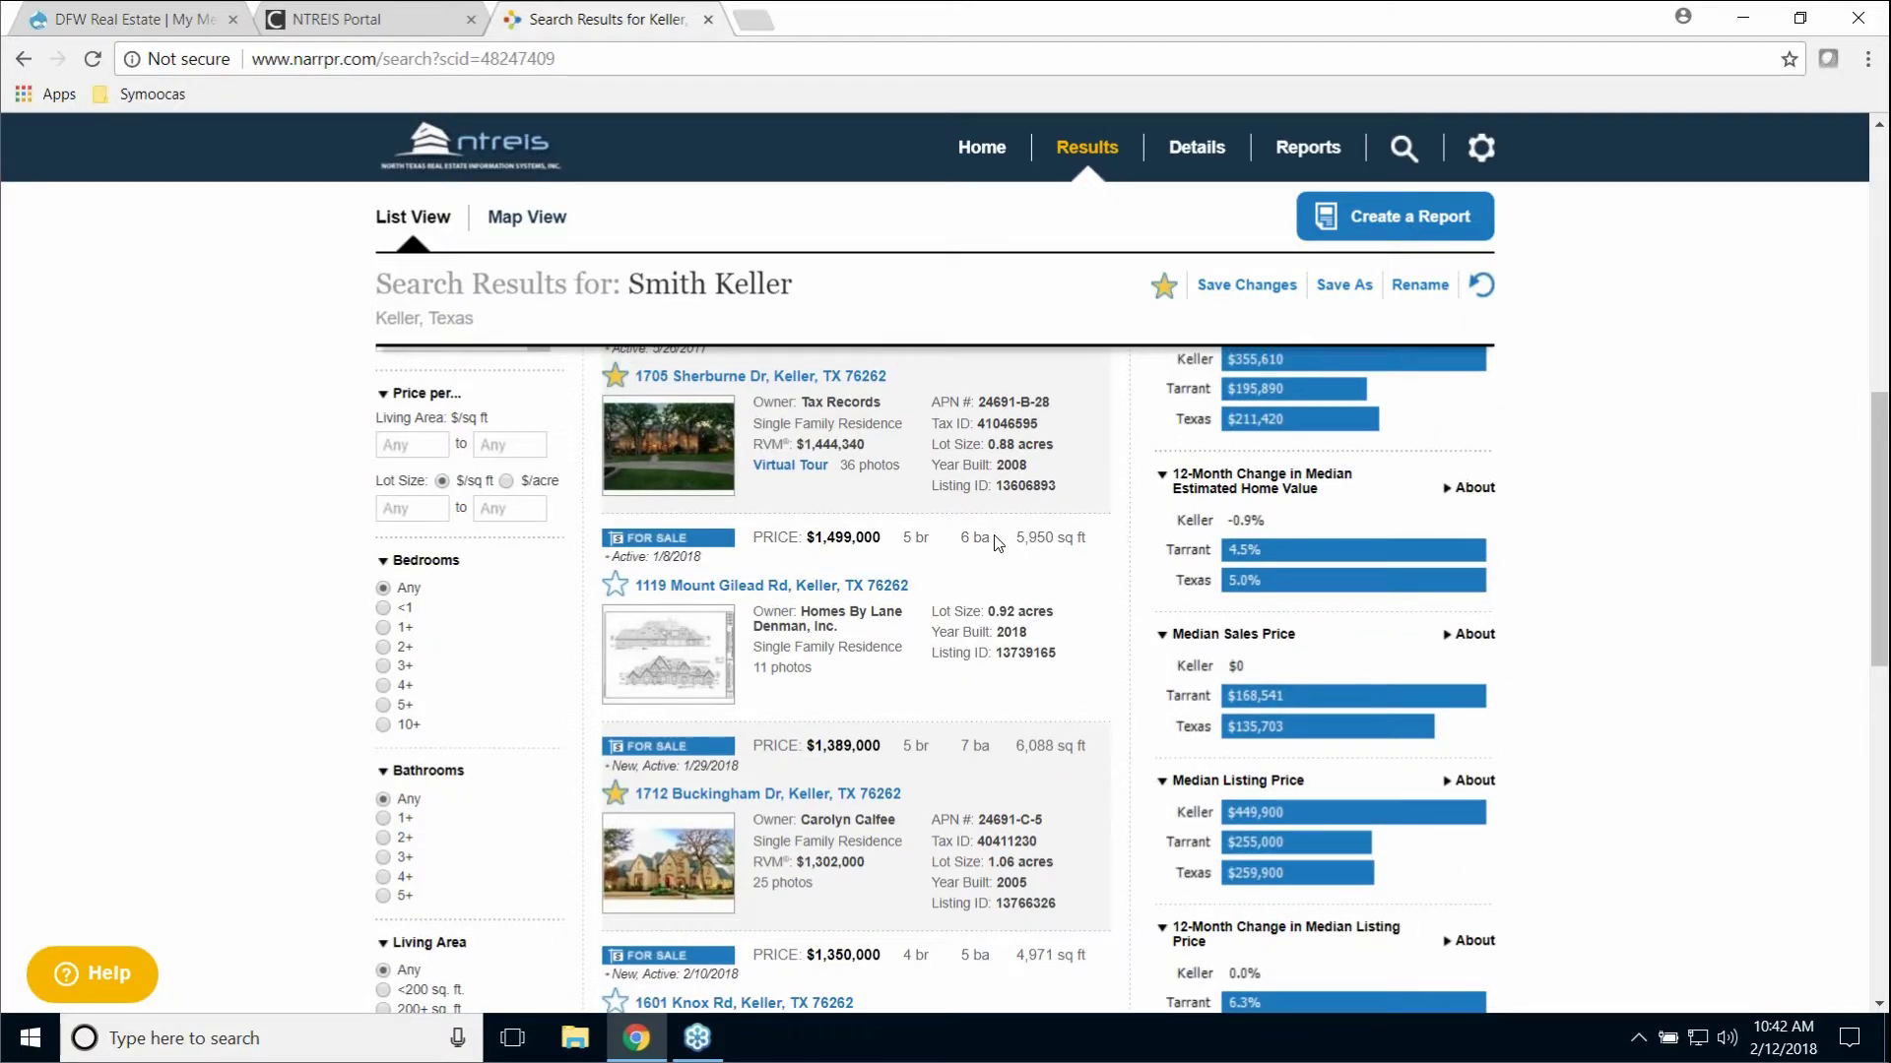
{"action": "scroll", "coordinate": [995, 541], "scroll_direction": "up", "scroll_amount": 5}
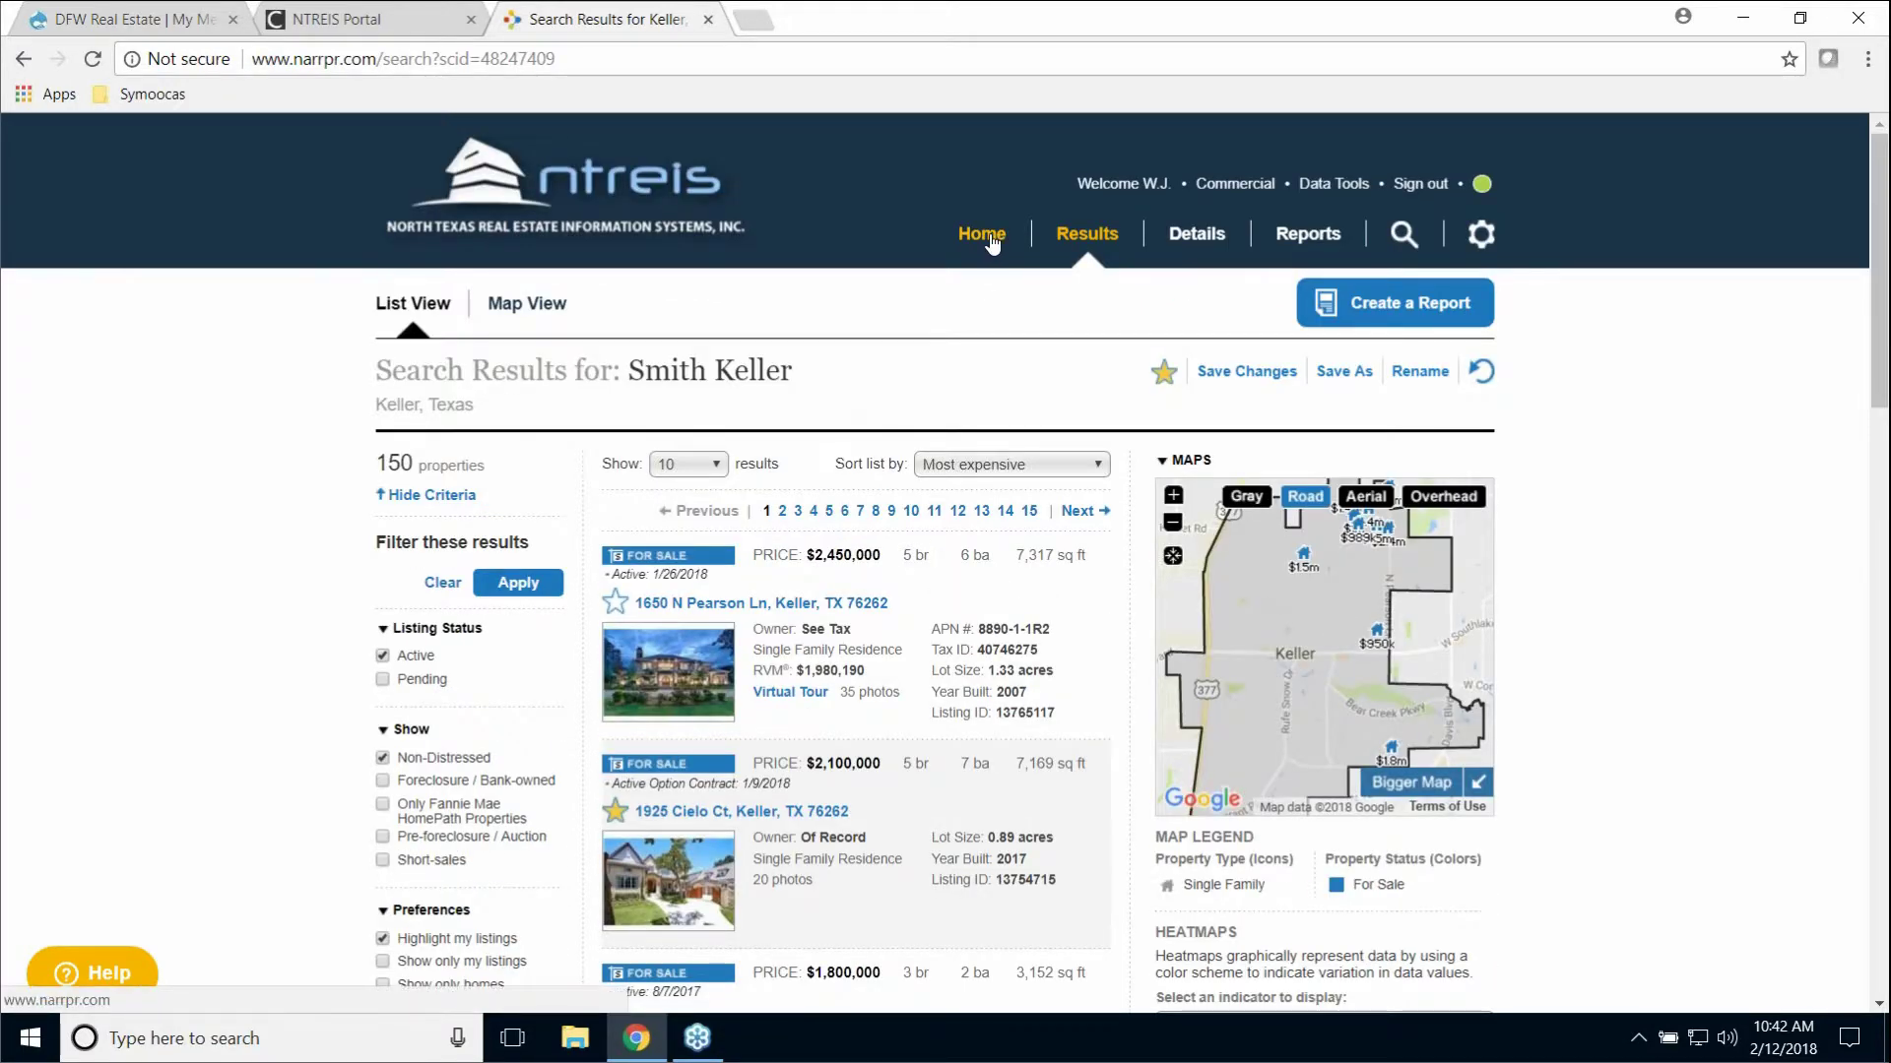
Step: Return to the home page and show the Saved list with four Keller properties and the Keller search
{"action": "left_click", "coordinate": [993, 241]}
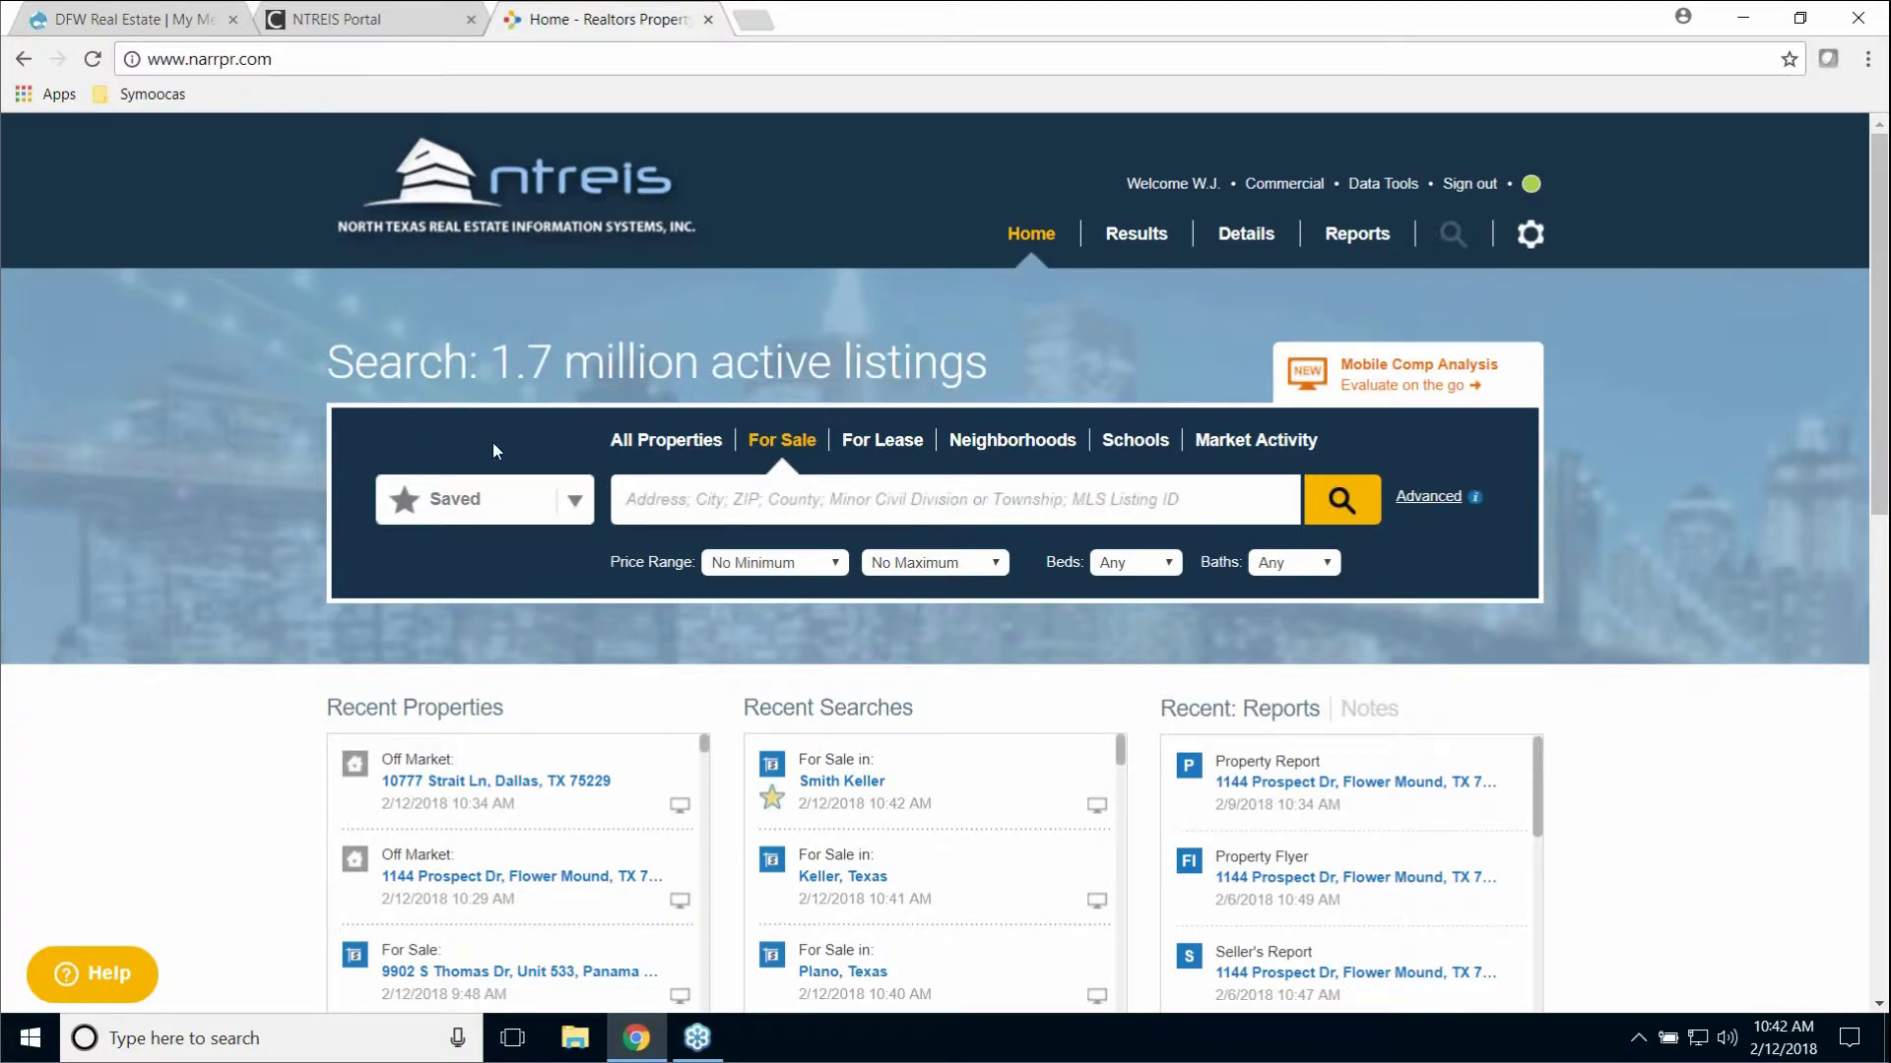
{"action": "left_click", "coordinate": [577, 504]}
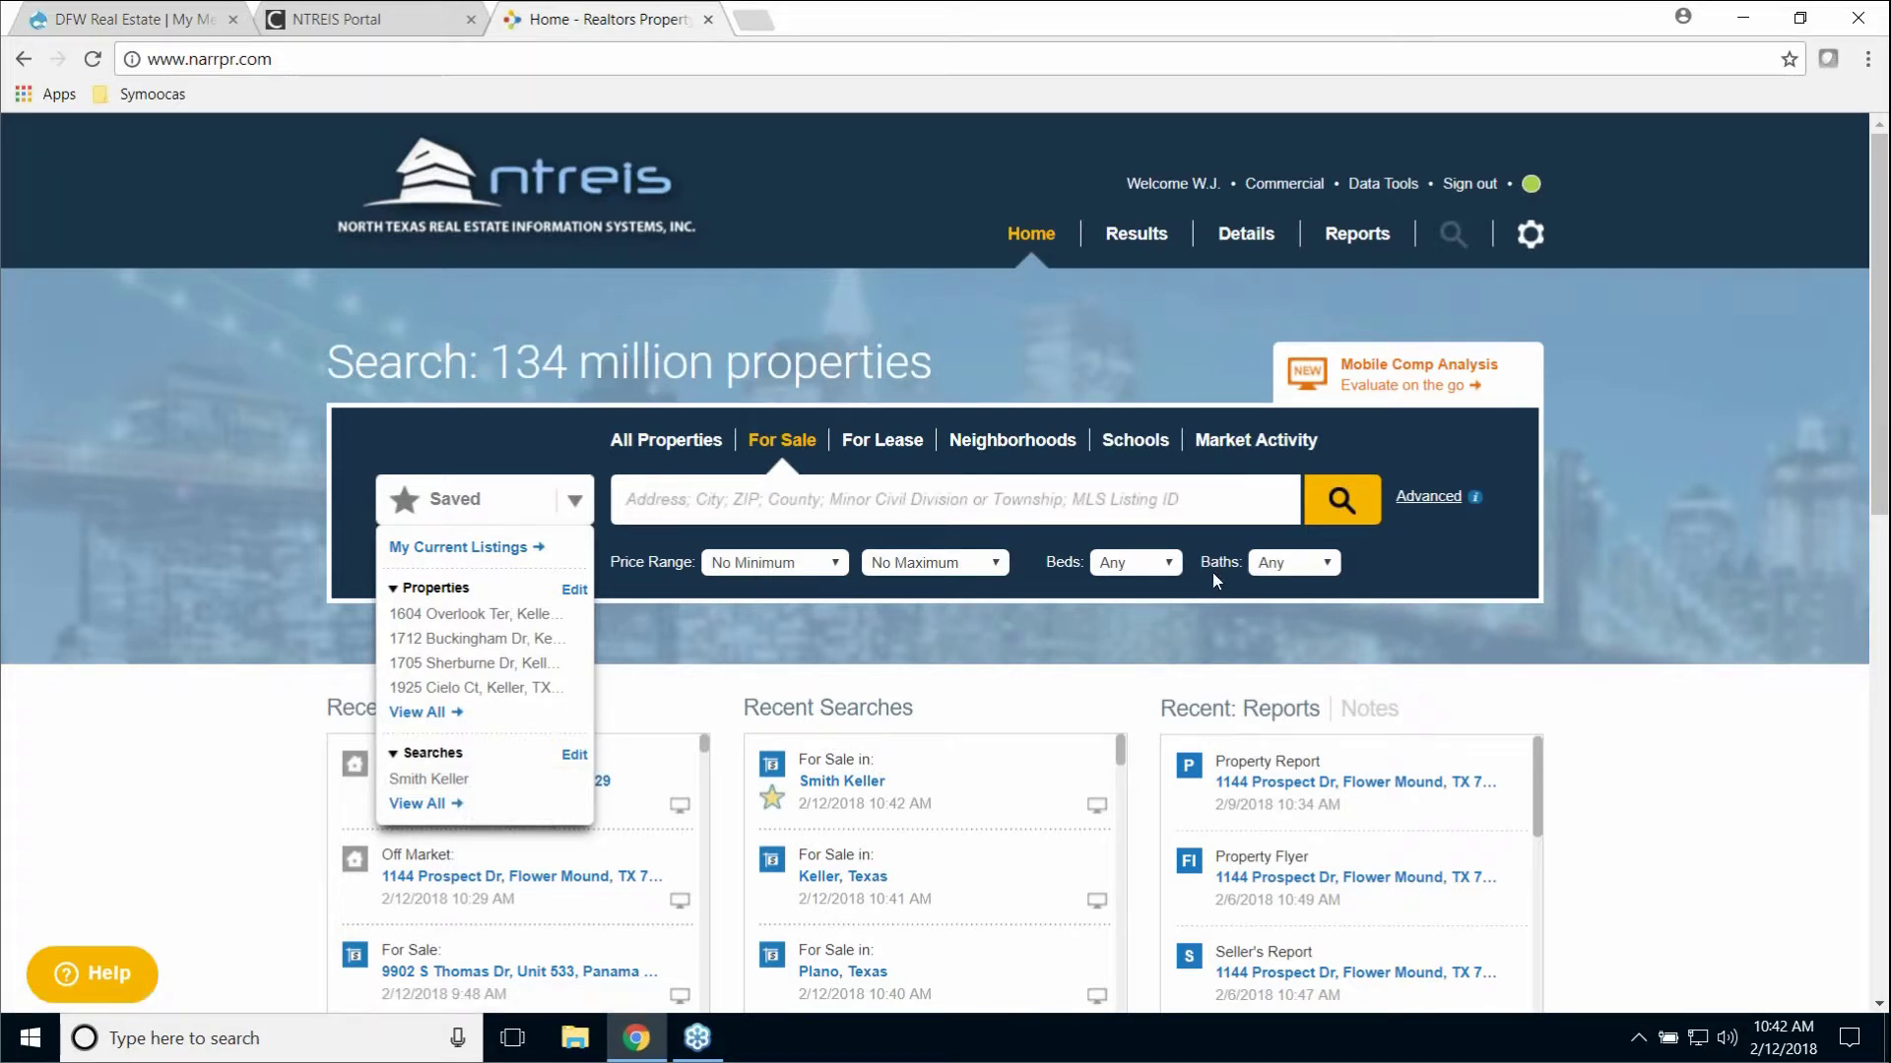
{"action": "left_click", "coordinate": [1112, 498]}
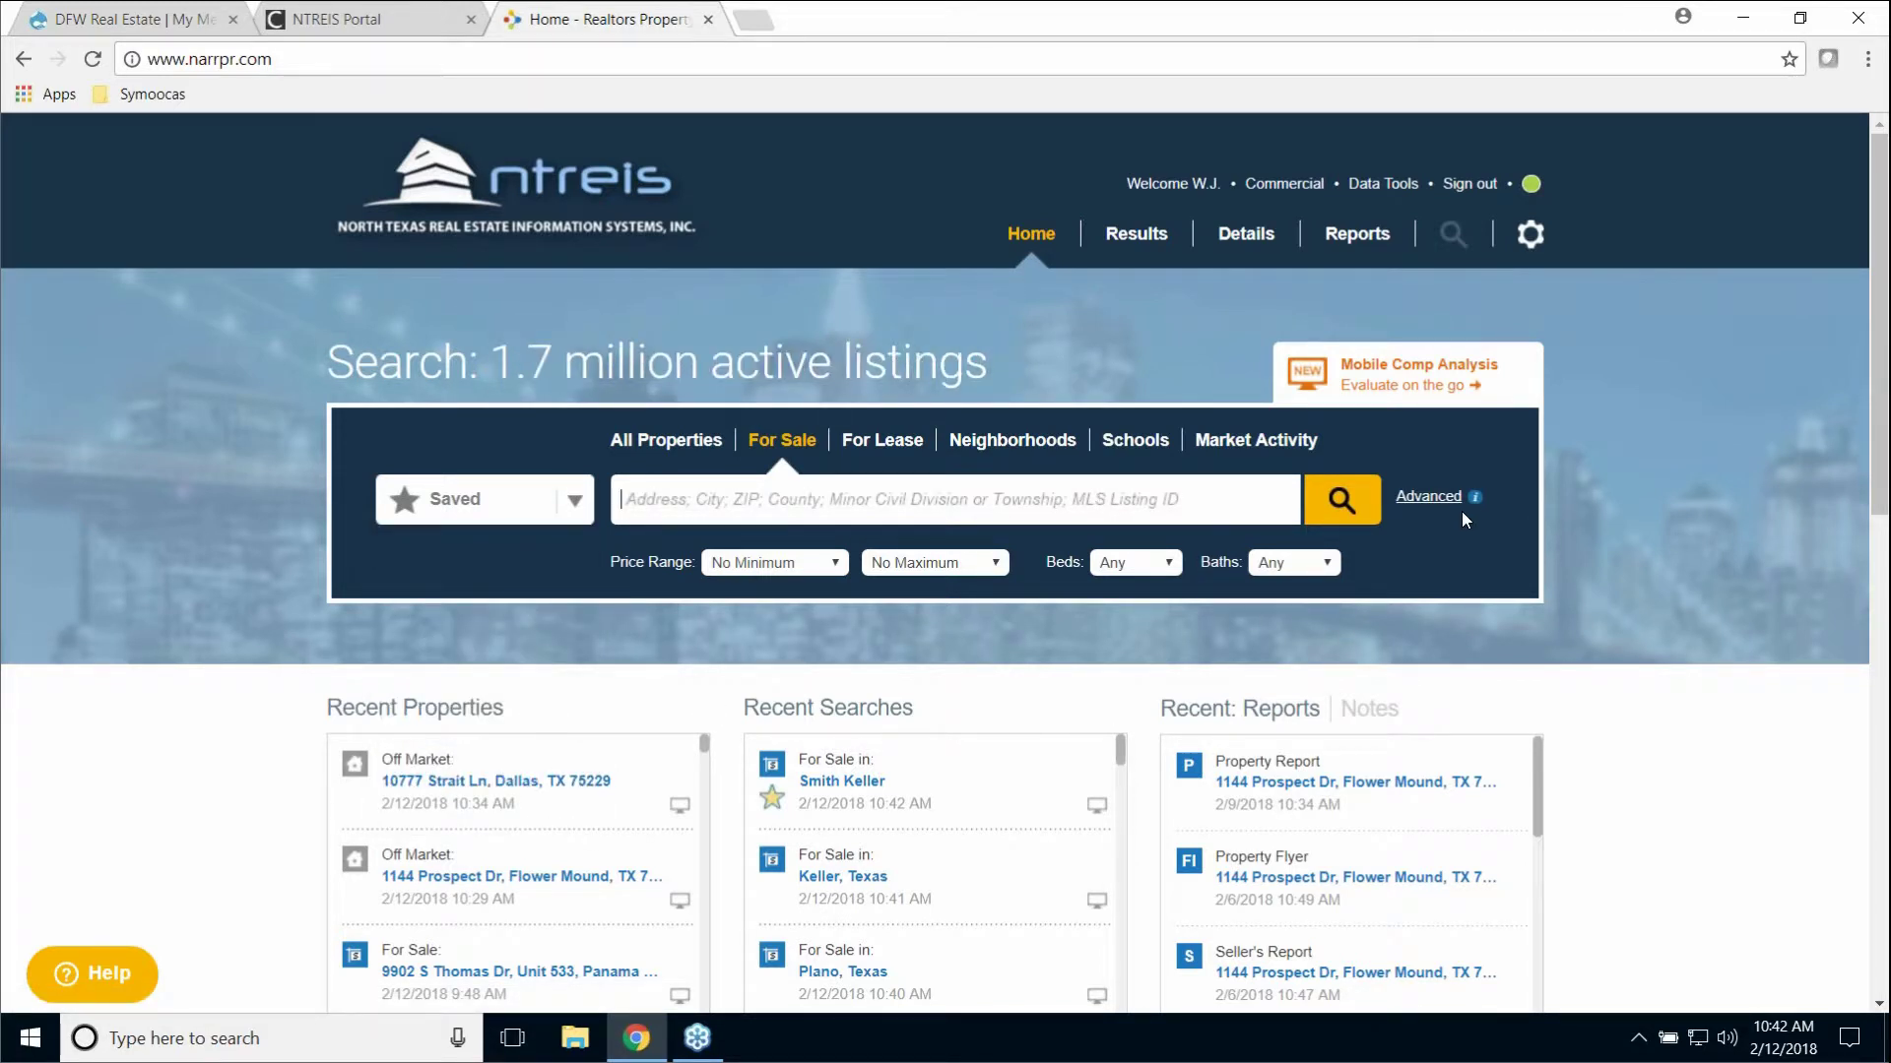
{"action": "scroll", "coordinate": [1713, 427], "scroll_direction": "down", "scroll_amount": 7}
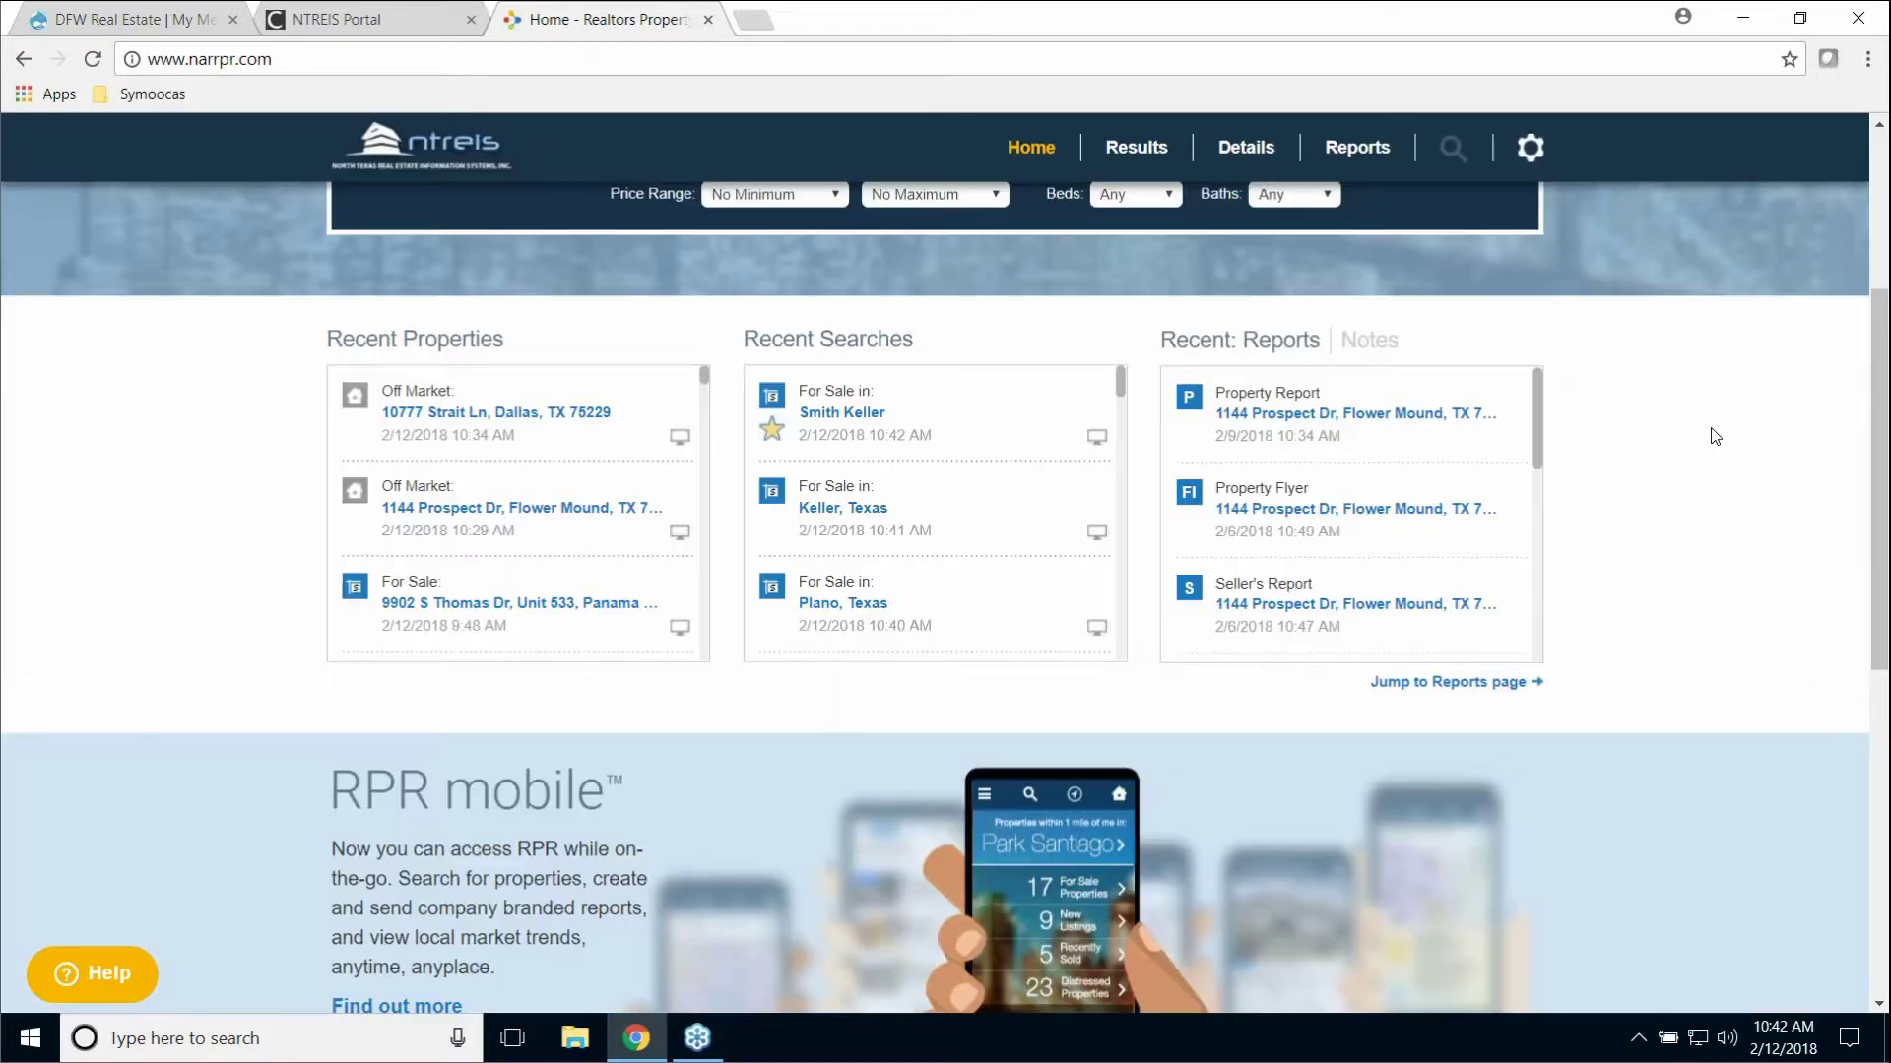
{"action": "scroll", "coordinate": [1723, 427], "scroll_direction": "down", "scroll_amount": 1}
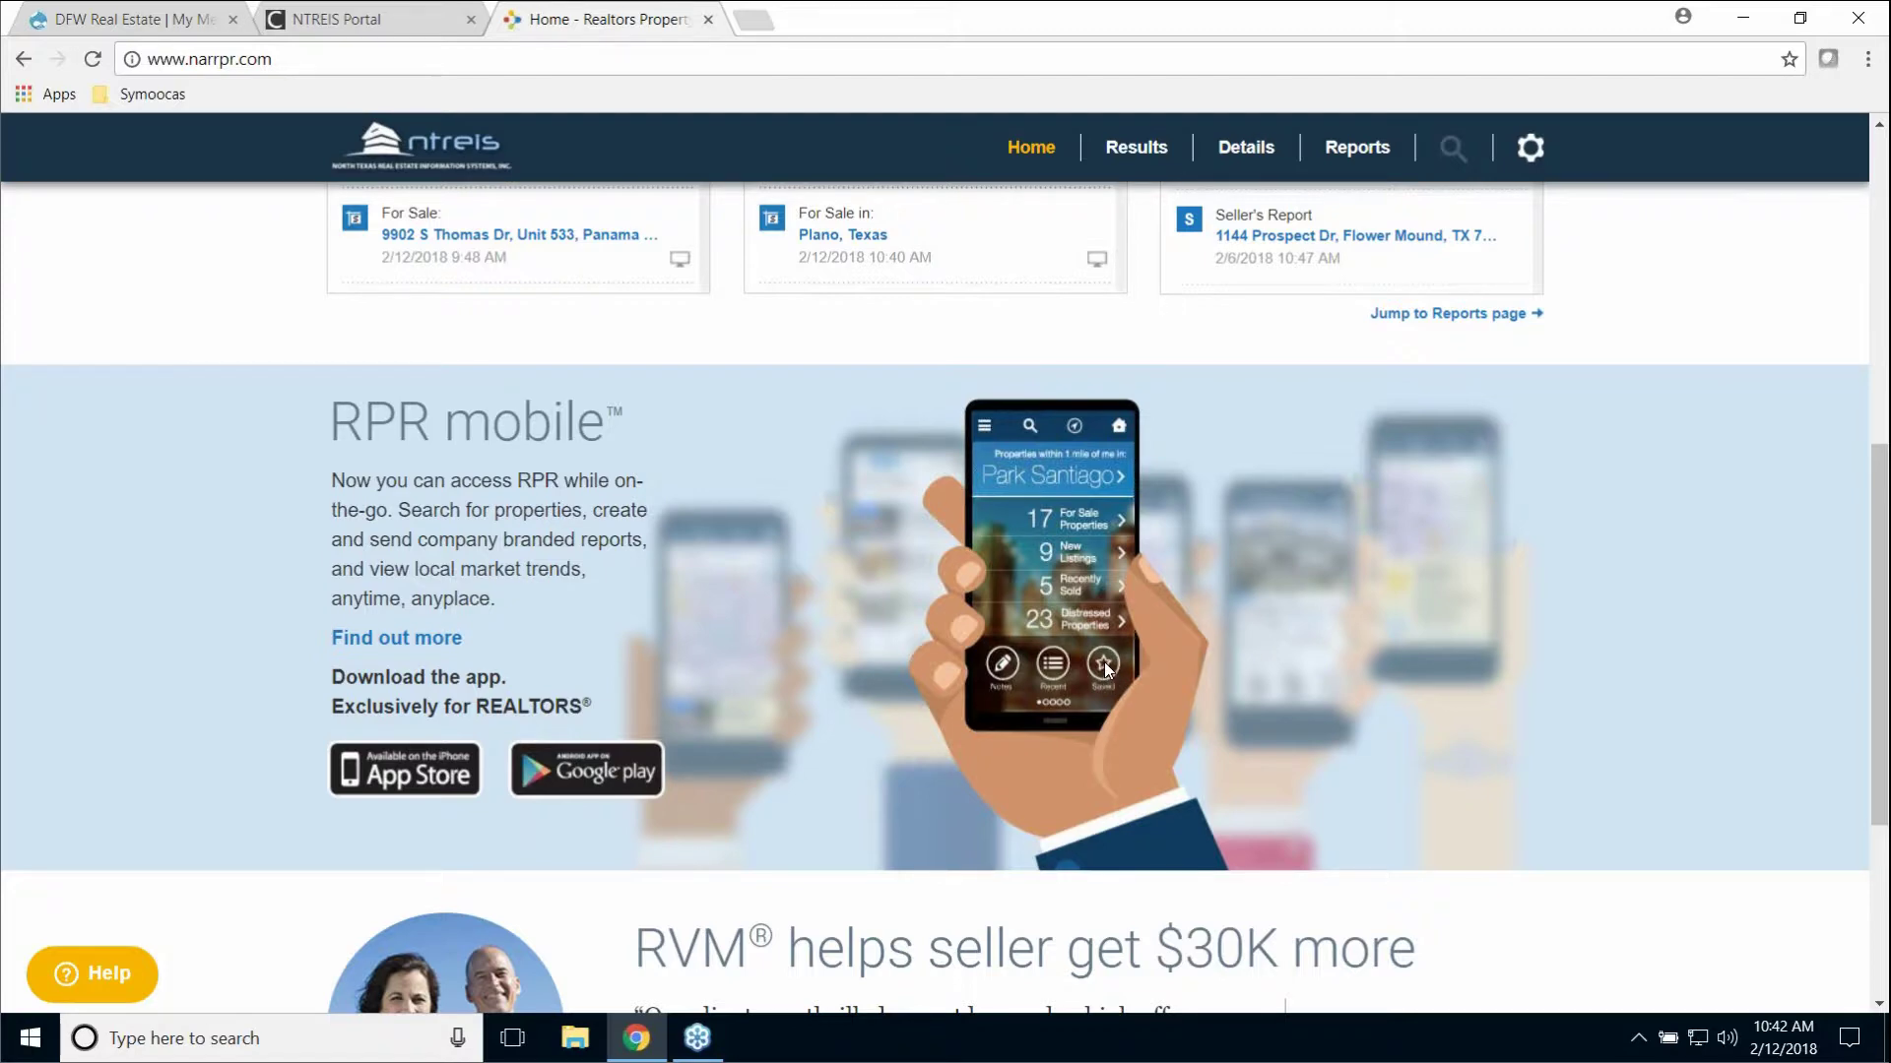
{"action": "scroll", "coordinate": [1154, 499], "scroll_direction": "up", "scroll_amount": 6}
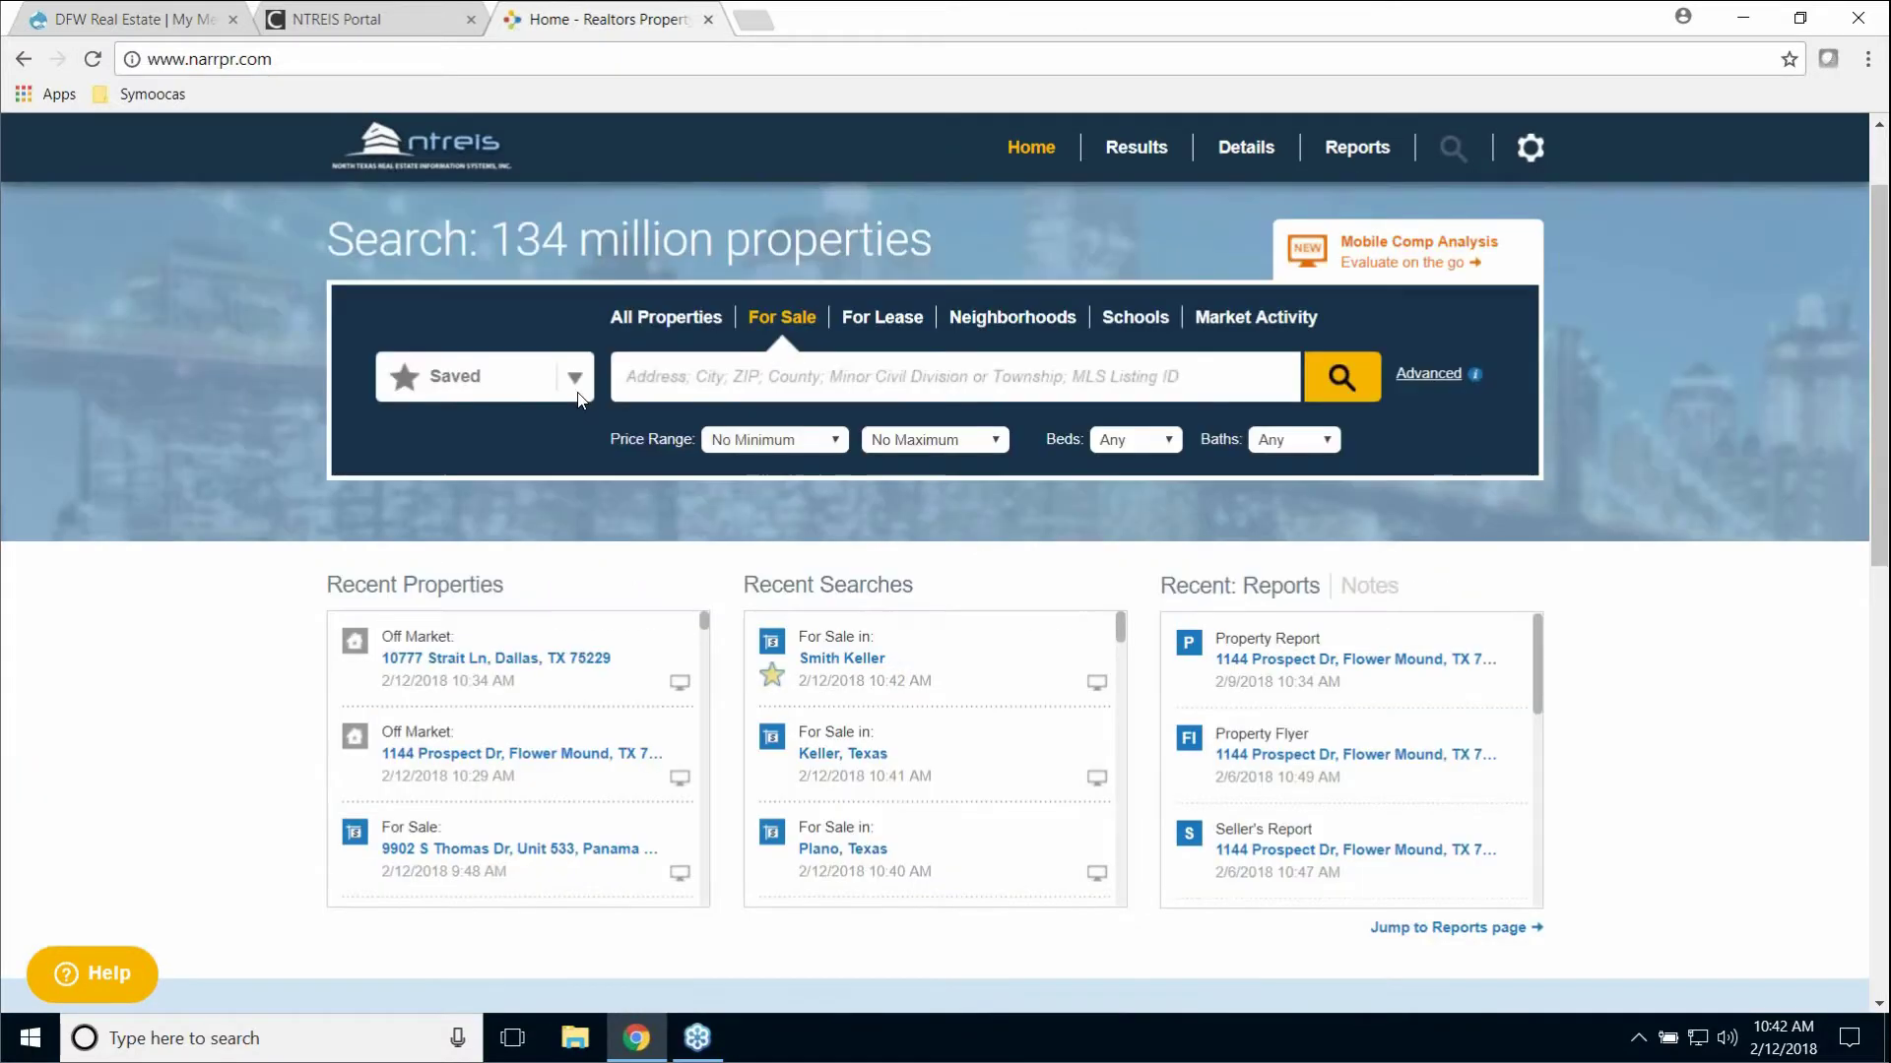
{"action": "left_click", "coordinate": [576, 386]}
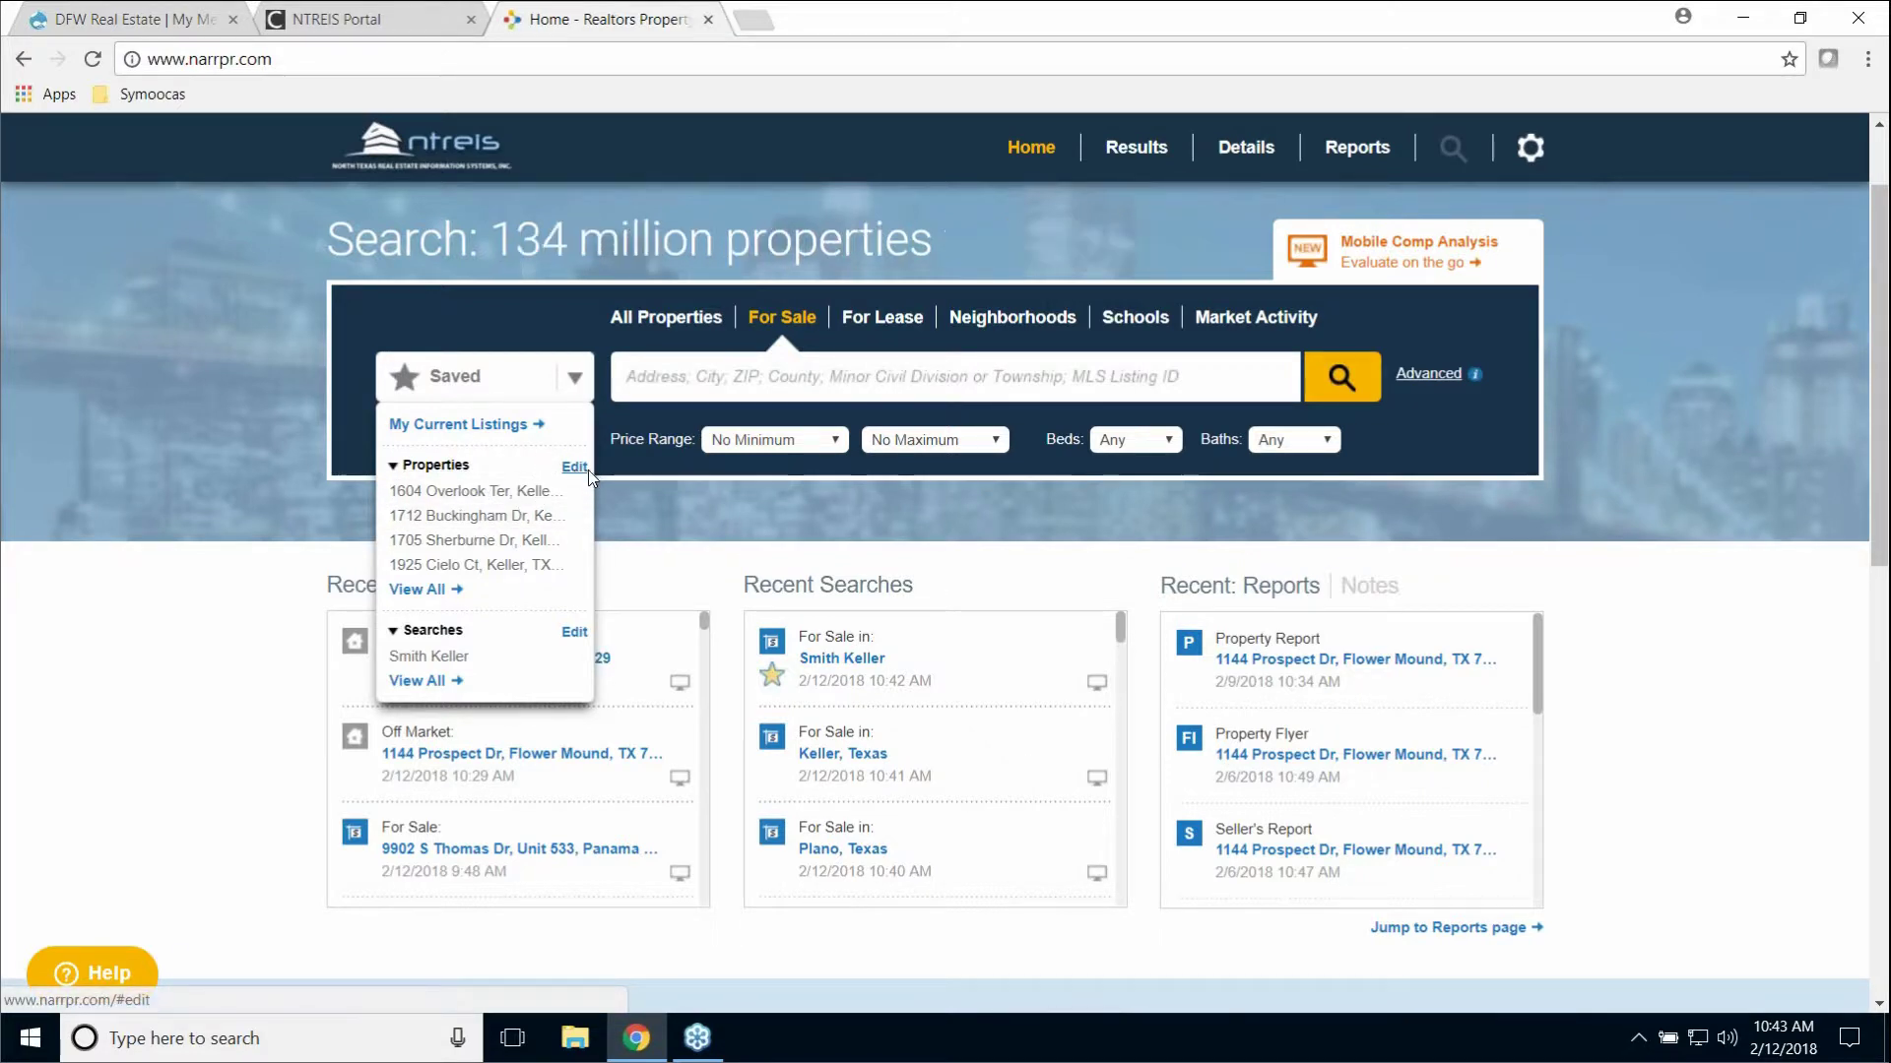
Step: Delete the four saved Keller properties and the saved Keller search, then save the changes
{"action": "left_click", "coordinate": [576, 466]}
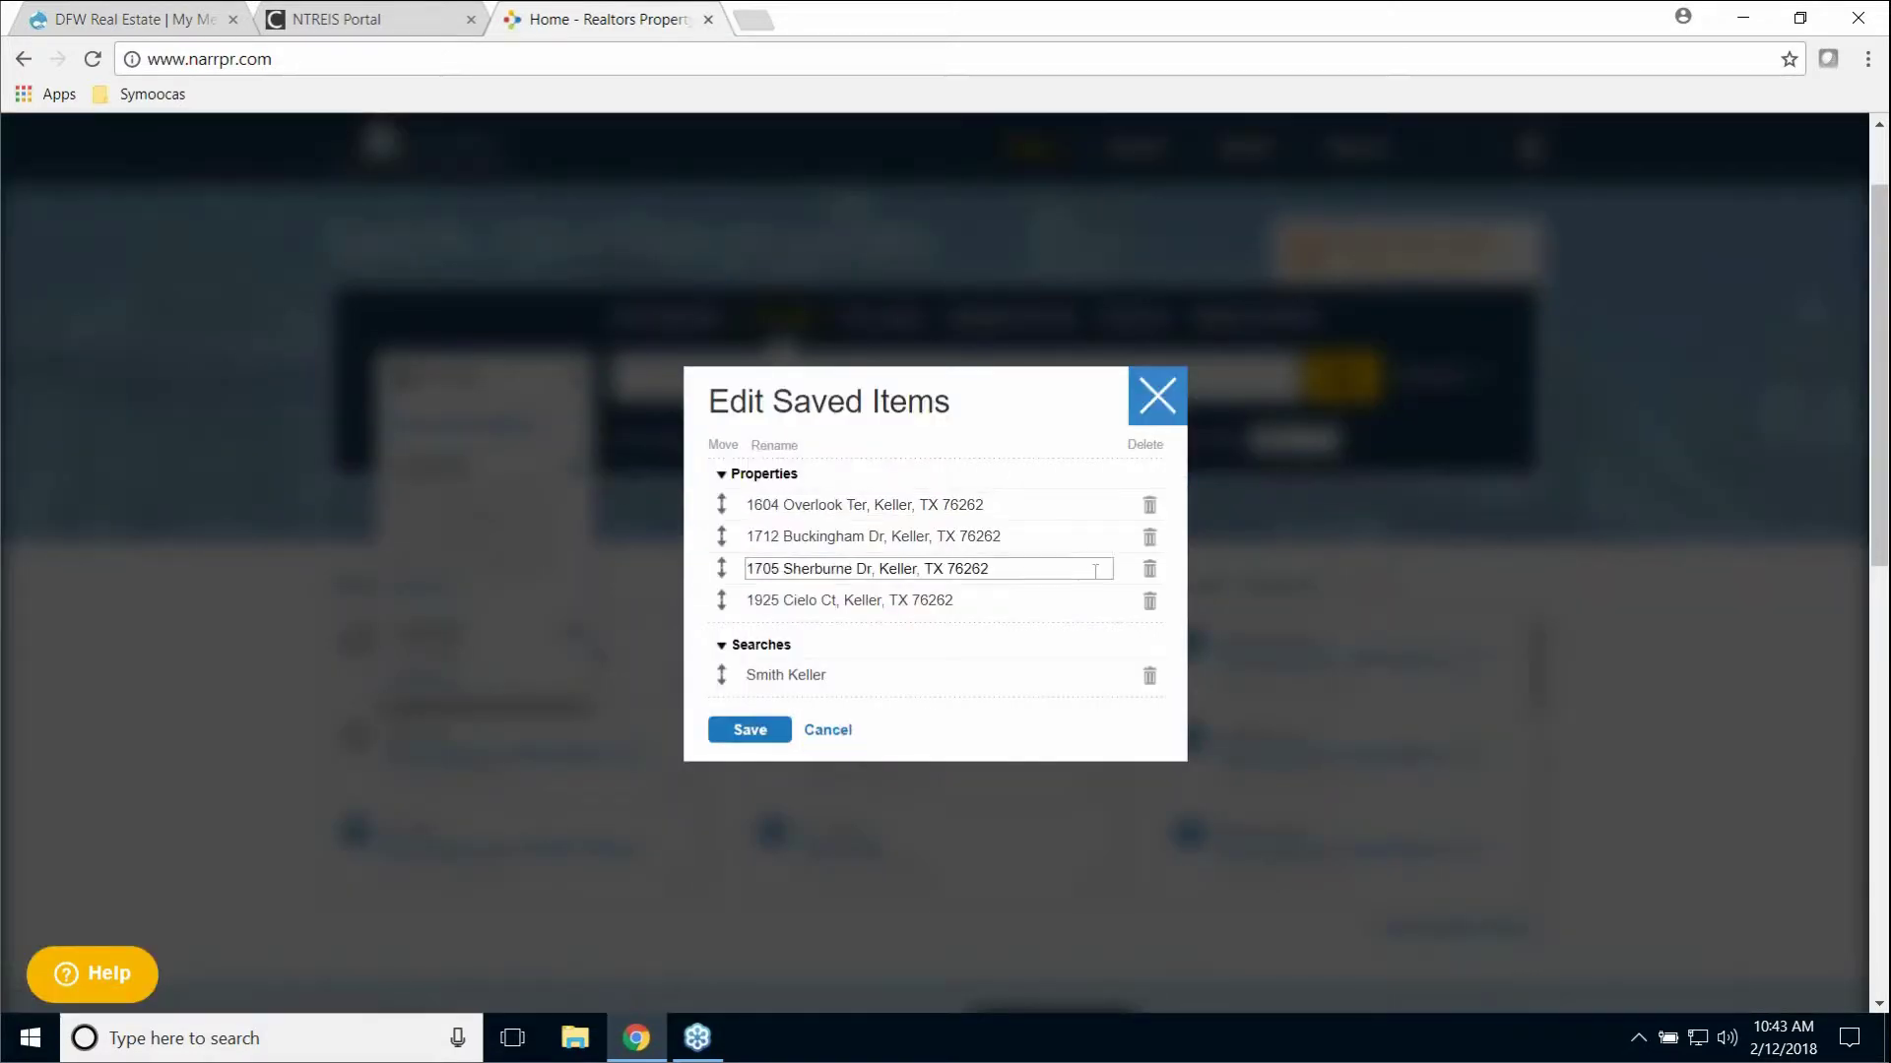
{"action": "left_click", "coordinate": [1149, 506]}
{"action": "left_click", "coordinate": [1149, 537]}
{"action": "left_click", "coordinate": [1150, 570]}
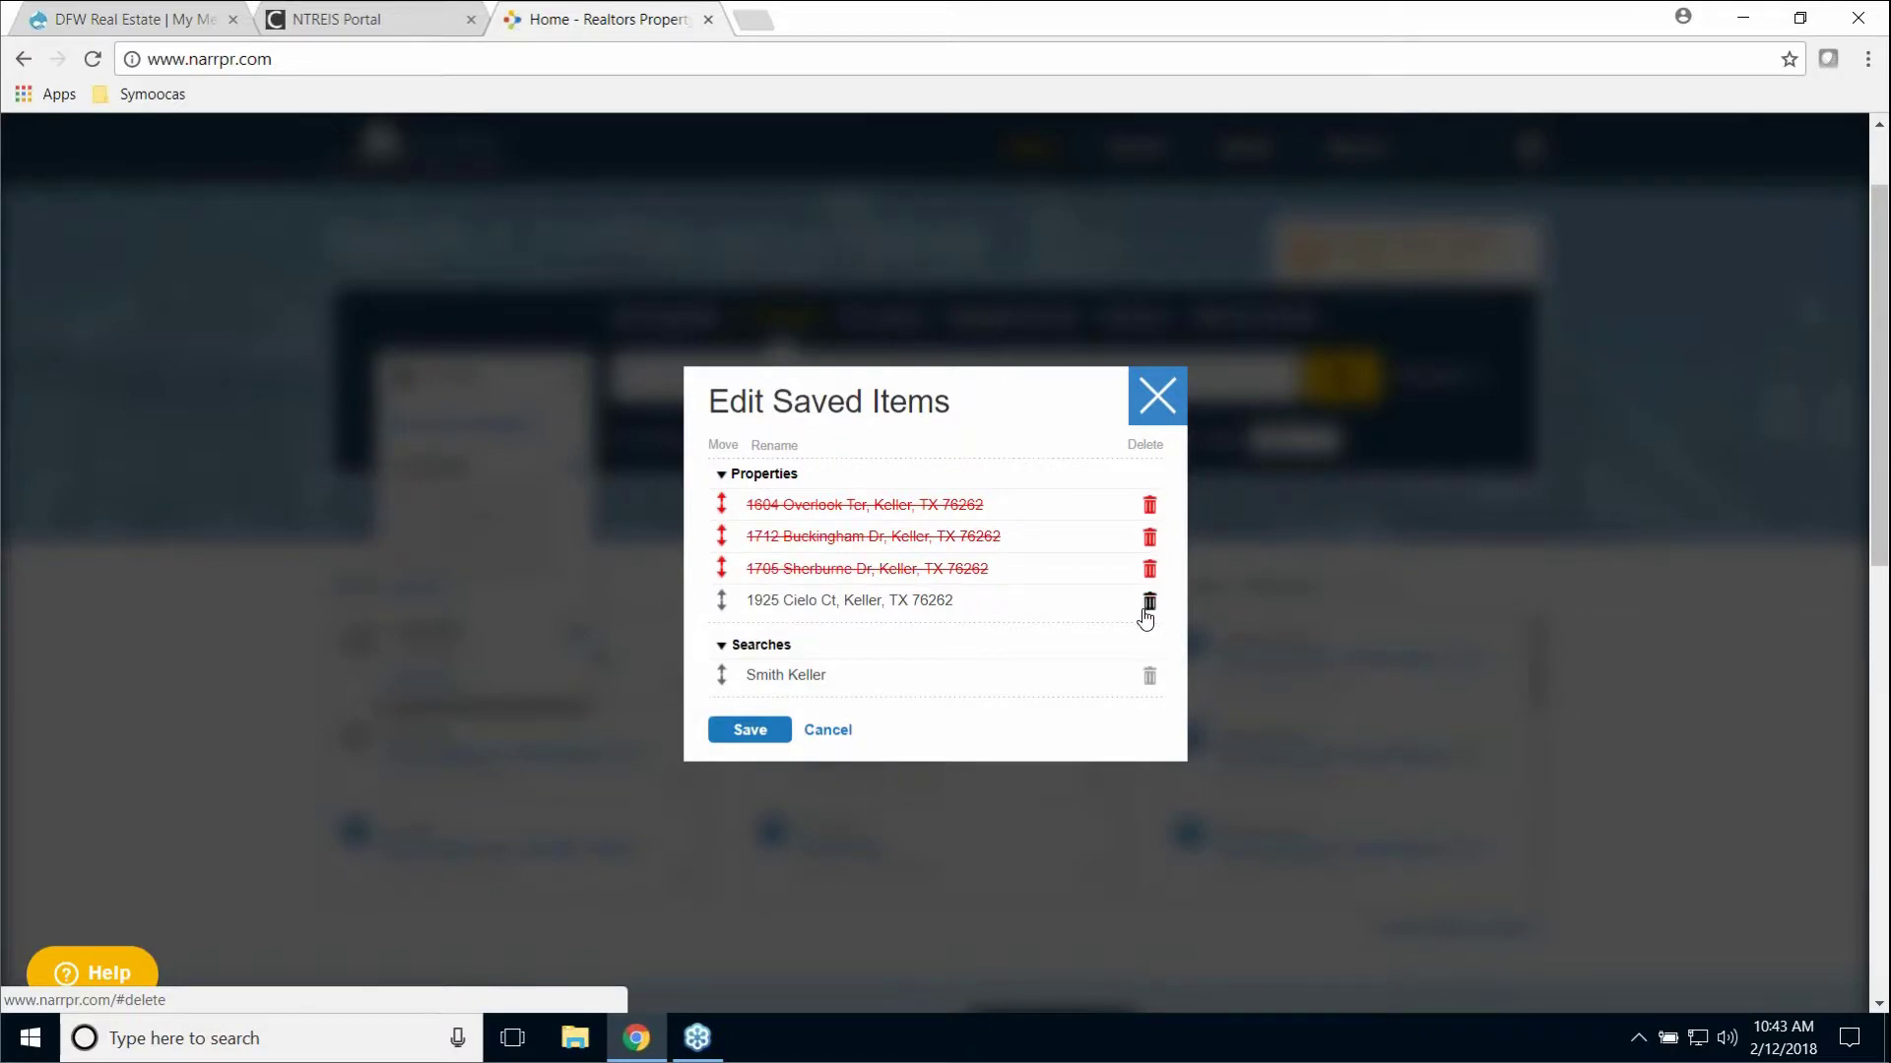
{"action": "left_click", "coordinate": [1149, 601]}
{"action": "left_click", "coordinate": [1148, 677]}
{"action": "left_click", "coordinate": [773, 731]}
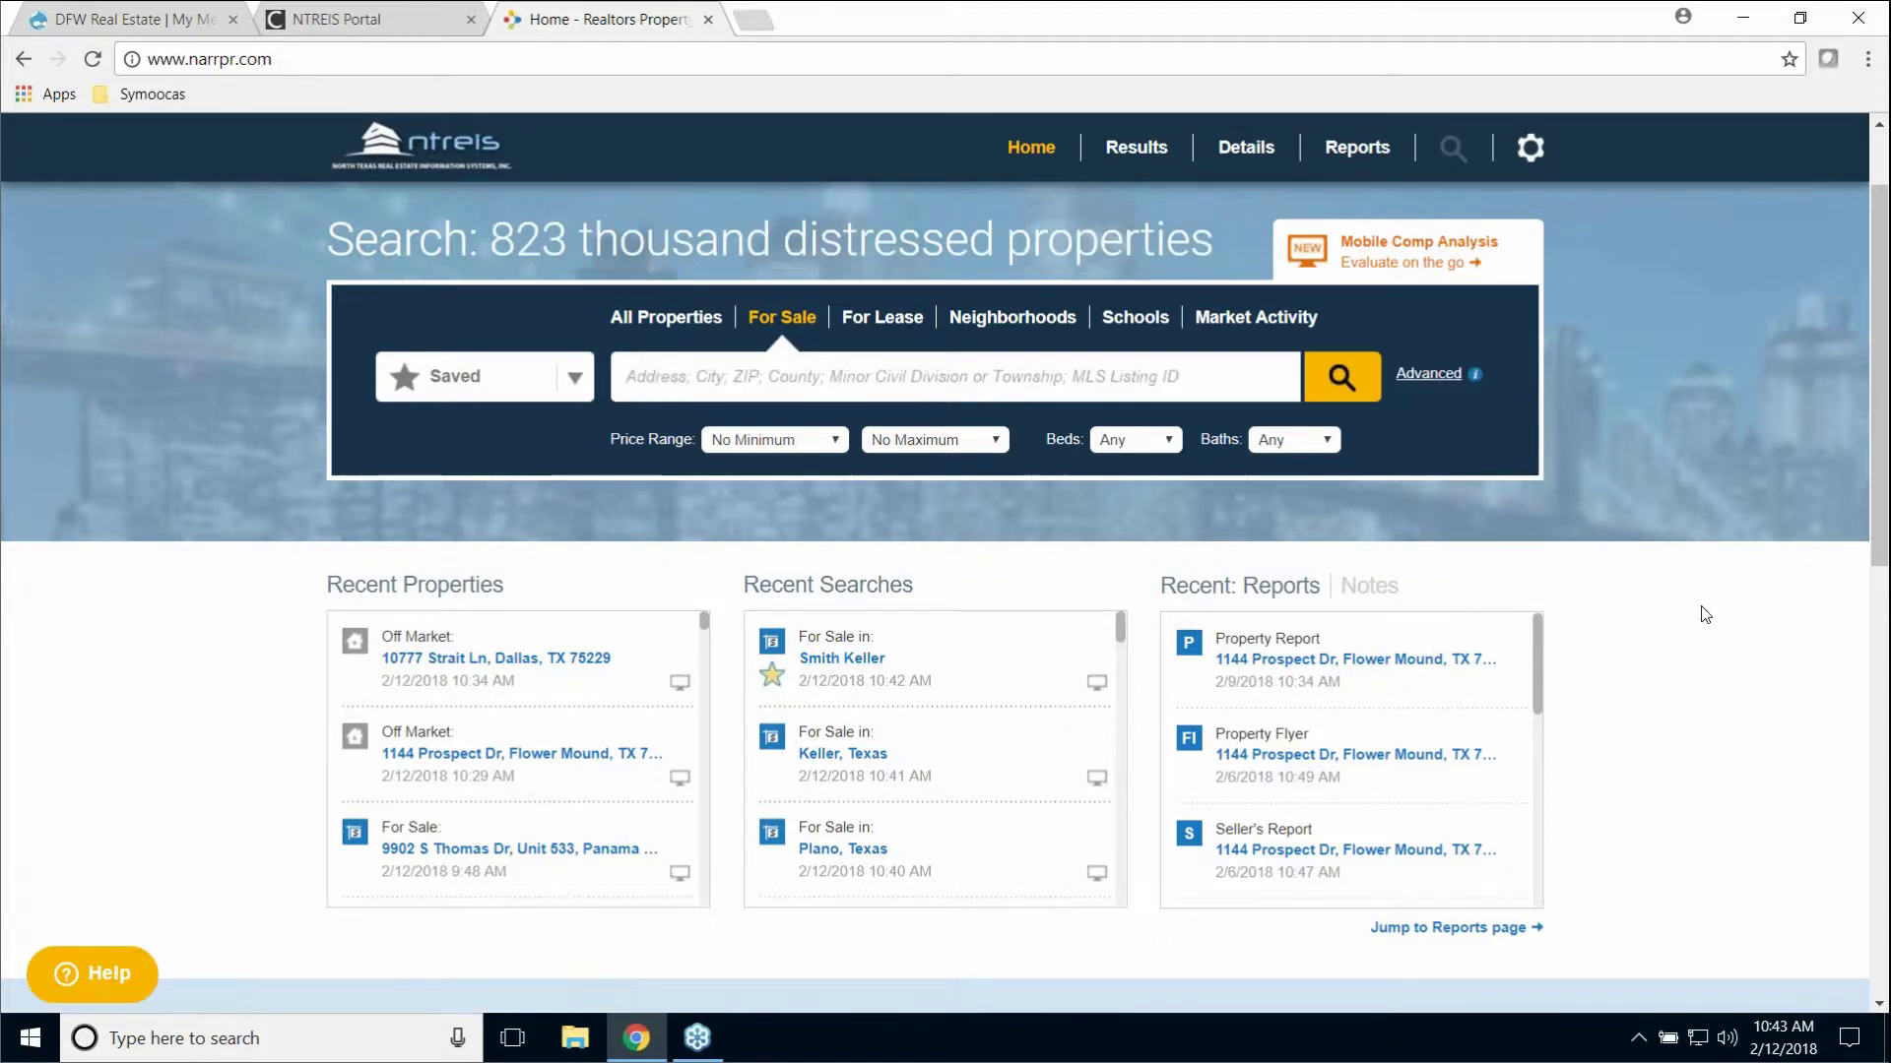
{"action": "scroll", "coordinate": [1709, 611], "scroll_direction": "up", "scroll_amount": 2}
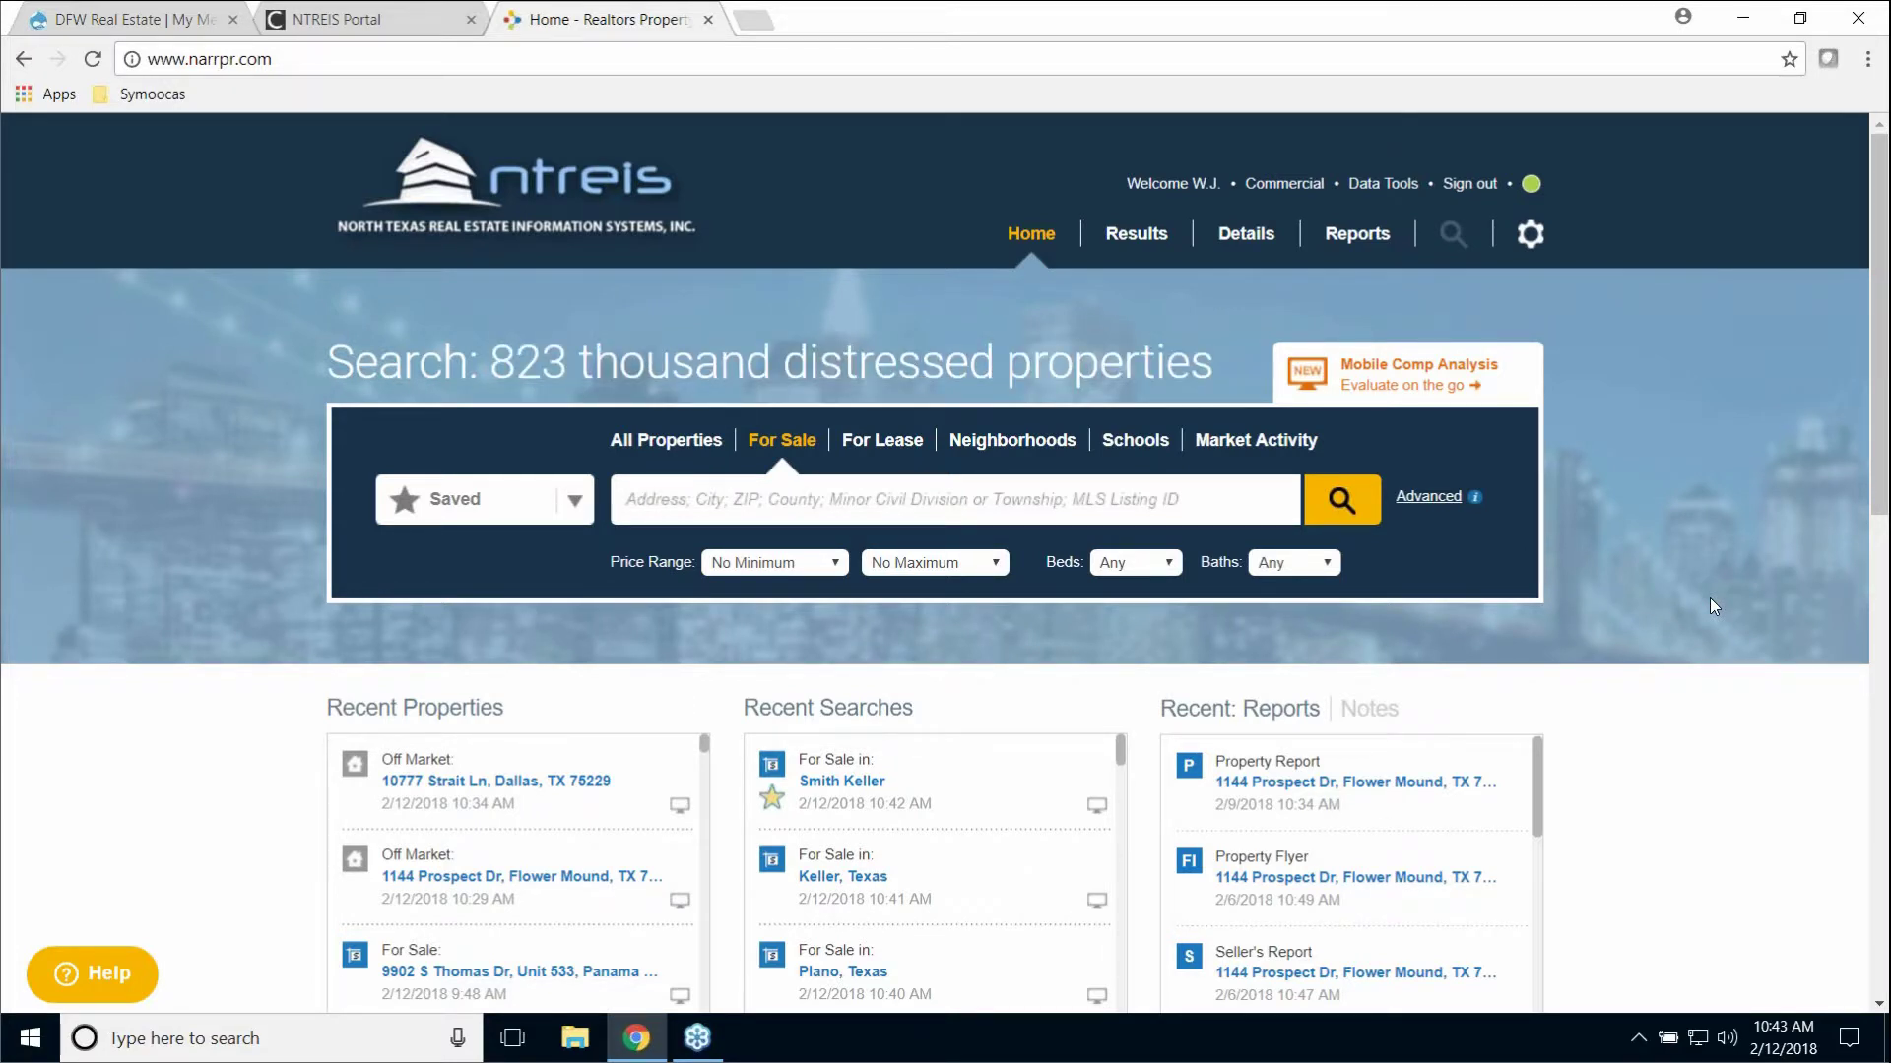
{"action": "left_click", "coordinate": [1362, 251]}
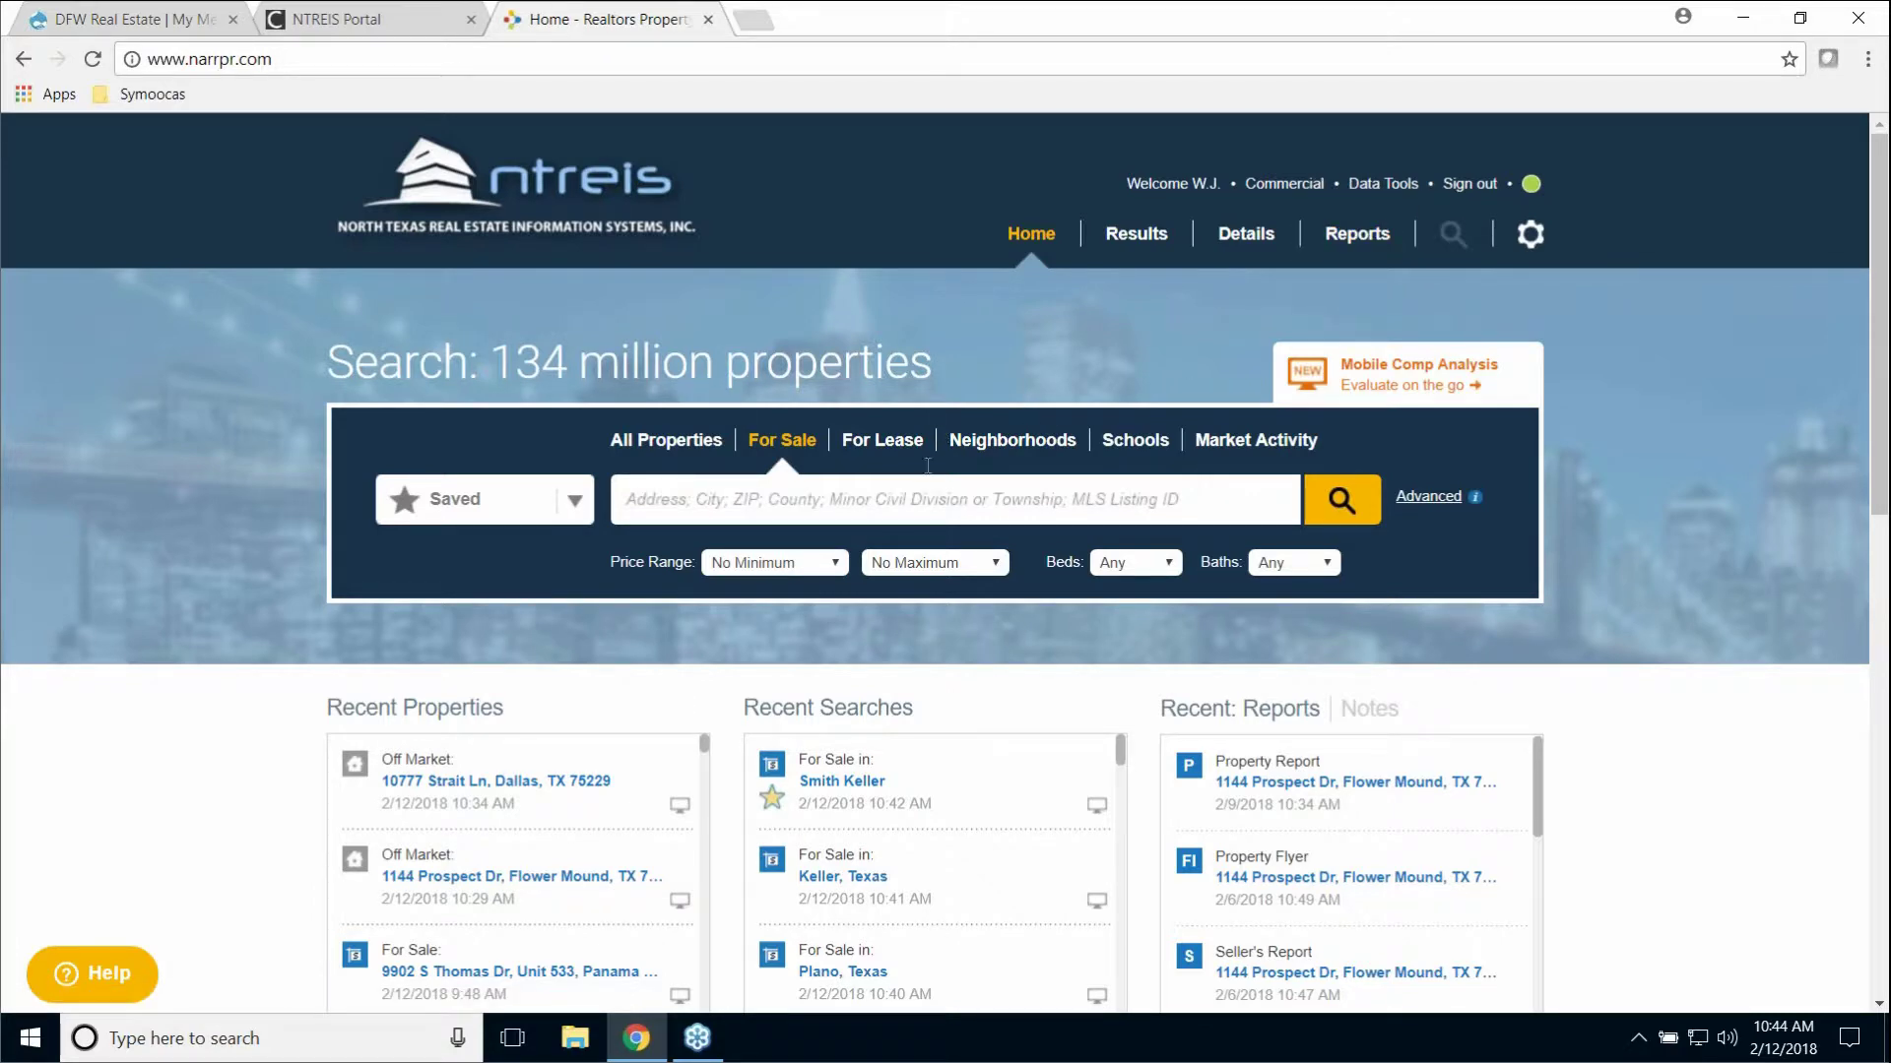
{"action": "left_click", "coordinate": [521, 788]}
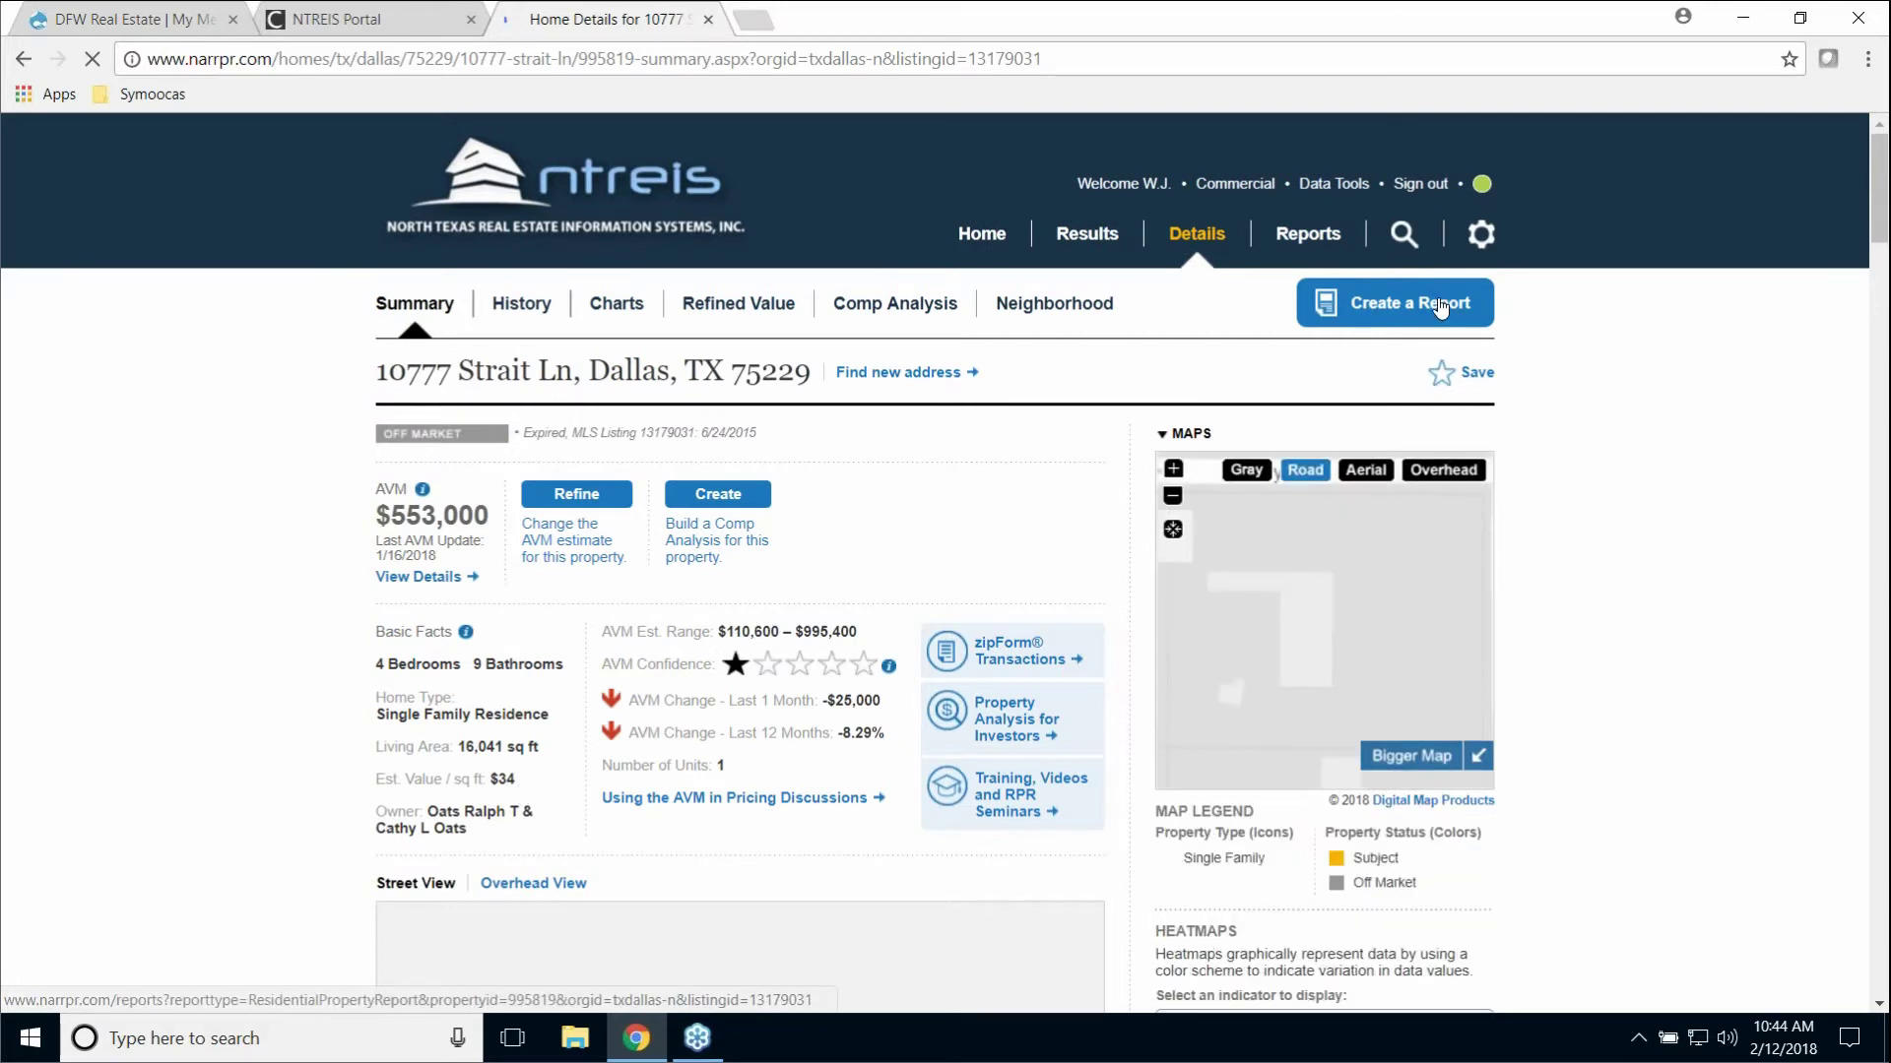
{"action": "left_click", "coordinate": [1441, 308]}
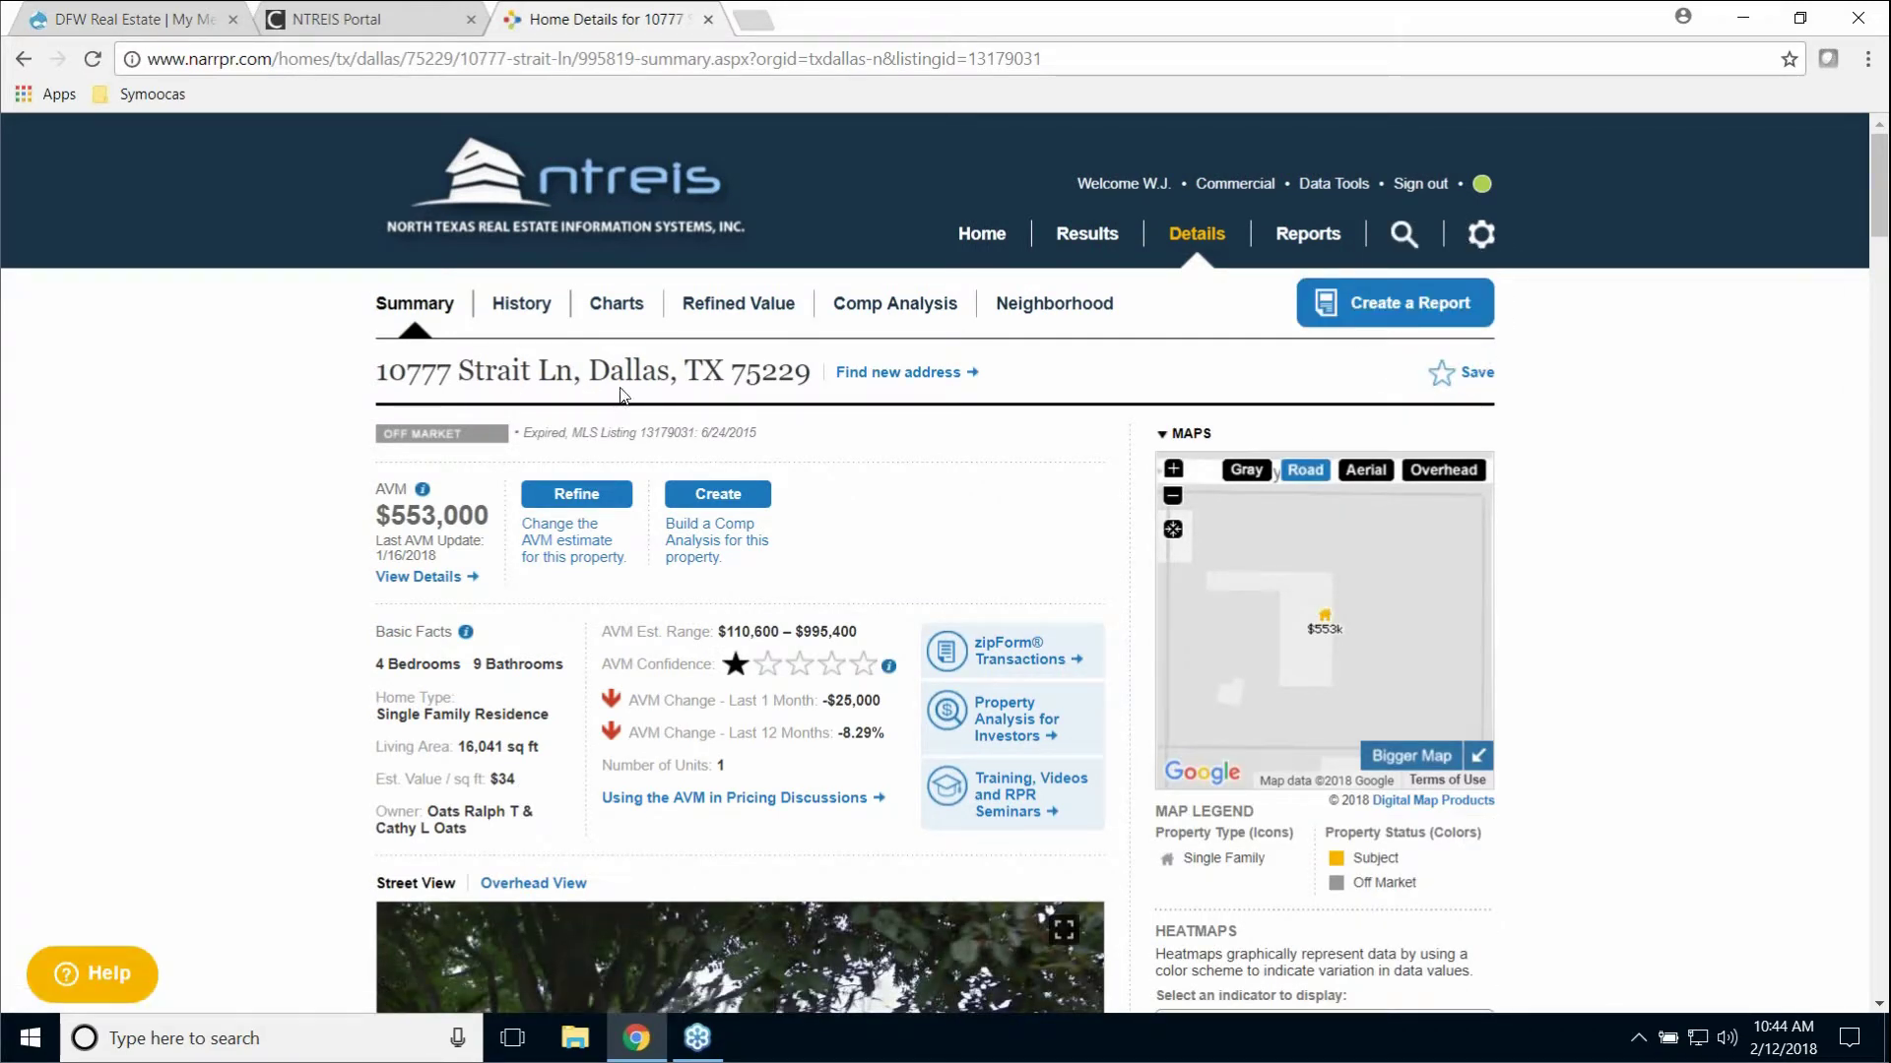
{"action": "left_click", "coordinate": [1406, 311]}
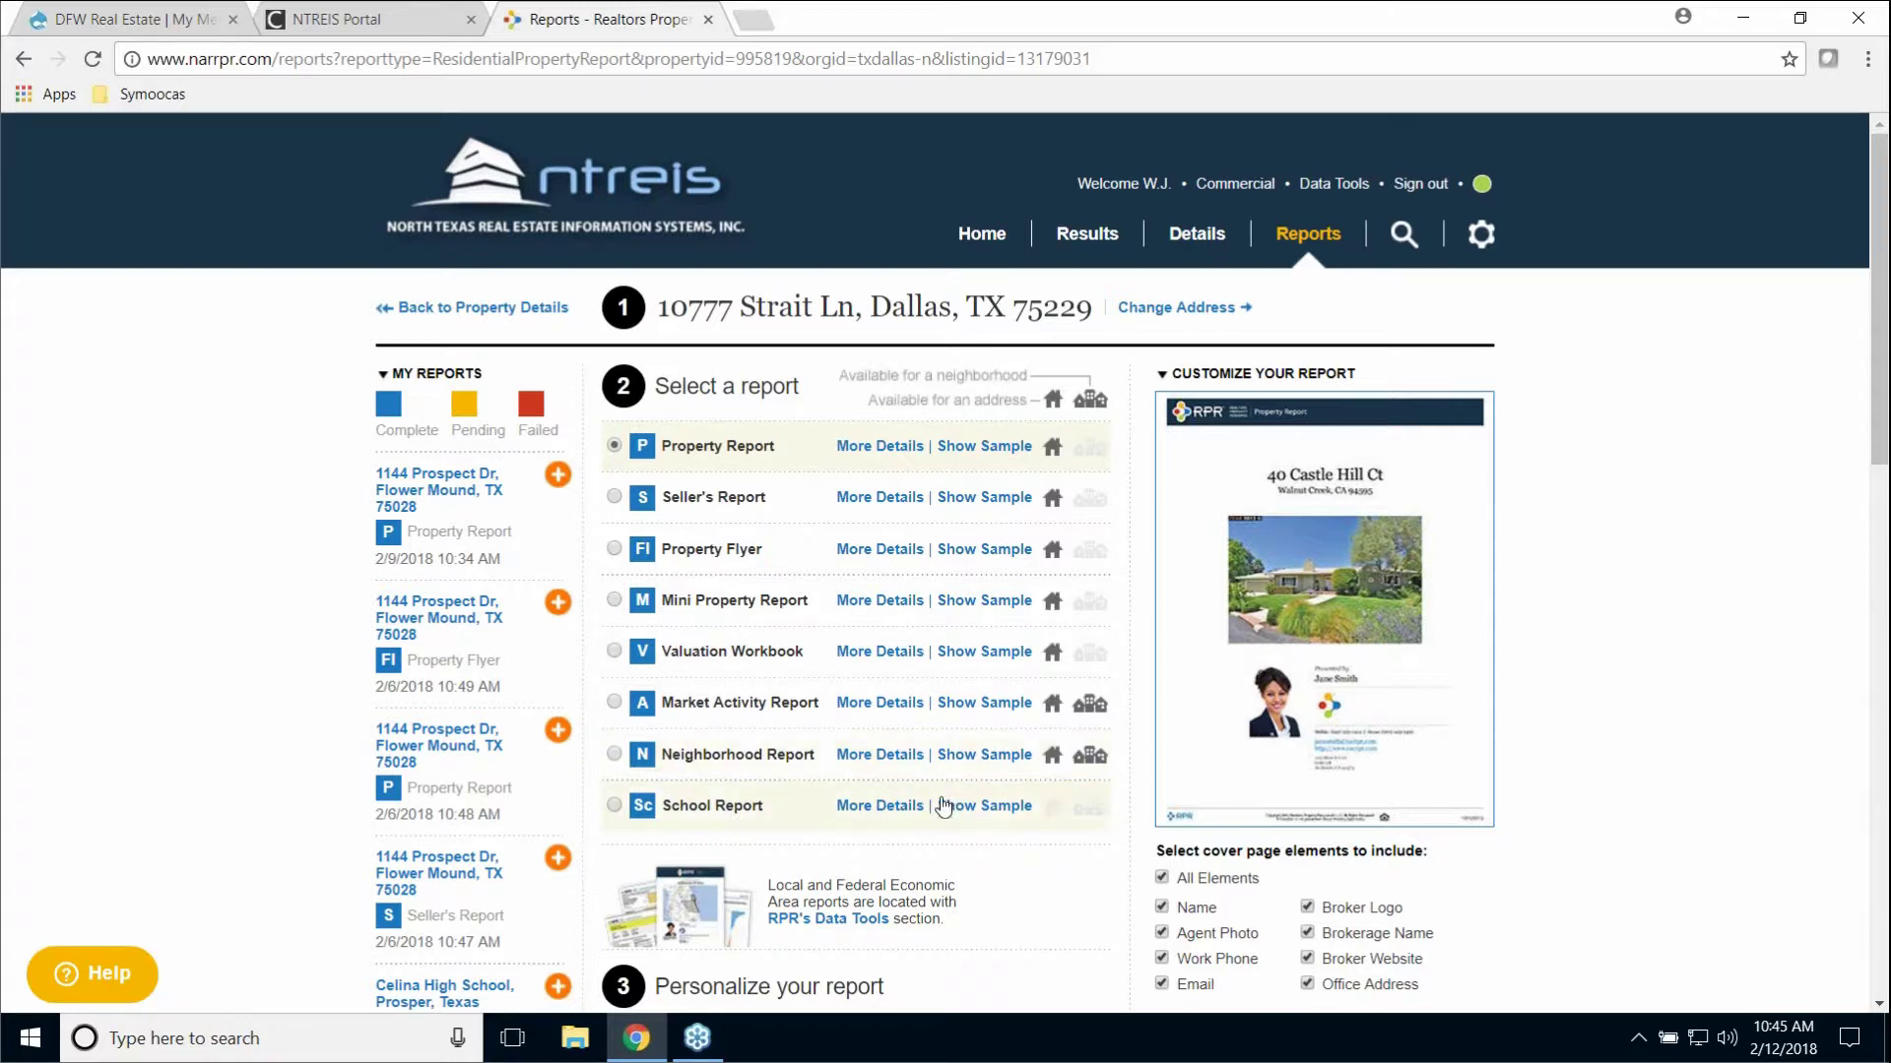
Step: Choose the Seller's Report and exclude the Expired Listings and Distressed Properties market activity
{"action": "left_click", "coordinate": [686, 502]}
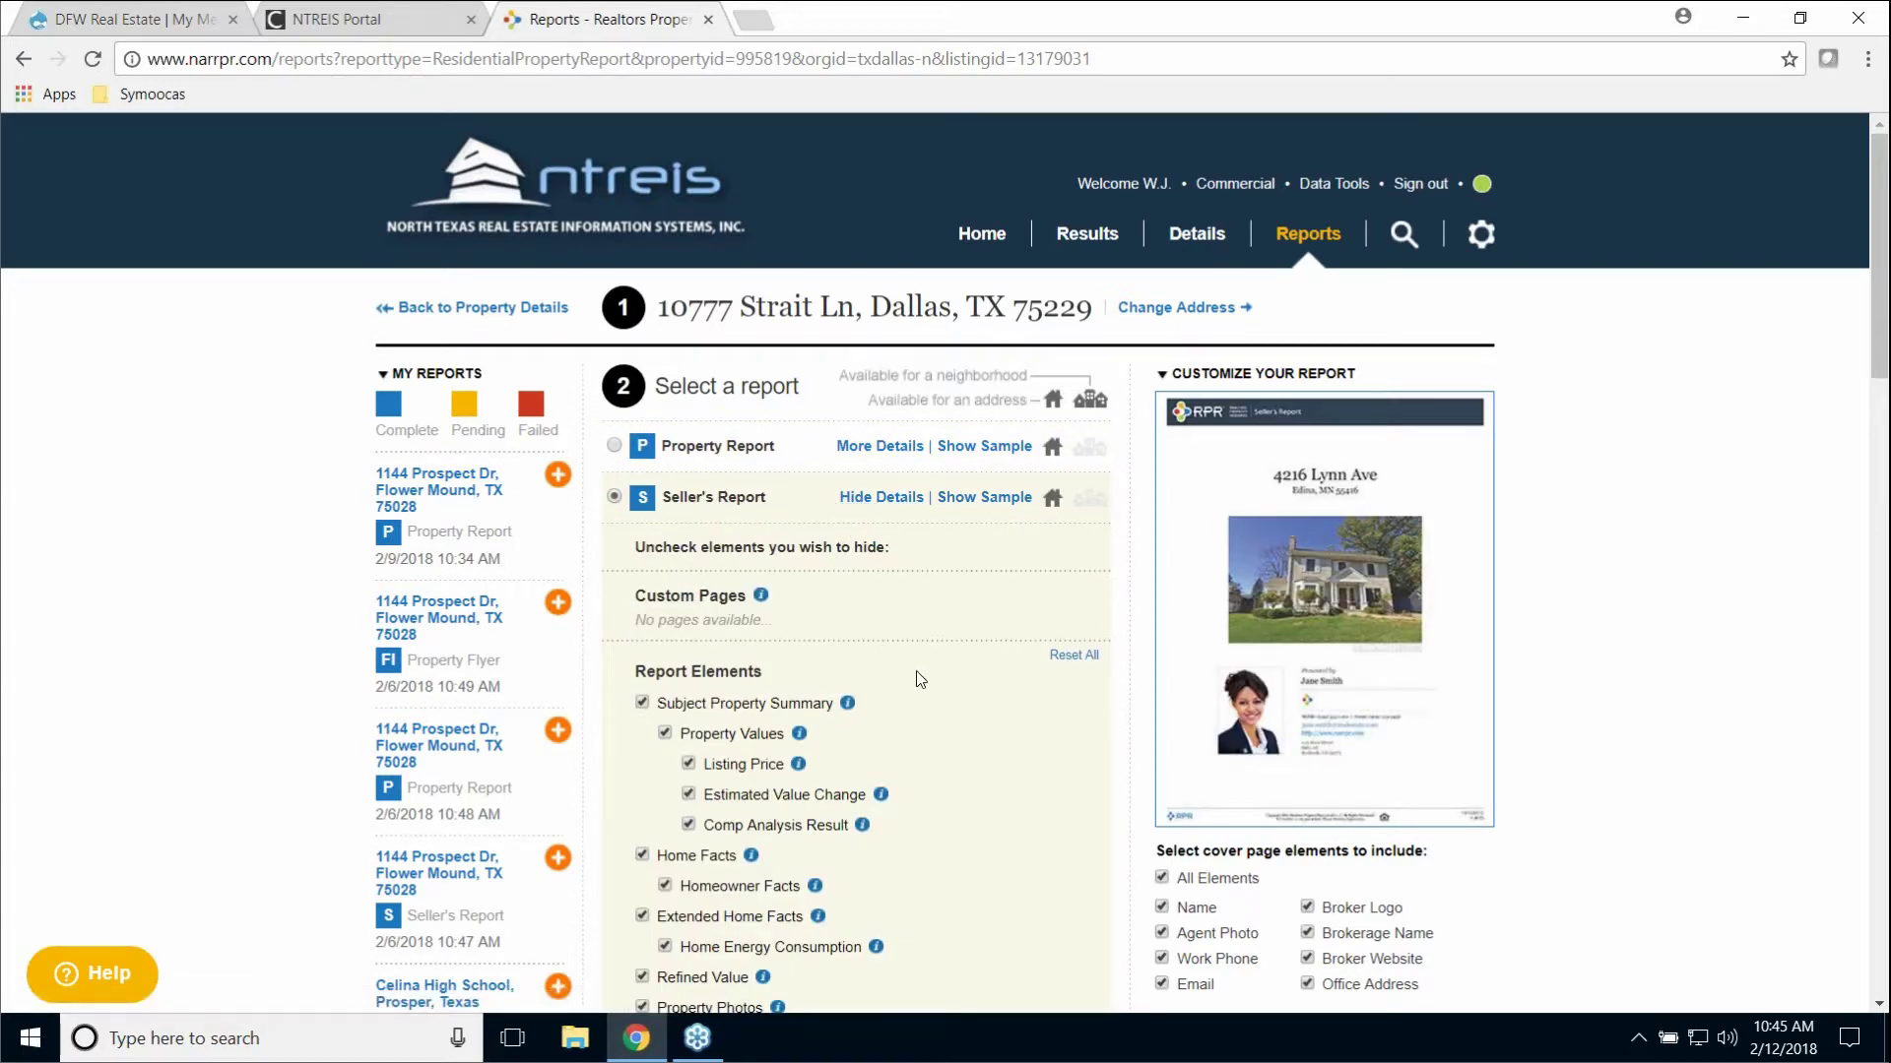
{"action": "scroll", "coordinate": [936, 662], "scroll_direction": "down", "scroll_amount": 4}
{"action": "scroll", "coordinate": [954, 668], "scroll_direction": "down", "scroll_amount": 5}
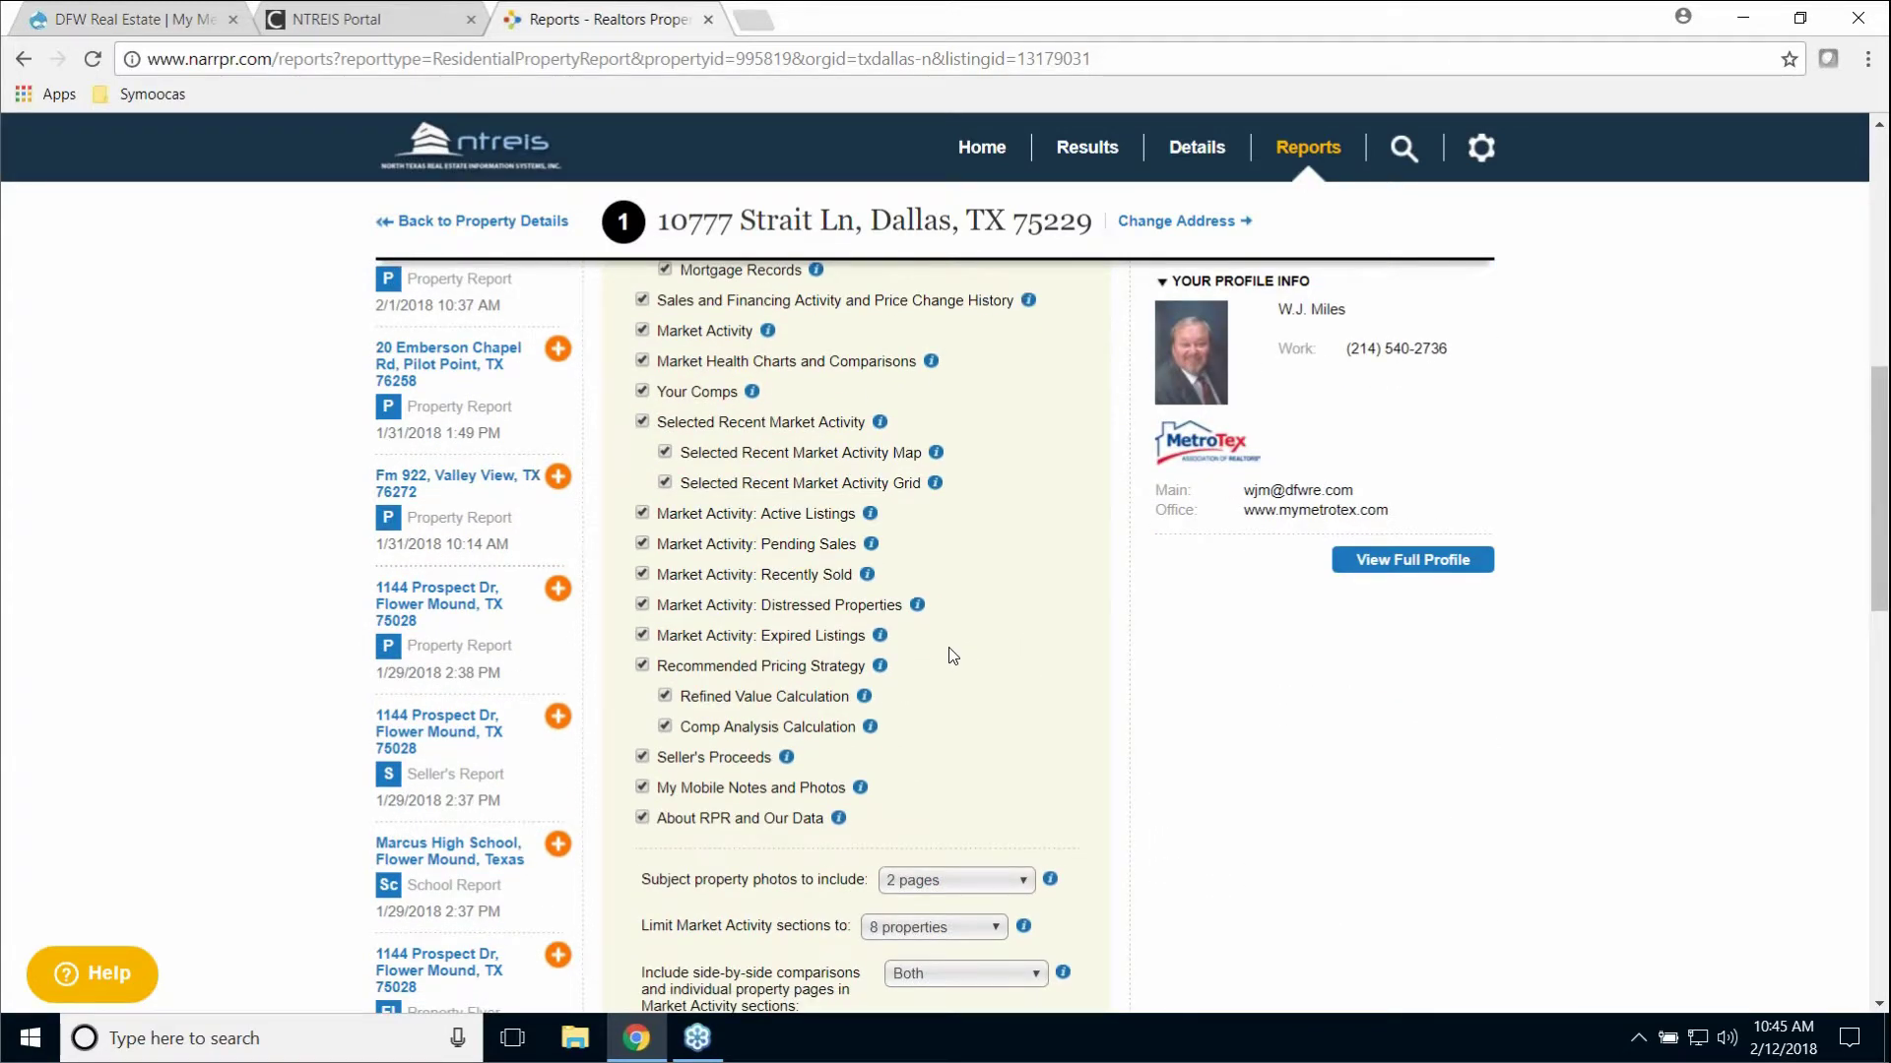
{"action": "scroll", "coordinate": [953, 657], "scroll_direction": "down", "scroll_amount": 3}
{"action": "scroll", "coordinate": [953, 660], "scroll_direction": "down", "scroll_amount": 3}
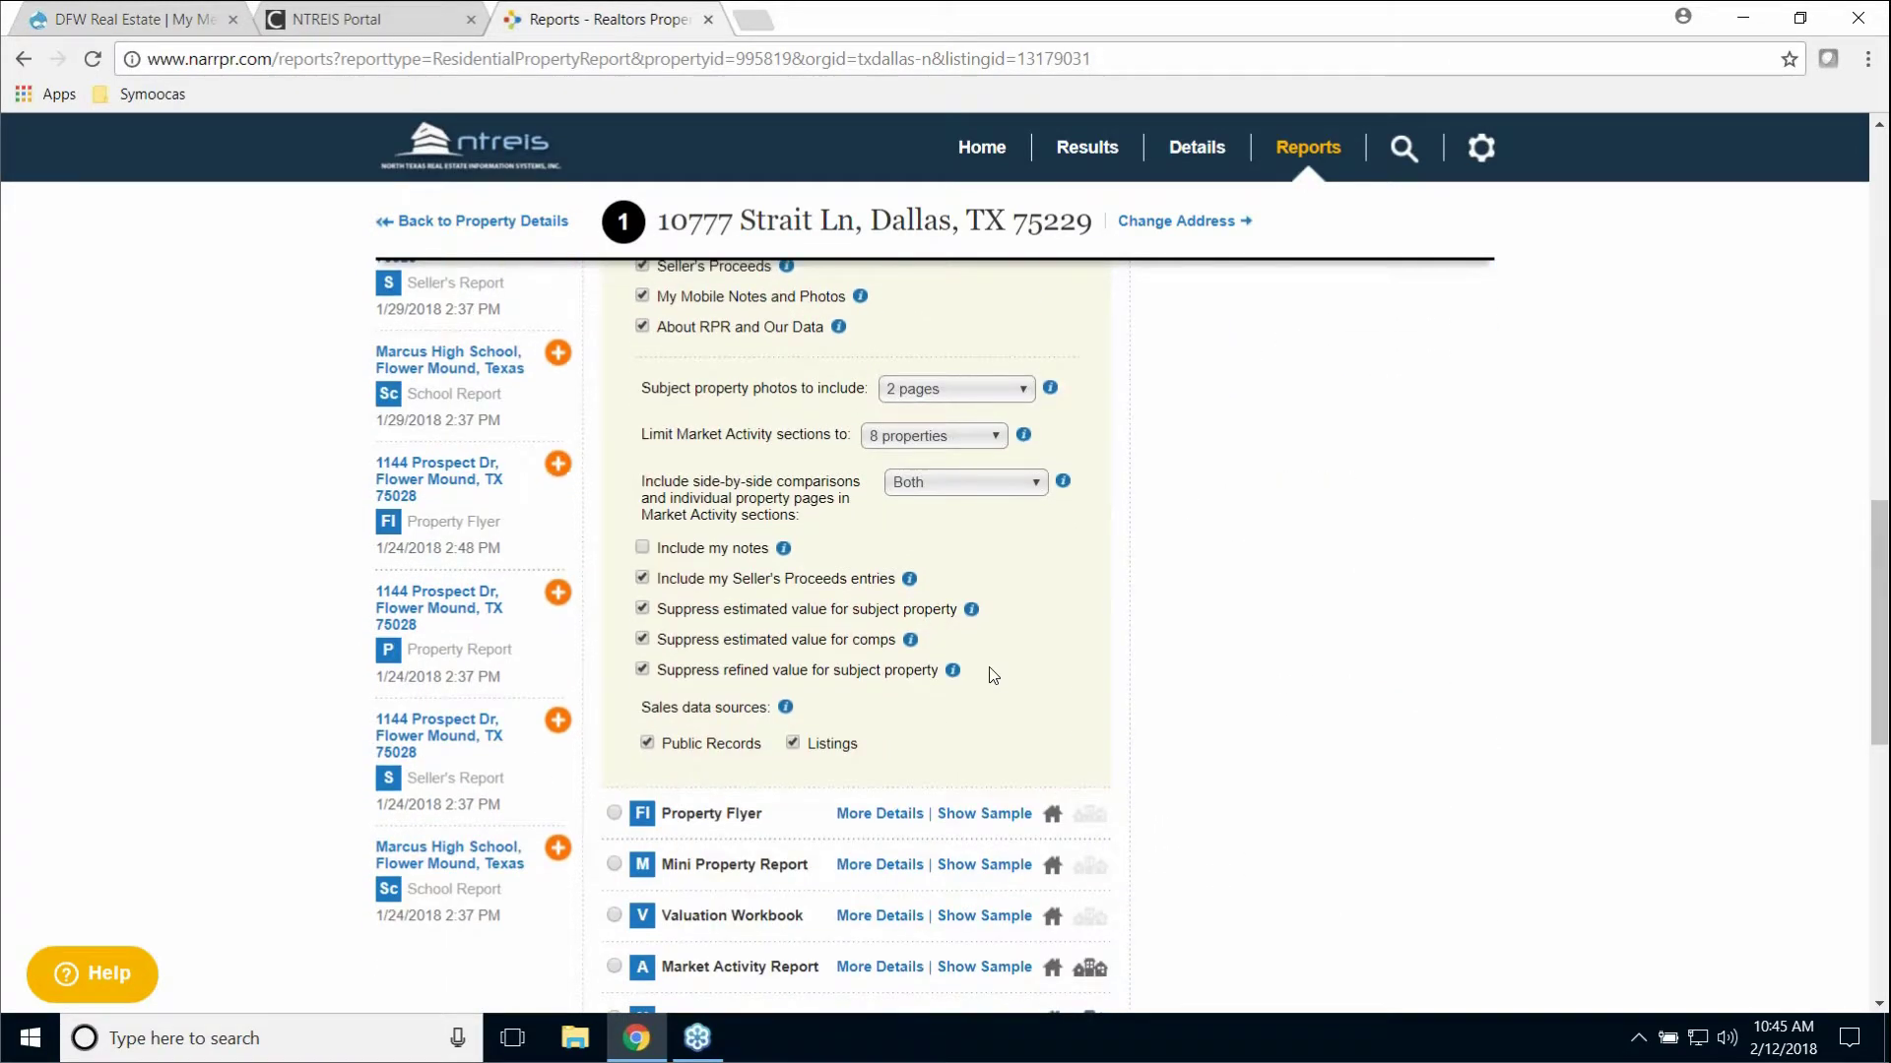
{"action": "scroll", "coordinate": [992, 674], "scroll_direction": "up", "scroll_amount": 10}
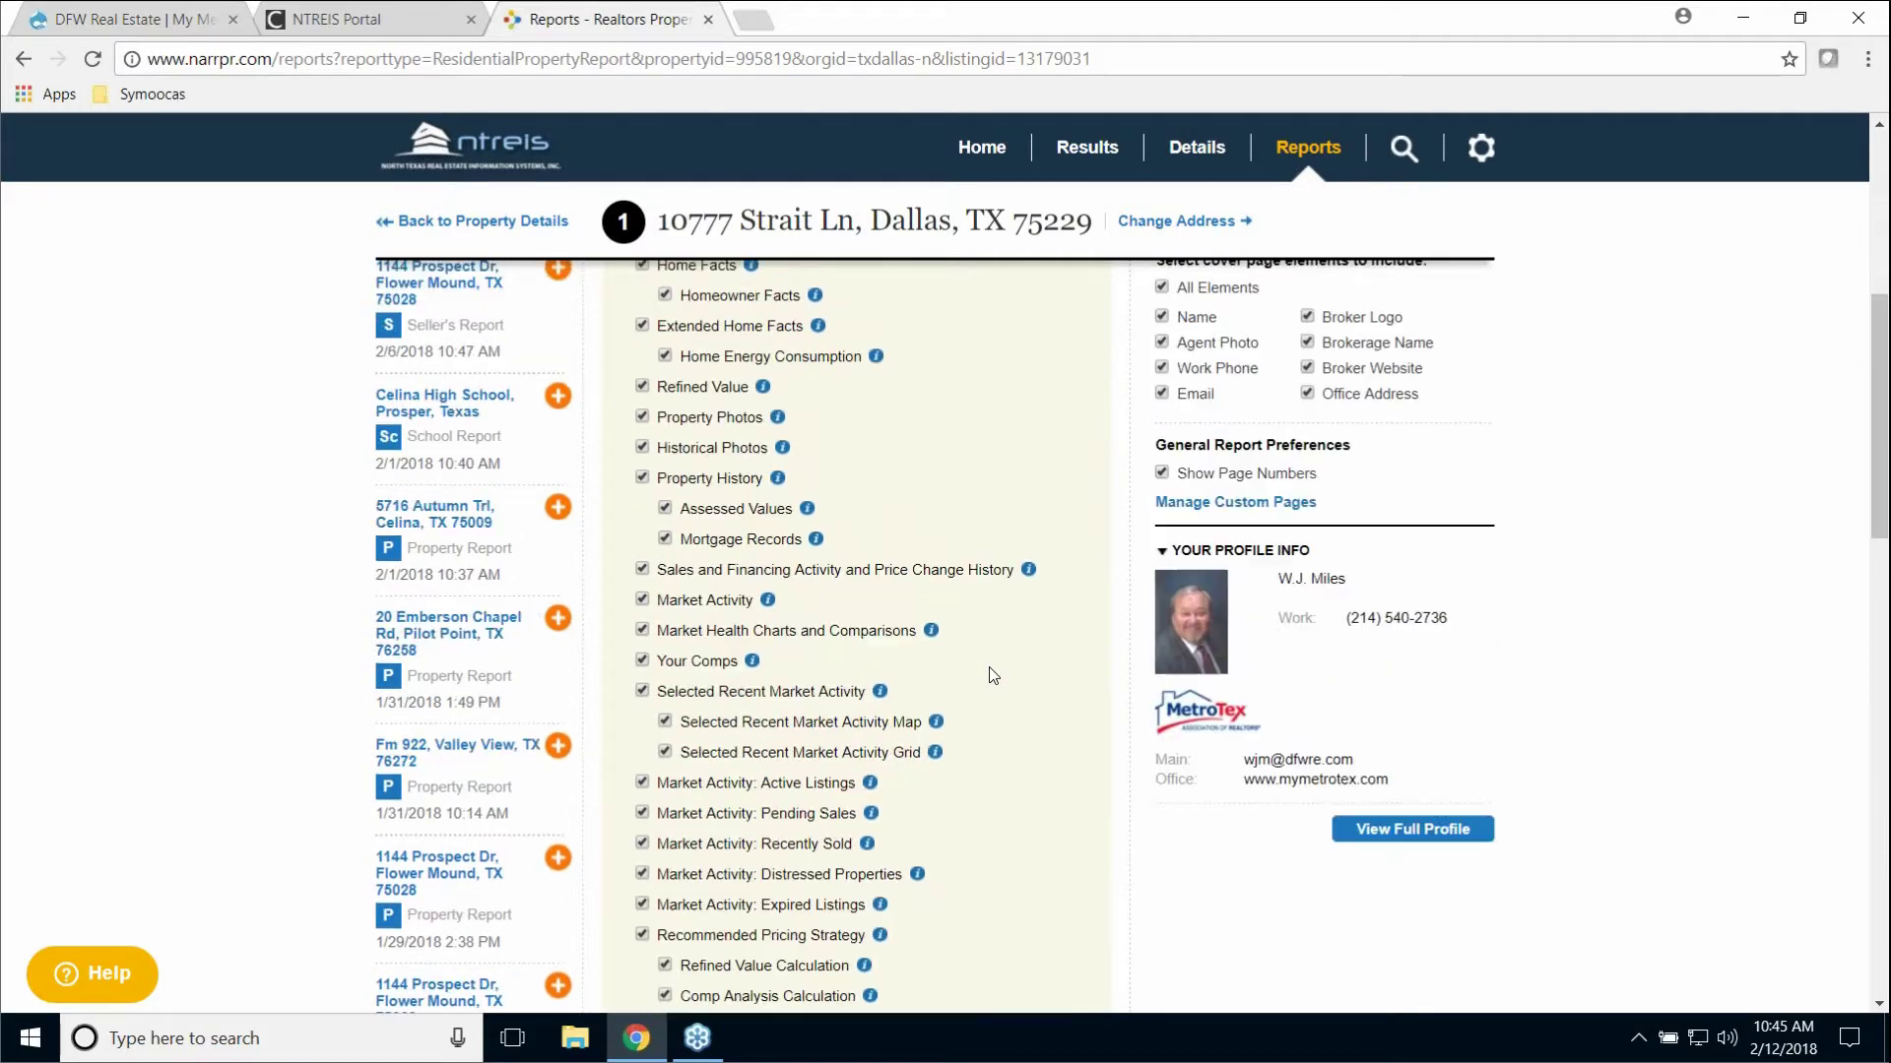
{"action": "scroll", "coordinate": [992, 675], "scroll_direction": "up", "scroll_amount": 4}
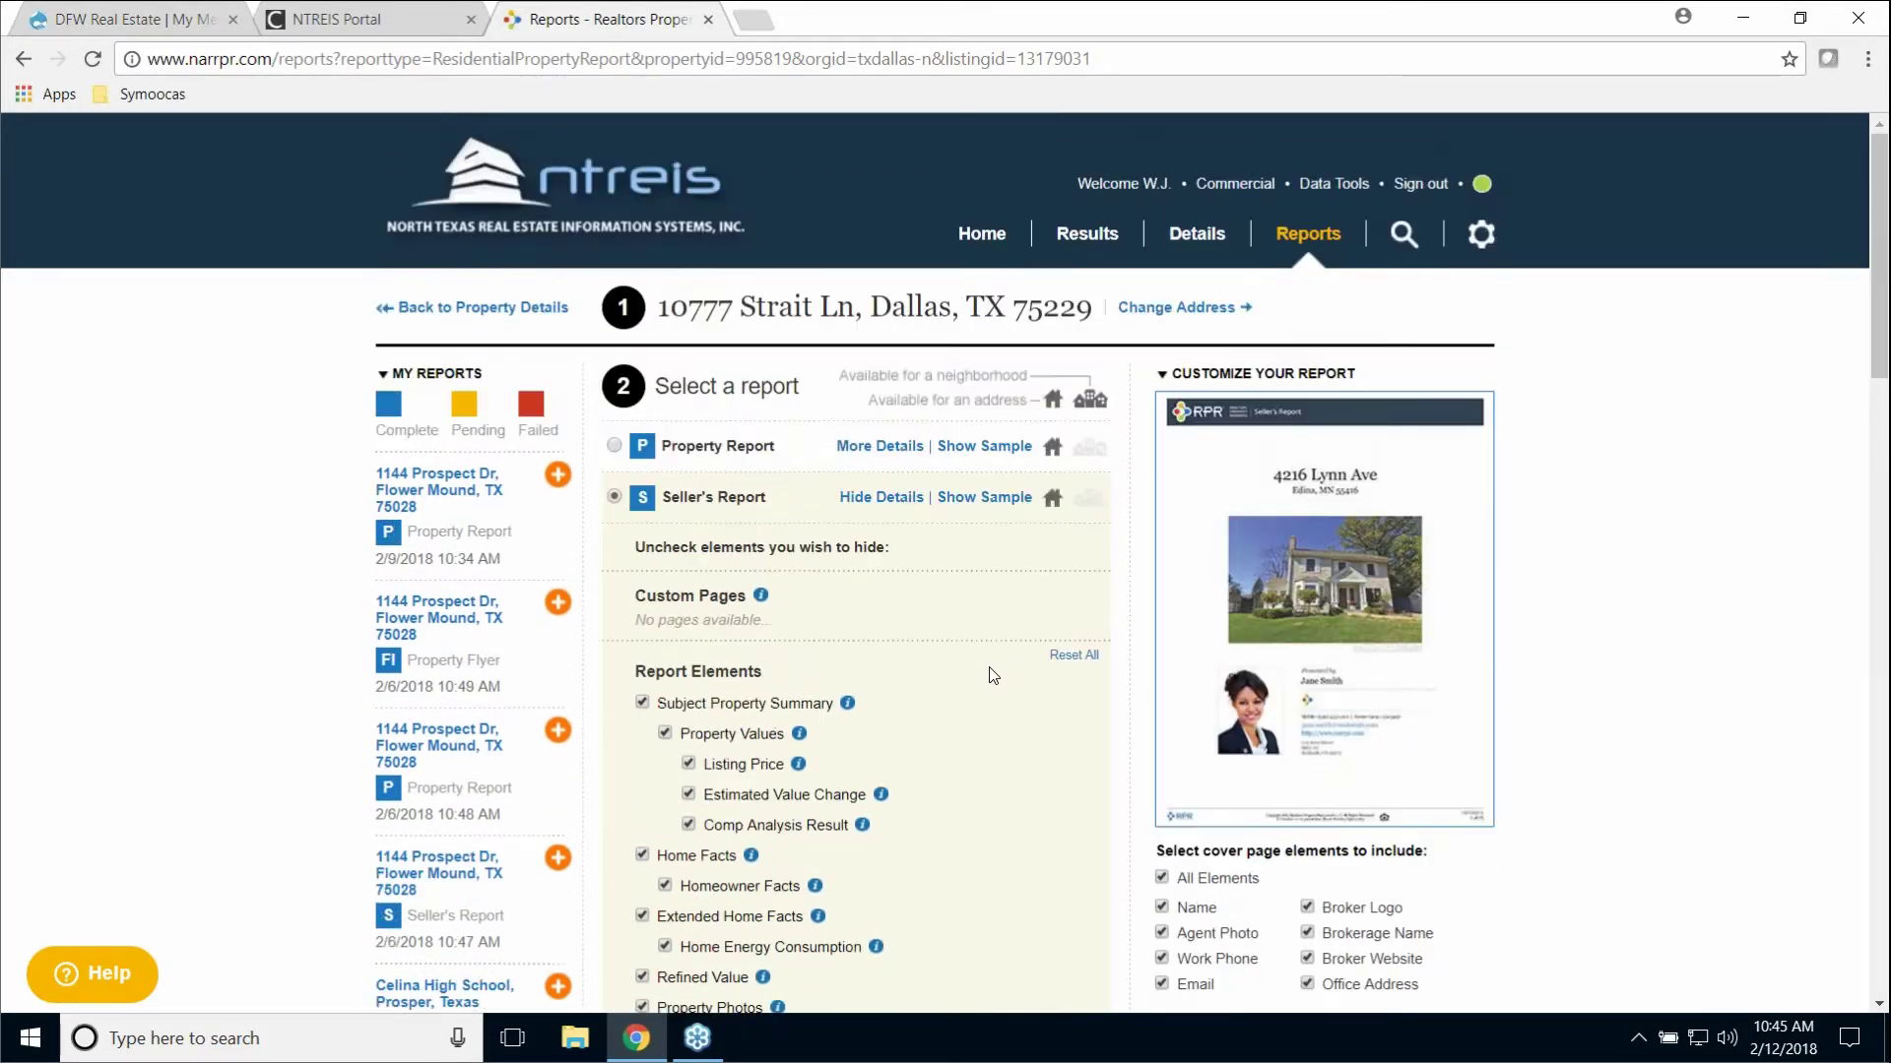
{"action": "scroll", "coordinate": [993, 674], "scroll_direction": "down", "scroll_amount": 2}
{"action": "scroll", "coordinate": [992, 675], "scroll_direction": "down", "scroll_amount": 6}
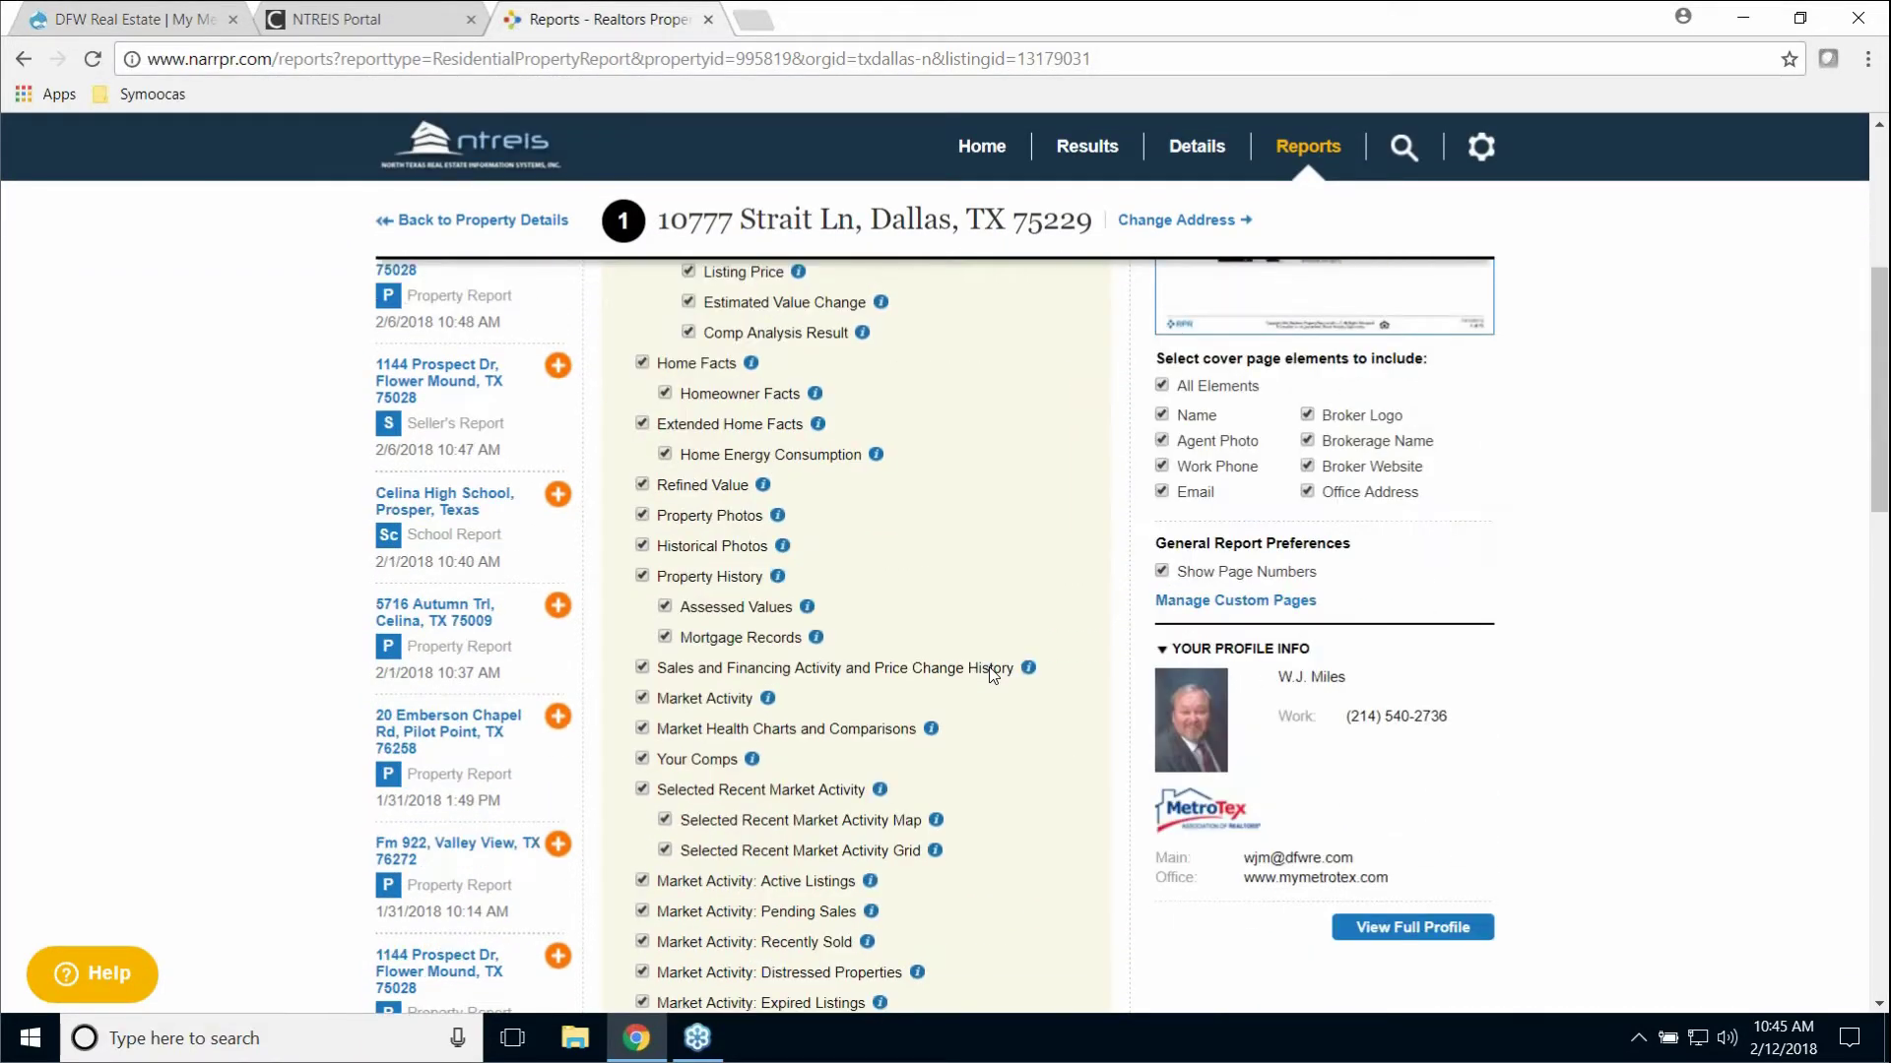
{"action": "scroll", "coordinate": [992, 674], "scroll_direction": "down", "scroll_amount": 1}
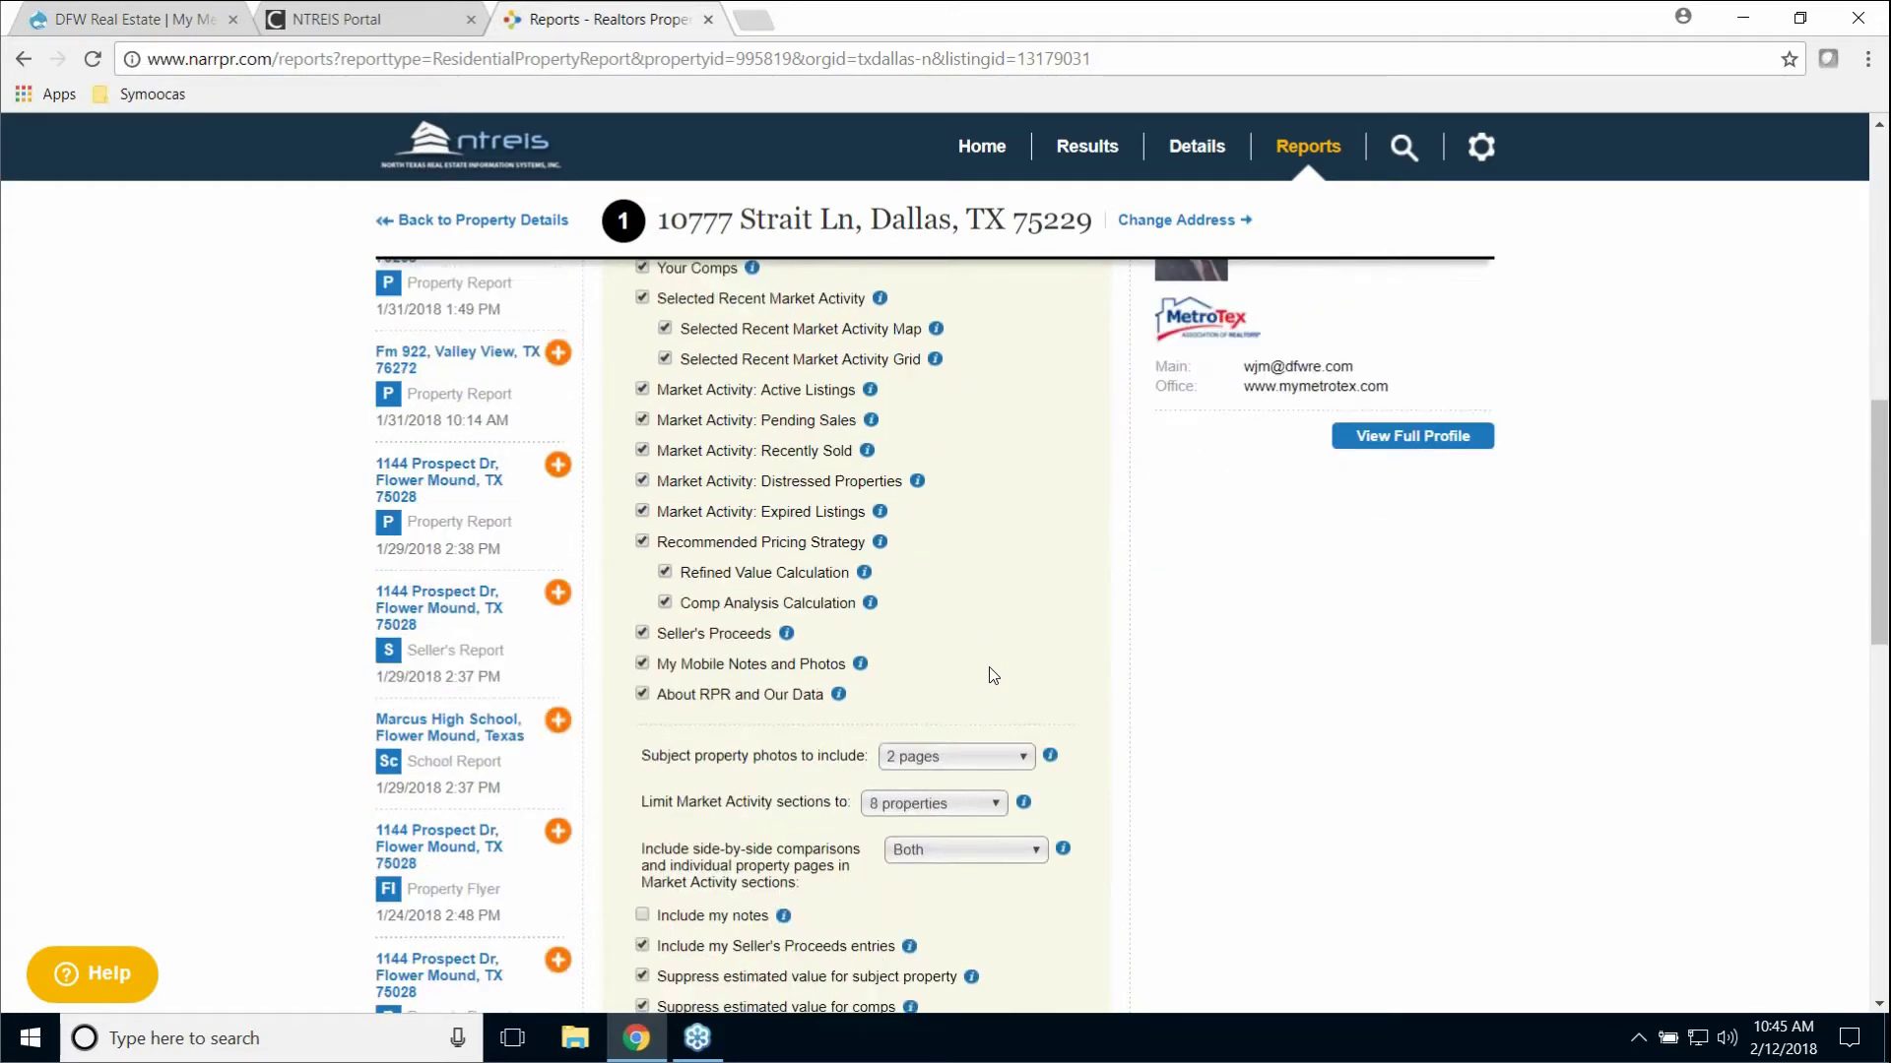
{"action": "left_click", "coordinate": [648, 514]}
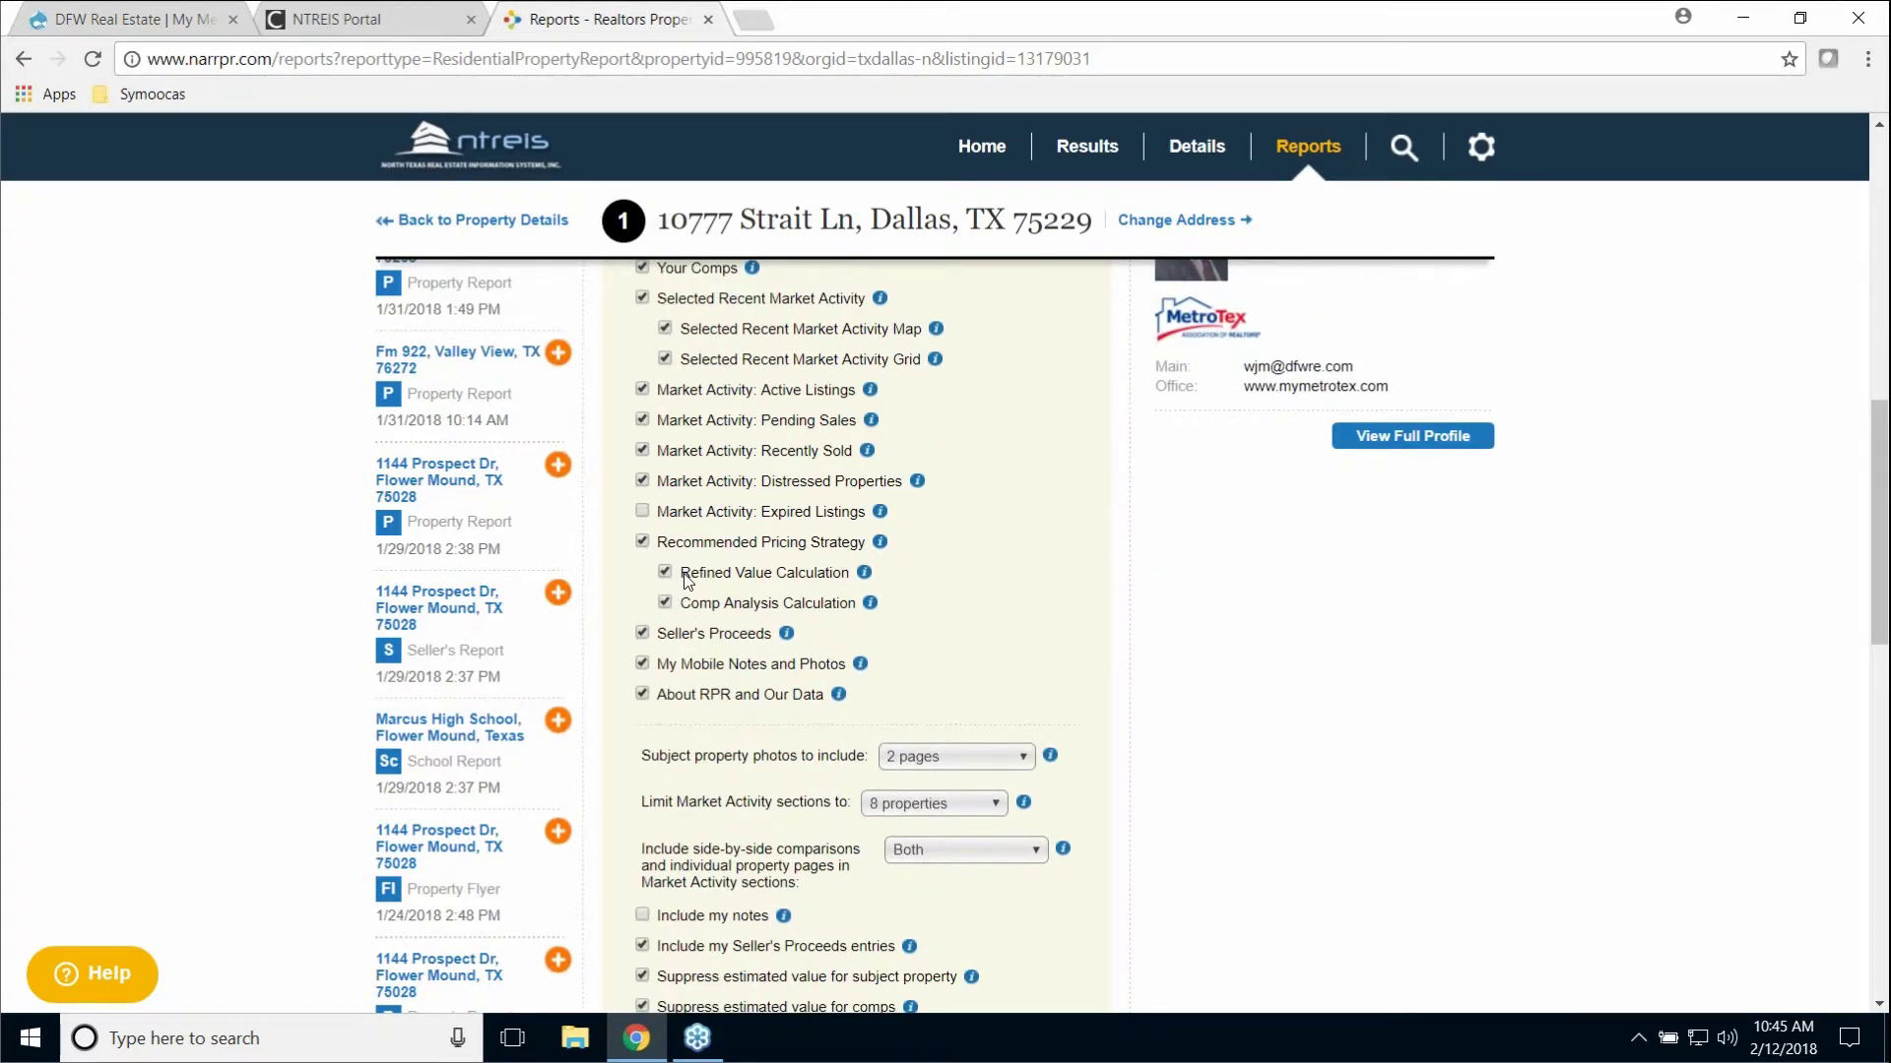
{"action": "left_click", "coordinate": [645, 482]}
Step: Collapse and re-expand the Seller's Report element options
{"action": "scroll", "coordinate": [1063, 579], "scroll_direction": "up", "scroll_amount": 2}
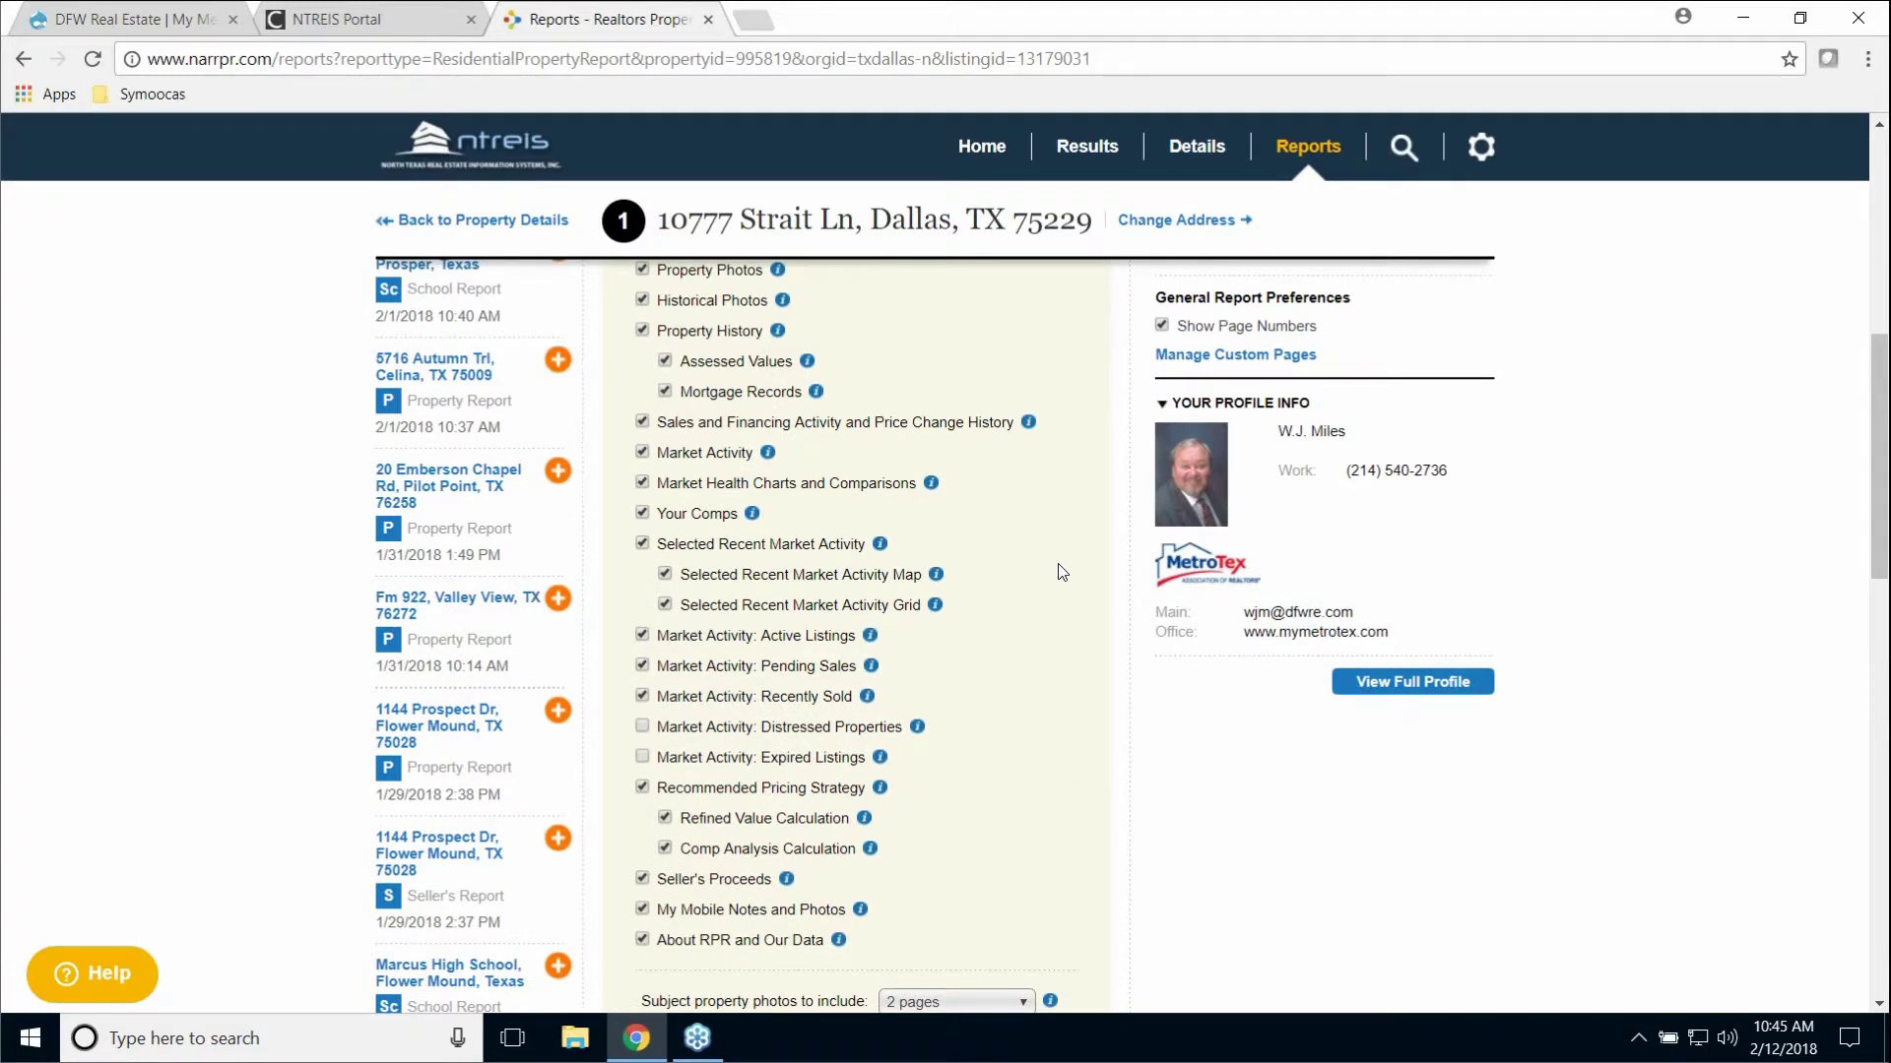
{"action": "scroll", "coordinate": [1061, 573], "scroll_direction": "up", "scroll_amount": 1}
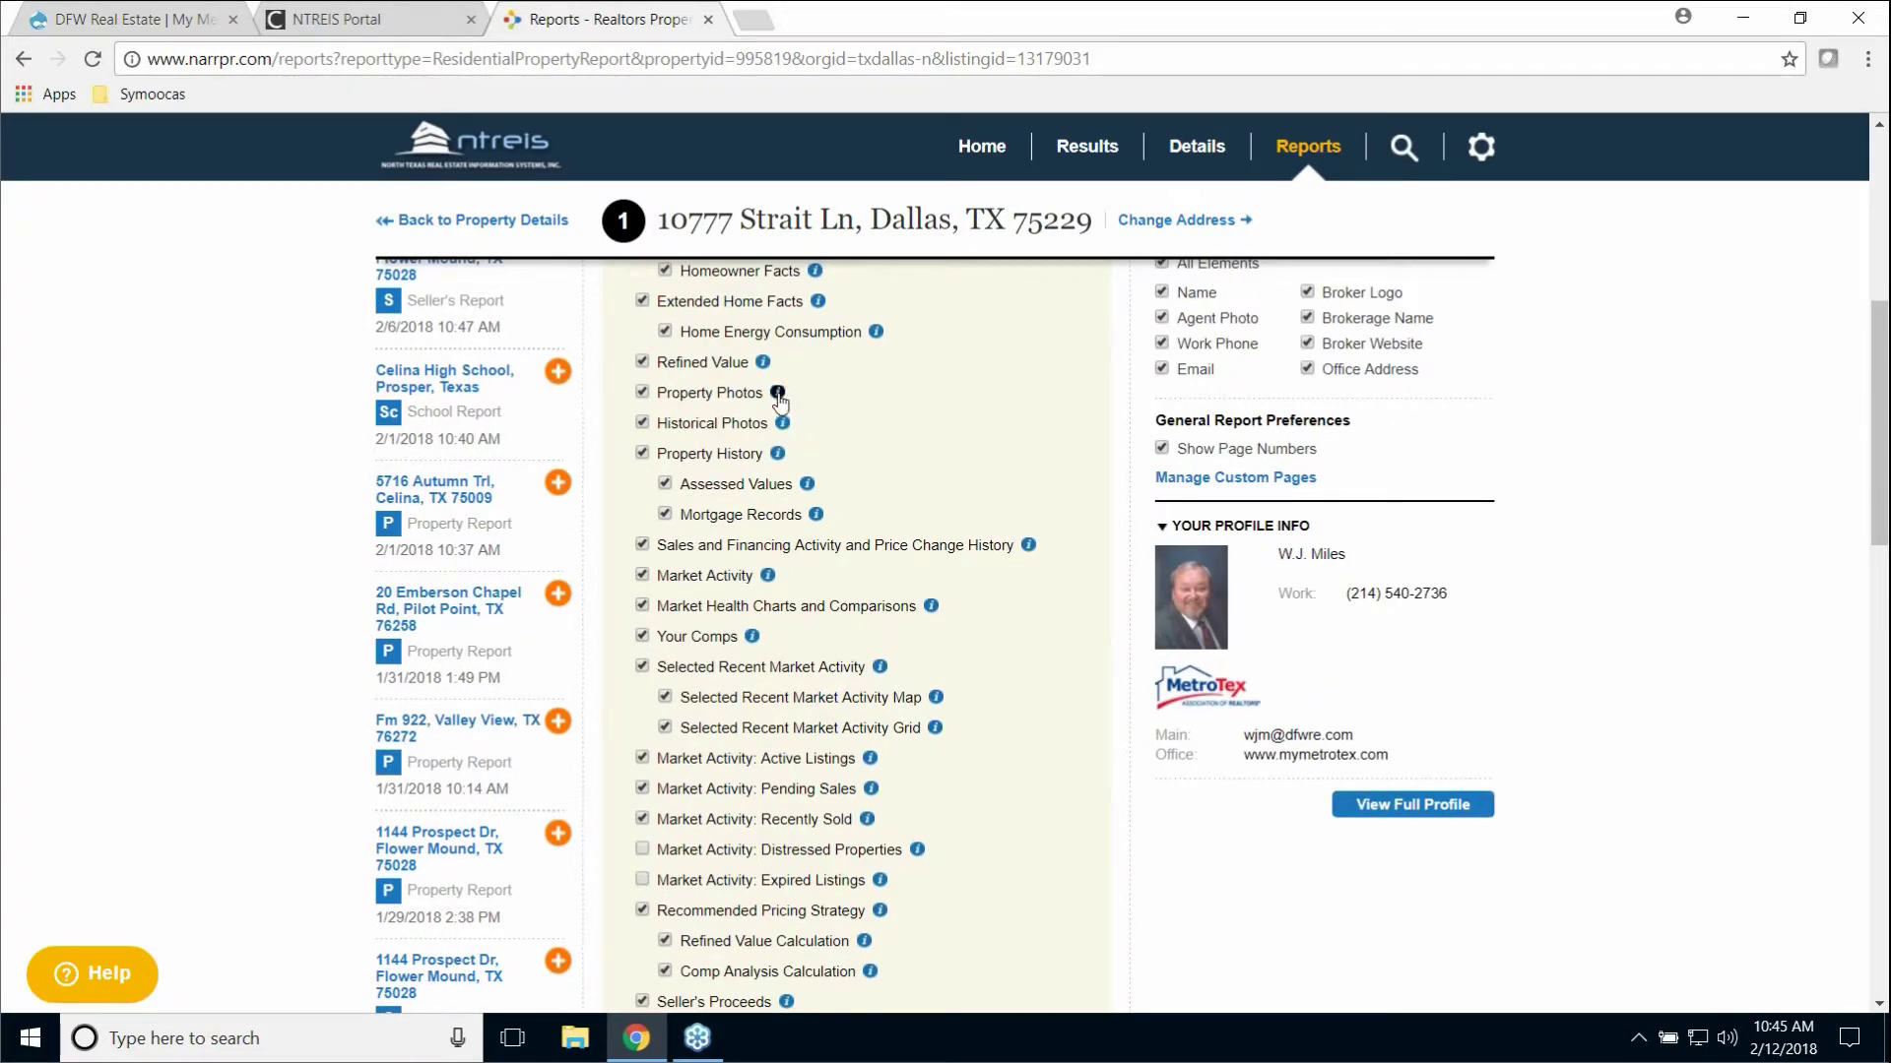
{"action": "mouse_move", "coordinate": [780, 399]}
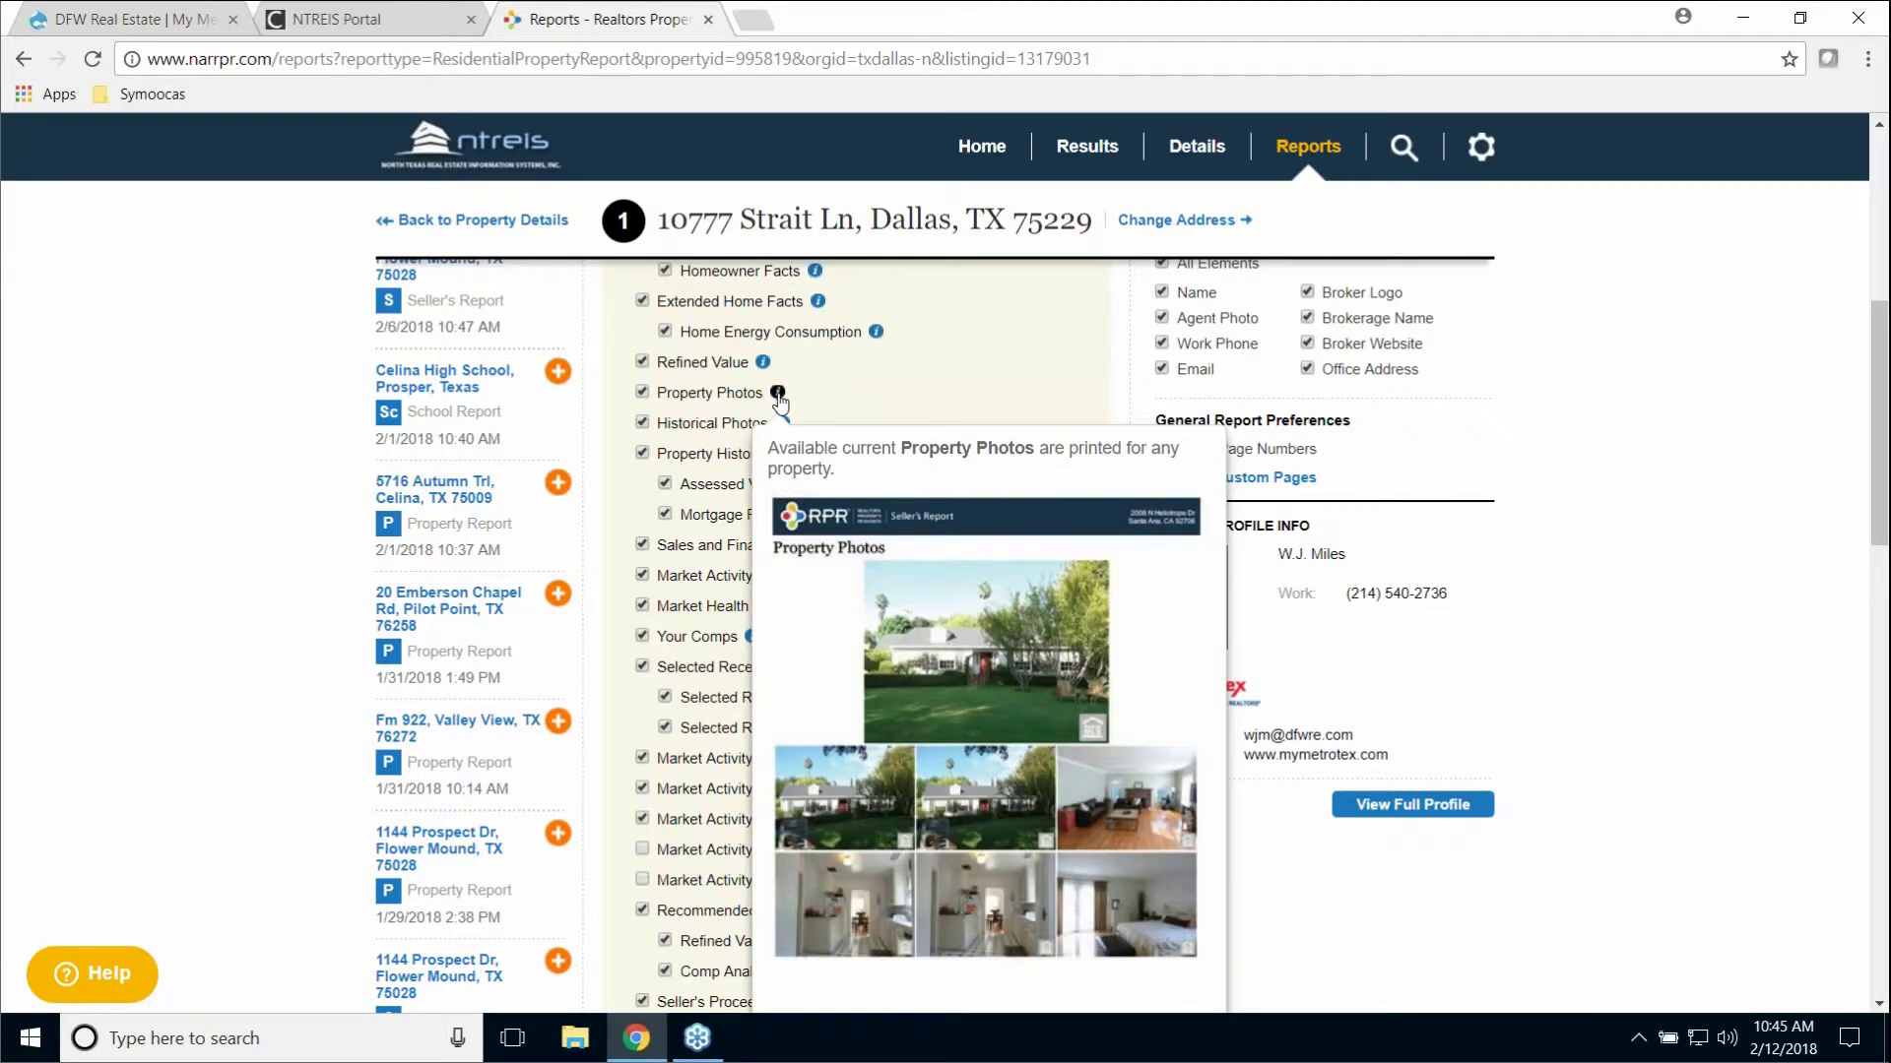
{"action": "mouse_move", "coordinate": [880, 342]}
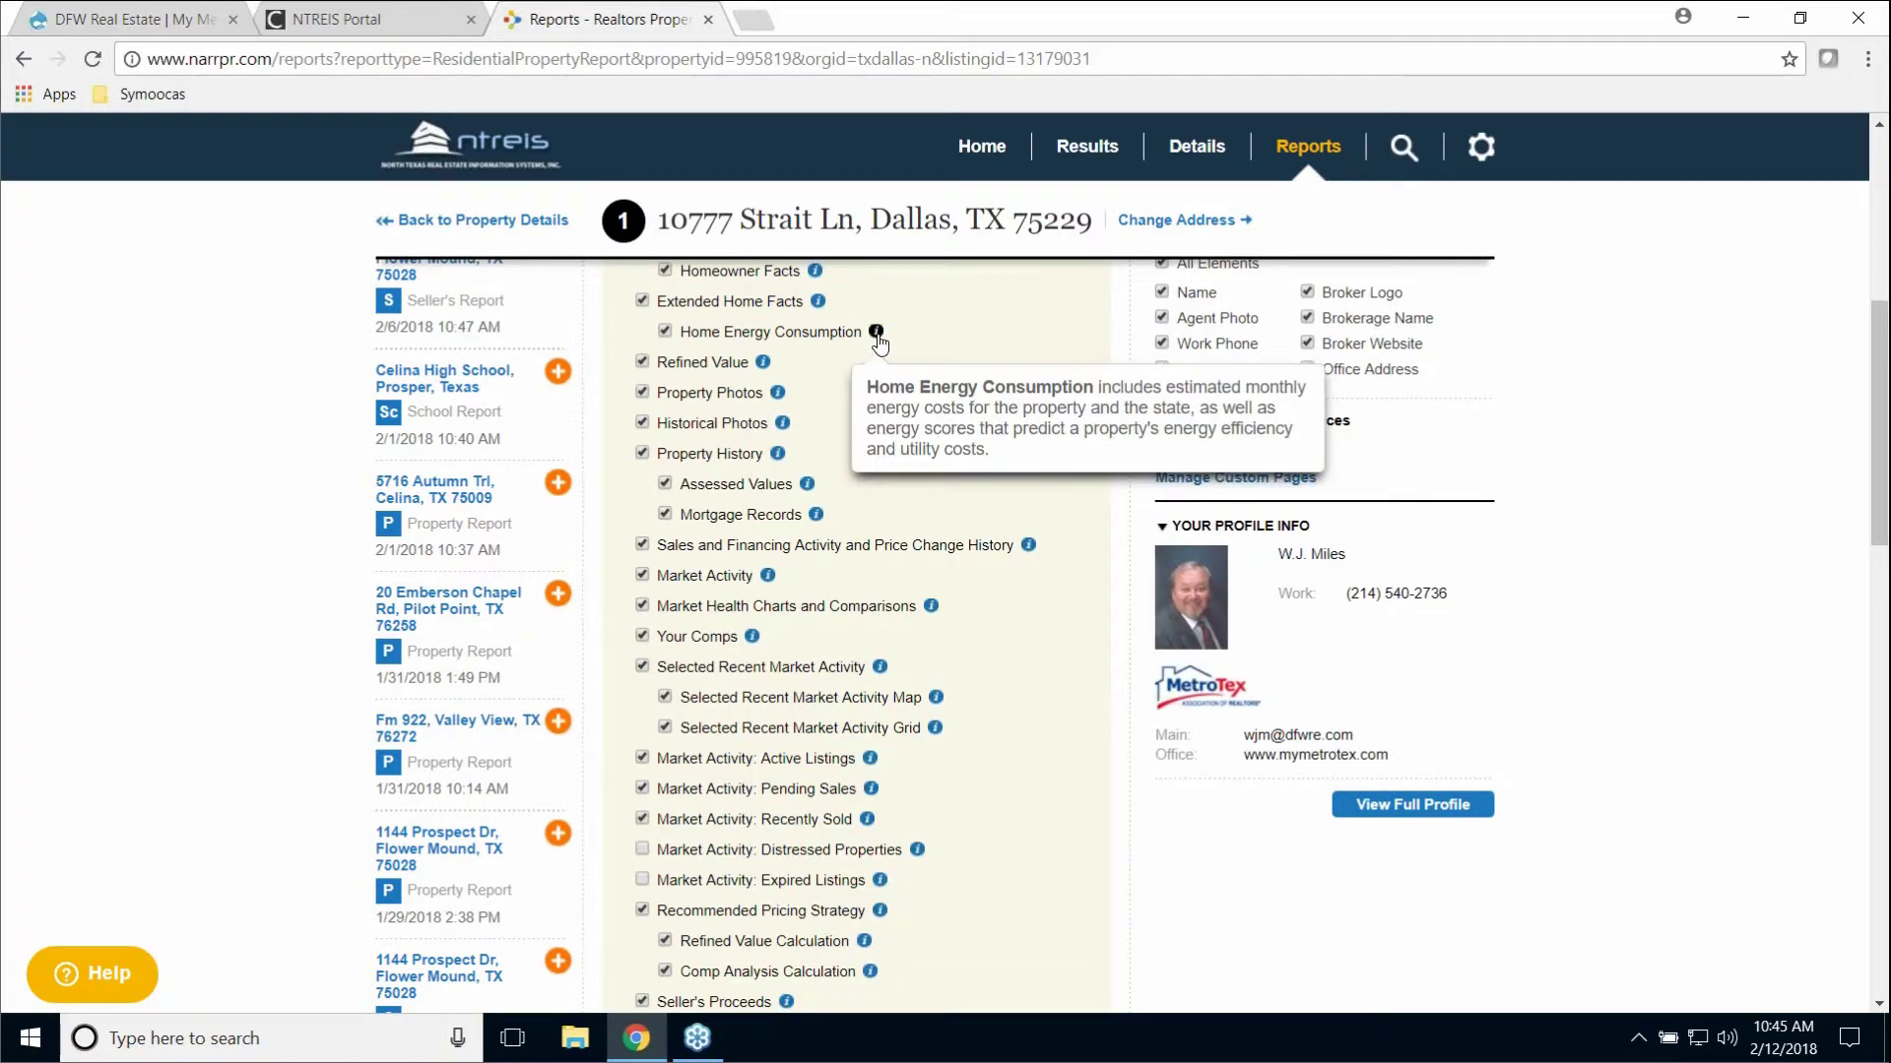
{"action": "mouse_move", "coordinate": [773, 365]}
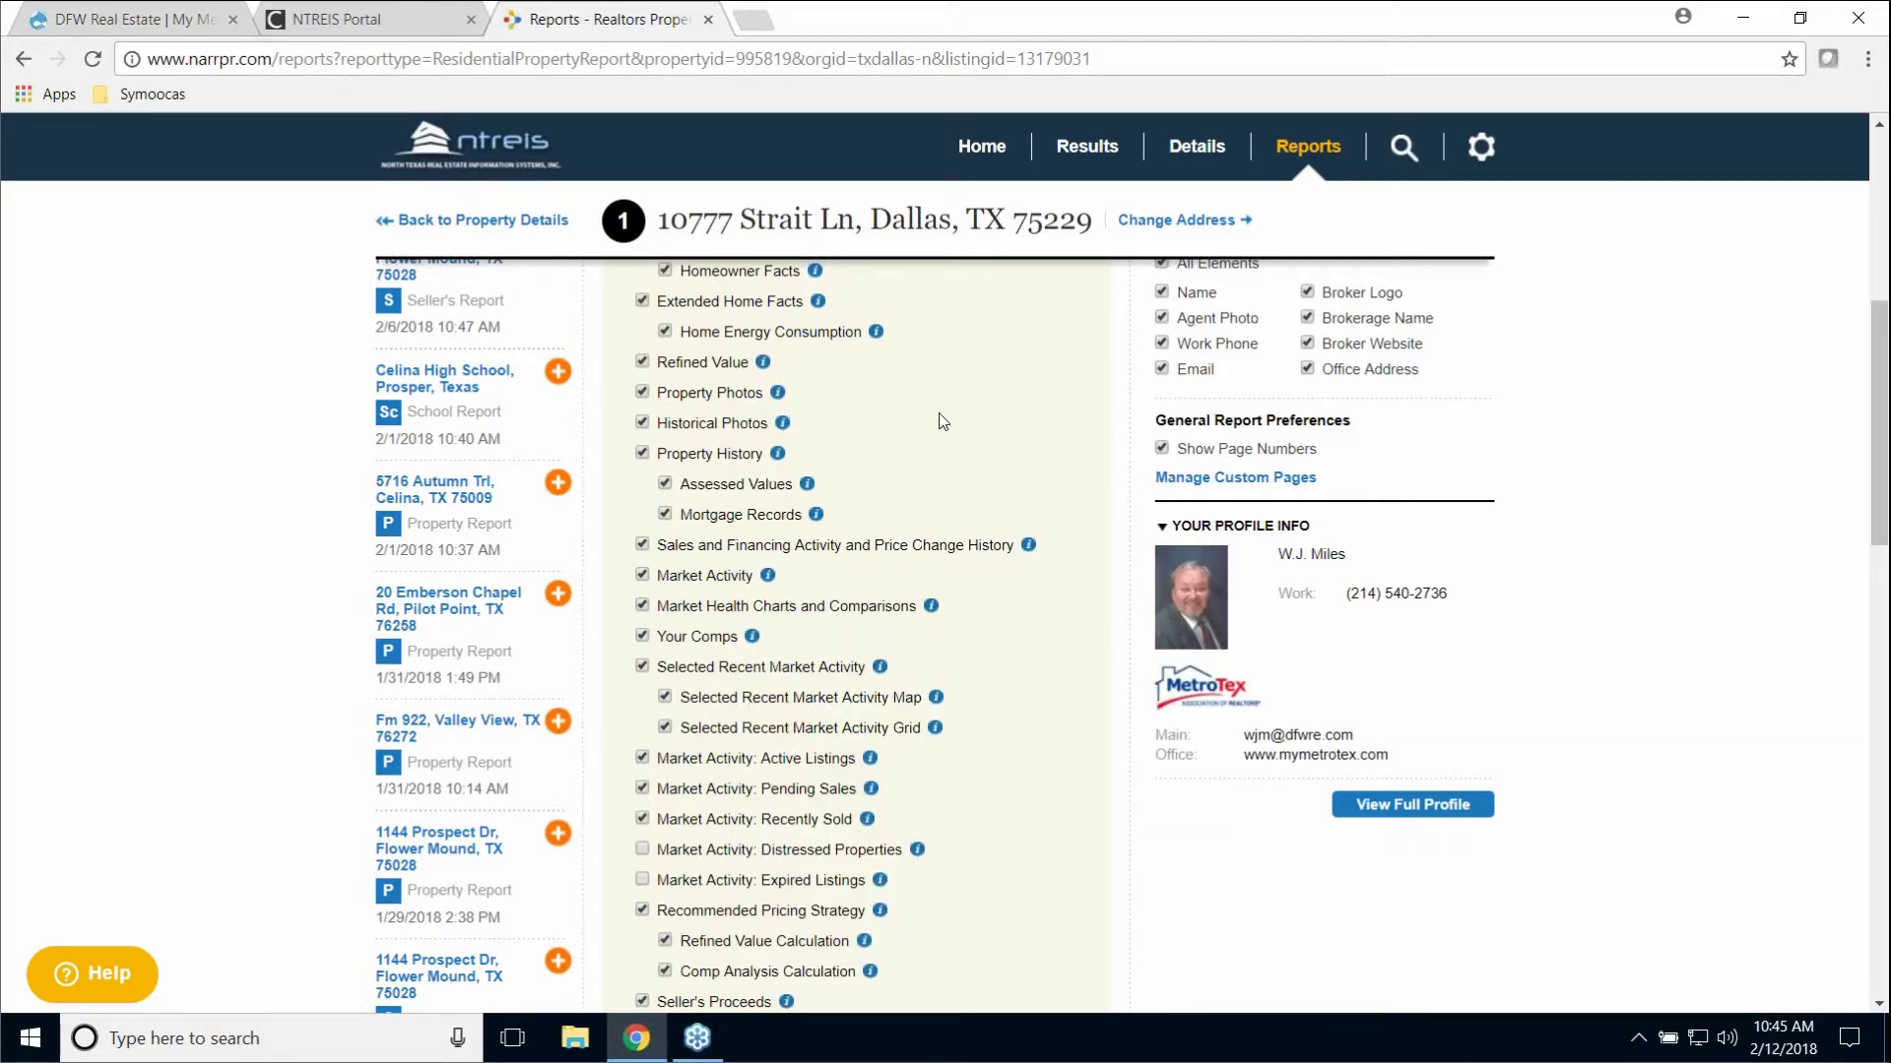
{"action": "scroll", "coordinate": [943, 422], "scroll_direction": "down", "scroll_amount": 1}
{"action": "mouse_move", "coordinate": [930, 485]}
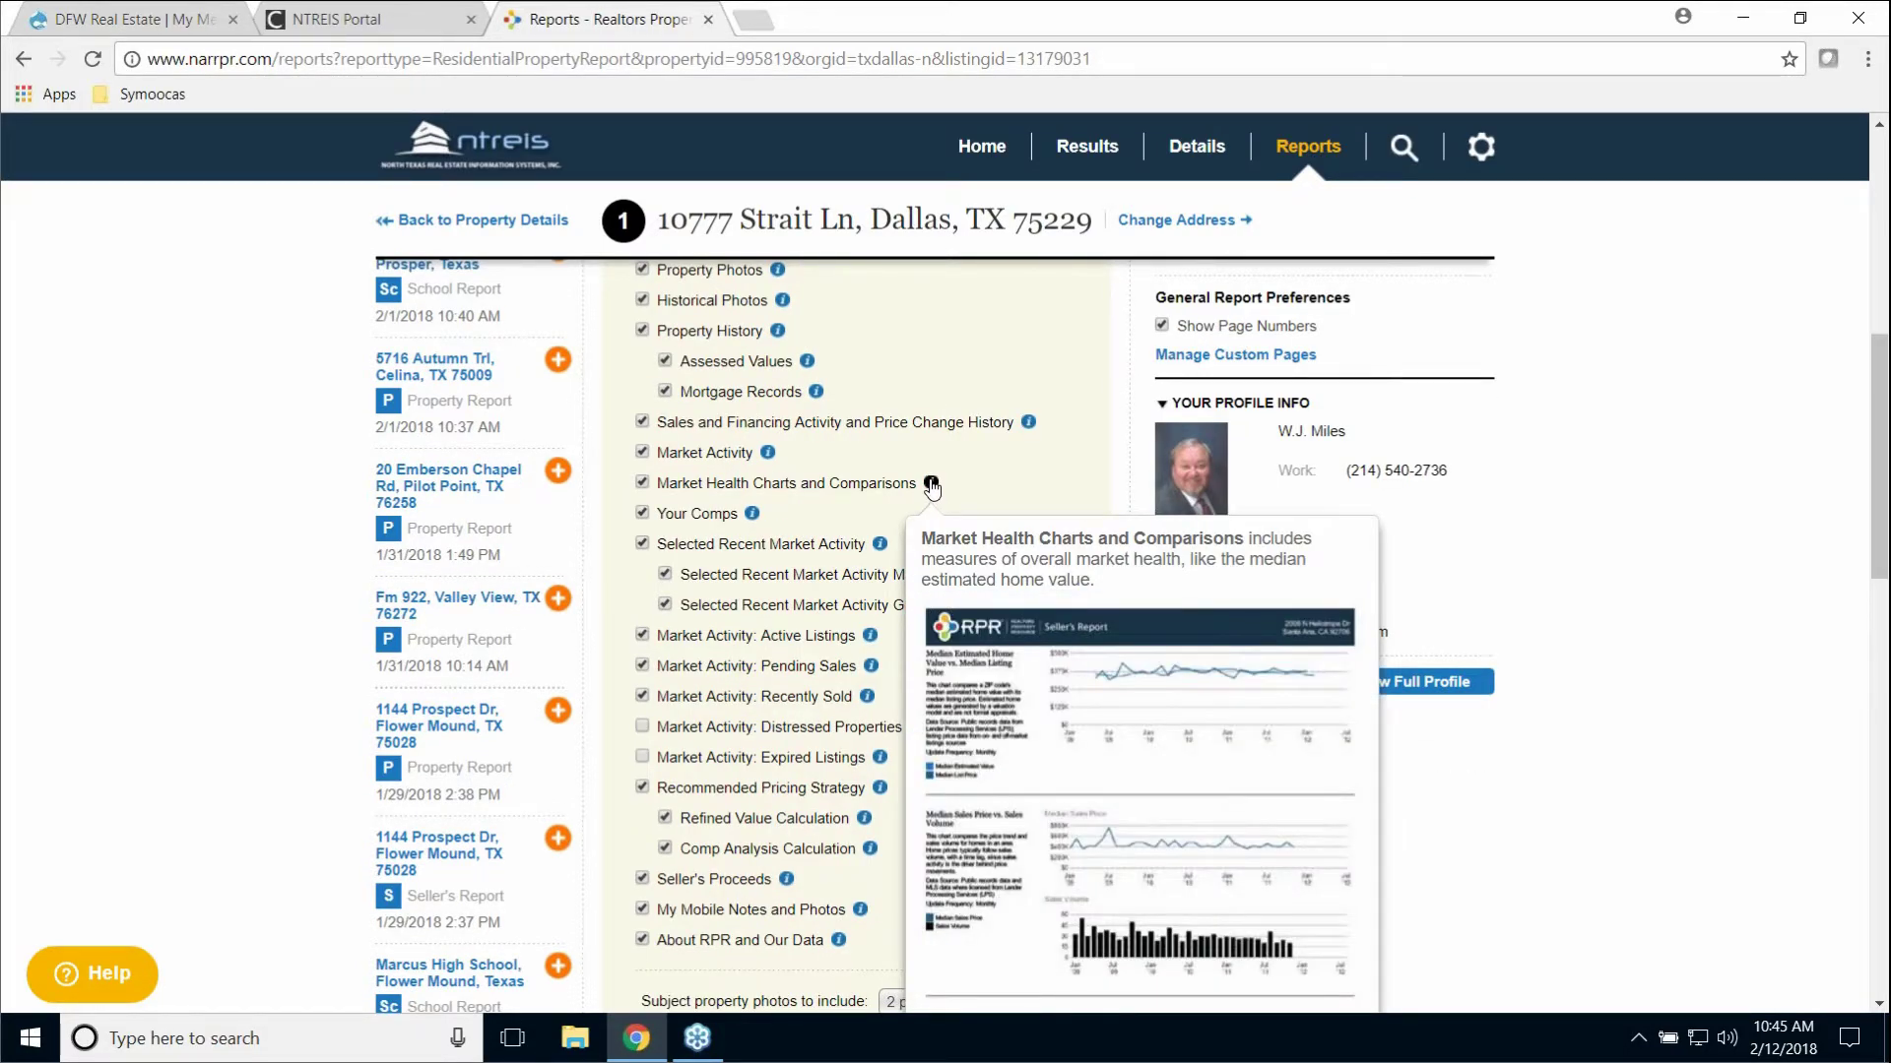
{"action": "mouse_move", "coordinate": [754, 514]}
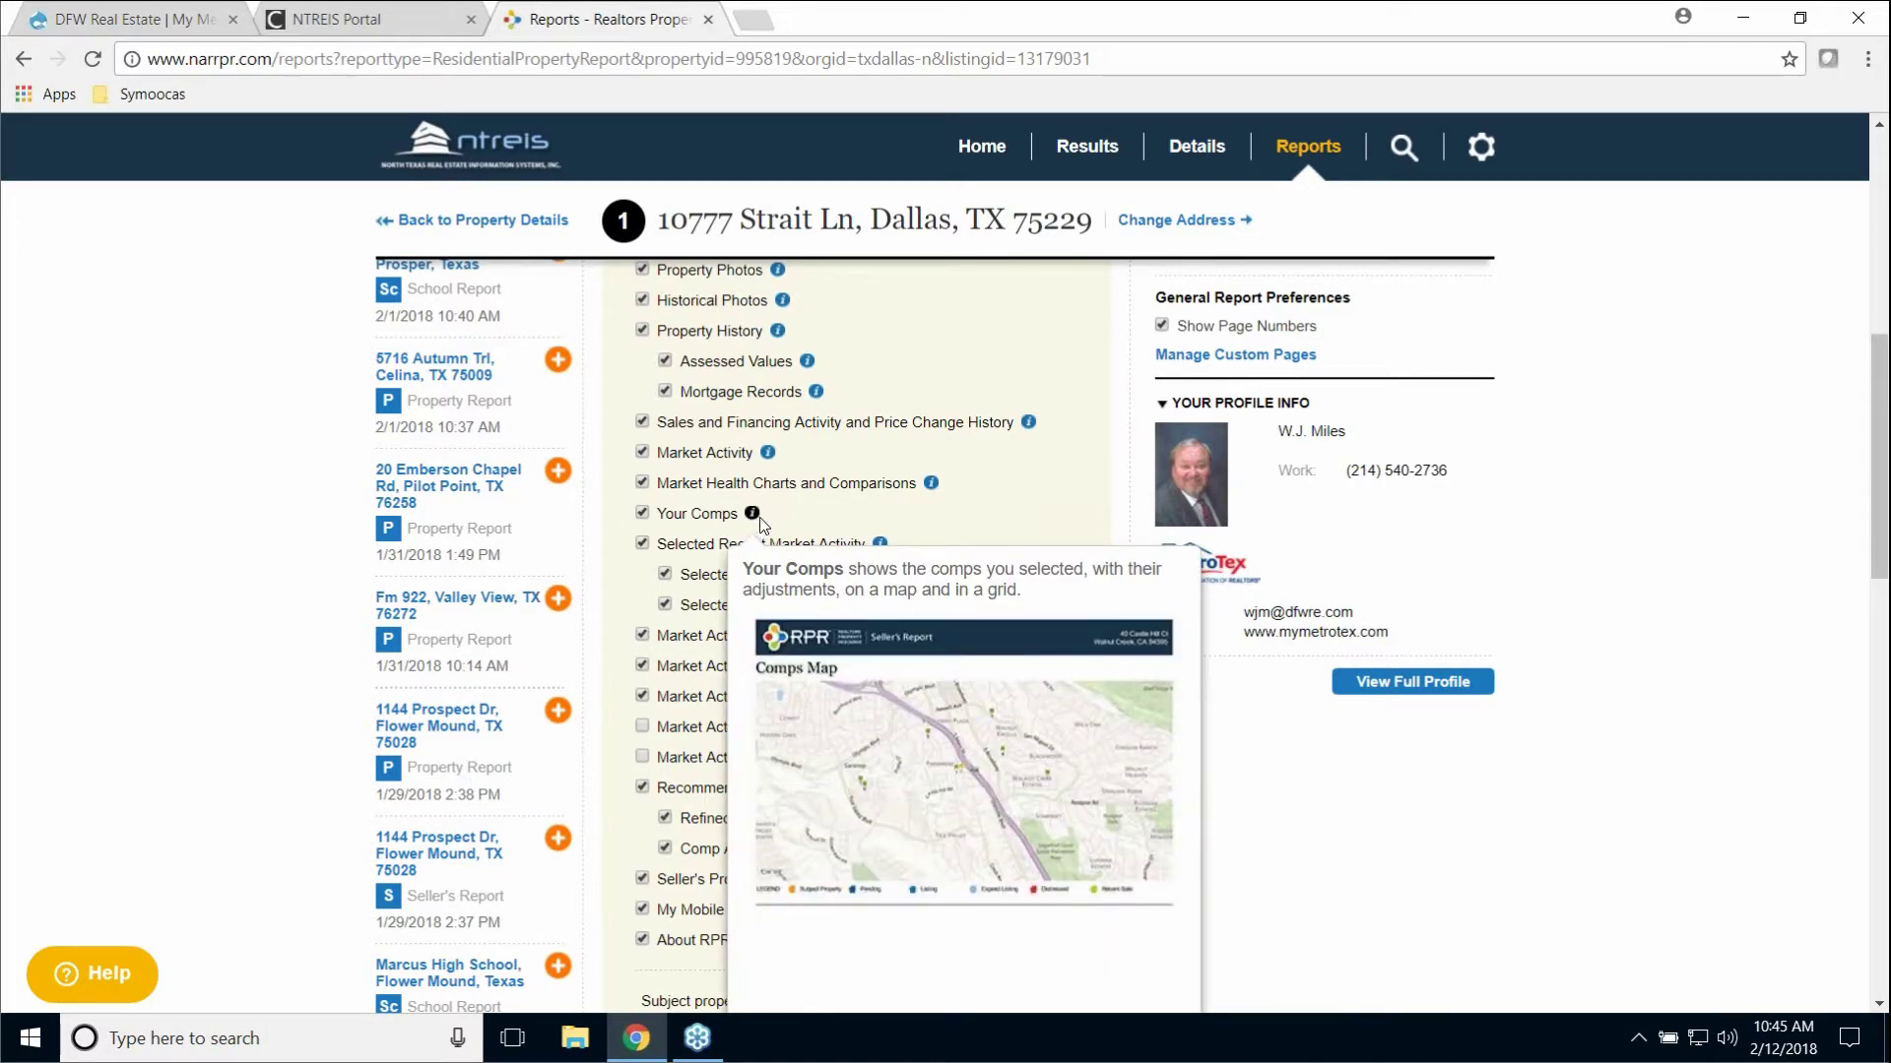
{"action": "scroll", "coordinate": [1025, 495], "scroll_direction": "down", "scroll_amount": 6}
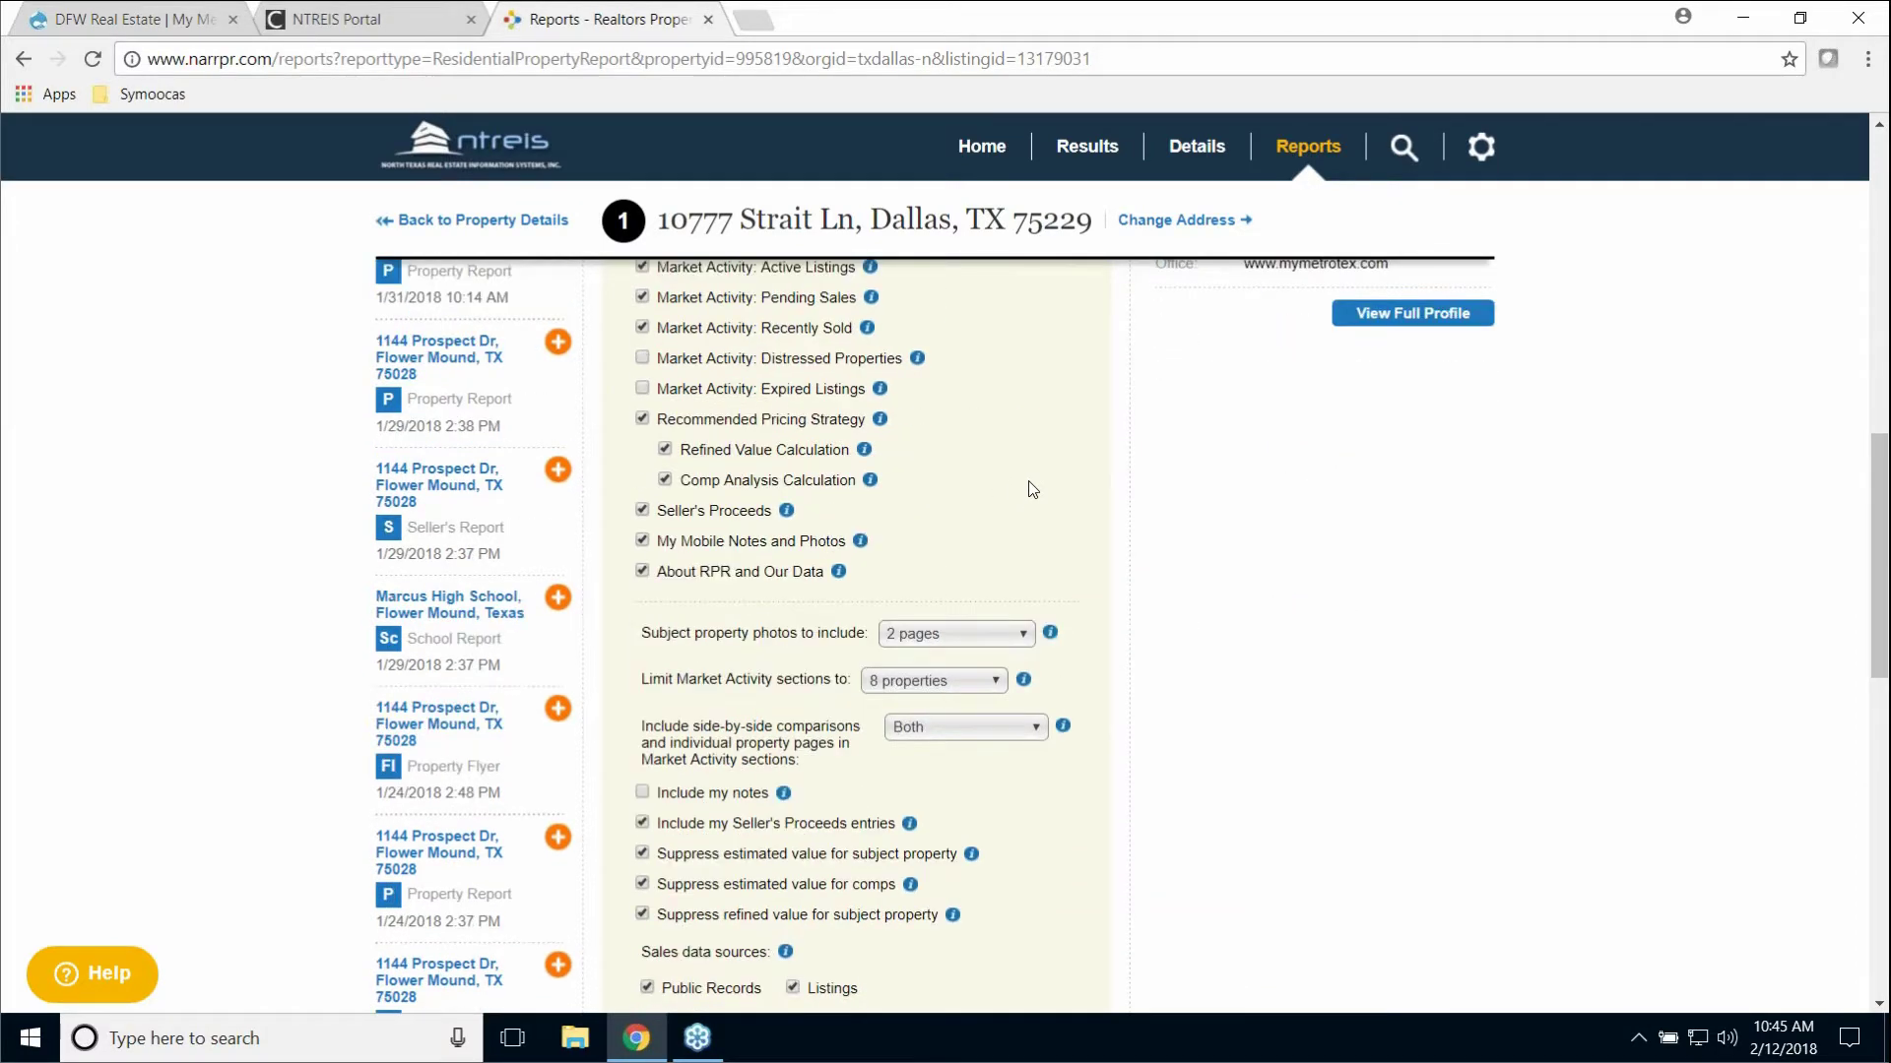
{"action": "scroll", "coordinate": [1024, 490], "scroll_direction": "up", "scroll_amount": 8}
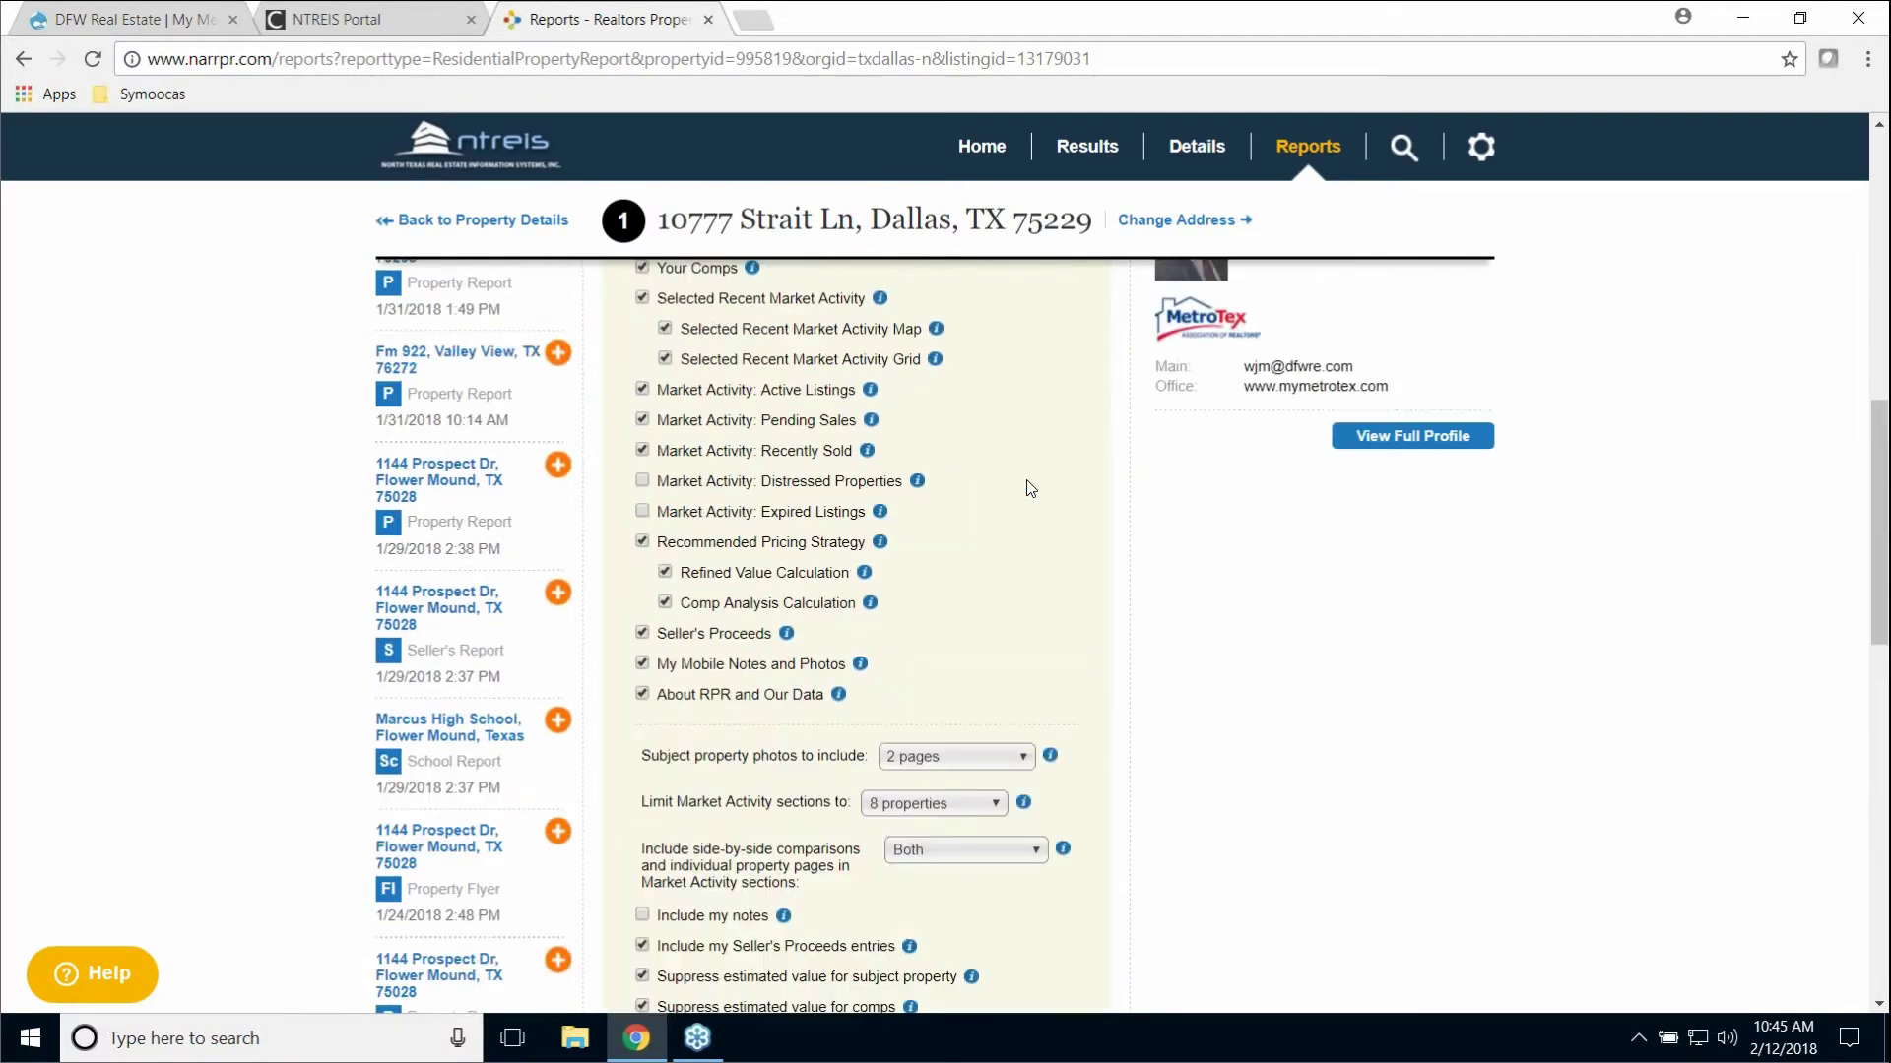
{"action": "scroll", "coordinate": [1022, 489], "scroll_direction": "up", "scroll_amount": 5}
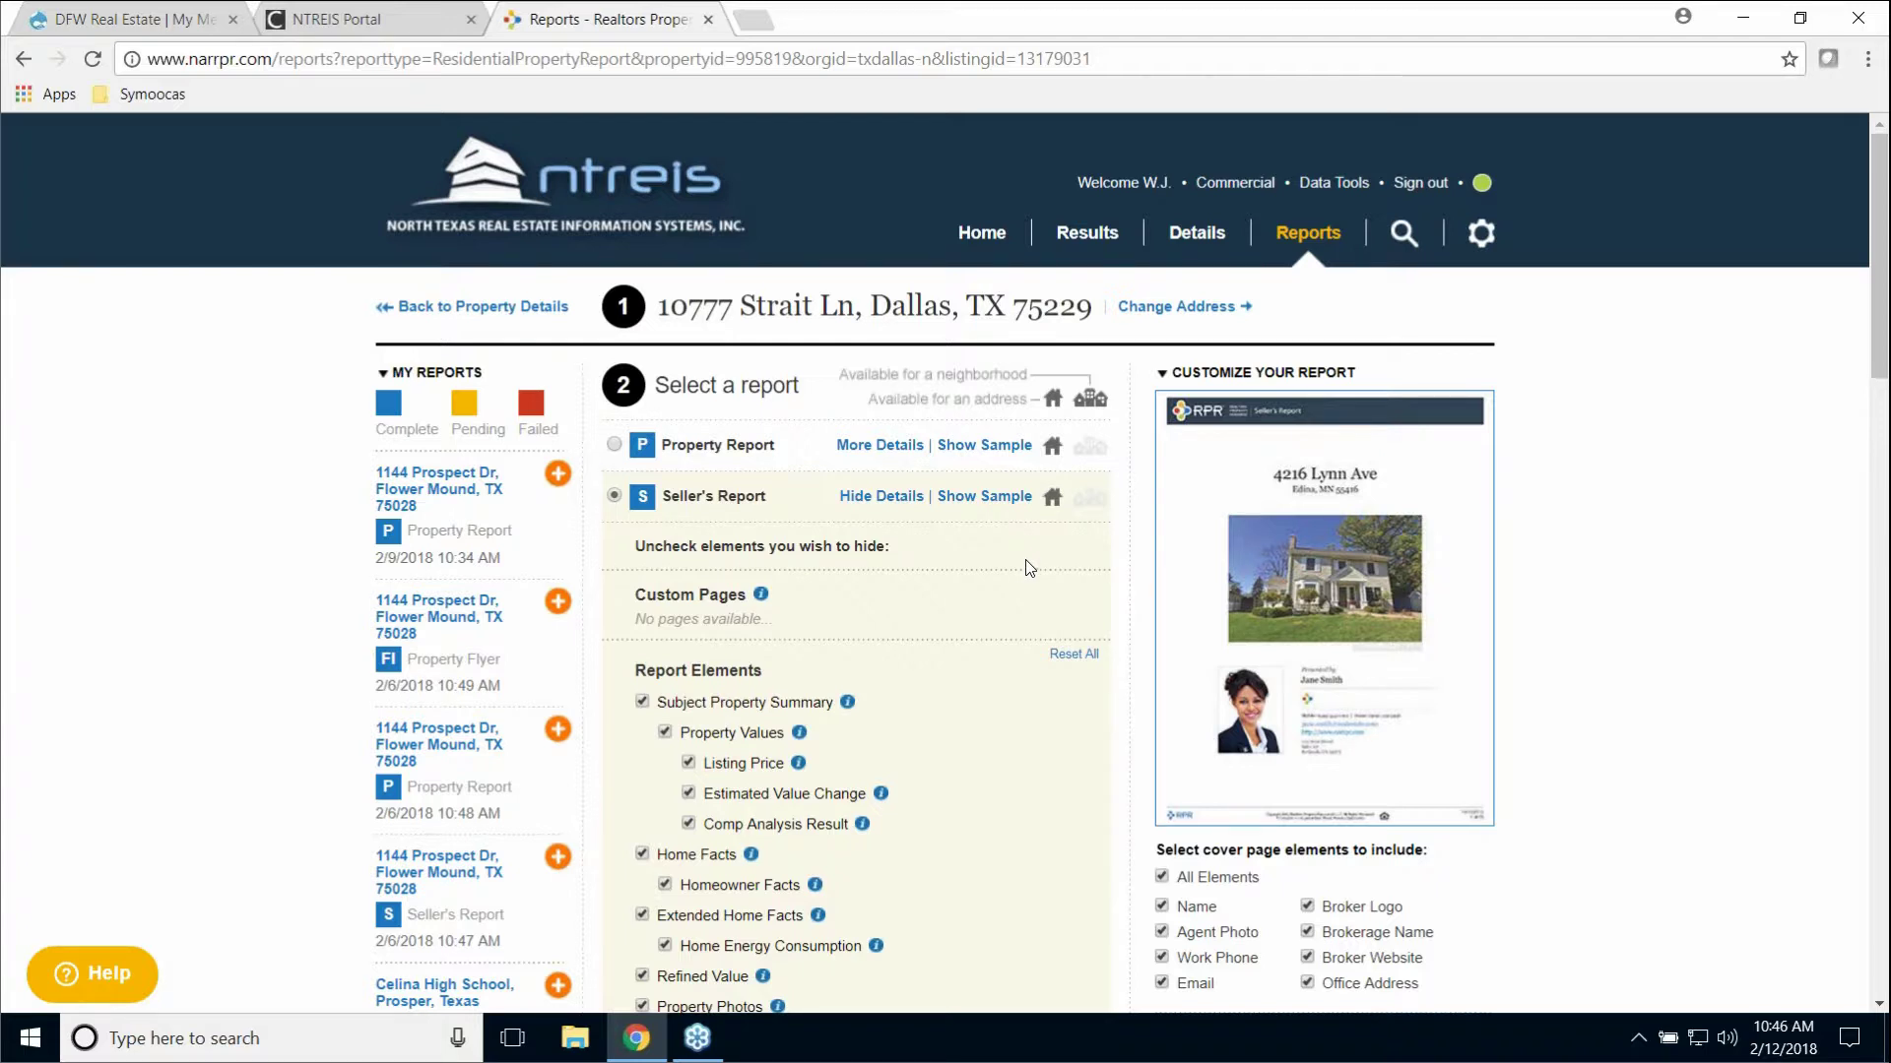
{"action": "left_click", "coordinate": [877, 497]}
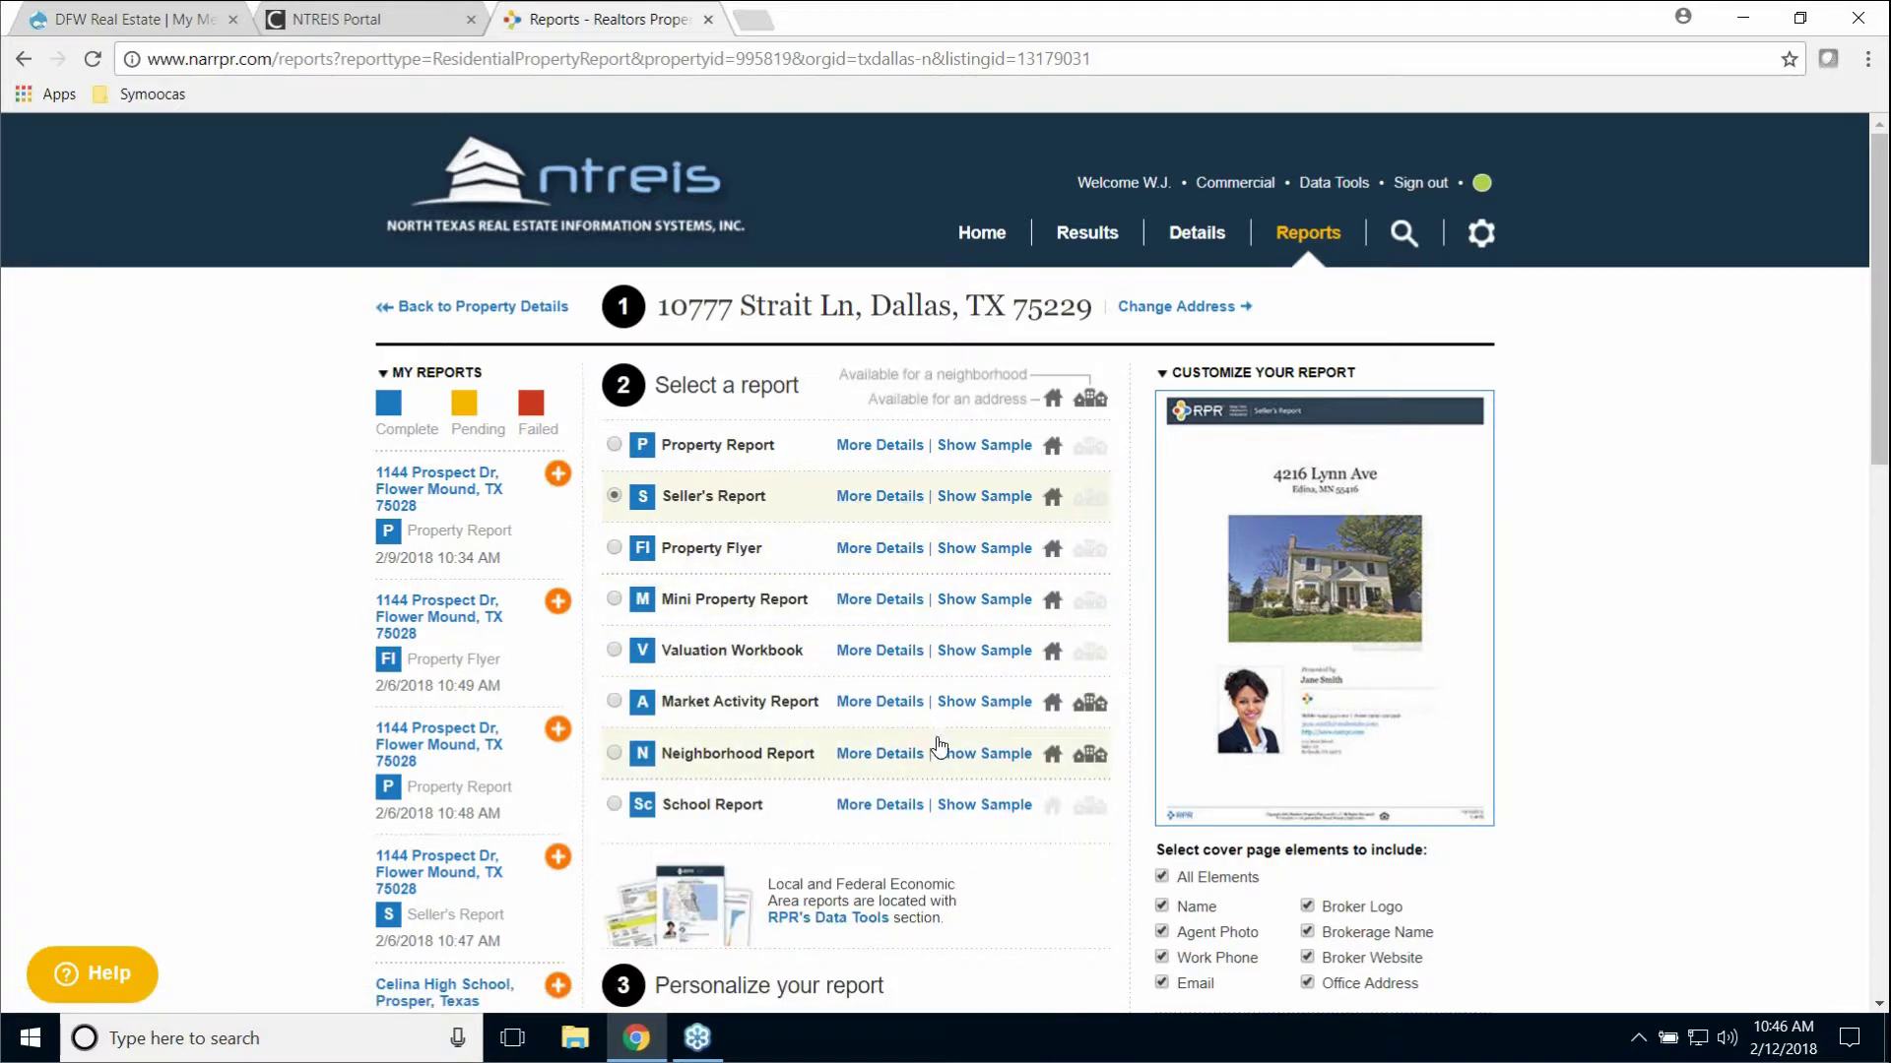
{"action": "left_click", "coordinate": [879, 496]}
{"action": "scroll", "coordinate": [994, 727], "scroll_direction": "down", "scroll_amount": 15}
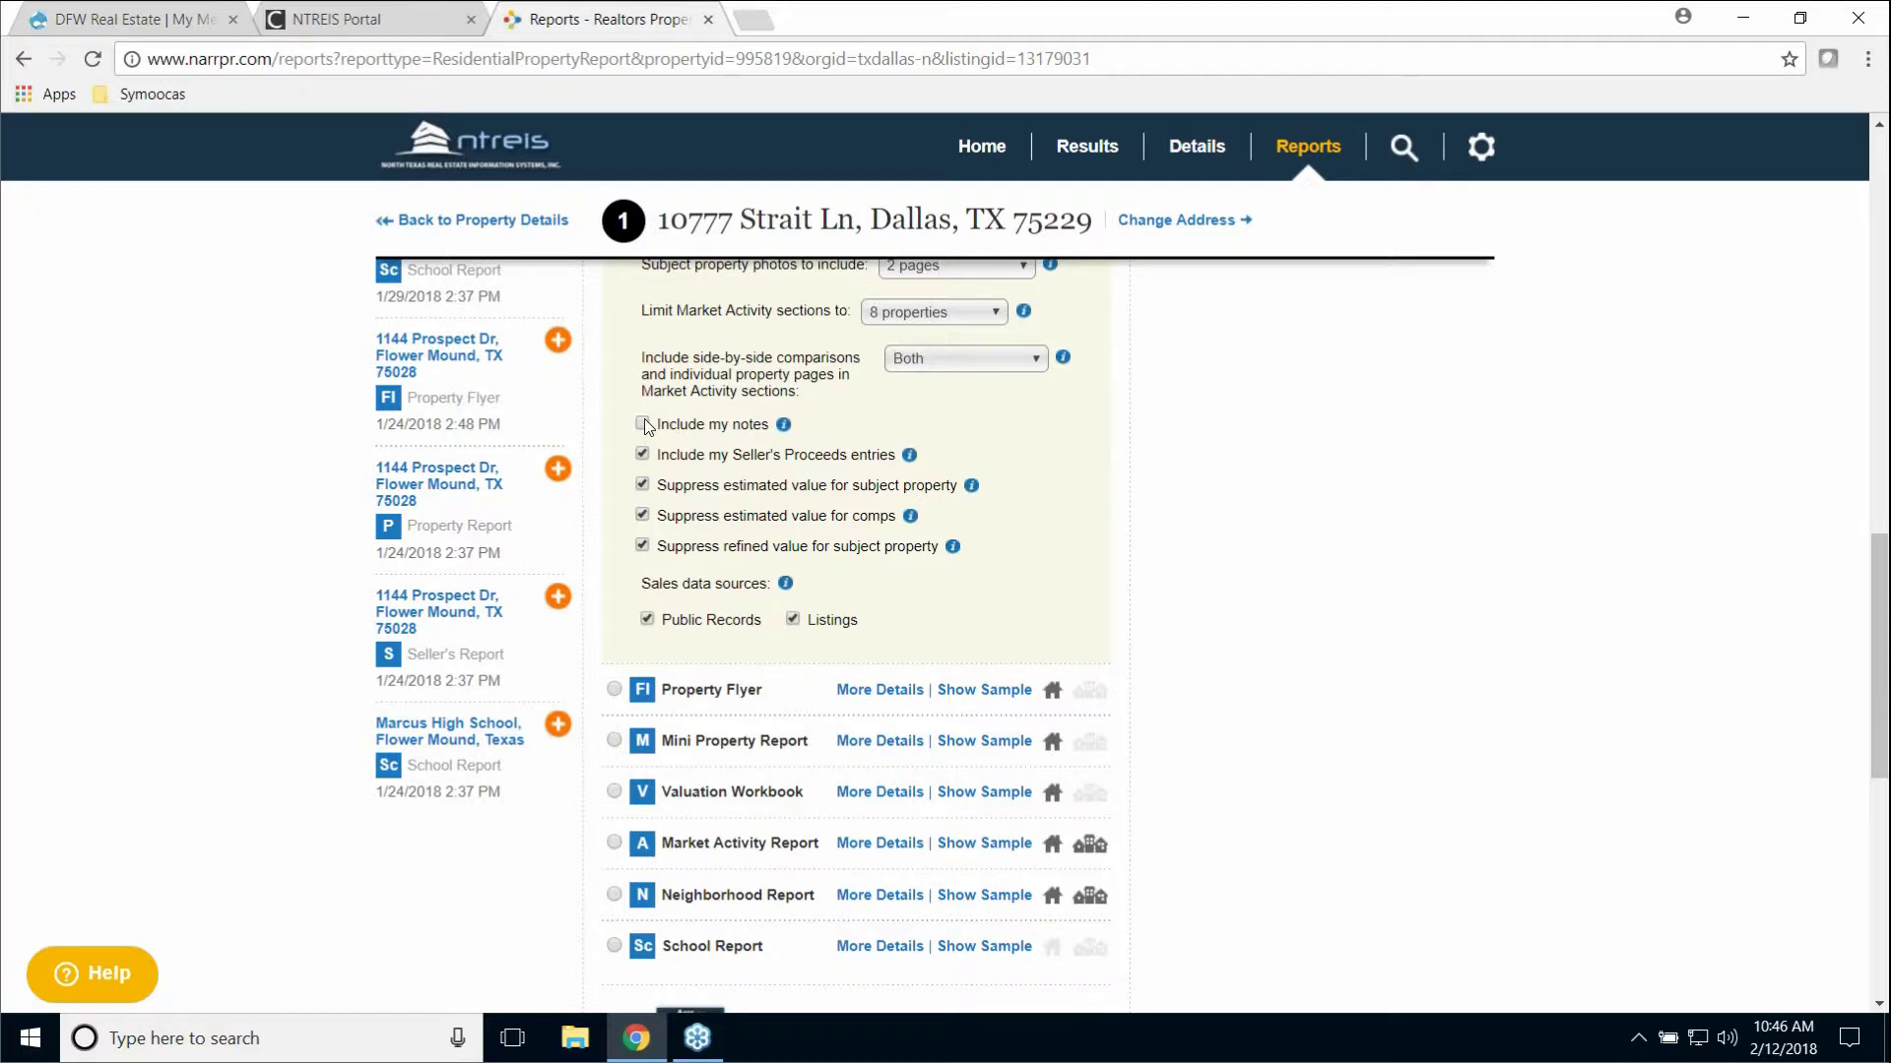
{"action": "scroll", "coordinate": [872, 550], "scroll_direction": "up", "scroll_amount": 9}
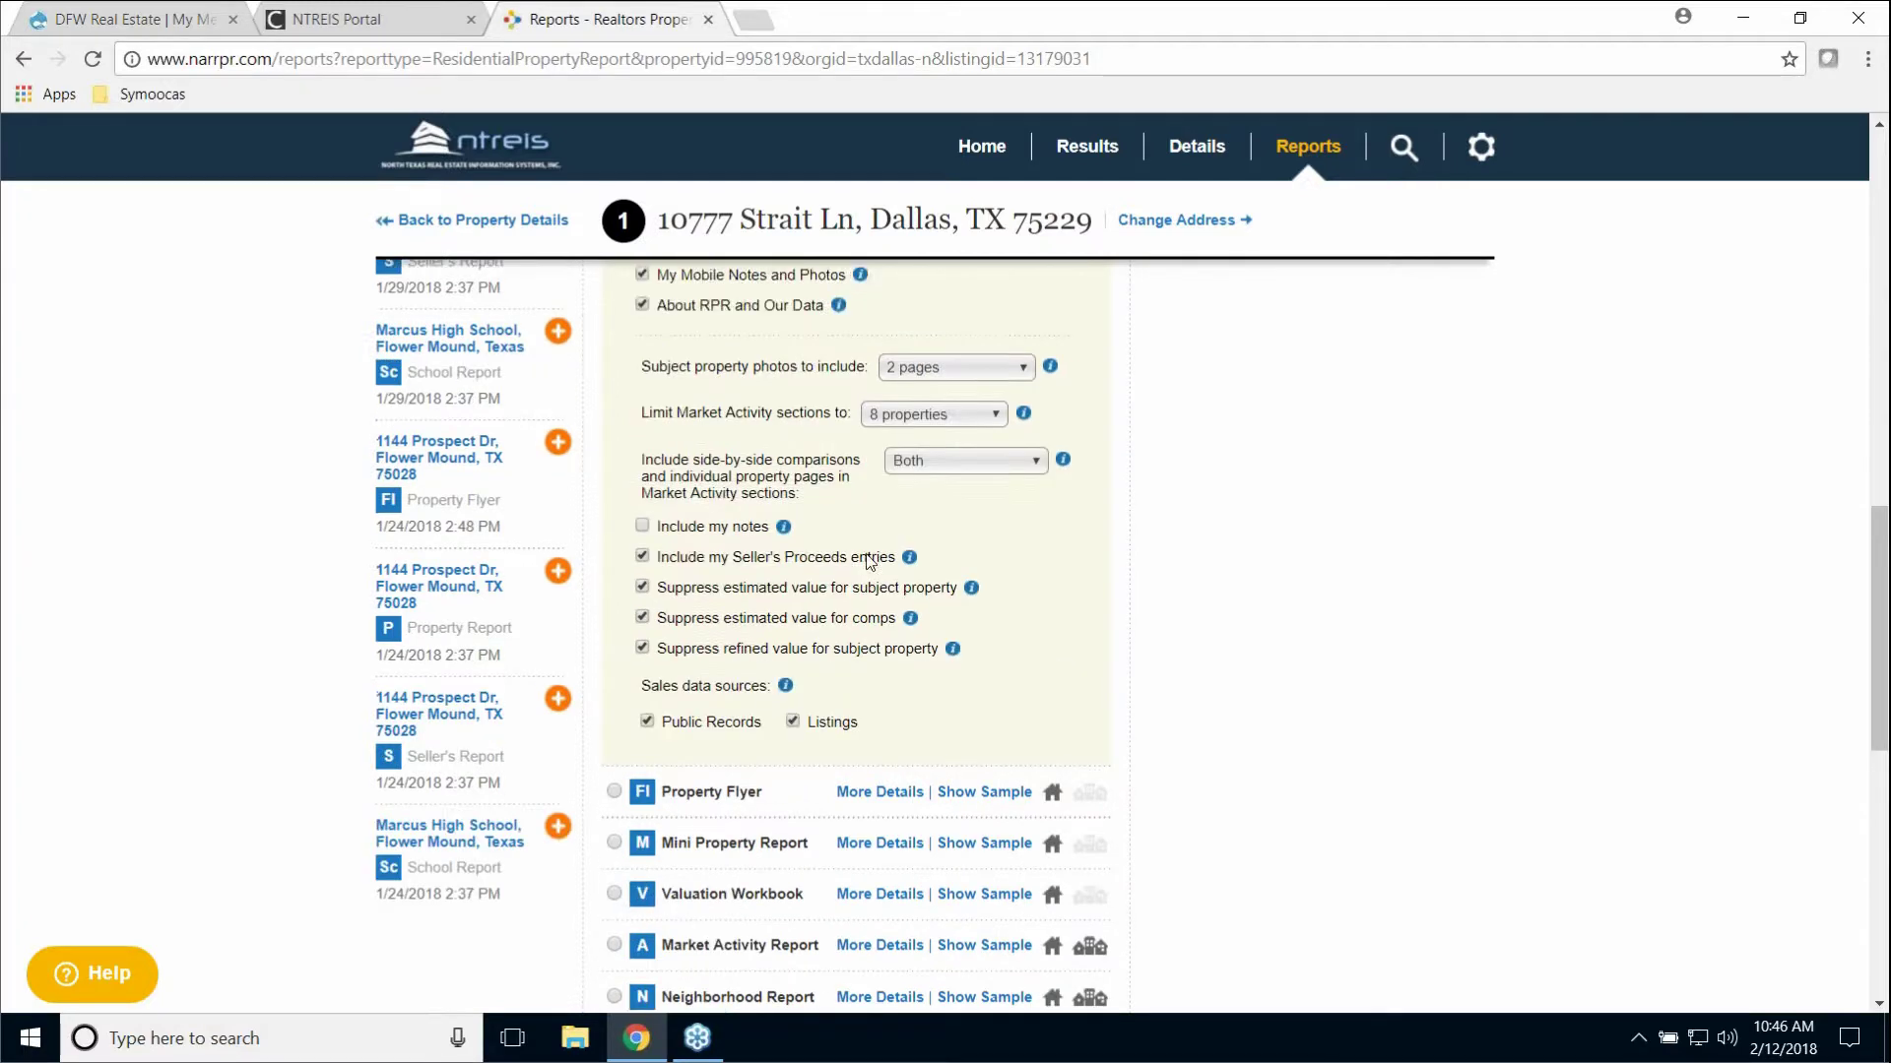
{"action": "scroll", "coordinate": [601, 538], "scroll_direction": "up", "scroll_amount": 6}
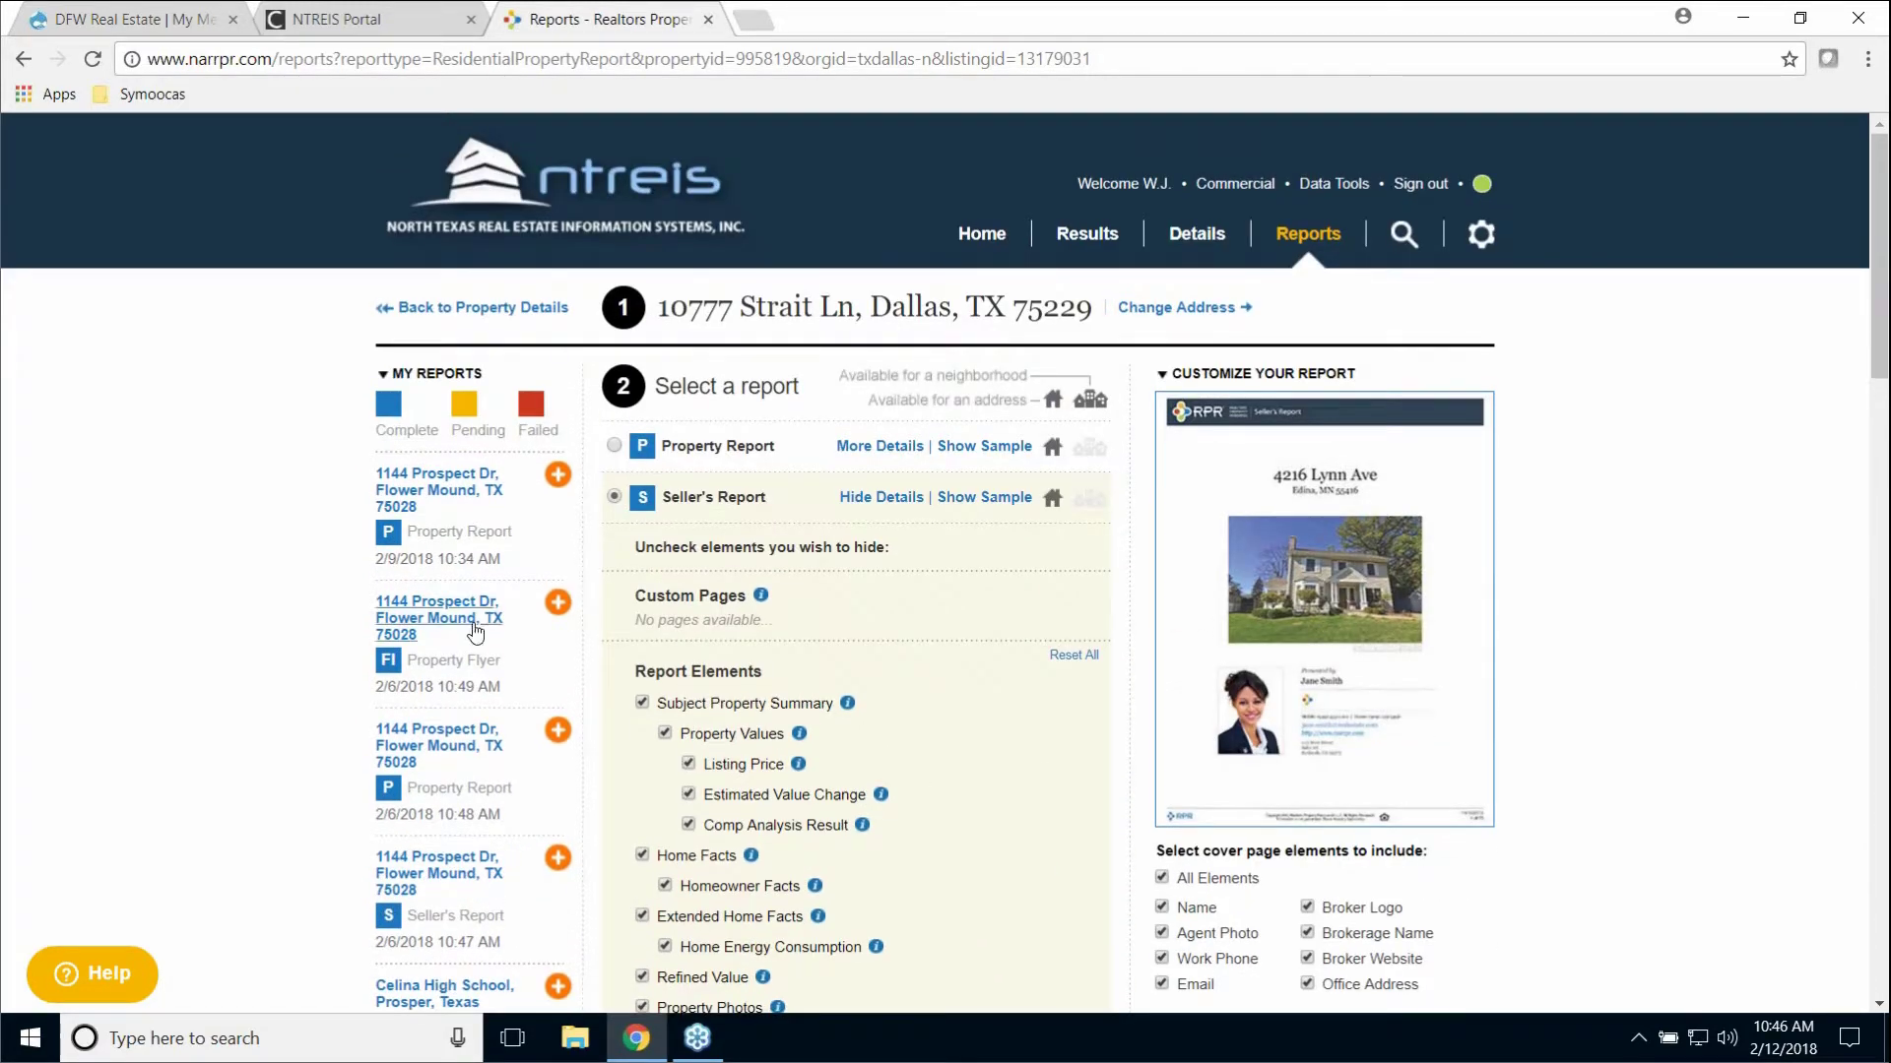
{"action": "left_click", "coordinate": [420, 889]}
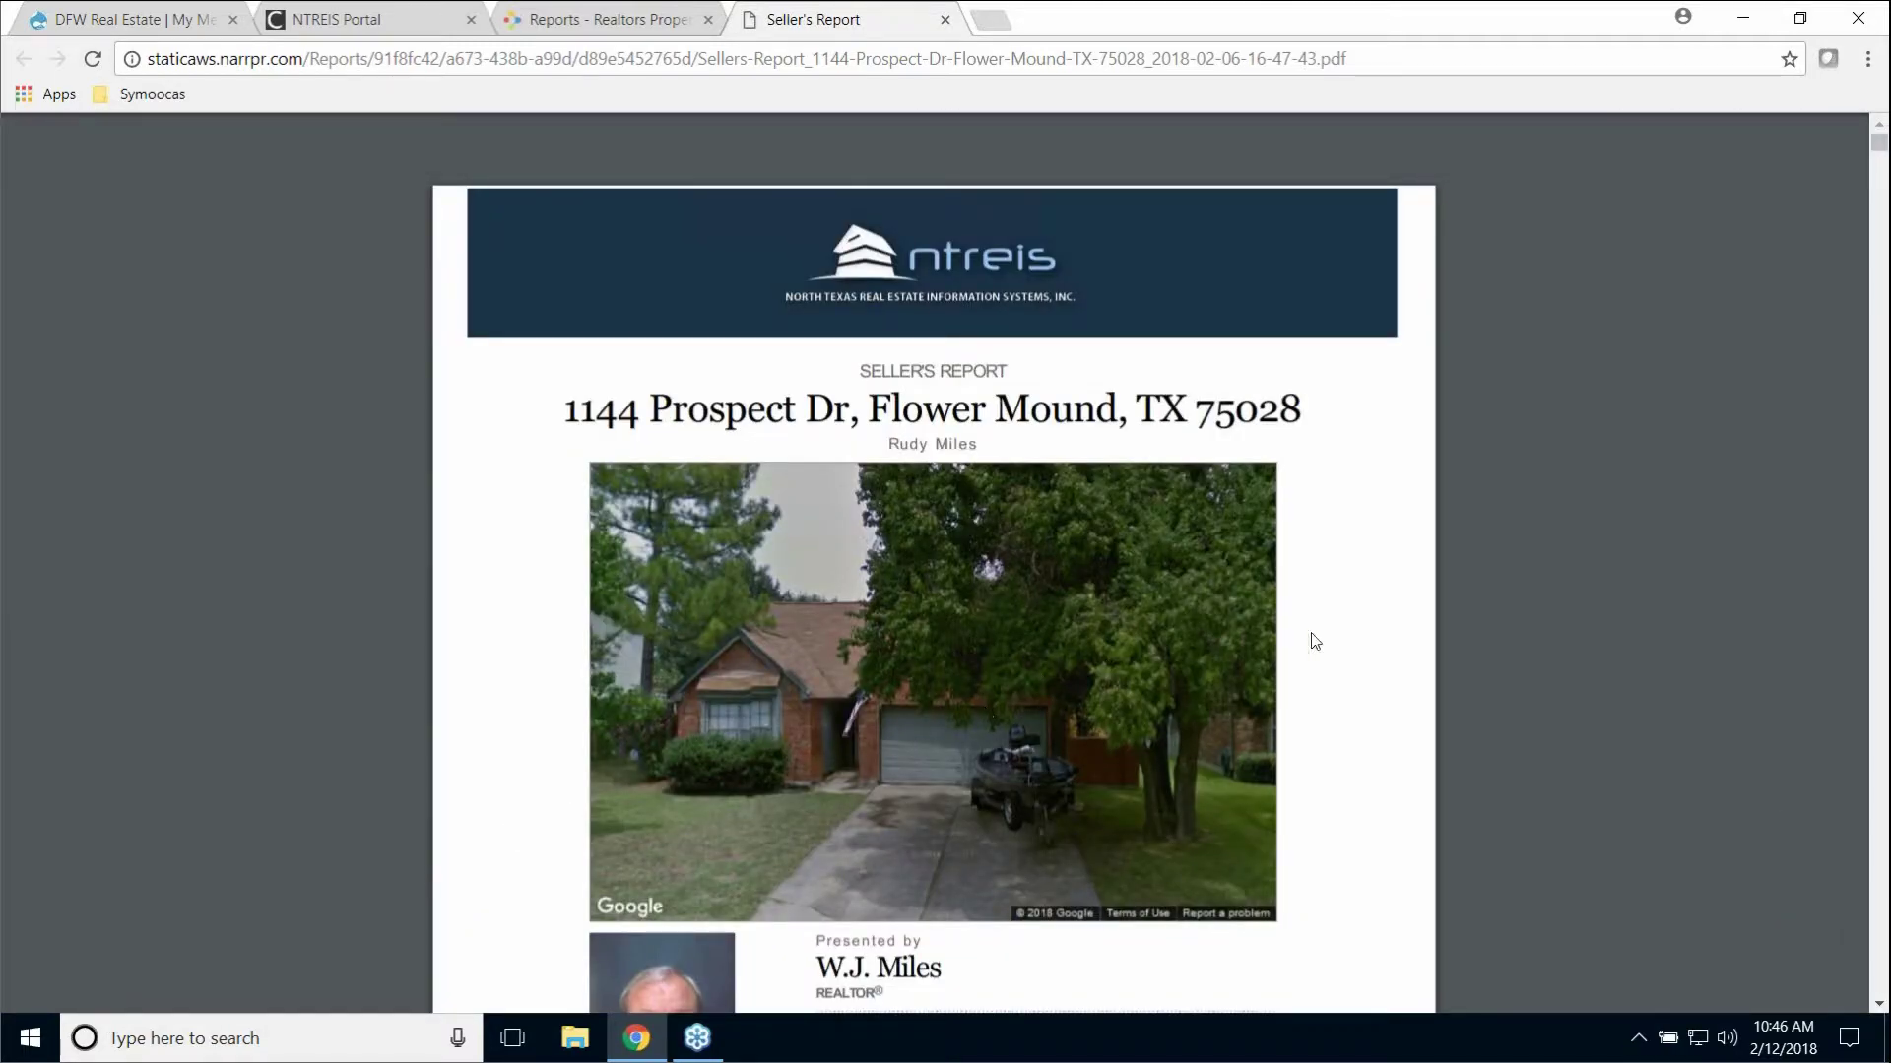
{"action": "scroll", "coordinate": [1314, 641], "scroll_direction": "down", "scroll_amount": 7}
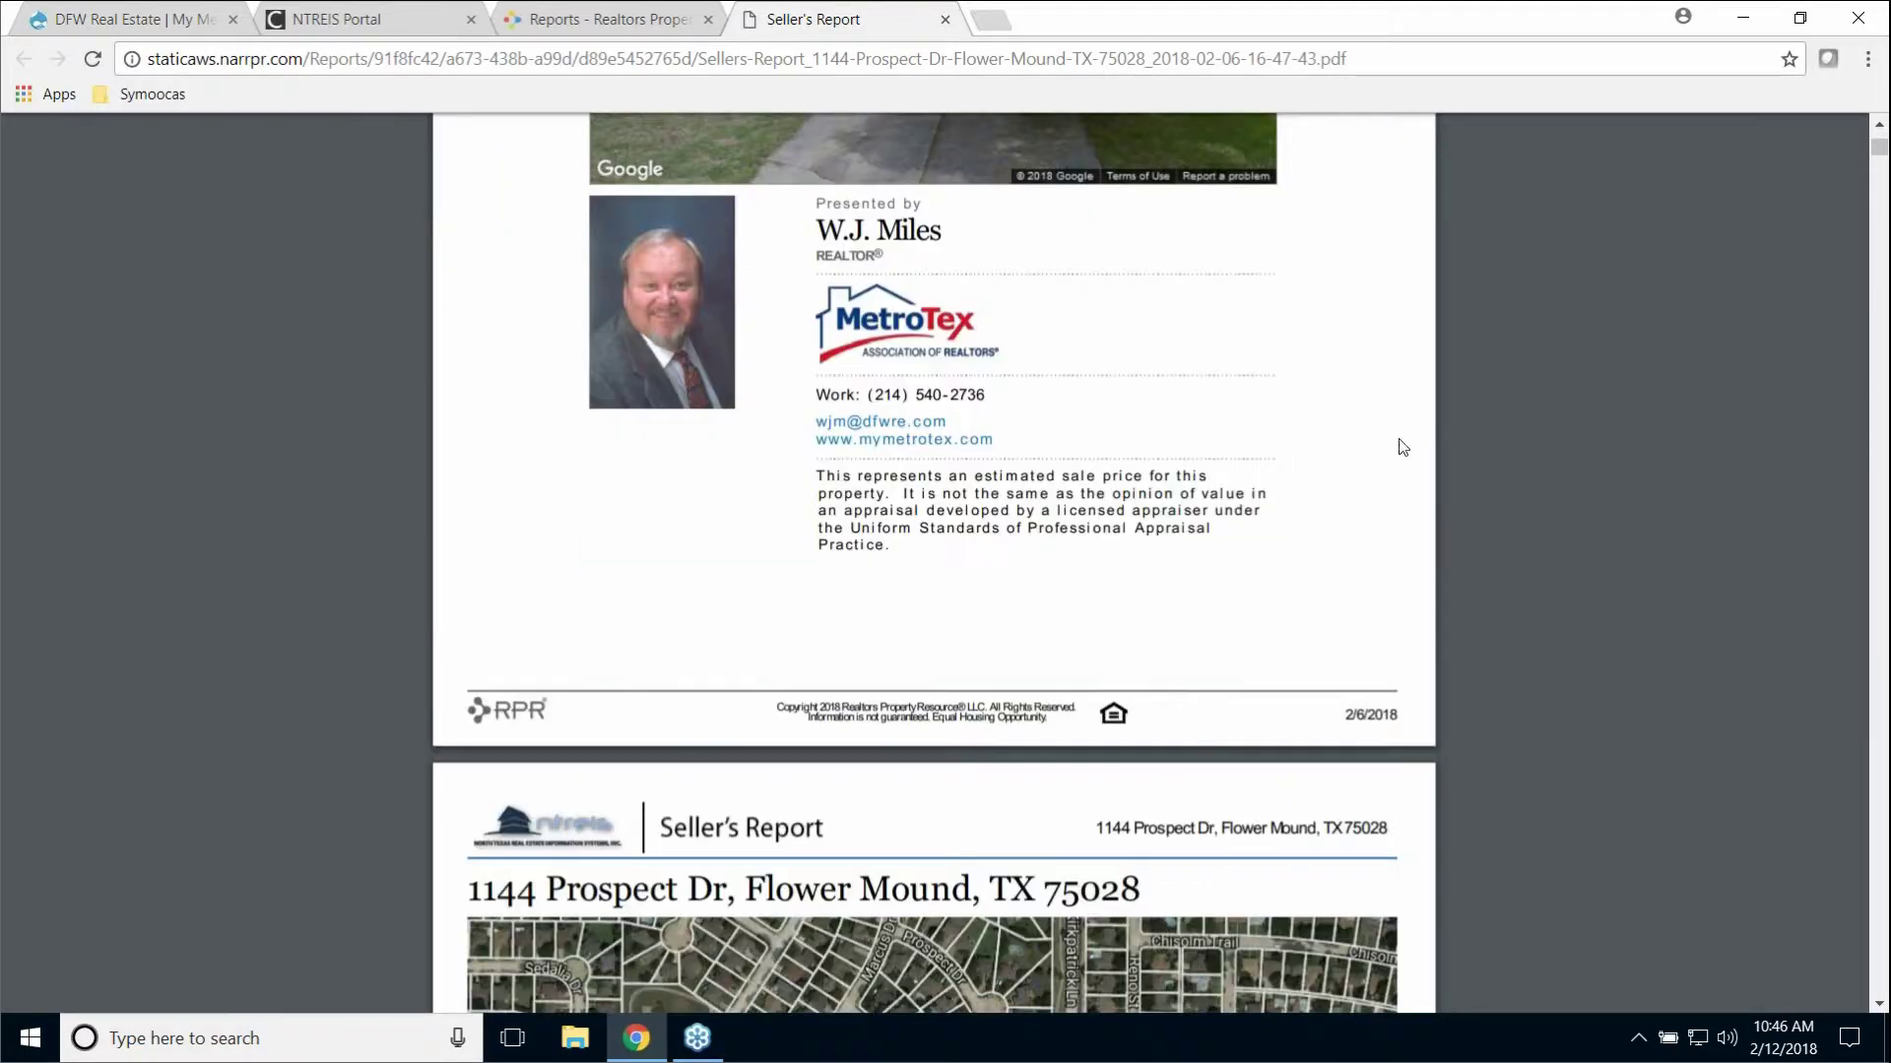
{"action": "scroll", "coordinate": [1586, 376], "scroll_direction": "up", "scroll_amount": 8}
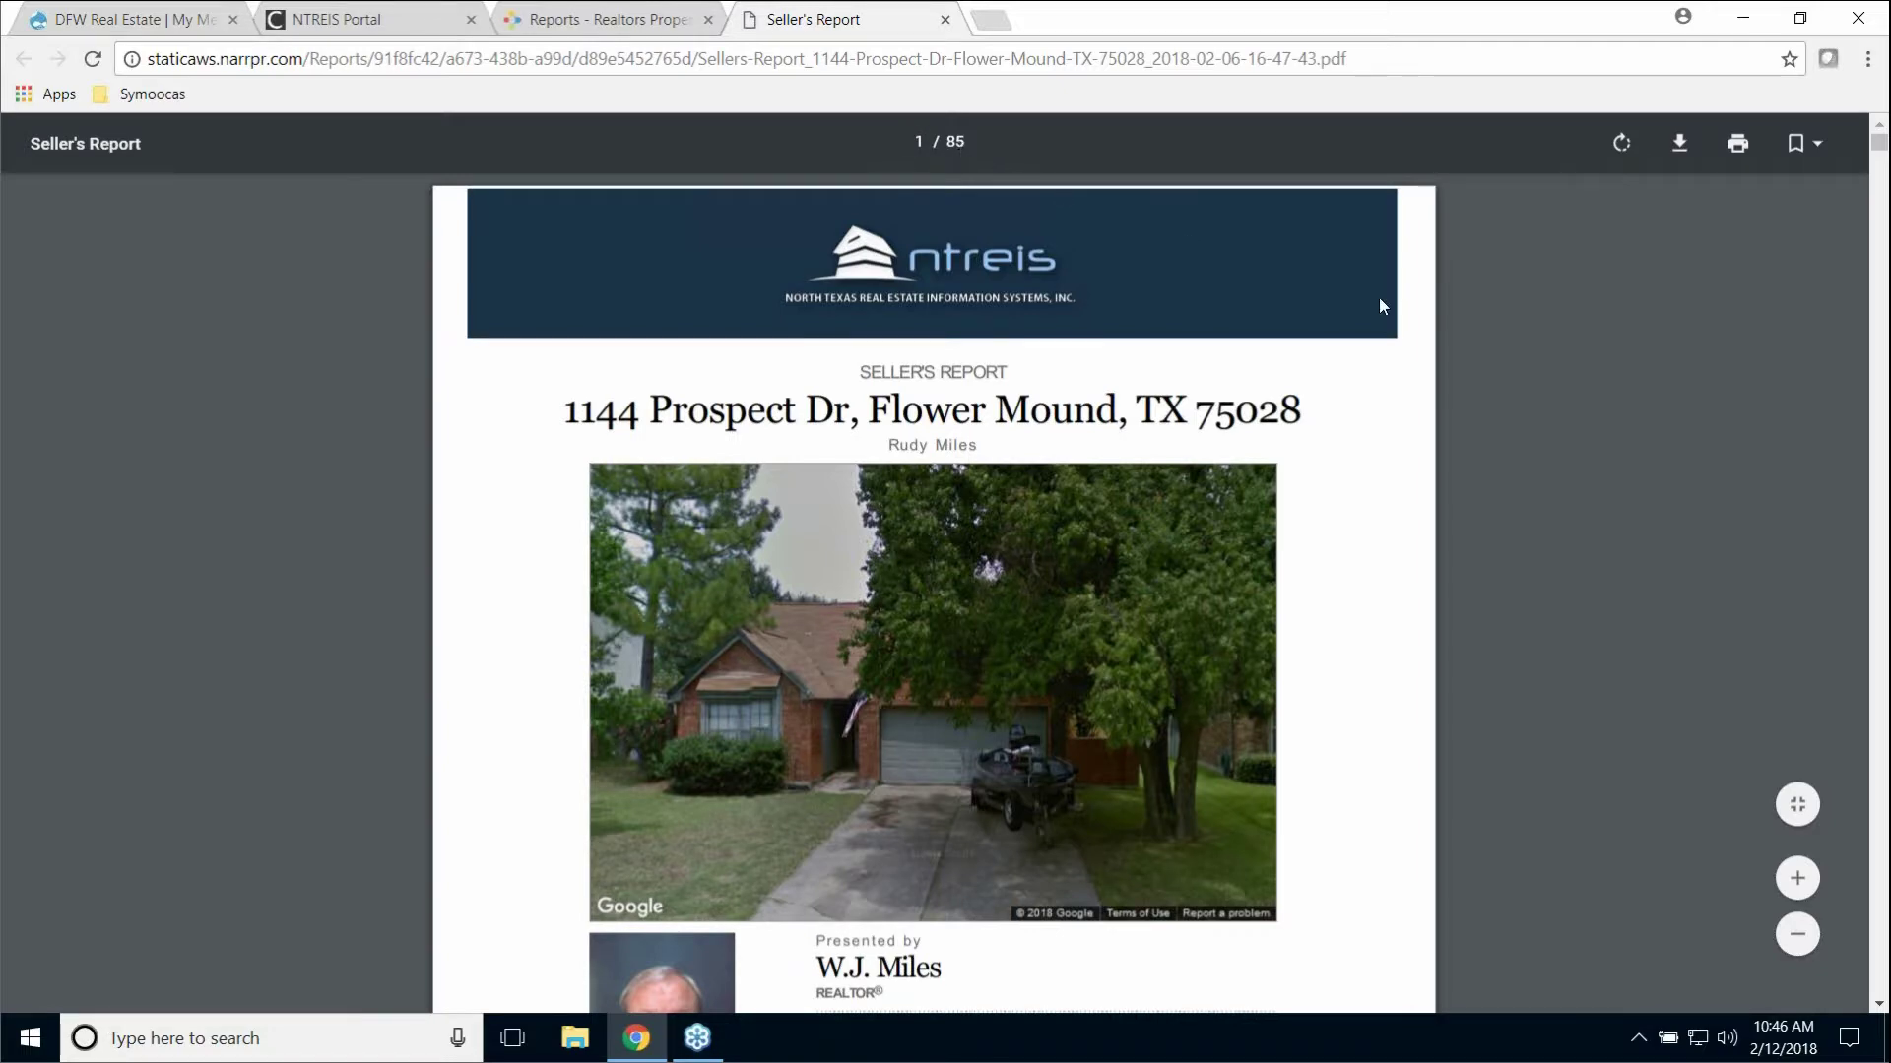
{"action": "scroll", "coordinate": [1477, 360], "scroll_direction": "down", "scroll_amount": 15}
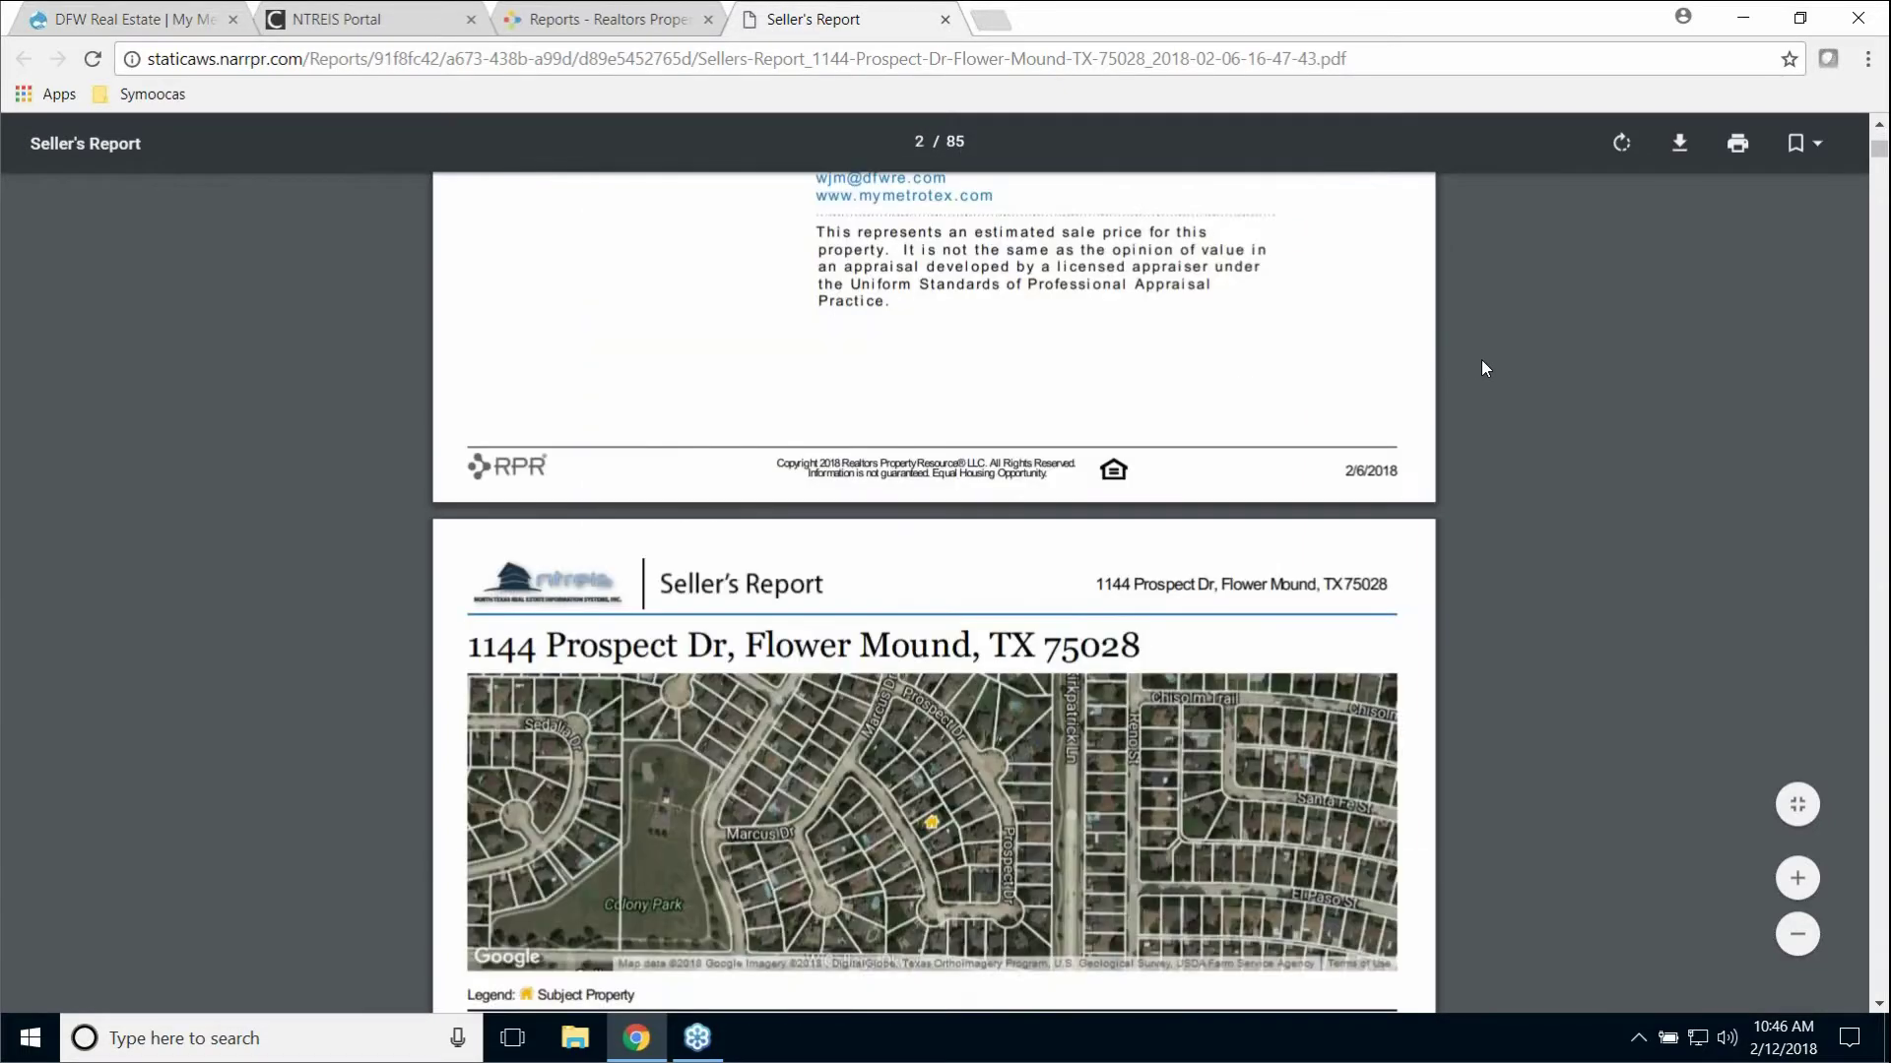
{"action": "scroll", "coordinate": [1491, 355], "scroll_direction": "down", "scroll_amount": 20}
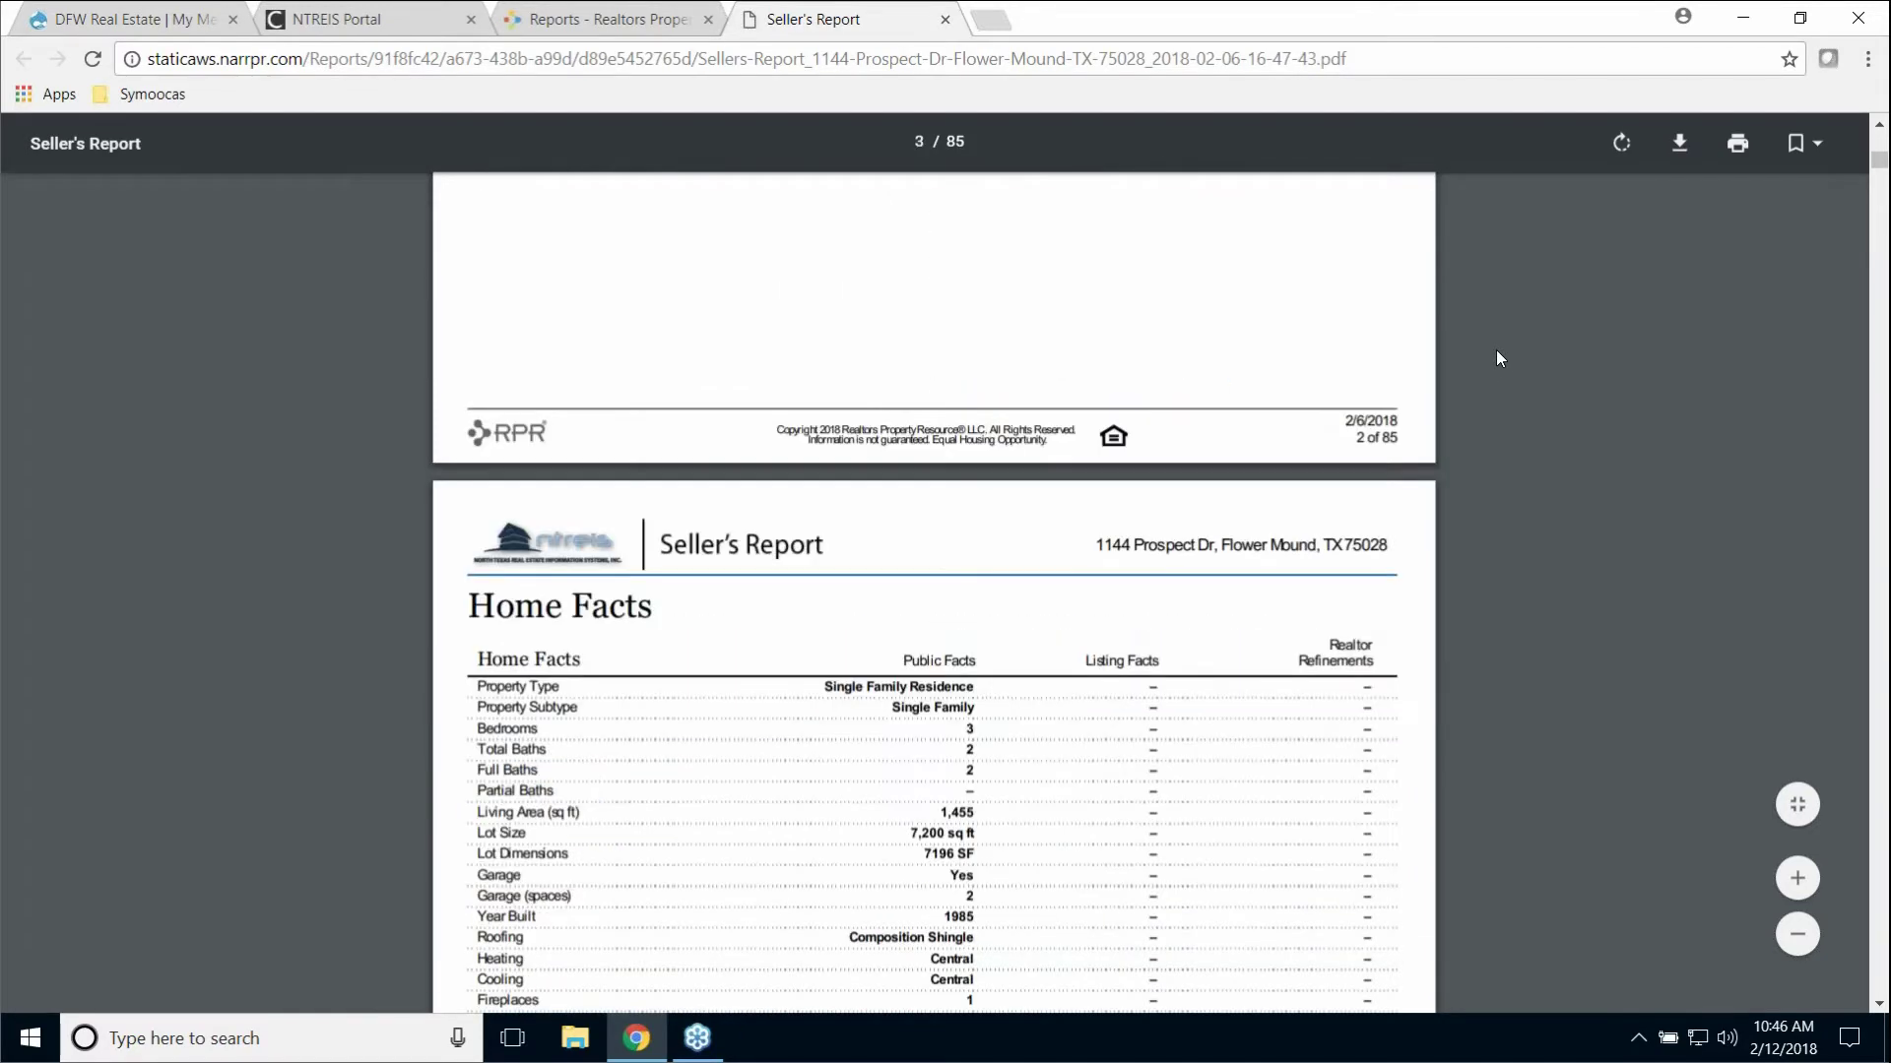
{"action": "scroll", "coordinate": [1498, 355], "scroll_direction": "down", "scroll_amount": 15}
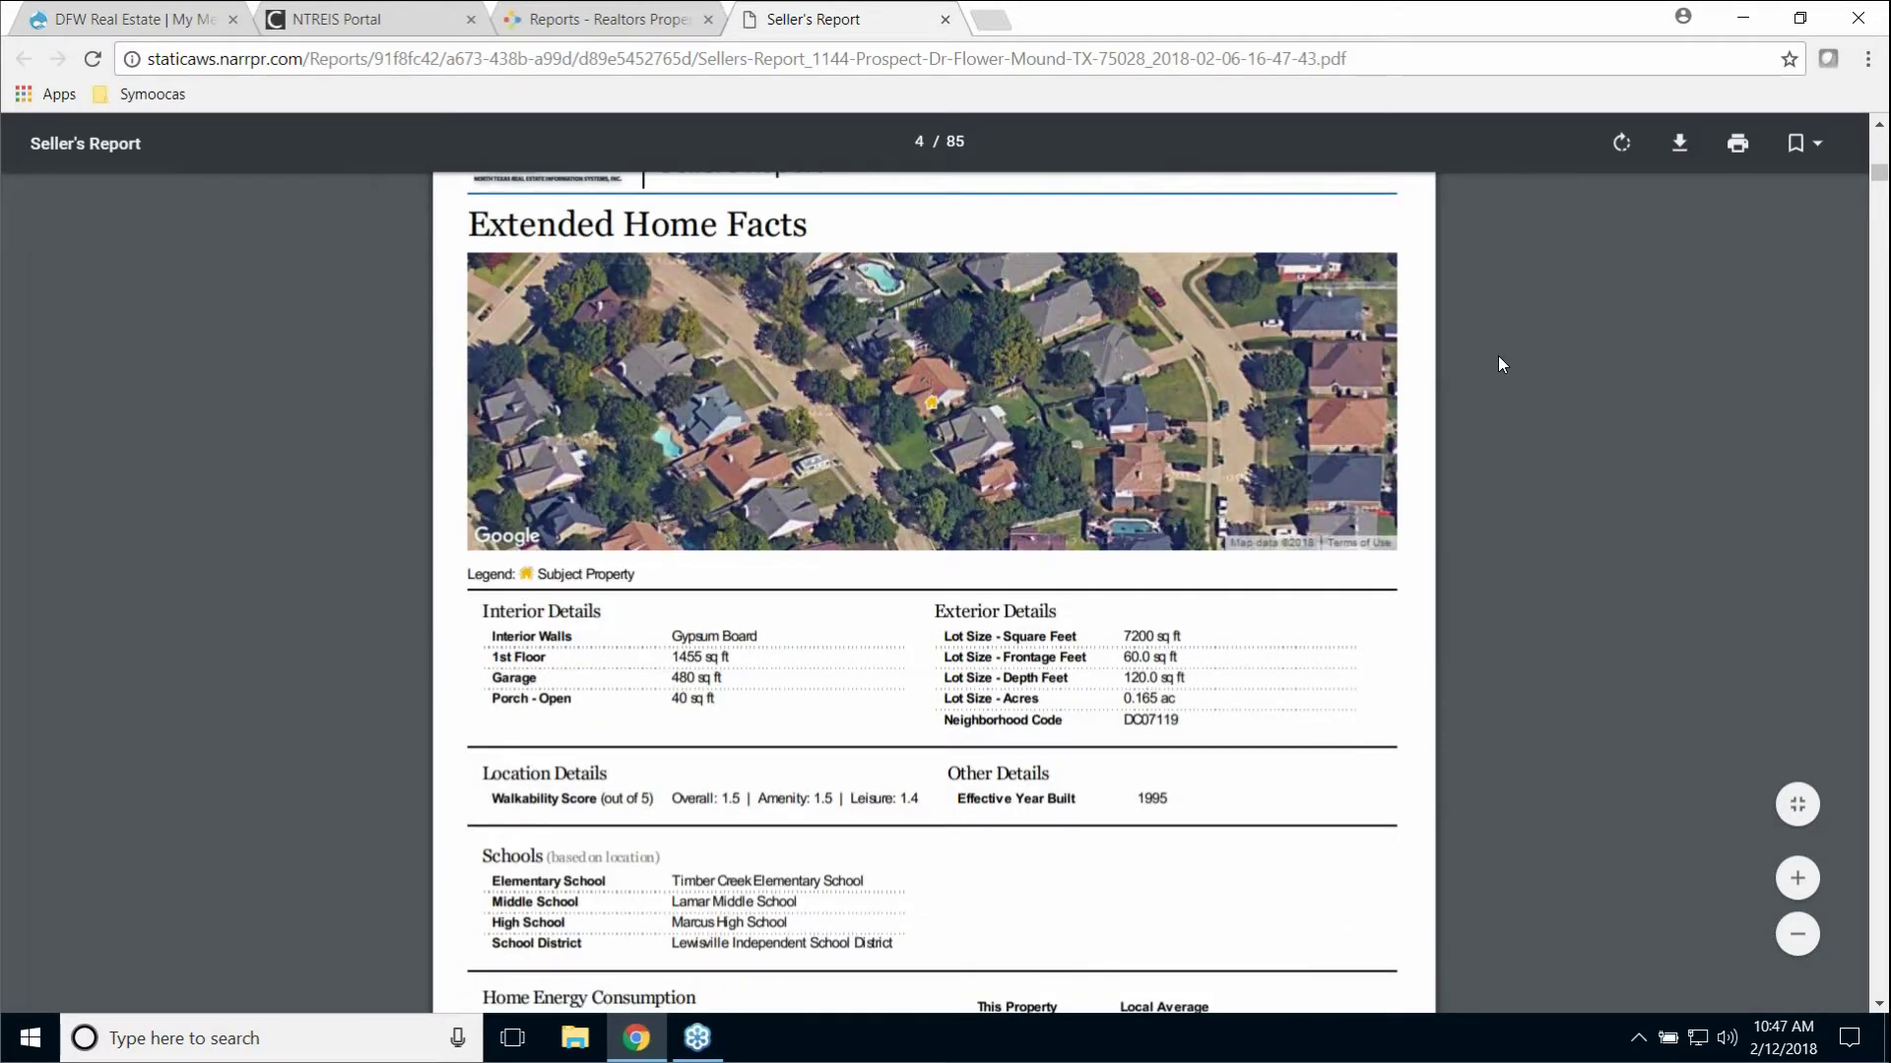
{"action": "scroll", "coordinate": [1498, 364], "scroll_direction": "down", "scroll_amount": 5}
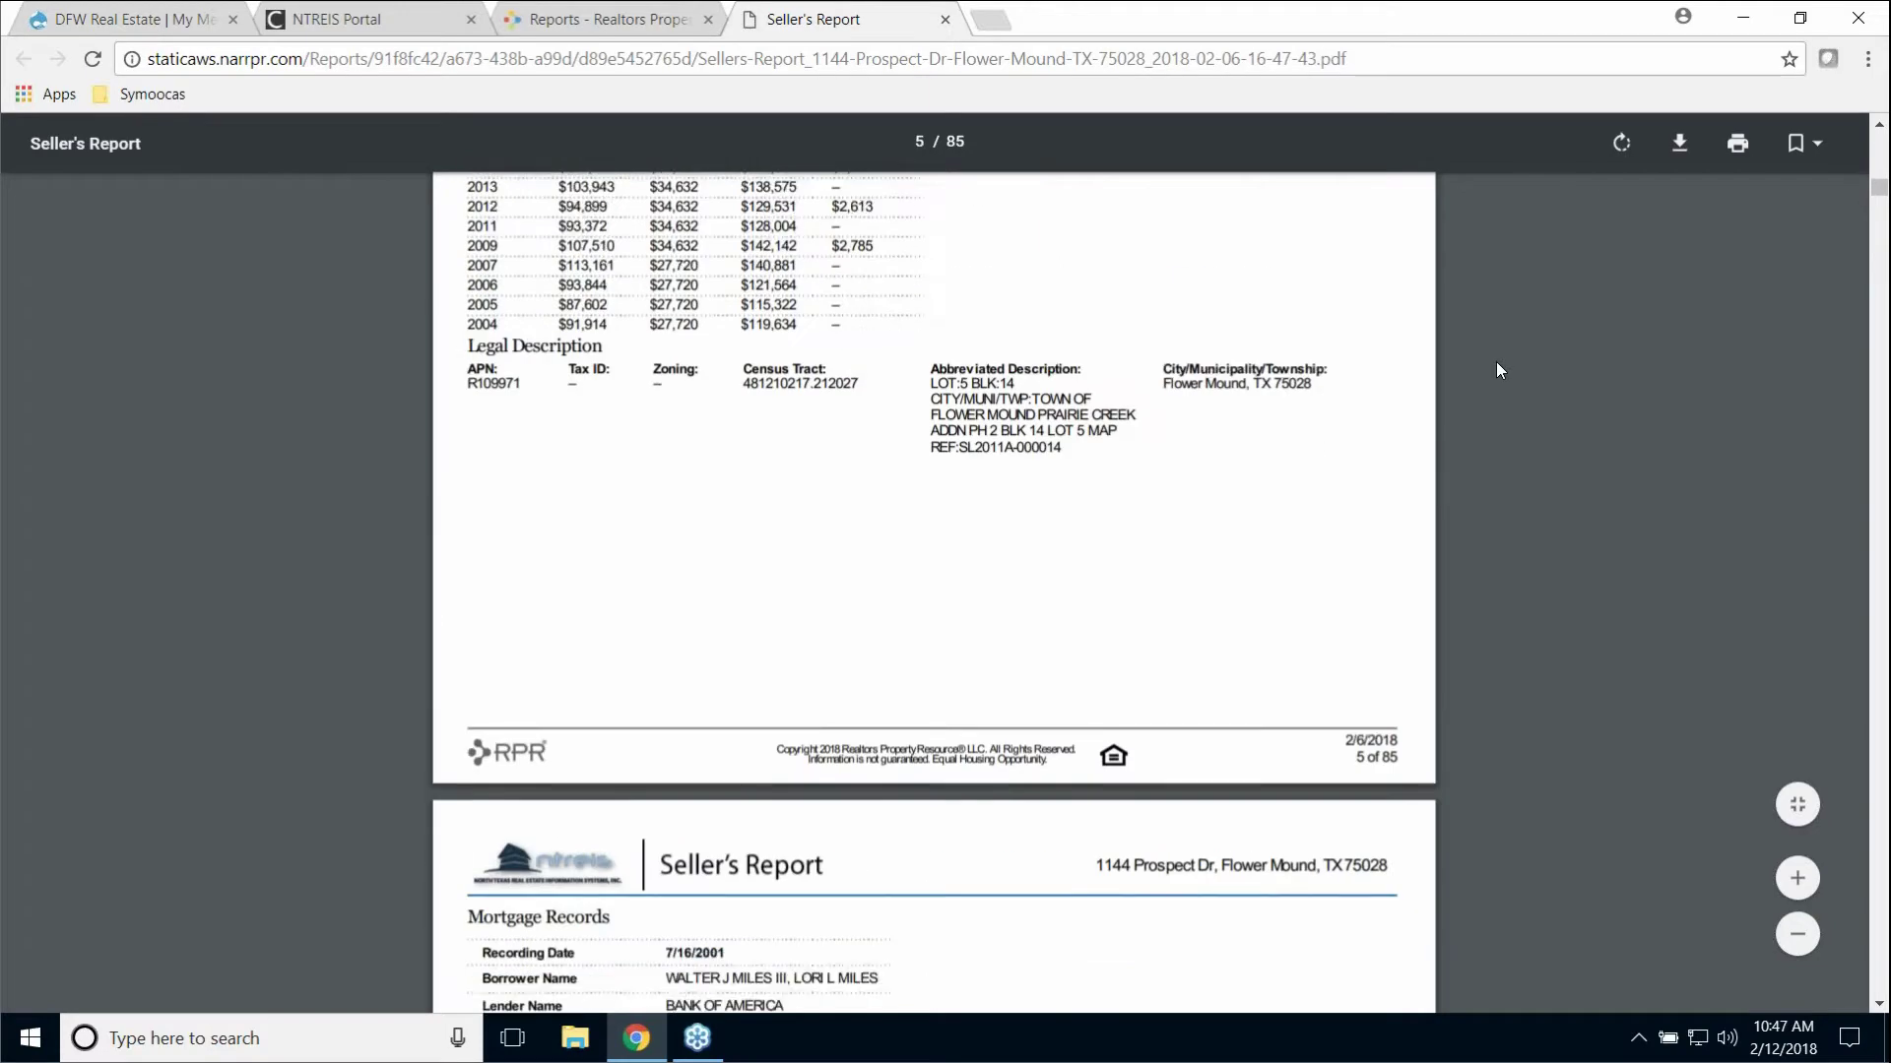
{"action": "scroll", "coordinate": [1497, 370], "scroll_direction": "down", "scroll_amount": 20}
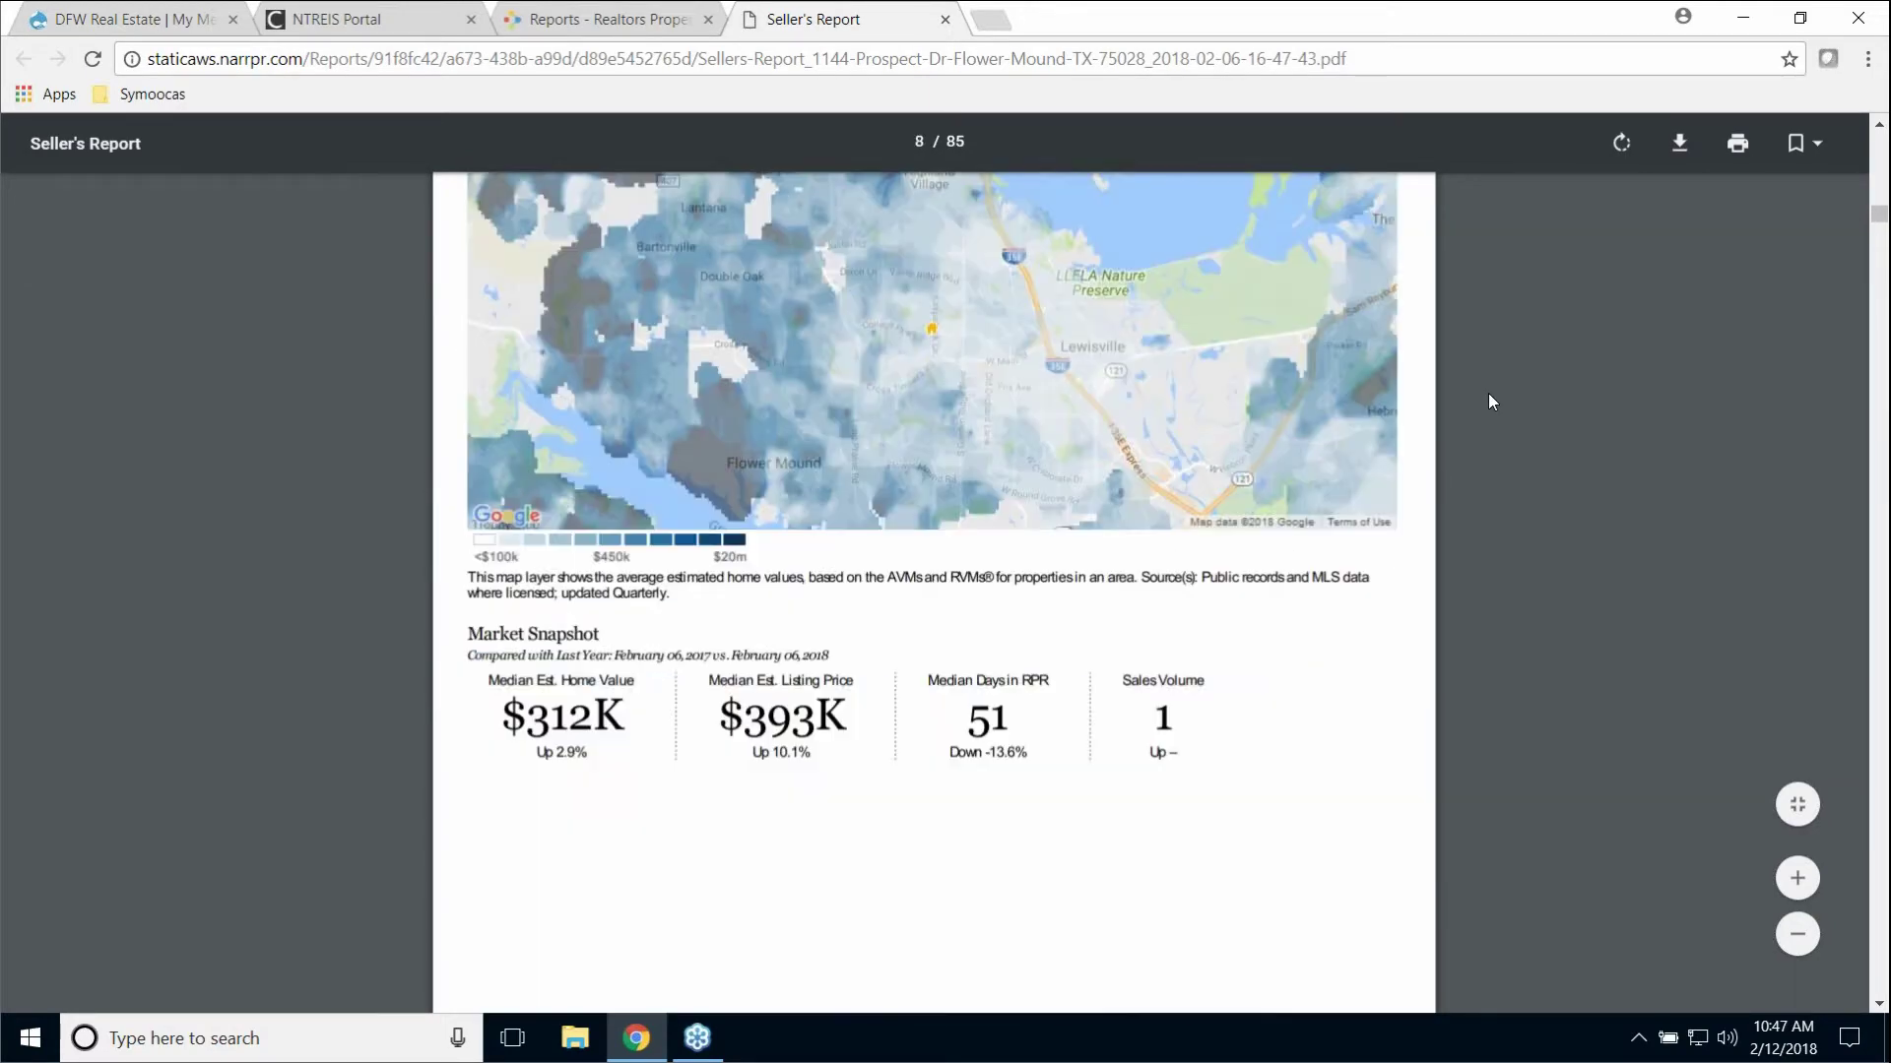
{"action": "scroll", "coordinate": [1489, 394], "scroll_direction": "down", "scroll_amount": 20}
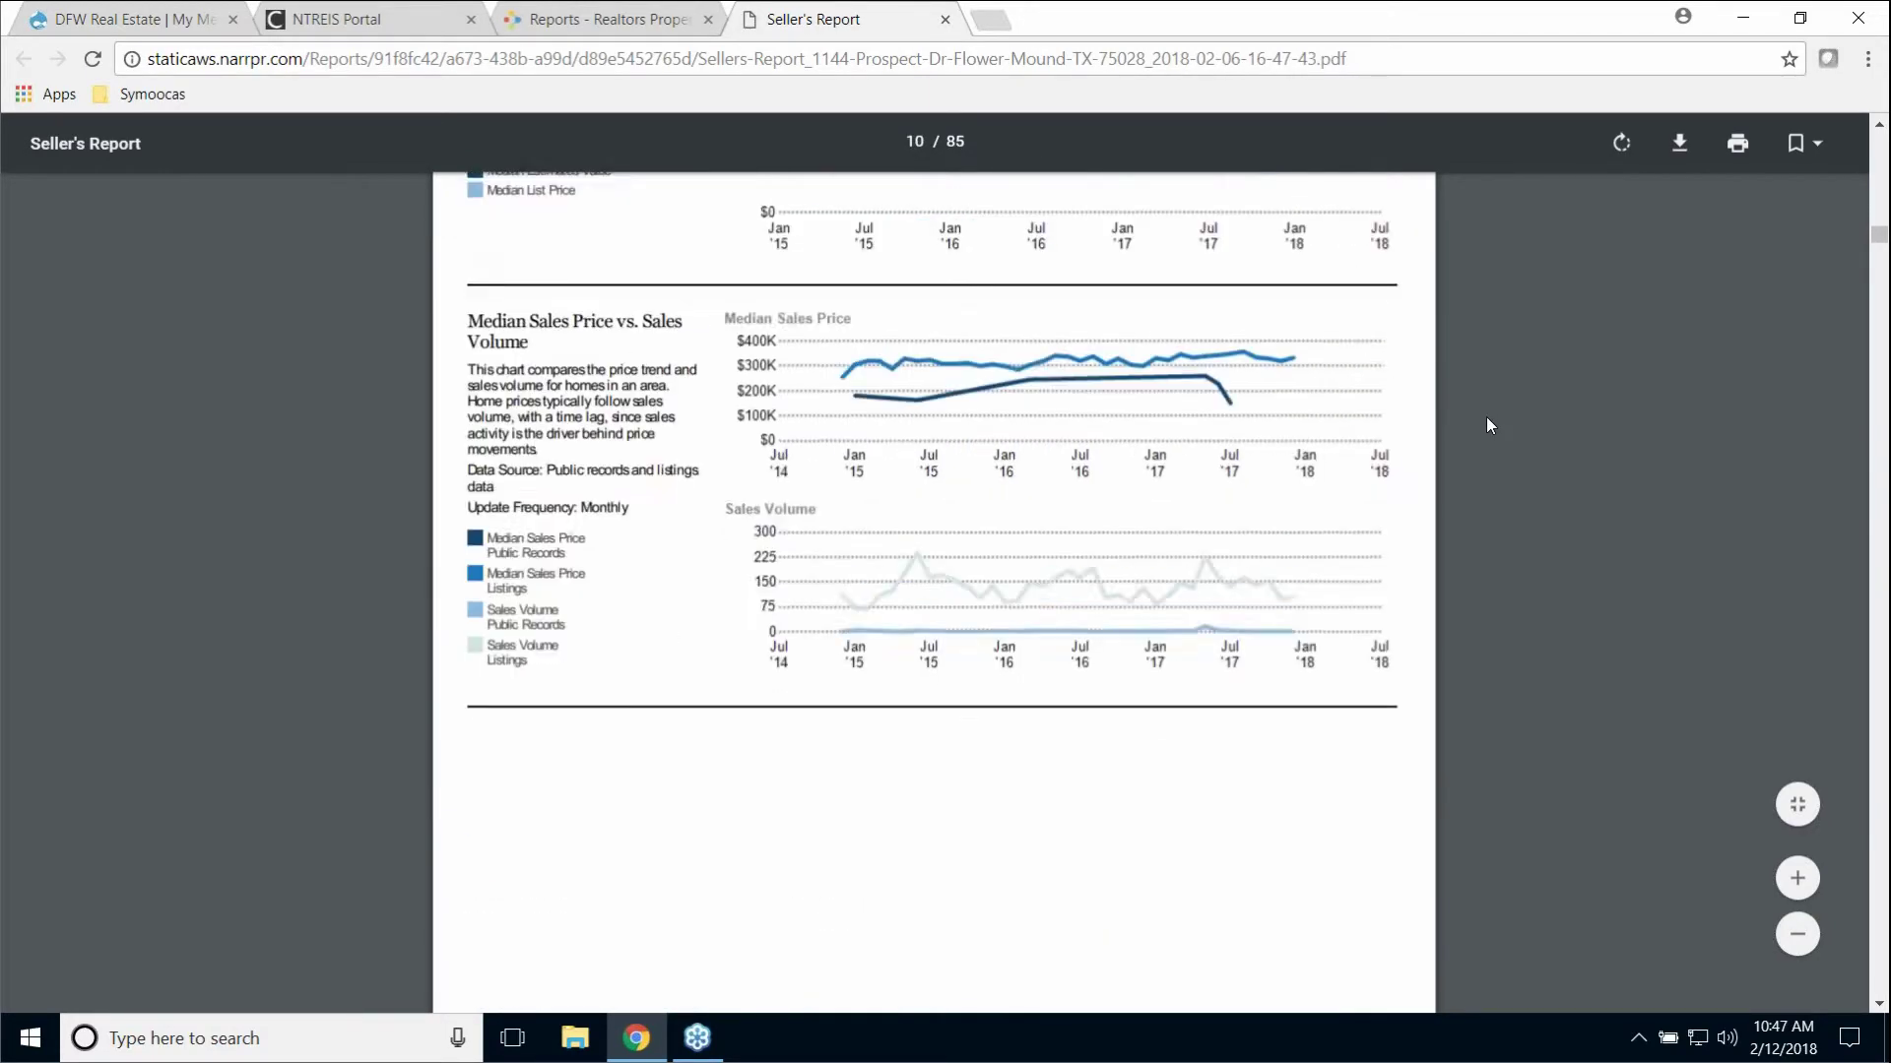
{"action": "scroll", "coordinate": [1489, 424], "scroll_direction": "down", "scroll_amount": 20}
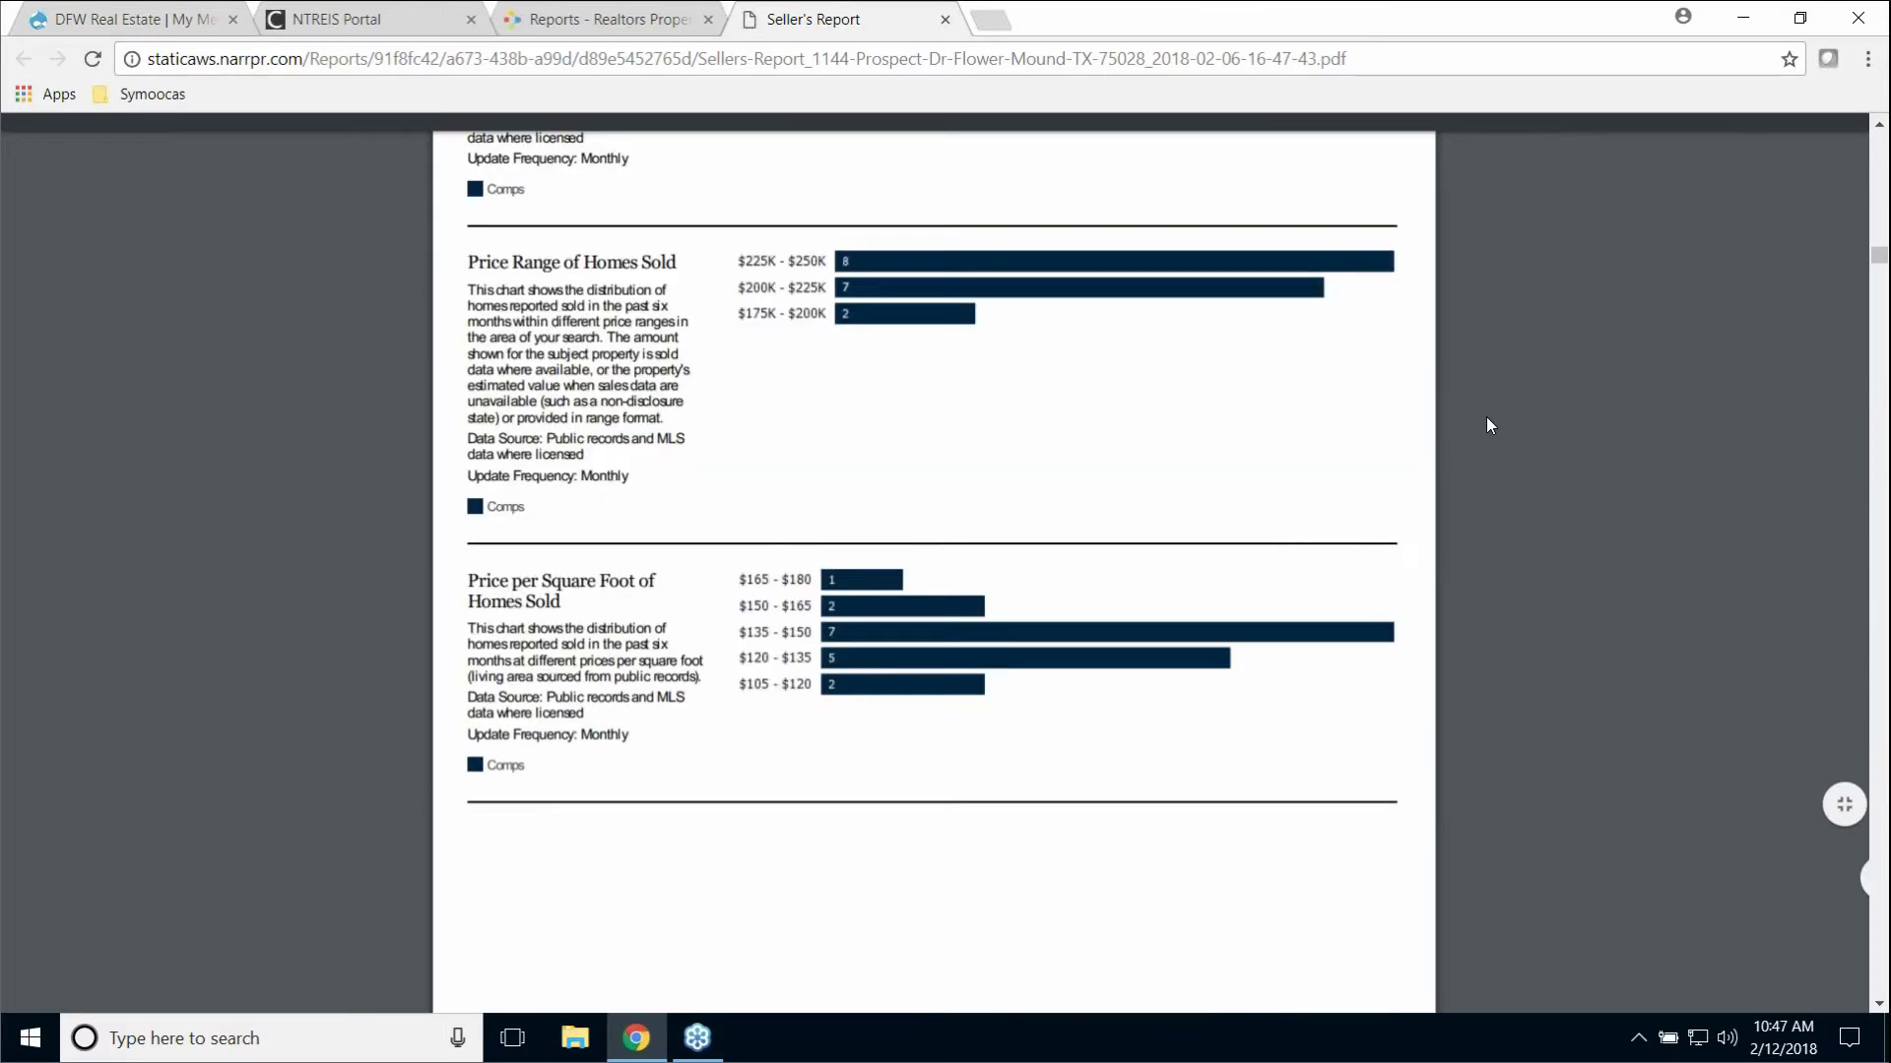
{"action": "scroll", "coordinate": [1489, 425], "scroll_direction": "down", "scroll_amount": 10}
{"action": "scroll", "coordinate": [1733, 510], "scroll_direction": "down", "scroll_amount": 15}
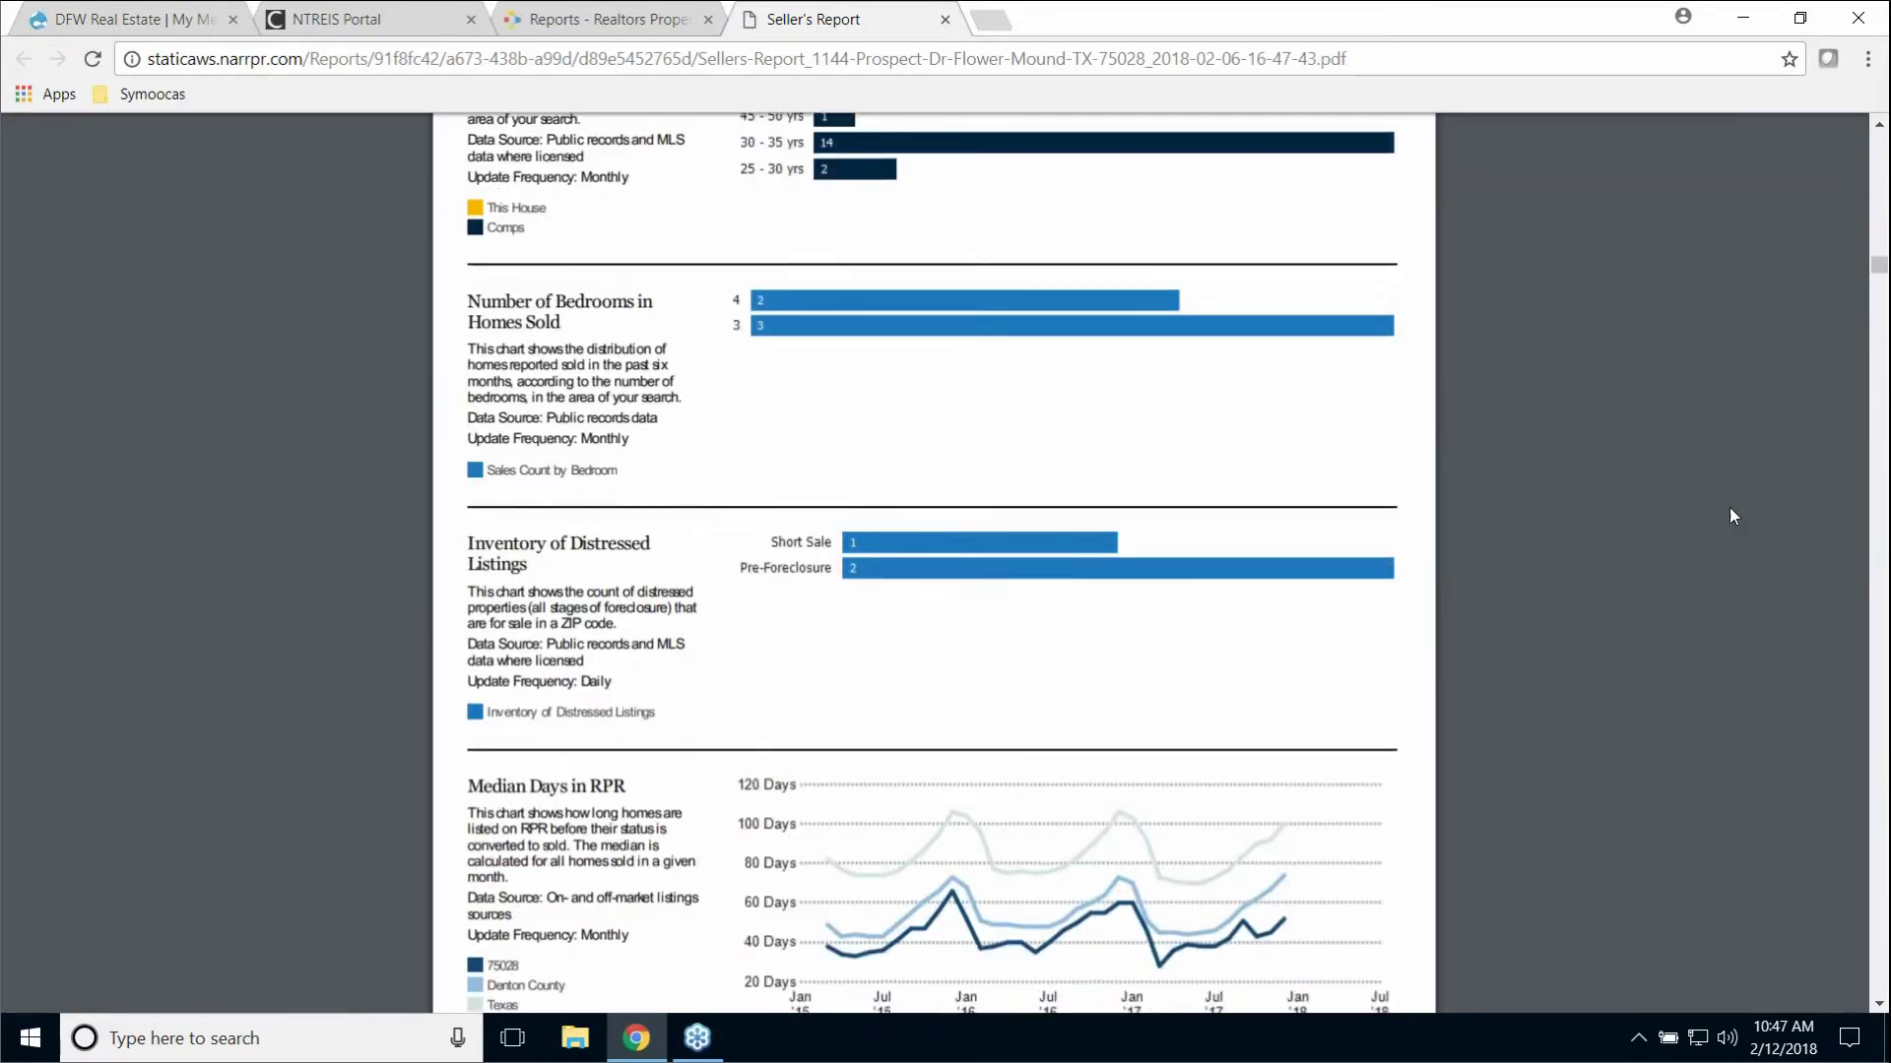
{"action": "scroll", "coordinate": [1675, 558], "scroll_direction": "down", "scroll_amount": 12}
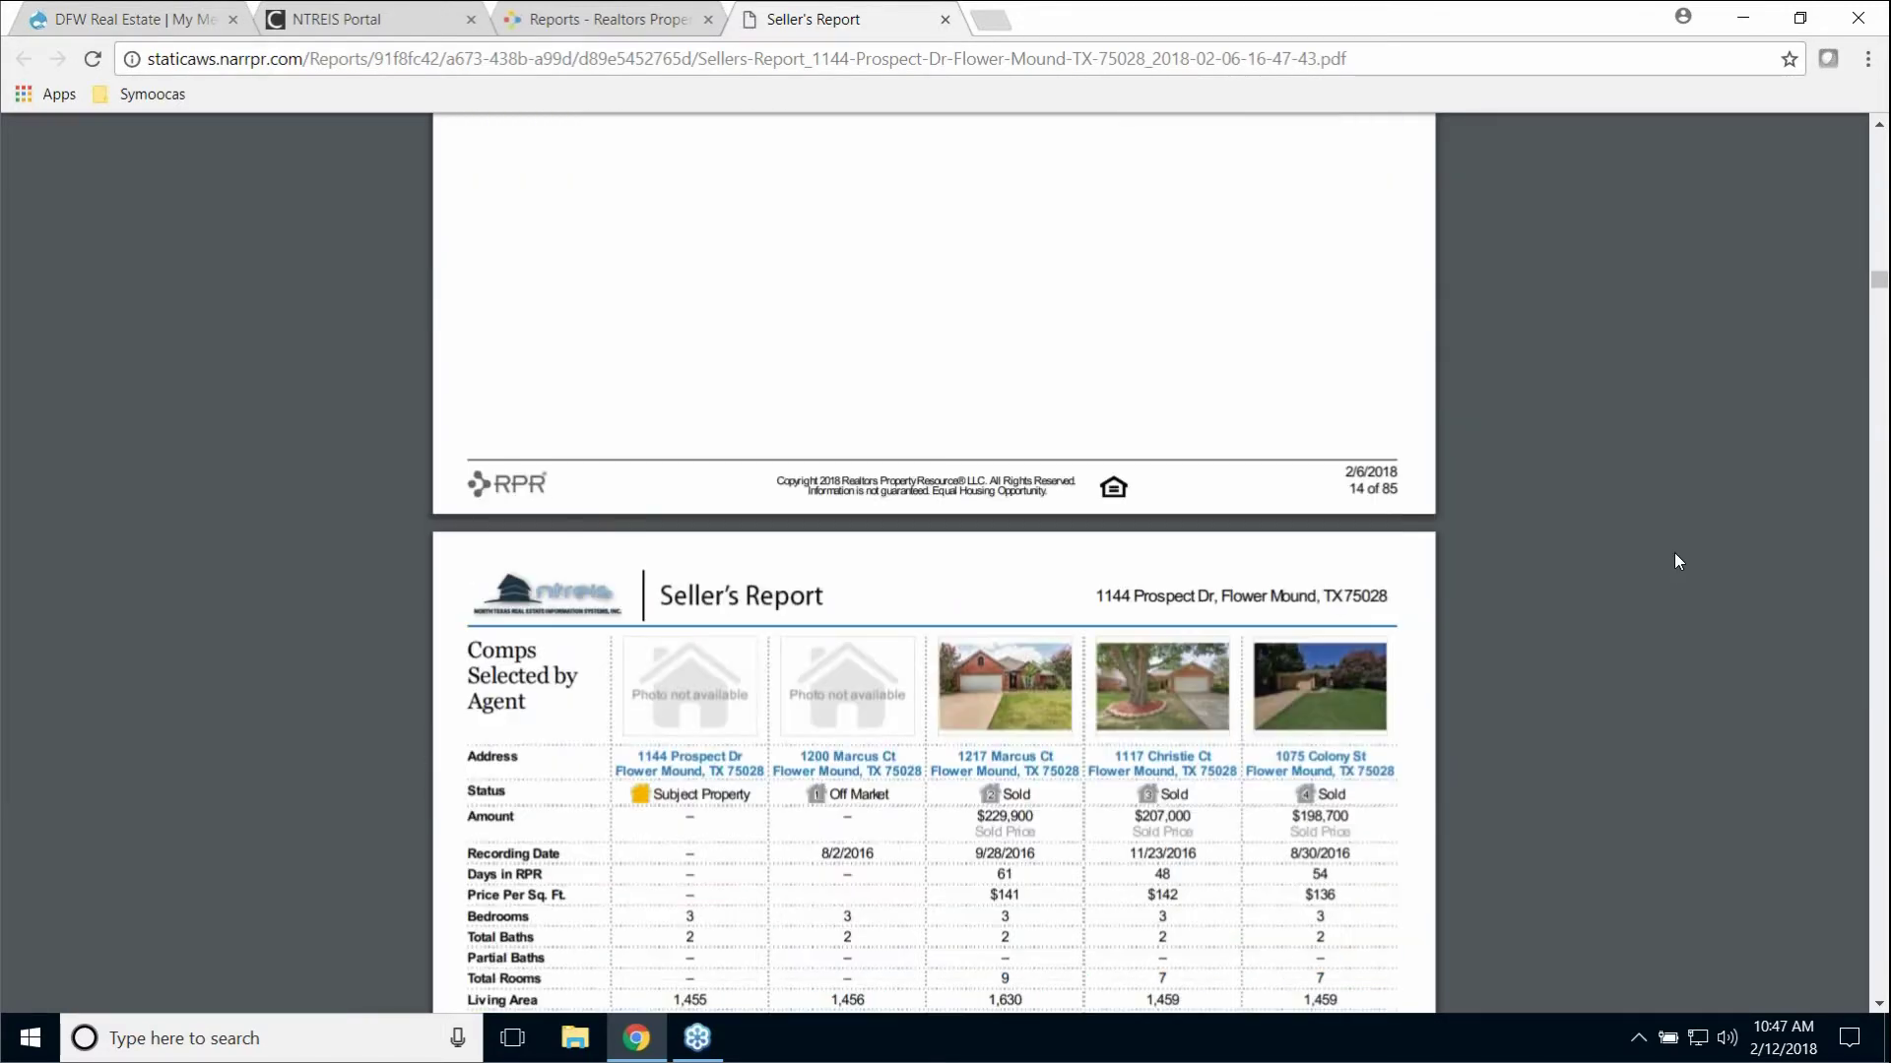
{"action": "scroll", "coordinate": [1677, 563], "scroll_direction": "down", "scroll_amount": 6}
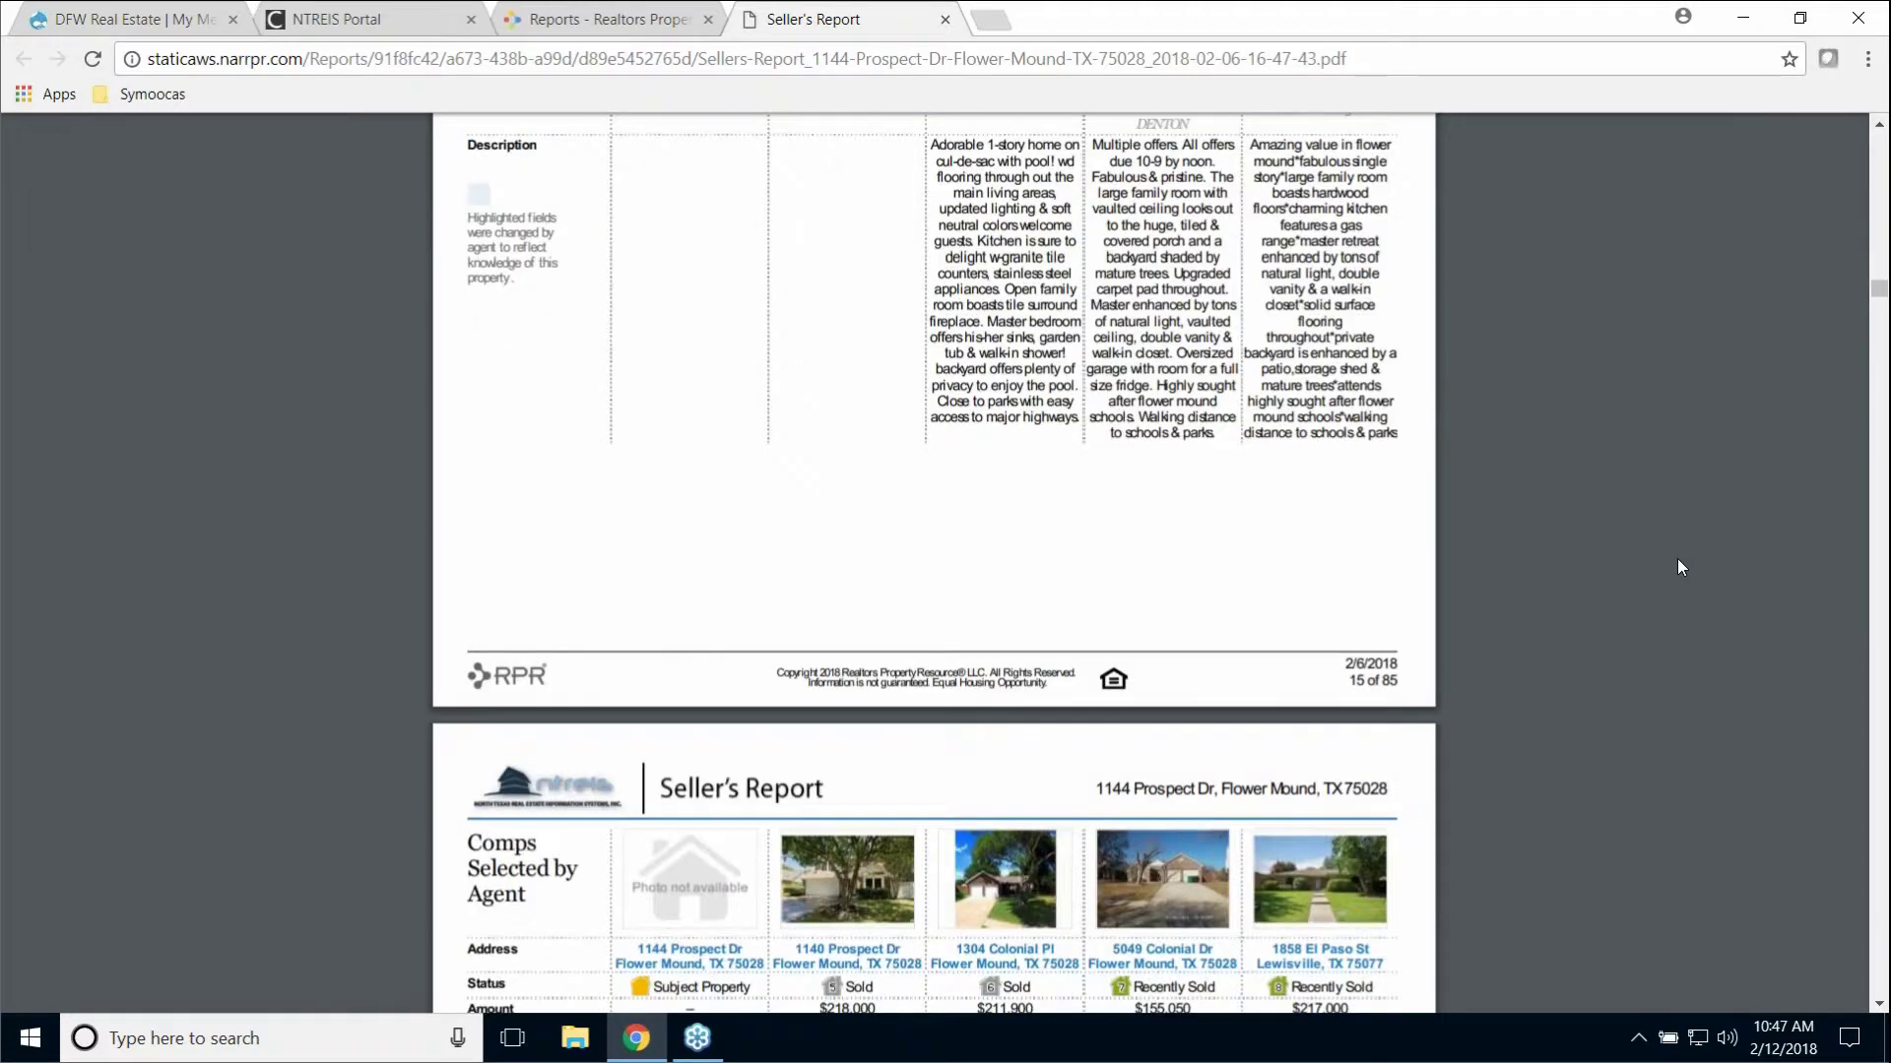
{"action": "scroll", "coordinate": [1682, 565], "scroll_direction": "down", "scroll_amount": 12}
{"action": "scroll", "coordinate": [1683, 570], "scroll_direction": "down", "scroll_amount": 18}
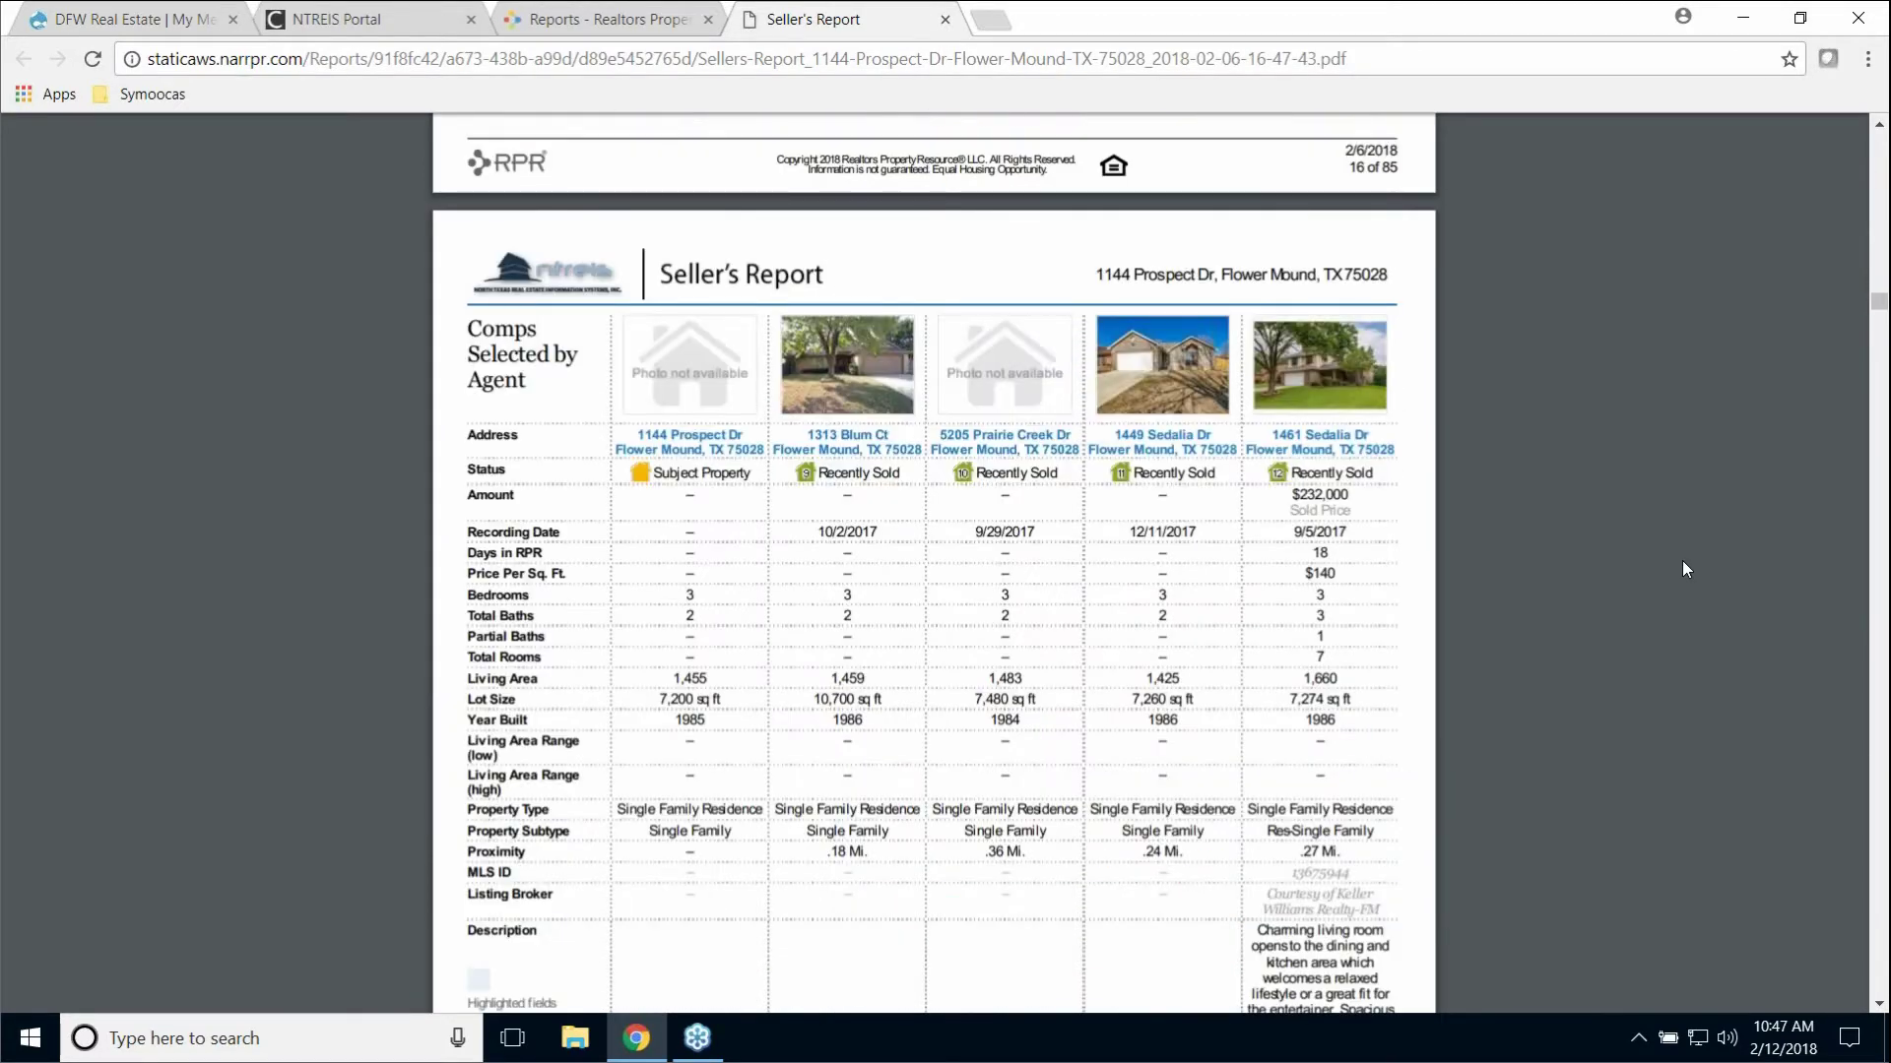
{"action": "scroll", "coordinate": [1688, 567], "scroll_direction": "down", "scroll_amount": 16}
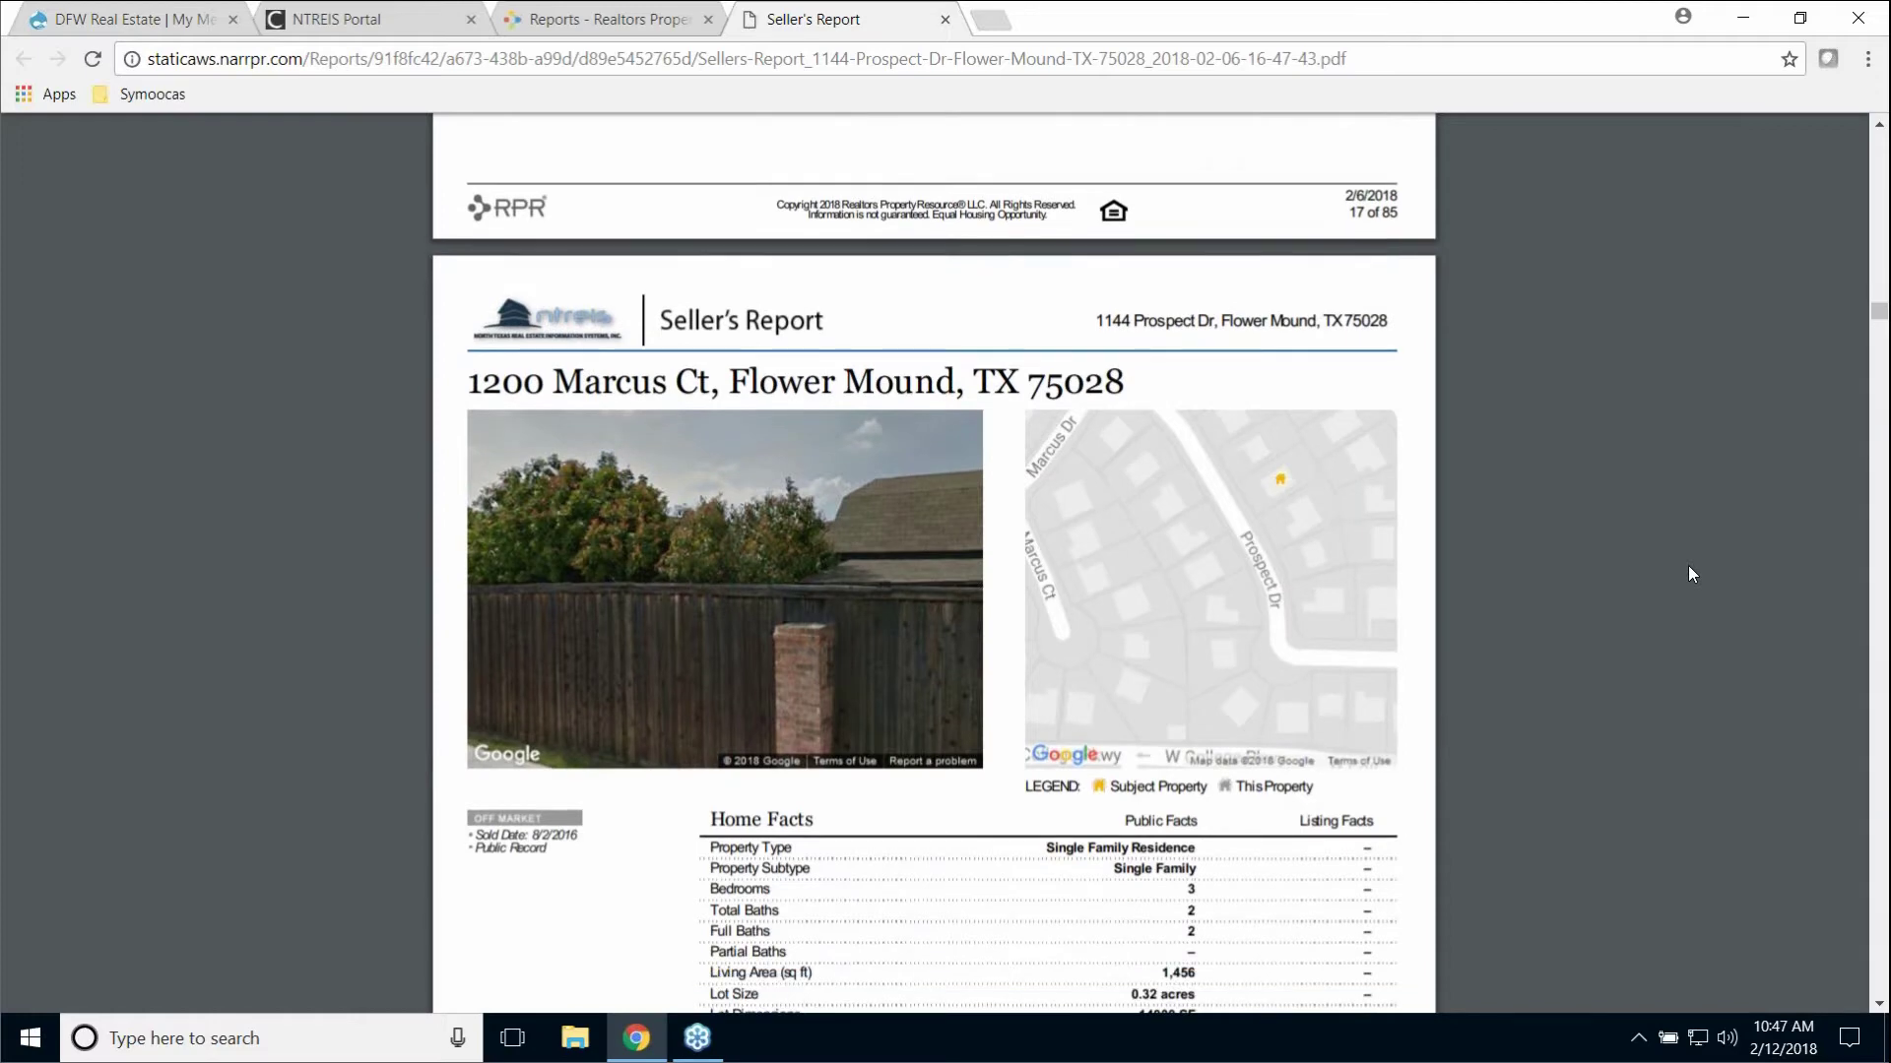
{"action": "scroll", "coordinate": [1688, 567], "scroll_direction": "down", "scroll_amount": 16}
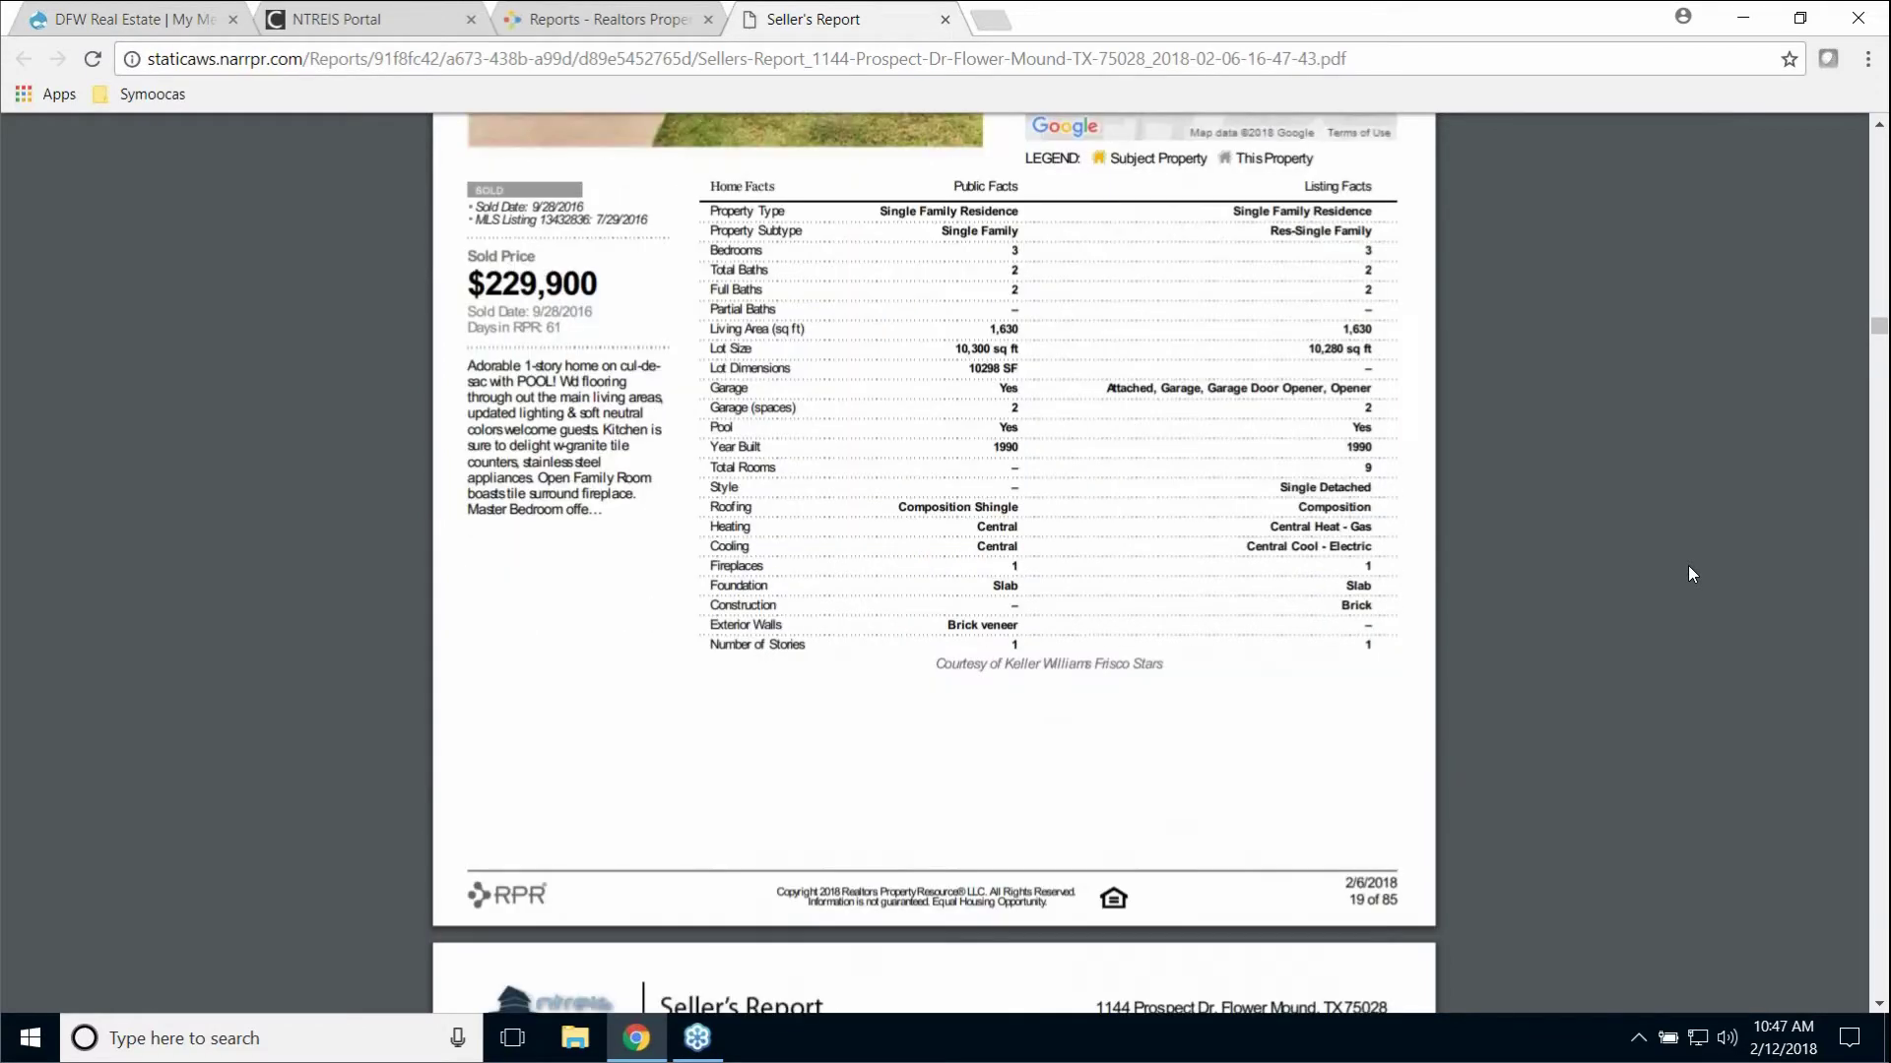
{"action": "scroll", "coordinate": [1688, 565], "scroll_direction": "down", "scroll_amount": 18}
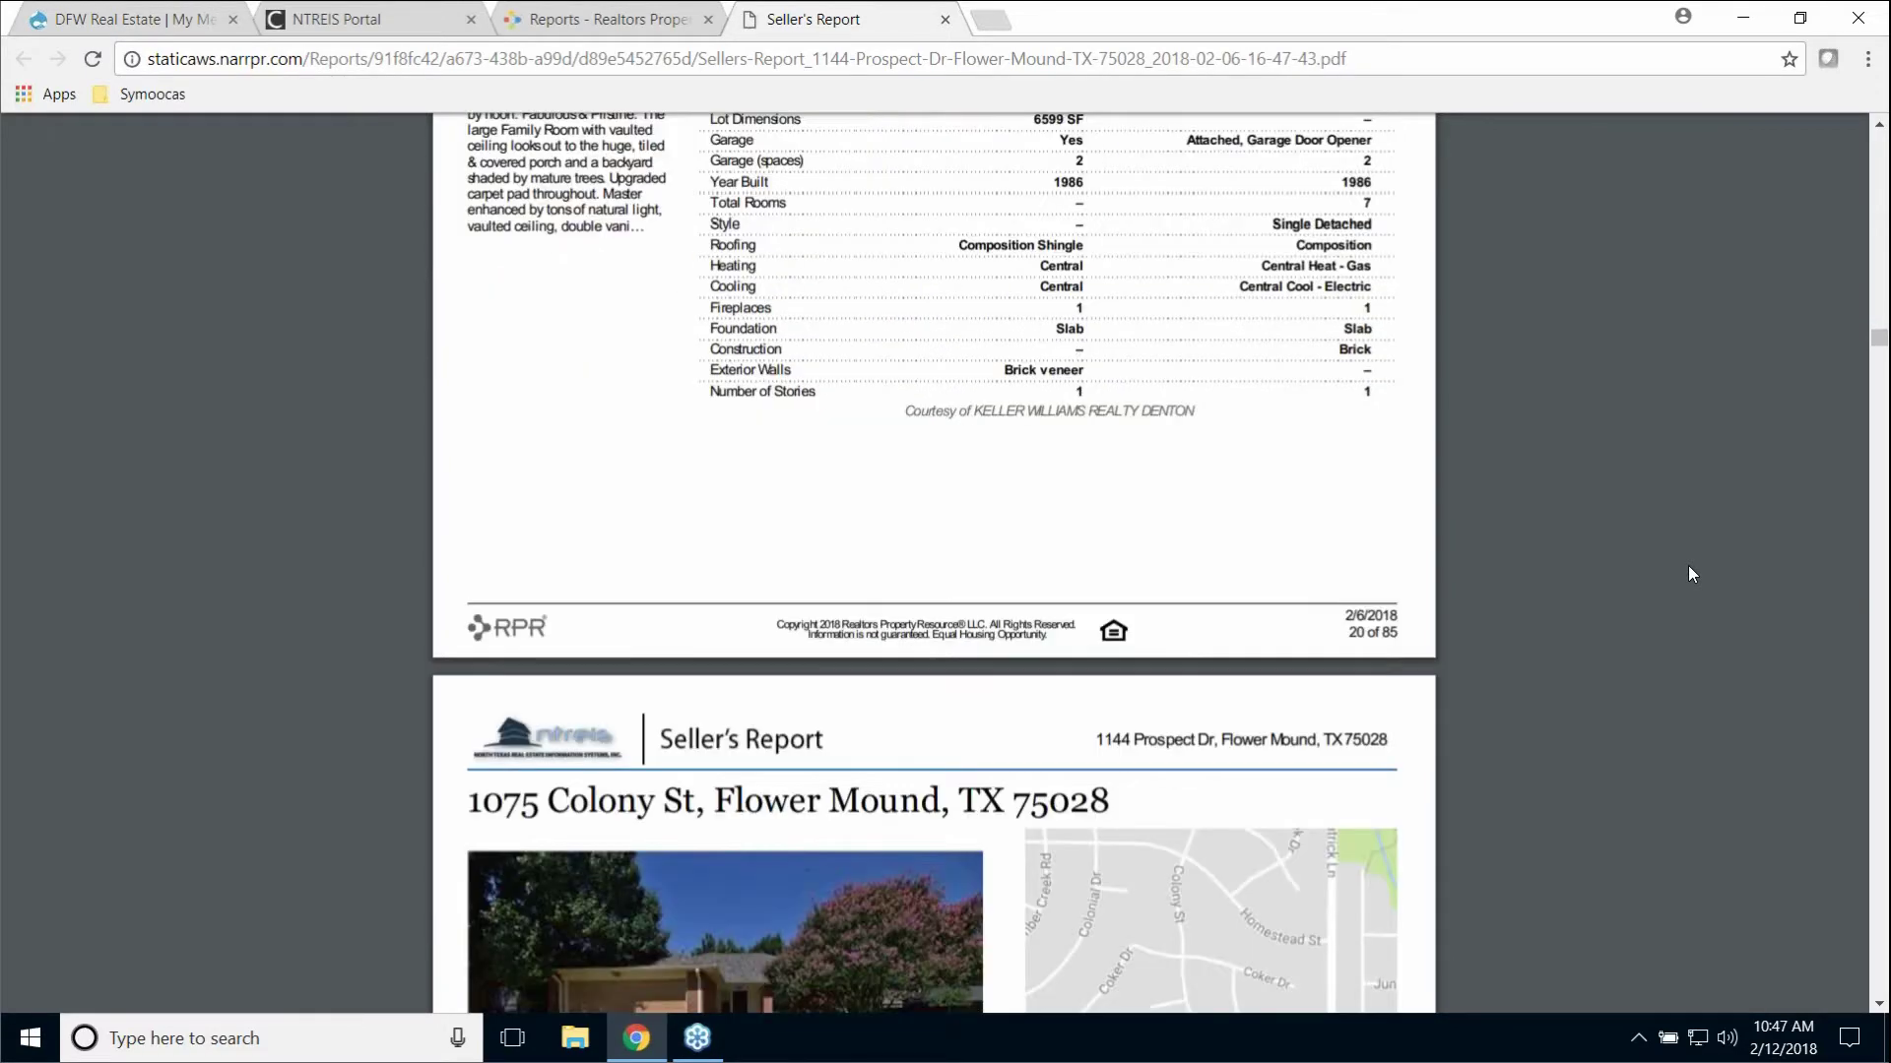
{"action": "scroll", "coordinate": [1156, 199], "scroll_direction": "up", "scroll_amount": 2}
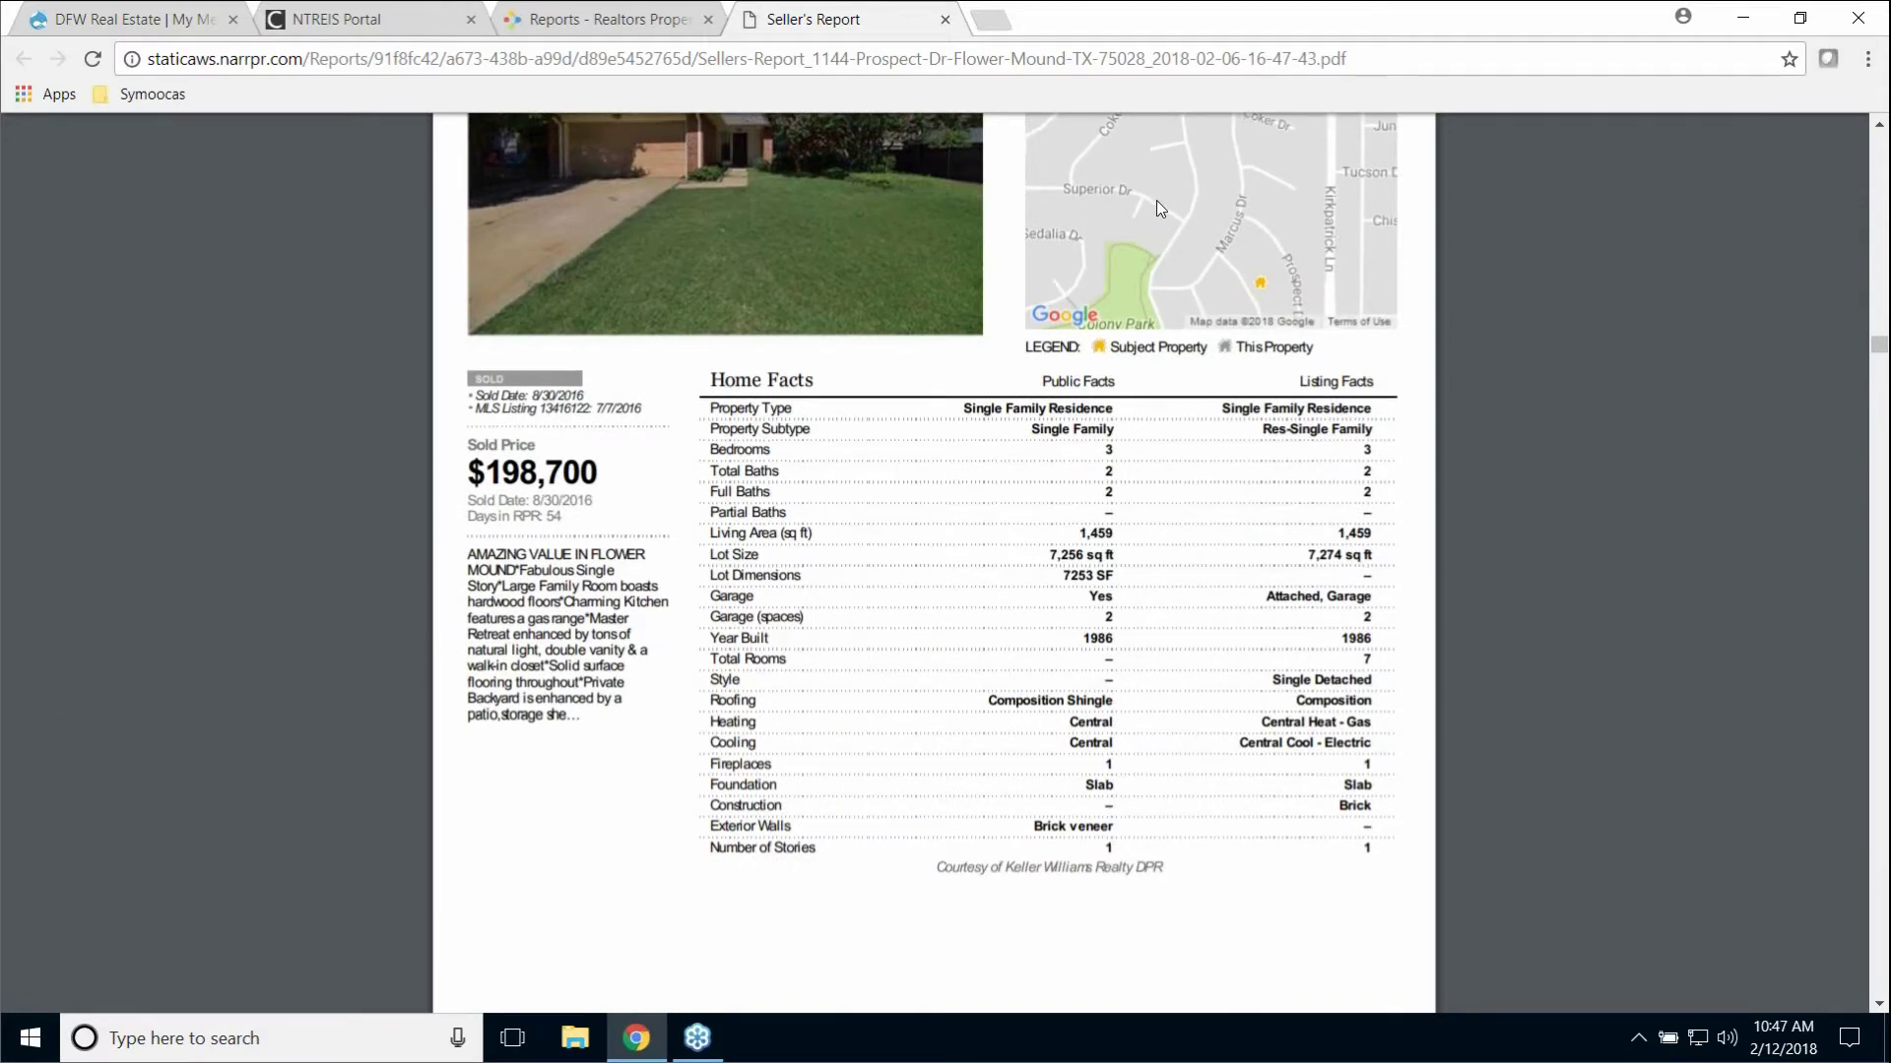
Step: Close the PDF and set the report's delivery method to 'Email to'
{"action": "left_click", "coordinate": [947, 22]}
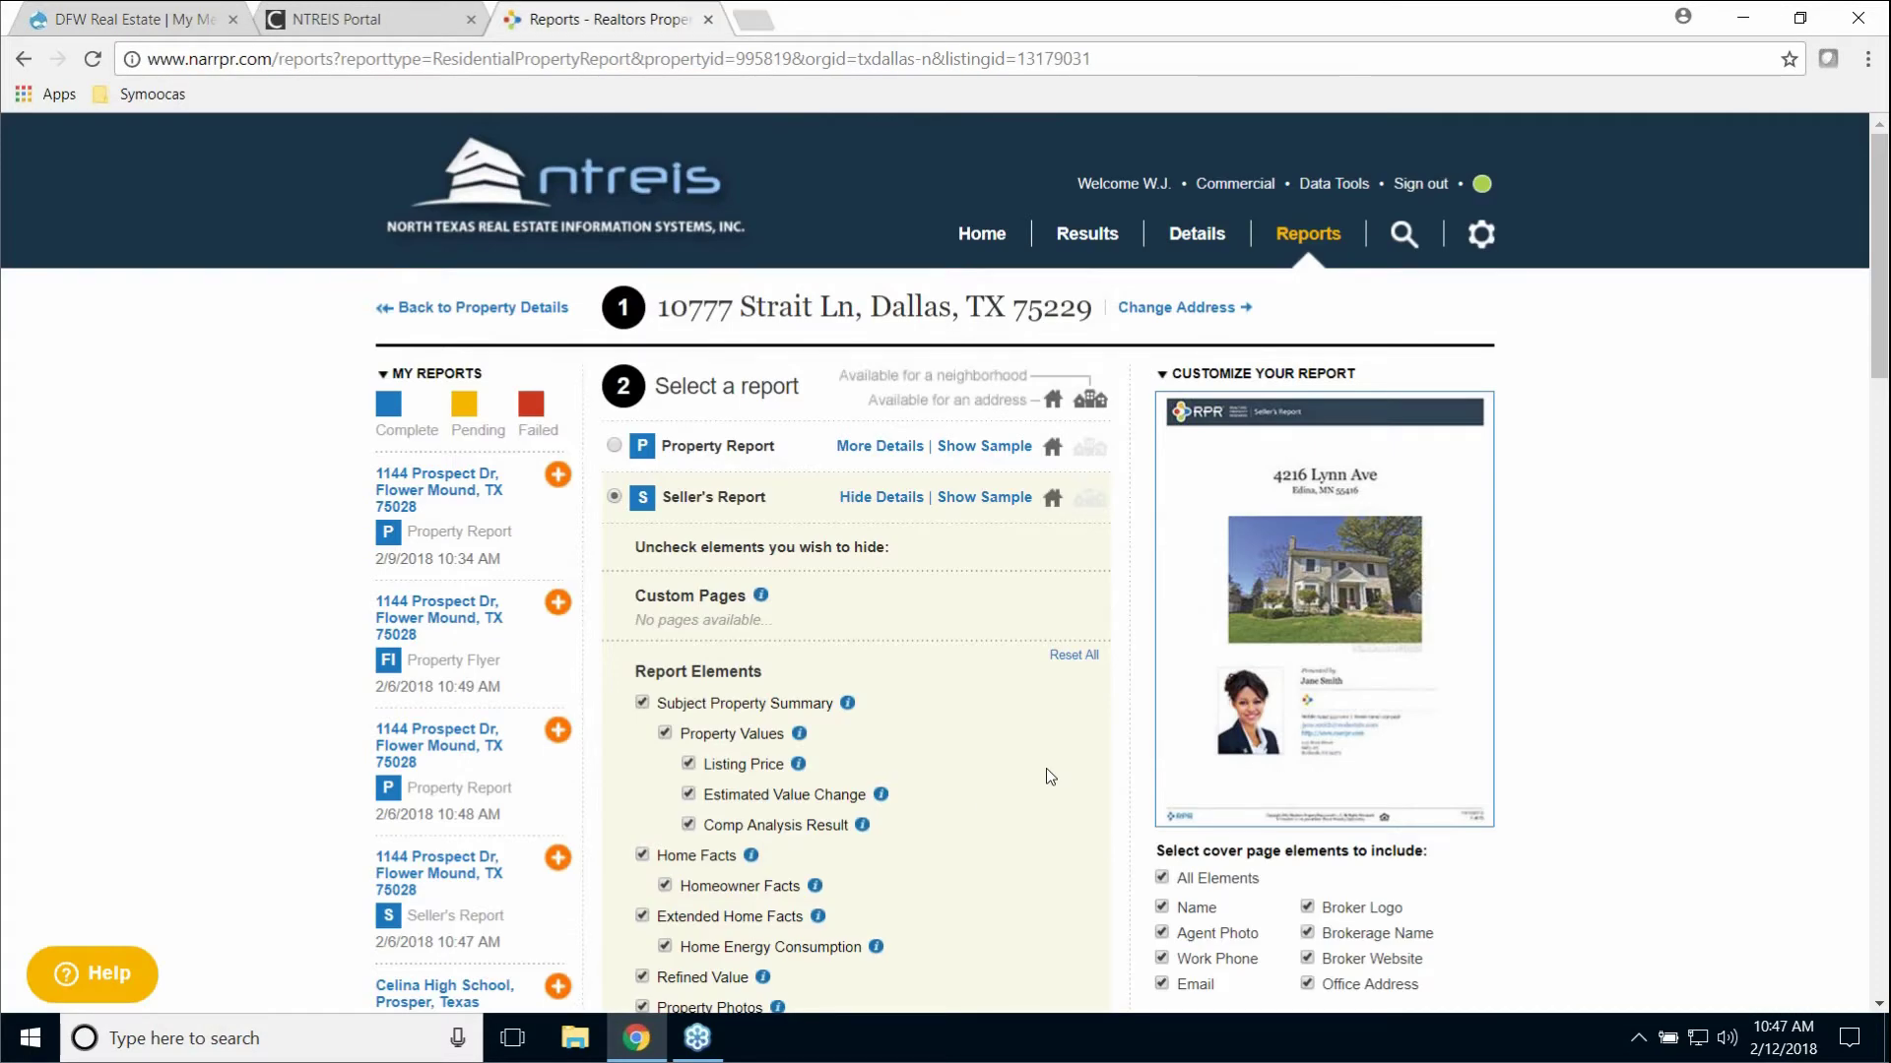
{"action": "scroll", "coordinate": [1046, 769], "scroll_direction": "down", "scroll_amount": 5}
{"action": "scroll", "coordinate": [1045, 768], "scroll_direction": "down", "scroll_amount": 15}
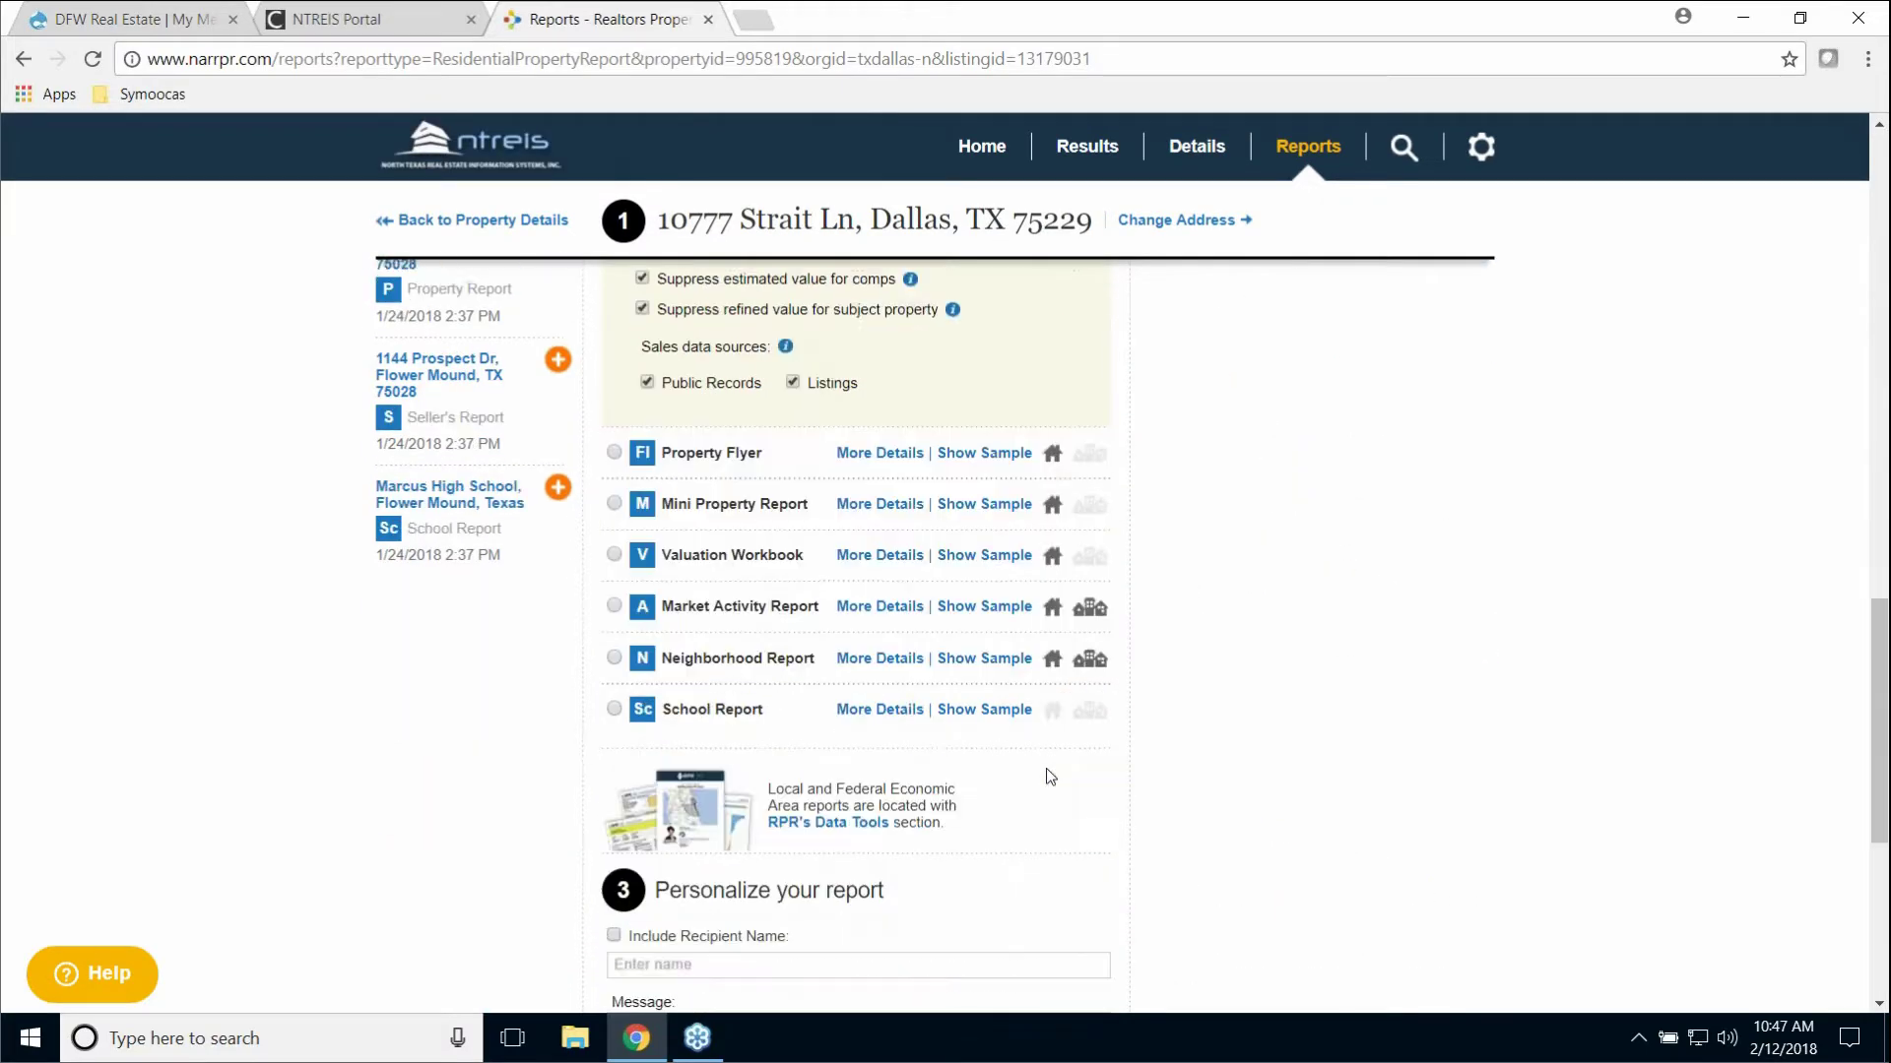
{"action": "scroll", "coordinate": [1046, 768], "scroll_direction": "down", "scroll_amount": 2}
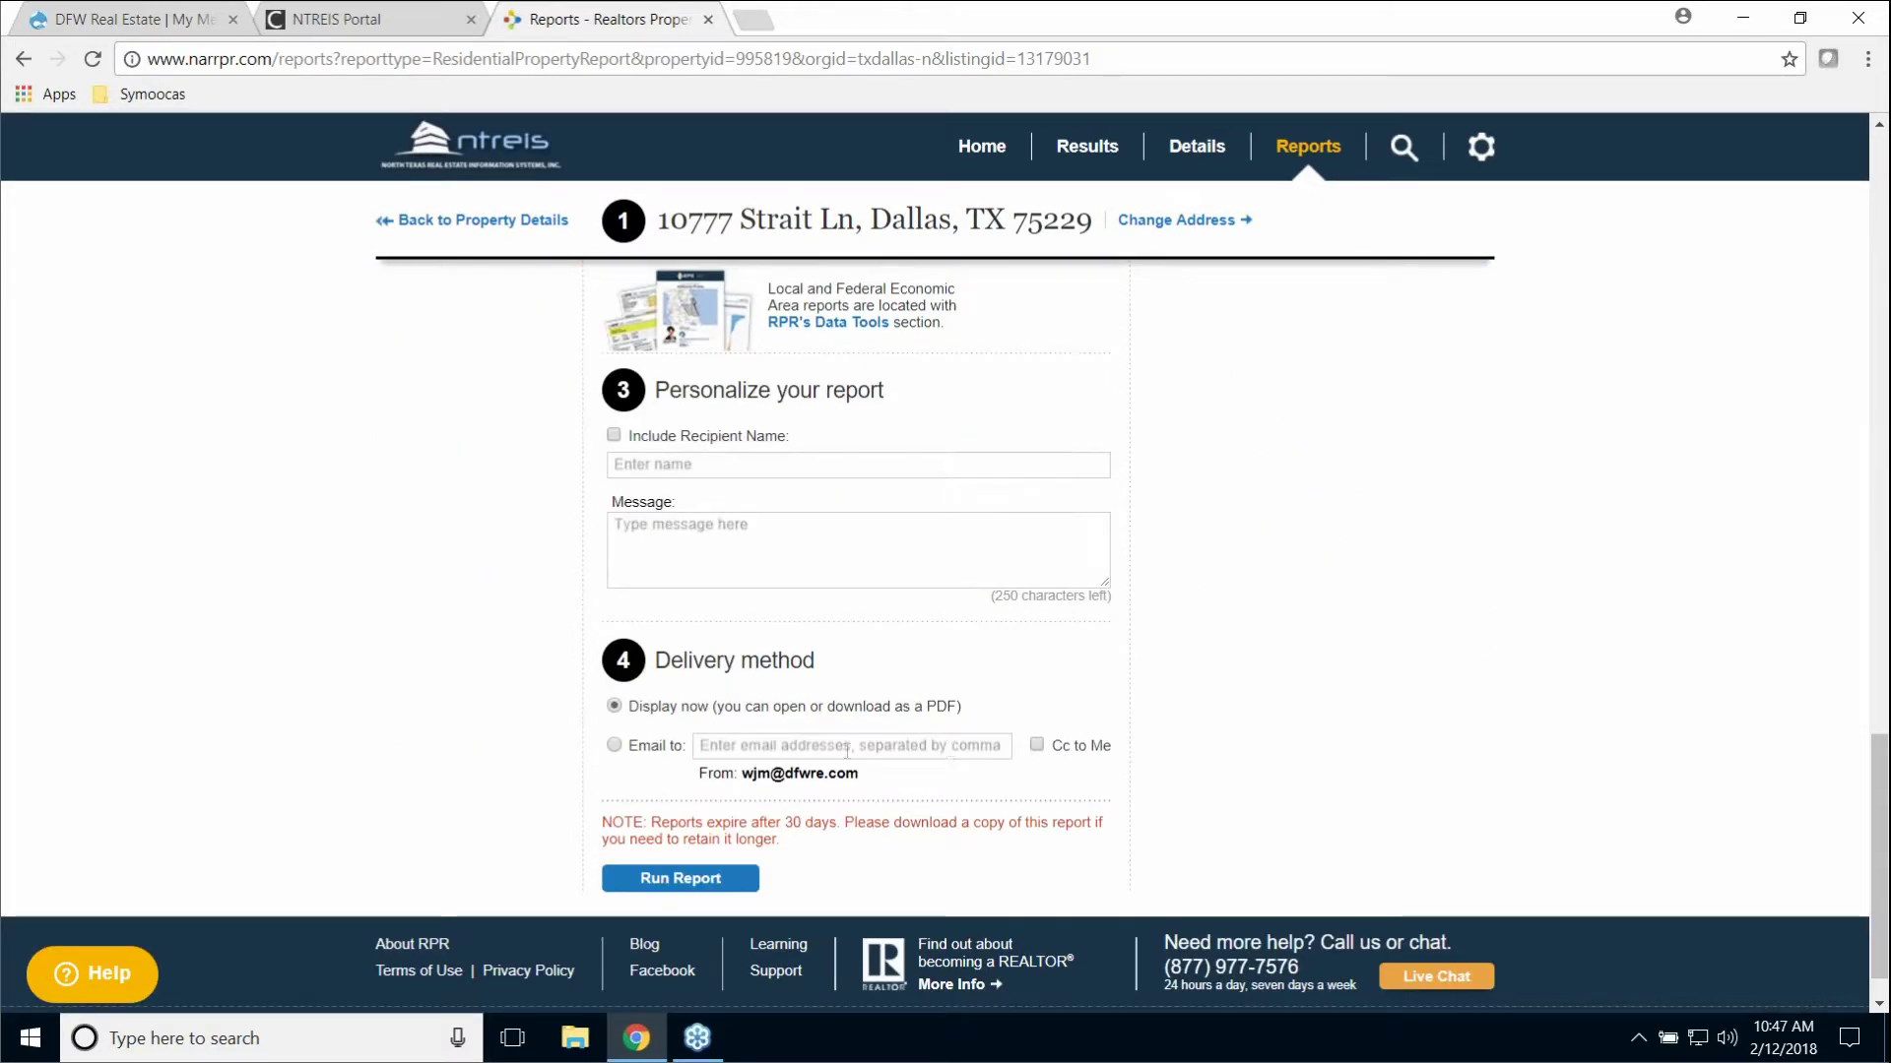
{"action": "left_click", "coordinate": [614, 745]}
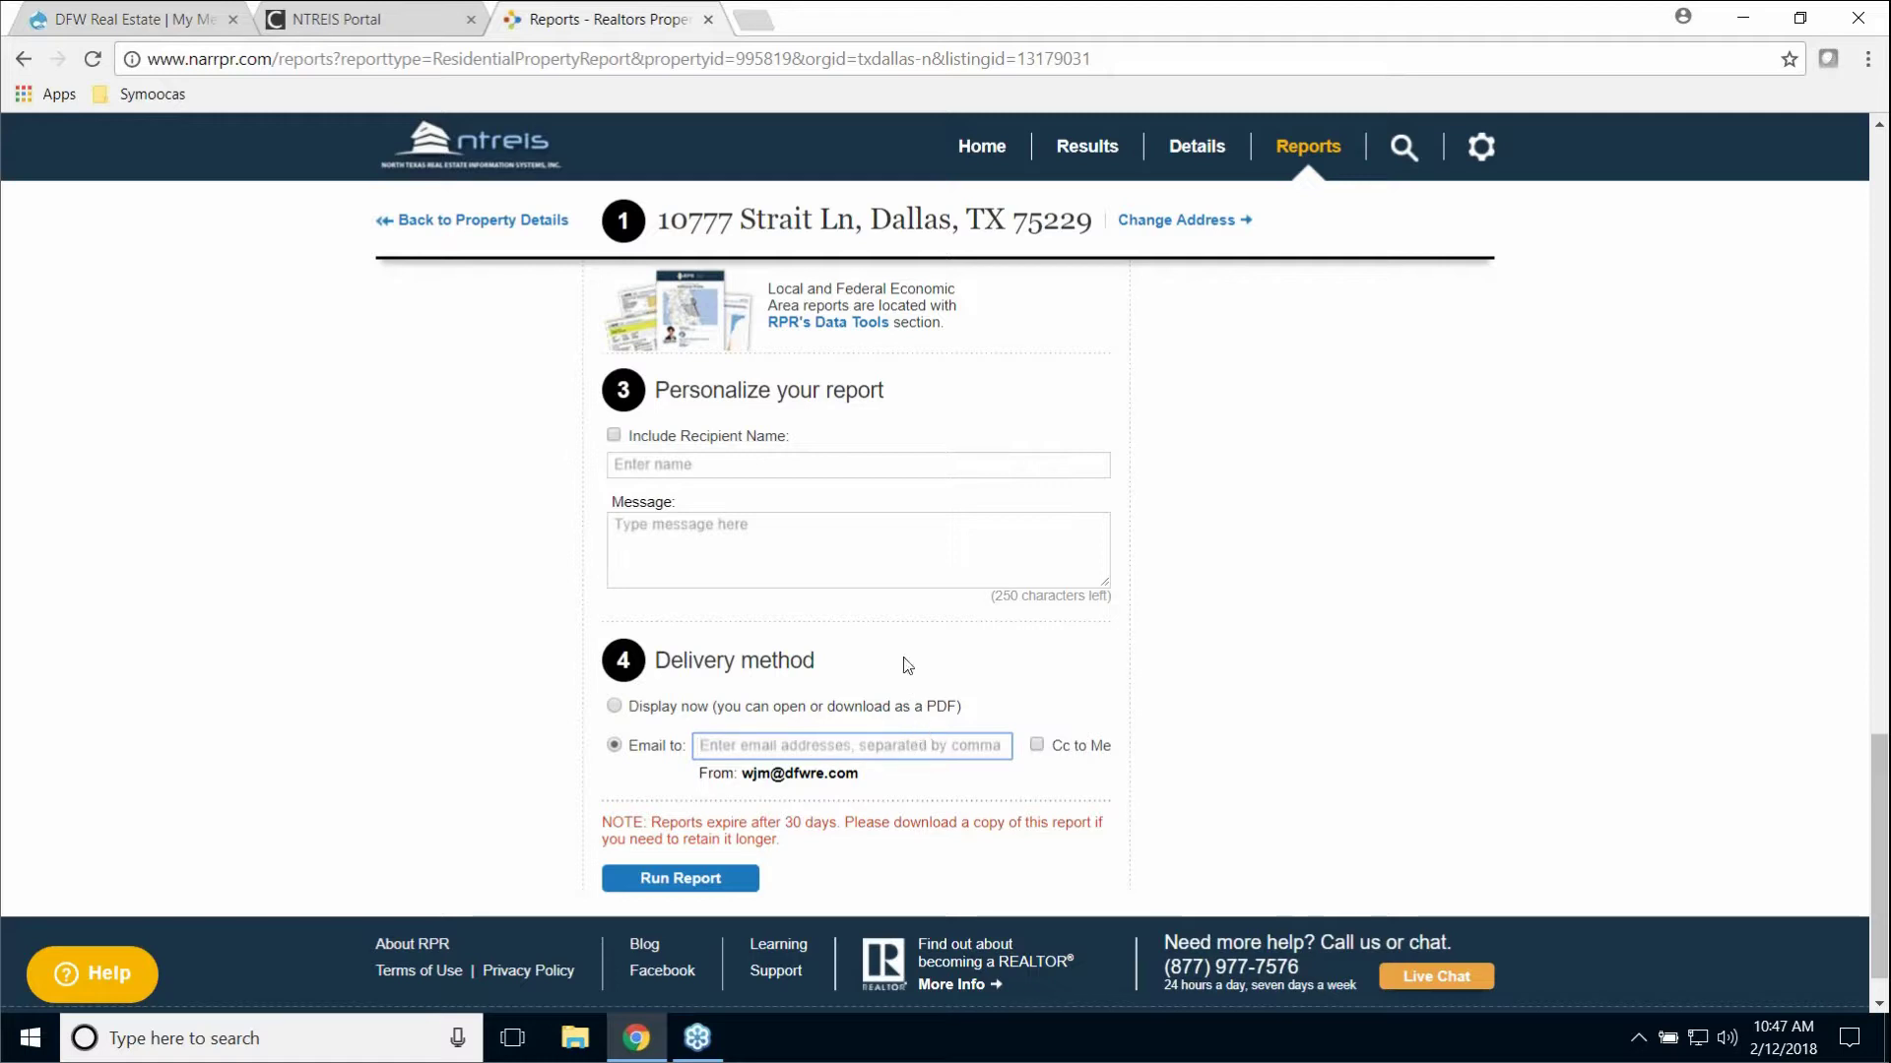
{"action": "scroll", "coordinate": [1205, 533], "scroll_direction": "up", "scroll_amount": 5}
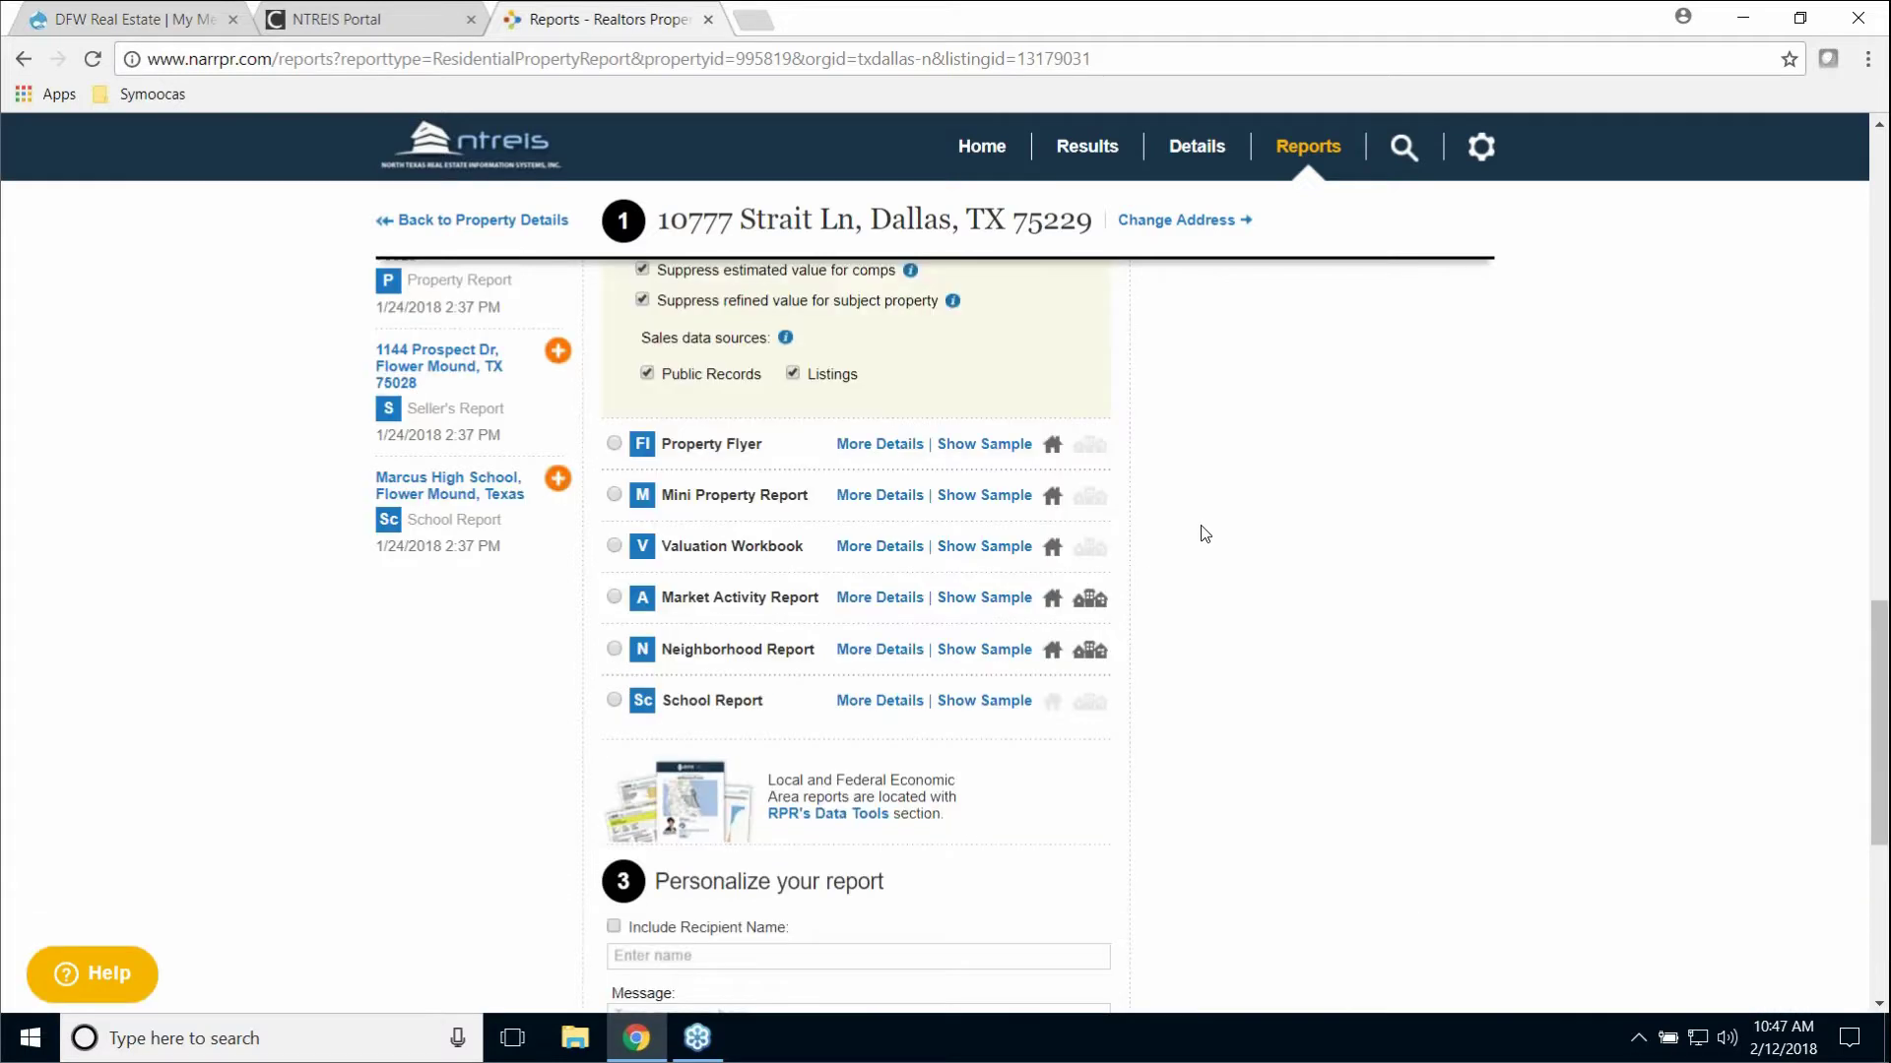
{"action": "scroll", "coordinate": [1204, 532], "scroll_direction": "up", "scroll_amount": 6}
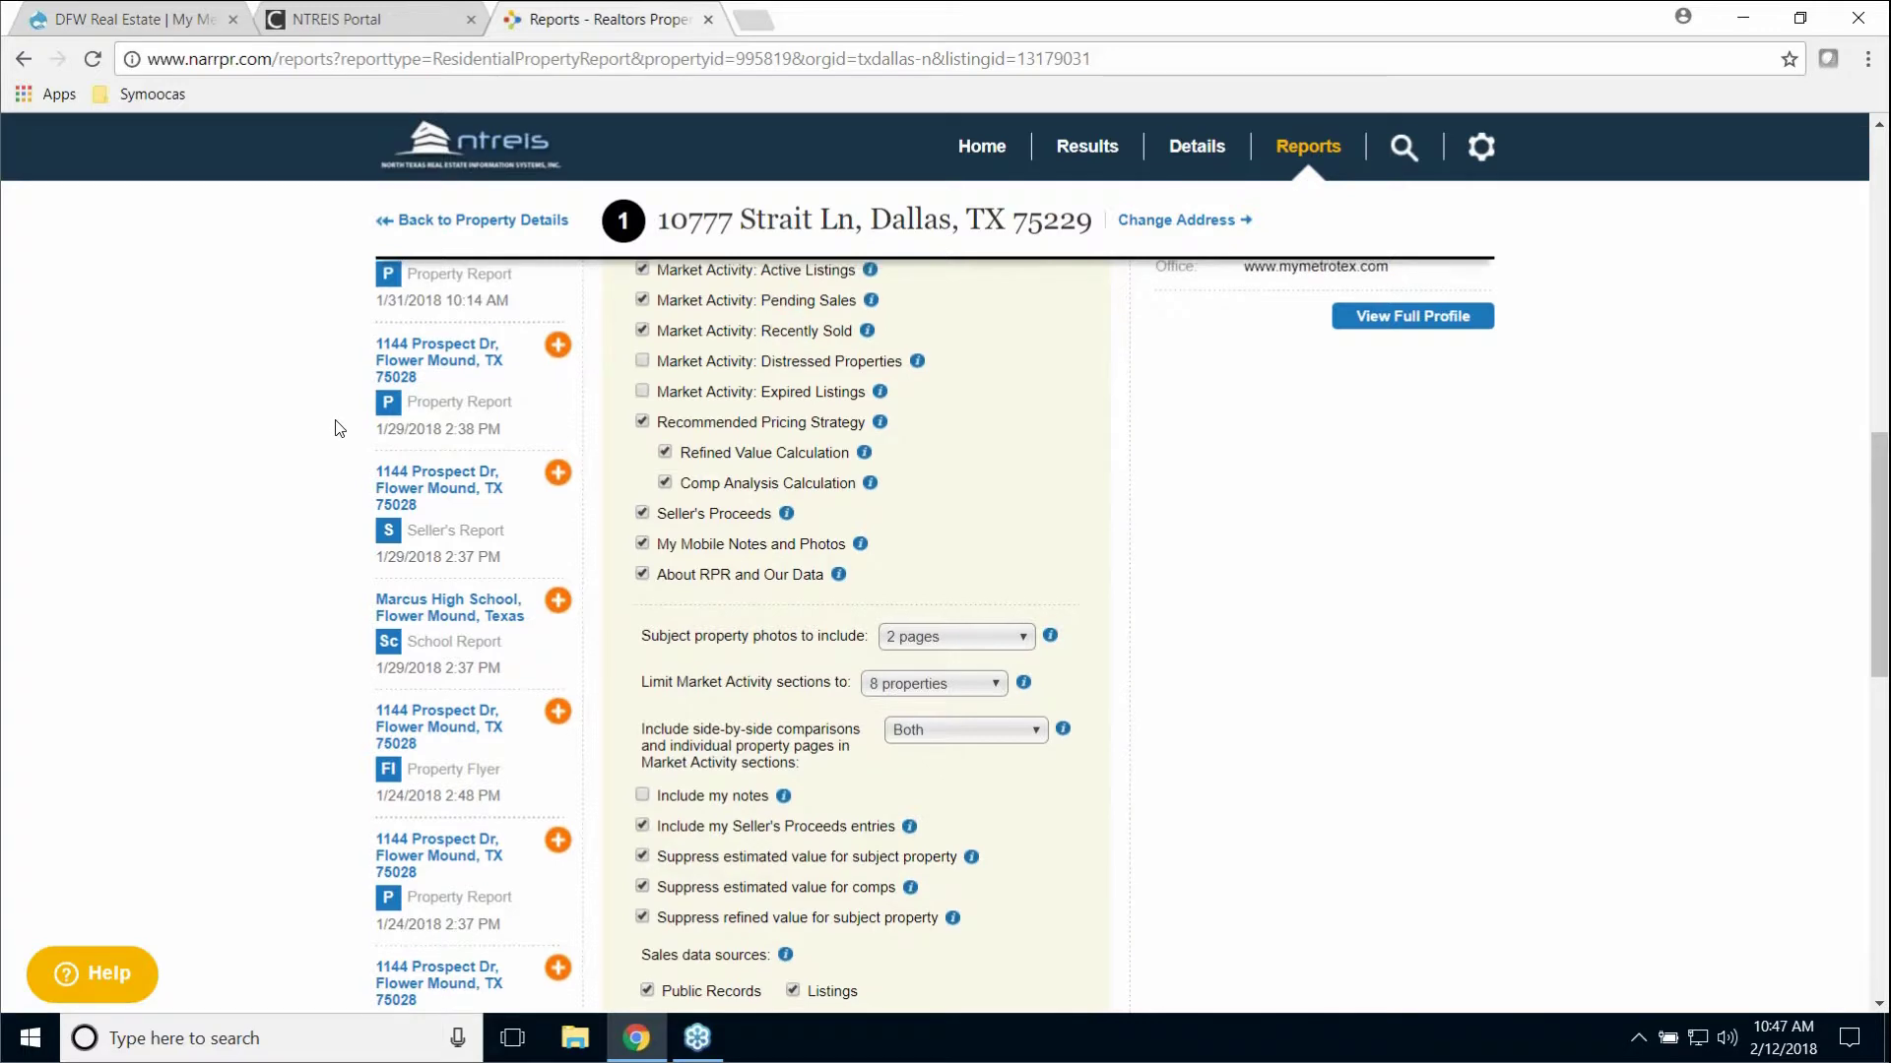
{"action": "scroll", "coordinate": [339, 429], "scroll_direction": "up", "scroll_amount": 4}
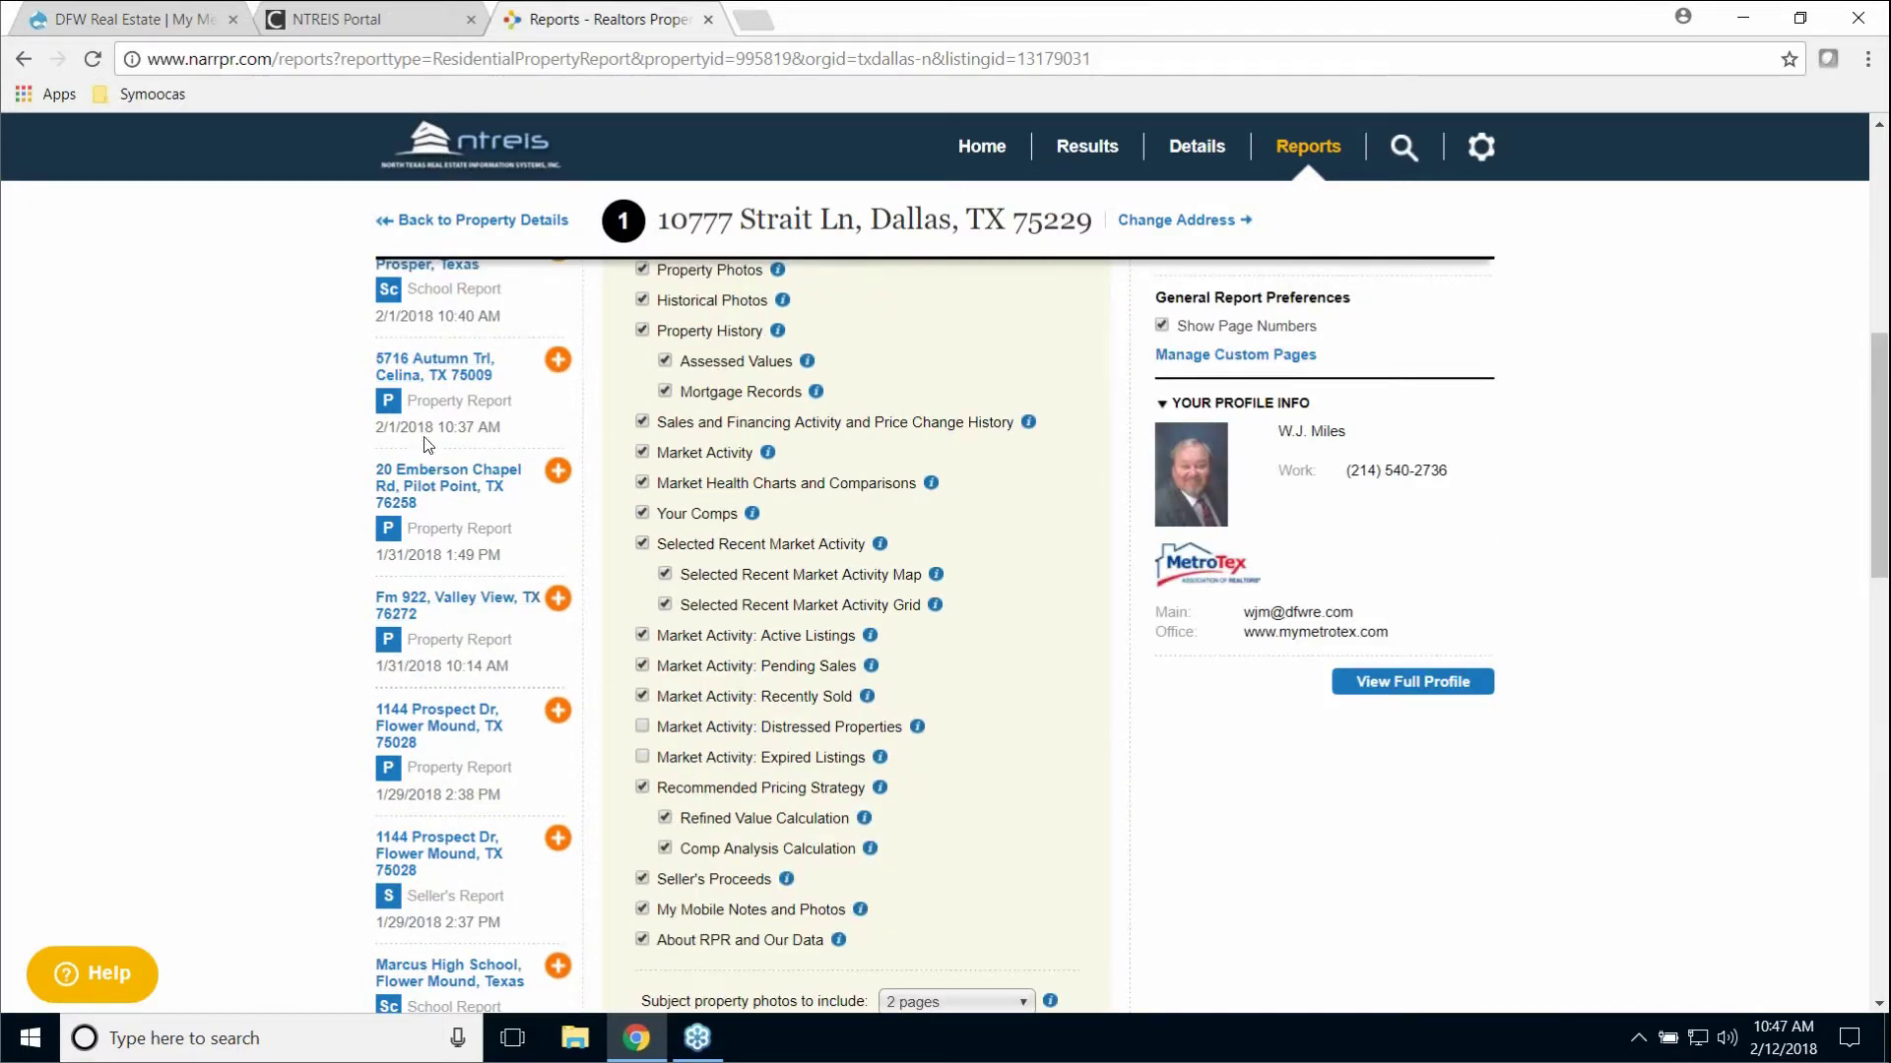
{"action": "scroll", "coordinate": [366, 453], "scroll_direction": "up", "scroll_amount": 6}
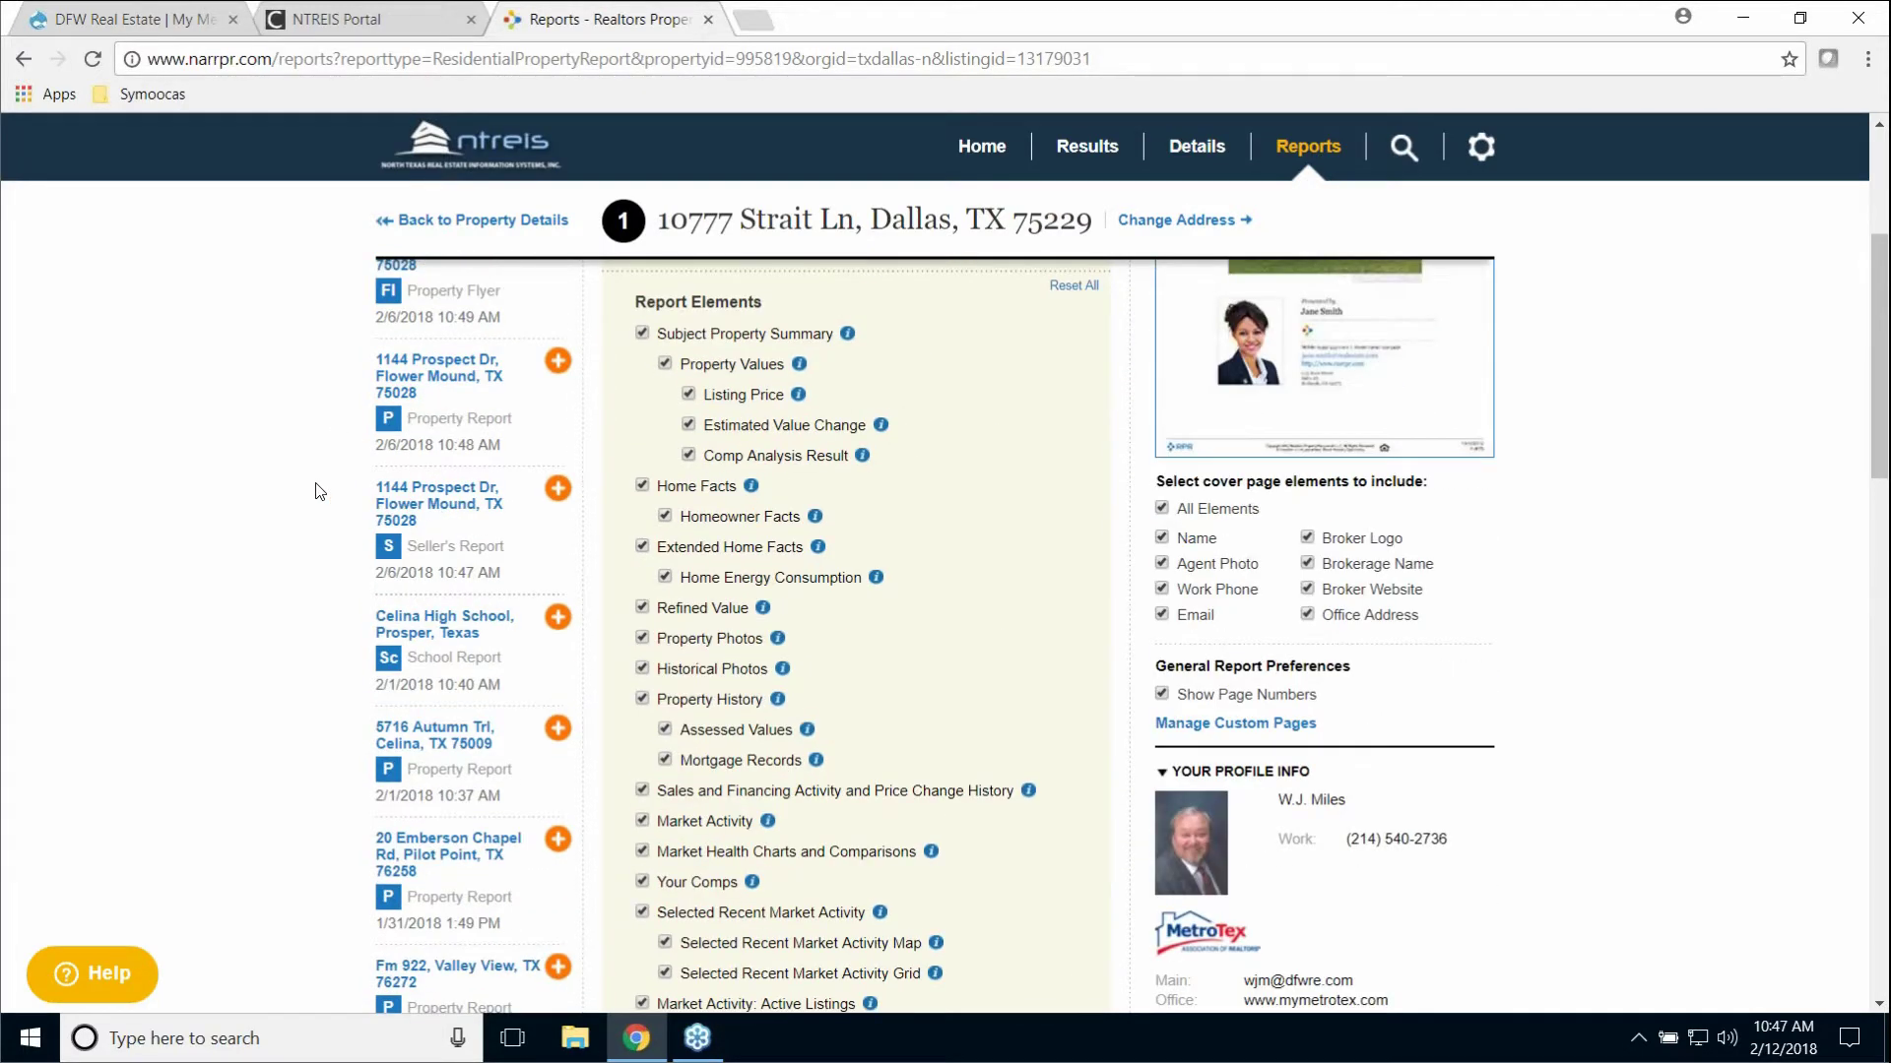
{"action": "scroll", "coordinate": [321, 491], "scroll_direction": "up", "scroll_amount": 5}
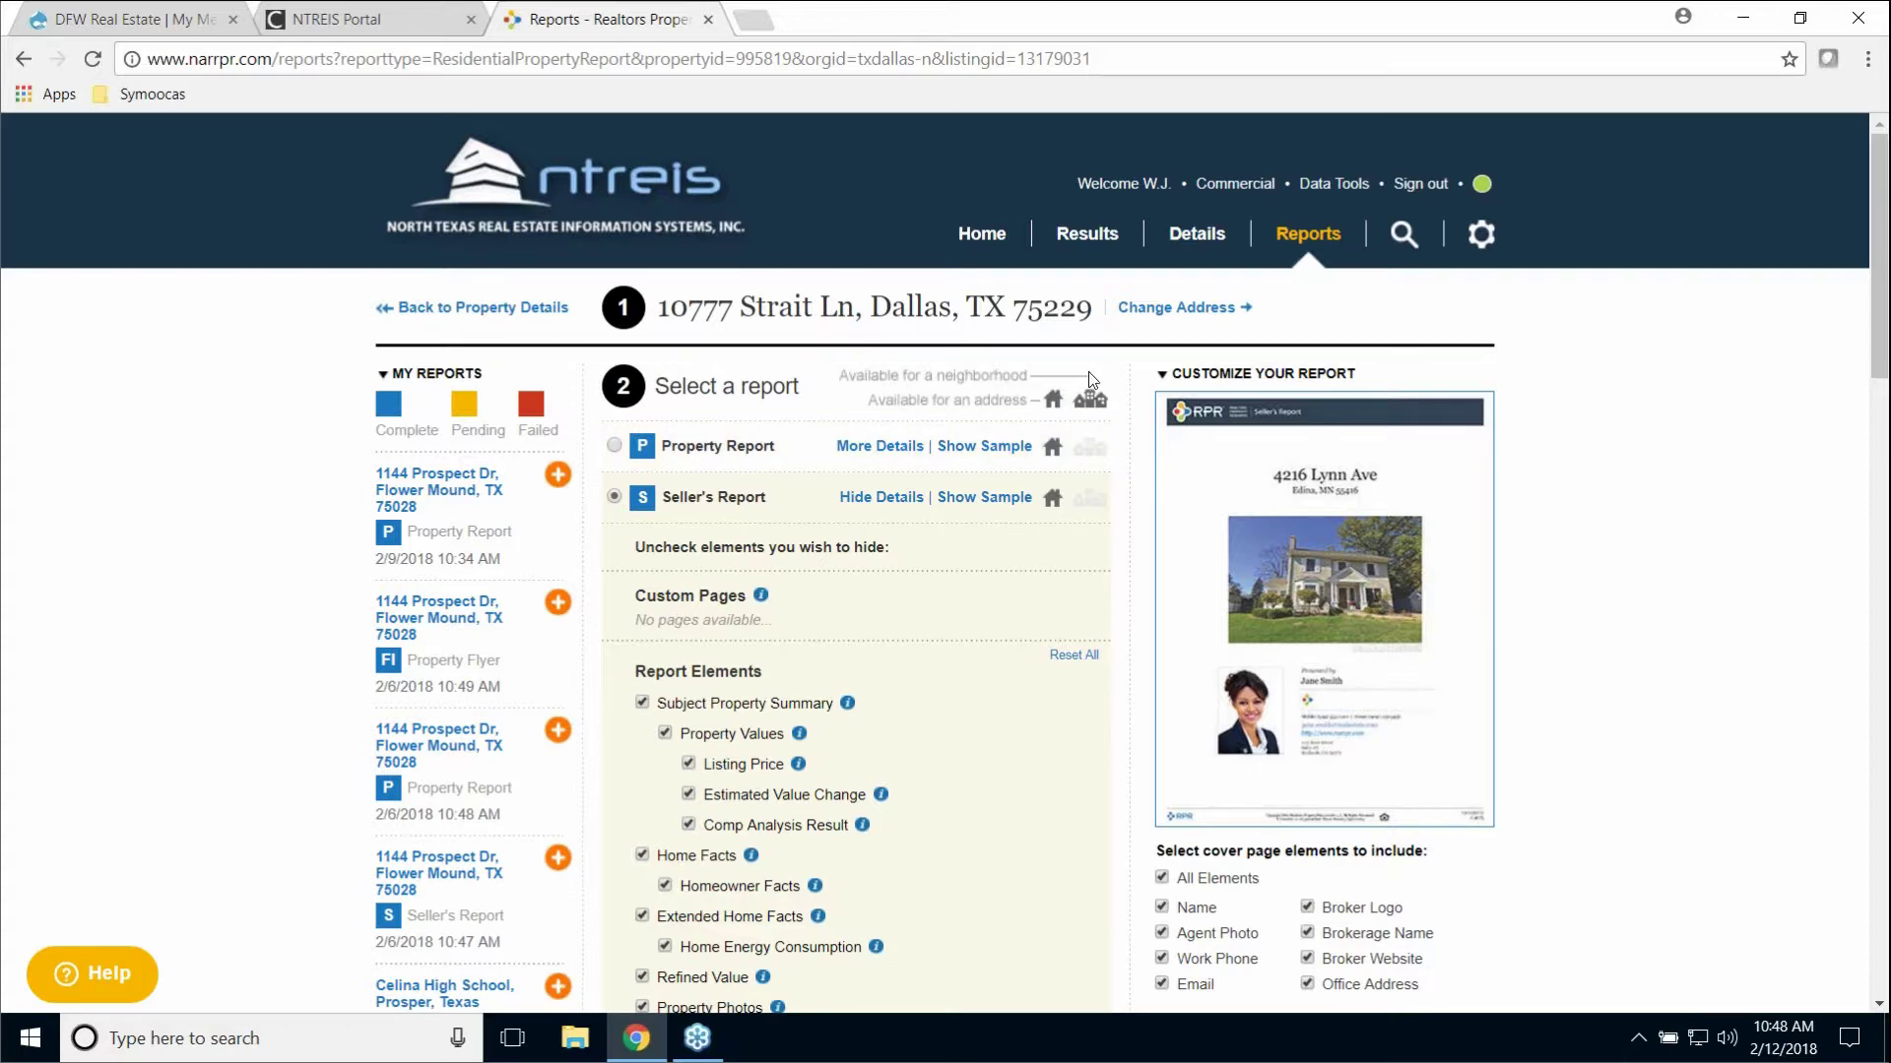
Step: Go back to the home search page and switch the search to All Properties
{"action": "left_click", "coordinate": [977, 235]}
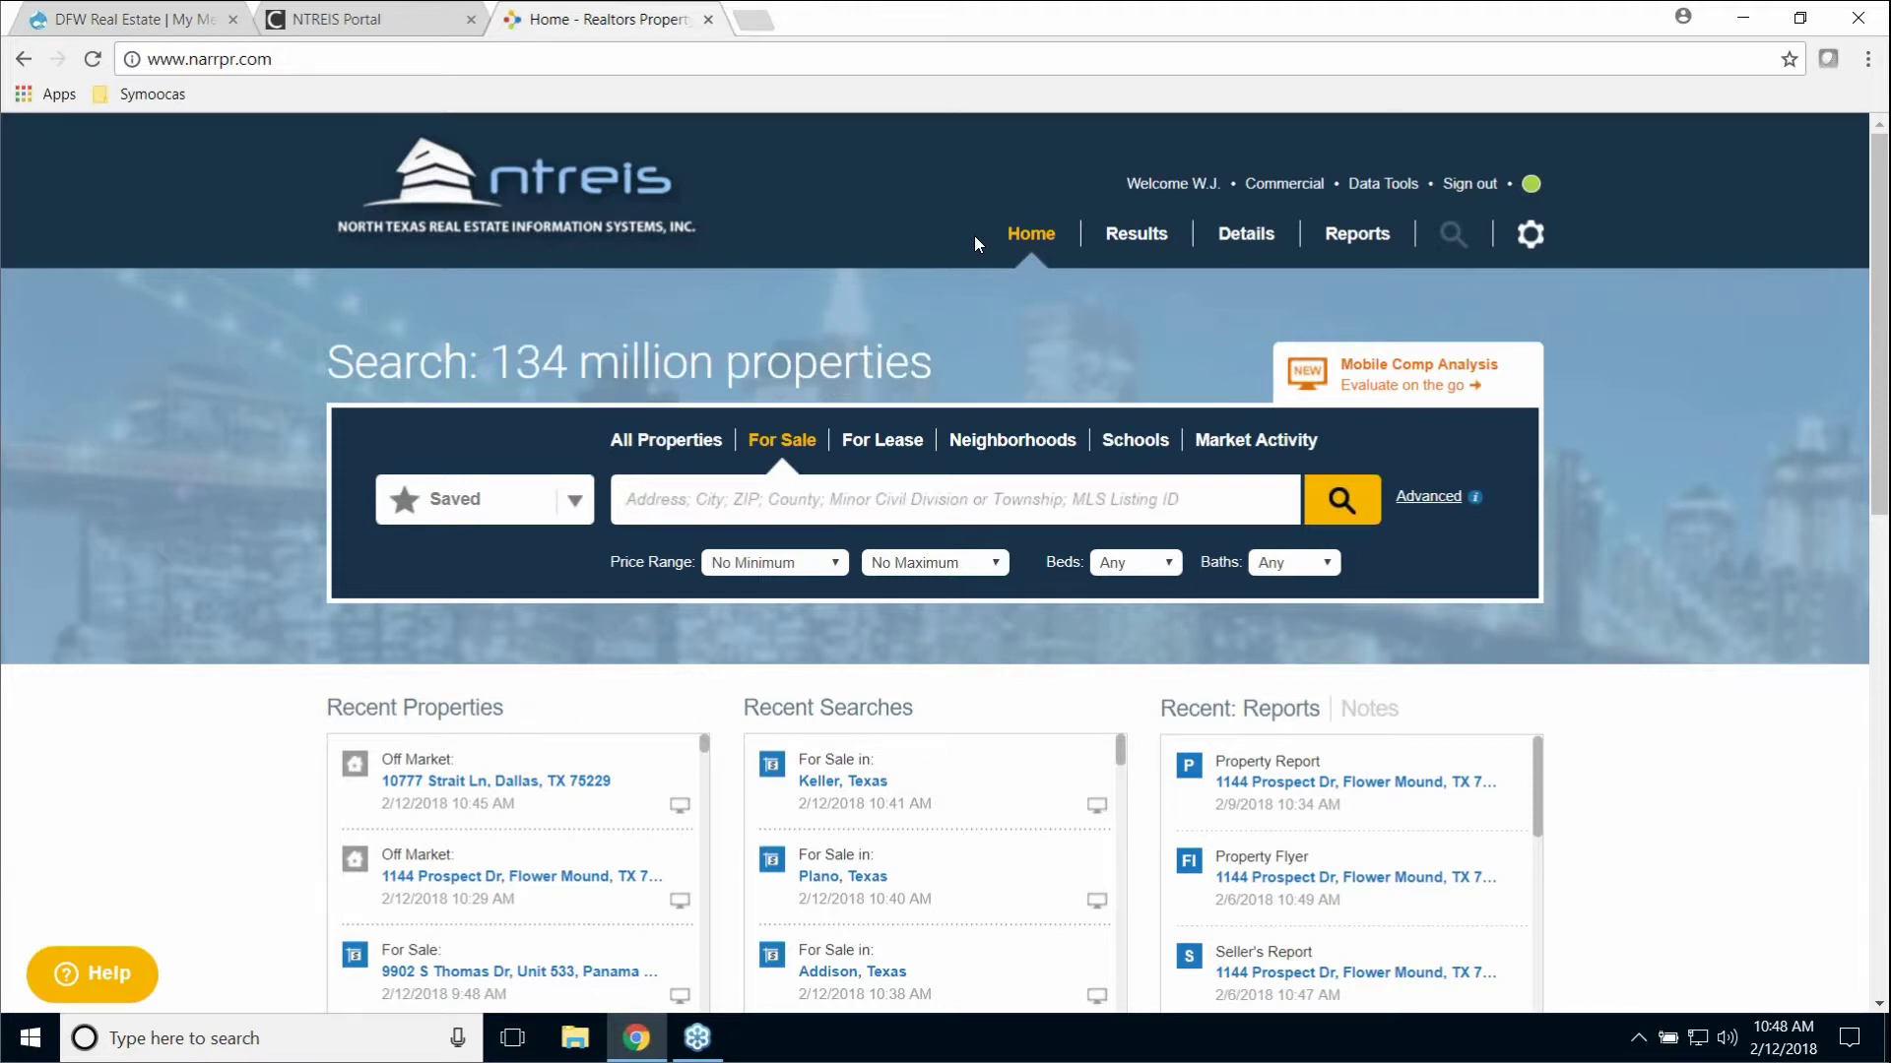
{"action": "left_click", "coordinate": [685, 451]}
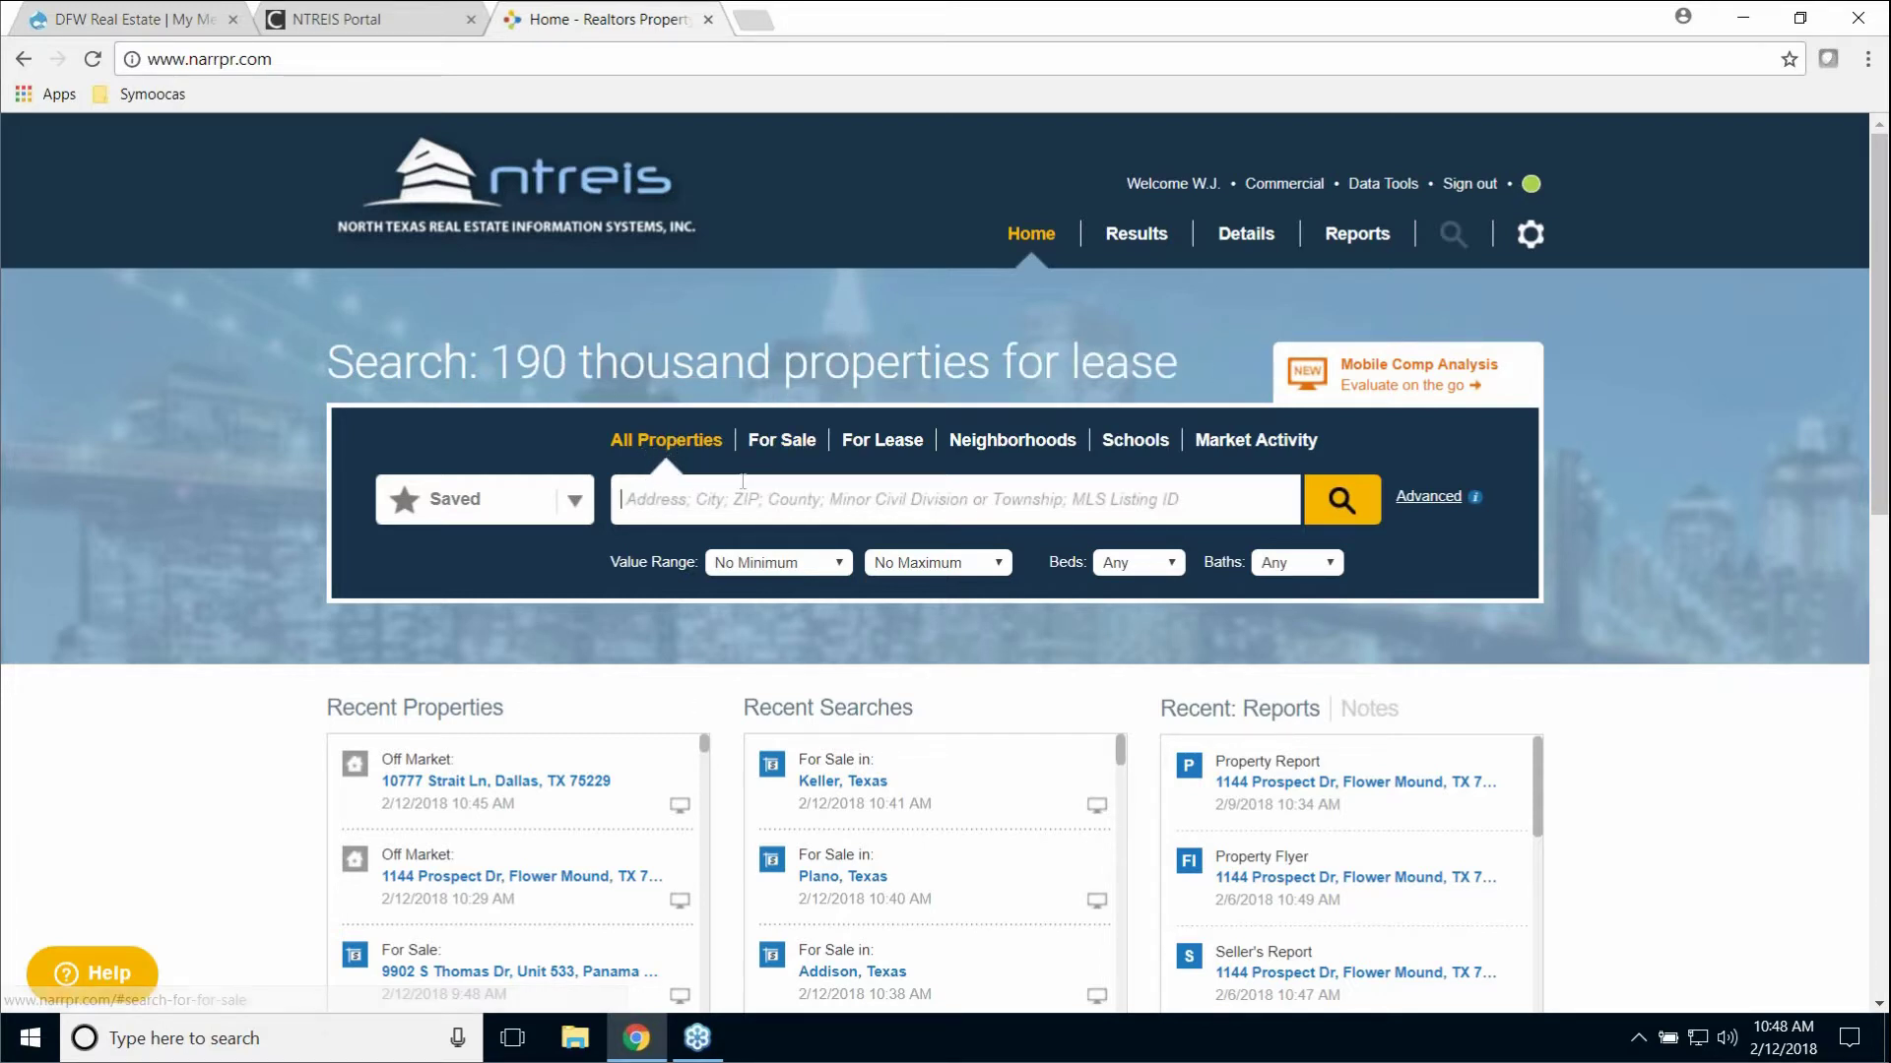
Step: In Advanced search, exclude Non-Distressed, Active and Pending, keeping only Single Family properties
{"action": "left_click", "coordinate": [1427, 498]}
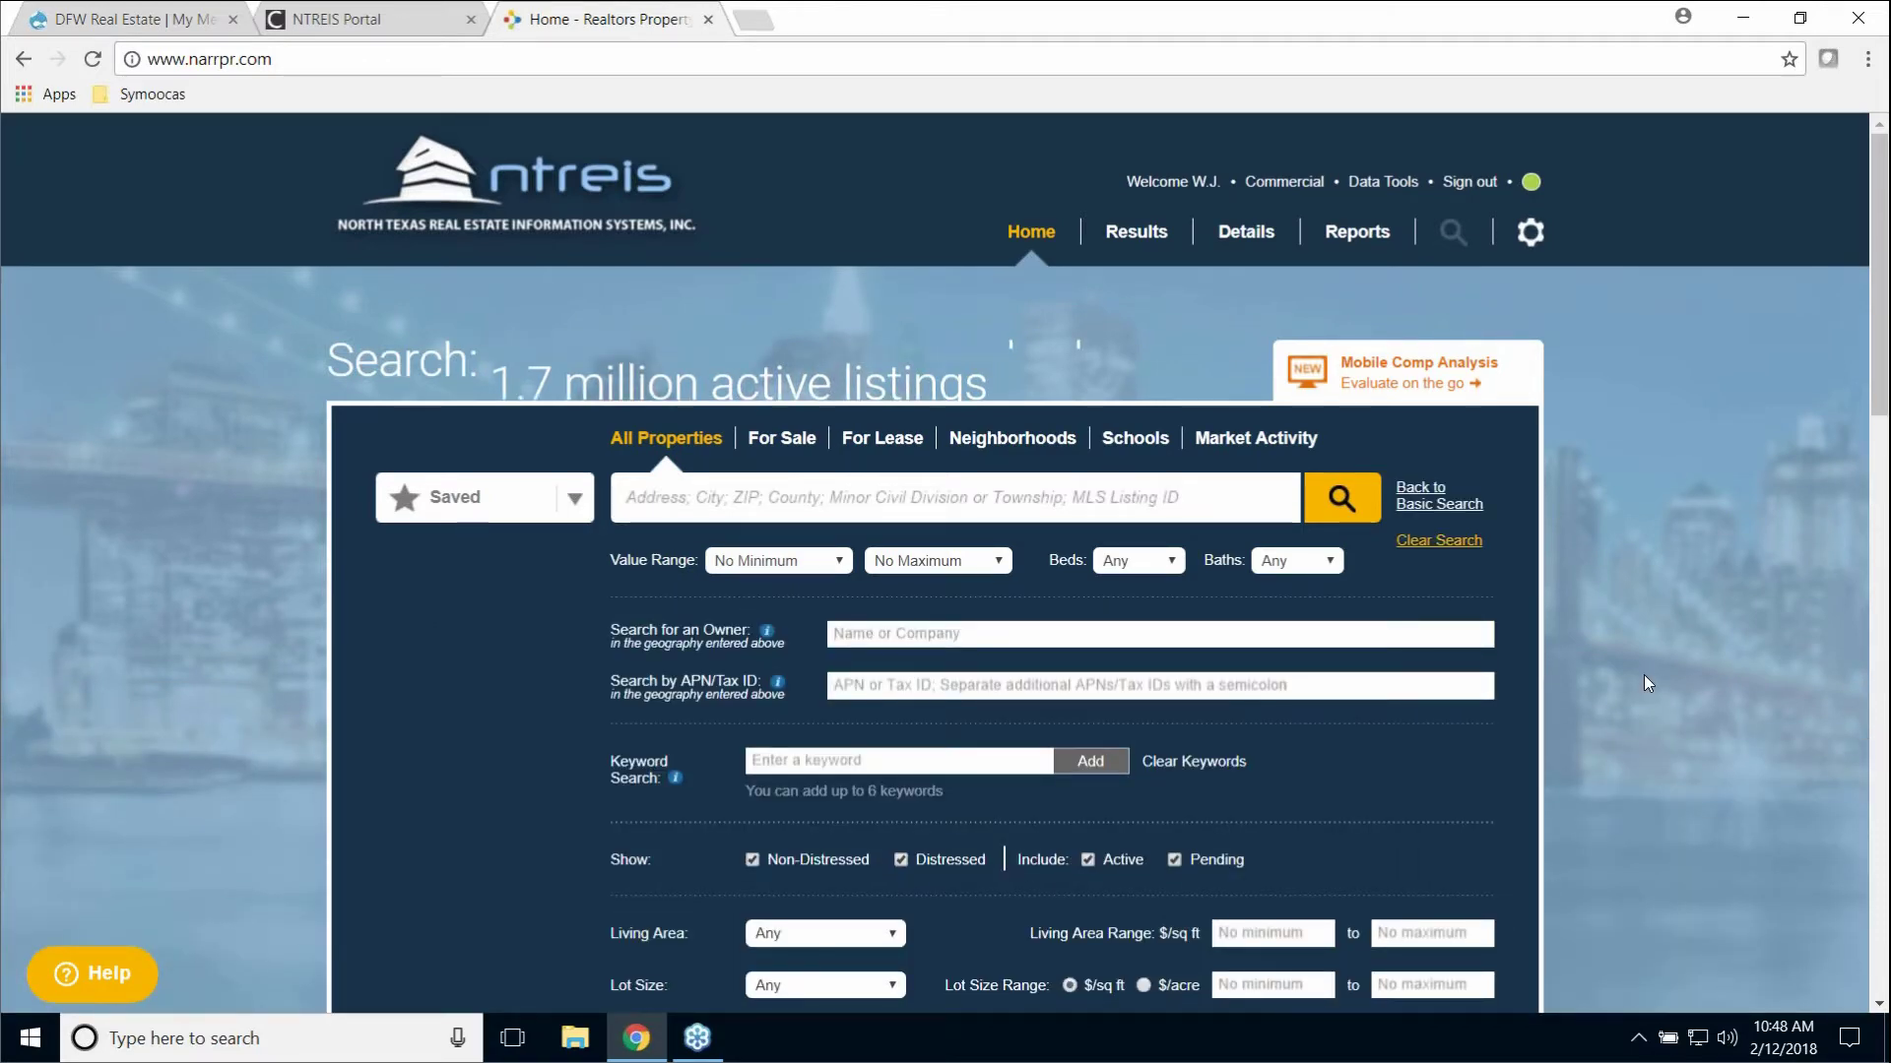
{"action": "scroll", "coordinate": [1081, 659], "scroll_direction": "down", "scroll_amount": 3}
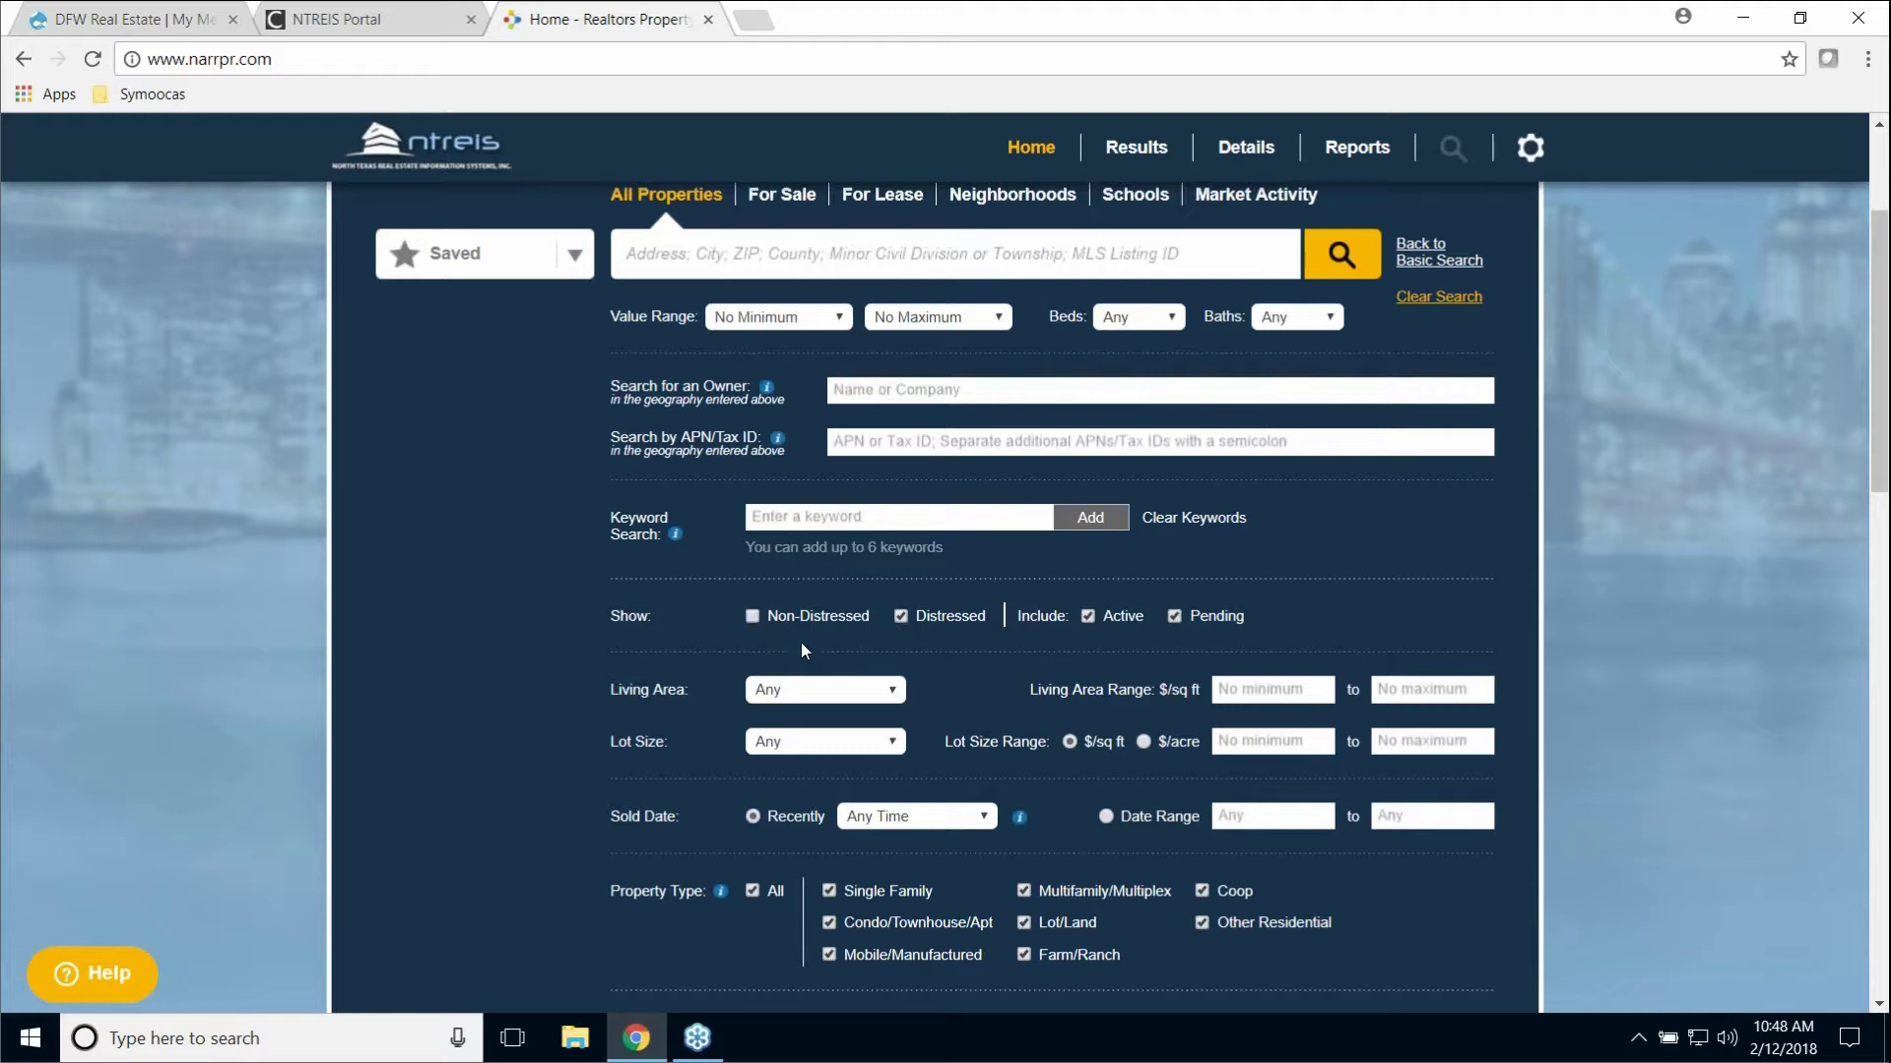
{"action": "left_click", "coordinate": [1087, 616]}
{"action": "scroll", "coordinate": [1284, 594], "scroll_direction": "down", "scroll_amount": 4}
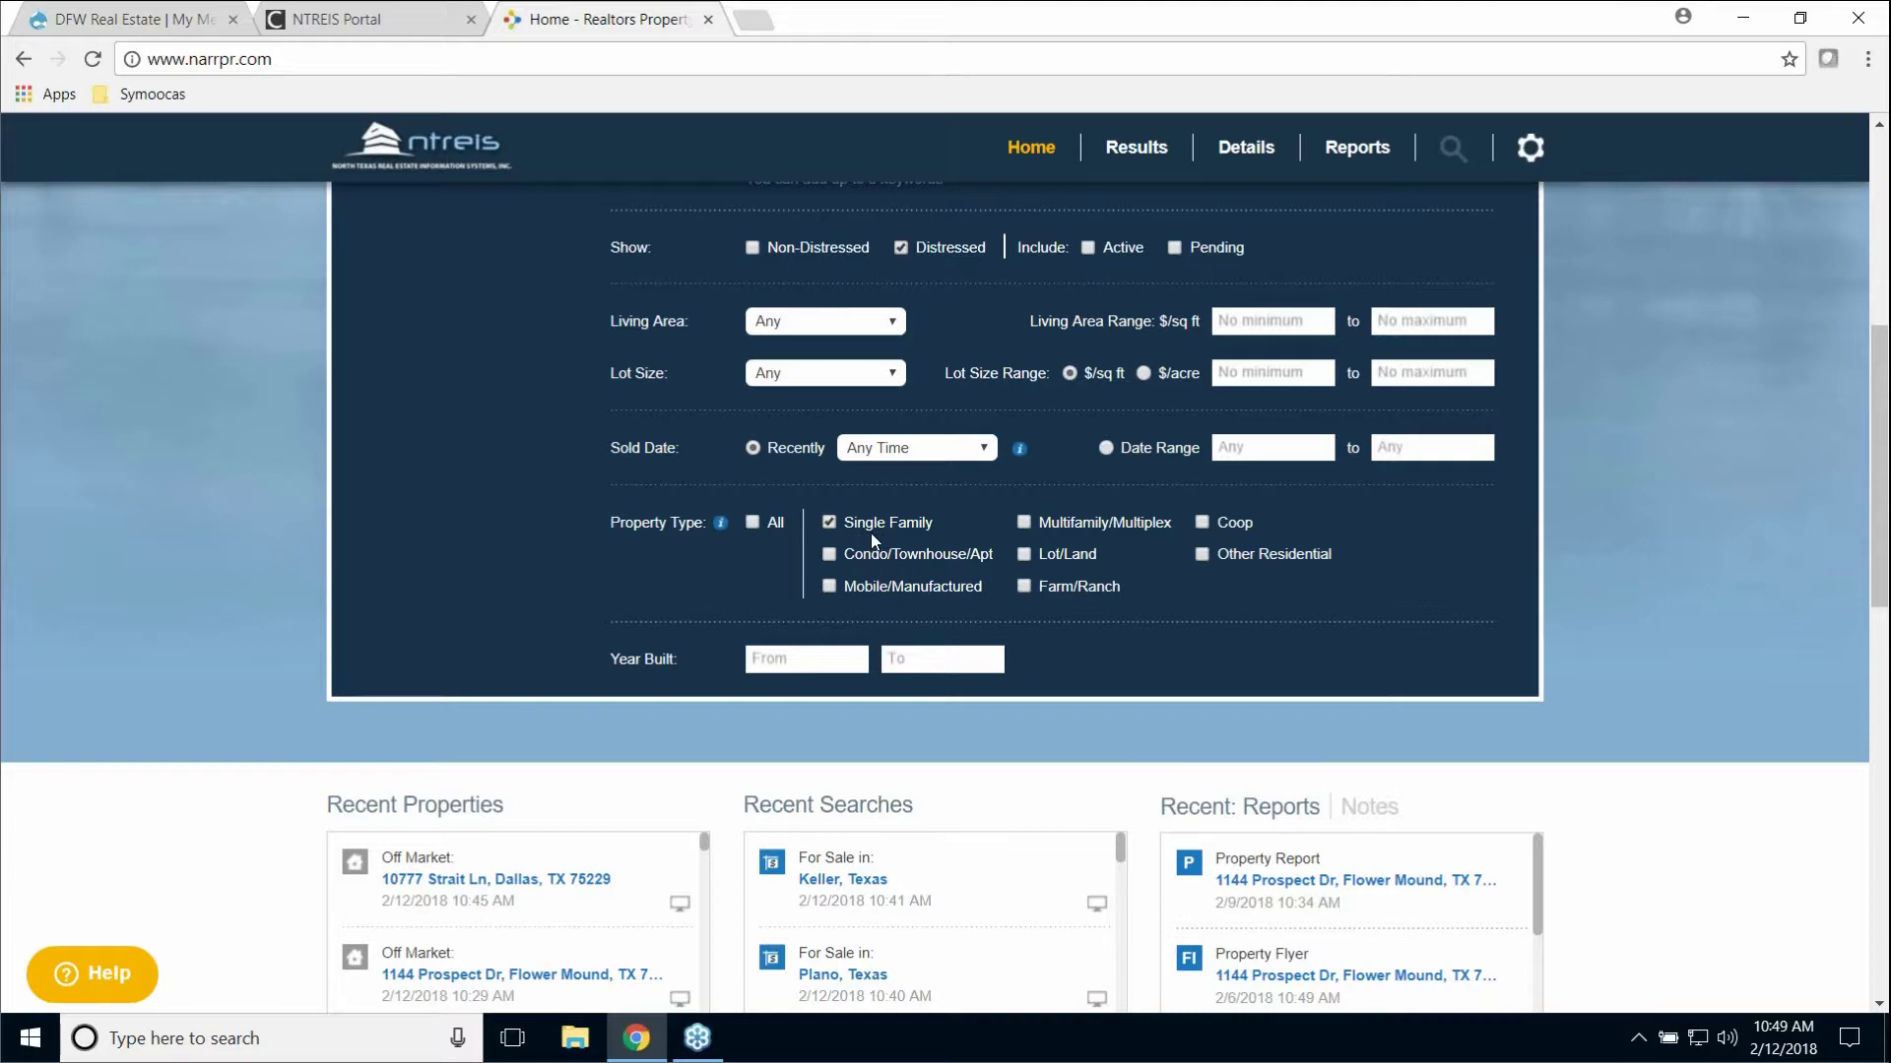
{"action": "scroll", "coordinate": [1460, 536], "scroll_direction": "up", "scroll_amount": 6}
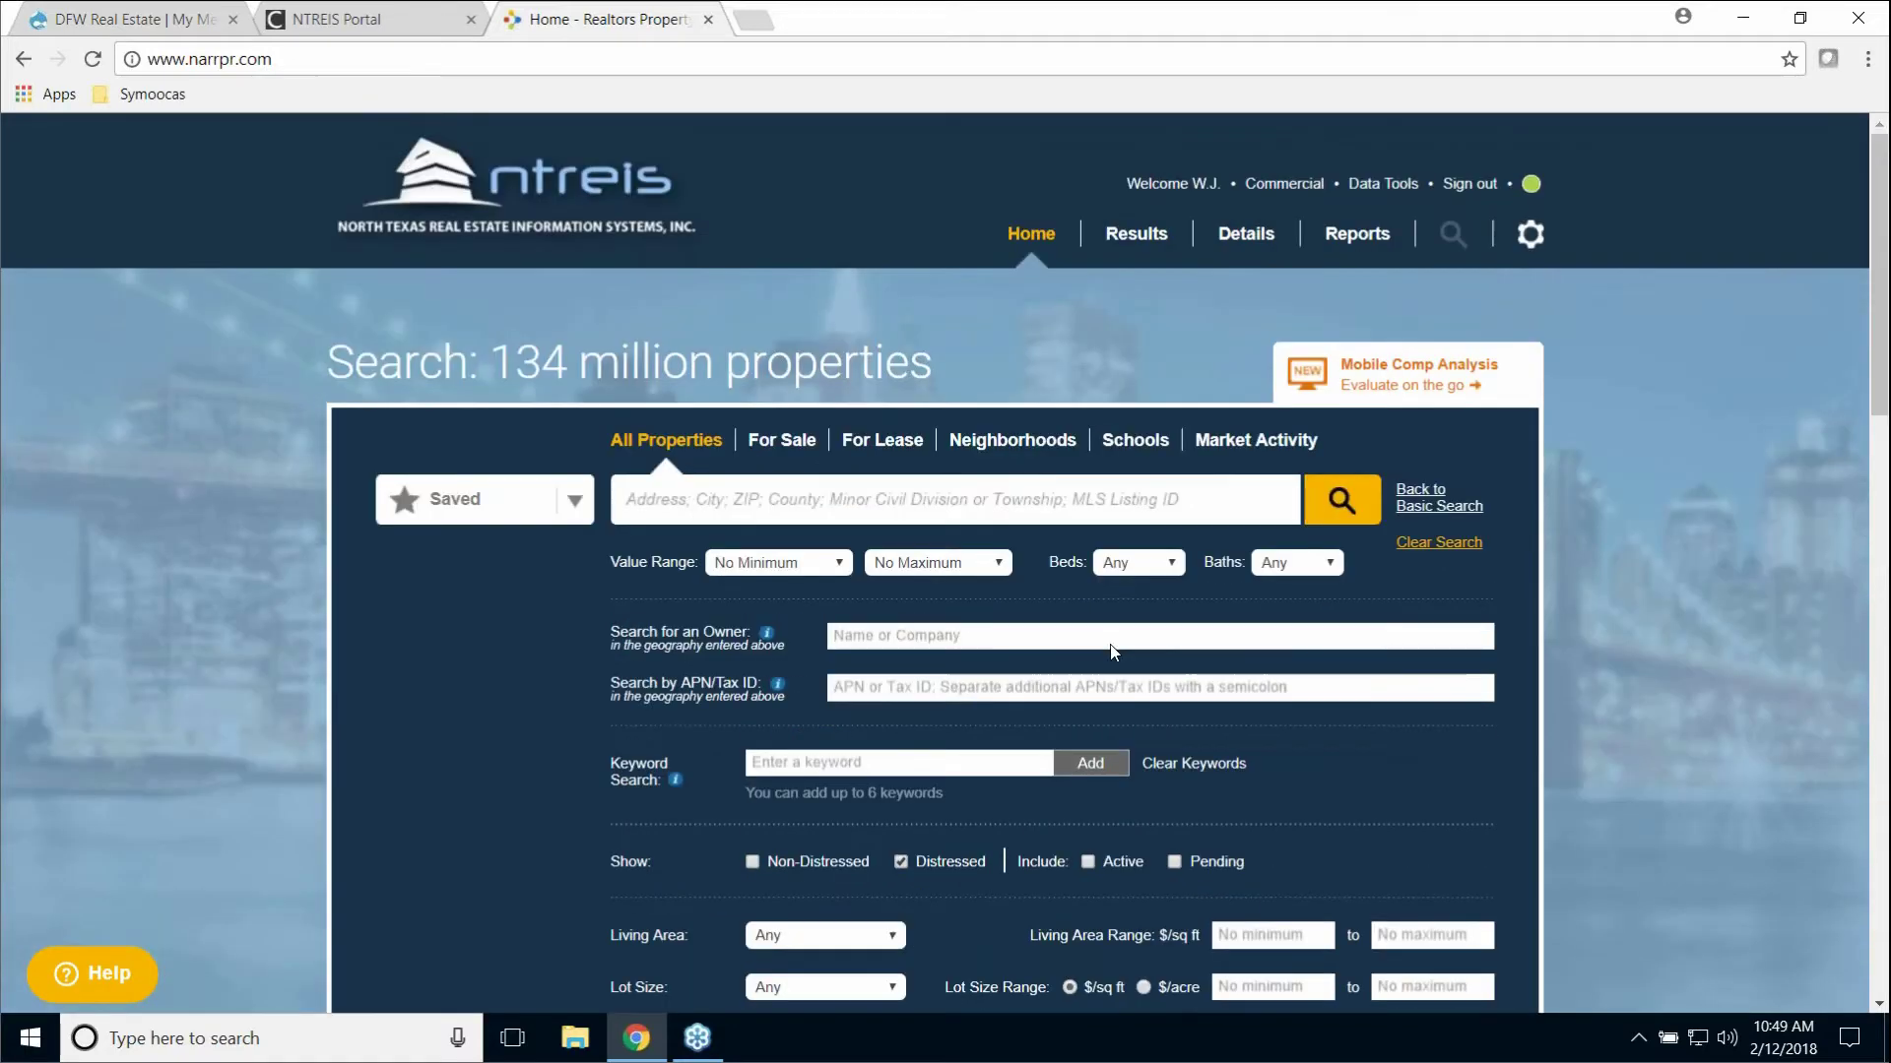
{"action": "scroll", "coordinate": [1103, 729], "scroll_direction": "down", "scroll_amount": 1}
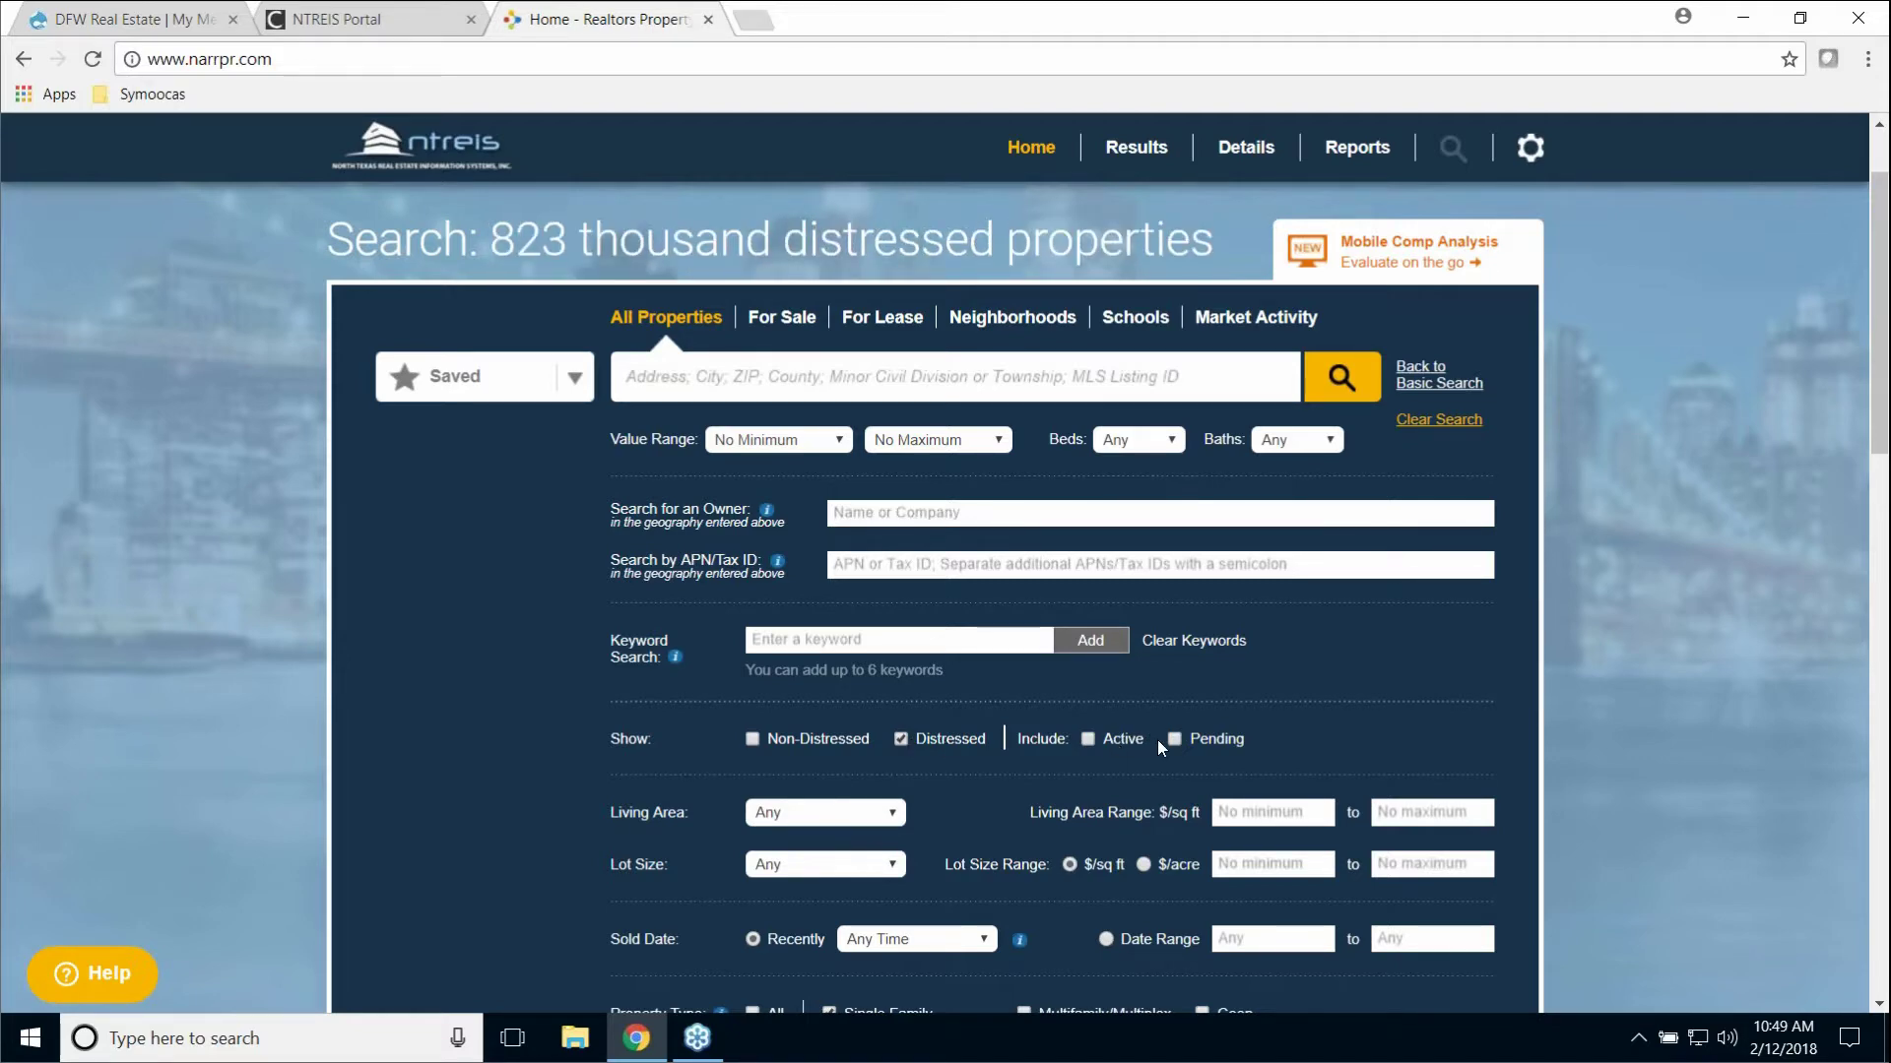
{"action": "scroll", "coordinate": [1156, 741], "scroll_direction": "down", "scroll_amount": 3}
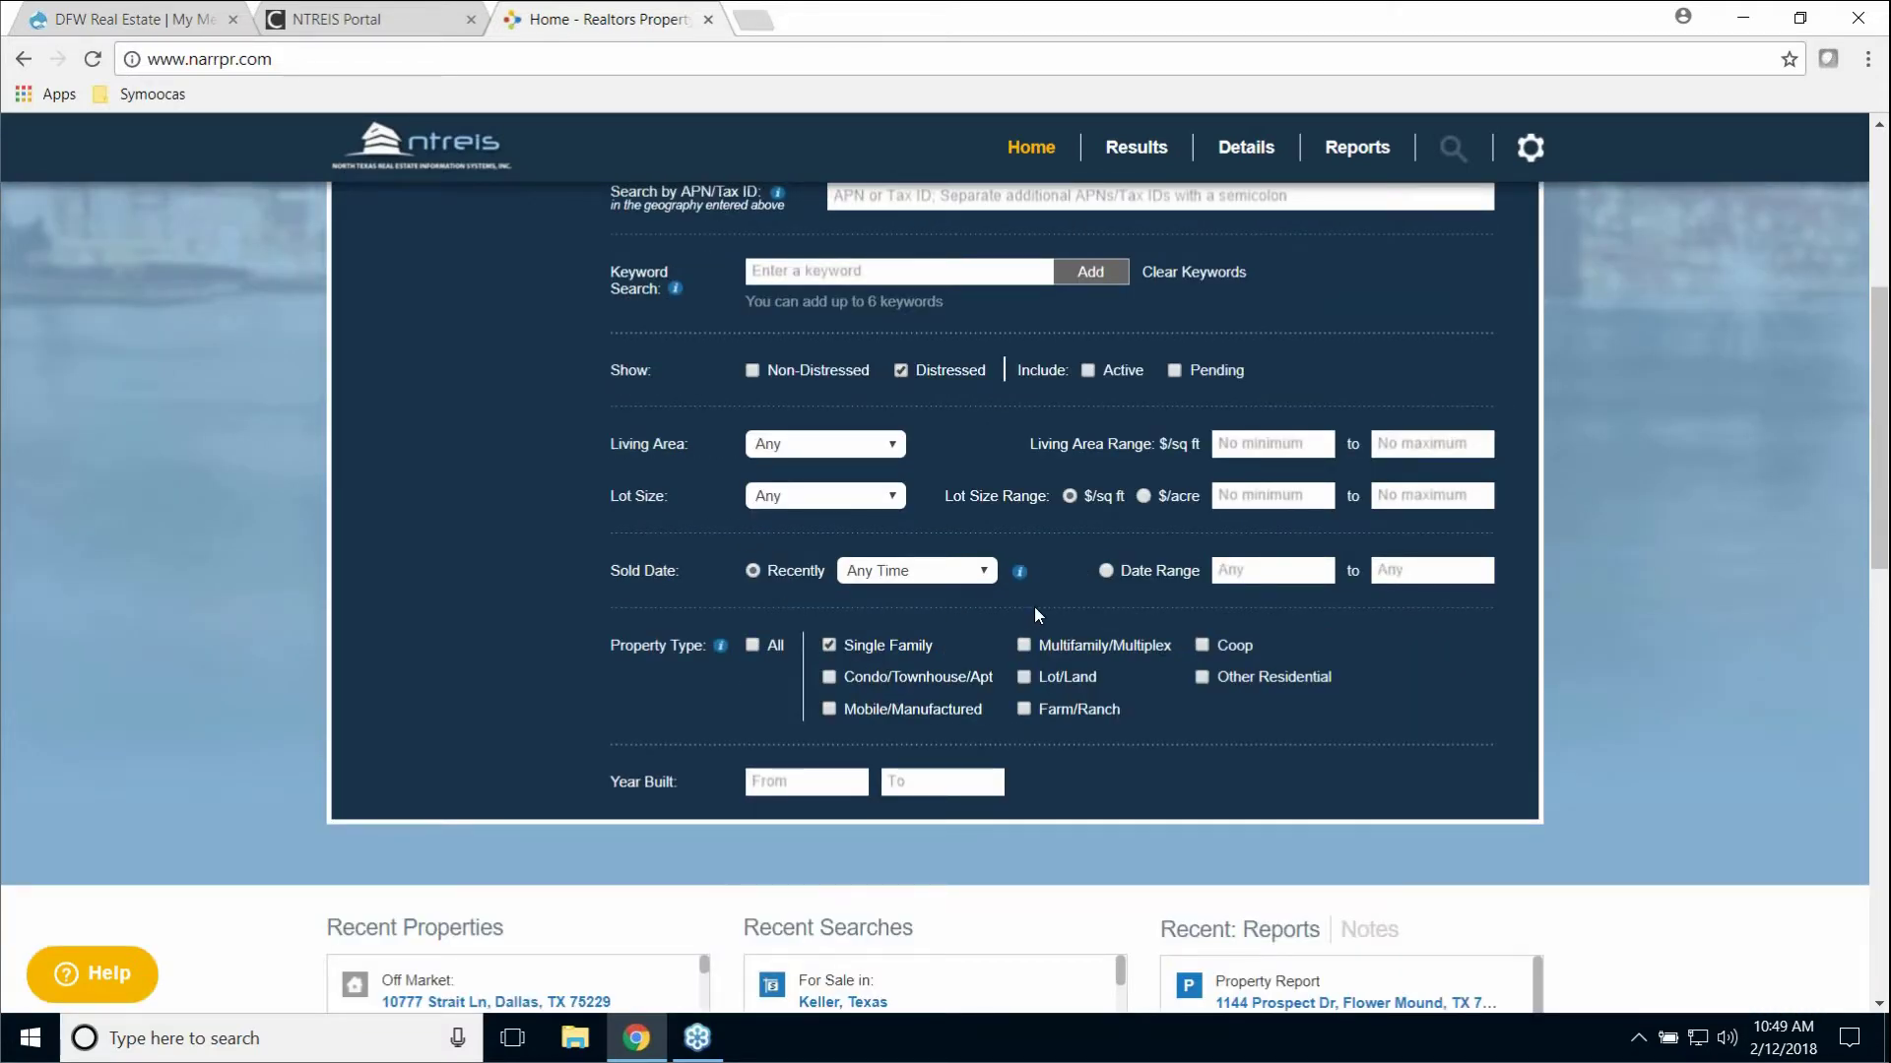
{"action": "scroll", "coordinate": [1034, 607], "scroll_direction": "up", "scroll_amount": 5}
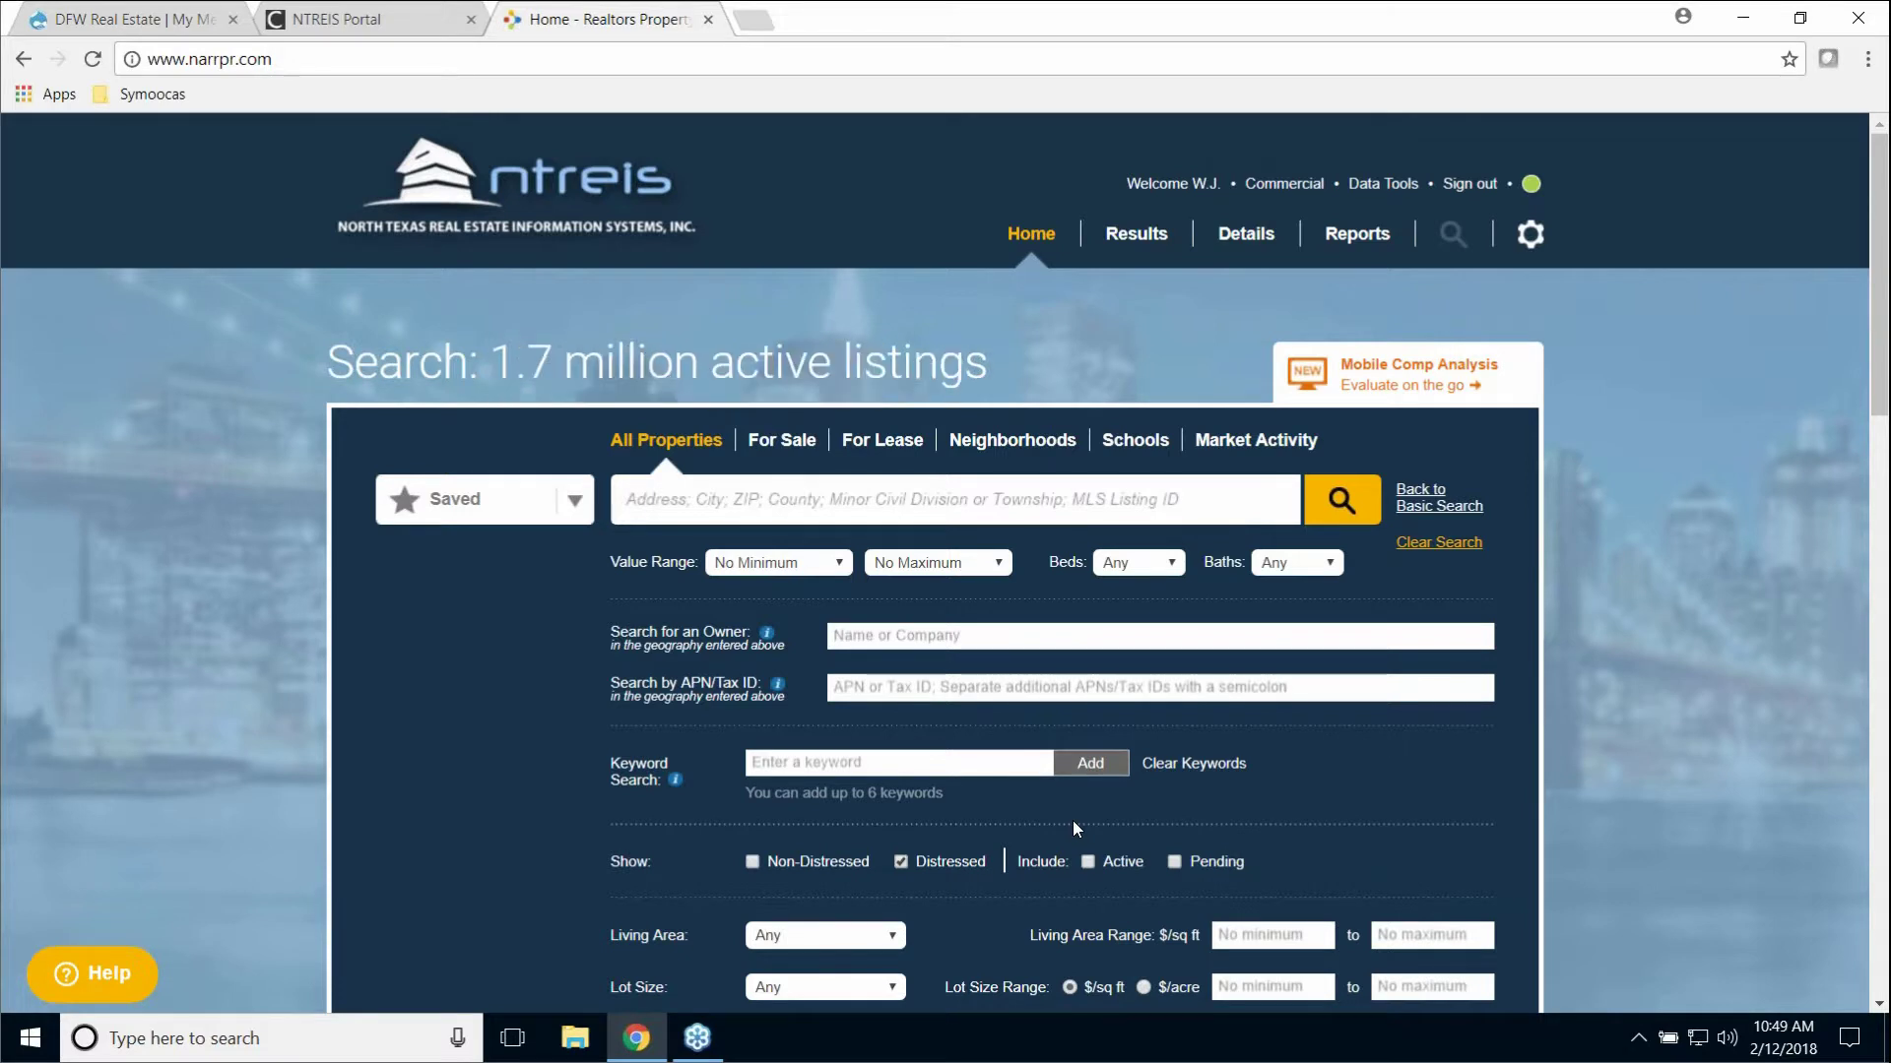
Step: Set the location to Lewisville, Texas and run the distressed-property search
{"action": "type", "text": "Lew"}
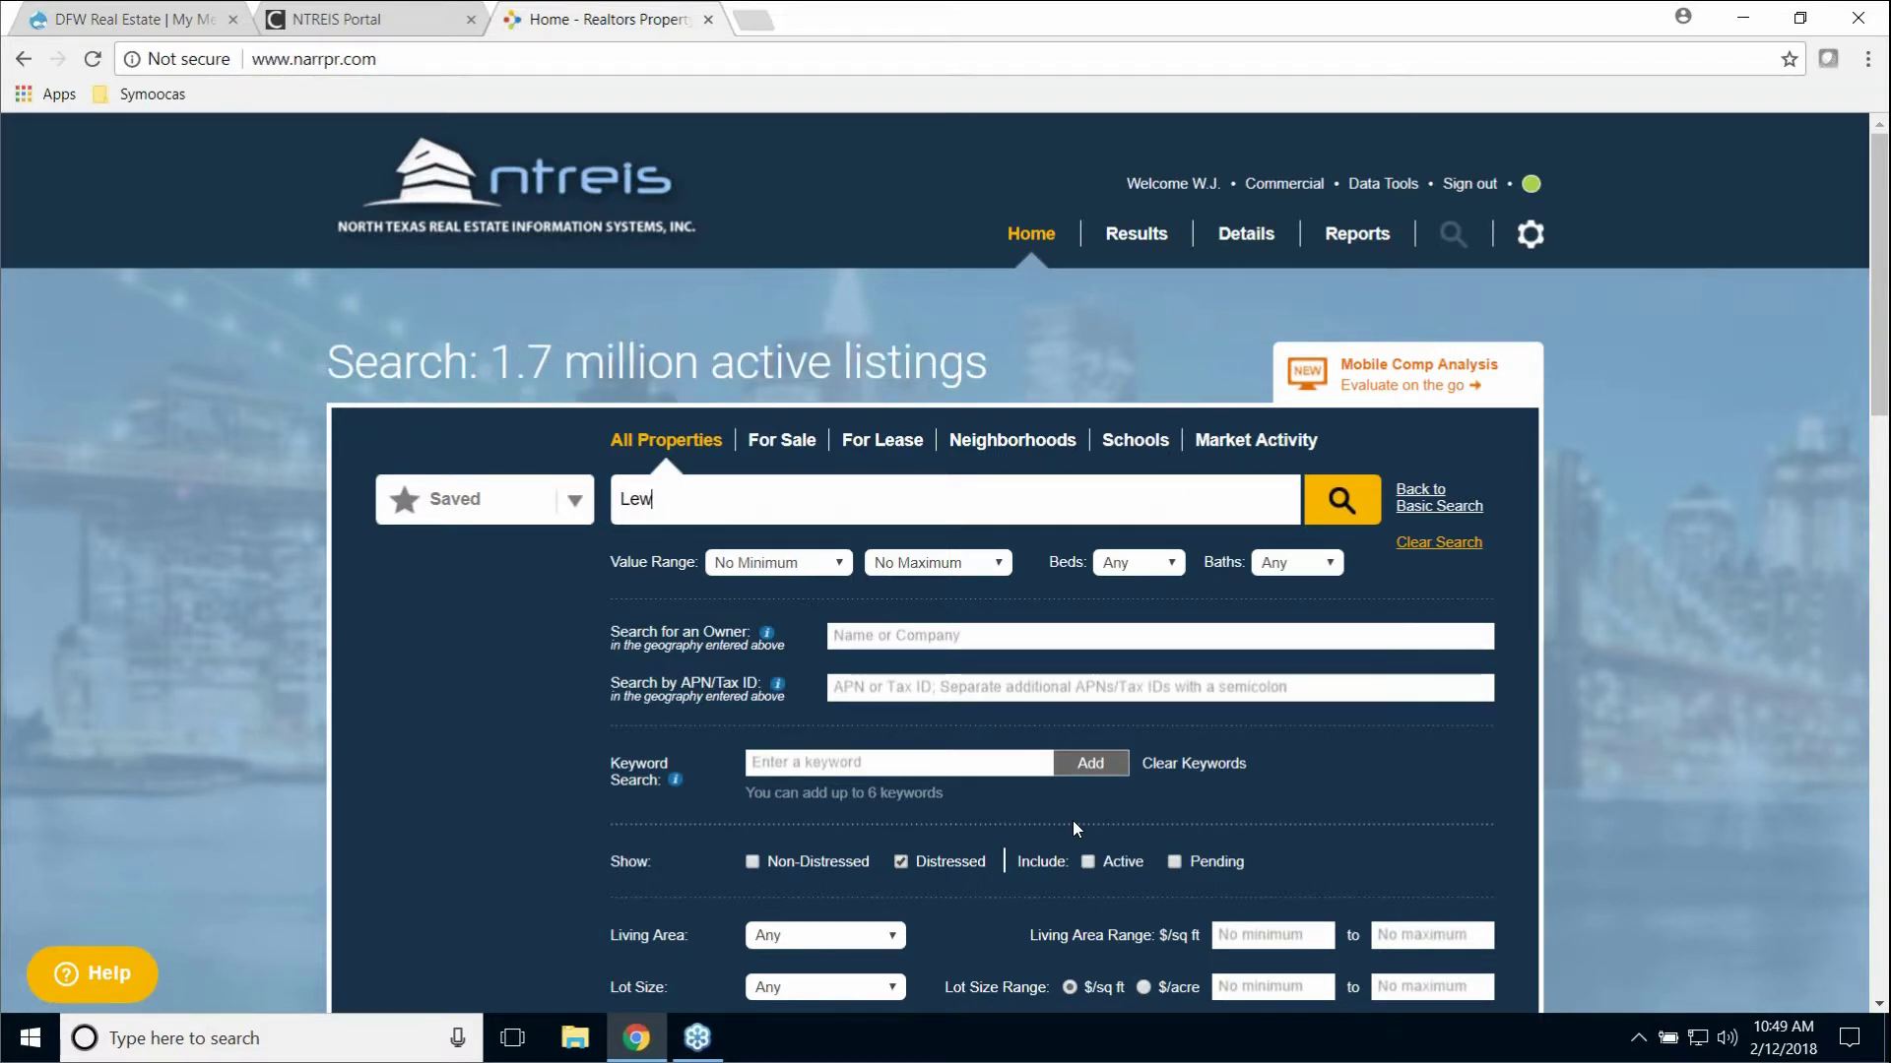
{"action": "type", "text": "isville"}
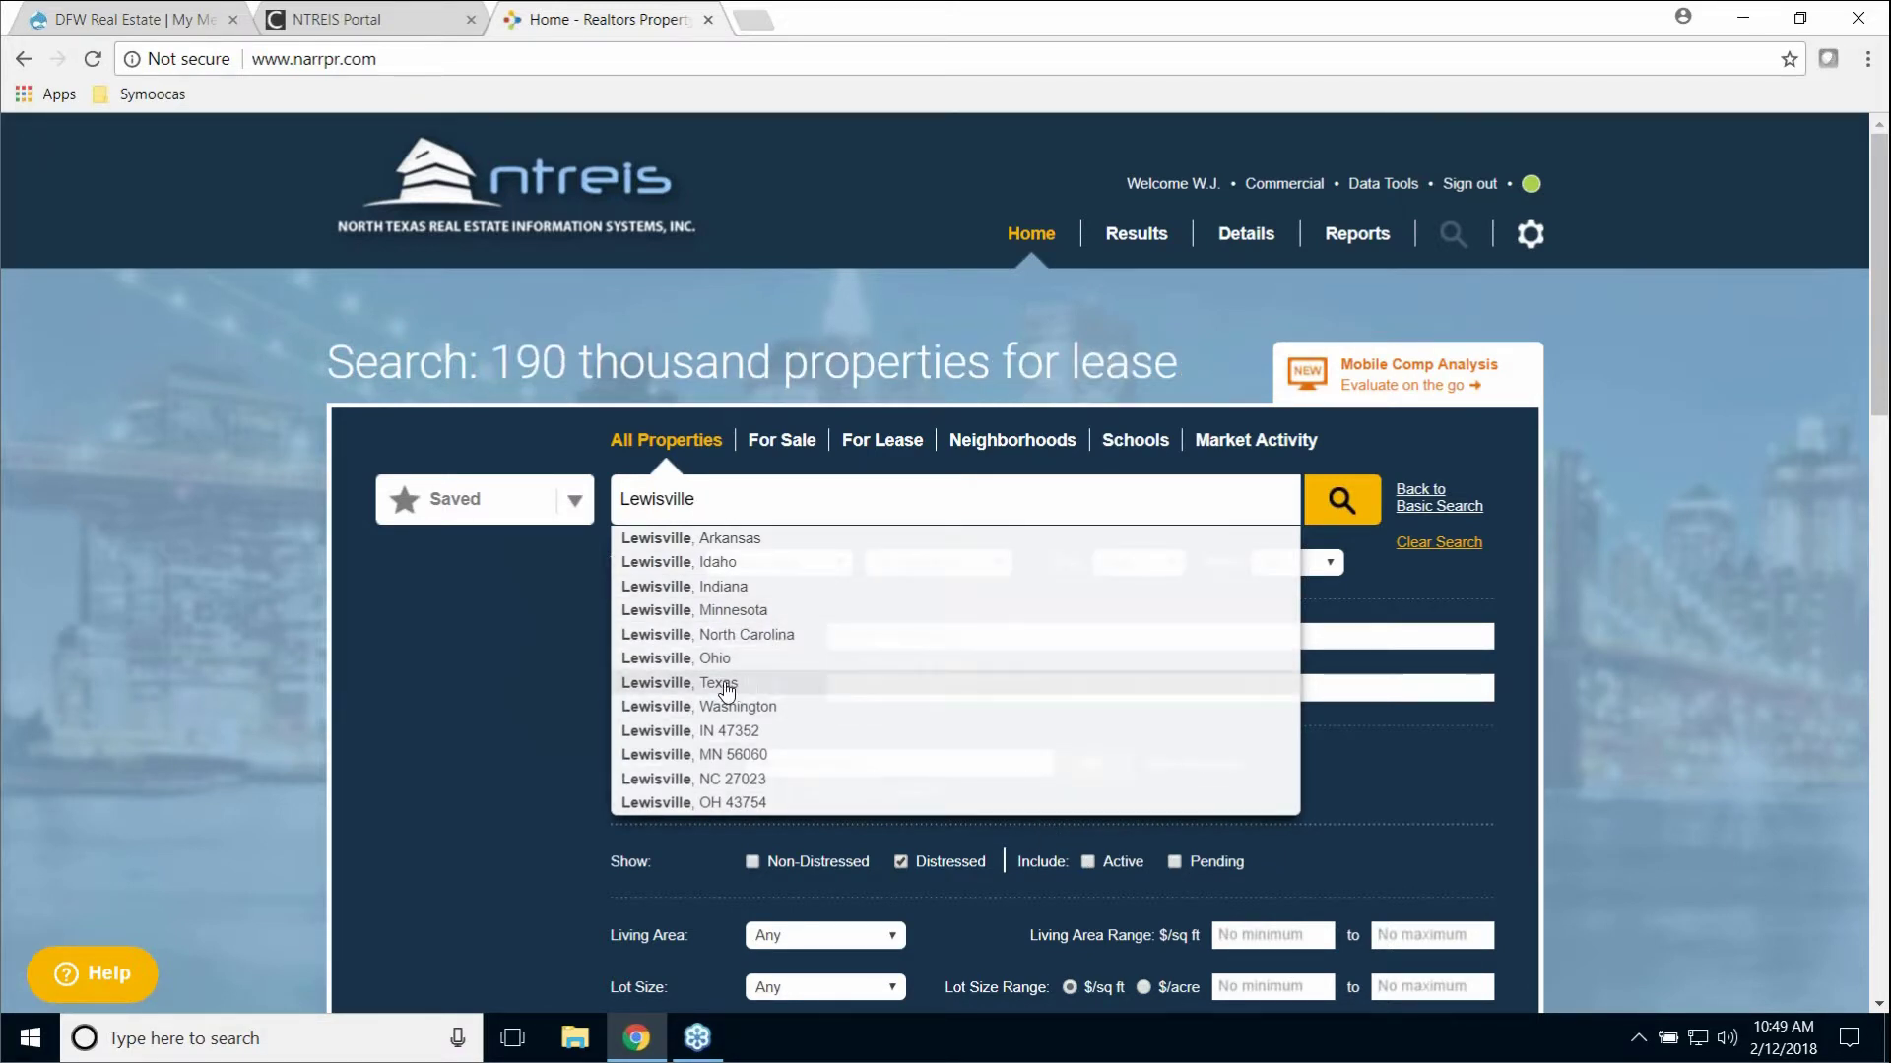
{"action": "left_click", "coordinate": [677, 683]}
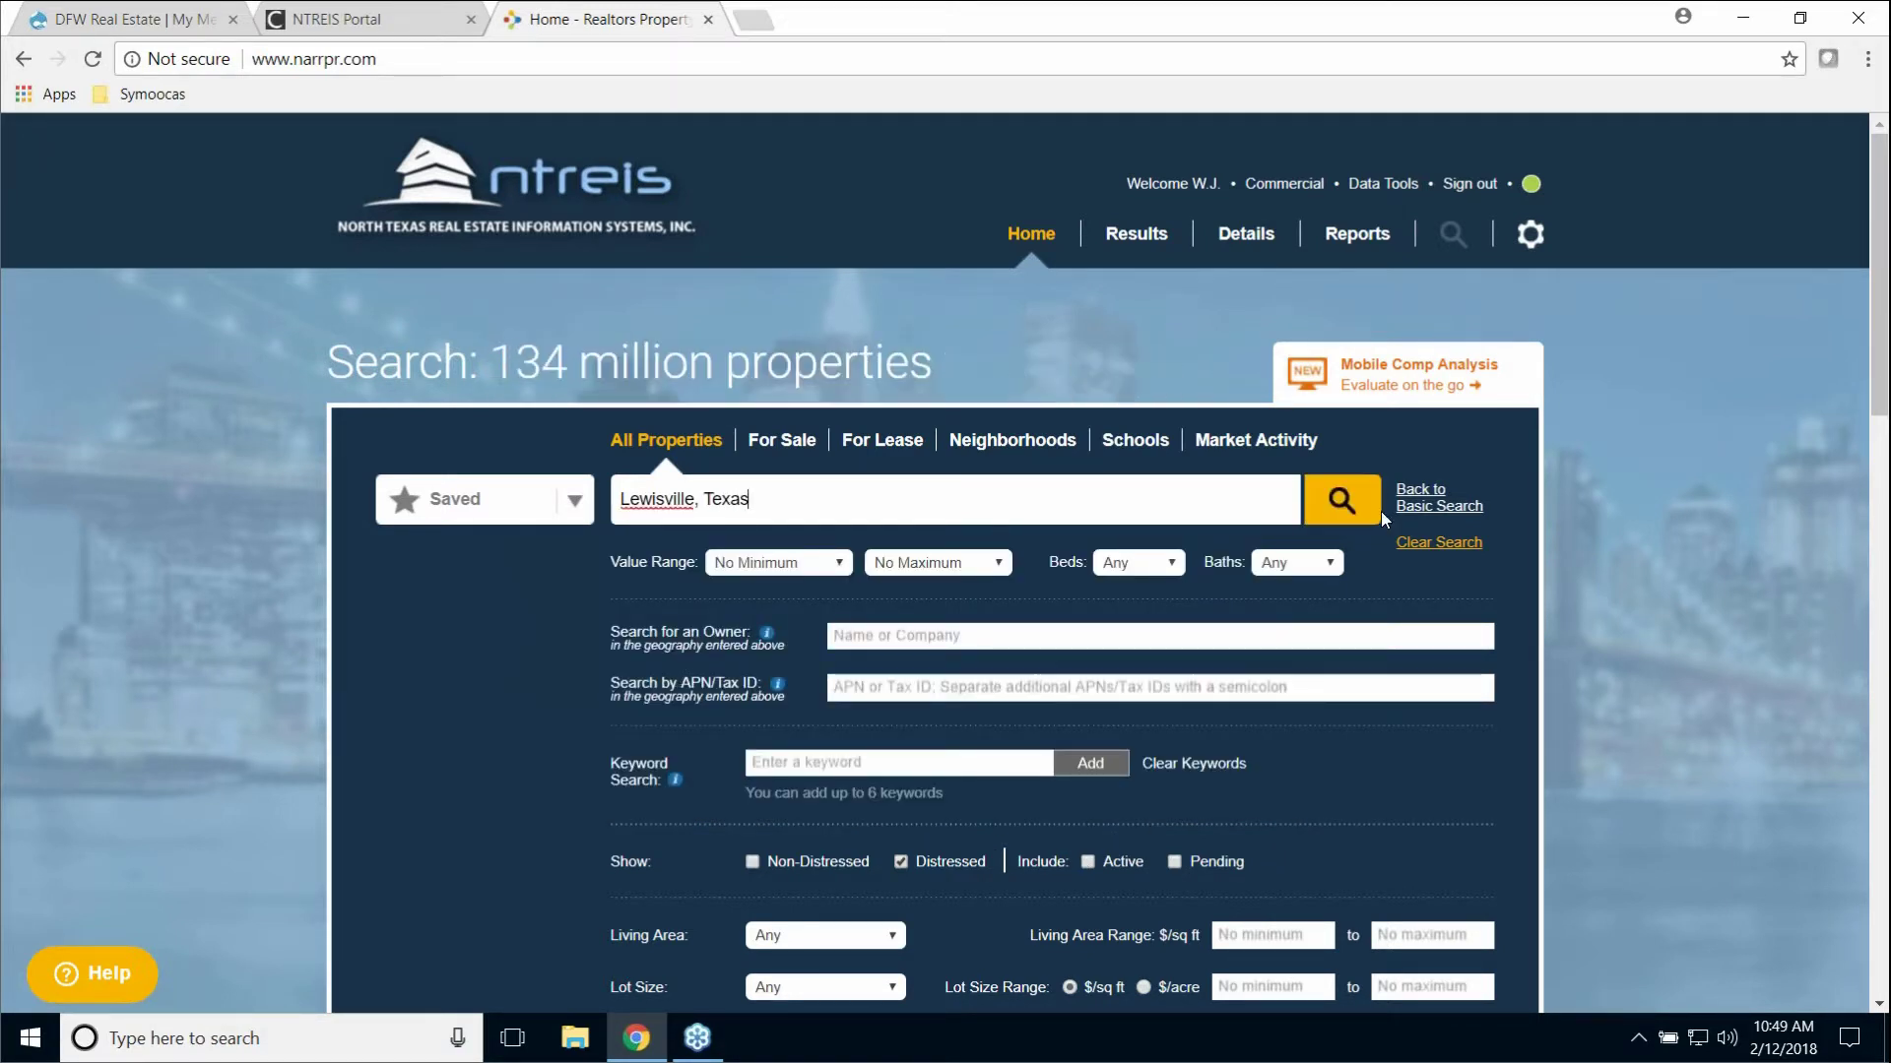
{"action": "left_click", "coordinate": [1341, 502]}
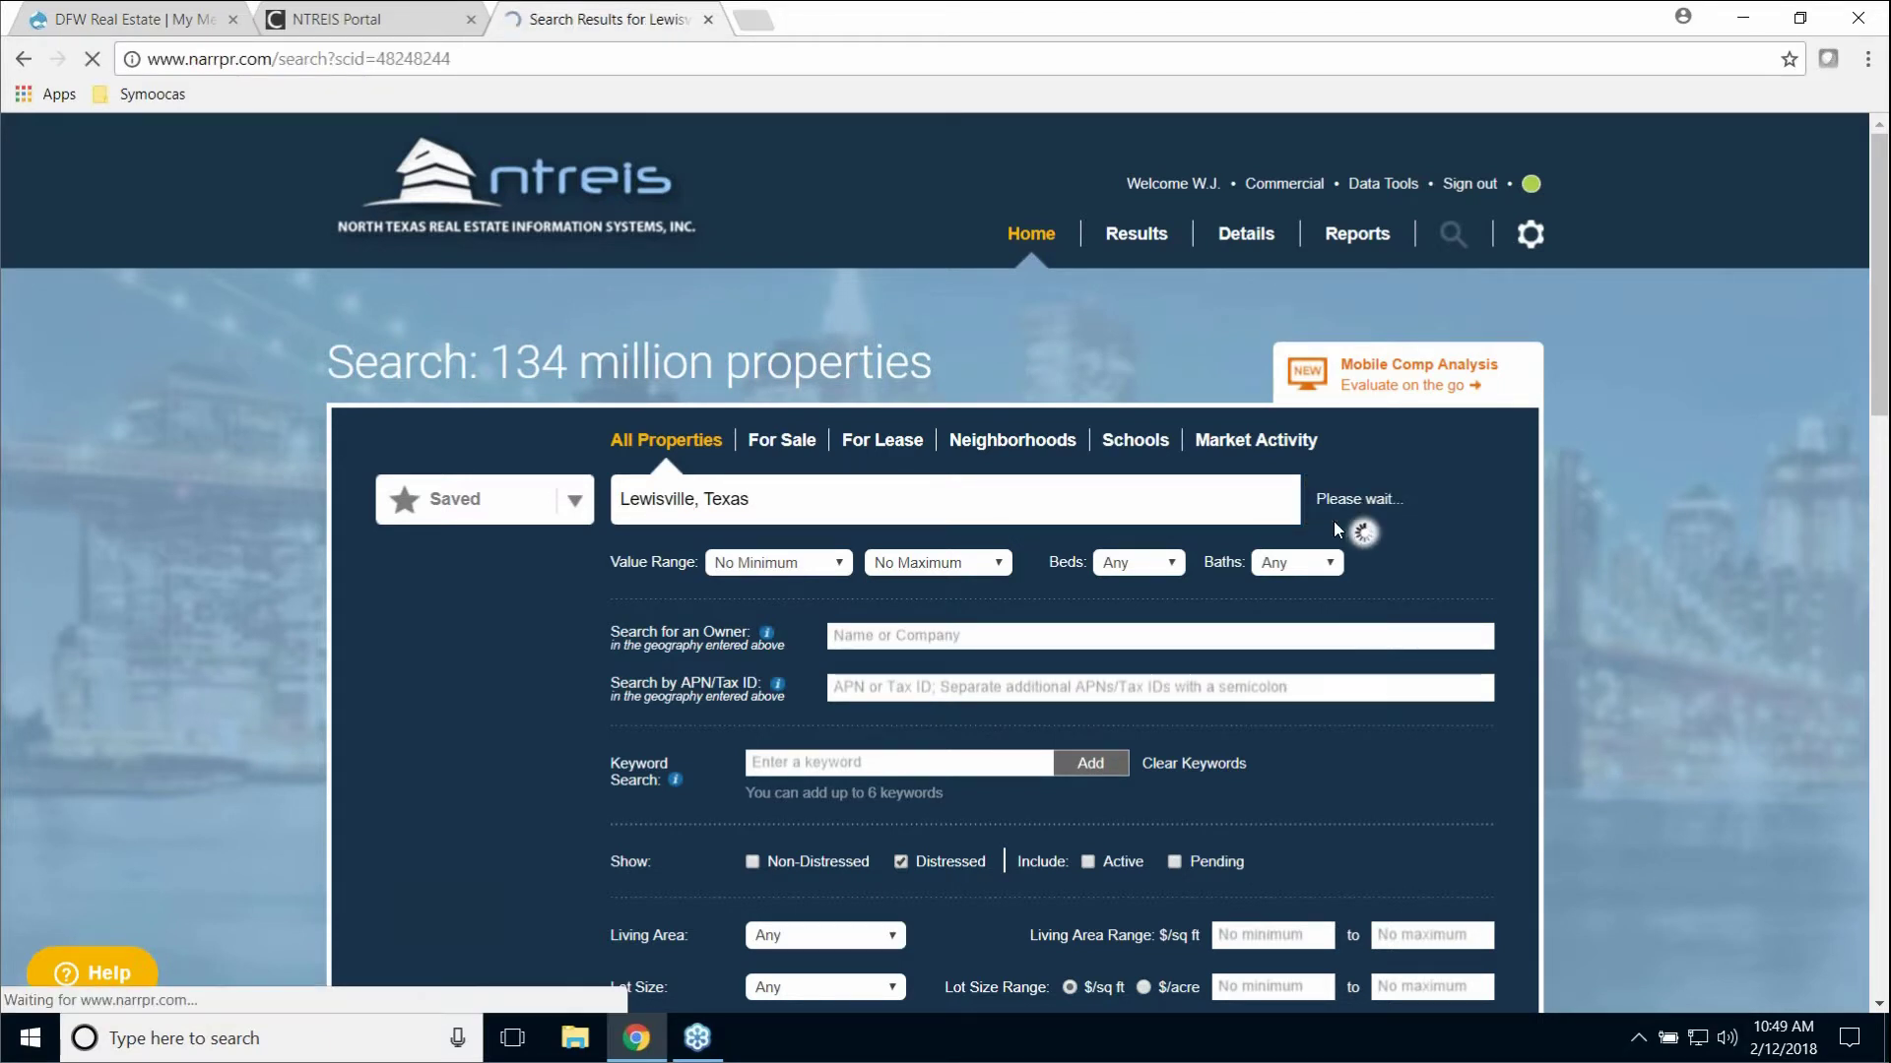
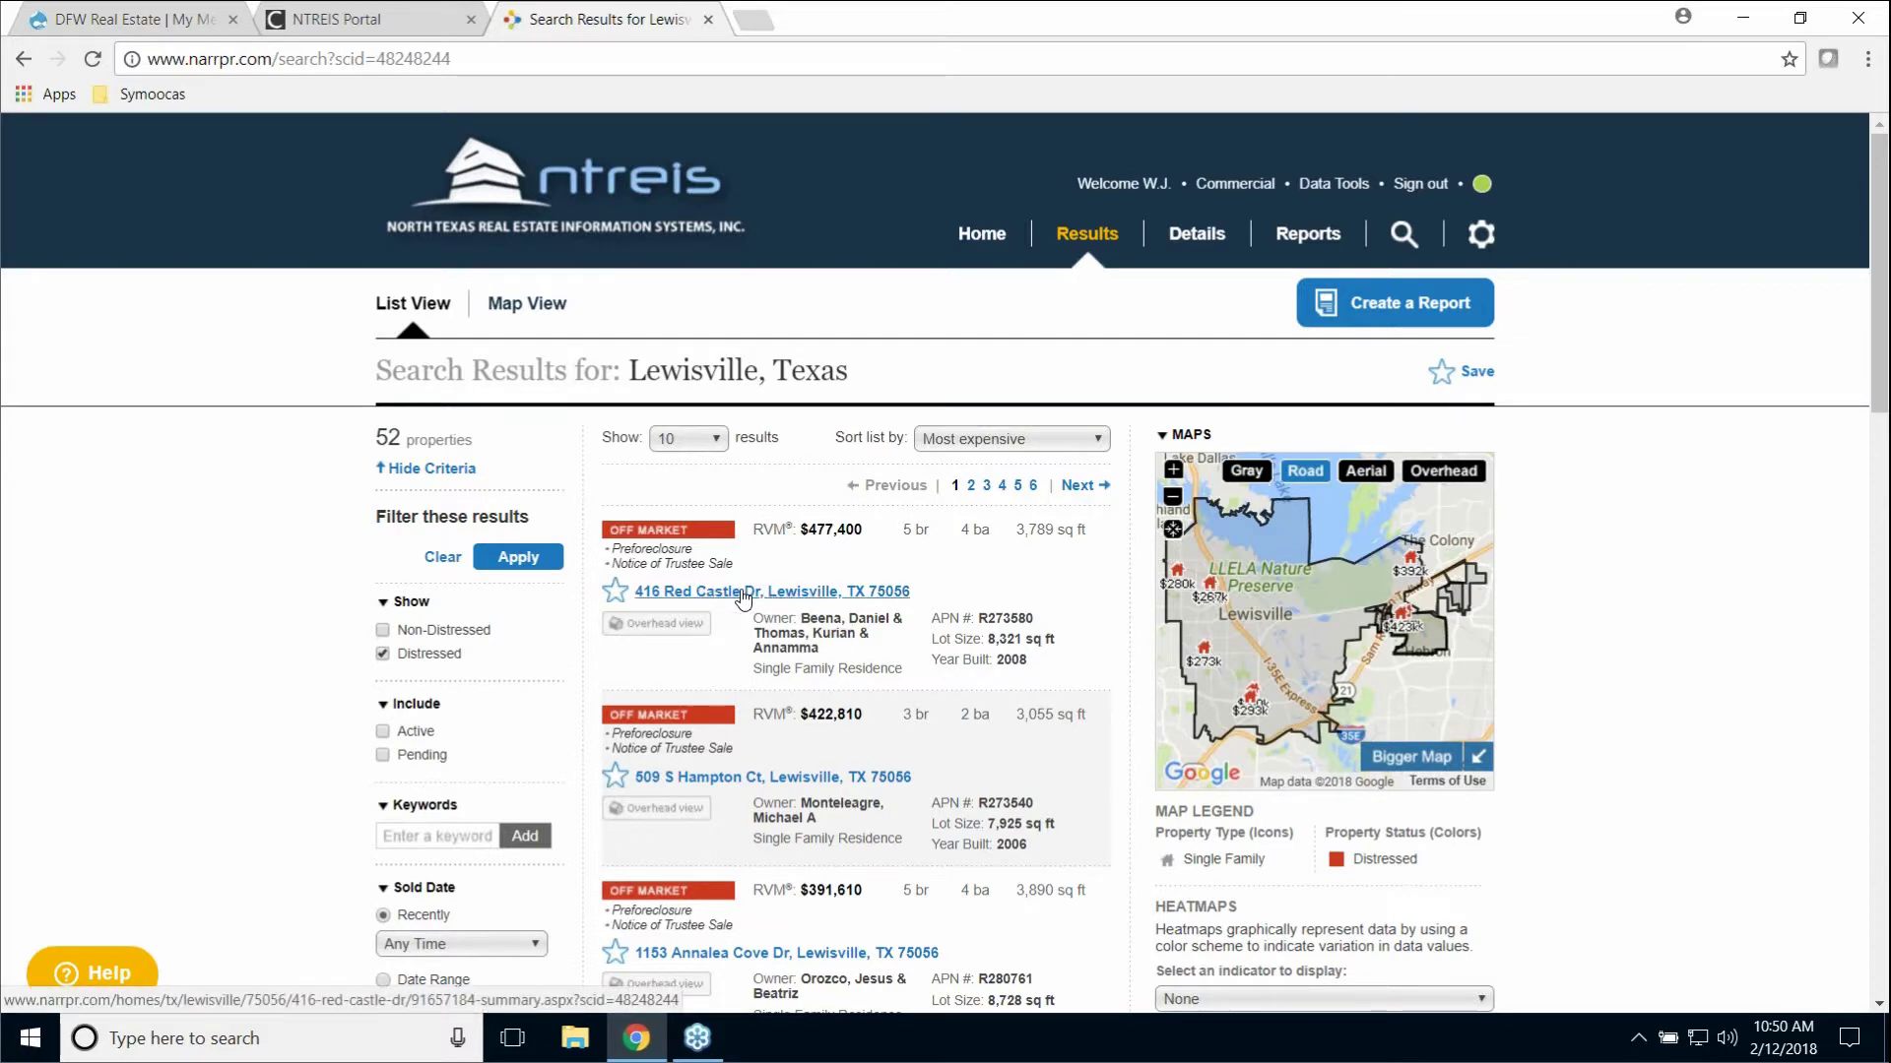
{"action": "left_click", "coordinate": [743, 595]}
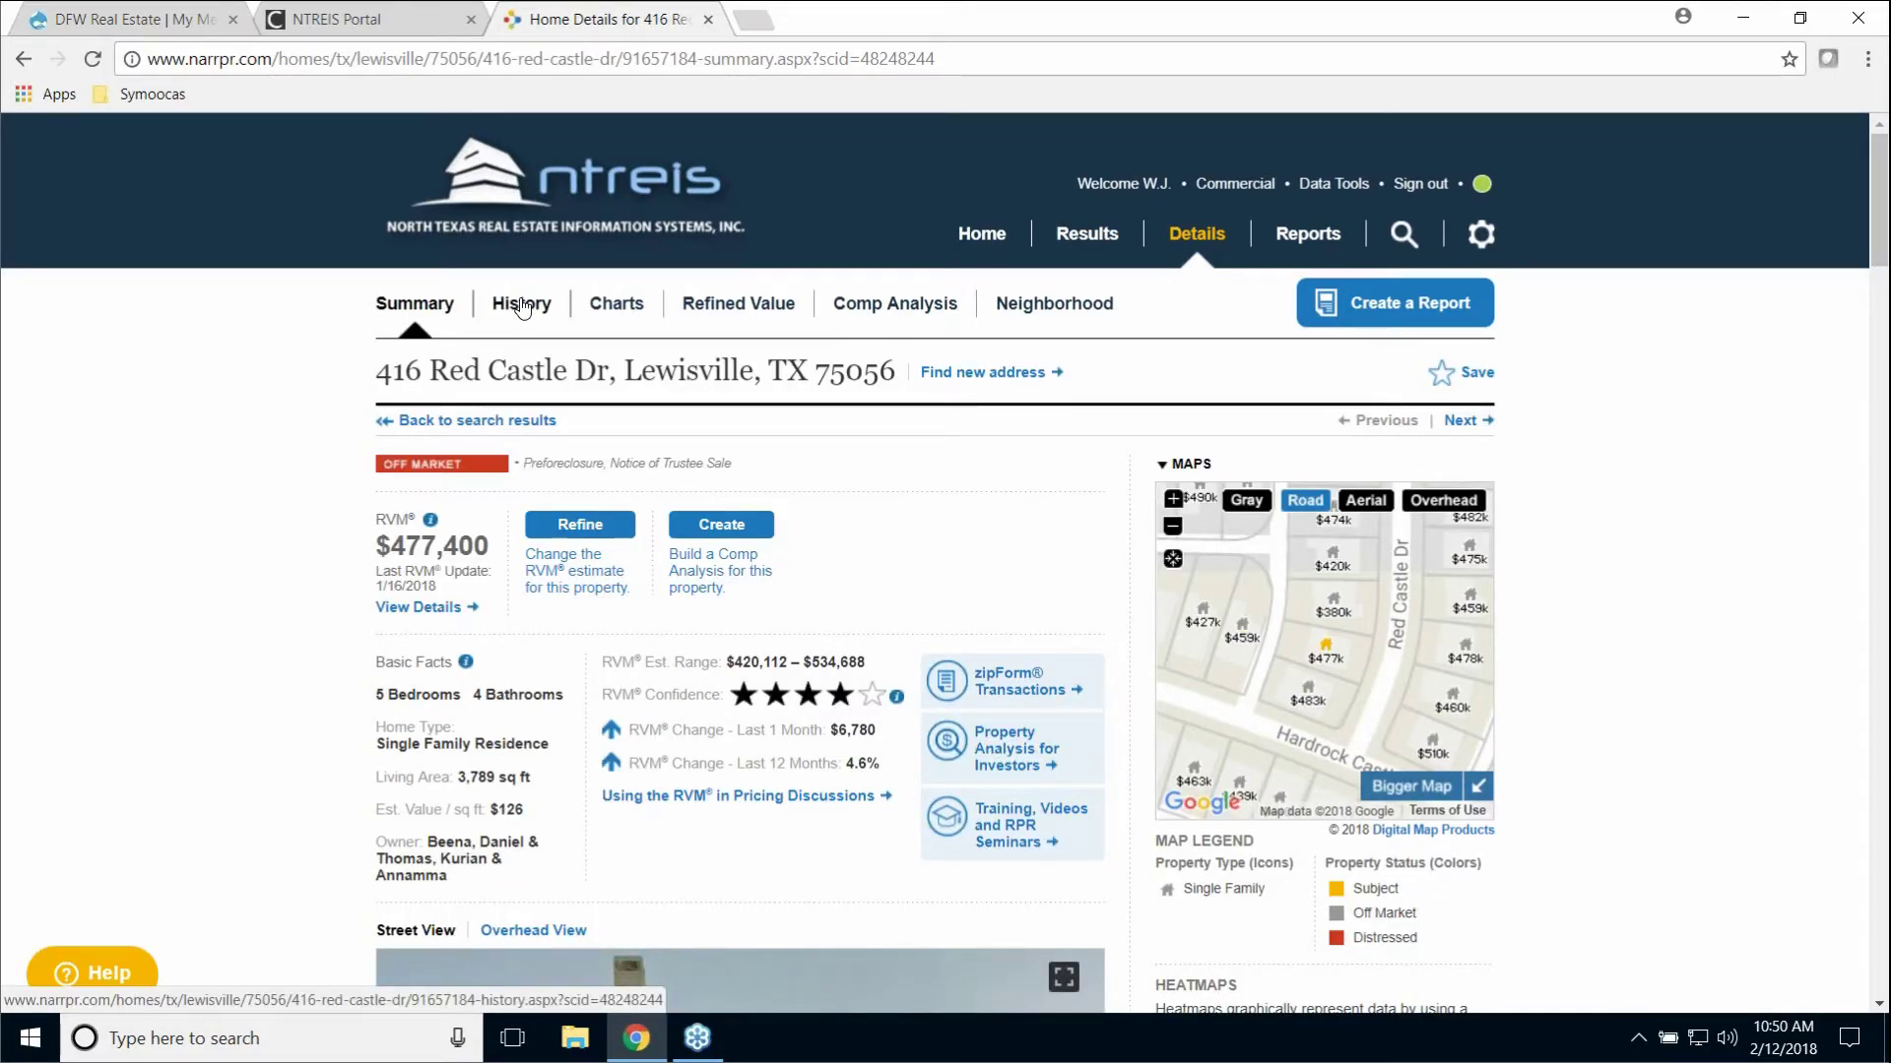
{"action": "left_click", "coordinate": [522, 308]}
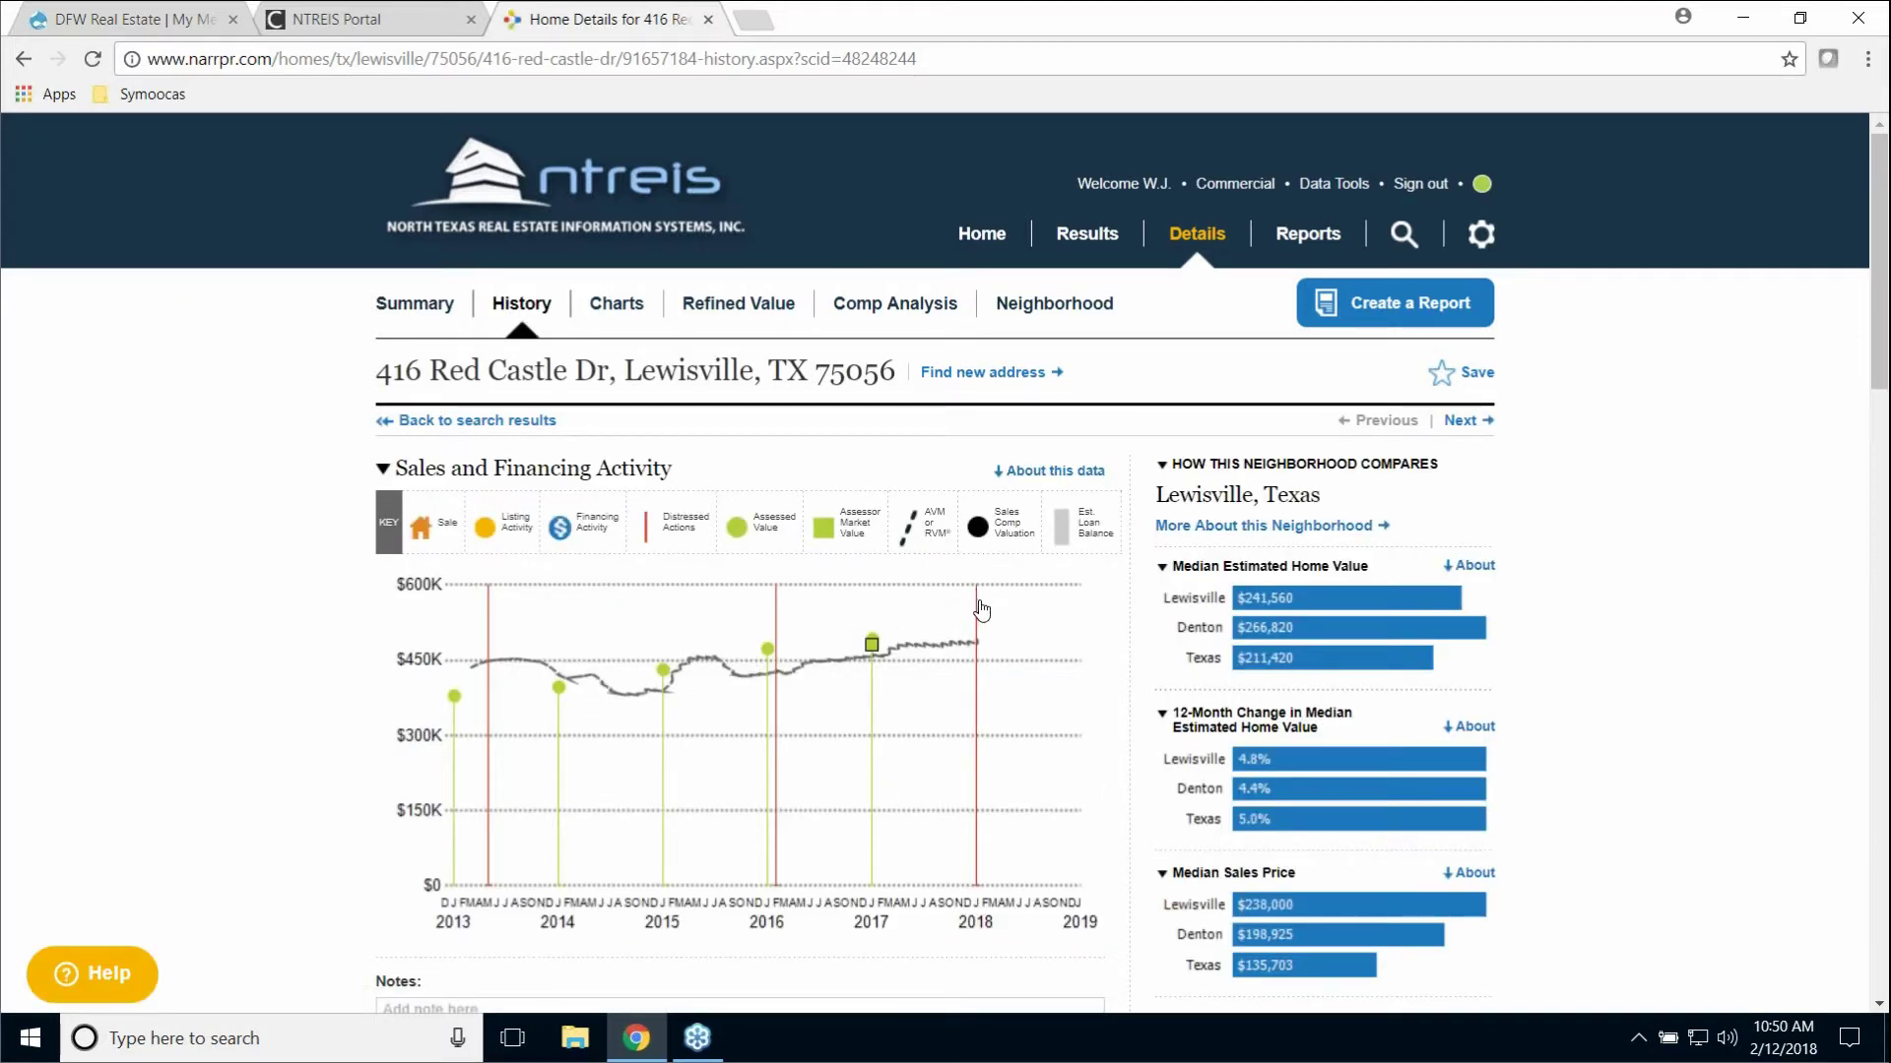
{"action": "mouse_move", "coordinate": [978, 635]}
{"action": "mouse_move", "coordinate": [778, 633]}
{"action": "mouse_move", "coordinate": [492, 636]}
{"action": "mouse_move", "coordinate": [976, 718]}
{"action": "scroll", "coordinate": [296, 778], "scroll_direction": "down", "scroll_amount": 5}
Step: Page the Distressed Info table back to the 2012 trustee-sale records, then return to the page top
{"action": "scroll", "coordinate": [328, 765], "scroll_direction": "down", "scroll_amount": 13}
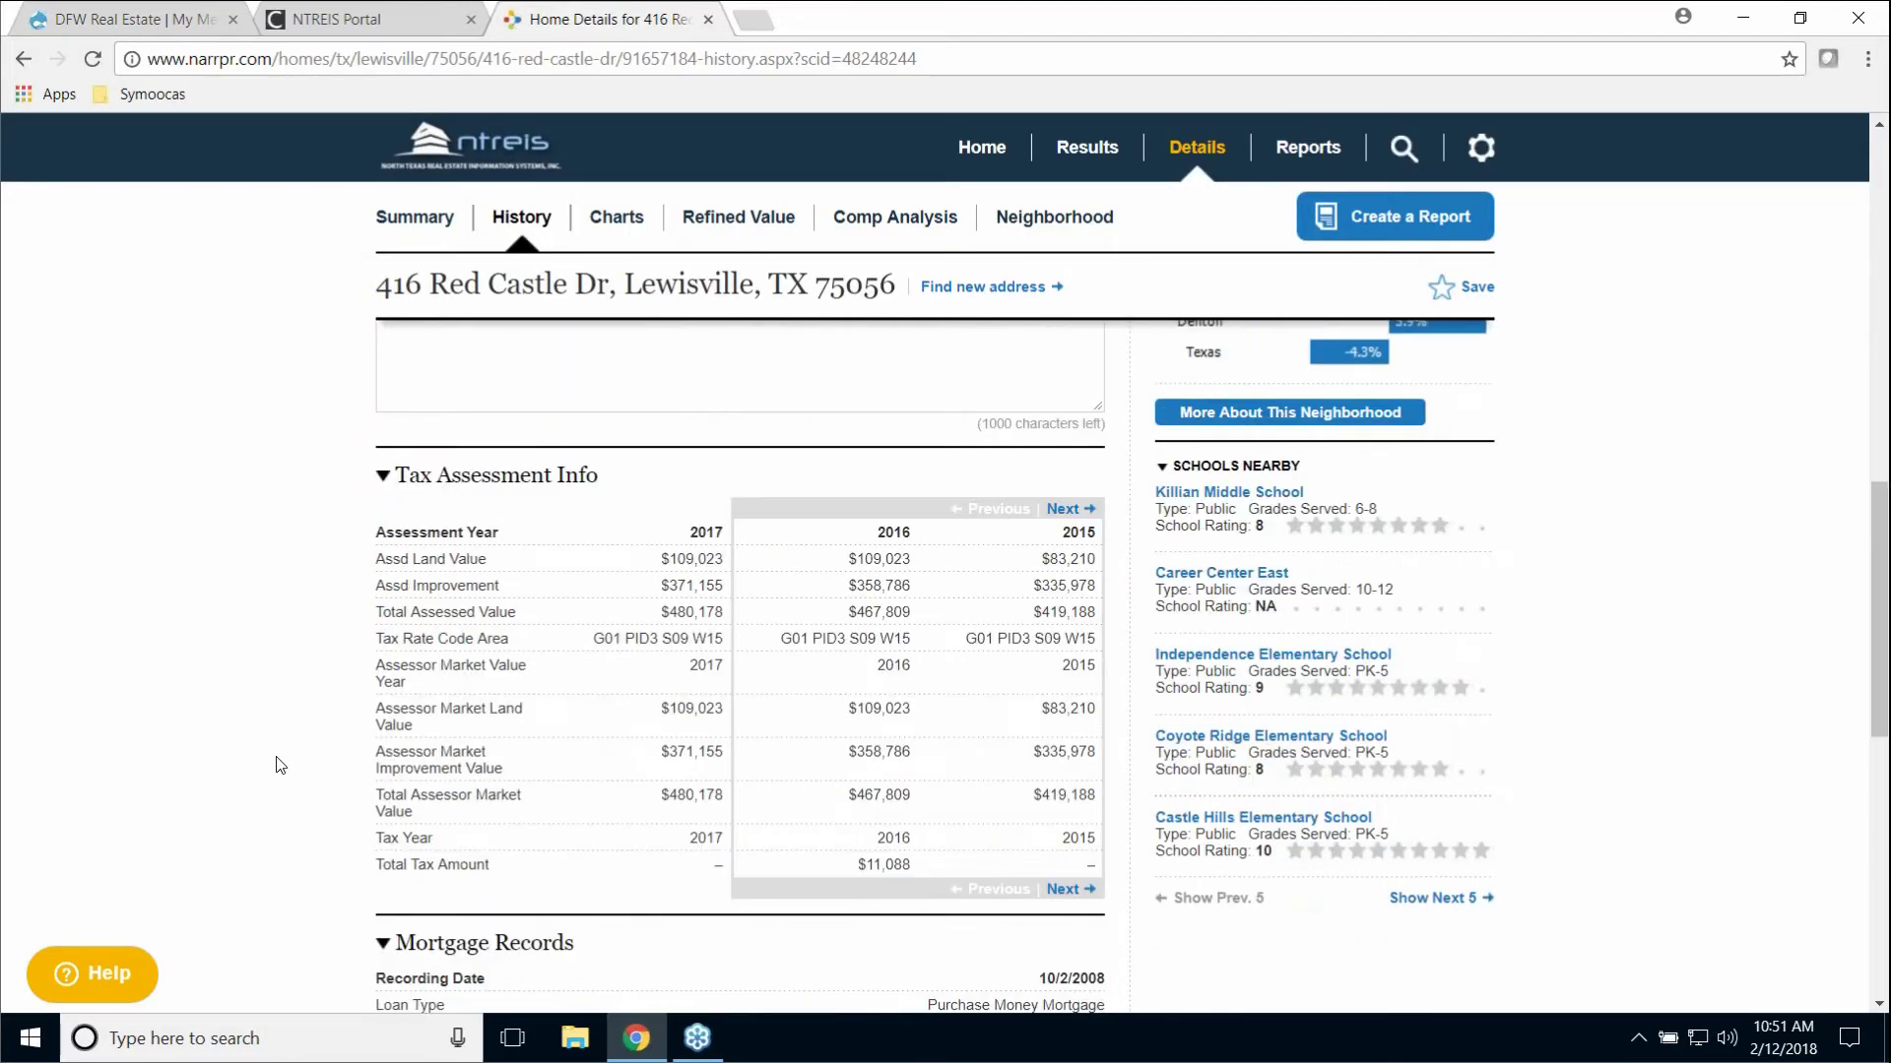
{"action": "scroll", "coordinate": [328, 775], "scroll_direction": "down", "scroll_amount": 3}
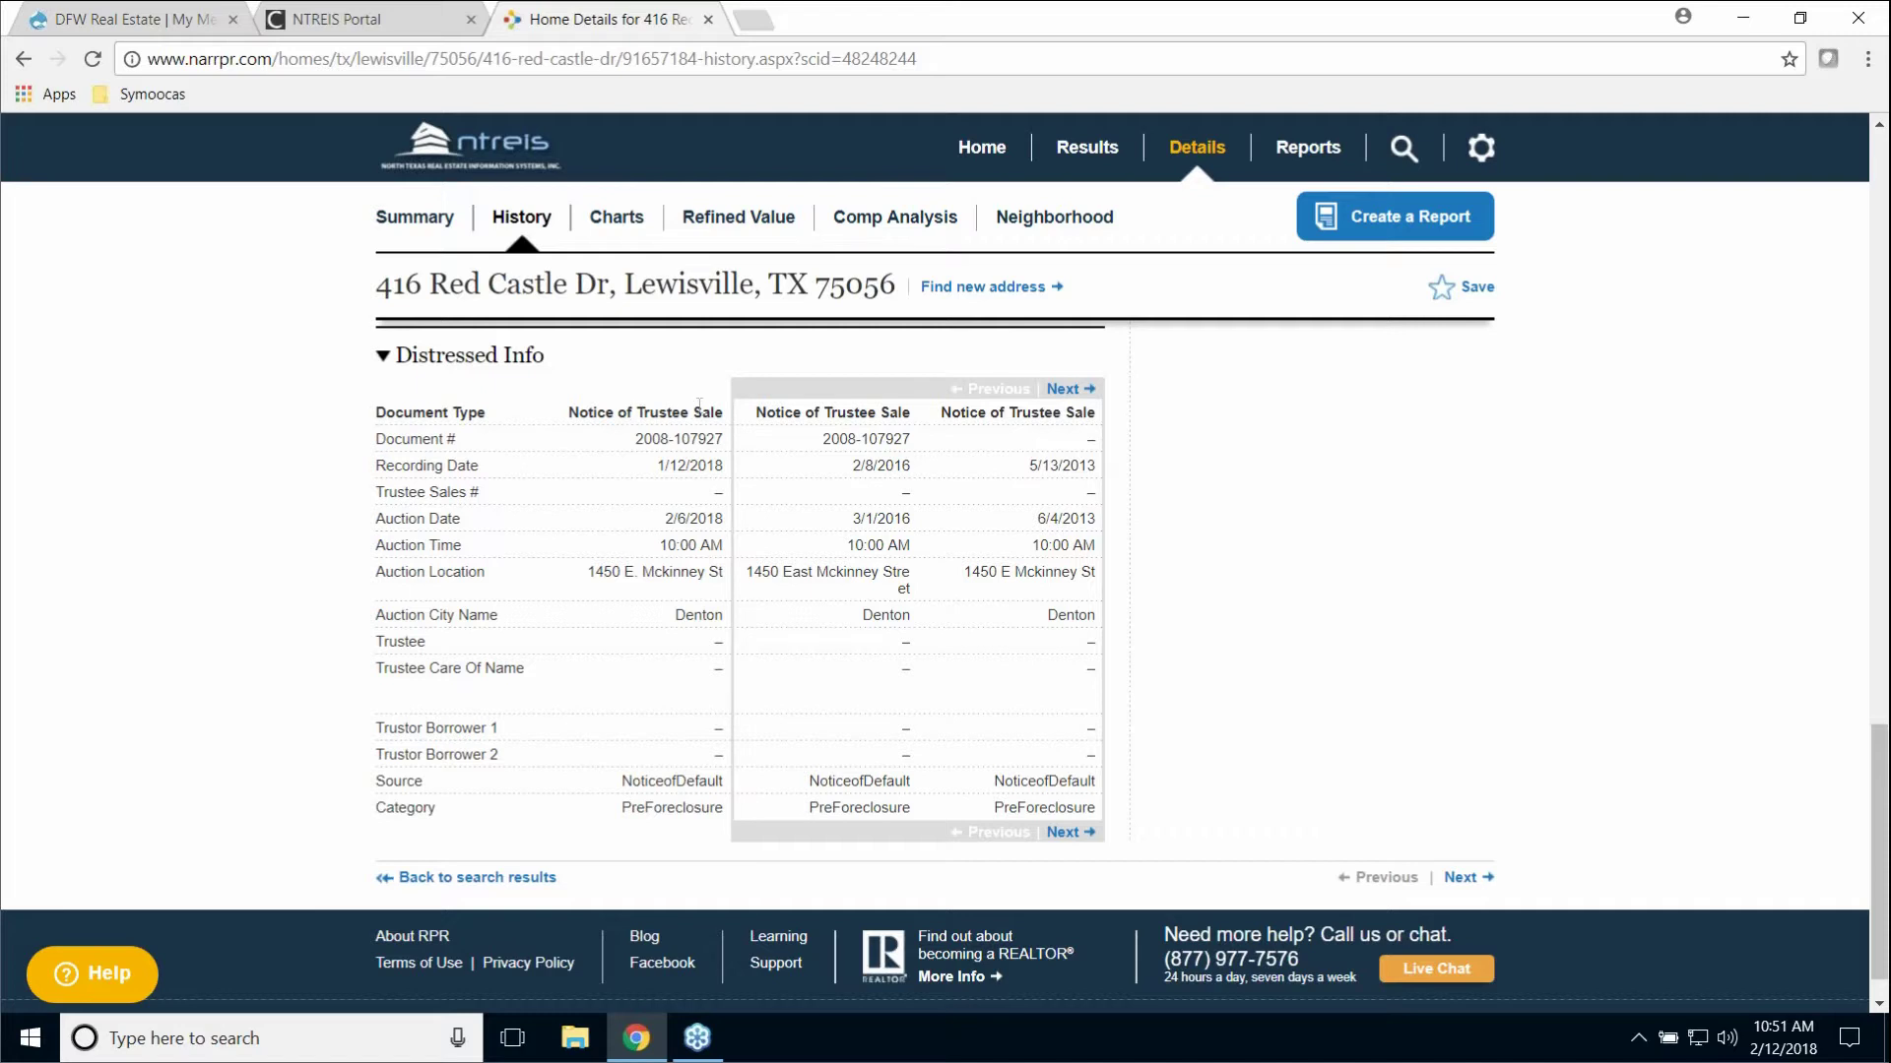
{"action": "left_click", "coordinate": [1063, 390]}
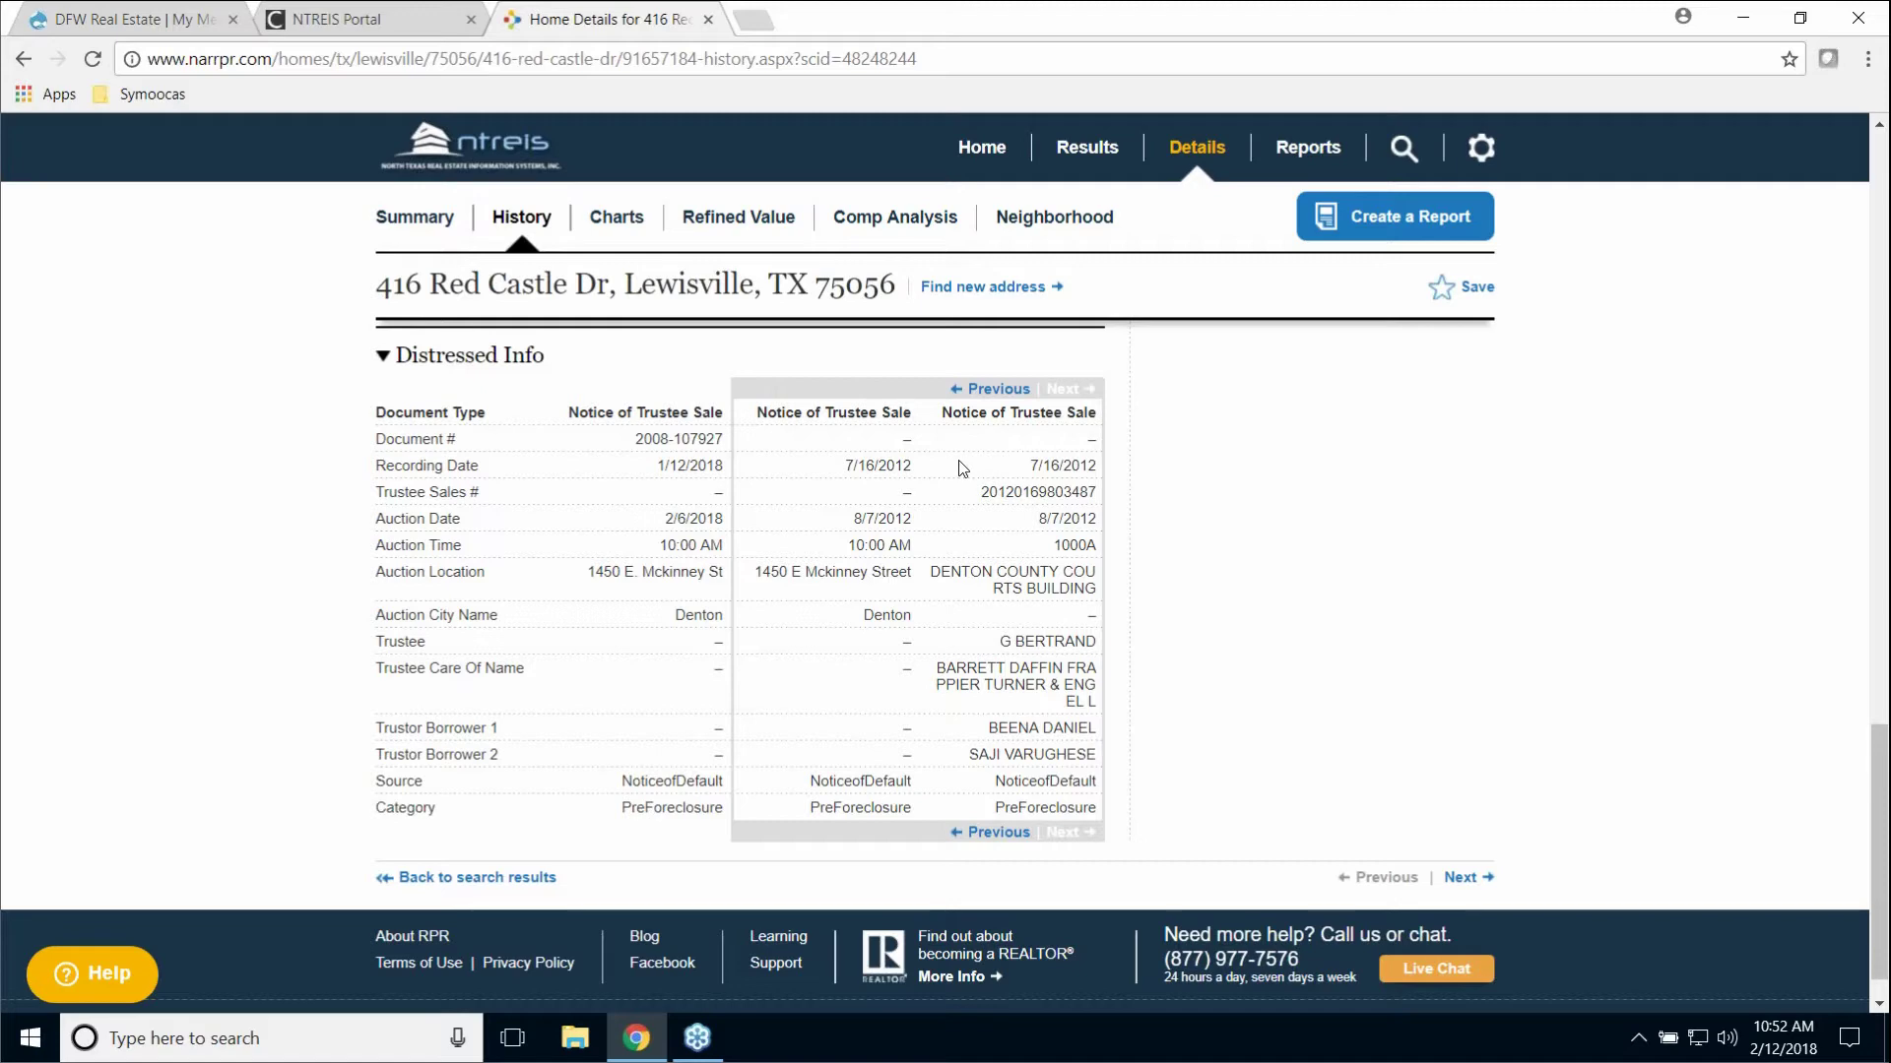
{"action": "scroll", "coordinate": [963, 467], "scroll_direction": "up", "scroll_amount": 1}
{"action": "scroll", "coordinate": [963, 466], "scroll_direction": "down", "scroll_amount": 1}
{"action": "scroll", "coordinate": [898, 438], "scroll_direction": "up", "scroll_amount": 2}
{"action": "scroll", "coordinate": [898, 438], "scroll_direction": "up", "scroll_amount": 6}
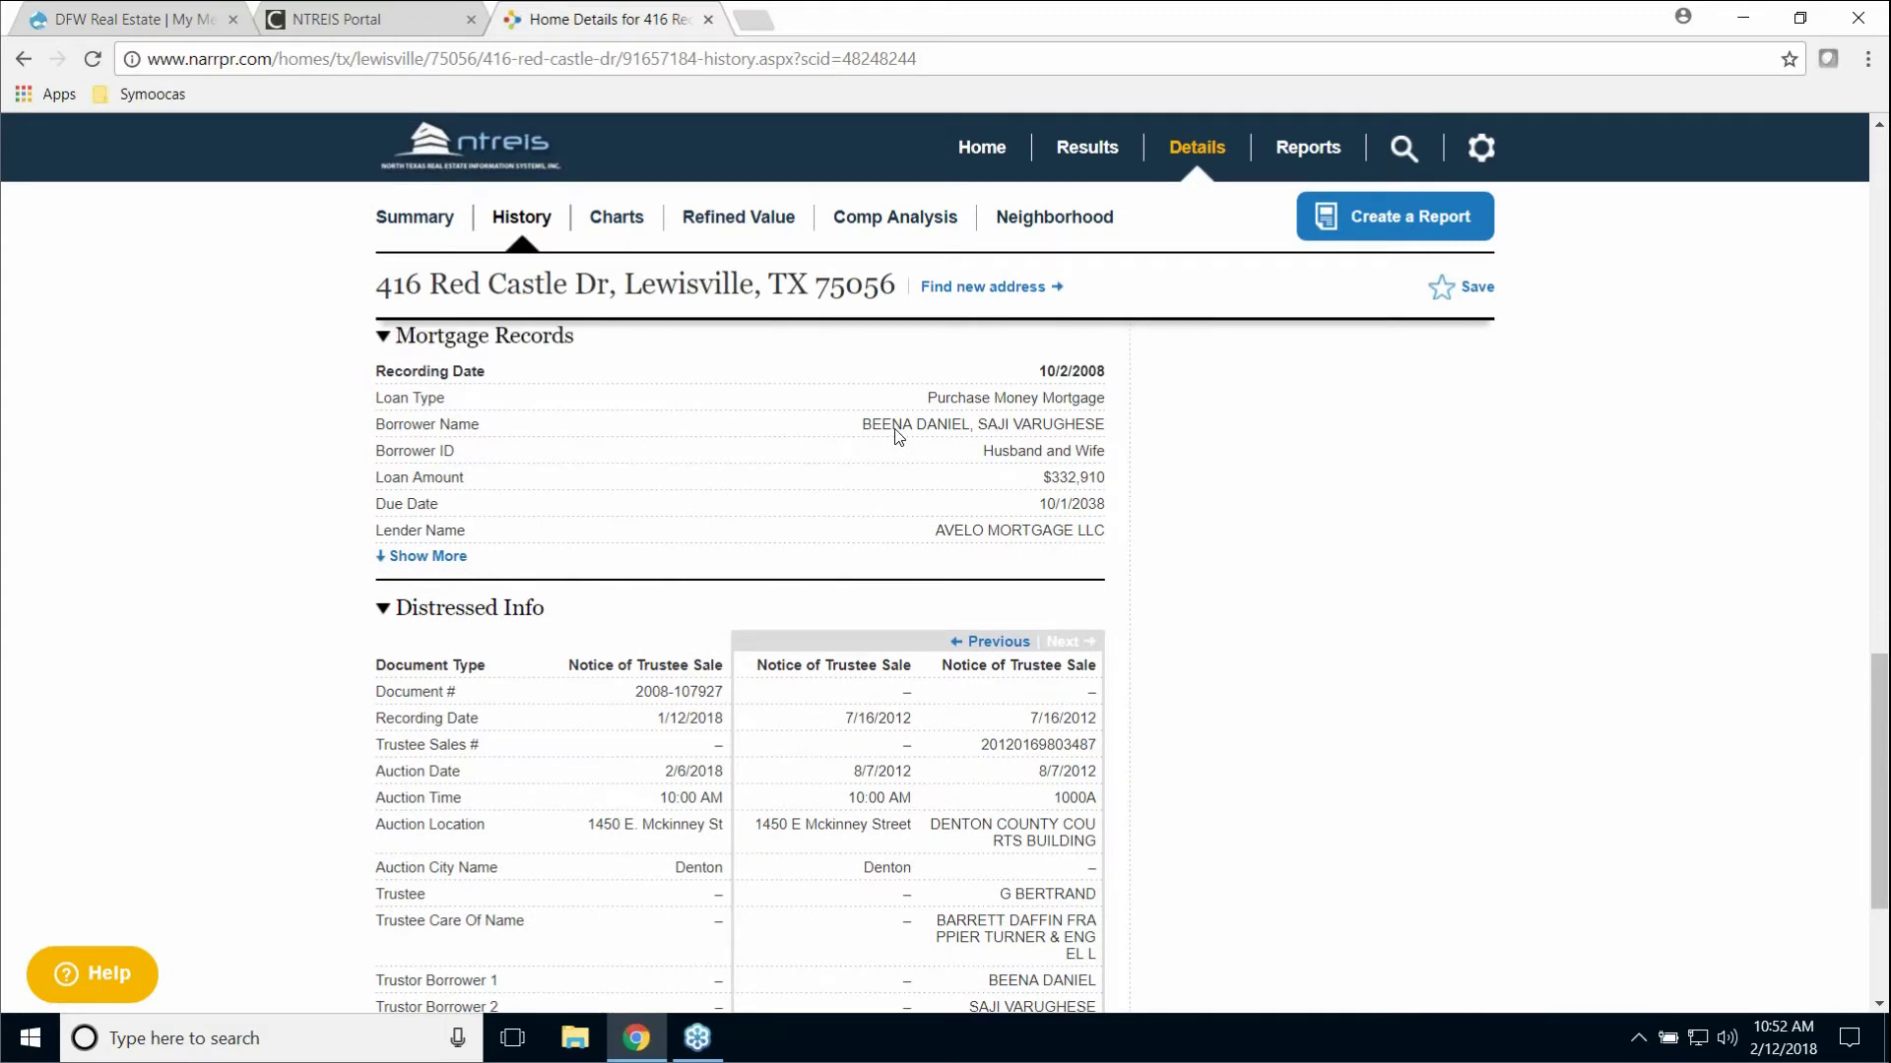
{"action": "scroll", "coordinate": [896, 430], "scroll_direction": "up", "scroll_amount": 13}
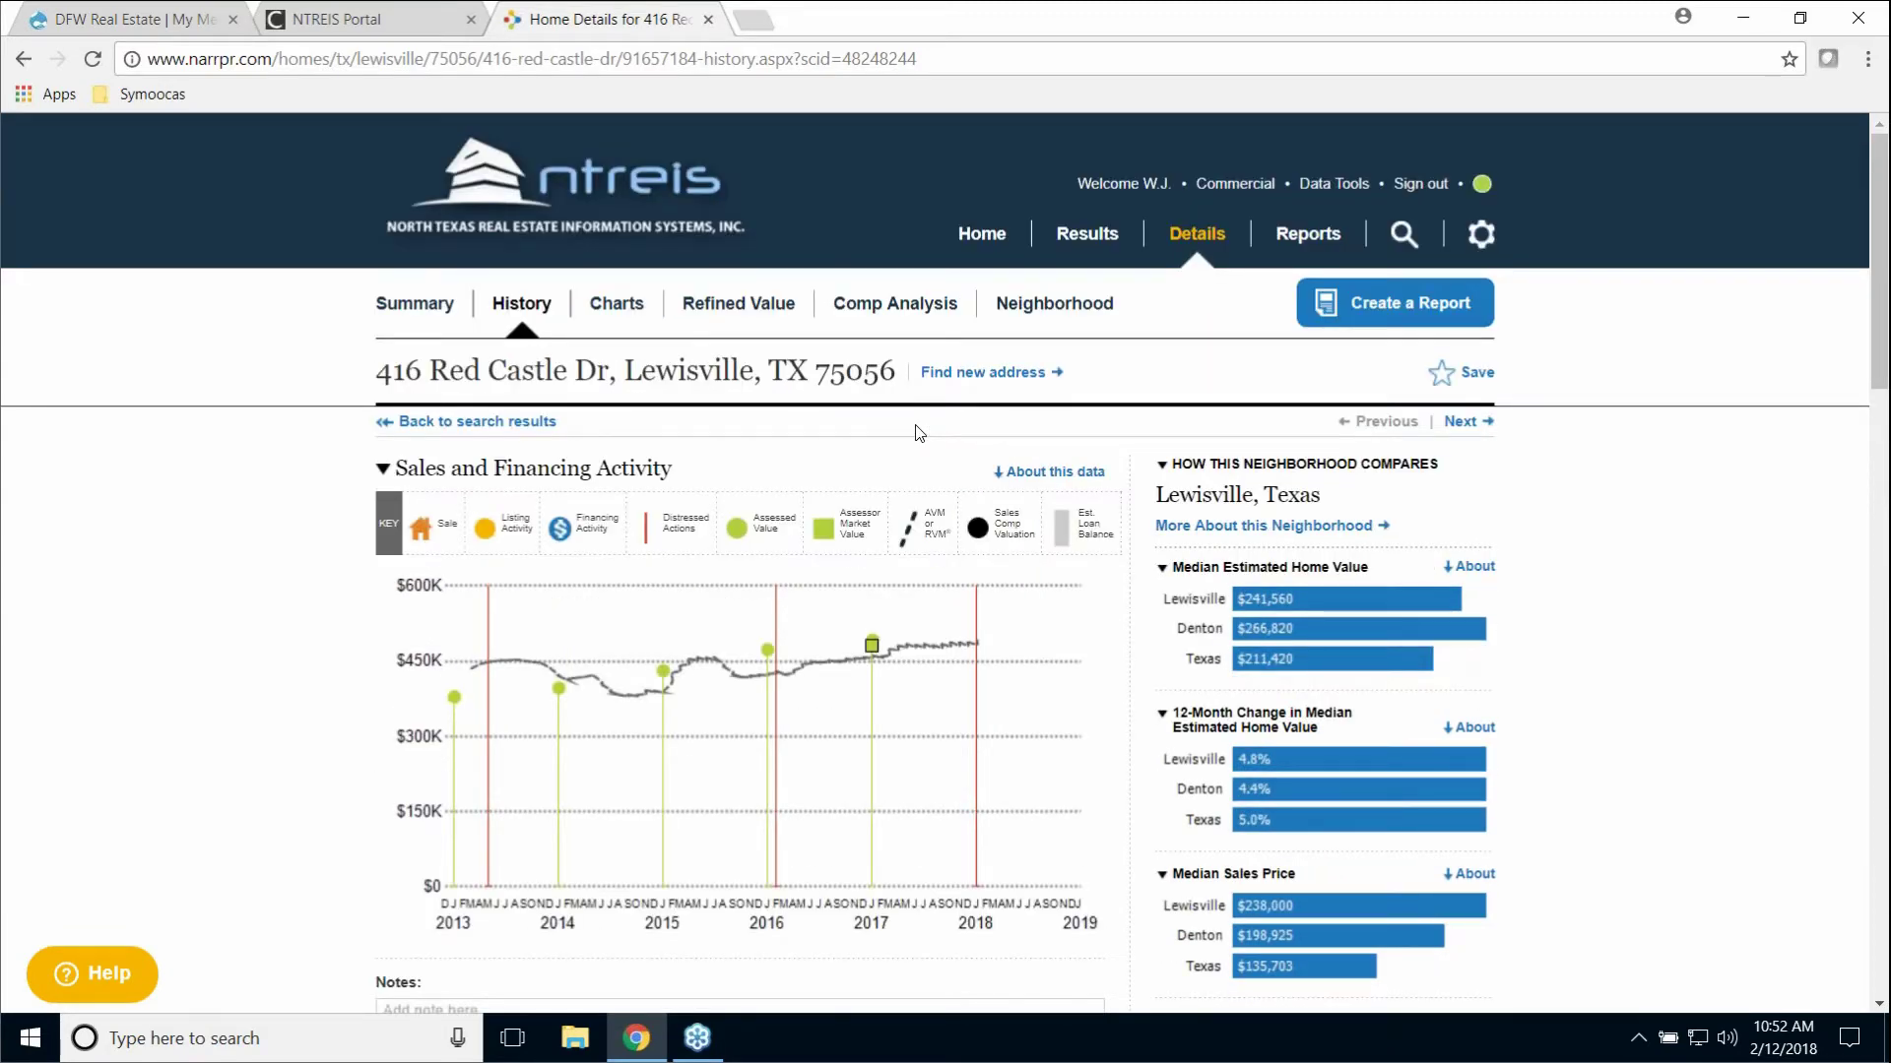
Step: Go back twice to the Home search page and expand its Advanced search options
{"action": "left_click", "coordinate": [20, 63]}
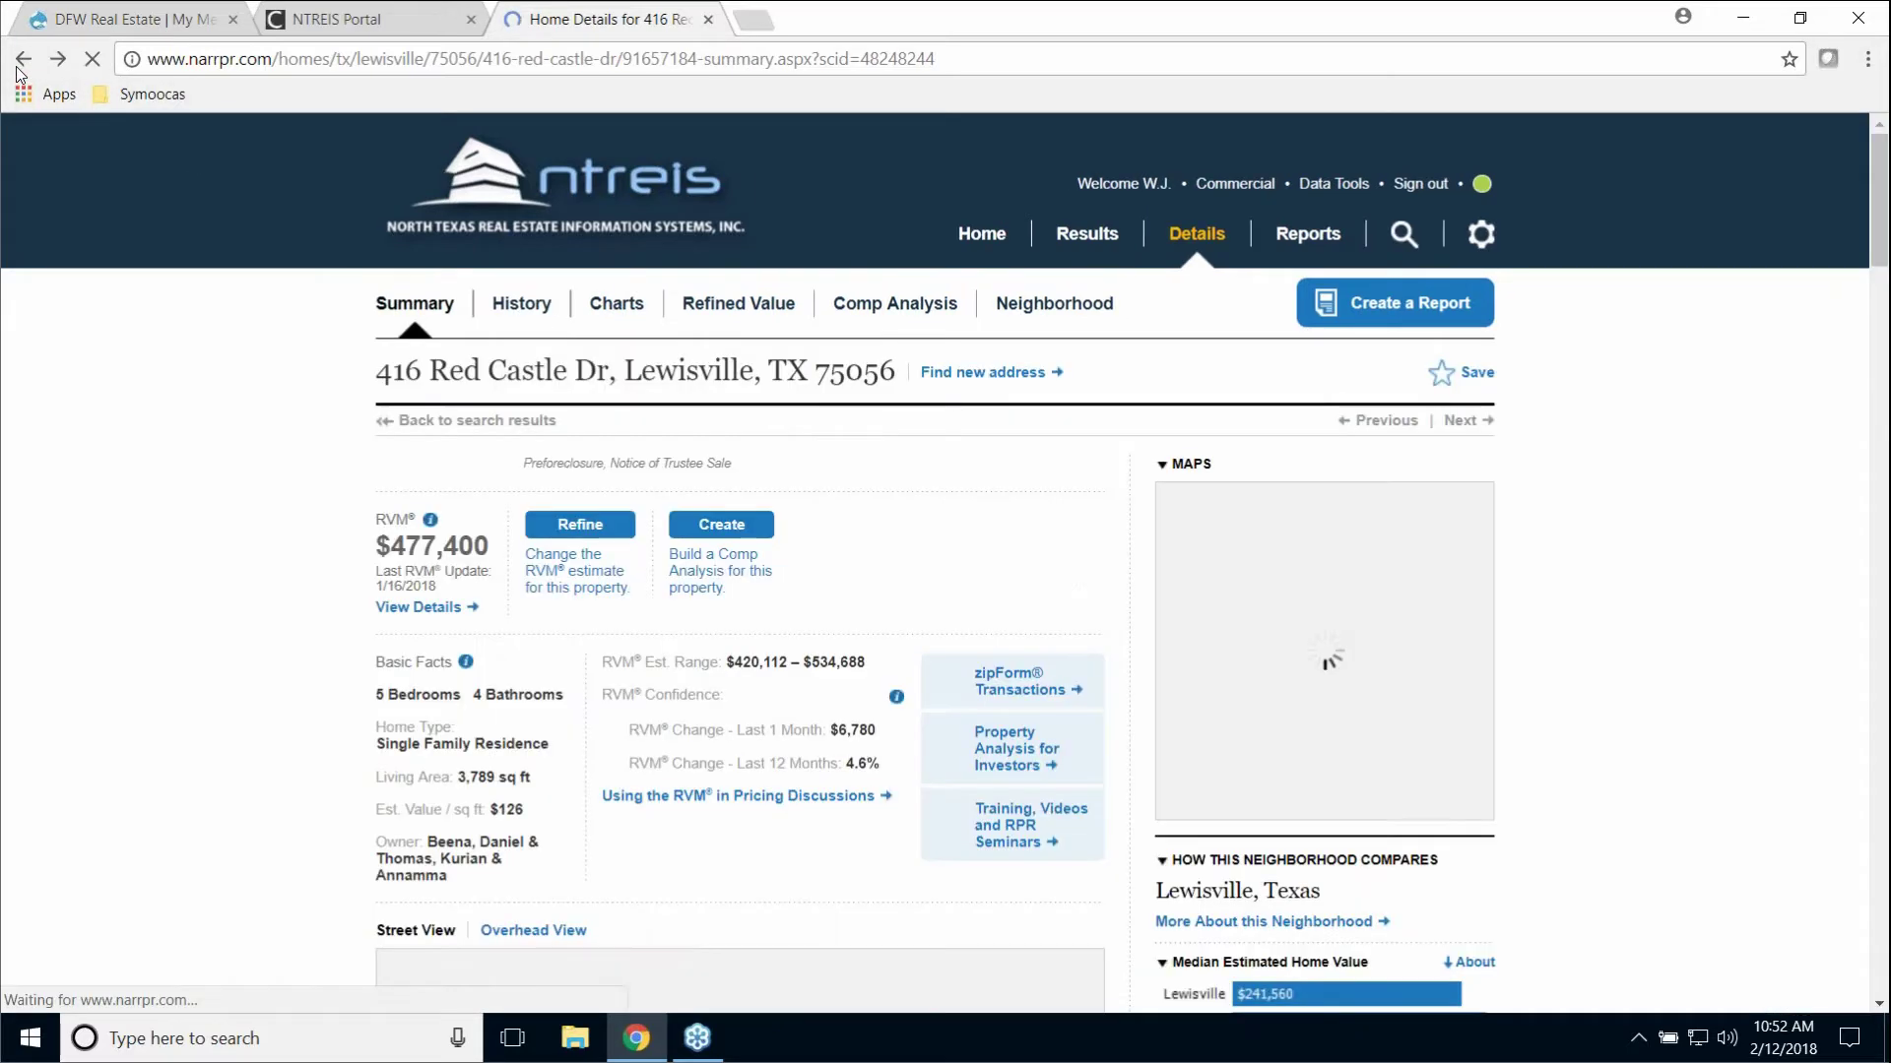
{"action": "left_click", "coordinate": [975, 233]}
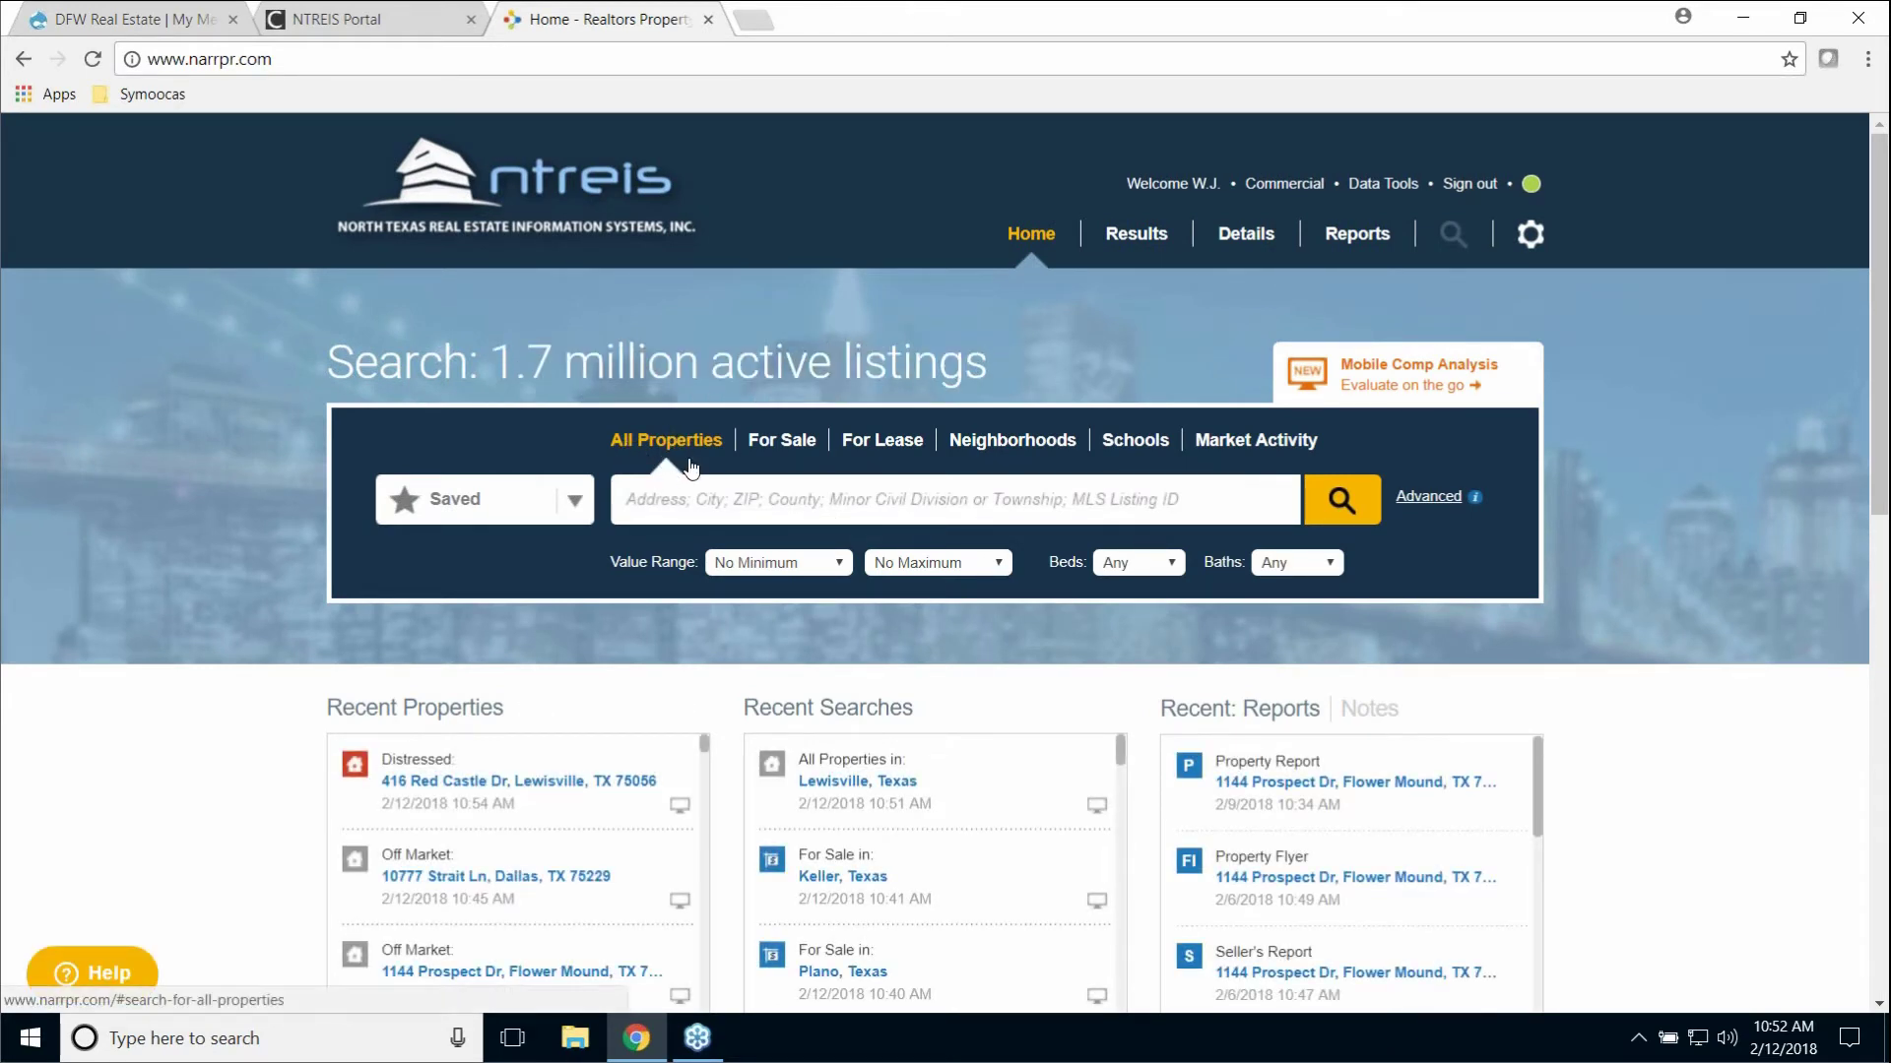
{"action": "left_click", "coordinate": [1427, 496]}
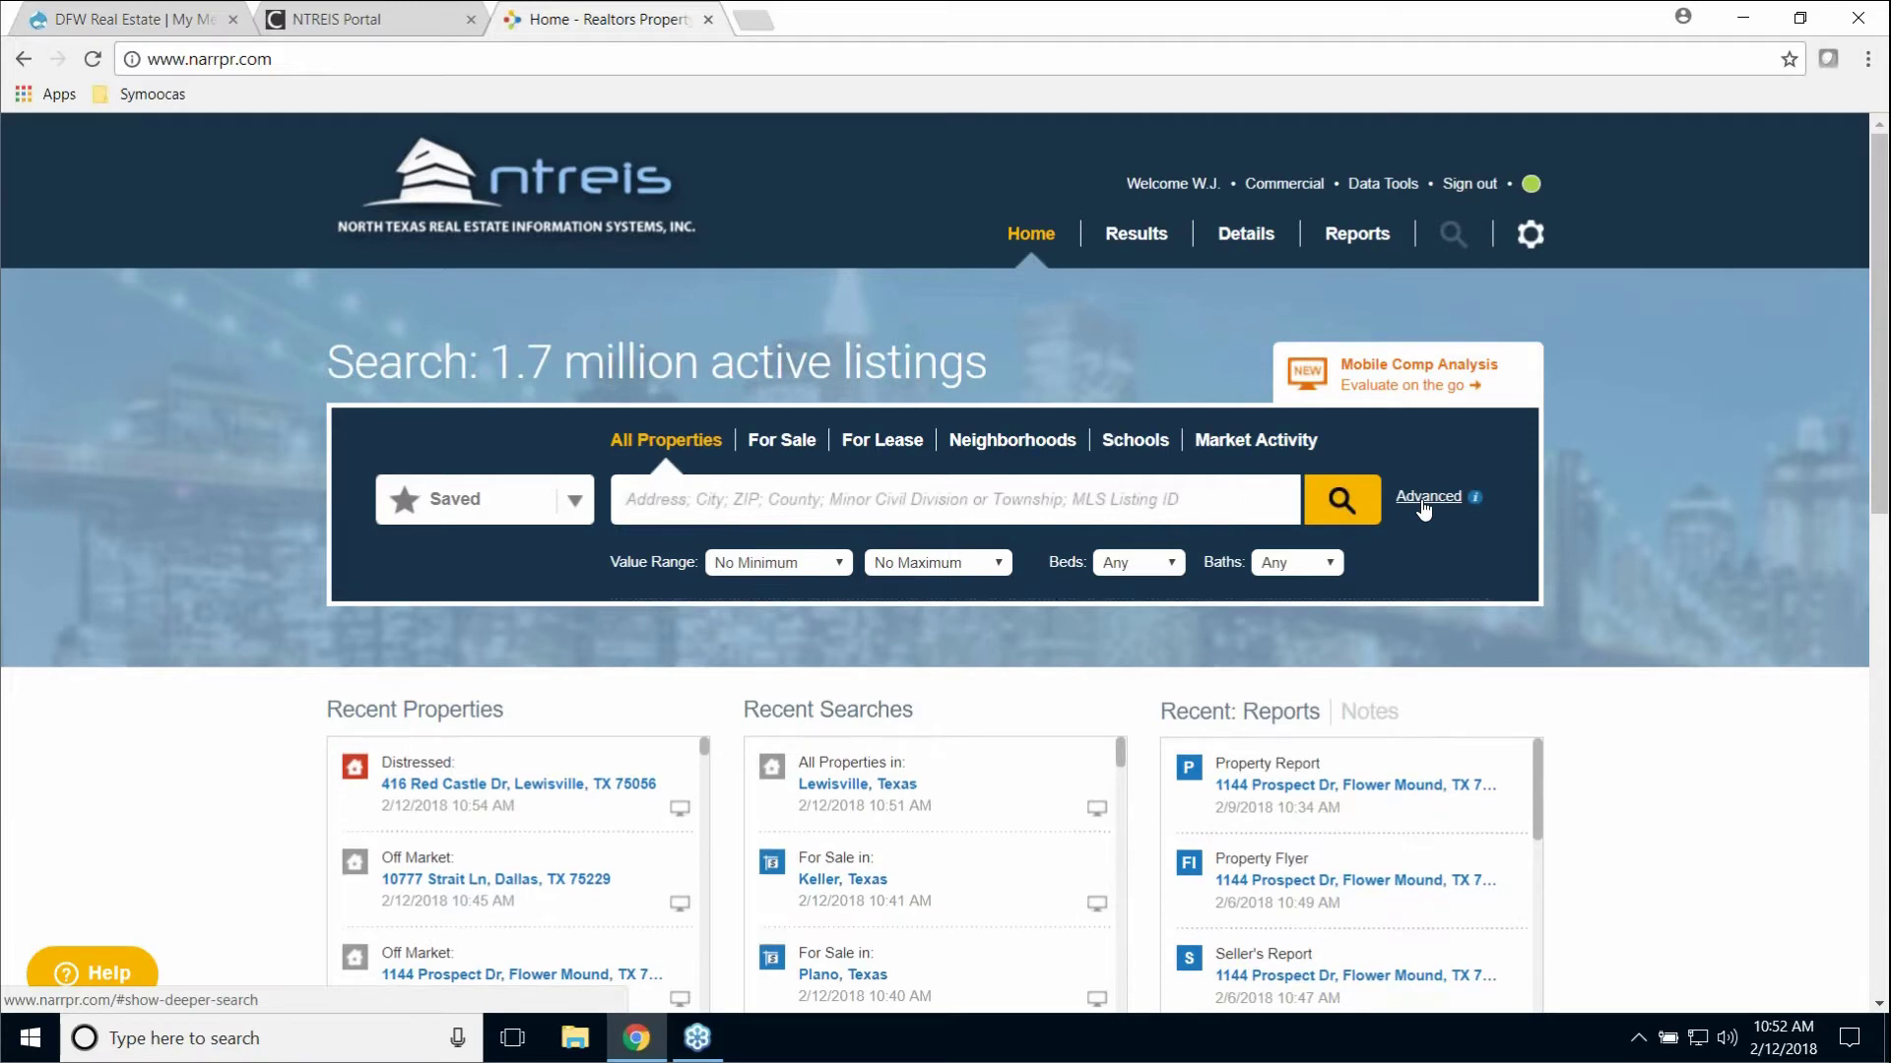
{"action": "scroll", "coordinate": [1378, 622], "scroll_direction": "down", "scroll_amount": 4}
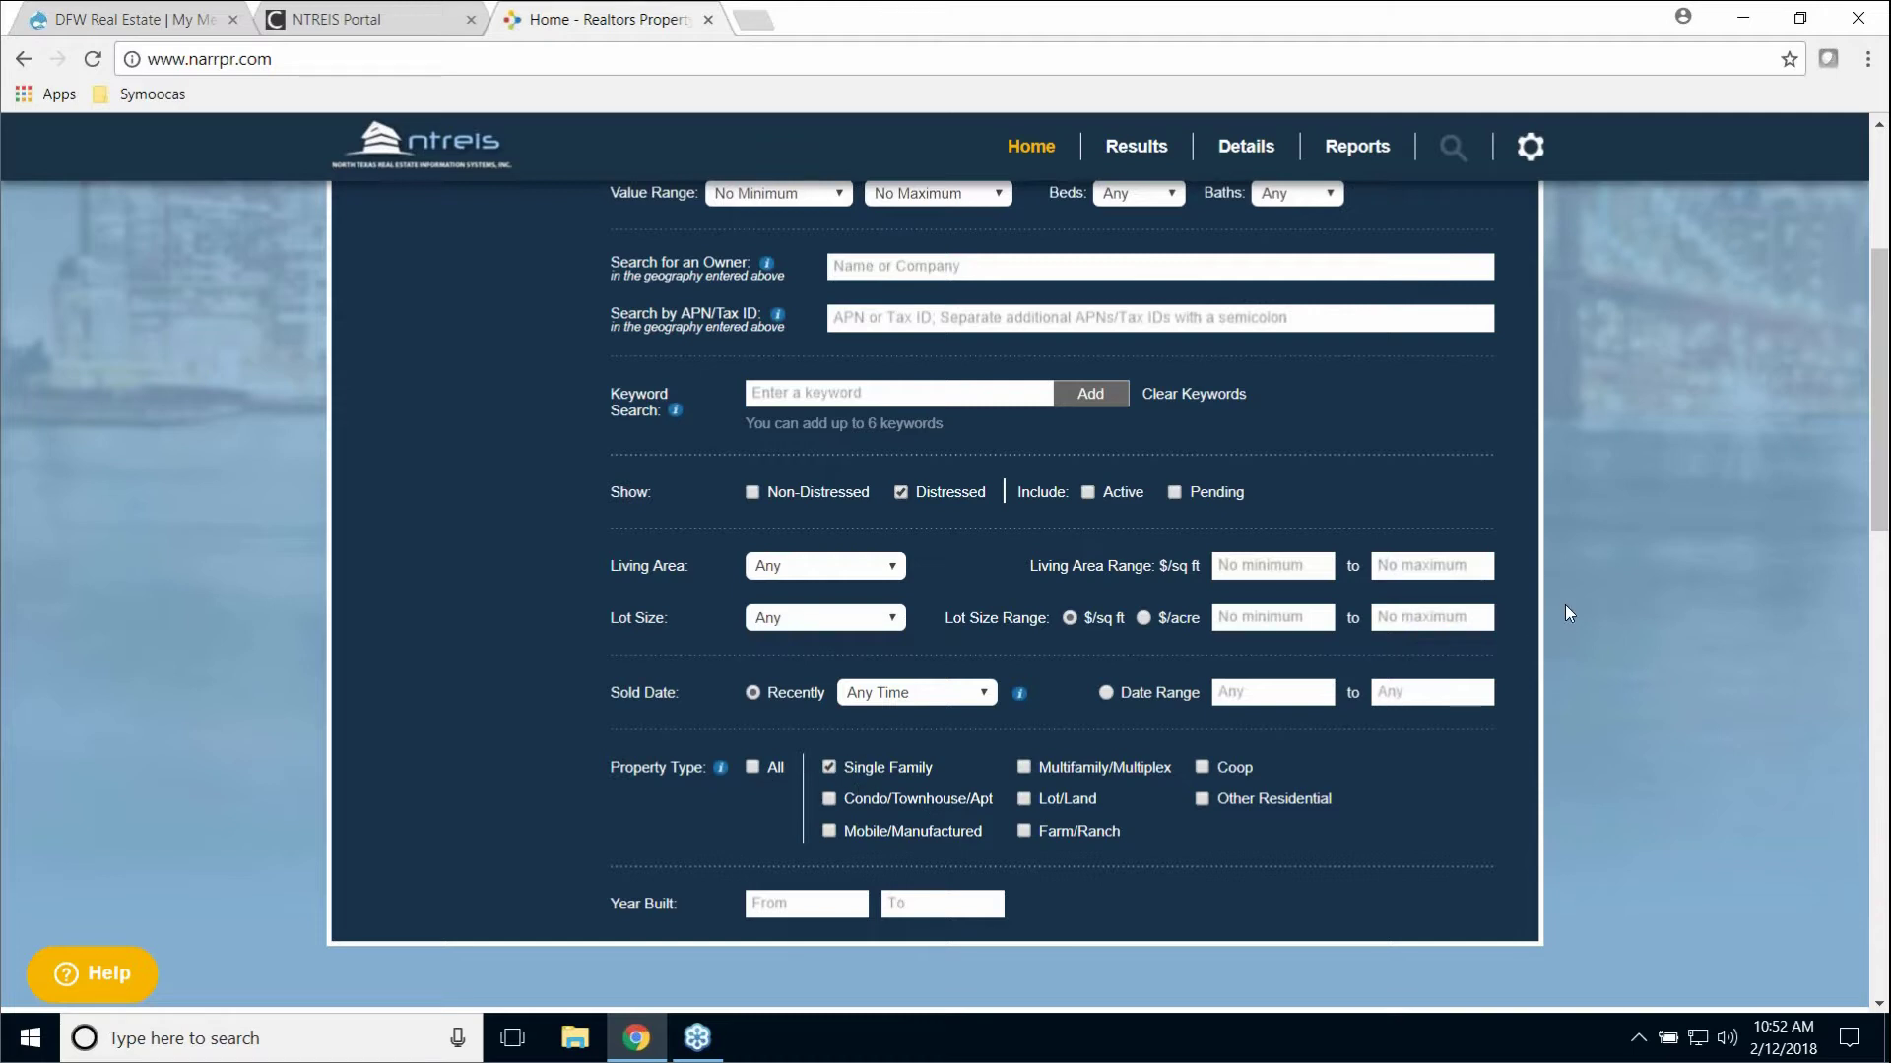
{"action": "scroll", "coordinate": [1664, 451], "scroll_direction": "up", "scroll_amount": 4}
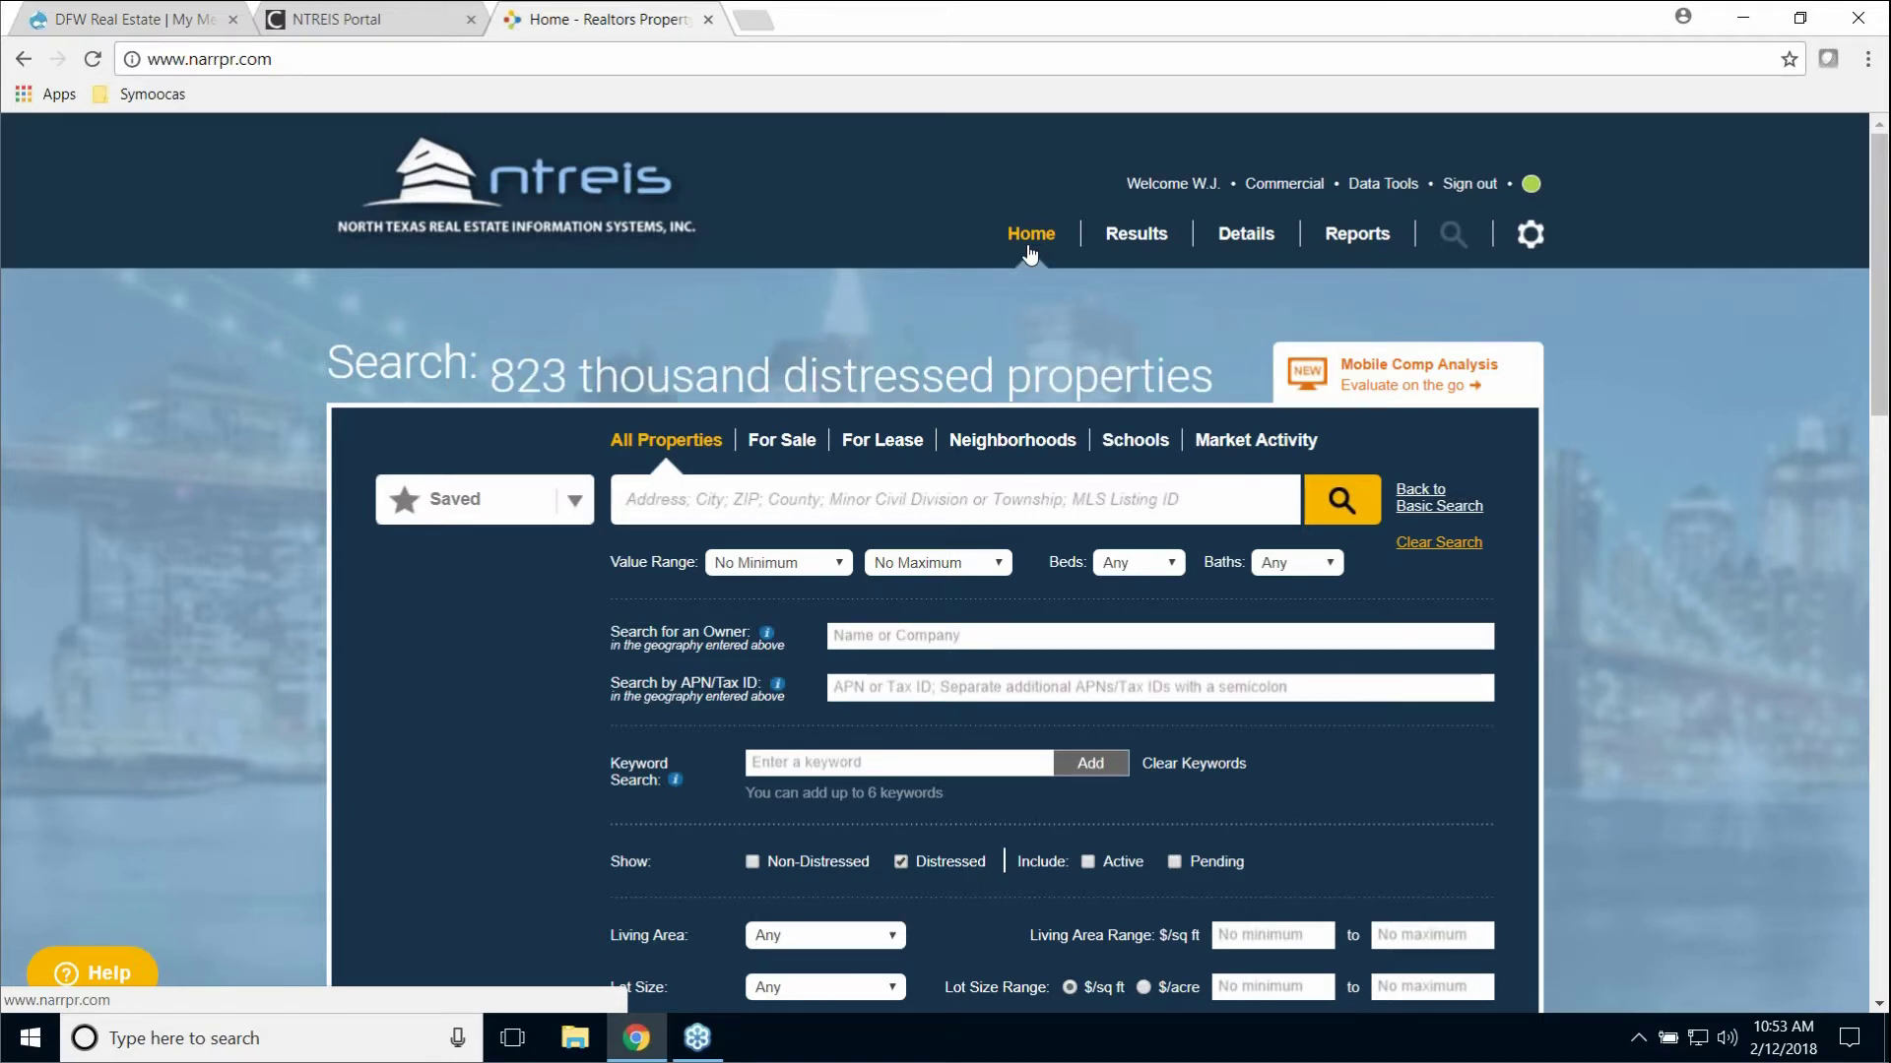
Step: Search For Sale properties in Richardson, Texas, returning 127 listings
{"action": "left_click", "coordinate": [783, 441]}
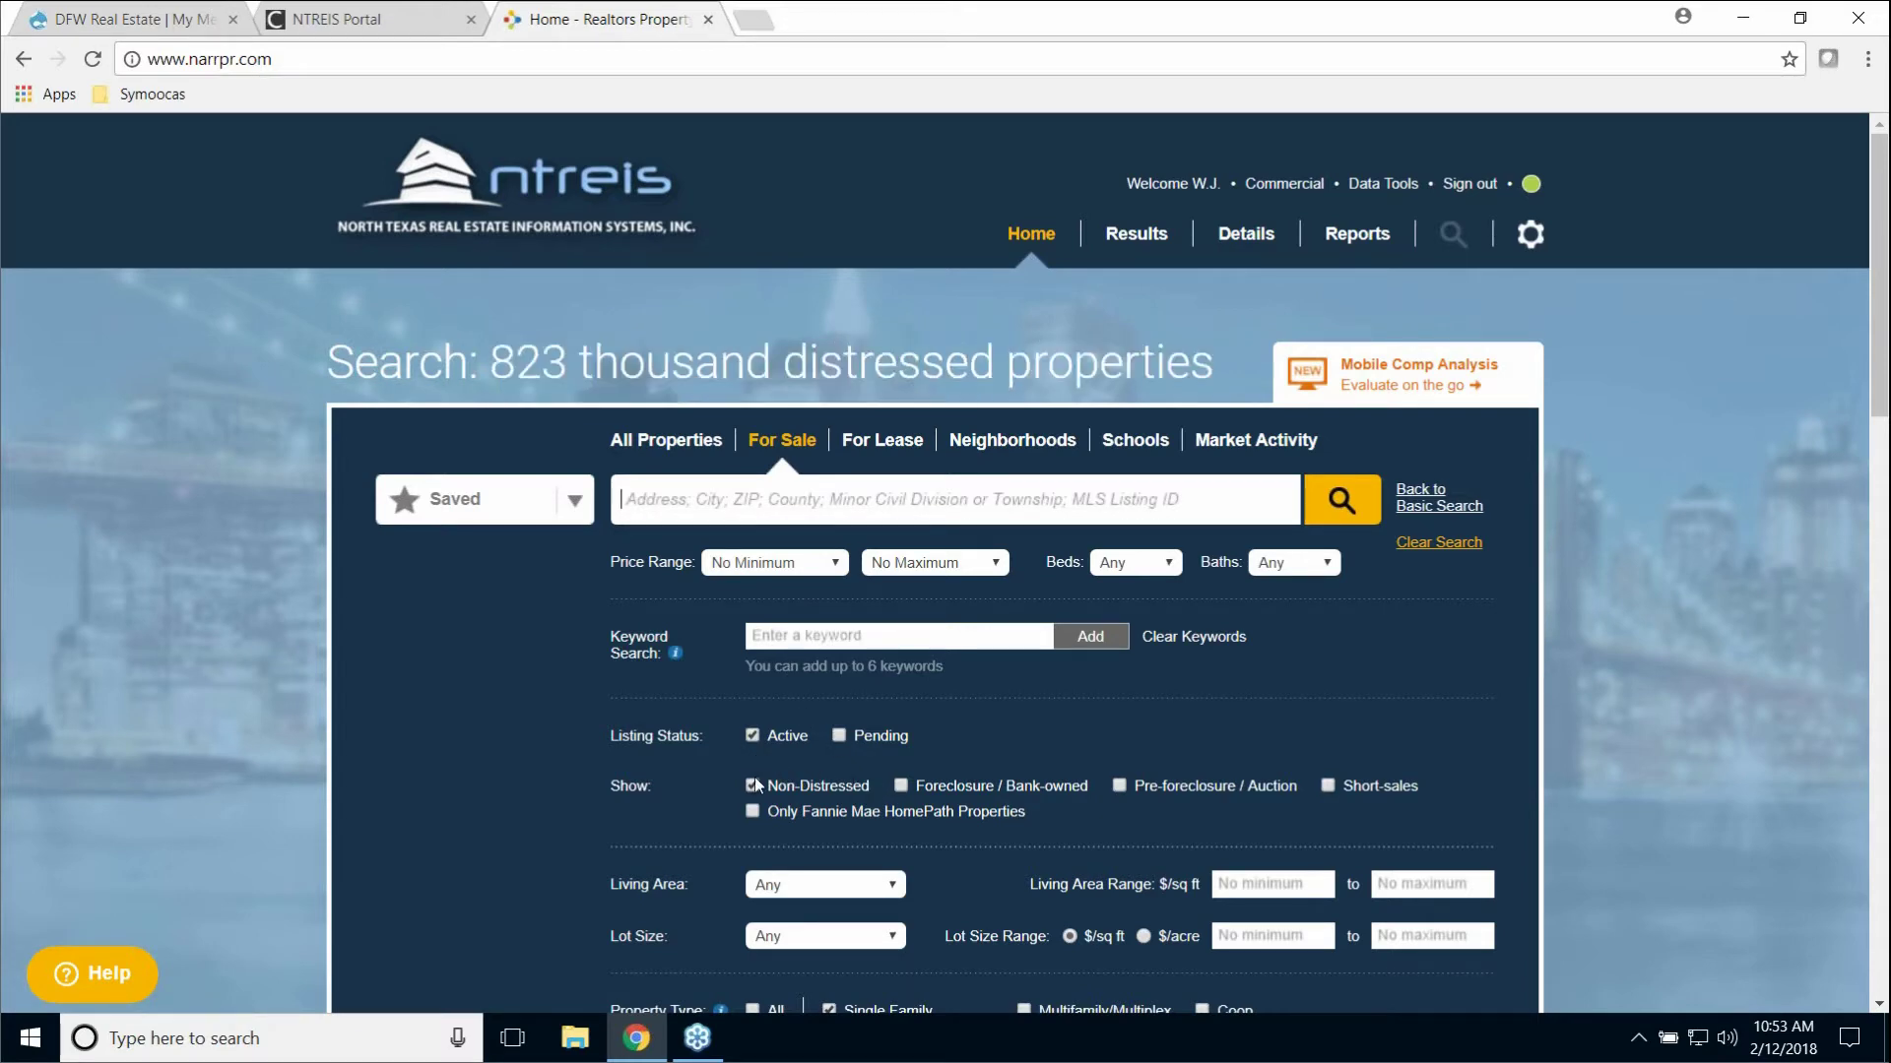
{"action": "scroll", "coordinate": [1279, 776], "scroll_direction": "down", "scroll_amount": 5}
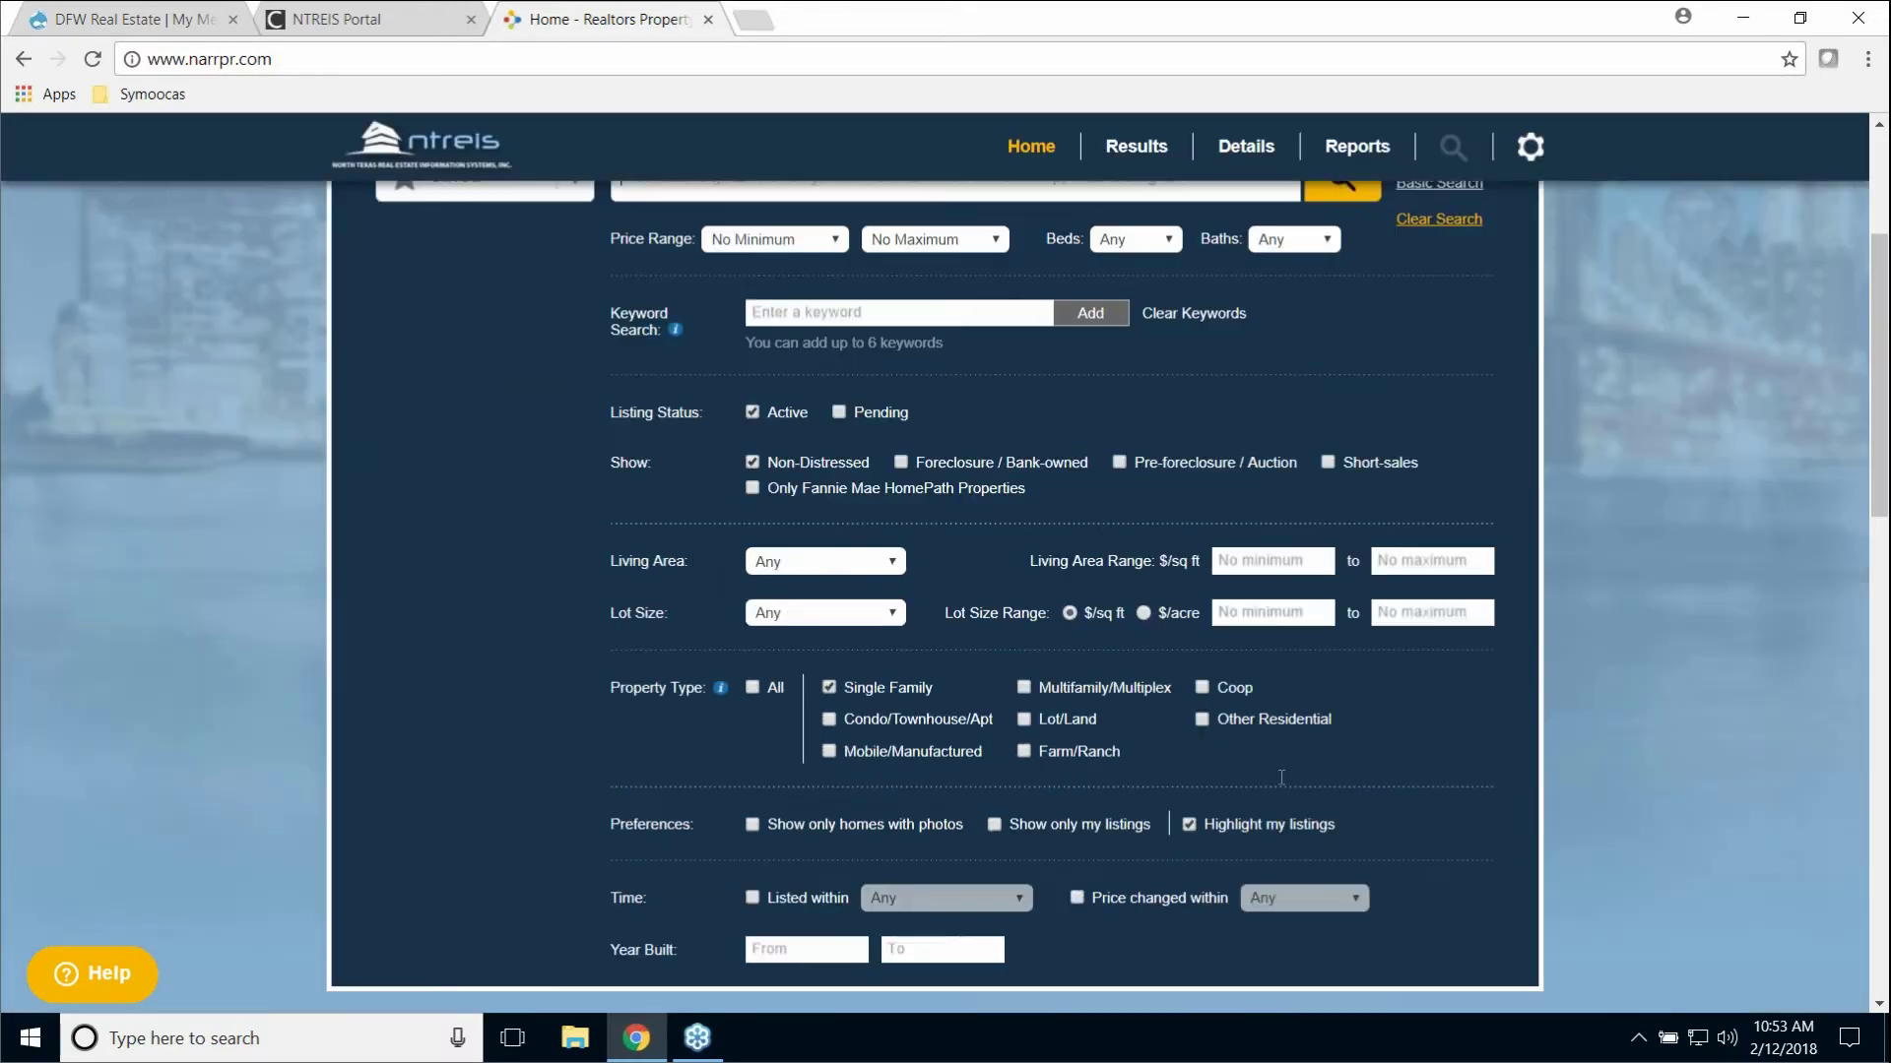
{"action": "scroll", "coordinate": [1138, 346], "scroll_direction": "up", "scroll_amount": 4}
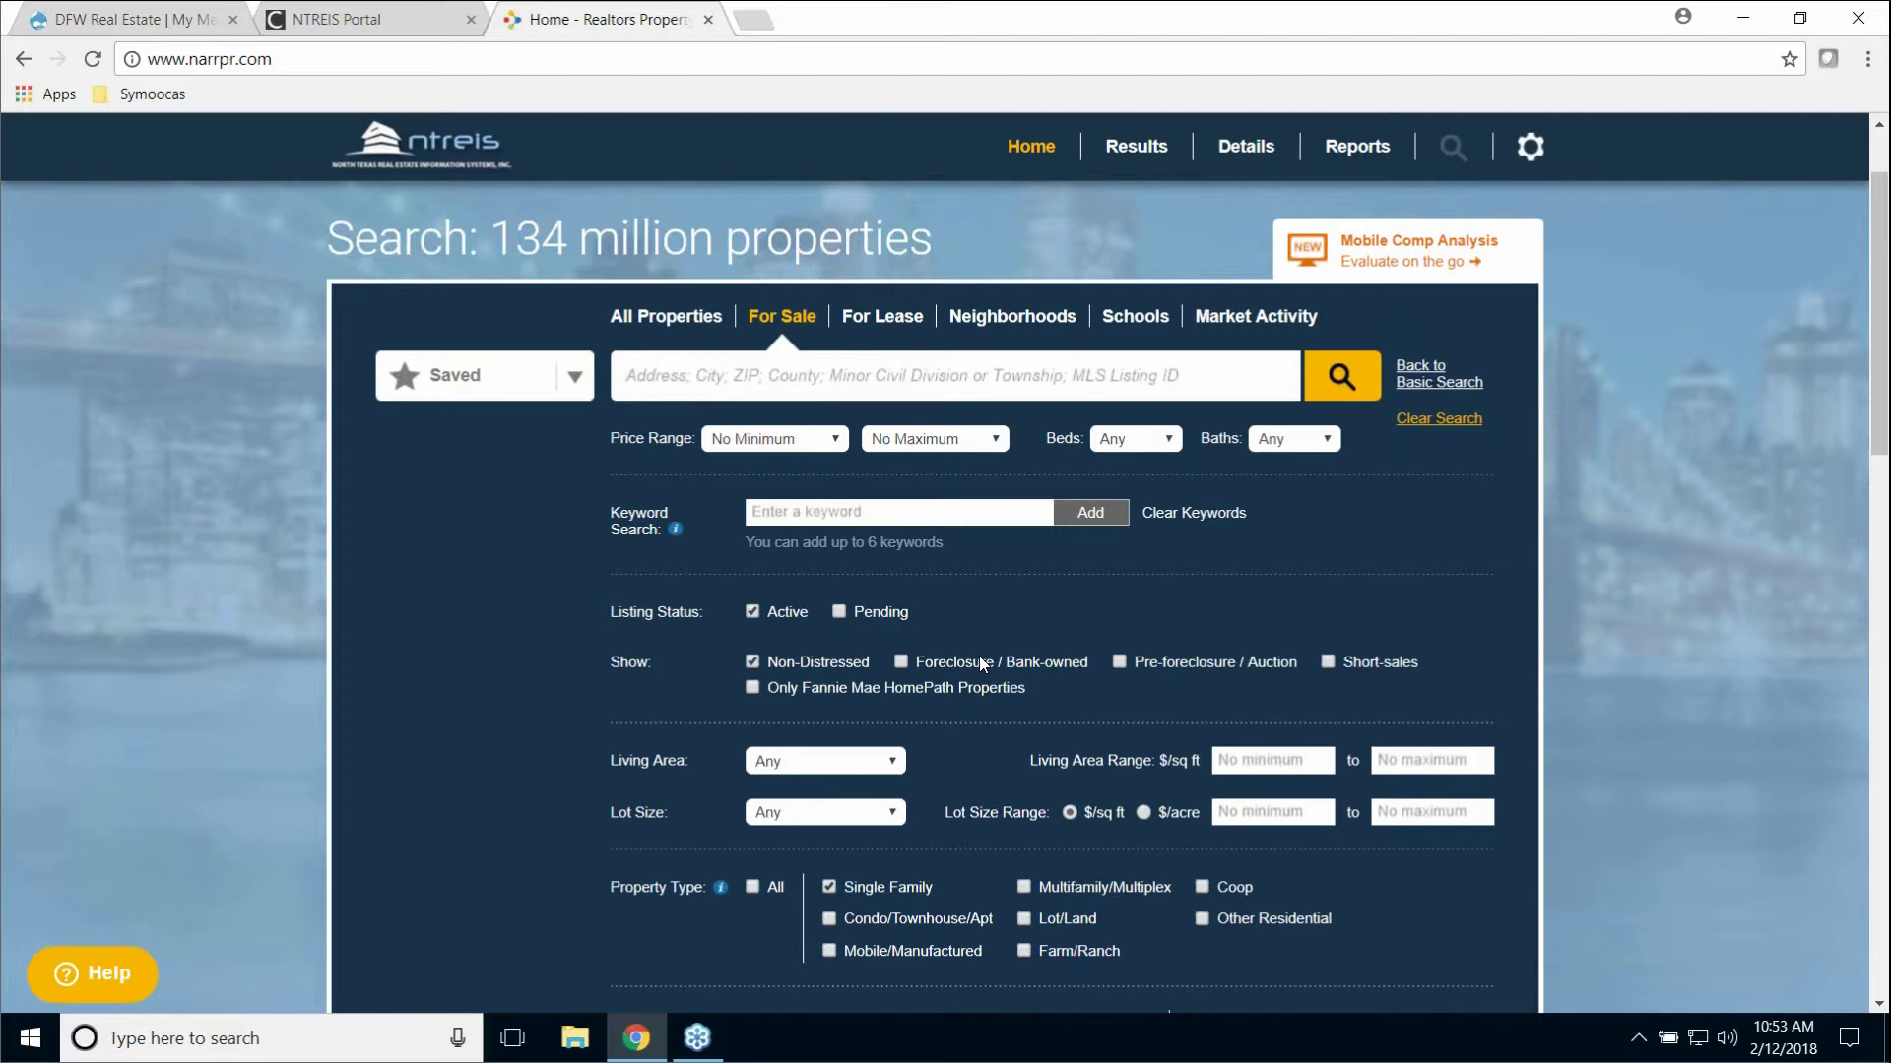
{"action": "type", "text": "ri"}
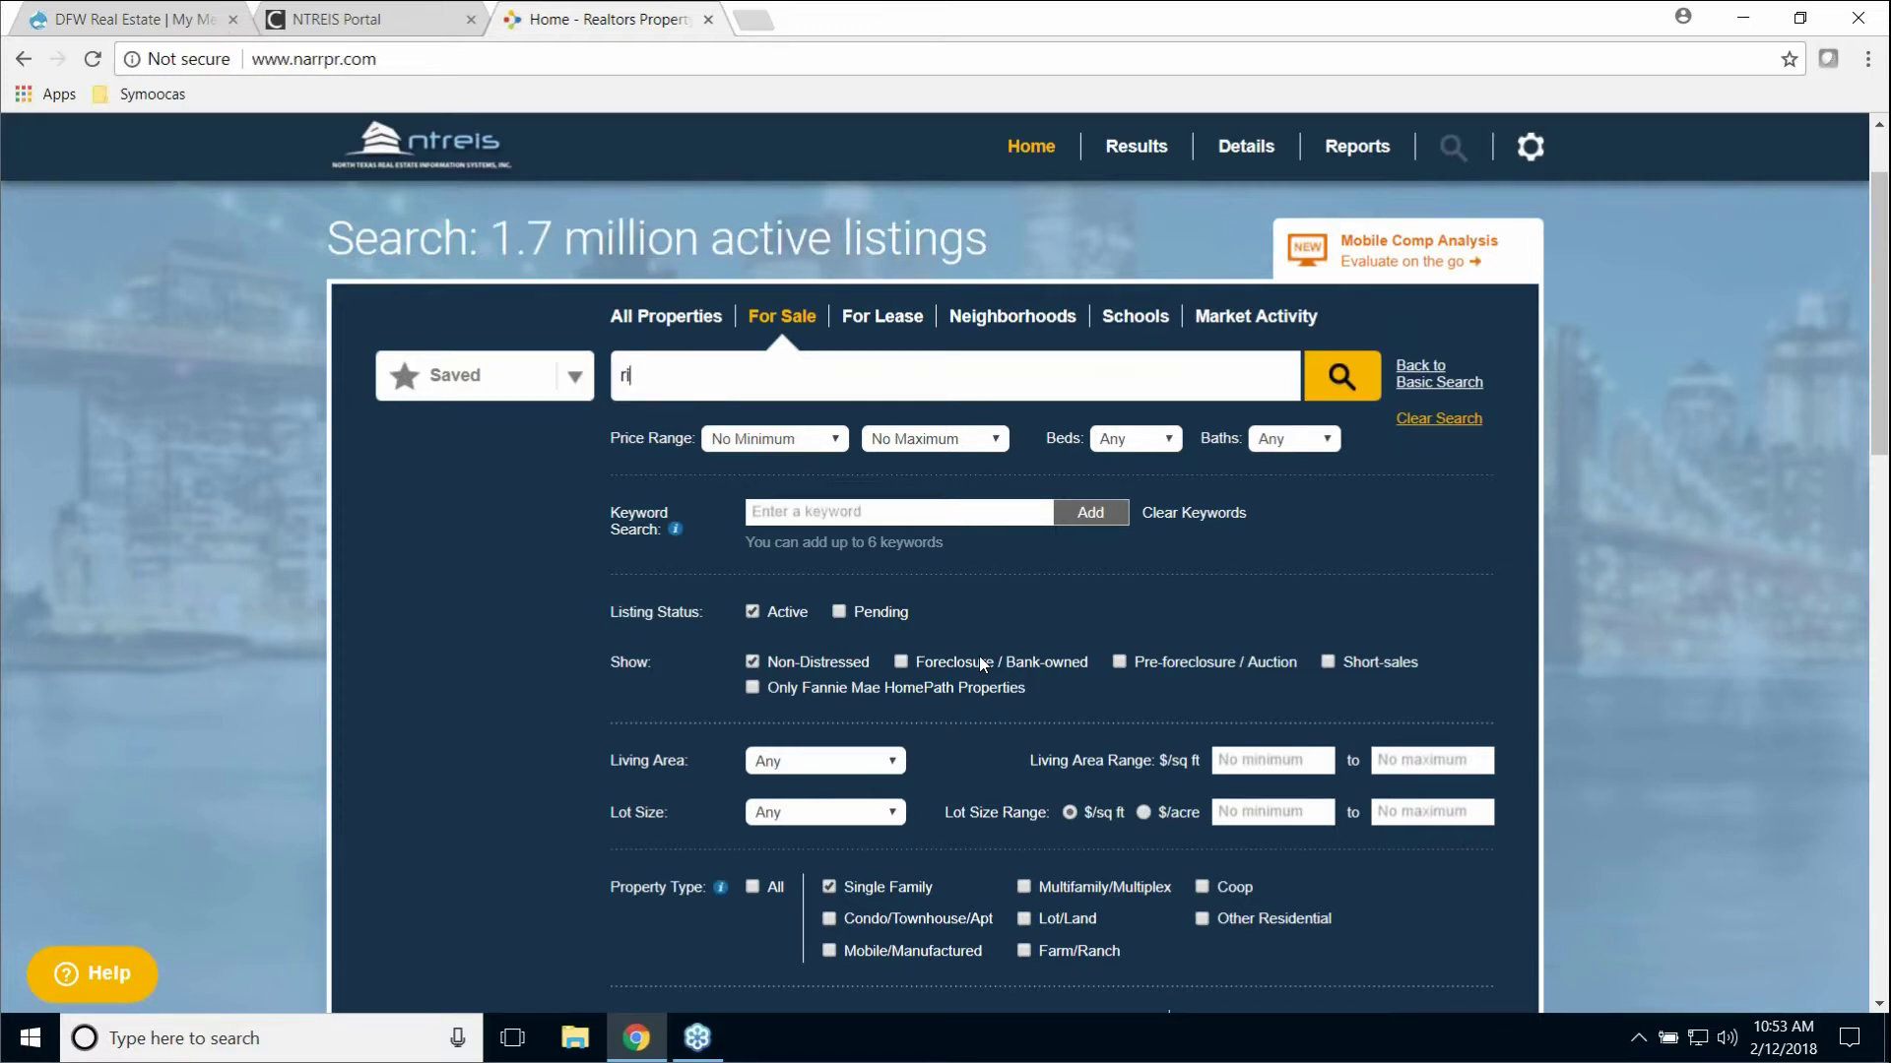
{"action": "type", "text": "chardson"}
{"action": "key", "text": "BackSpace"}
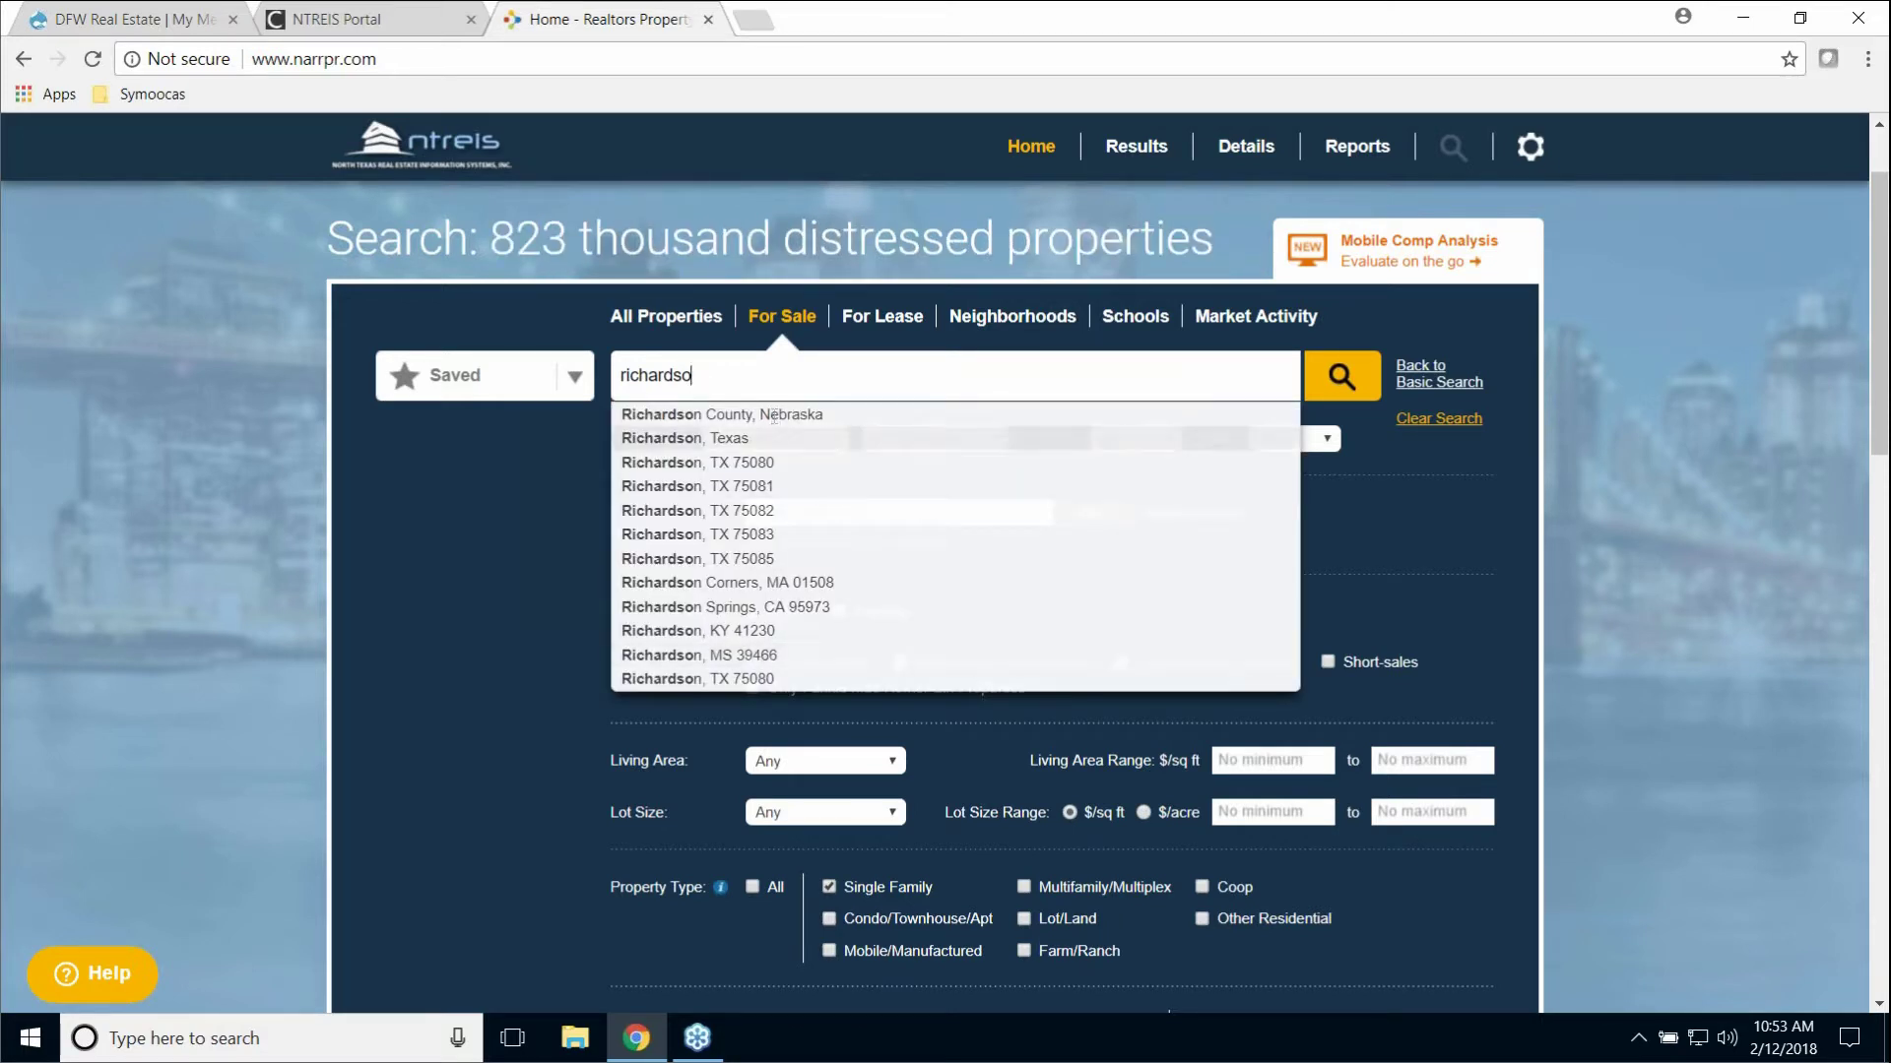
{"action": "left_click", "coordinate": [699, 445]}
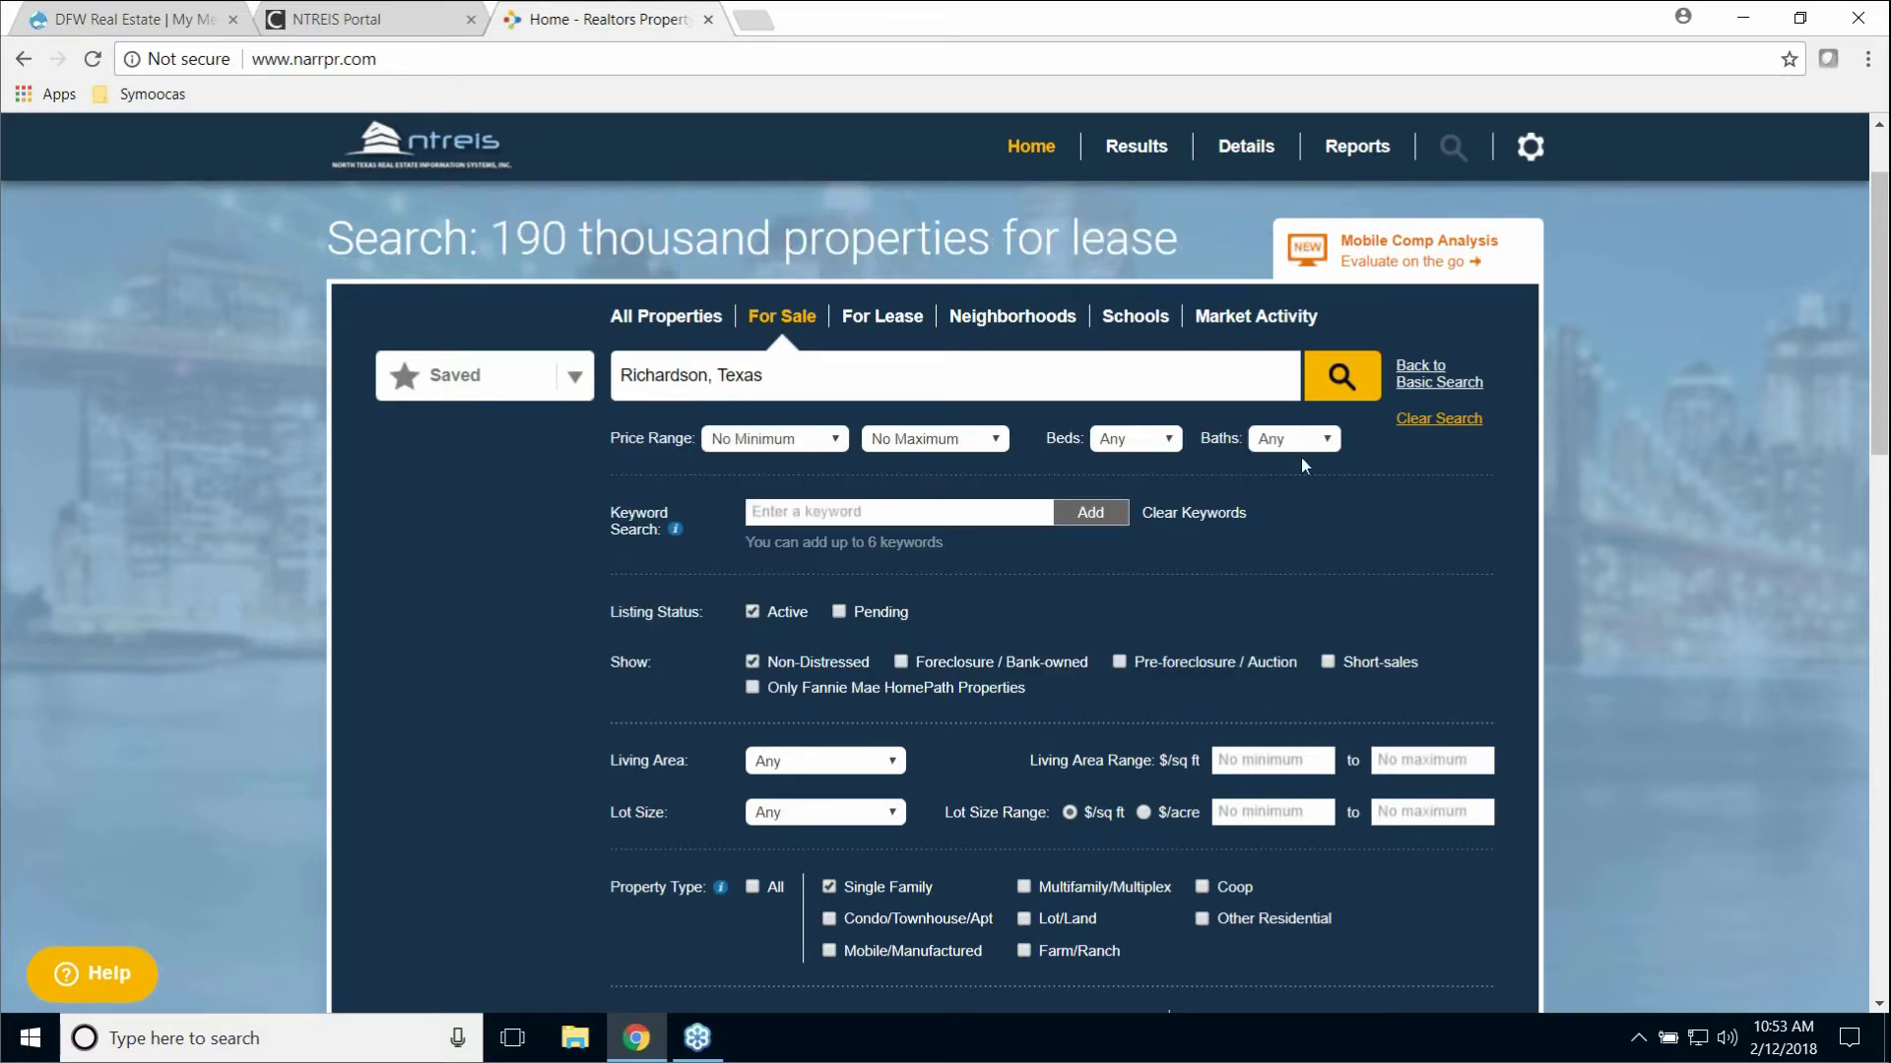
{"action": "left_click", "coordinate": [1347, 380]}
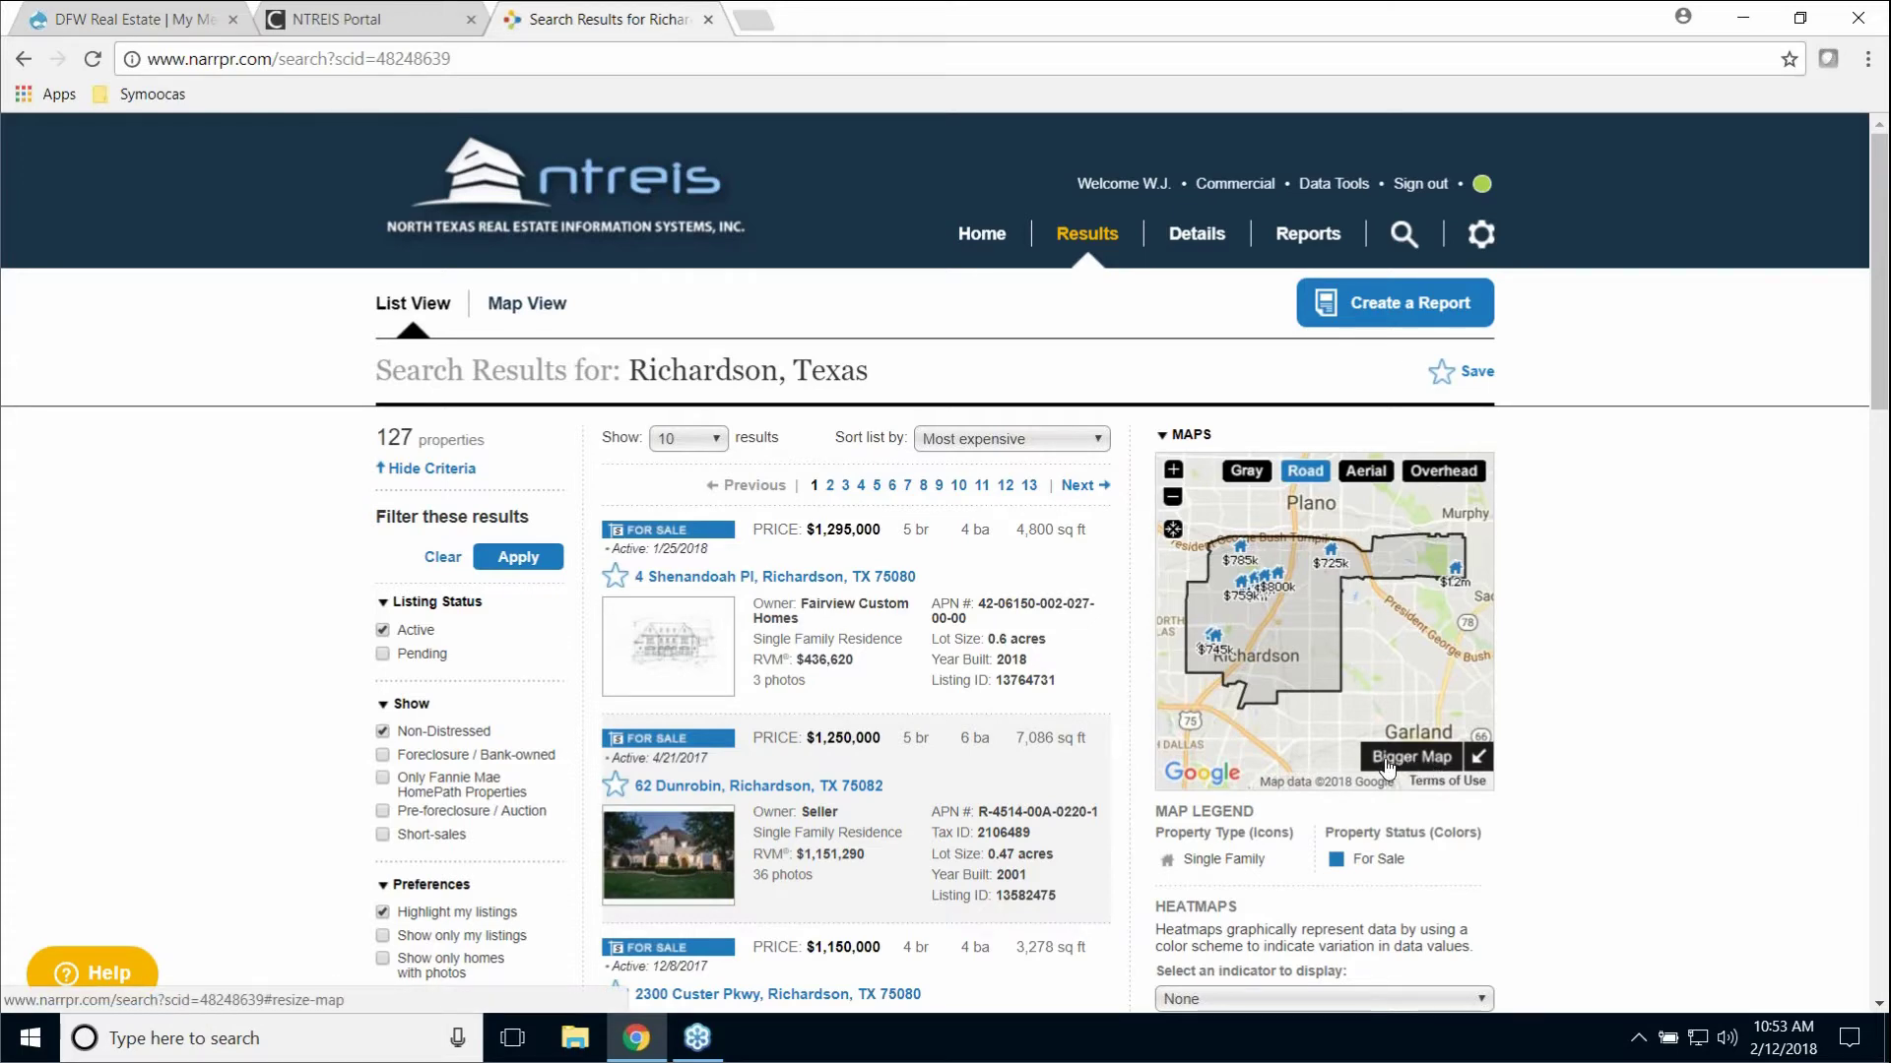
Step: Enlarge the Richardson results map and overlay 9th-12th Grade school boundaries
{"action": "left_click", "coordinate": [1413, 758]}
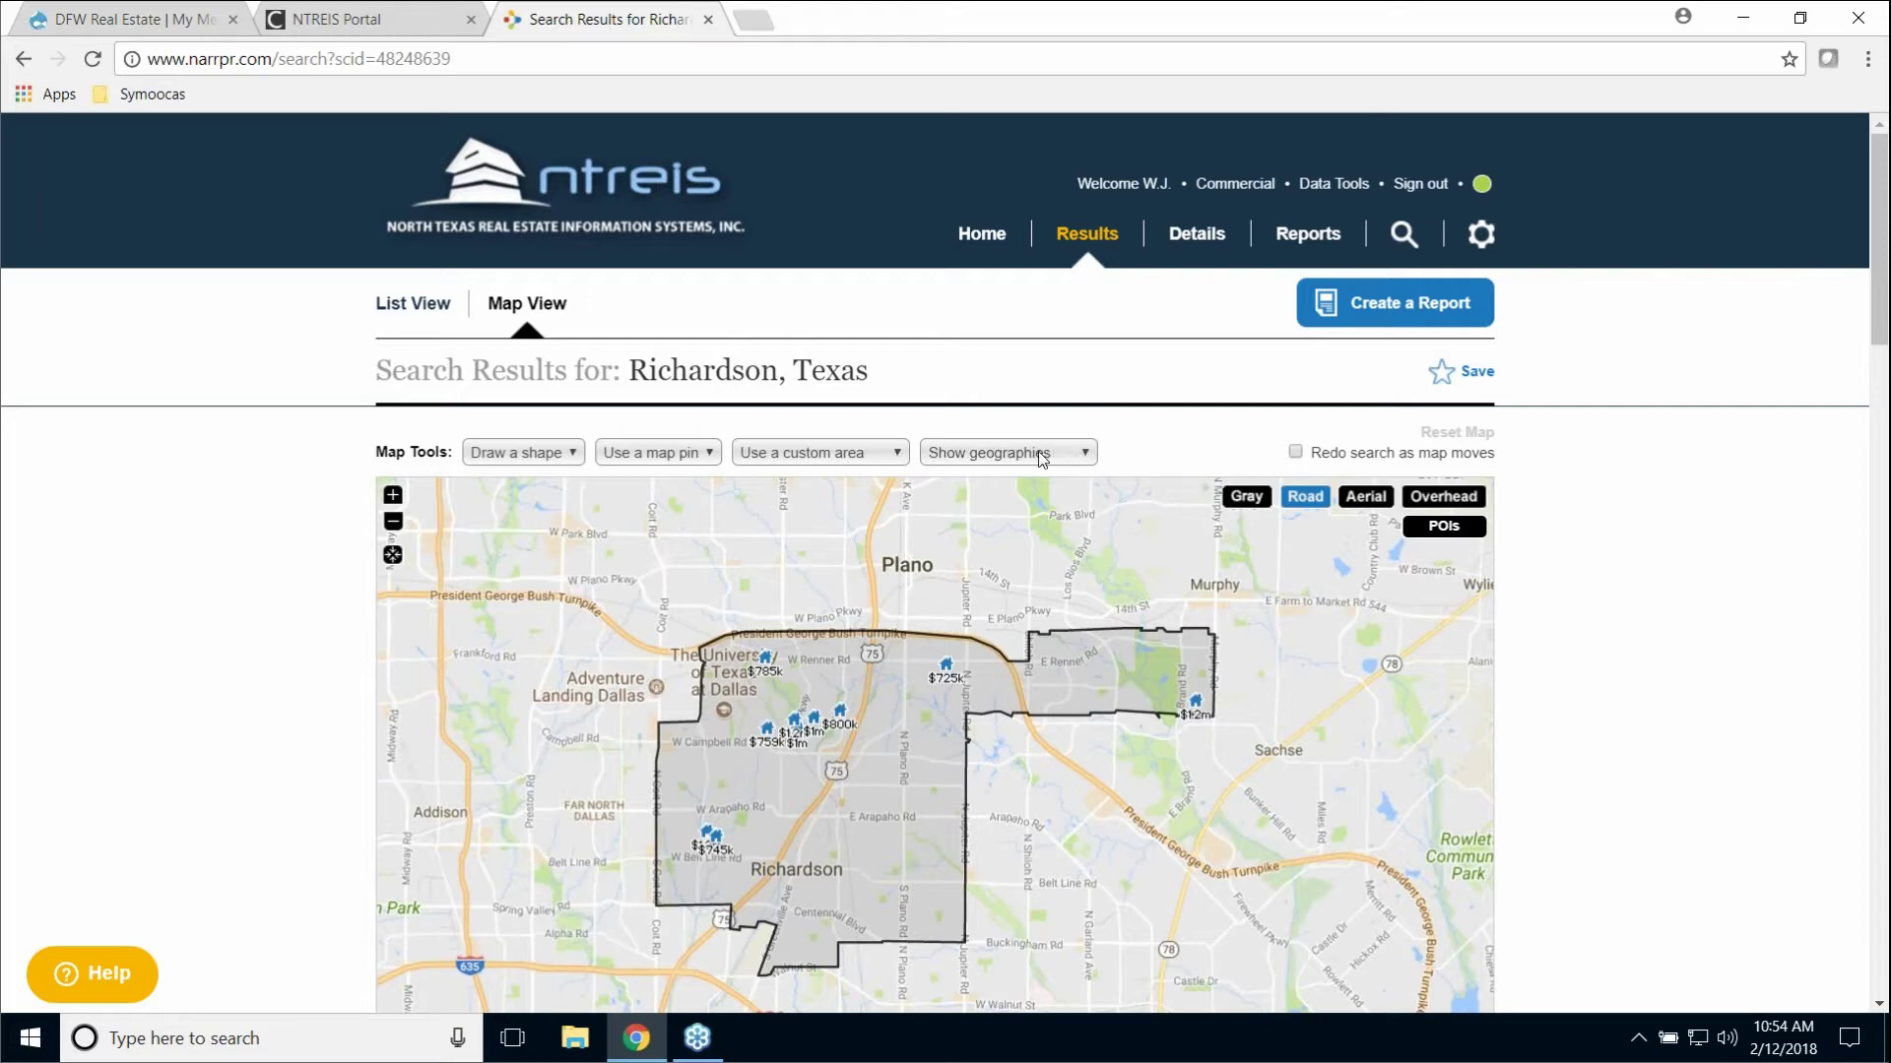
{"action": "left_click", "coordinate": [1084, 457]}
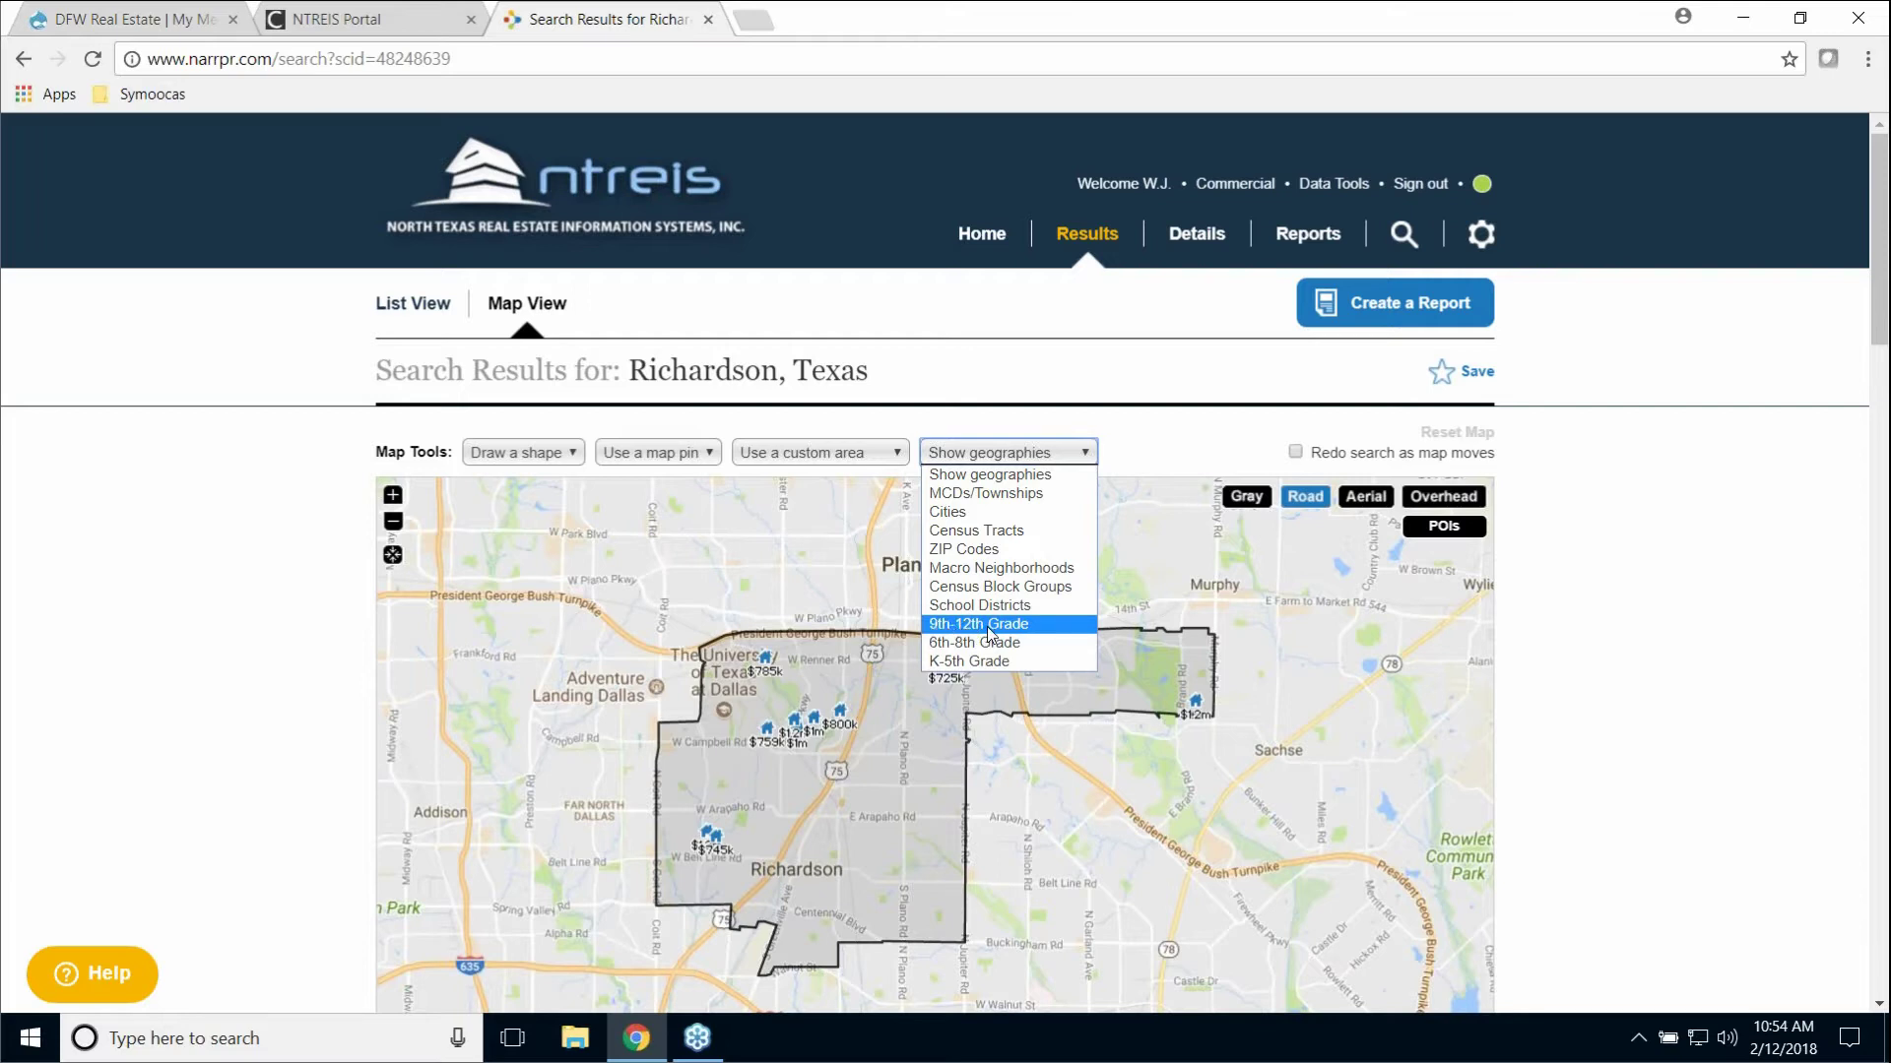
{"action": "left_click", "coordinate": [989, 628]}
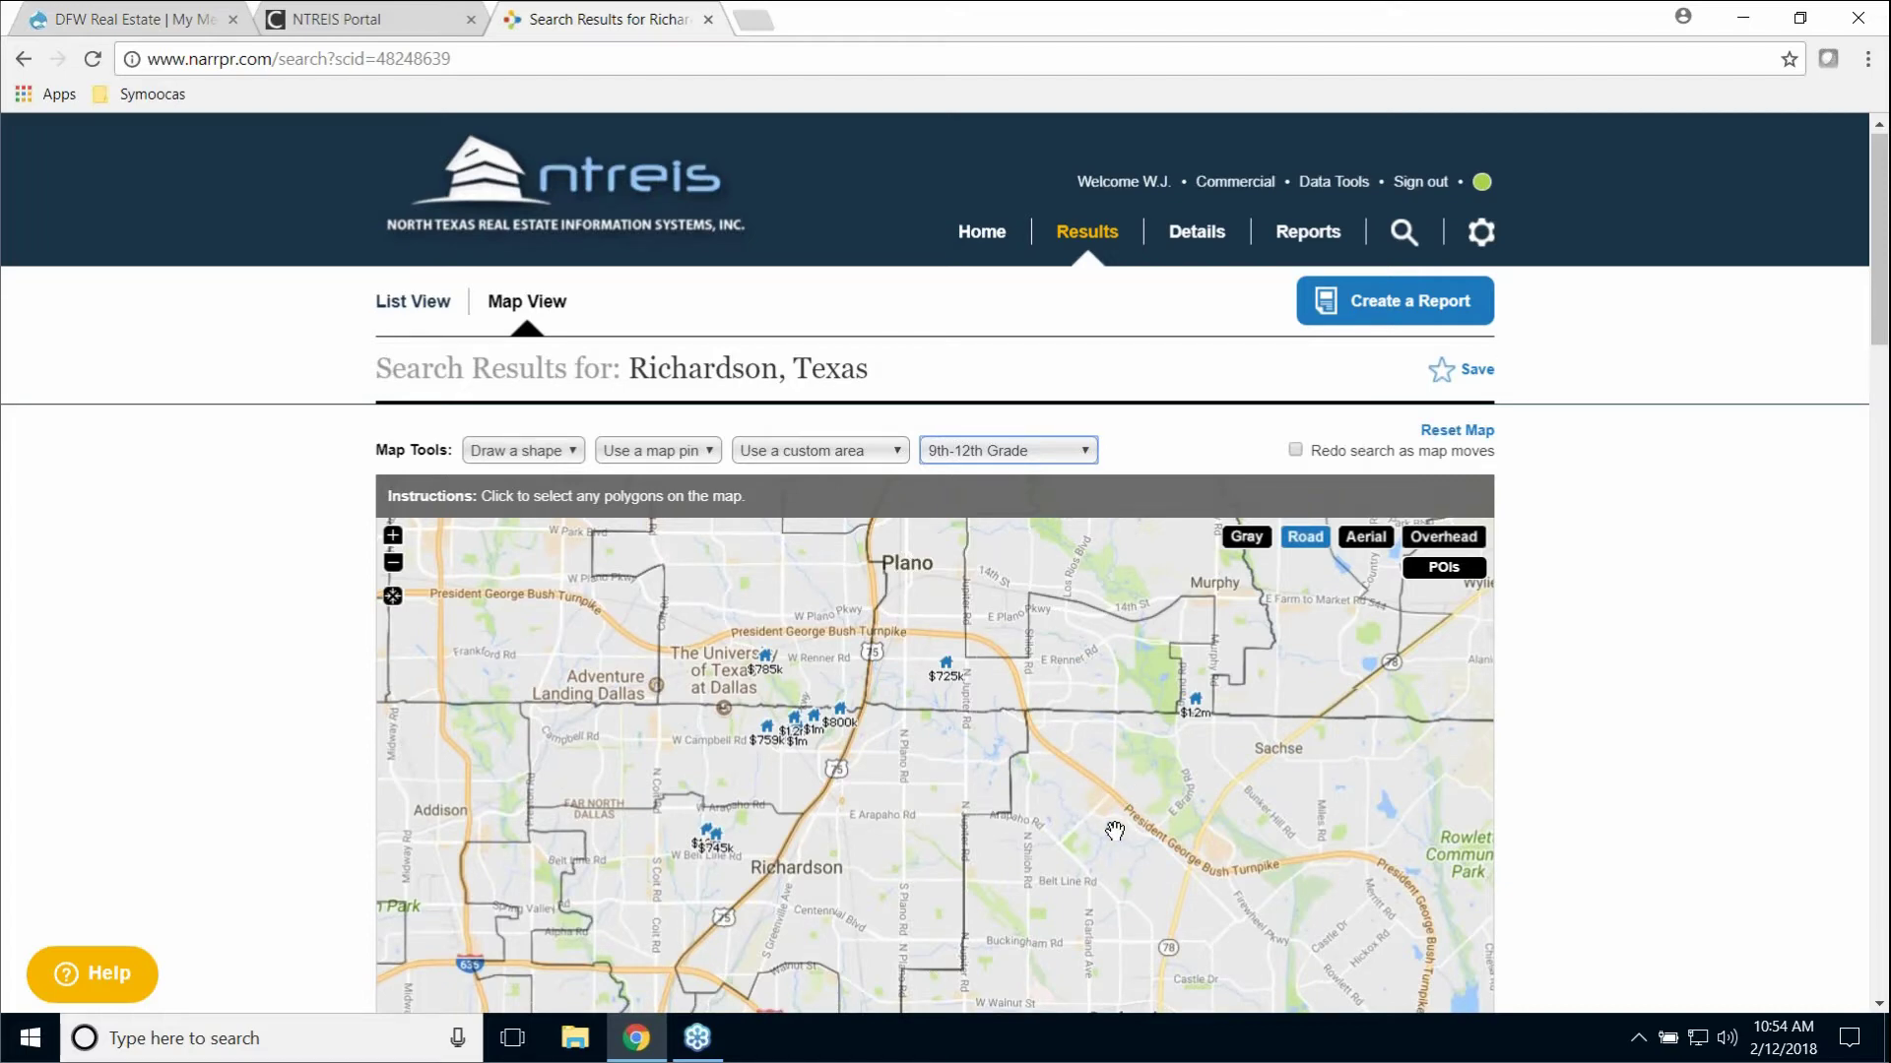
Step: Limit the results to listings within the Berkner High School boundary
{"action": "scroll", "coordinate": [1123, 822], "scroll_direction": "down", "scroll_amount": 3}
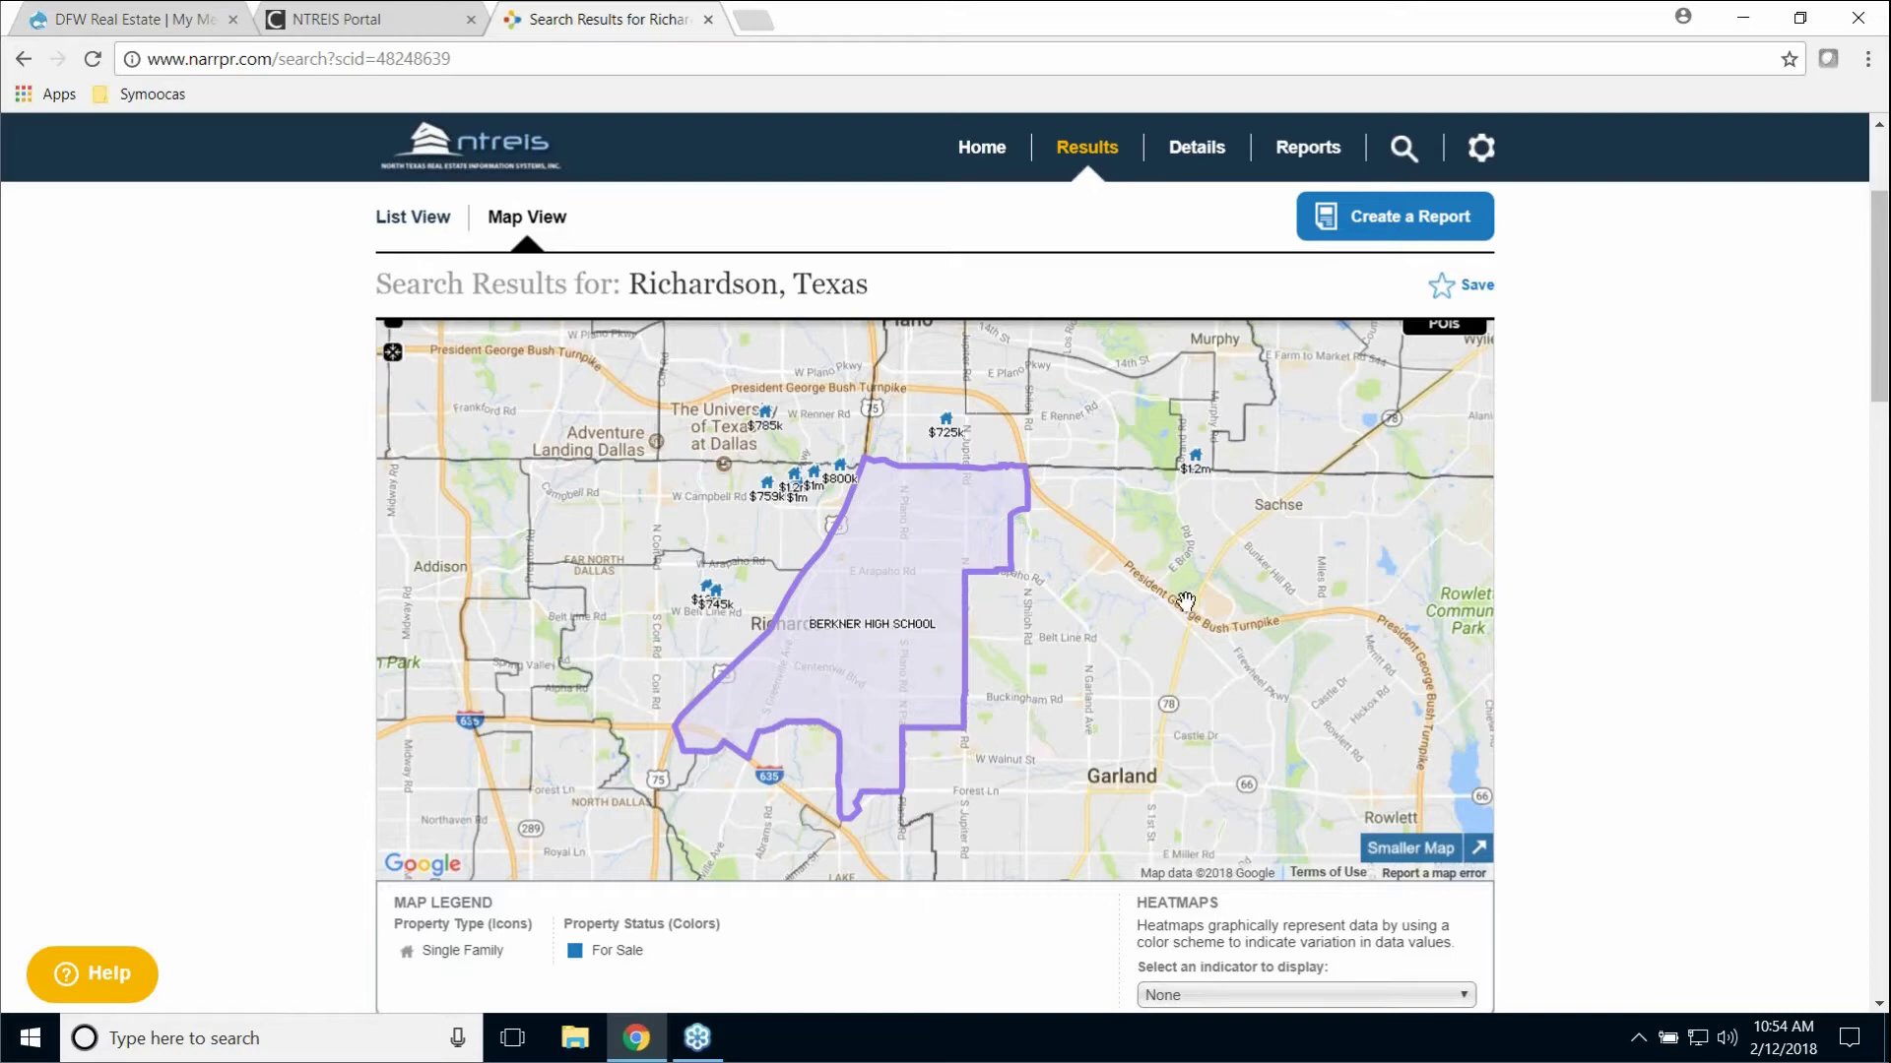
{"action": "scroll", "coordinate": [1378, 558], "scroll_direction": "up", "scroll_amount": 3}
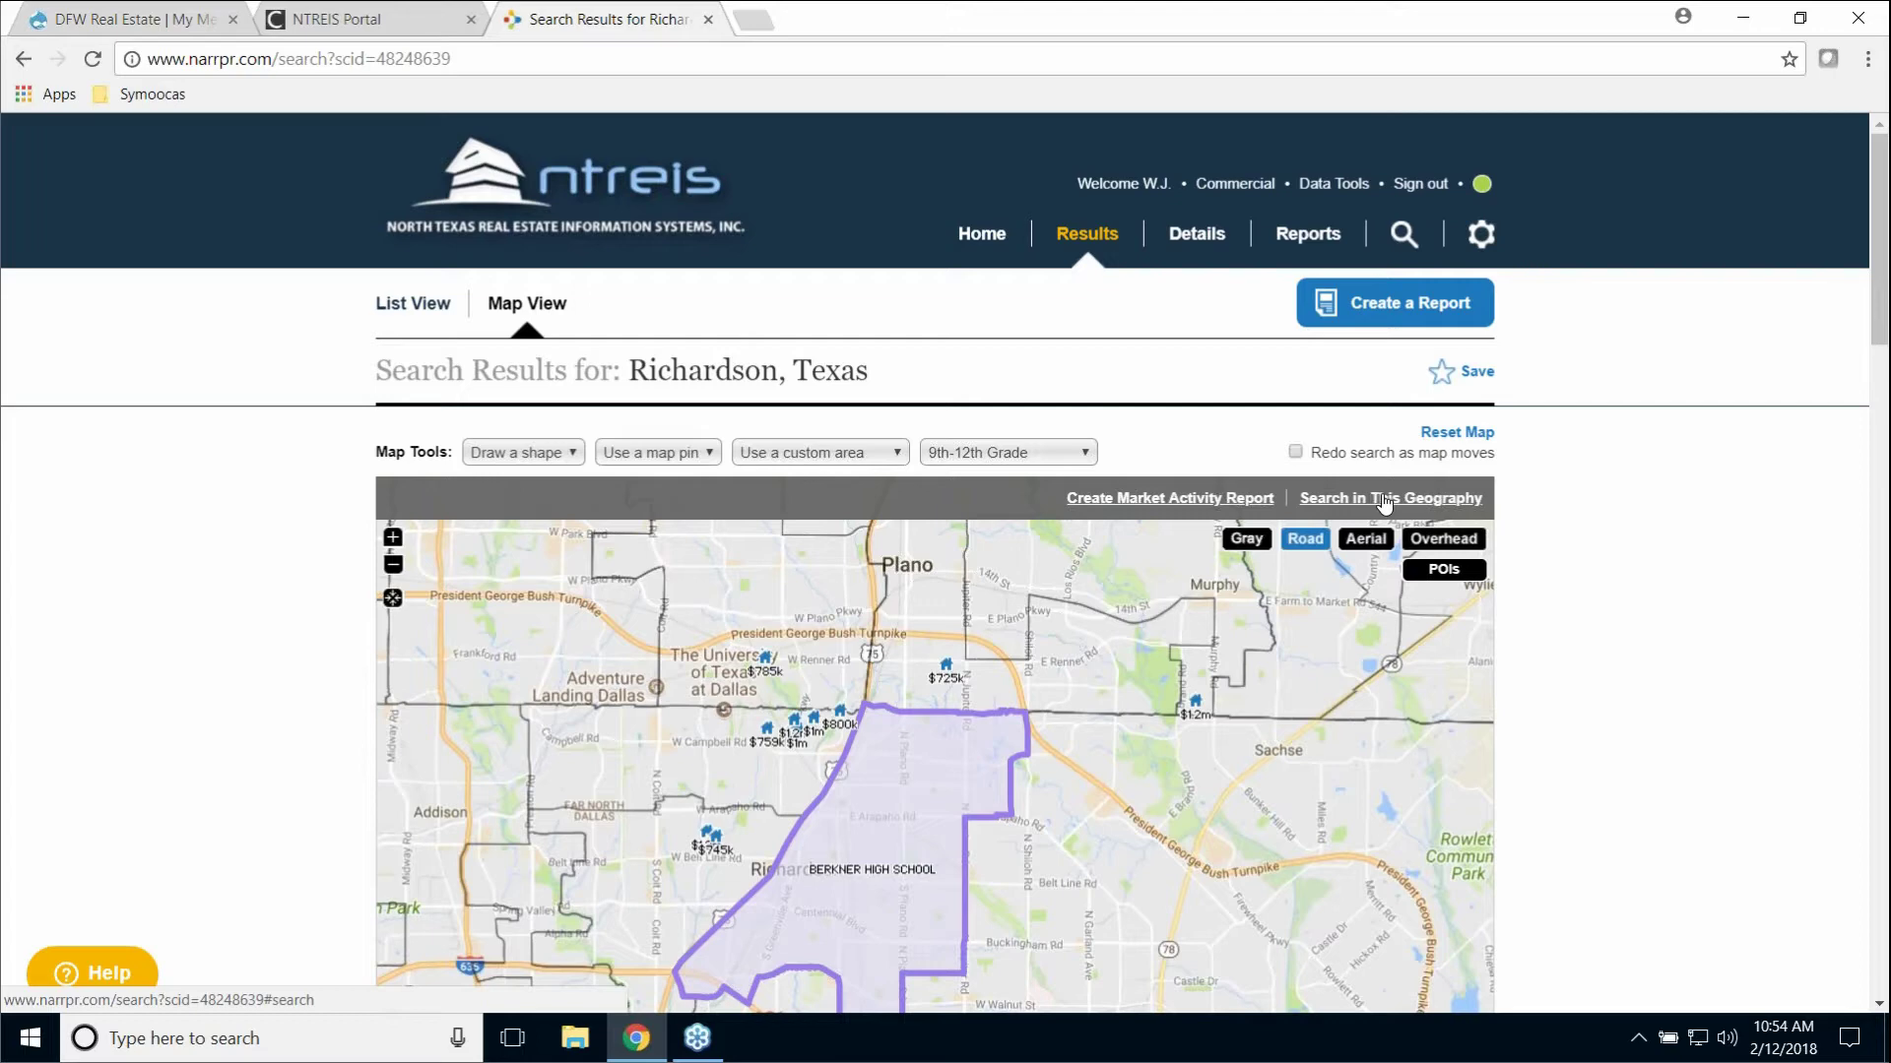
{"action": "left_click", "coordinate": [1384, 502]}
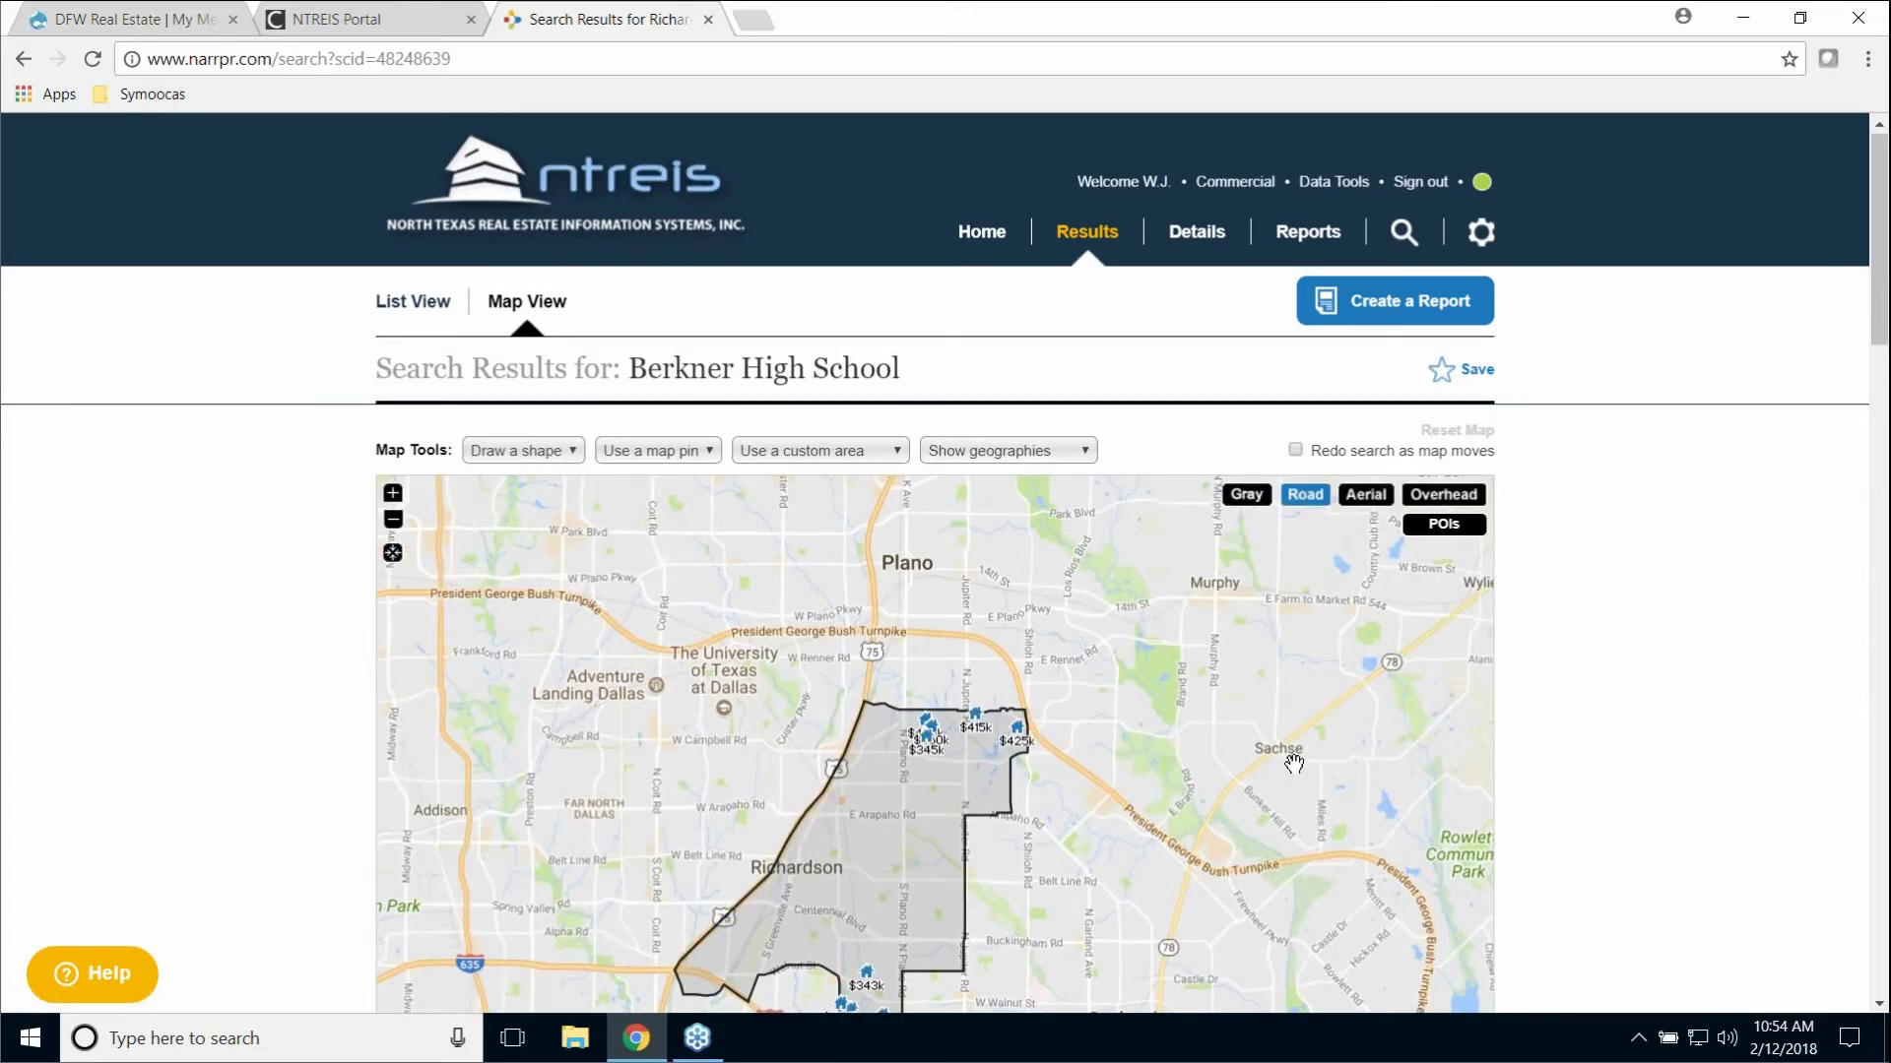
Step: Zoom the map in twice on the northern Berkner zone near Creek Bend
{"action": "scroll", "coordinate": [887, 817], "scroll_direction": "down", "scroll_amount": 2}
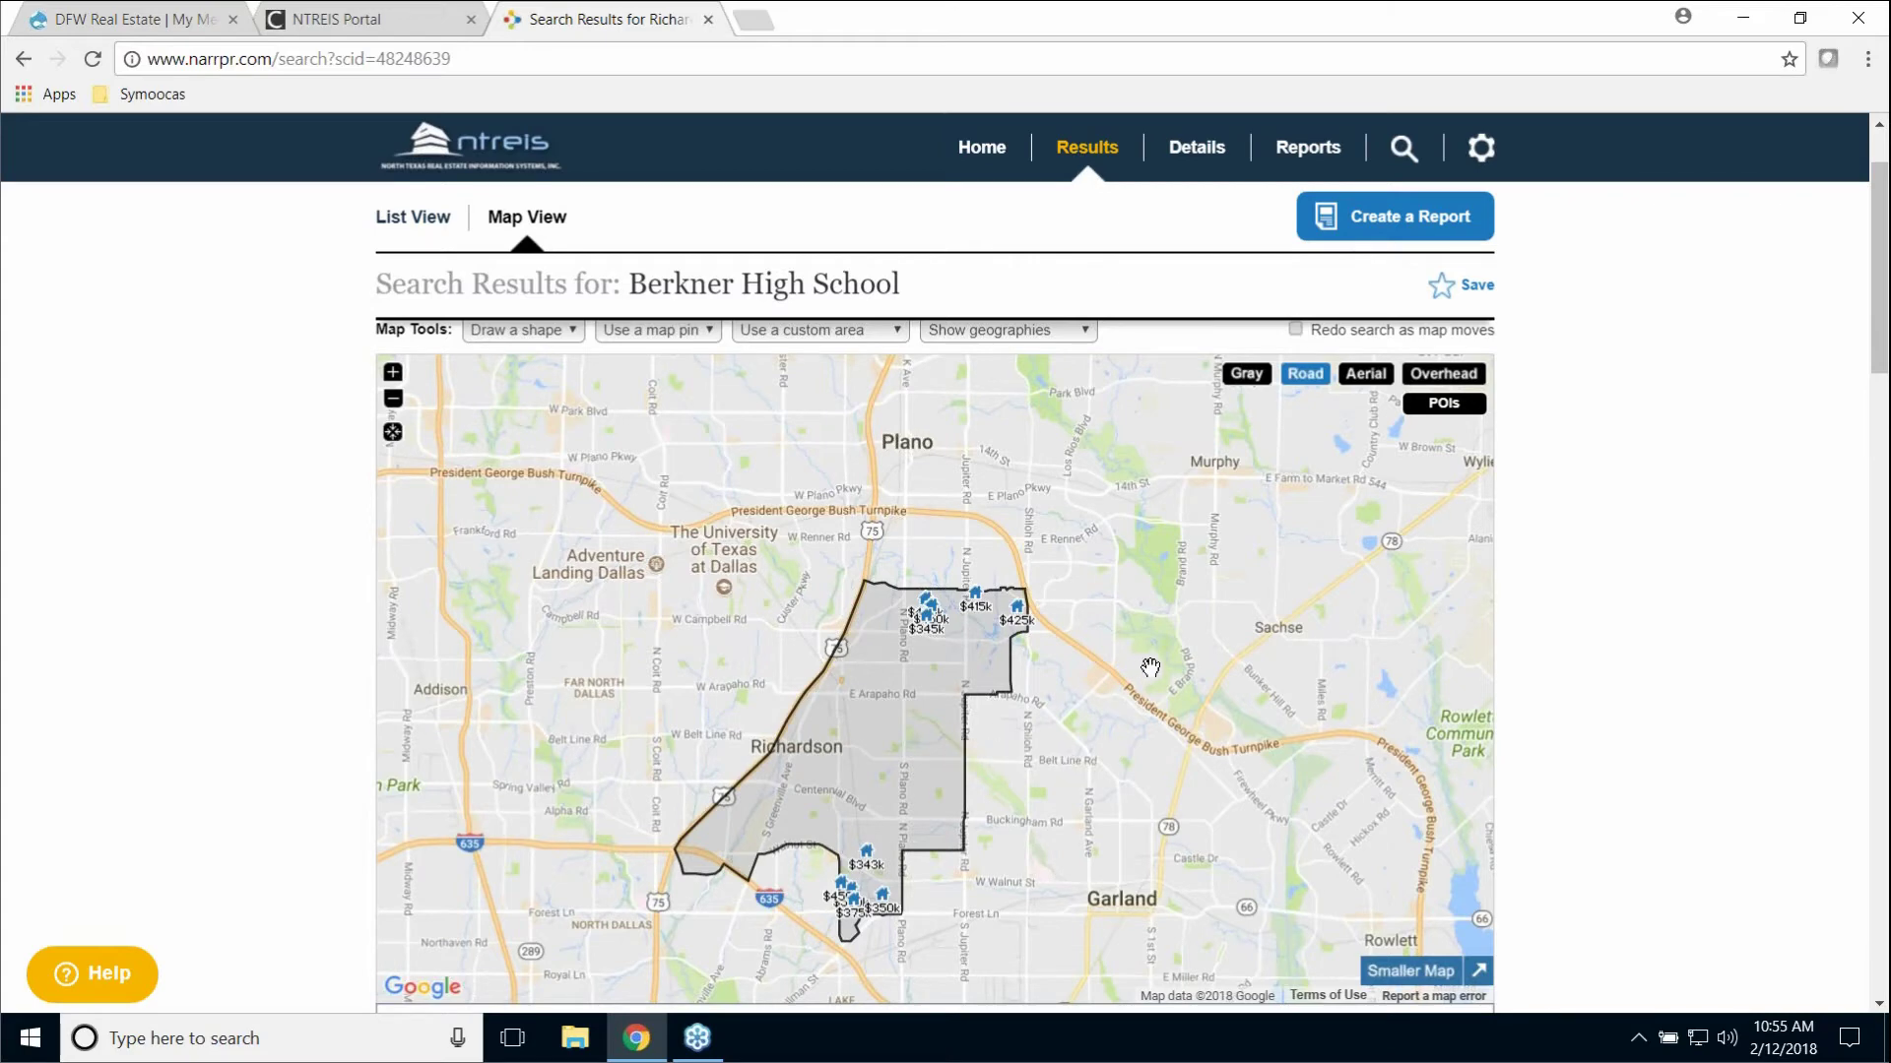
{"action": "scroll", "coordinate": [1150, 668], "scroll_direction": "up", "scroll_amount": 1}
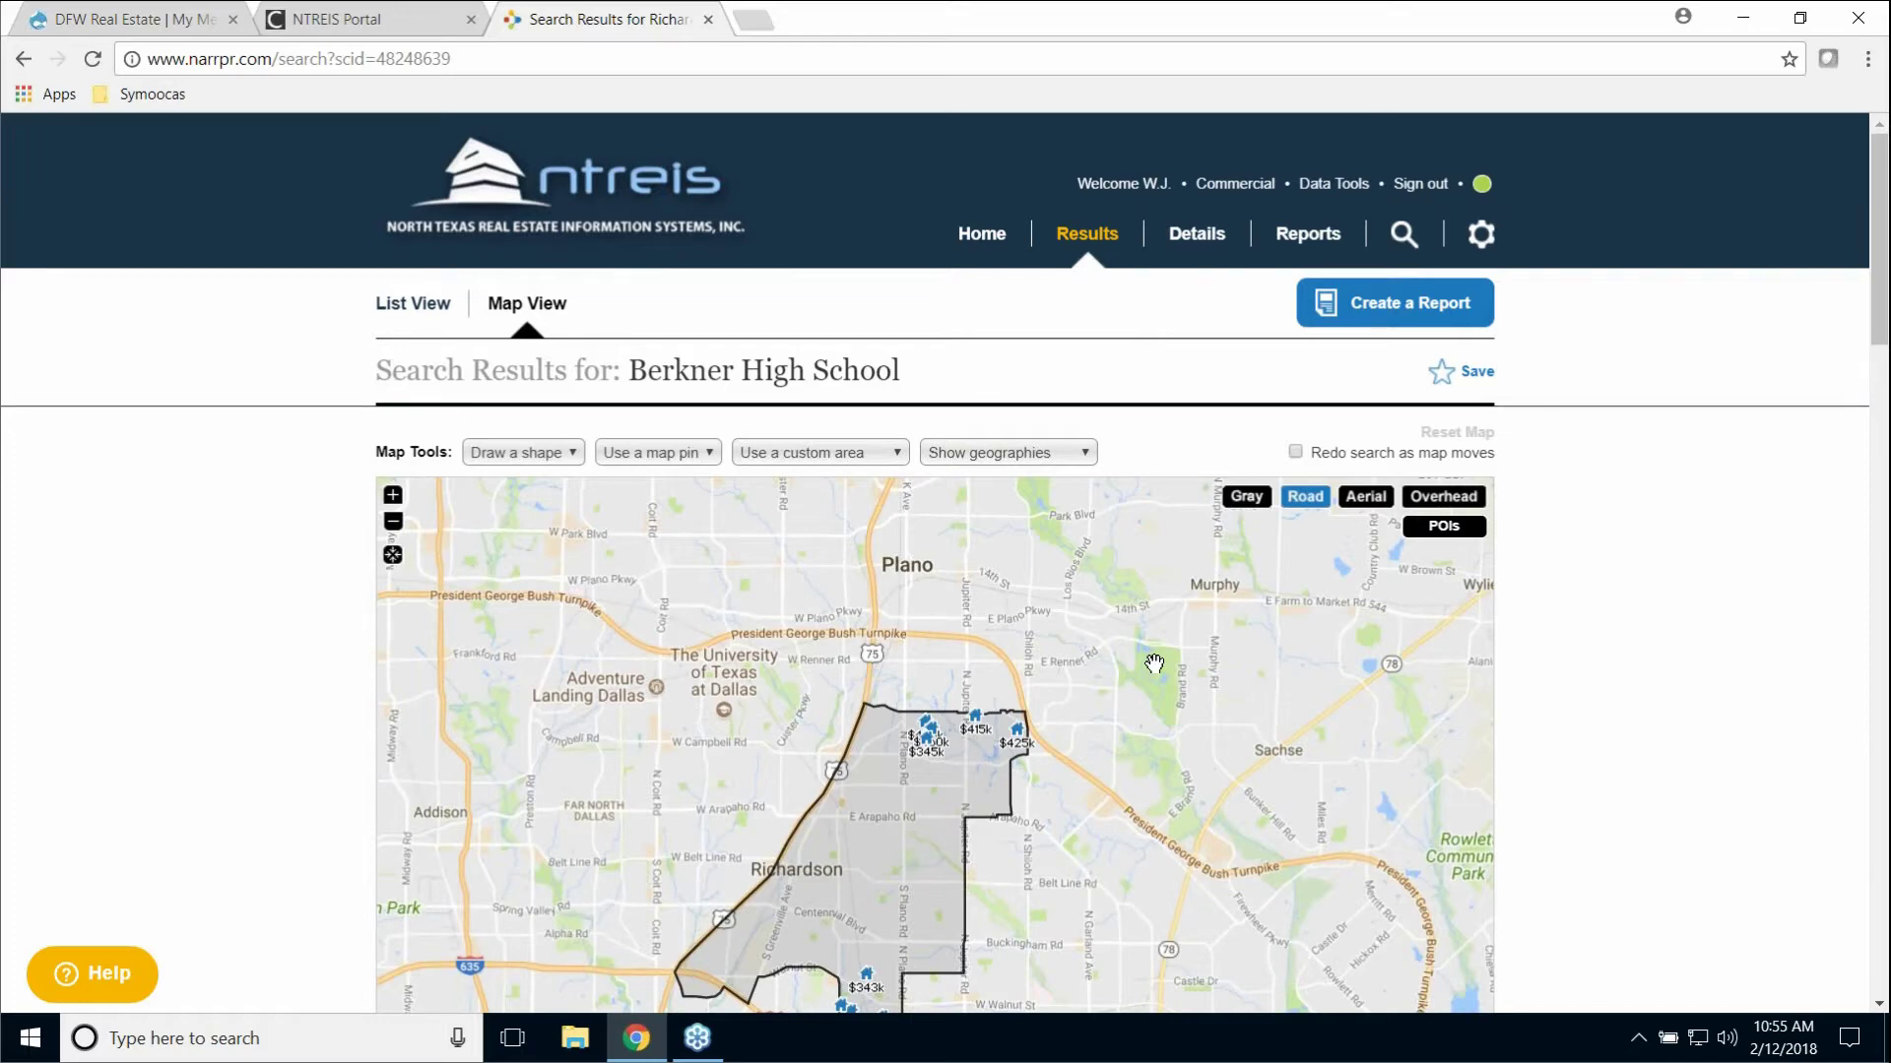
{"action": "scroll", "coordinate": [1156, 679], "scroll_direction": "down", "scroll_amount": 1}
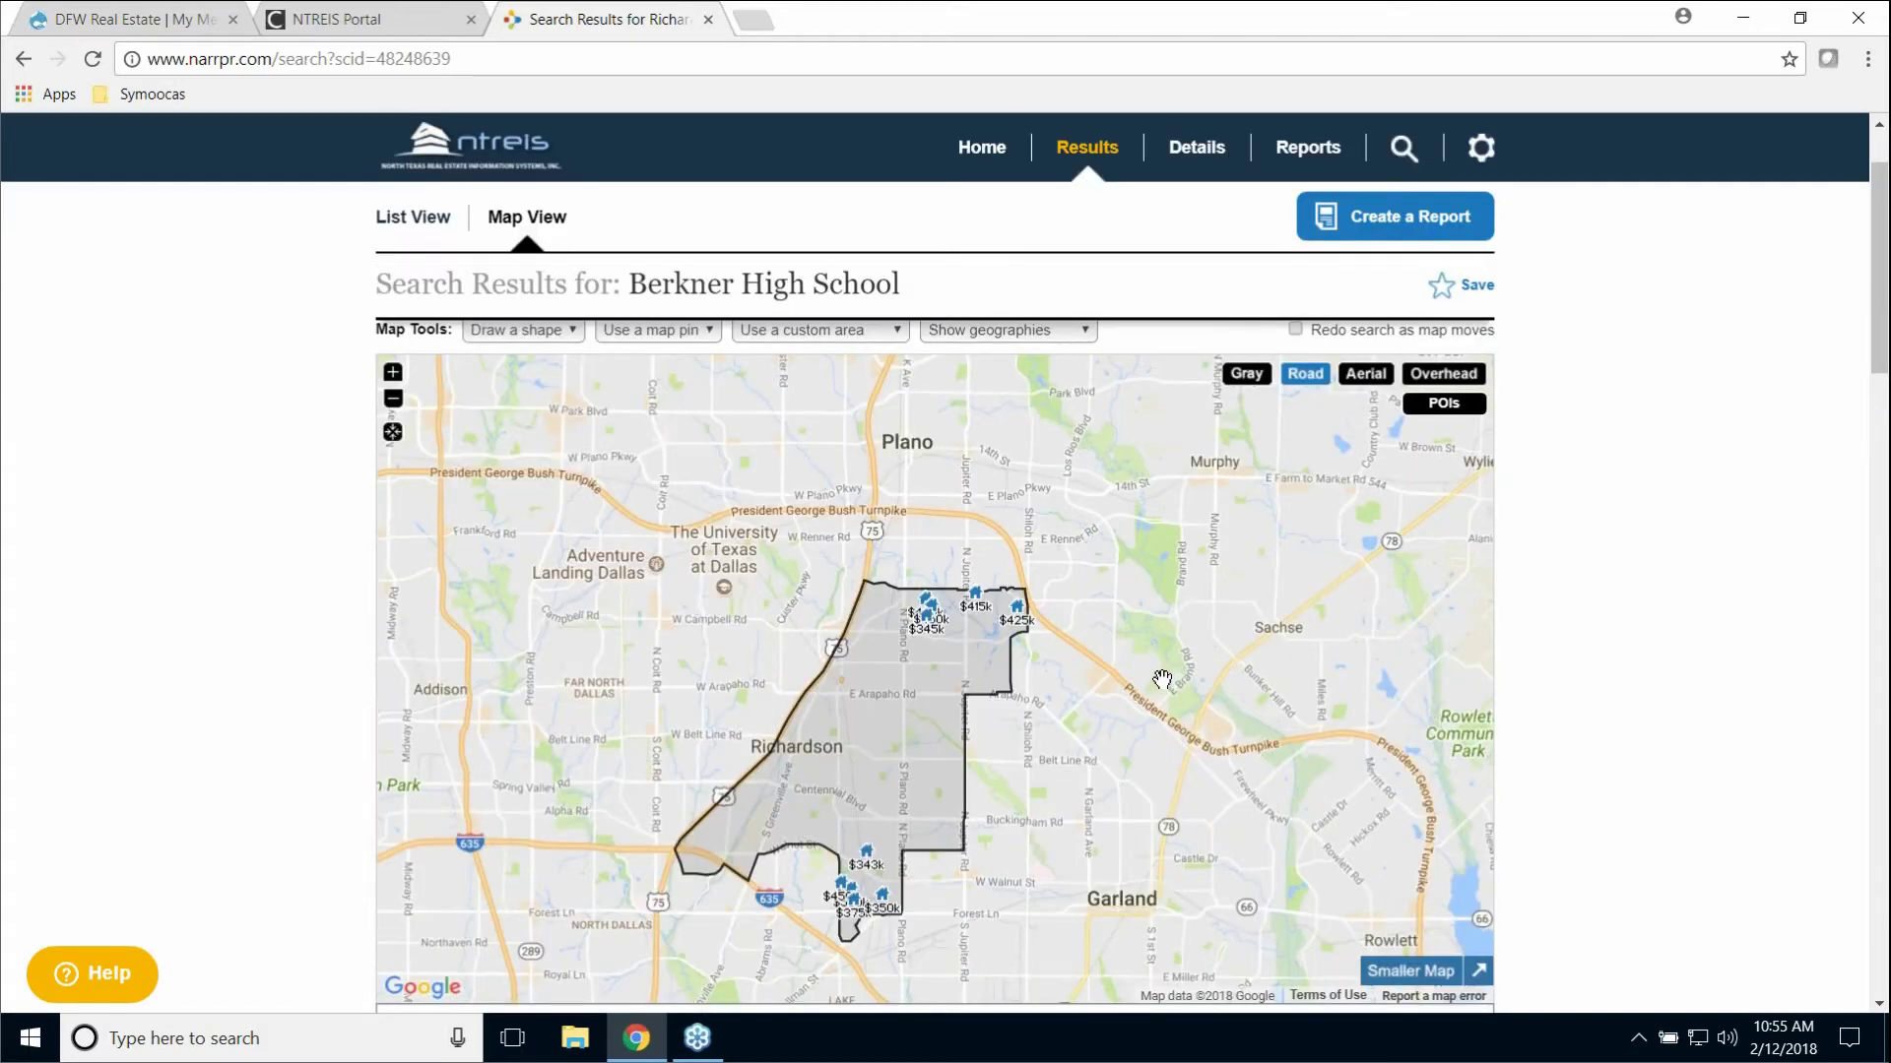
{"action": "scroll", "coordinate": [1170, 682], "scroll_direction": "up", "scroll_amount": 1}
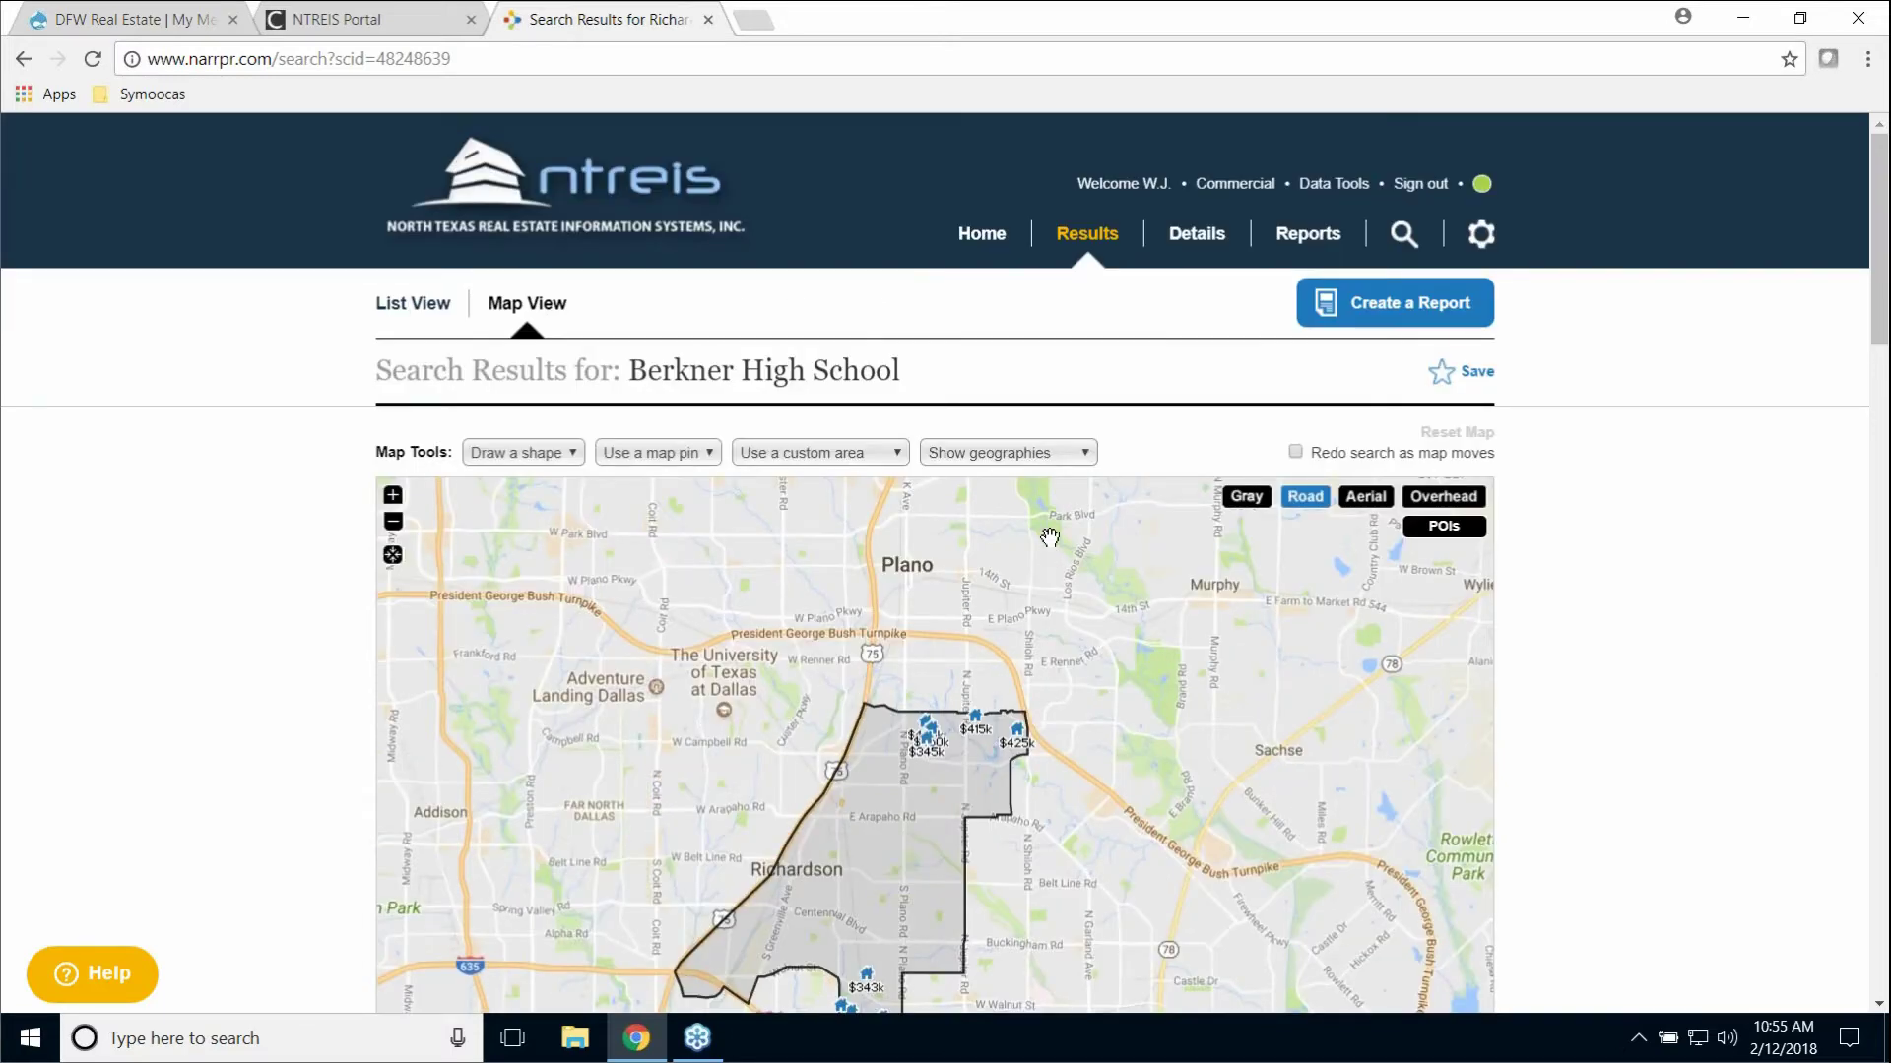
{"action": "left_click", "coordinate": [1075, 455]}
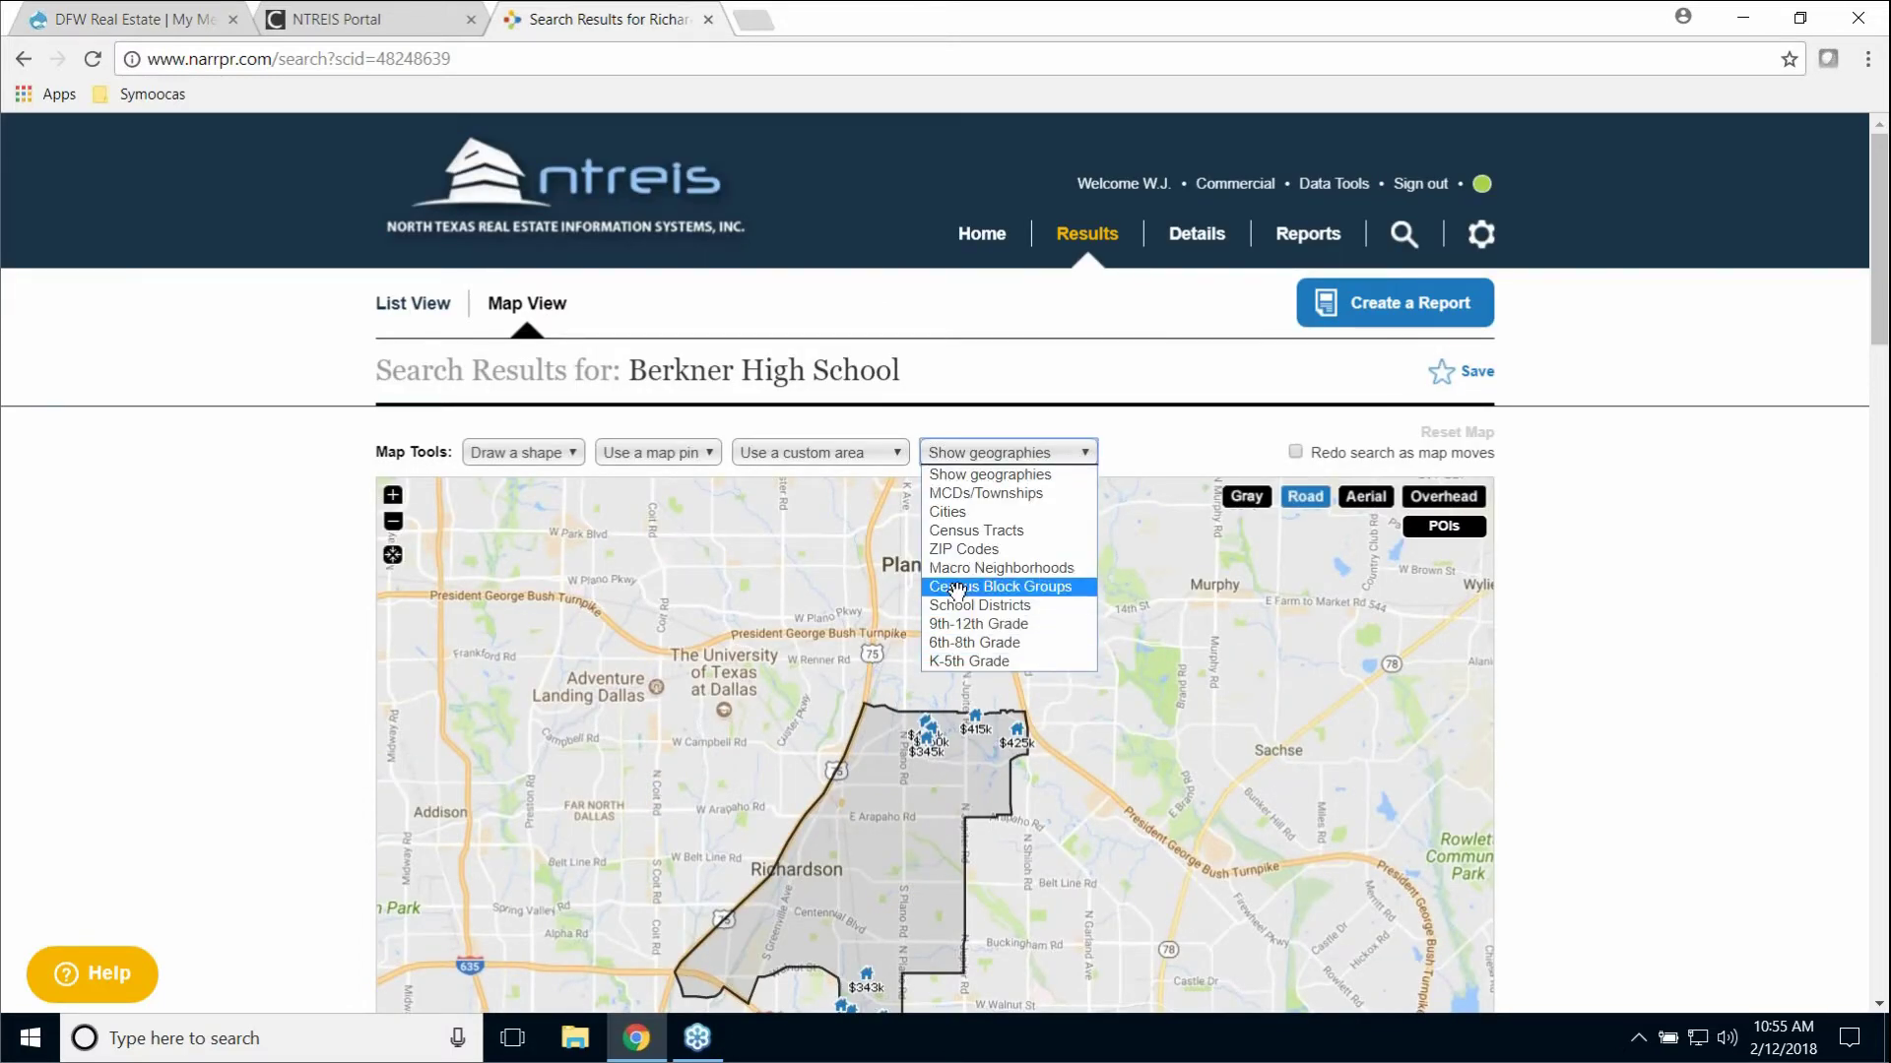
{"action": "left_click", "coordinate": [398, 500]}
{"action": "left_click", "coordinate": [399, 500]}
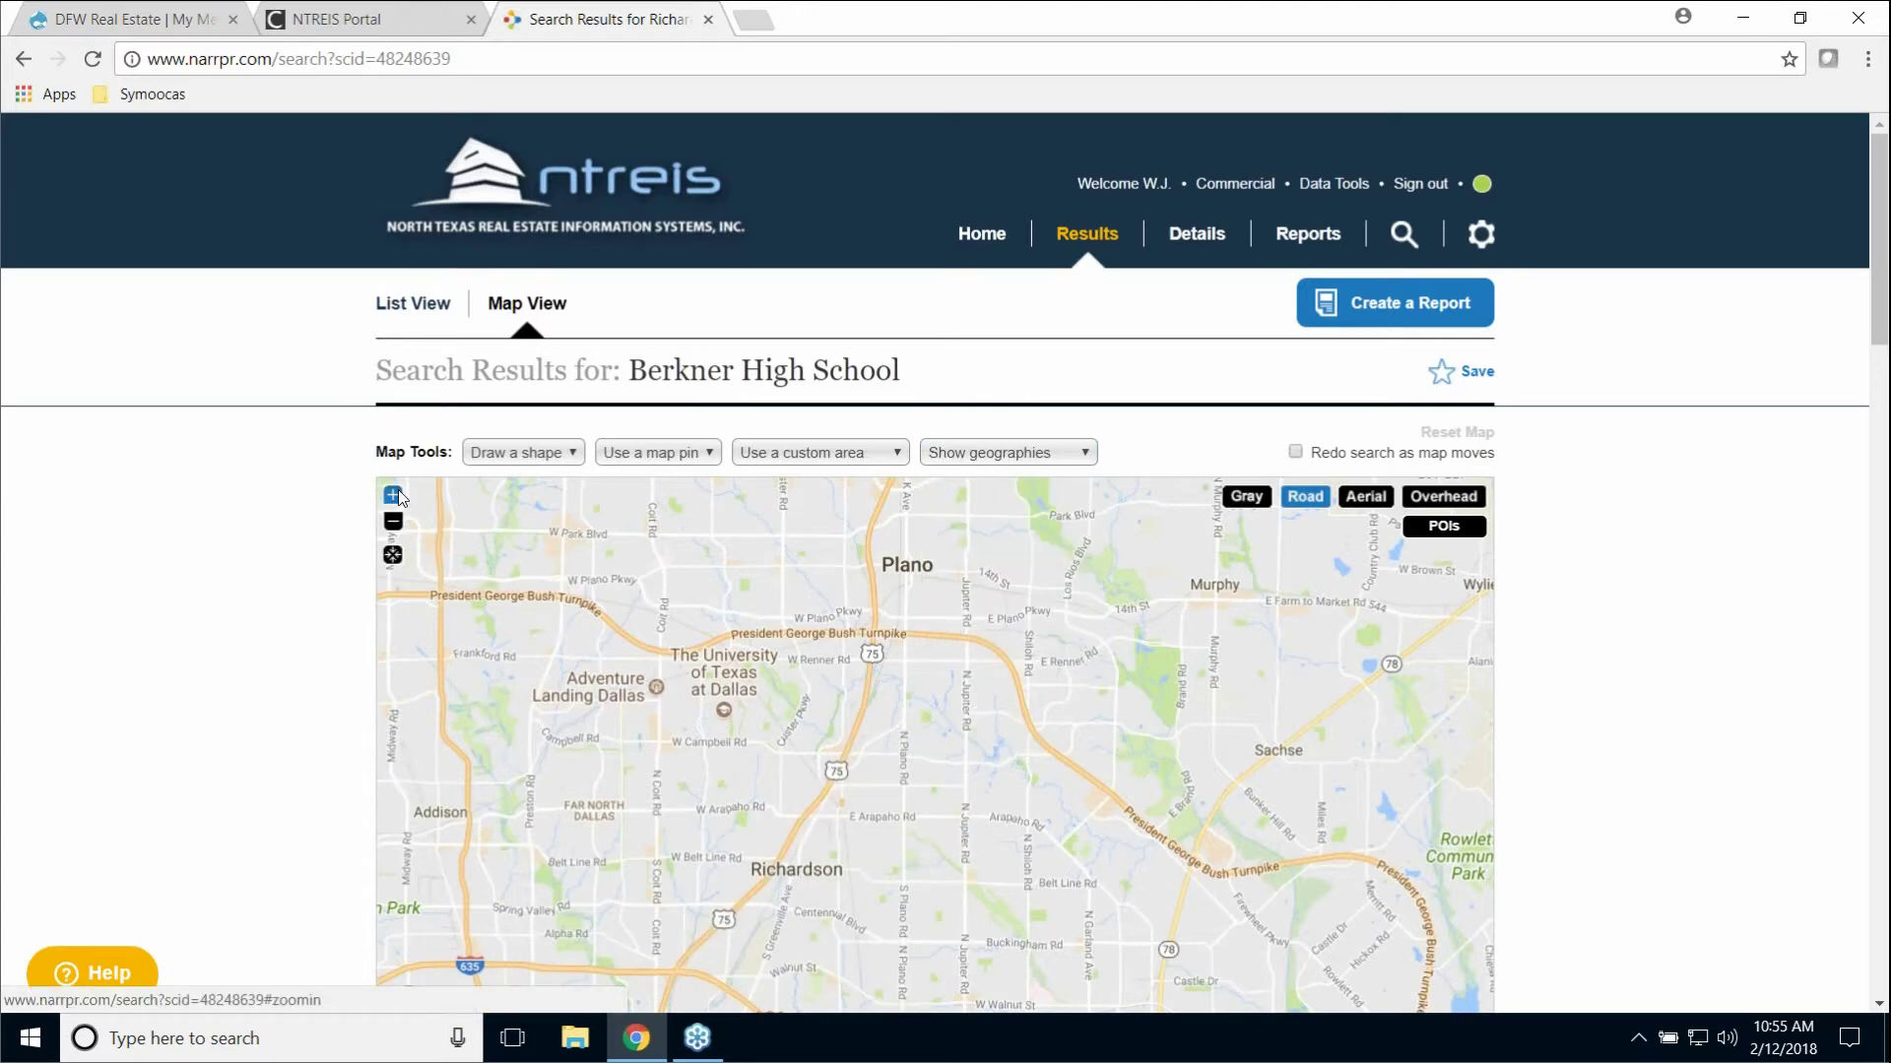
{"action": "left_click", "coordinate": [403, 494]}
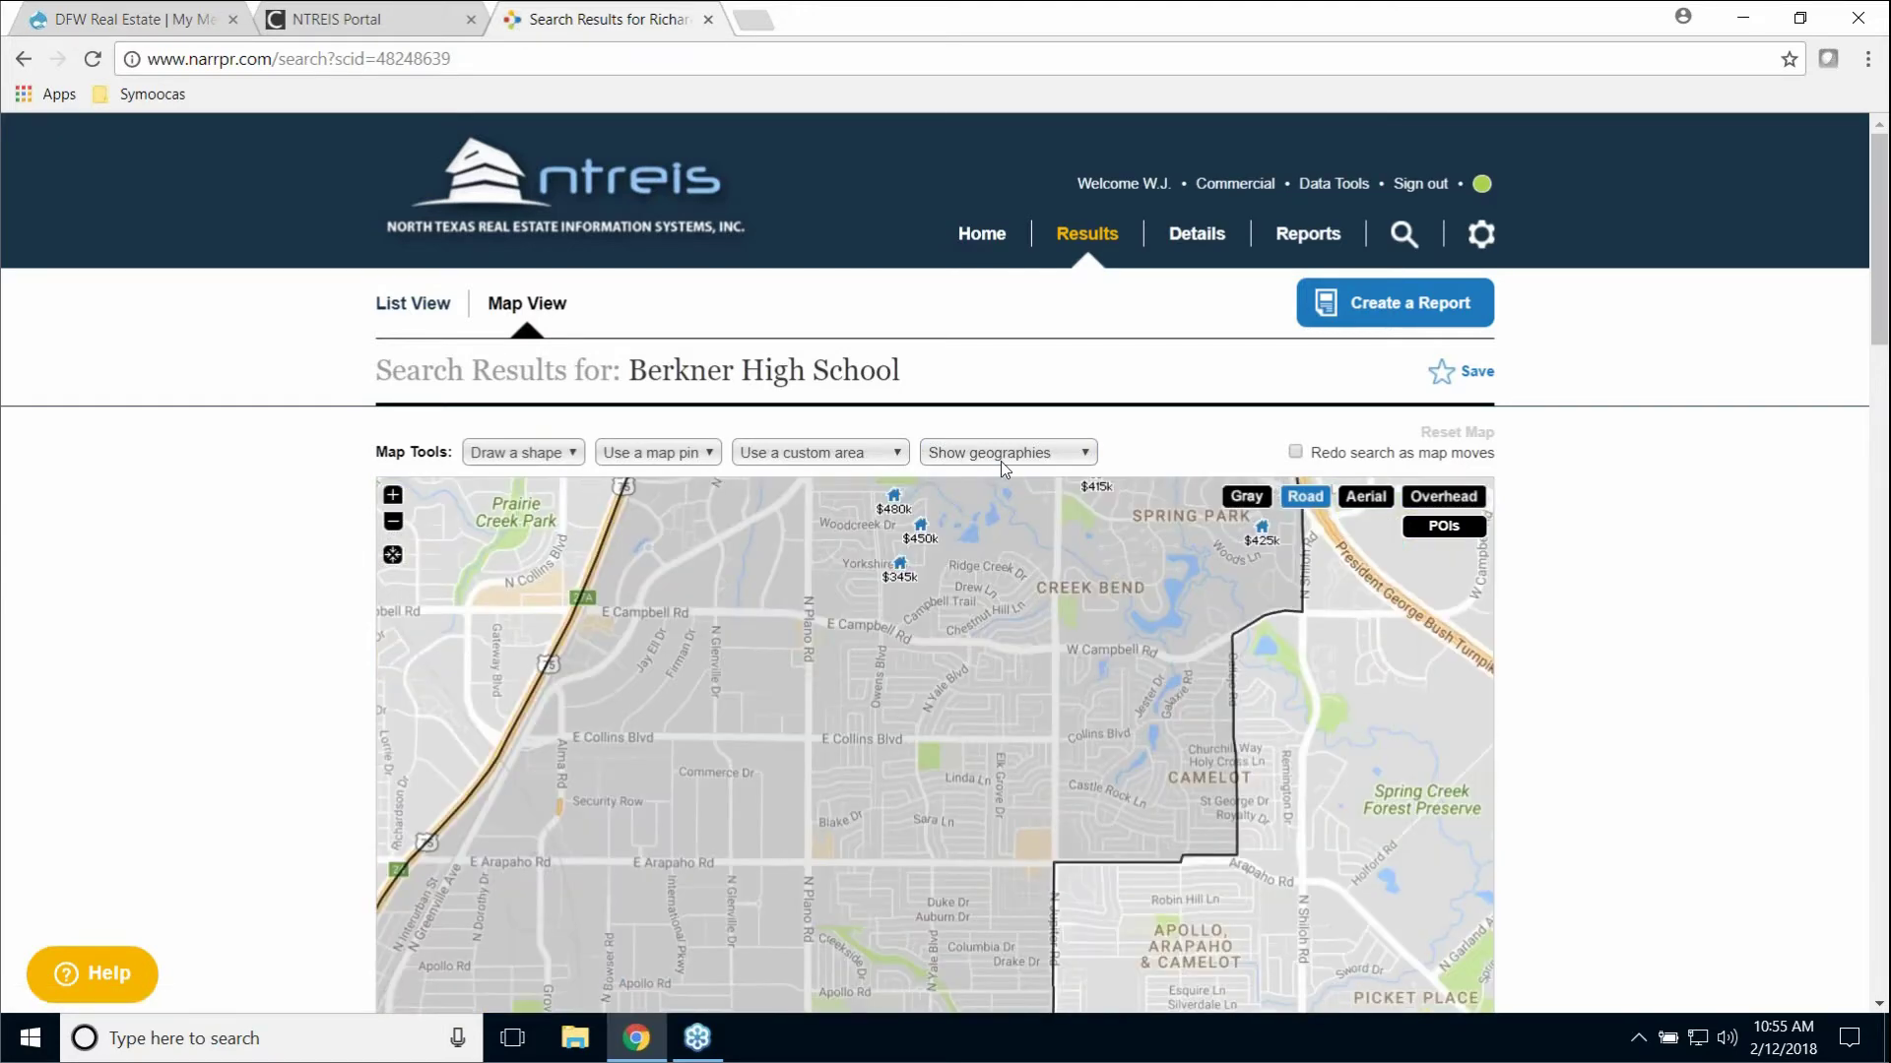
{"action": "key", "text": "alt+Down"}
Step: Zoom the map in further, down to the Yale Elementary area
{"action": "left_click", "coordinate": [397, 510]}
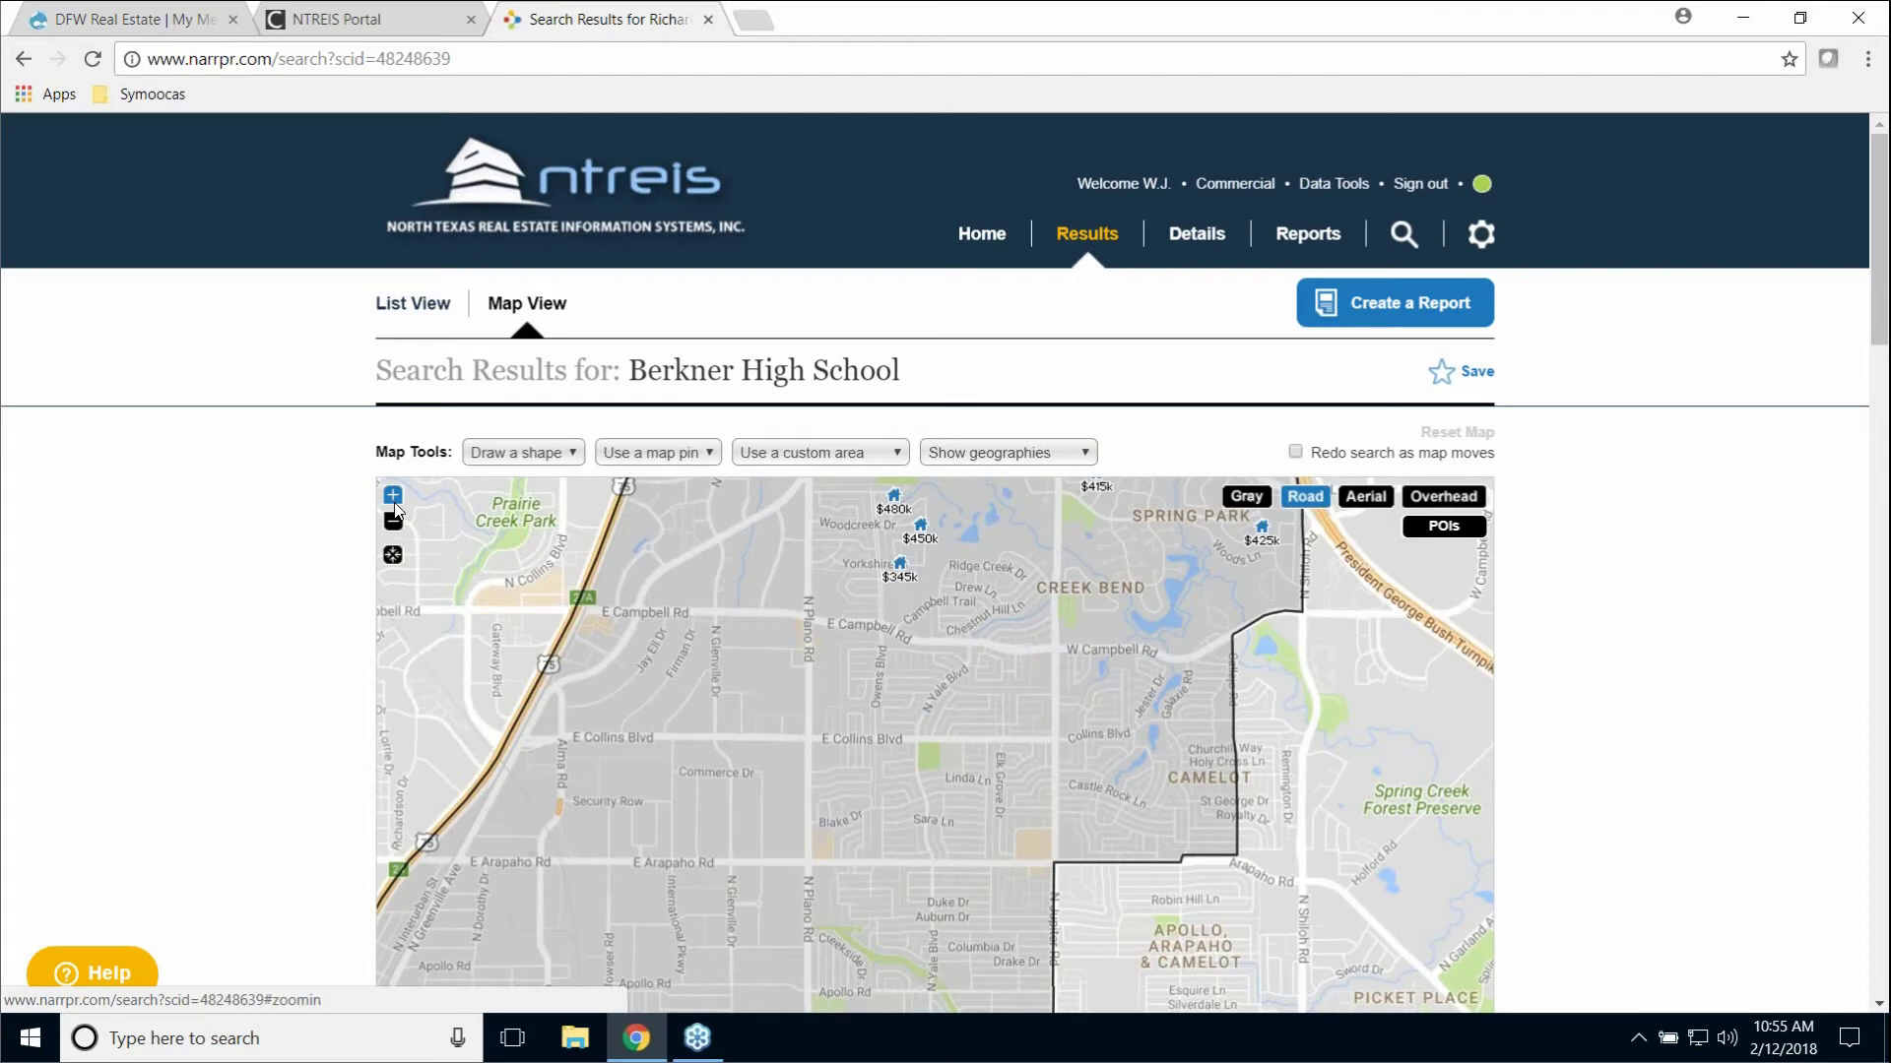
{"action": "left_click", "coordinate": [397, 510]}
{"action": "left_click", "coordinate": [949, 459]}
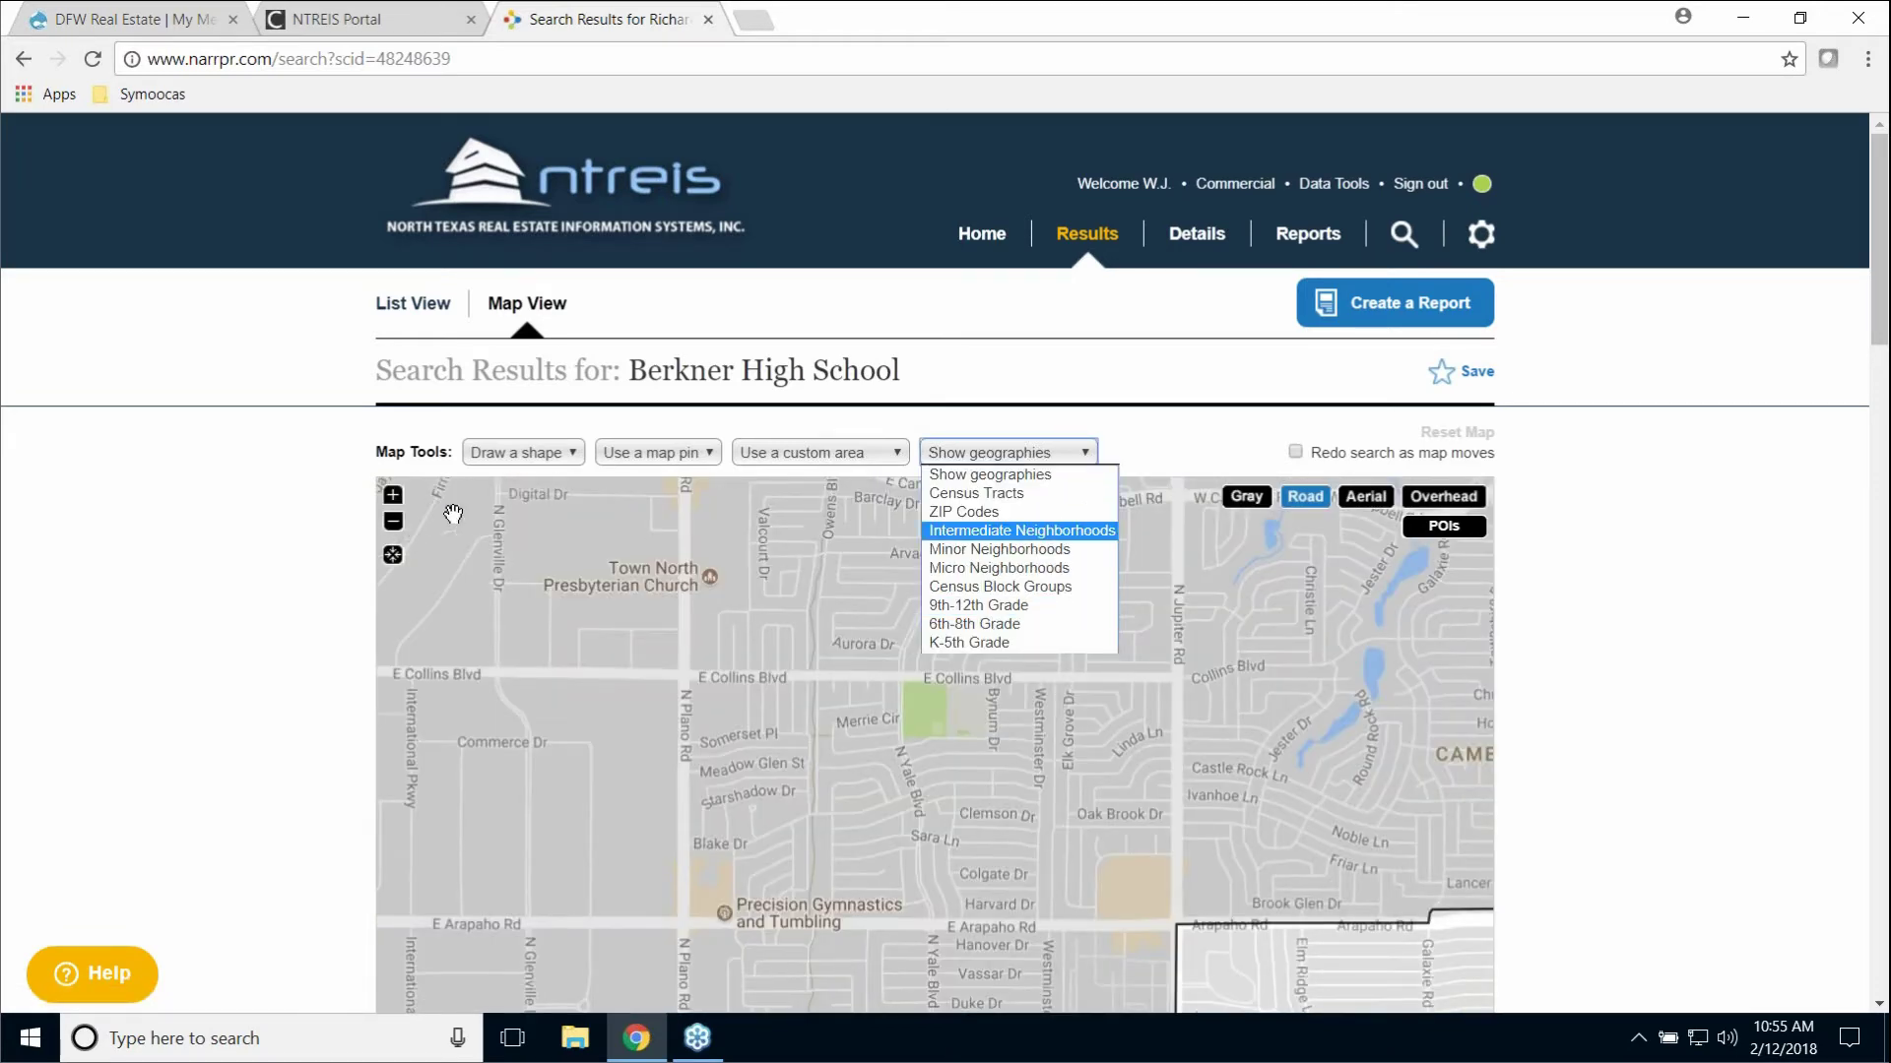
{"action": "left_click", "coordinate": [396, 497]}
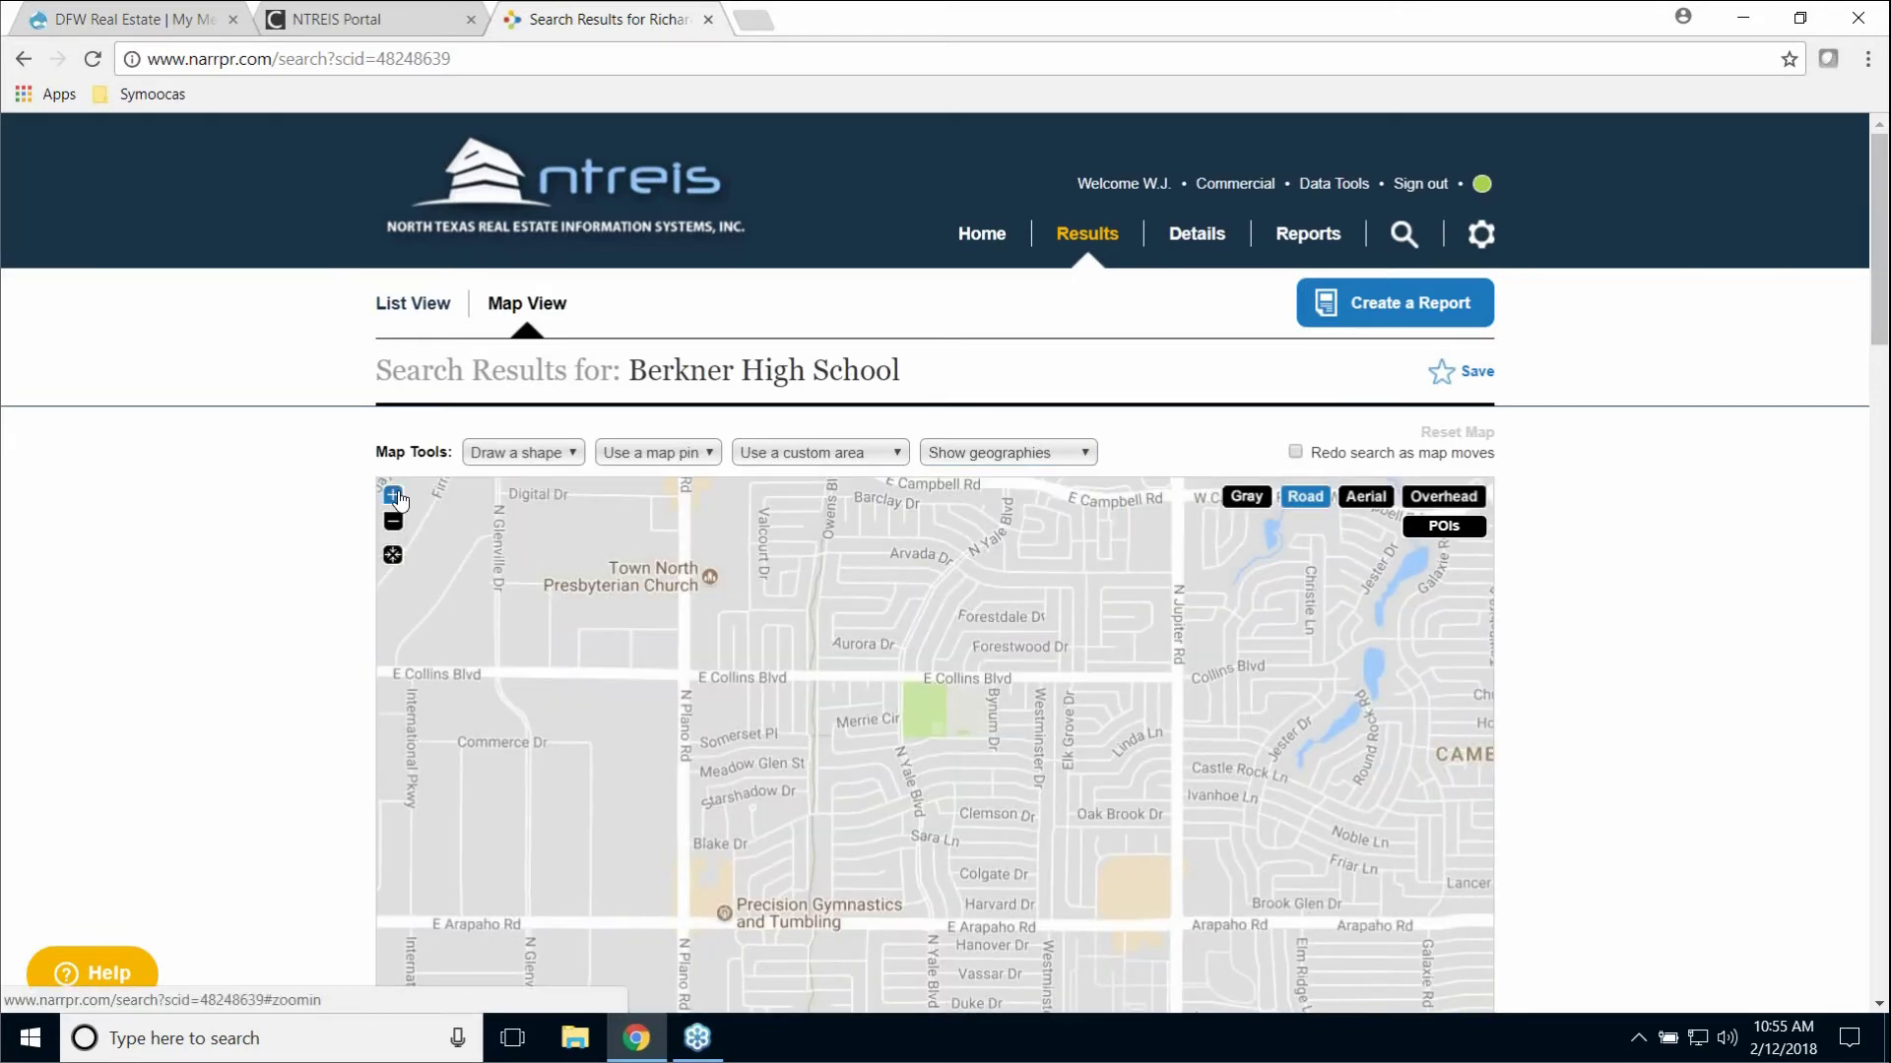
{"action": "left_click", "coordinate": [394, 495]}
{"action": "left_click", "coordinate": [963, 455]}
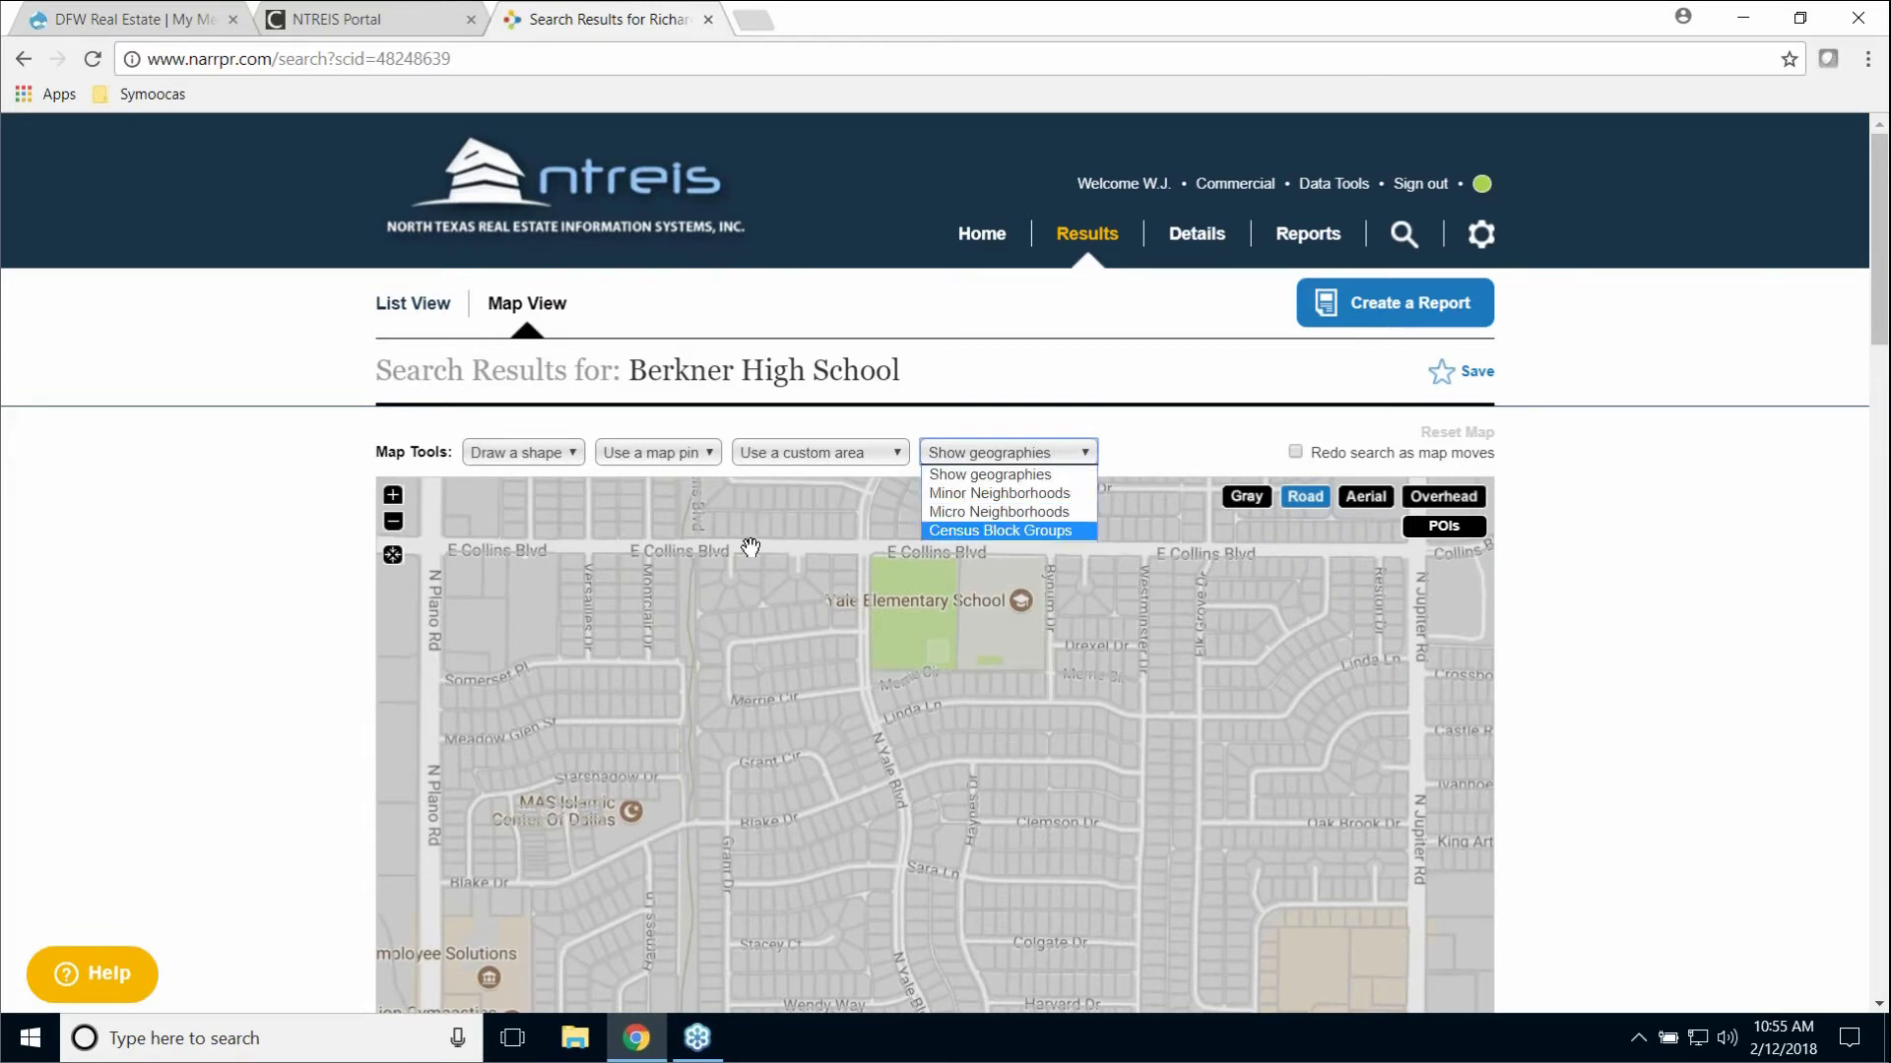
{"action": "left_click", "coordinate": [397, 530]}
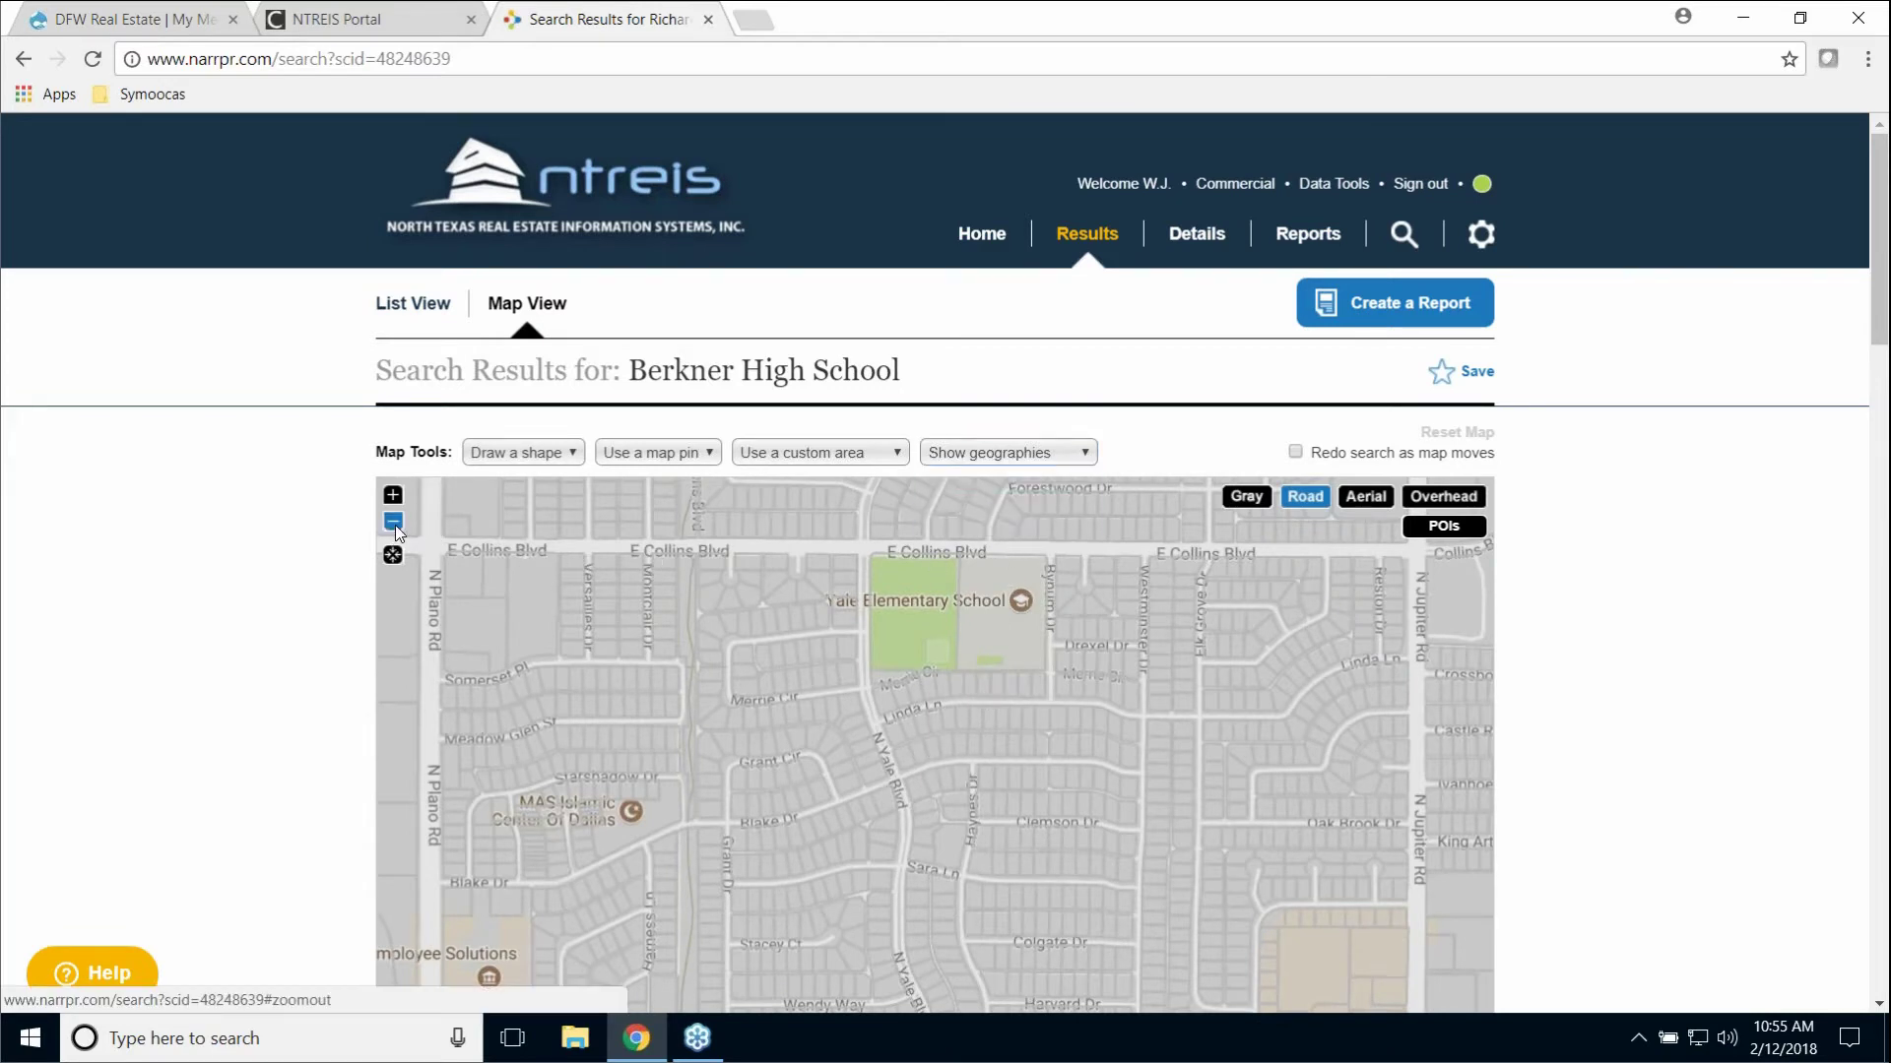
Step: Zoom back out over Richardson, Plano and Garland and bring up the geography boundary list
{"action": "left_click", "coordinate": [396, 529]}
{"action": "left_click", "coordinate": [396, 529]}
{"action": "left_click", "coordinate": [396, 529]}
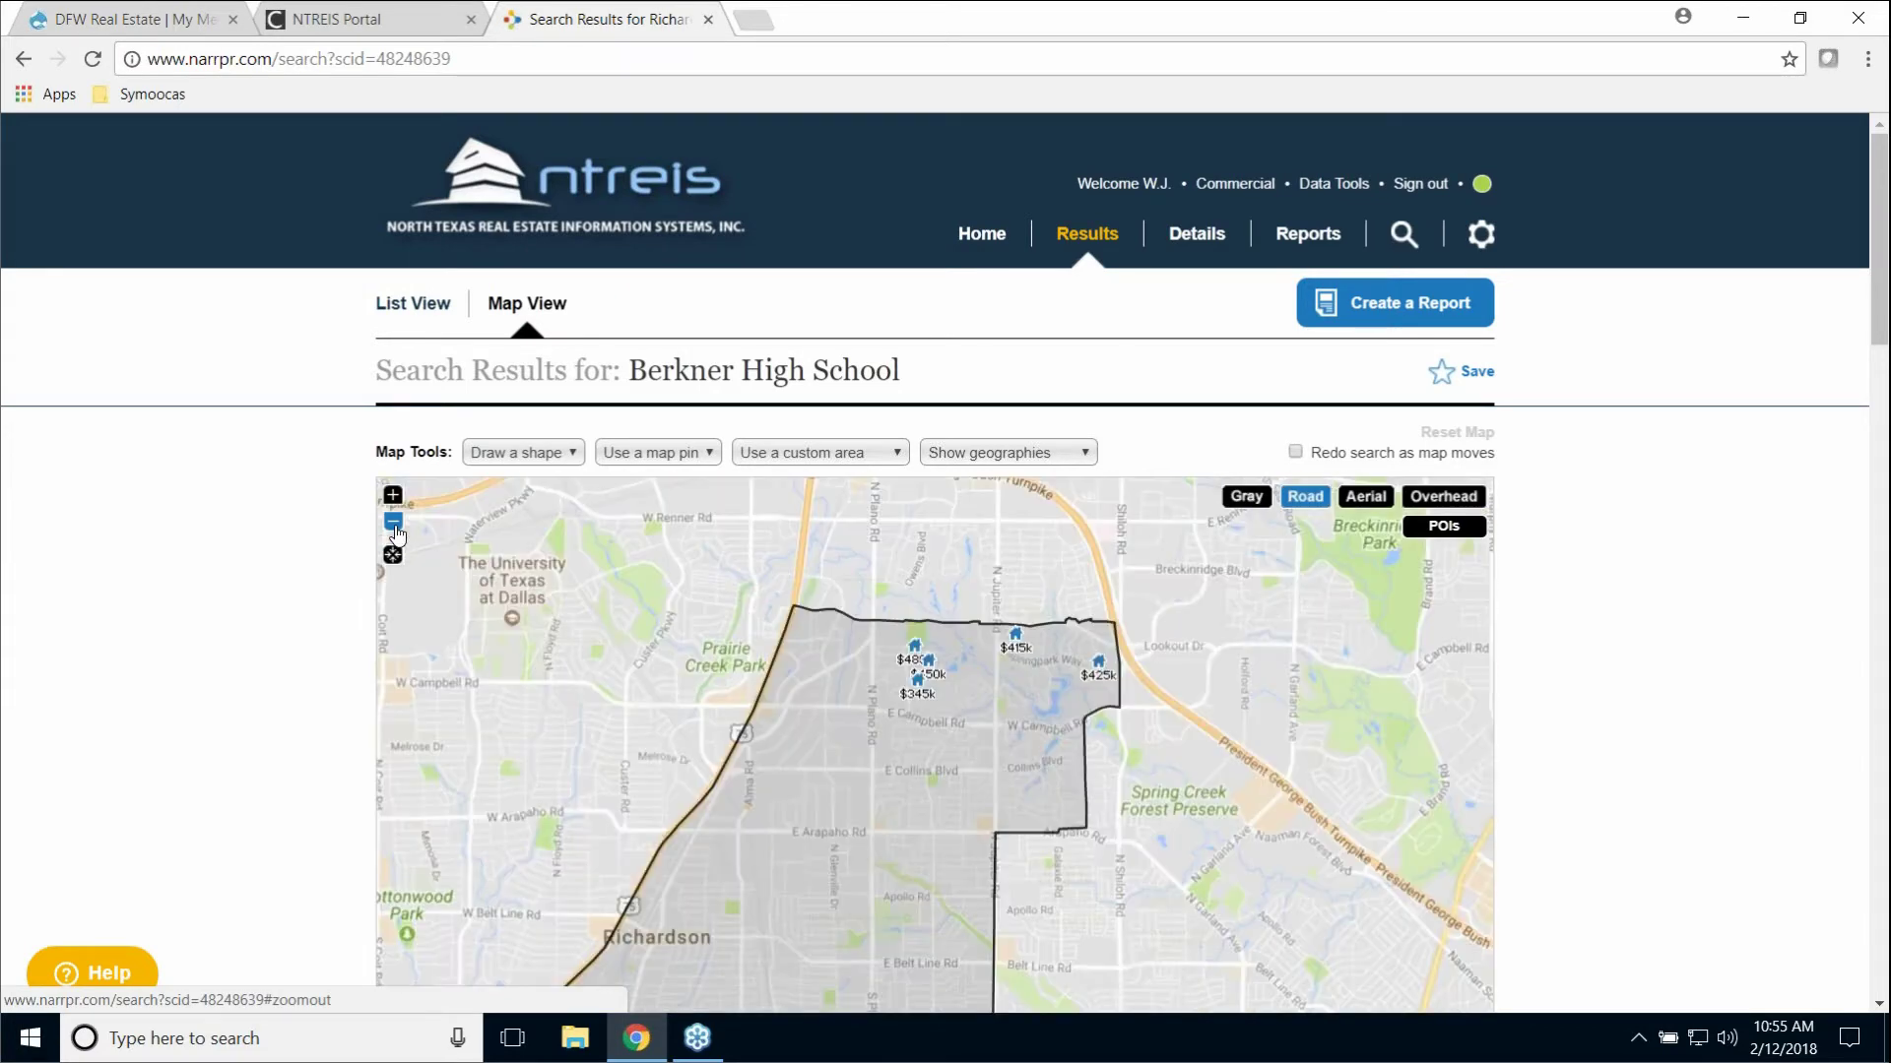
{"action": "left_click", "coordinate": [396, 529]}
{"action": "left_click", "coordinate": [395, 529]}
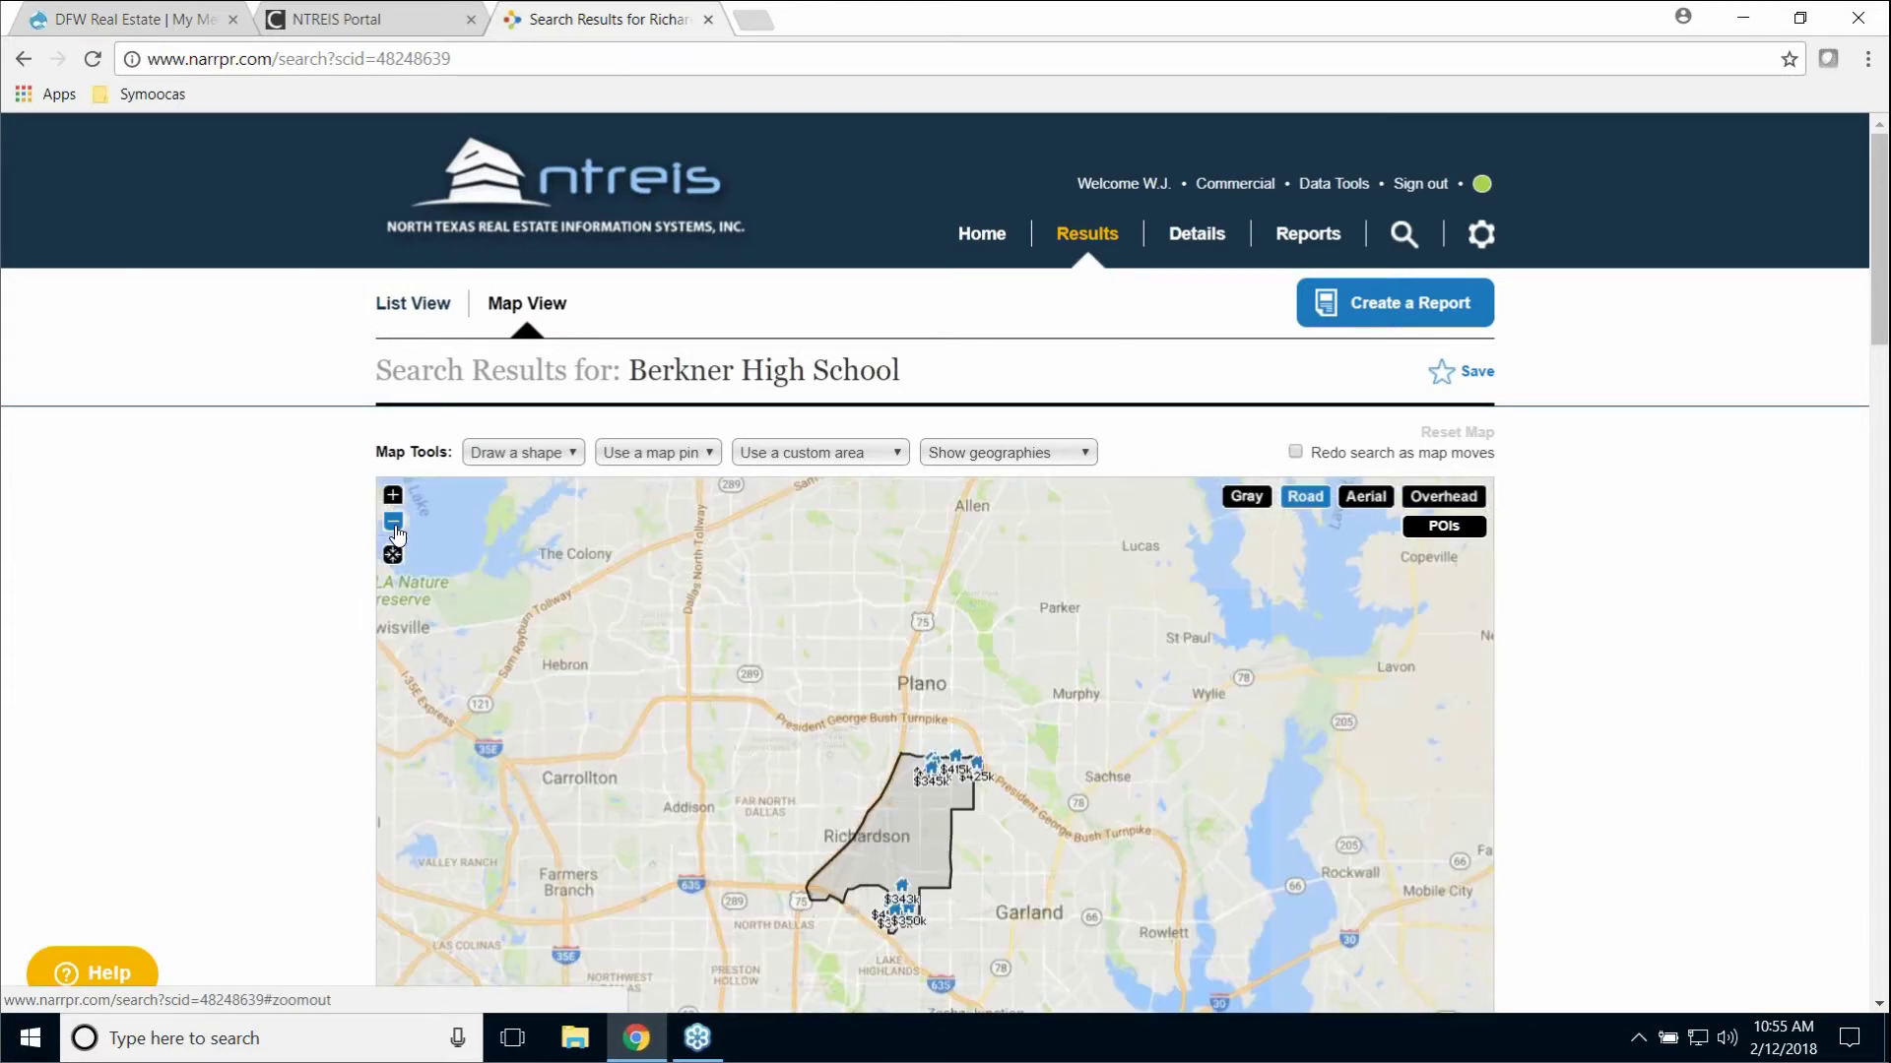
{"action": "left_click", "coordinate": [999, 453]}
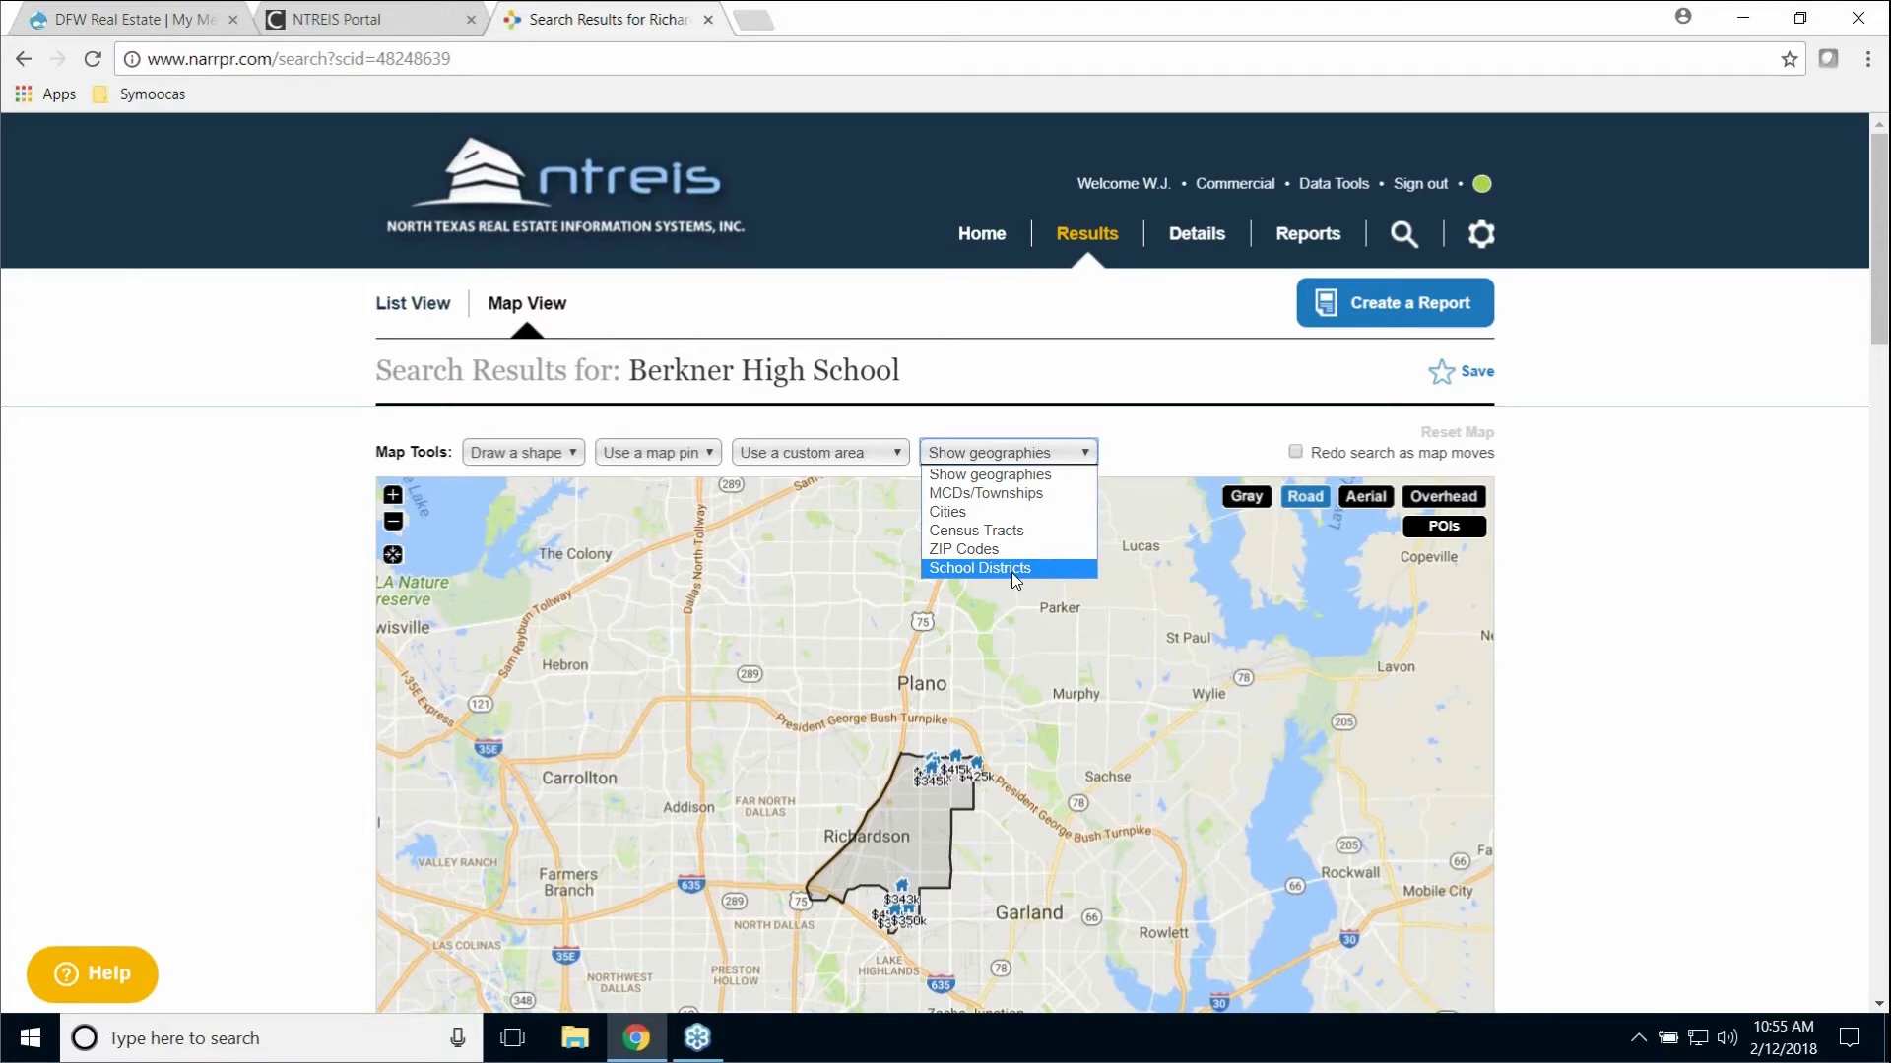
{"action": "left_click", "coordinate": [392, 500]}
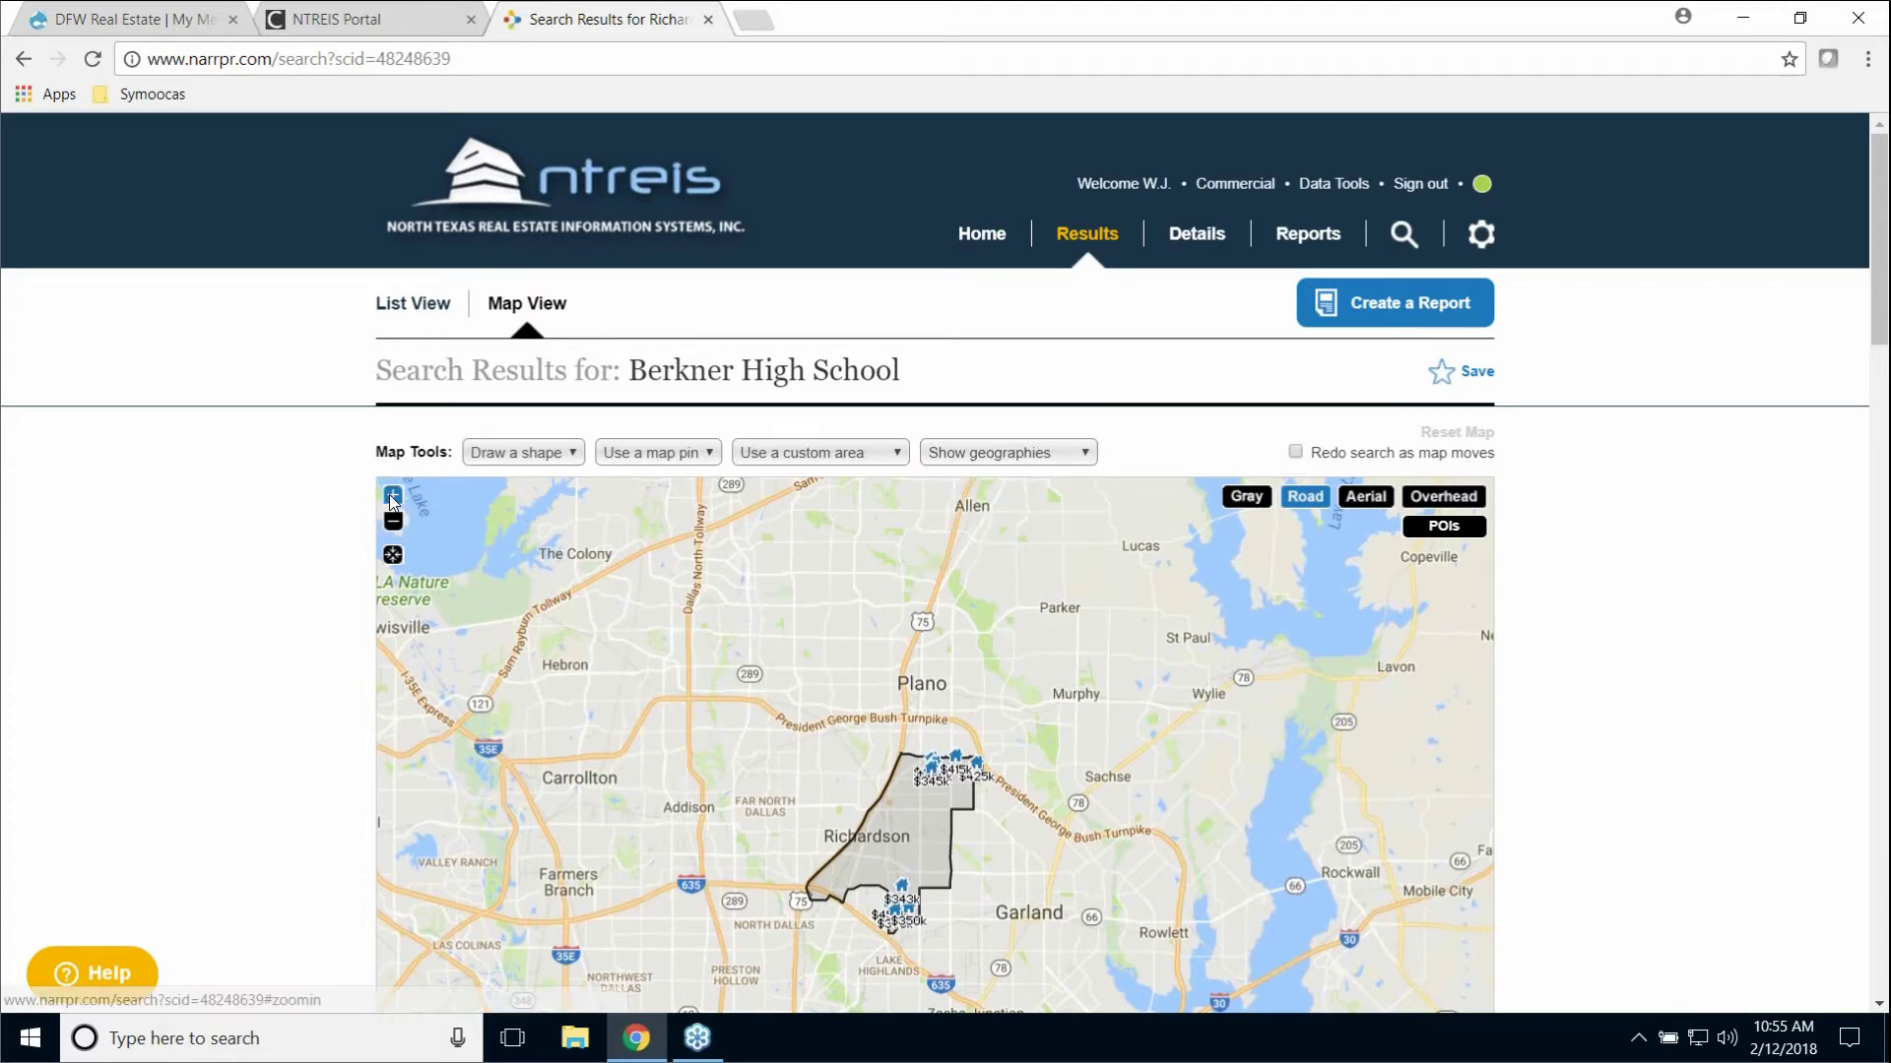
{"action": "left_click", "coordinate": [392, 499]}
{"action": "left_click", "coordinate": [1000, 453]}
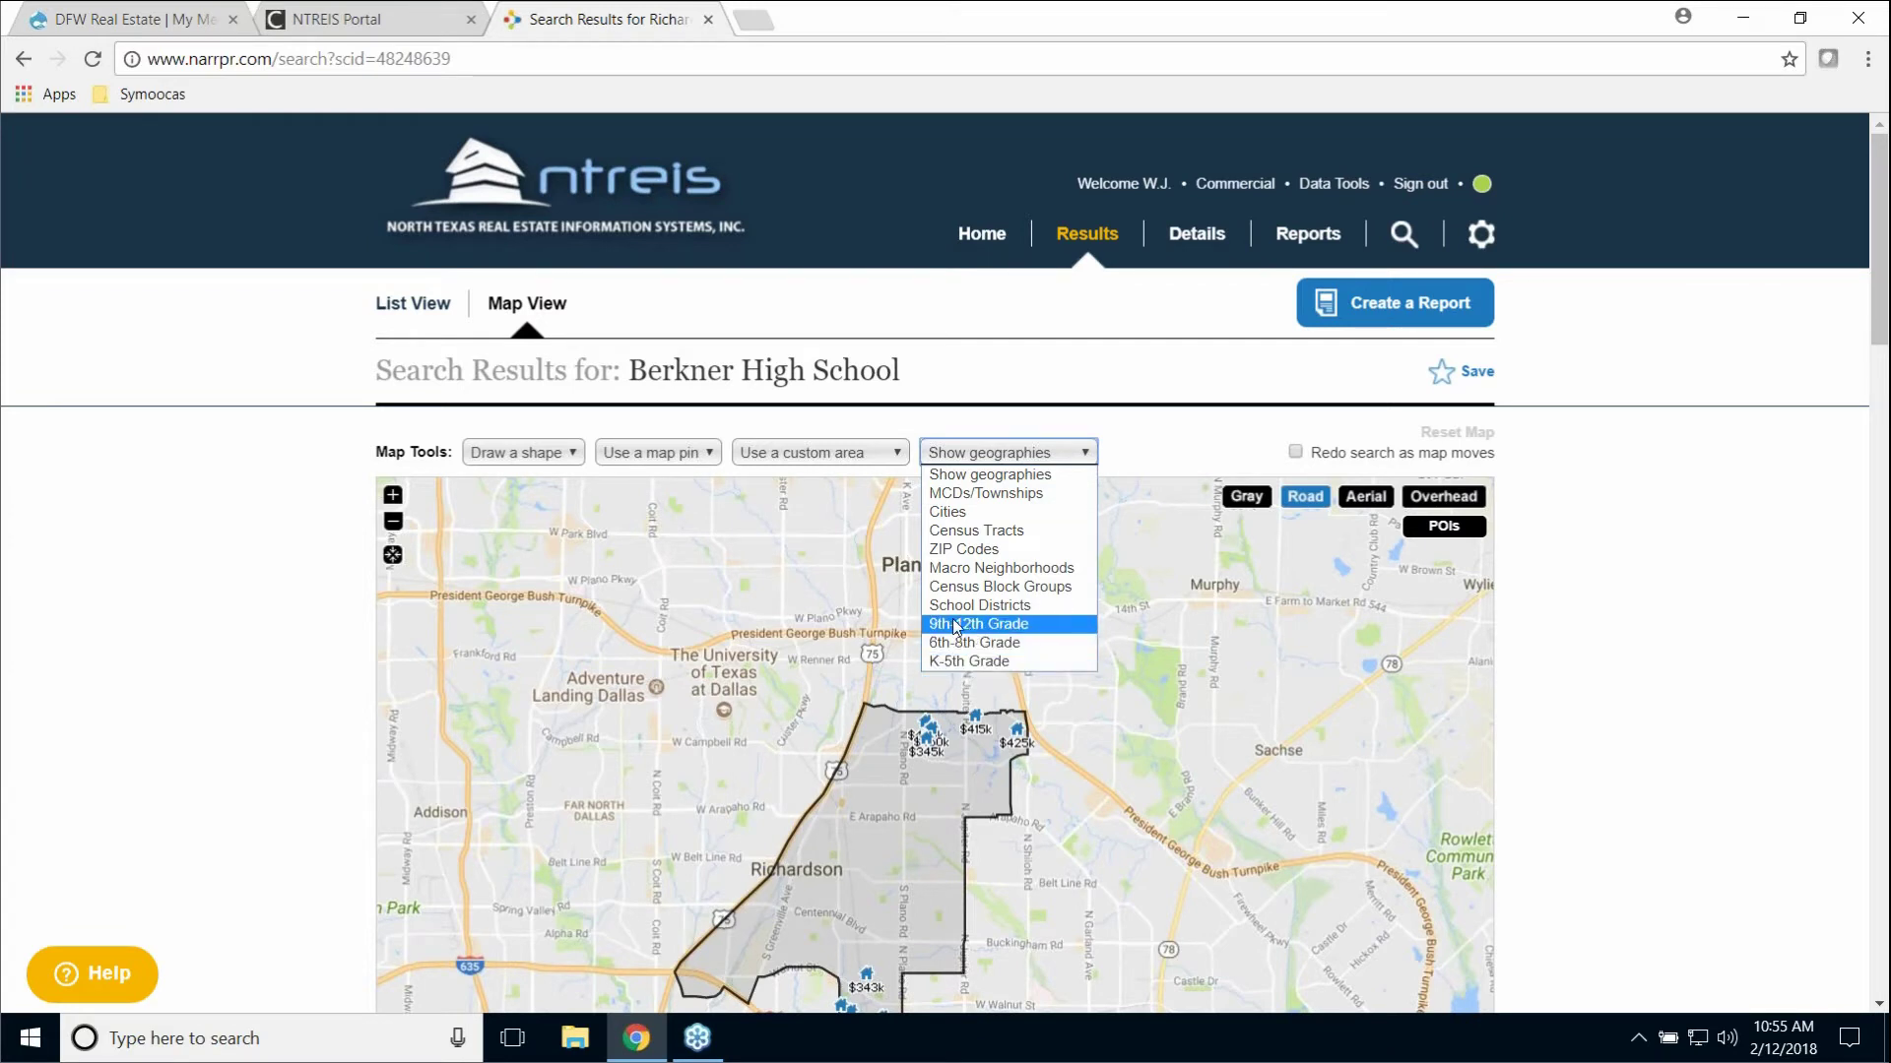
Step: Select the Berkner and Pearce High School 9th-12th zones and search them, yielding 113 listings
{"action": "left_click", "coordinate": [986, 634]}
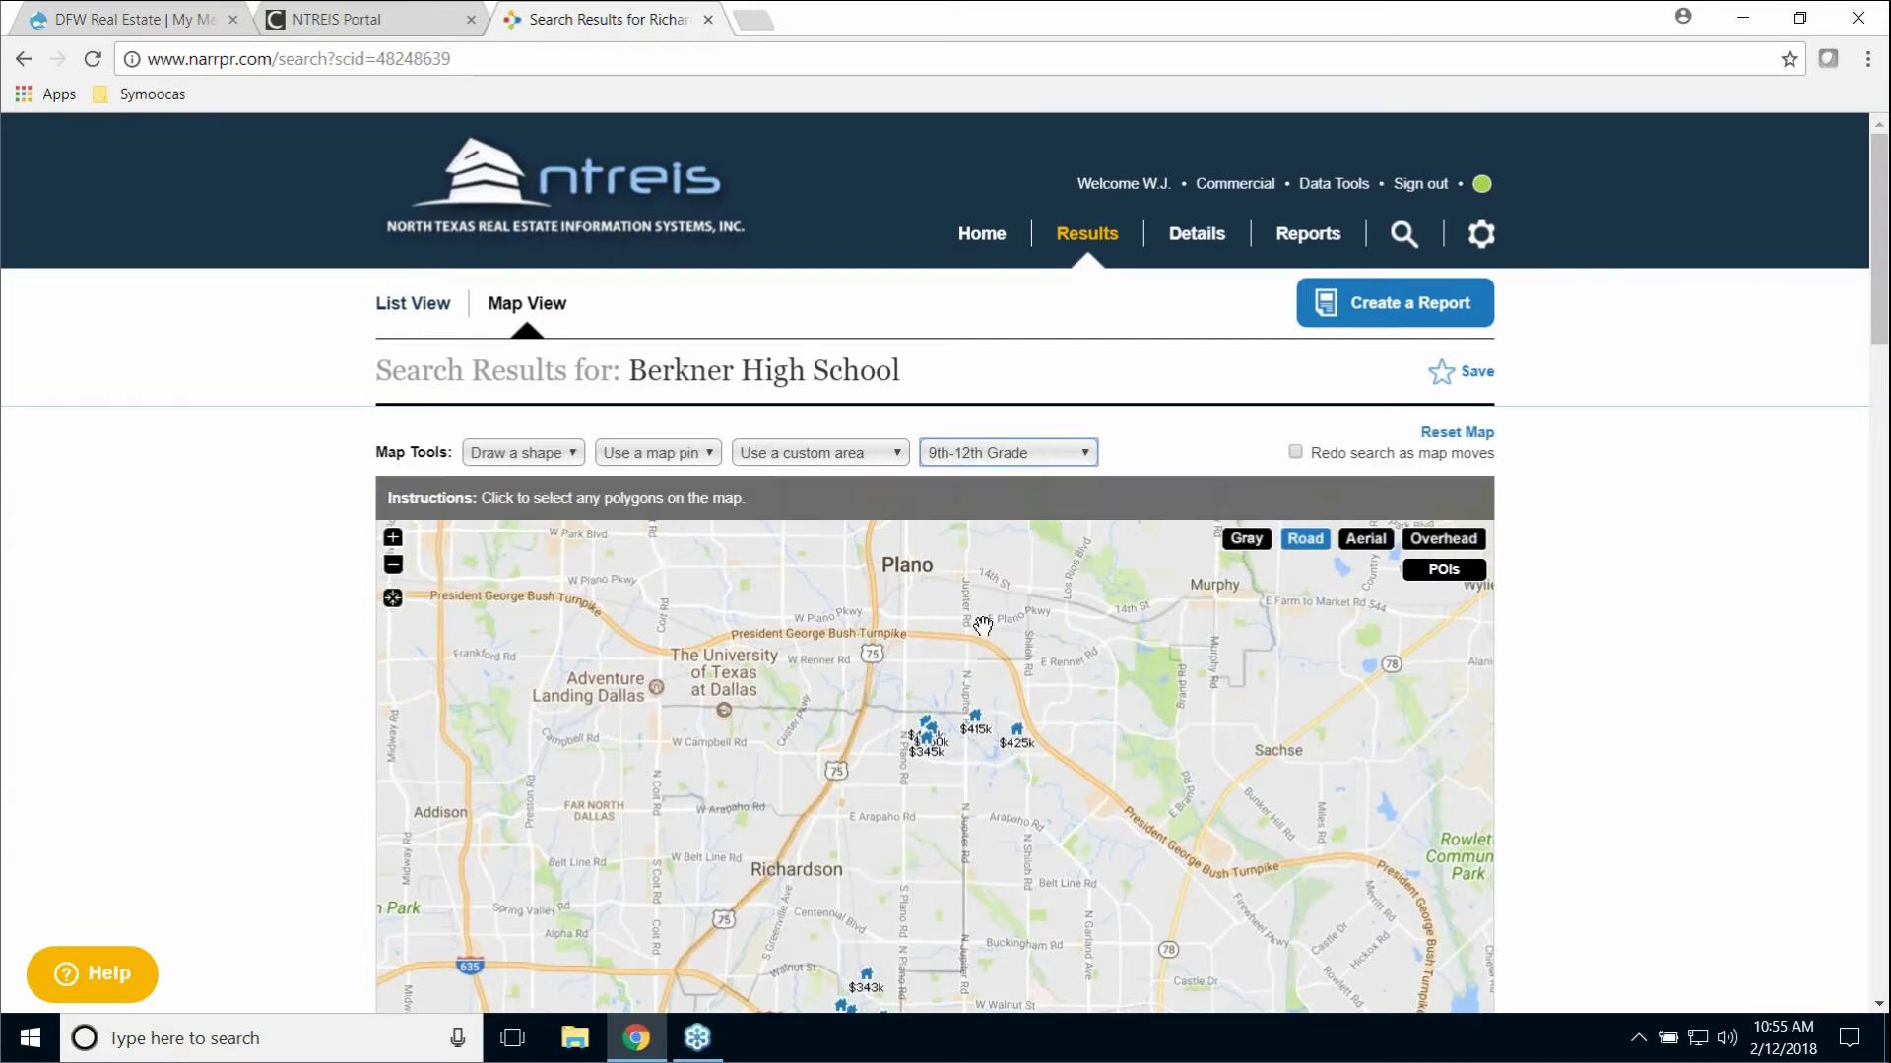
{"action": "scroll", "coordinate": [973, 695], "scroll_direction": "down", "scroll_amount": 3}
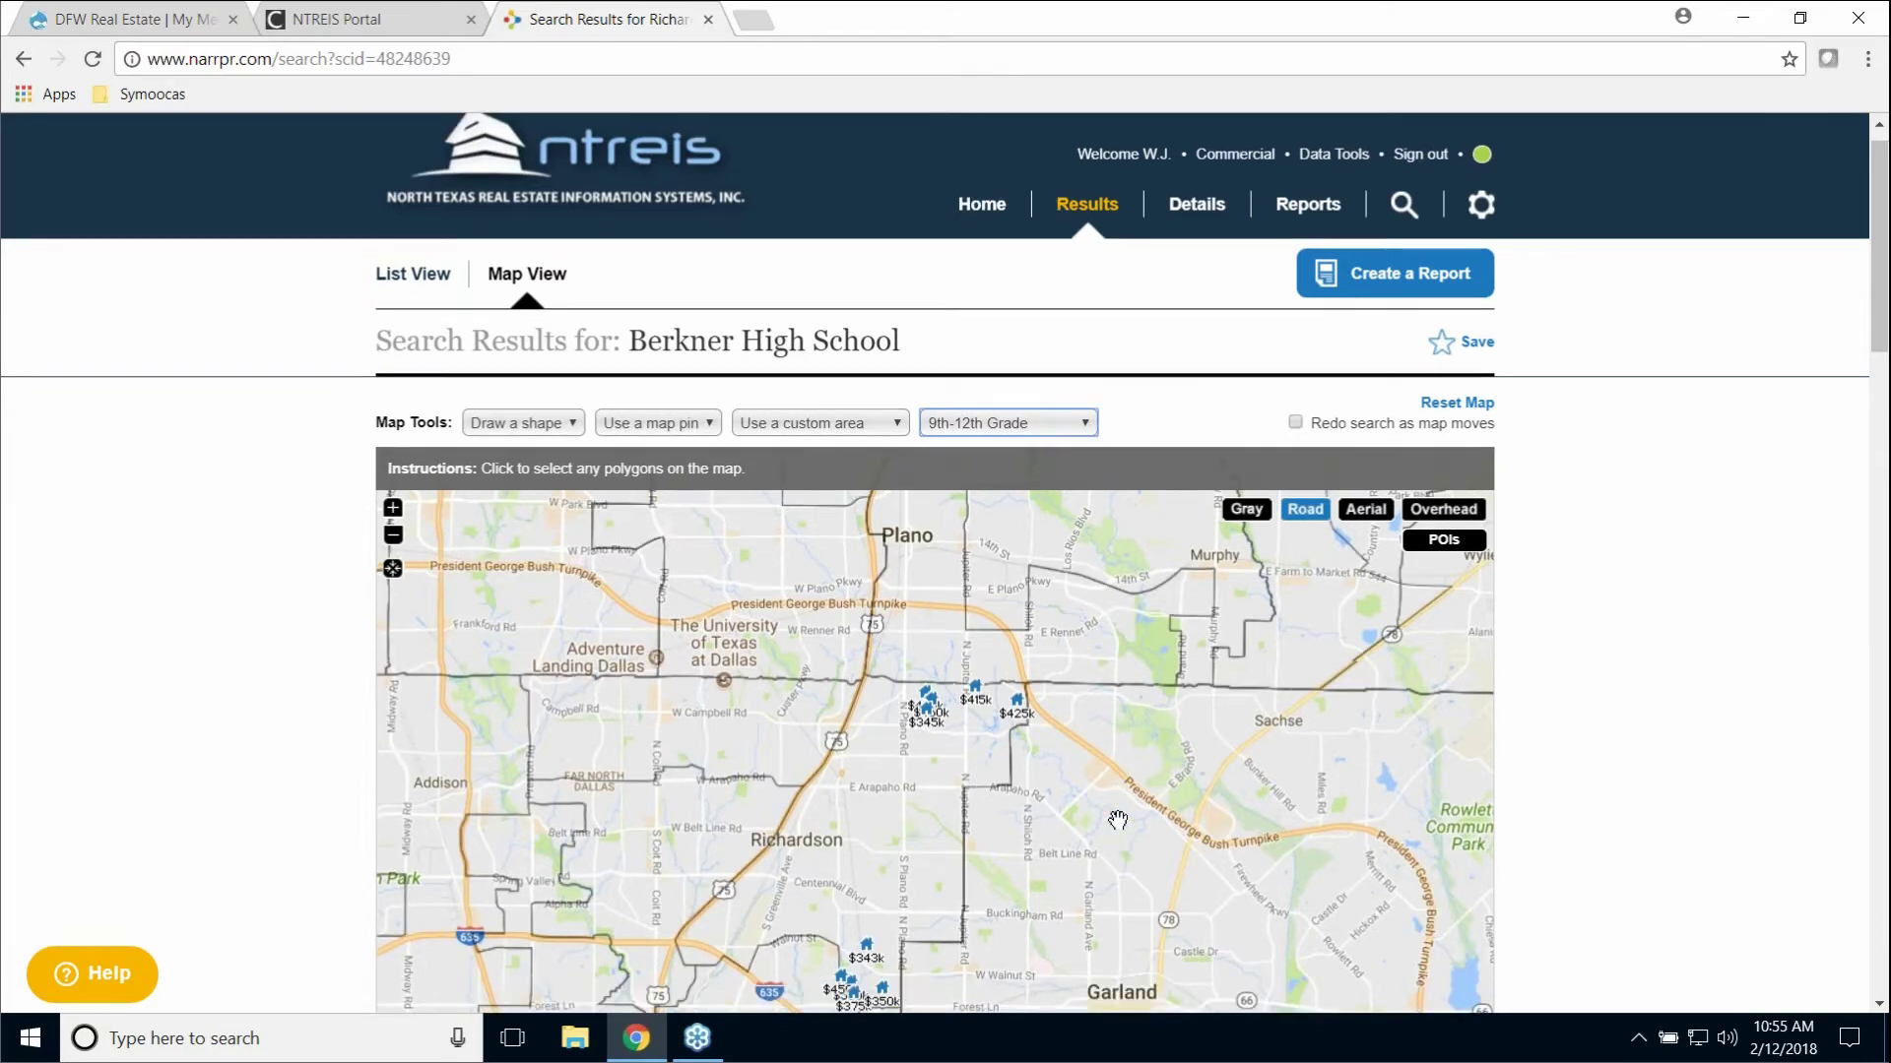
{"action": "left_click", "coordinate": [887, 609]}
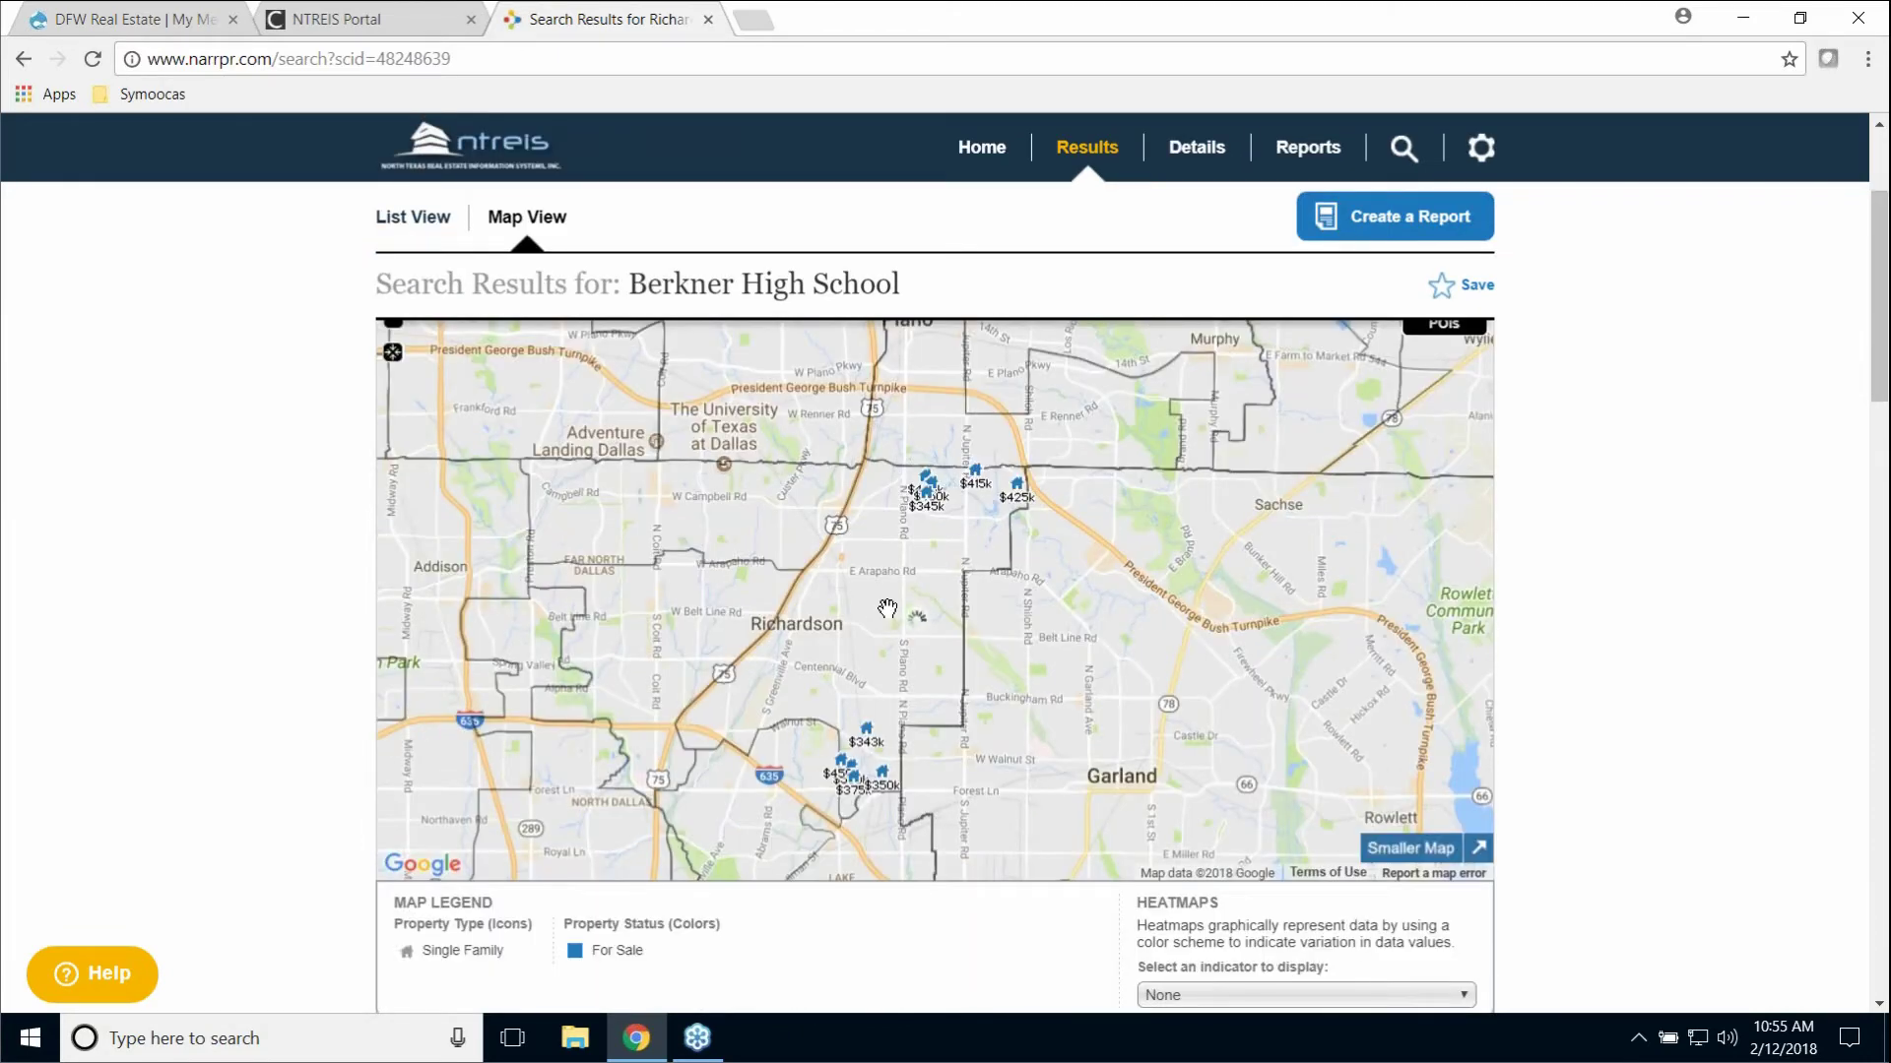
{"action": "left_click", "coordinate": [710, 514]}
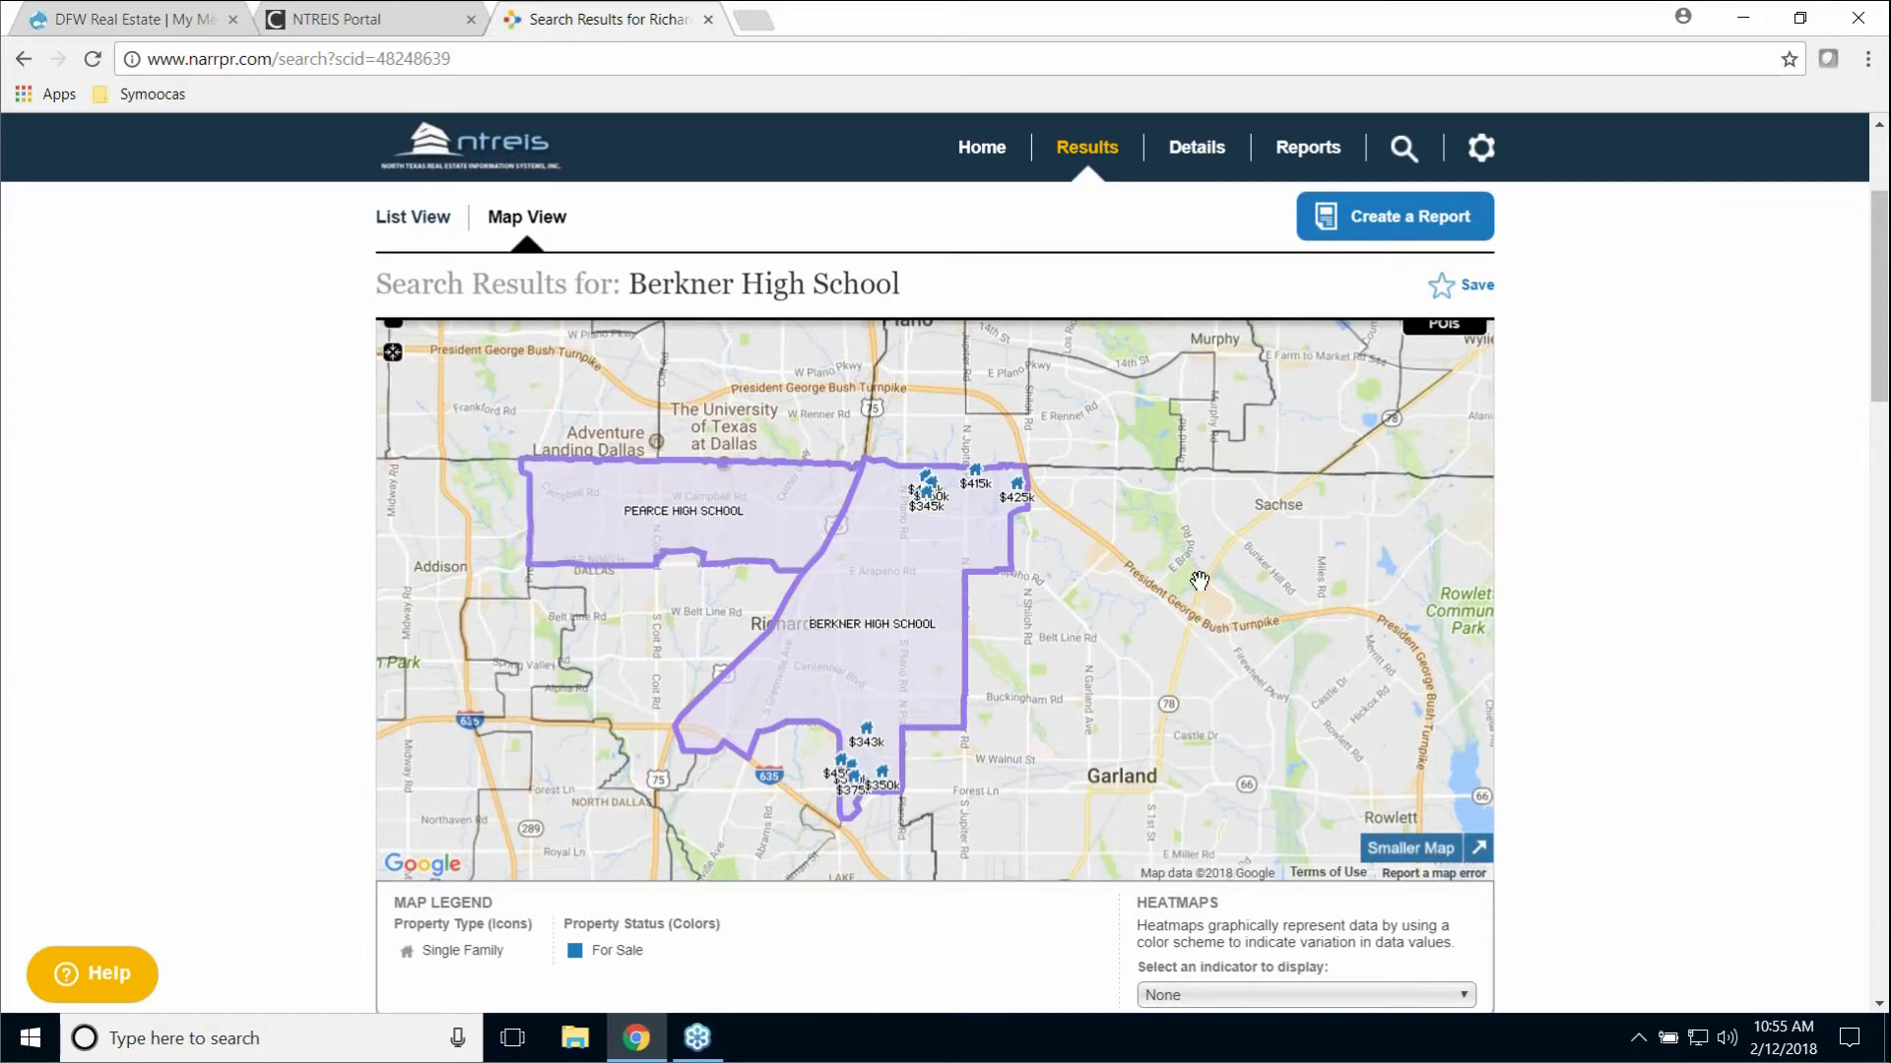
{"action": "scroll", "coordinate": [1280, 552], "scroll_direction": "up", "scroll_amount": 3}
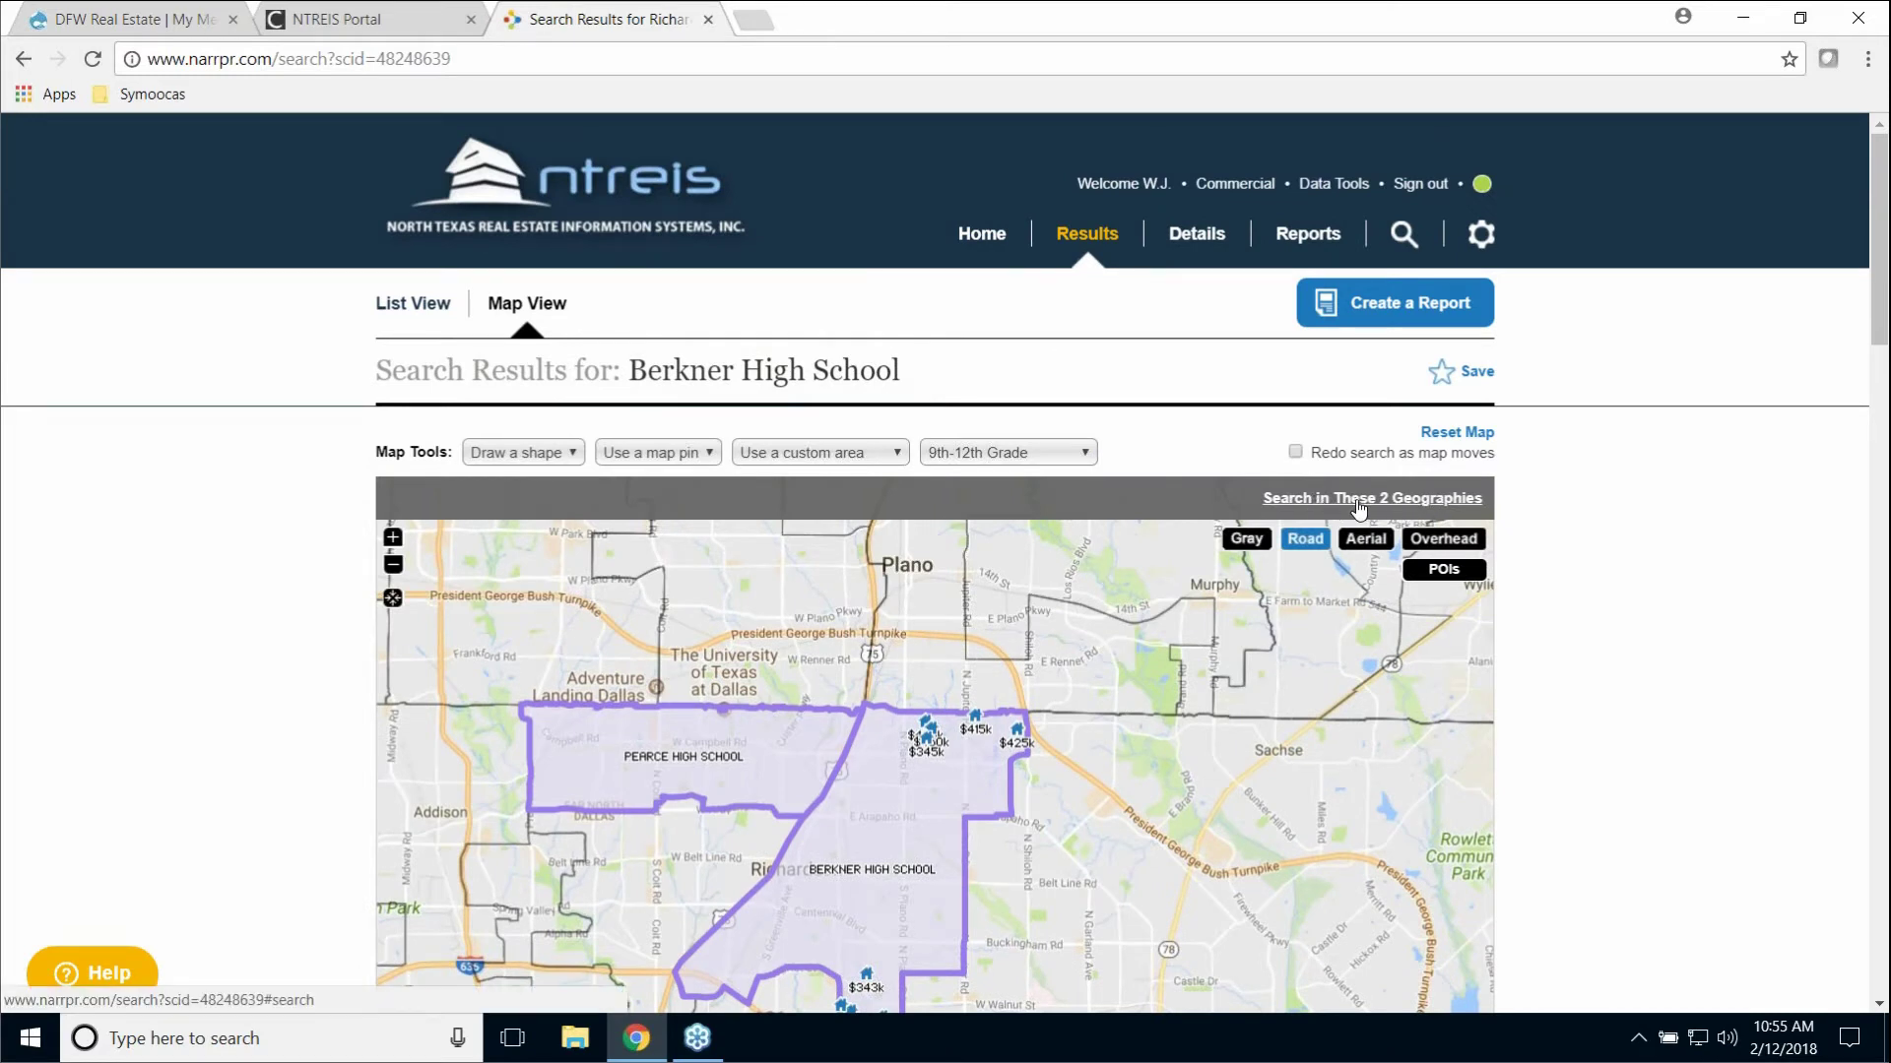
{"action": "left_click", "coordinate": [1389, 500]}
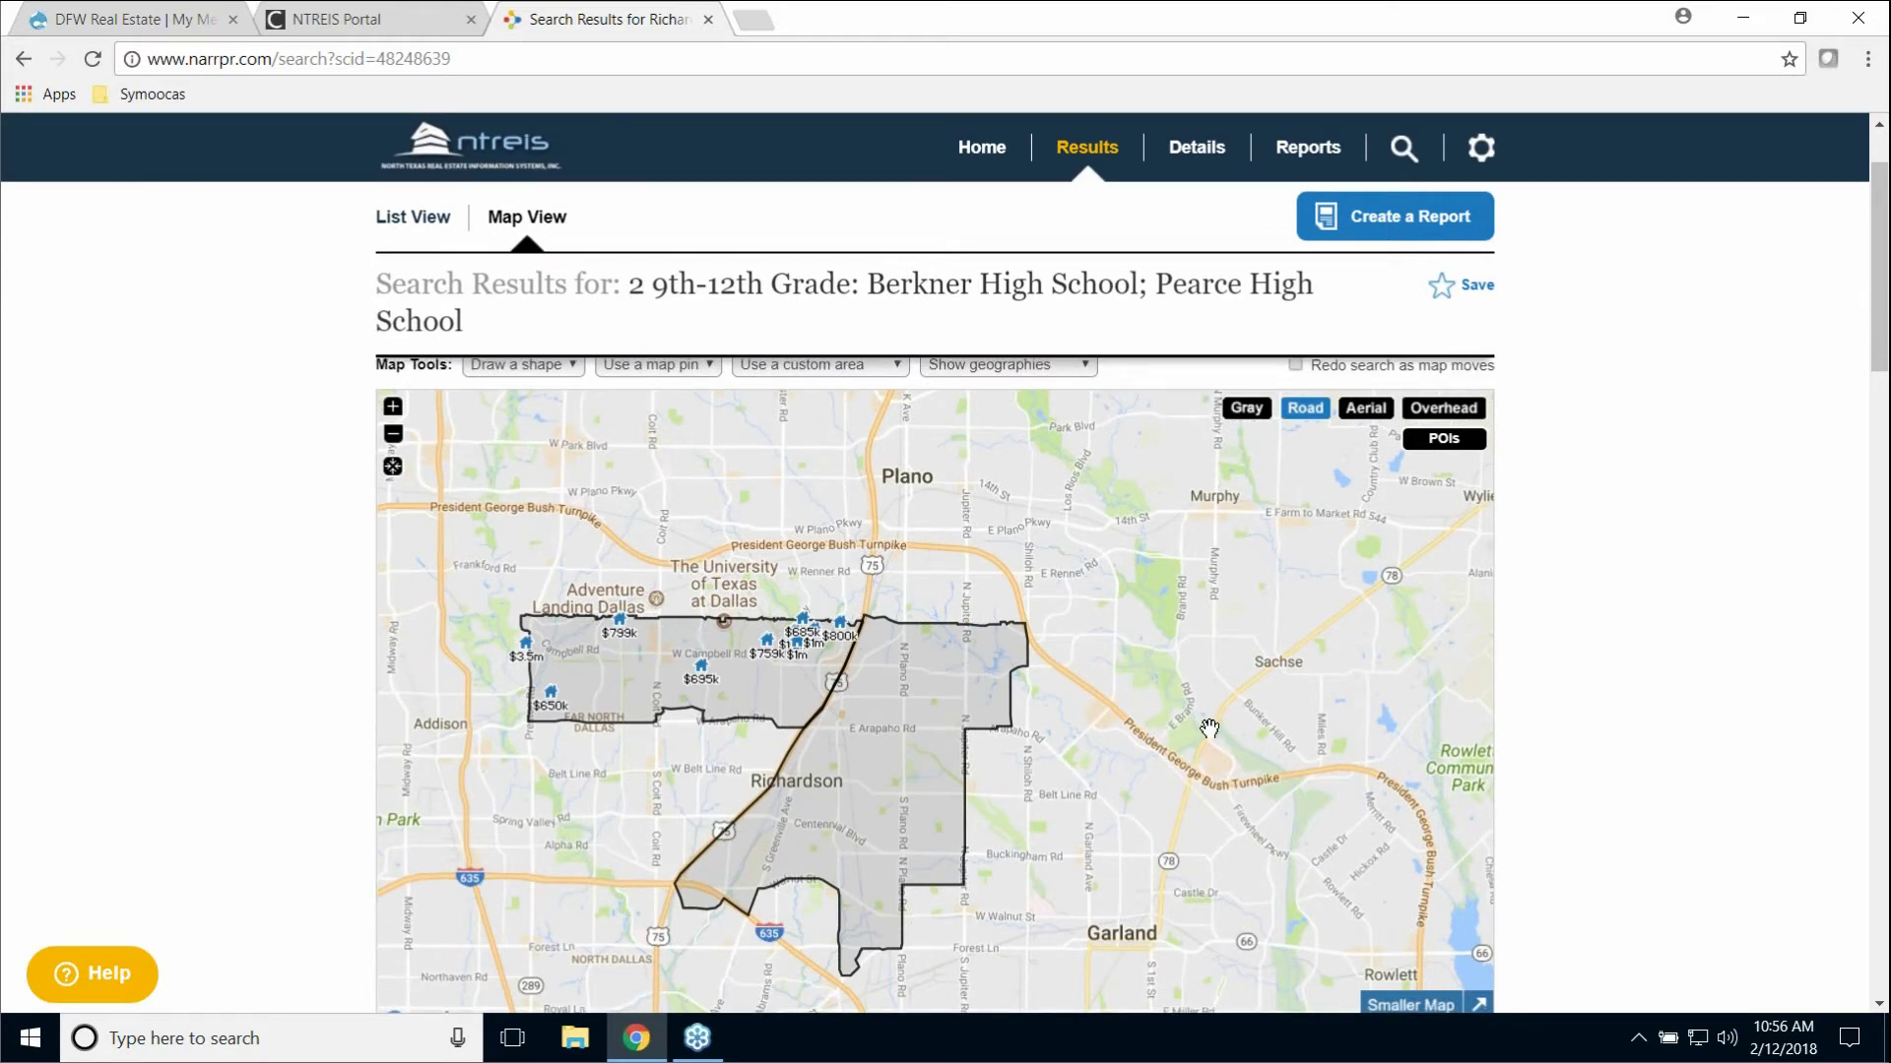
{"action": "scroll", "coordinate": [1209, 726], "scroll_direction": "down", "scroll_amount": 1}
{"action": "scroll", "coordinate": [1209, 724], "scroll_direction": "down", "scroll_amount": 2}
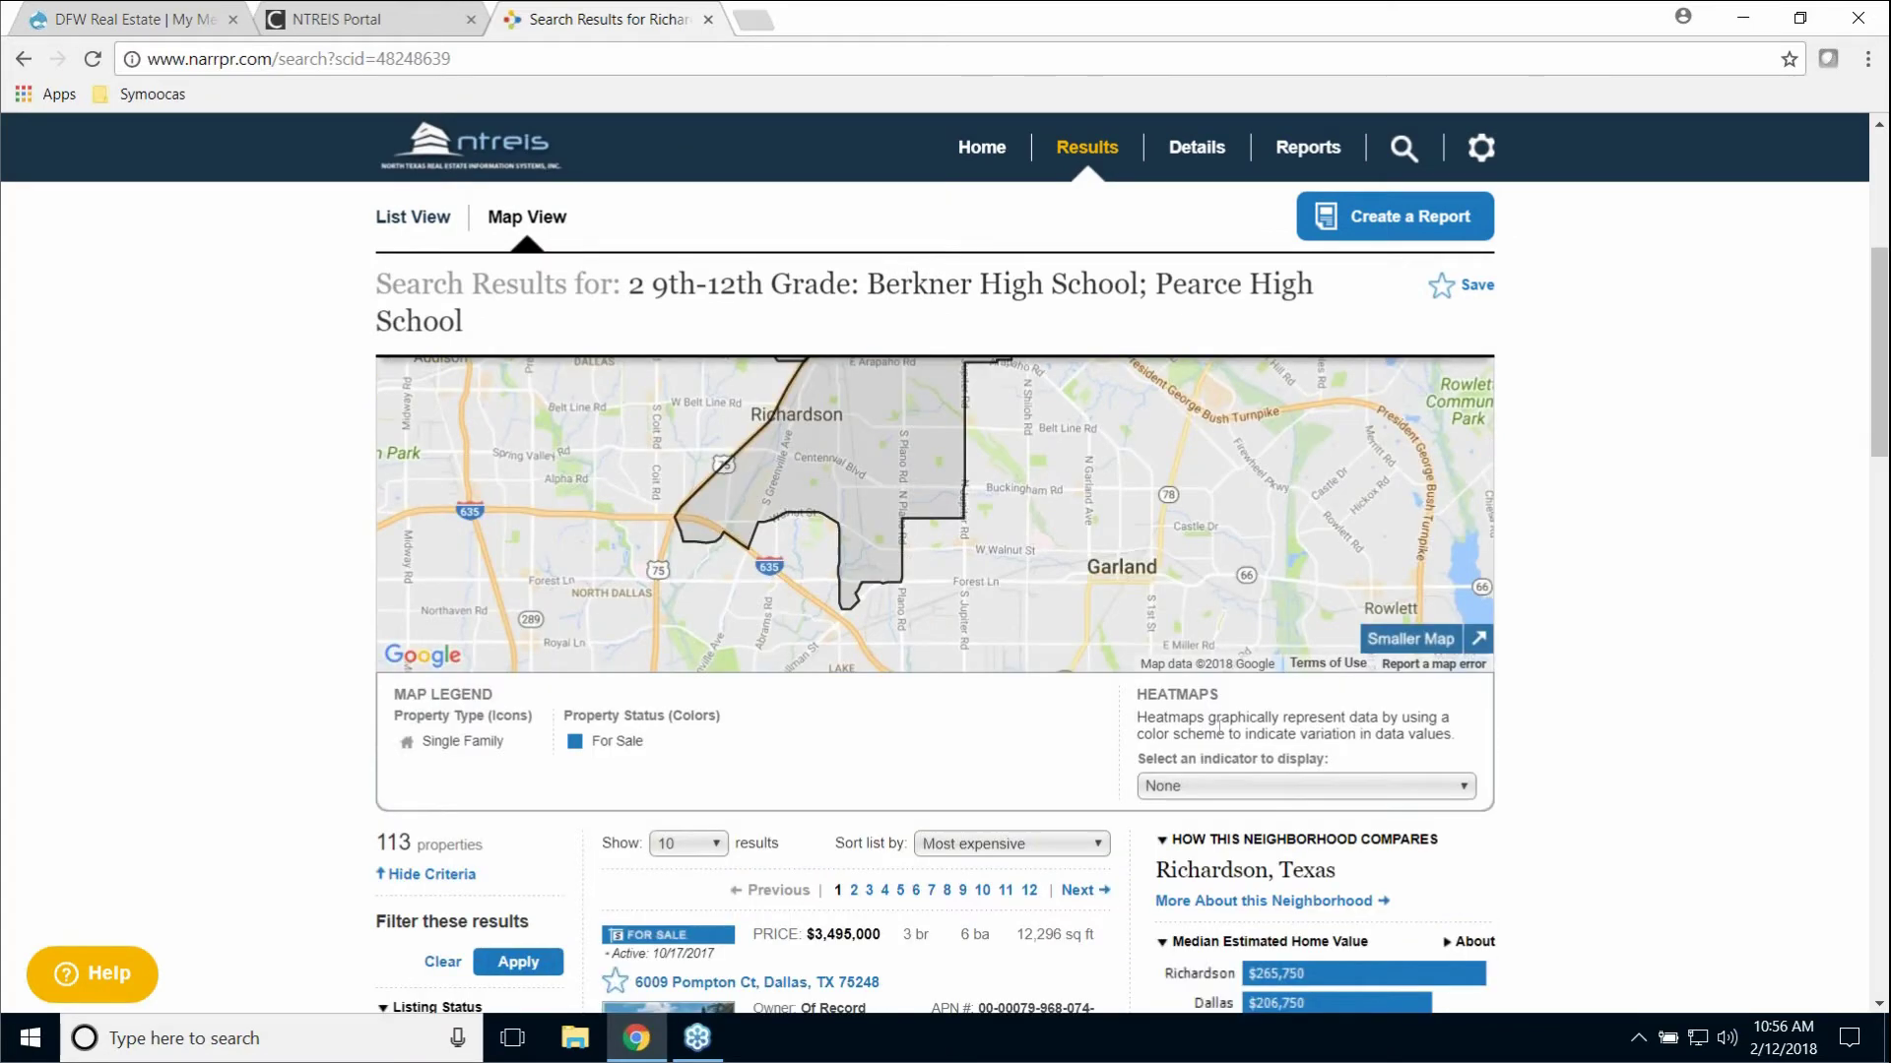
{"action": "scroll", "coordinate": [1212, 724], "scroll_direction": "up", "scroll_amount": 2}
{"action": "scroll", "coordinate": [1231, 724], "scroll_direction": "up", "scroll_amount": 2}
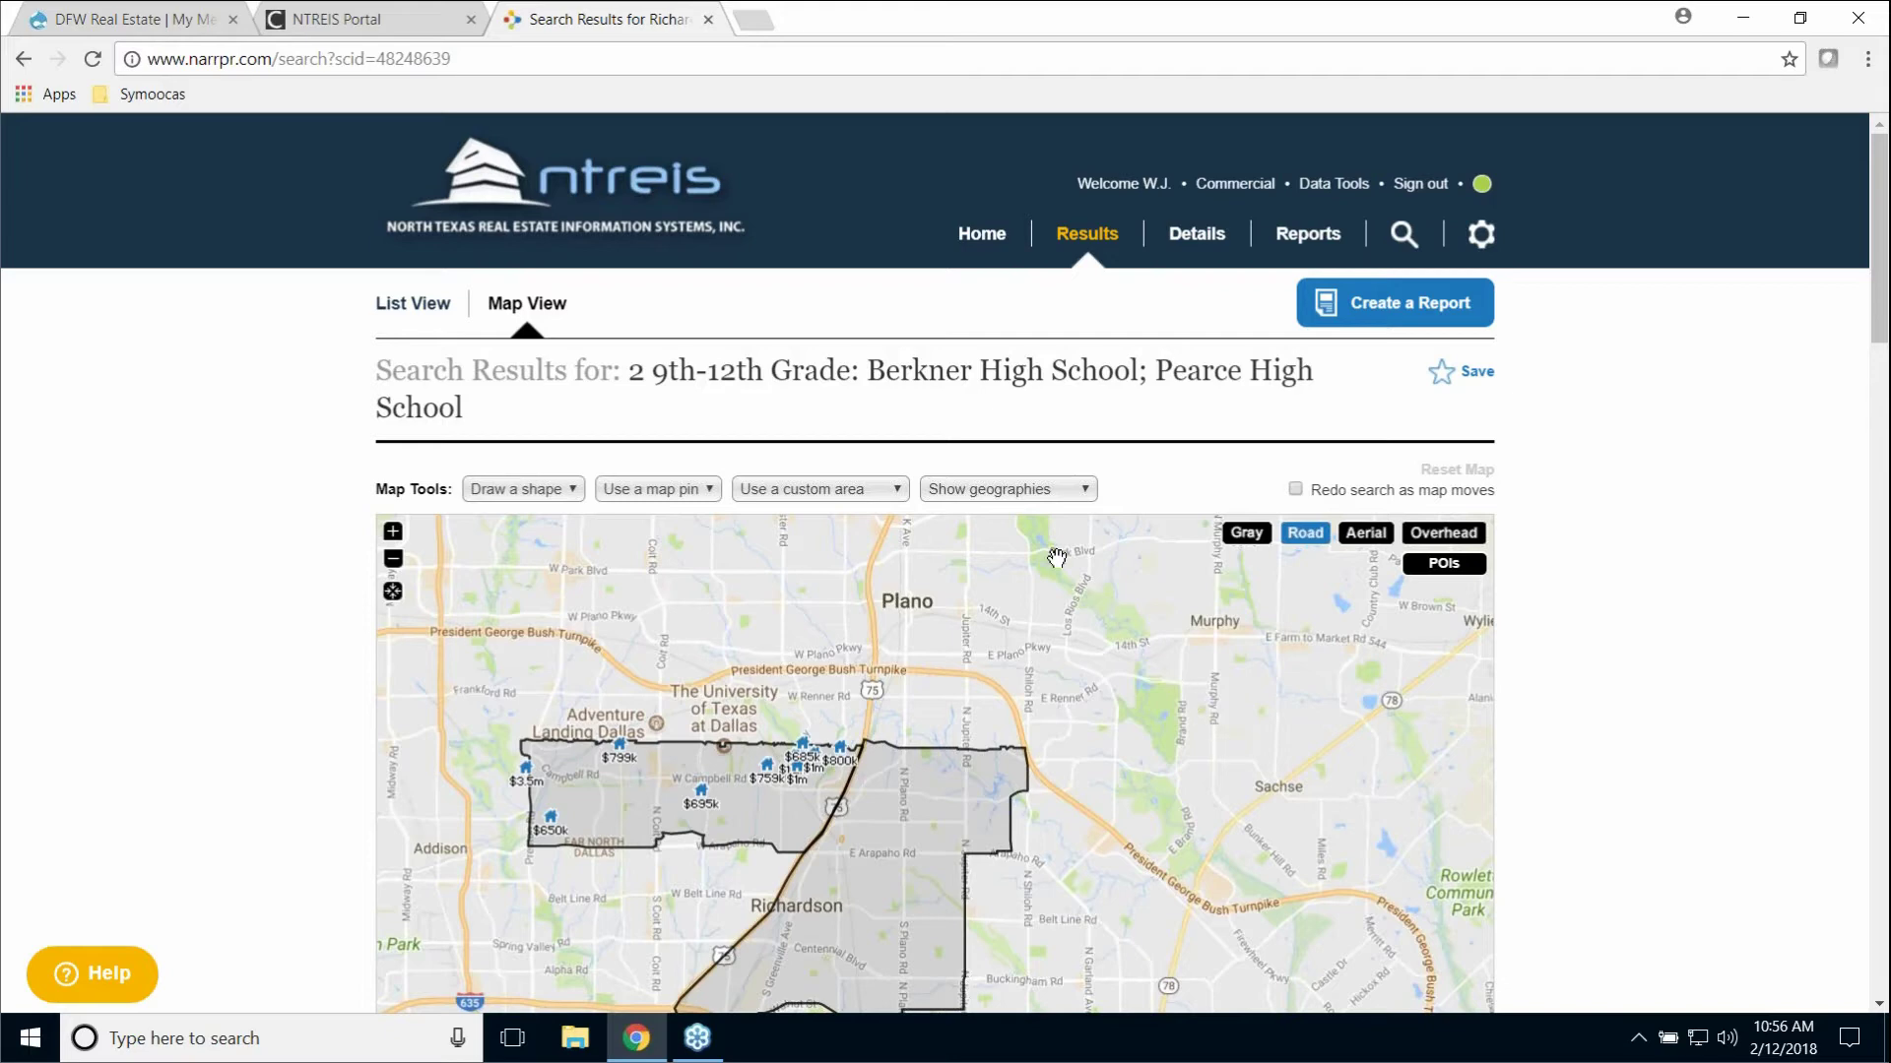
Step: Return Home, switch to All Properties and expand the Advanced search options
{"action": "left_click", "coordinate": [982, 234]}
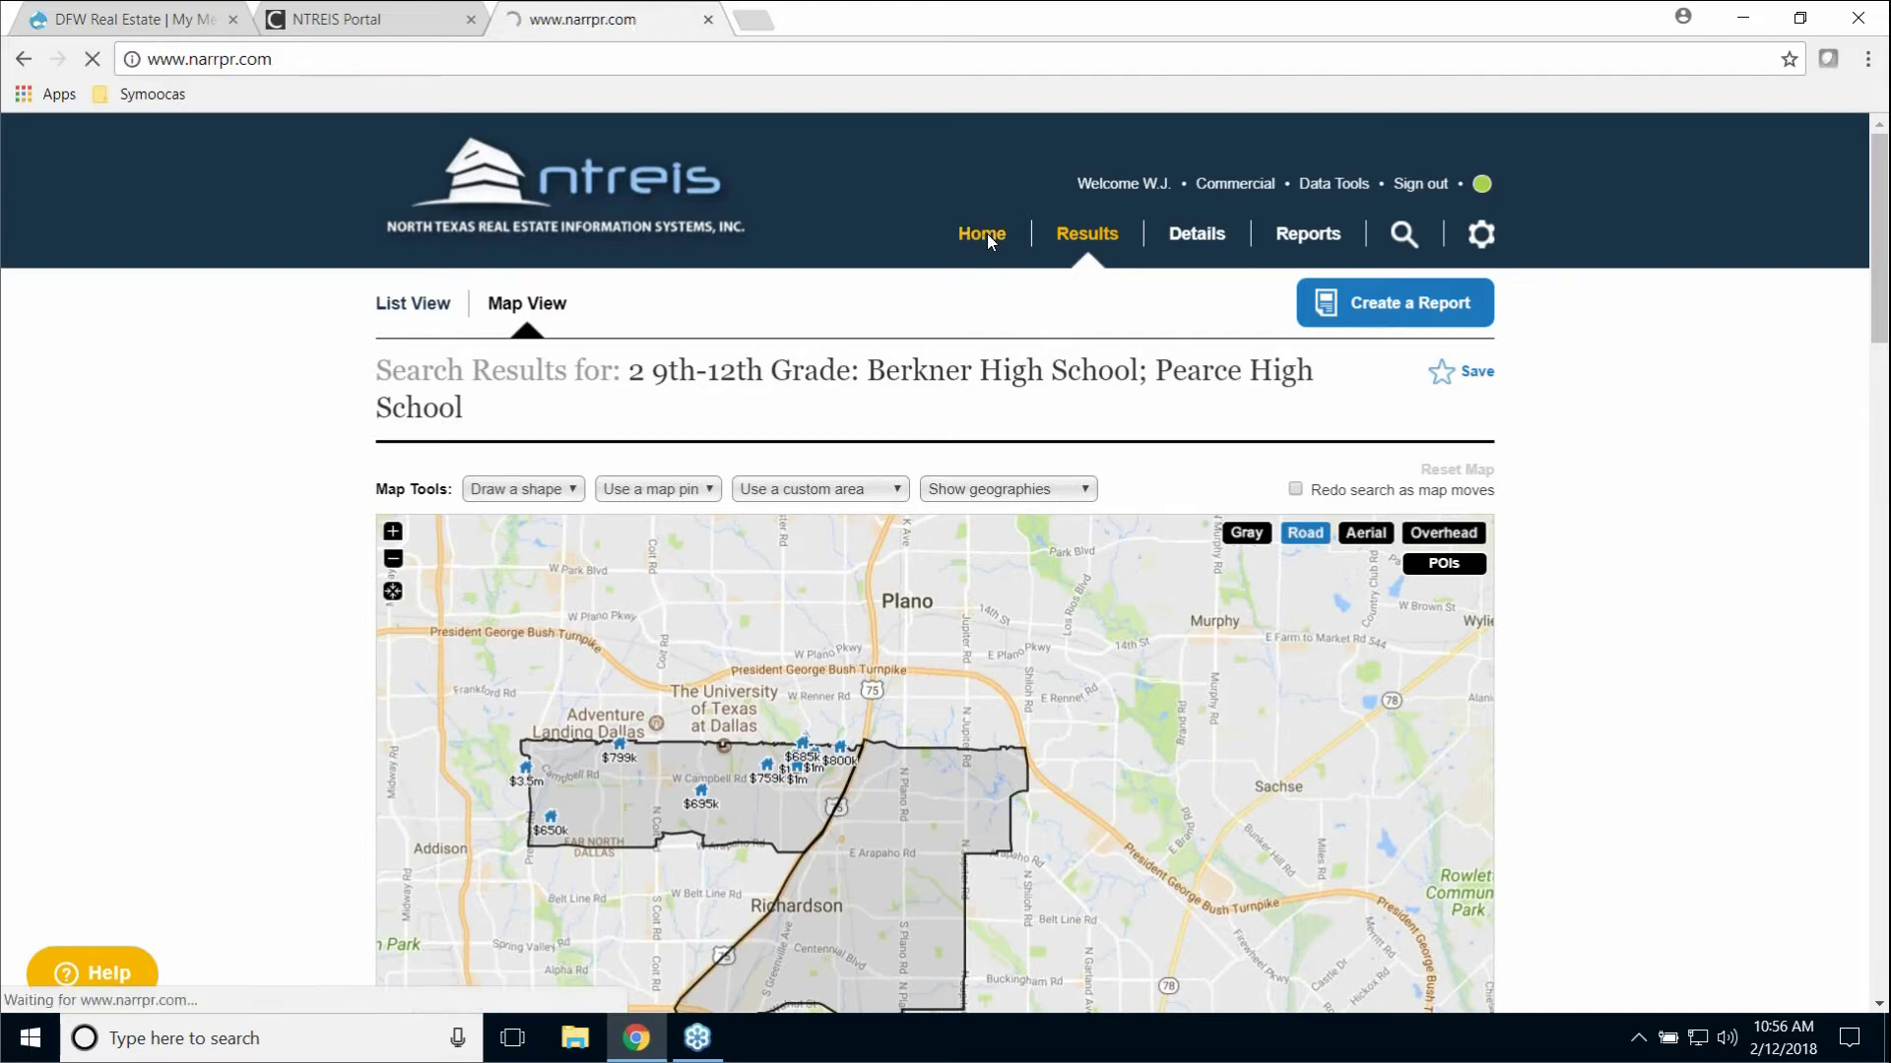
{"action": "left_click", "coordinate": [663, 443]}
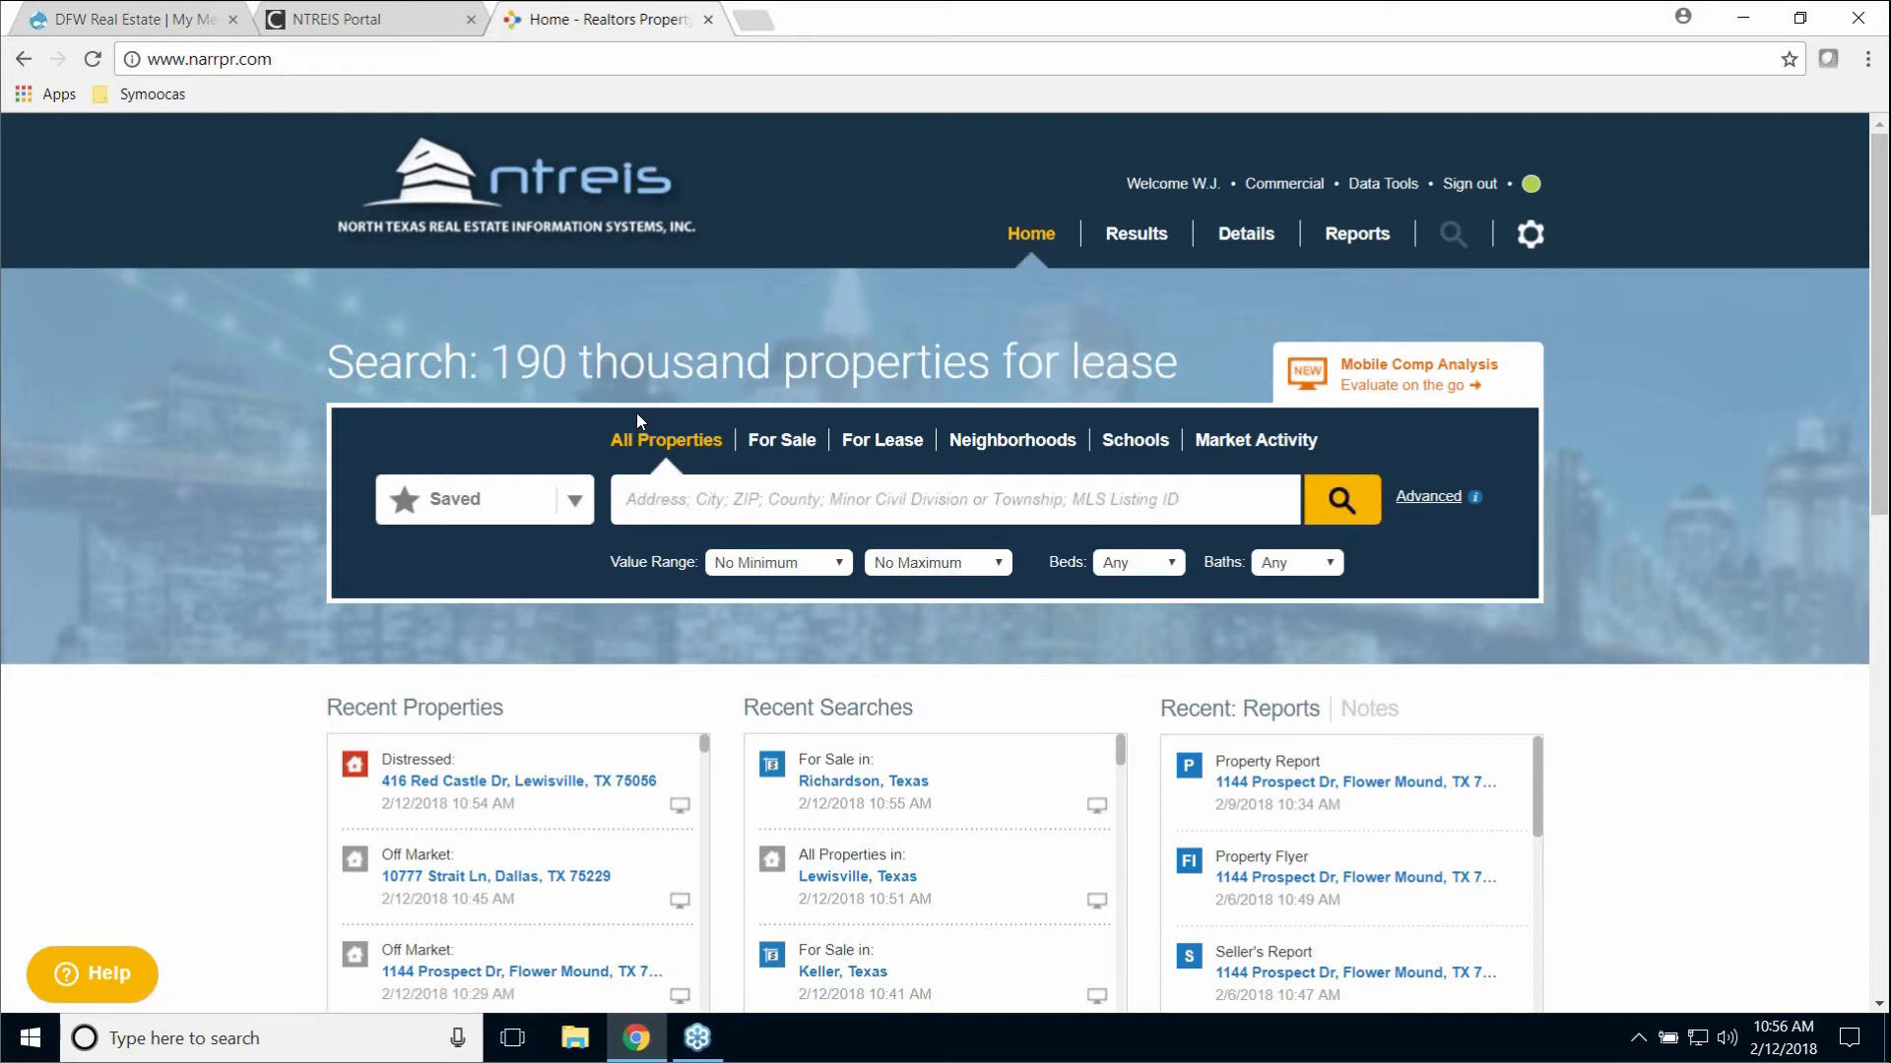
{"action": "left_click", "coordinate": [1433, 499]}
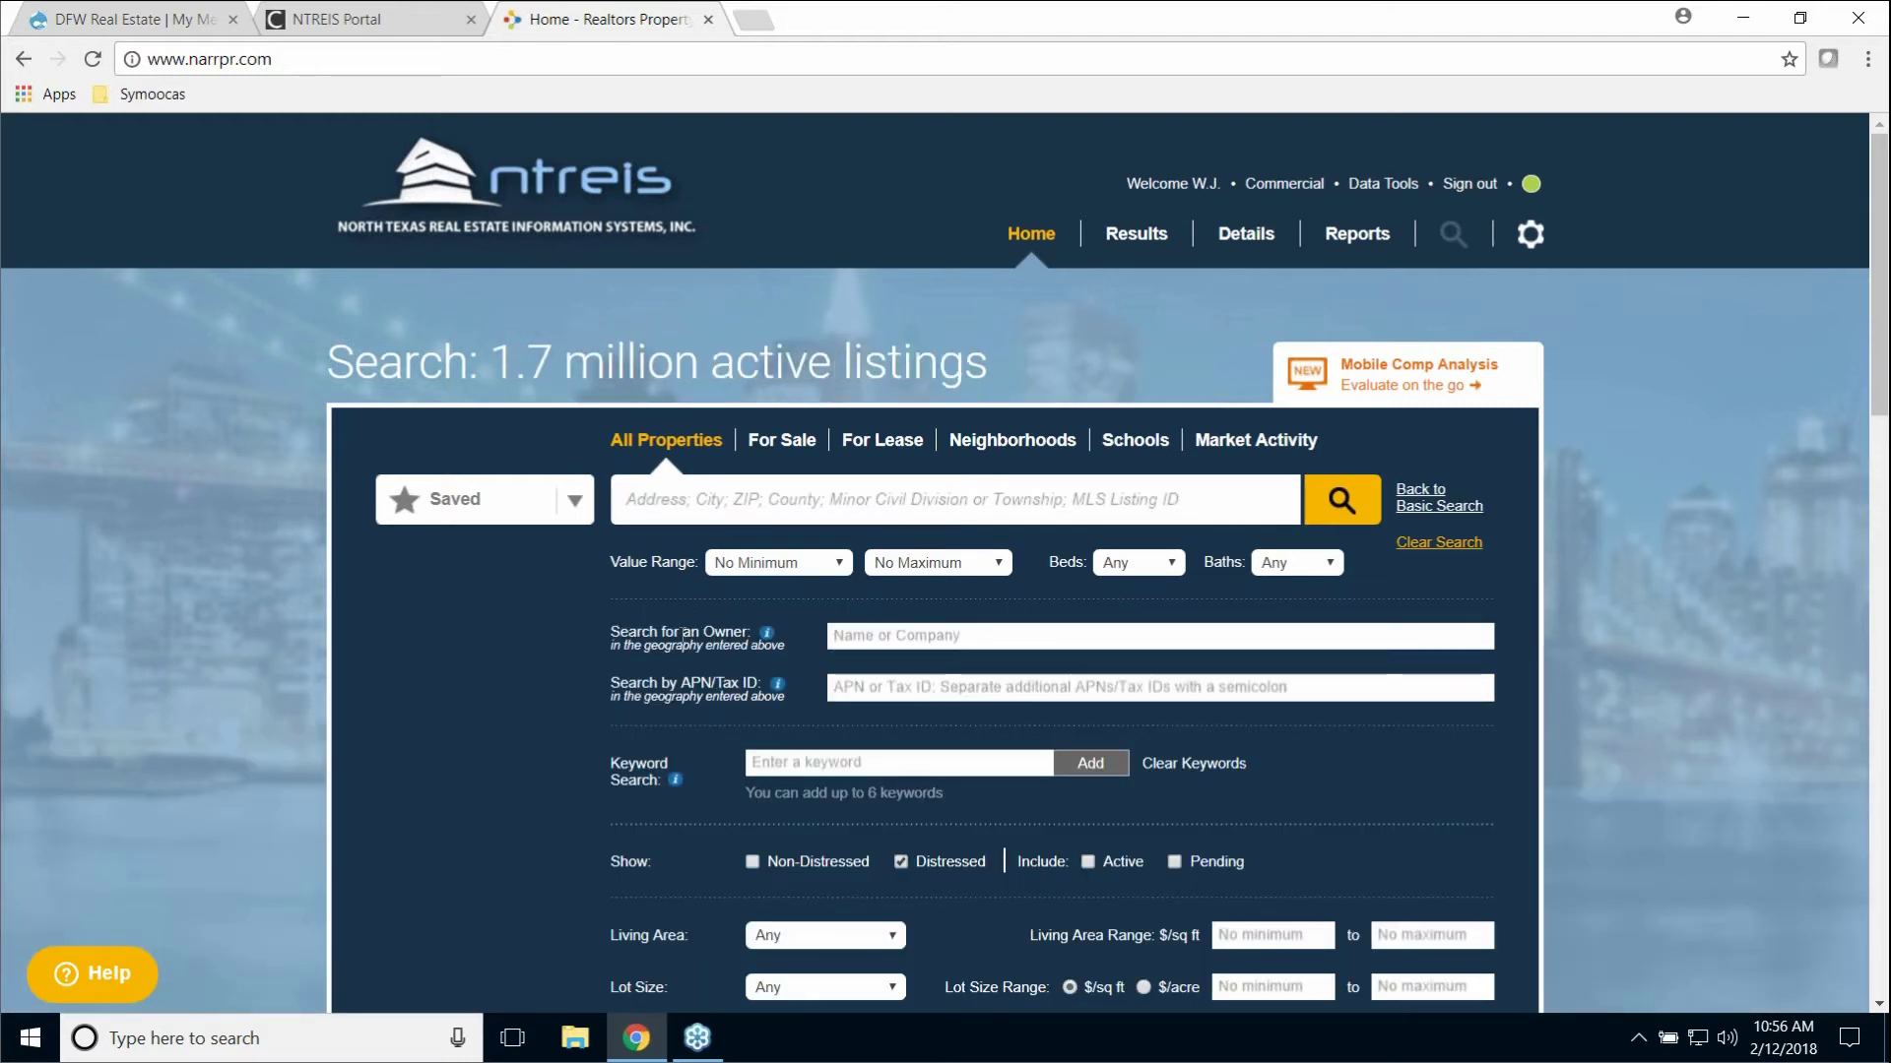
Step: Review the owner name and APN/Tax ID search fields, then return to the basic Home search
{"action": "left_click", "coordinate": [869, 635]}
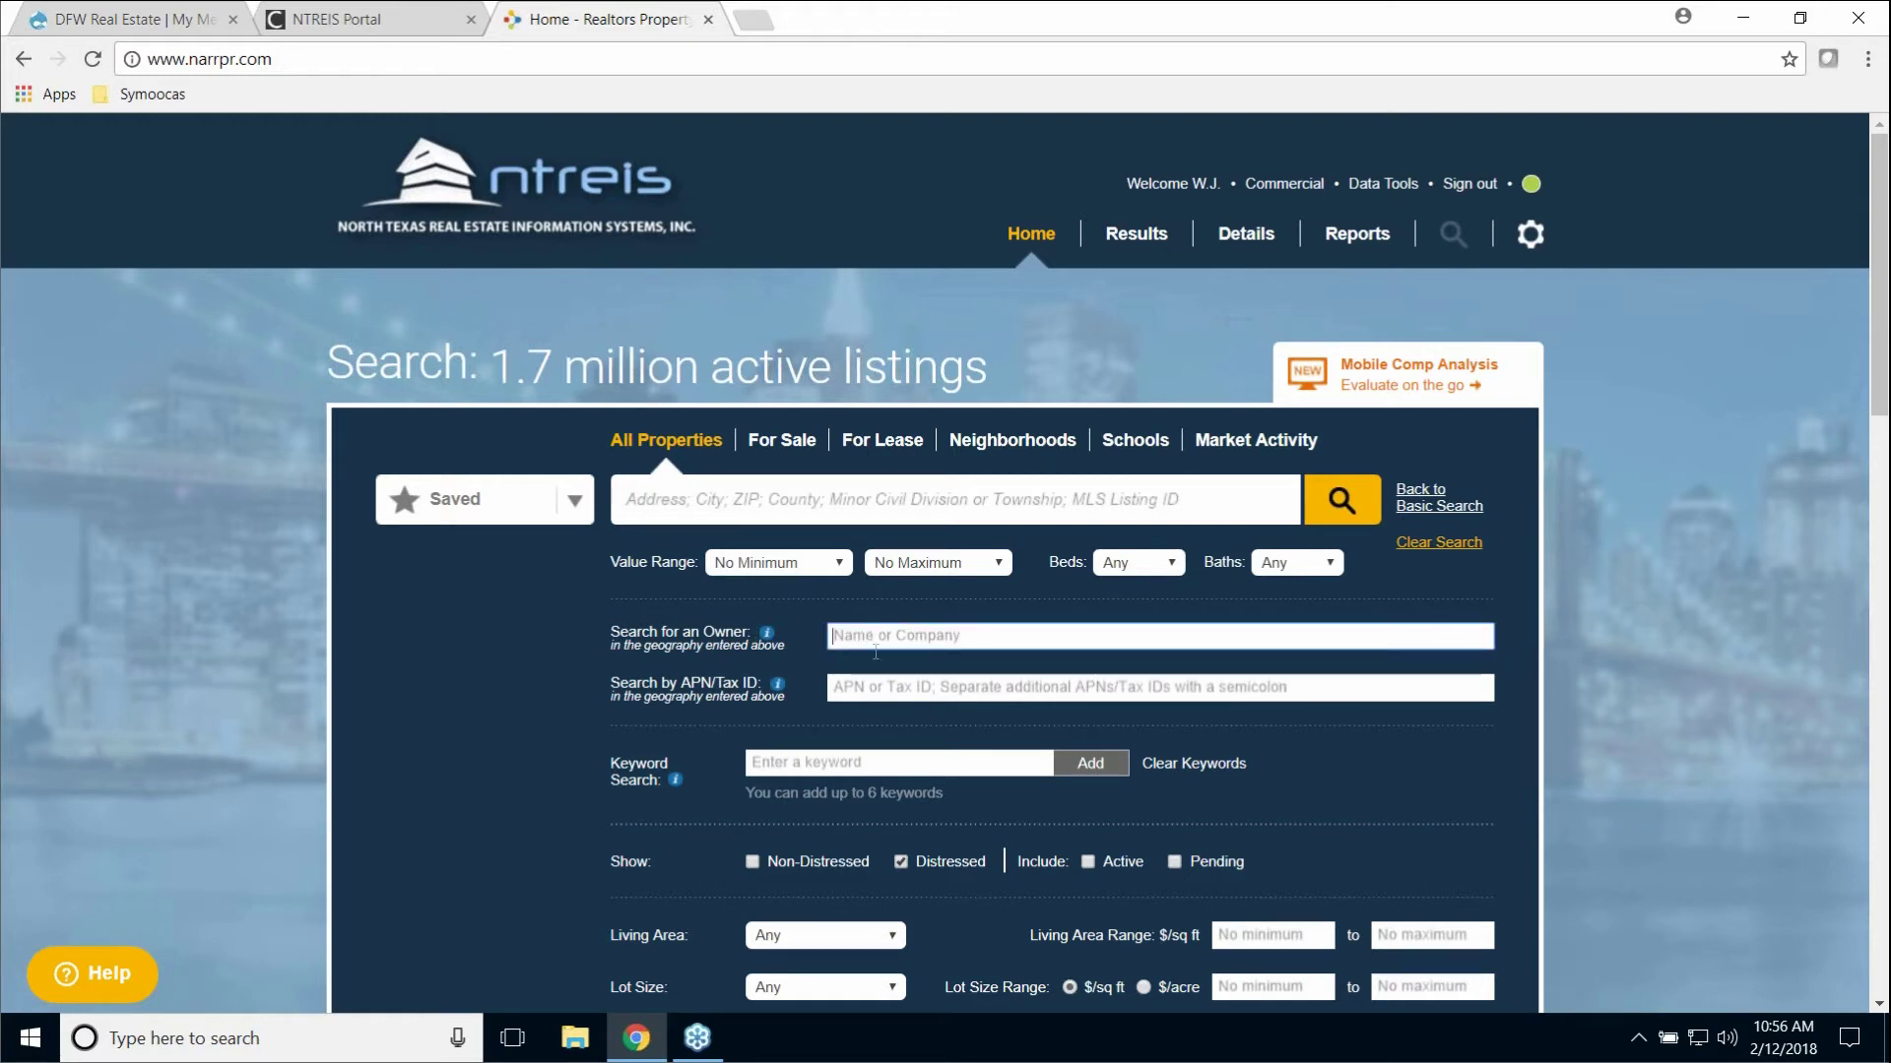
{"action": "left_click", "coordinate": [875, 689]}
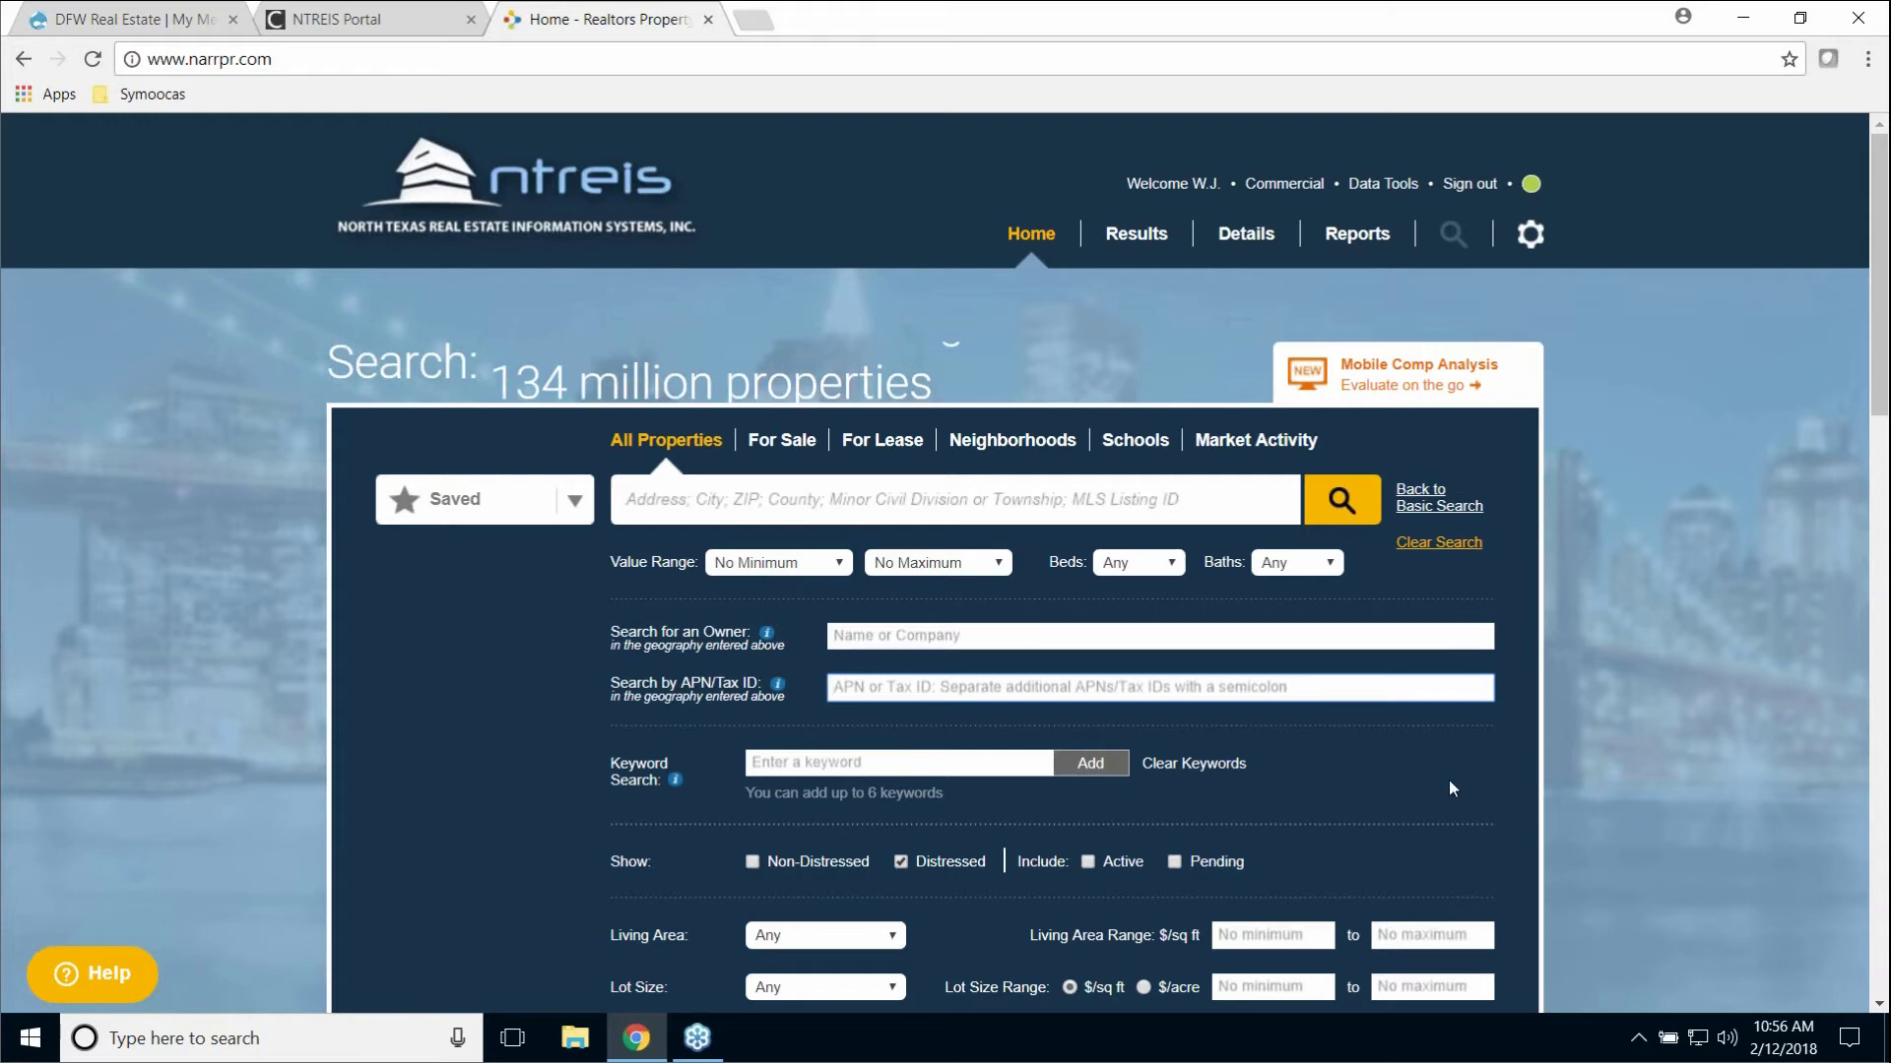
{"action": "scroll", "coordinate": [1473, 784], "scroll_direction": "down", "scroll_amount": 1}
{"action": "scroll", "coordinate": [1473, 784], "scroll_direction": "down", "scroll_amount": 5}
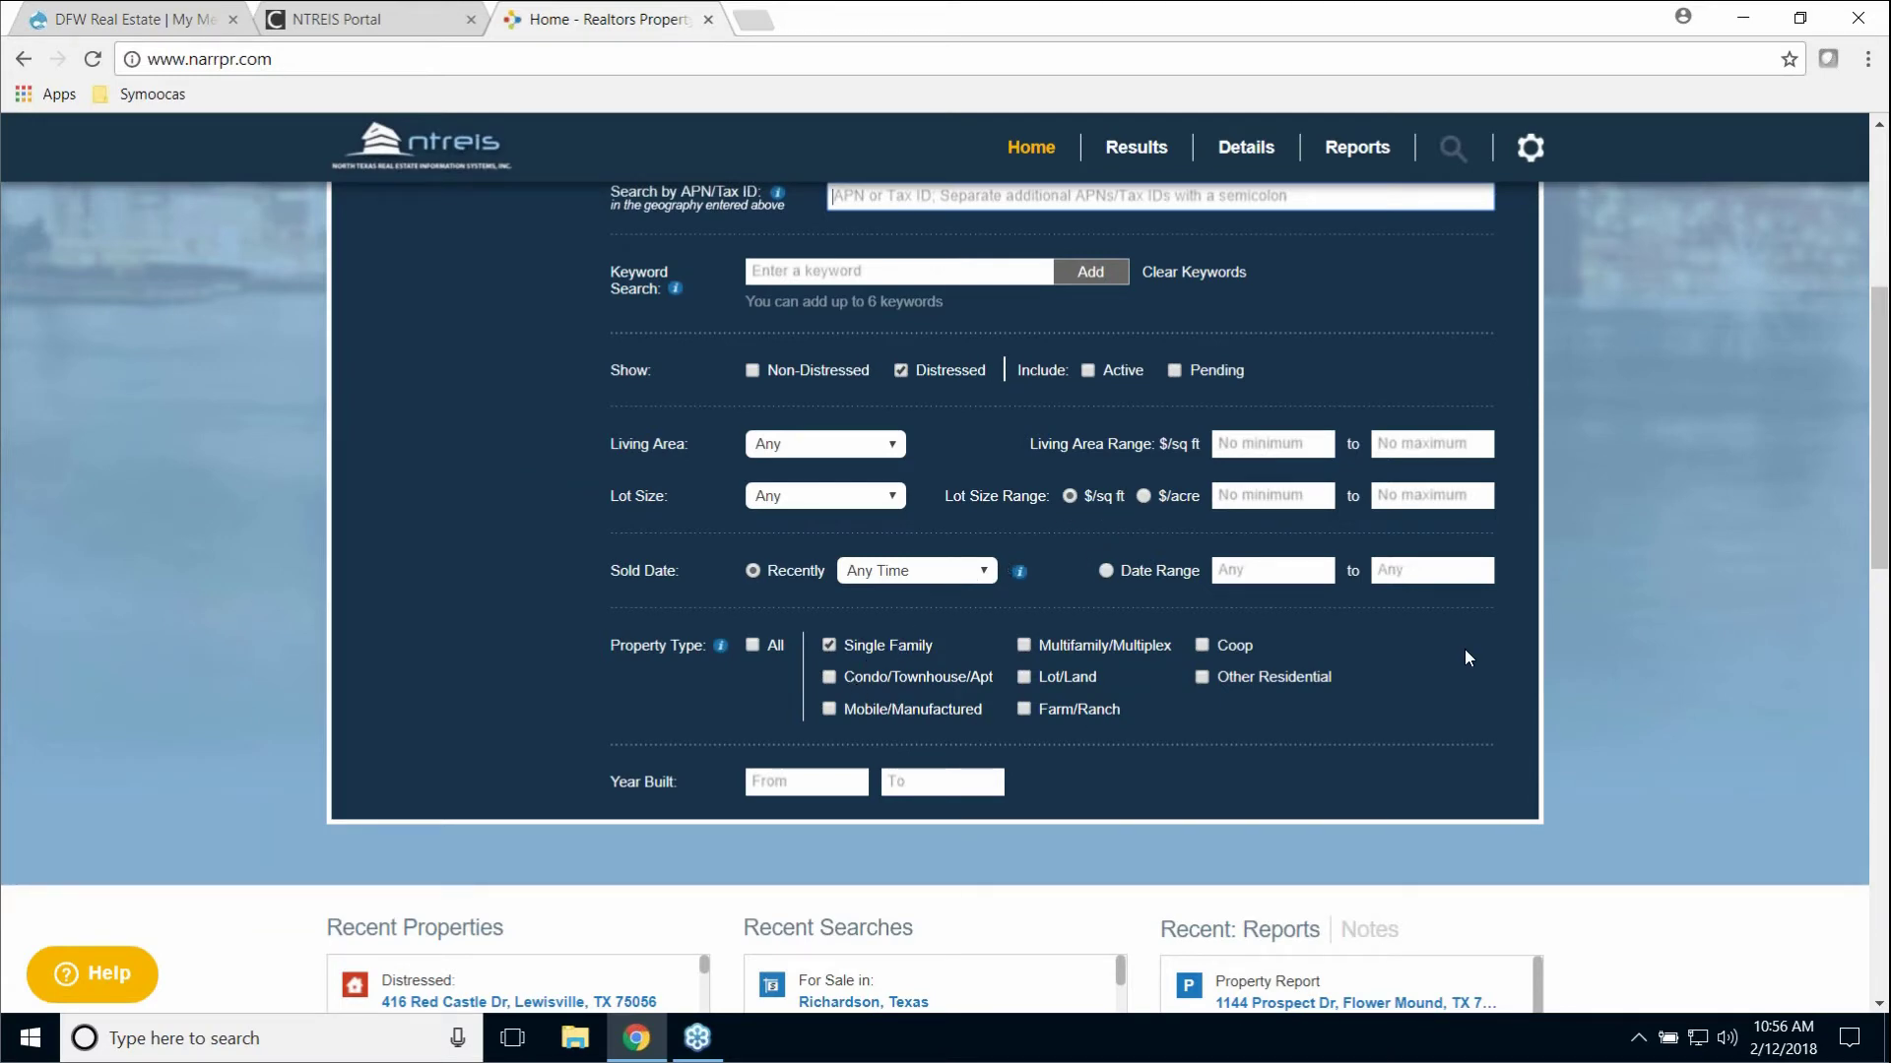
{"action": "scroll", "coordinate": [1464, 646], "scroll_direction": "up", "scroll_amount": 5}
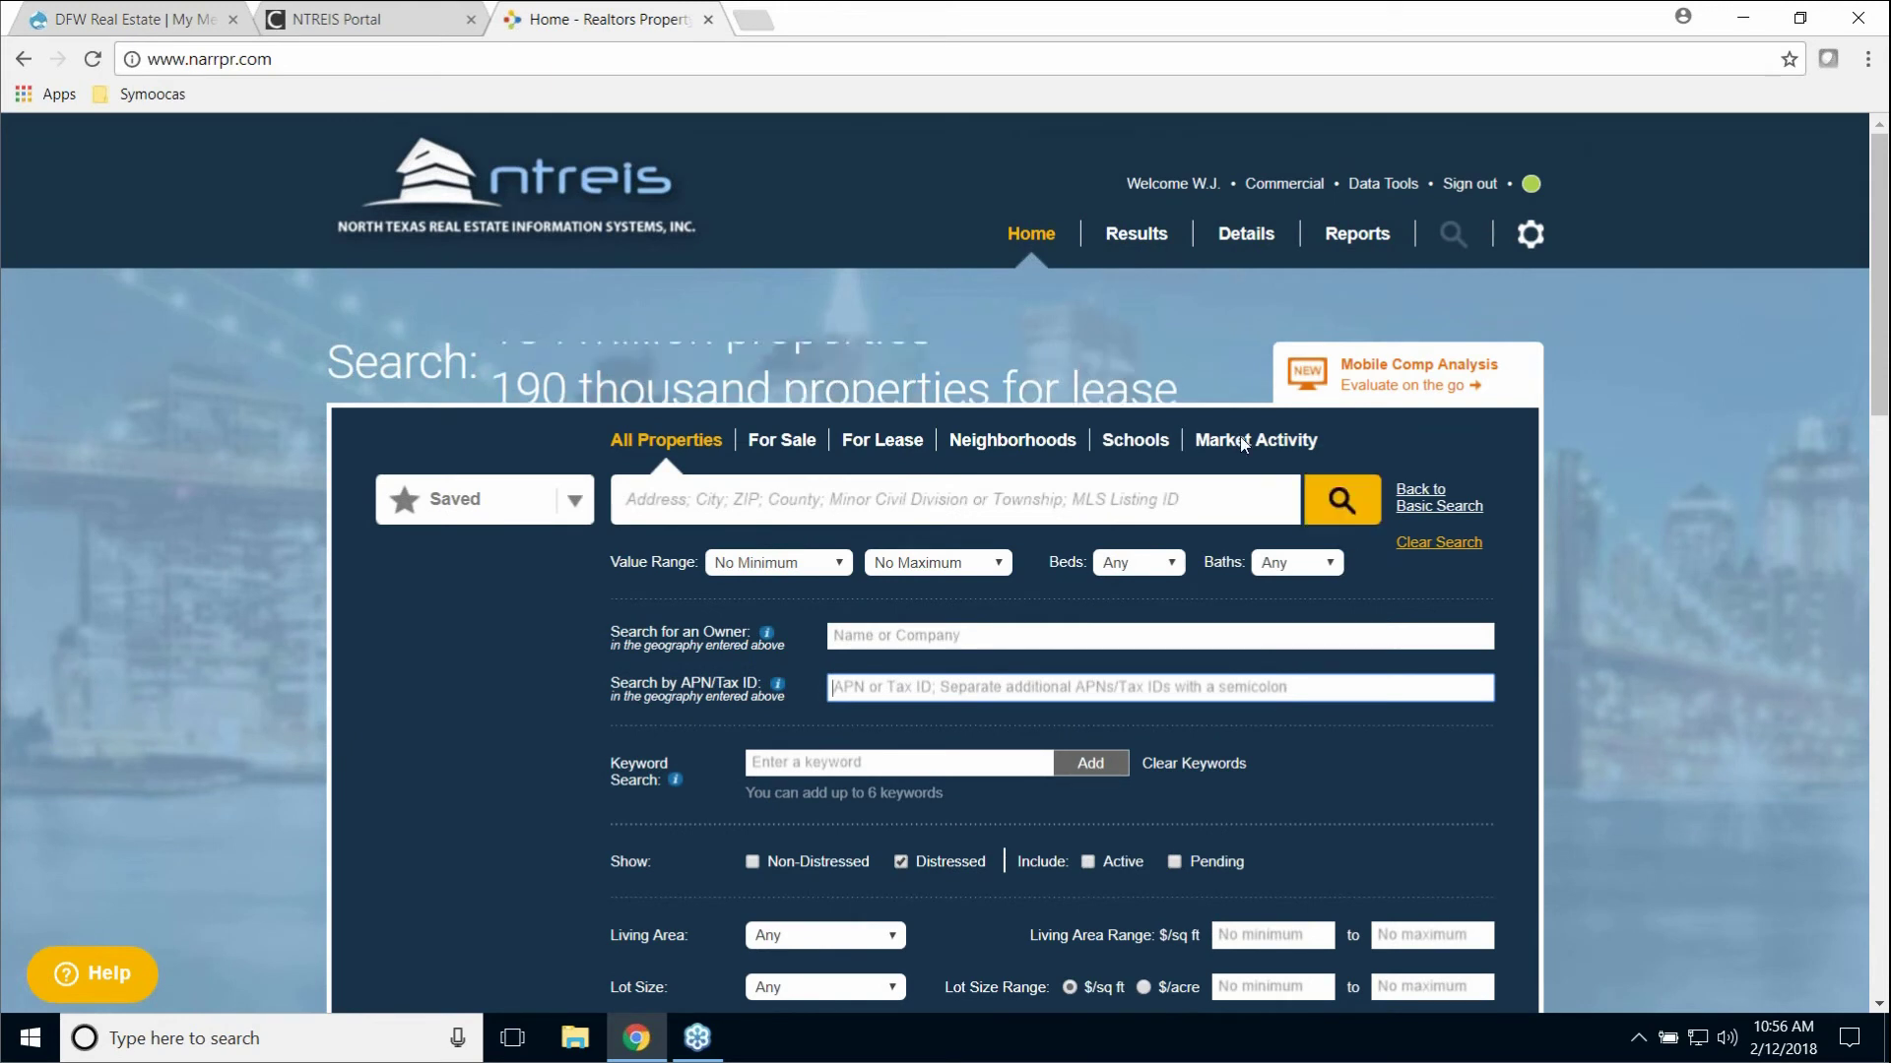
{"action": "left_click", "coordinate": [1027, 238]}
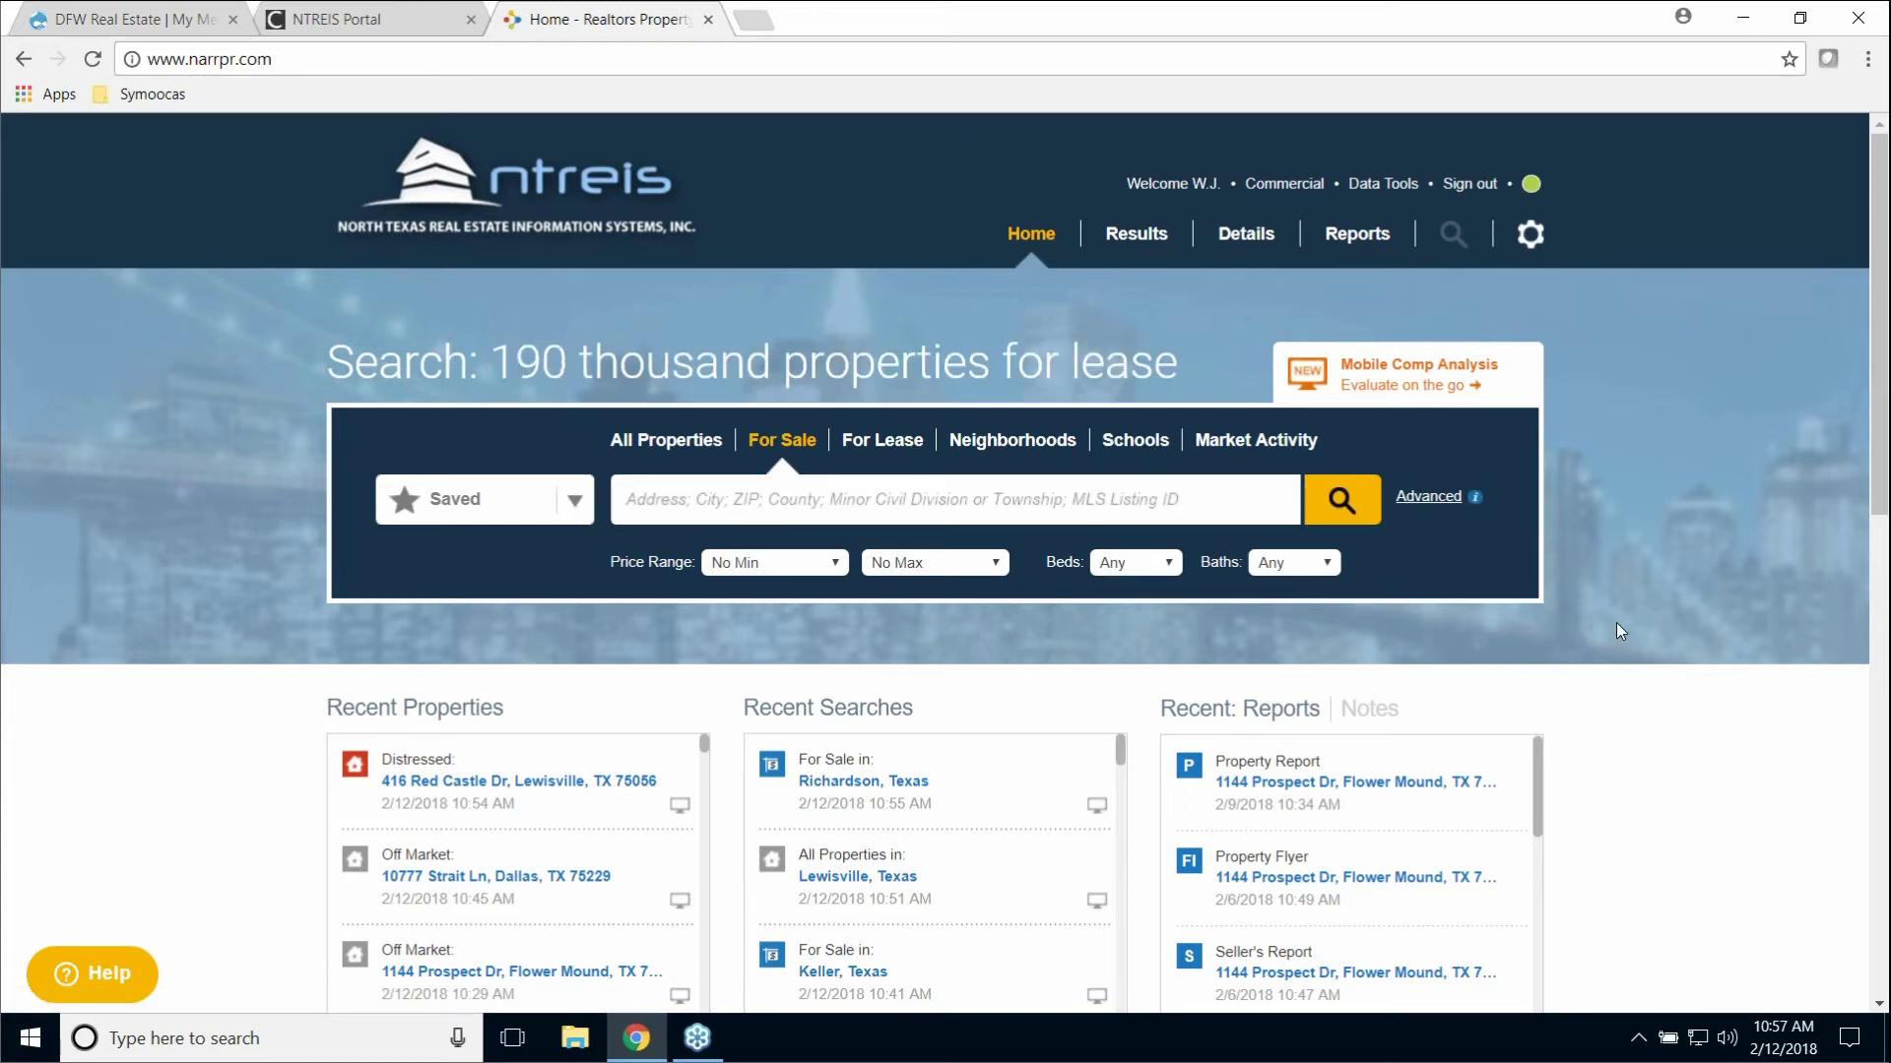
{"action": "scroll", "coordinate": [1632, 622], "scroll_direction": "down", "scroll_amount": 3}
{"action": "scroll", "coordinate": [1641, 625], "scroll_direction": "down", "scroll_amount": 5}
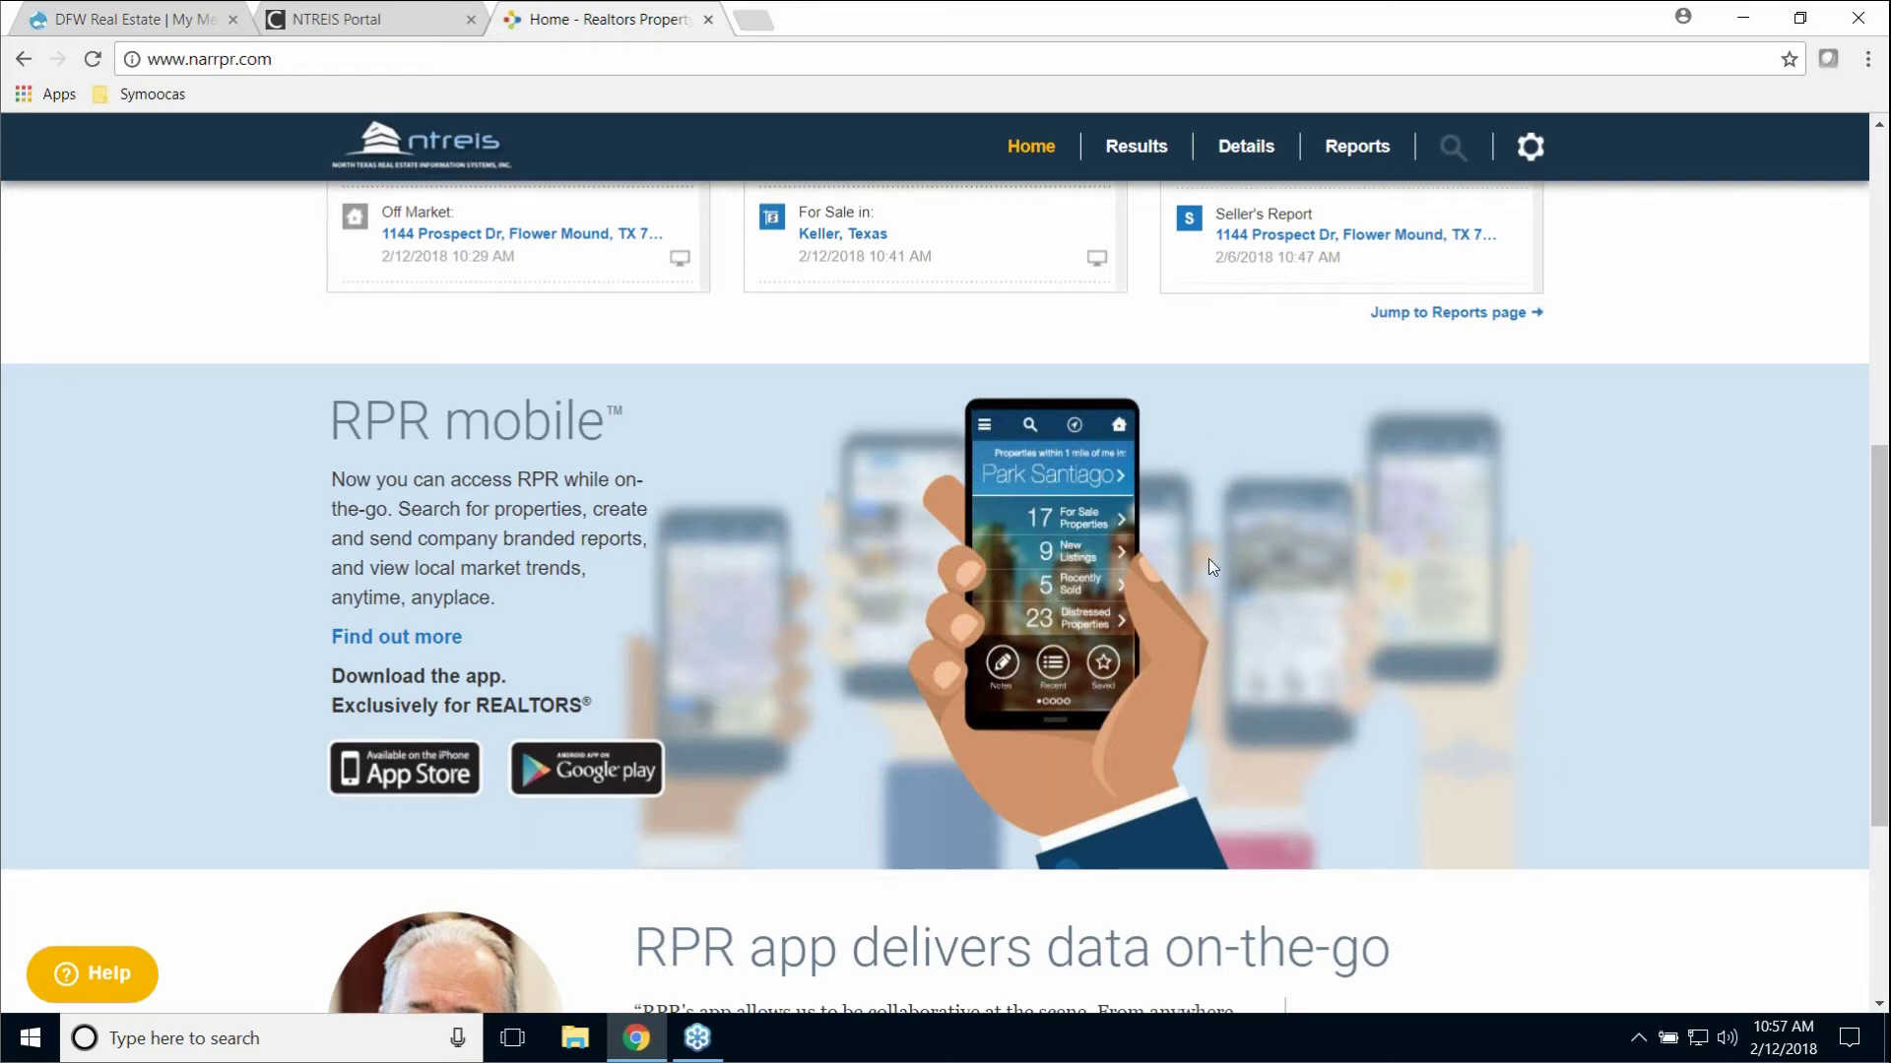
{"action": "scroll", "coordinate": [1091, 518], "scroll_direction": "down", "scroll_amount": 1}
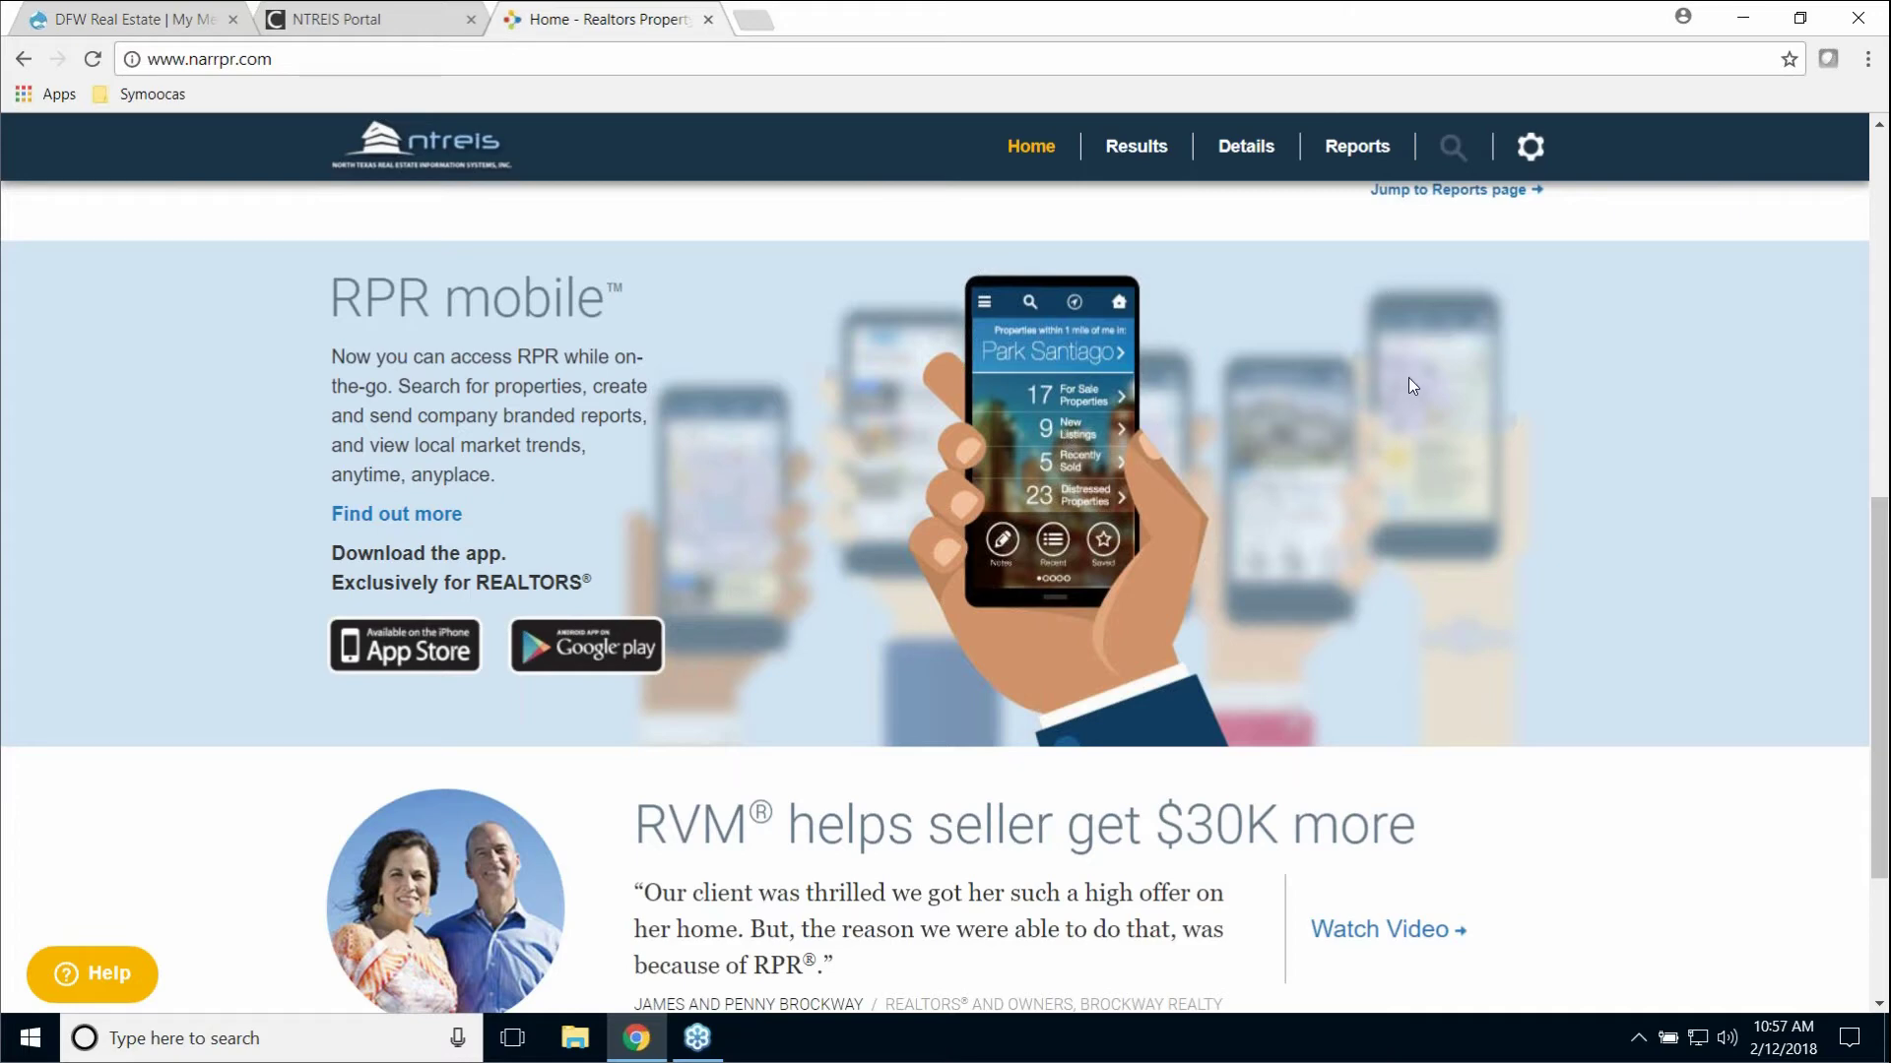
{"action": "scroll", "coordinate": [1408, 376], "scroll_direction": "down", "scroll_amount": 3}
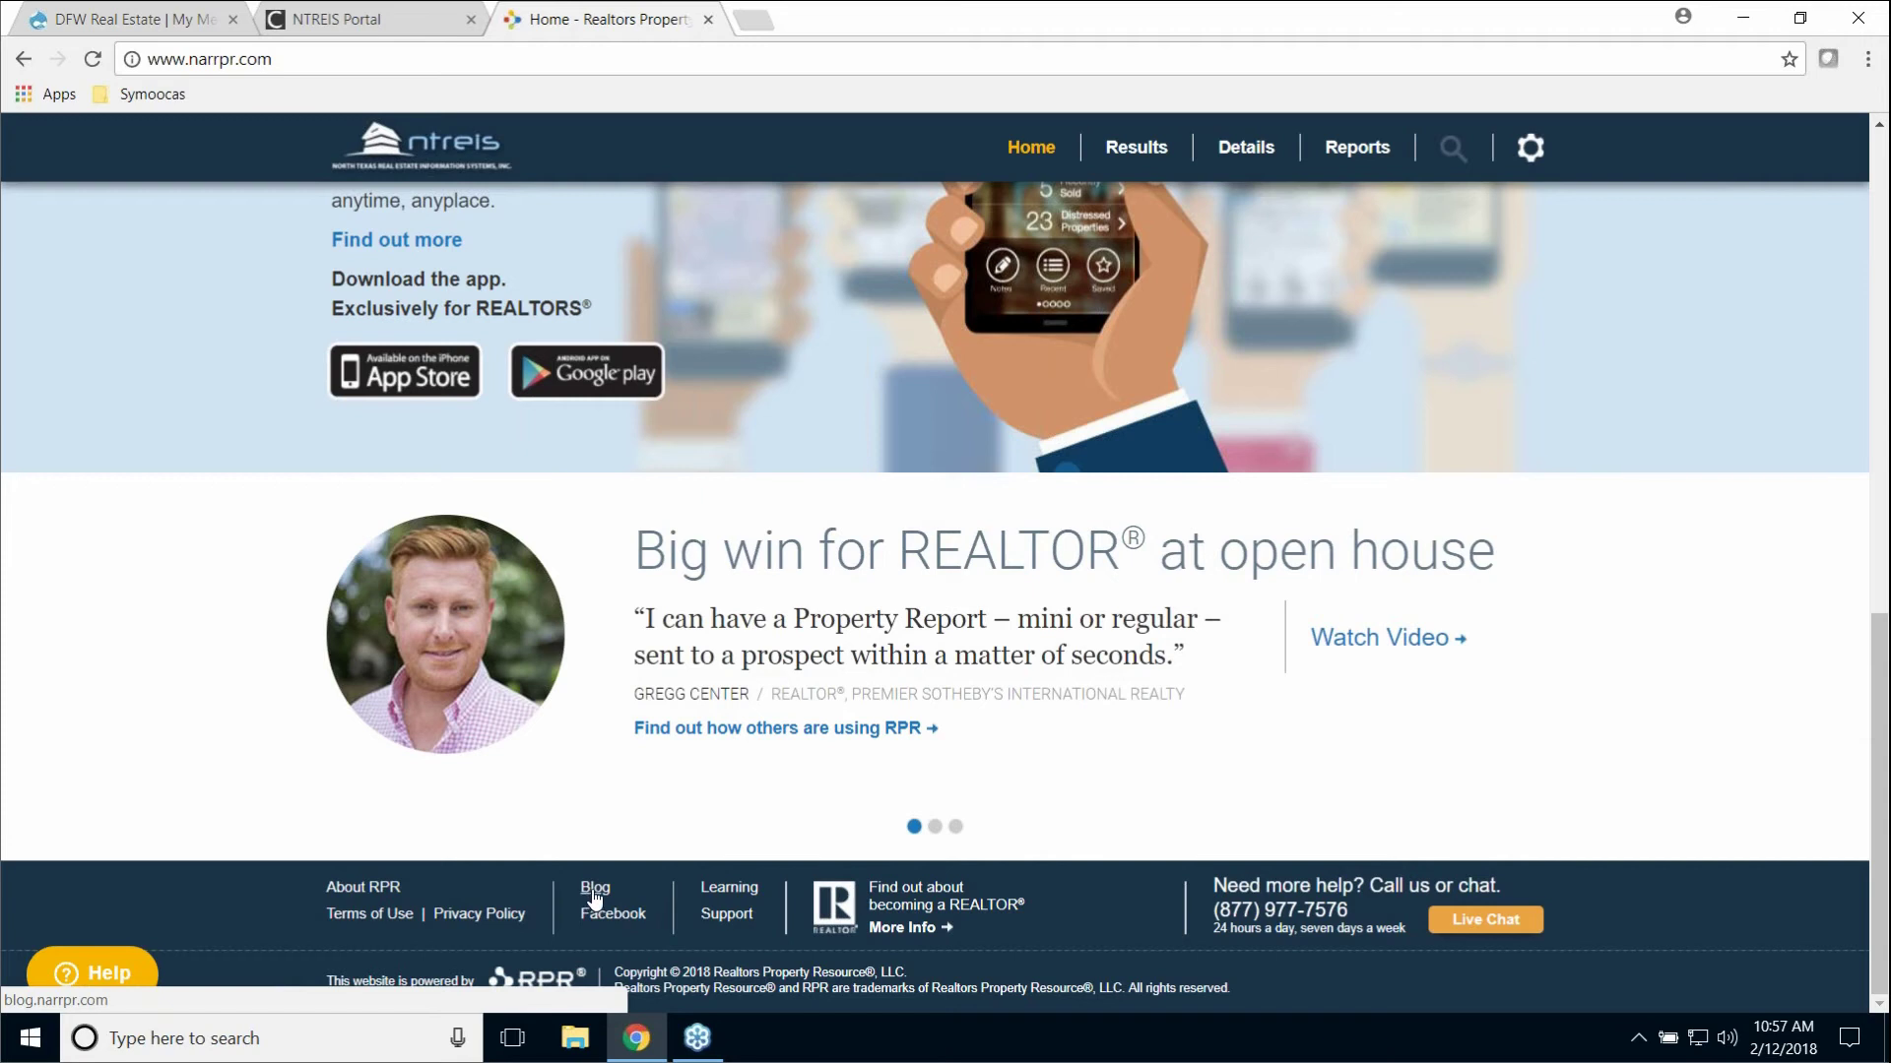
Step: Leave RPR for the RPR Blog and open its training section
{"action": "left_click", "coordinate": [593, 892]}
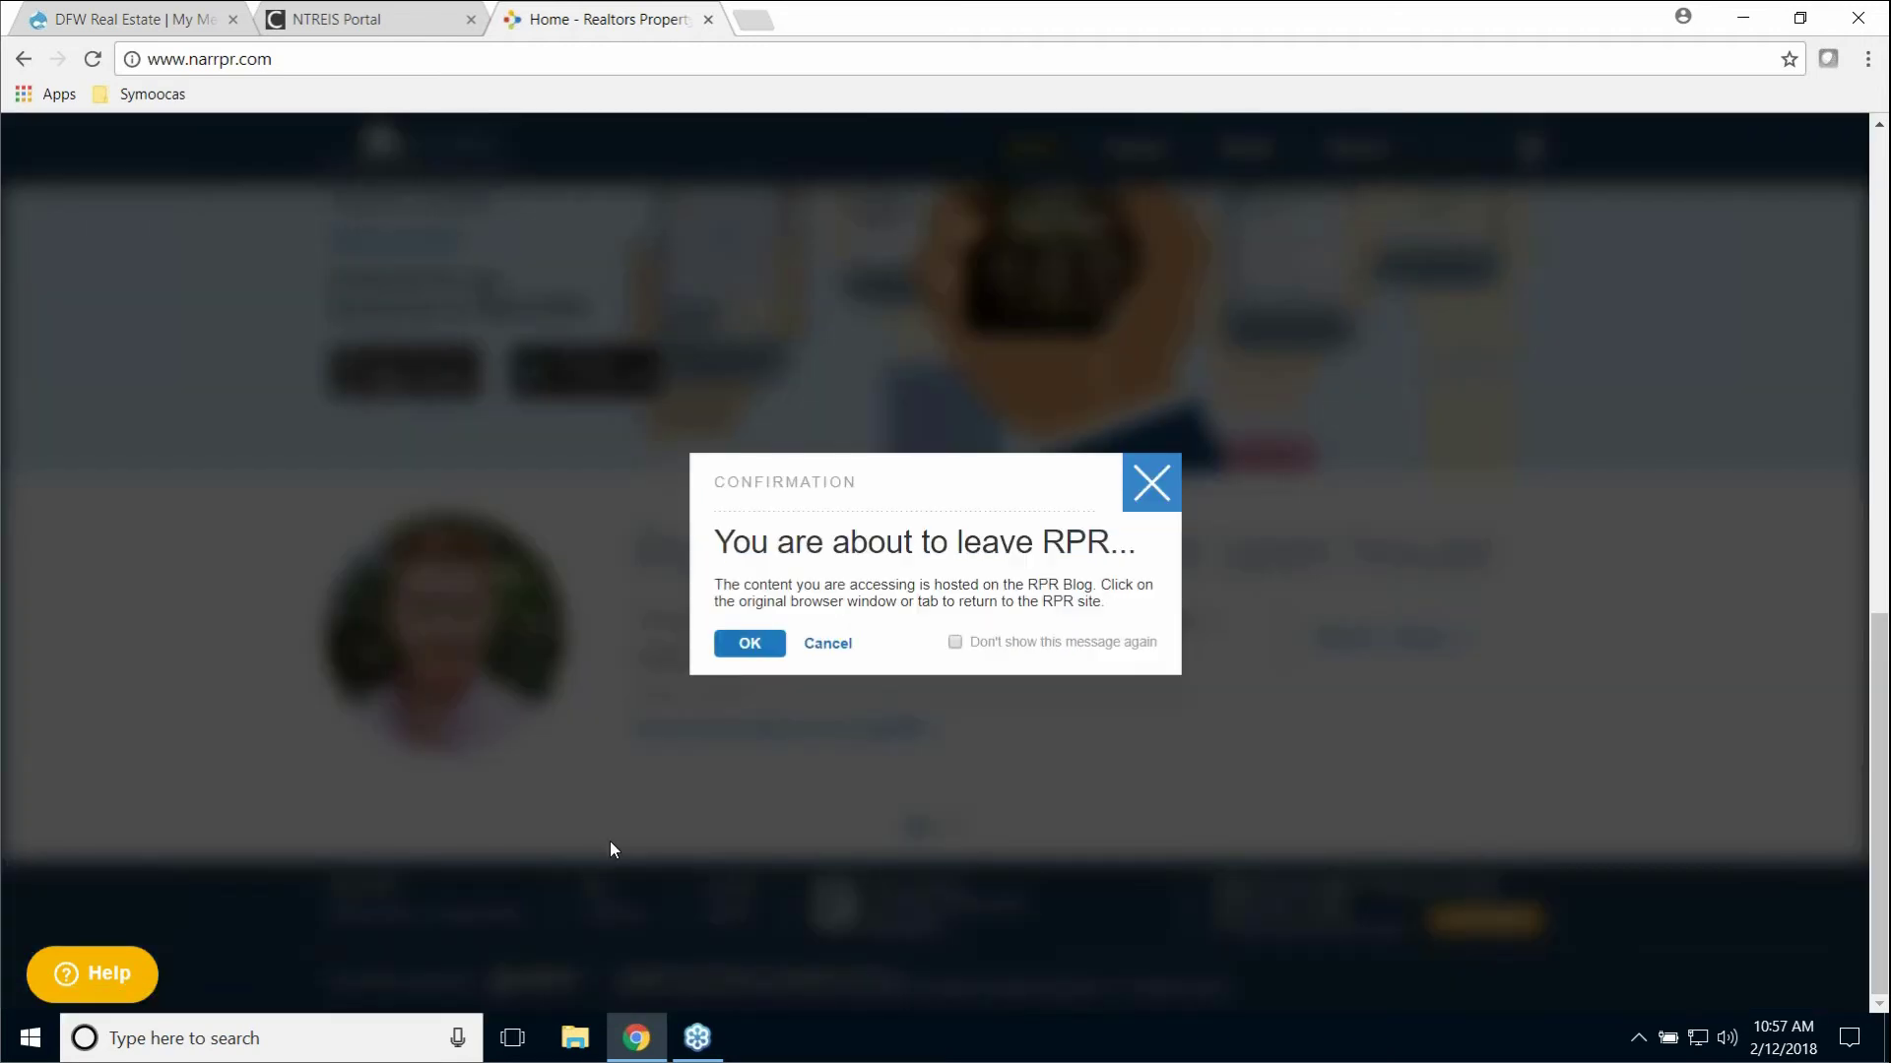
{"action": "left_click", "coordinate": [750, 645]}
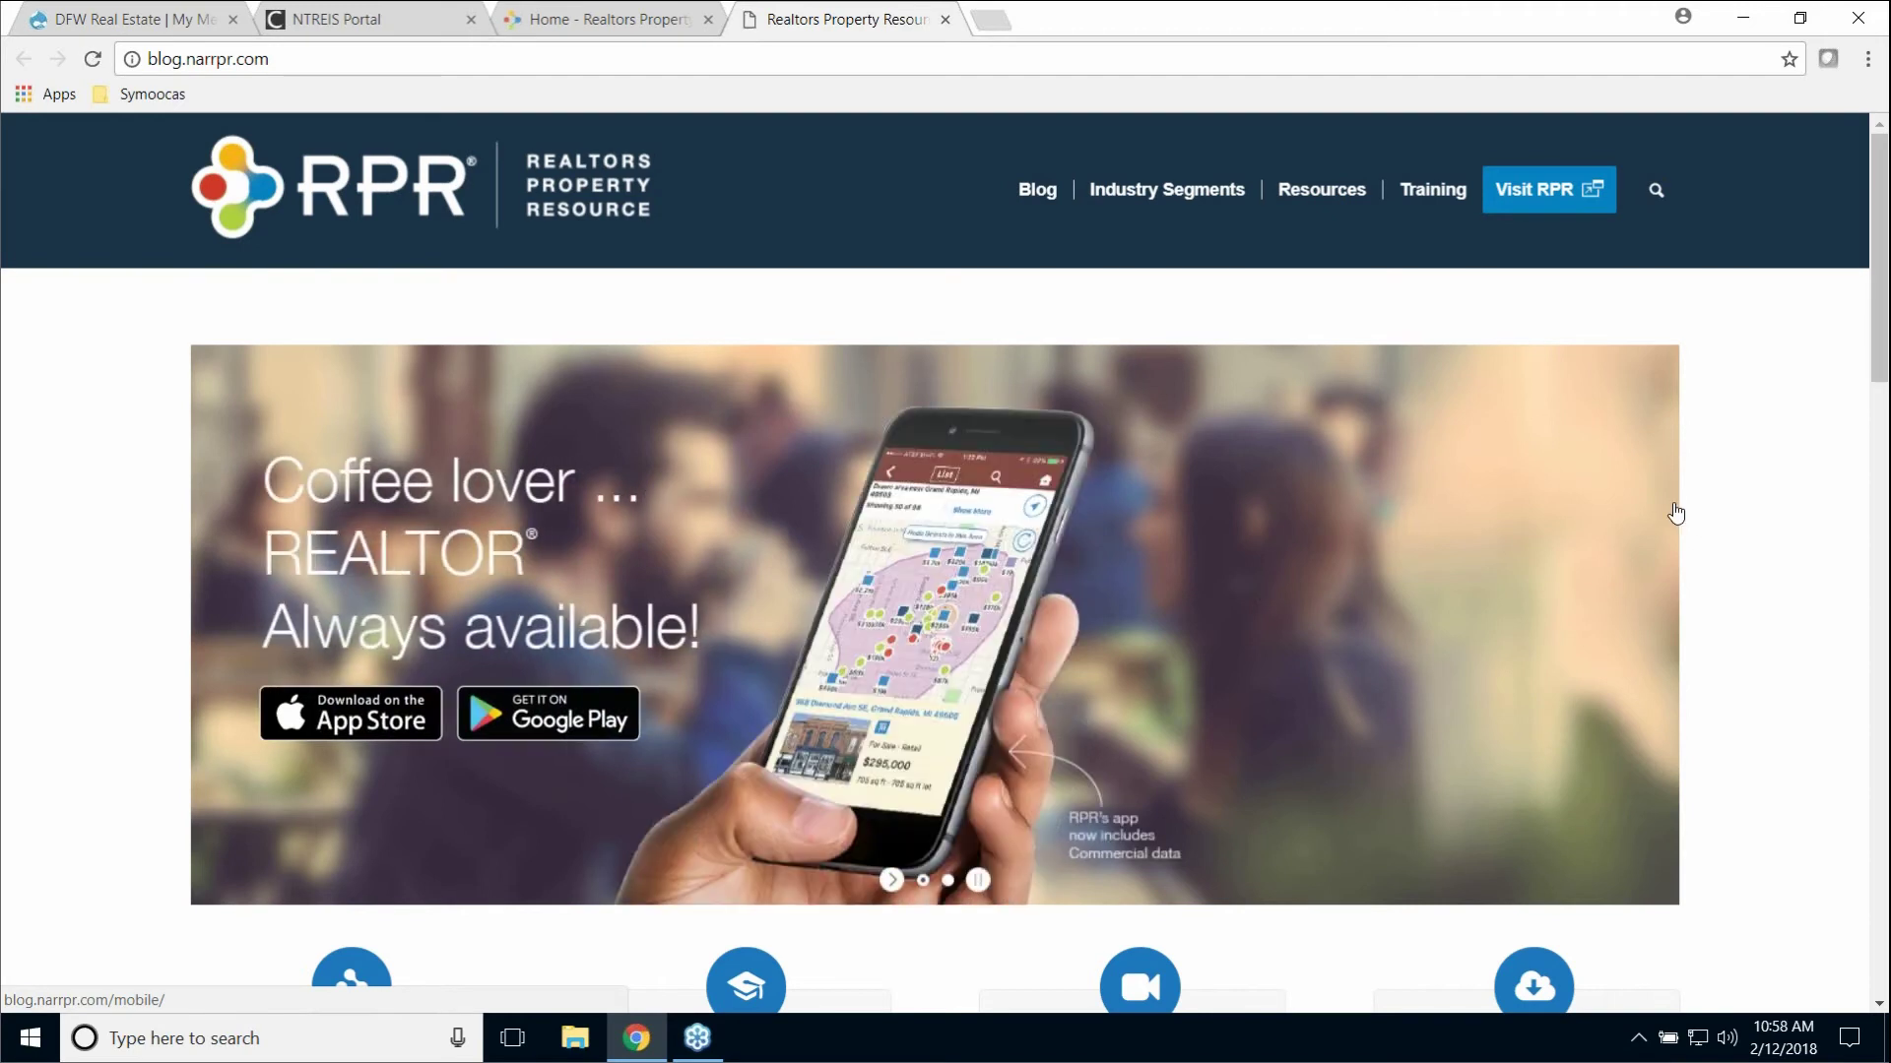
{"action": "scroll", "coordinate": [1842, 472], "scroll_direction": "down", "scroll_amount": 1}
{"action": "scroll", "coordinate": [1841, 473], "scroll_direction": "down", "scroll_amount": 2}
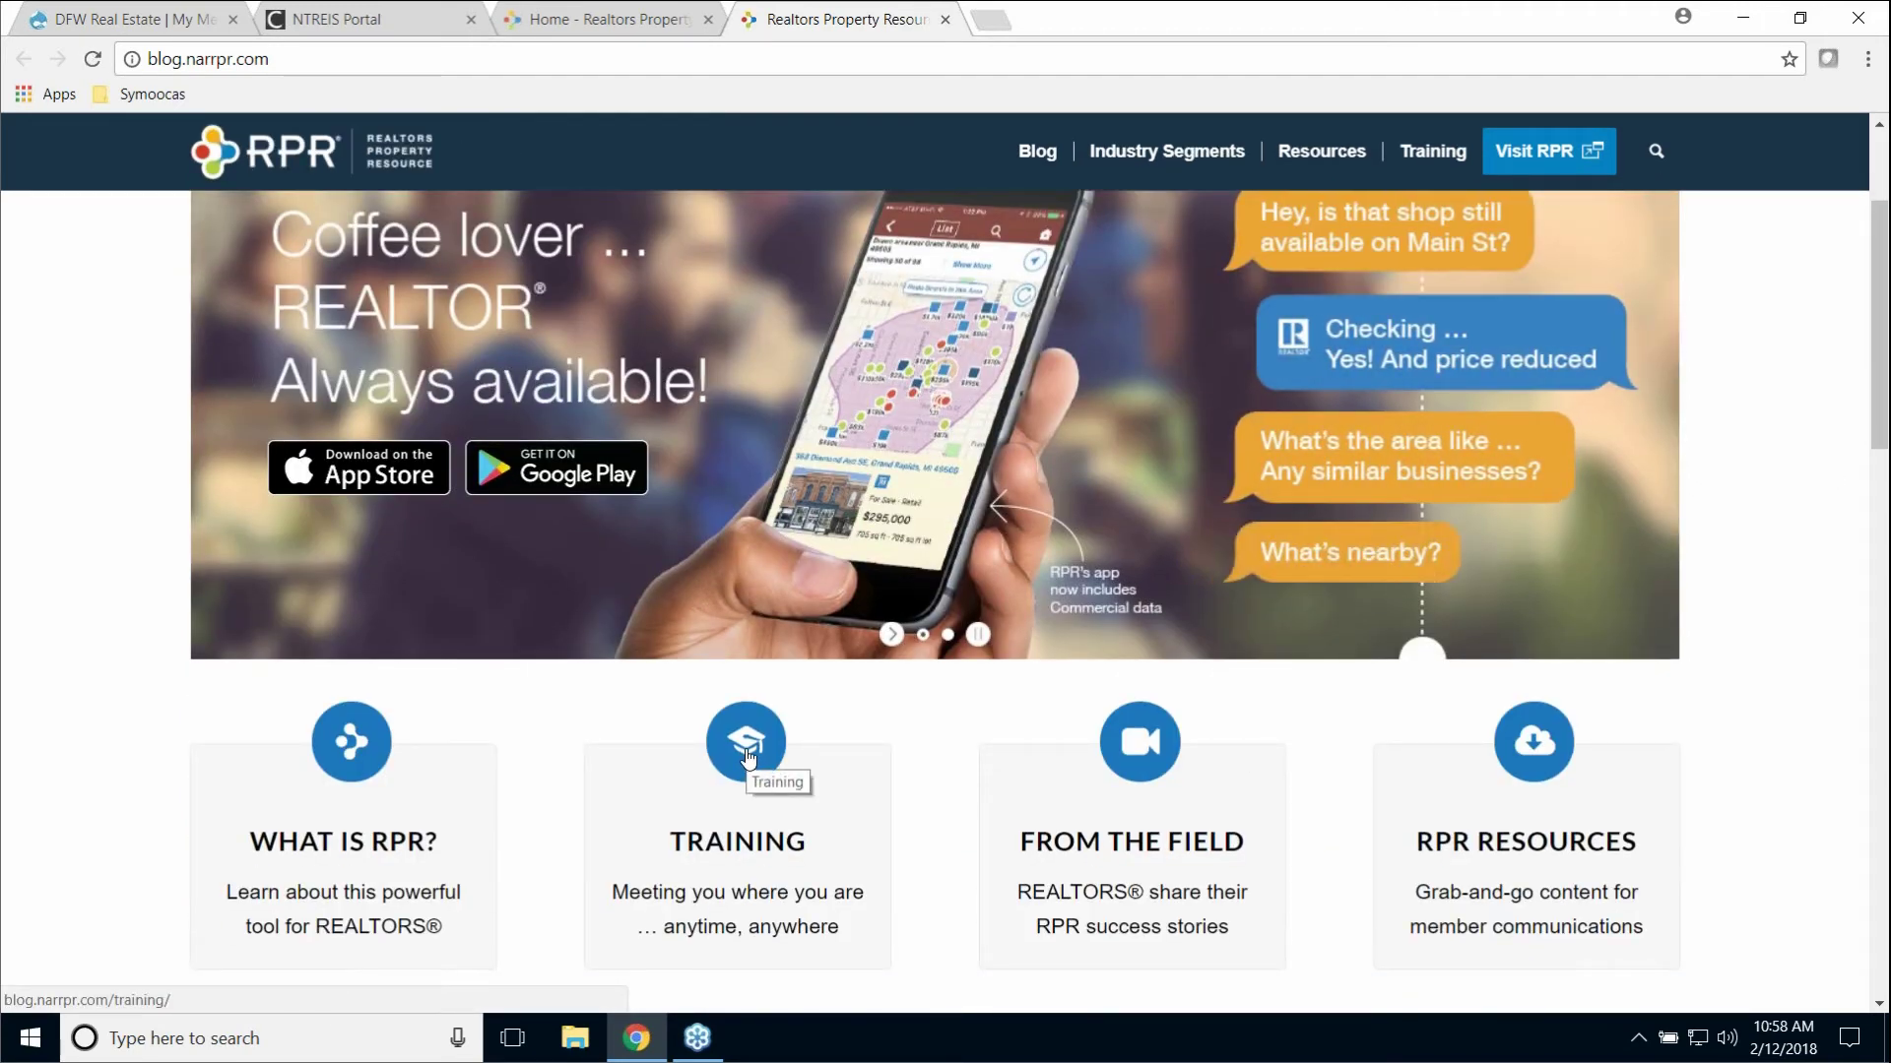
{"action": "left_click", "coordinate": [741, 749]}
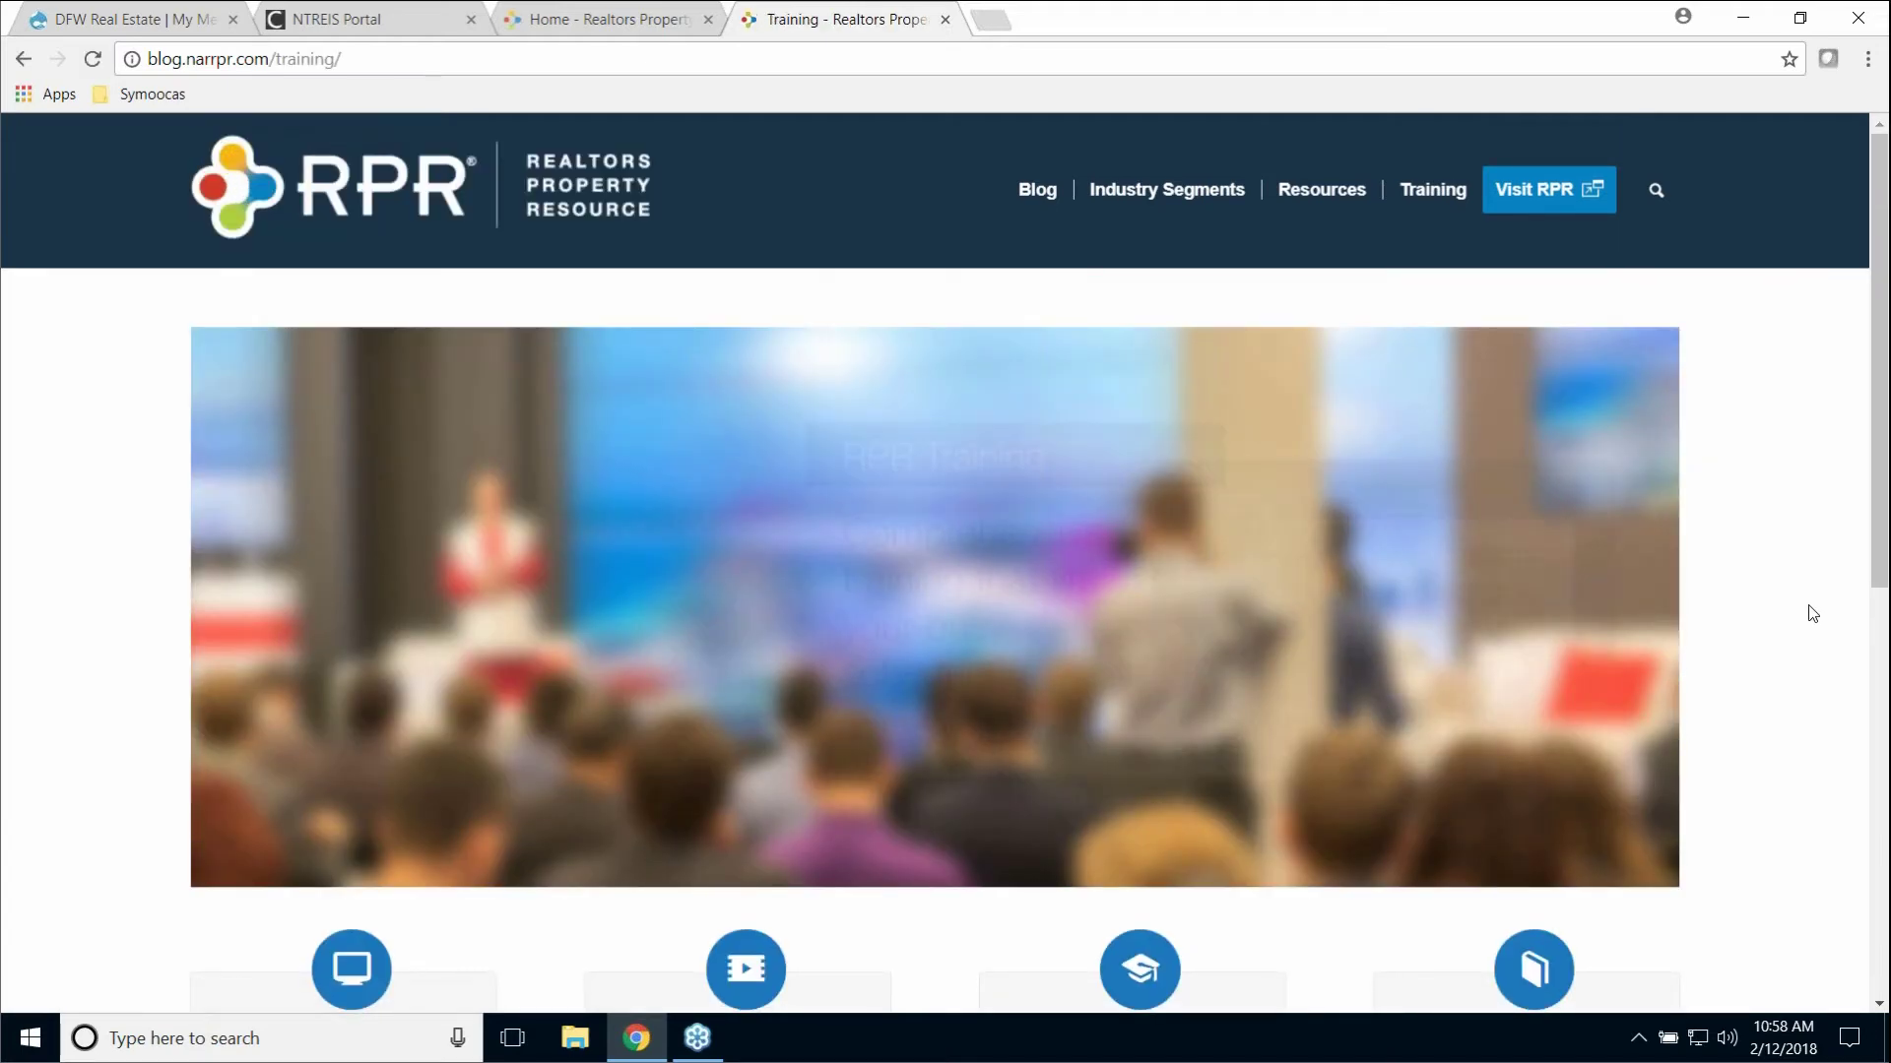
Step: Open the On-Demand video tutorials and filter them to Agent (13), browsing lessons like zipForm Integration
{"action": "scroll", "coordinate": [1806, 611], "scroll_direction": "down", "scroll_amount": 1}
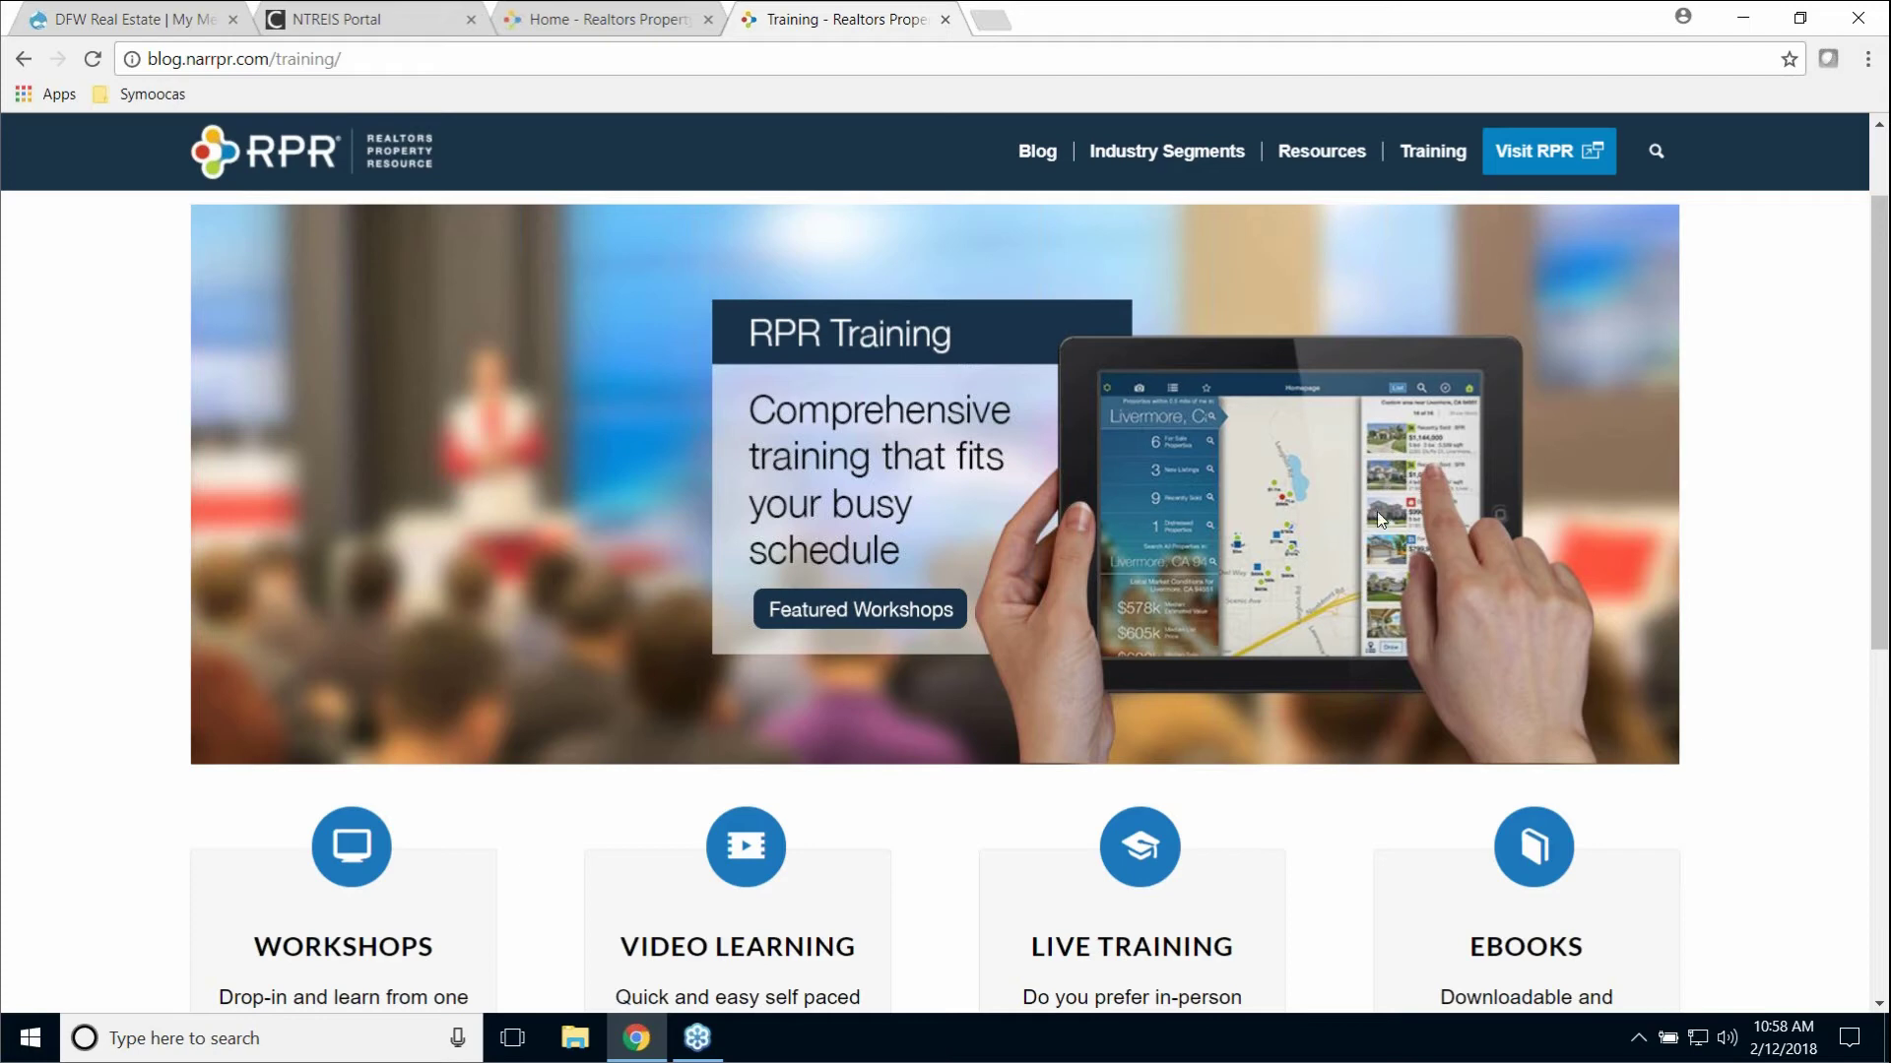
{"action": "scroll", "coordinate": [1809, 545], "scroll_direction": "down", "scroll_amount": 2}
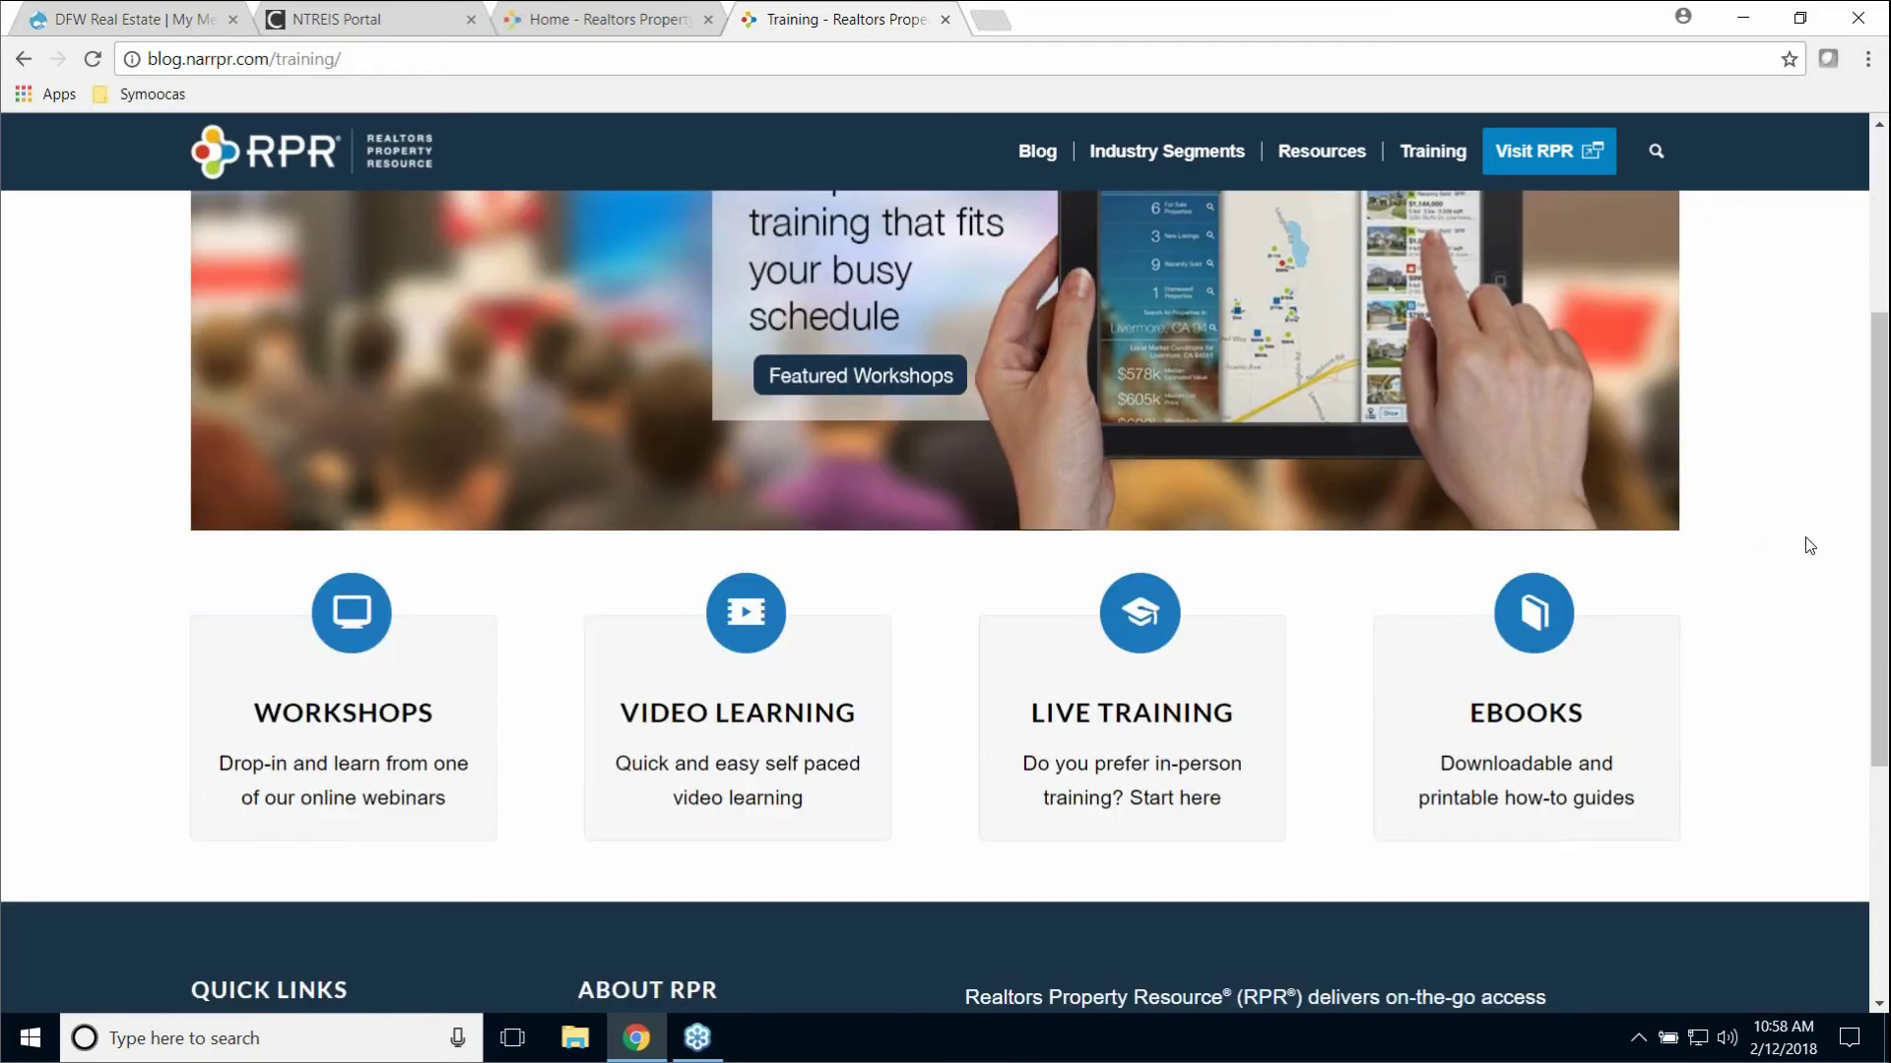
{"action": "left_click", "coordinate": [748, 607]}
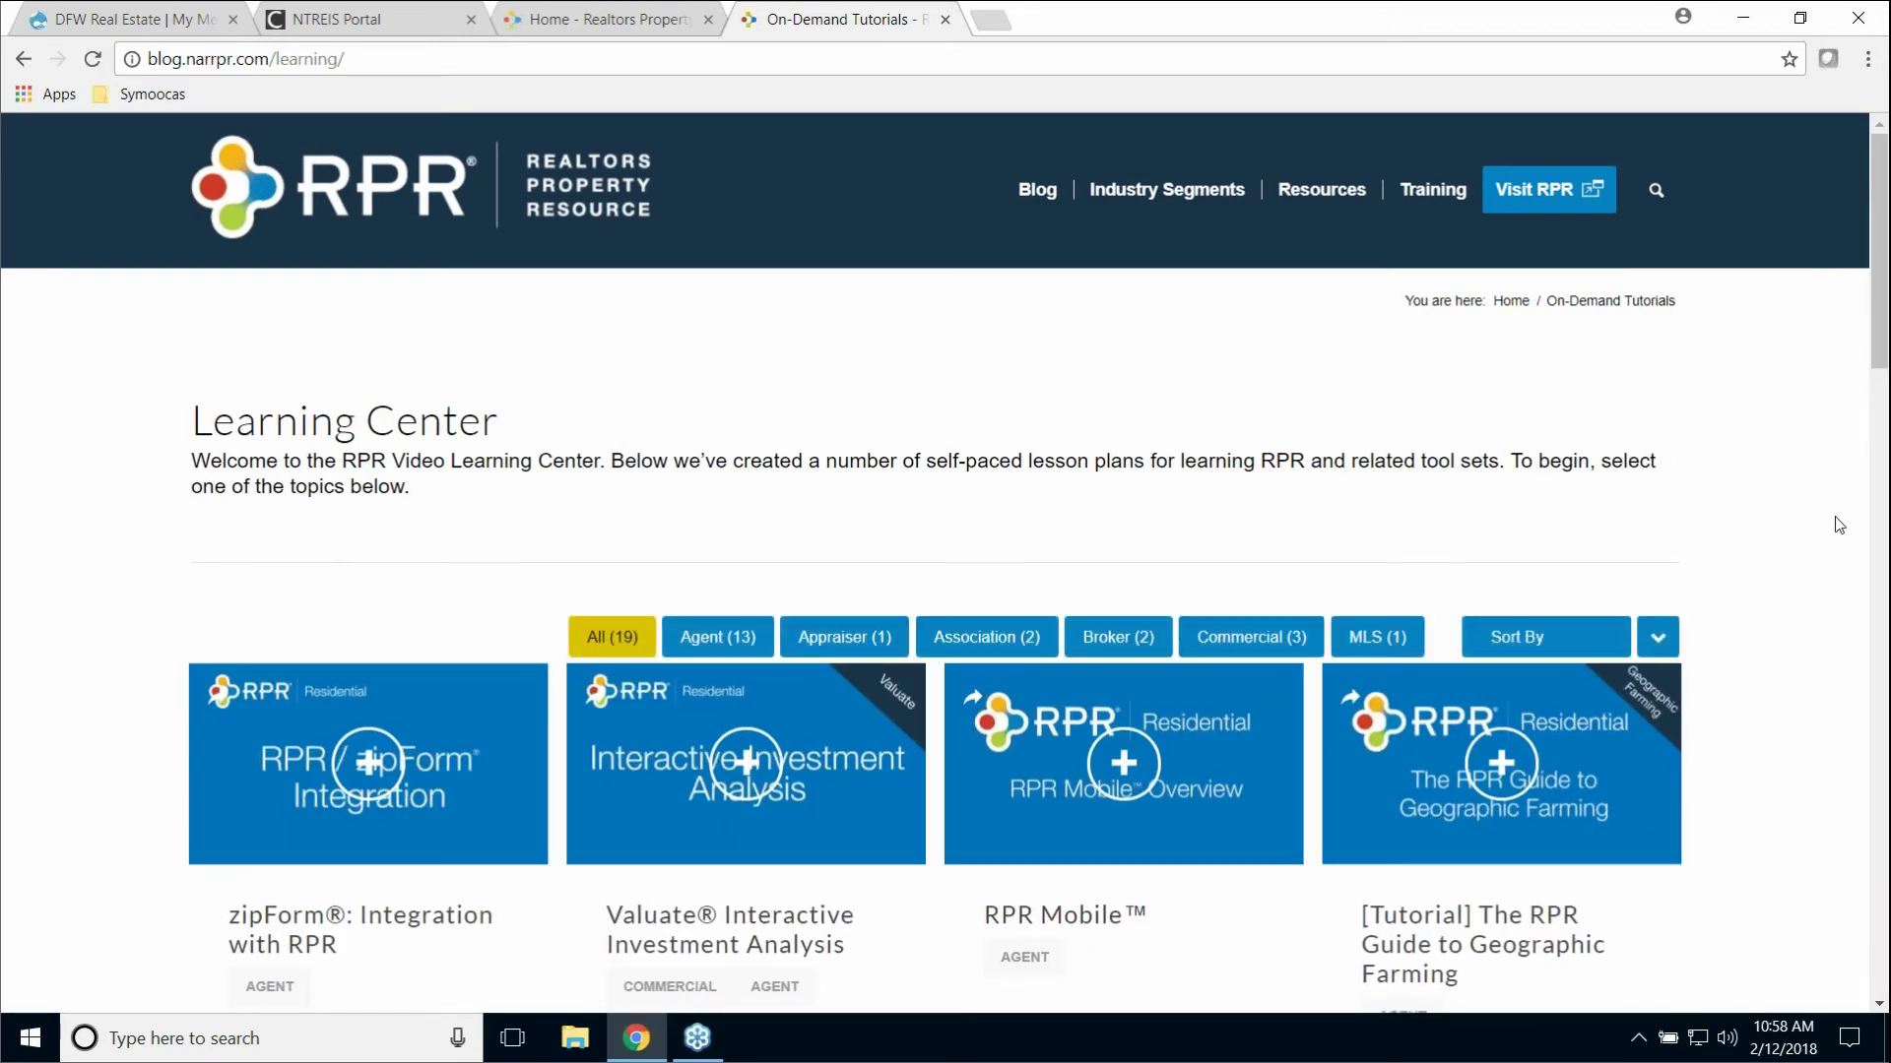
{"action": "scroll", "coordinate": [1832, 526], "scroll_direction": "down", "scroll_amount": 3}
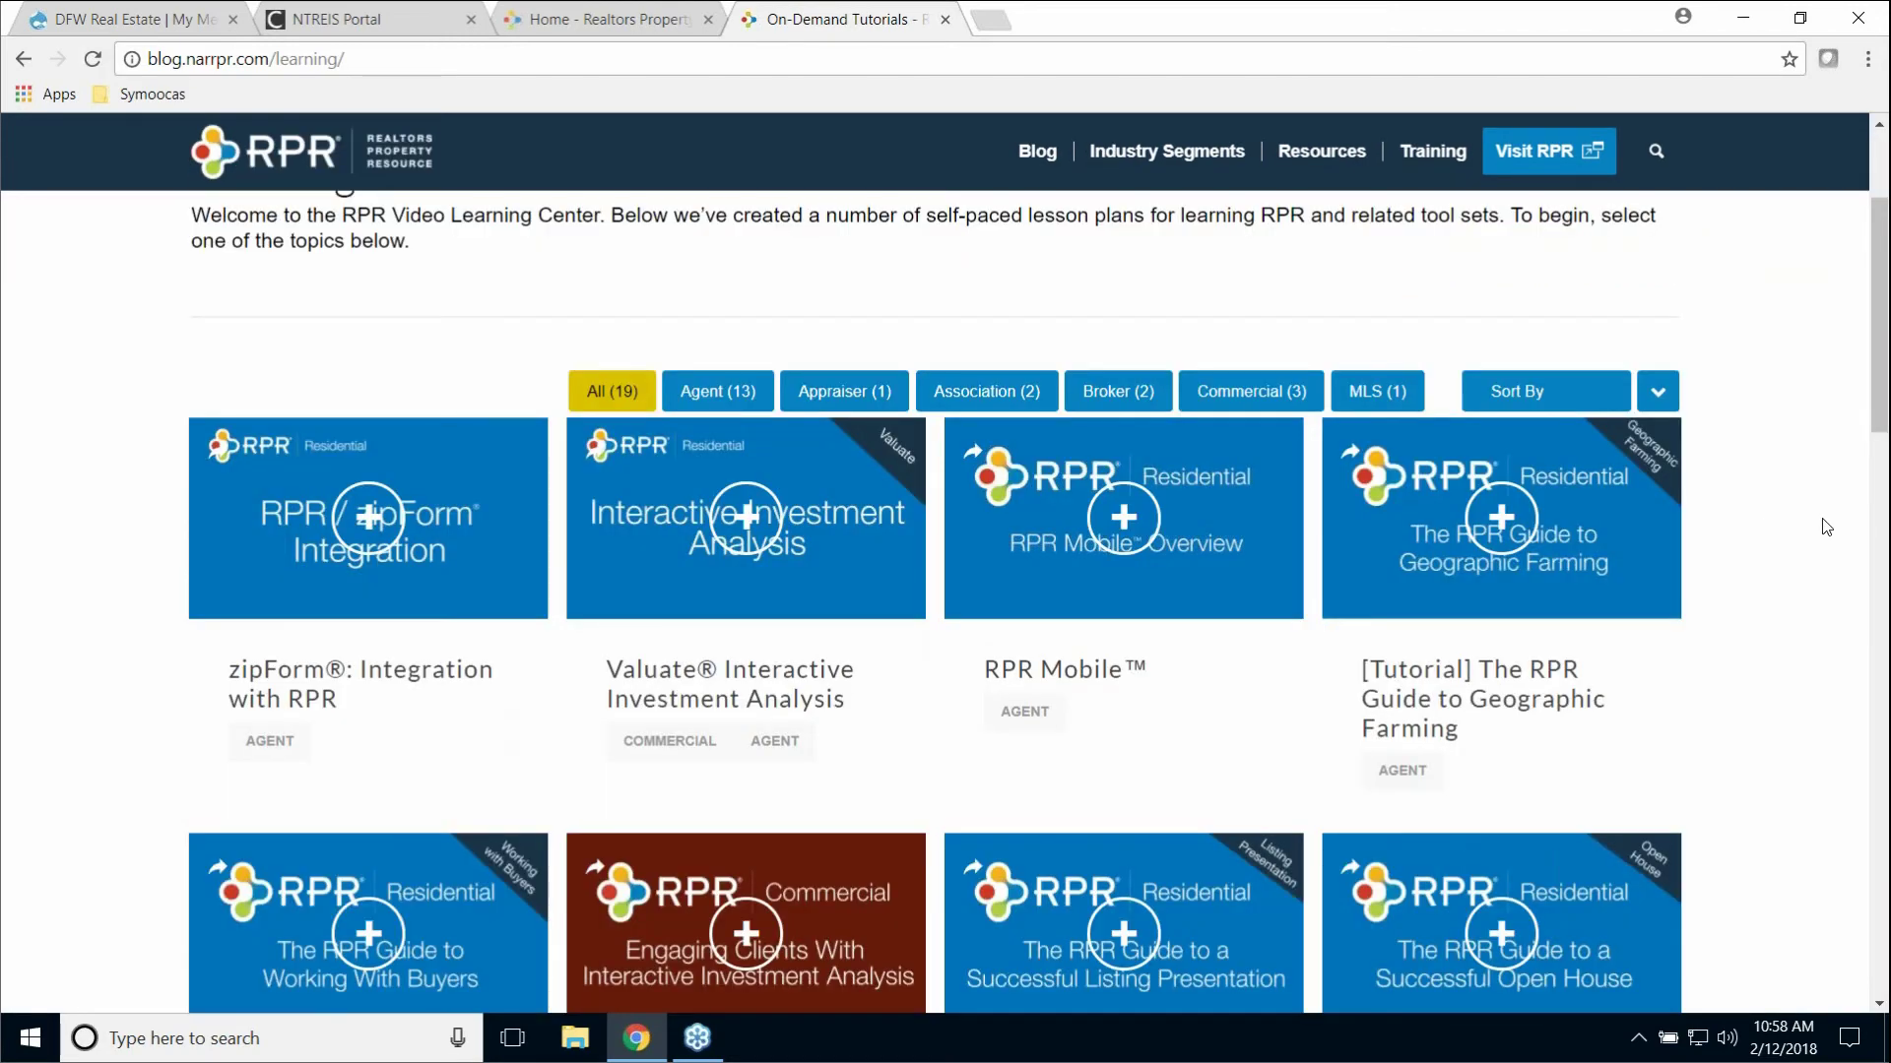
{"action": "left_click", "coordinate": [714, 397]}
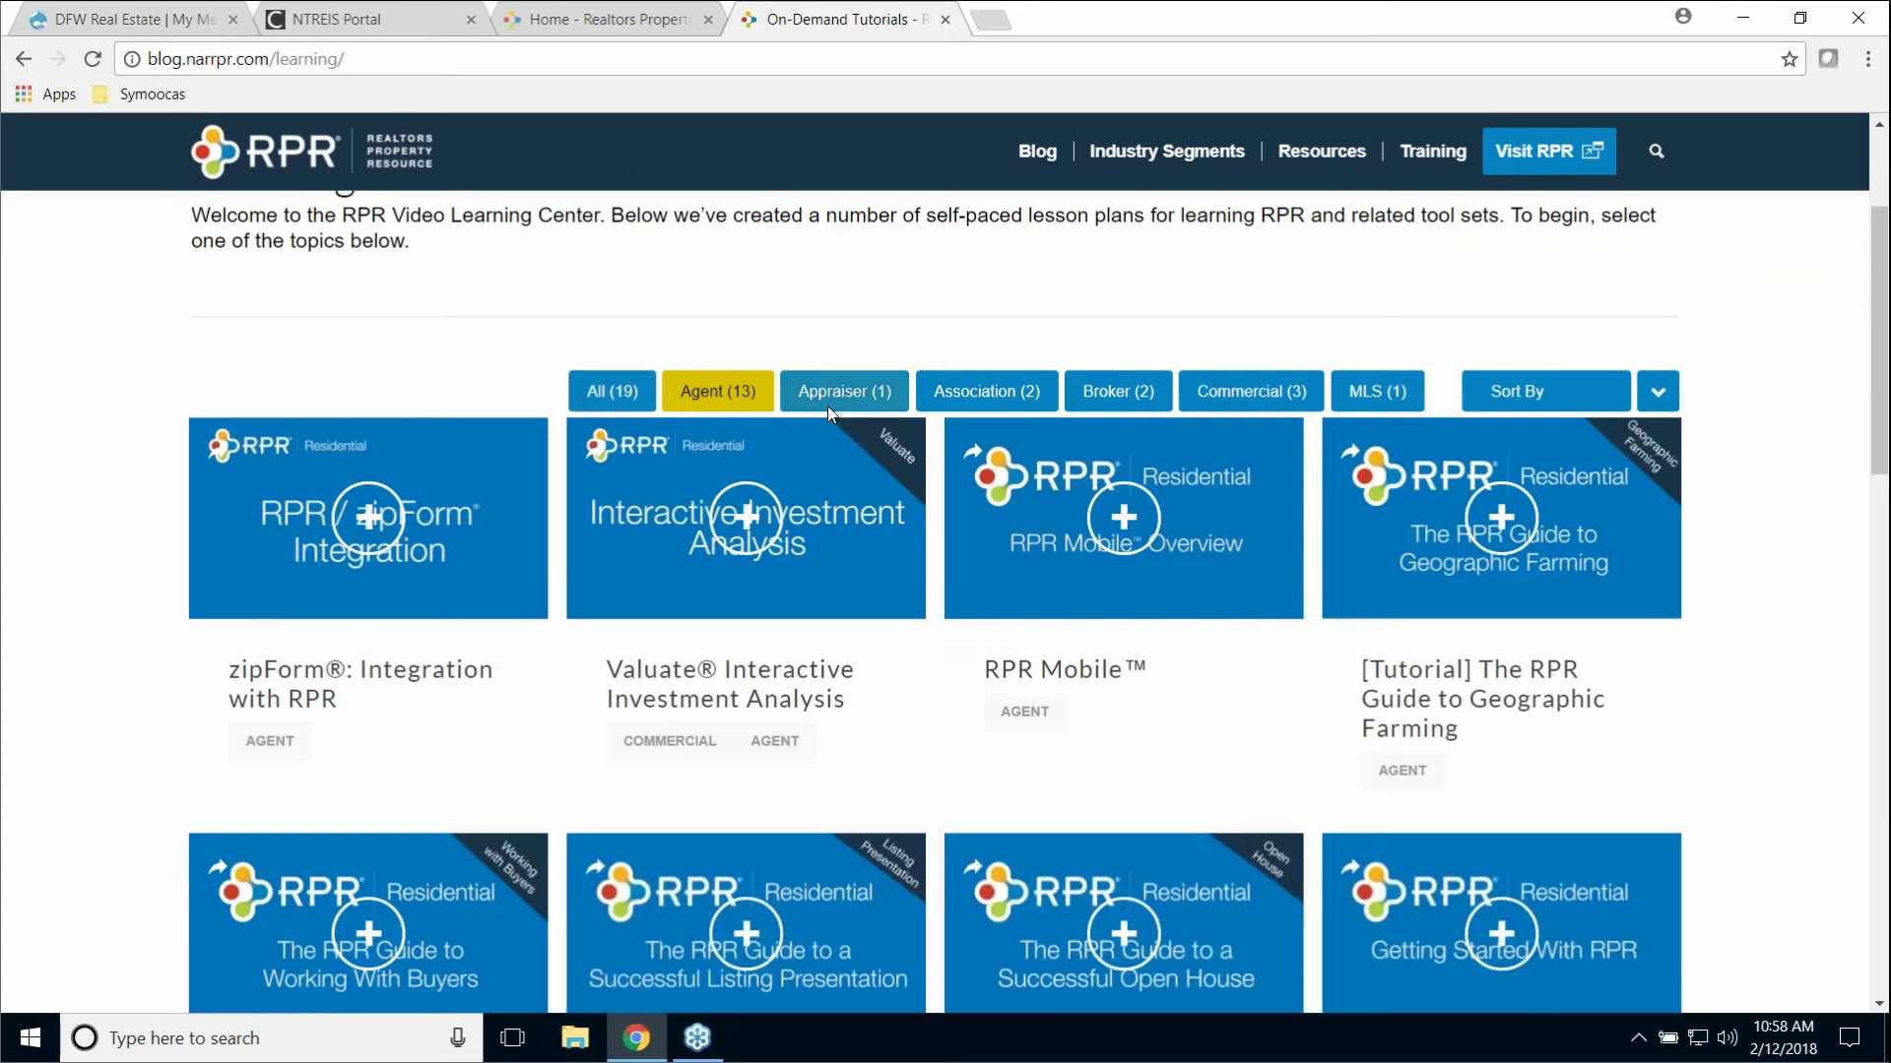
{"action": "scroll", "coordinate": [1862, 508], "scroll_direction": "down", "scroll_amount": 1}
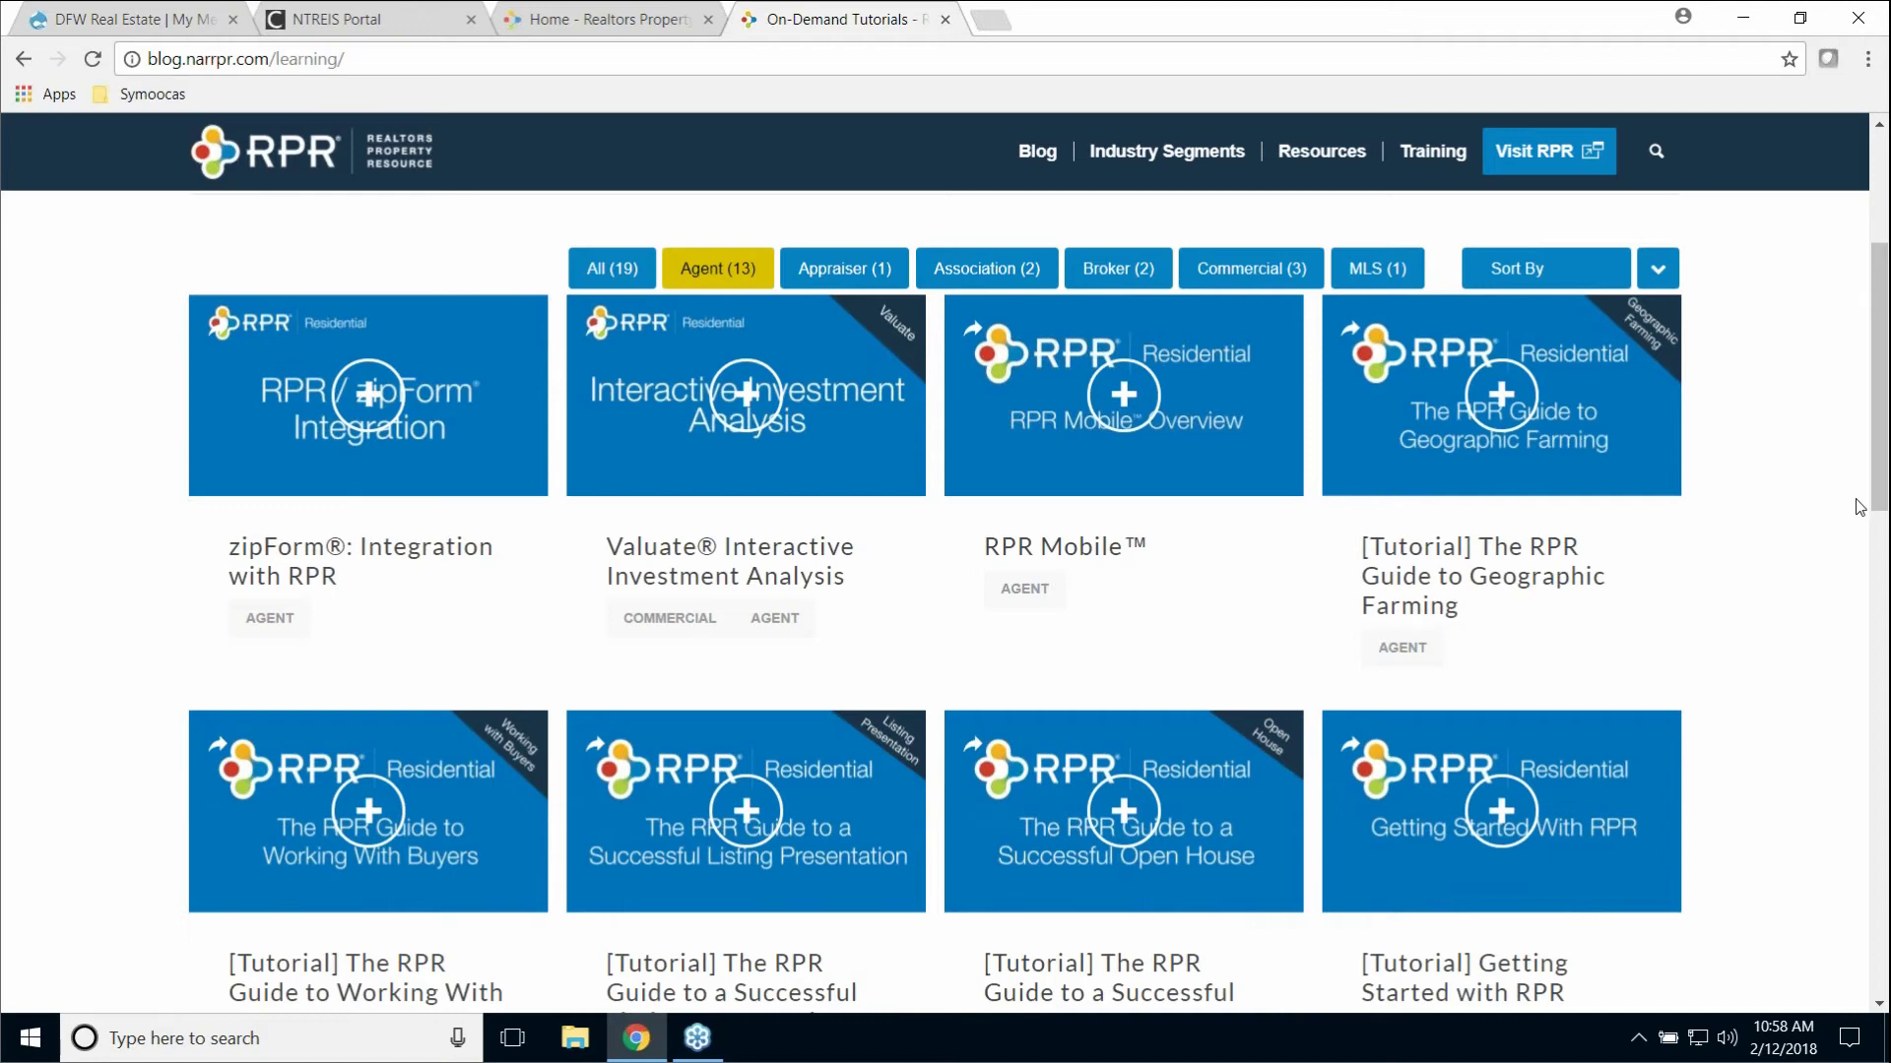
{"action": "scroll", "coordinate": [1860, 509], "scroll_direction": "down", "scroll_amount": 3}
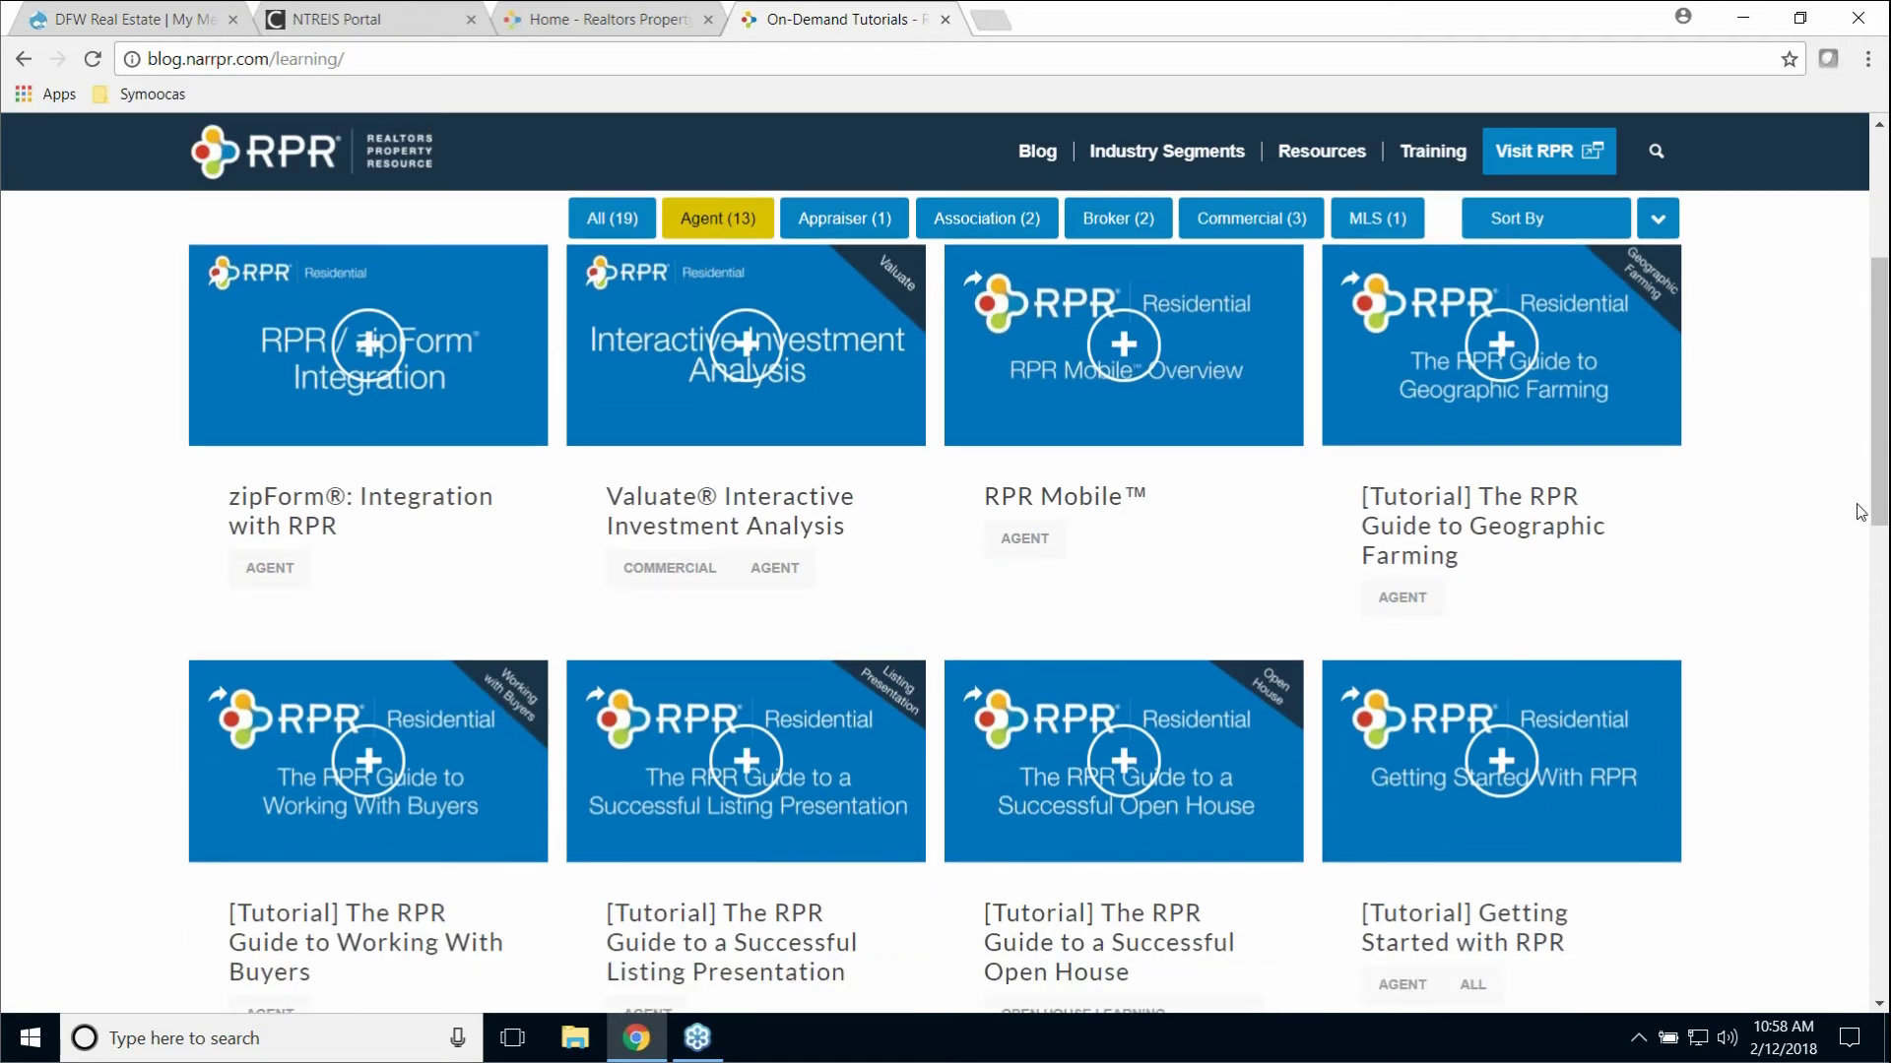
{"action": "scroll", "coordinate": [1861, 513], "scroll_direction": "down", "scroll_amount": 1}
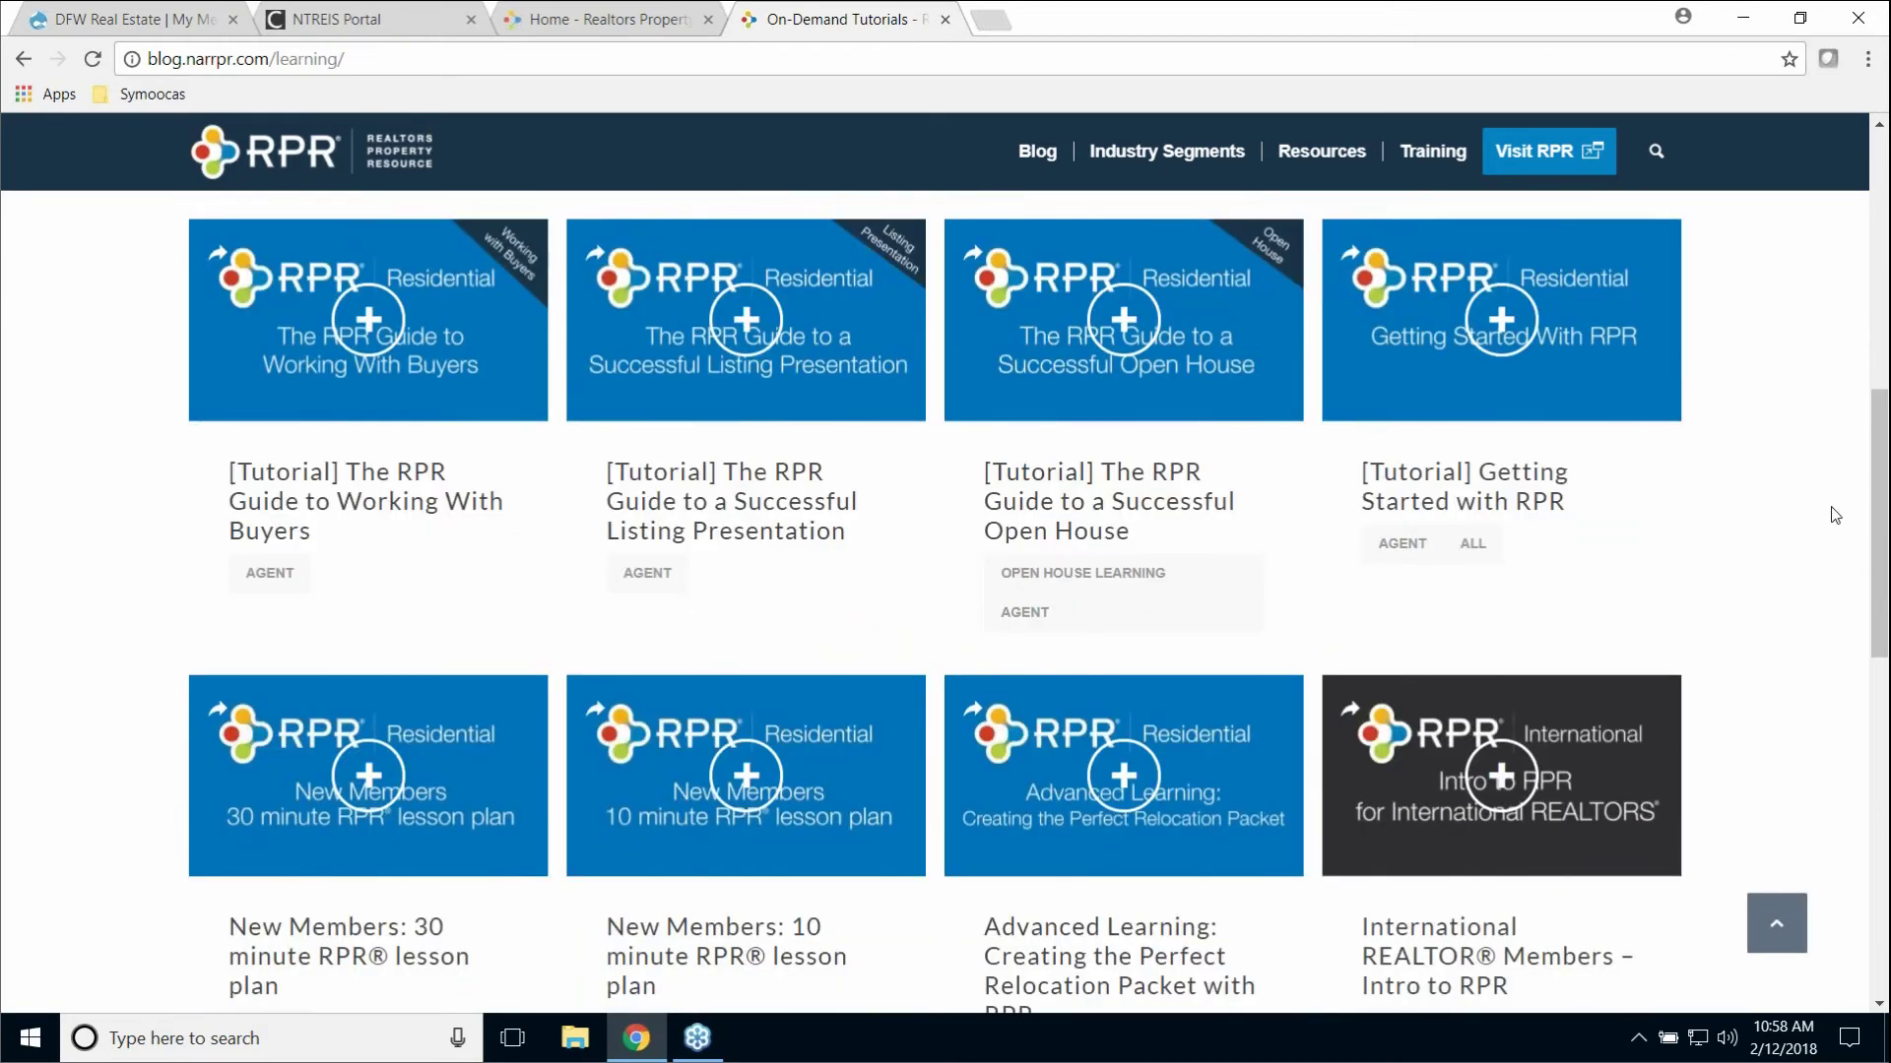
{"action": "scroll", "coordinate": [1835, 517], "scroll_direction": "down", "scroll_amount": 3}
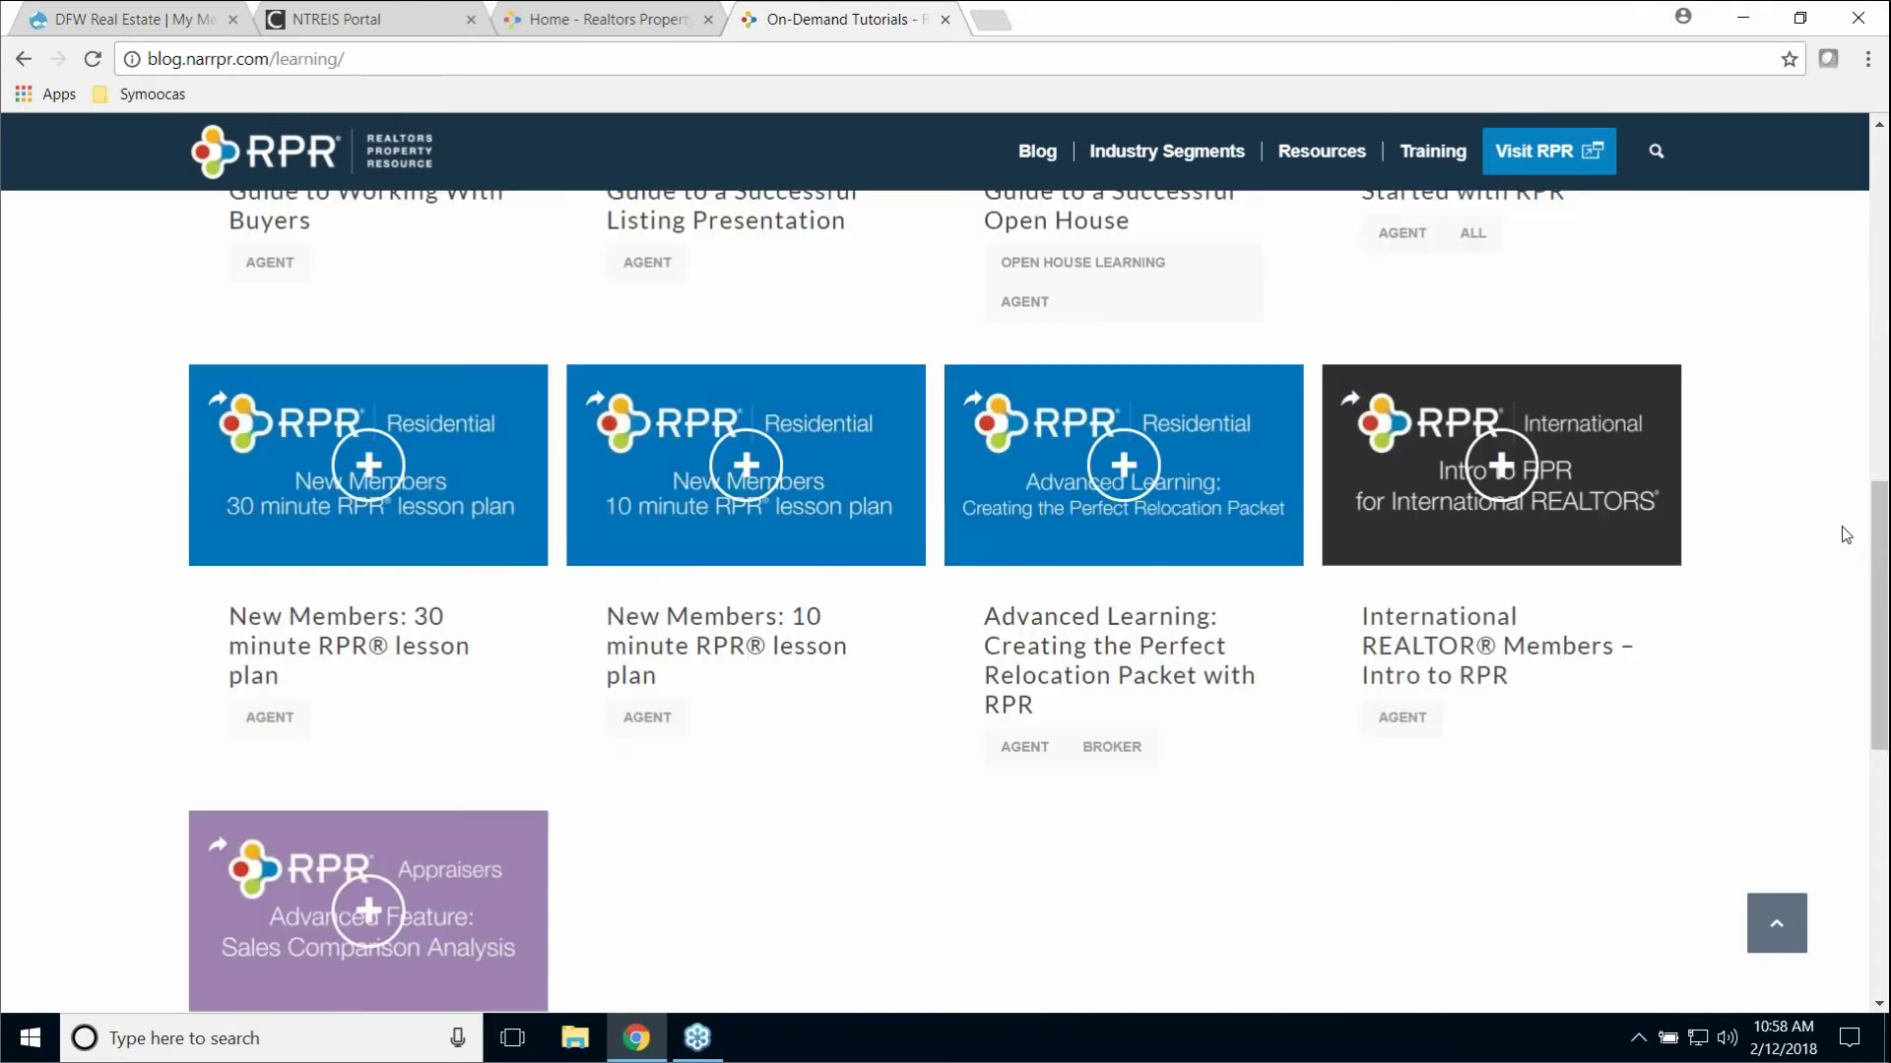
{"action": "scroll", "coordinate": [1841, 528], "scroll_direction": "up", "scroll_amount": 2}
{"action": "scroll", "coordinate": [1840, 528], "scroll_direction": "up", "scroll_amount": 5}
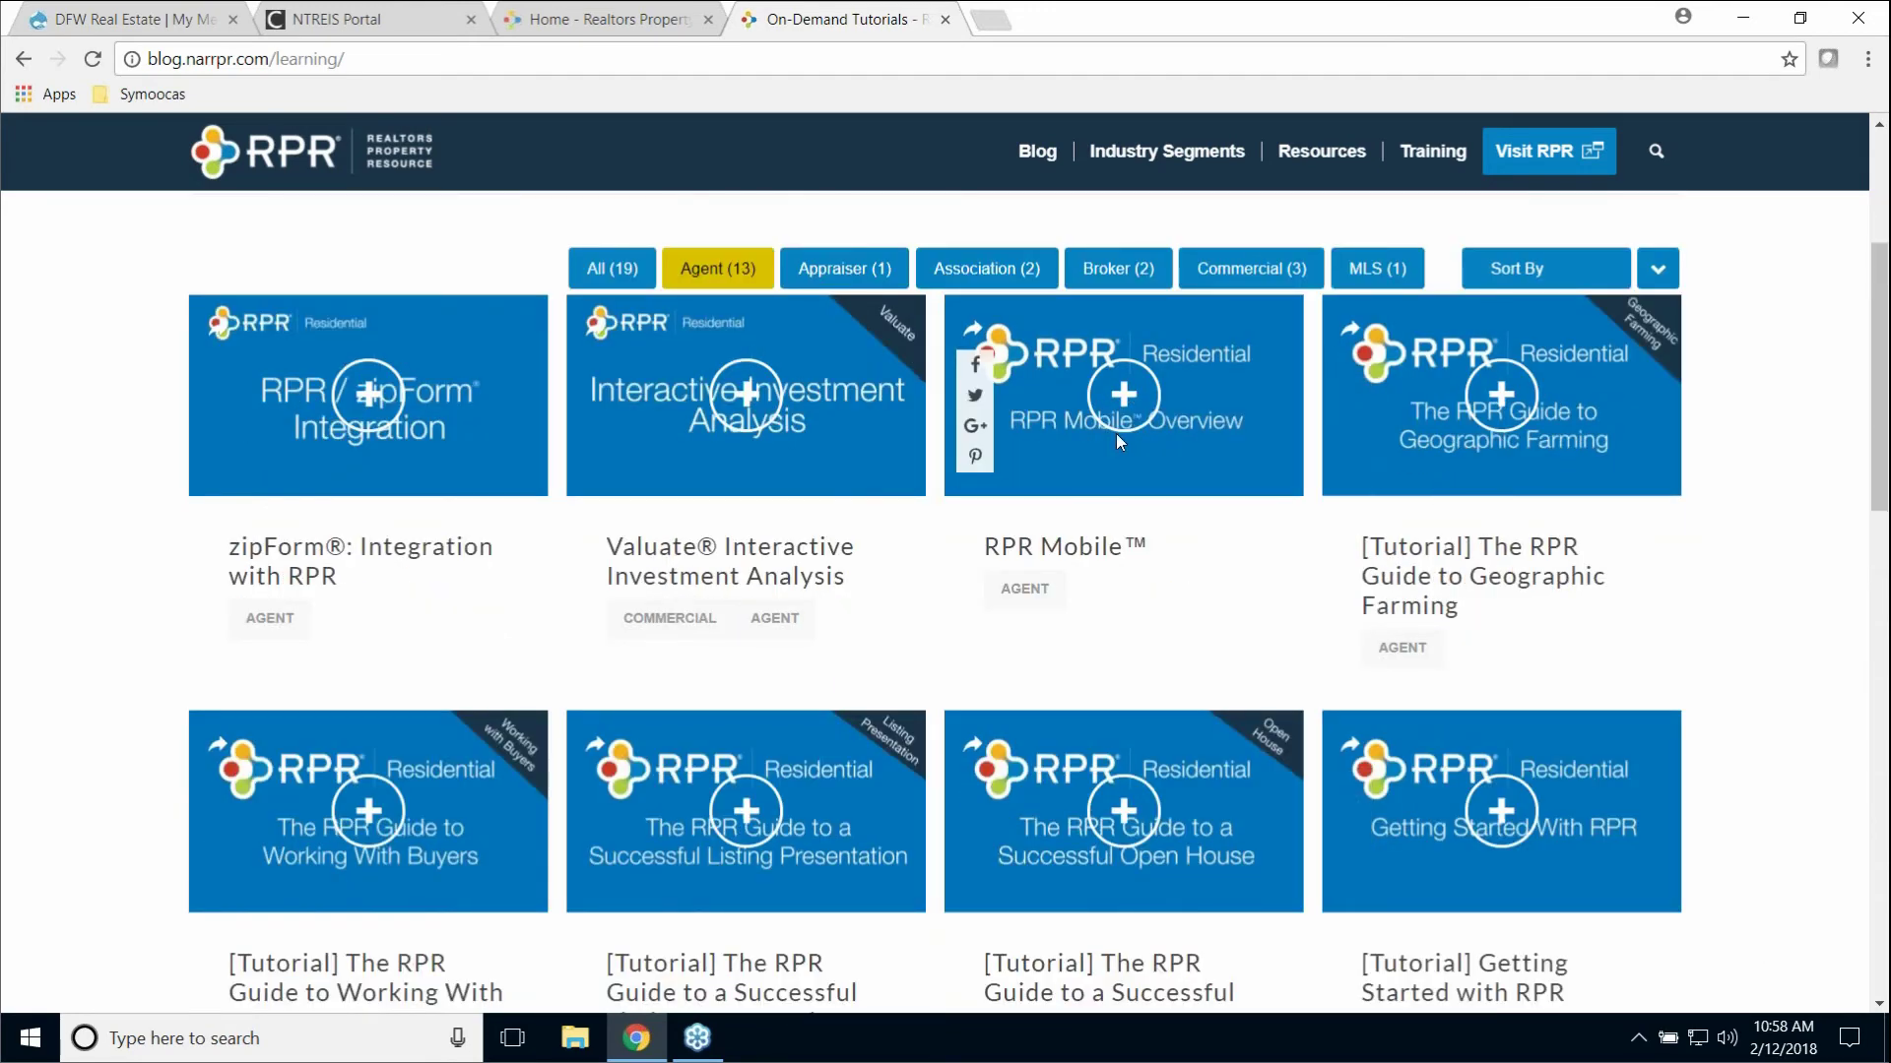
Step: Start the RPR Mobile Overview lesson, play its first video briefly, then close the lesson tab
{"action": "left_click", "coordinate": [1133, 412]}
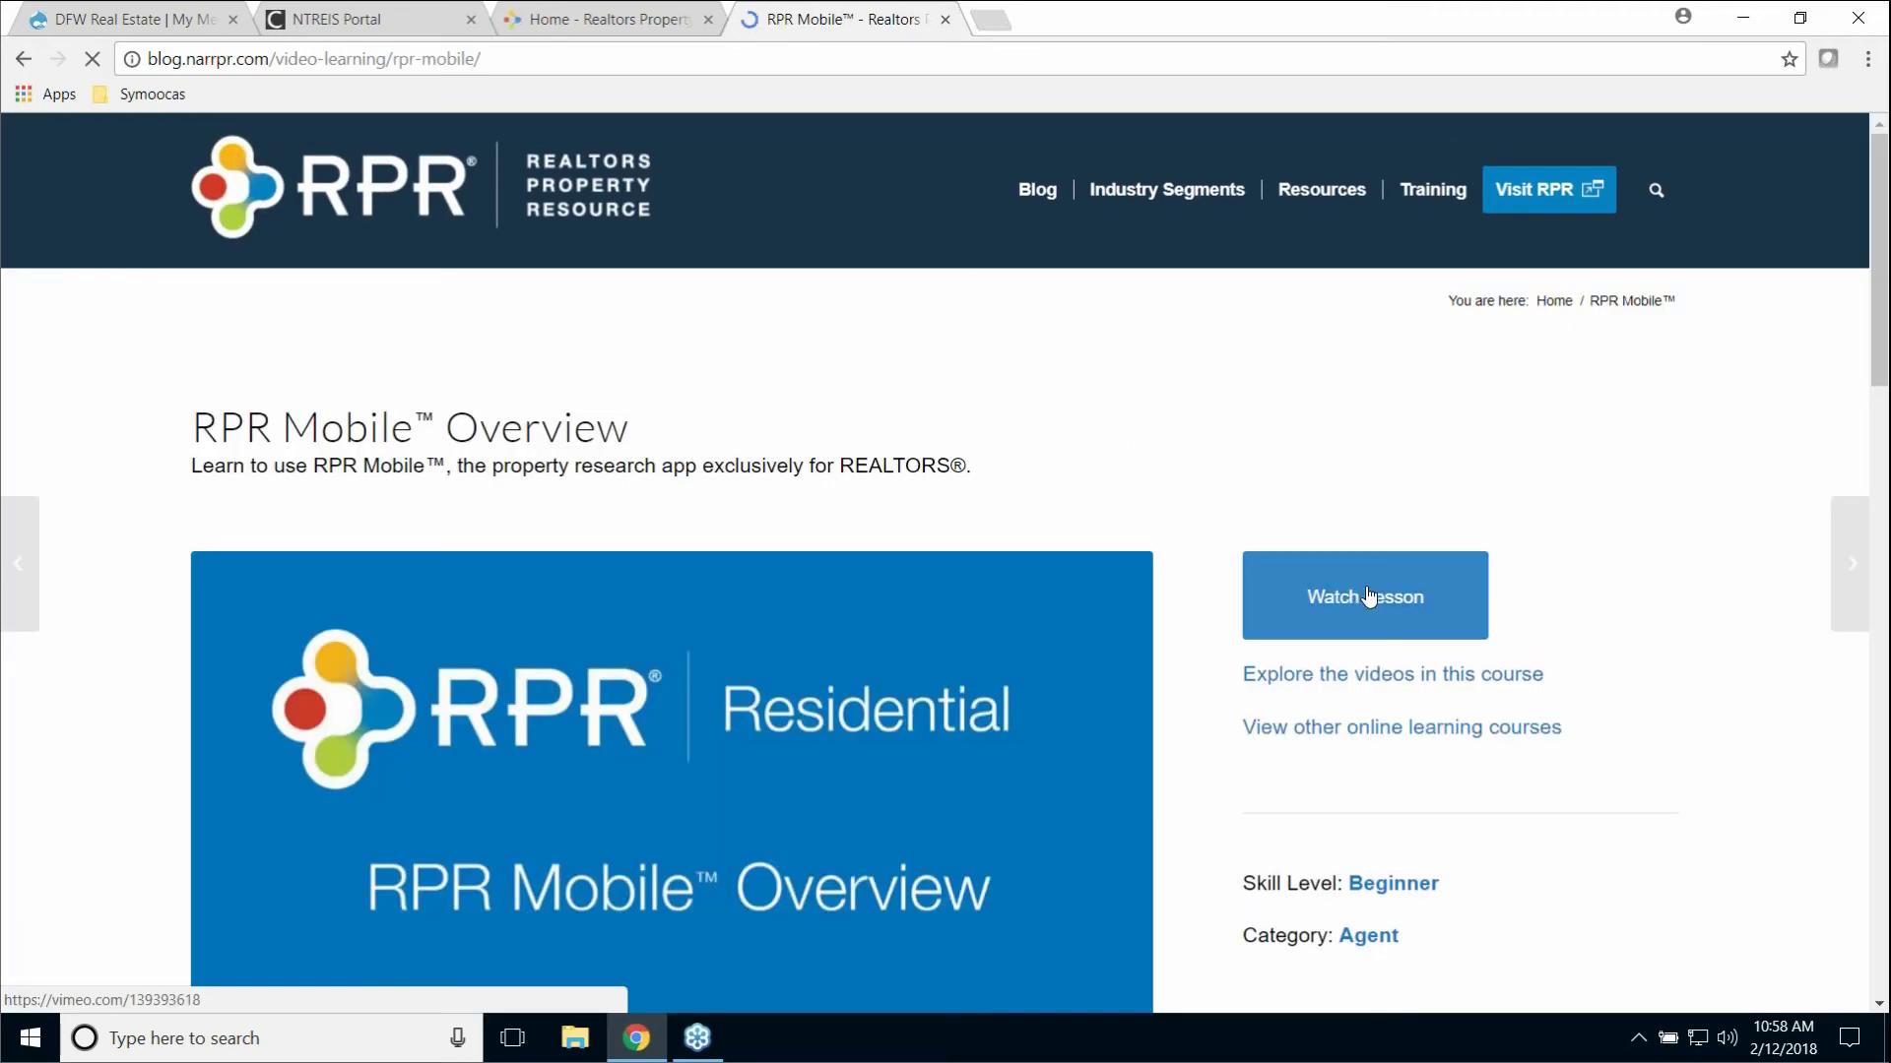
{"action": "left_click", "coordinate": [1367, 587]}
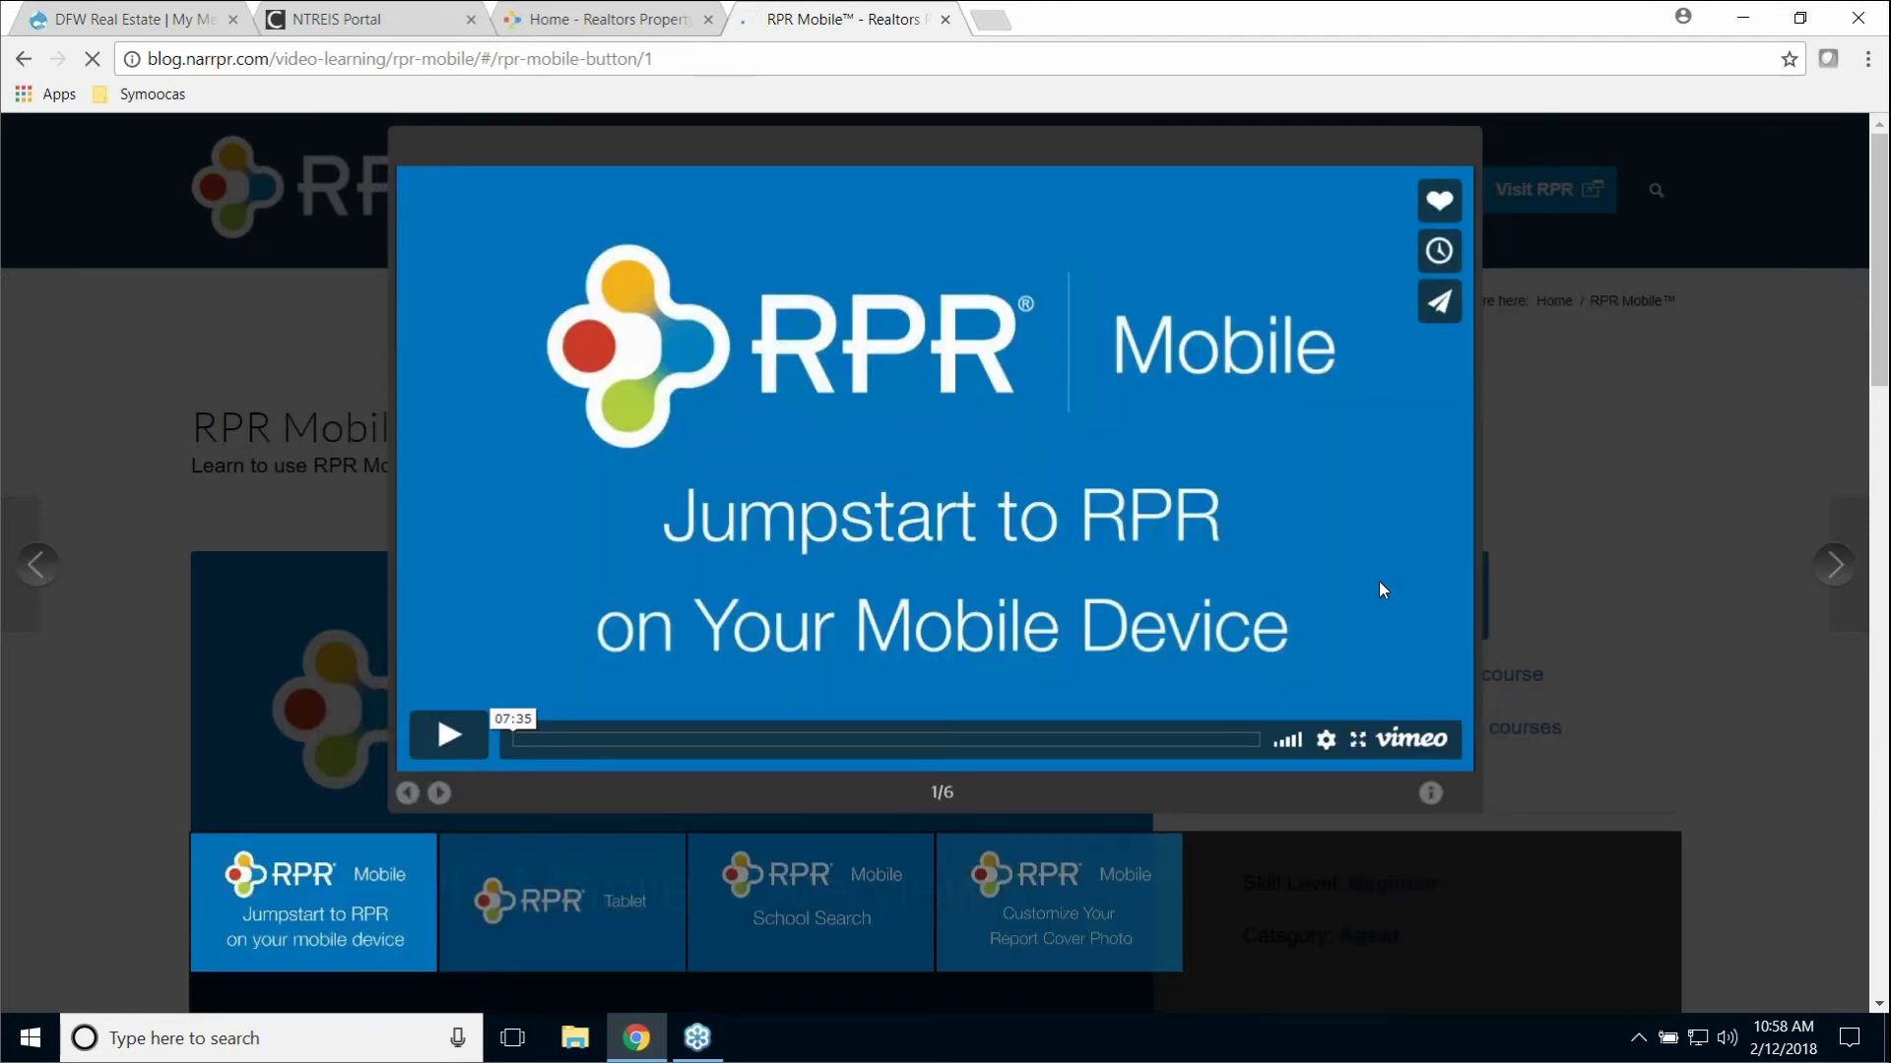
{"action": "left_click", "coordinate": [449, 736]}
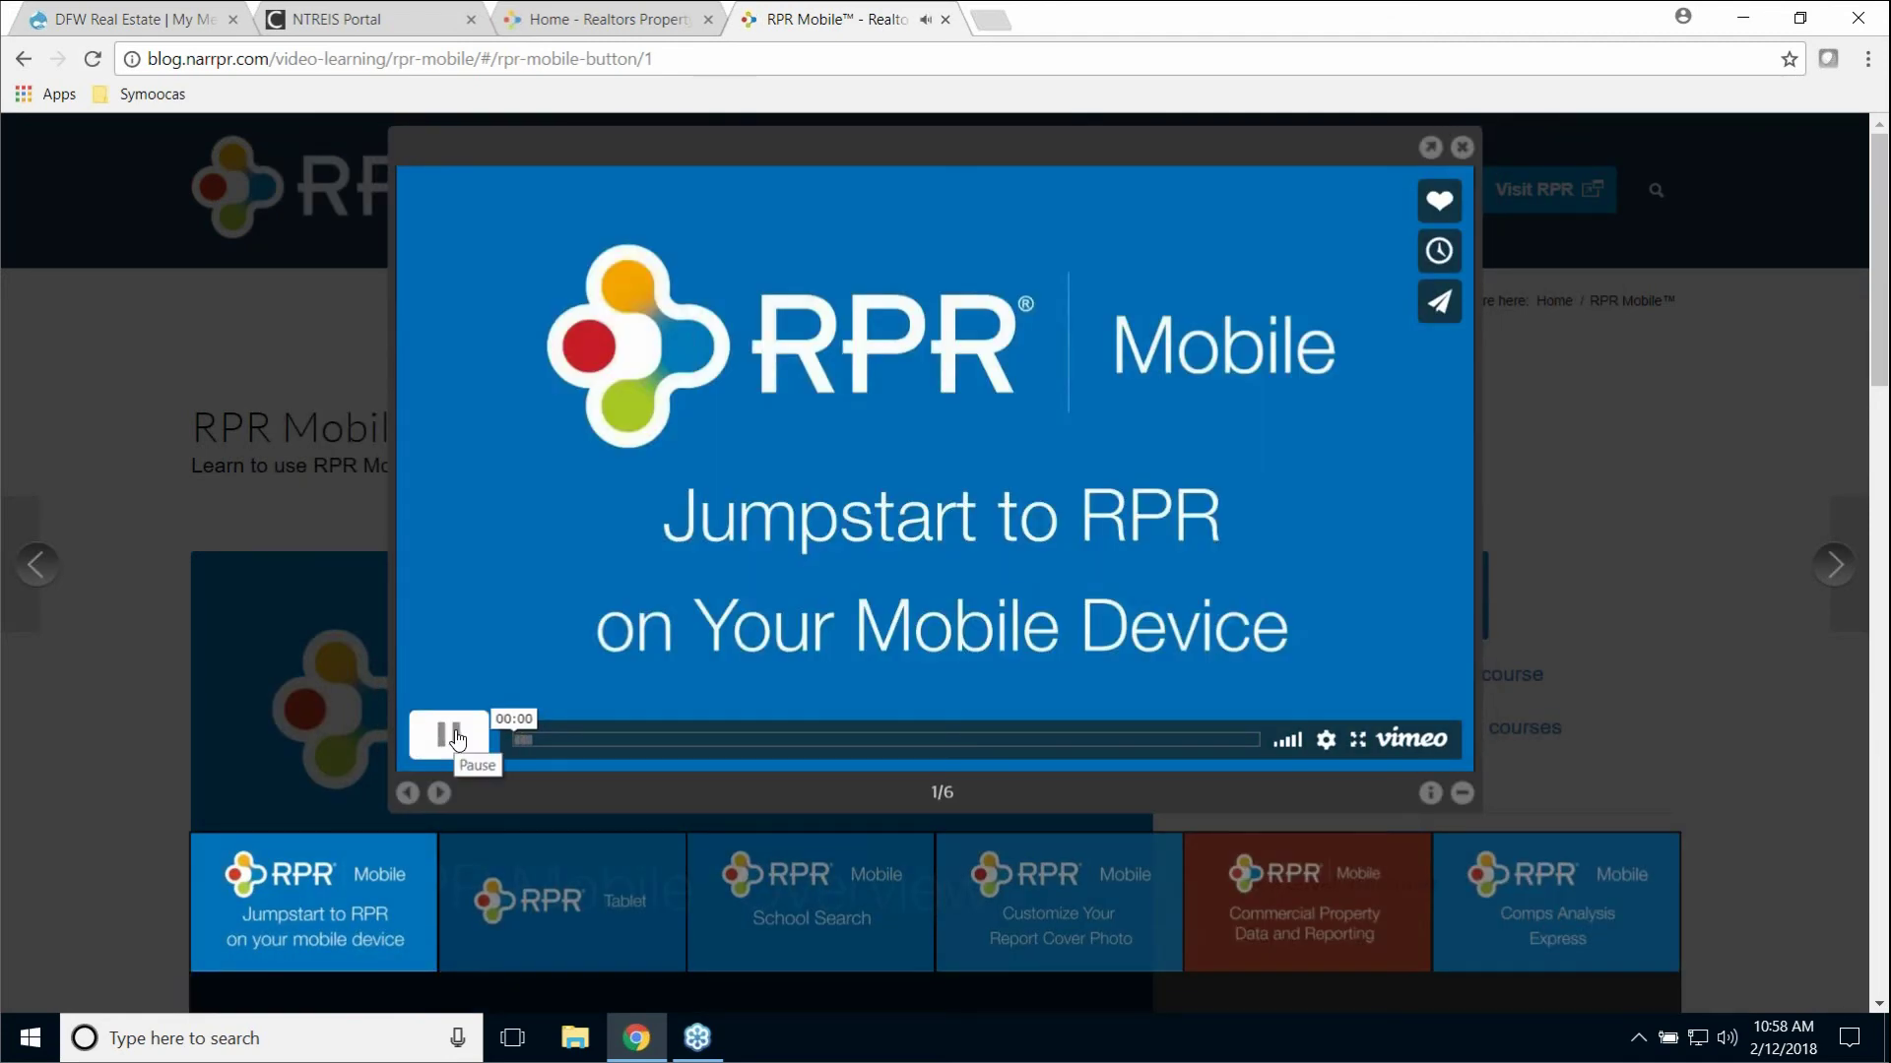
{"action": "left_click", "coordinate": [456, 737]}
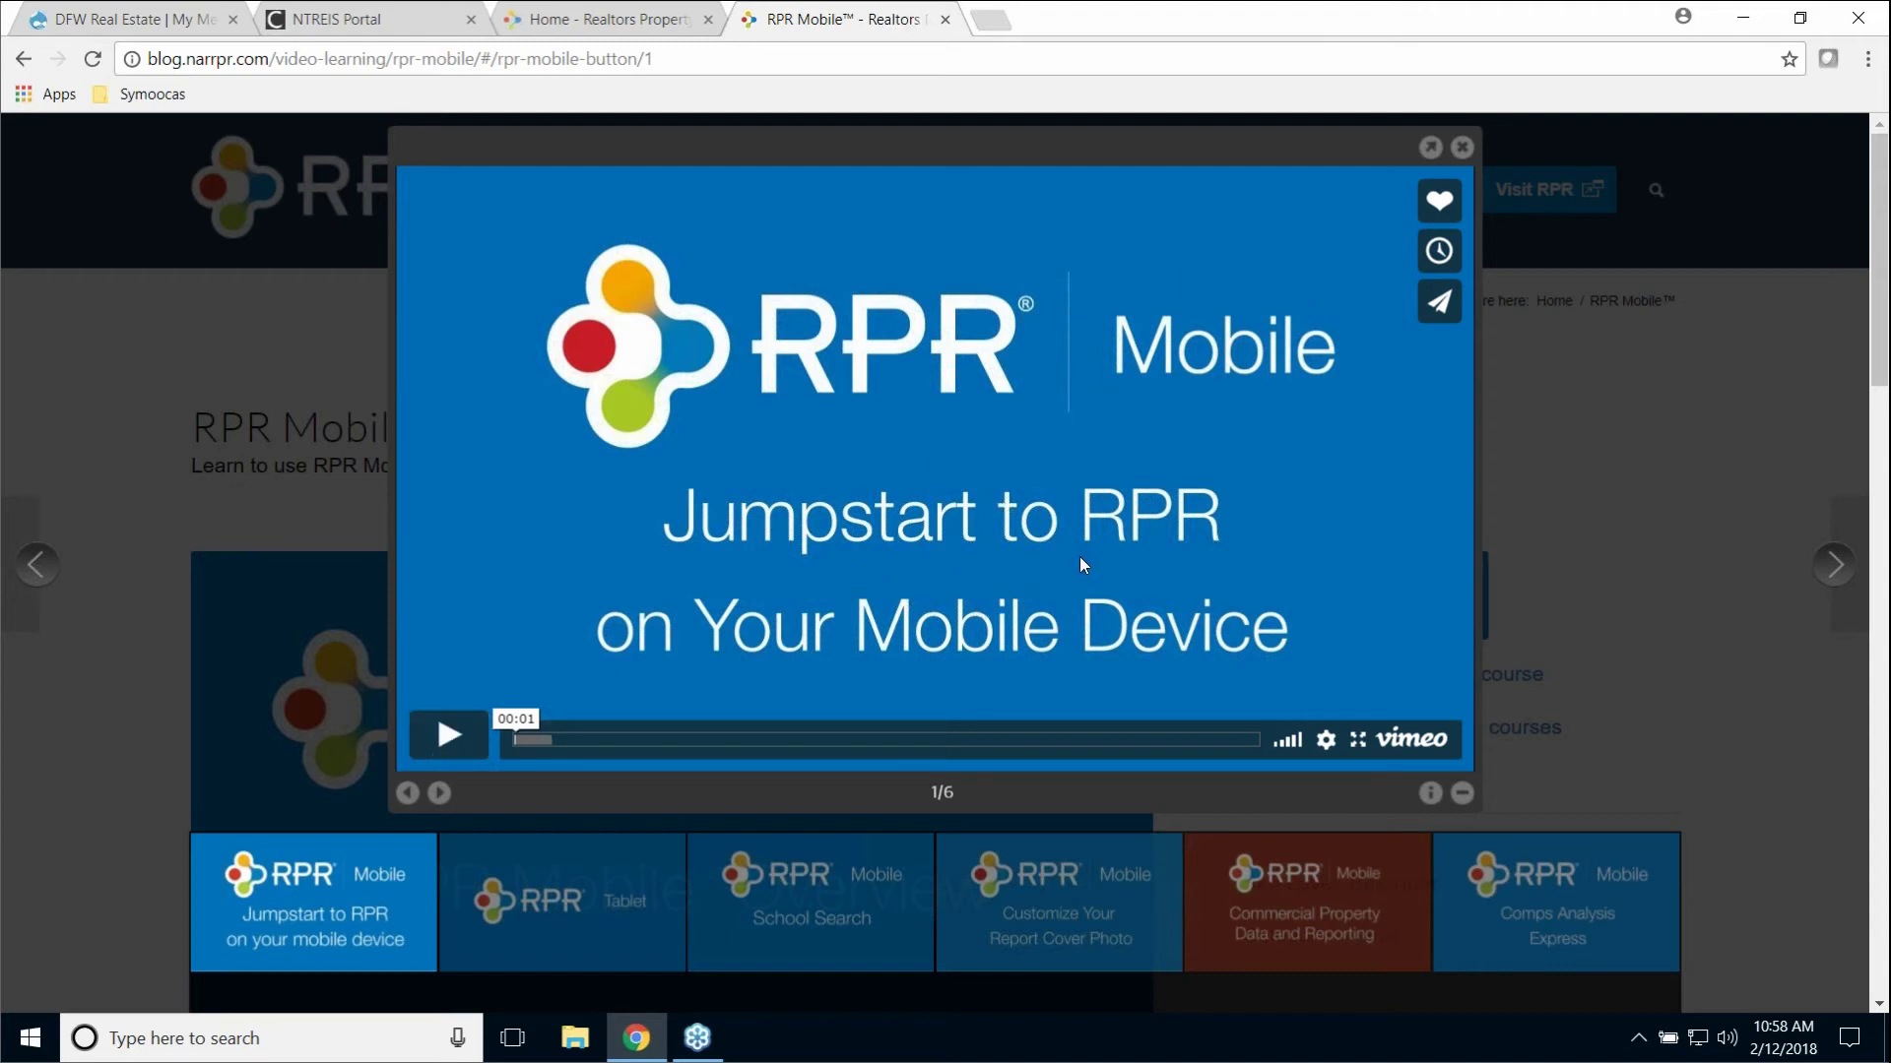
{"action": "left_click", "coordinate": [1462, 147]}
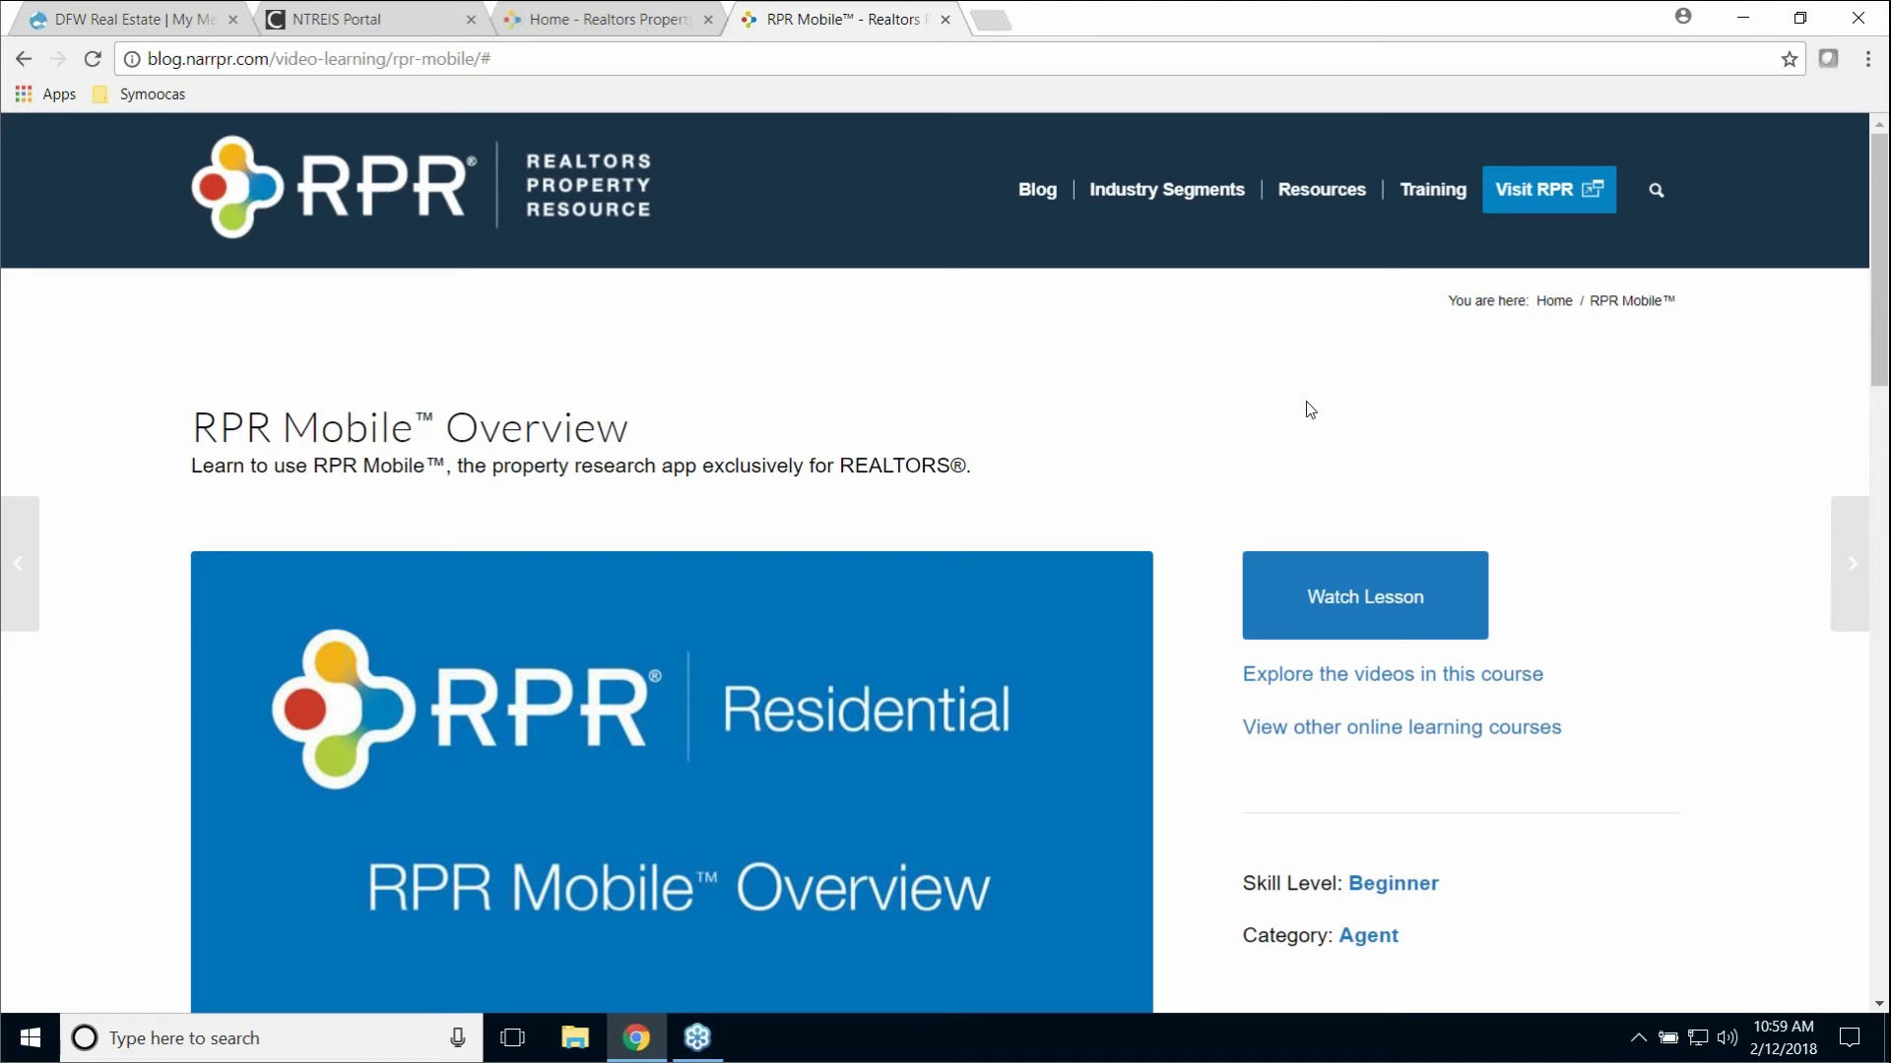
{"action": "left_click", "coordinate": [945, 20]}
Step: Go from the NTREIS portal to RPR Commercial, view its listings search, then return to commercial Home
{"action": "left_click", "coordinate": [343, 22]}
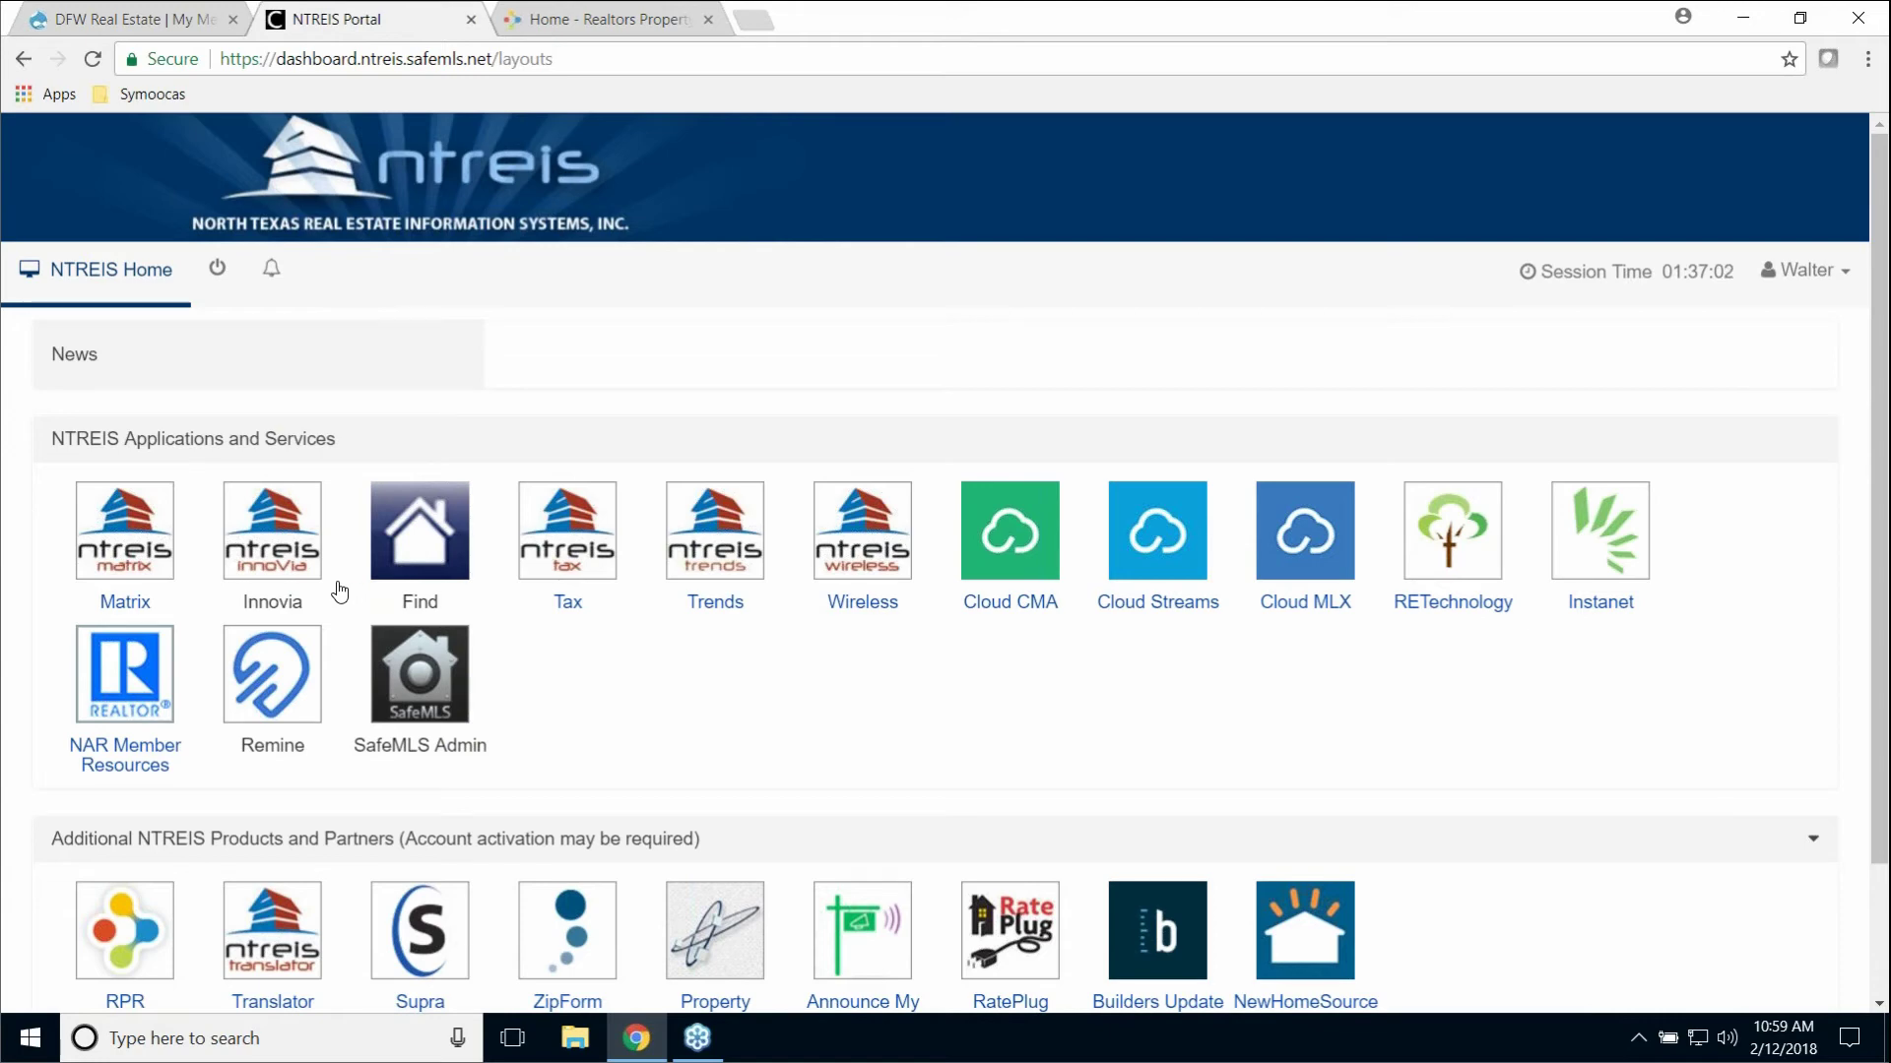
{"action": "left_click", "coordinate": [601, 22]}
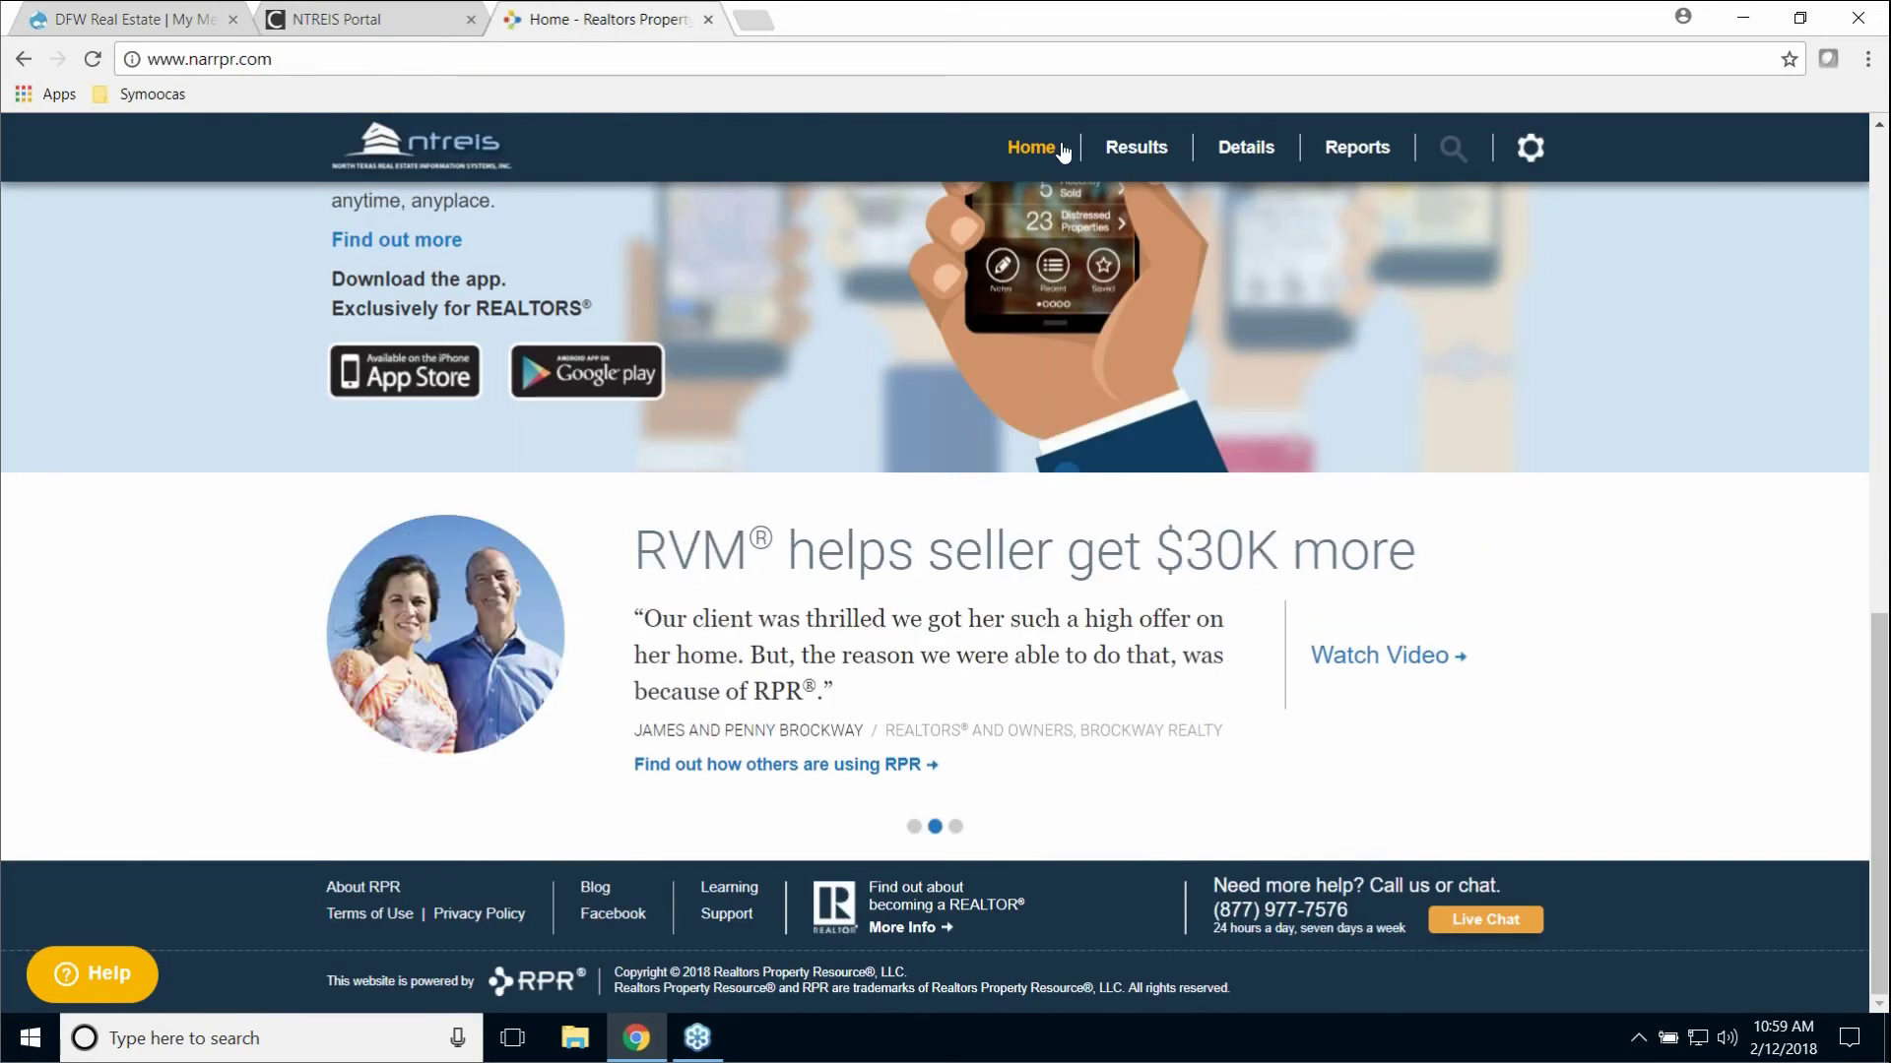
{"action": "scroll", "coordinate": [1467, 394], "scroll_direction": "up", "scroll_amount": 10}
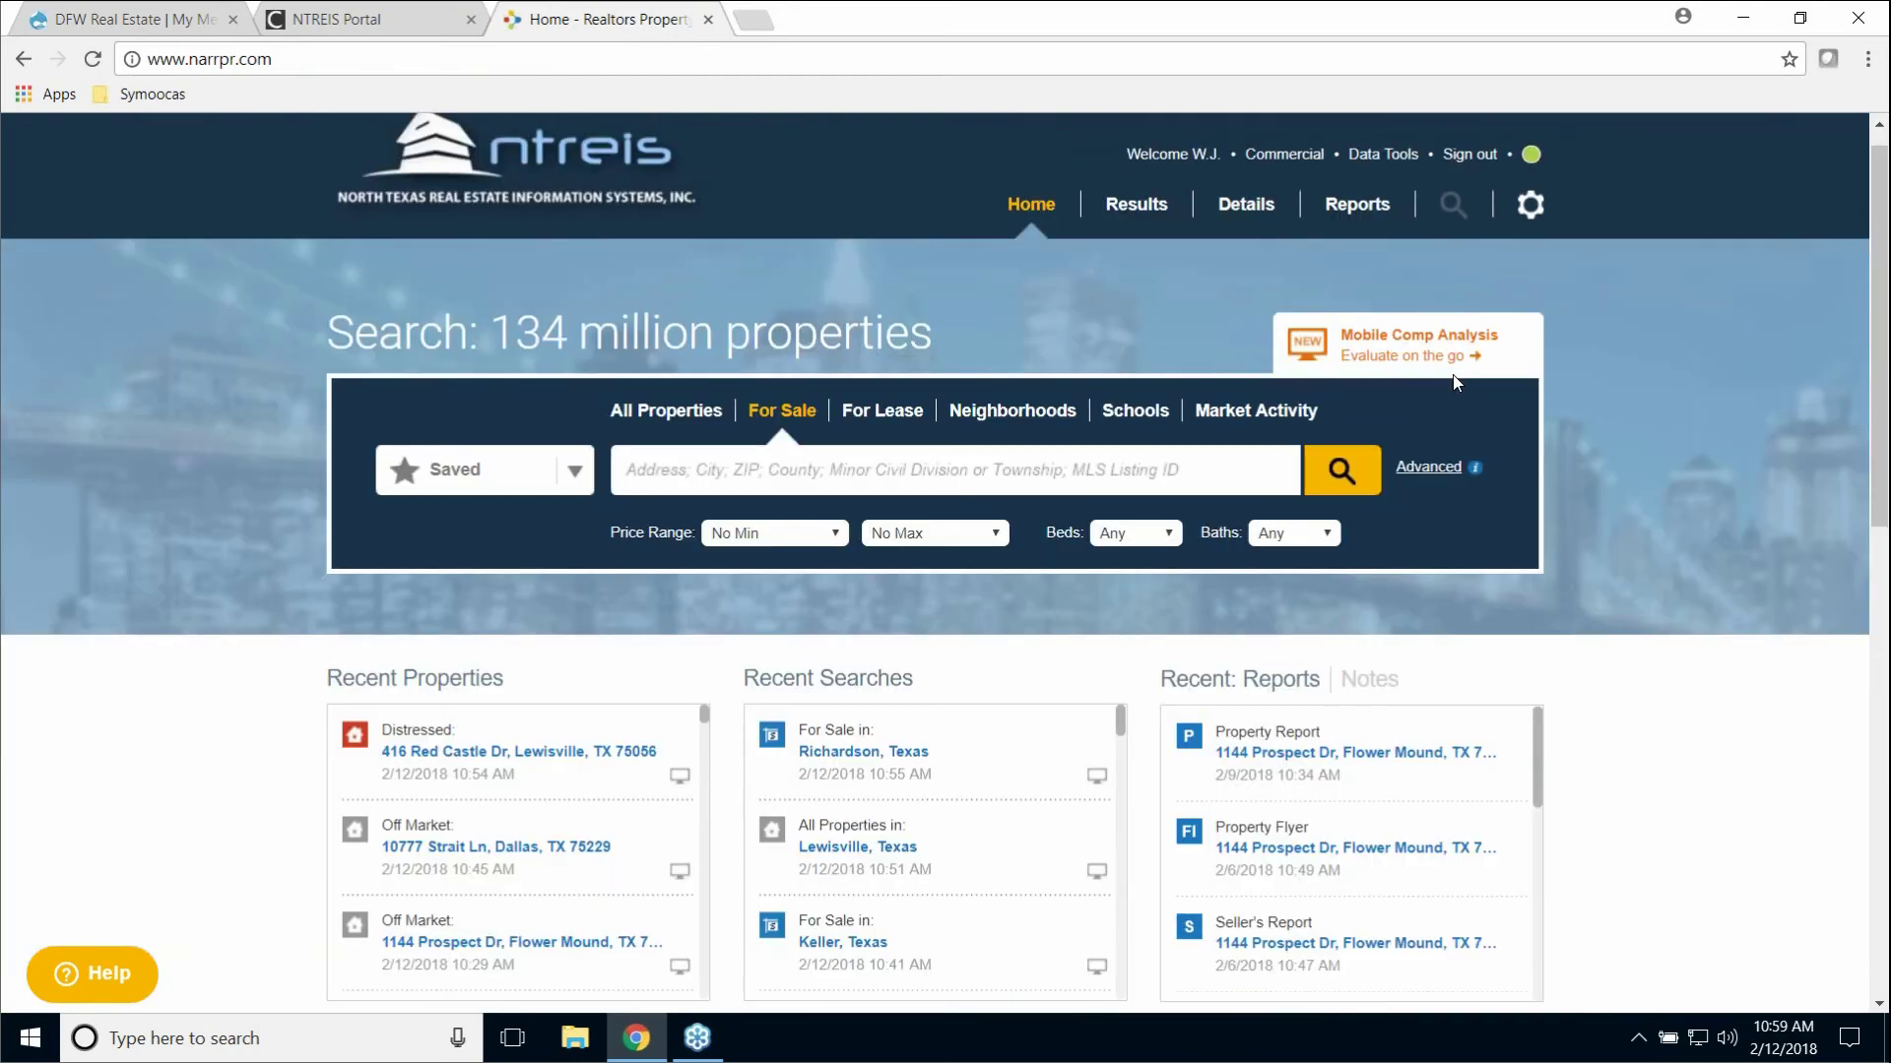
{"action": "left_click", "coordinate": [1285, 185]}
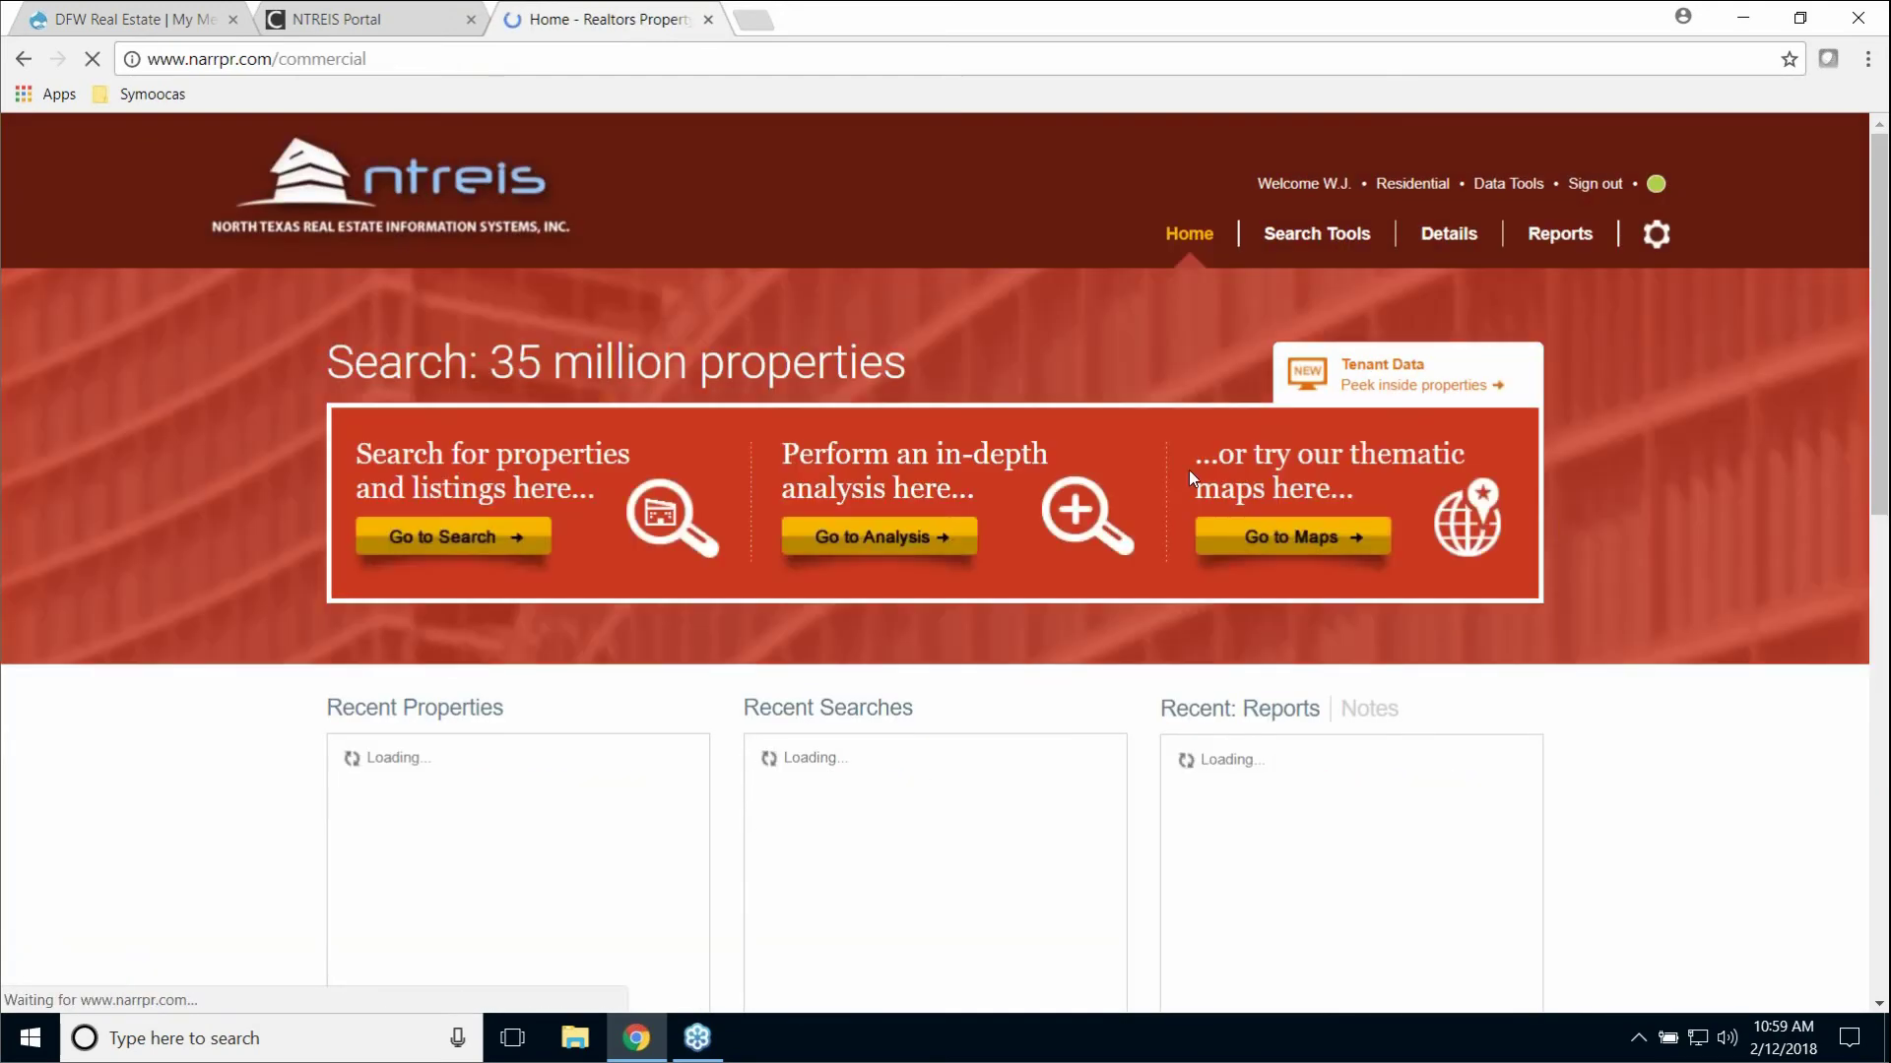
{"action": "left_click", "coordinate": [438, 556]}
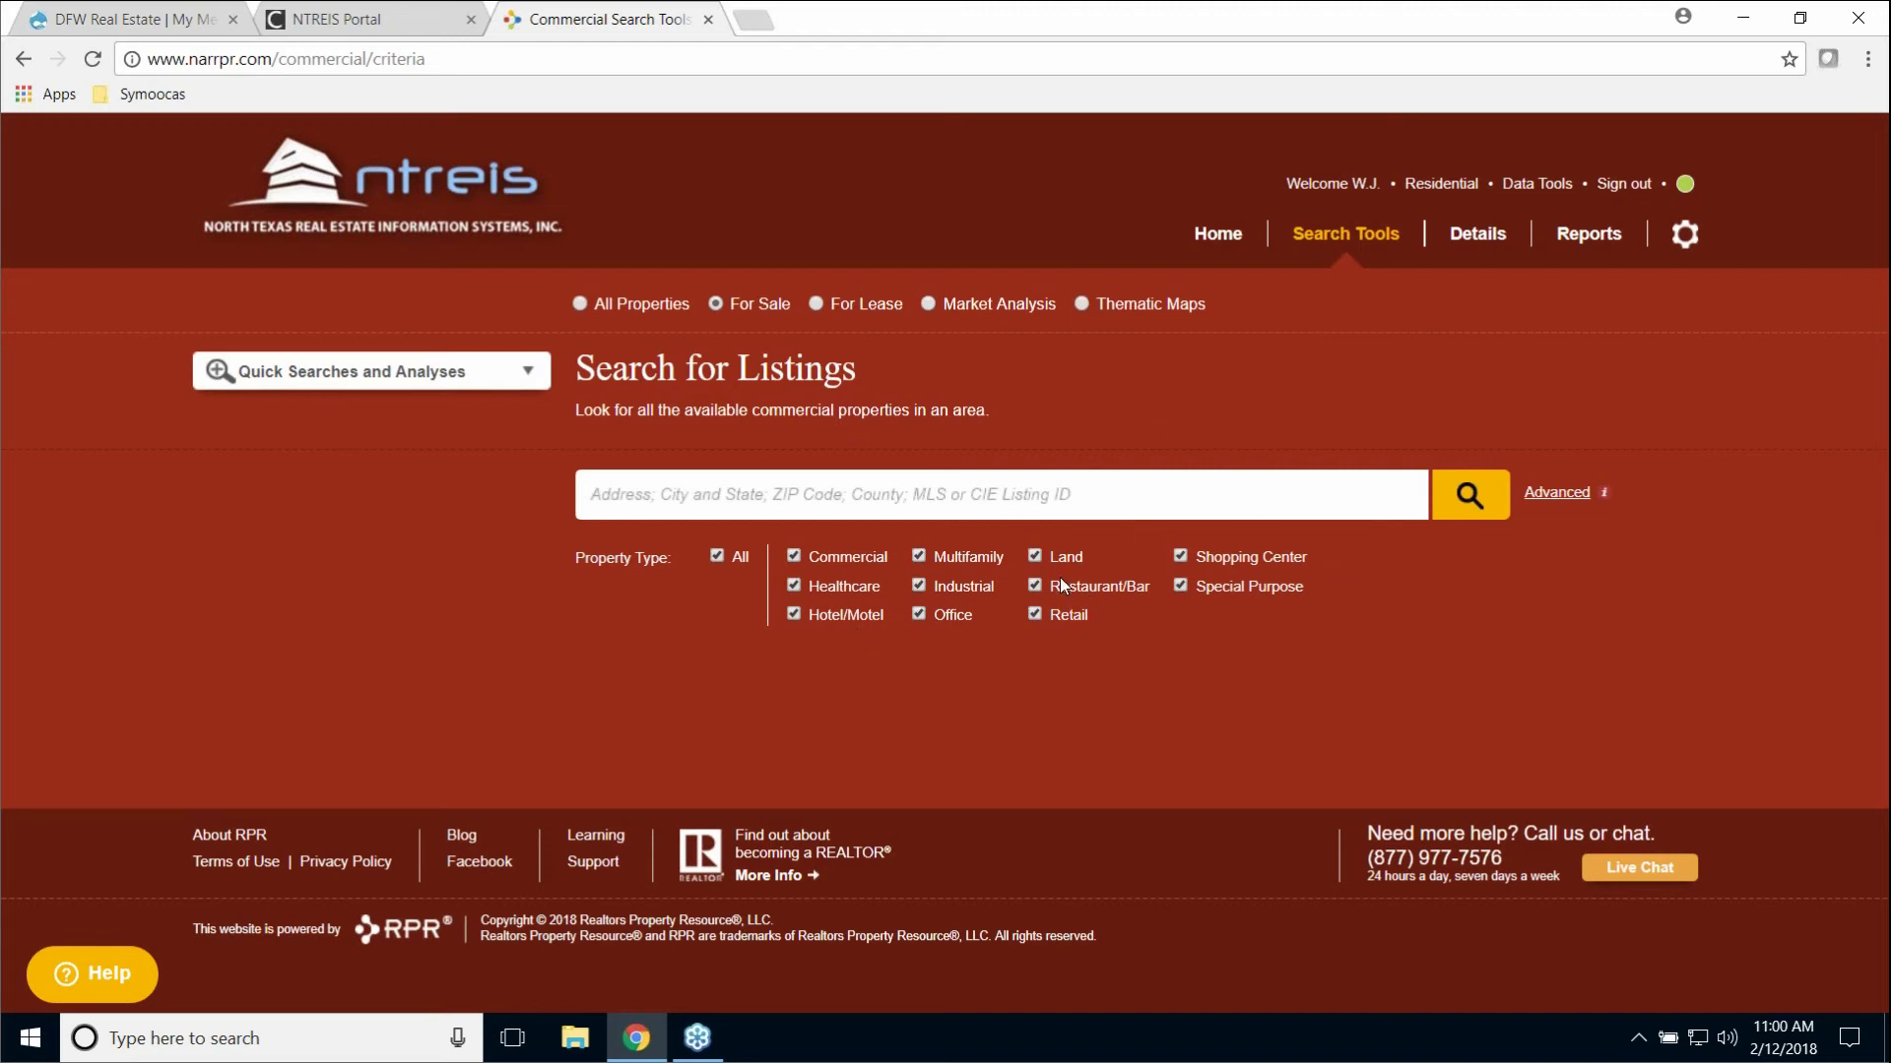
{"action": "left_click", "coordinate": [1219, 238]}
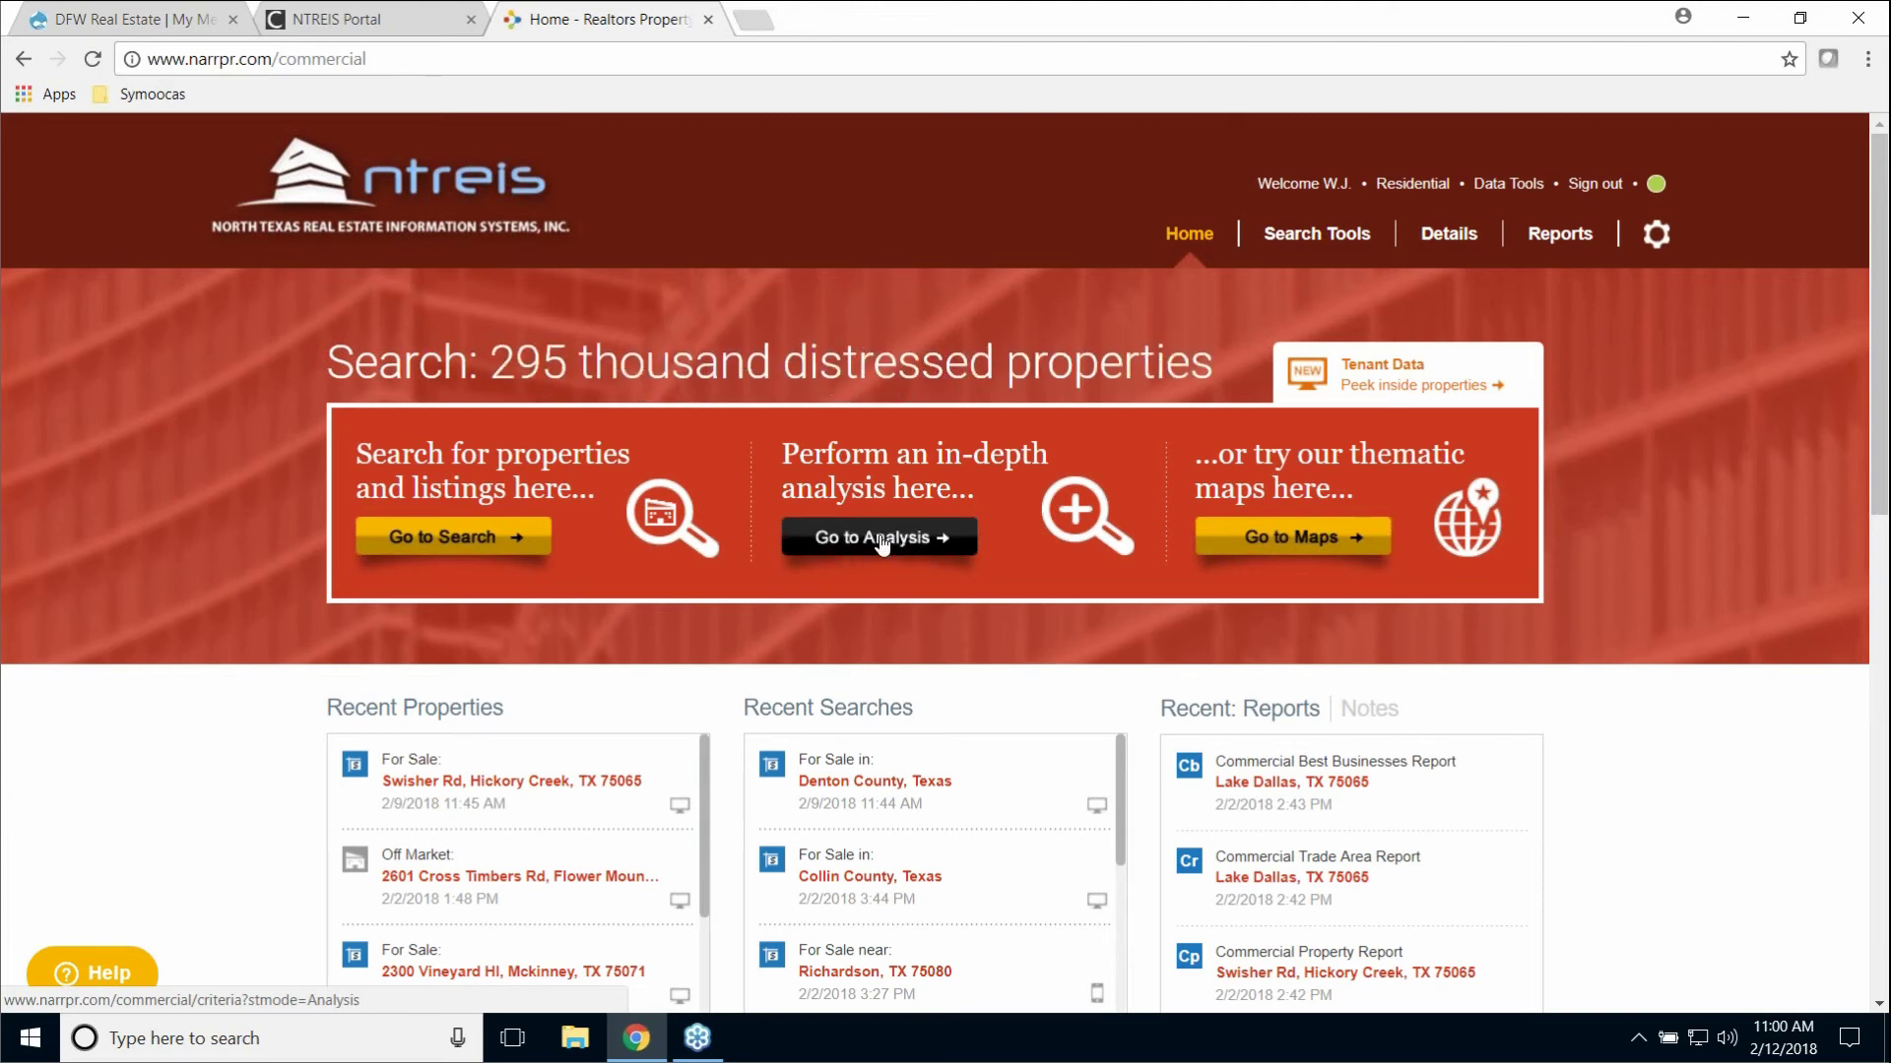
{"action": "left_click", "coordinate": [881, 544]}
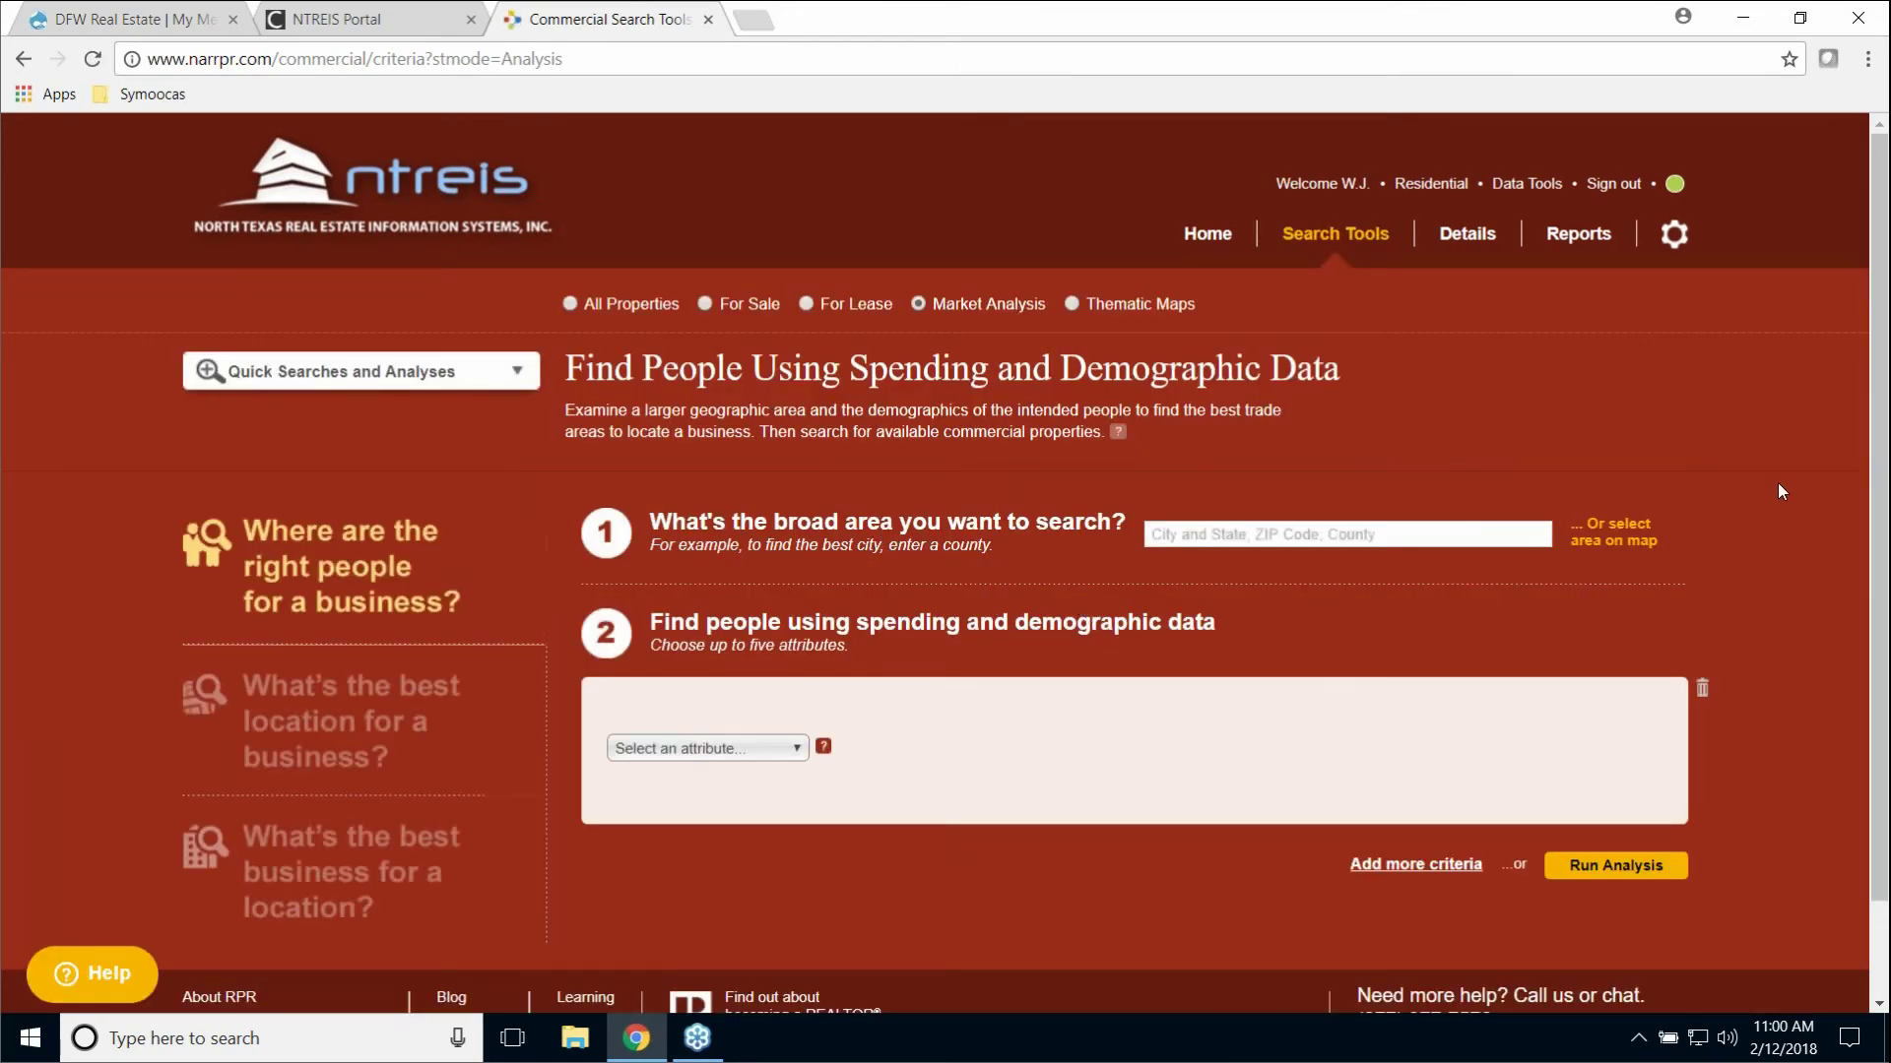
{"action": "scroll", "coordinate": [1776, 493], "scroll_direction": "down", "scroll_amount": 2}
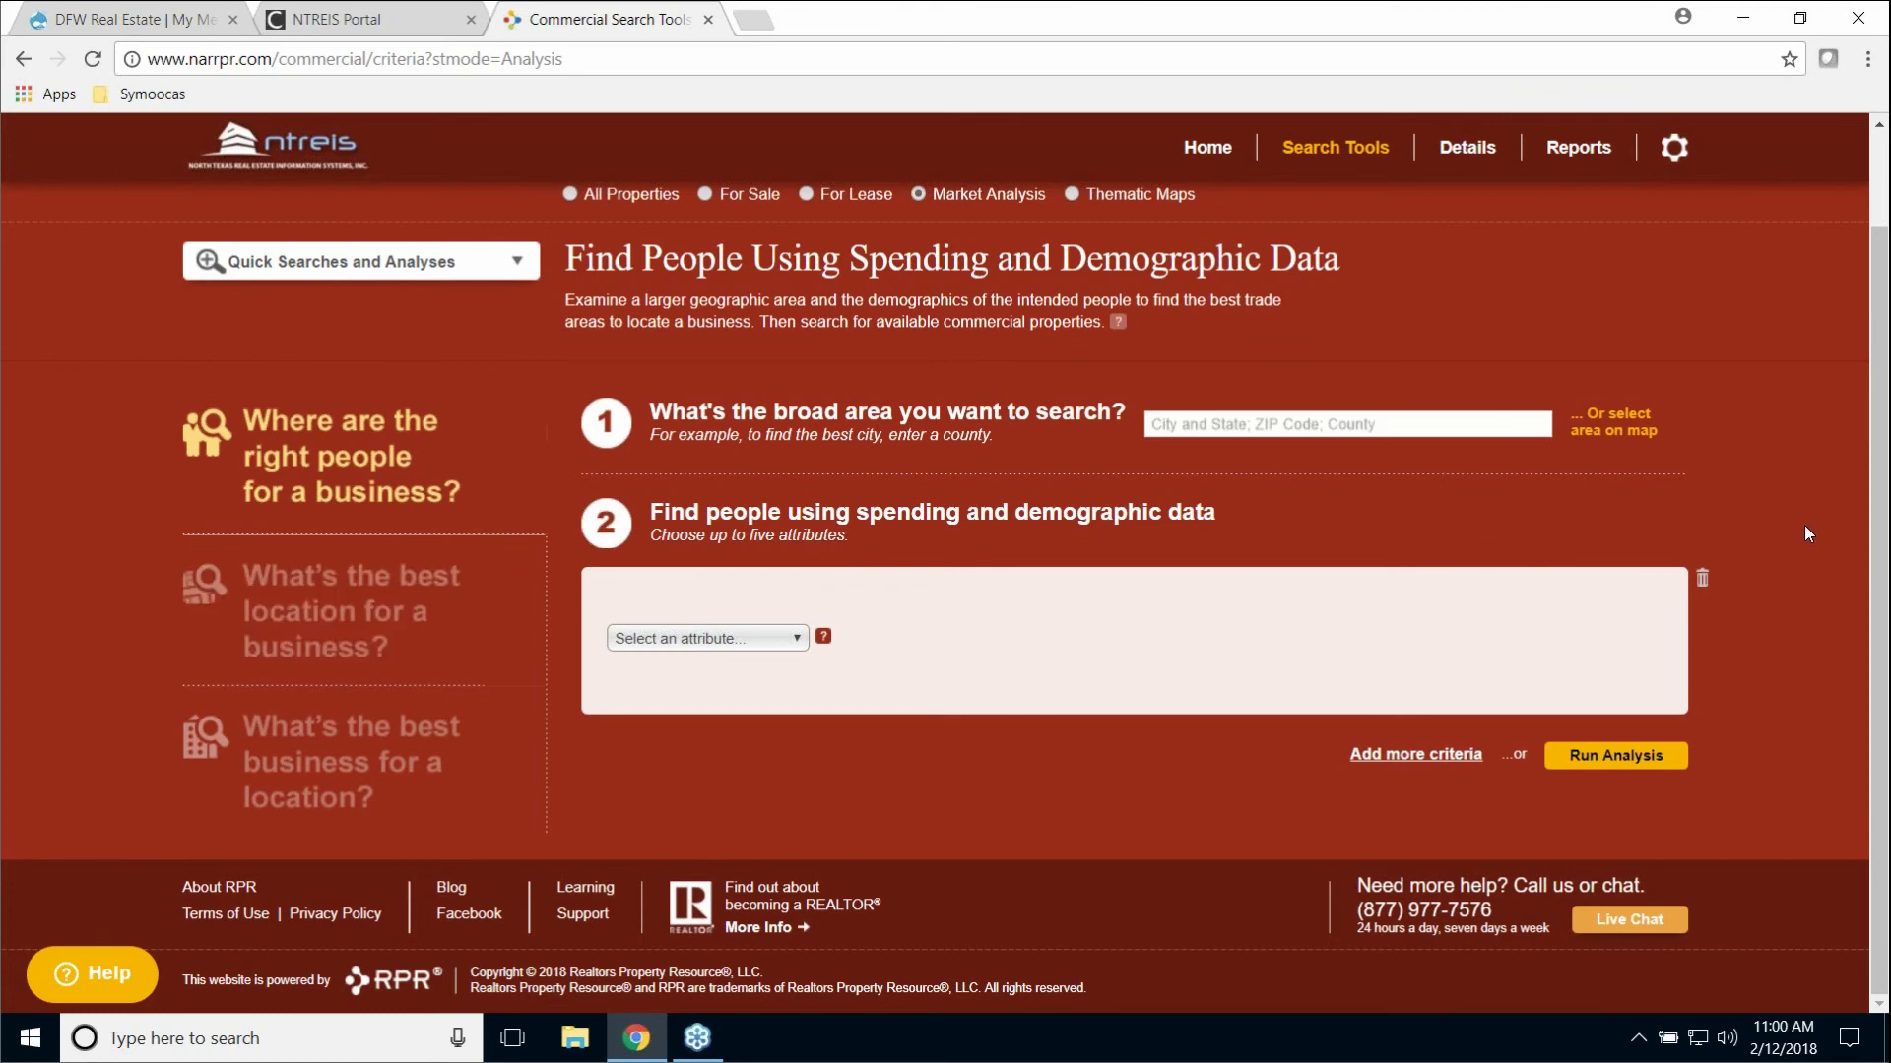
{"action": "scroll", "coordinate": [1795, 521], "scroll_direction": "up", "scroll_amount": 1}
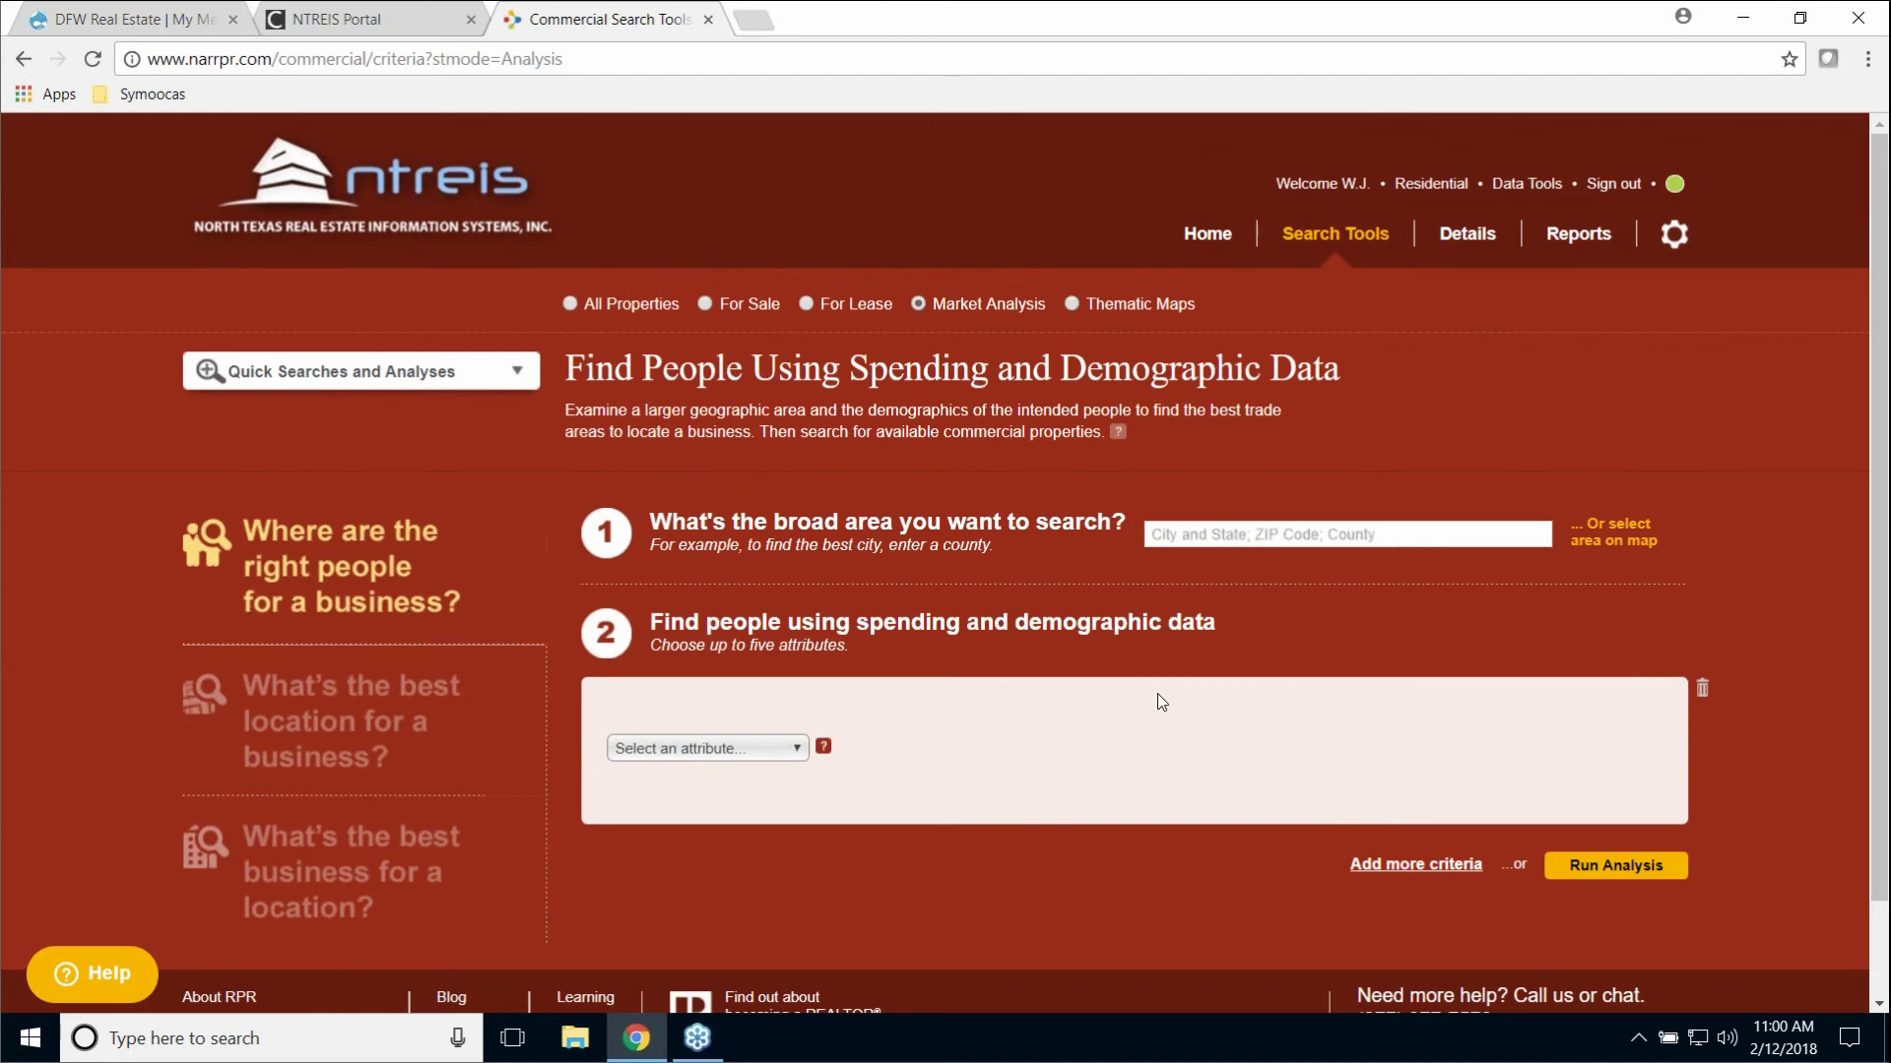
{"action": "left_click", "coordinate": [1217, 241]}
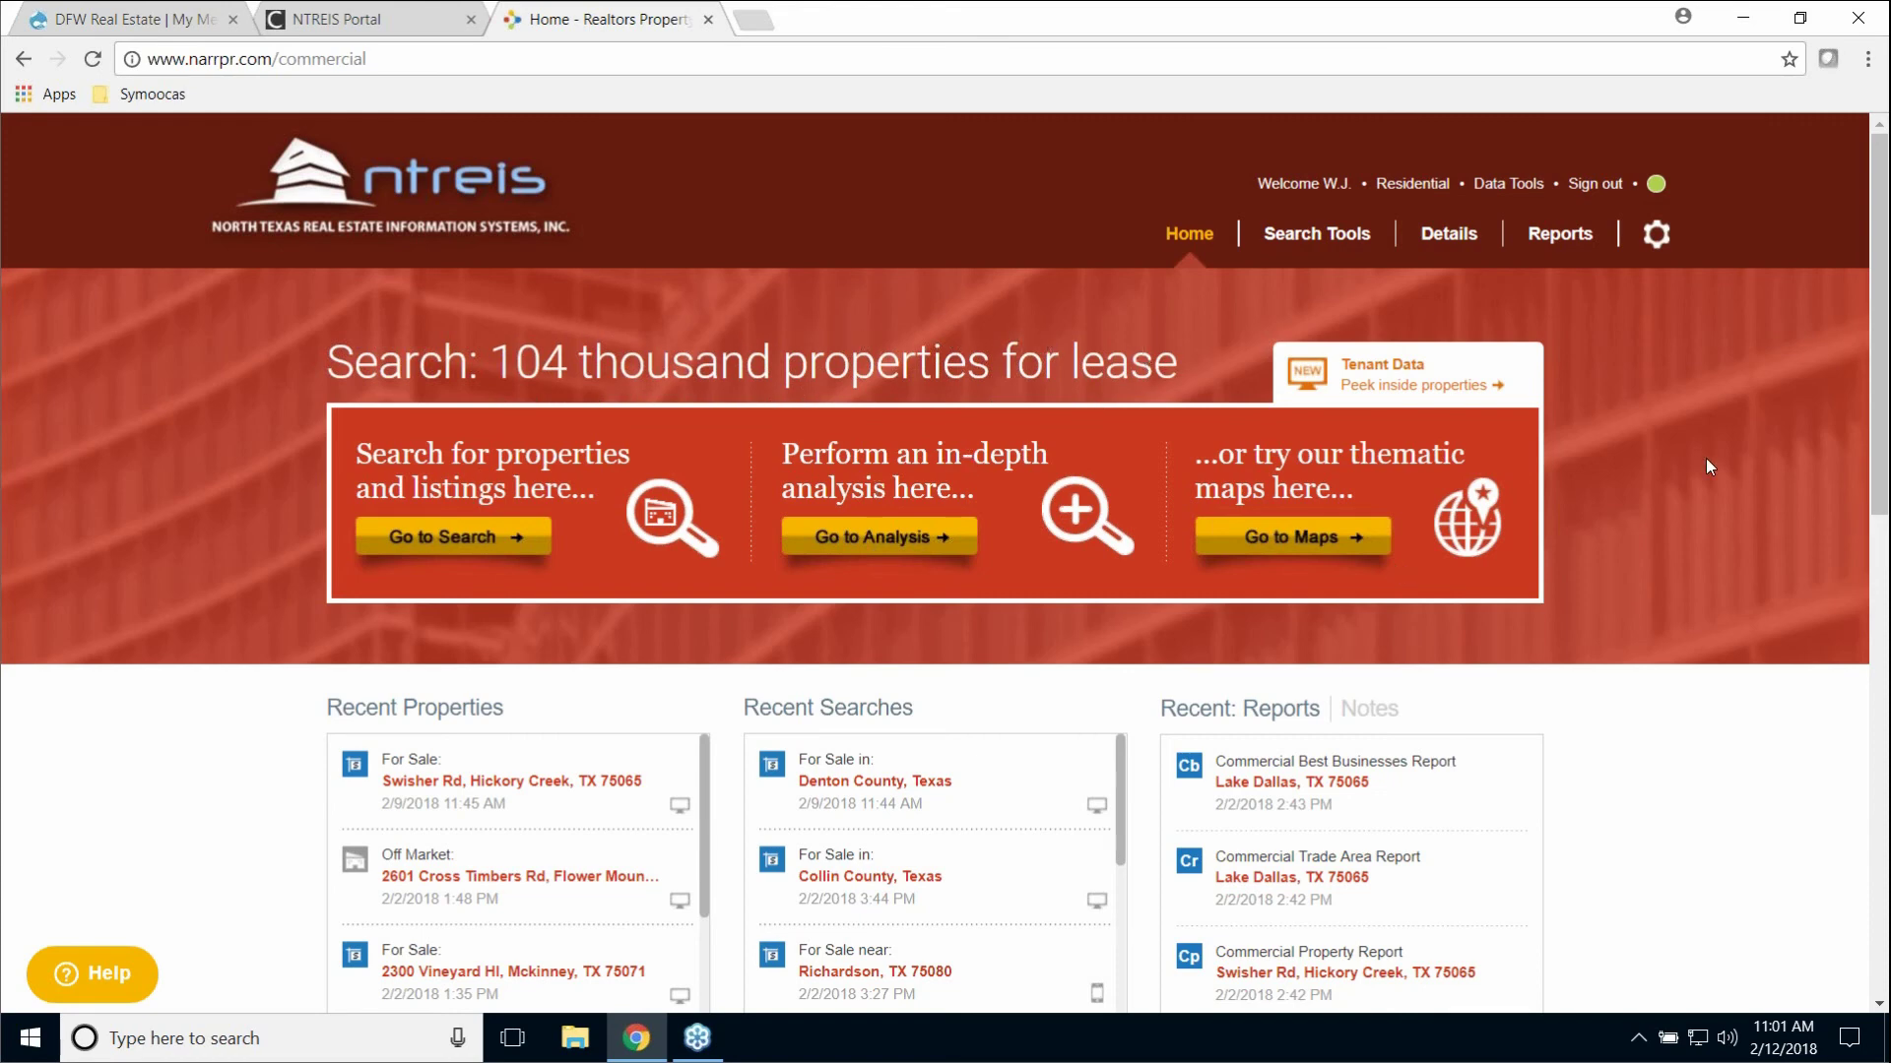
Step: Switch RPR back to Residential, then go to the DFW Real Estate | My MetroTex tab
{"action": "left_click", "coordinate": [1408, 186]}
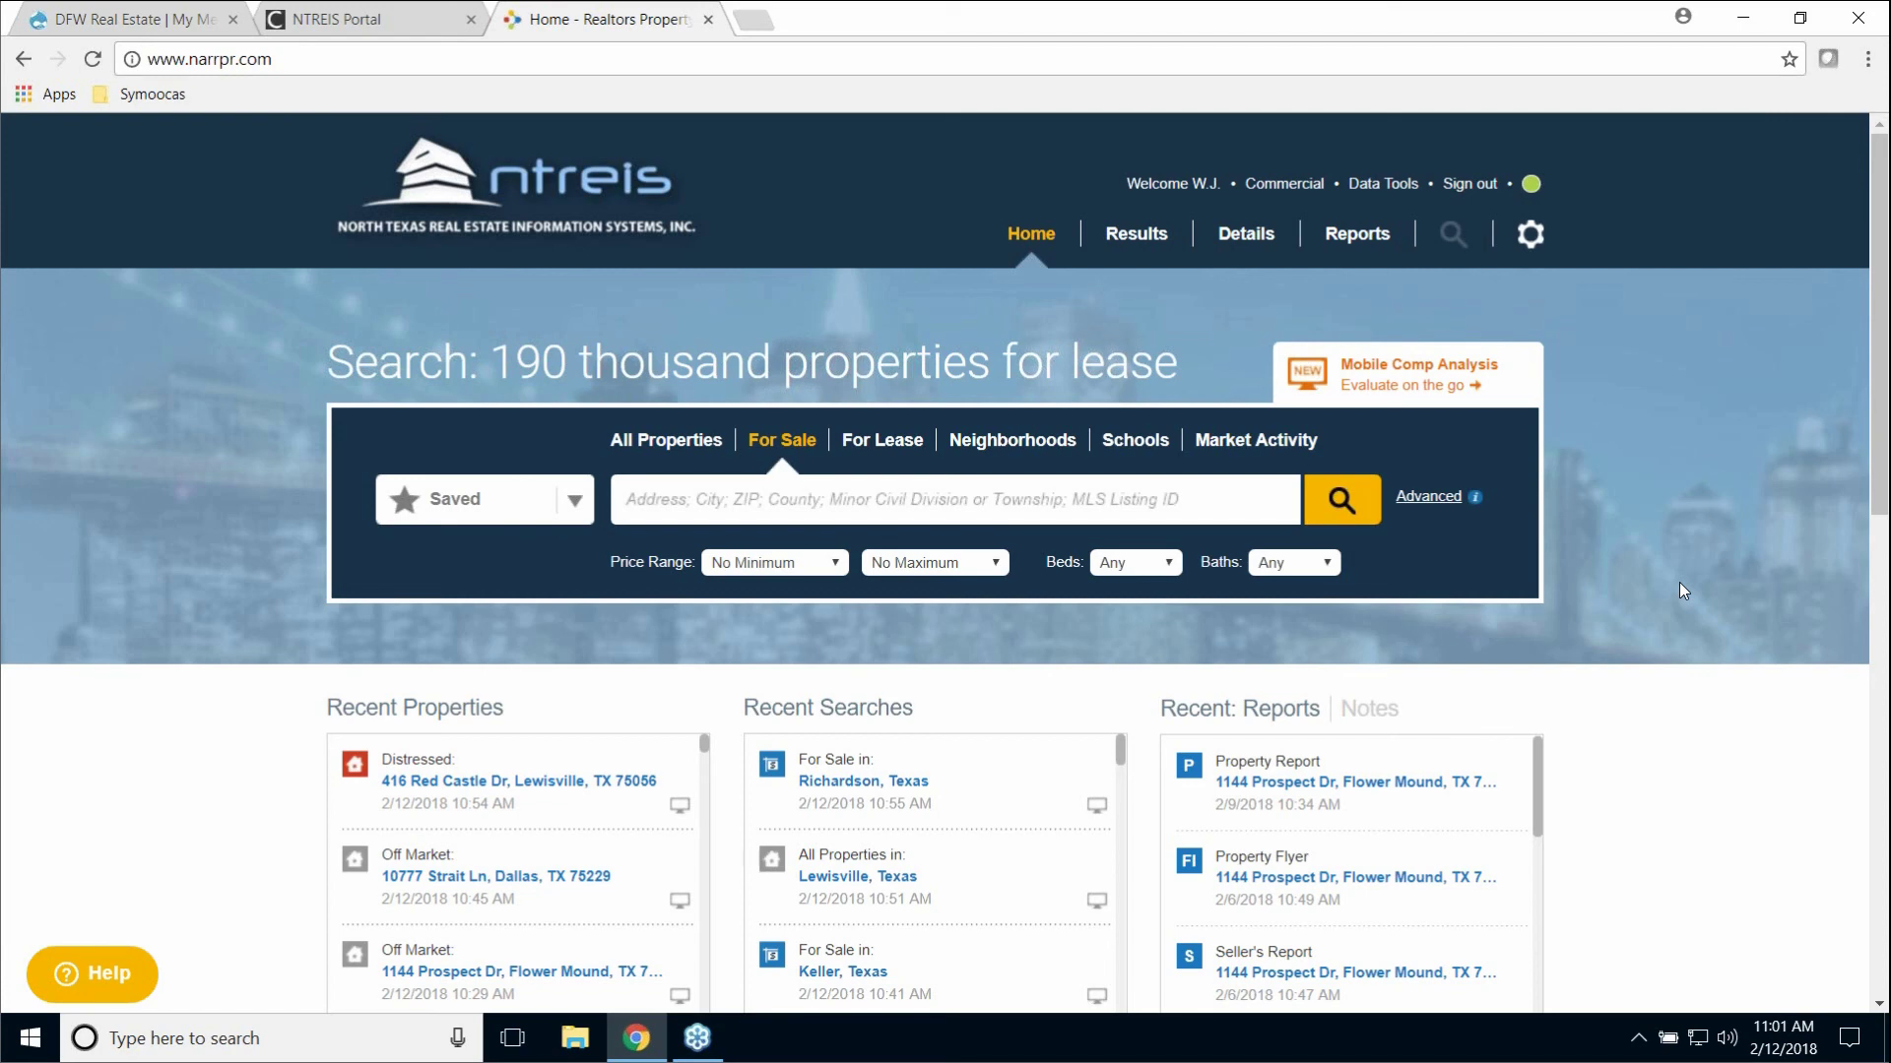
{"action": "left_click", "coordinate": [129, 24]}
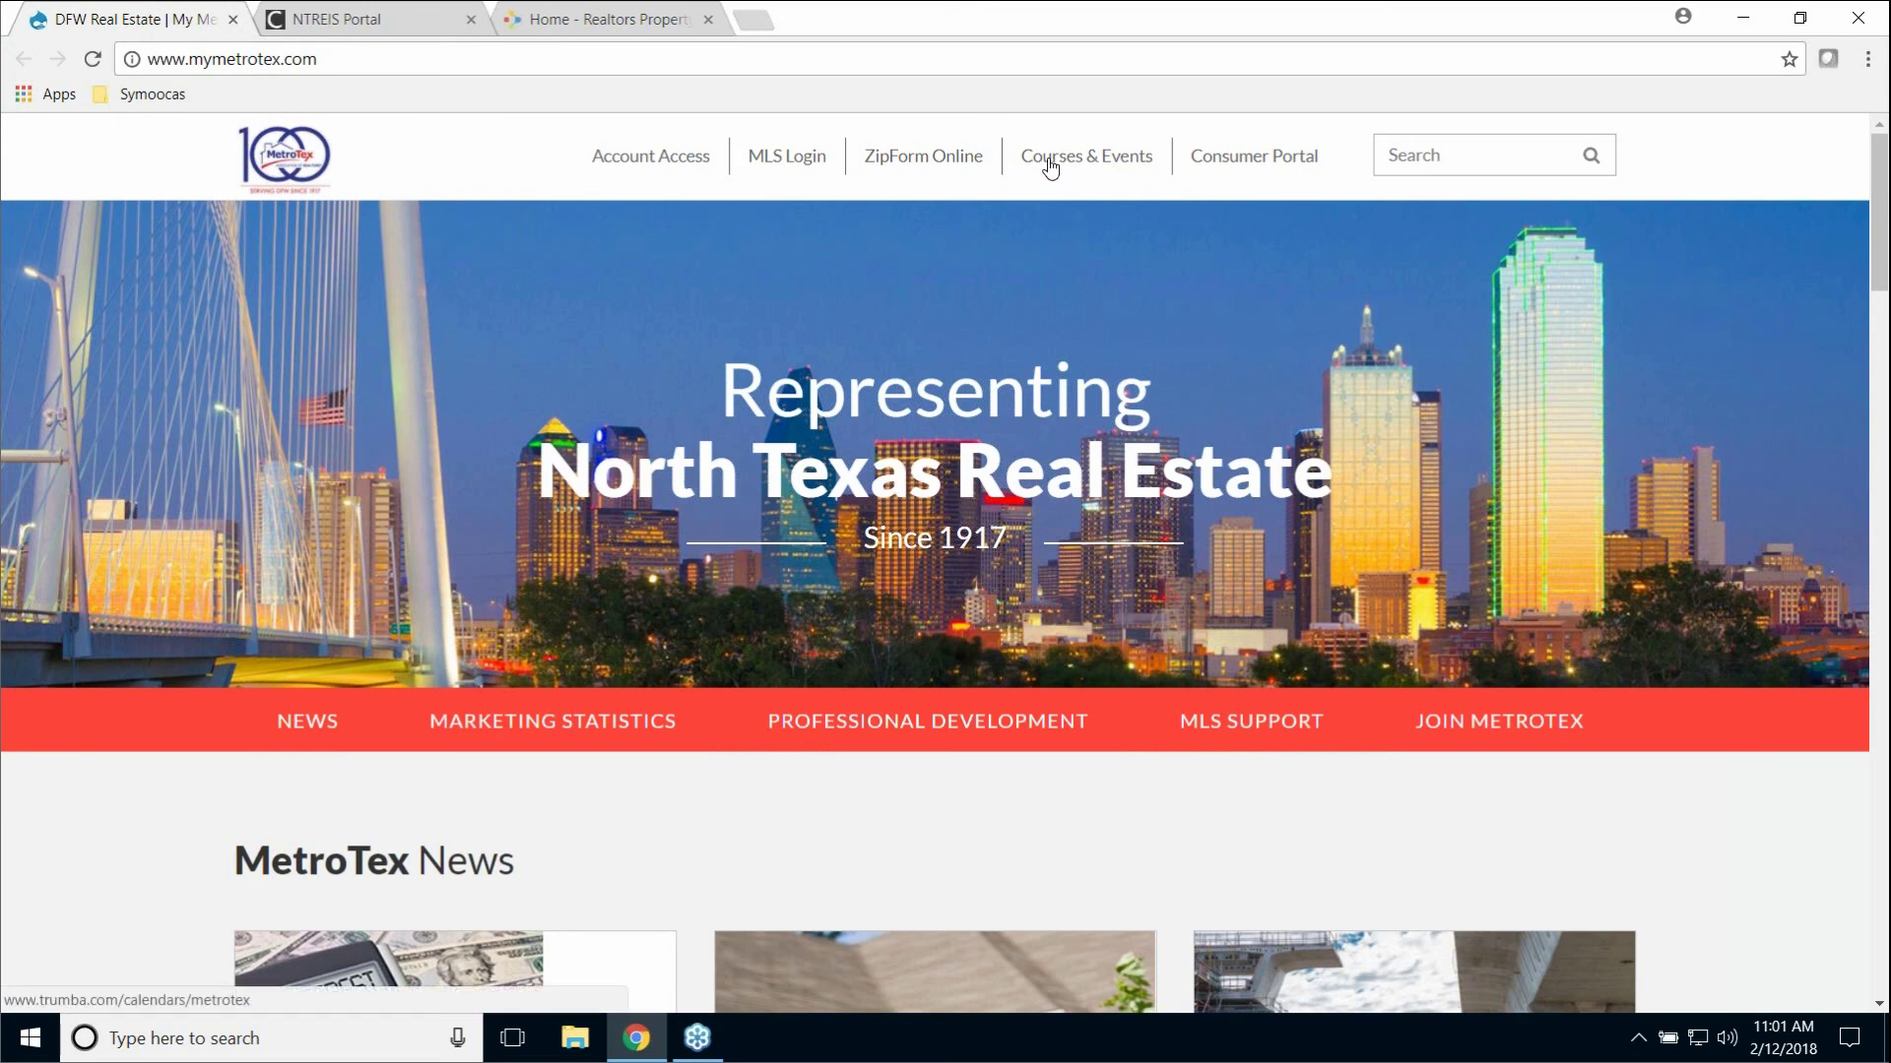
Step: Open Courses & Events on mymetrotex.com and select the MLS calendar under MetroTex Calendars
{"action": "left_click", "coordinate": [1100, 162]}
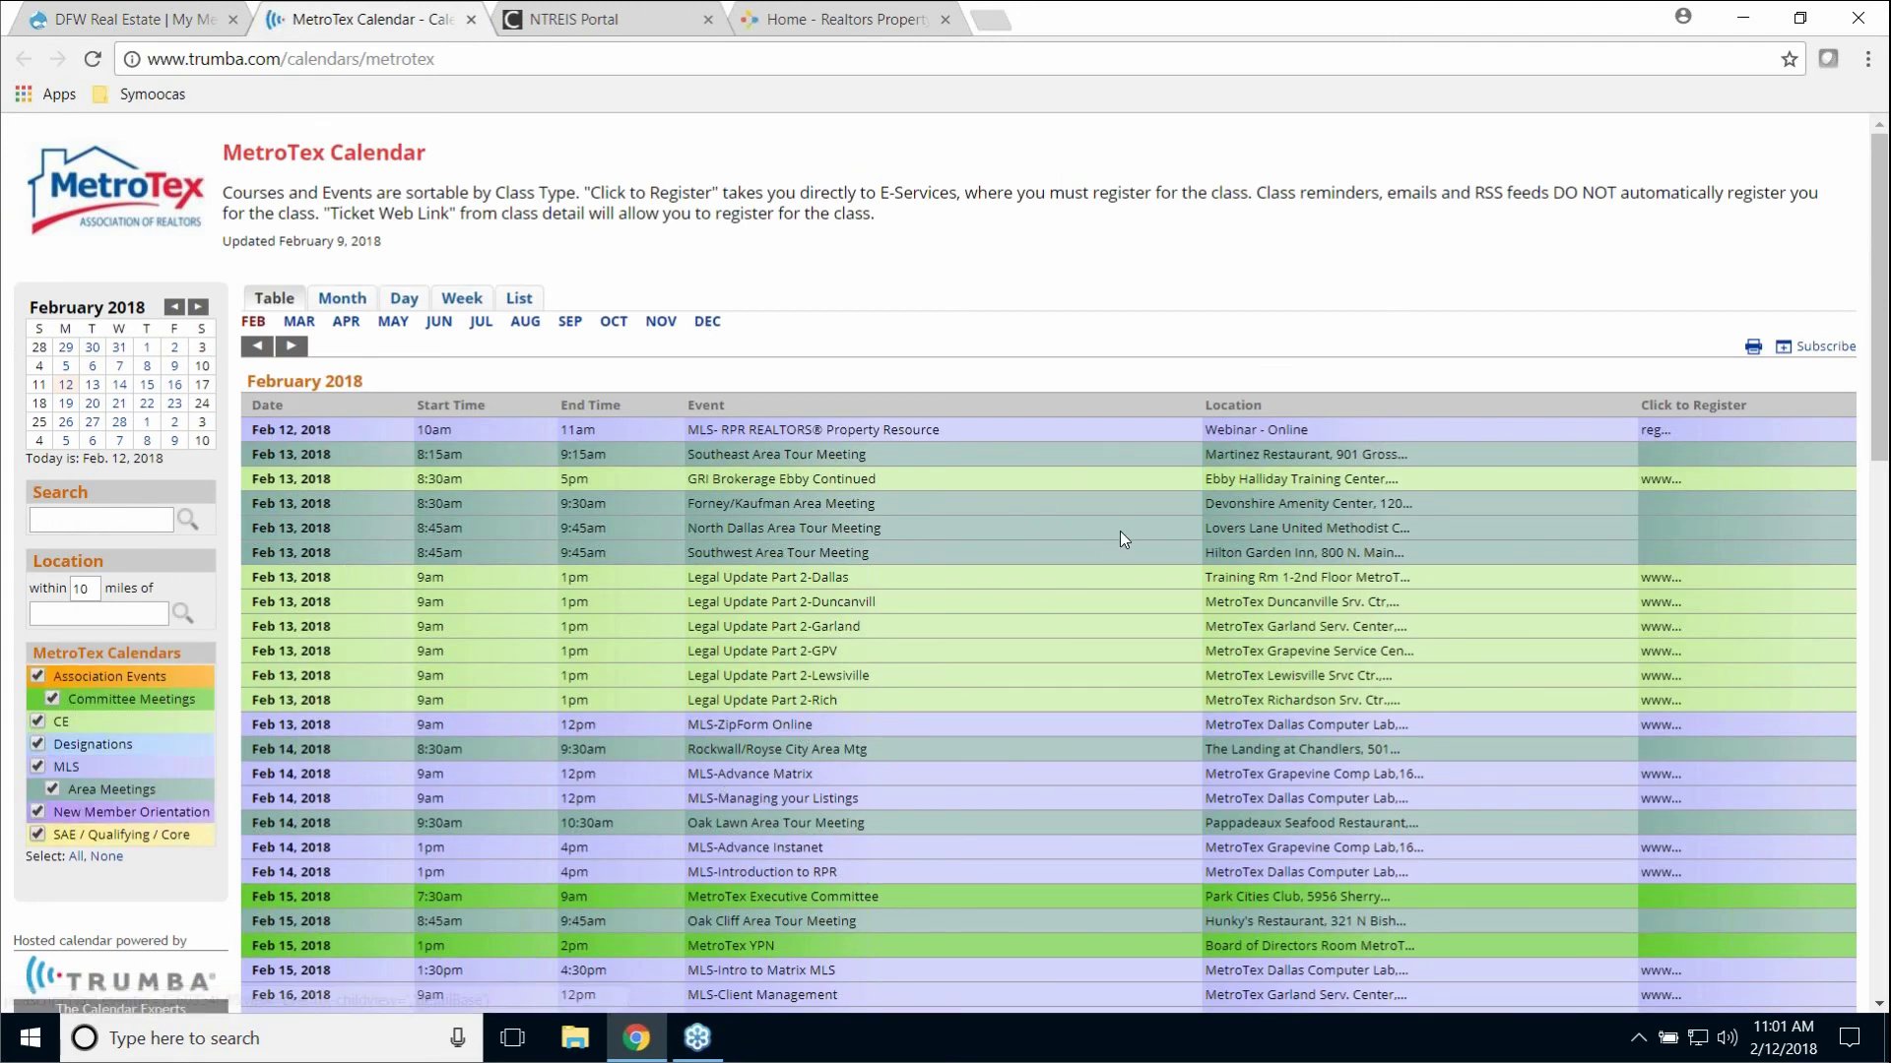
{"action": "scroll", "coordinate": [1119, 532], "scroll_direction": "down", "scroll_amount": 1}
{"action": "scroll", "coordinate": [1123, 528], "scroll_direction": "down", "scroll_amount": 2}
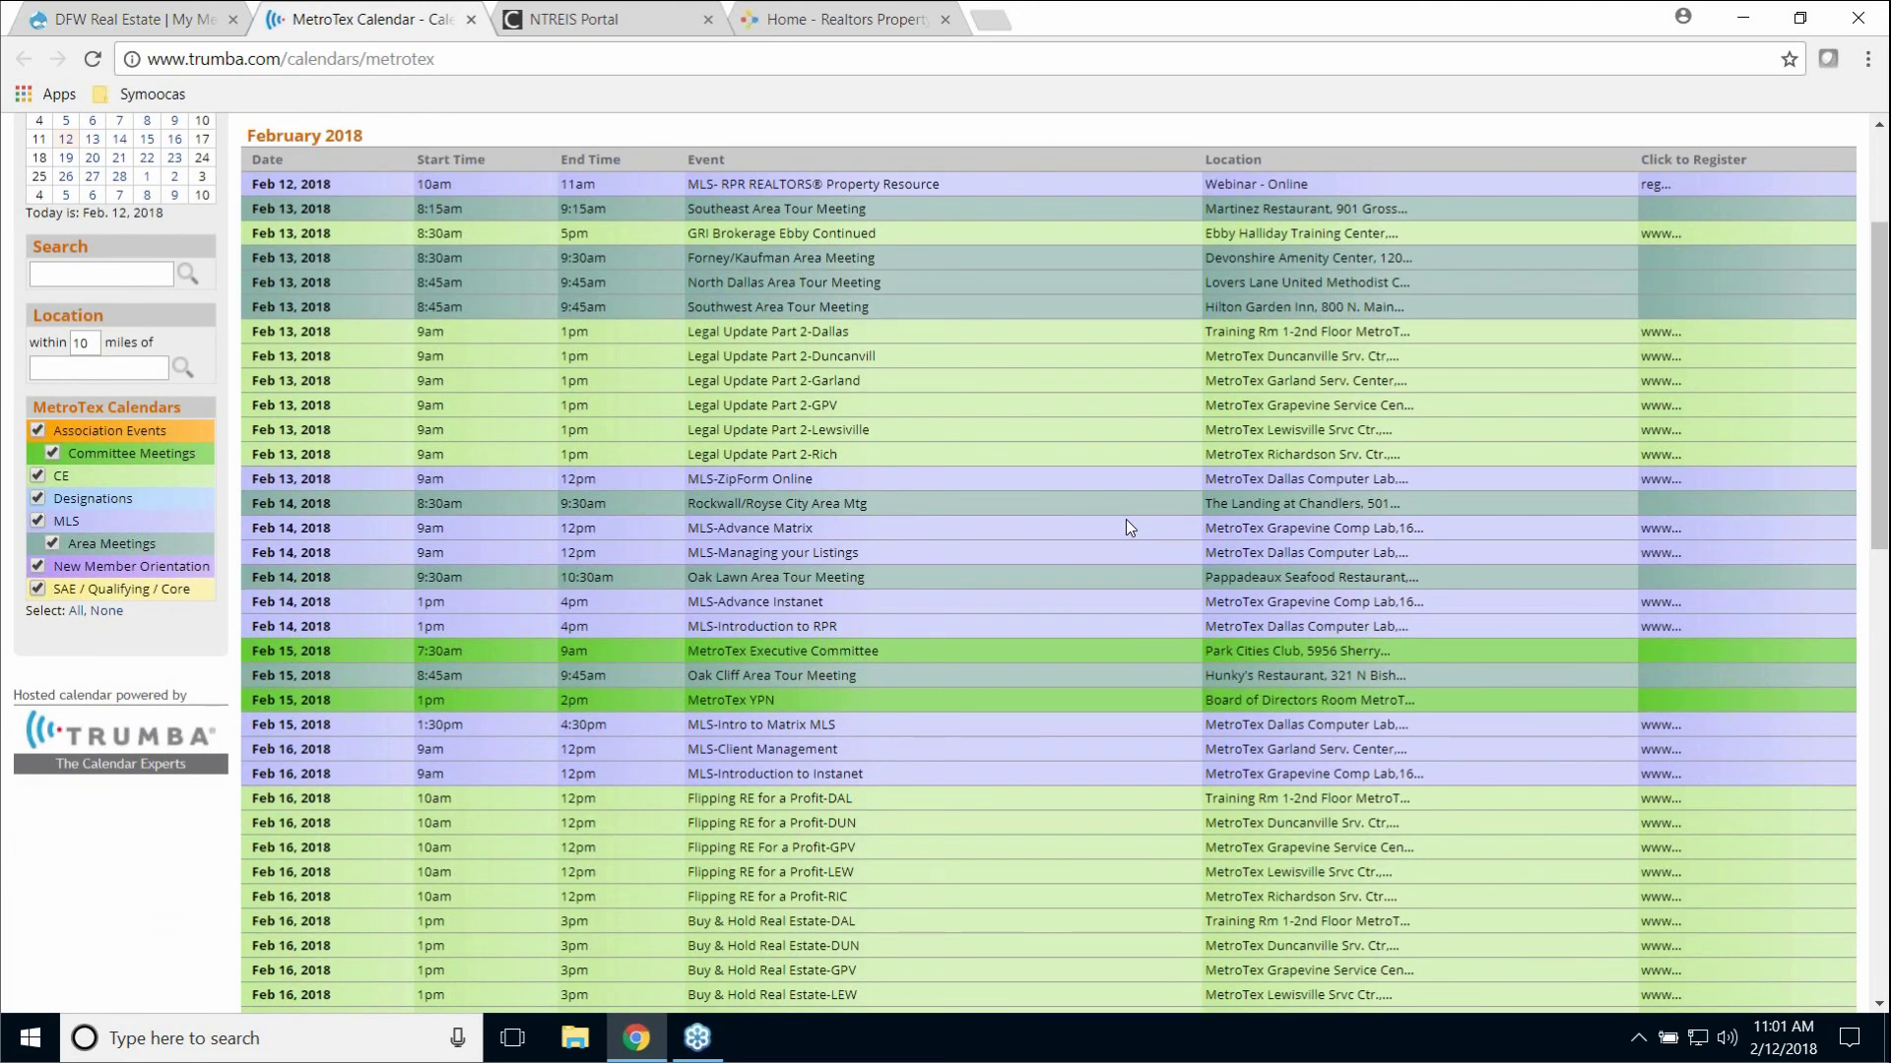
{"action": "scroll", "coordinate": [1125, 520], "scroll_direction": "down", "scroll_amount": 1}
{"action": "scroll", "coordinate": [1126, 522], "scroll_direction": "up", "scroll_amount": 1}
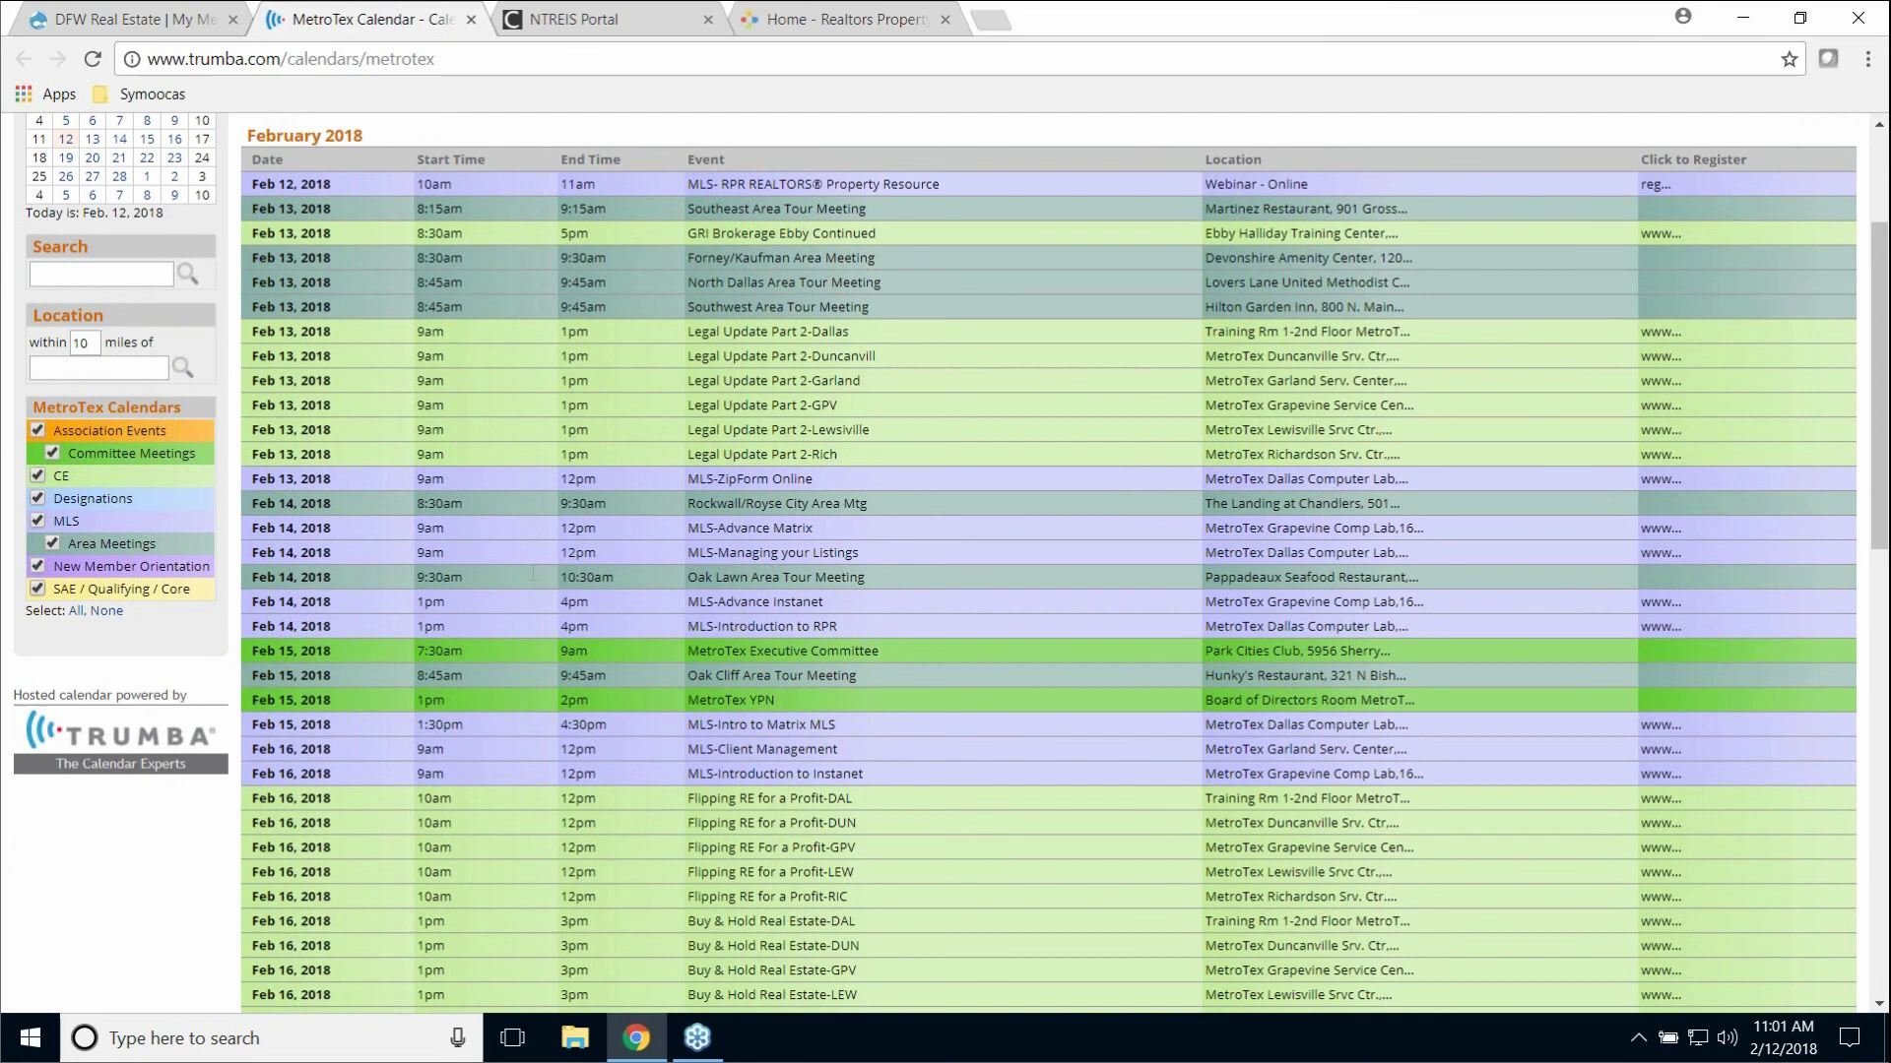
{"action": "left_click", "coordinate": [66, 523]}
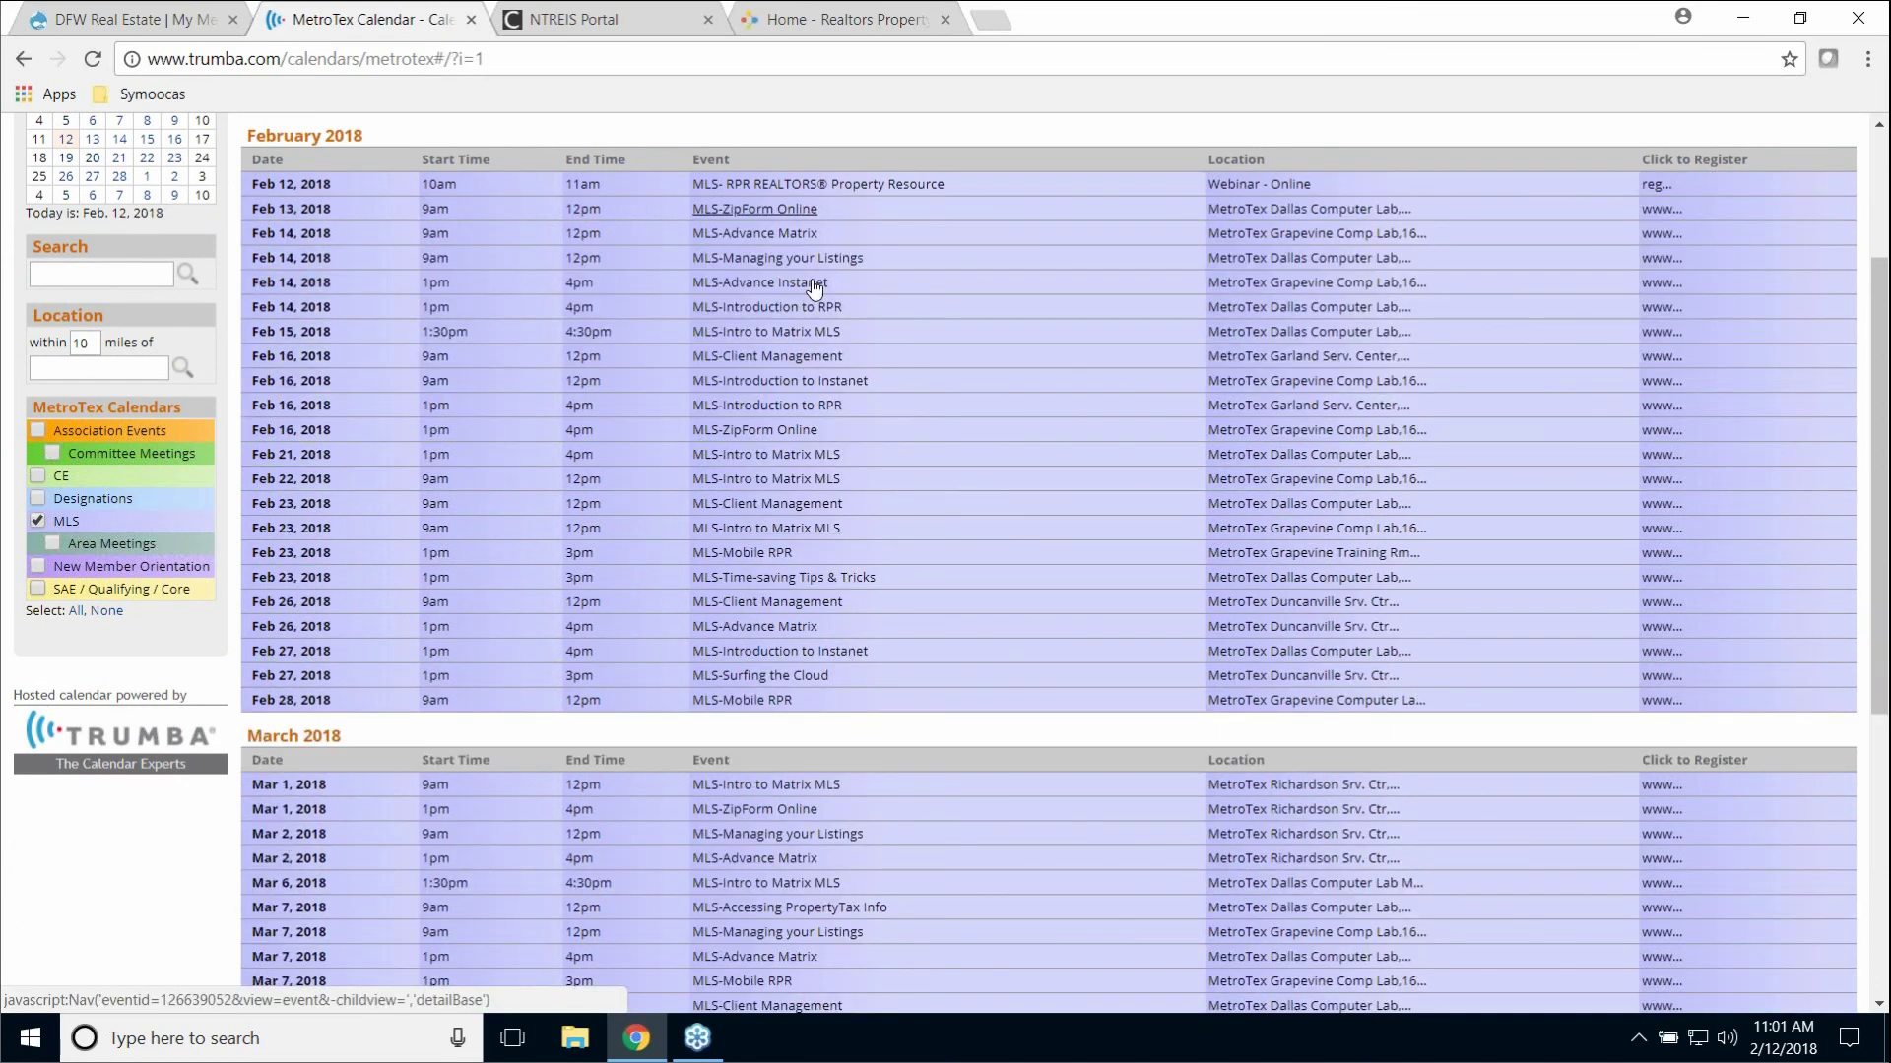